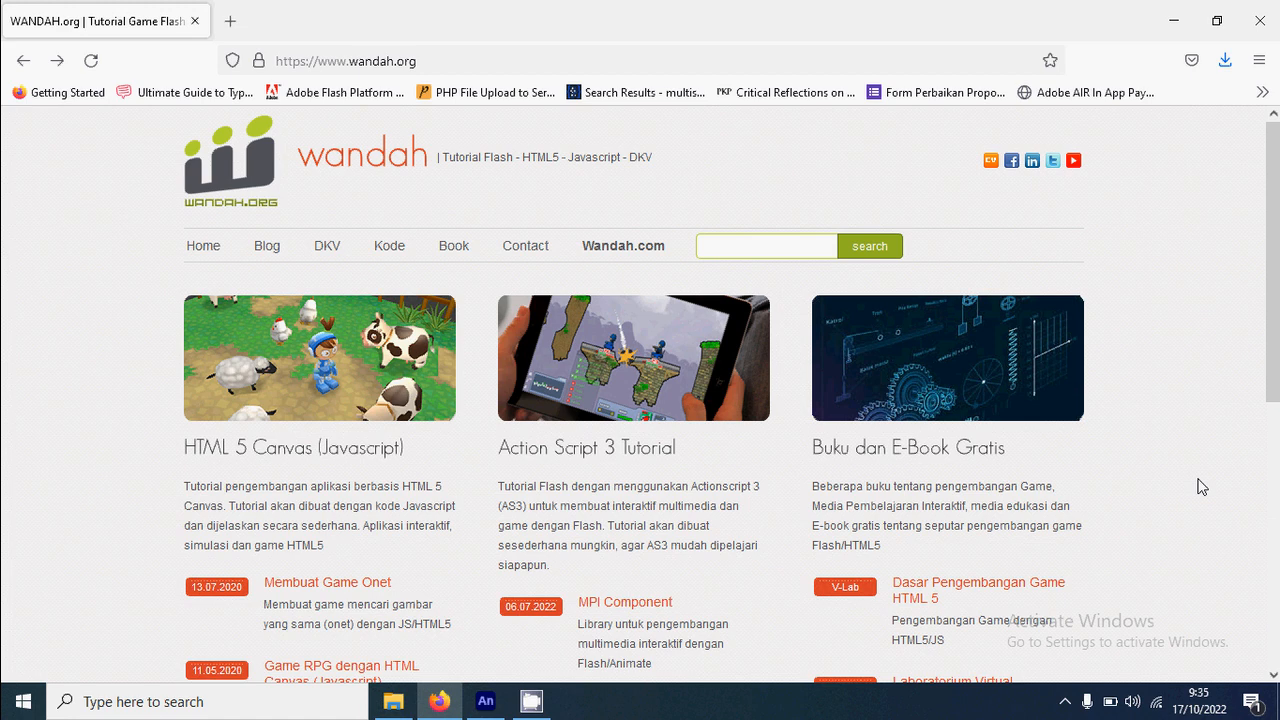
Download the subscript and superscript font archive from the website's Kode page and open the downloaded huruf_subscript(1).zip.
{"action": "left_click", "coordinate": [387, 252]}
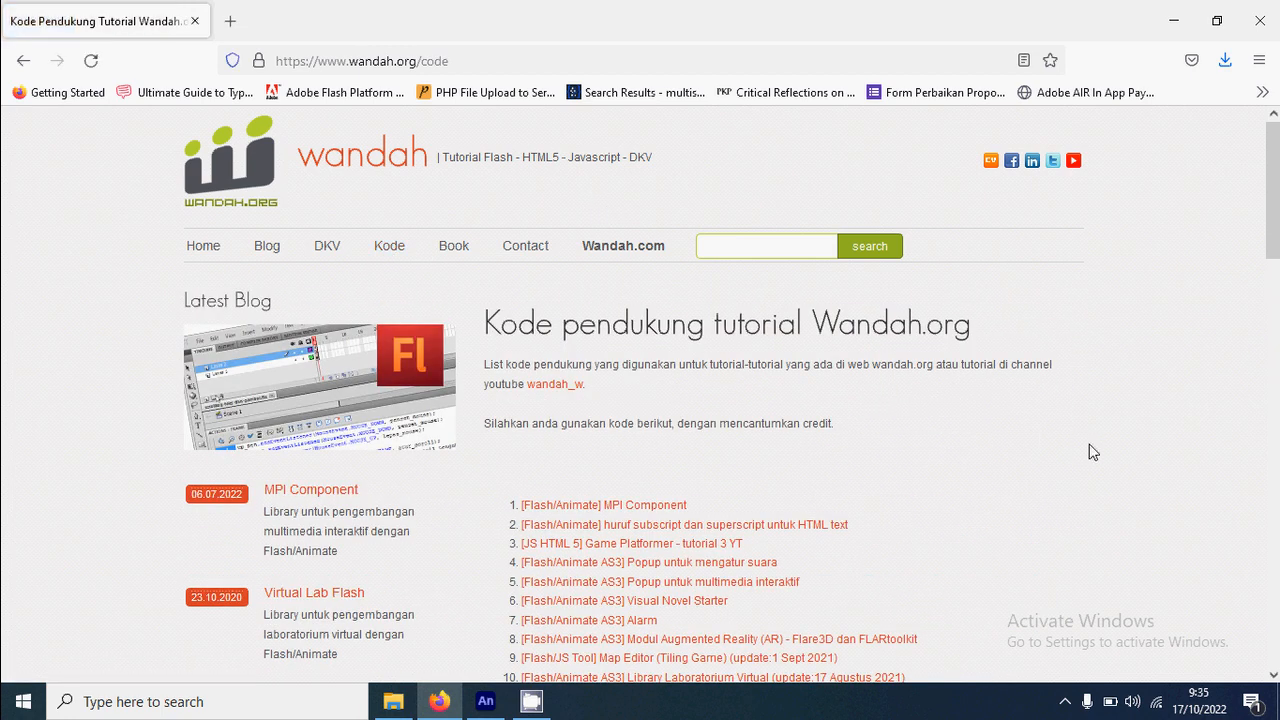
{"action": "scroll", "coordinate": [1069, 419], "scroll_direction": "down", "scroll_amount": 2}
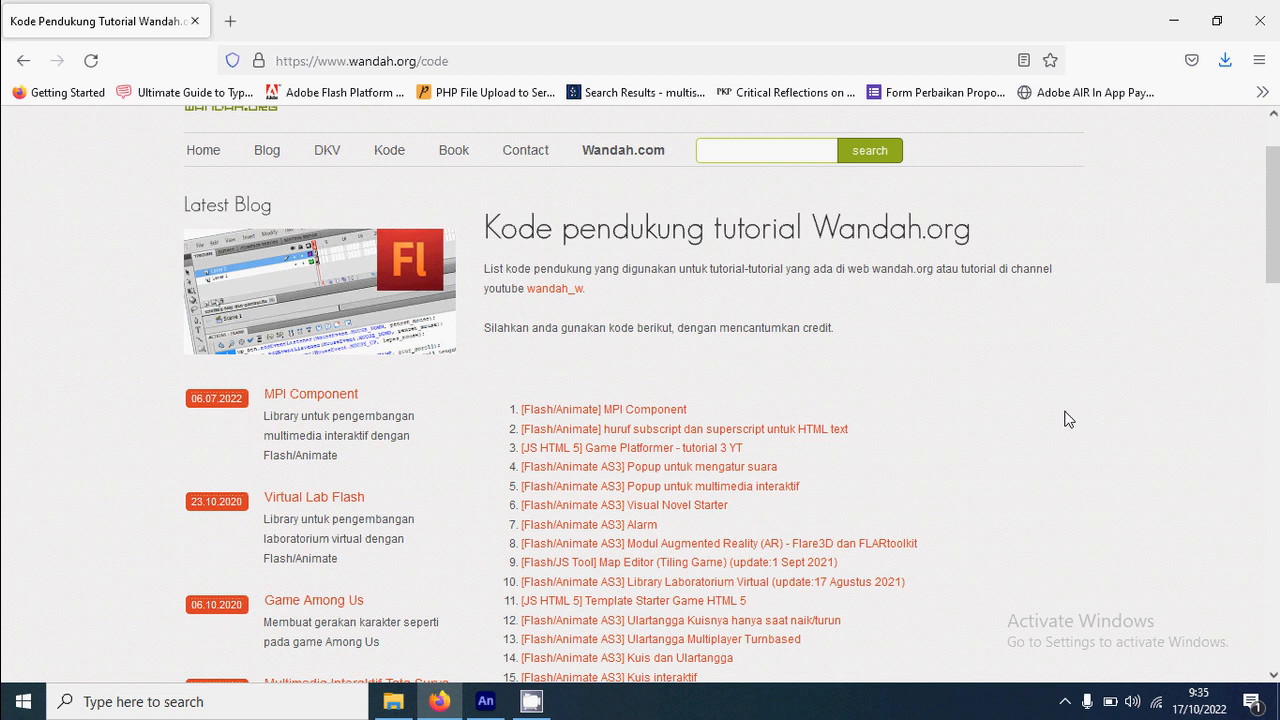
{"action": "left_click", "coordinate": [645, 440]}
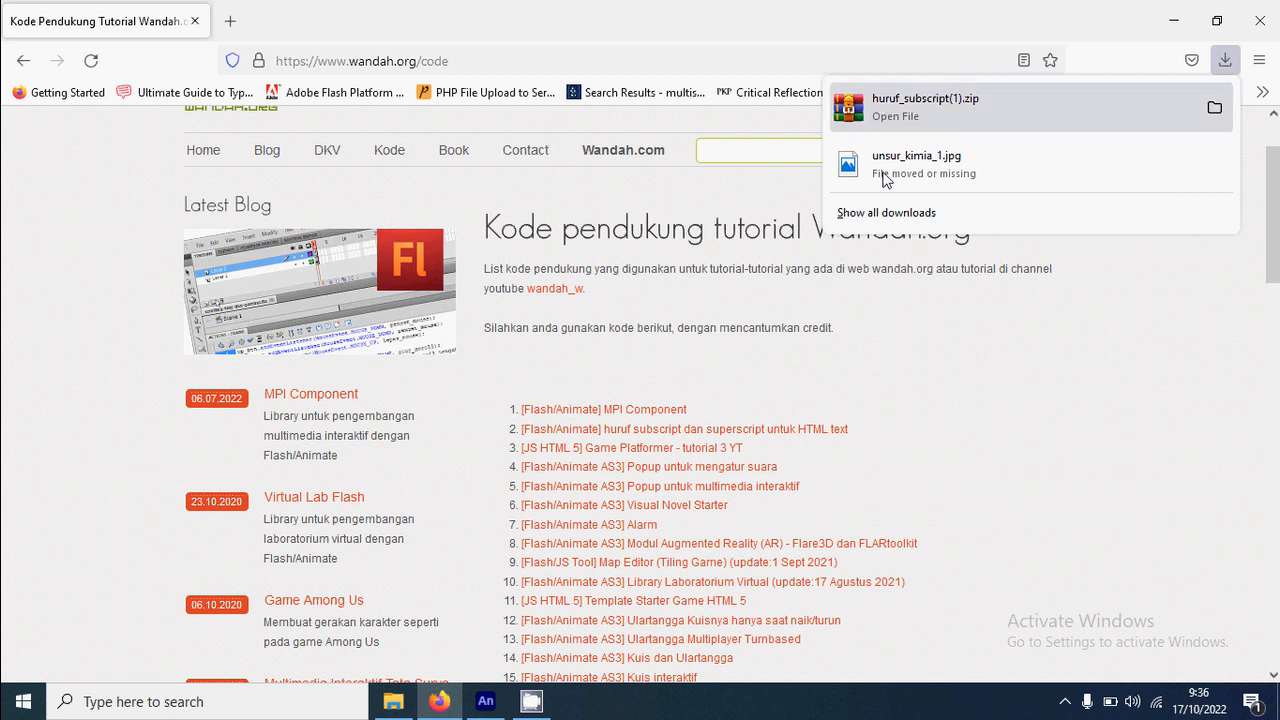
{"action": "left_click", "coordinate": [916, 118]}
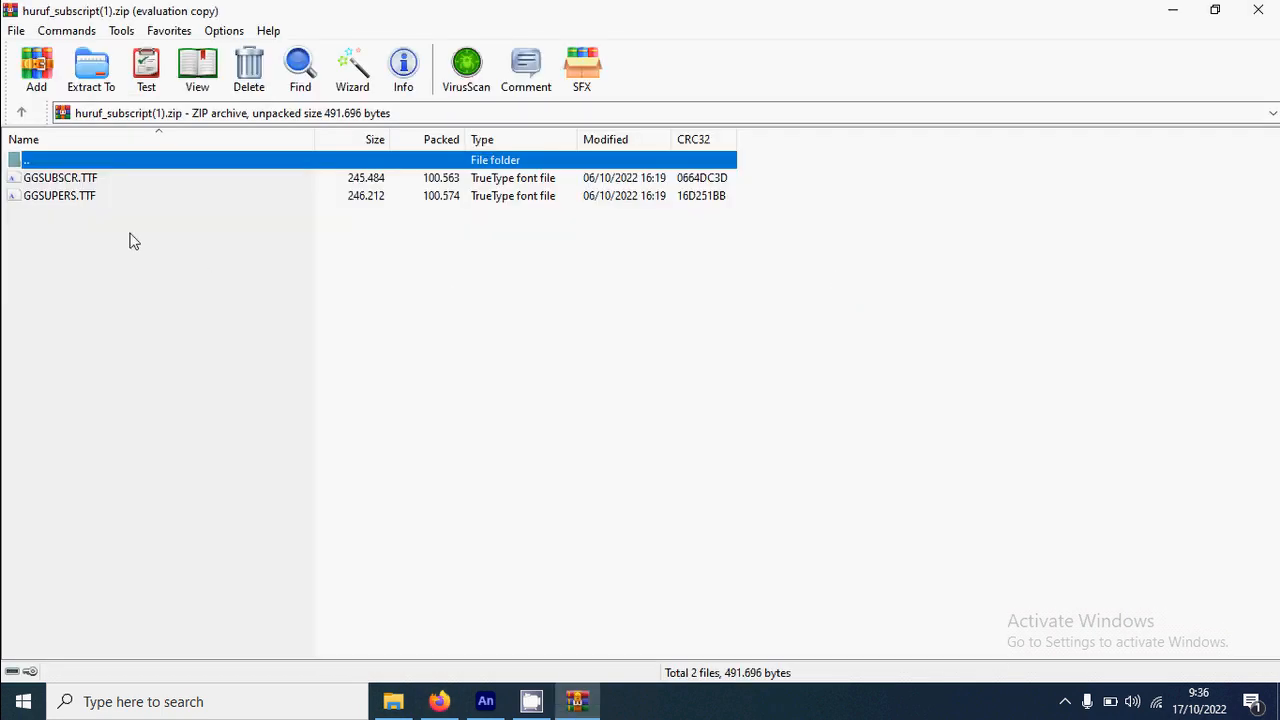
Extract GGSUBSCR.TTF and GGSUPERS.TTF from the archive into the Kimia folder in File Explorer.
{"action": "left_click", "coordinate": [80, 178]}
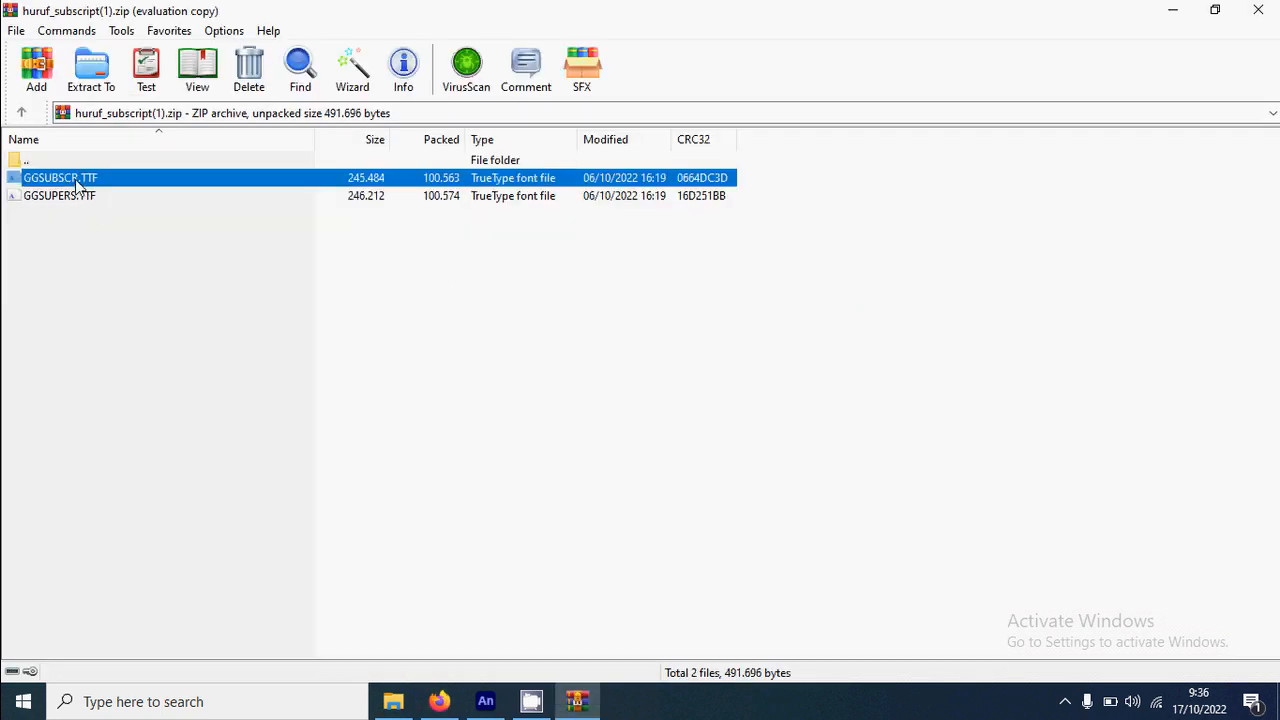
{"action": "left_click", "coordinate": [786, 291]}
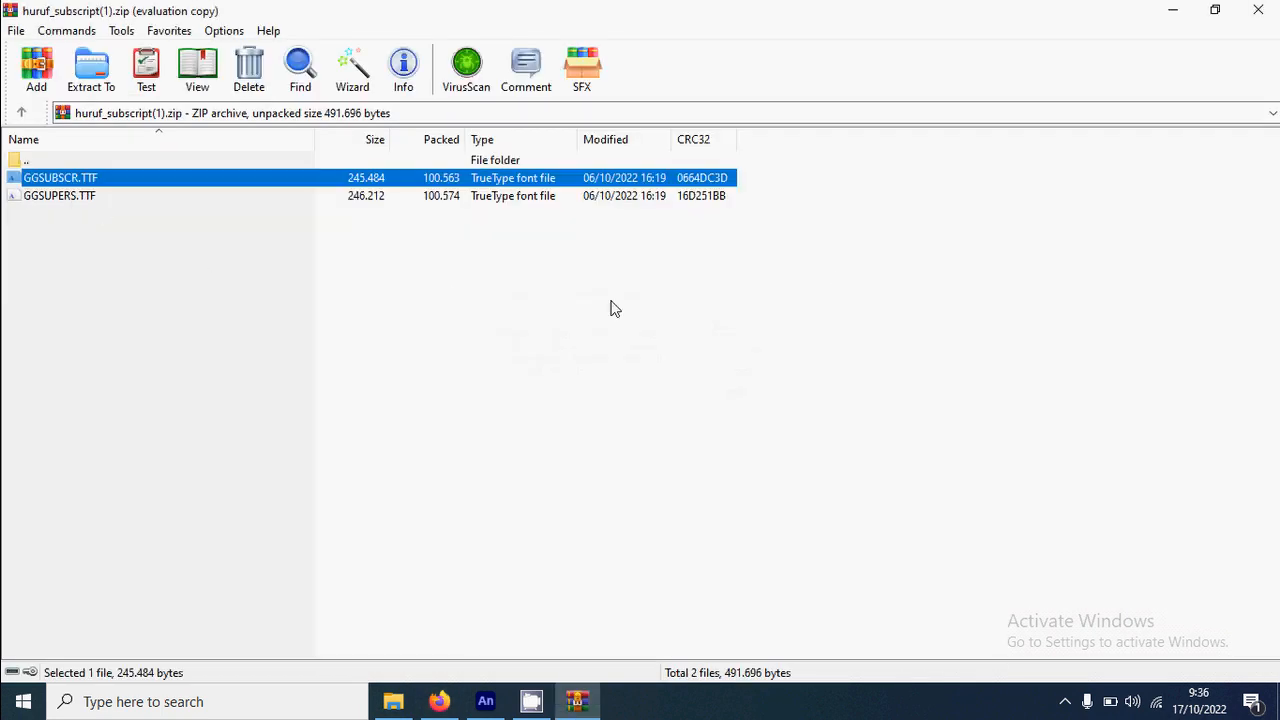
{"action": "left_click", "coordinate": [86, 197], "text": "shift"}
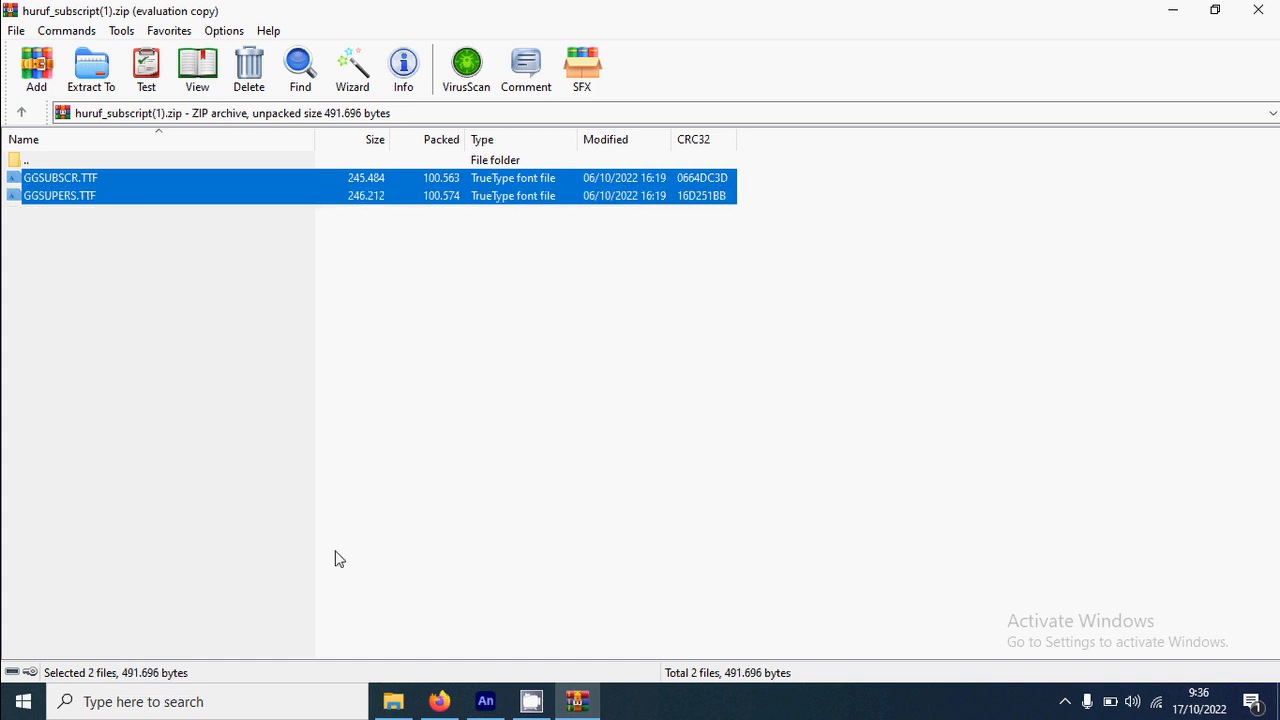
{"action": "left_click", "coordinate": [393, 701]}
{"action": "scroll", "coordinate": [500, 420], "scroll_direction": "down", "scroll_amount": 5}
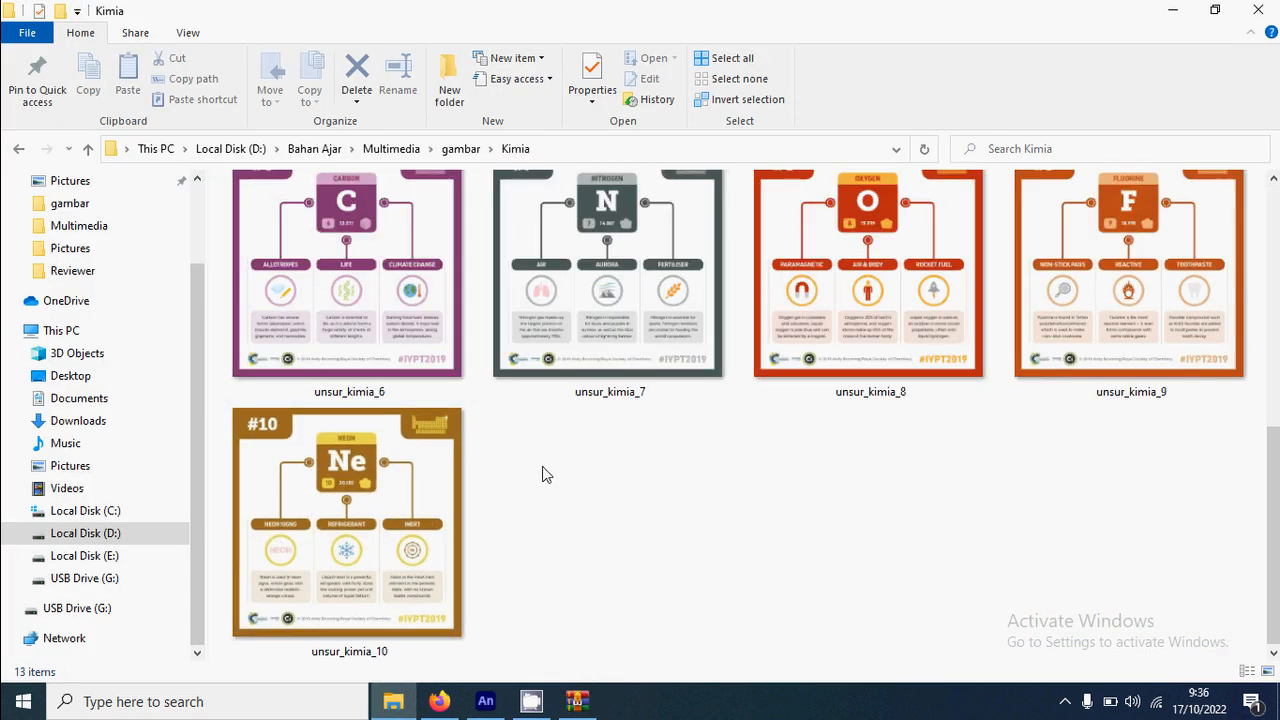
{"action": "left_click", "coordinate": [576, 701]}
{"action": "left_click_drag", "start_coordinate": [57, 186], "coordinate": [683, 572]}
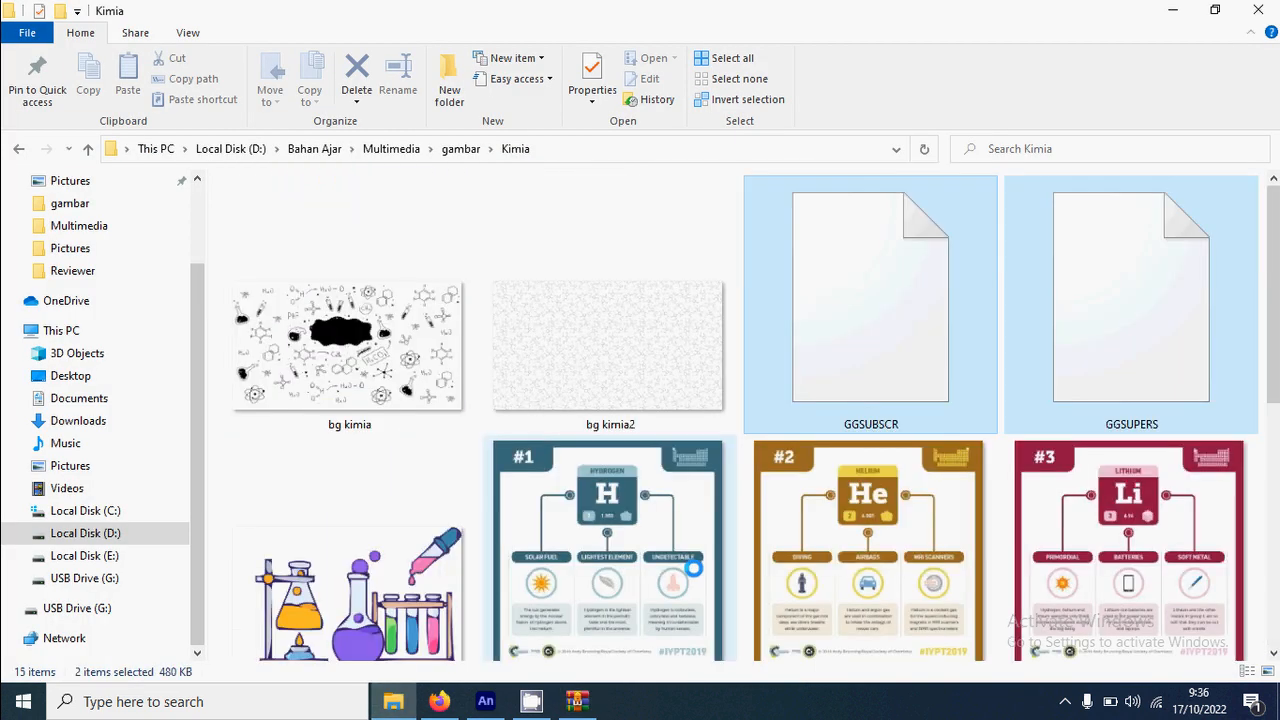
Install both extracted fonts, replacing the existing GG Subscript but declining to replace GG Superscript.
{"action": "right_click", "coordinate": [890, 332]}
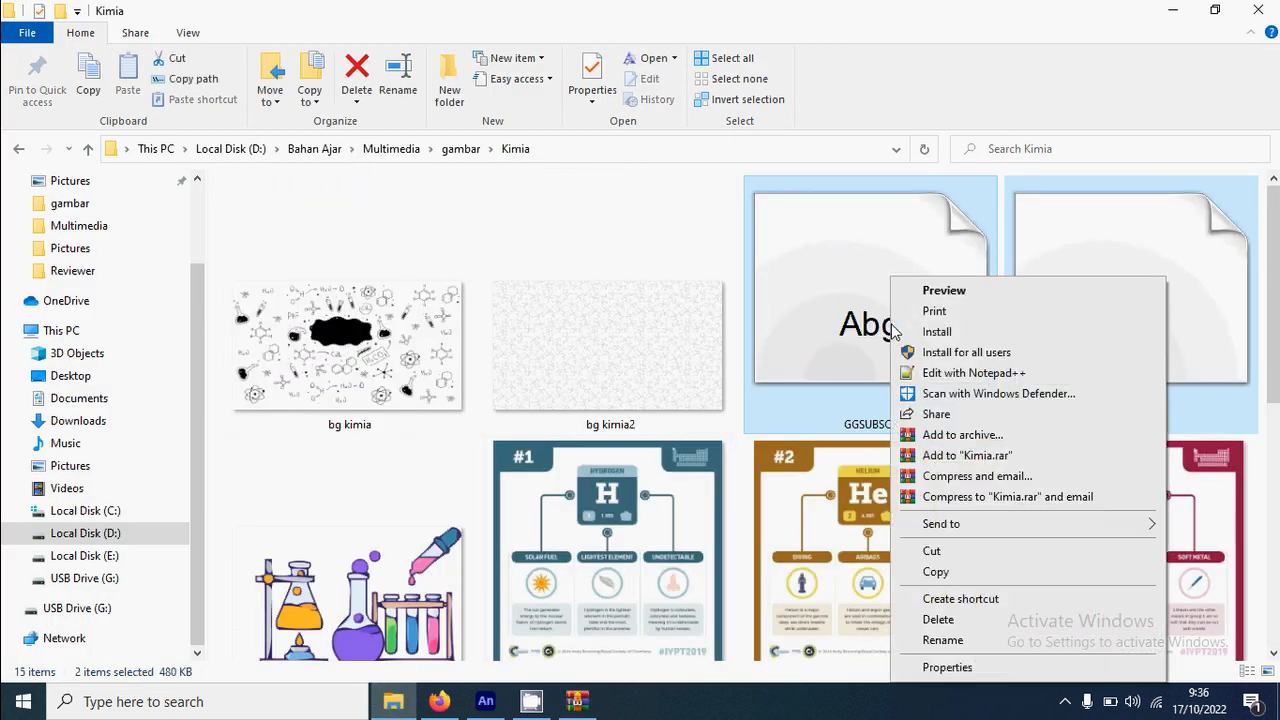
{"action": "left_click", "coordinate": [937, 332]}
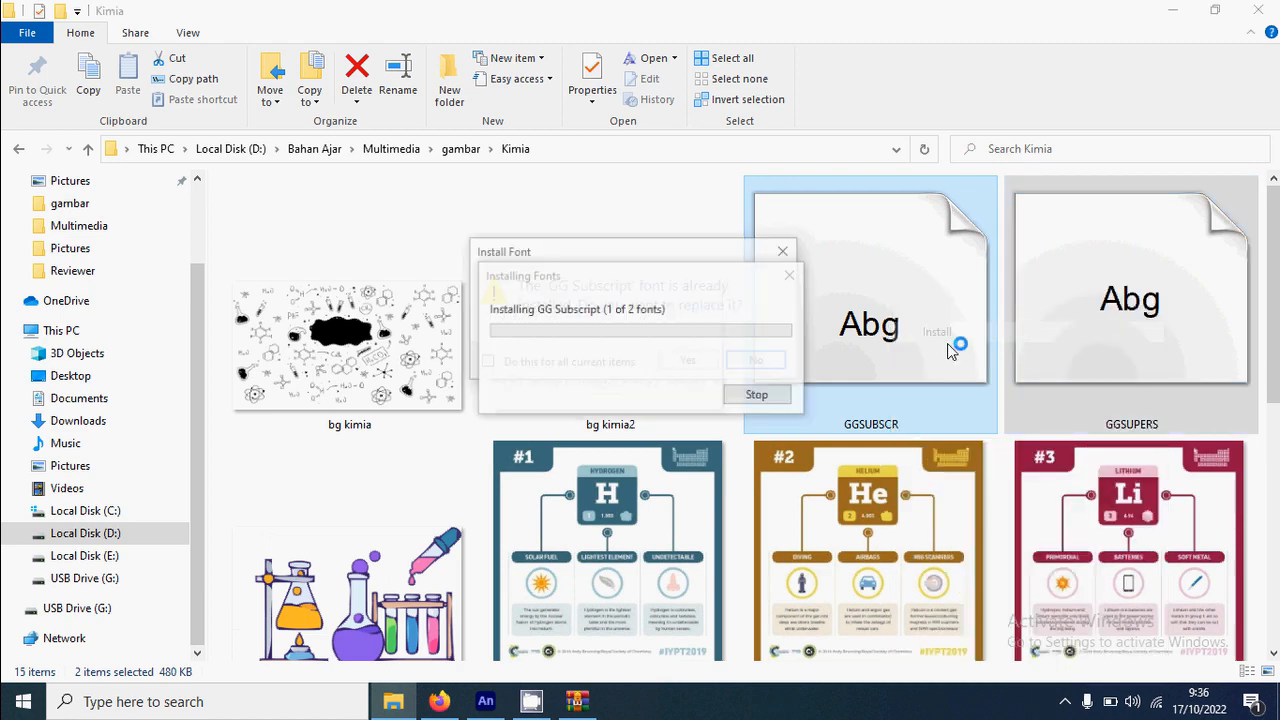
{"action": "left_click", "coordinate": [689, 363]}
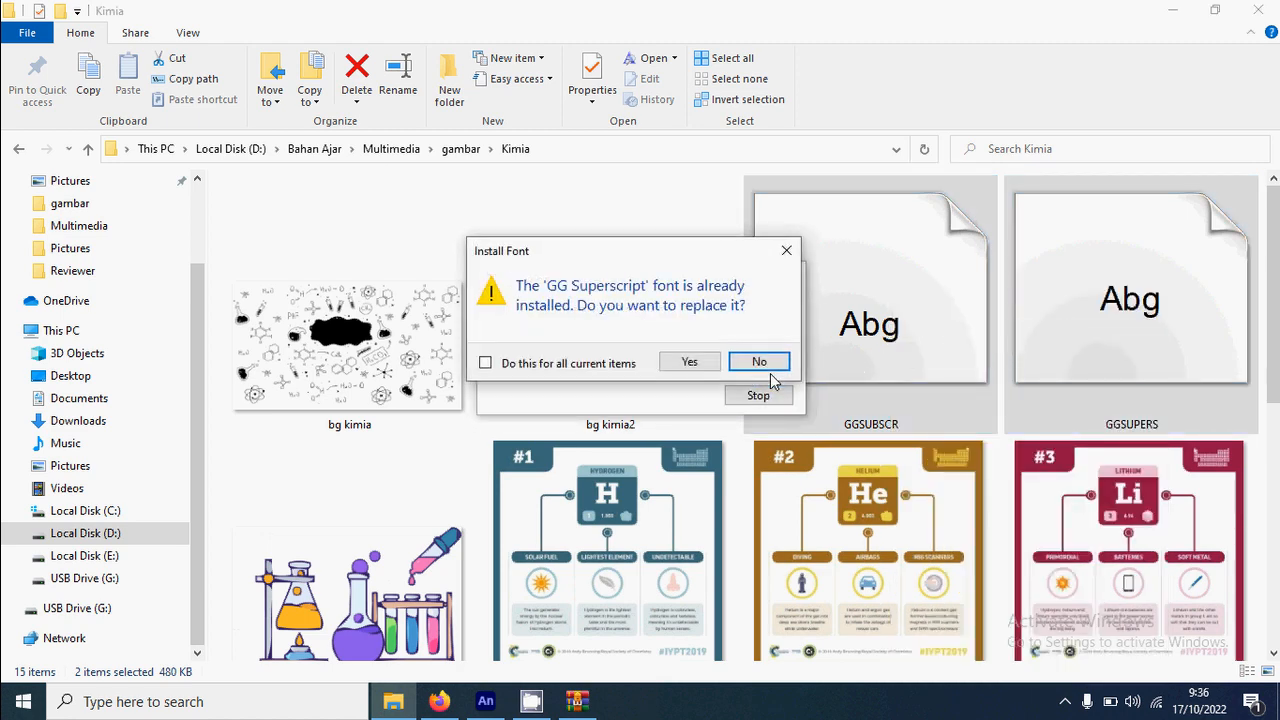
{"action": "left_click", "coordinate": [765, 363]}
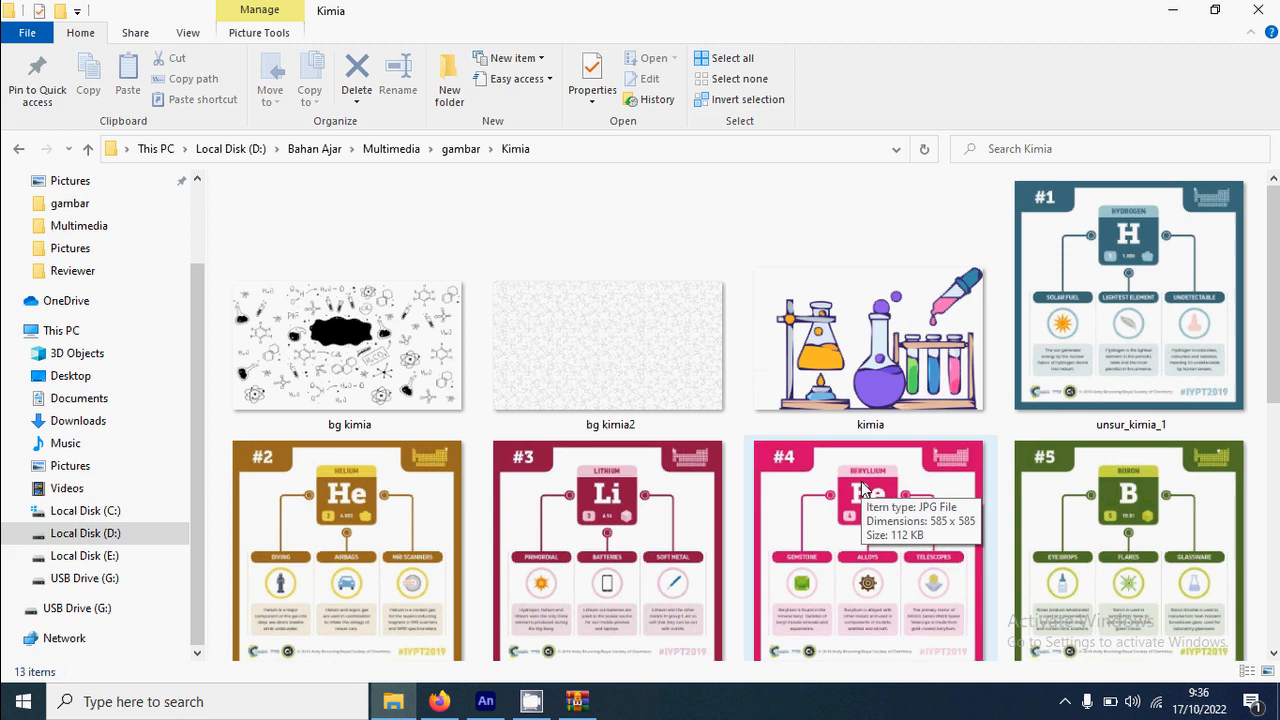
{"action": "scroll", "coordinate": [864, 490], "scroll_direction": "down", "scroll_amount": 1}
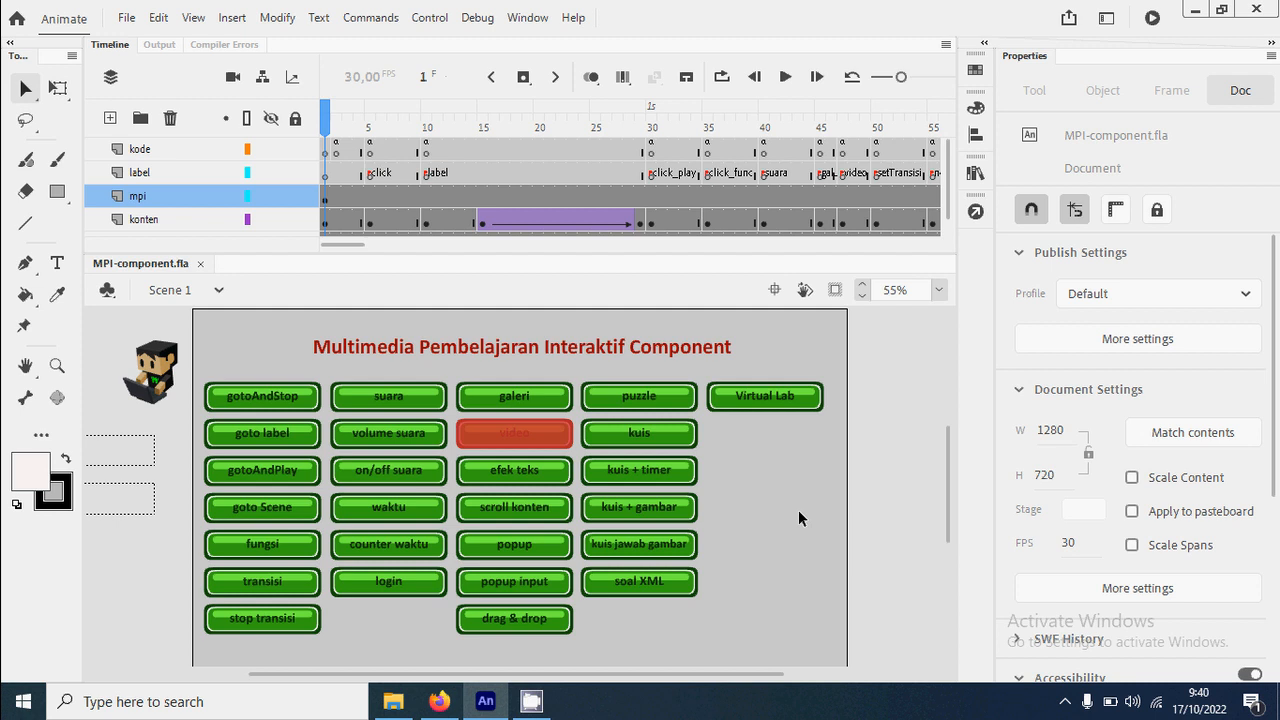
Create a new HD ActionScript 3.0 document in Animate, 1280 x 720 pixels at 30 fps.
{"action": "left_click", "coordinate": [127, 17]}
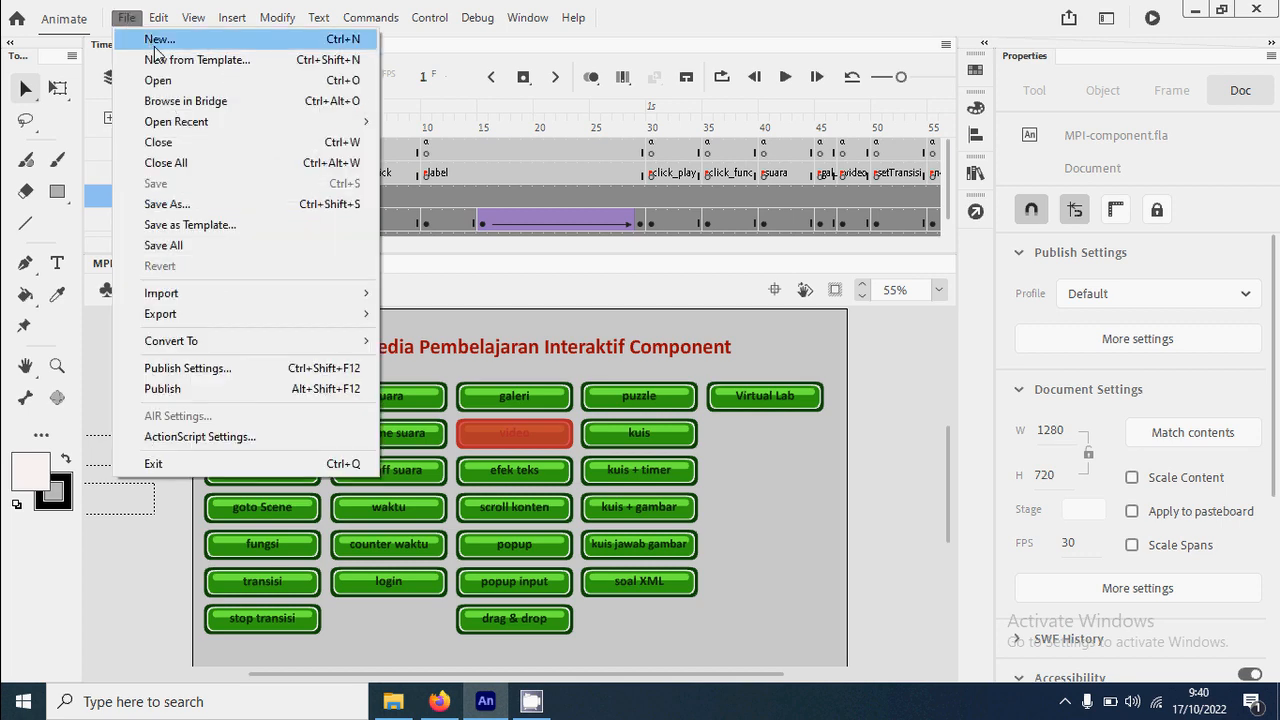
{"action": "key", "text": "Escape"}
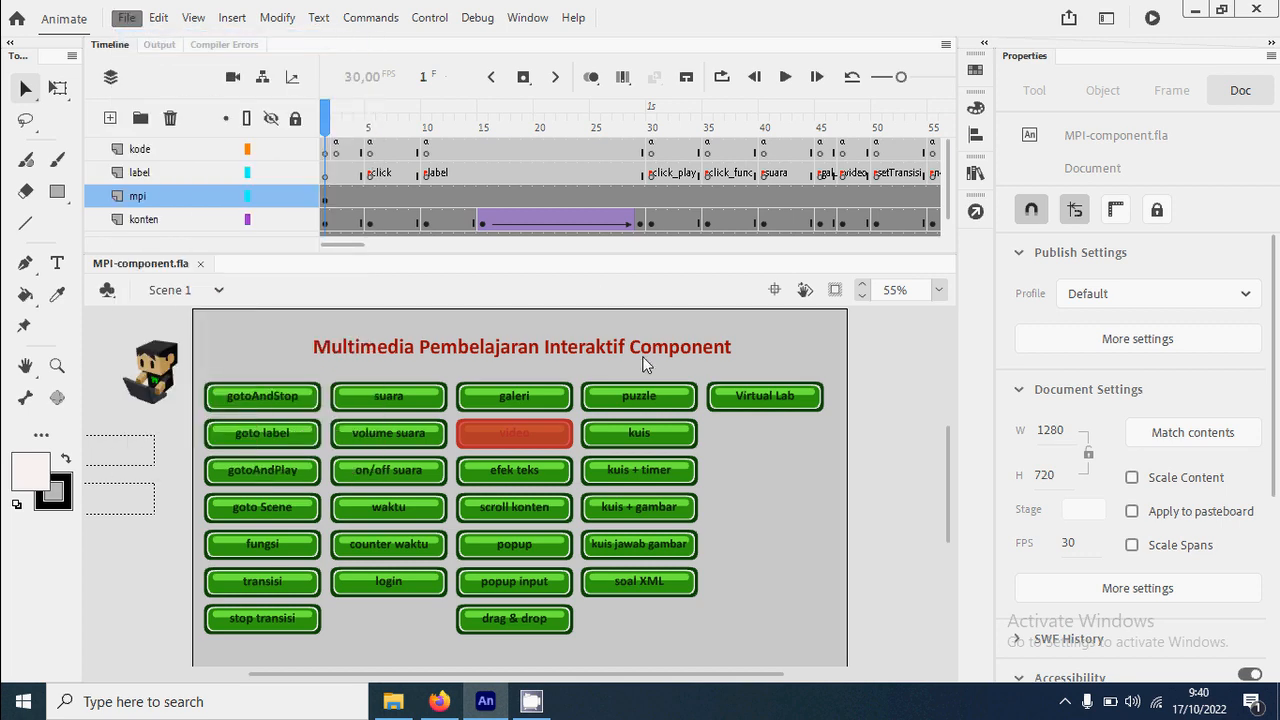
{"action": "left_click", "coordinate": [643, 364]}
{"action": "key", "text": "ctrl+Return"}
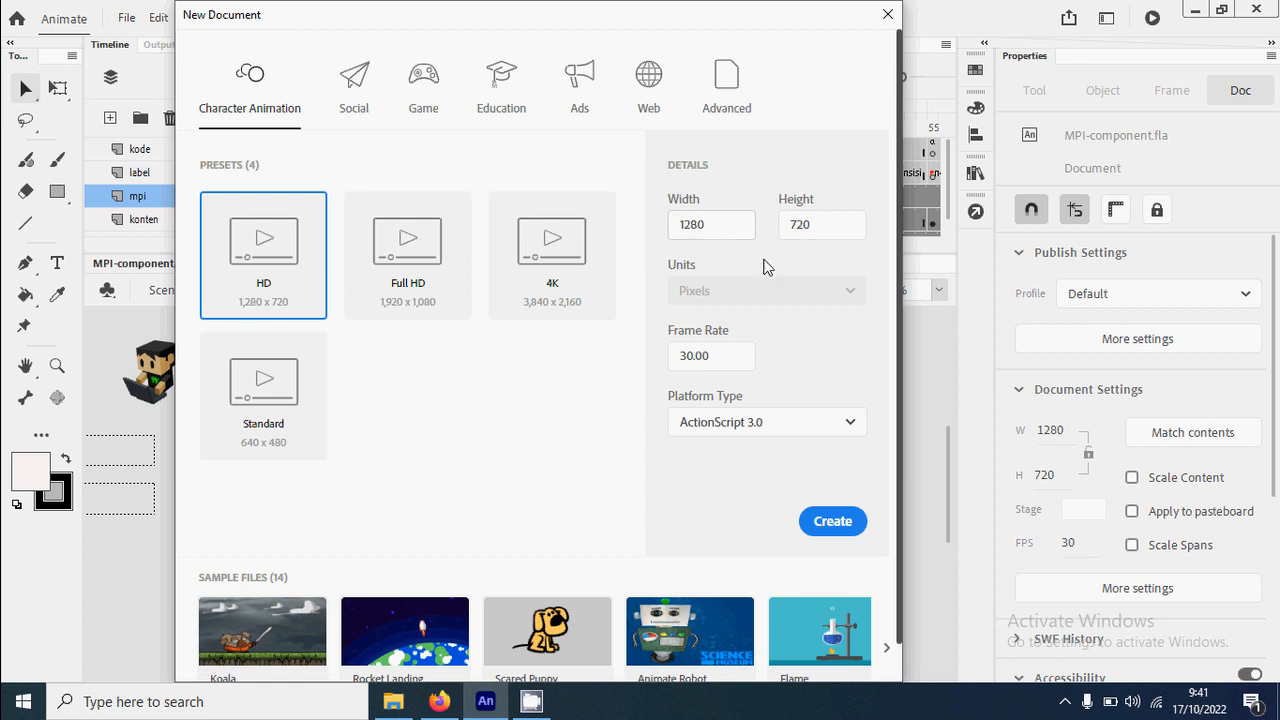
{"action": "left_click", "coordinate": [833, 521]}
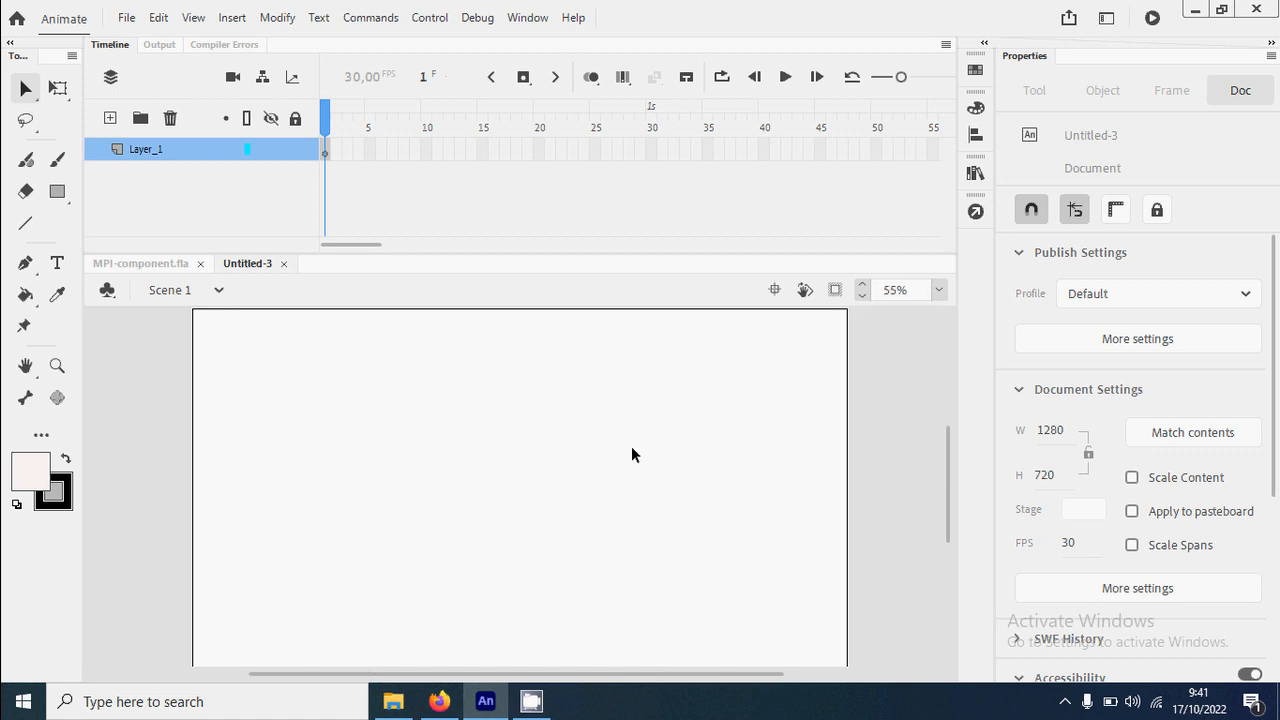
Add three layers to the timeline and rename the bottom layer as bg.
{"action": "left_click", "coordinate": [110, 120]}
{"action": "left_click", "coordinate": [110, 120]}
{"action": "left_click", "coordinate": [110, 120]}
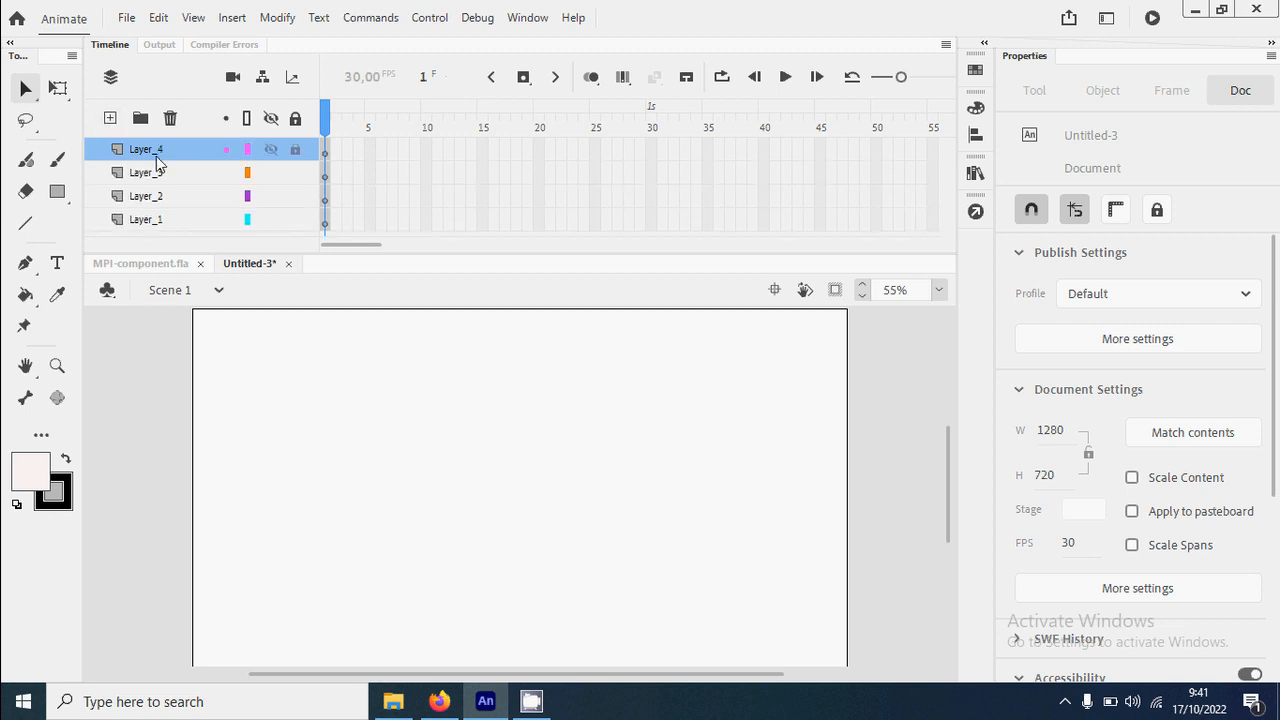
{"action": "double_click", "coordinate": [157, 220]}
{"action": "type", "text": "bg"}
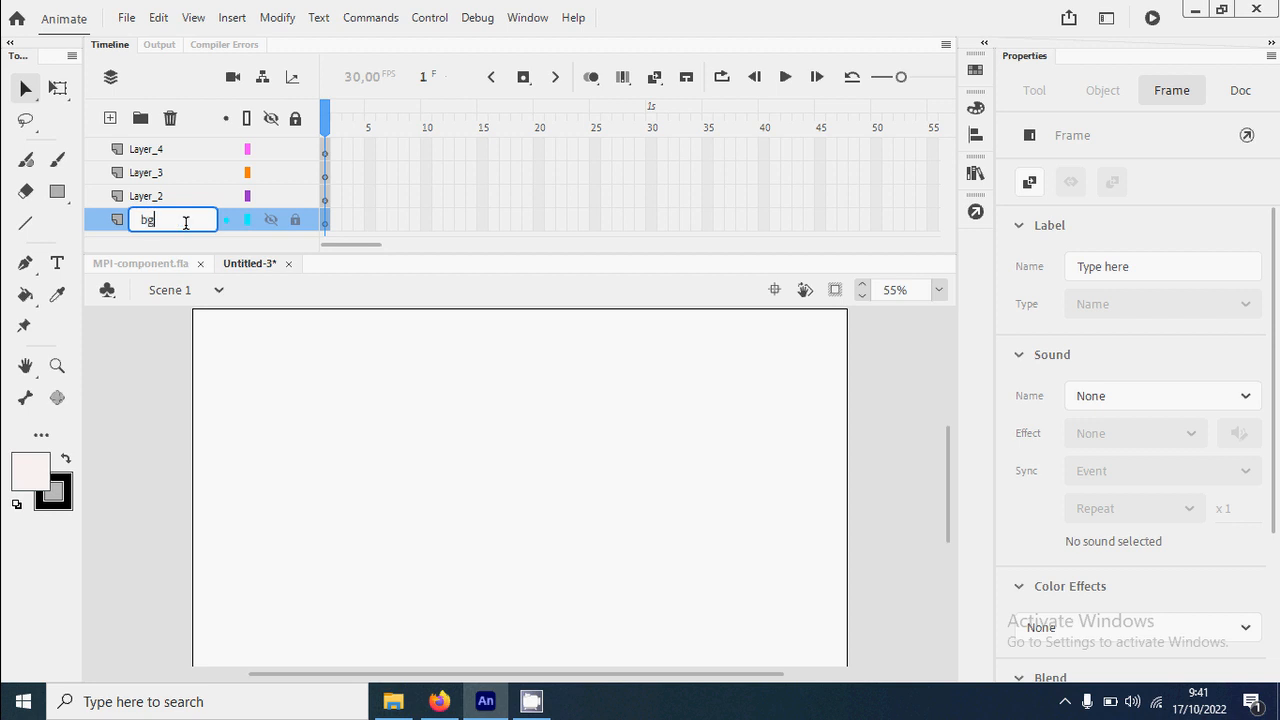
{"action": "key", "text": "Return"}
Rename Layer_2 as konten and Layer_3 as mpi.
{"action": "left_click", "coordinate": [145, 200]}
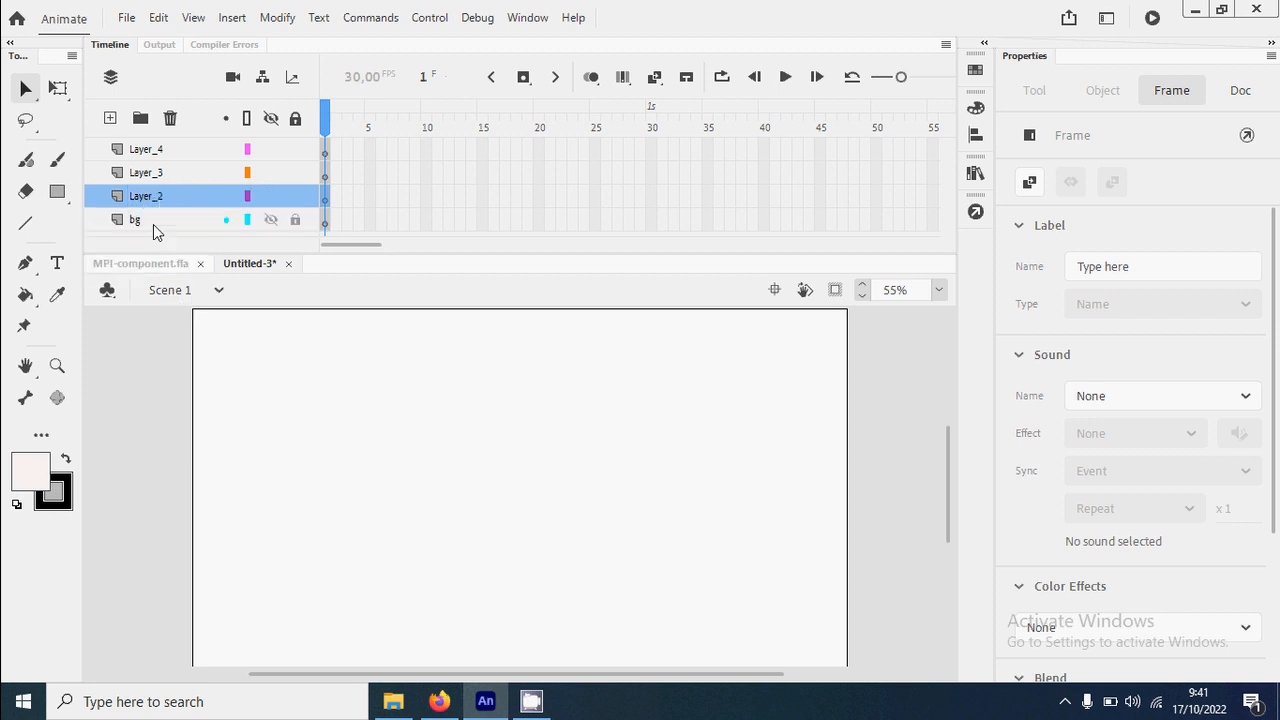
{"action": "double_click", "coordinate": [147, 198]}
{"action": "type", "text": "konten"}
{"action": "key", "text": "Return"}
{"action": "left_click", "coordinate": [148, 174]}
{"action": "double_click", "coordinate": [150, 175]}
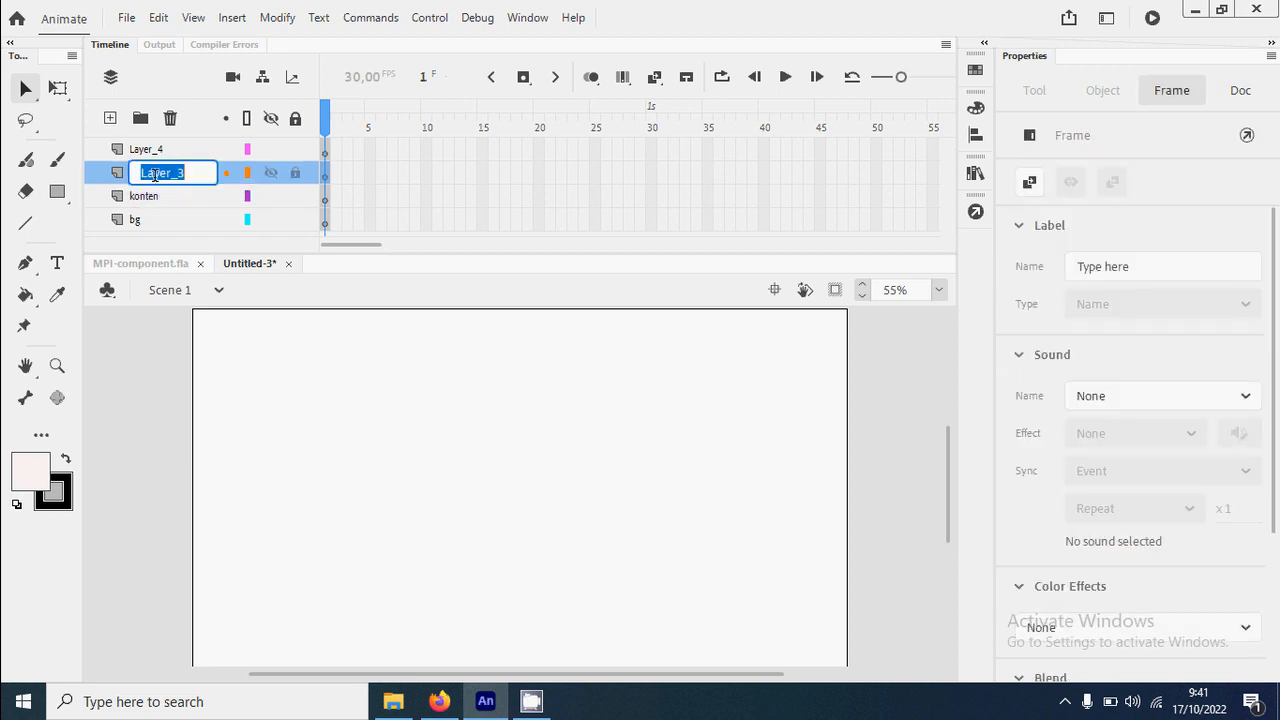
{"action": "type", "text": "mpi"}
{"action": "key", "text": "Return"}
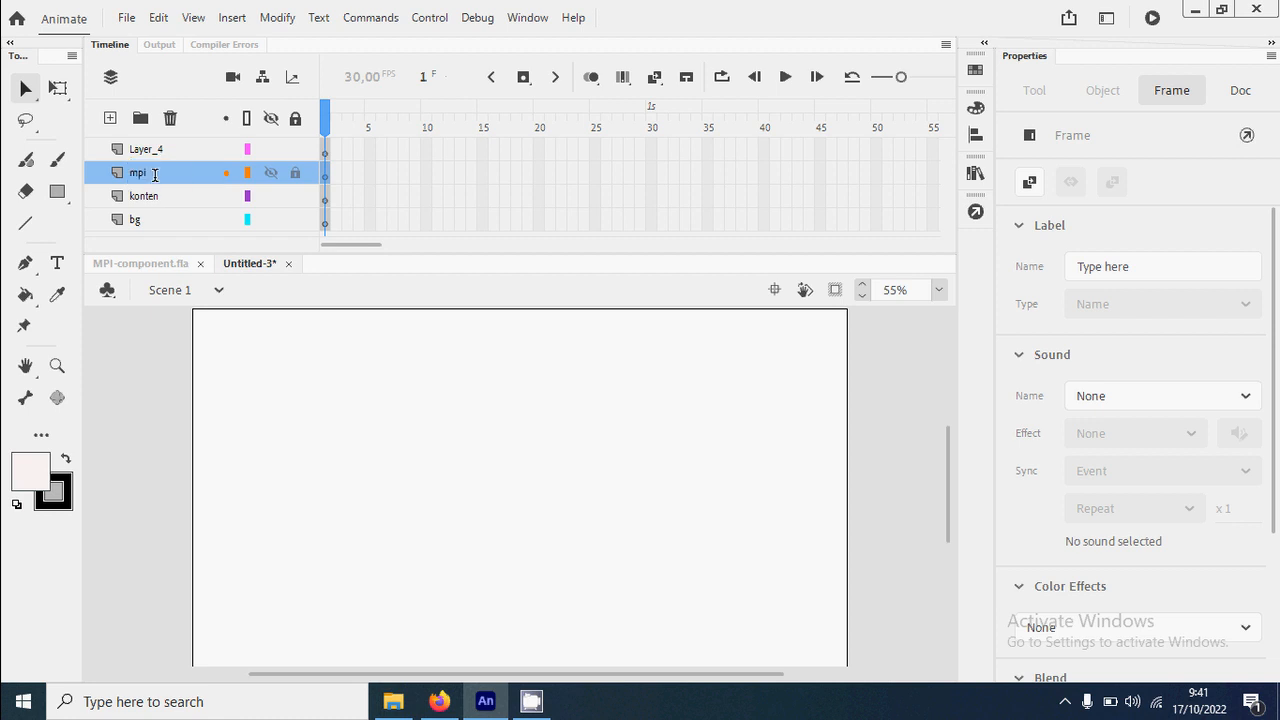
Rename the topmost layer, Layer_4, as kode.
{"action": "left_click", "coordinate": [151, 150]}
{"action": "double_click", "coordinate": [151, 150]}
{"action": "type", "text": "kode"}
{"action": "key", "text": "Return"}
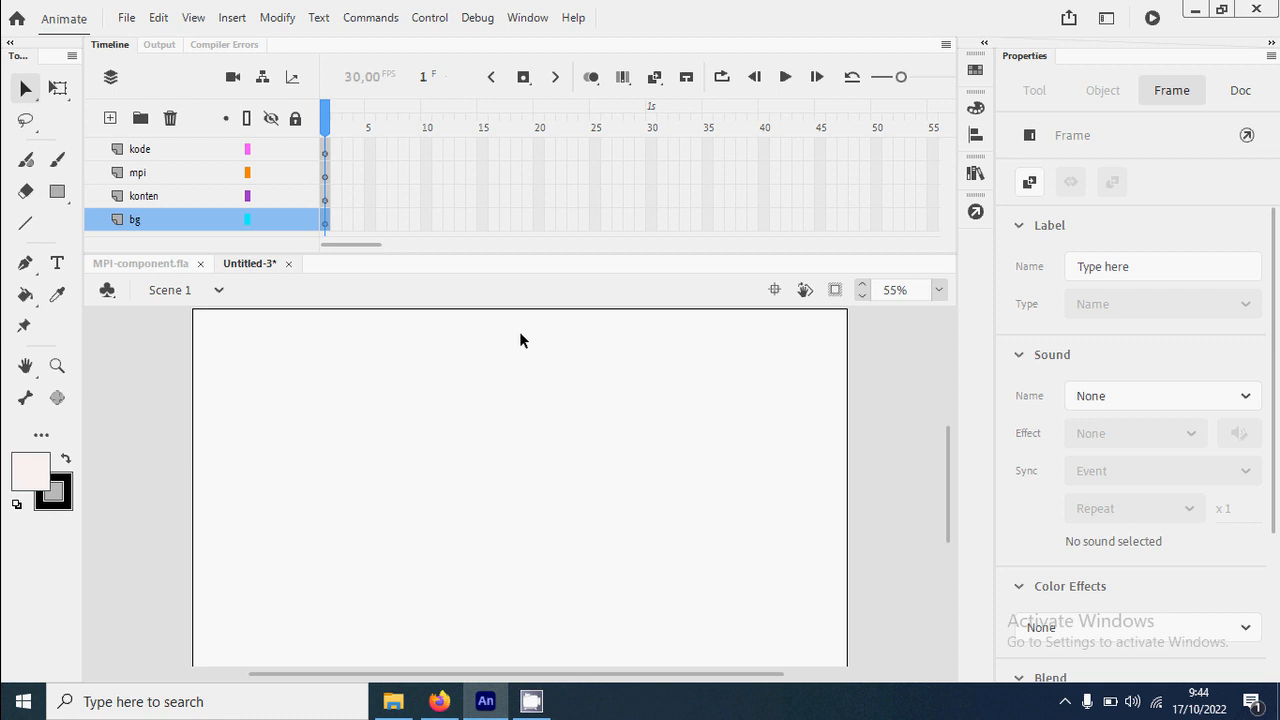
Import the bg kimia image from the Kimia folder to the stage on the bg layer, and lock that layer.
{"action": "left_click", "coordinate": [124, 20]}
{"action": "mouse_move", "coordinate": [280, 294]}
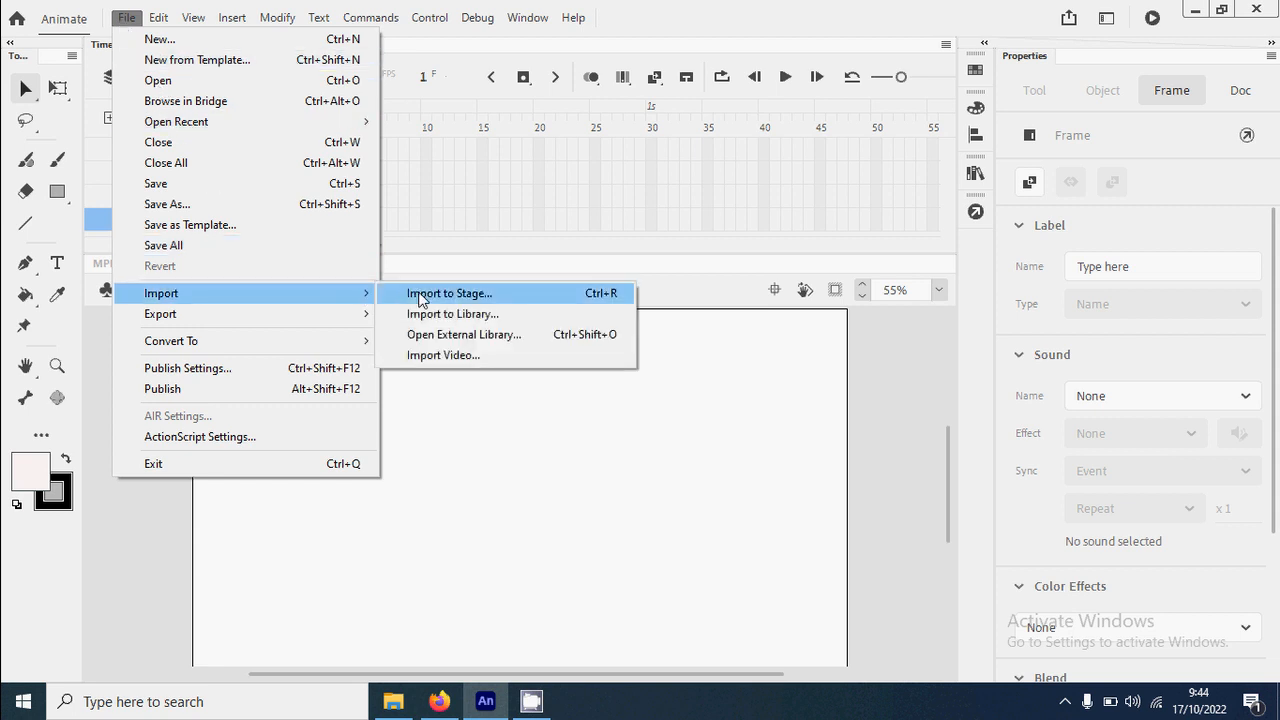
{"action": "left_click", "coordinate": [462, 297]}
{"action": "double_click", "coordinate": [330, 170]}
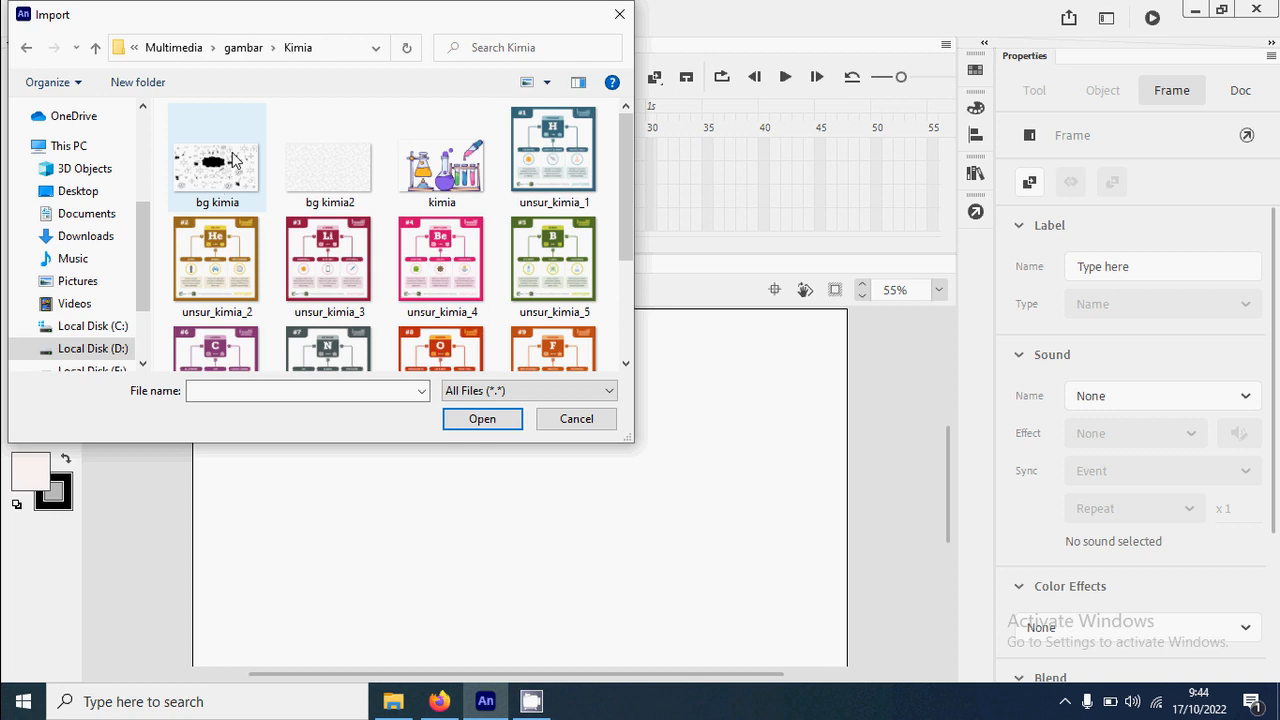
{"action": "double_click", "coordinate": [236, 186]}
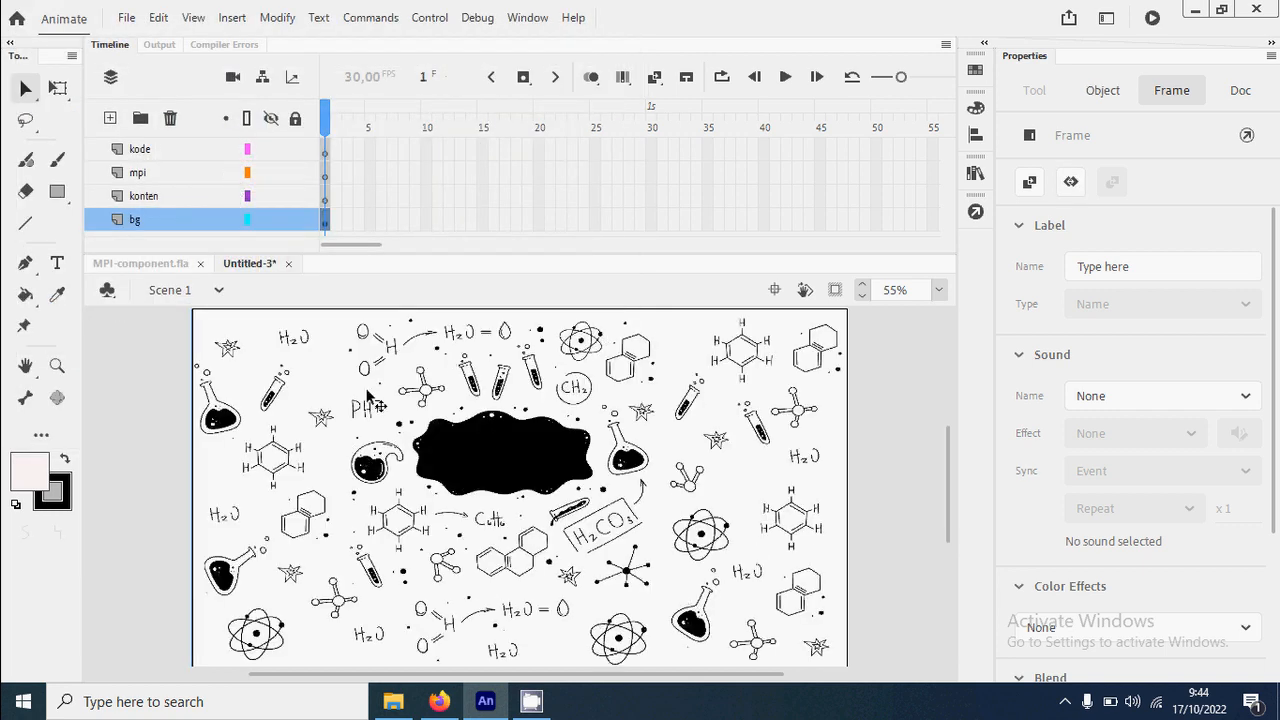
{"action": "left_click", "coordinate": [882, 519]}
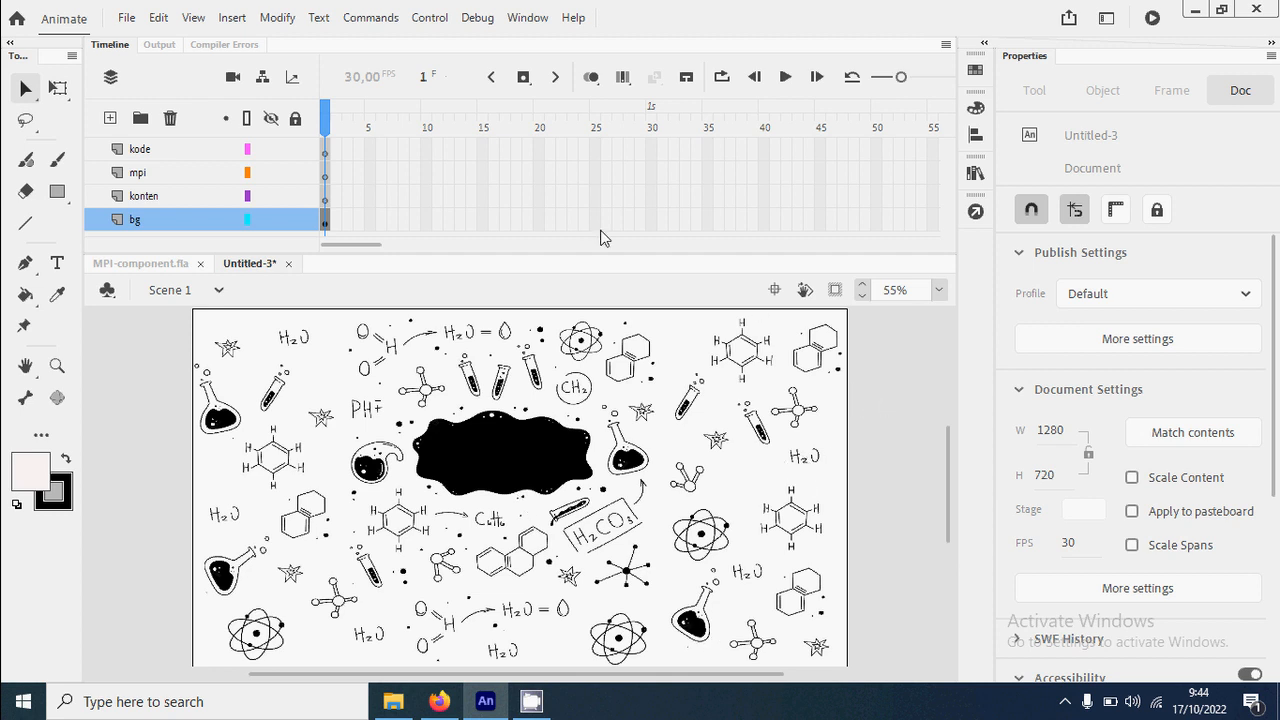
{"action": "left_click", "coordinate": [295, 219]}
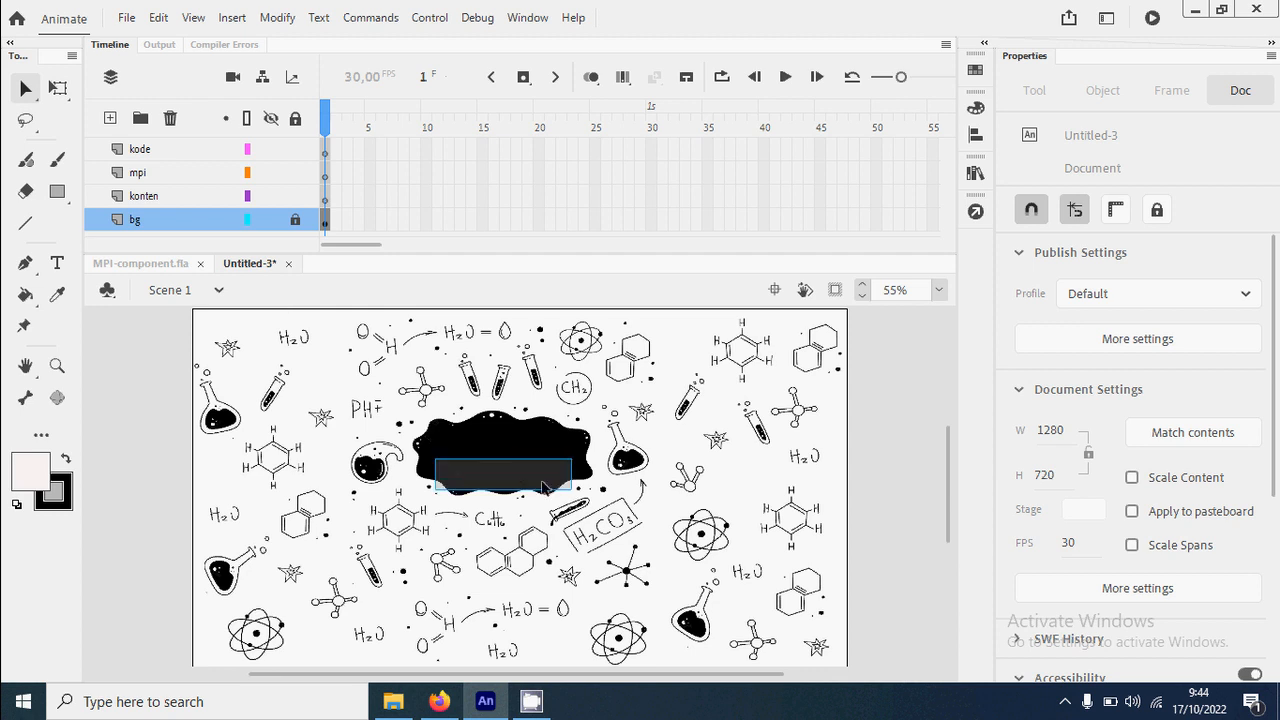
On the konten layer's first frame, add the two-line static text "BELAJAR / UNSUR KIMIA" over the background's black shape.
{"action": "left_click", "coordinate": [325, 197]}
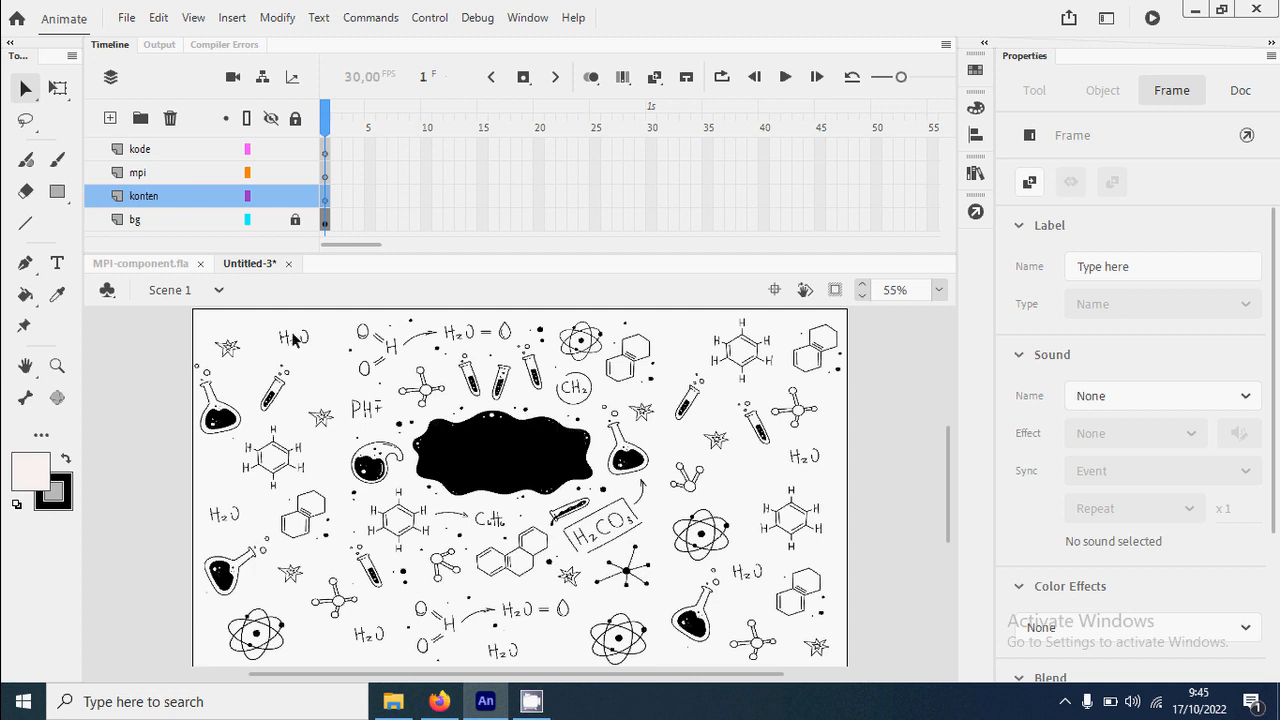
{"action": "left_click", "coordinate": [57, 268]}
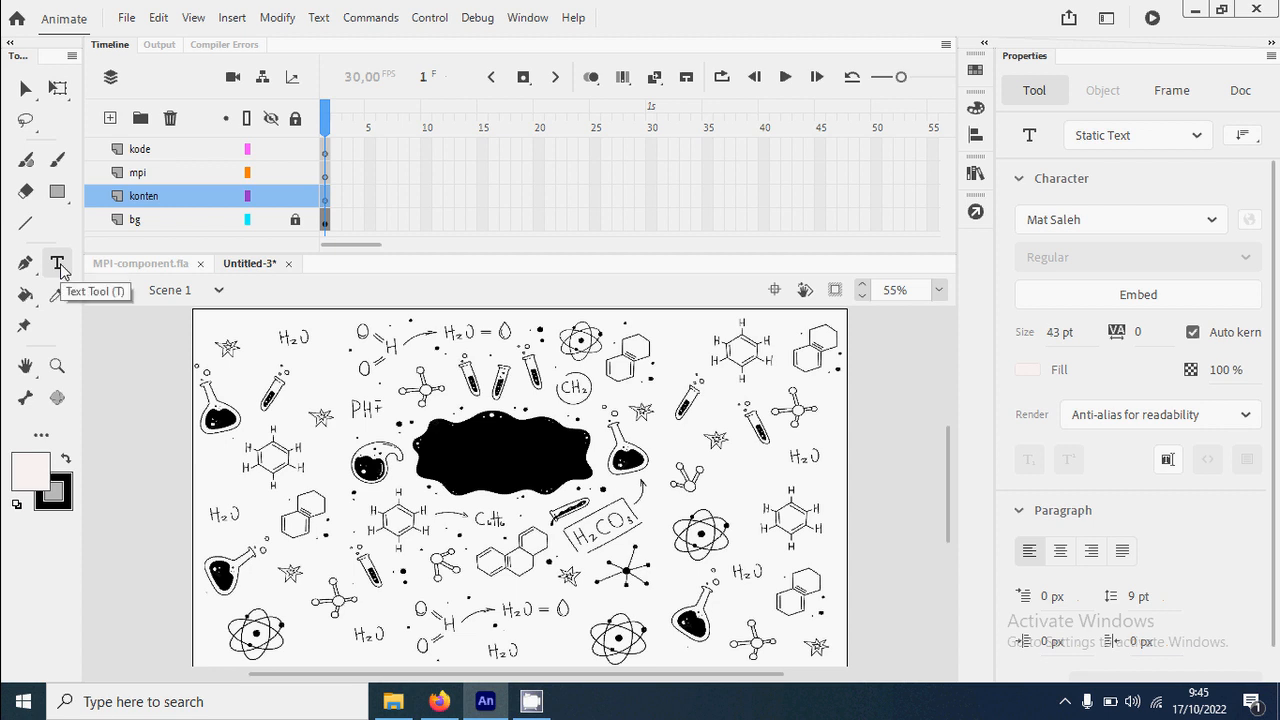
{"action": "left_click", "coordinate": [1199, 143]}
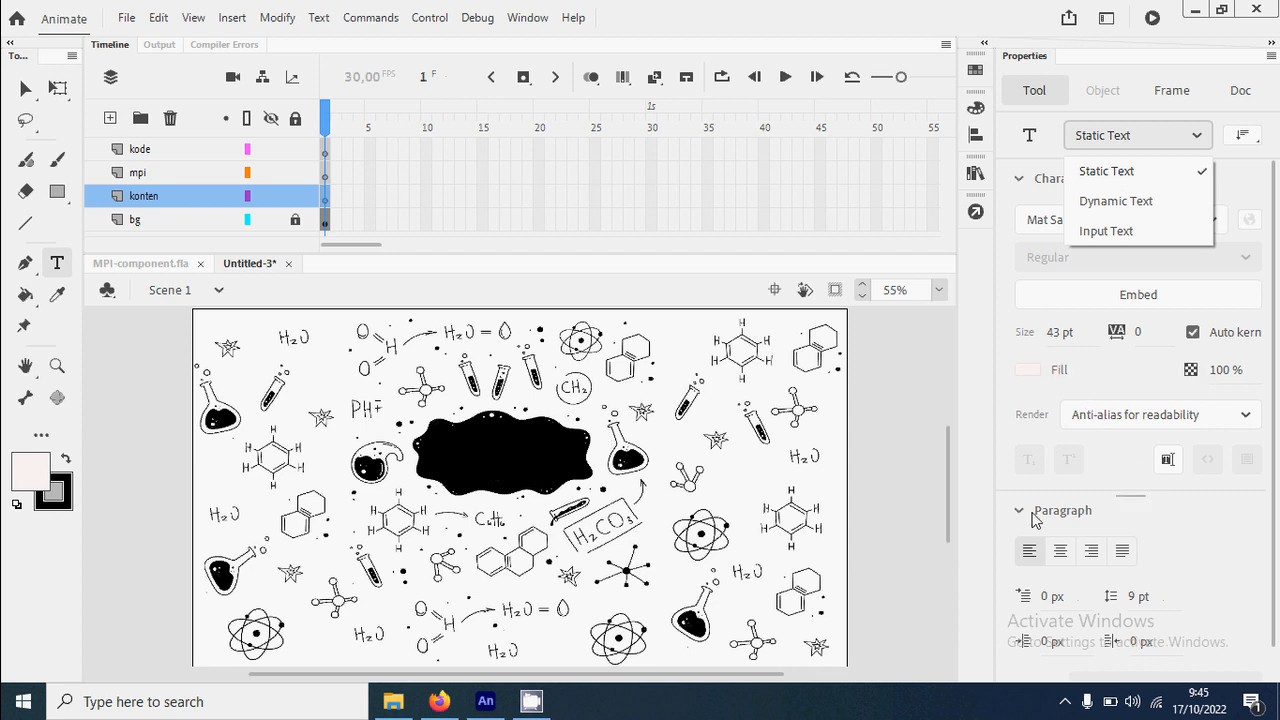
{"action": "left_click", "coordinate": [468, 467]}
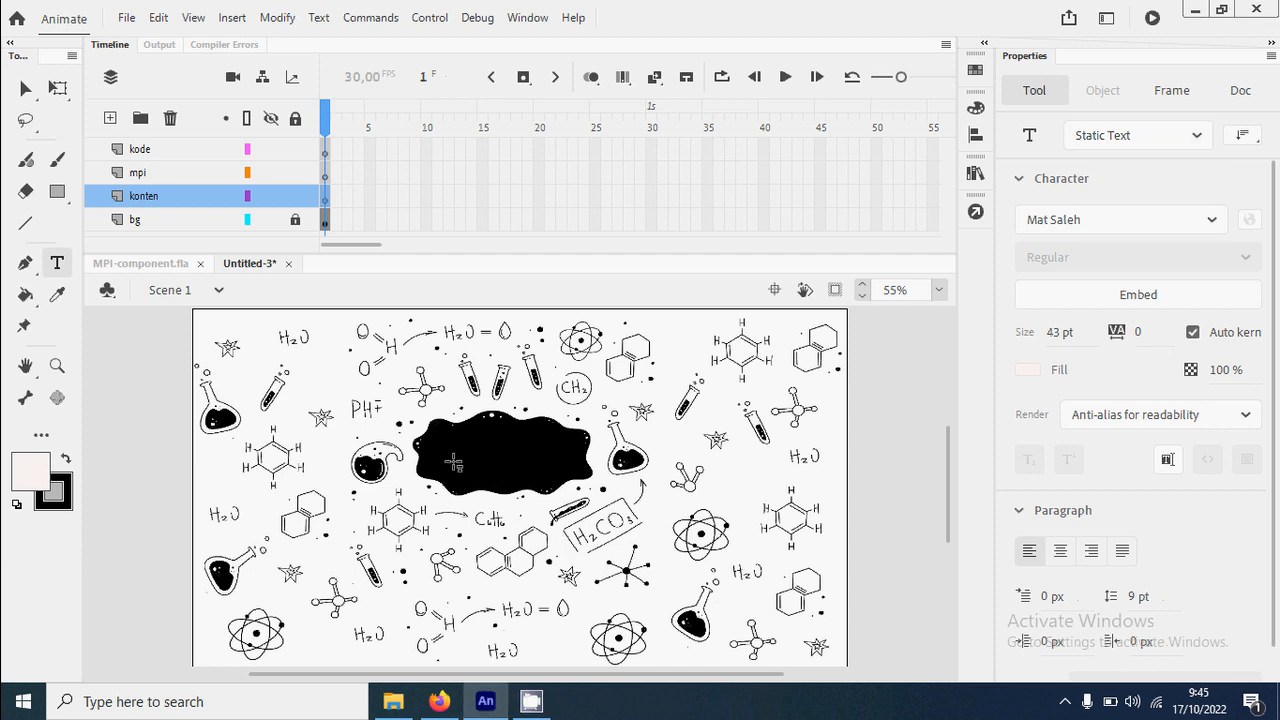
{"action": "type", "text": "BELAKA"}
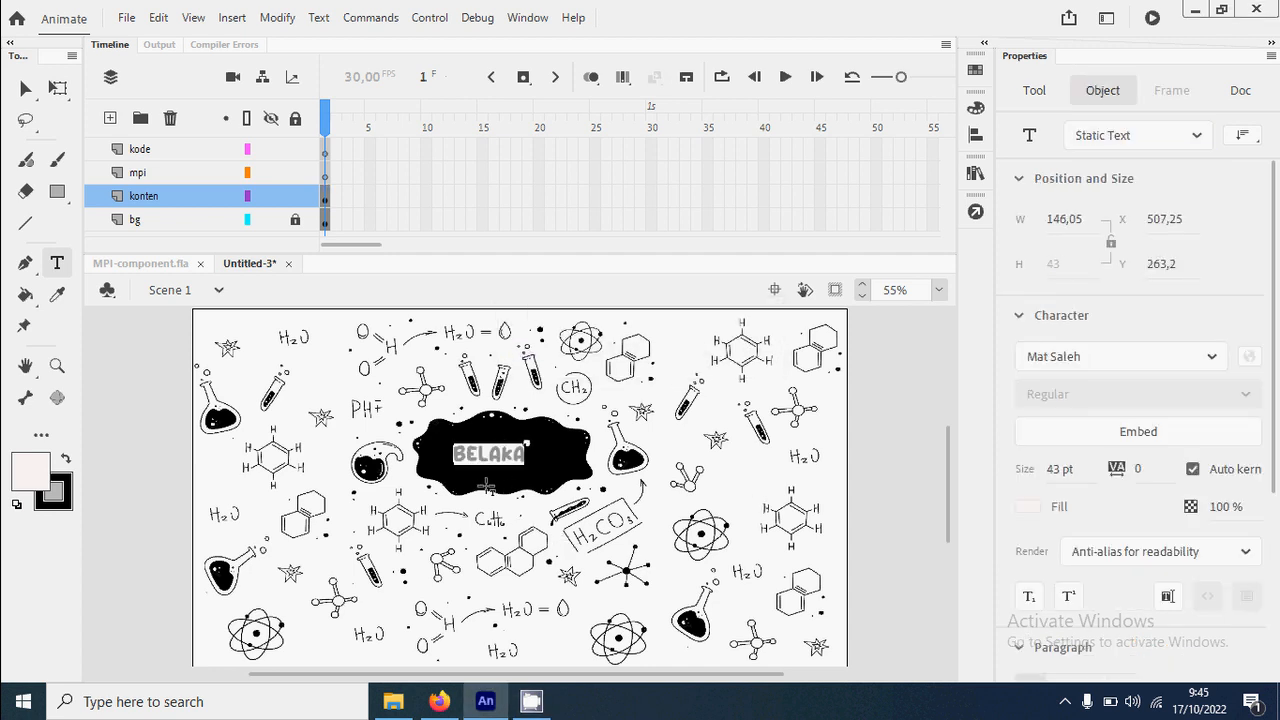
{"action": "key", "text": "BackSpace"}
{"action": "key", "text": "BackSpace"}
{"action": "type", "text": "JAR"}
{"action": "key", "text": "Return"}
{"action": "type", "text": "UNSUR KIMIA"}
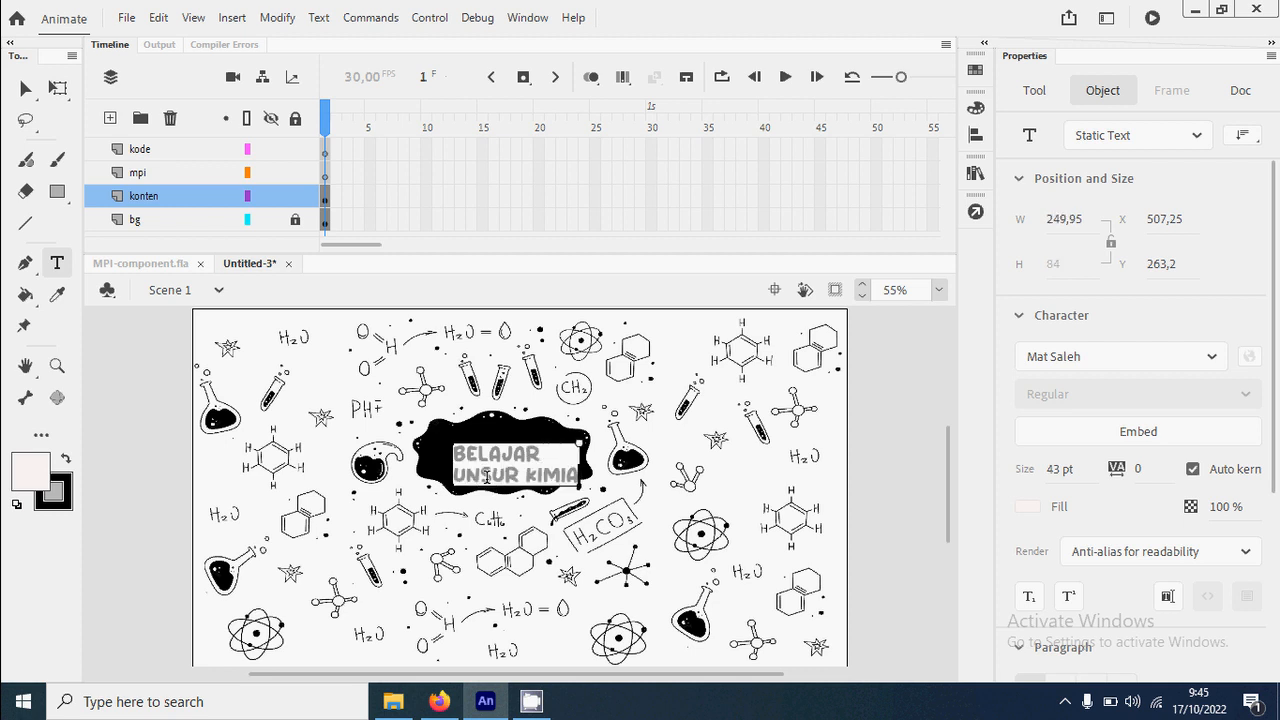
Center-align the two-line title BELAJAR / UNSUR KIMIA and position it in the middle of the background's black shape.
{"action": "left_click", "coordinate": [25, 88]}
{"action": "left_click_drag", "start_coordinate": [557, 495], "coordinate": [543, 479]}
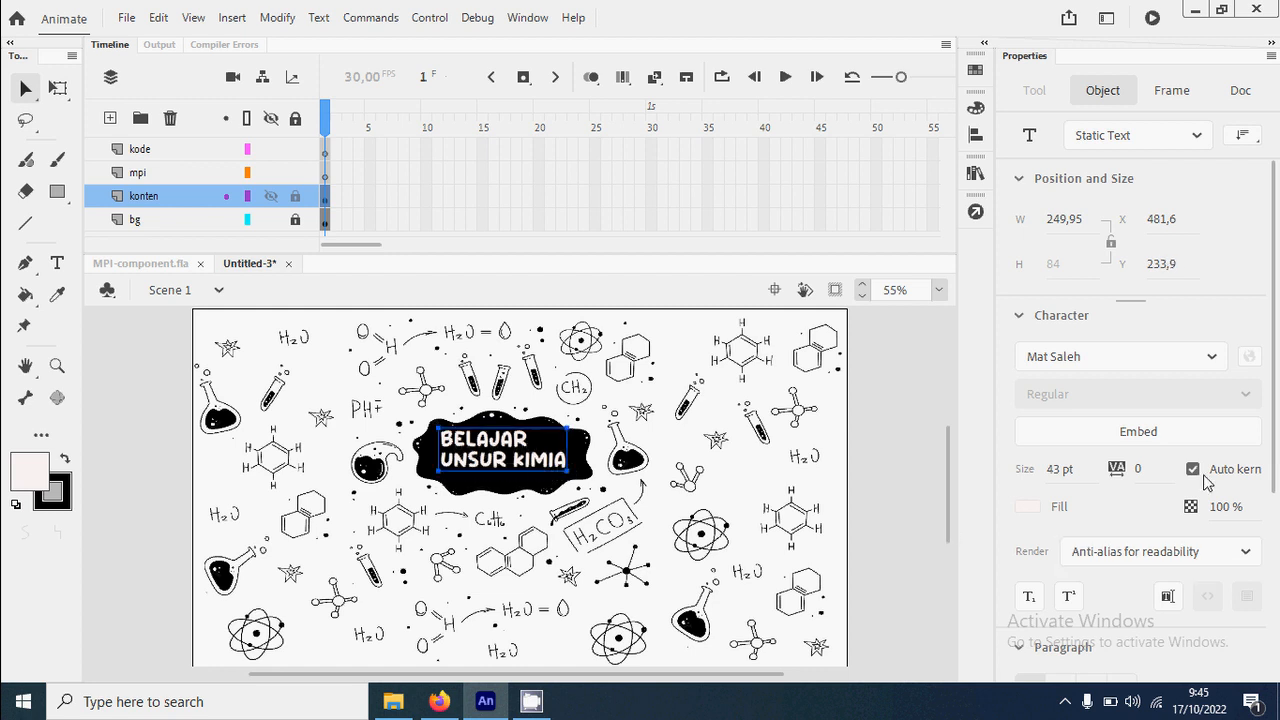
{"action": "scroll", "coordinate": [1268, 400], "scroll_direction": "down", "scroll_amount": 1}
{"action": "scroll", "coordinate": [1114, 471], "scroll_direction": "down", "scroll_amount": 5}
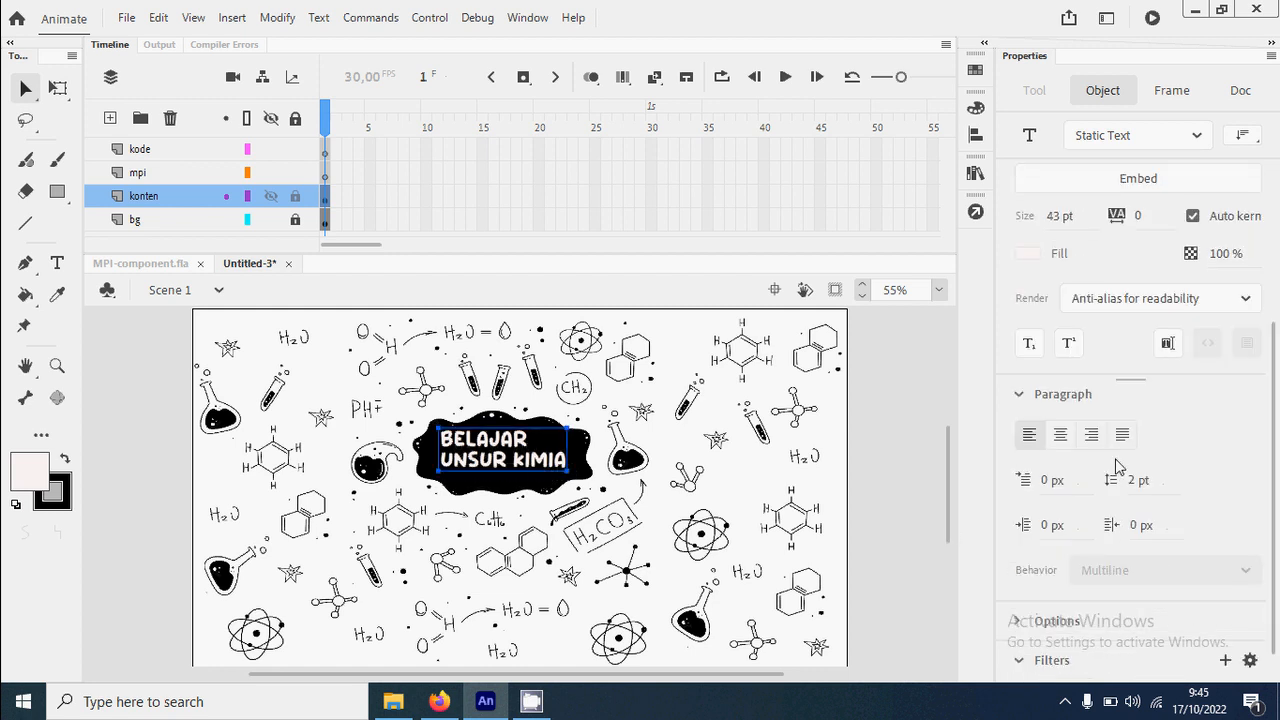
{"action": "left_click", "coordinate": [1060, 434]}
{"action": "key", "text": "Down"}
{"action": "key", "text": "Down"}
{"action": "key", "text": "Down"}
{"action": "key", "text": "Down"}
{"action": "key", "text": "Down"}
{"action": "key", "text": "Down"}
{"action": "key", "text": "Down"}
{"action": "key", "text": "Down"}
{"action": "key", "text": "Down"}
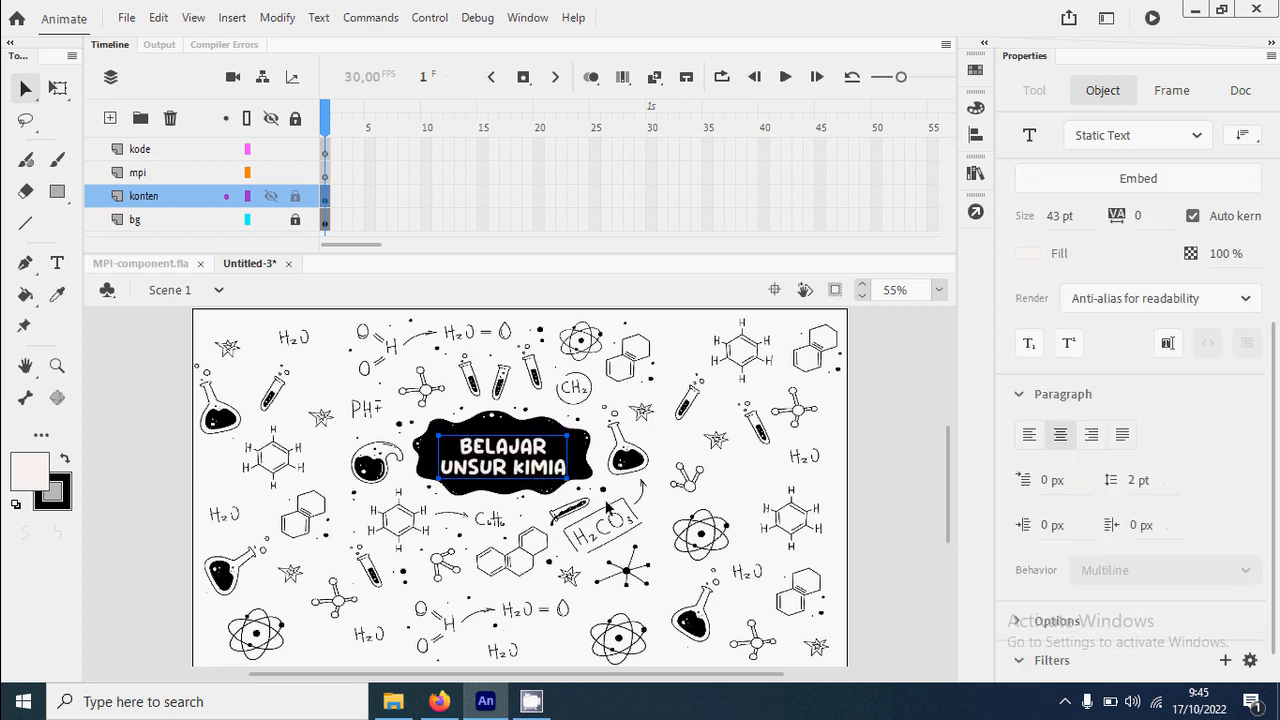
{"action": "left_click", "coordinate": [893, 501]}
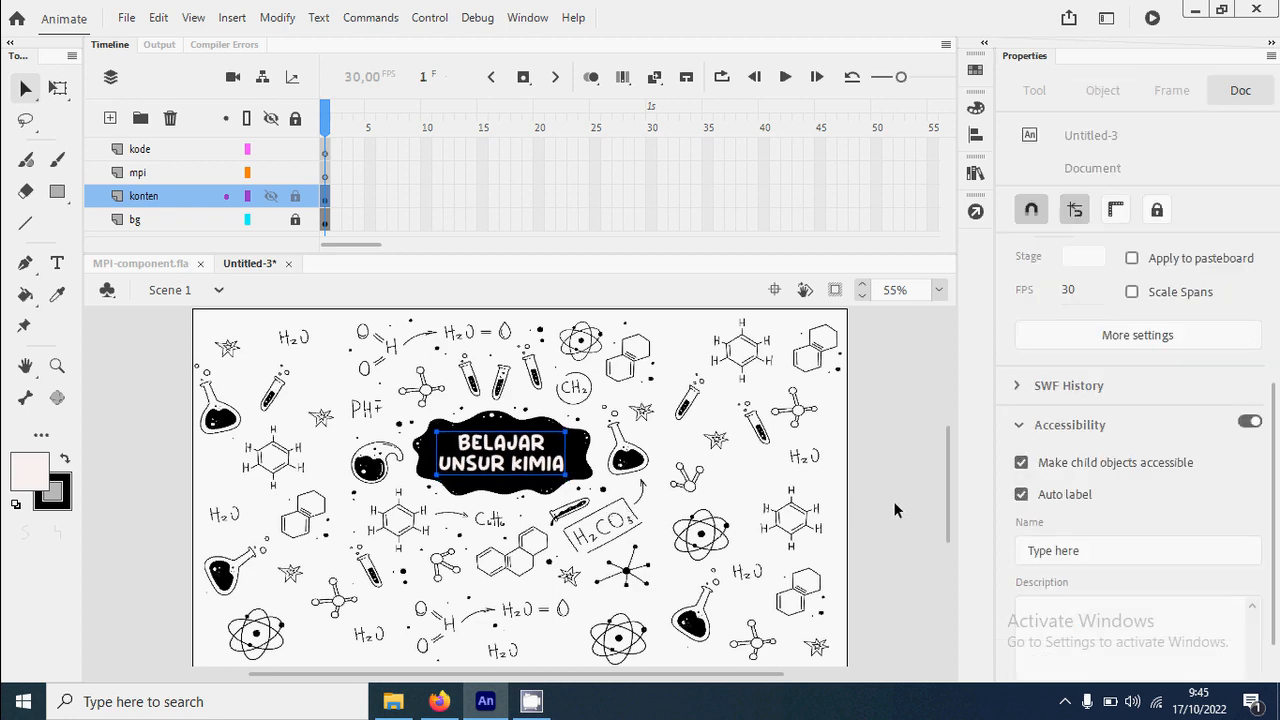
Import only the yellow button image btn8 from the gambar folder to the stage on the konten layer, without its image sequence.
{"action": "key", "text": "z"}
{"action": "left_click_drag", "start_coordinate": [262, 380], "coordinate": [818, 628]}
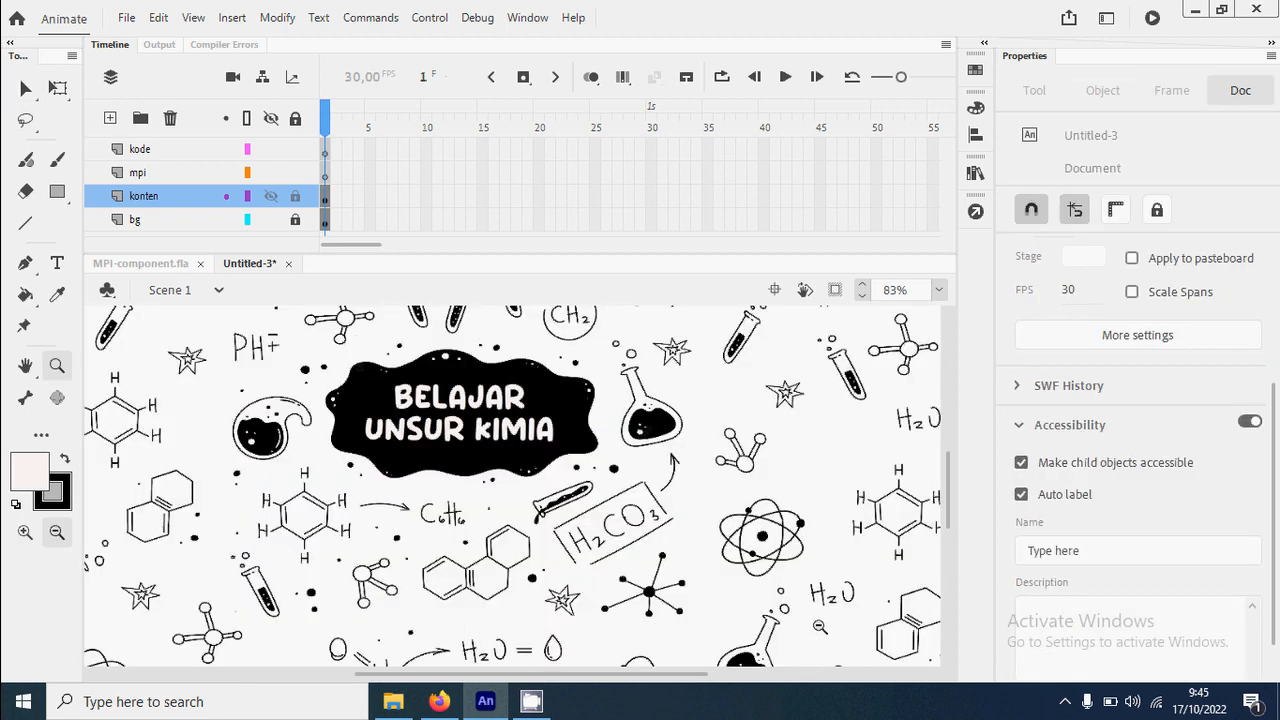
{"action": "left_click", "coordinate": [727, 581]}
{"action": "left_click_drag", "start_coordinate": [243, 361], "coordinate": [566, 569]}
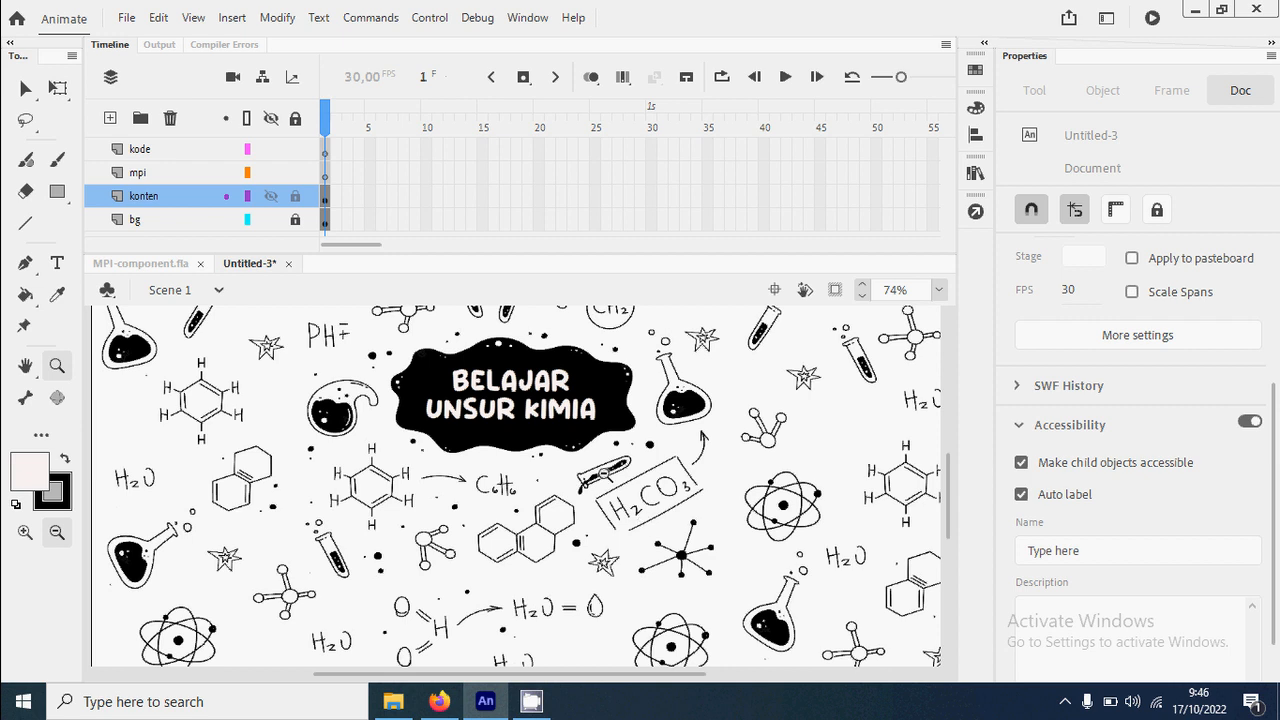
{"action": "left_click", "coordinate": [125, 18]}
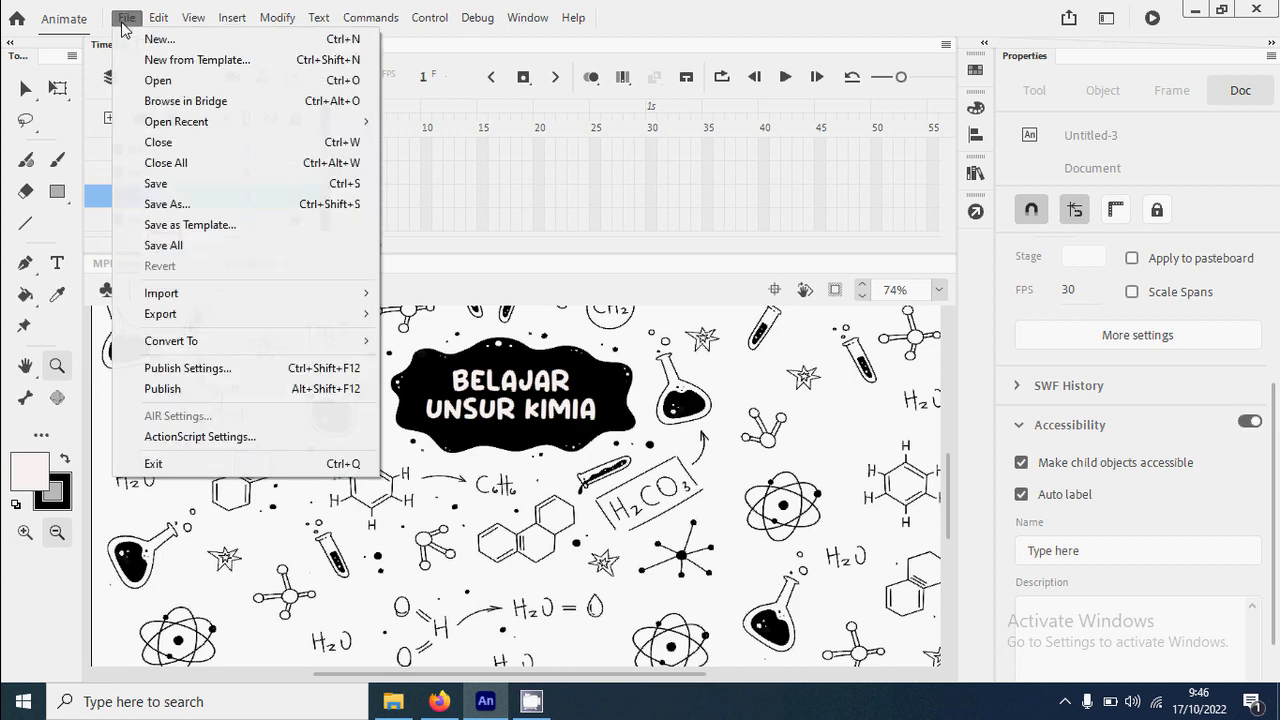
{"action": "mouse_move", "coordinate": [257, 295]}
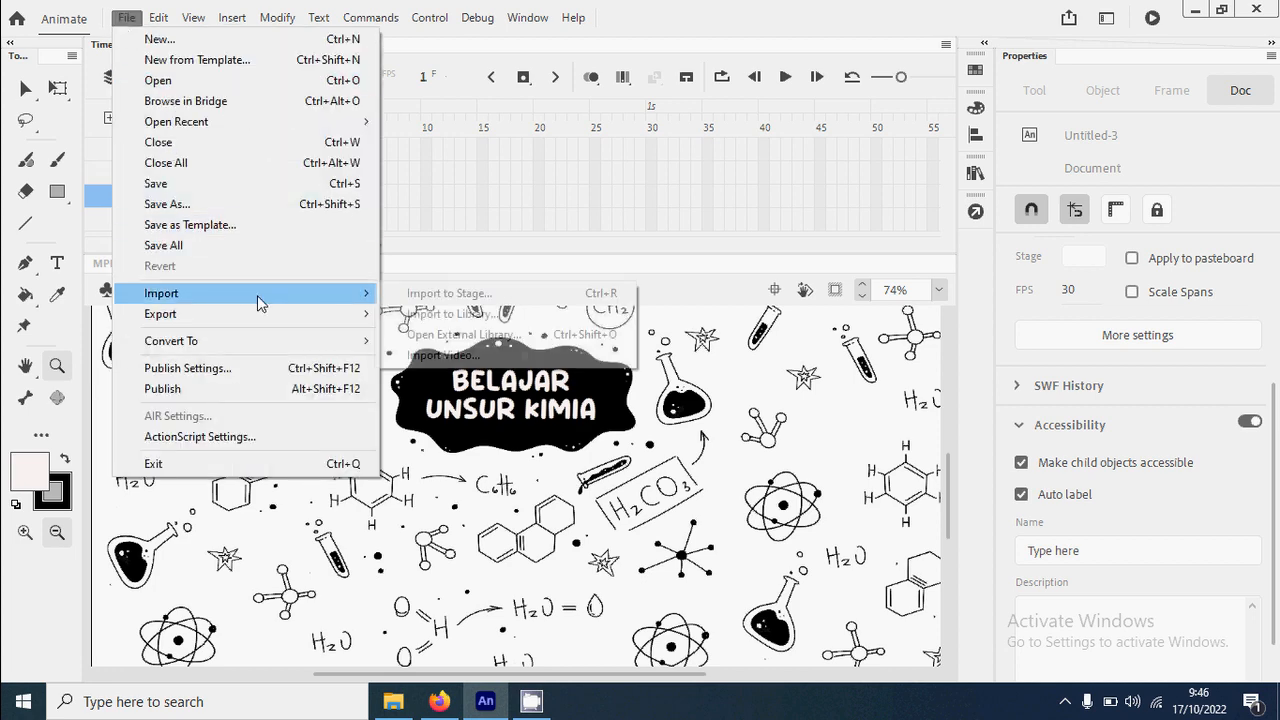
{"action": "left_click", "coordinate": [486, 294]}
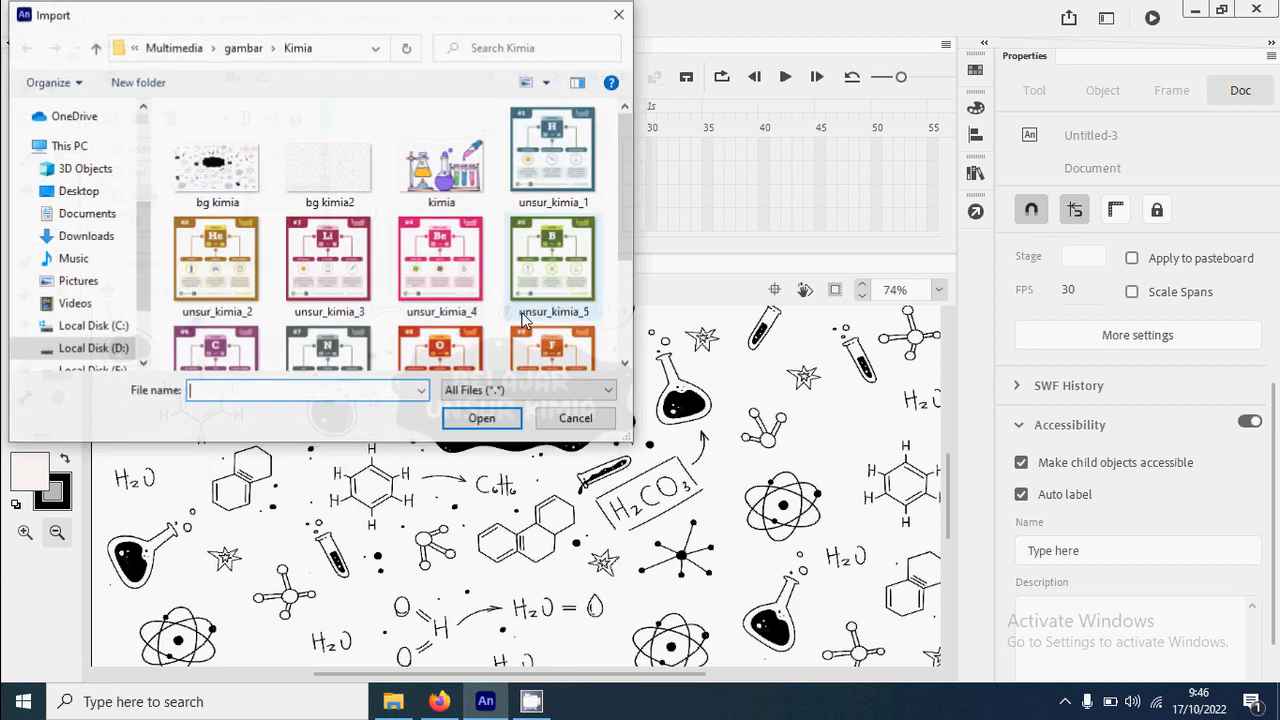
{"action": "left_click", "coordinate": [252, 48]}
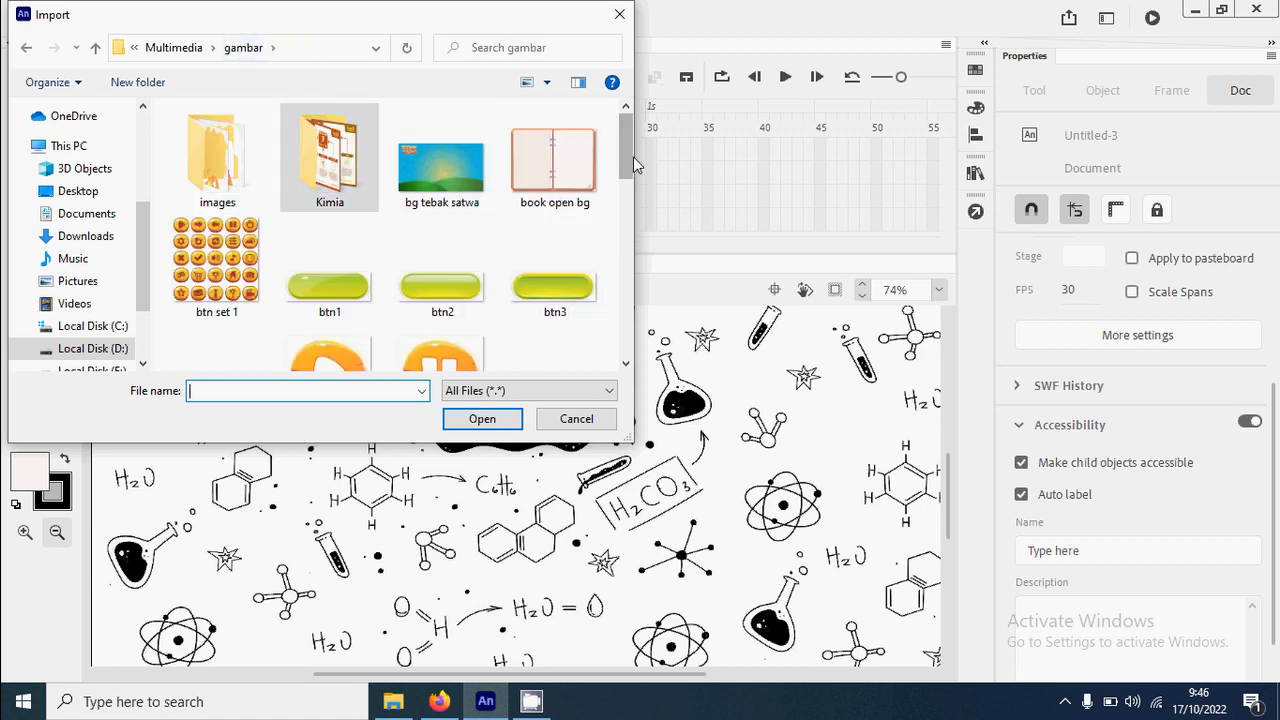
{"action": "left_click_drag", "start_coordinate": [630, 147], "coordinate": [631, 181]}
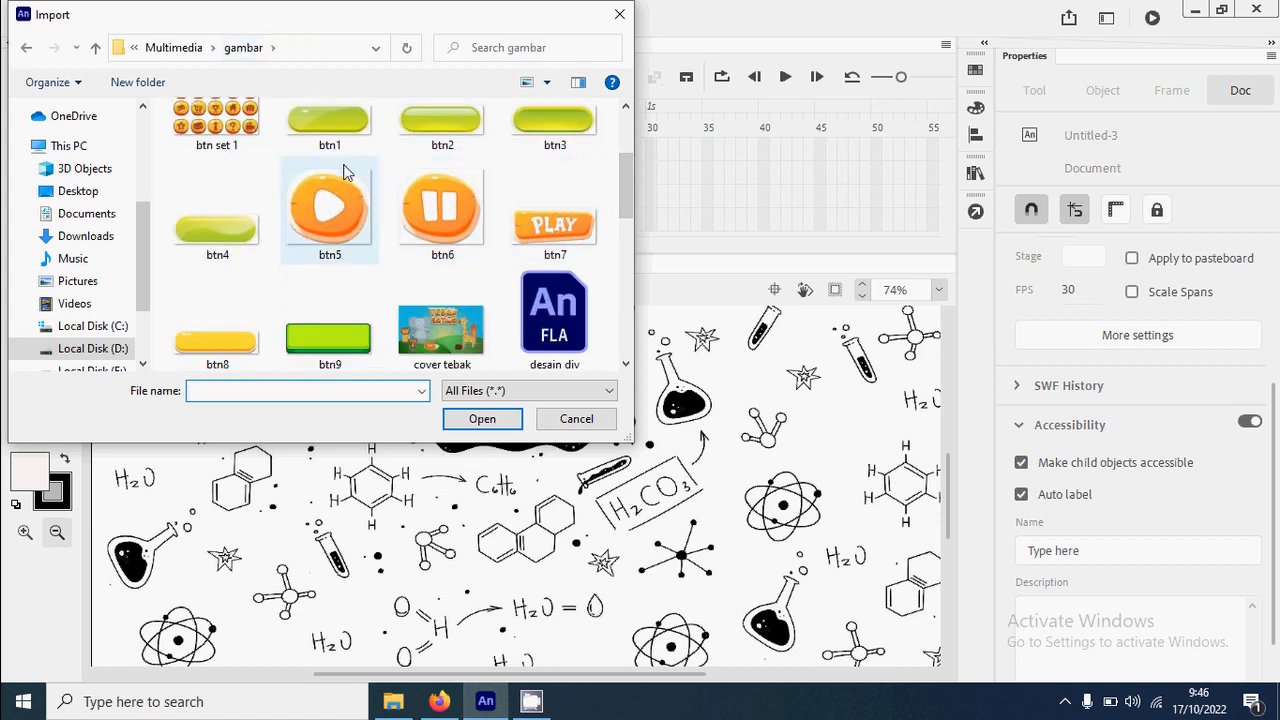
{"action": "left_click_drag", "start_coordinate": [632, 185], "coordinate": [629, 212]}
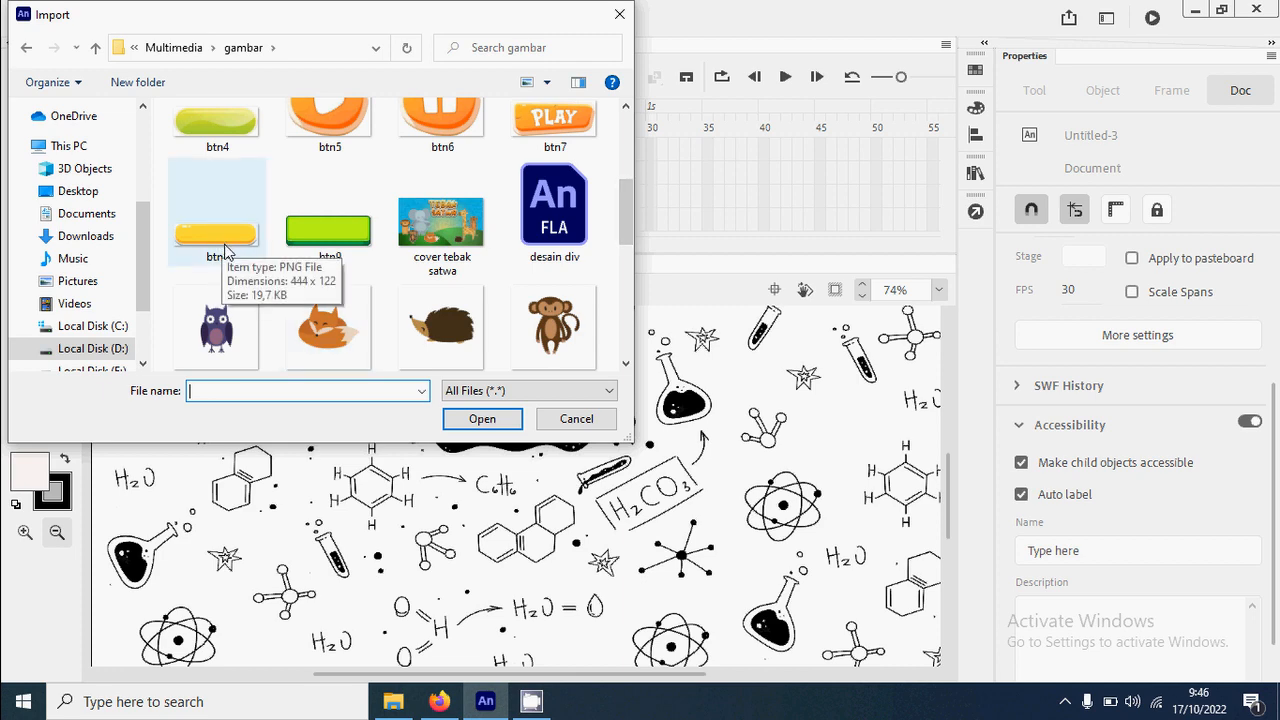
{"action": "double_click", "coordinate": [234, 240]}
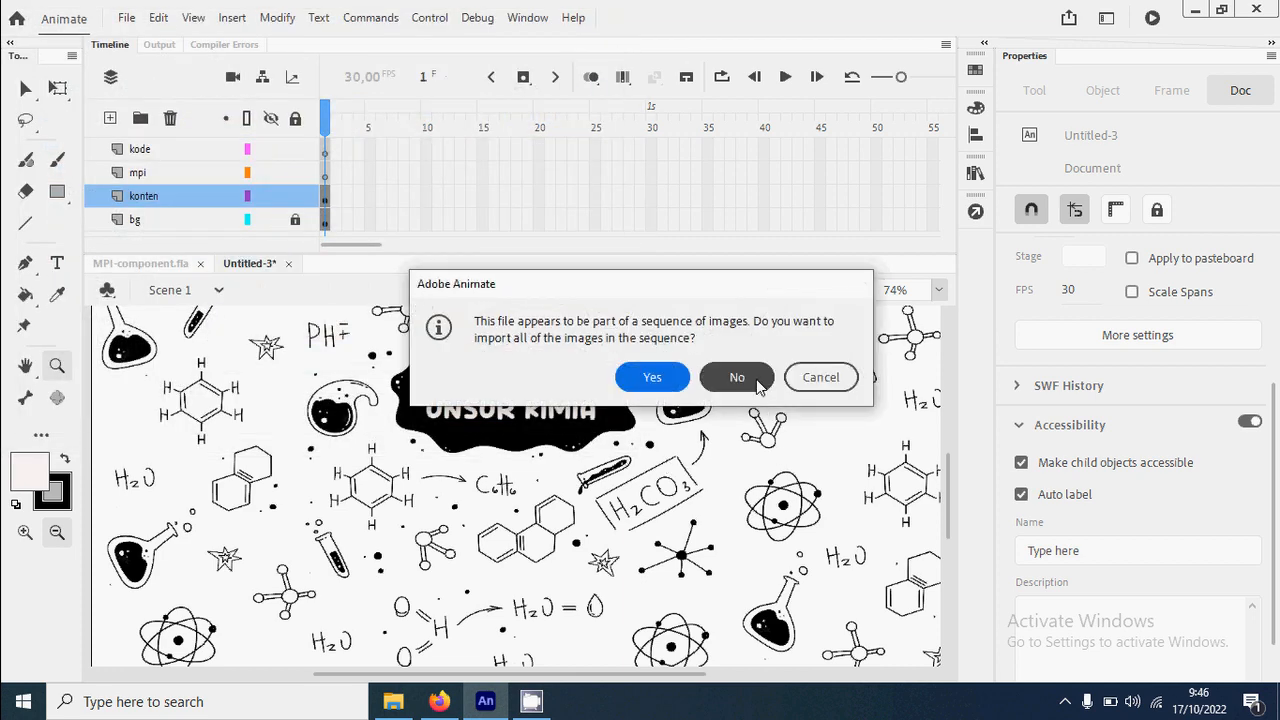
{"action": "left_click", "coordinate": [734, 383]}
Move the yellow button below the title and scale it down to about 301 × 83 px.
{"action": "left_click", "coordinate": [25, 88]}
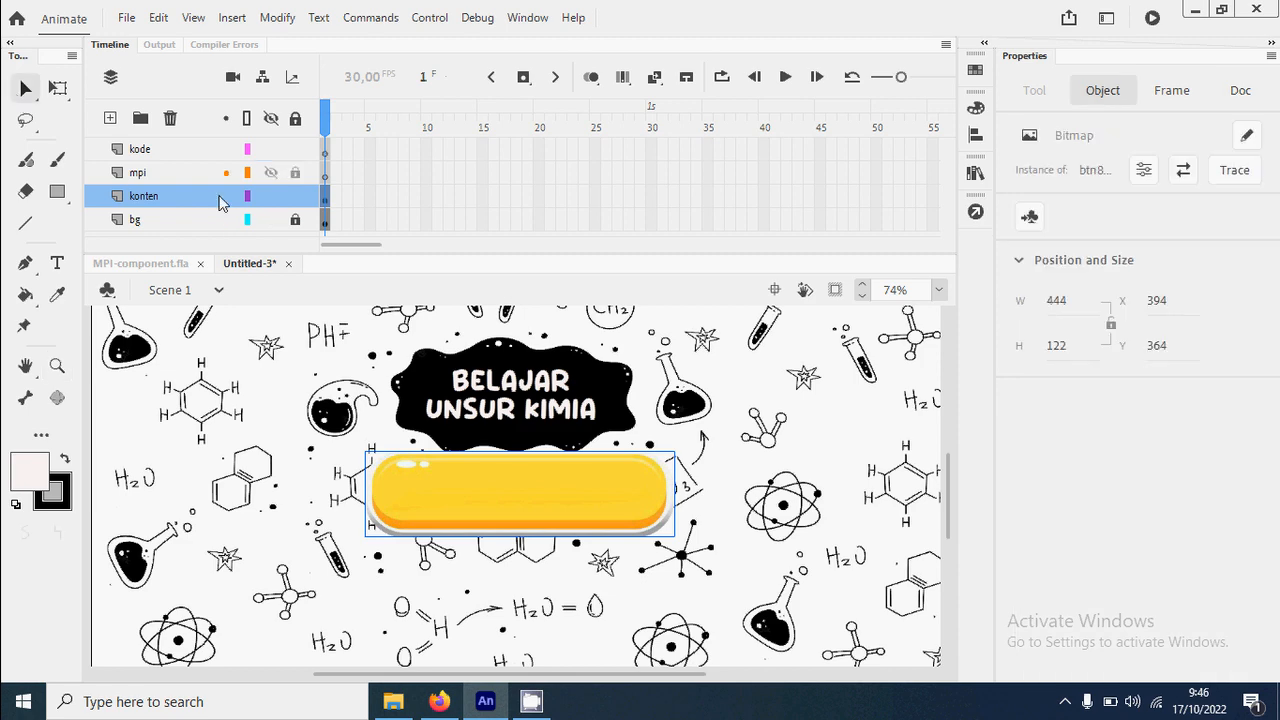
{"action": "left_click_drag", "start_coordinate": [540, 540], "coordinate": [557, 550]}
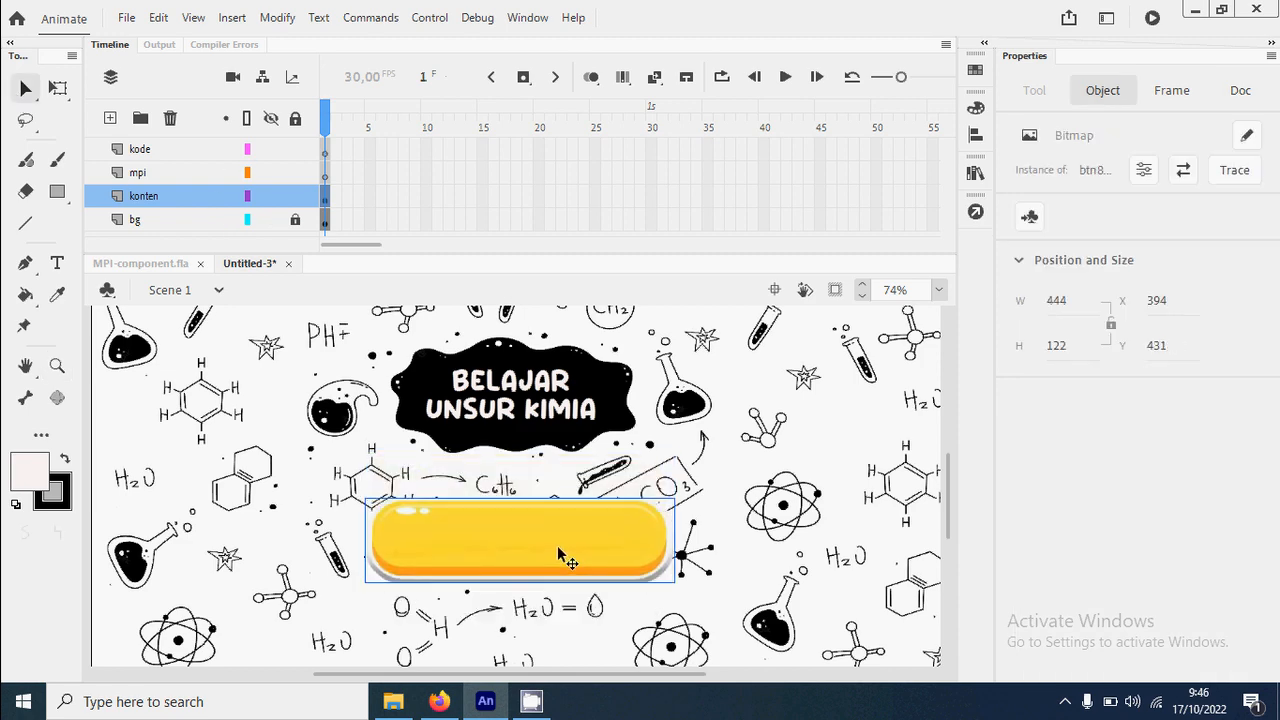
{"action": "key", "text": "ctrl+1"}
{"action": "key", "text": "ctrl+2"}
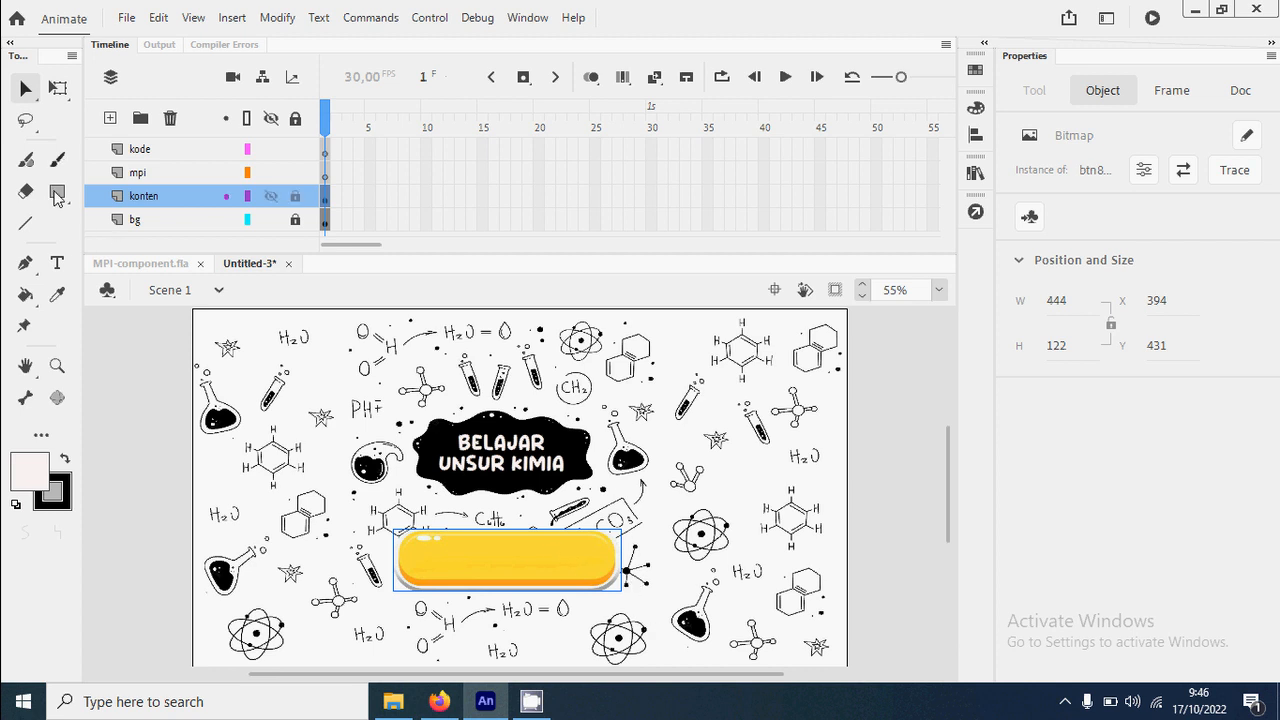
{"action": "left_click", "coordinate": [58, 88]}
{"action": "left_click_drag", "start_coordinate": [620, 590], "coordinate": [560, 558]}
{"action": "key", "text": "v"}
{"action": "left_click", "coordinate": [552, 582]}
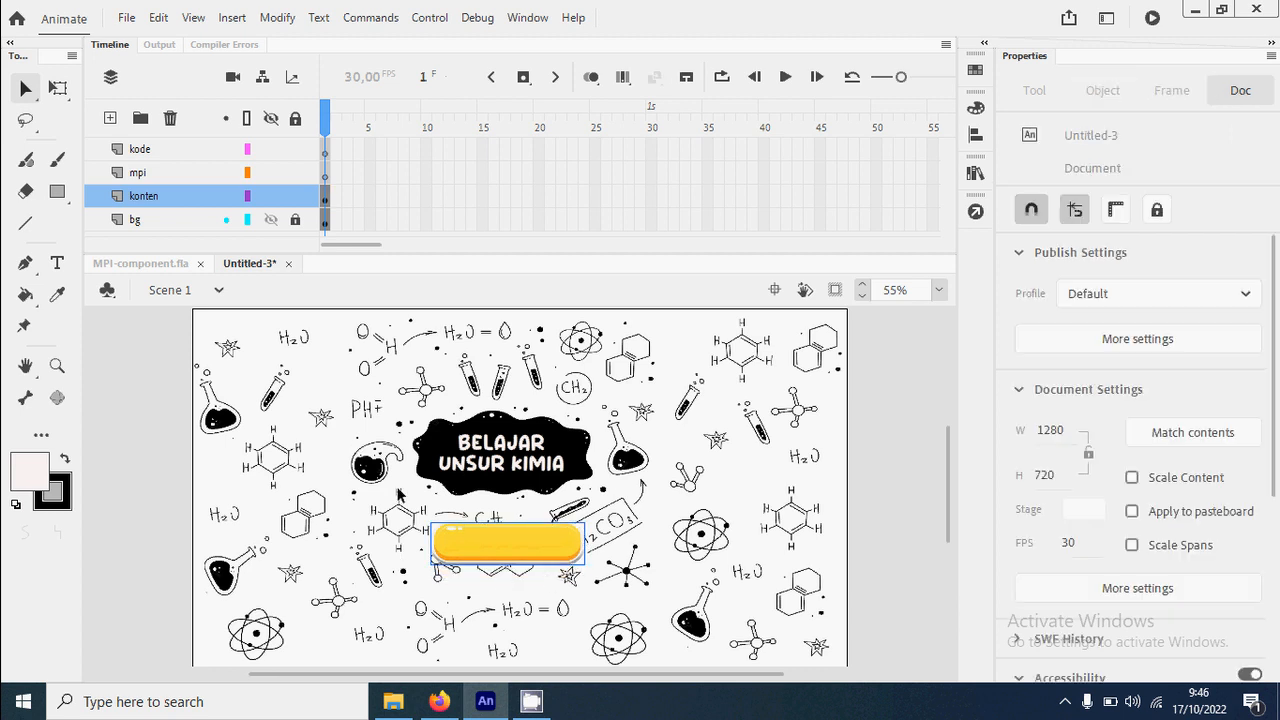
Shift the yellow button slightly to the right, to about X 478, Y 418.
{"action": "key", "text": "z"}
{"action": "left_click_drag", "start_coordinate": [390, 468], "coordinate": [686, 662]}
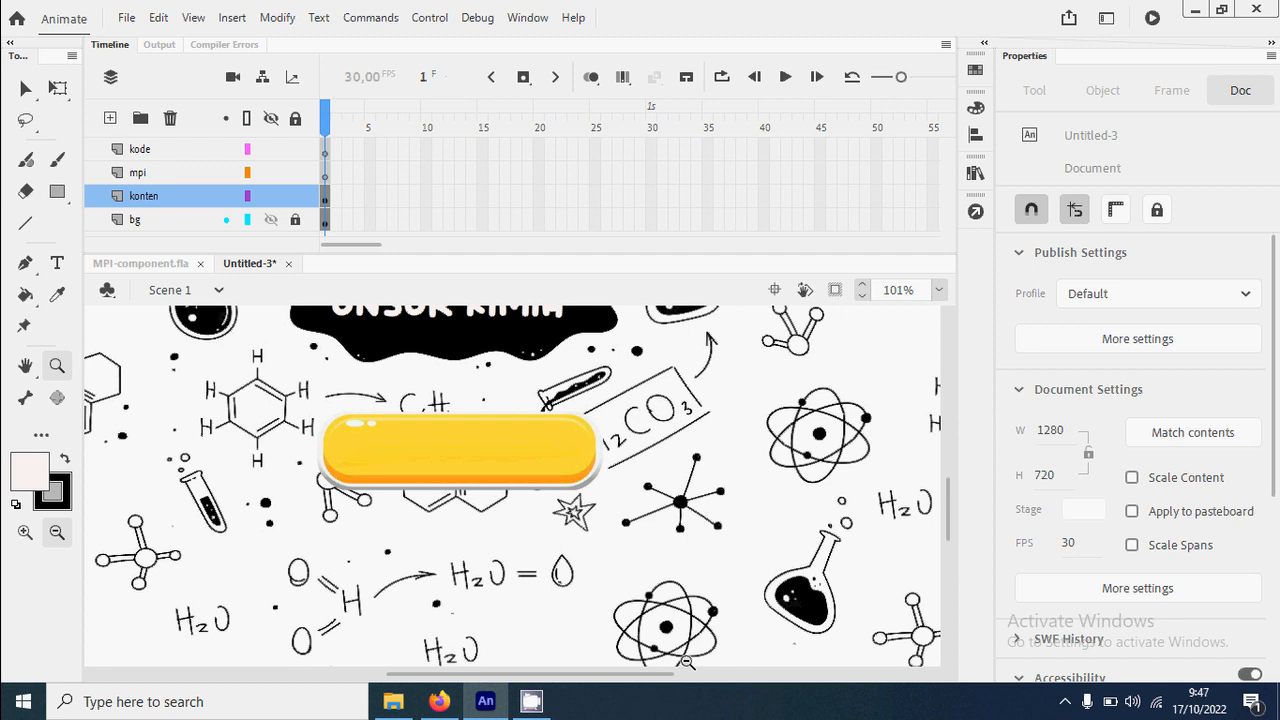
{"action": "left_click", "coordinate": [28, 91]}
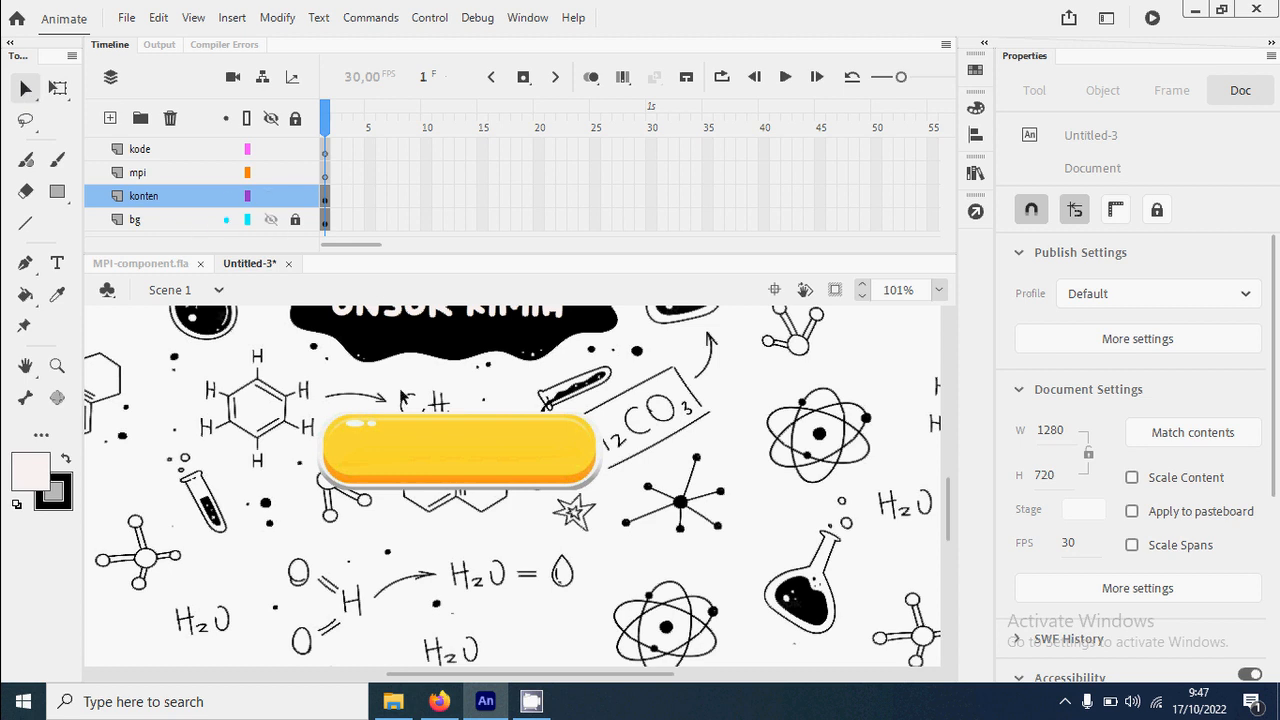
{"action": "left_click_drag", "start_coordinate": [468, 458], "coordinate": [480, 457]}
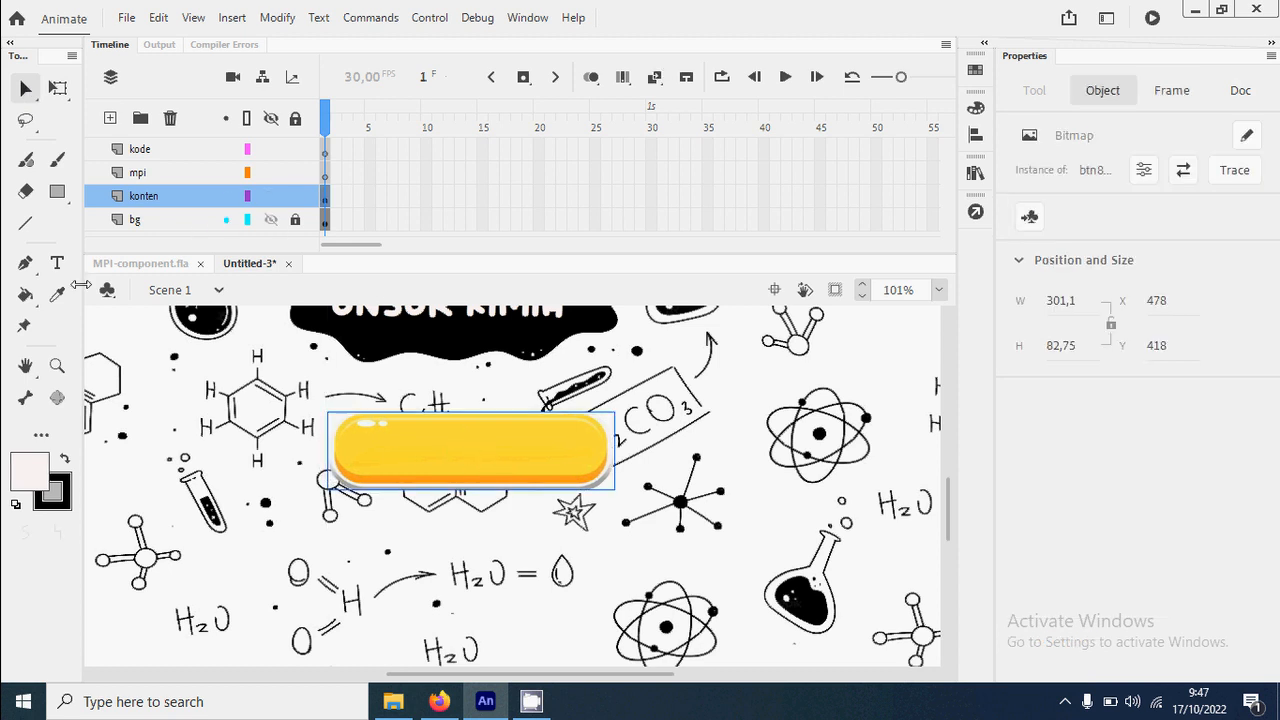
Add the static text "Materi" in Mat Saleh on the yellow button and nudge it down about 5 px.
{"action": "left_click", "coordinate": [57, 263]}
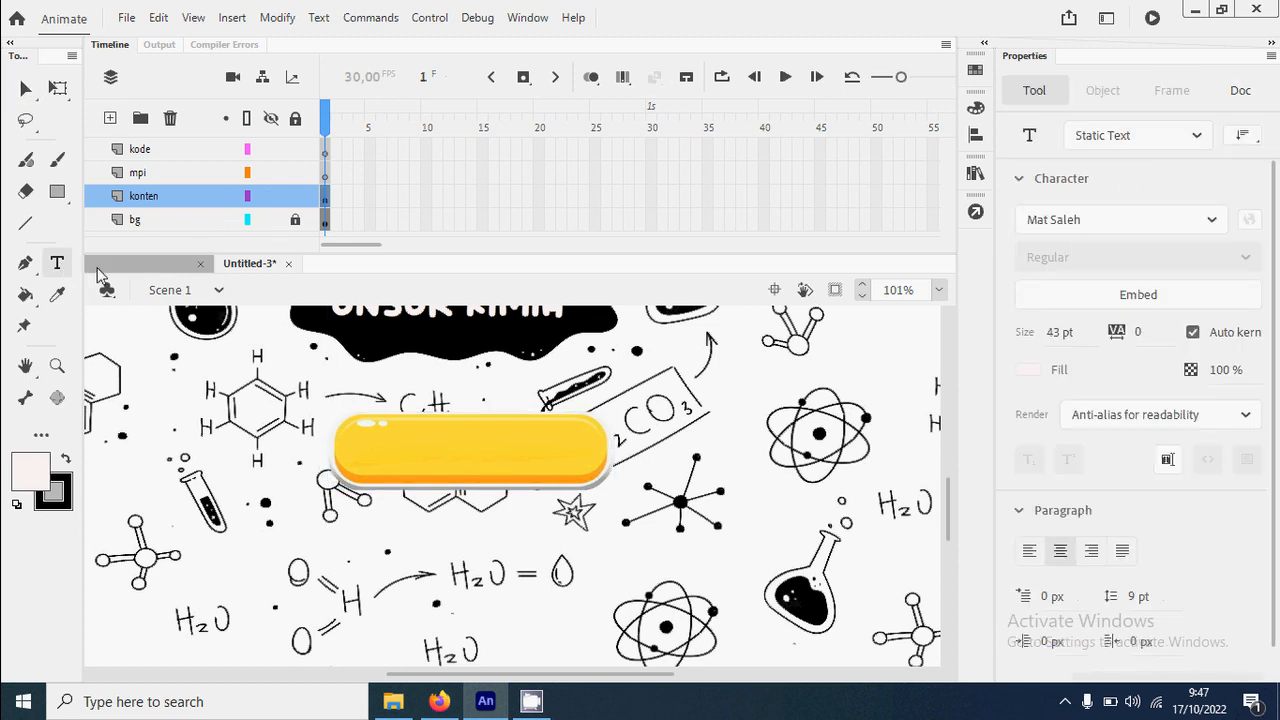
{"action": "left_click", "coordinate": [463, 421]}
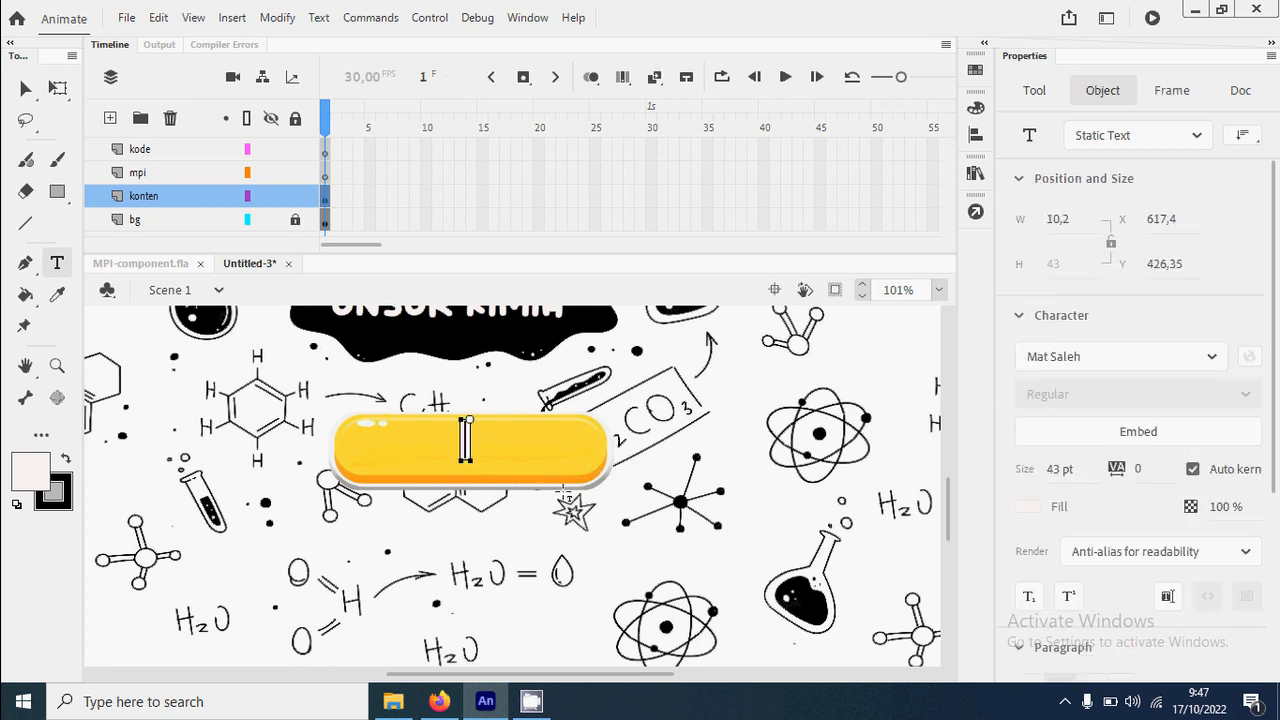
{"action": "type", "text": "Materi"}
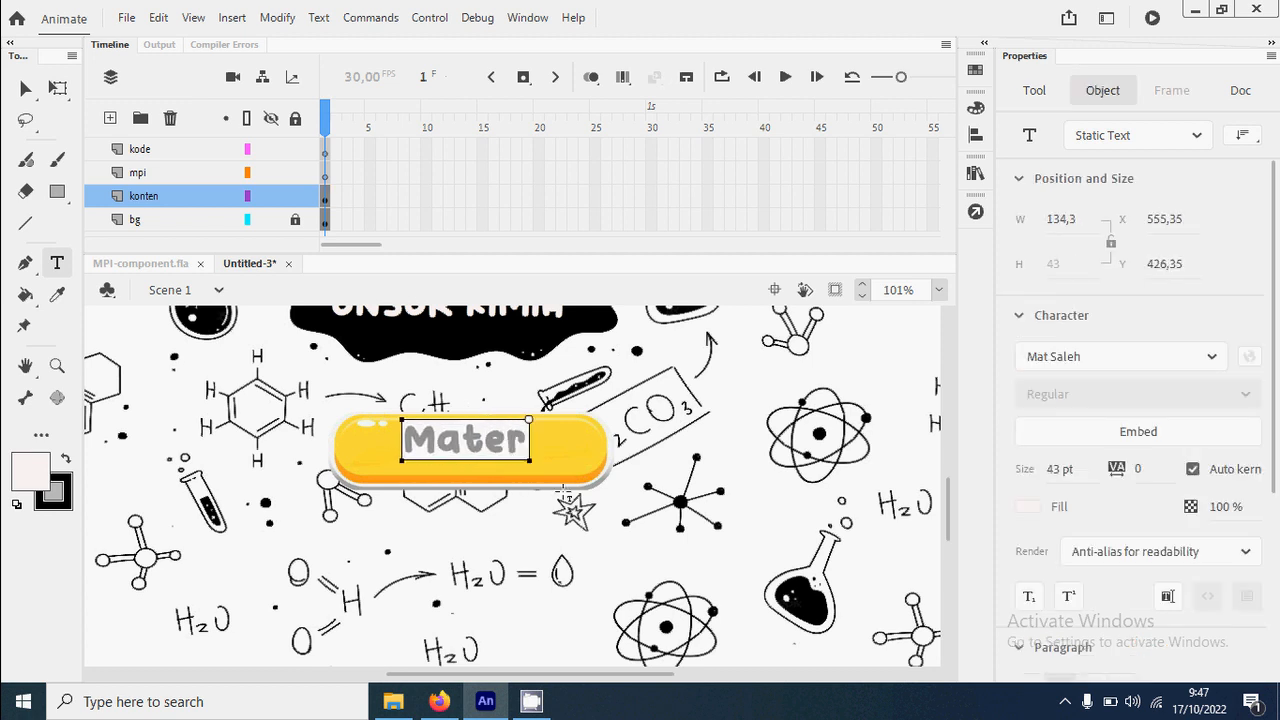
{"action": "left_click", "coordinate": [25, 88]}
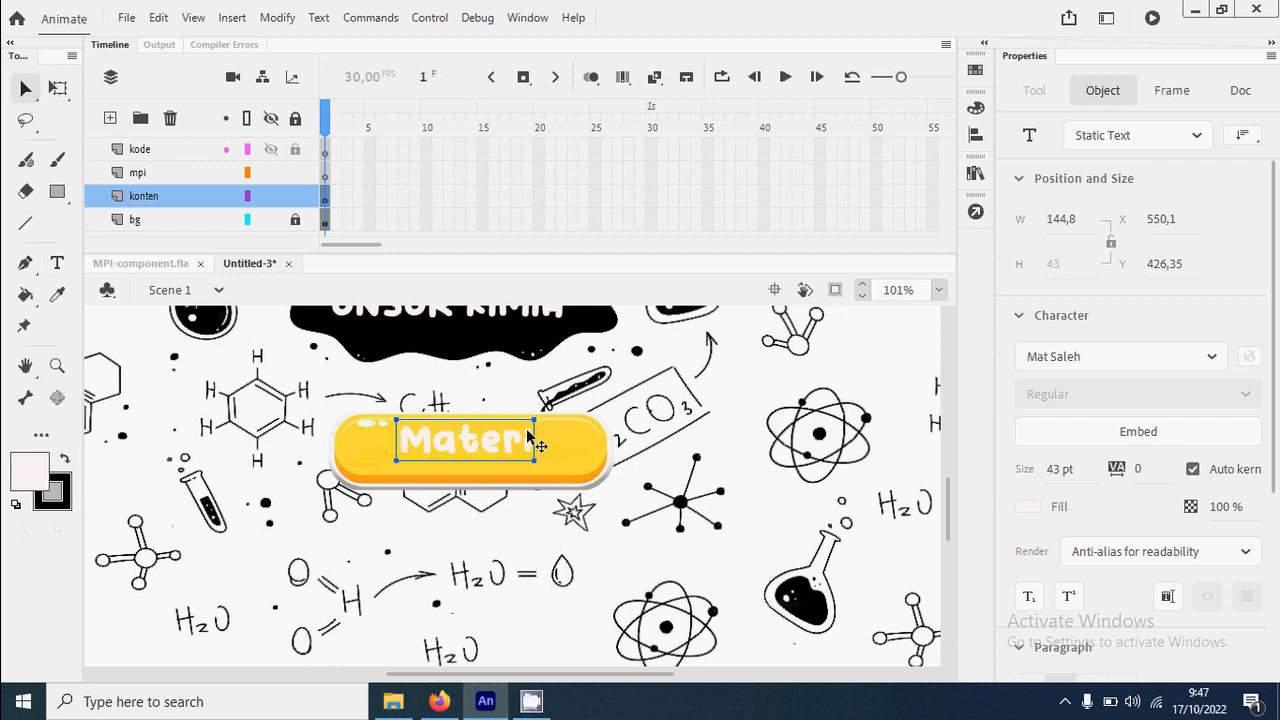
{"action": "key", "text": "Down"}
{"action": "key", "text": "Down"}
{"action": "key", "text": "Down"}
{"action": "key", "text": "Down"}
{"action": "key", "text": "Down"}
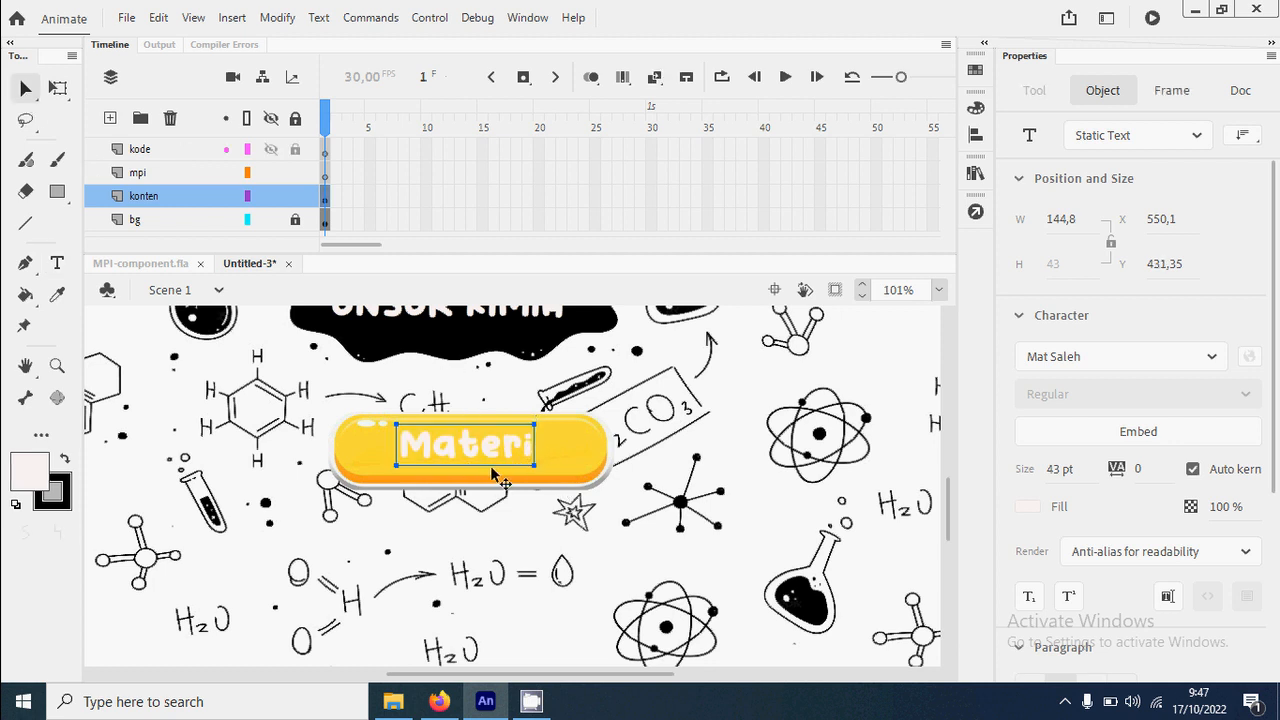
Reduce the Materi label's font size to 30 pt and nudge it down to recenter it on the button.
{"action": "left_click_drag", "start_coordinate": [1057, 472], "coordinate": [1034, 471]}
{"action": "key", "text": "Down"}
{"action": "key", "text": "Down"}
{"action": "key", "text": "Down"}
{"action": "key", "text": "Down"}
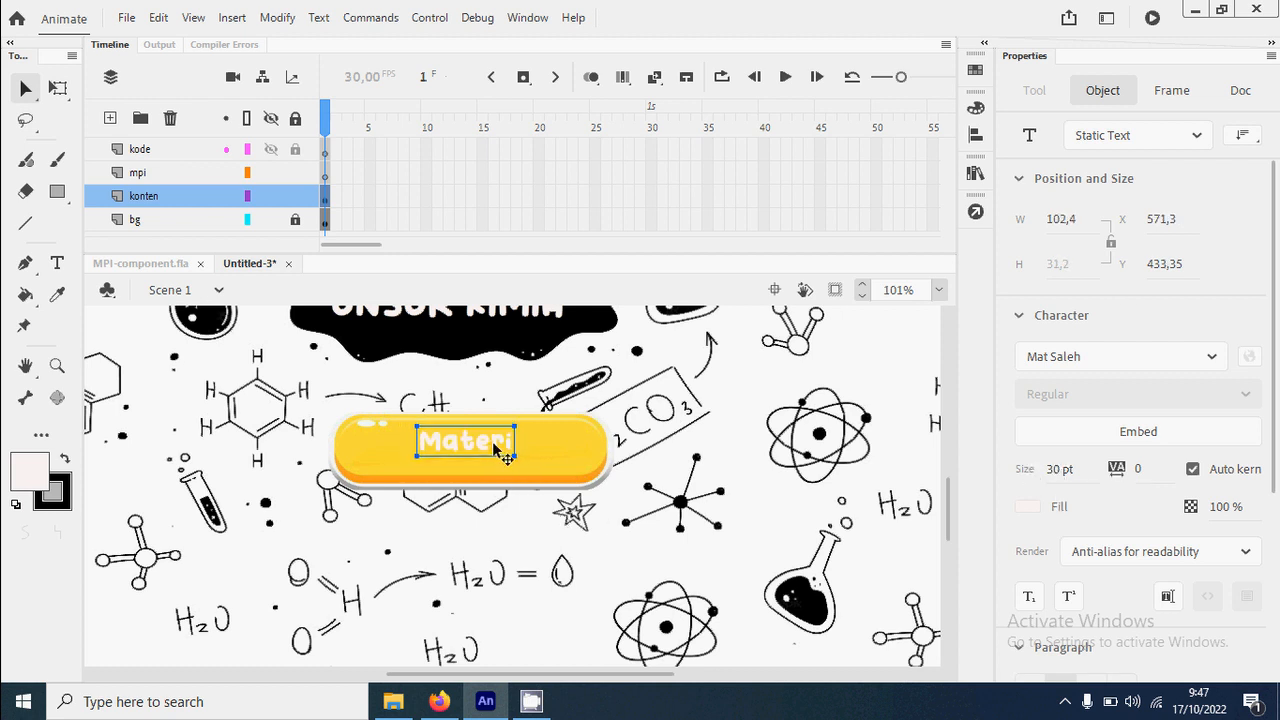
Add a Glow filter to the Materi label and set its color to a dark orange swatch.
{"action": "scroll", "coordinate": [1150, 400], "scroll_direction": "down", "scroll_amount": 3}
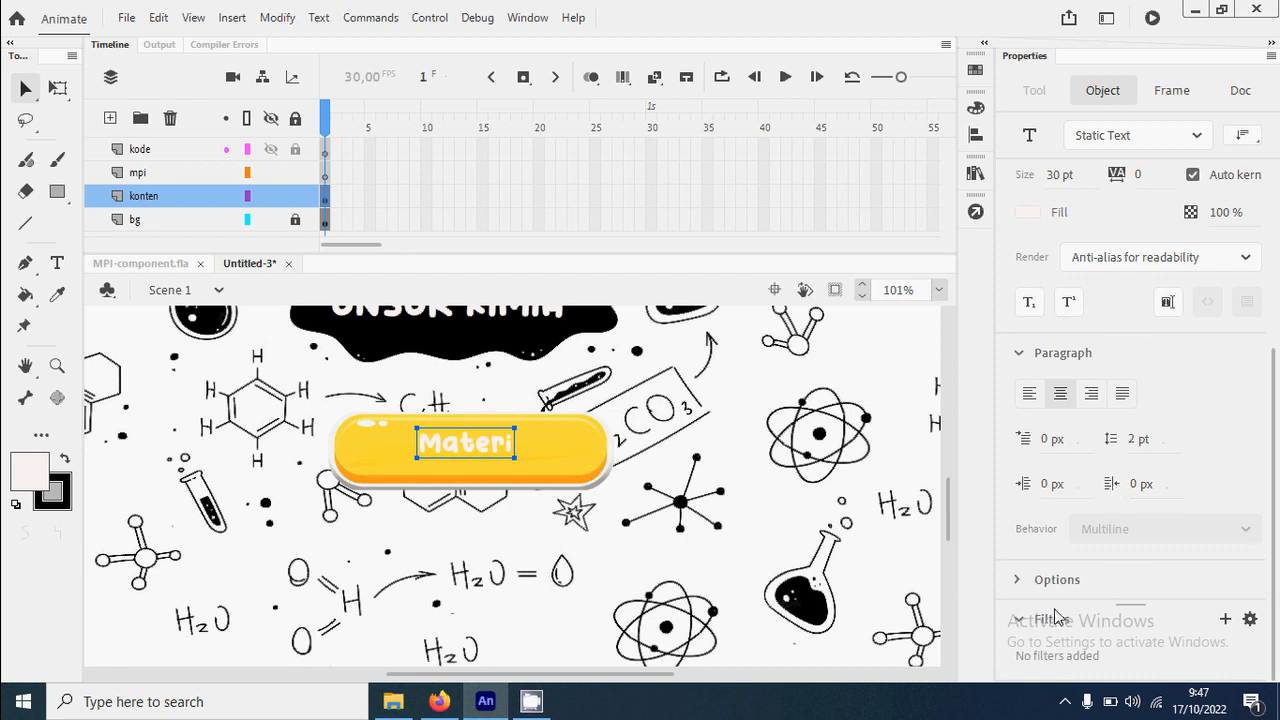
{"action": "left_click", "coordinate": [1225, 619]}
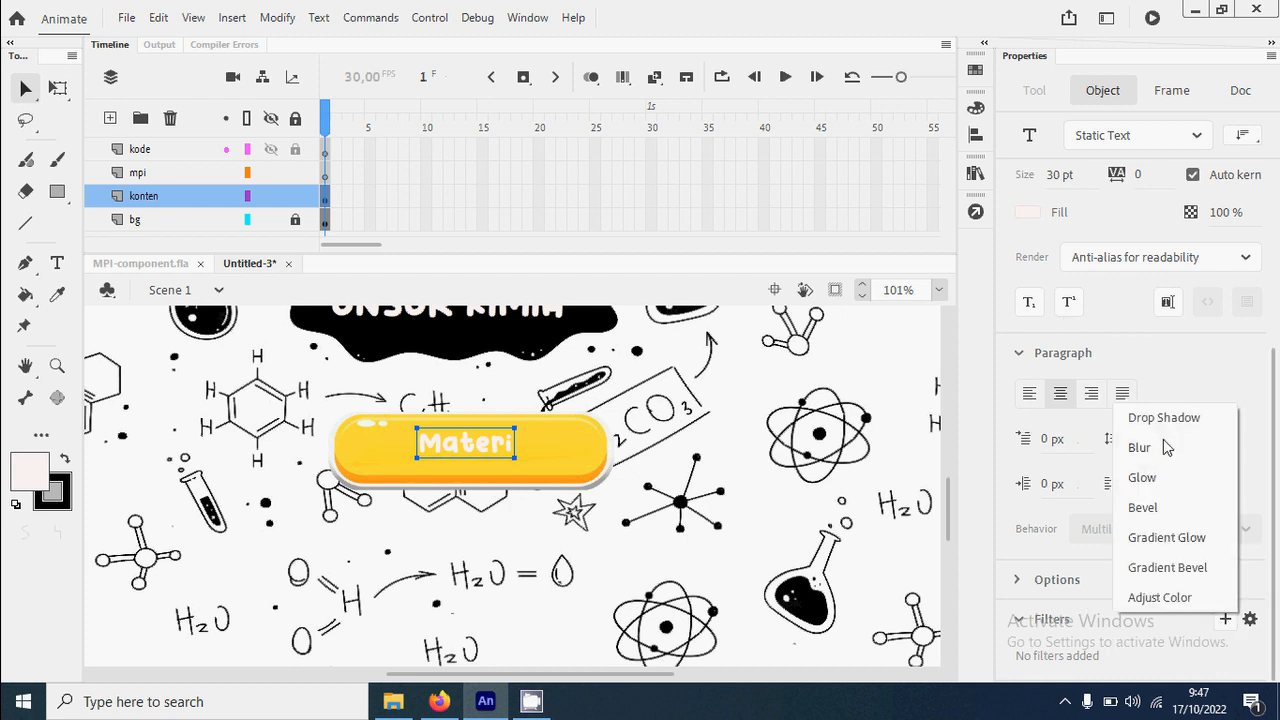
{"action": "left_click", "coordinate": [1168, 480]}
{"action": "left_click", "coordinate": [1218, 586]}
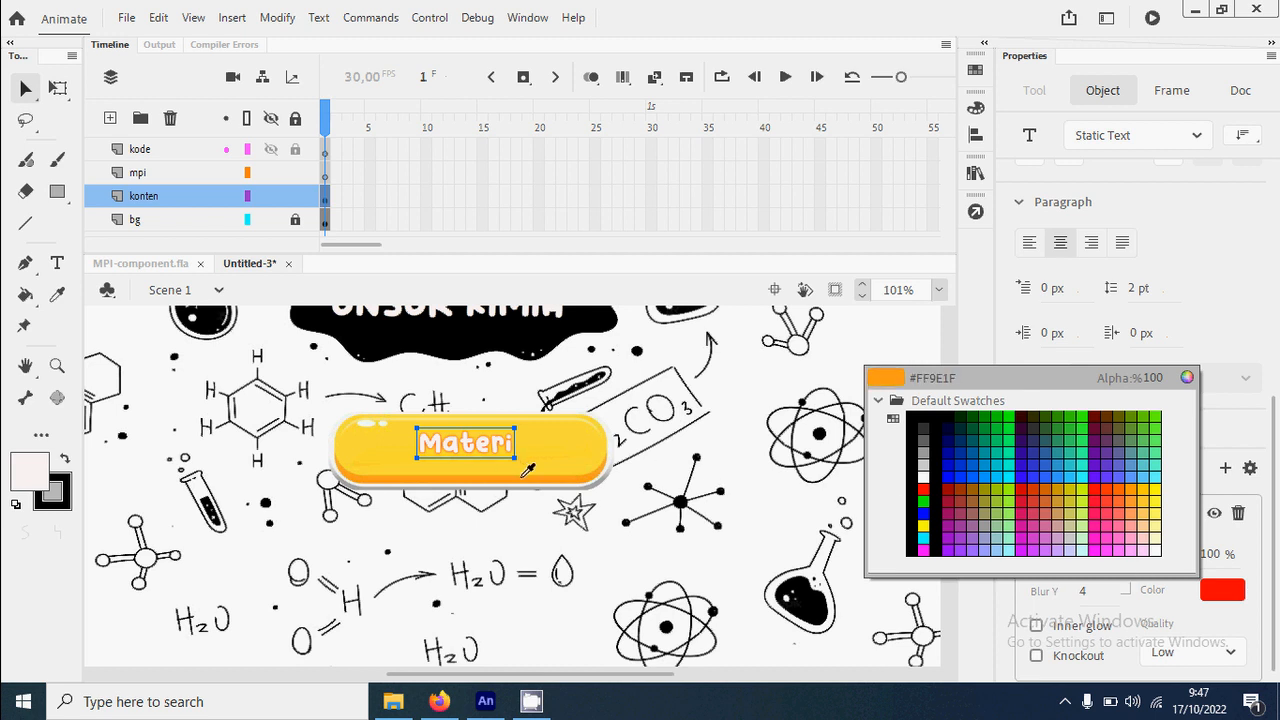
{"action": "left_click", "coordinate": [520, 472]}
{"action": "left_click", "coordinate": [1217, 592]}
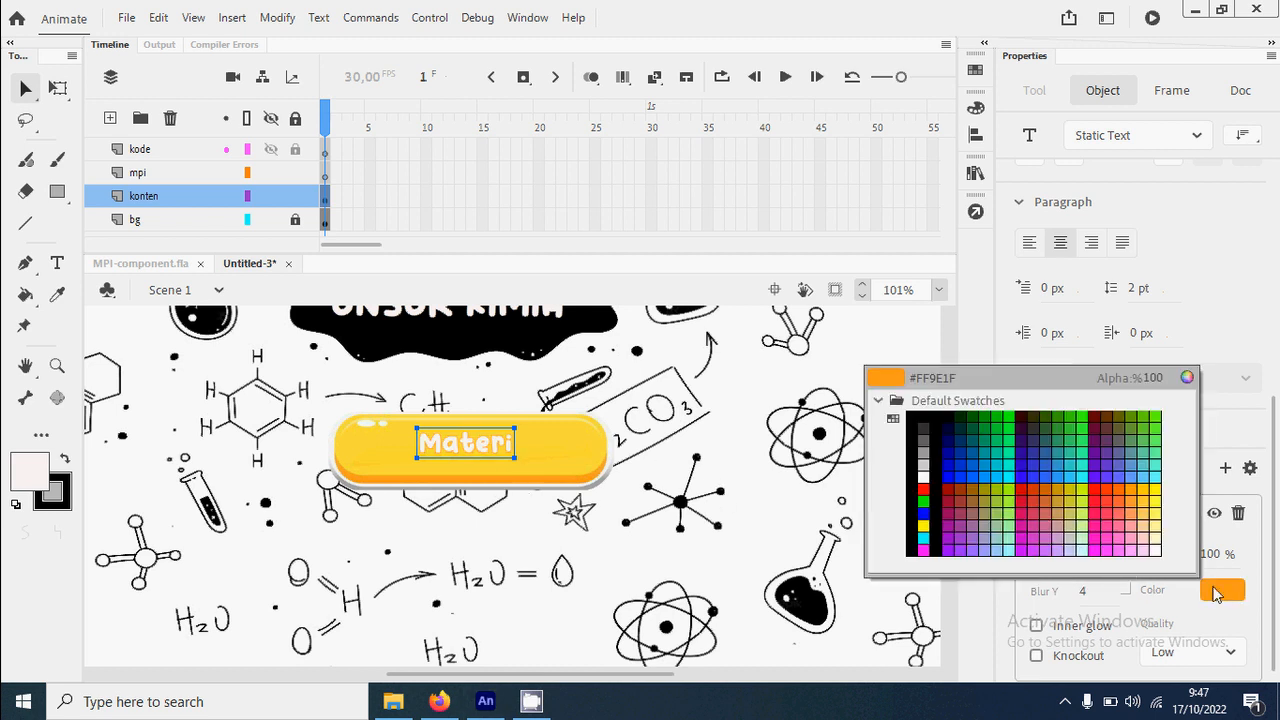
{"action": "left_click", "coordinate": [1128, 480]}
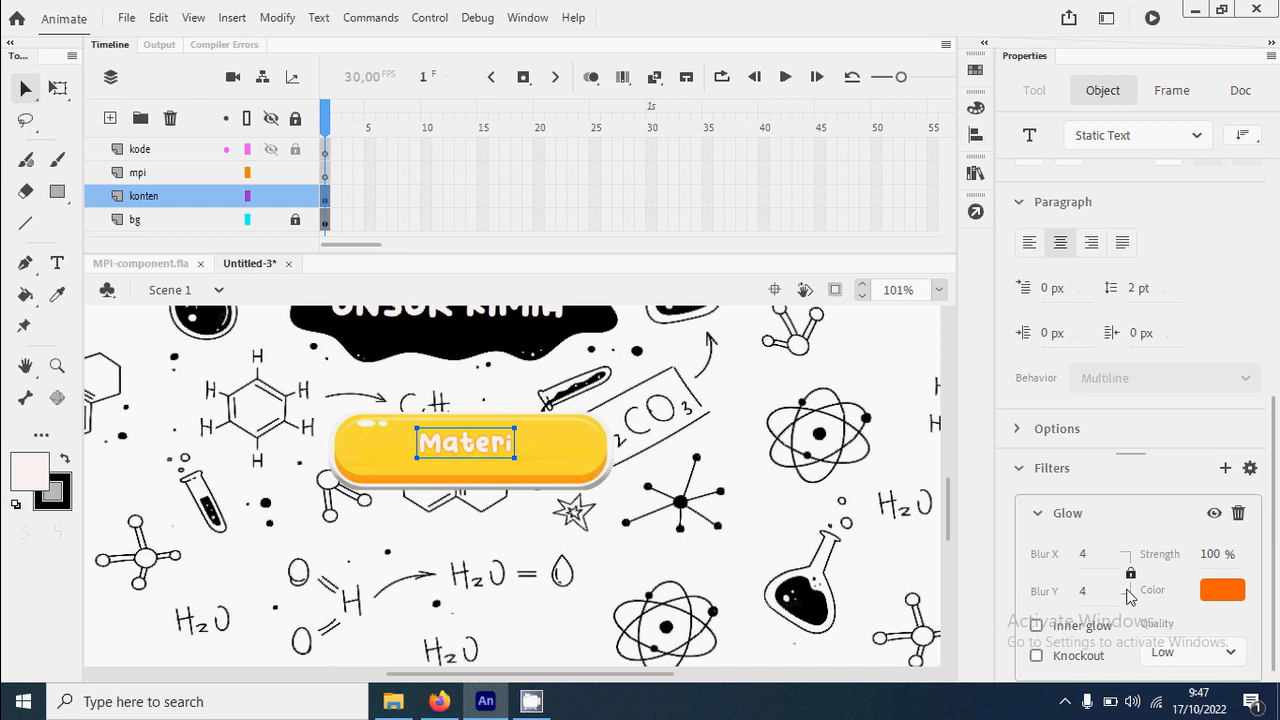
Set the Materi label's glow quality to High and its strength to 2000%.
{"action": "left_click", "coordinate": [1218, 656]}
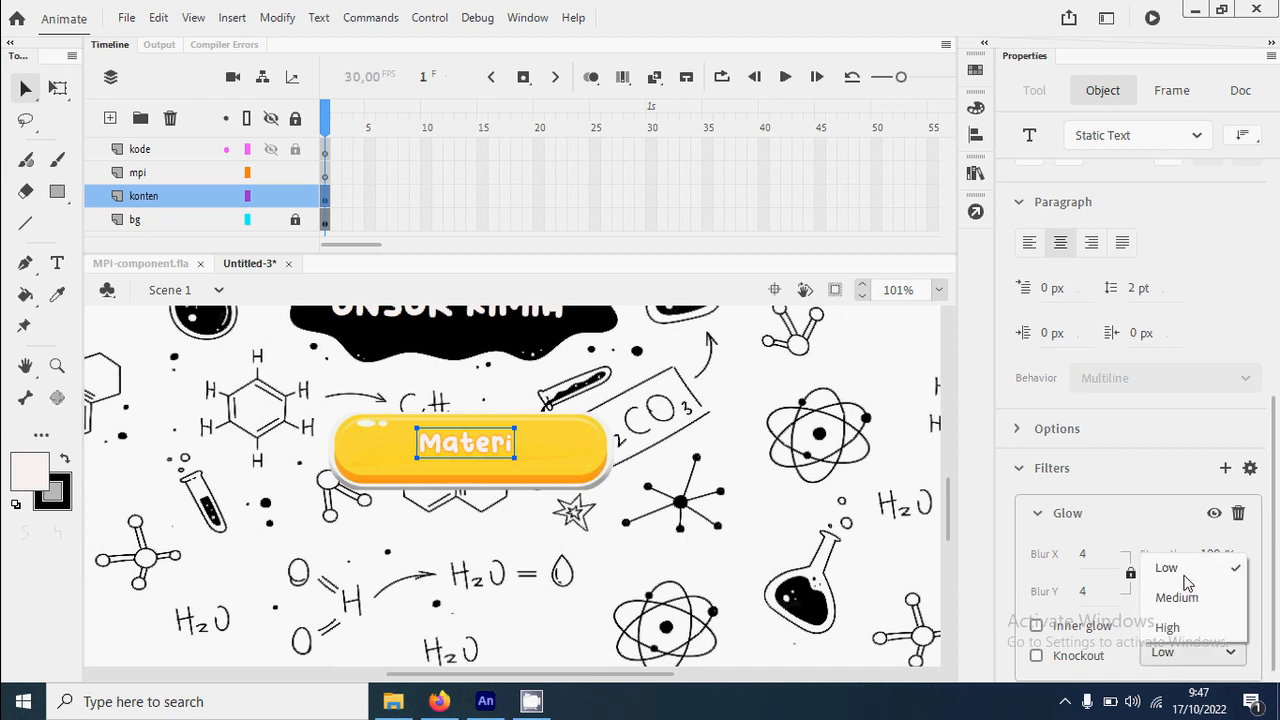
{"action": "left_click", "coordinate": [1194, 628]}
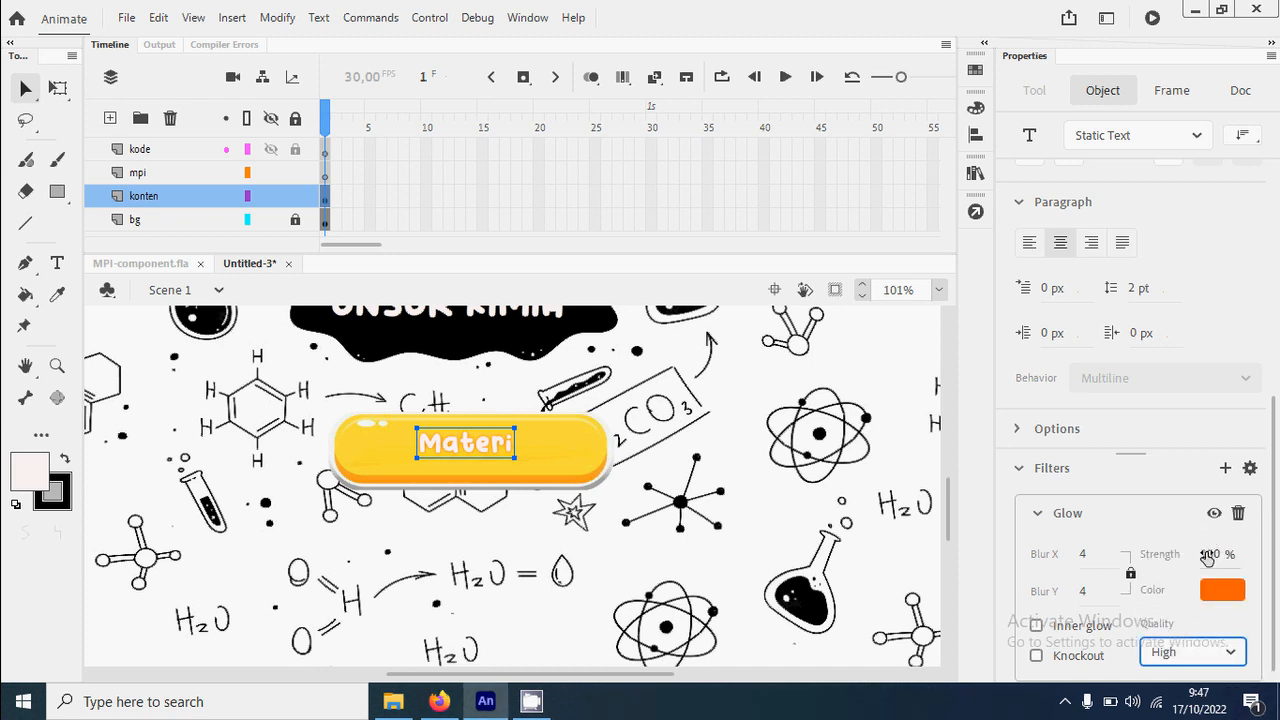
{"action": "left_click", "coordinate": [1207, 555]}
{"action": "type", "text": "2000"}
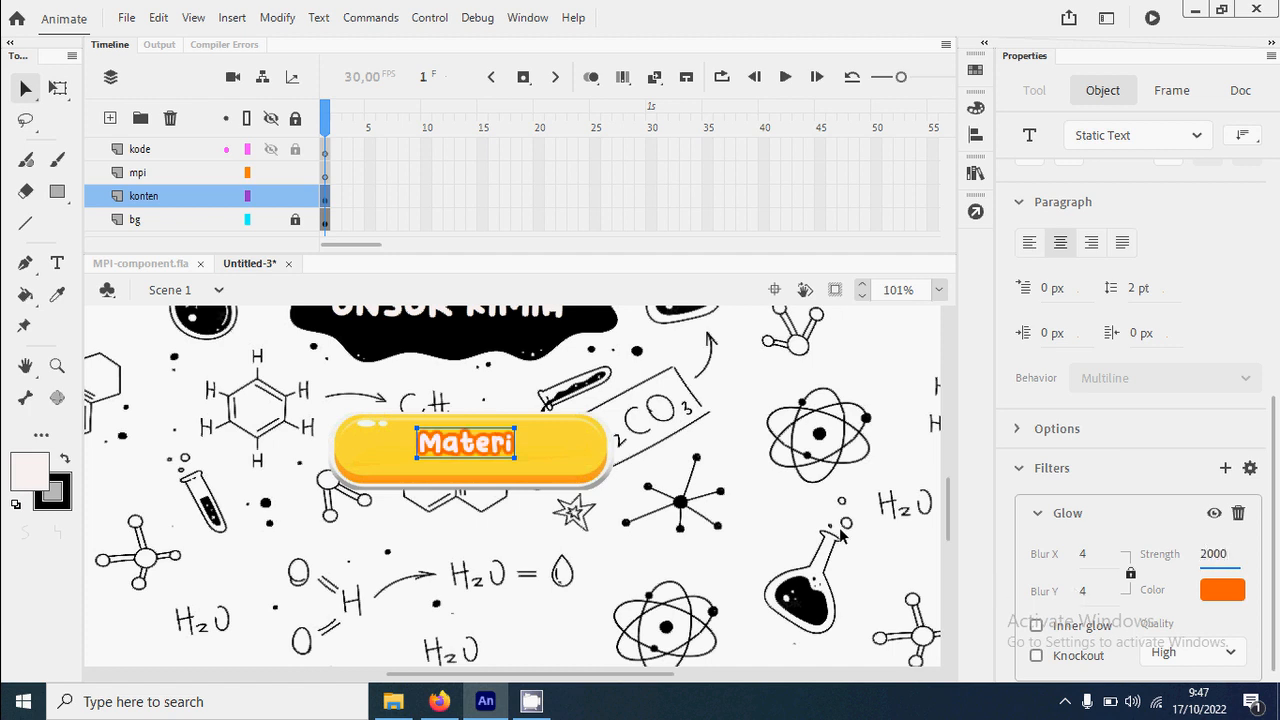
{"action": "left_click", "coordinate": [832, 530]}
{"action": "left_click", "coordinate": [508, 458]}
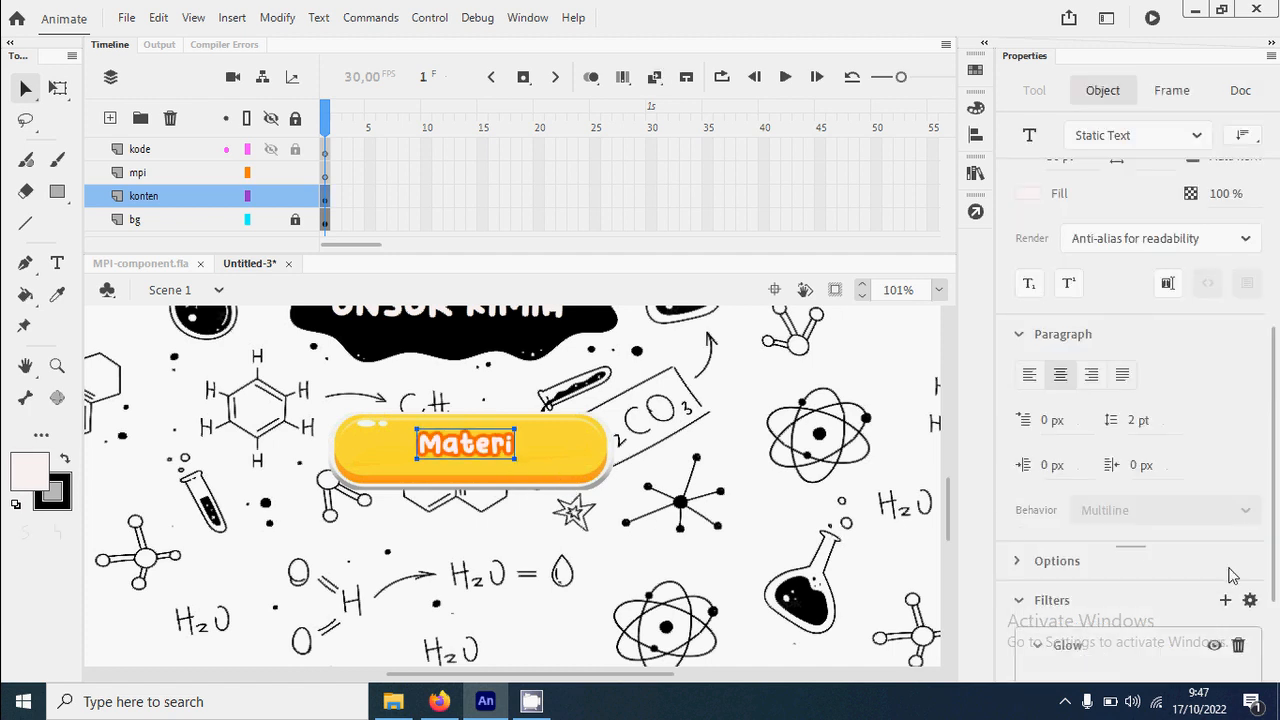
Change the Materi label's glow color to a lighter orange.
{"action": "left_click_drag", "start_coordinate": [1265, 318], "coordinate": [1265, 396]}
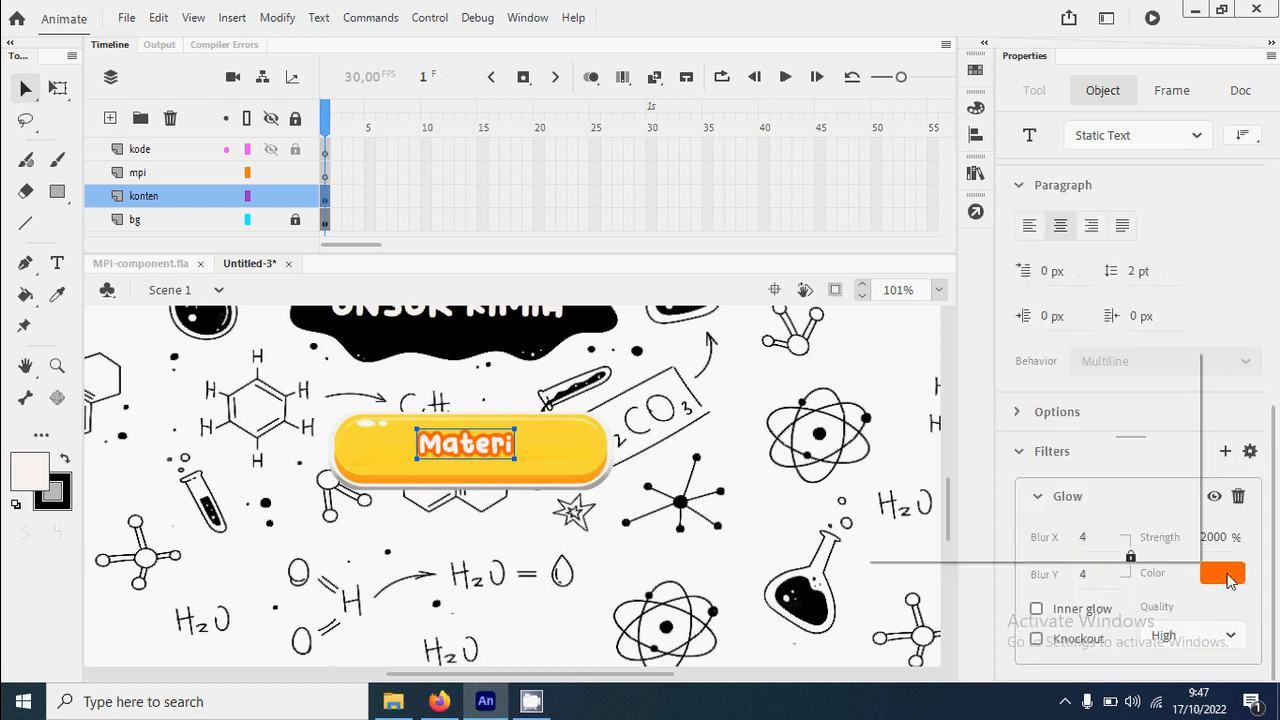
{"action": "left_click", "coordinate": [1222, 572]}
{"action": "left_click", "coordinate": [455, 455]}
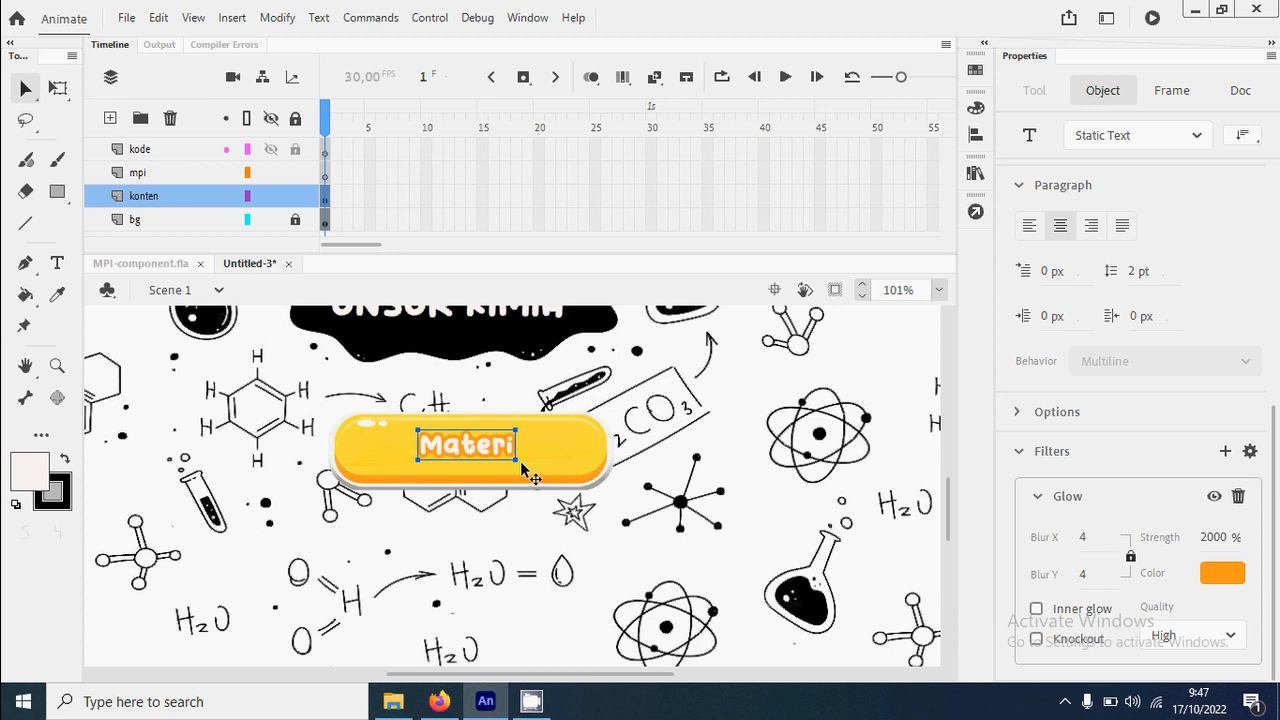
{"action": "left_click", "coordinate": [578, 514]}
{"action": "left_click", "coordinate": [508, 456]}
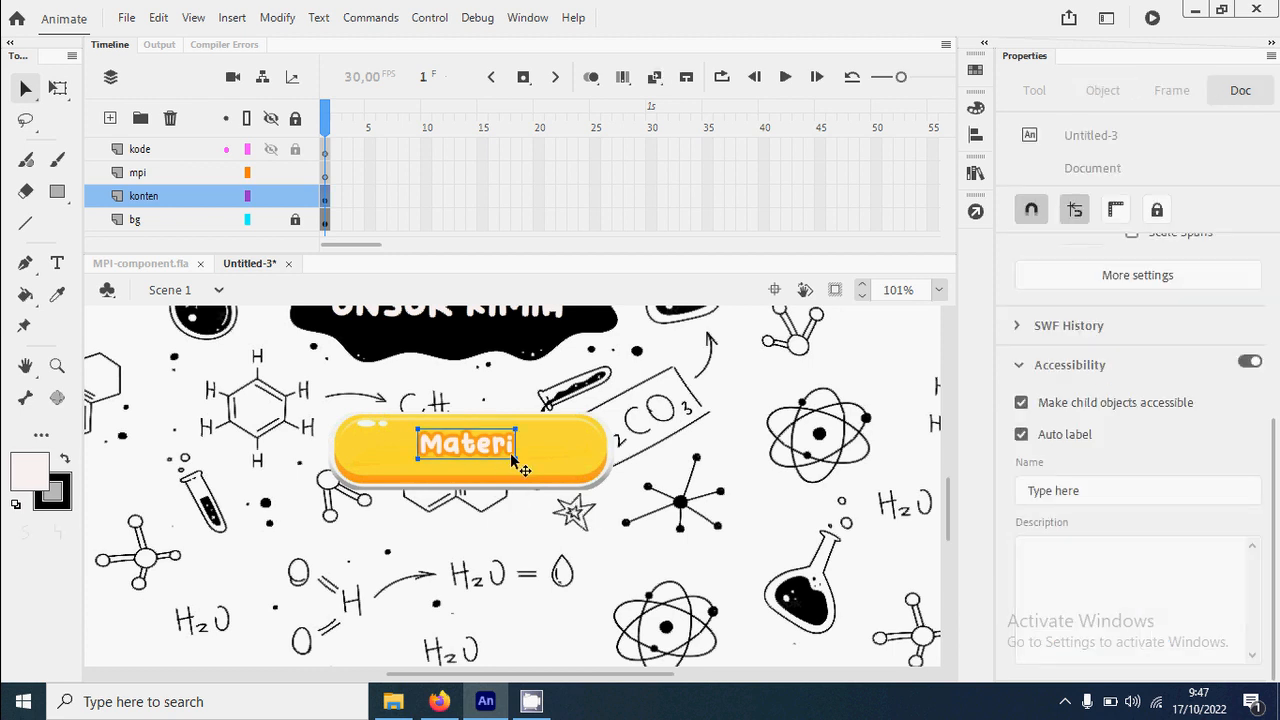
{"action": "left_click", "coordinate": [586, 527]}
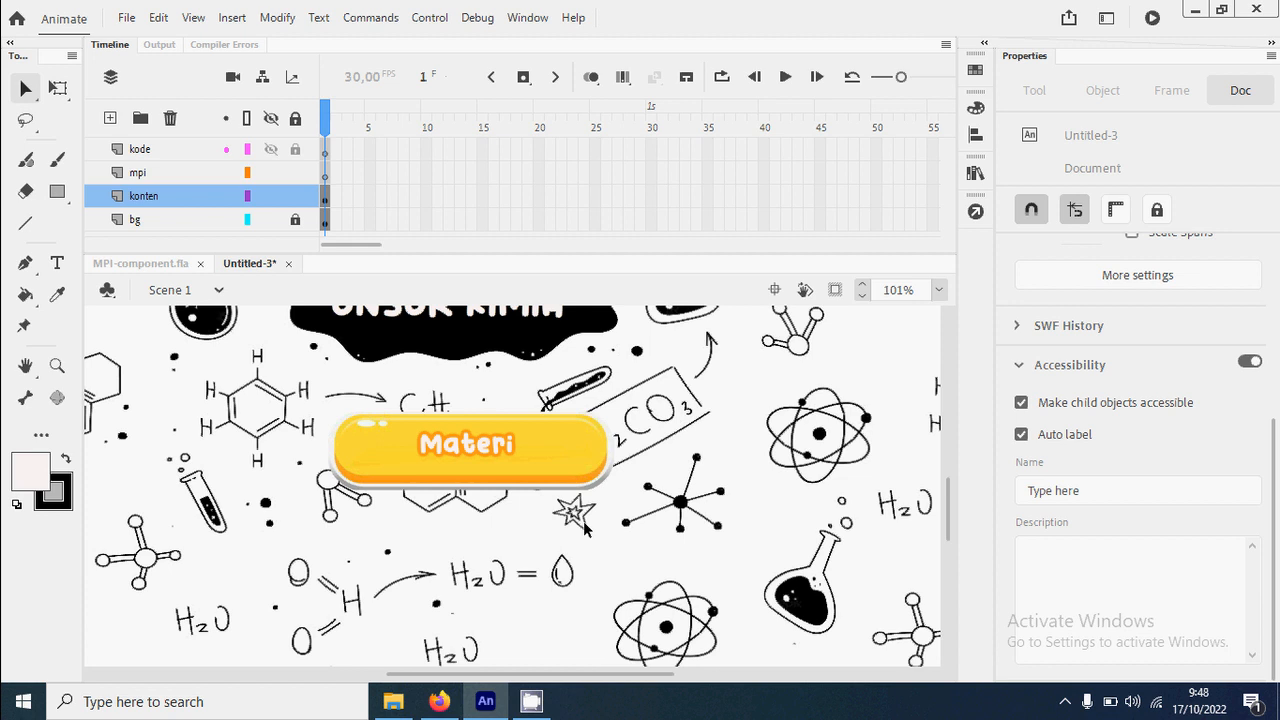
Convert the yellow button and its Materi label together into a Button symbol named "materi btn".
{"action": "left_click_drag", "start_coordinate": [726, 528], "coordinate": [298, 394]}
{"action": "right_click", "coordinate": [497, 449]}
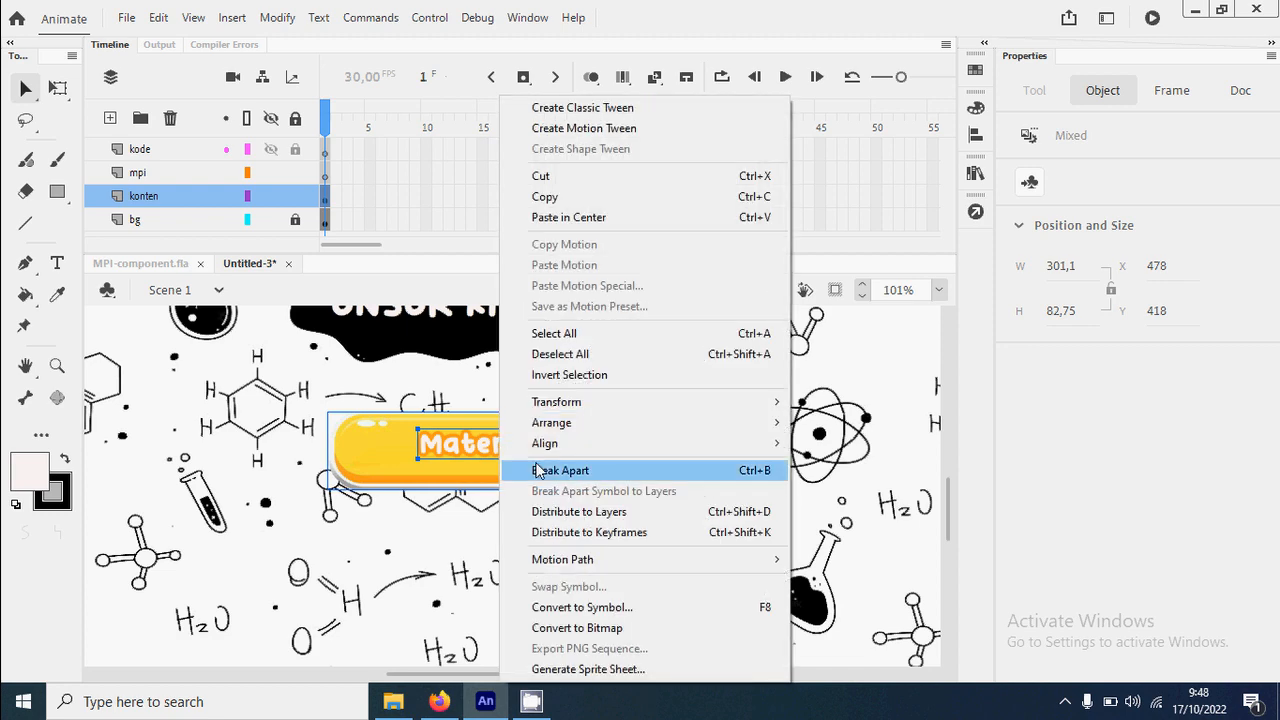
{"action": "left_click", "coordinate": [626, 608]}
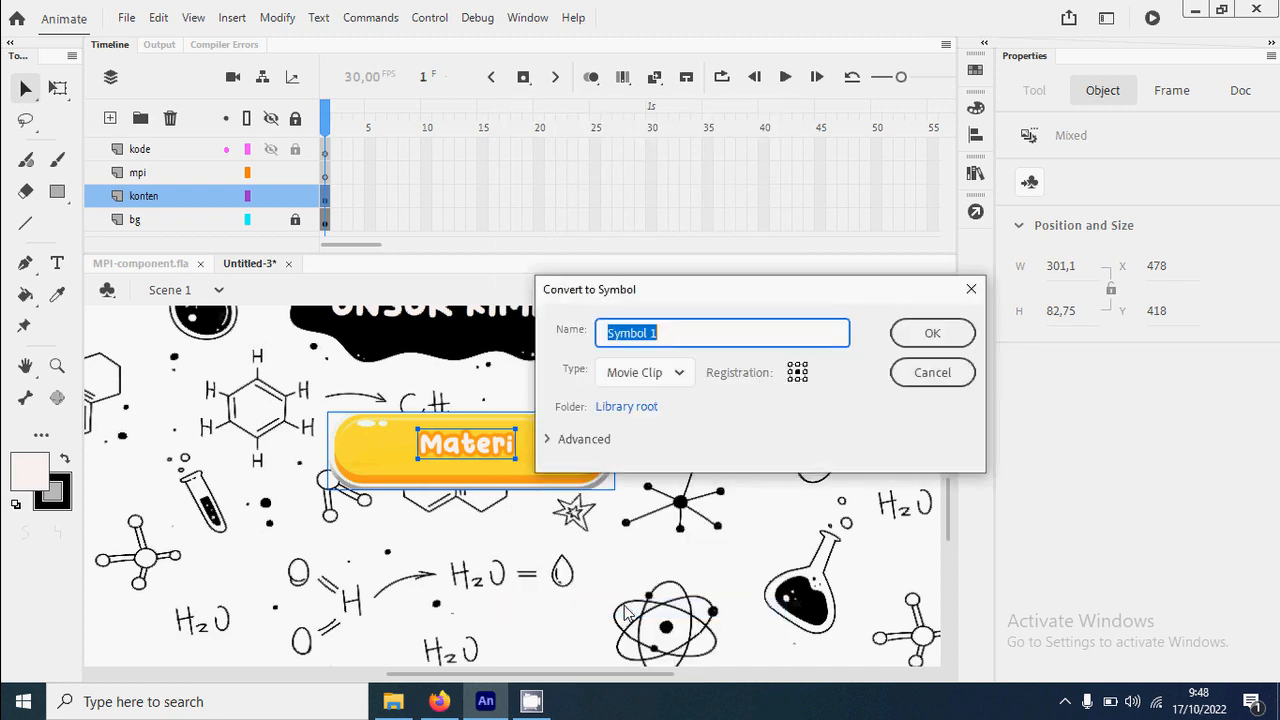
{"action": "left_click_drag", "start_coordinate": [724, 298], "coordinate": [827, 240]}
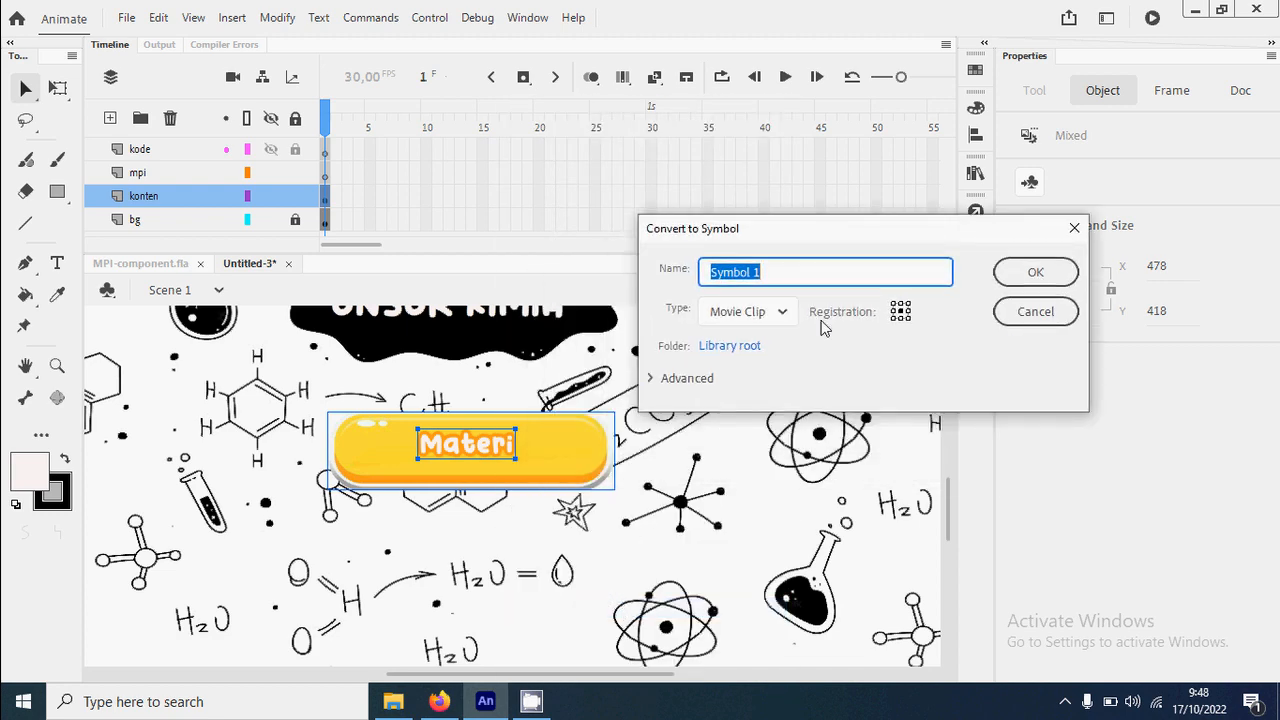
{"action": "left_click", "coordinate": [782, 312]}
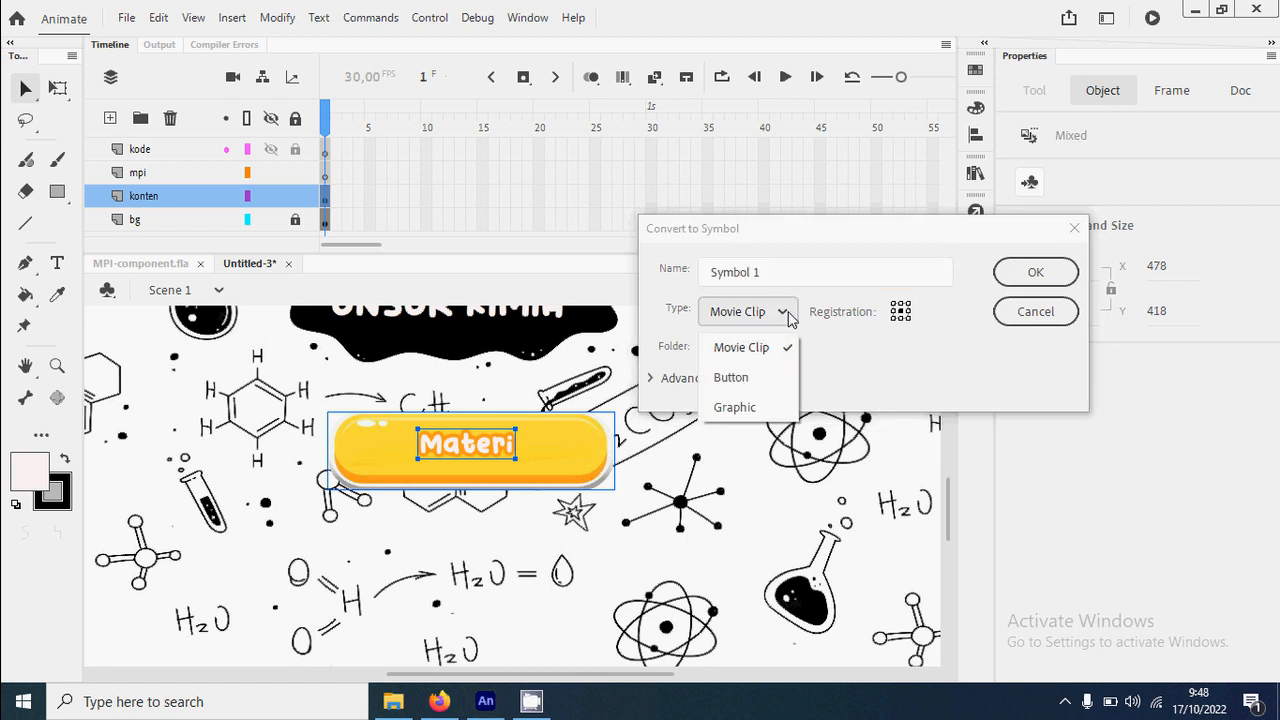
{"action": "left_click", "coordinate": [731, 378]}
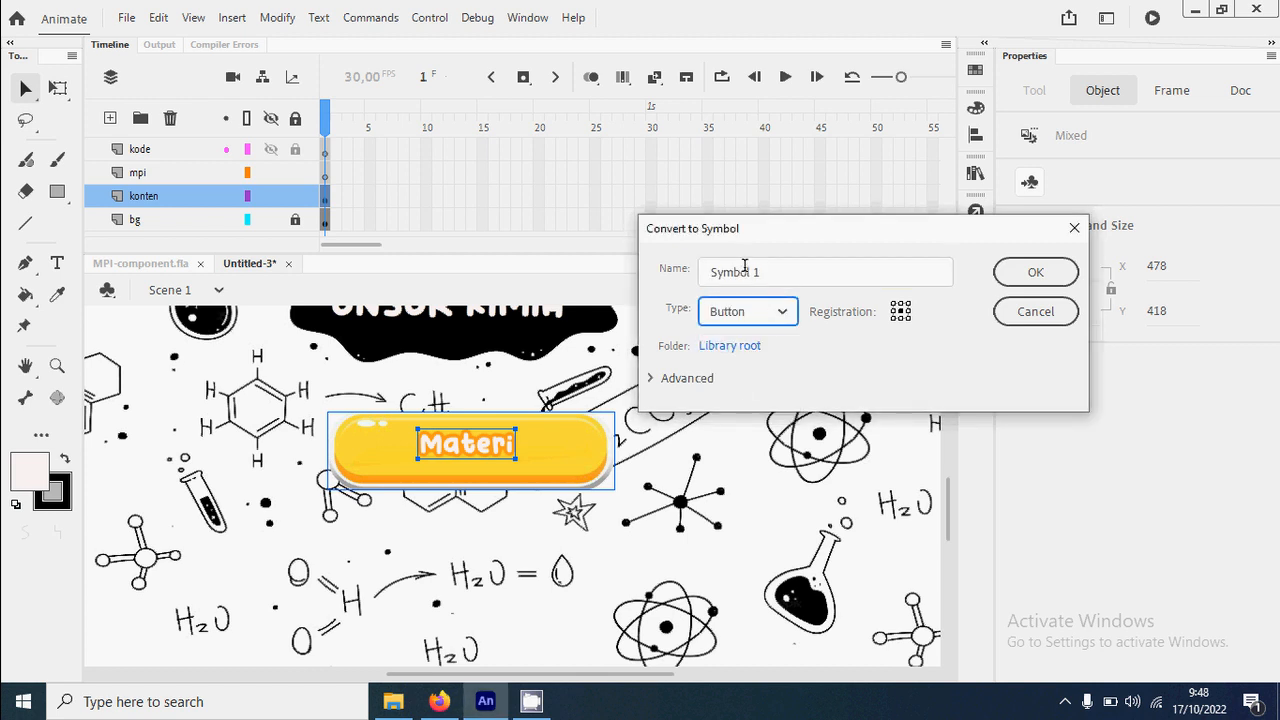
{"action": "left_click_drag", "start_coordinate": [791, 275], "coordinate": [704, 279]}
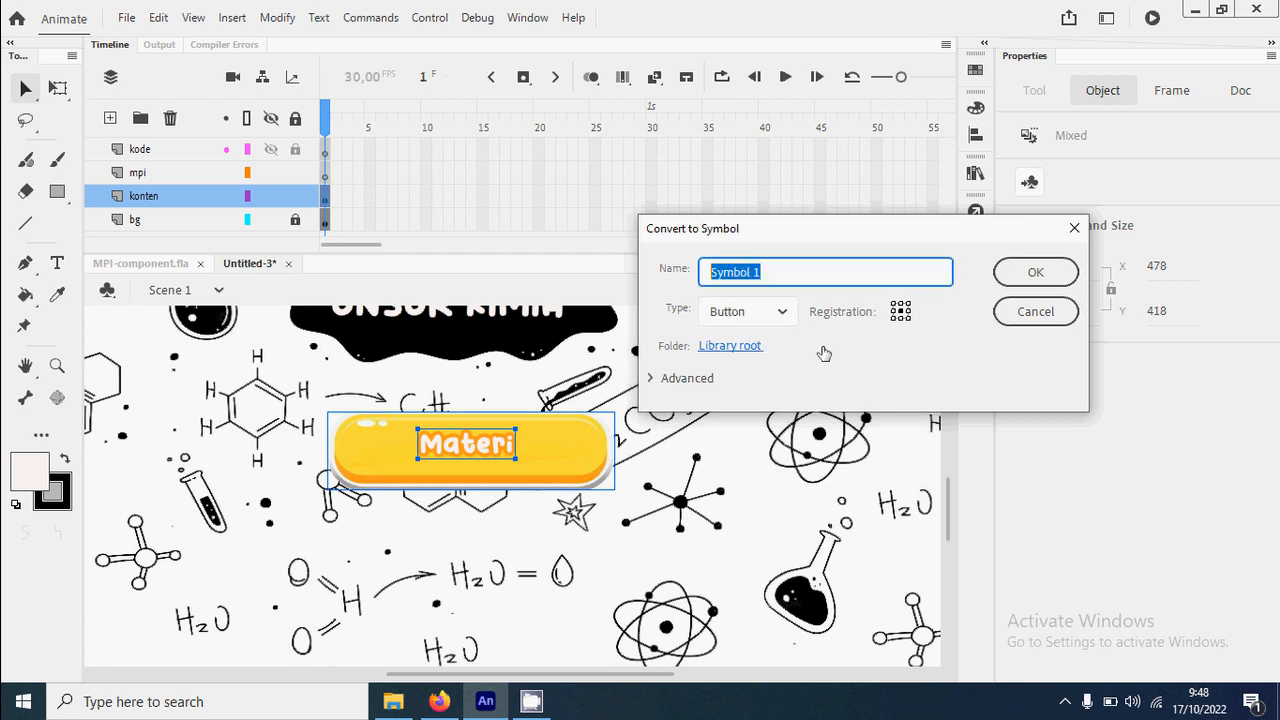
{"action": "type", "text": "materi btn"}
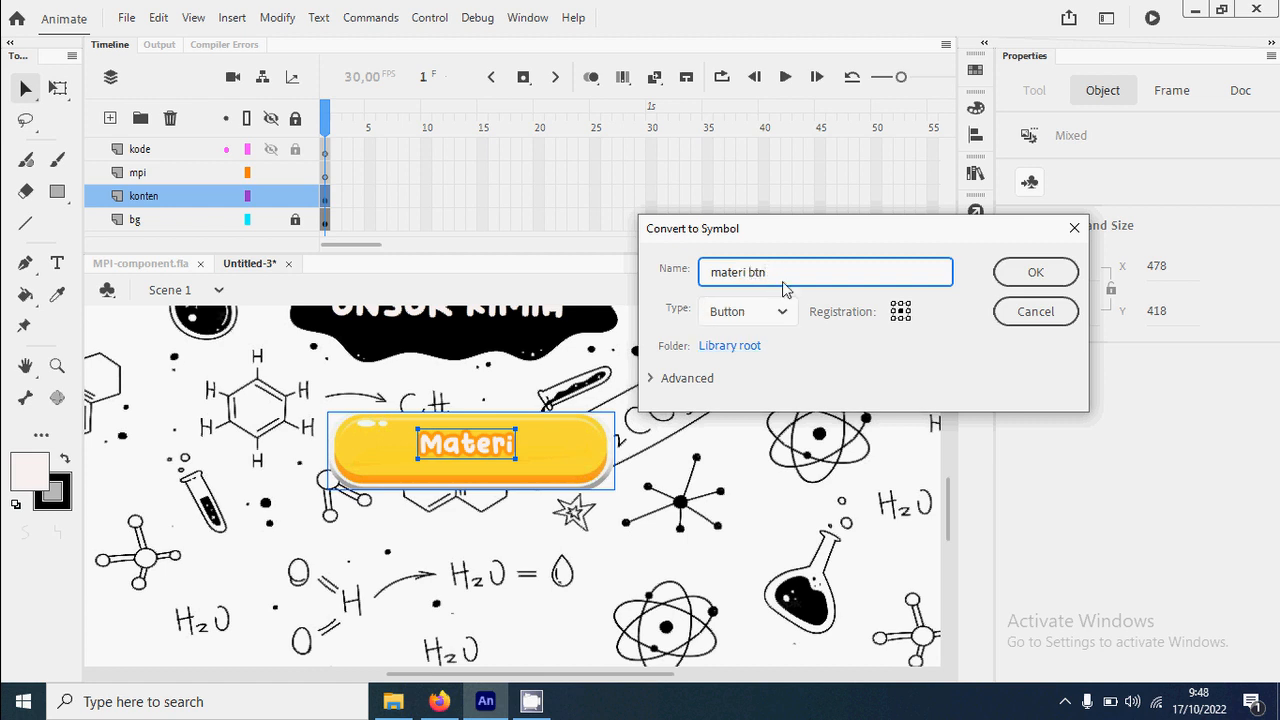
{"action": "left_click", "coordinate": [1043, 283]}
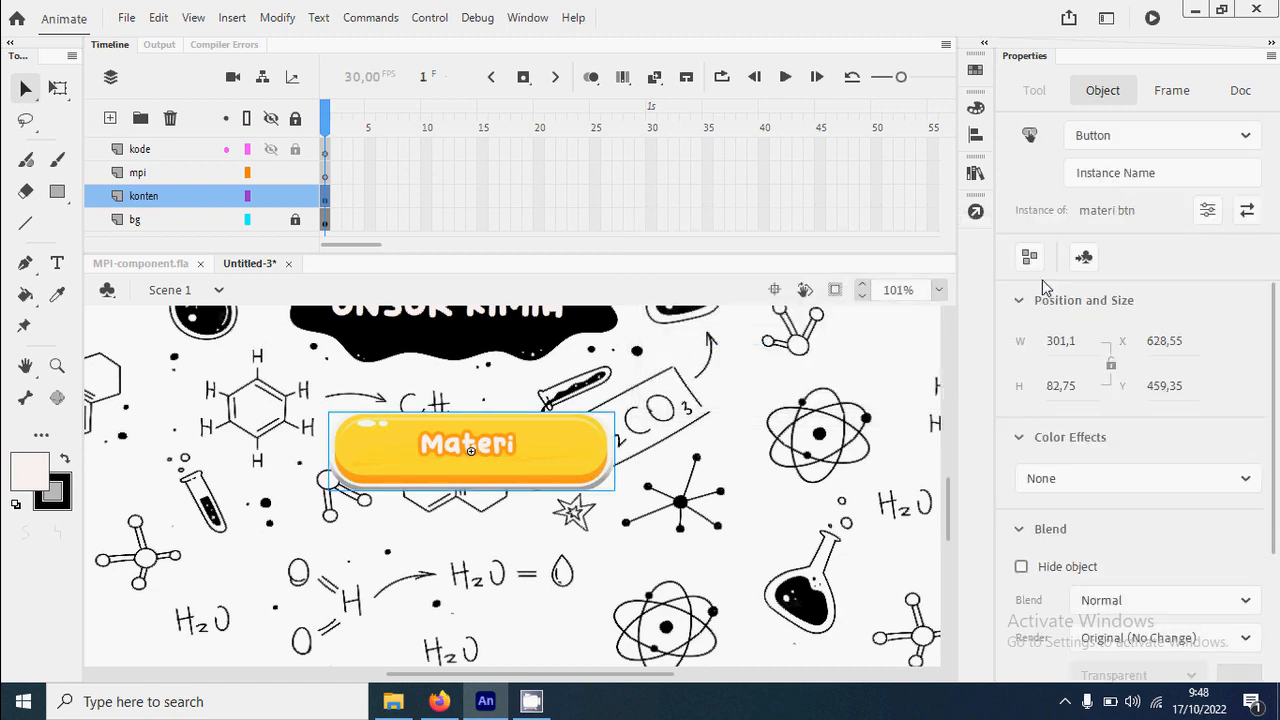
Copy the Materi button and place the pasted copy directly below the original.
{"action": "key", "text": "ctrl+1"}
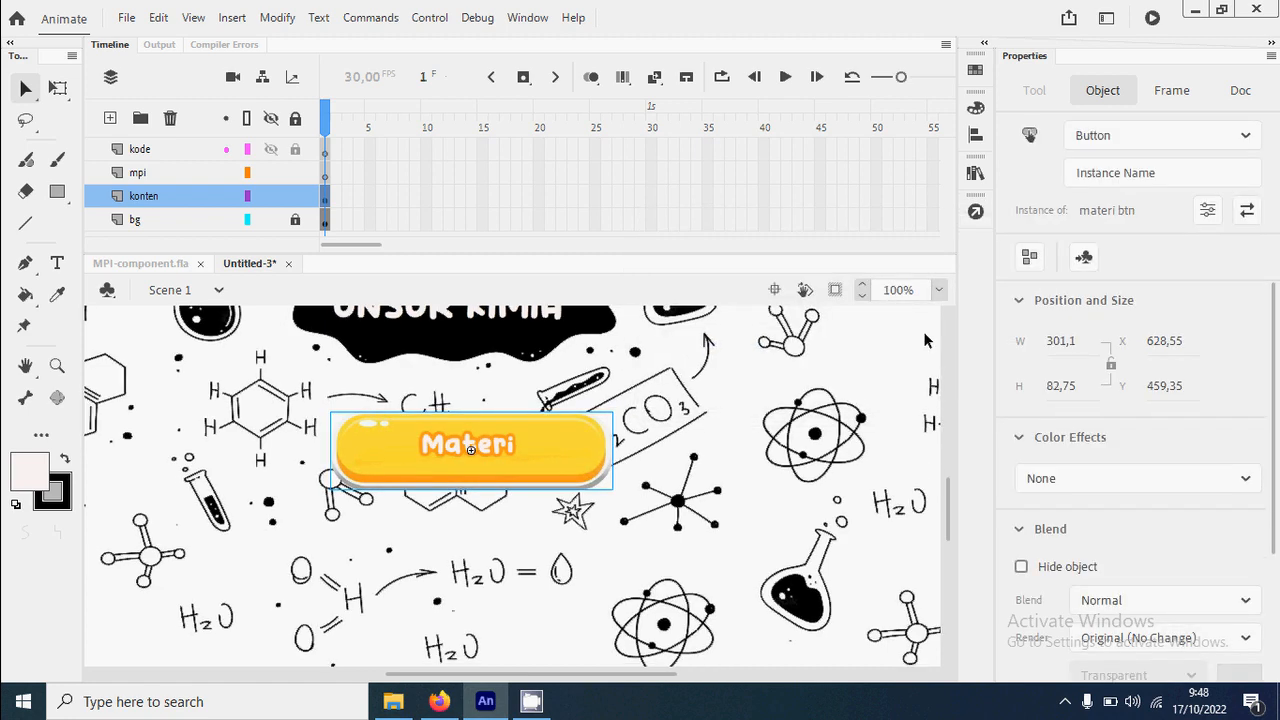
{"action": "key", "text": "ctrl+2"}
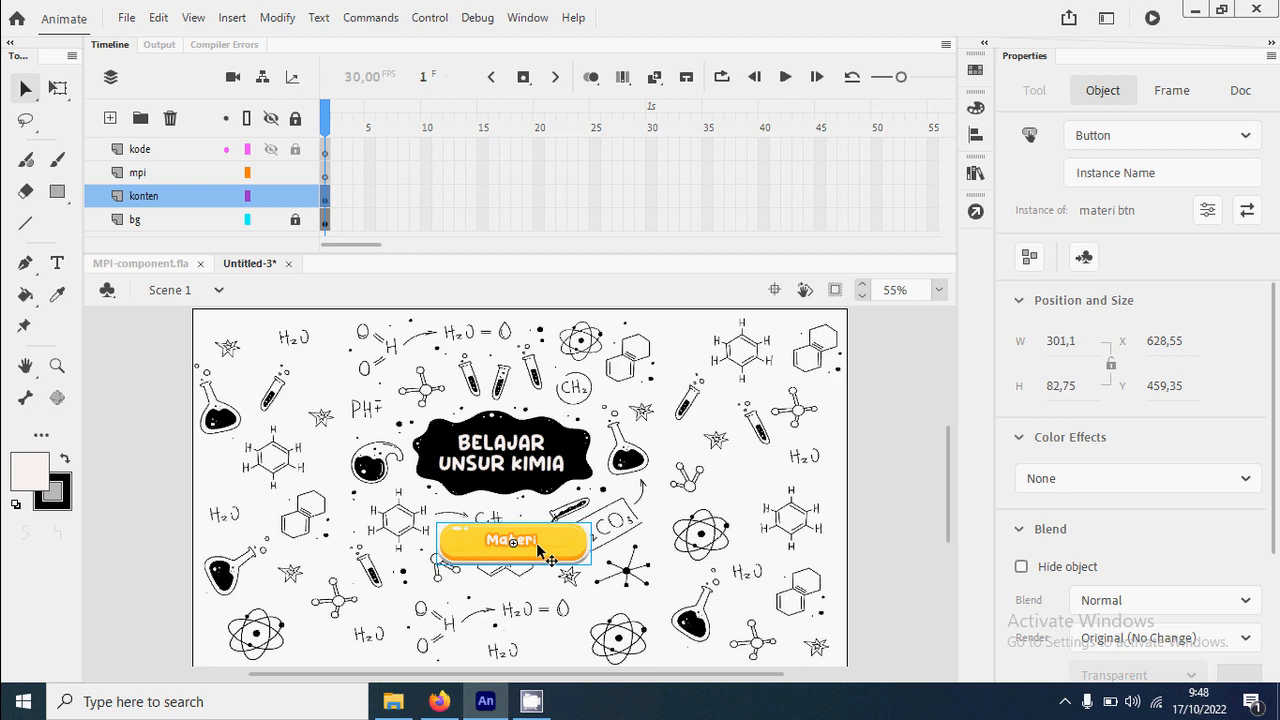
{"action": "right_click", "coordinate": [538, 548]}
{"action": "left_click", "coordinate": [590, 117]}
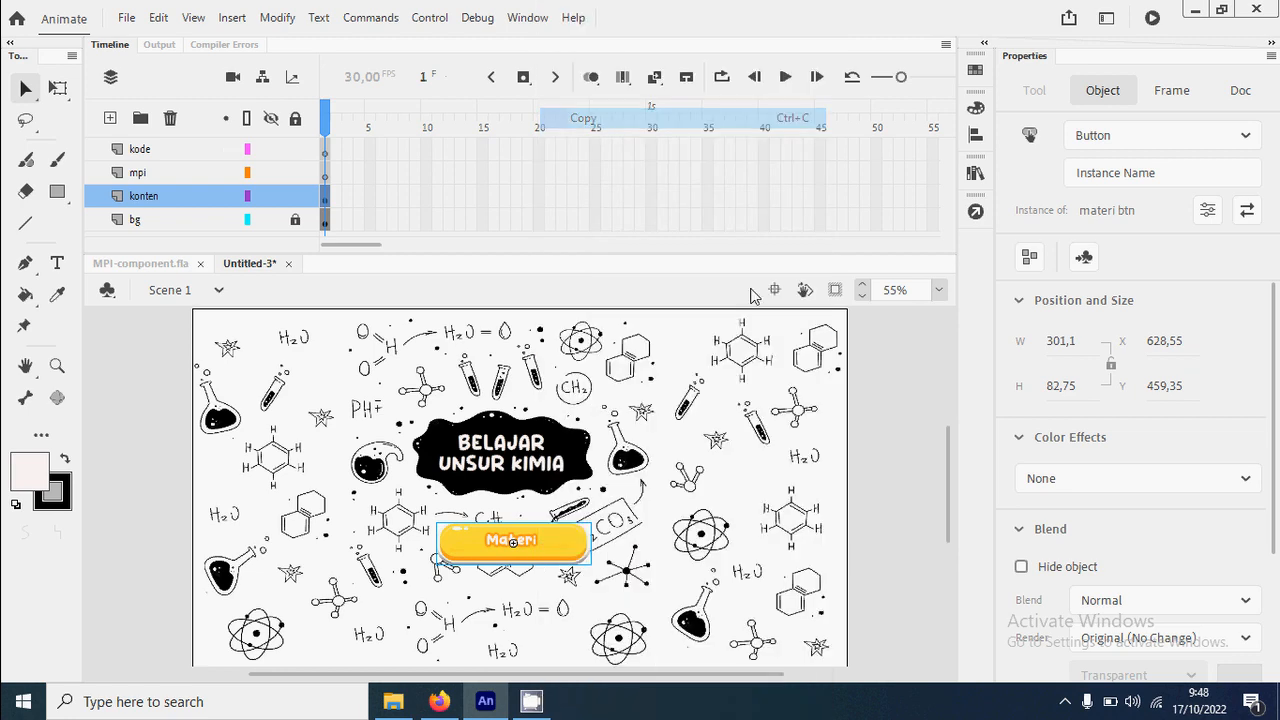
{"action": "left_click", "coordinate": [900, 412]}
{"action": "right_click", "coordinate": [891, 394]}
{"action": "left_click", "coordinate": [940, 434]}
{"action": "left_click_drag", "start_coordinate": [587, 557], "coordinate": [551, 600]}
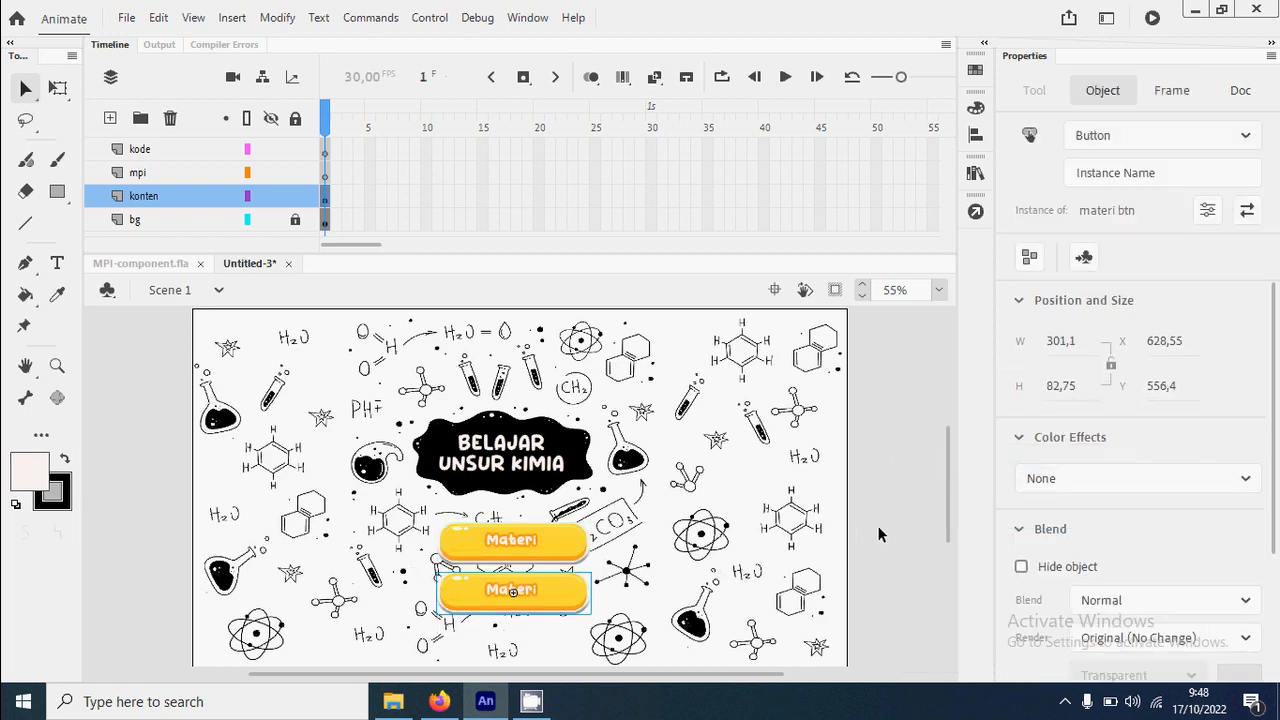
Paste a third Materi button and position it below the second one, nudging it into line with the column.
{"action": "key", "text": "ctrl+v"}
{"action": "left_click_drag", "start_coordinate": [546, 500], "coordinate": [537, 637]}
{"action": "scroll", "coordinate": [608, 608], "scroll_direction": "down", "scroll_amount": 2}
{"action": "key", "text": "Right"}
{"action": "key", "text": "Right"}
{"action": "key", "text": "Right"}
{"action": "key", "text": "Right"}
{"action": "key", "text": "Right"}
{"action": "key", "text": "Right"}
{"action": "key", "text": "Right"}
{"action": "key", "text": "Right"}
{"action": "key", "text": "Right"}
{"action": "key", "text": "Right"}
{"action": "key", "text": "Right"}
{"action": "key", "text": "Right"}
{"action": "key", "text": "Right"}
{"action": "key", "text": "Right"}
{"action": "key", "text": "Right"}
{"action": "key", "text": "Right"}
{"action": "key", "text": "Right"}
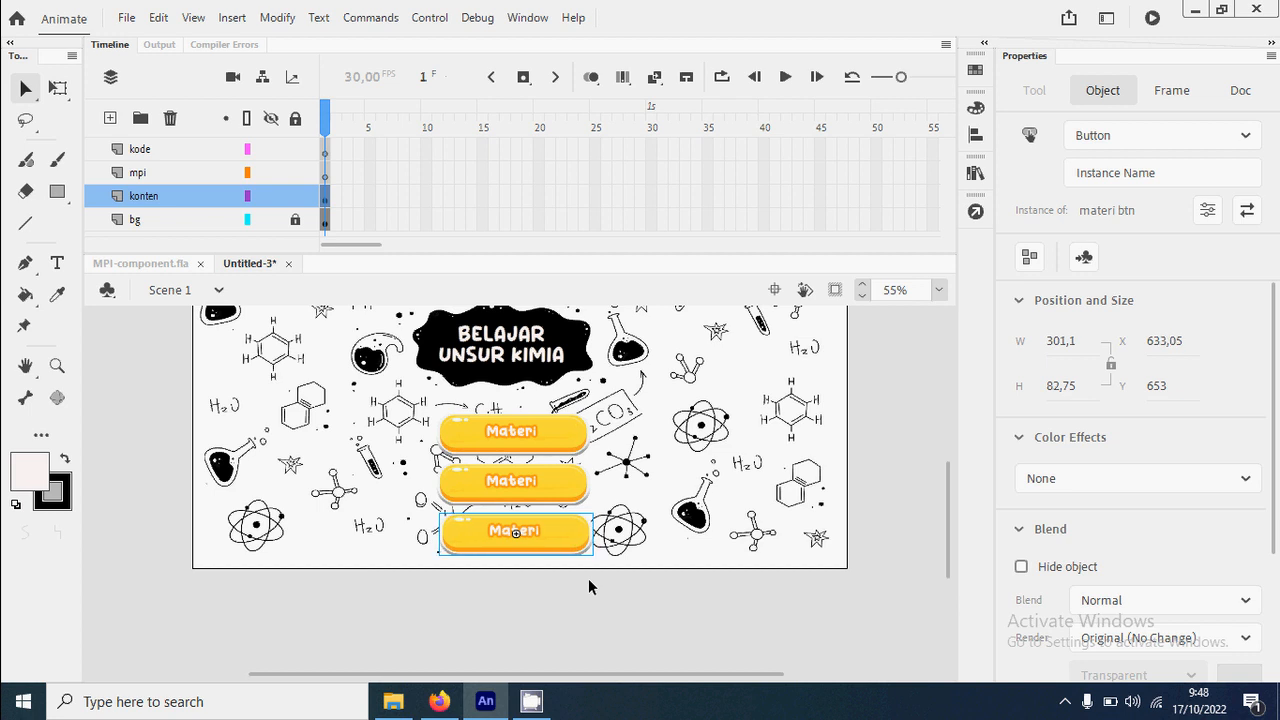
{"action": "key", "text": "Down"}
{"action": "key", "text": "Down"}
{"action": "key", "text": "Up"}
{"action": "key", "text": "Left"}
{"action": "left_click", "coordinate": [602, 602]}
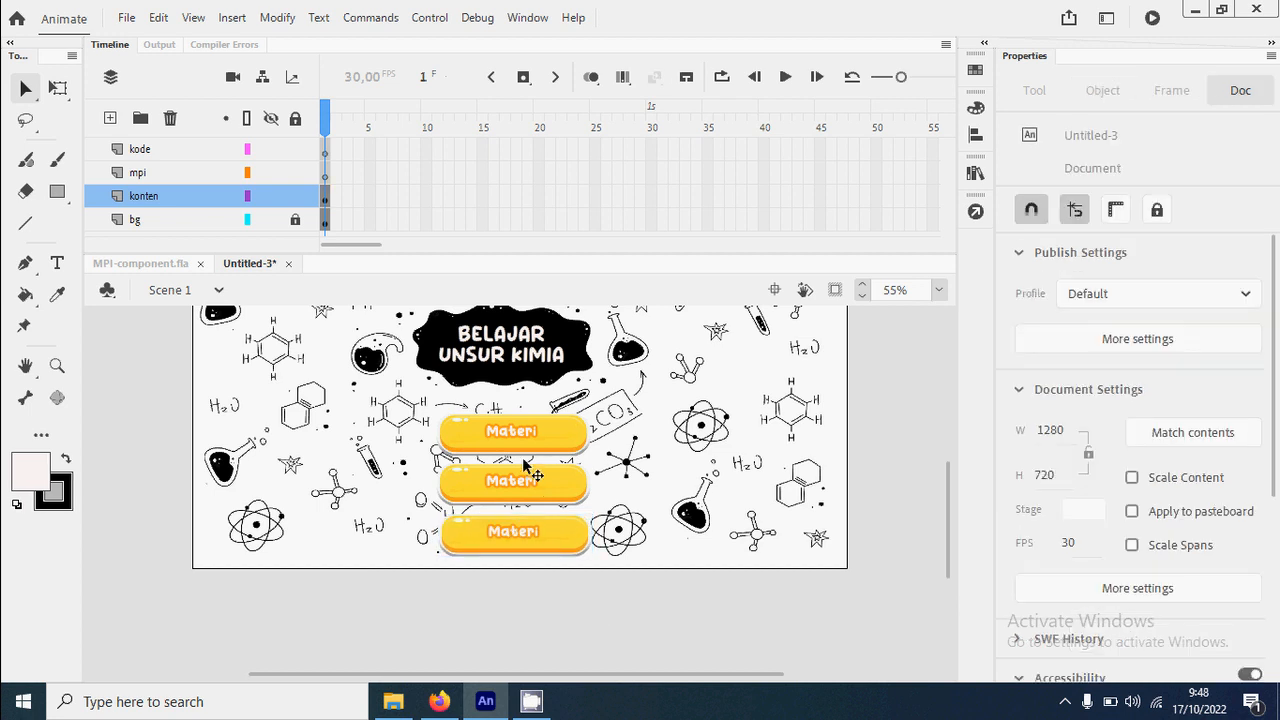
Select all three Materi buttons and center them horizontally on the stage.
{"action": "left_click_drag", "start_coordinate": [620, 614], "coordinate": [490, 399]}
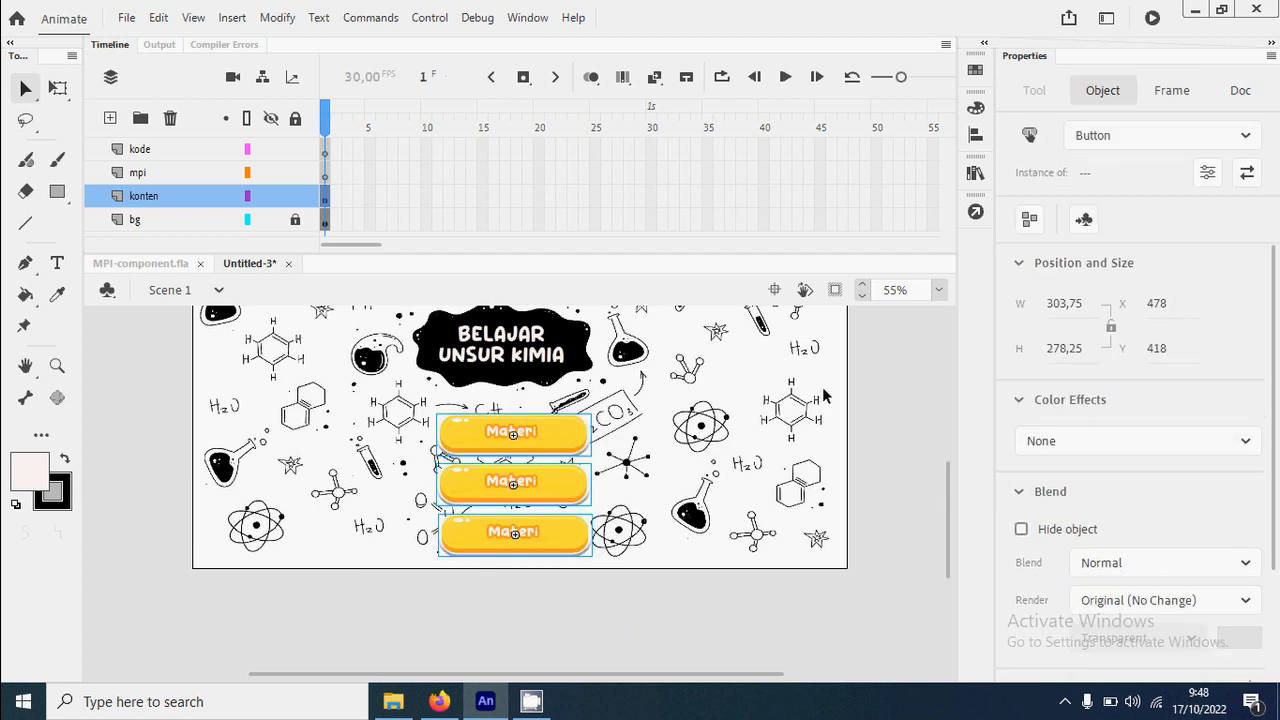
{"action": "left_click", "coordinate": [976, 135]}
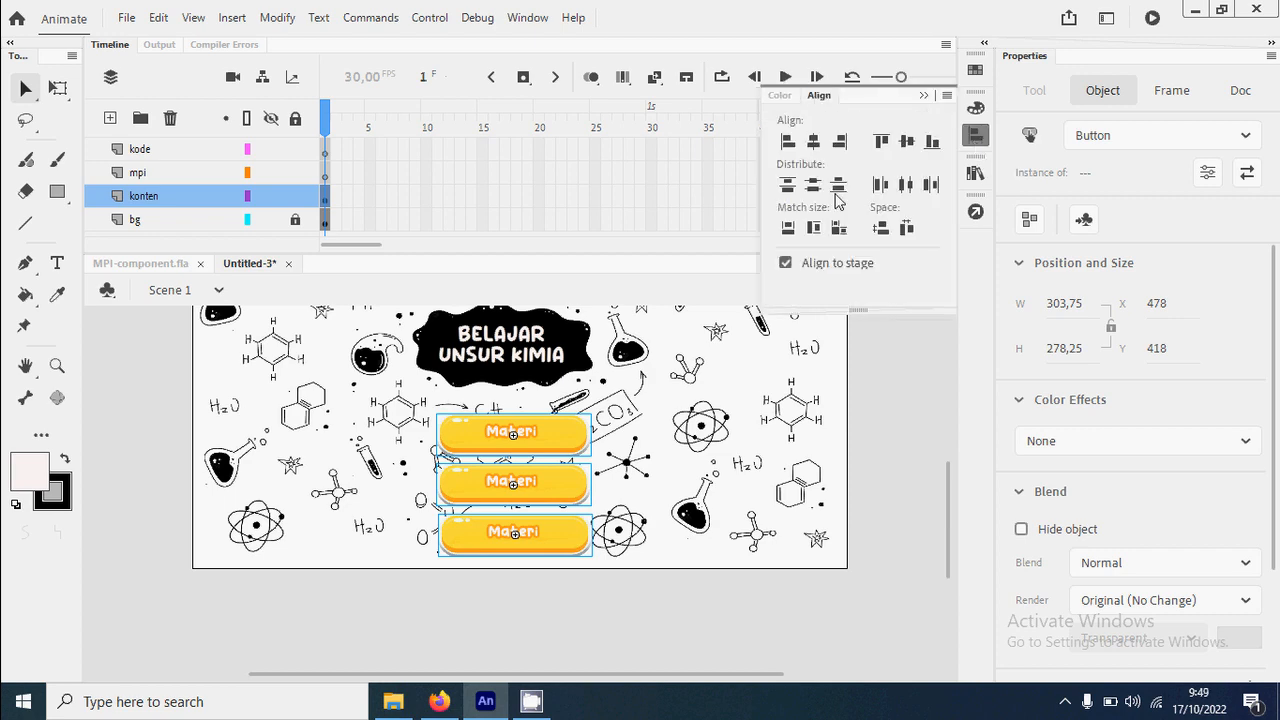
{"action": "left_click", "coordinate": [818, 147]}
{"action": "left_click", "coordinate": [977, 136]}
{"action": "left_click", "coordinate": [713, 577]}
Duplicate the middle button's symbol under the name "simulasi btn".
{"action": "left_click_drag", "start_coordinate": [417, 395], "coordinate": [634, 578]}
{"action": "key", "text": "z"}
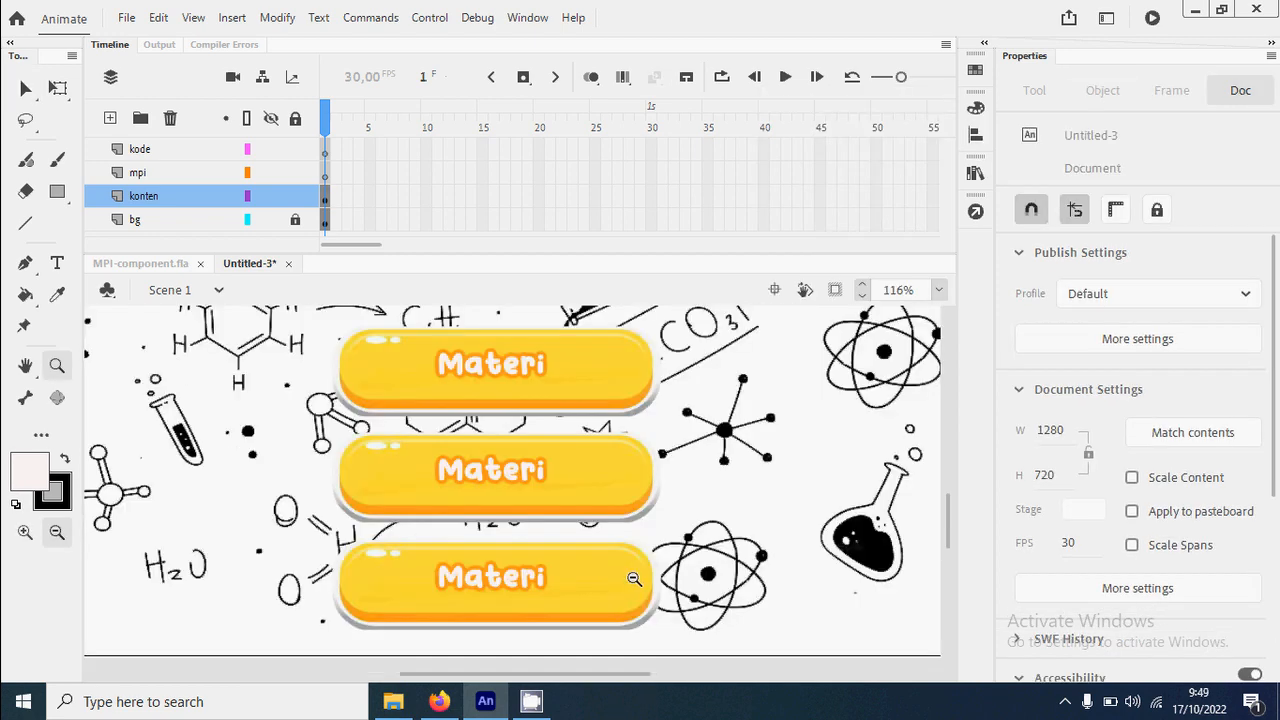
{"action": "left_click", "coordinate": [25, 88]}
{"action": "left_click", "coordinate": [578, 482]}
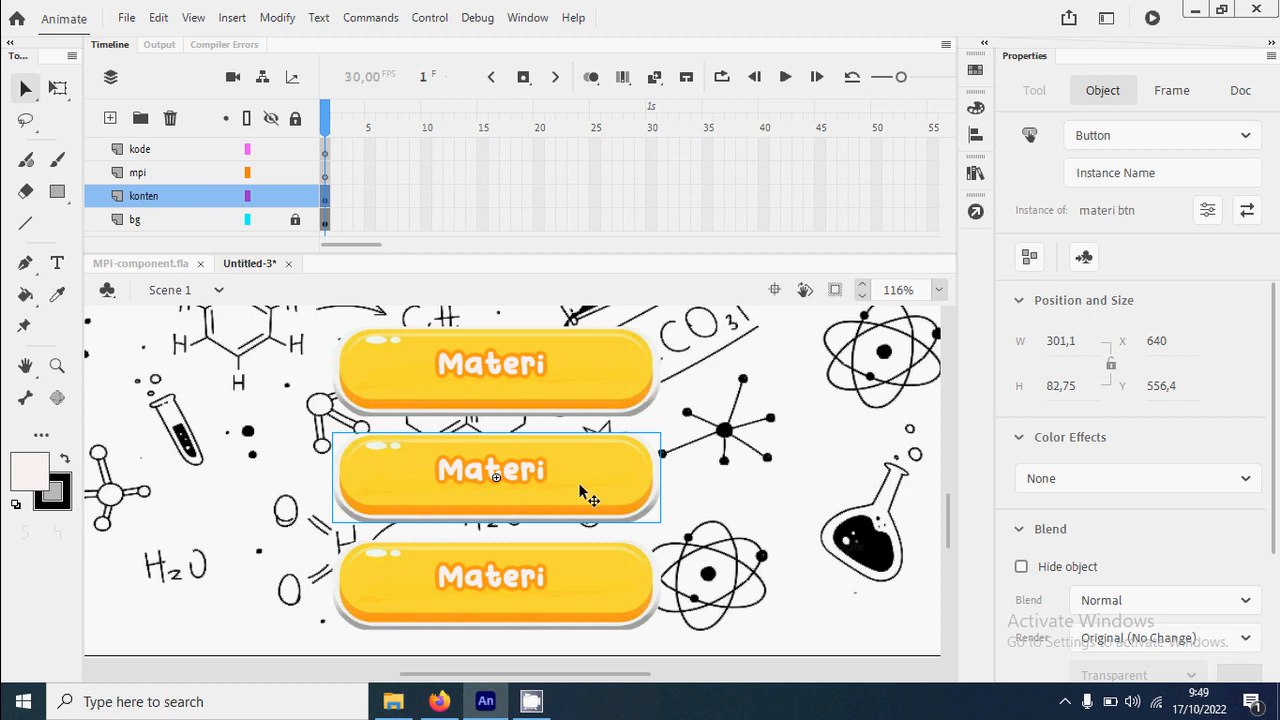
{"action": "right_click", "coordinate": [578, 482]}
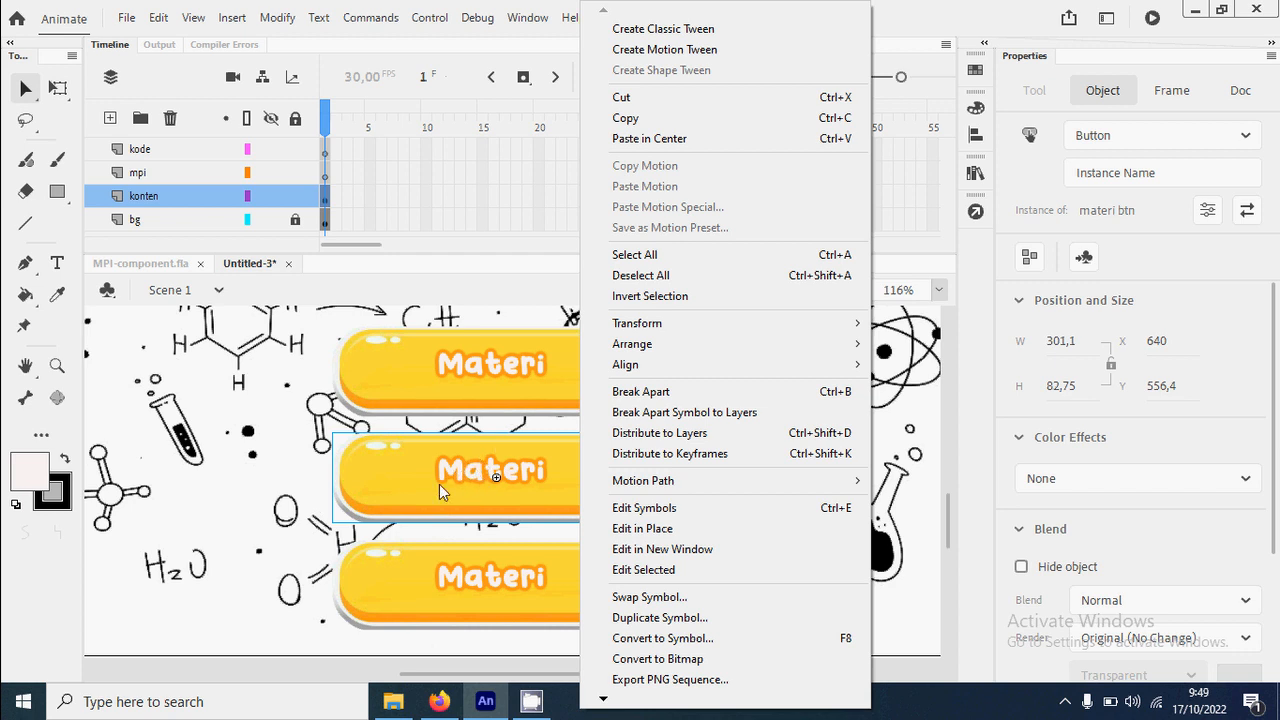
{"action": "left_click", "coordinate": [704, 619]}
{"action": "left_click", "coordinate": [830, 356]}
{"action": "left_click_drag", "start_coordinate": [830, 356], "coordinate": [929, 354]}
{"action": "key", "text": "BackSpace"}
{"action": "key", "text": "shift+Right"}
{"action": "key", "text": "shift+Right"}
{"action": "key", "text": "shift+Right"}
{"action": "key", "text": "shift+Right"}
{"action": "type", "text": "simulas"}
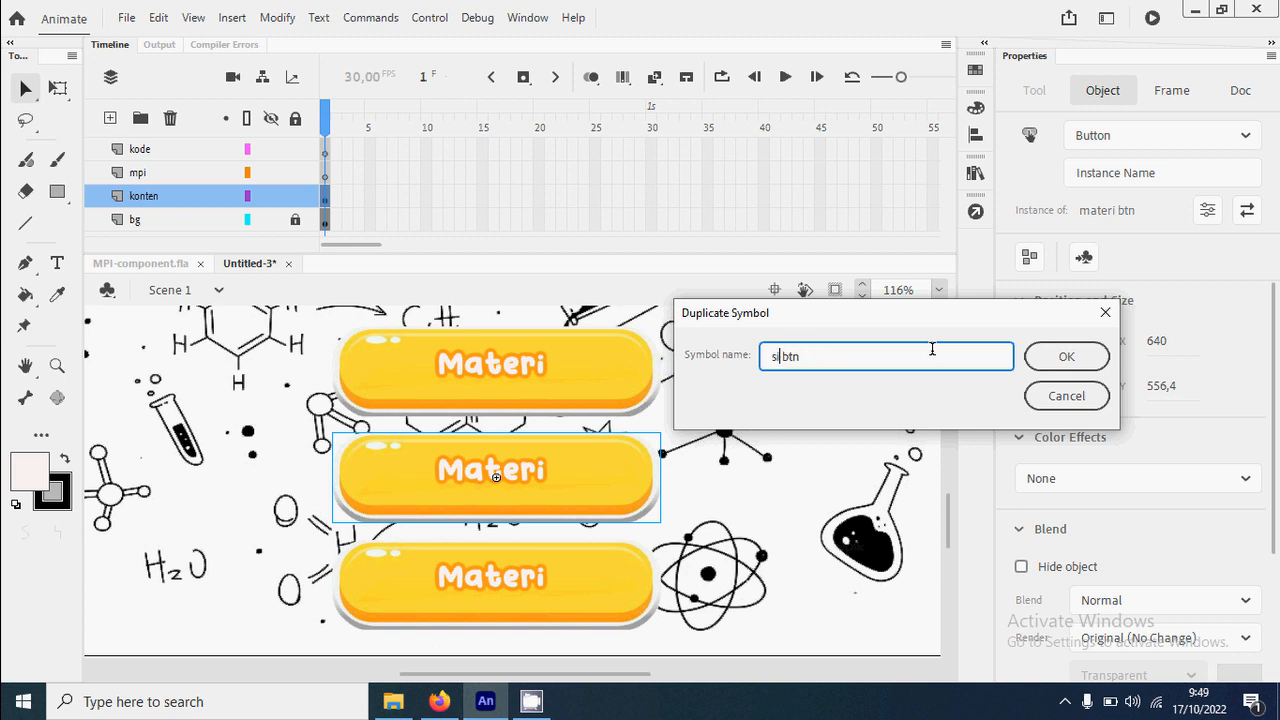
{"action": "type", "text": "i"}
{"action": "key", "text": "Return"}
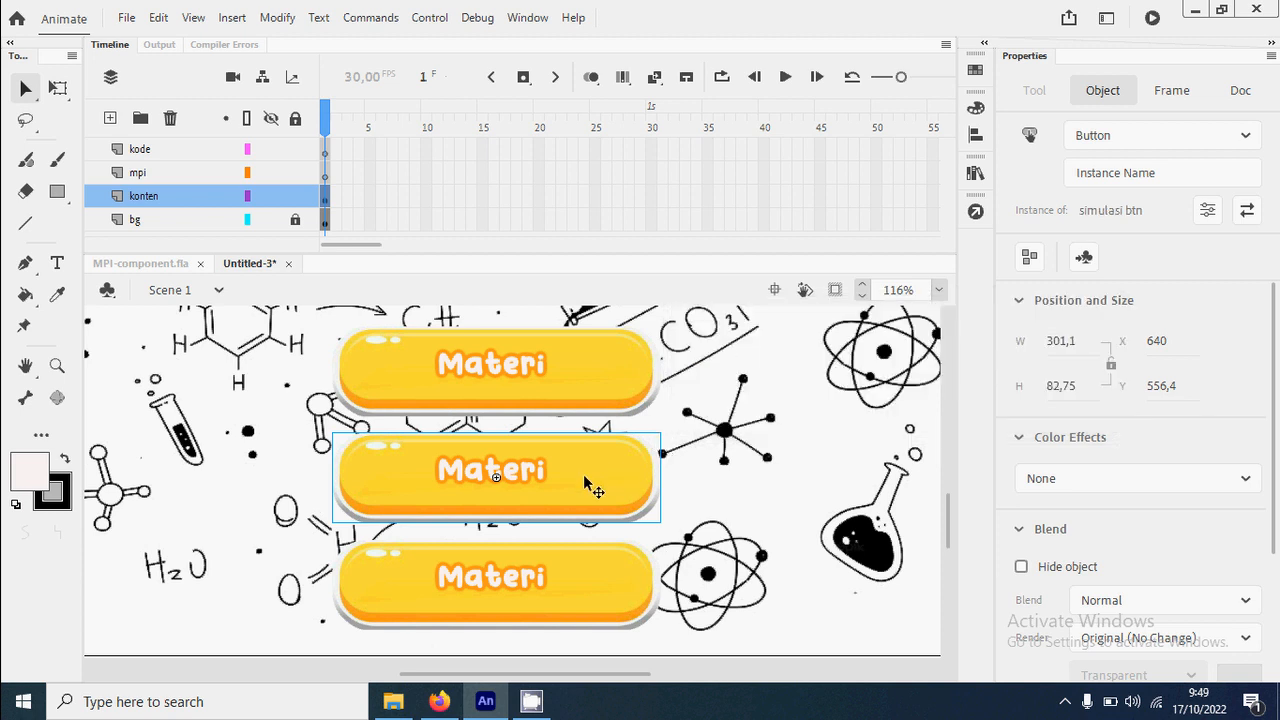
Replace the label inside the simulasi btn symbol with "Simulasi" and return to Scene 1.
{"action": "left_click", "coordinate": [695, 510]}
{"action": "left_click", "coordinate": [603, 503]}
{"action": "double_click", "coordinate": [548, 478]}
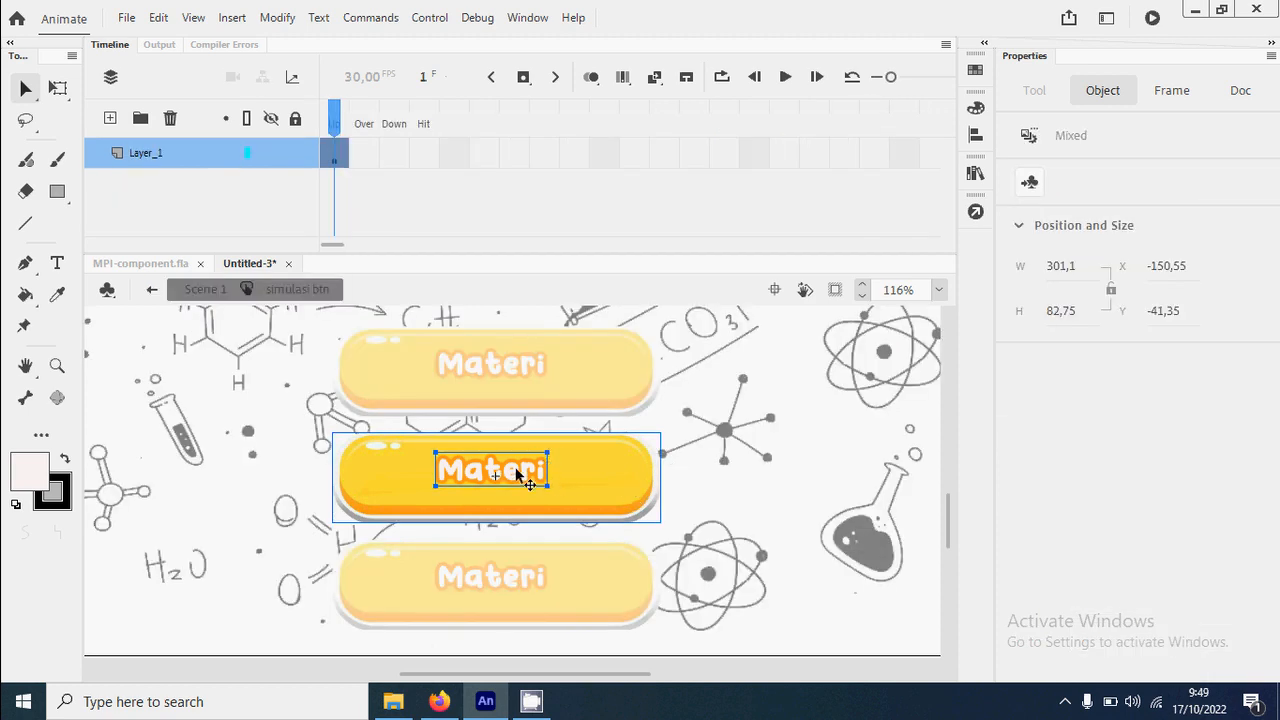
{"action": "left_click", "coordinate": [743, 493]}
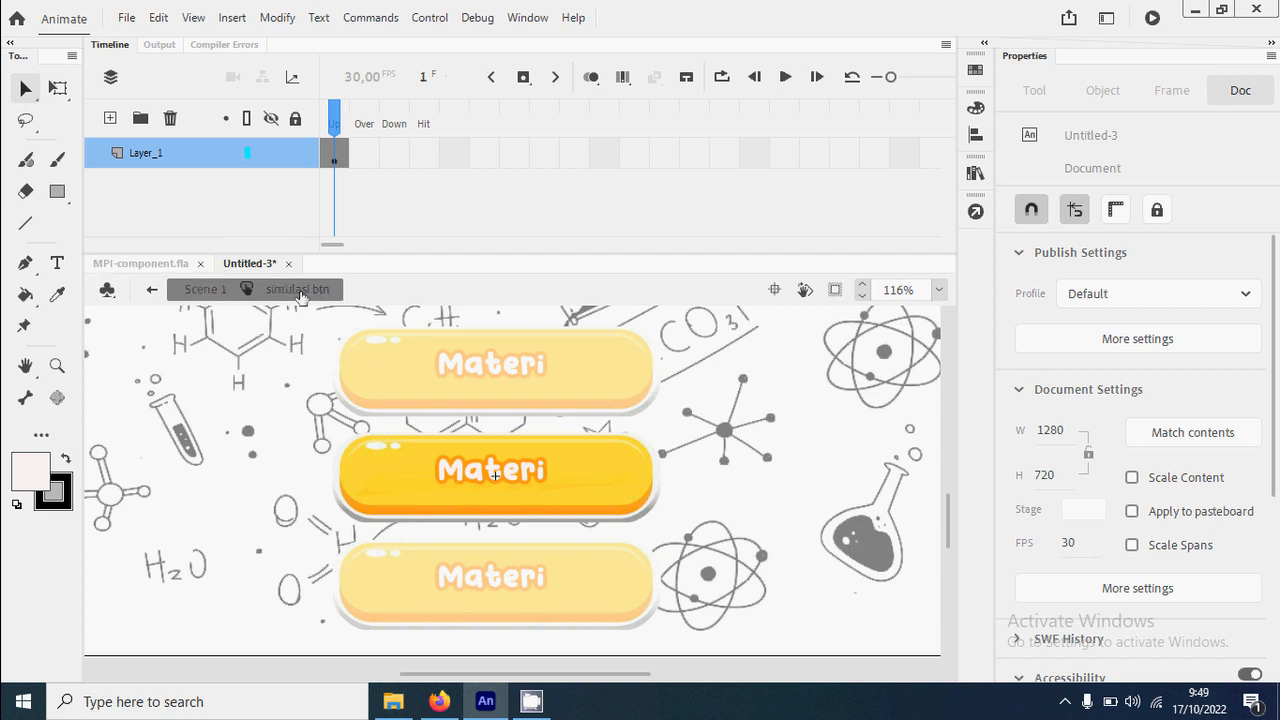
{"action": "left_click", "coordinate": [531, 472]}
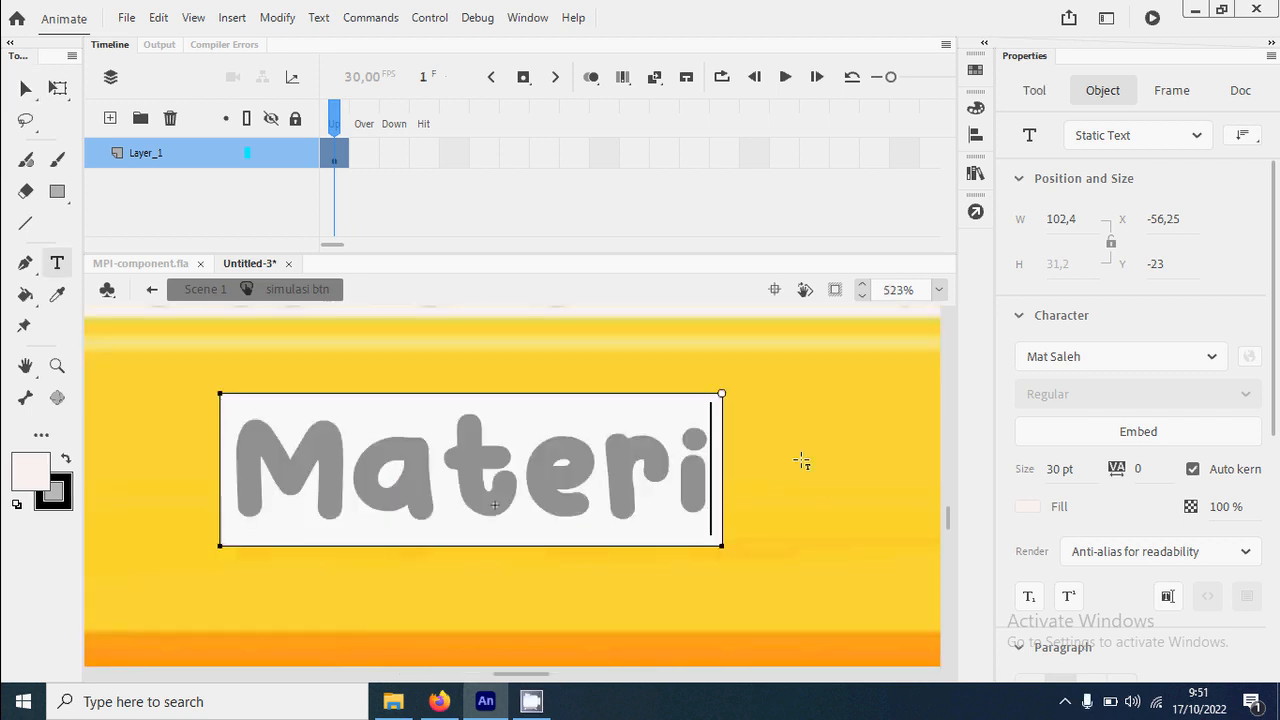
{"action": "key", "text": "BackSpace"}
{"action": "key", "text": "BackSpace"}
{"action": "key", "text": "BackSpace"}
{"action": "key", "text": "BackSpace"}
{"action": "key", "text": "BackSpace"}
{"action": "key", "text": "BackSpace"}
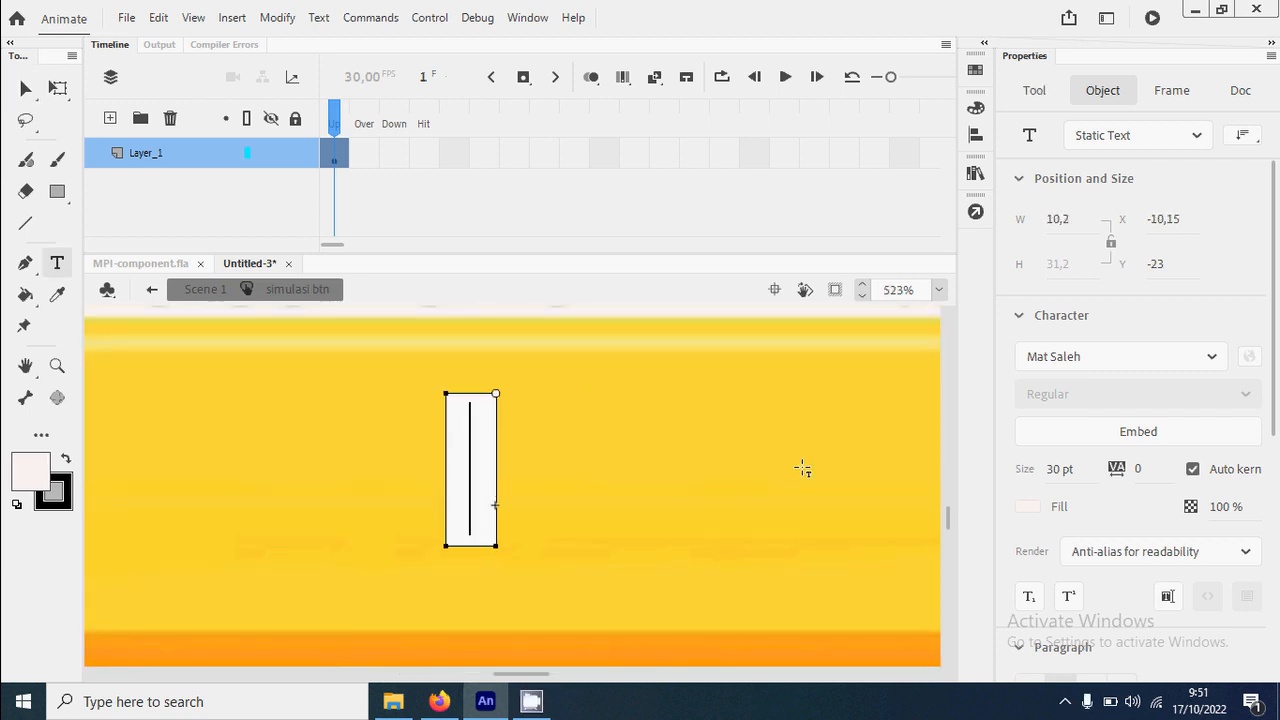
{"action": "type", "text": "Sil"}
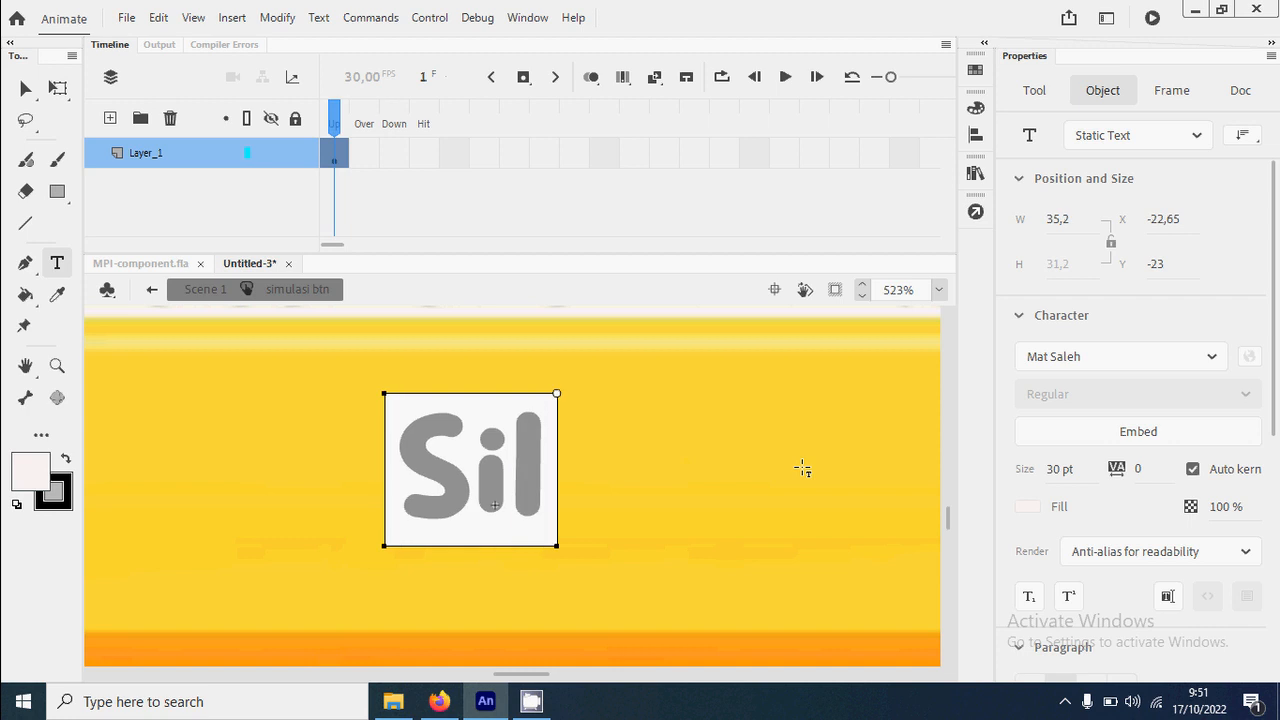
{"action": "key", "text": "BackSpace"}
{"action": "type", "text": "mulasi"}
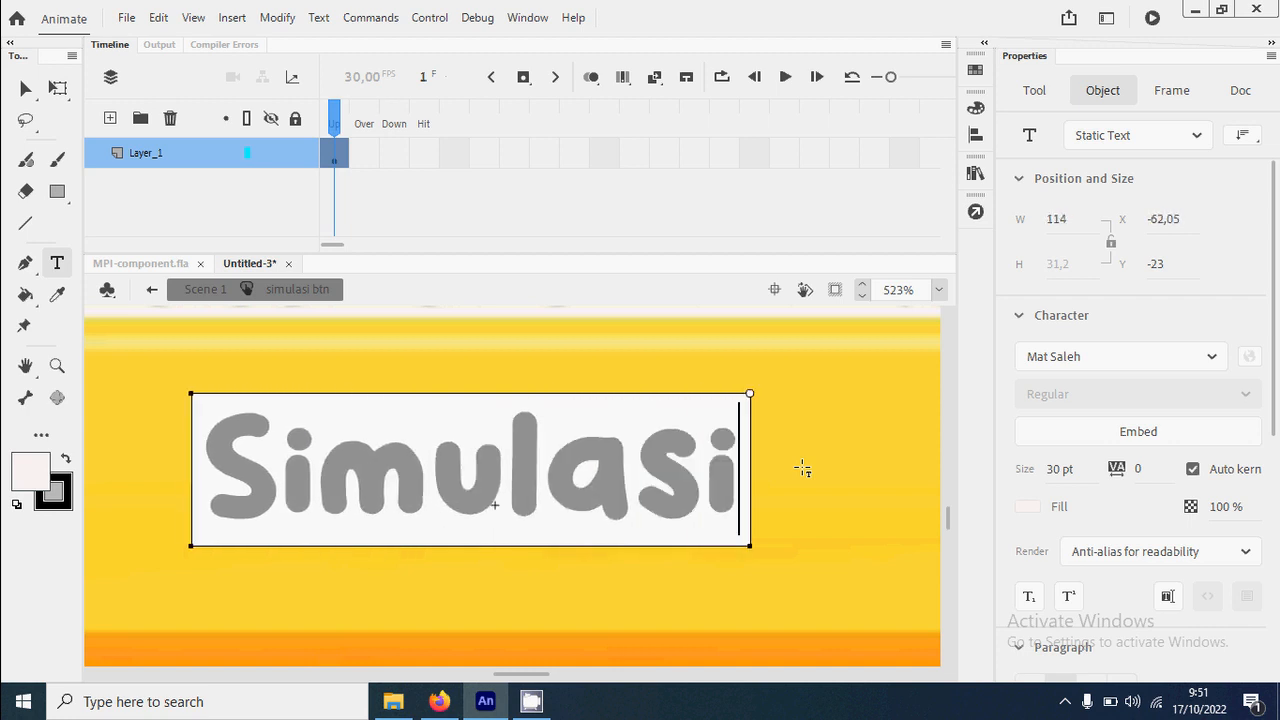
{"action": "left_click", "coordinate": [30, 92]}
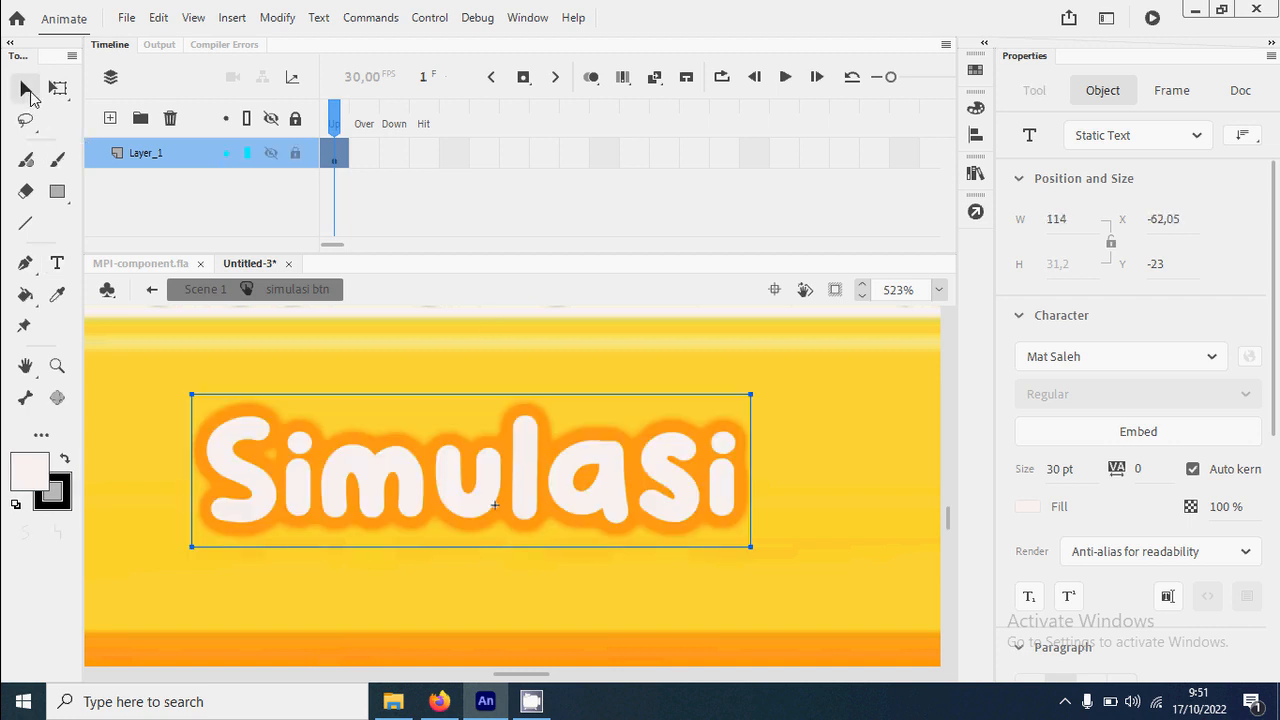
{"action": "left_click", "coordinate": [205, 290]}
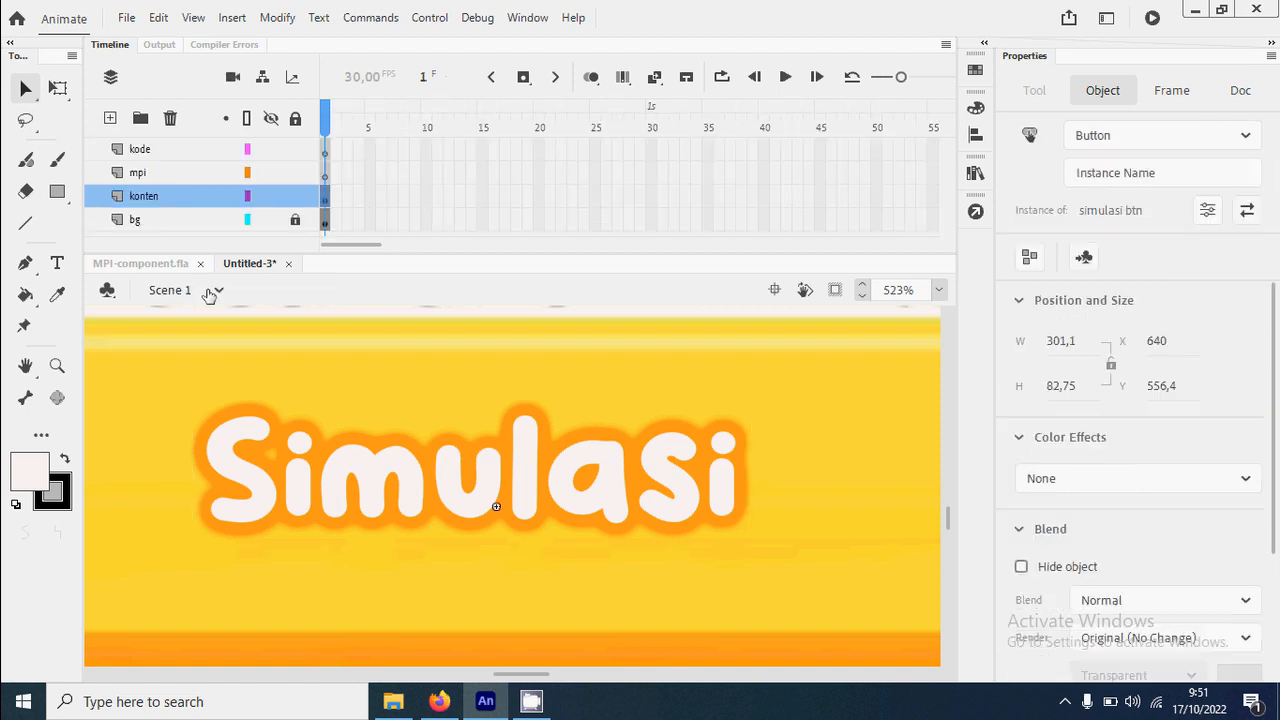
Examine the Materi and Simulasi buttons up close on the stage.
{"action": "key", "text": "ctrl+1"}
{"action": "key", "text": "ctrl+2"}
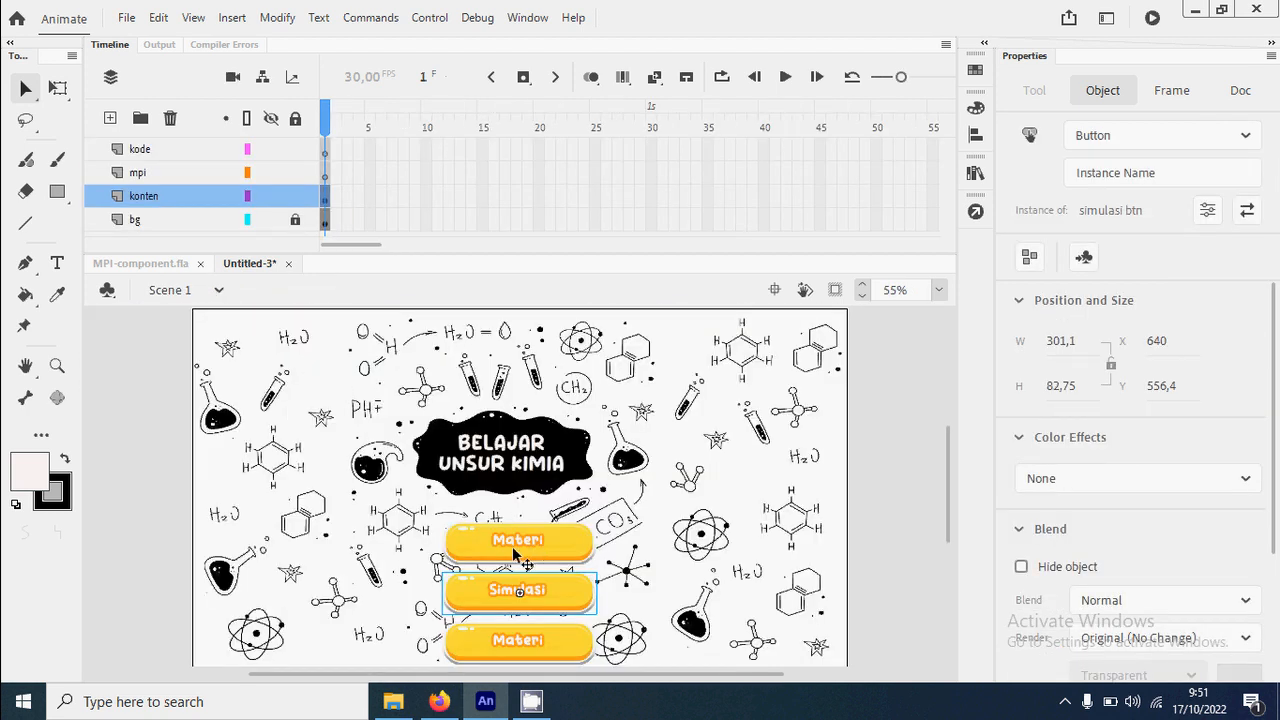
{"action": "key", "text": "z"}
{"action": "left_click_drag", "start_coordinate": [398, 490], "coordinate": [694, 634]}
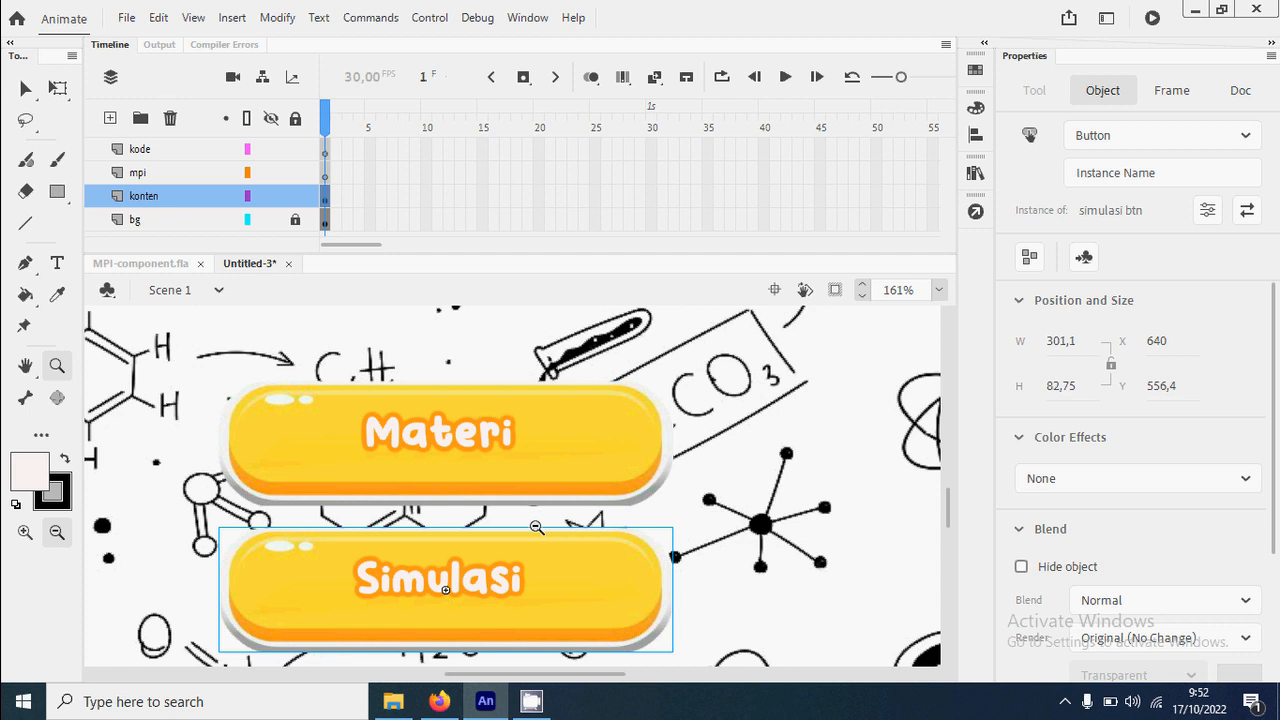
Duplicate the bottom Materi button's symbol under the name "kuis btn".
{"action": "scroll", "coordinate": [706, 509], "scroll_direction": "down", "scroll_amount": 2}
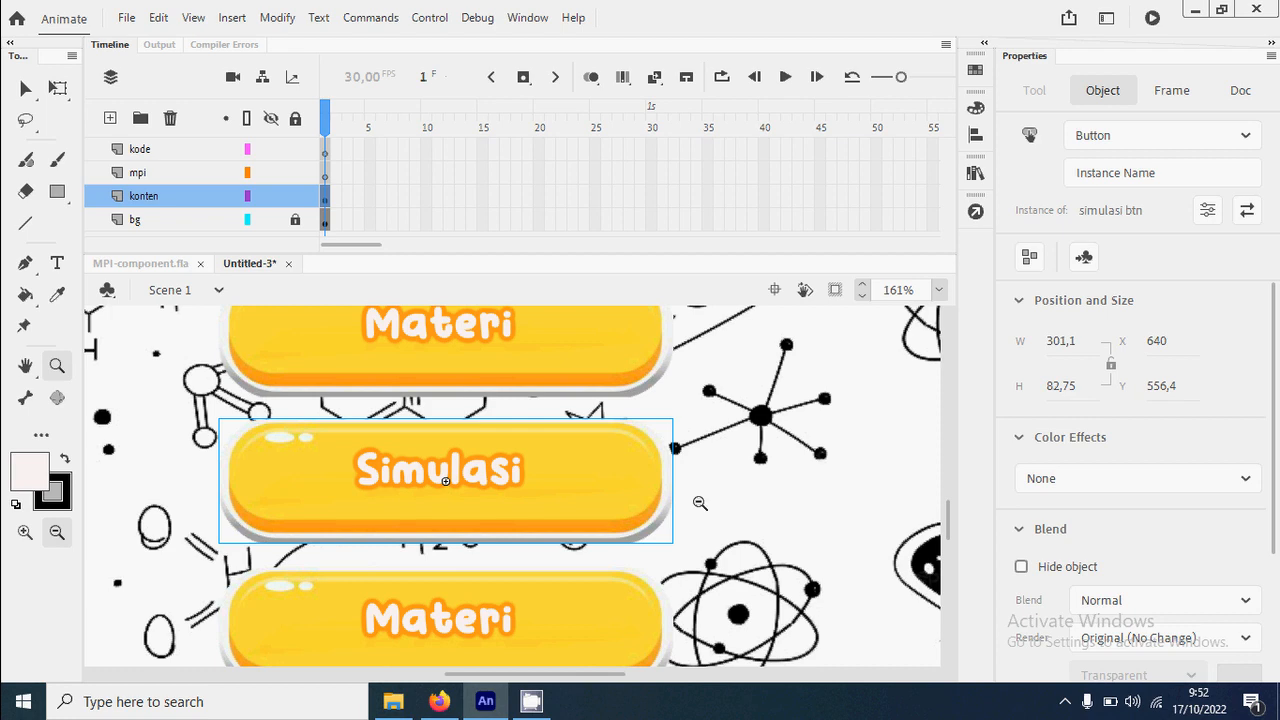
{"action": "scroll", "coordinate": [700, 503], "scroll_direction": "down", "scroll_amount": 2}
{"action": "left_click", "coordinate": [26, 90]}
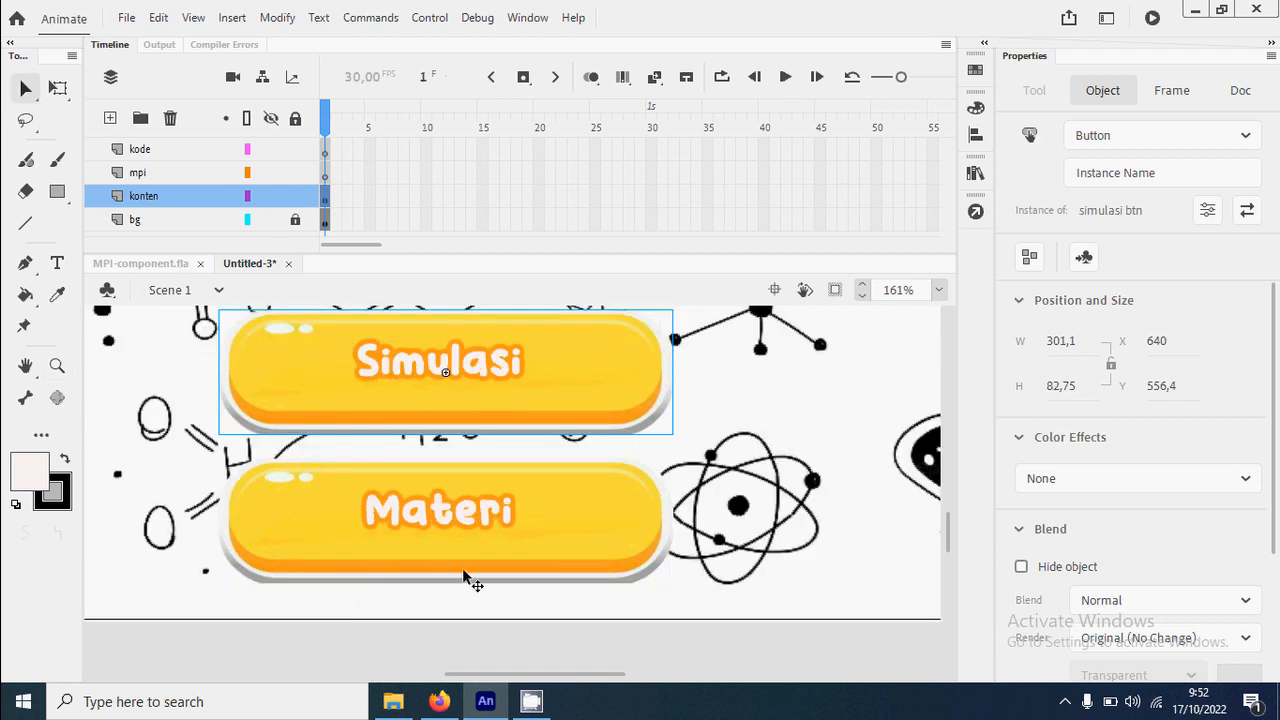
{"action": "left_click", "coordinate": [521, 532]}
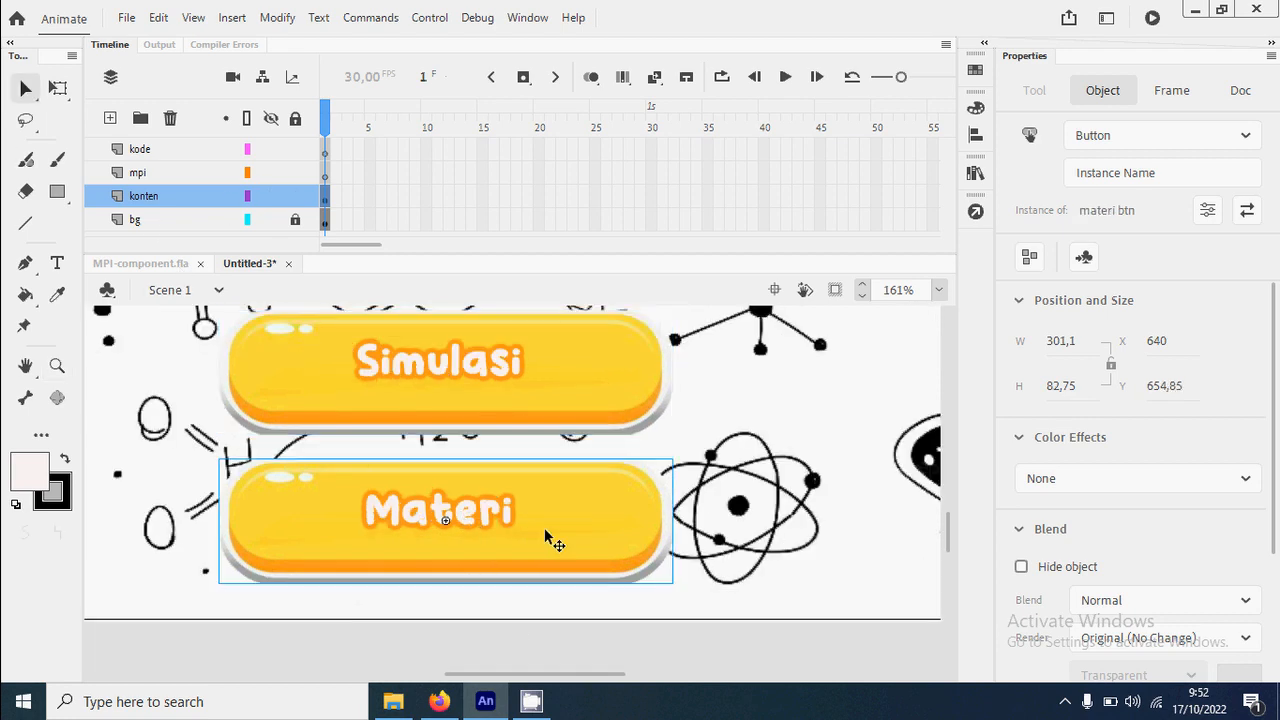
{"action": "right_click", "coordinate": [545, 531]}
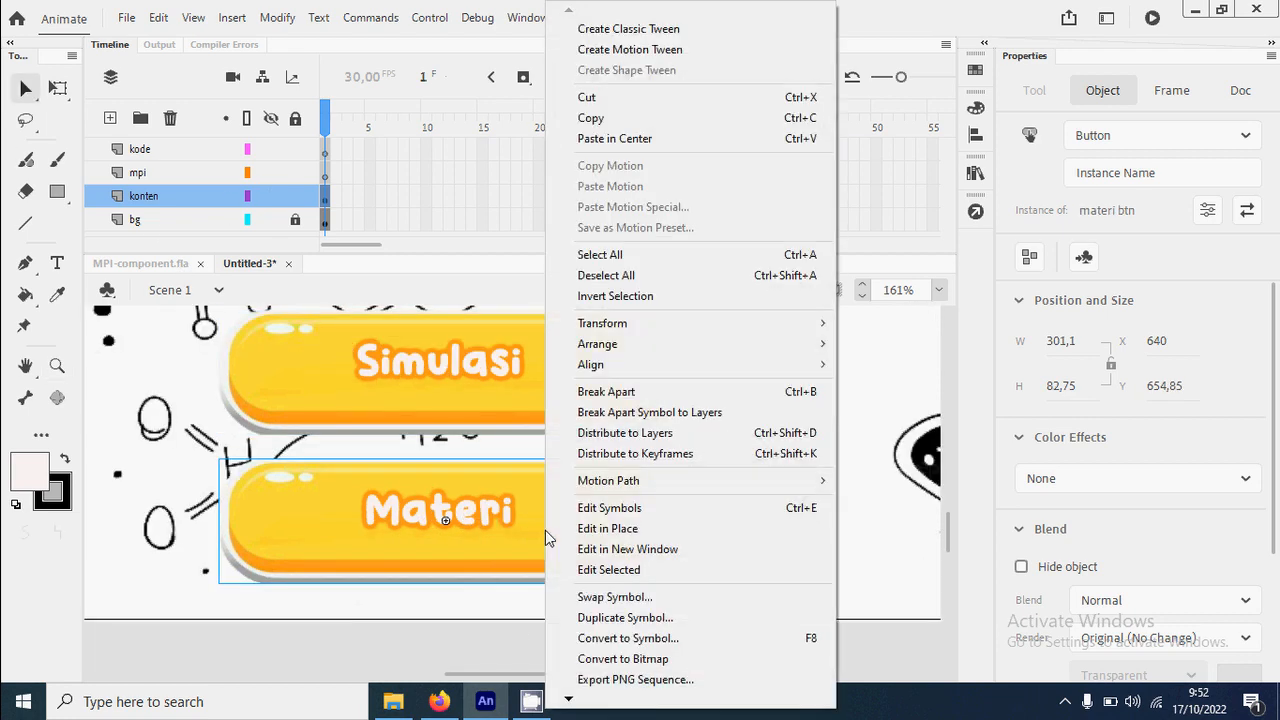
{"action": "left_click", "coordinate": [690, 620]}
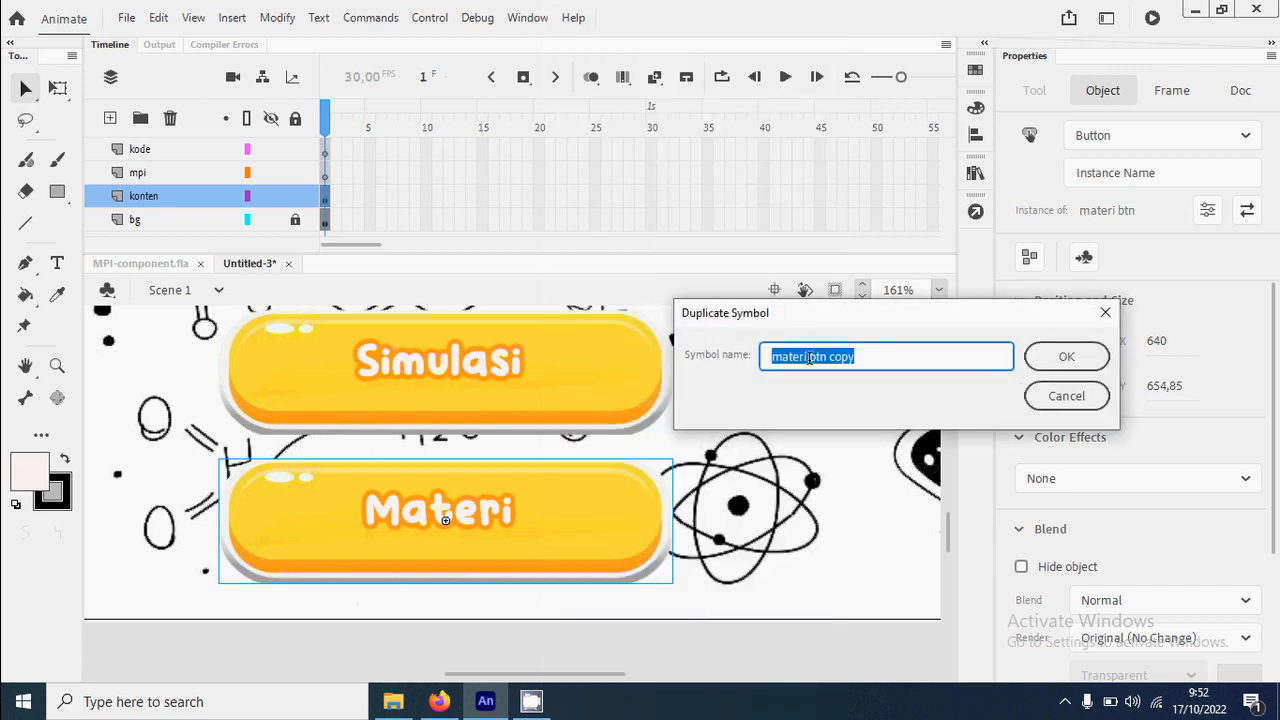
{"action": "left_click_drag", "start_coordinate": [810, 357], "coordinate": [690, 347]}
{"action": "type", "text": "kuis"}
{"action": "key", "text": "End"}
{"action": "key", "text": "BackSpace"}
{"action": "key", "text": "BackSpace"}
{"action": "key", "text": "BackSpace"}
{"action": "key", "text": "BackSpace"}
{"action": "key", "text": "Return"}
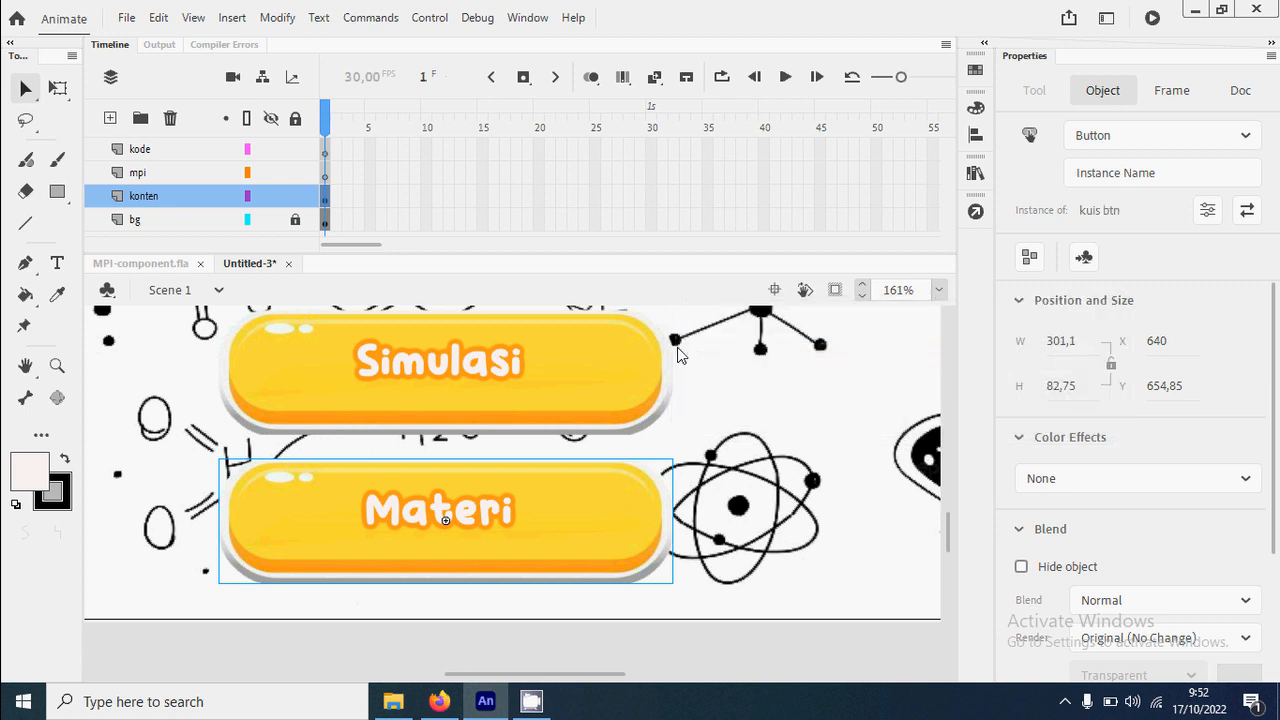
Replace the label inside the kuis btn symbol with "Quiz" and return to Scene 1 with the whole stage in view.
{"action": "double_click", "coordinate": [540, 533]}
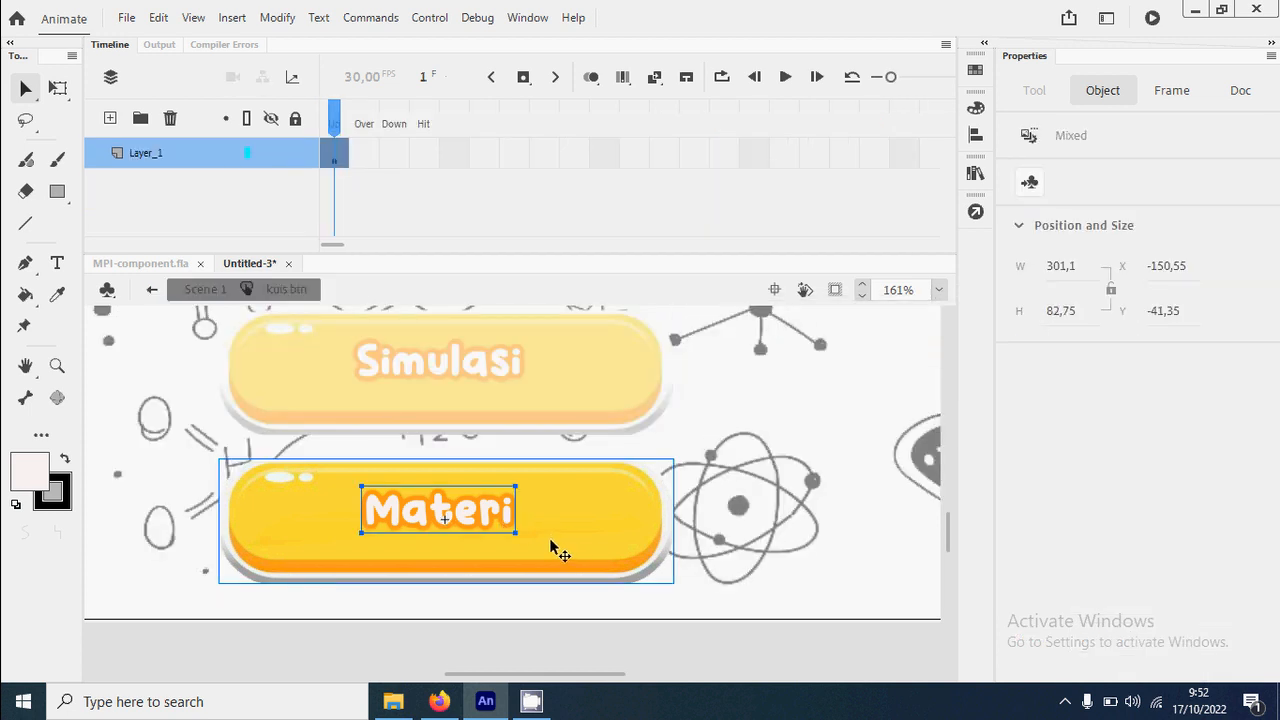
{"action": "double_click", "coordinate": [506, 517]}
{"action": "key", "text": "BackSpace"}
{"action": "key", "text": "BackSpace"}
{"action": "key", "text": "BackSpace"}
{"action": "key", "text": "BackSpace"}
{"action": "key", "text": "BackSpace"}
{"action": "key", "text": "BackSpace"}
{"action": "type", "text": "Quiz"}
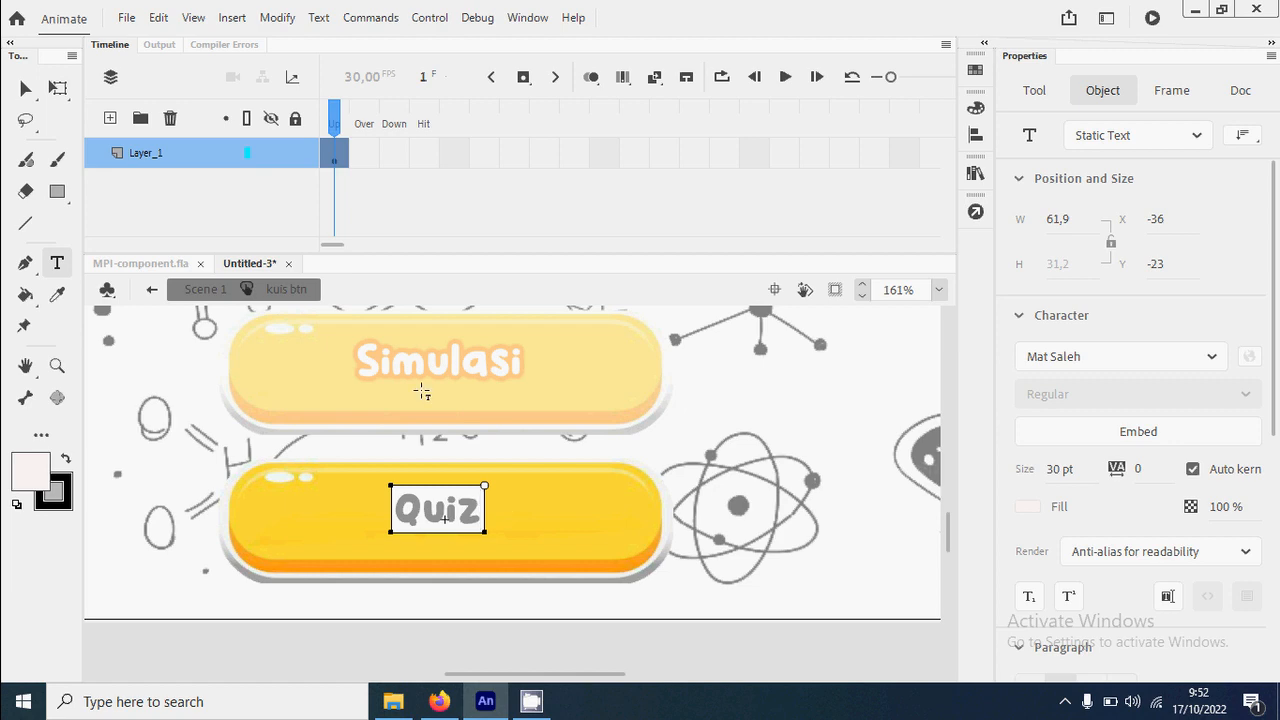
{"action": "left_click", "coordinate": [24, 90]}
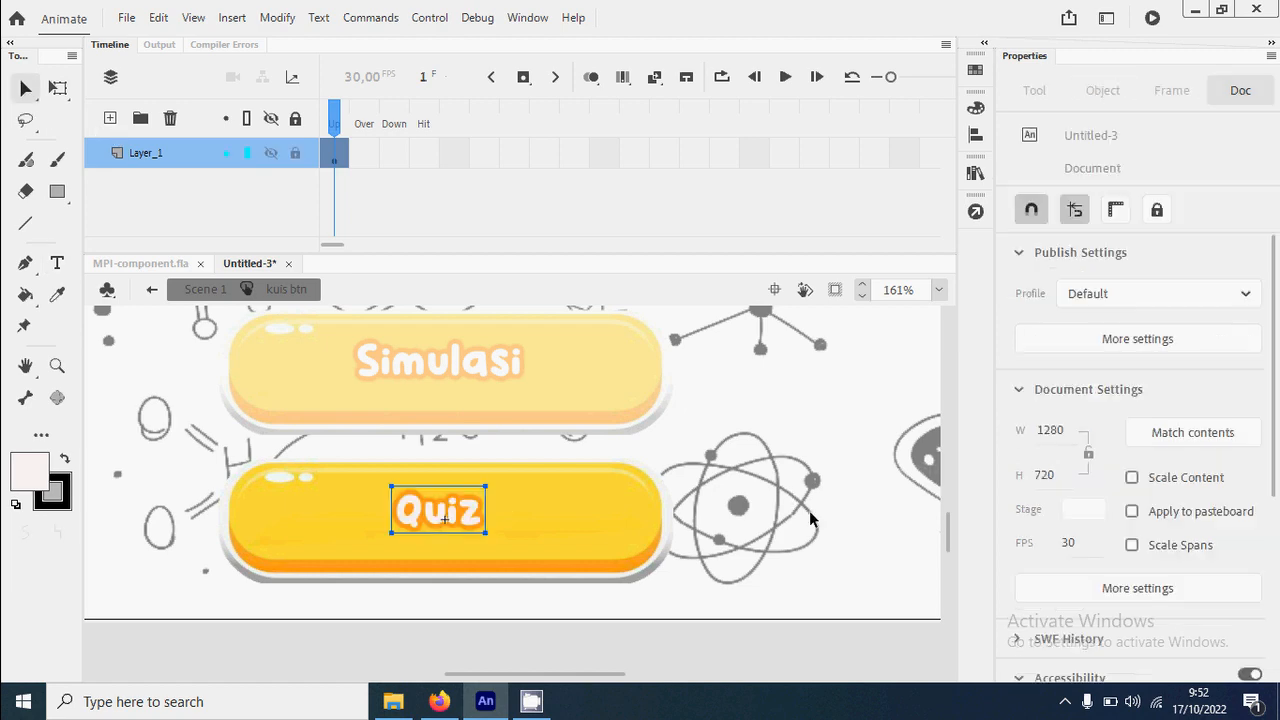
{"action": "double_click", "coordinate": [809, 510]}
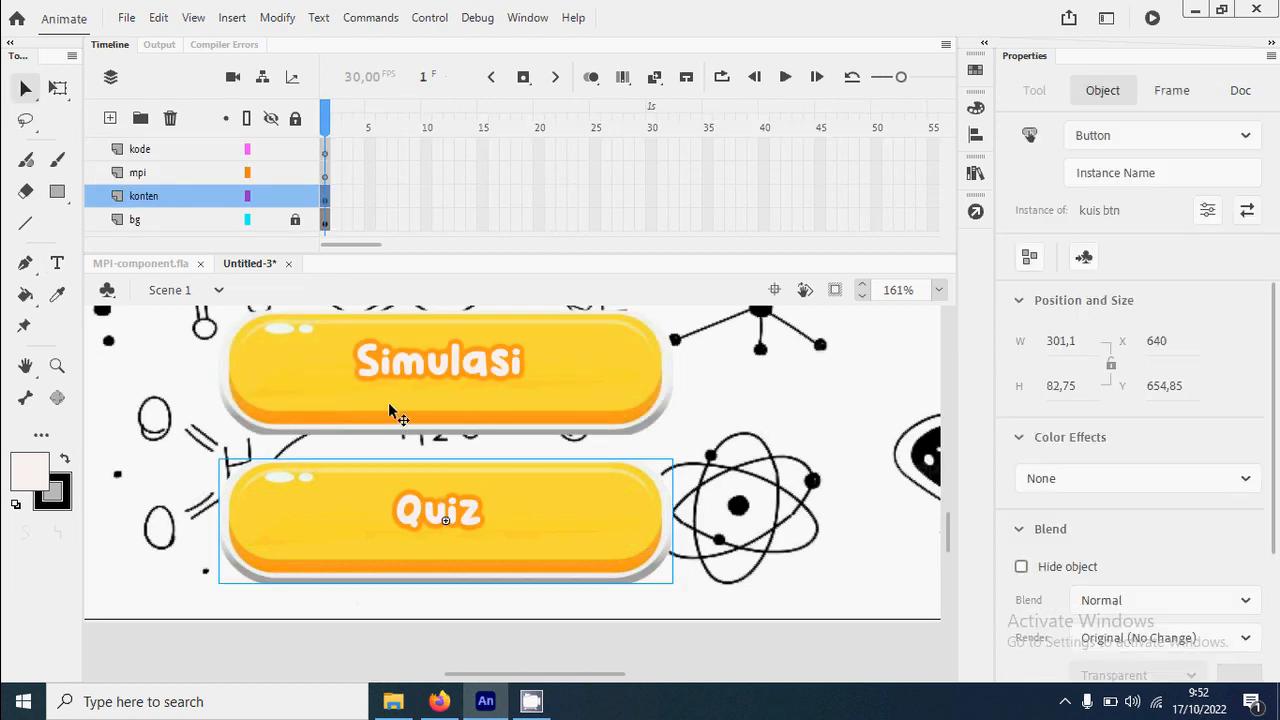
{"action": "key", "text": "ctrl+2"}
{"action": "left_click", "coordinate": [881, 530]}
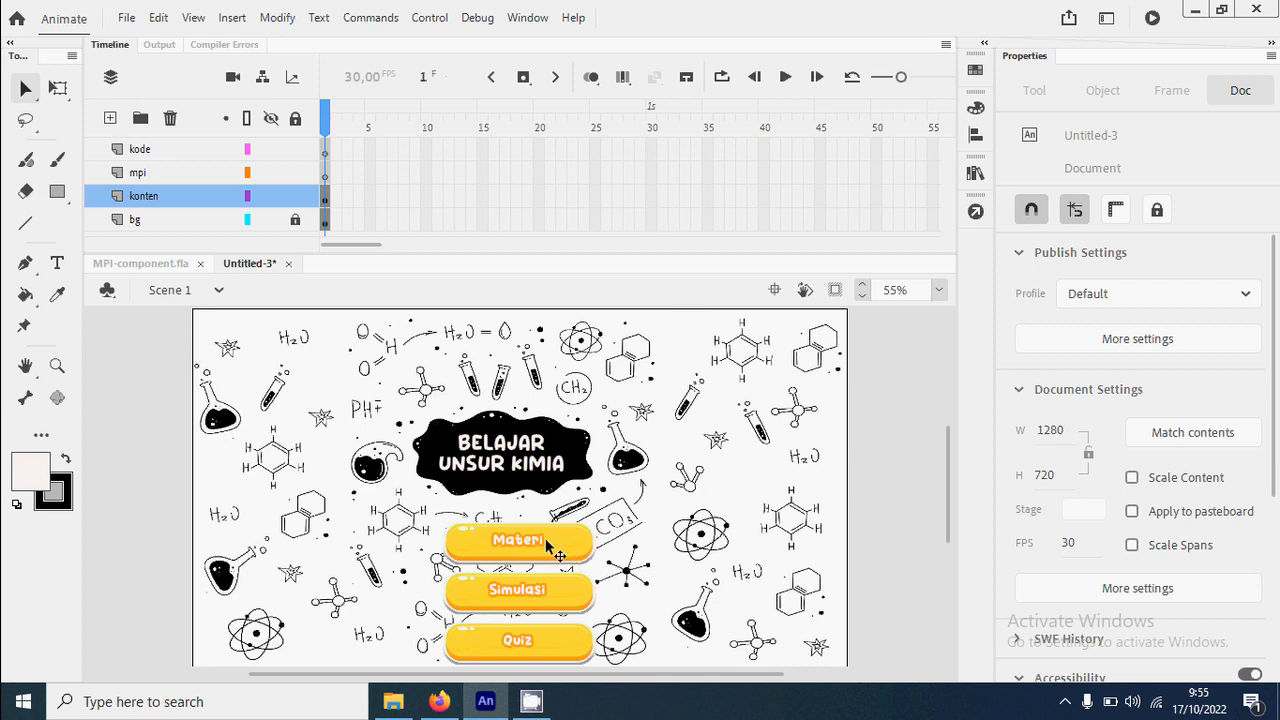
Unlock the bg layer and insert a blank keyframe at its frame 10.
{"action": "left_click", "coordinate": [295, 219]}
{"action": "left_click", "coordinate": [427, 220]}
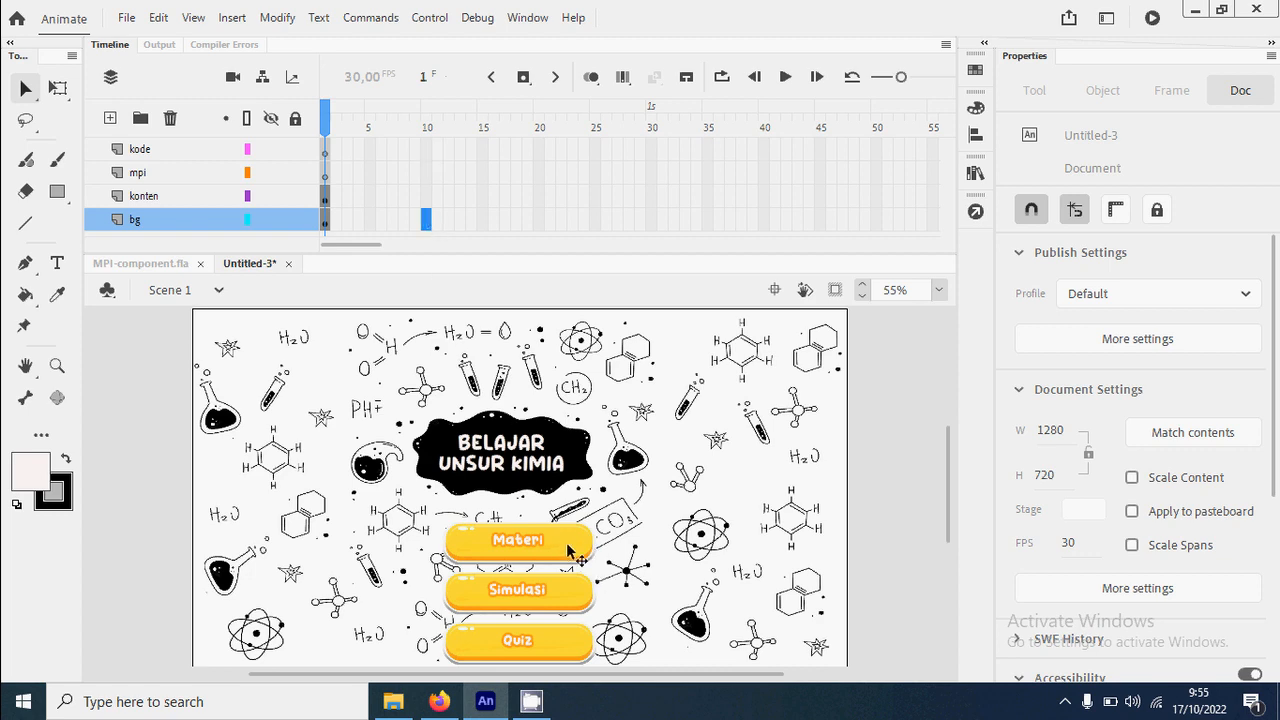
{"action": "right_click", "coordinate": [425, 219]}
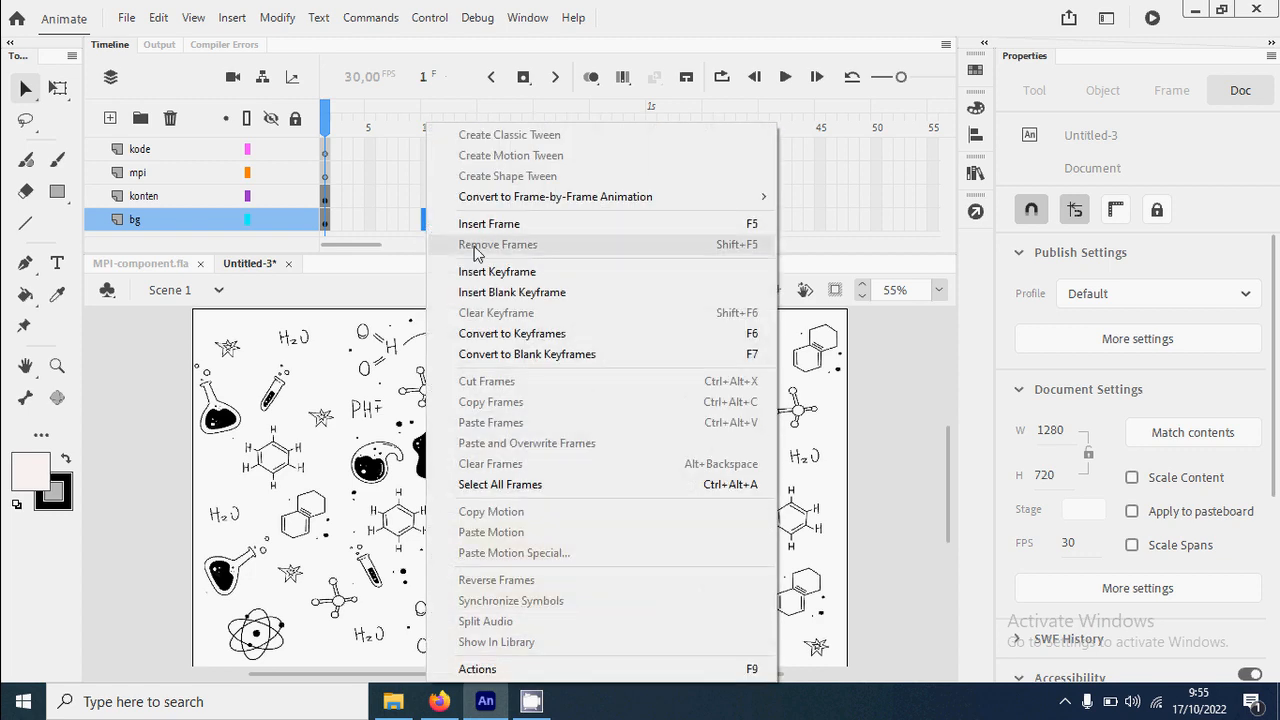
{"action": "left_click", "coordinate": [551, 295]}
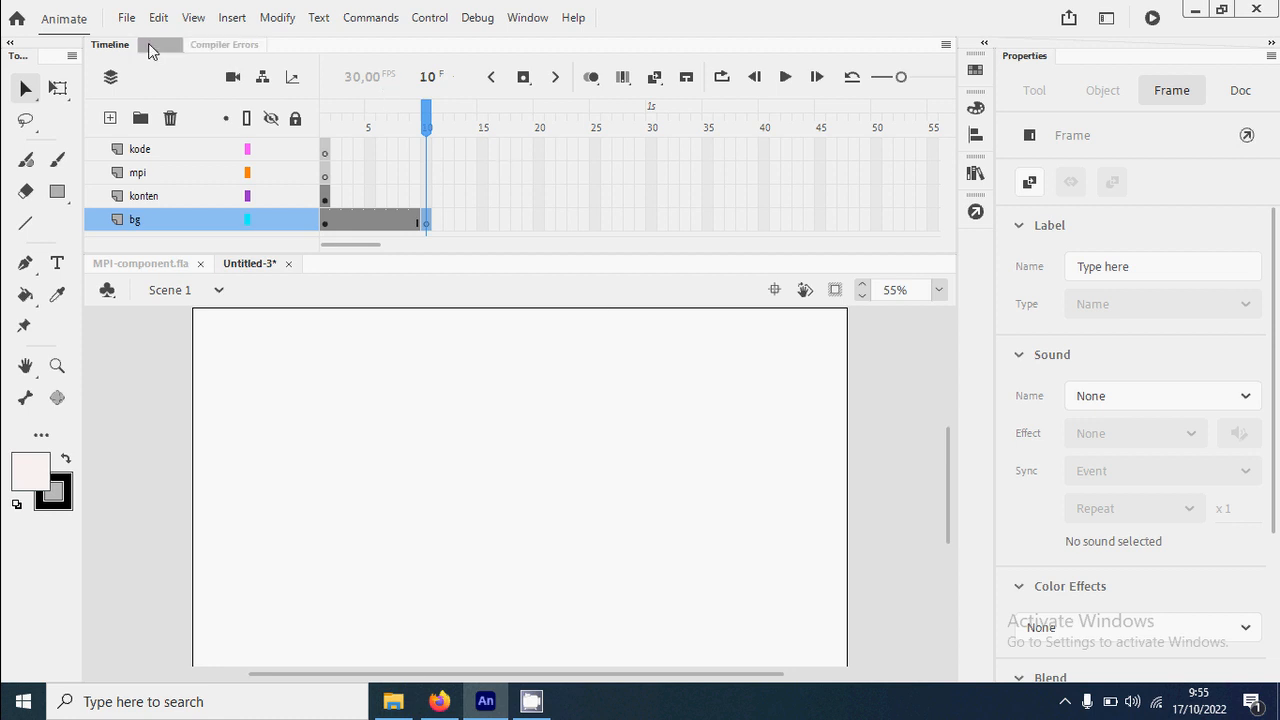
Import the "bg kimia2" image from the Kimia folder onto the stage as the frame 10 background.
{"action": "left_click", "coordinate": [127, 19]}
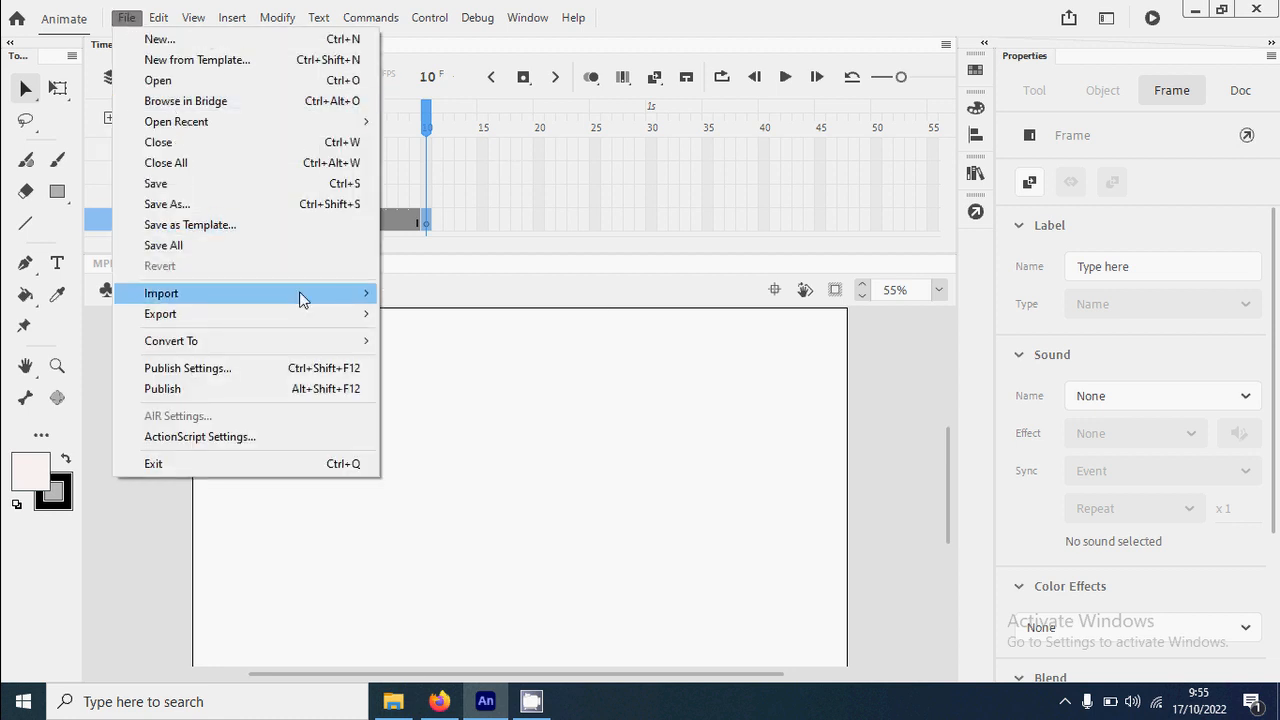
{"action": "mouse_move", "coordinate": [300, 295]}
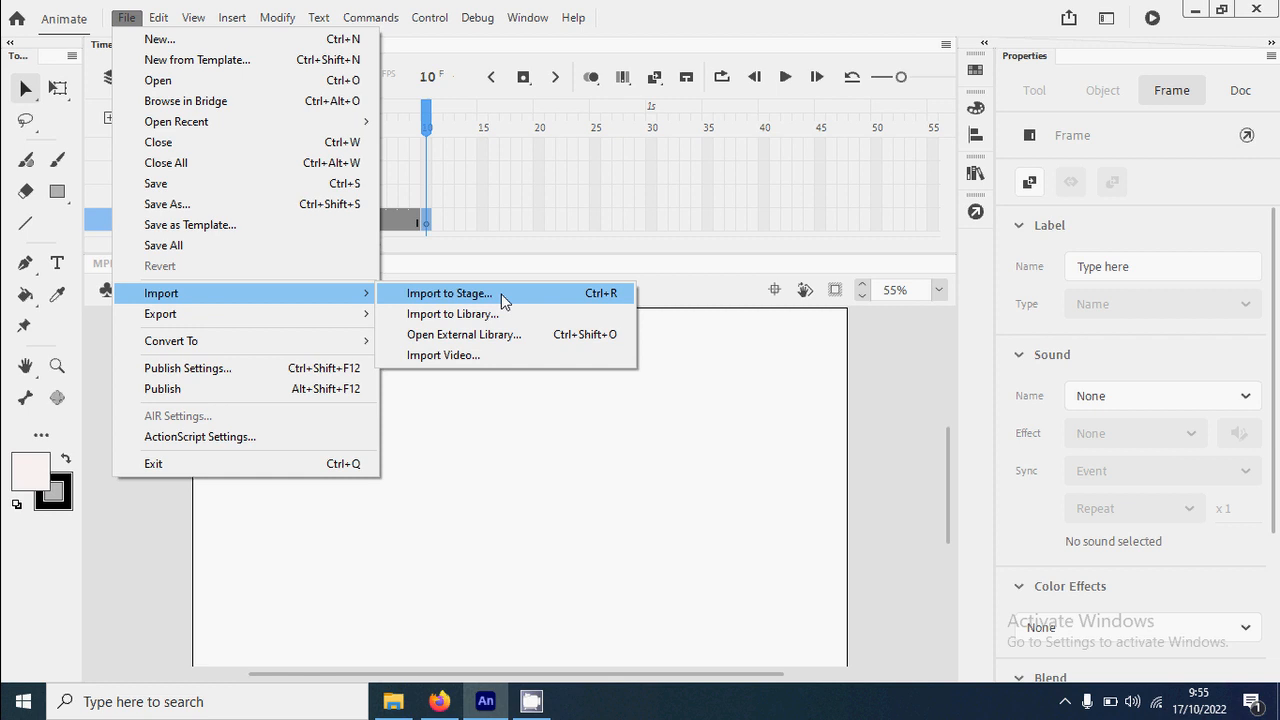
{"action": "left_click", "coordinate": [503, 298]}
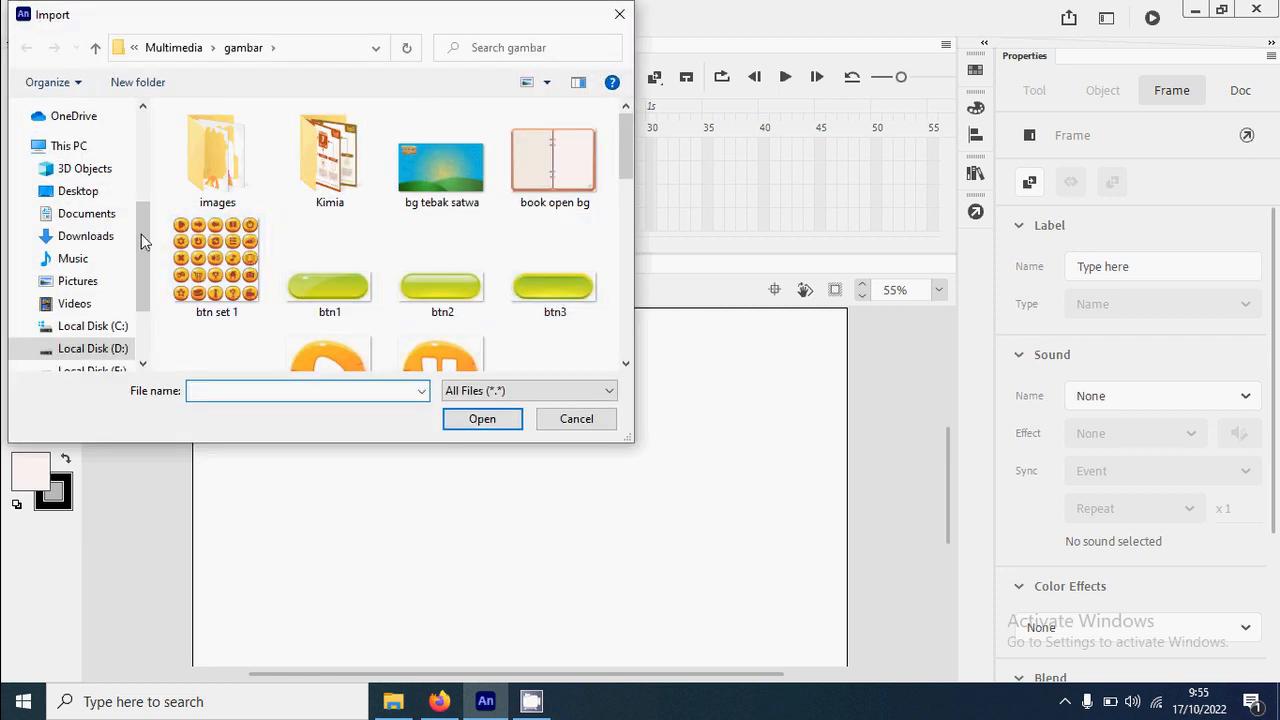
{"action": "double_click", "coordinate": [322, 172]}
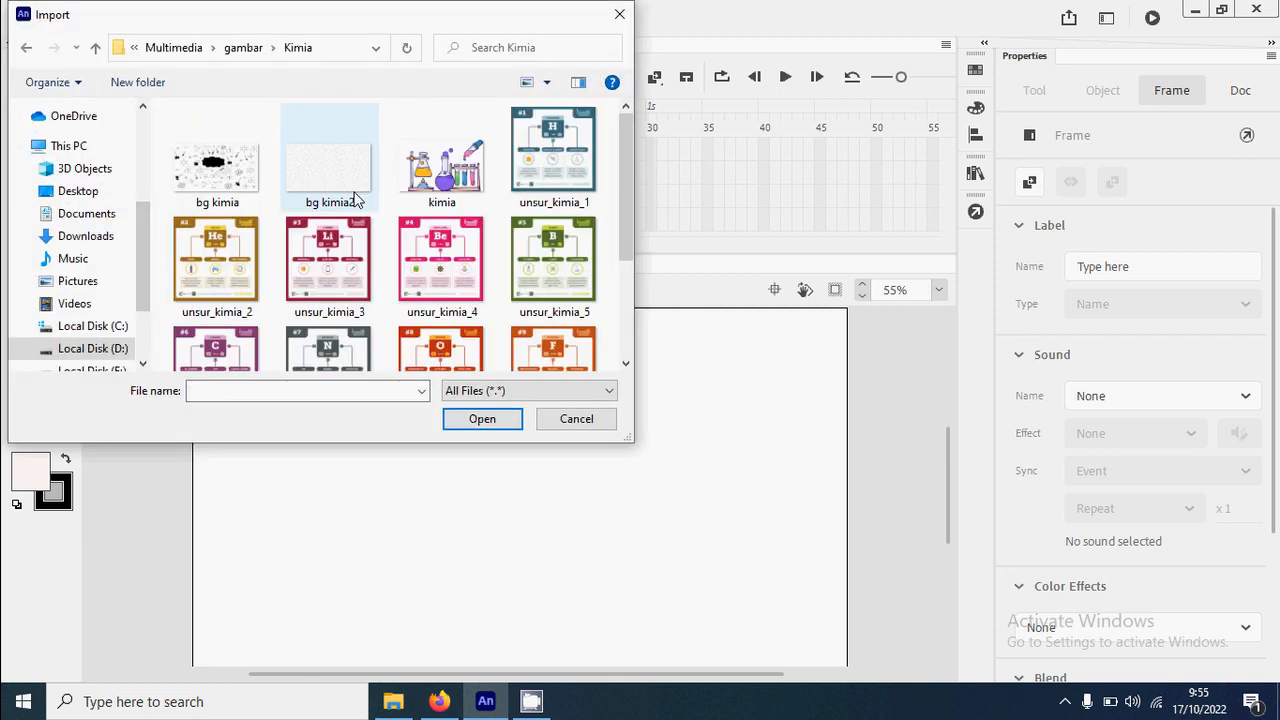
{"action": "double_click", "coordinate": [310, 196]}
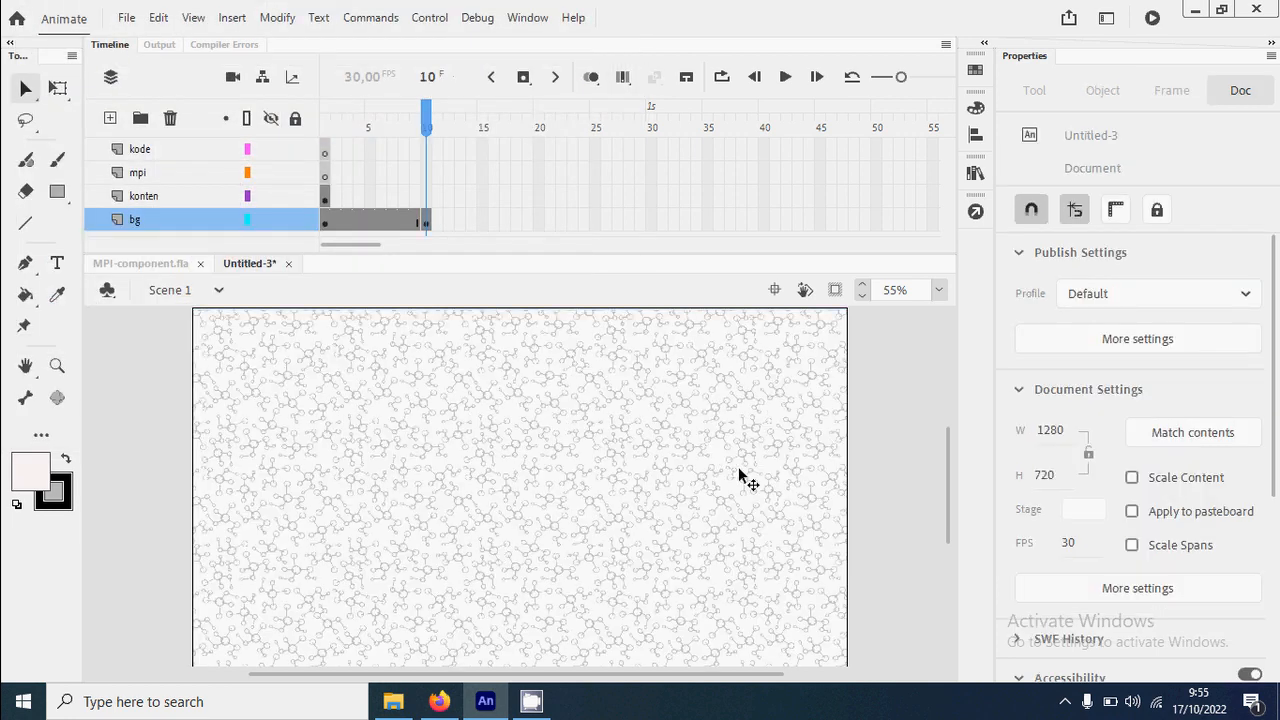
{"action": "scroll", "coordinate": [511, 451], "scroll_direction": "up", "scroll_amount": 1}
{"action": "scroll", "coordinate": [425, 452], "scroll_direction": "down", "scroll_amount": 1}
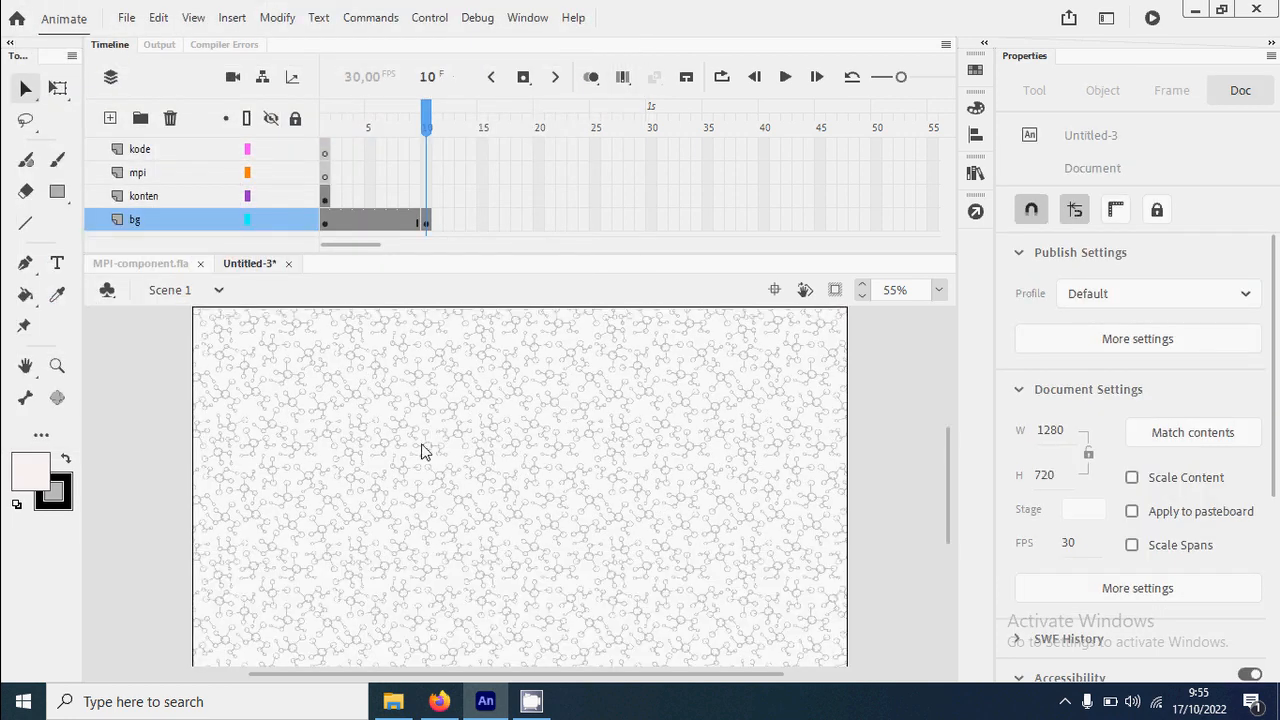
Lock the bg layer and insert a blank keyframe at frame 10 of the konten layer.
{"action": "left_click", "coordinate": [295, 221]}
{"action": "left_click", "coordinate": [427, 200]}
{"action": "right_click", "coordinate": [427, 200]}
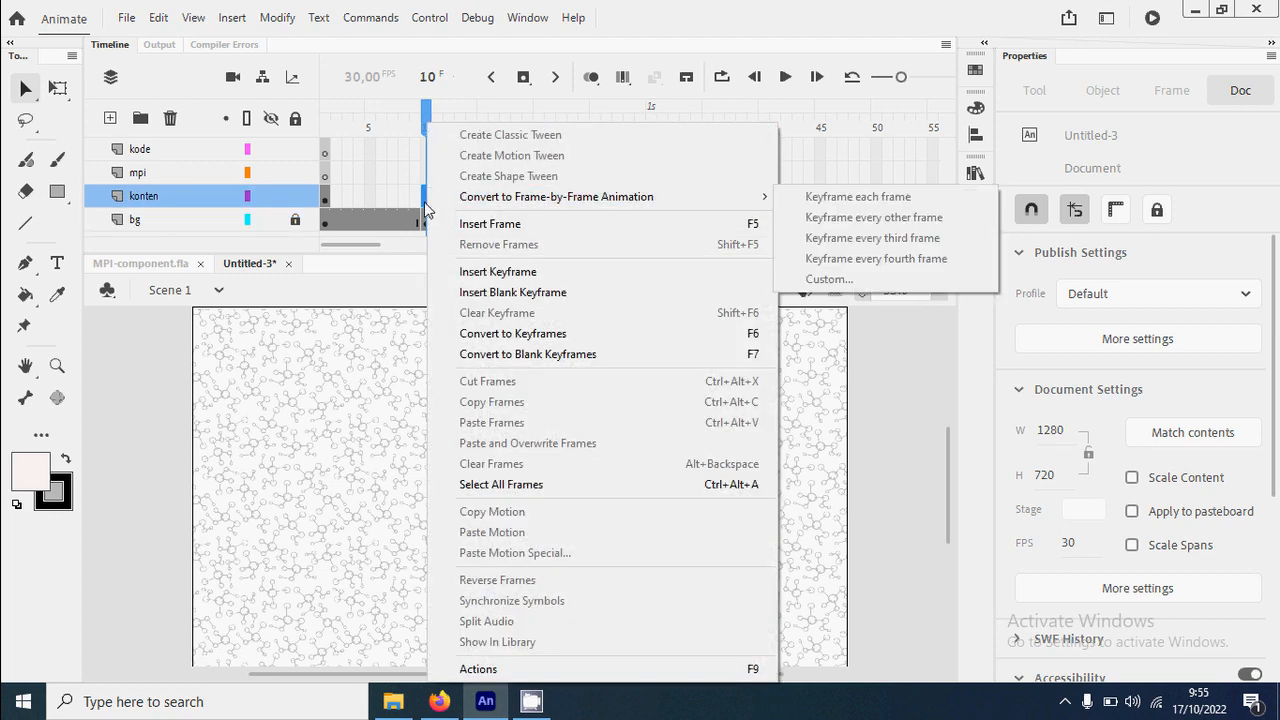
{"action": "left_click", "coordinate": [425, 202]}
{"action": "right_click", "coordinate": [427, 203]}
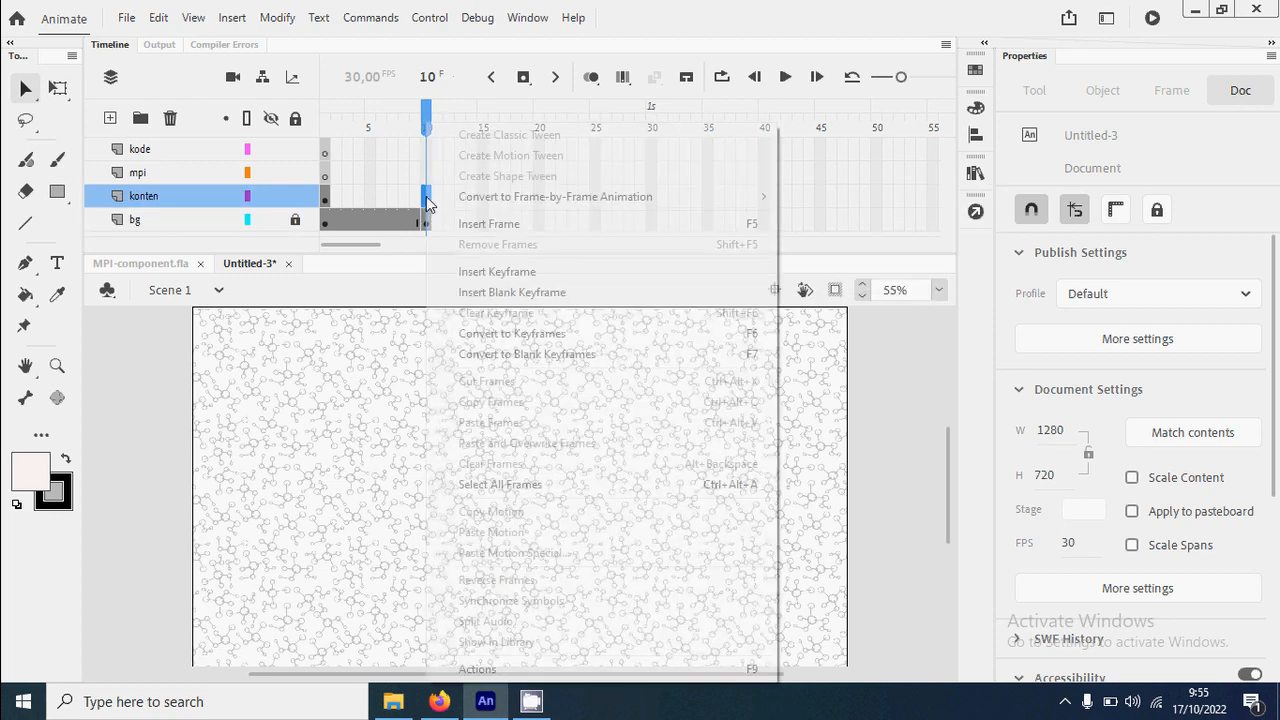
{"action": "left_click", "coordinate": [552, 294]}
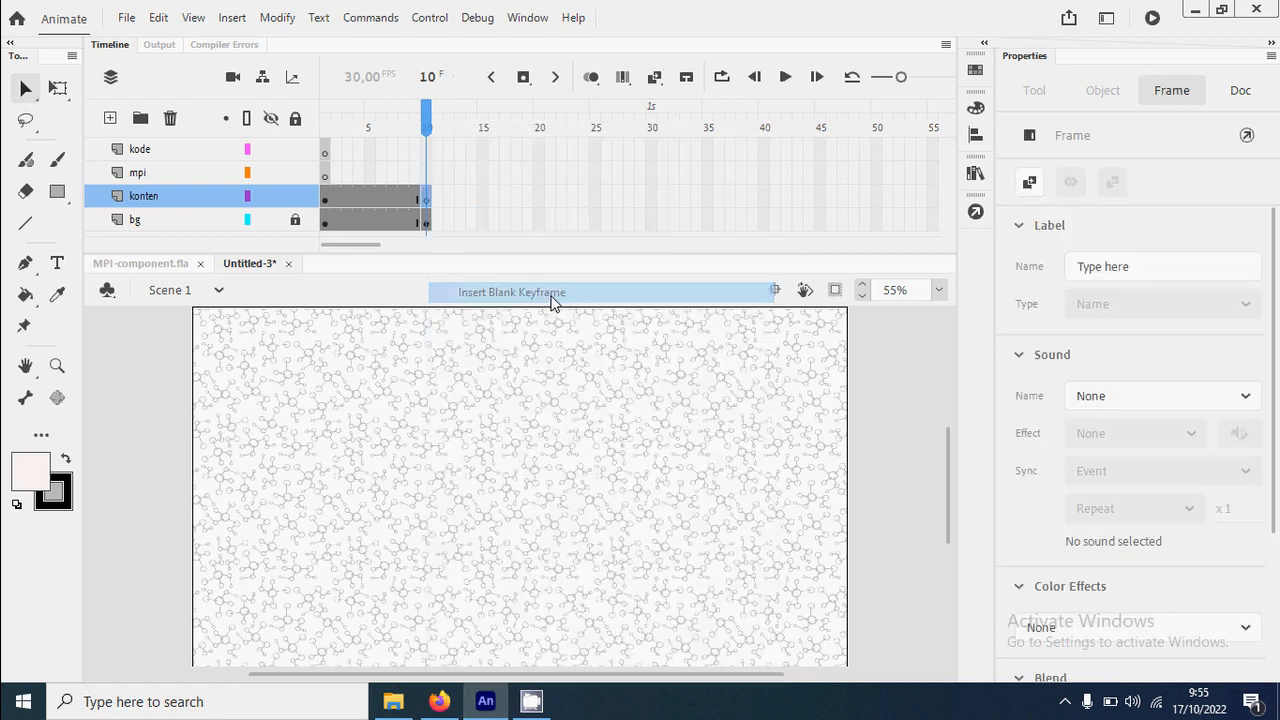
{"action": "left_click", "coordinate": [435, 484]}
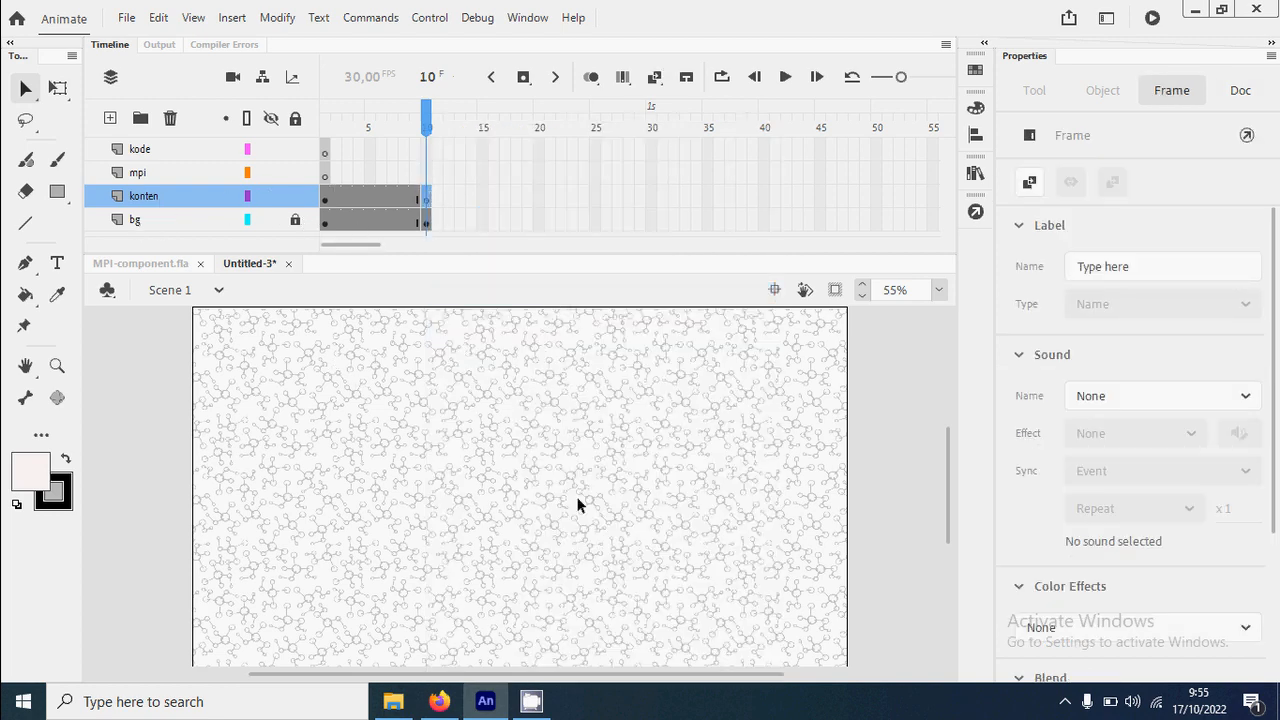
Import the "panel book" image from the gambar folder onto the stage in the konten layer's frame 10.
{"action": "left_click", "coordinate": [126, 18]}
{"action": "mouse_move", "coordinate": [305, 297]}
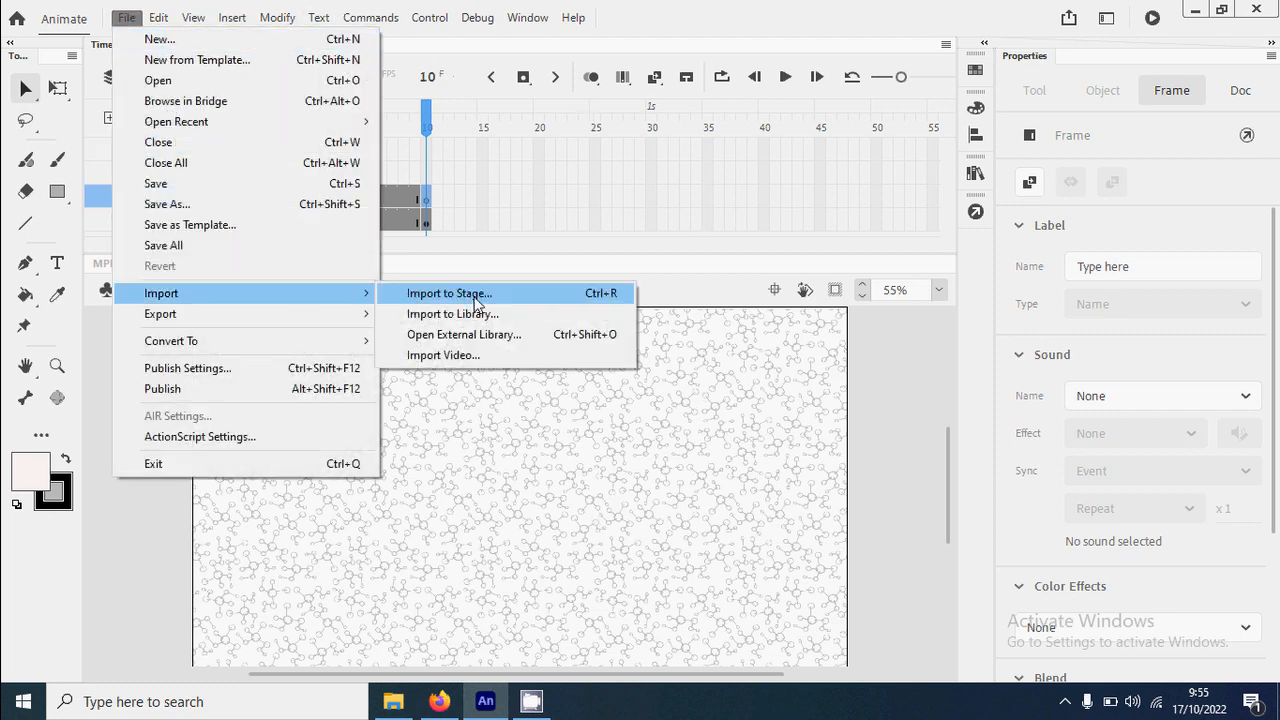
{"action": "left_click", "coordinate": [475, 298]}
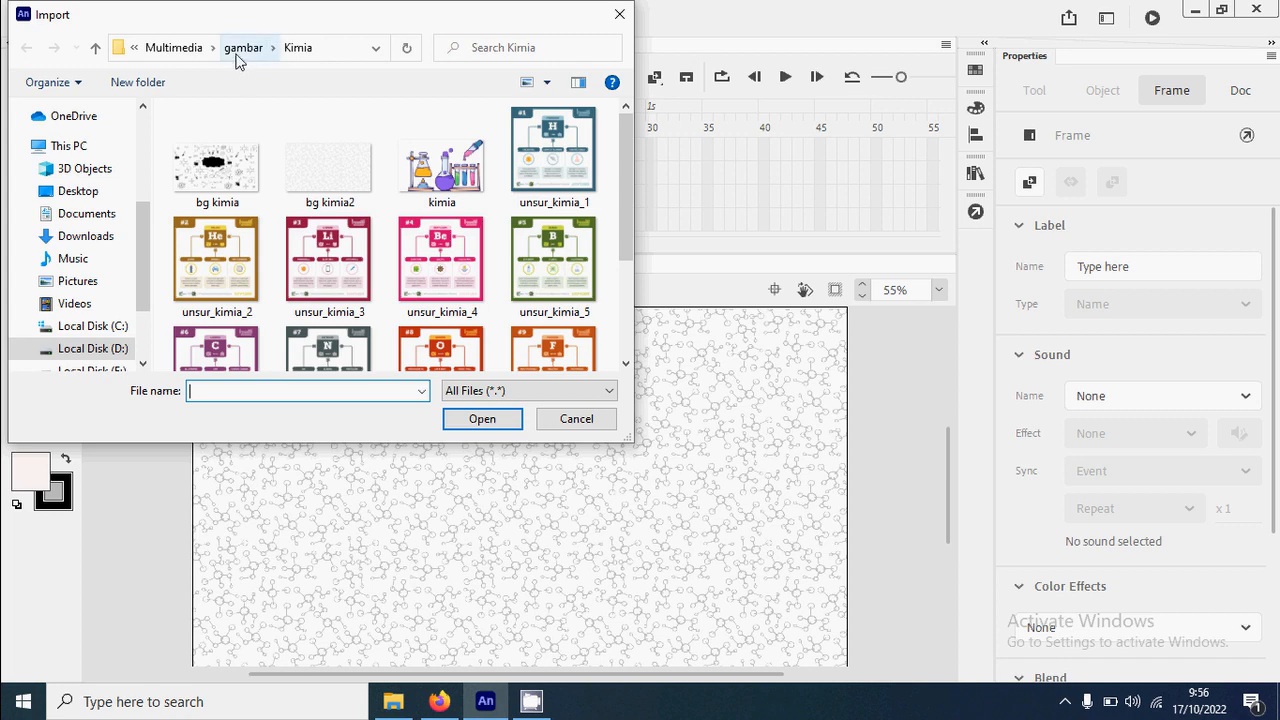
{"action": "left_click", "coordinate": [241, 47]}
{"action": "scroll", "coordinate": [563, 318], "scroll_direction": "down", "scroll_amount": 5}
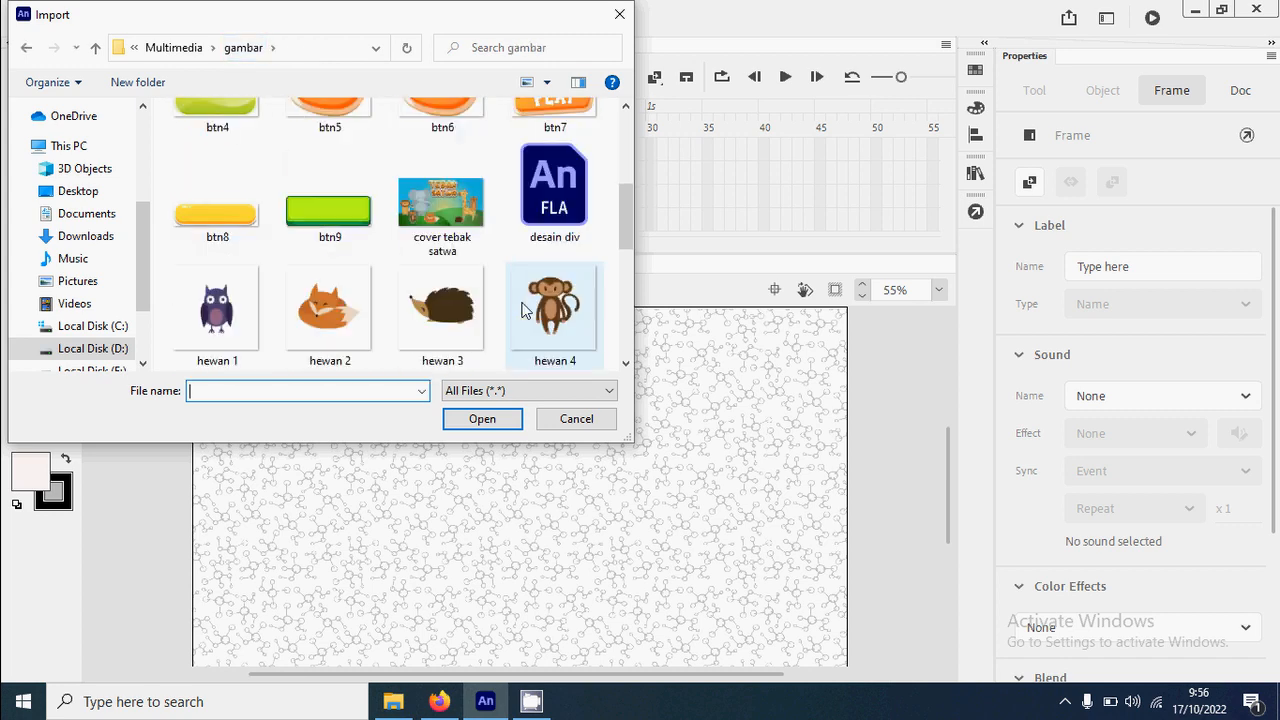
{"action": "scroll", "coordinate": [540, 305], "scroll_direction": "up", "scroll_amount": 5}
{"action": "scroll", "coordinate": [543, 266], "scroll_direction": "down", "scroll_amount": 10}
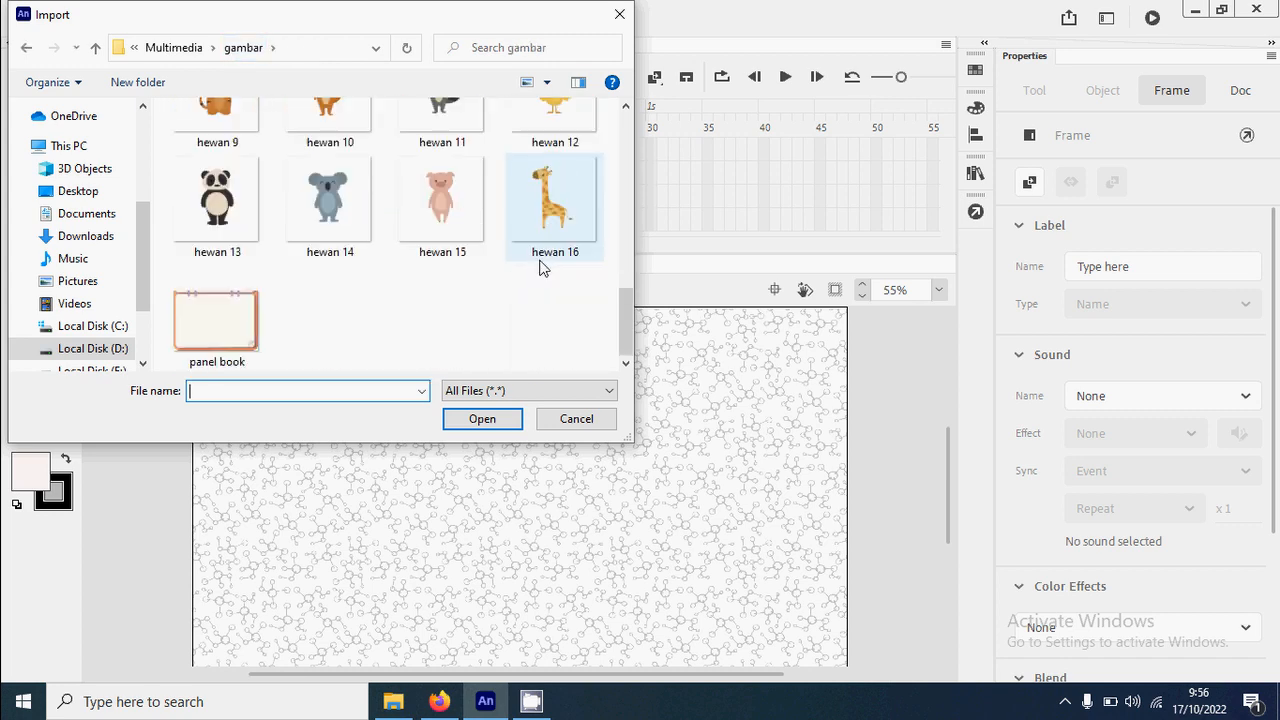
{"action": "left_click", "coordinate": [180, 345]}
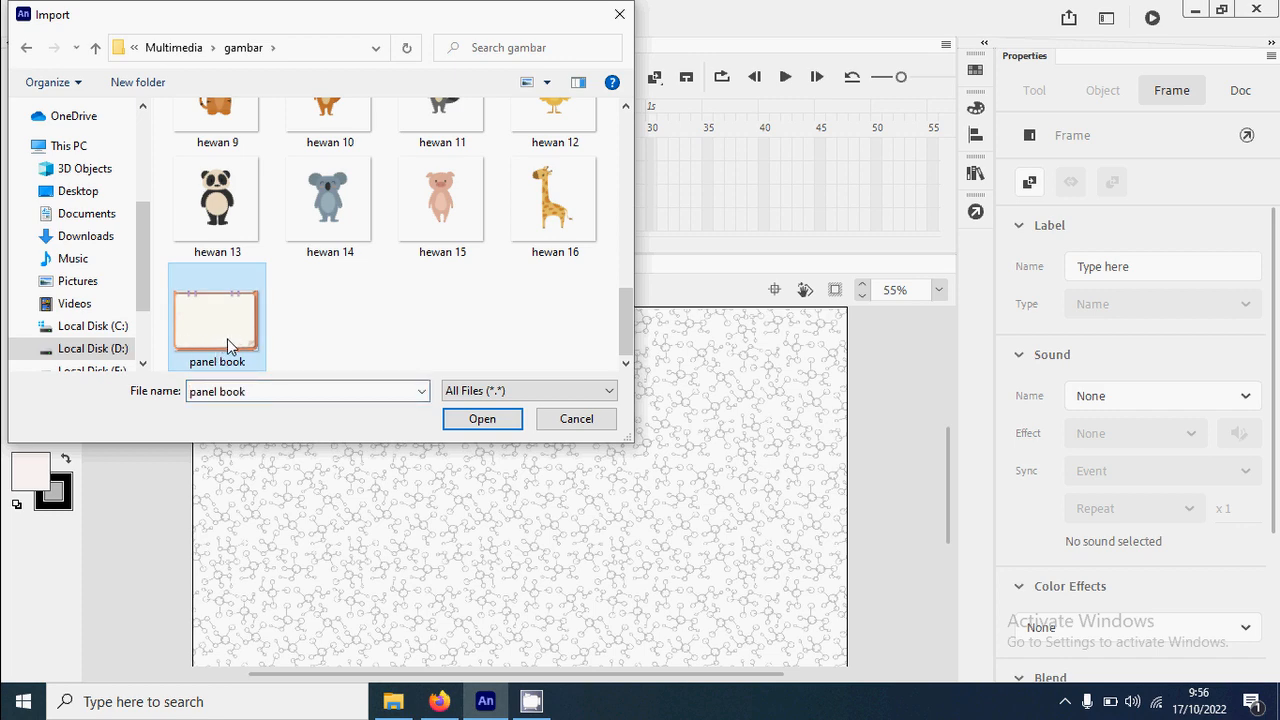
{"action": "left_click", "coordinate": [462, 422]}
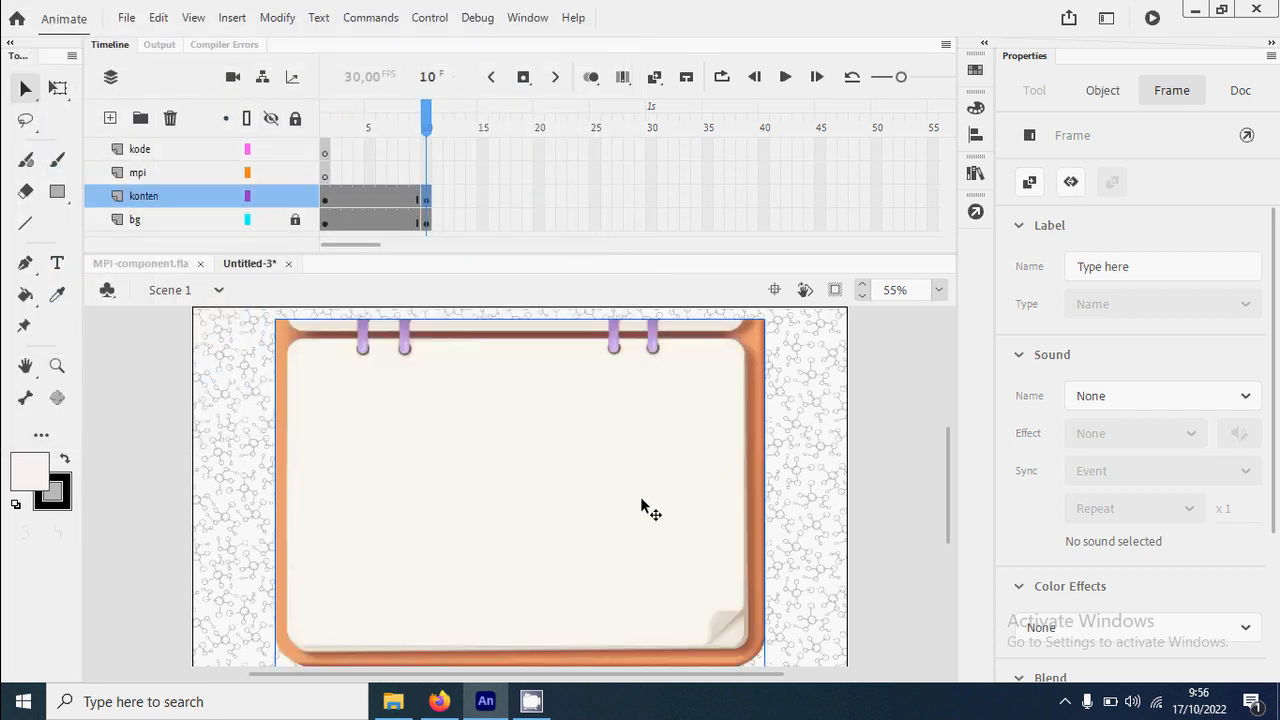
Move the panel book image on the stage to about X 199, Y 0.
{"action": "left_click_drag", "start_coordinate": [661, 512], "coordinate": [660, 504]}
{"action": "left_click", "coordinate": [876, 555]}
{"action": "scroll", "coordinate": [875, 557], "scroll_direction": "down", "scroll_amount": 3}
{"action": "scroll", "coordinate": [874, 558], "scroll_direction": "up", "scroll_amount": 3}
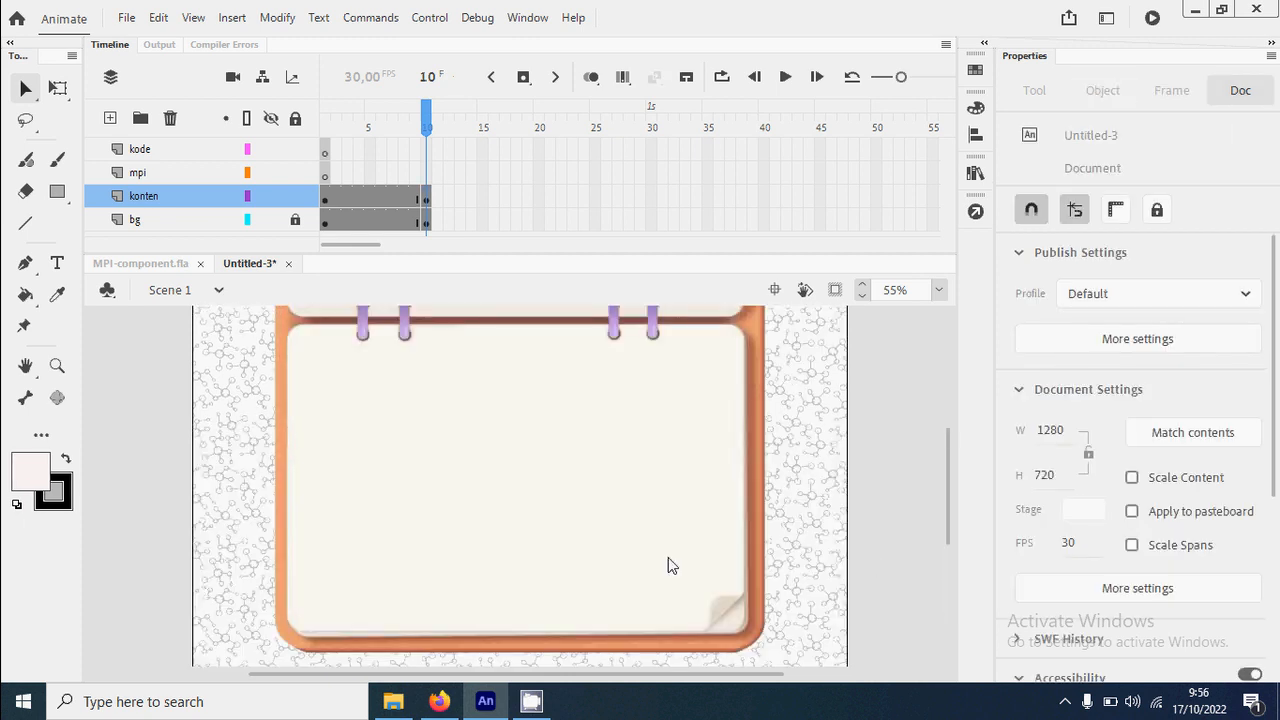
{"action": "left_click_drag", "start_coordinate": [571, 491], "coordinate": [596, 491]}
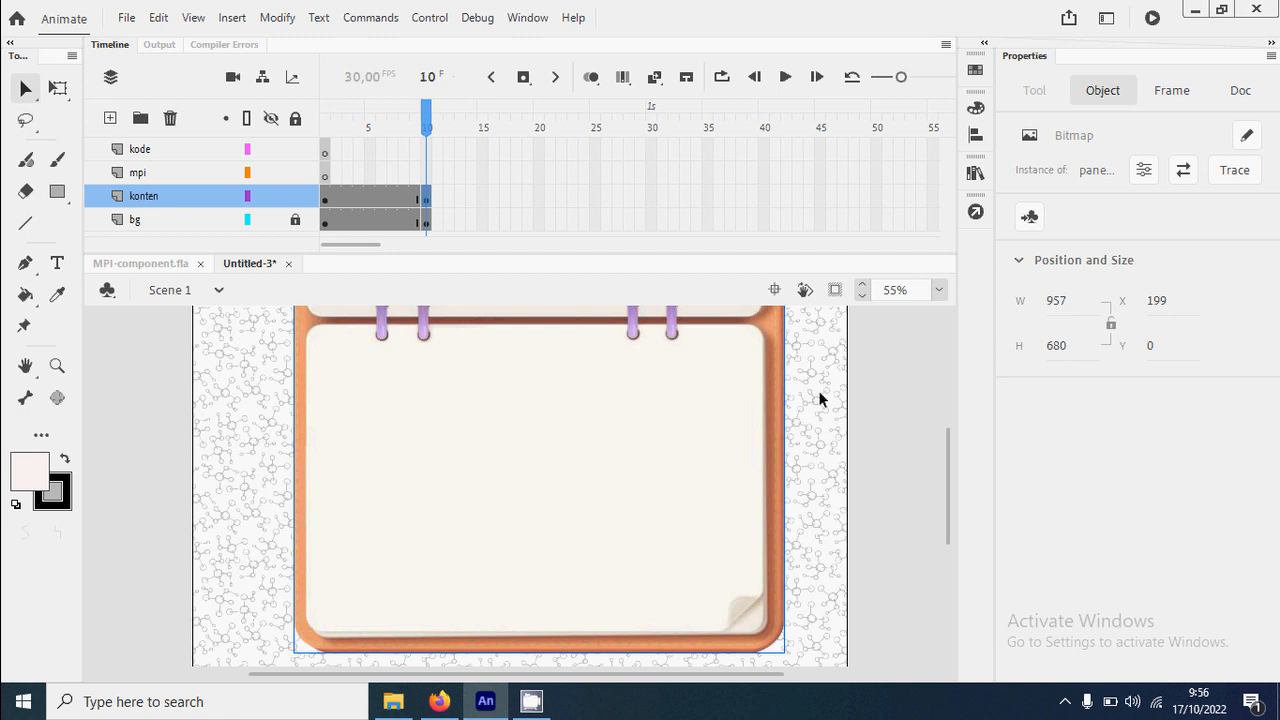
Pick #3366FF as the fill colour, add the static text "Materi Unsur kimia" and place it near the panel's upper edge at about X 489, Y 76.
{"action": "left_click", "coordinate": [64, 268]}
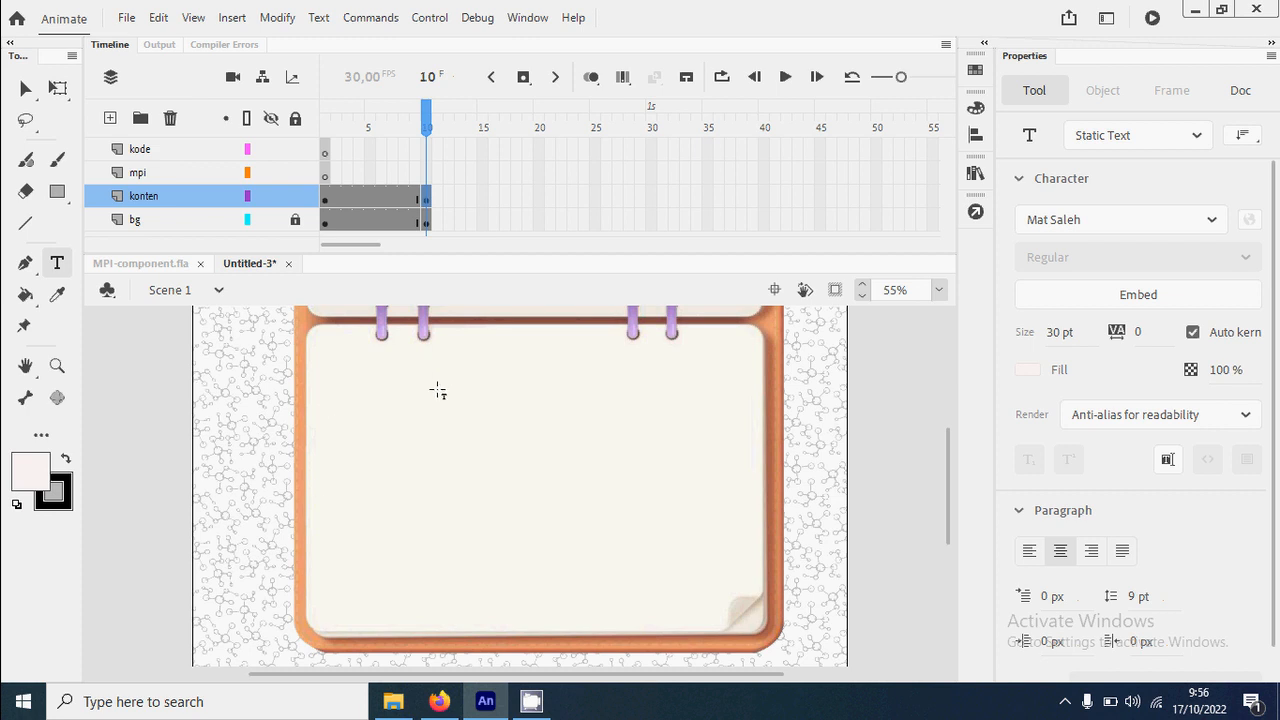
{"action": "left_click", "coordinate": [35, 478]}
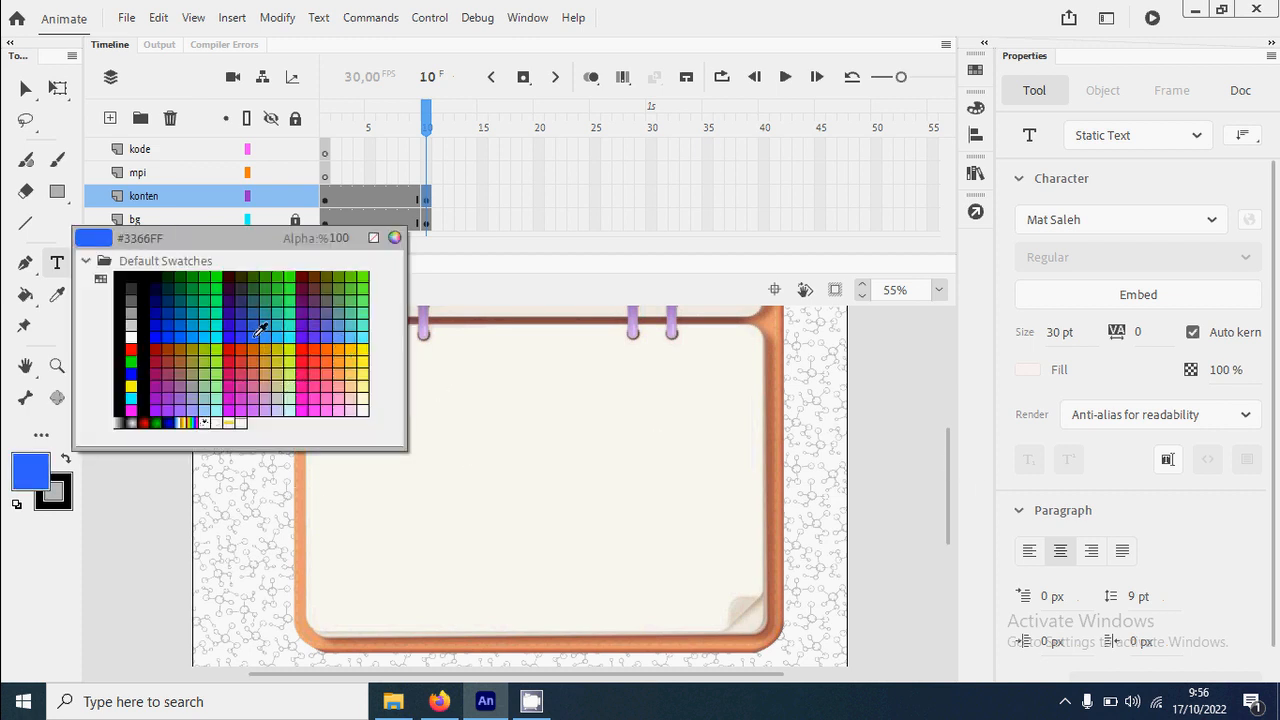
{"action": "left_click", "coordinate": [257, 329]}
{"action": "left_click", "coordinate": [479, 368]}
{"action": "type", "text": "Materi Unsur kimia"}
{"action": "left_click", "coordinate": [26, 89]}
{"action": "left_click_drag", "start_coordinate": [533, 376], "coordinate": [566, 357]}
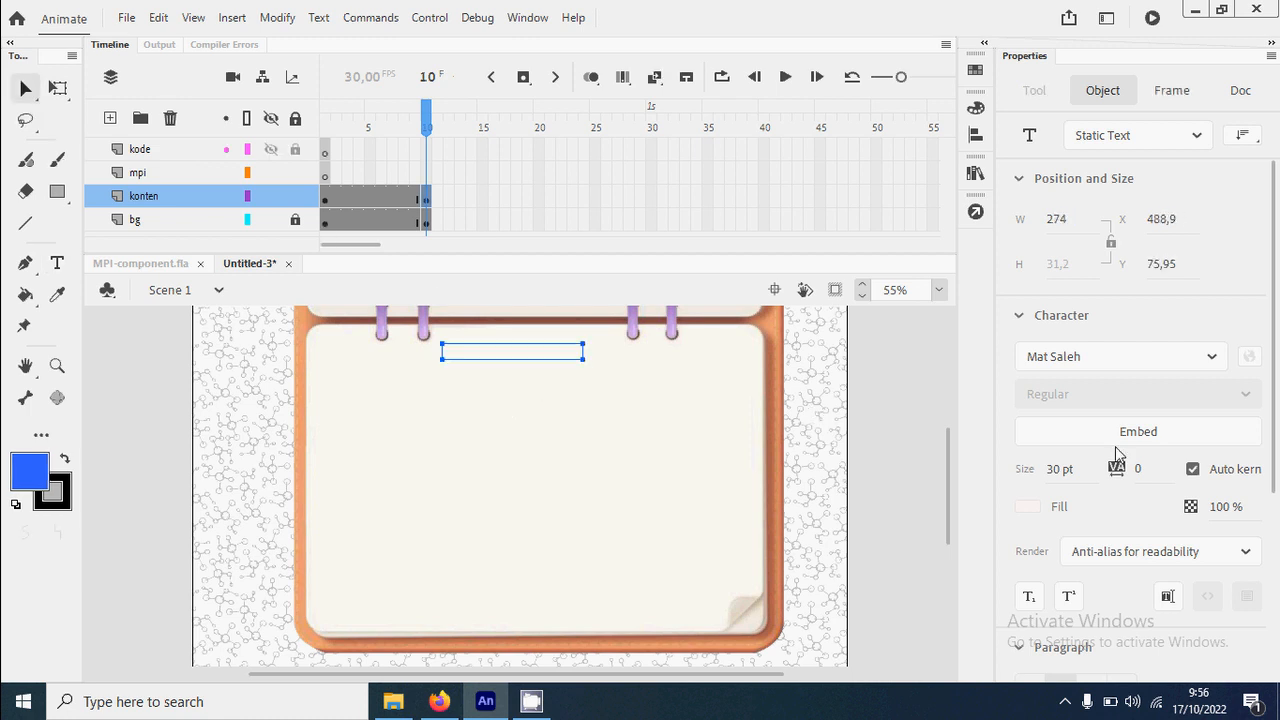
Recolour the "Materi Unsur kimia" title text to a bright blue fill and set its size to 40 pt.
{"action": "left_click", "coordinate": [1028, 507]}
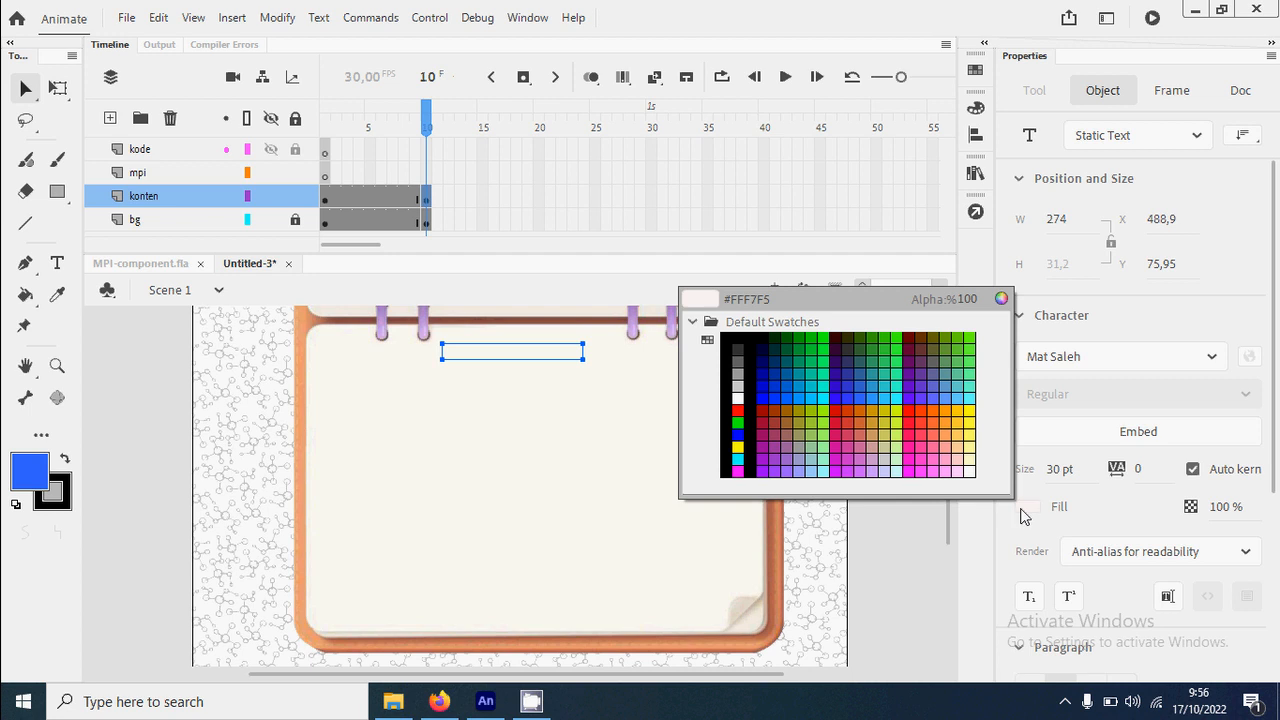
{"action": "left_click", "coordinate": [813, 383]}
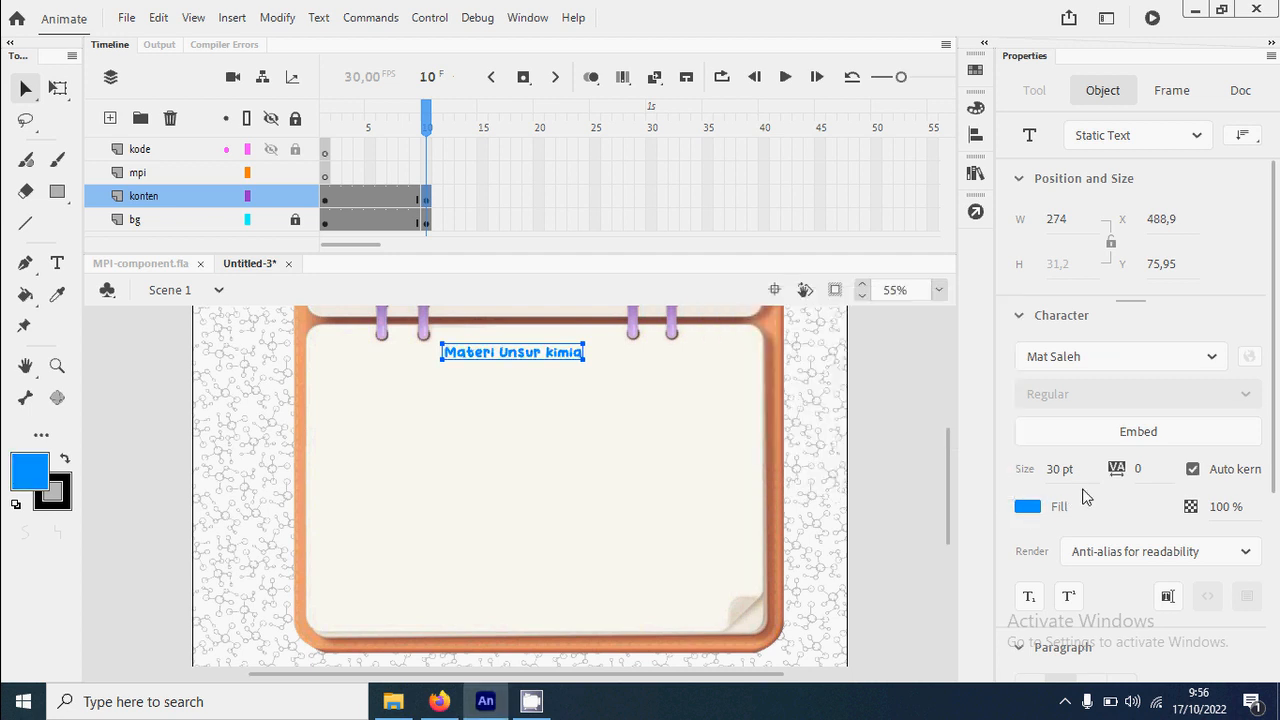
{"action": "left_click_drag", "start_coordinate": [1057, 477], "coordinate": [1063, 474]}
{"action": "left_click", "coordinate": [900, 436]}
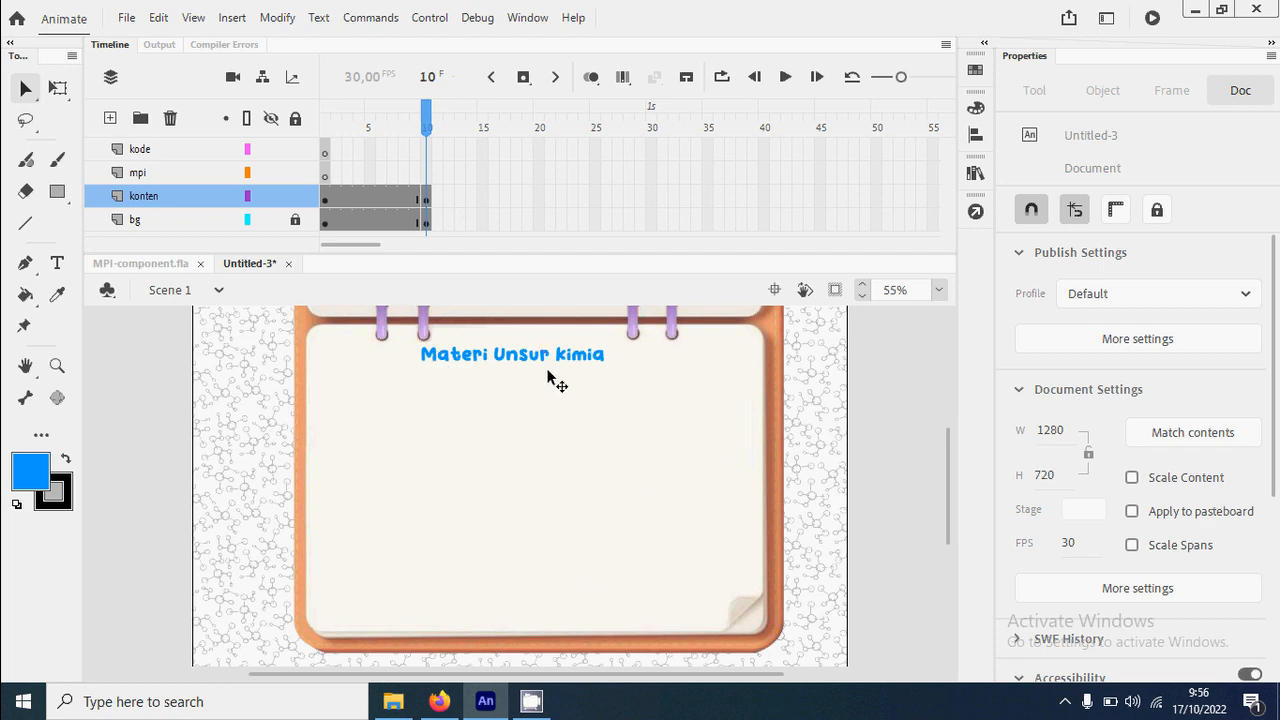
{"action": "left_click", "coordinate": [324, 140]}
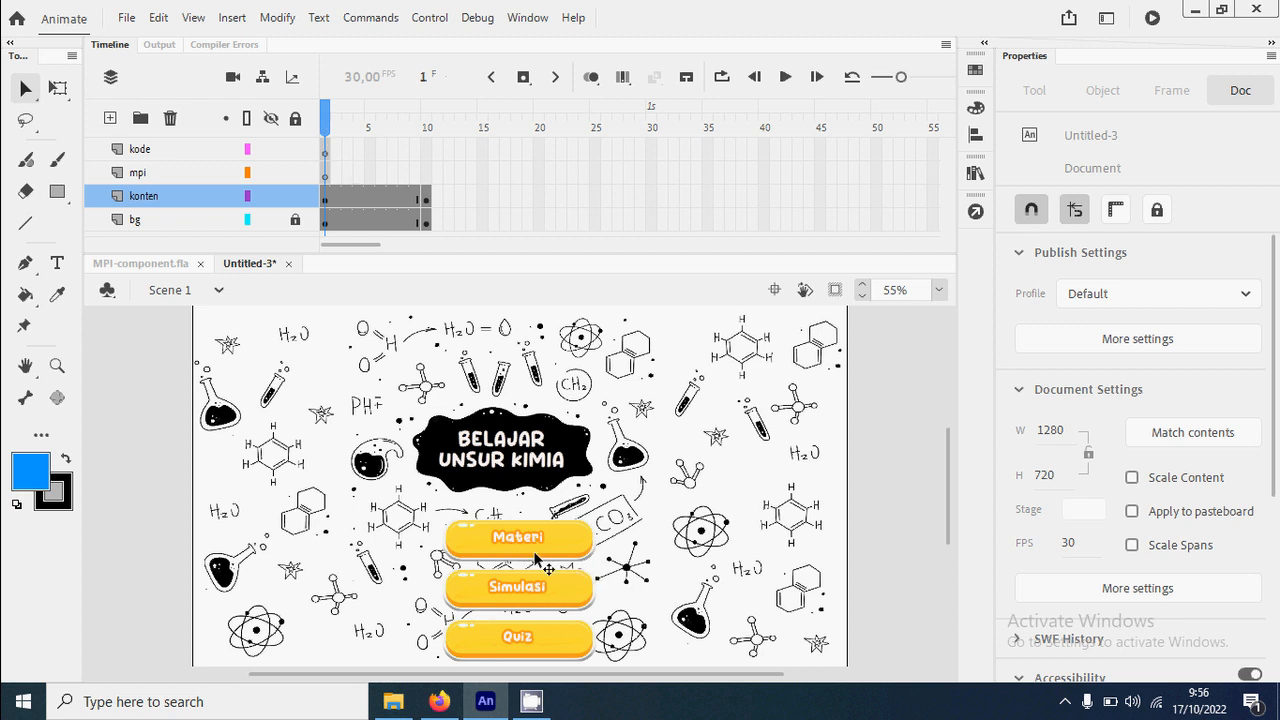
{"action": "left_click", "coordinate": [427, 138]}
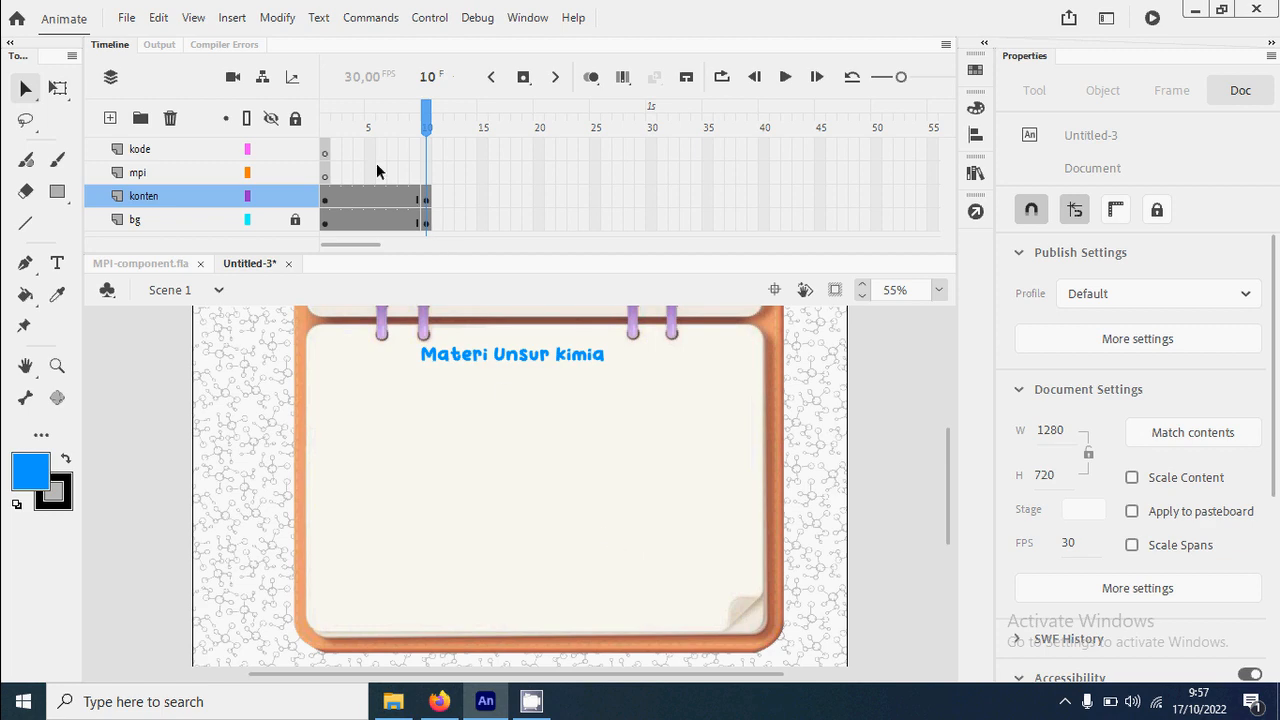
{"action": "left_click", "coordinate": [331, 134]}
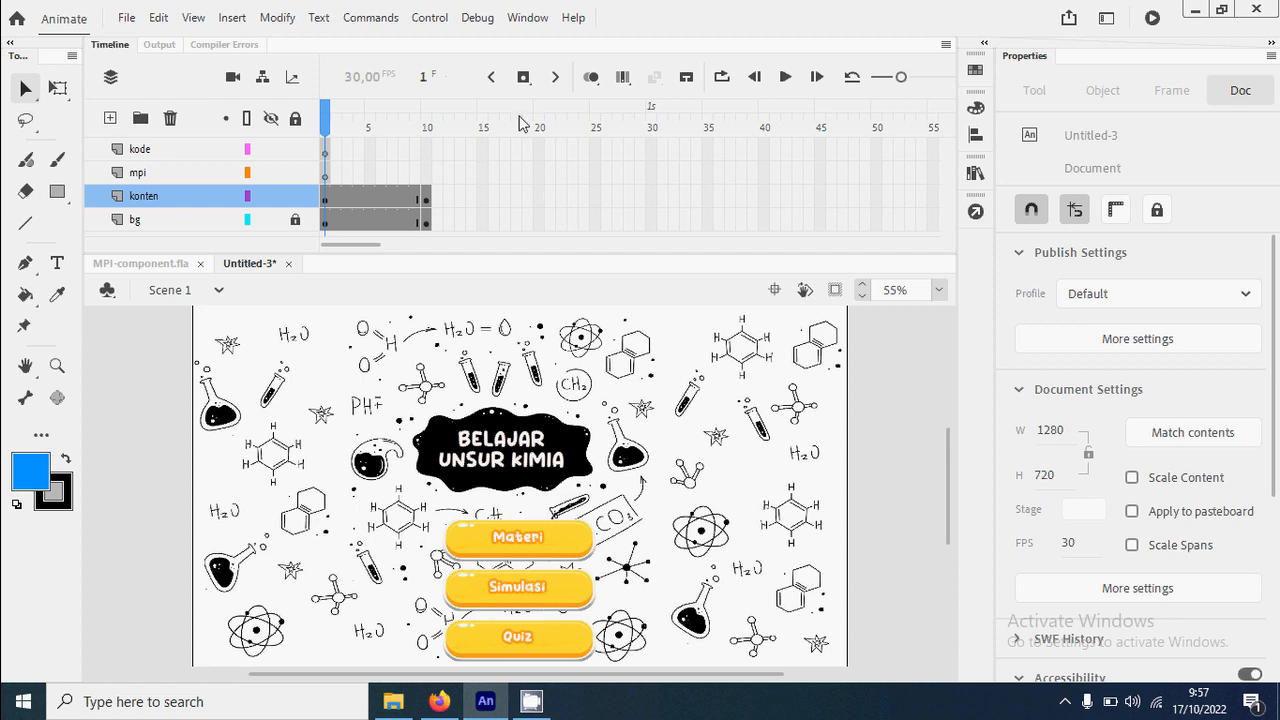
{"action": "key", "text": "Return"}
Extend the bg layer to frame 20 and insert a blank keyframe at frame 20 of the konten layer.
{"action": "left_click", "coordinate": [538, 219]}
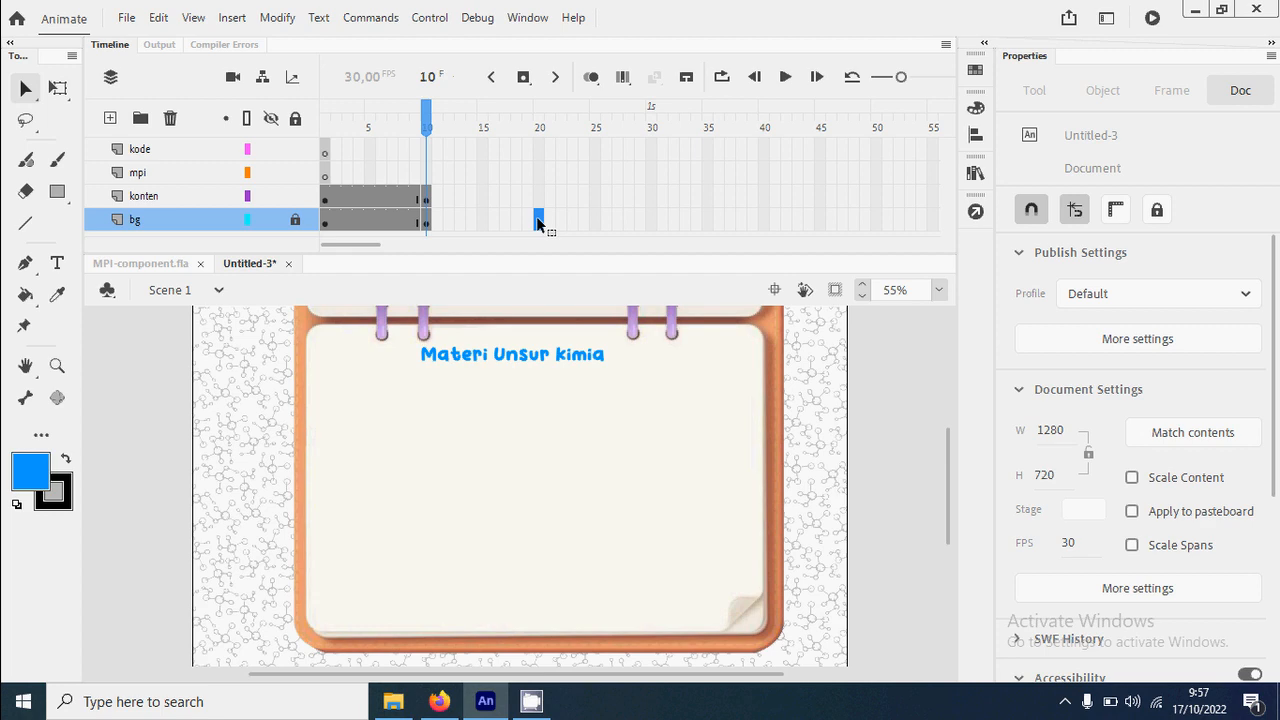
{"action": "right_click", "coordinate": [537, 222]}
{"action": "left_click", "coordinate": [607, 223]}
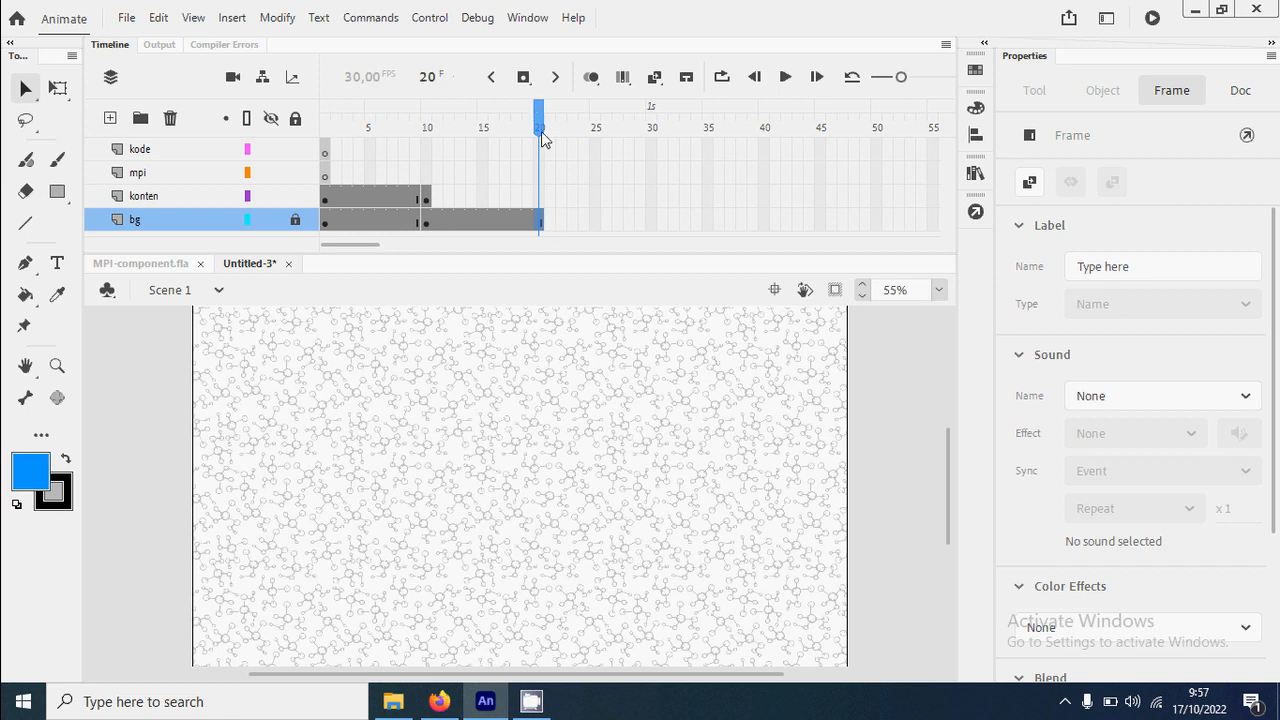
{"action": "left_click", "coordinate": [537, 194]}
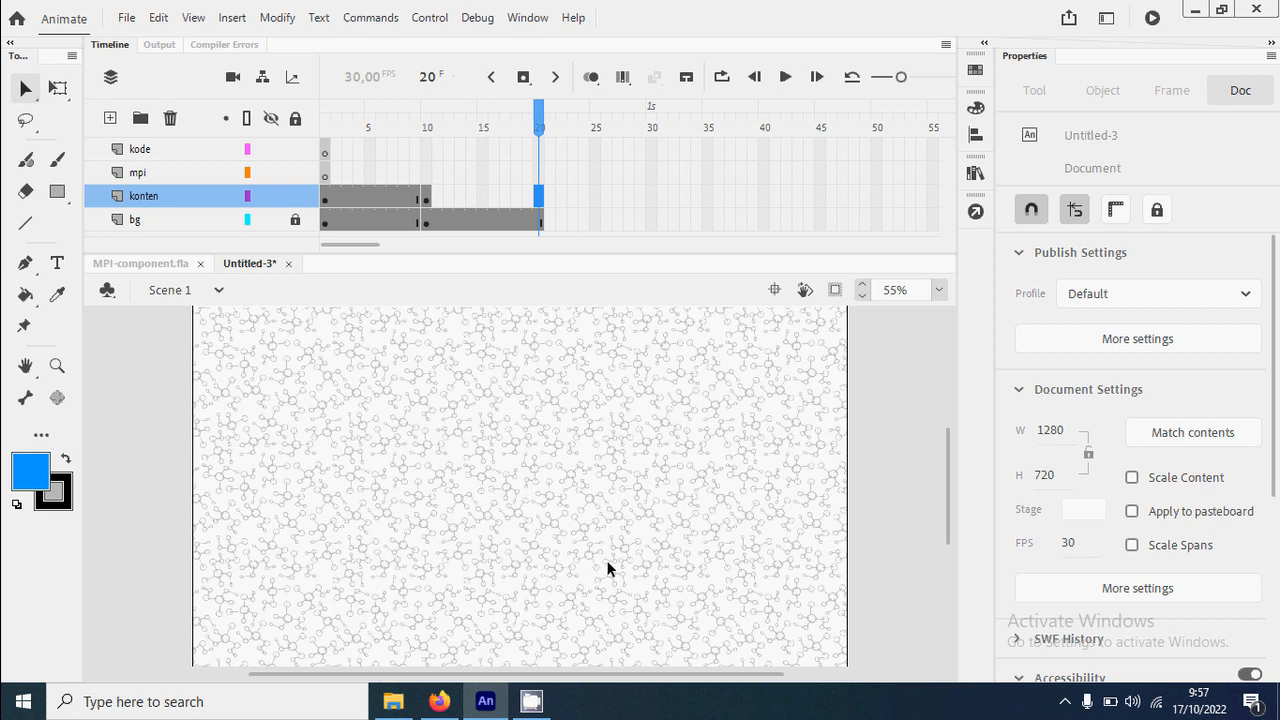
{"action": "right_click", "coordinate": [535, 203]}
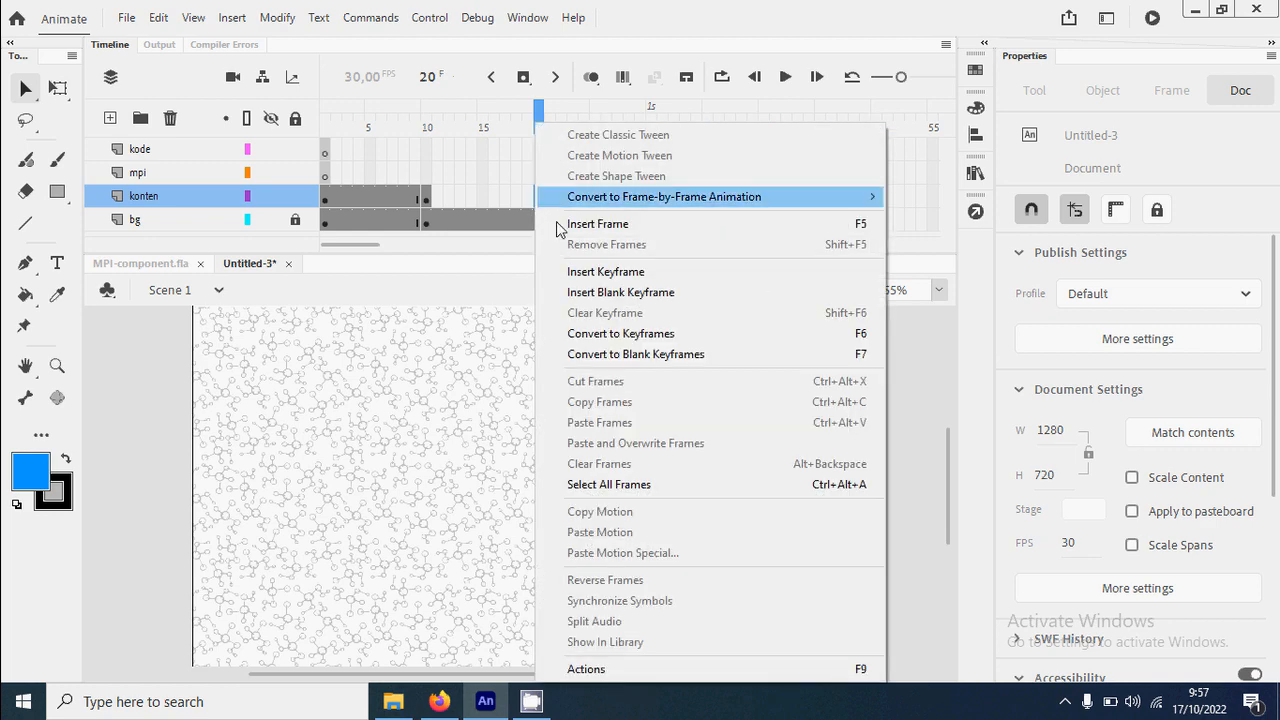
{"action": "left_click", "coordinate": [650, 294]}
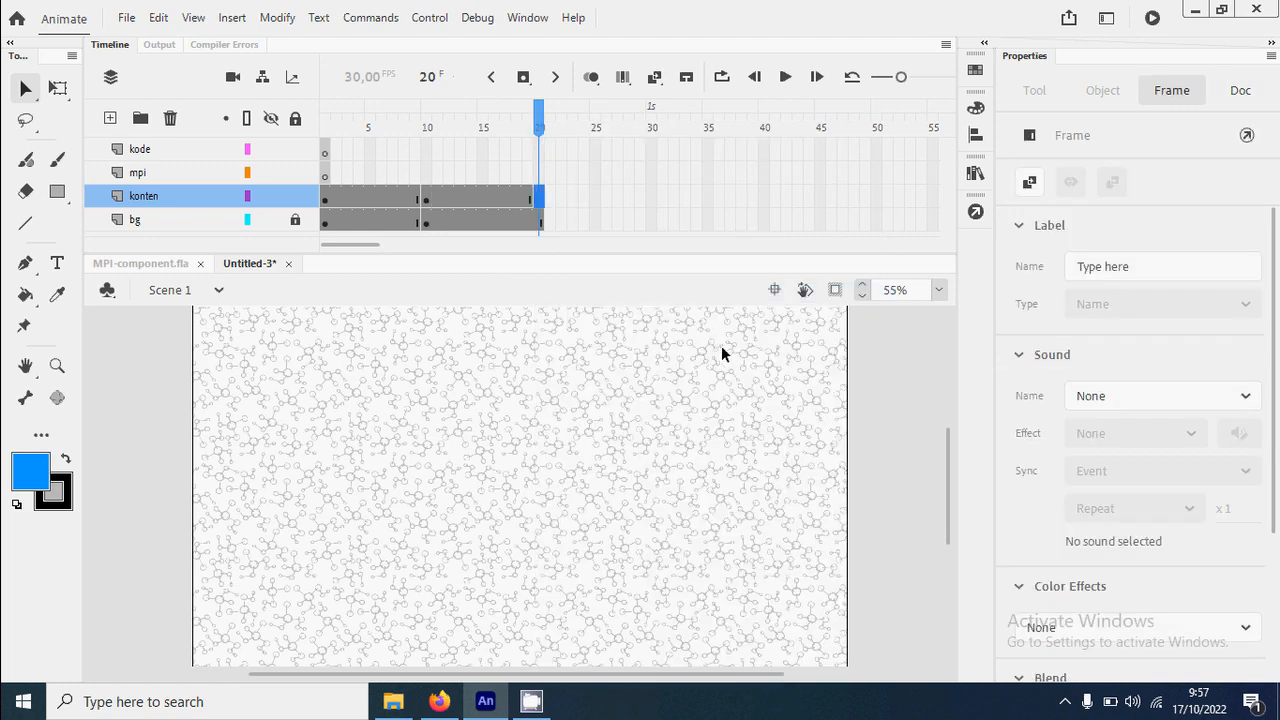
Add the static text "Simulasi" at frame 20 and place it near the stage's upper edge at about X 554, Y 26.
{"action": "left_click", "coordinate": [57, 263]}
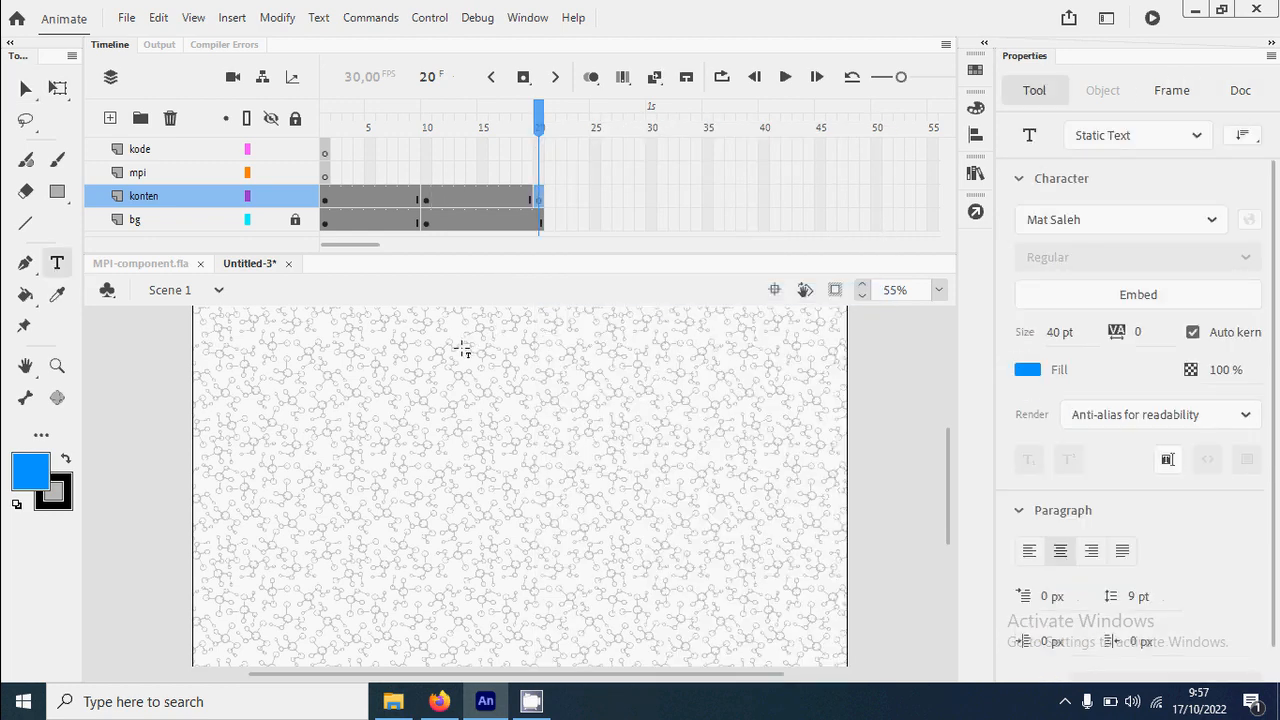
{"action": "left_click", "coordinate": [461, 343]}
{"action": "type", "text": "Simulasi"}
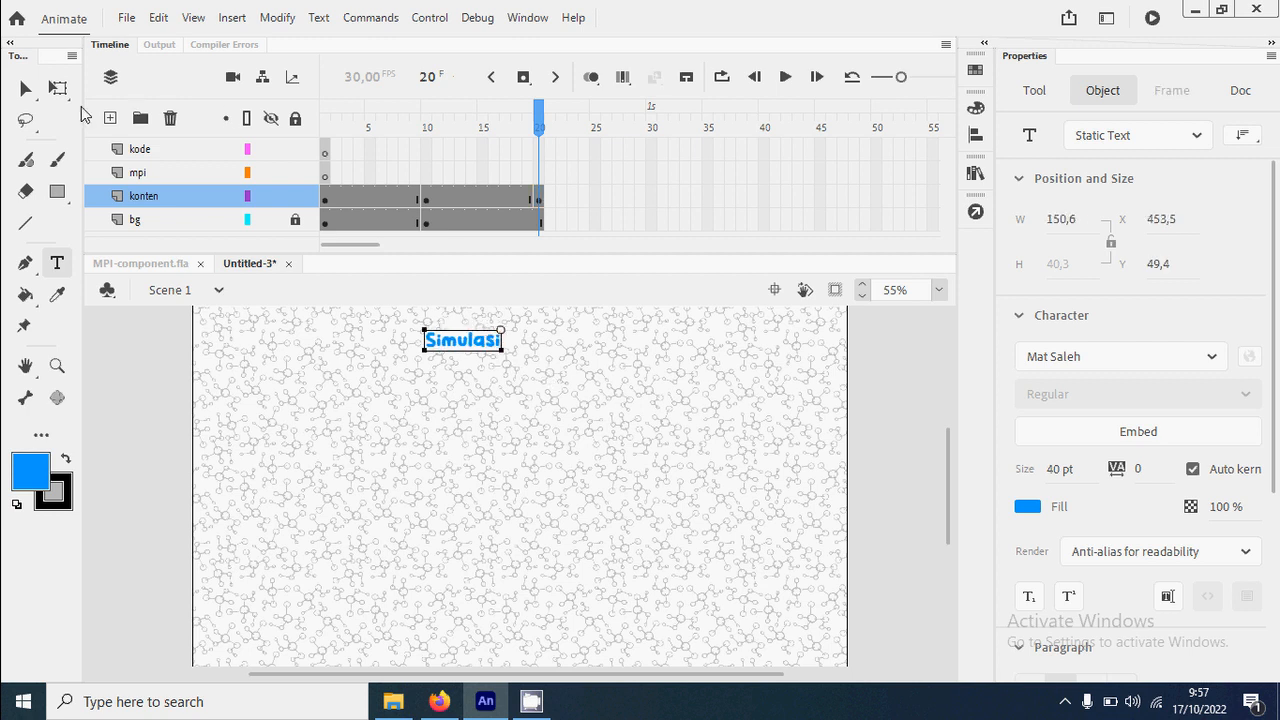
{"action": "left_click", "coordinate": [26, 89]}
{"action": "left_click_drag", "start_coordinate": [477, 357], "coordinate": [522, 345]}
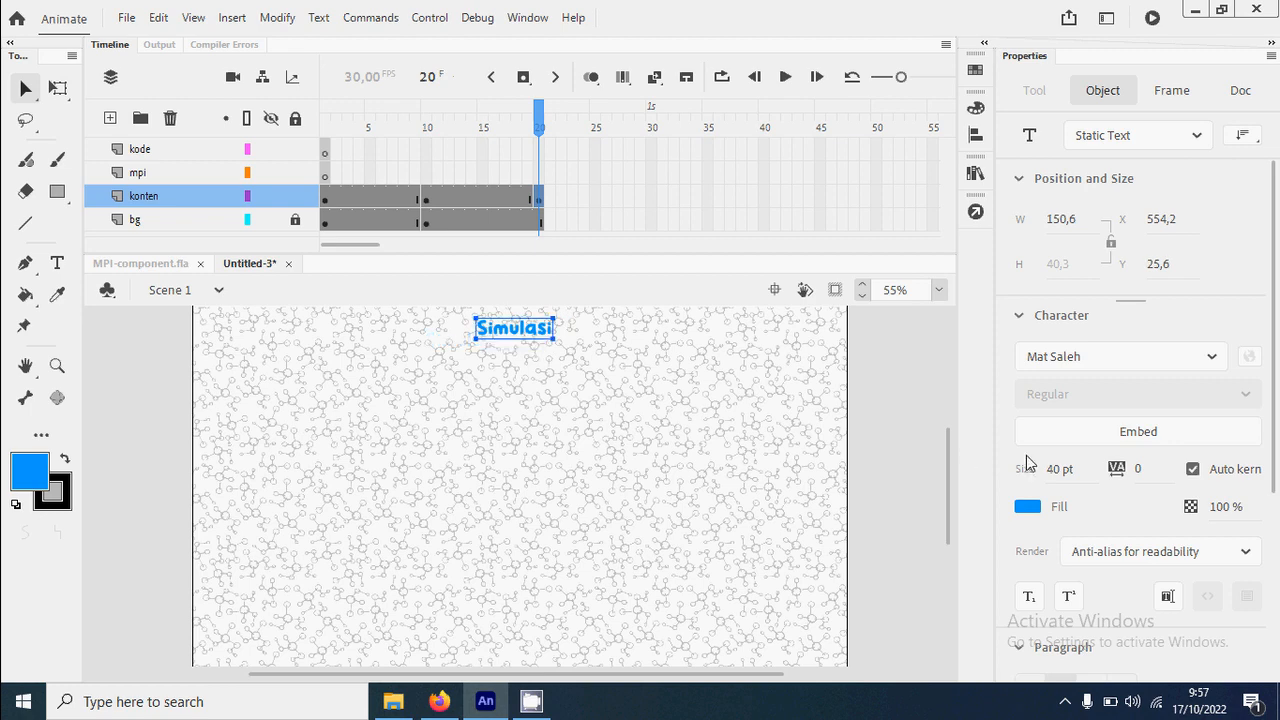
Enlarge the "Simulasi" title to 70 pt and reposition it at about X 479, Y 26.
{"action": "left_click_drag", "start_coordinate": [1057, 469], "coordinate": [1089, 470]}
{"action": "left_click_drag", "start_coordinate": [546, 341], "coordinate": [536, 340]}
{"action": "scroll", "coordinate": [590, 378], "scroll_direction": "up", "scroll_amount": 1}
{"action": "scroll", "coordinate": [590, 378], "scroll_direction": "down", "scroll_amount": 1}
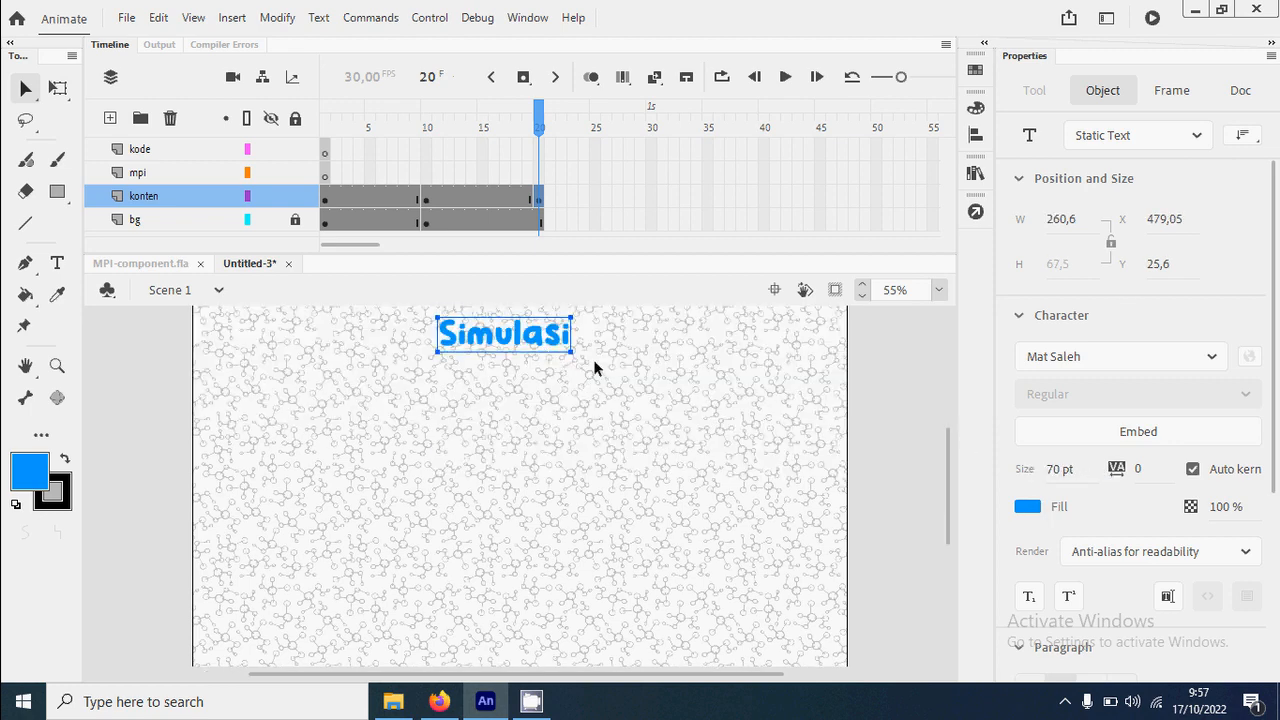
{"action": "left_click", "coordinate": [931, 453]}
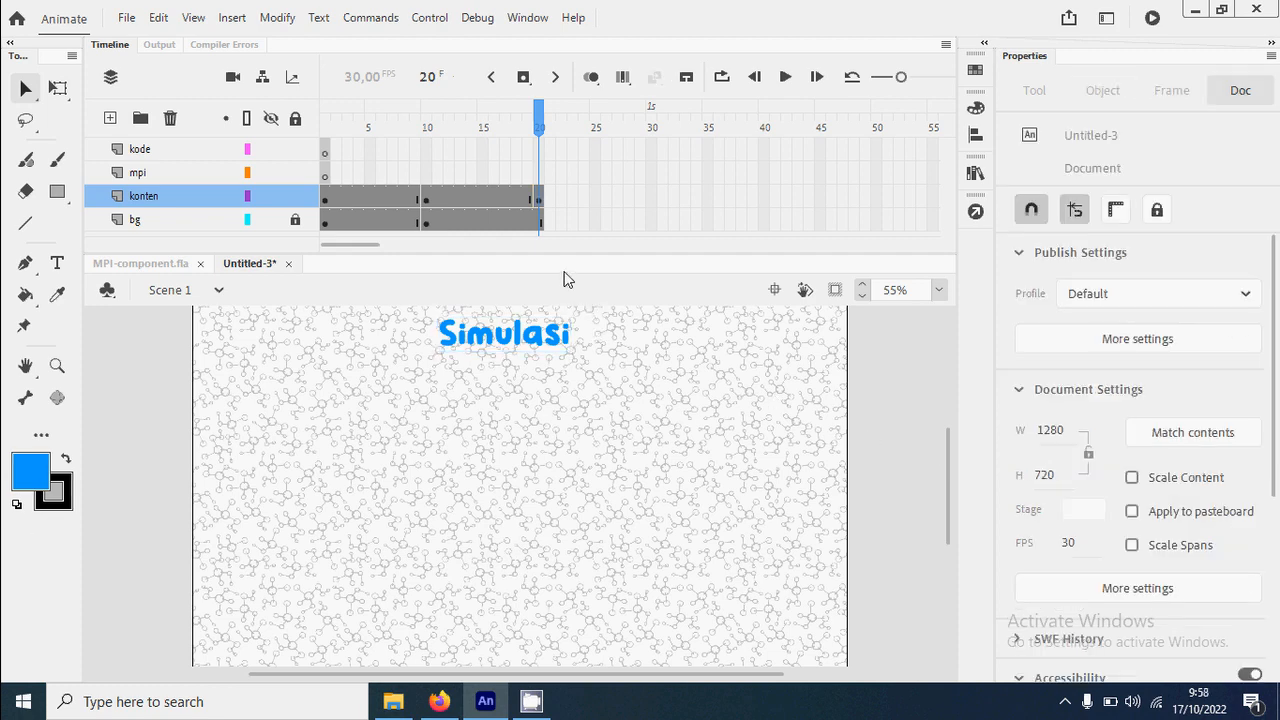
Extend the bg layer to frame 30 and insert a blank keyframe at frame 30 of the konten layer.
{"action": "left_click", "coordinate": [651, 222]}
{"action": "right_click", "coordinate": [650, 223]}
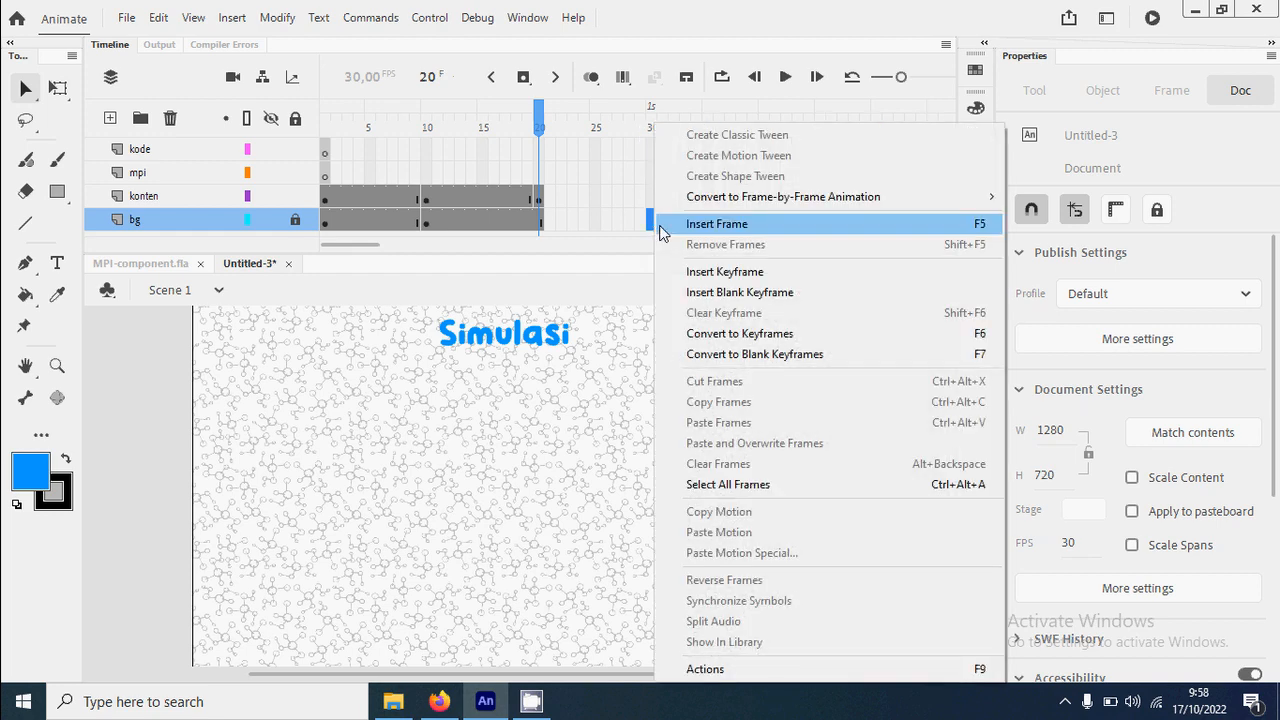
{"action": "left_click", "coordinate": [743, 221]}
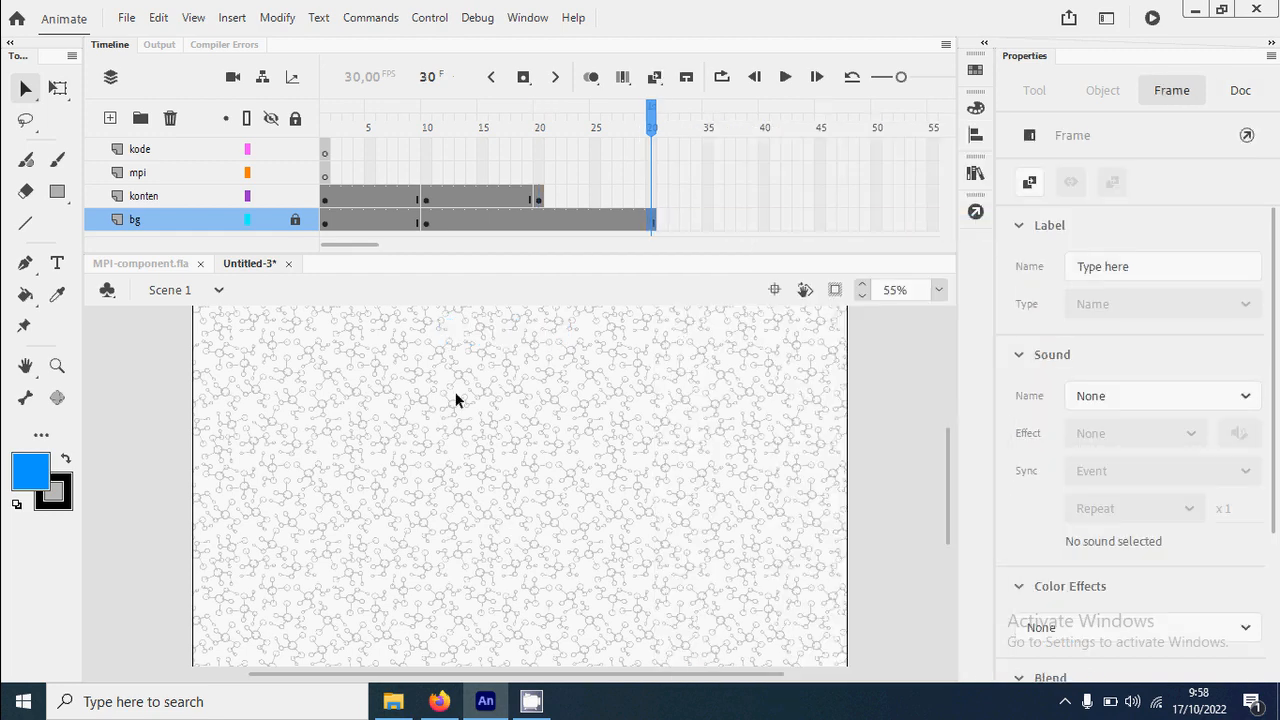
{"action": "left_click", "coordinate": [651, 197]}
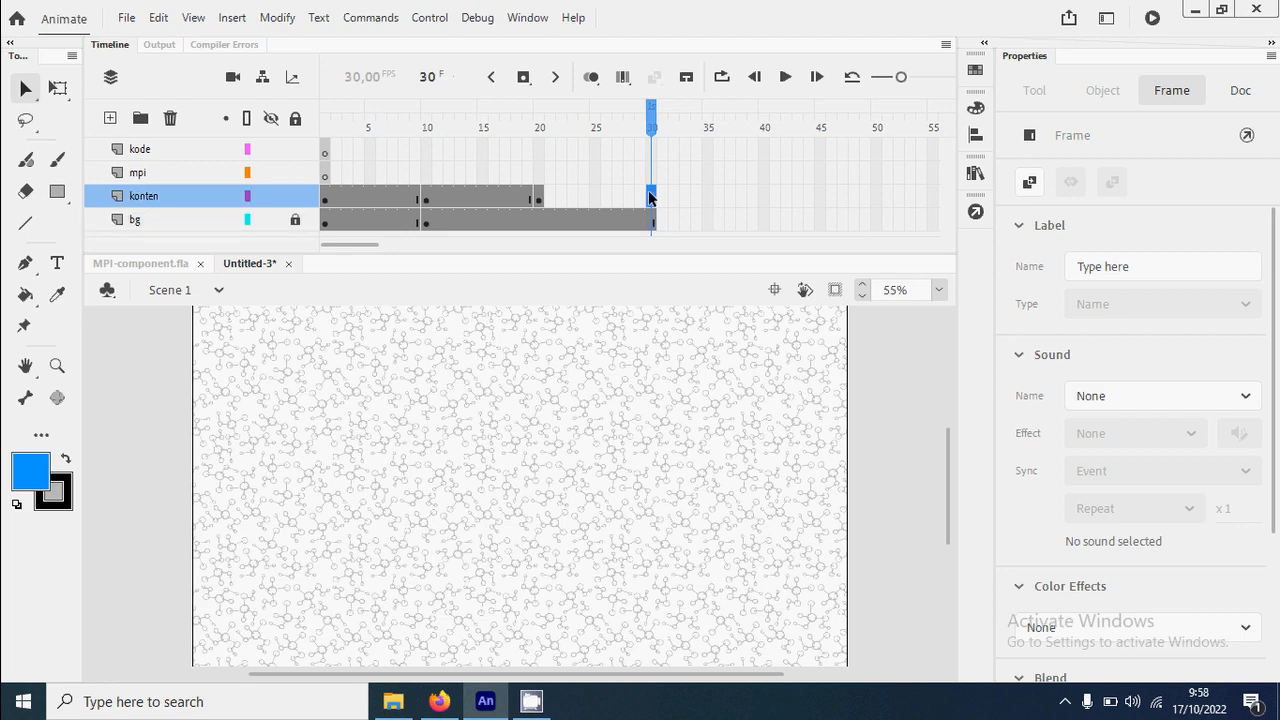
{"action": "right_click", "coordinate": [651, 200]}
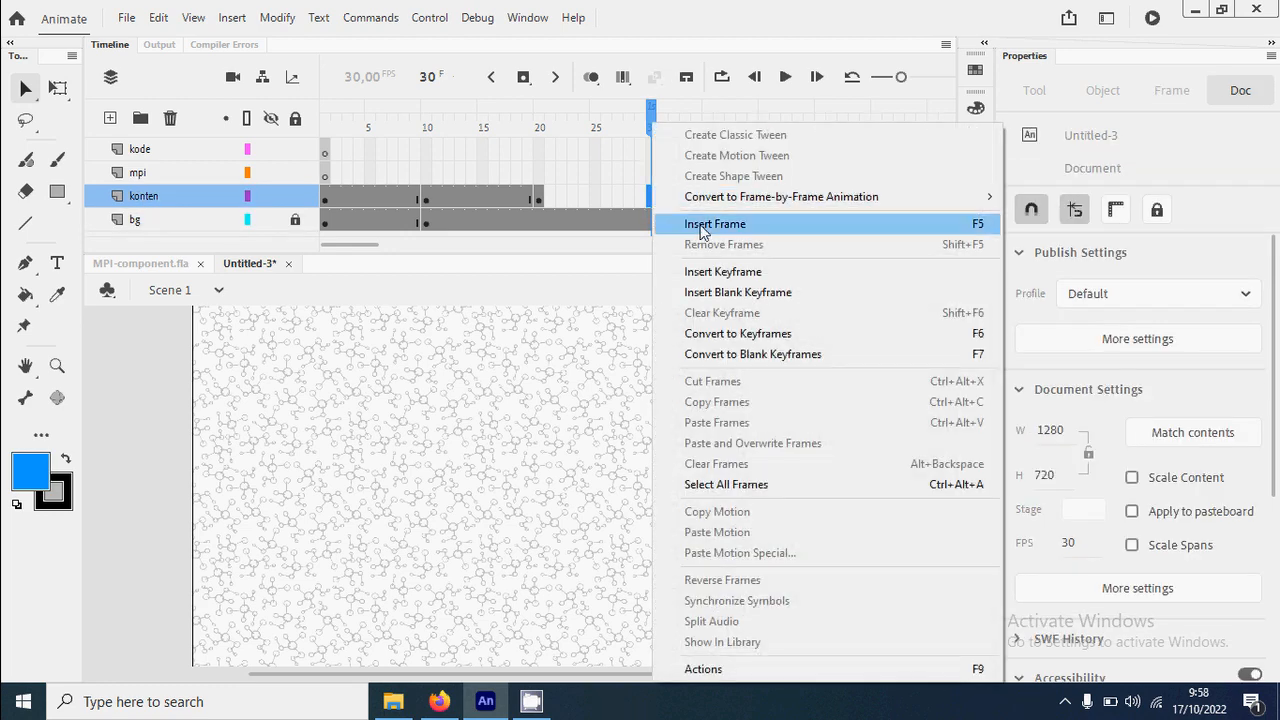
{"action": "left_click", "coordinate": [768, 296]}
{"action": "left_click", "coordinate": [556, 340]}
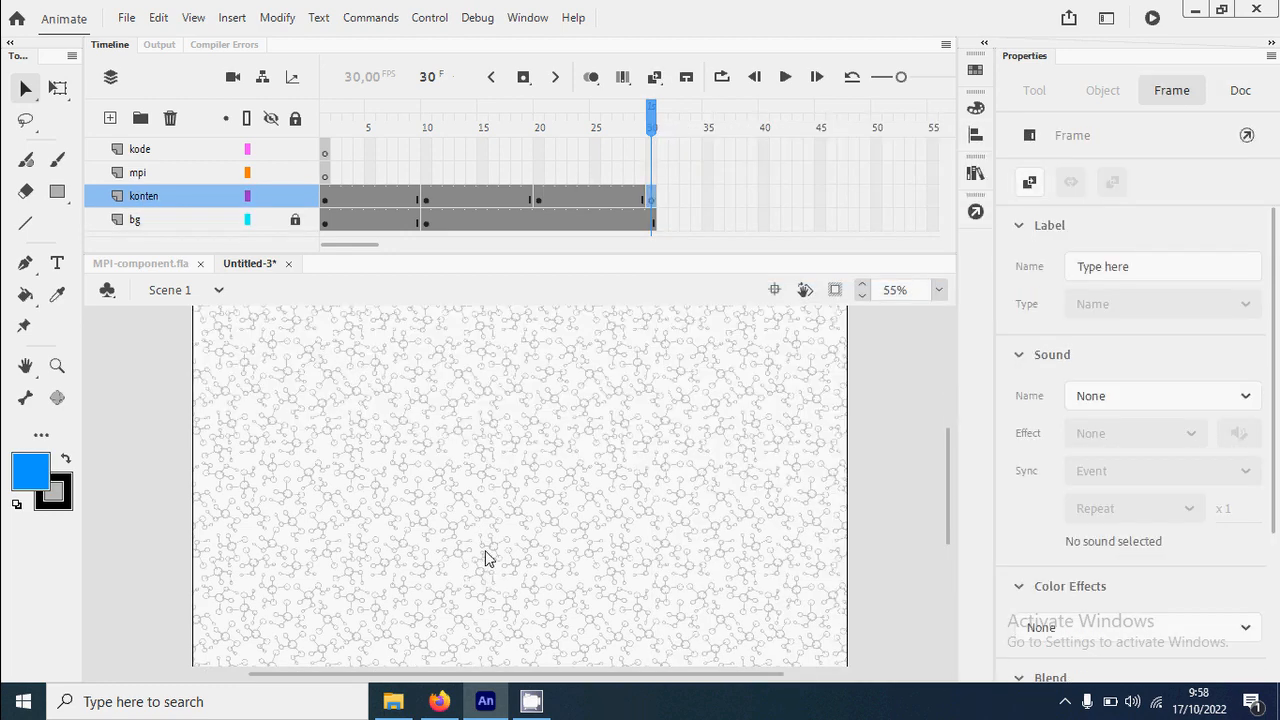
Add the static text "Quiz" in 70 pt at frame 30 and move it to the middle near the stage's upper edge.
{"action": "scroll", "coordinate": [640, 397], "scroll_direction": "up", "scroll_amount": 3}
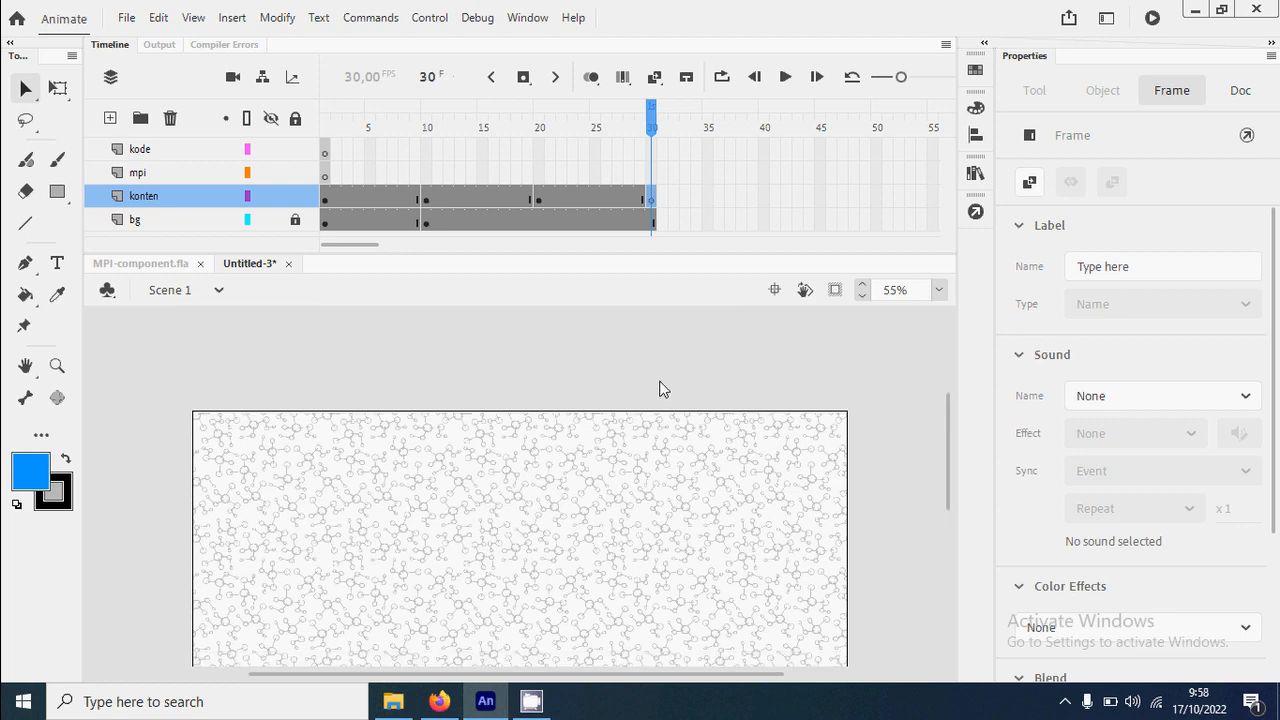
{"action": "left_click", "coordinate": [57, 264]}
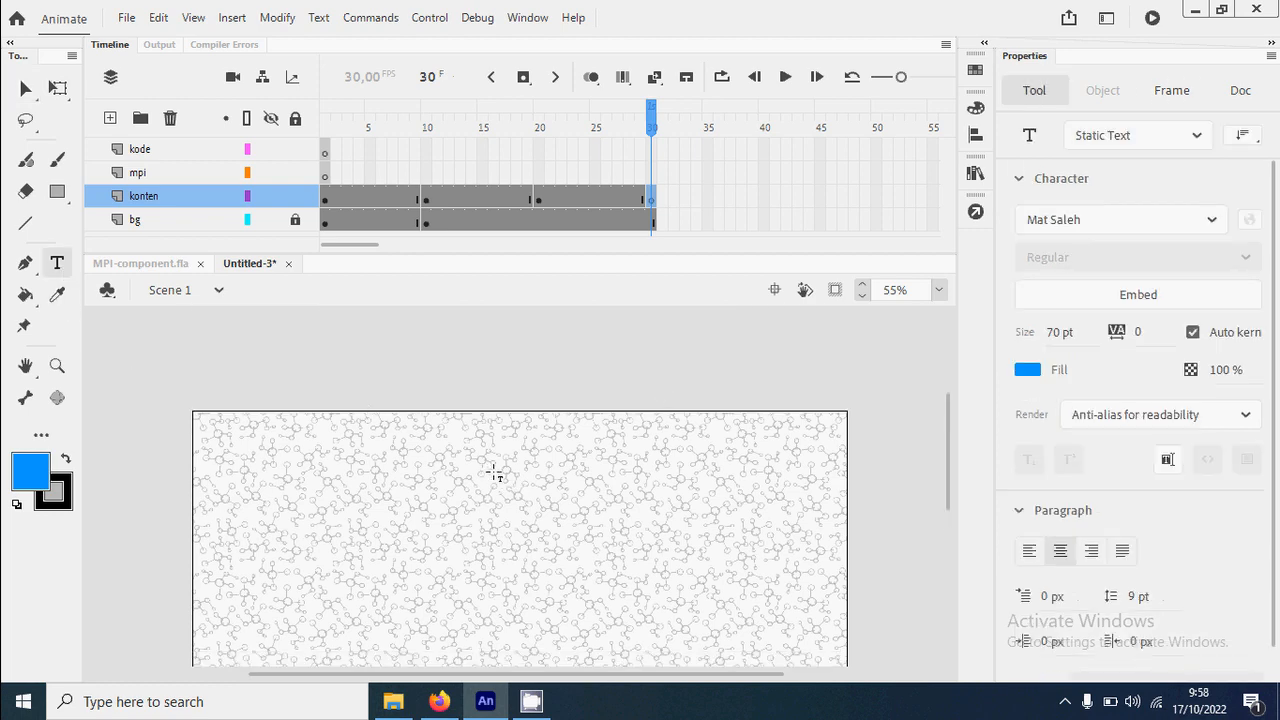
{"action": "left_click", "coordinate": [494, 455]}
{"action": "type", "text": "Quiz"}
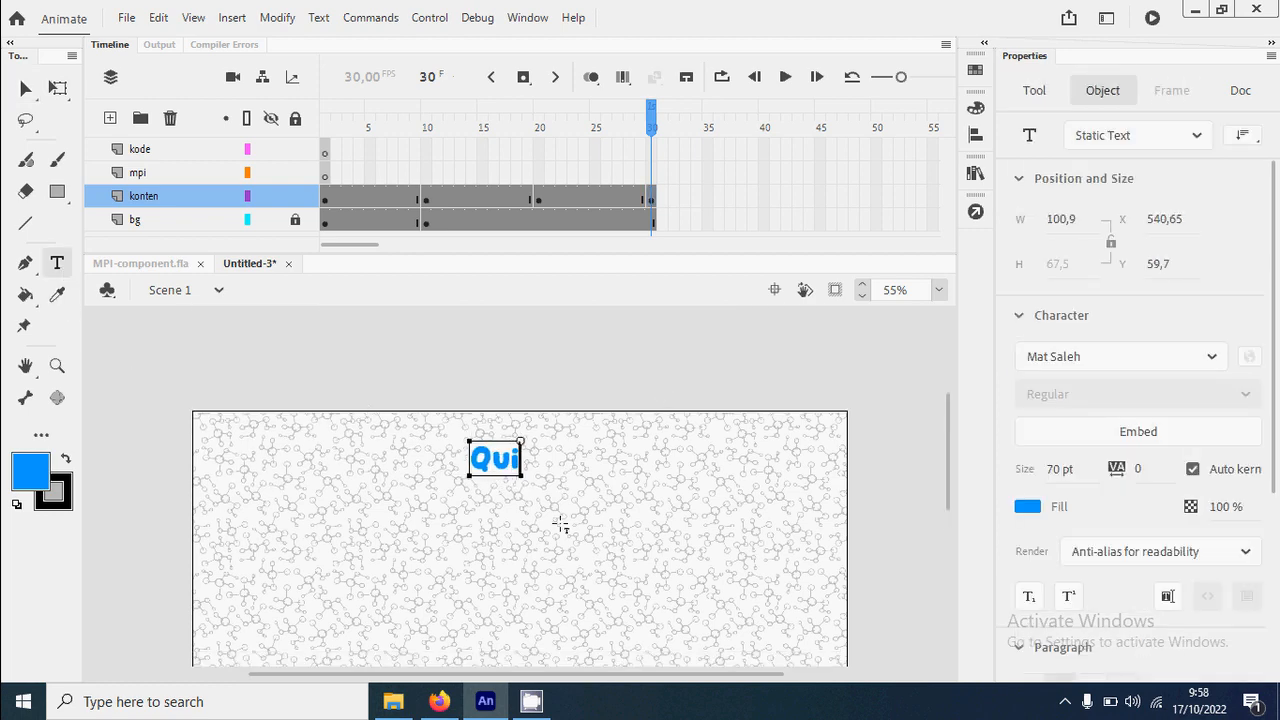
{"action": "left_click", "coordinate": [24, 90]}
{"action": "left_click_drag", "start_coordinate": [523, 471], "coordinate": [566, 477]}
{"action": "left_click", "coordinate": [580, 383]}
{"action": "scroll", "coordinate": [580, 390], "scroll_direction": "down", "scroll_amount": 2}
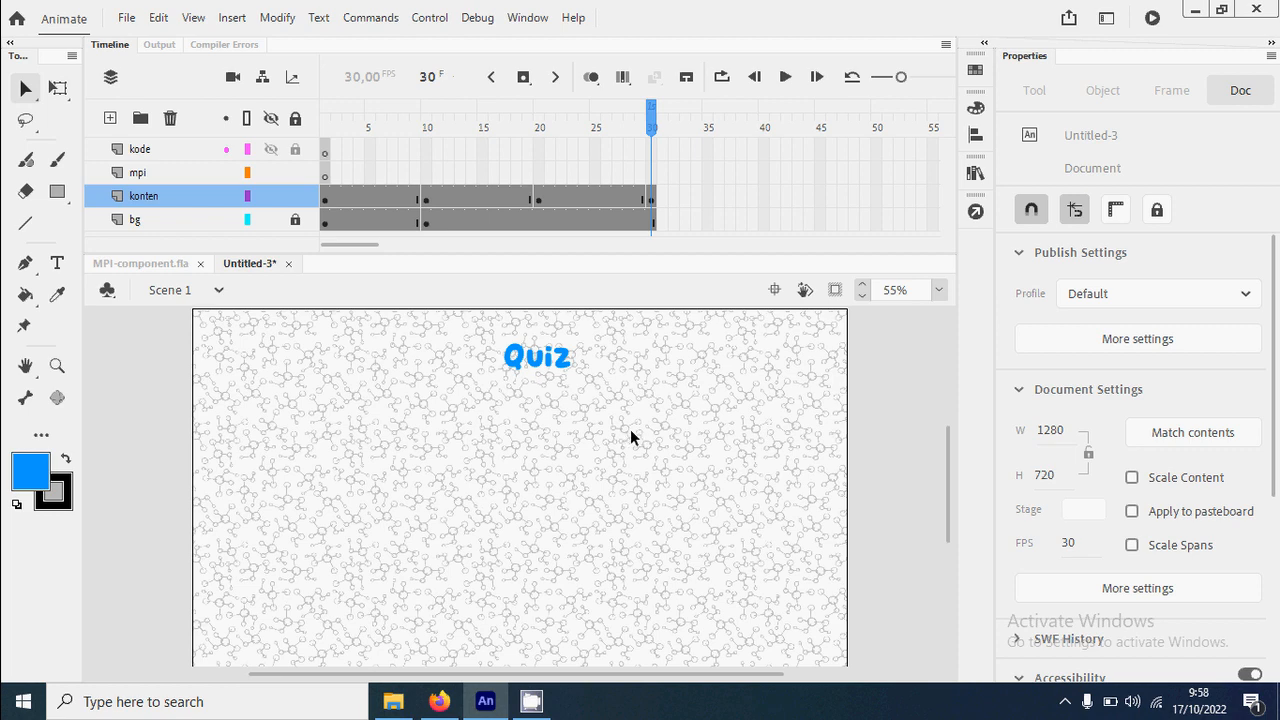
Compare the Materi, Simulasi and Quiz menu buttons at frame 1 with their pages at frames 10, 20 and 30.
{"action": "left_click", "coordinate": [325, 130]}
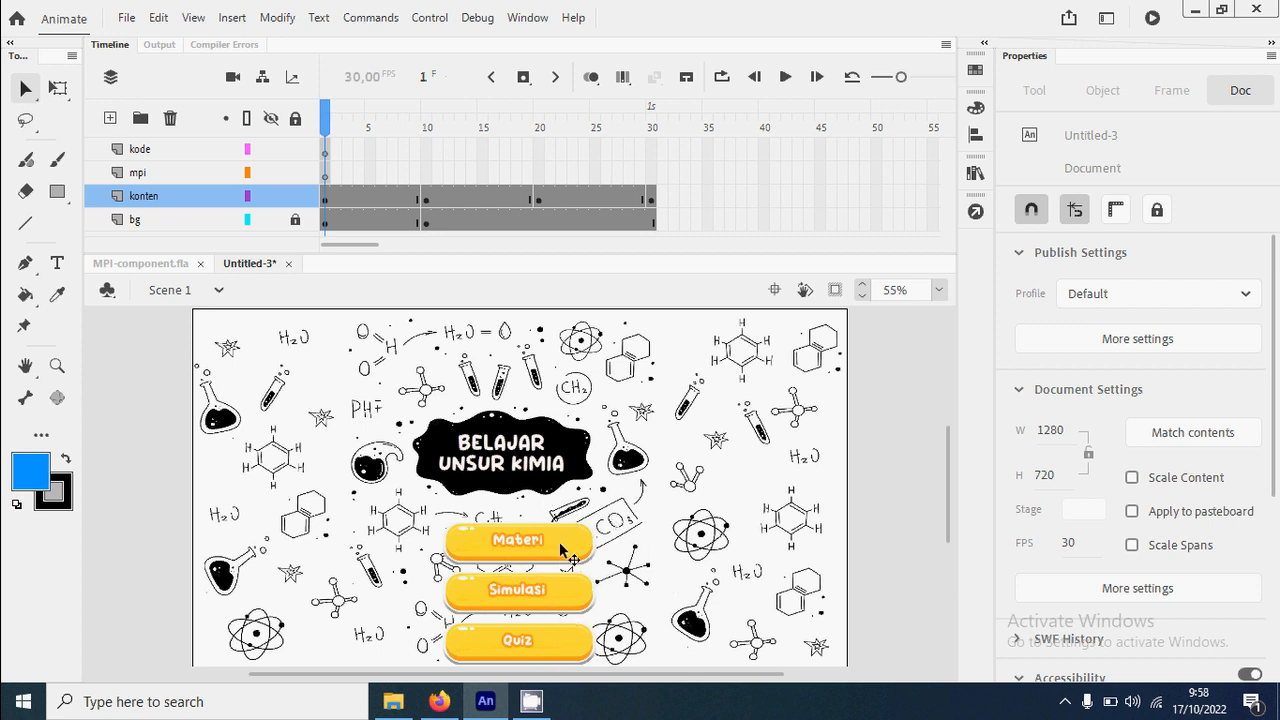
{"action": "left_click", "coordinate": [428, 124]}
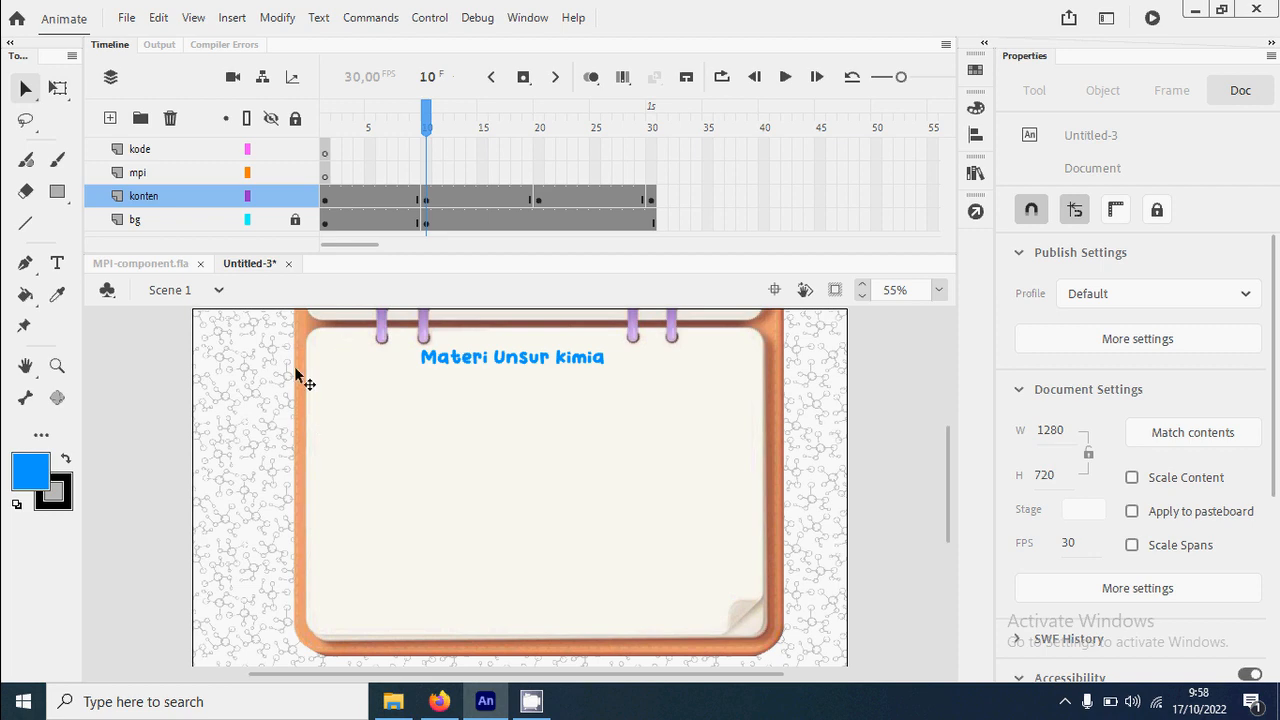
{"action": "left_click", "coordinate": [325, 127]}
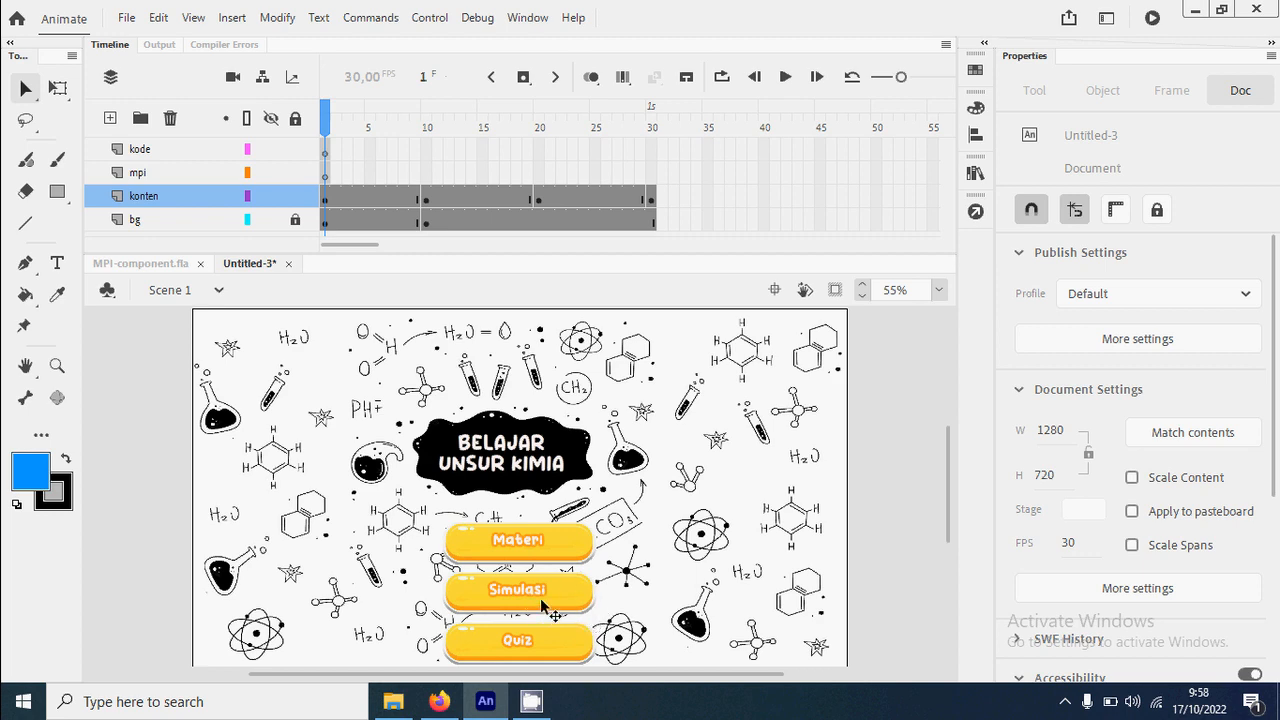
{"action": "left_click", "coordinate": [540, 128]}
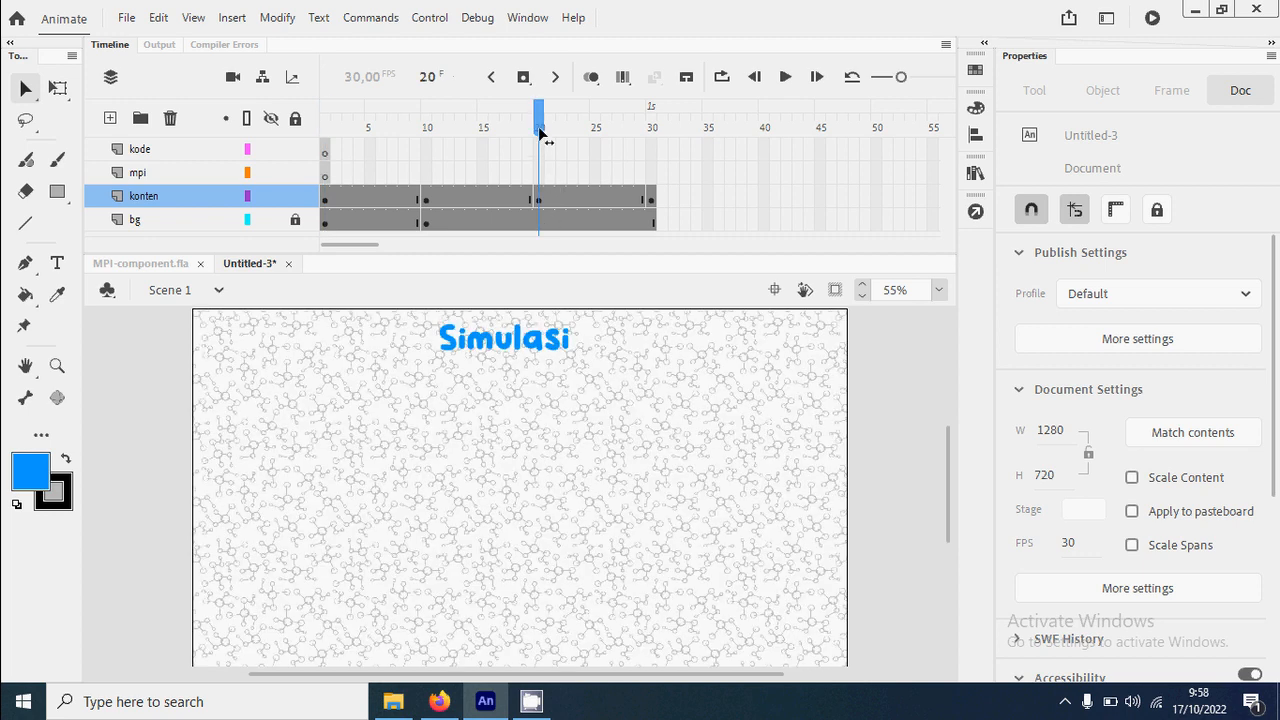
{"action": "left_click", "coordinate": [327, 130]}
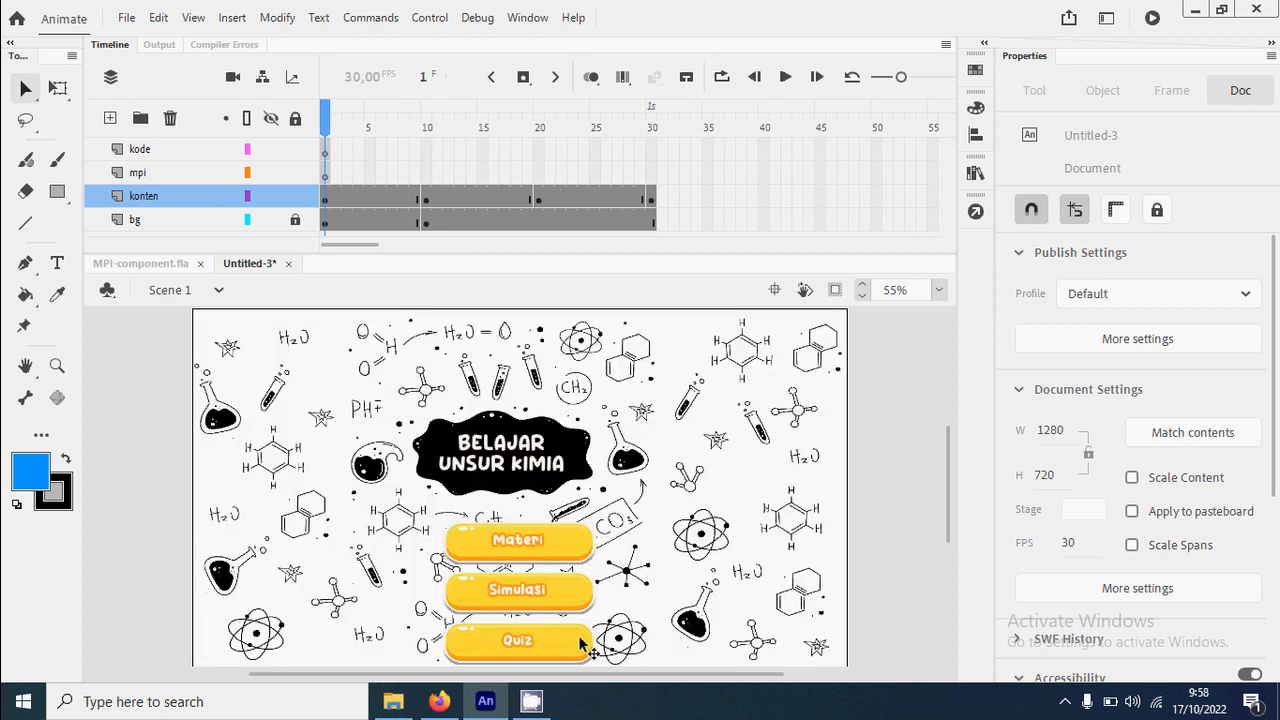
{"action": "left_click", "coordinate": [652, 130]}
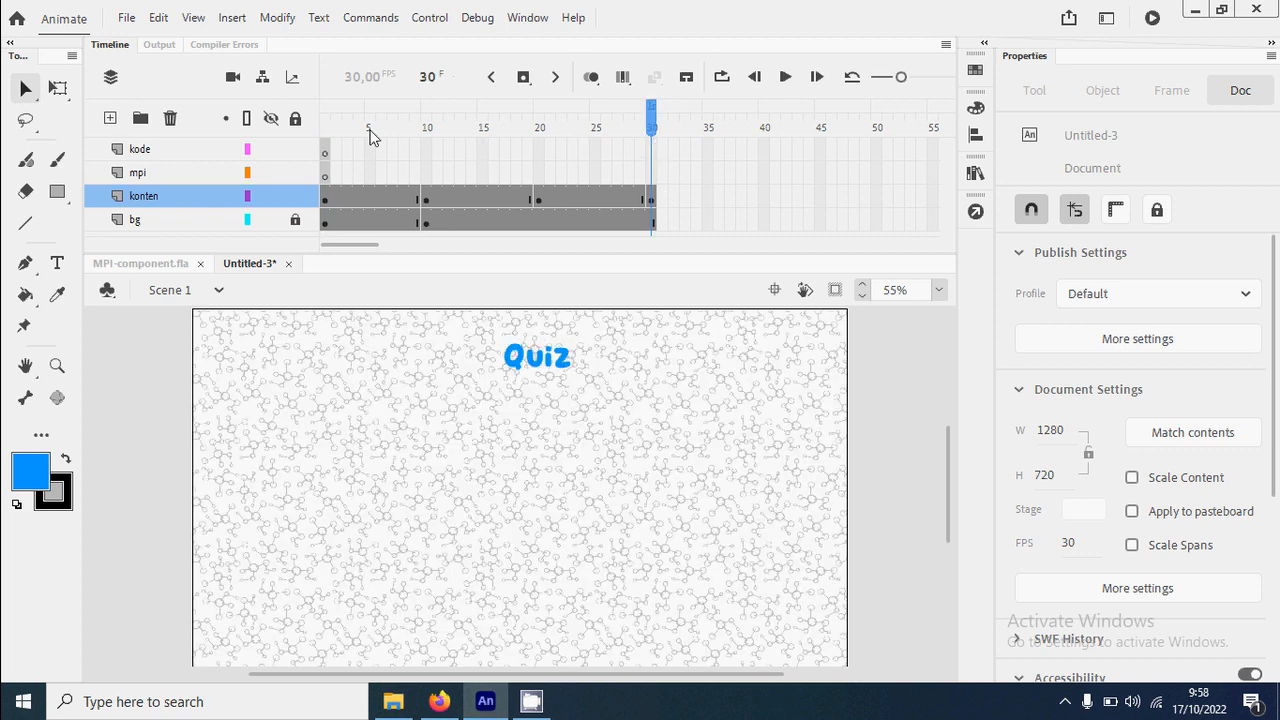
Give the Materi button at frame 1 the instance name materiBtn.
{"action": "left_click", "coordinate": [327, 132]}
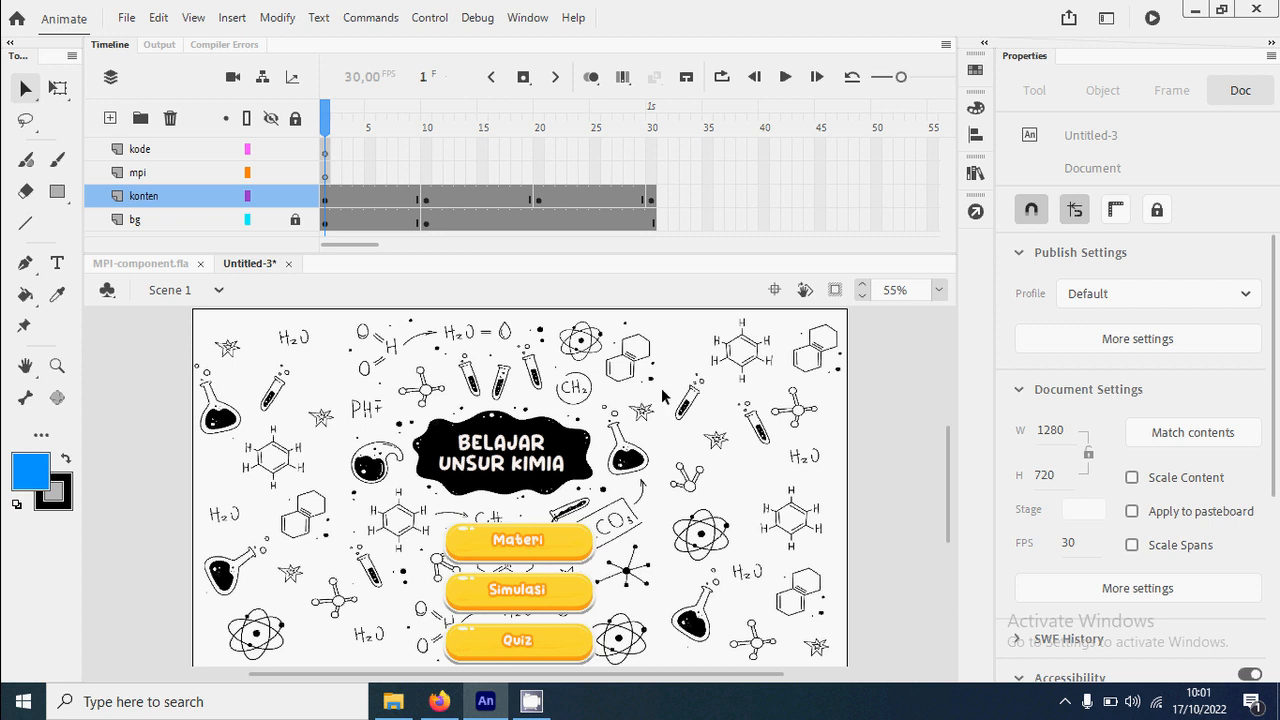
{"action": "left_click", "coordinate": [541, 554]}
{"action": "left_click", "coordinate": [562, 604]}
{"action": "left_click", "coordinate": [575, 656]}
{"action": "left_click", "coordinate": [585, 557]}
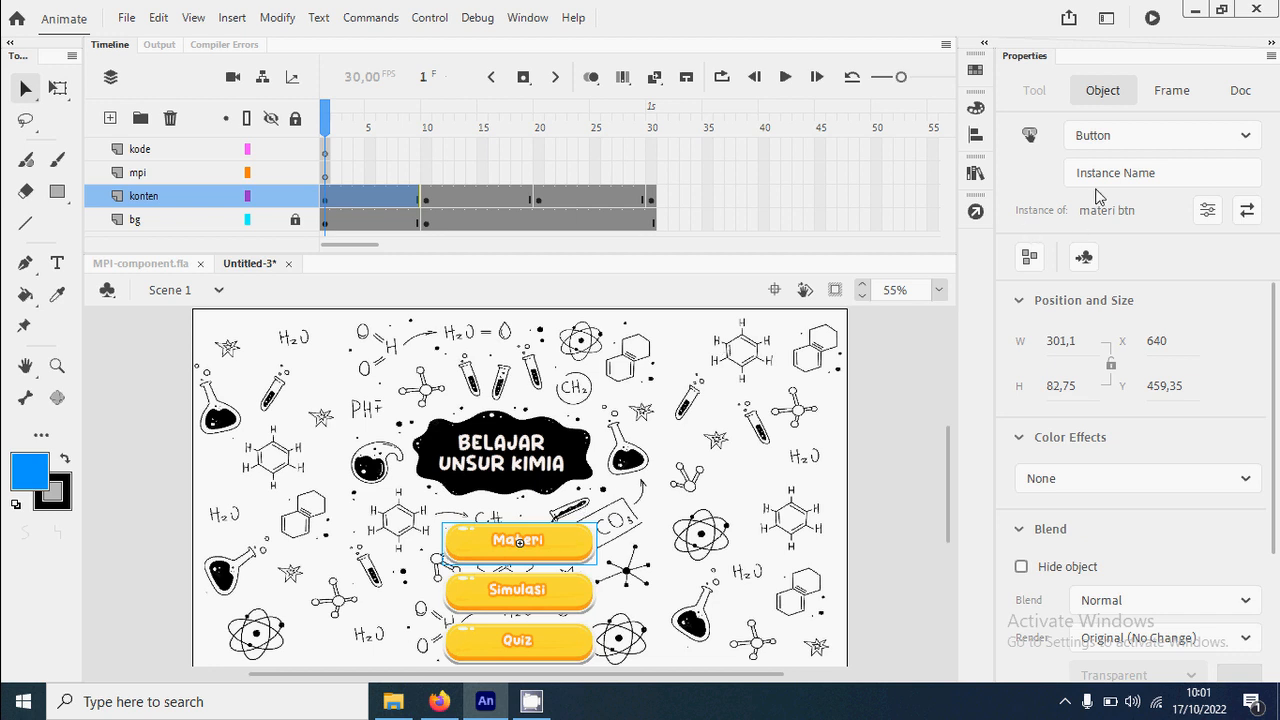
{"action": "left_click", "coordinate": [1124, 172]}
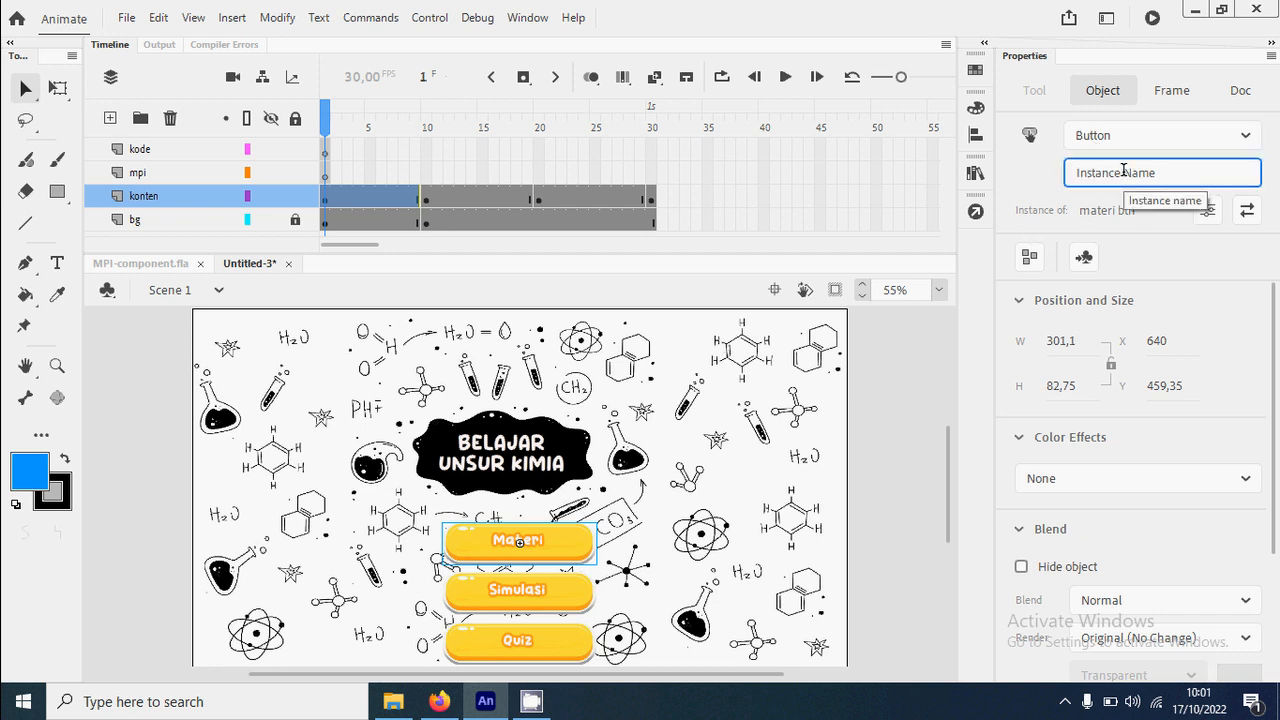
{"action": "type", "text": "materiBtn"}
{"action": "key", "text": "Return"}
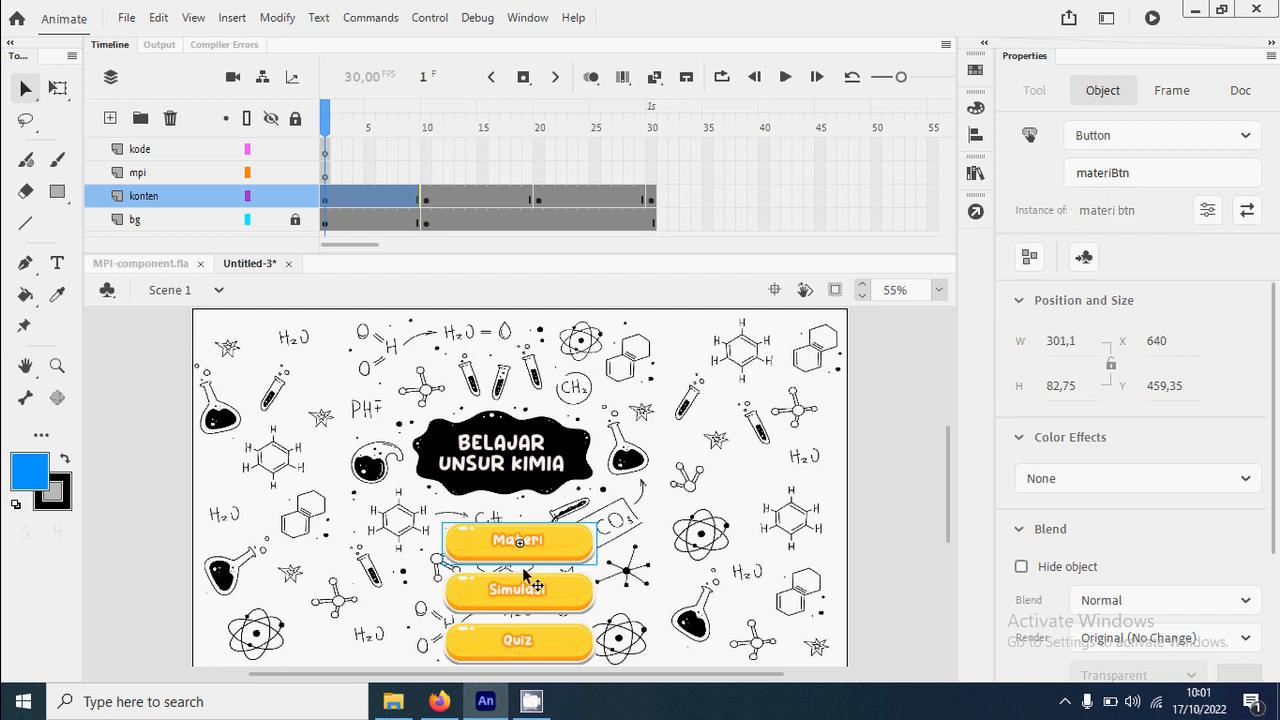
Give the Simulasi button at frame 1 the instance name simulasiBtn.
{"action": "left_click", "coordinate": [560, 600]}
{"action": "left_click", "coordinate": [1103, 172]}
{"action": "type", "text": "sim"}
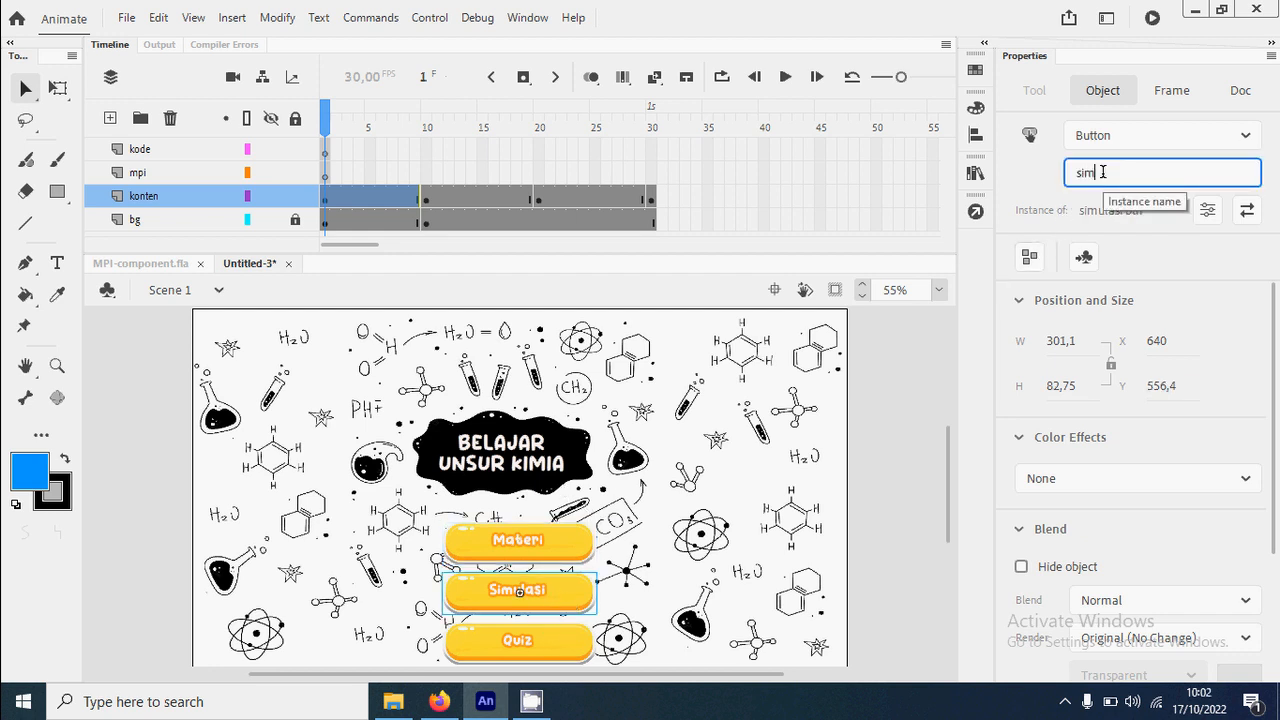
{"action": "type", "text": "ulasiBtn"}
Give the Quiz button at frame 1 the instance name quizBtn.
{"action": "left_click", "coordinate": [520, 642]}
{"action": "left_click", "coordinate": [1128, 170]}
{"action": "type", "text": "quizBtn"}
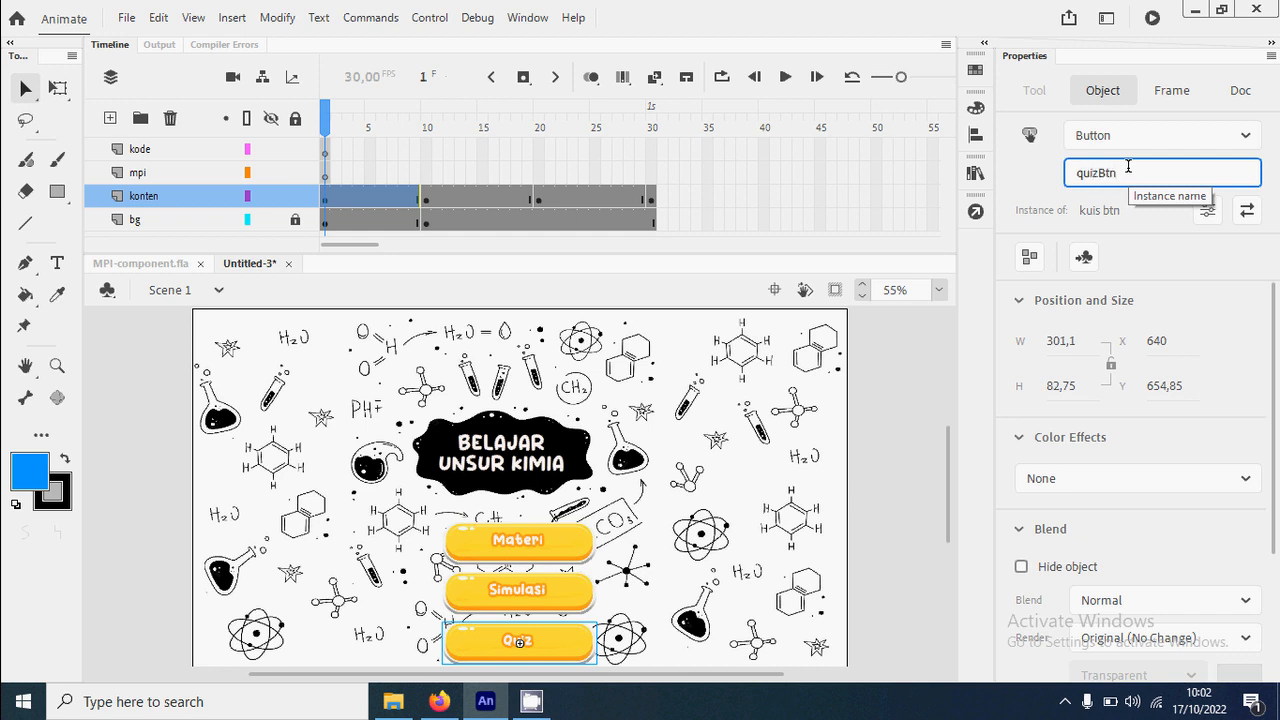
{"action": "key", "text": "Return"}
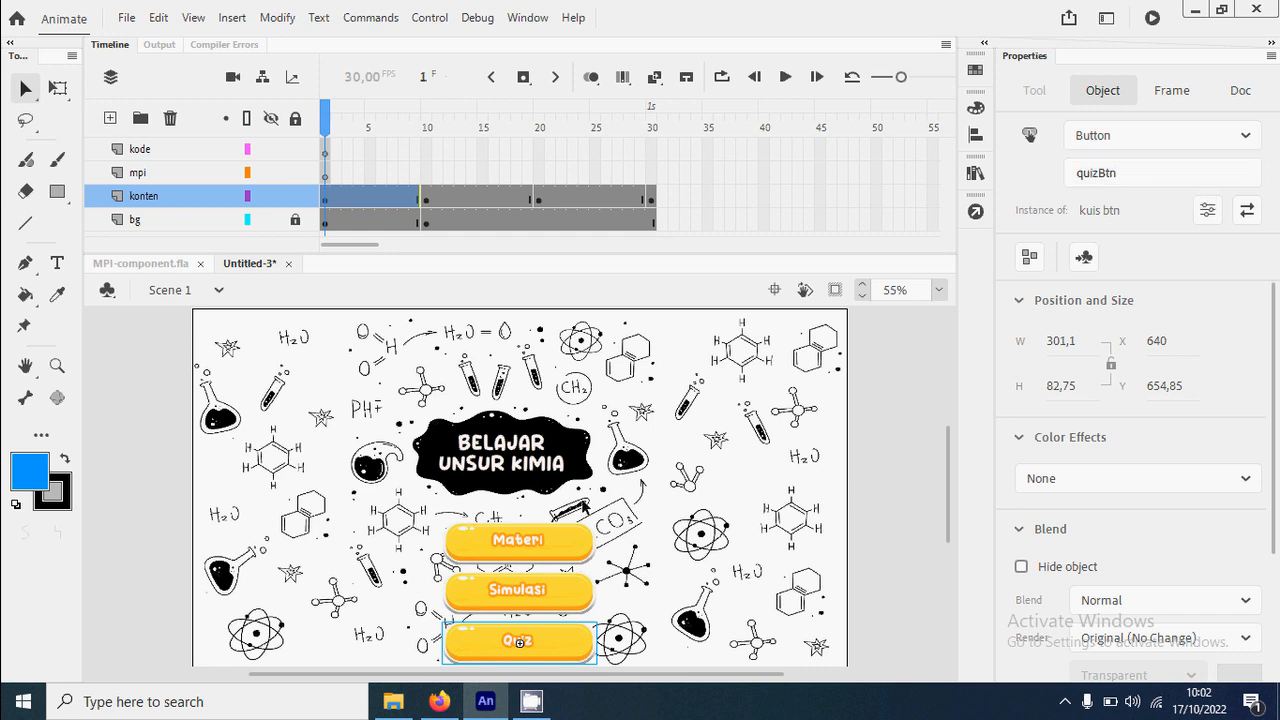
Check the instance names of the Materi, Simulasi and Quiz buttons one after another.
{"action": "left_click", "coordinate": [573, 553]}
{"action": "left_click", "coordinate": [570, 590]}
{"action": "left_click", "coordinate": [571, 640]}
{"action": "left_click", "coordinate": [567, 556]}
{"action": "left_click", "coordinate": [570, 587]}
{"action": "left_click", "coordinate": [564, 647]}
{"action": "left_click", "coordinate": [555, 547]}
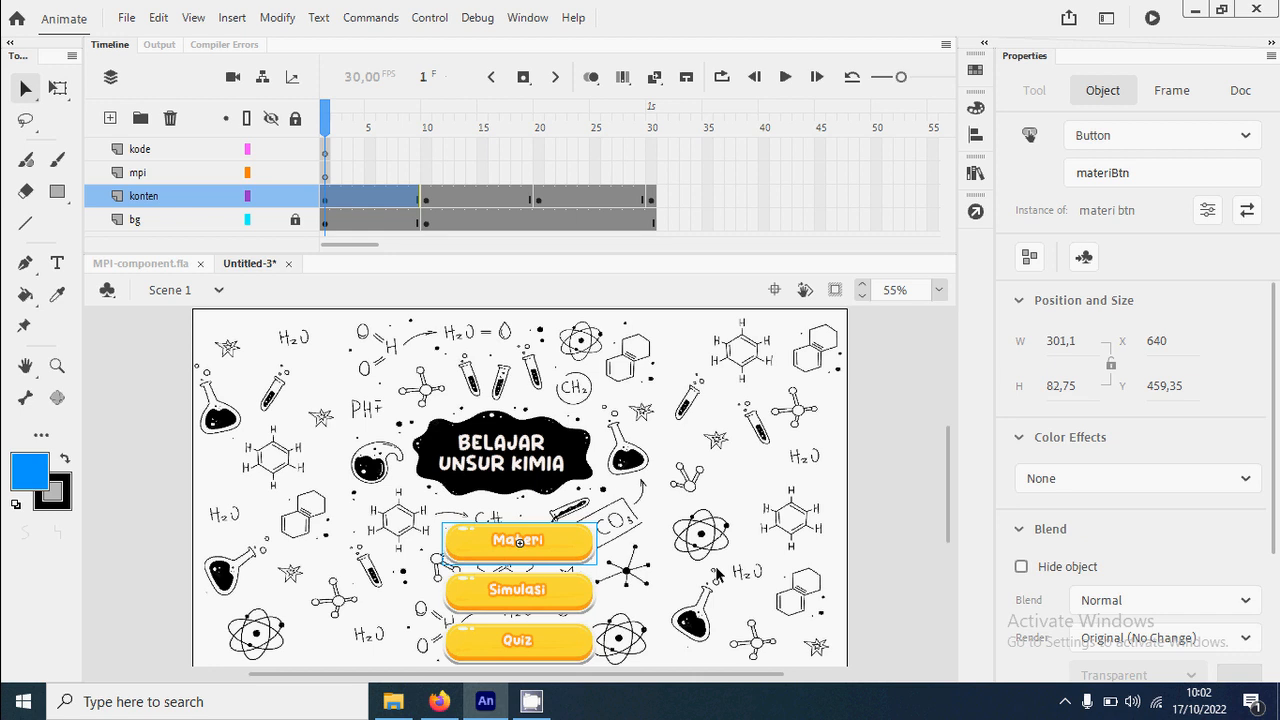
Copy the mpi component that lies beside the stage in MPI-component.fla.
{"action": "left_click", "coordinate": [138, 266]}
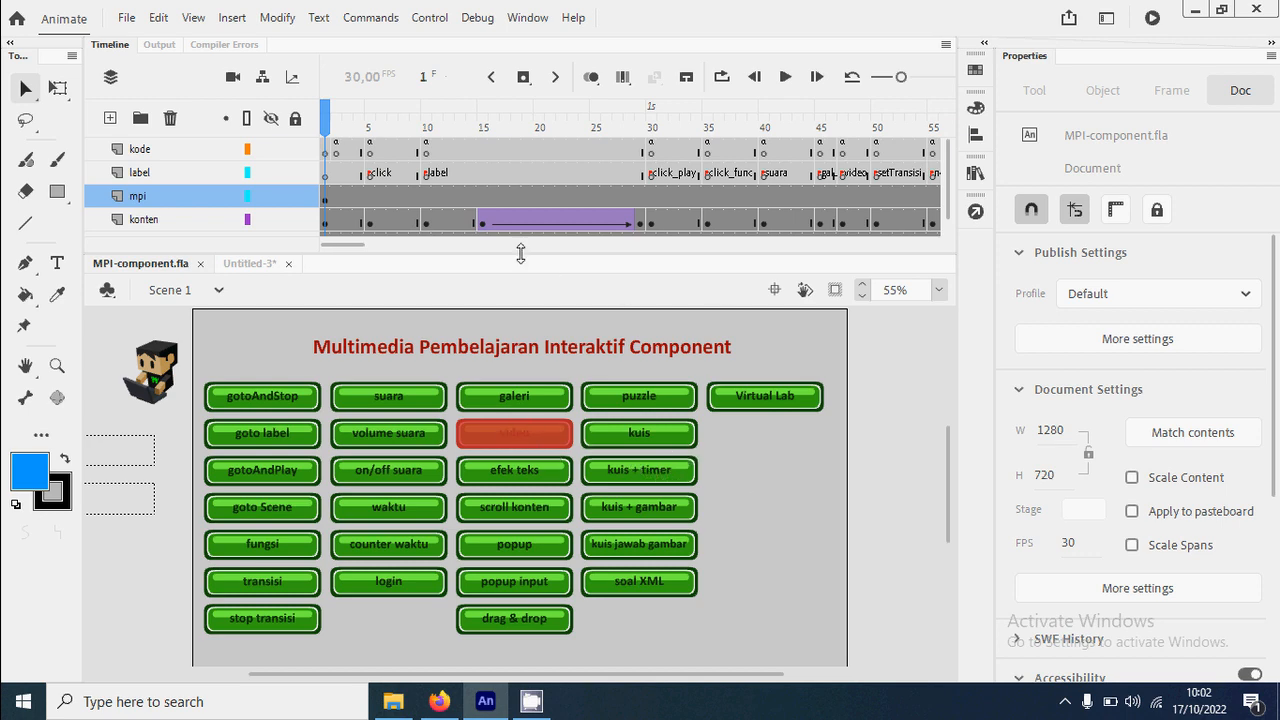
{"action": "left_click", "coordinate": [370, 152]}
{"action": "left_click", "coordinate": [337, 153]}
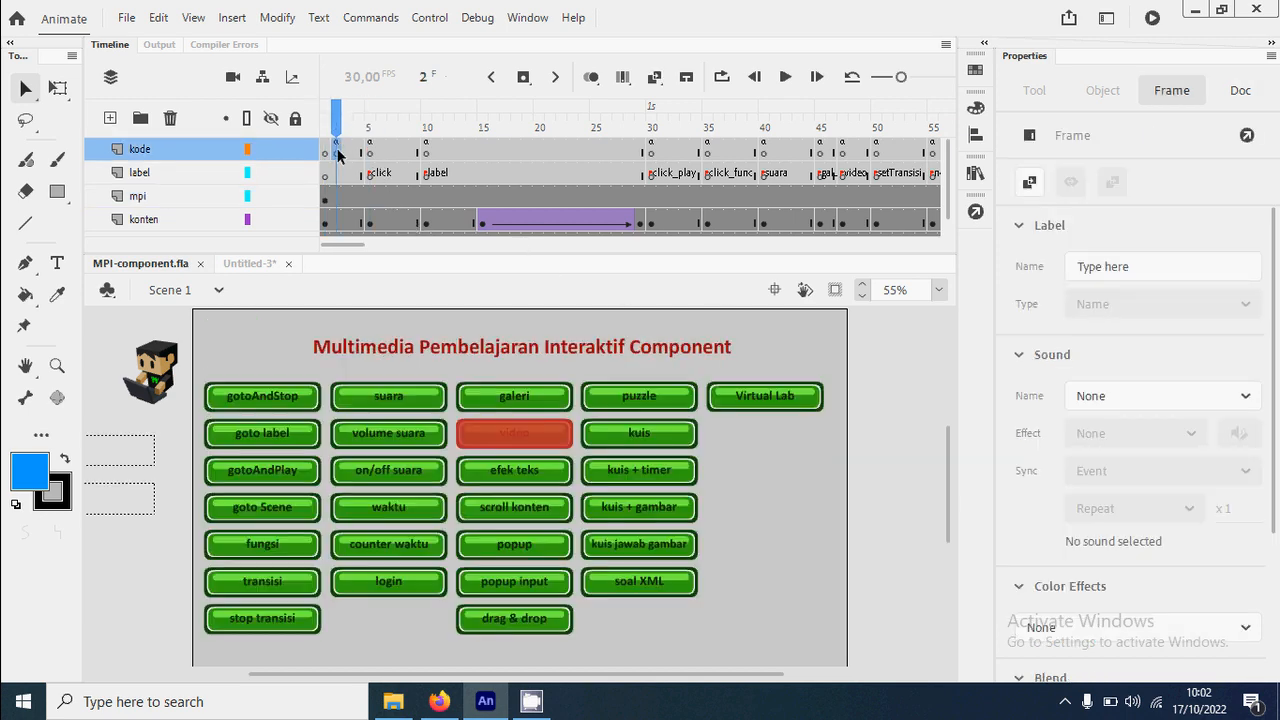
{"action": "left_click", "coordinate": [370, 151]}
{"action": "left_click", "coordinate": [336, 152]}
{"action": "left_click", "coordinate": [176, 366]}
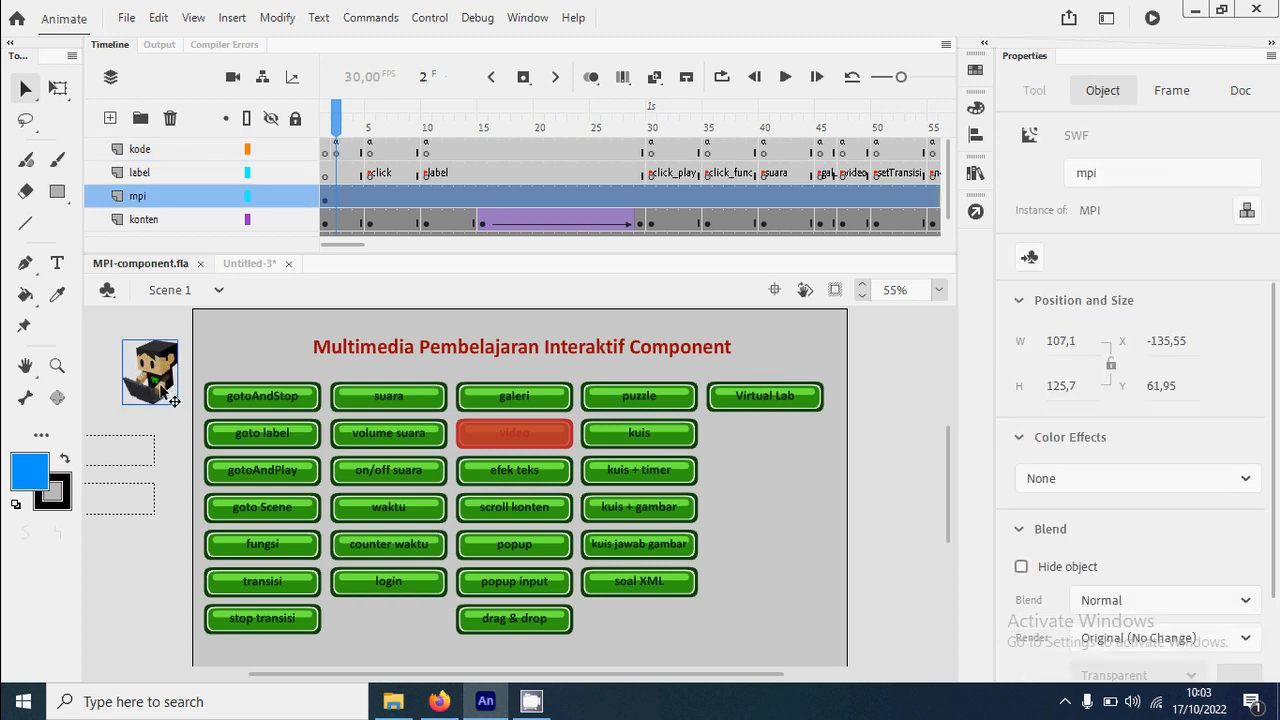
{"action": "right_click", "coordinate": [158, 388]}
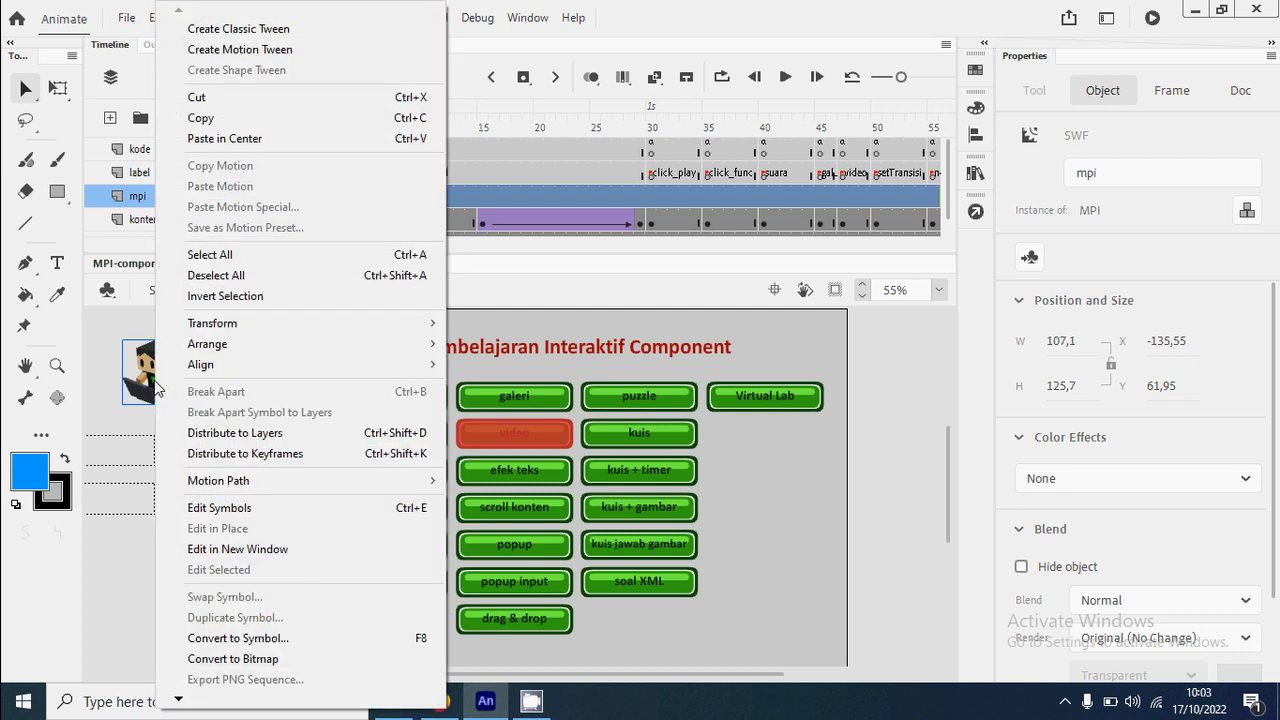
{"action": "left_click", "coordinate": [250, 120]}
Paste the mpi component in place on the mpi layer at frame 1 of Untitled-3 and position it off-stage at about X -180, Y 62.
{"action": "left_click", "coordinate": [248, 264]}
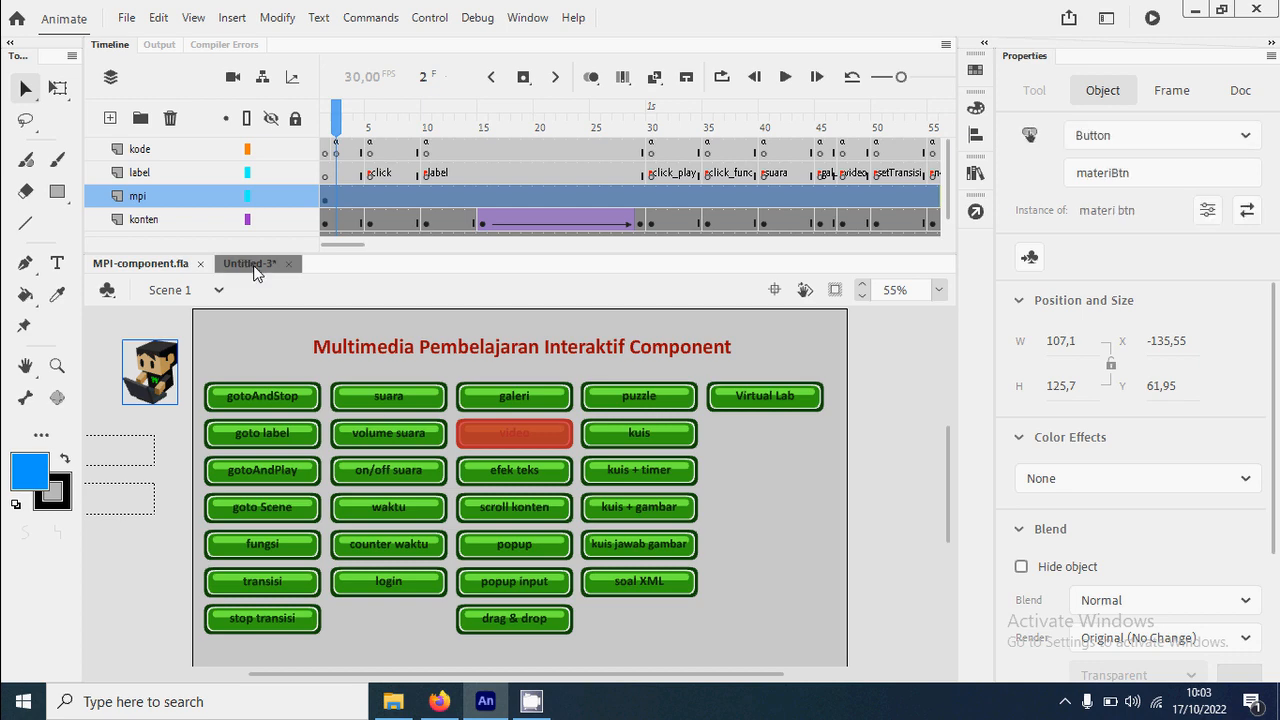
{"action": "left_click", "coordinate": [326, 178]}
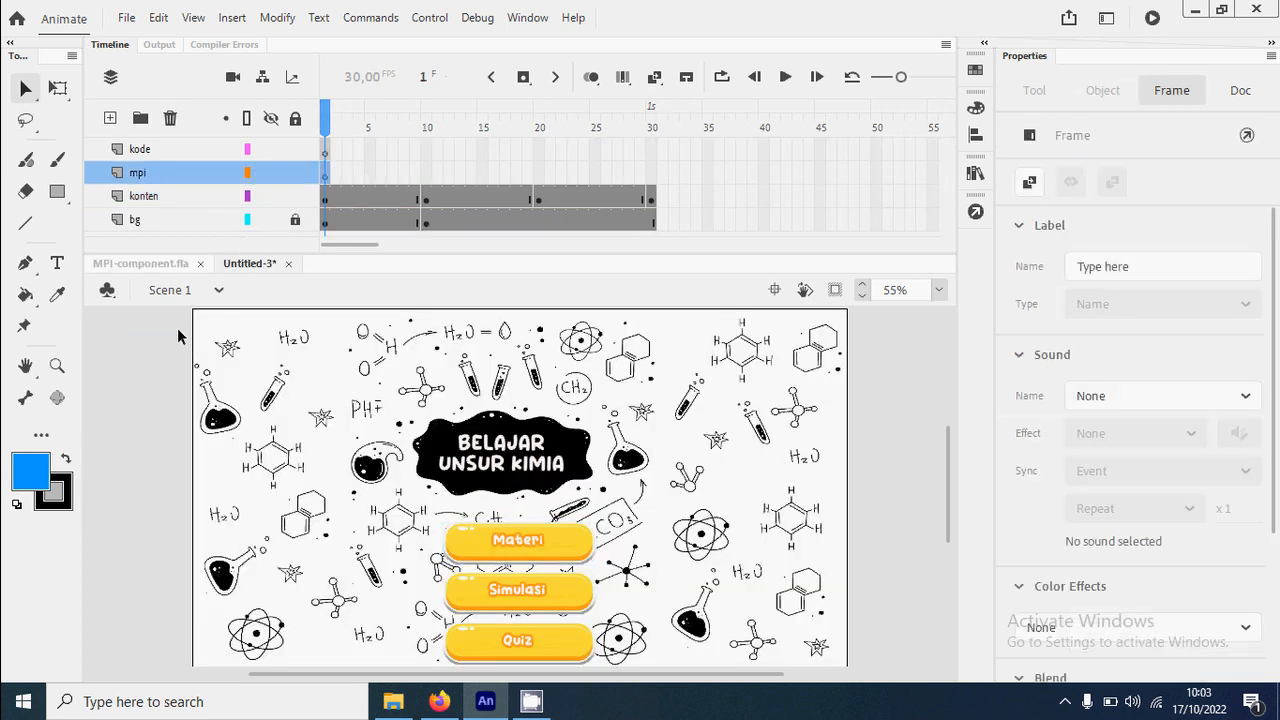
{"action": "right_click", "coordinate": [152, 357]}
{"action": "left_click", "coordinate": [216, 423]}
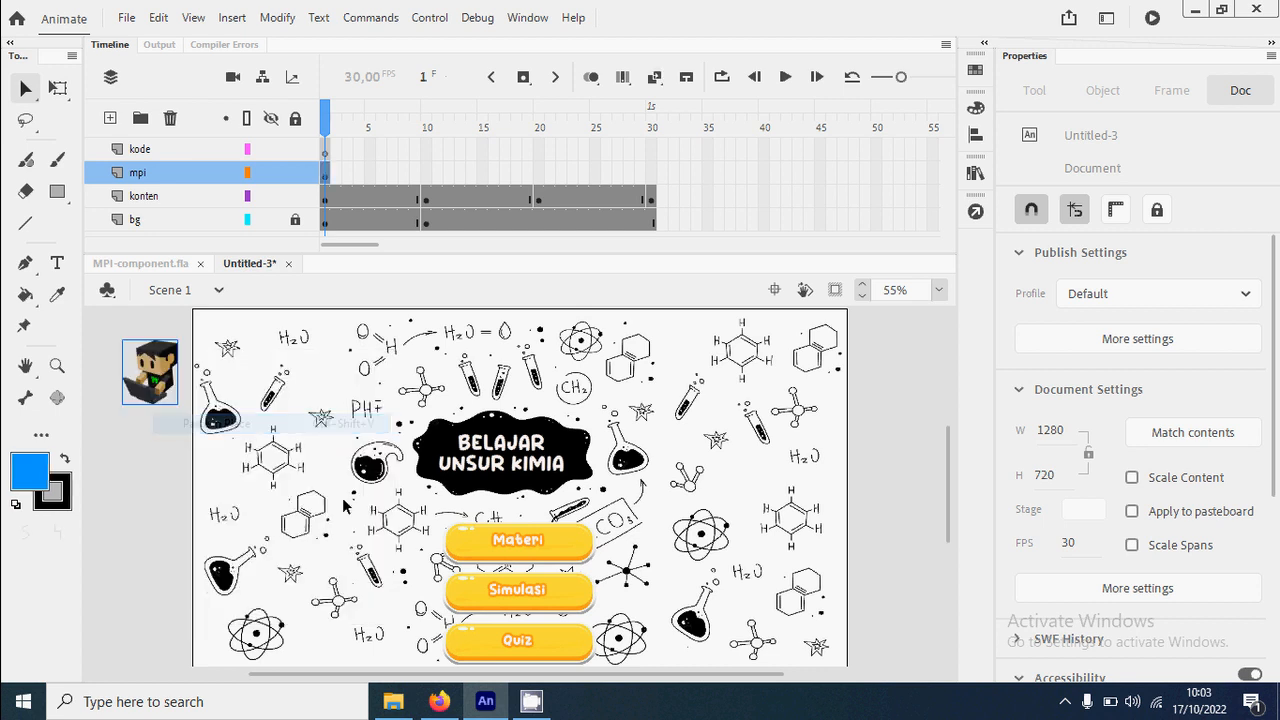
{"action": "left_click_drag", "start_coordinate": [144, 380], "coordinate": [800, 365]}
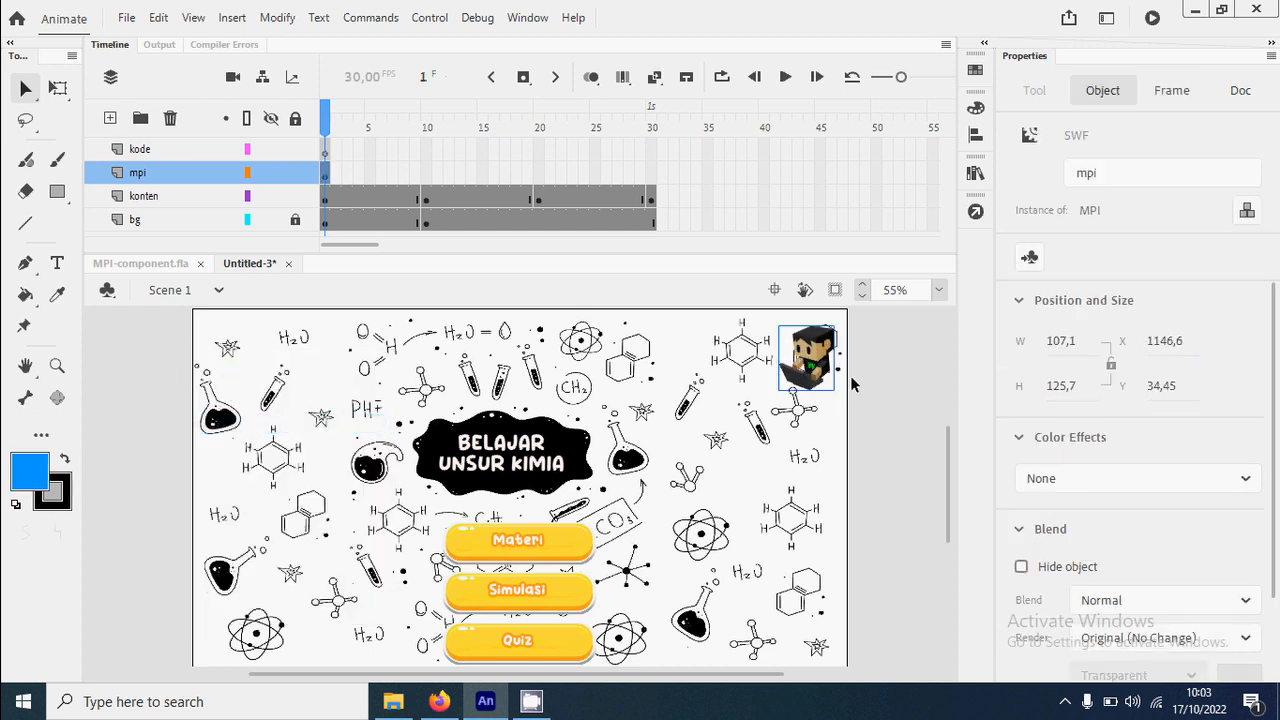
{"action": "left_click_drag", "start_coordinate": [835, 390], "coordinate": [148, 396]}
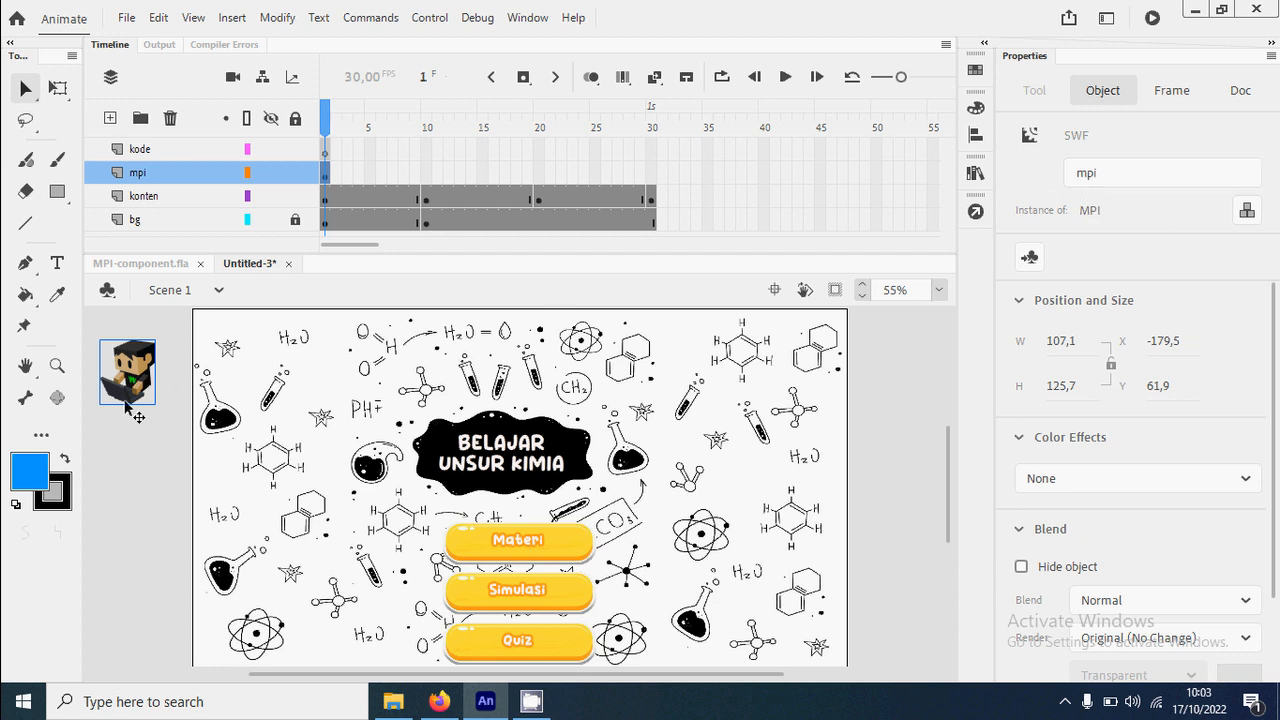
Extend the mpi layer to frame 30 and check the component across the timeline from frame 1 to 30.
{"action": "left_click", "coordinate": [653, 173]}
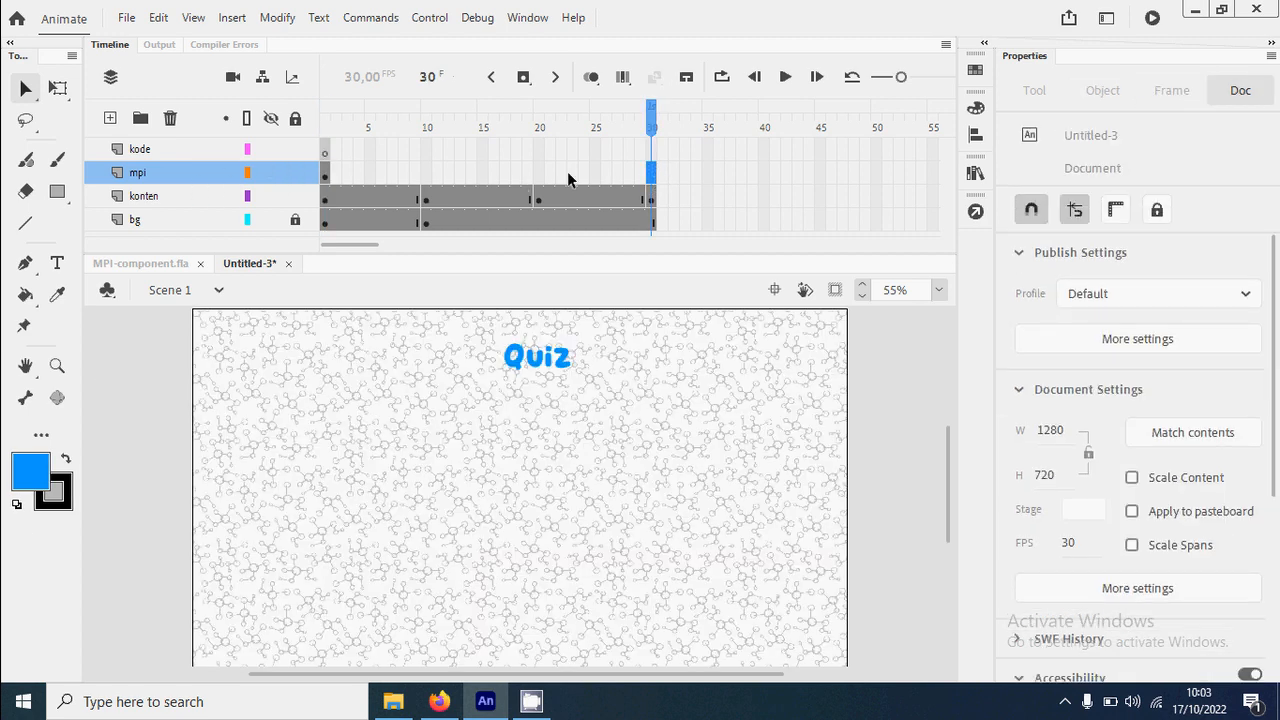
{"action": "right_click", "coordinate": [654, 172]}
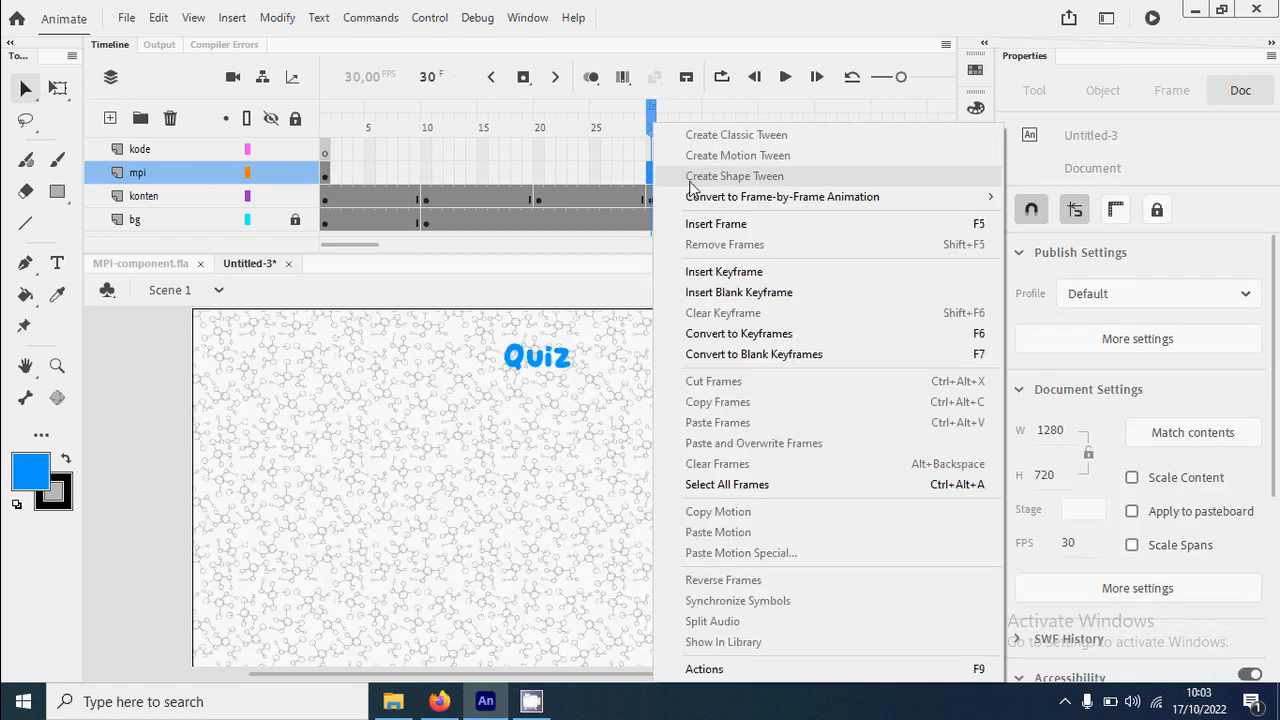
{"action": "left_click", "coordinate": [751, 222]}
{"action": "left_click_drag", "start_coordinate": [324, 135], "coordinate": [651, 135]}
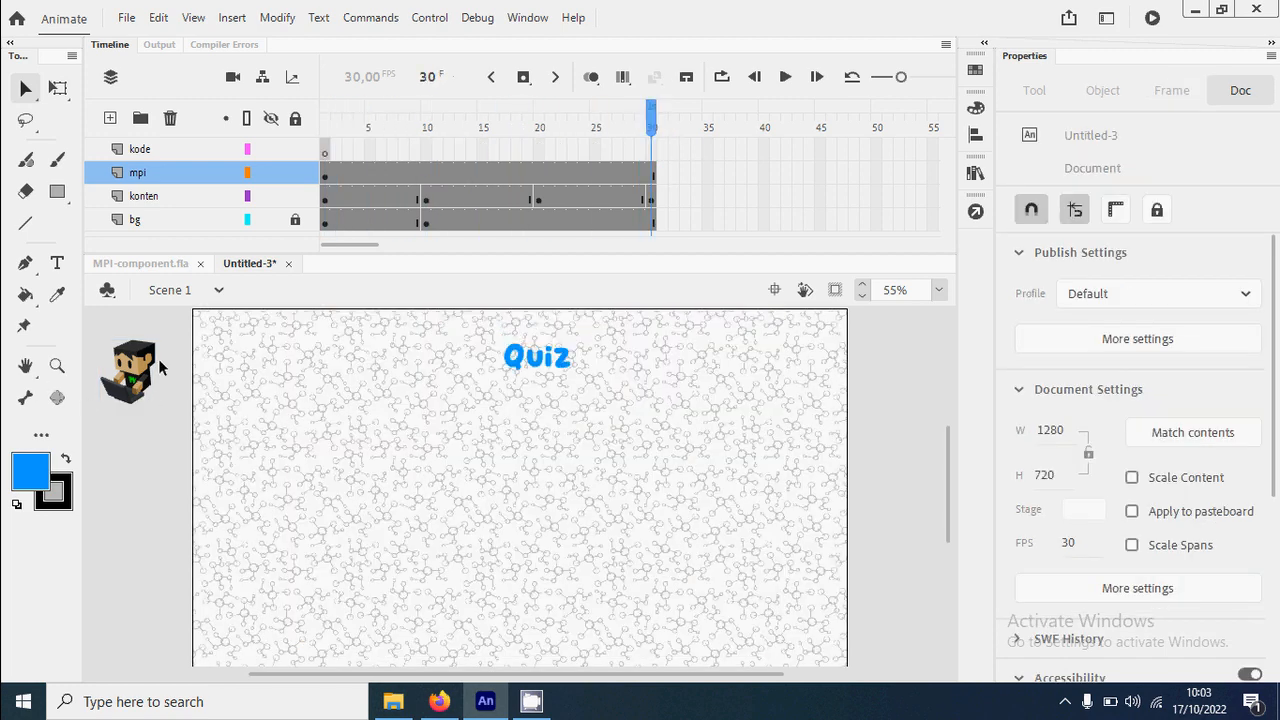
{"action": "left_click", "coordinate": [328, 128]}
{"action": "mouse_move", "coordinate": [330, 135]}
{"action": "left_mouse_down"}
{"action": "mouse_move", "coordinate": [629, 135]}
{"action": "mouse_move", "coordinate": [322, 150]}
{"action": "left_mouse_up"}
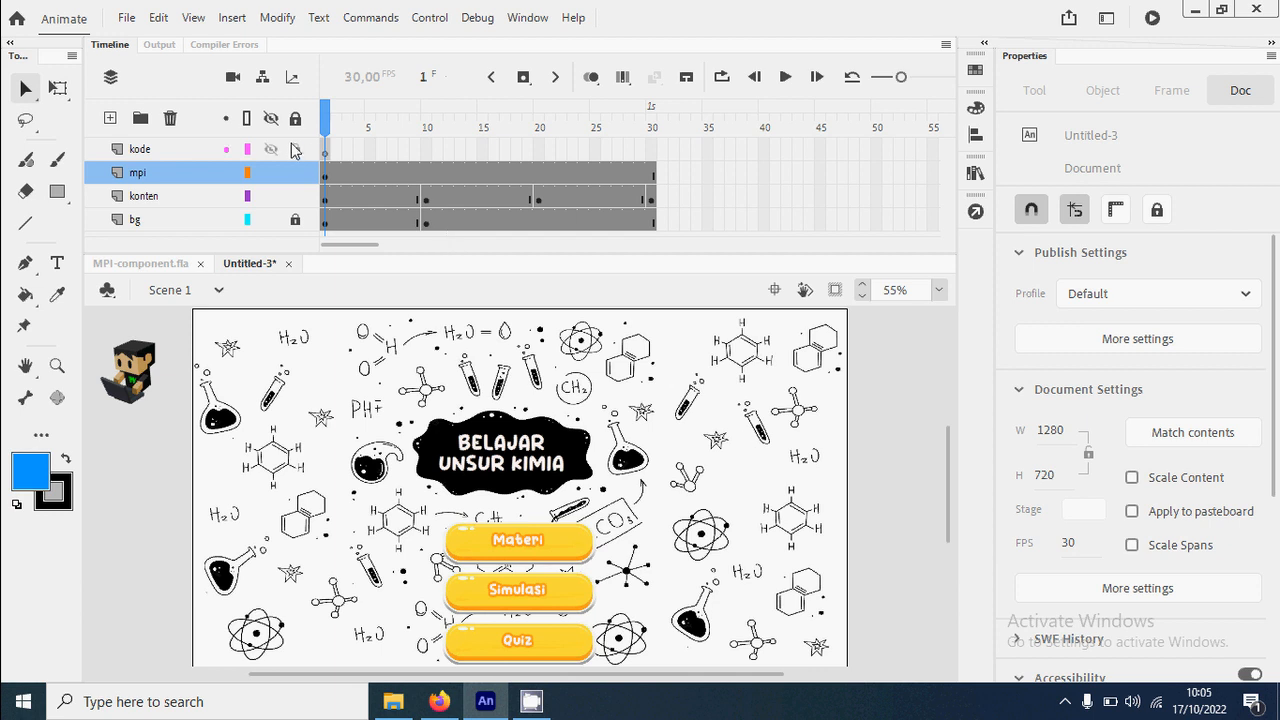
Insert a blank keyframe at frame 2 of the kode layer.
{"action": "left_click", "coordinate": [325, 152]}
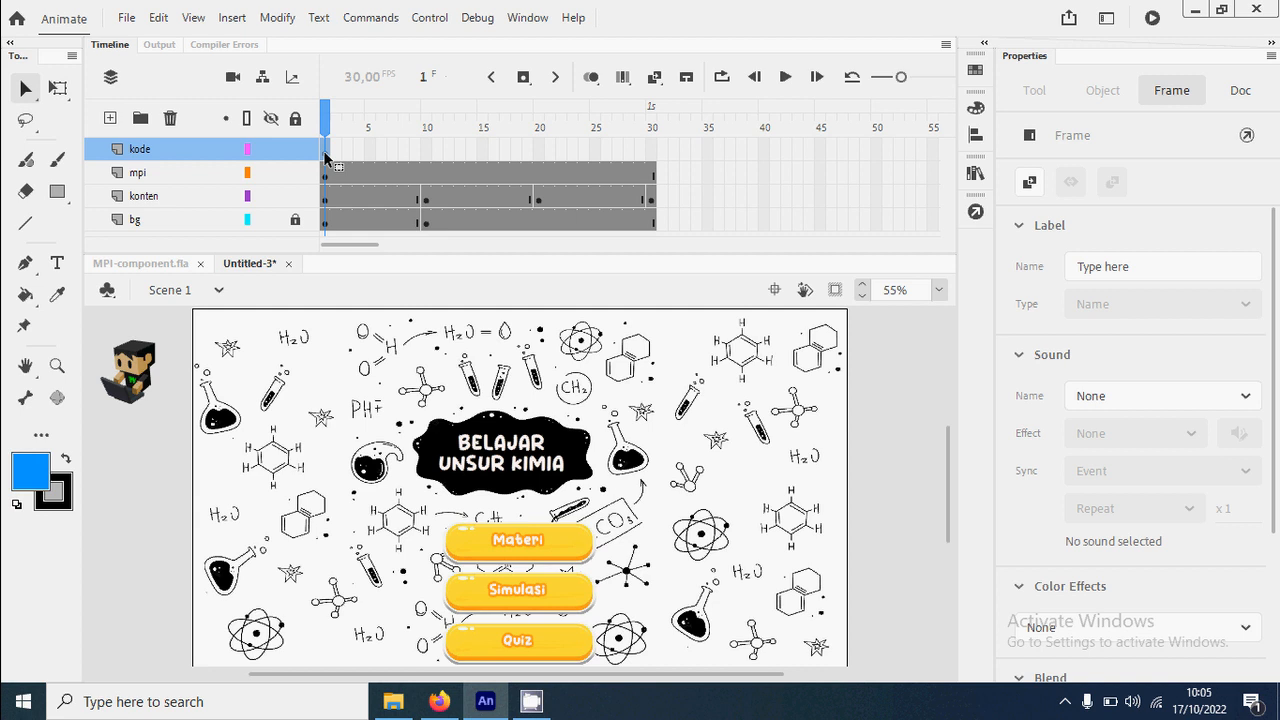
{"action": "left_click", "coordinate": [337, 150]}
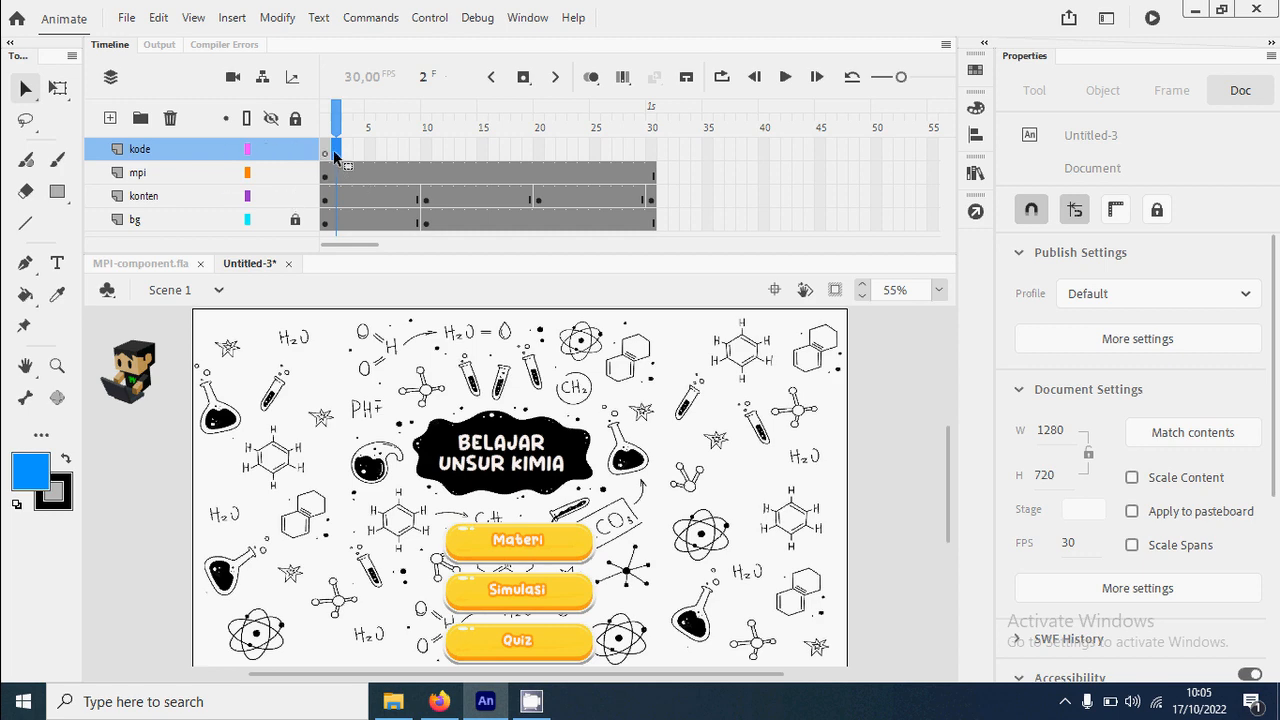
{"action": "right_click", "coordinate": [333, 150]}
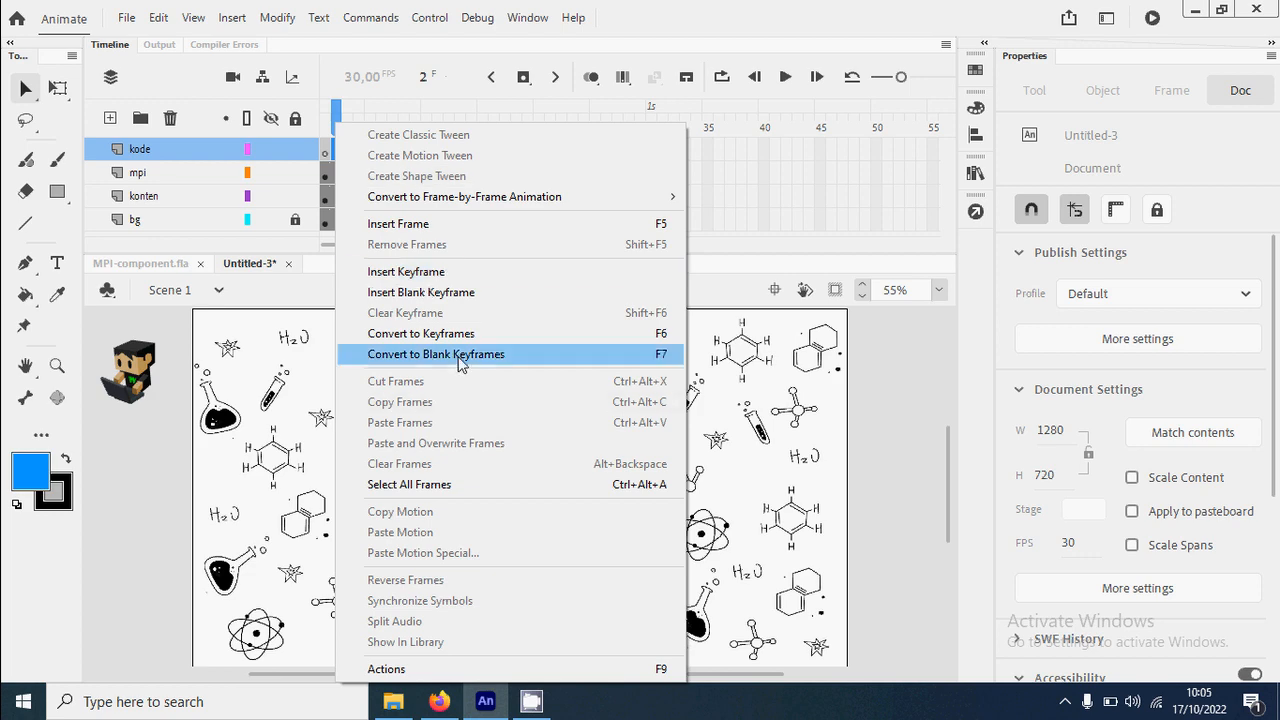
{"action": "left_click", "coordinate": [458, 292]}
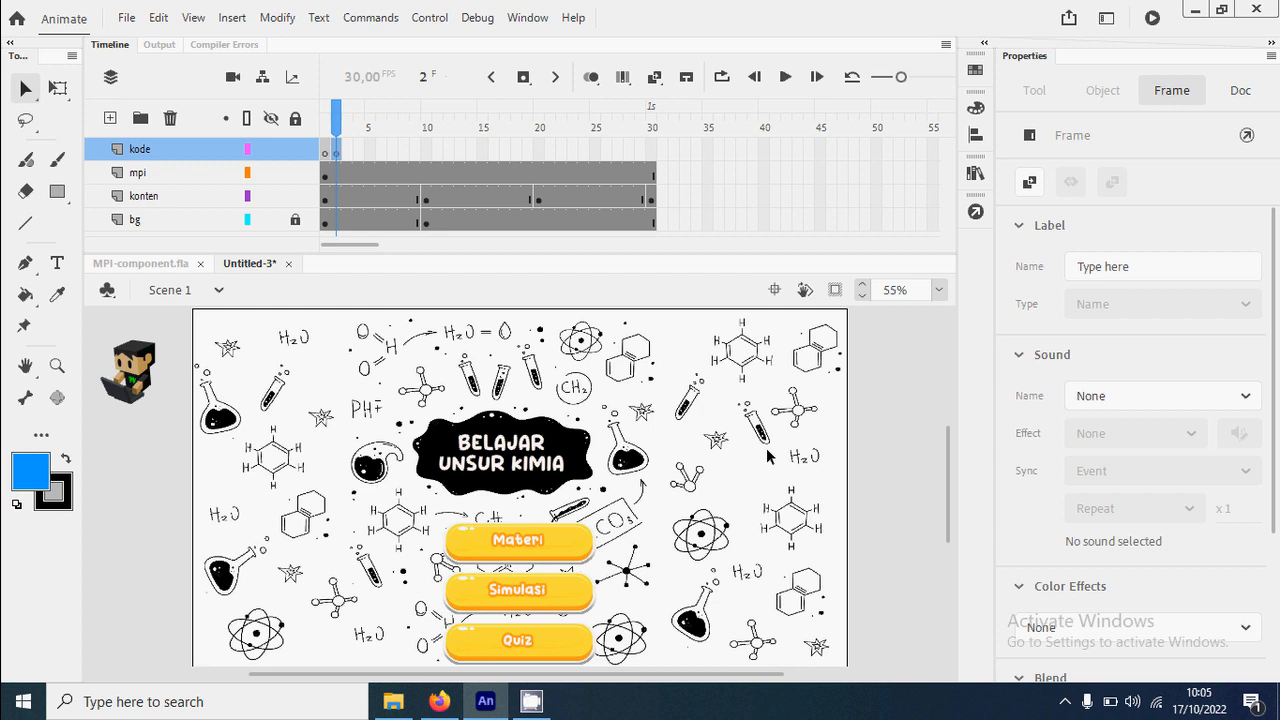
Test the movie, close the preview and scrub the timeline between frames 1 and 30 to review the playback.
{"action": "key", "text": "ctrl+Return"}
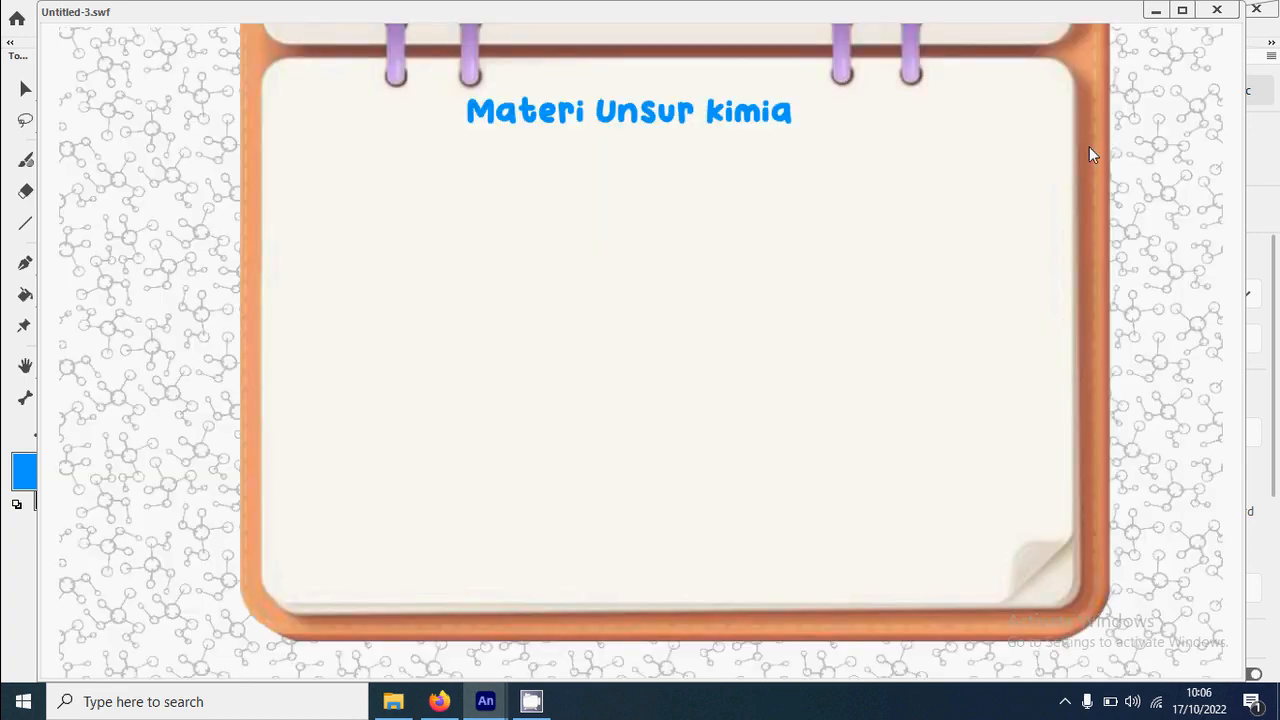
{"action": "left_click", "coordinate": [1217, 10]}
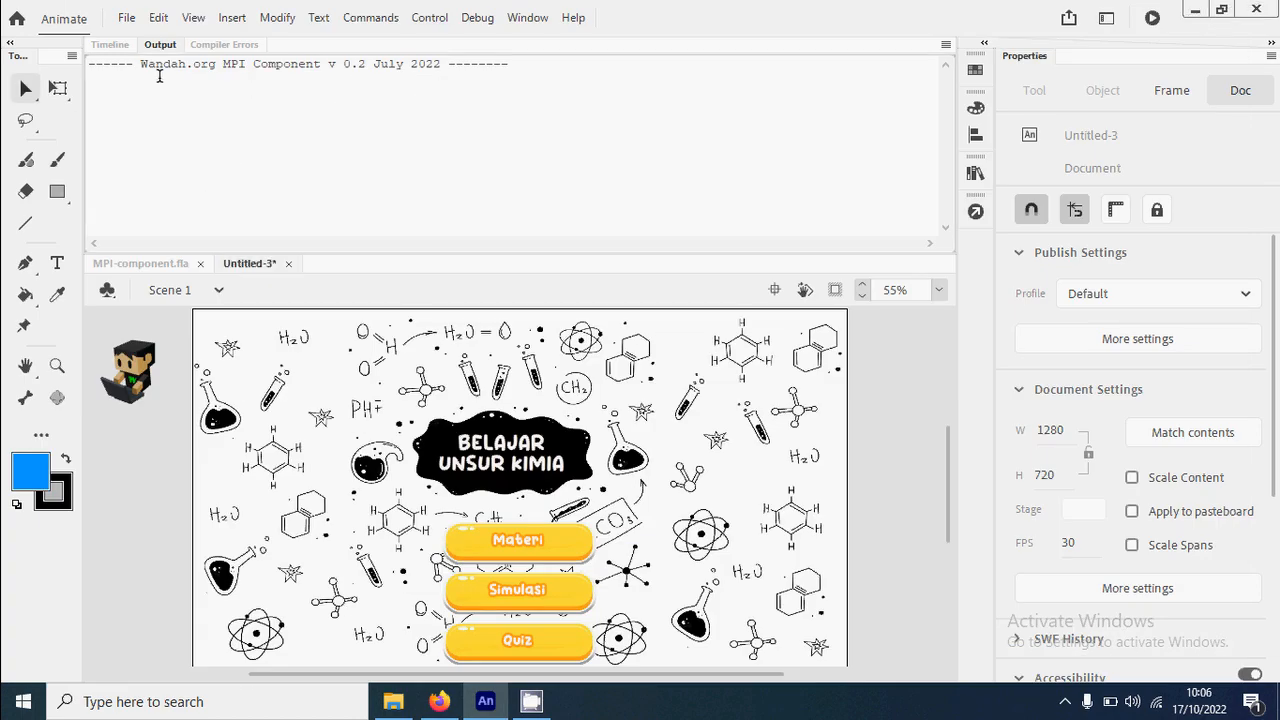
{"action": "left_click", "coordinate": [111, 45]}
{"action": "left_click_drag", "start_coordinate": [340, 128], "coordinate": [697, 128]}
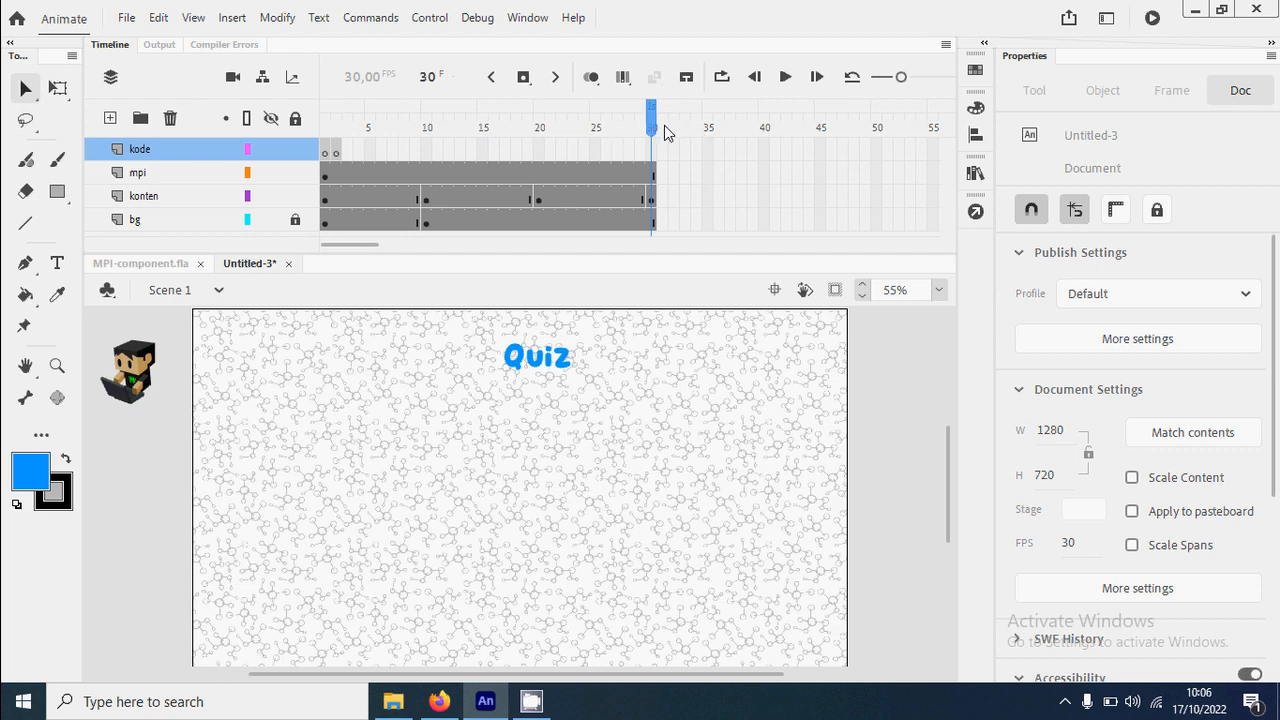
{"action": "left_click", "coordinate": [333, 135]}
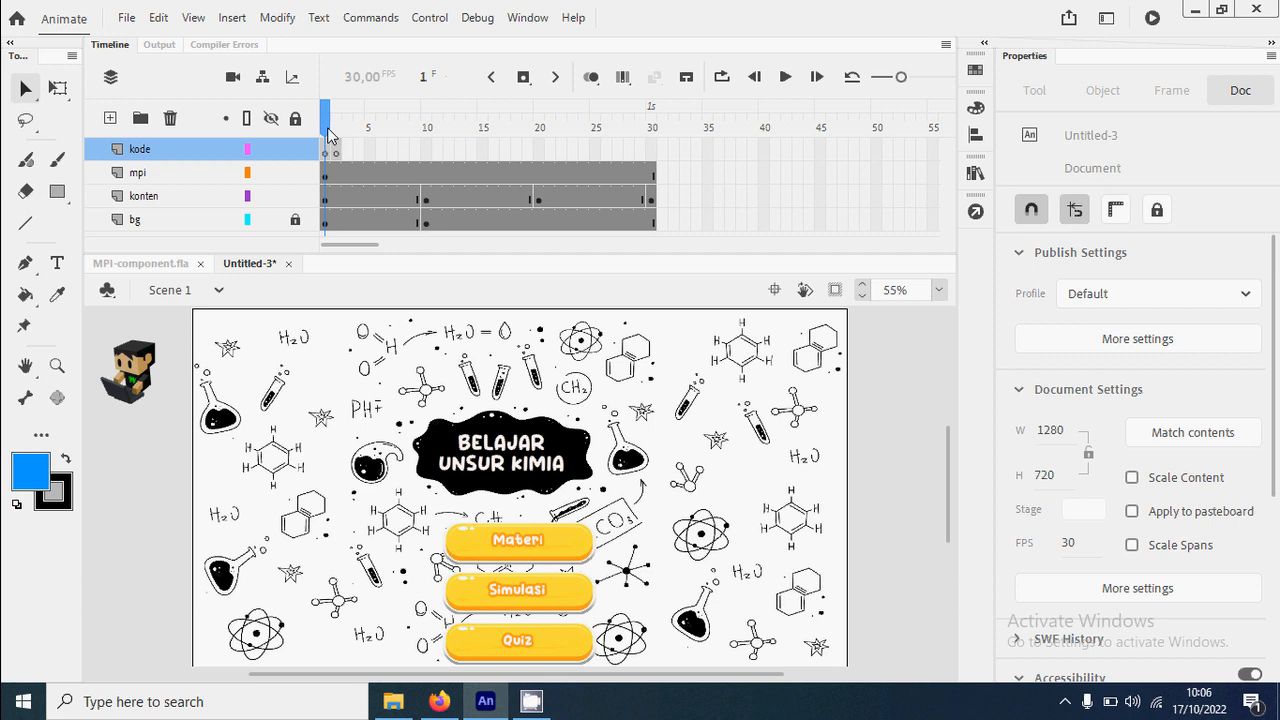
Add the script stop(); to frame 2 of the kode layer, enlarging the code text for readability.
{"action": "left_click", "coordinate": [337, 150]}
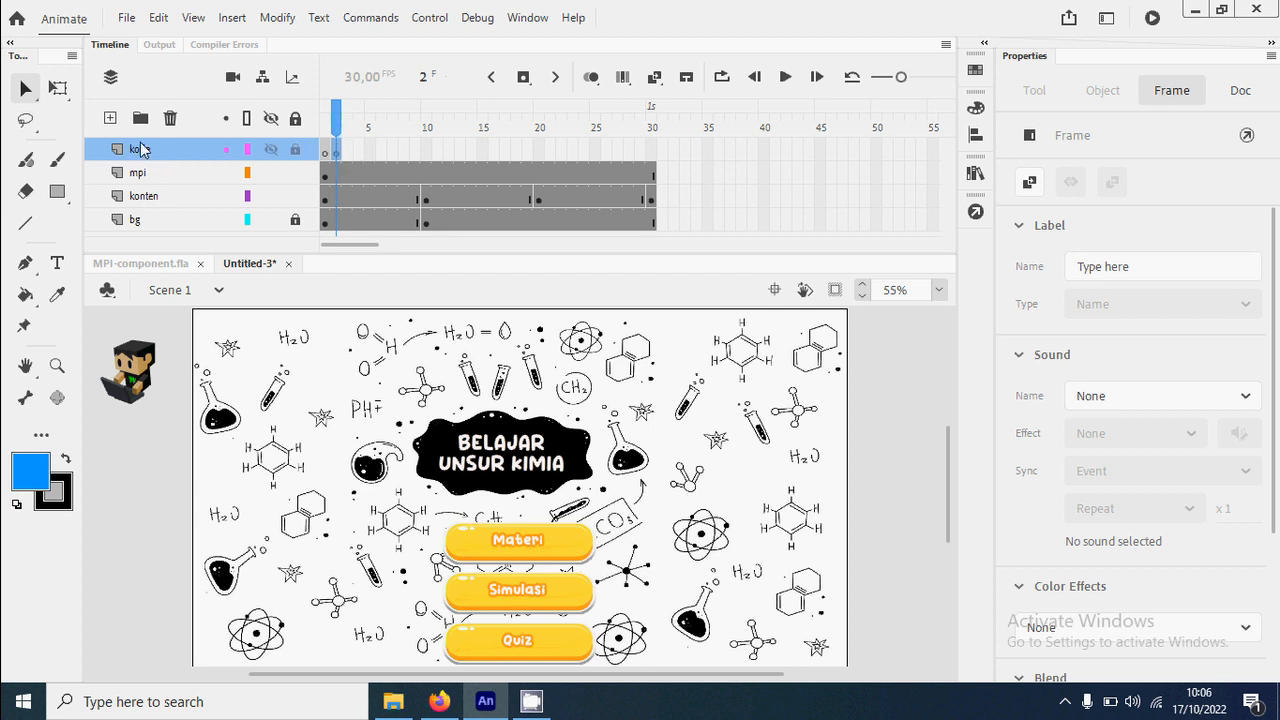
{"action": "left_click", "coordinate": [524, 20]}
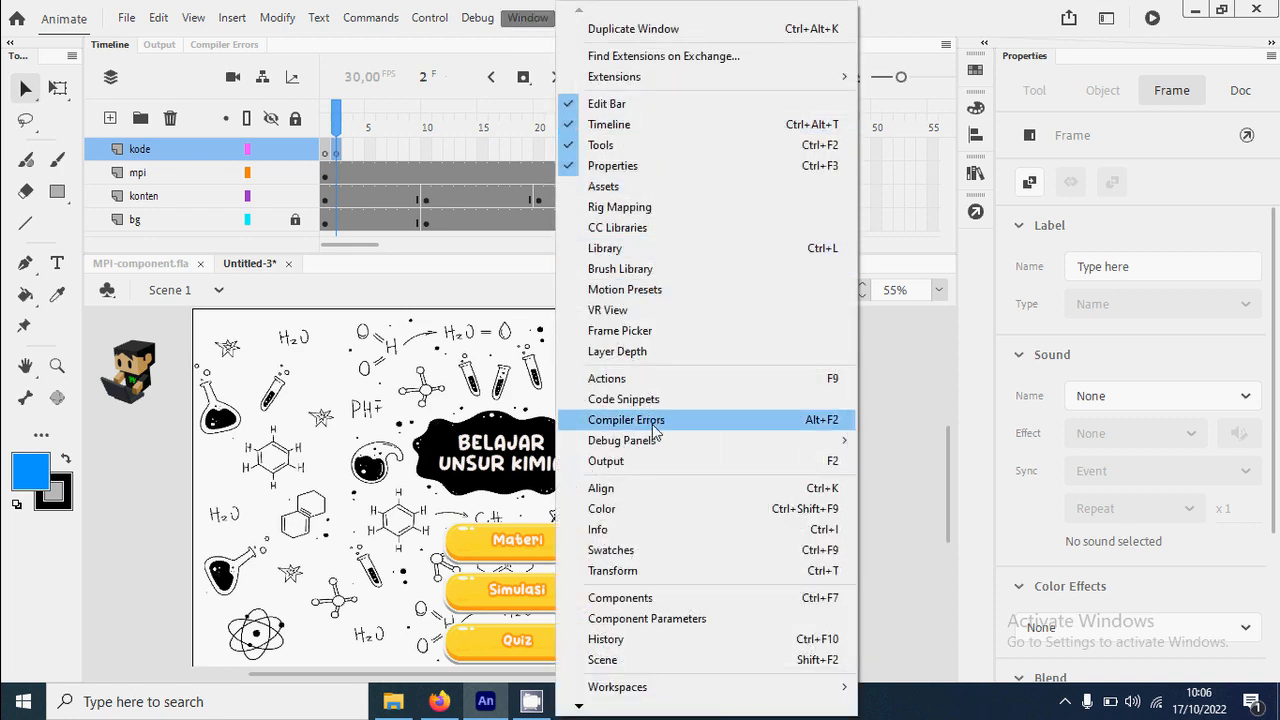
{"action": "left_click", "coordinate": [665, 381]}
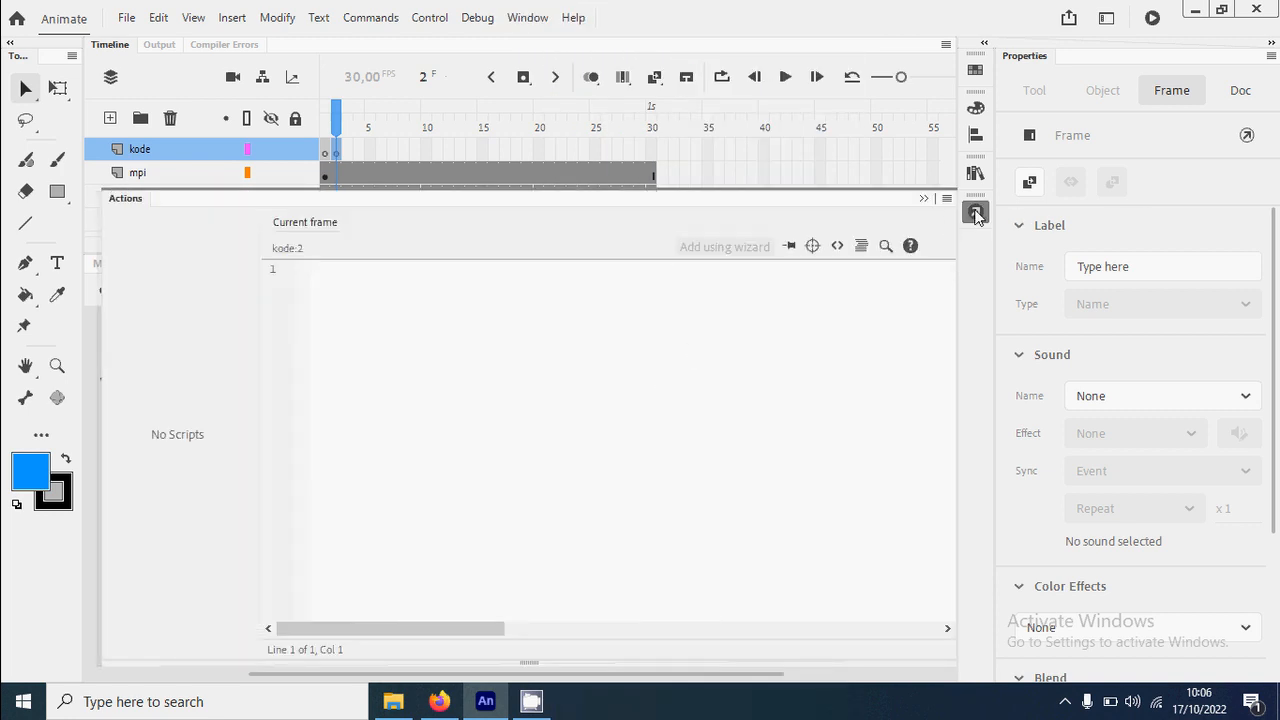
{"action": "left_click", "coordinate": [975, 212]}
{"action": "left_click", "coordinate": [976, 214]}
{"action": "scroll", "coordinate": [685, 427], "scroll_direction": "up", "scroll_amount": 10}
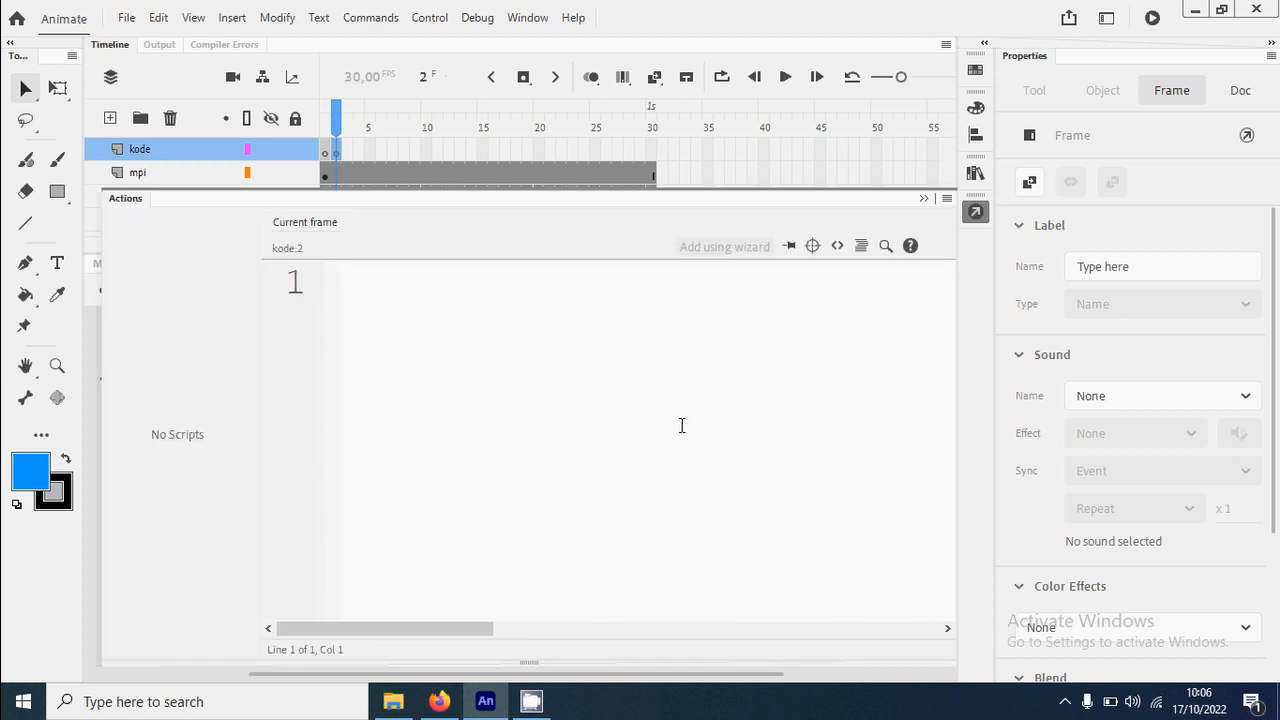
{"action": "left_click", "coordinate": [595, 337]}
{"action": "type", "text": "stop"}
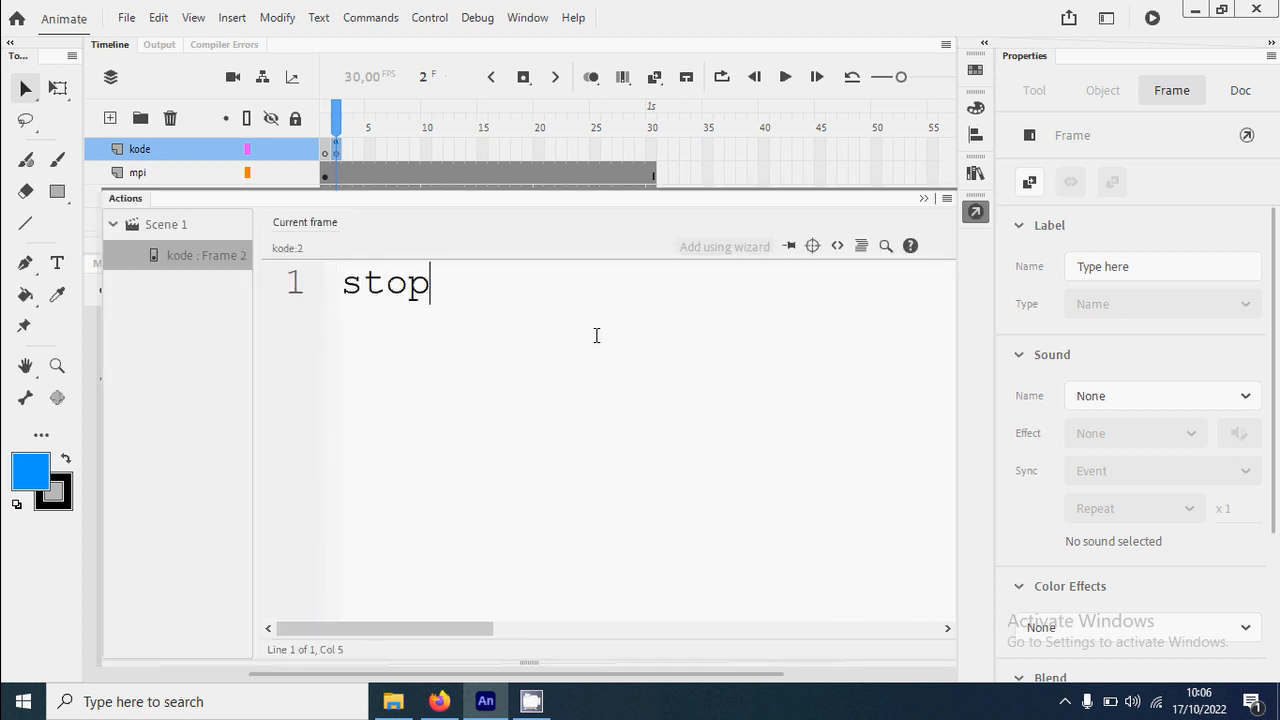
{"action": "type", "text": "();"}
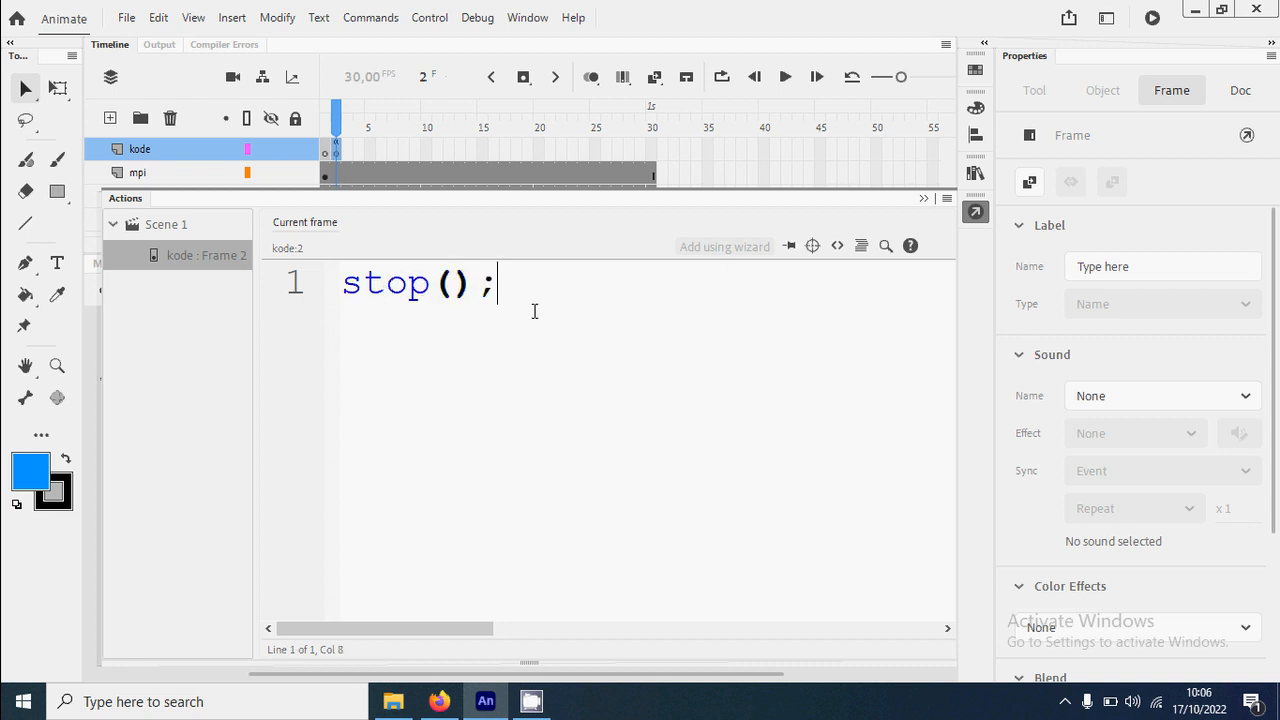
Examine the parentheses and semicolon of the stop(); statement in the kode layer's frame 2 script.
{"action": "double_click", "coordinate": [445, 285]}
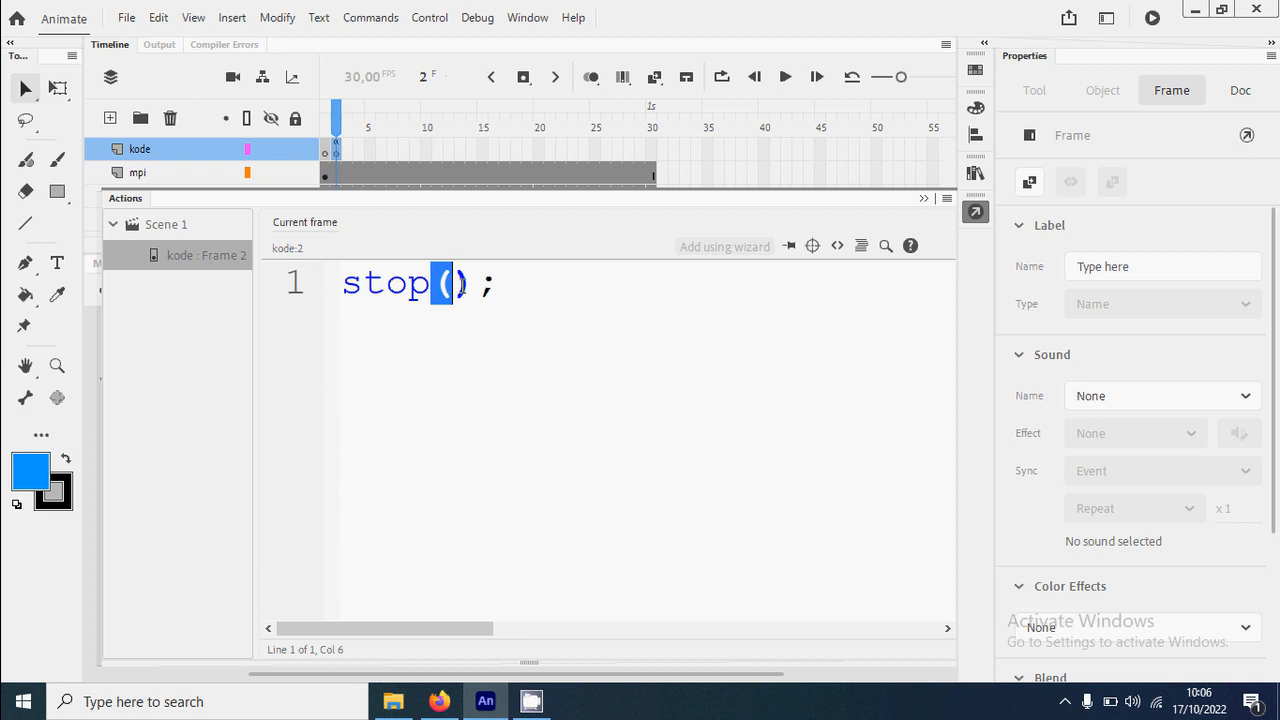
{"action": "double_click", "coordinate": [460, 285]}
{"action": "double_click", "coordinate": [486, 286]}
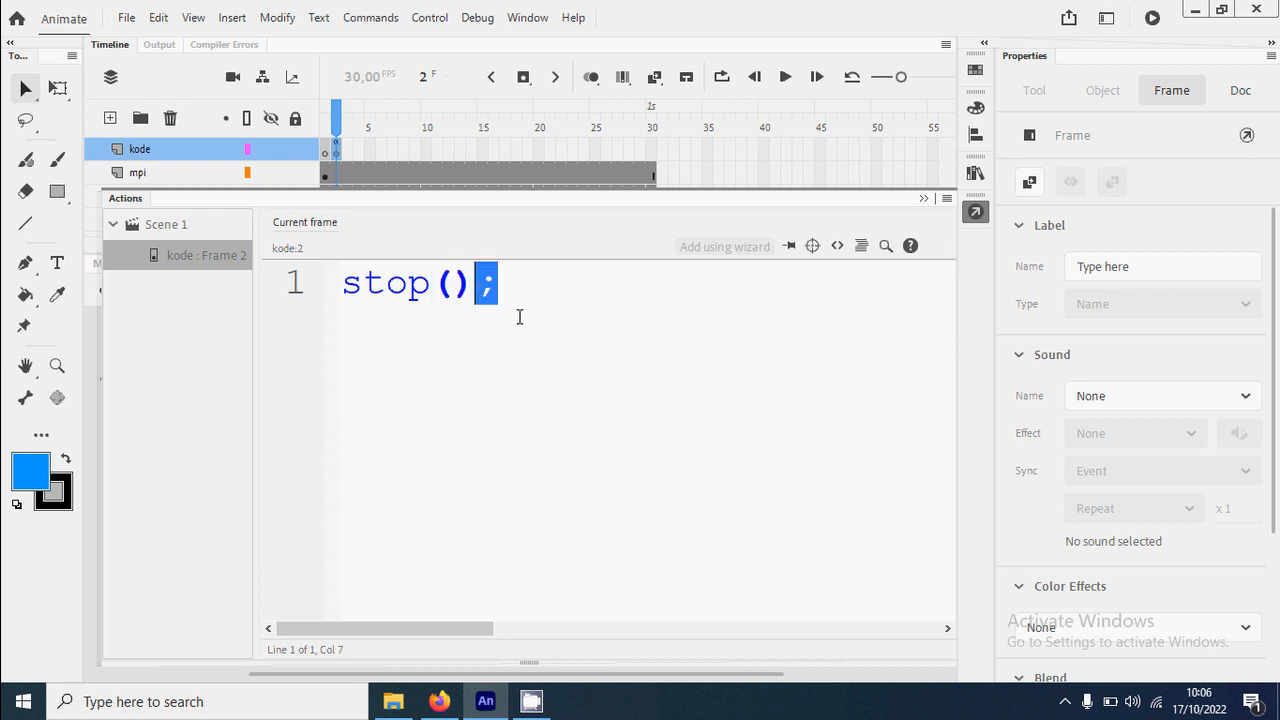
{"action": "left_click_drag", "start_coordinate": [432, 285], "coordinate": [600, 333]}
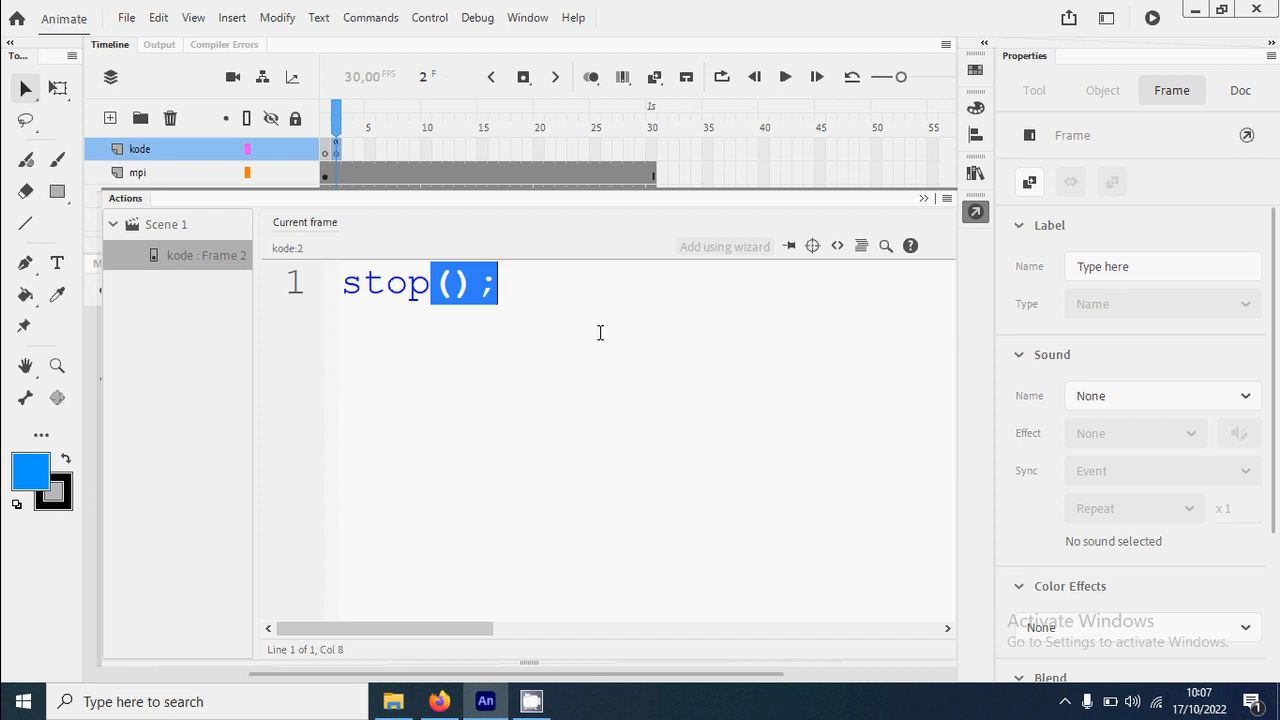
{"action": "left_click", "coordinate": [510, 289]}
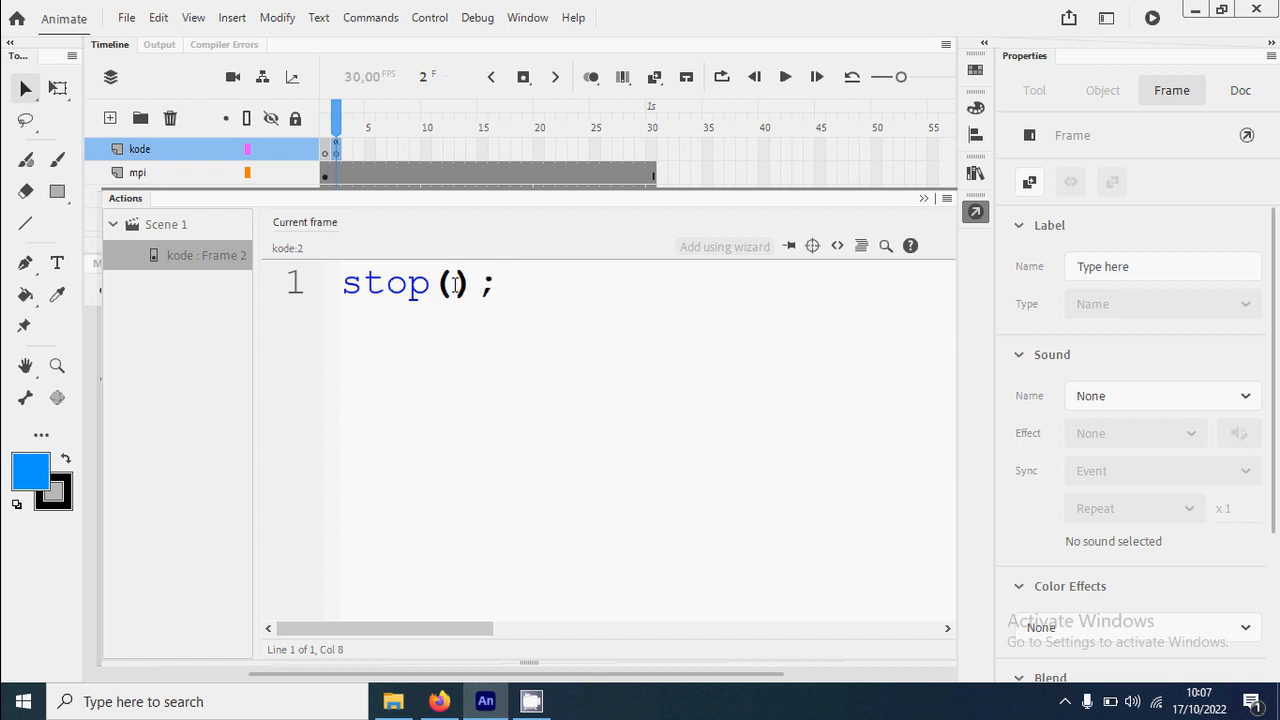
Test the movie to check that playback stops on the menu screen, close the preview and return to the timeline.
{"action": "left_click_drag", "start_coordinate": [497, 288], "coordinate": [477, 285]}
{"action": "left_click", "coordinate": [565, 287]}
{"action": "key", "text": "ctrl+Return"}
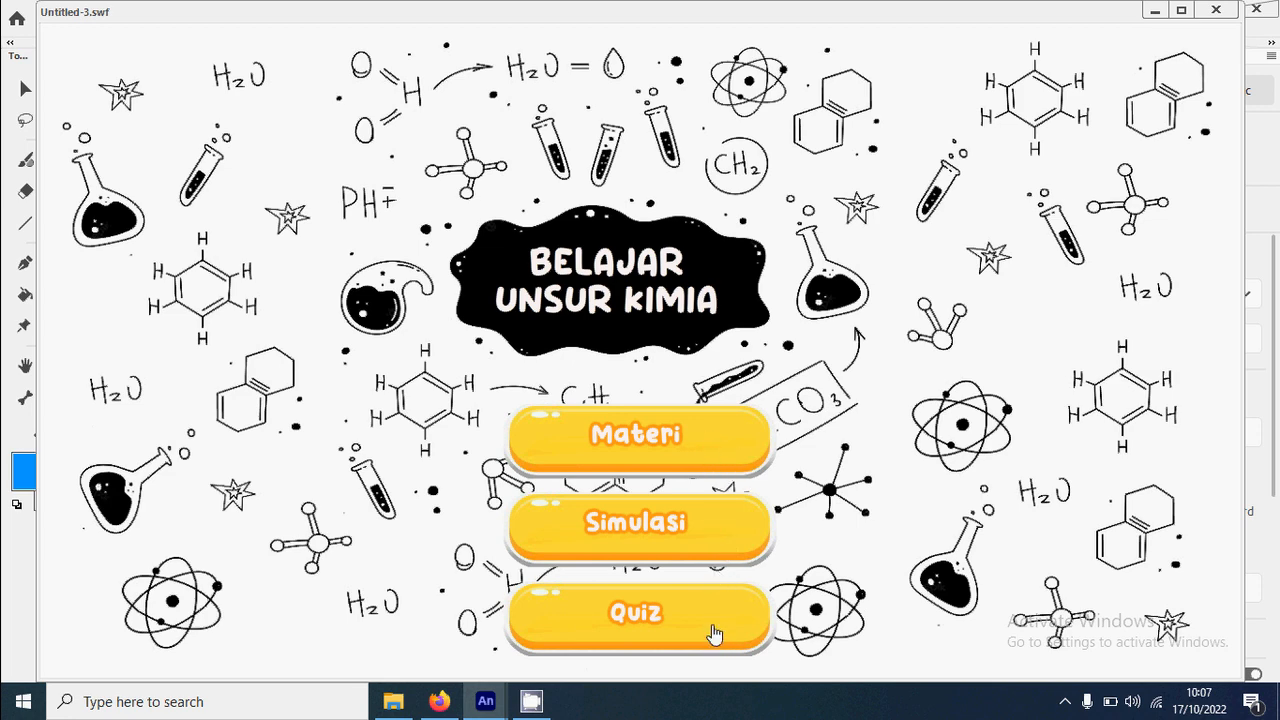
{"action": "left_click", "coordinate": [1215, 12]}
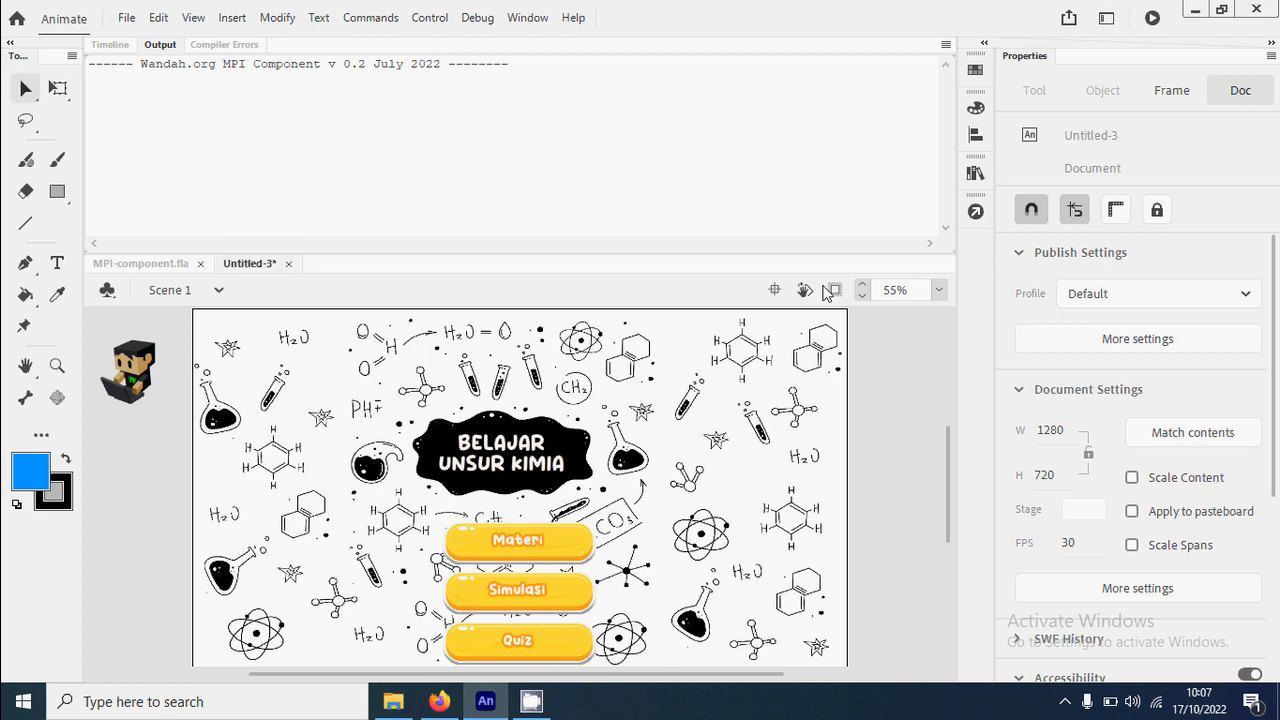
{"action": "left_click", "coordinate": [975, 211]}
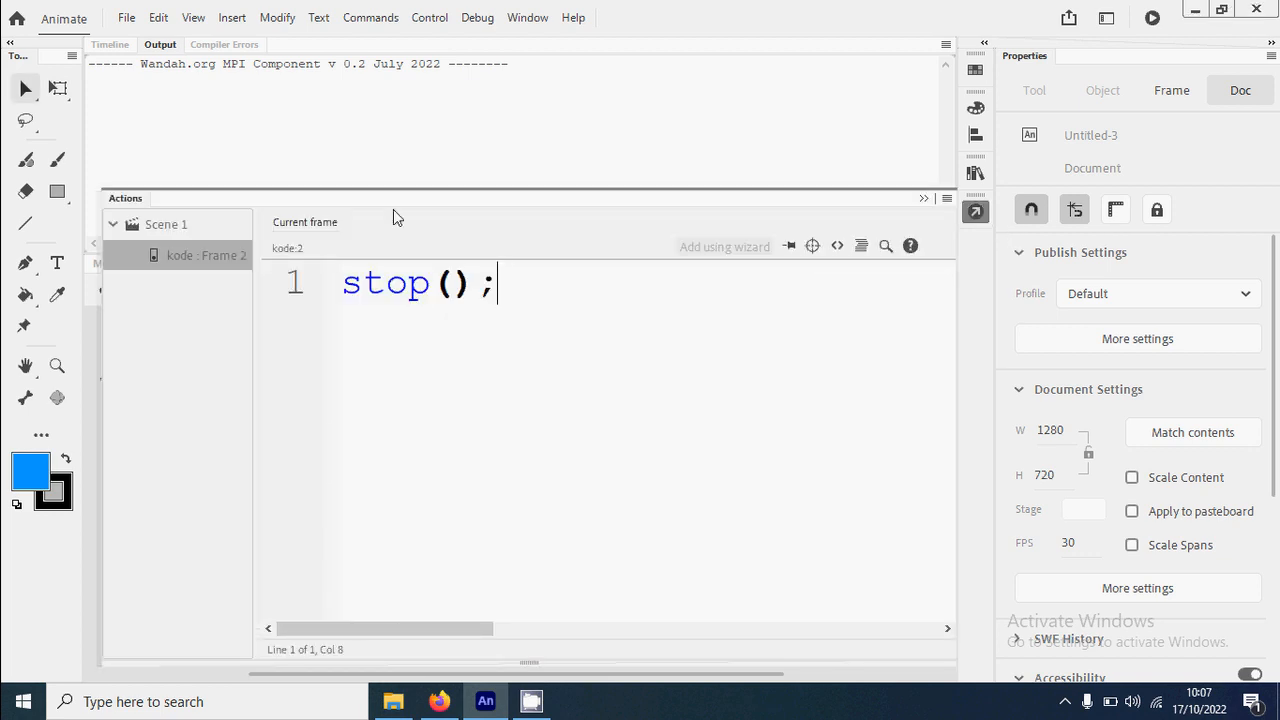
{"action": "left_click", "coordinate": [110, 44]}
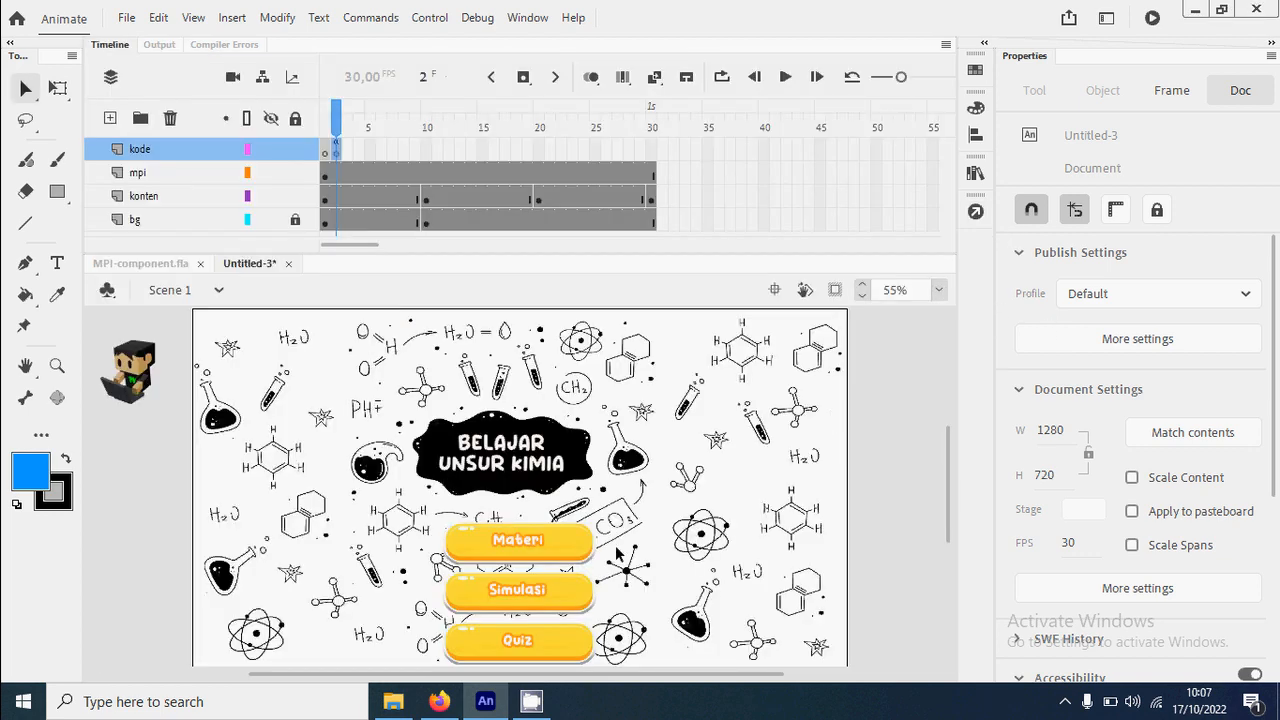
Add the line mpi.click("materiBtn", 10); below stop(); in the kode layer's frame 2 script.
{"action": "left_click", "coordinate": [337, 152]}
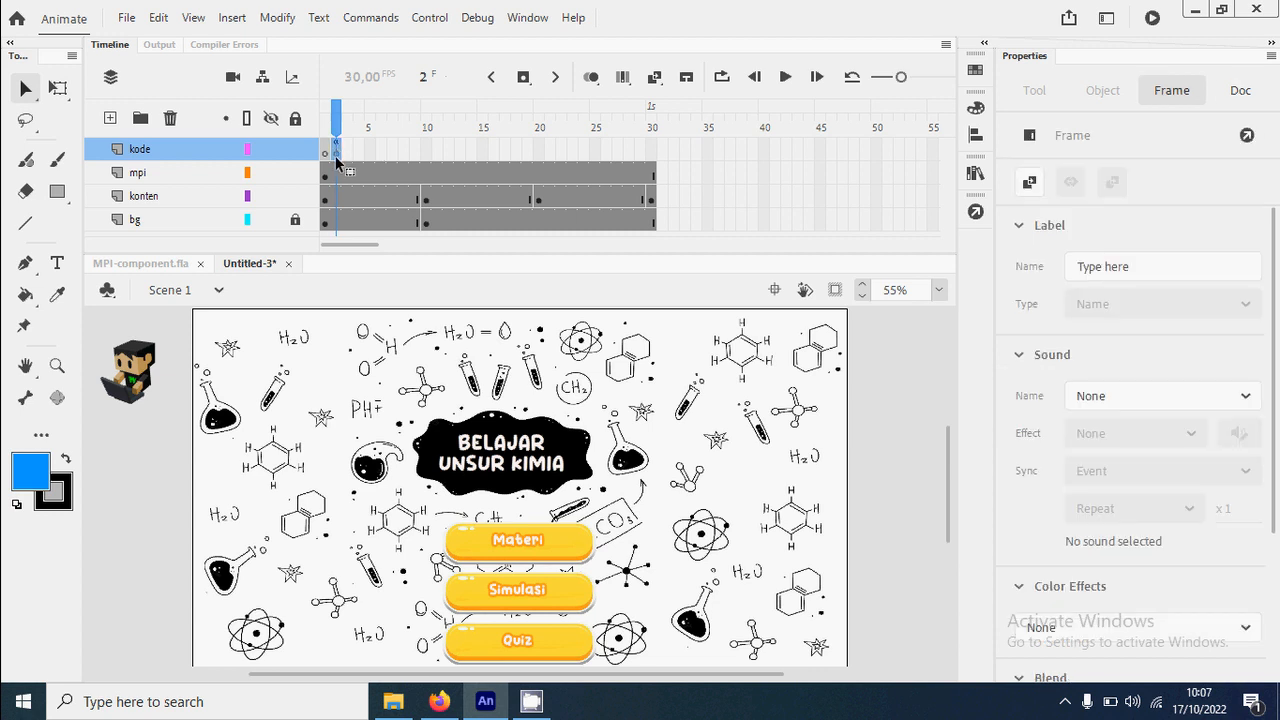
{"action": "left_click", "coordinate": [975, 211]}
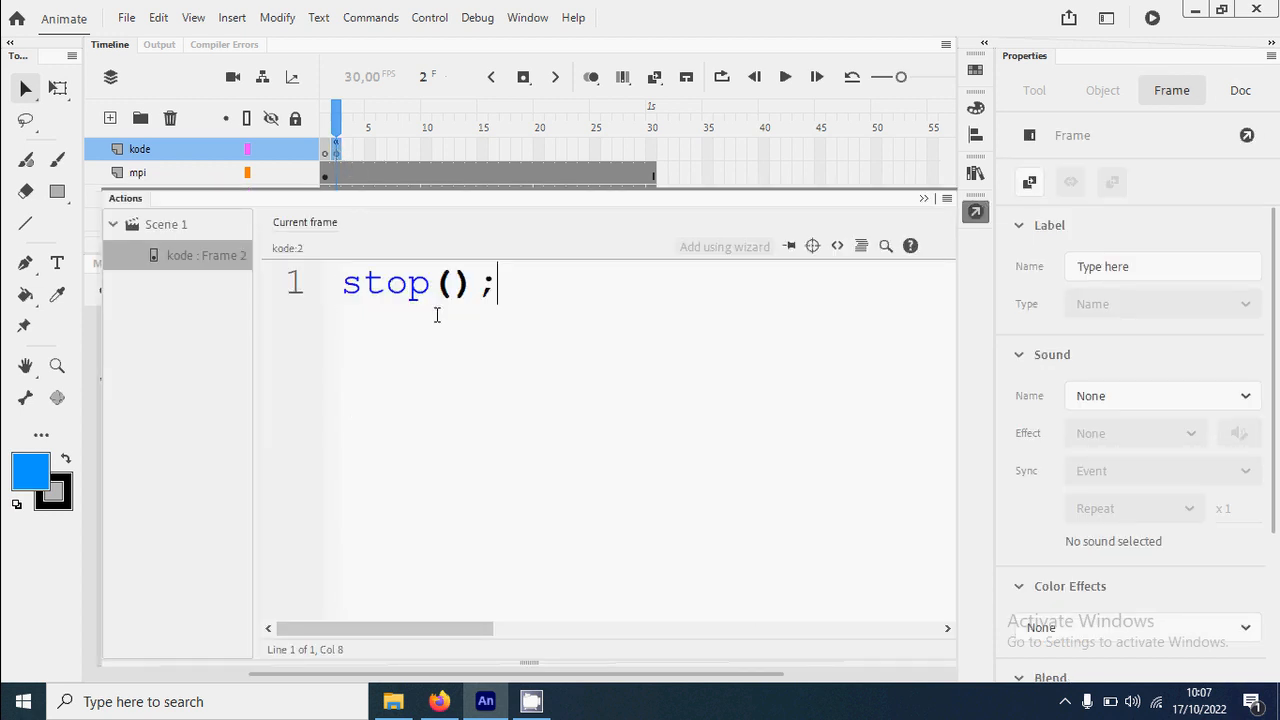
{"action": "key", "text": "Return"}
{"action": "type", "text": "mpi.c"}
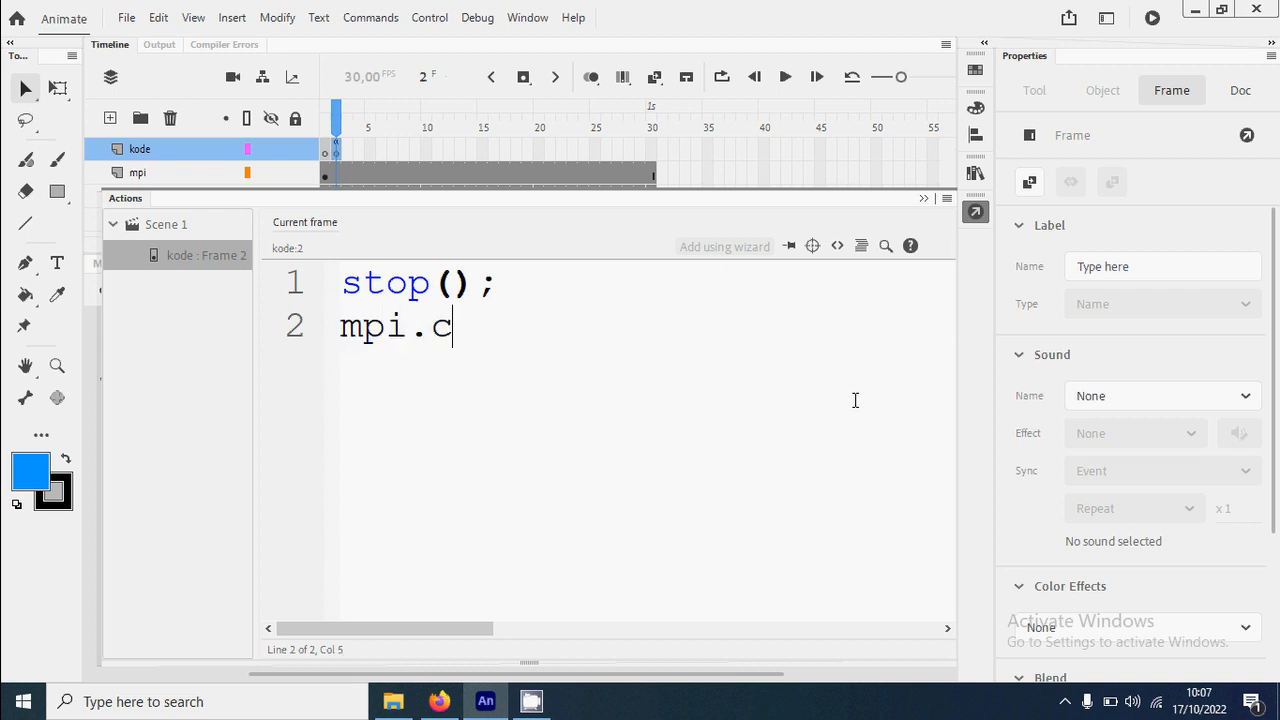
{"action": "type", "text": "lick("}
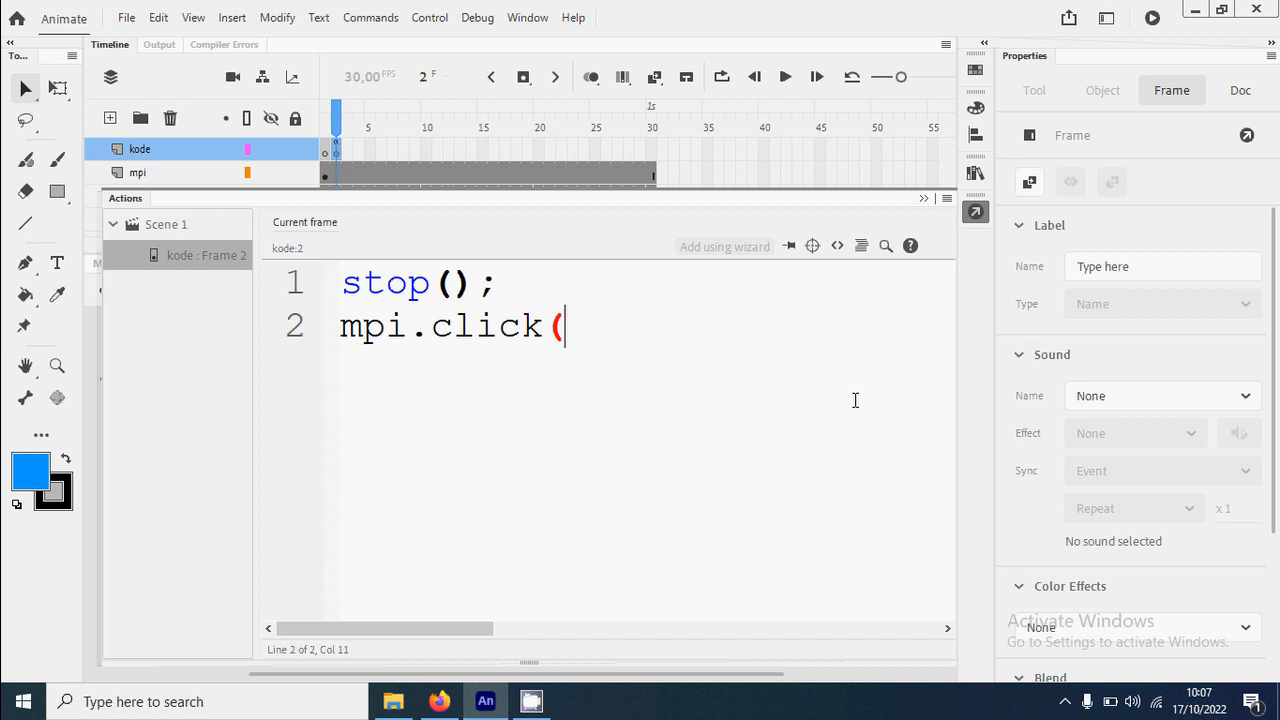
{"action": "type", "text": "\"materiBtn\""}
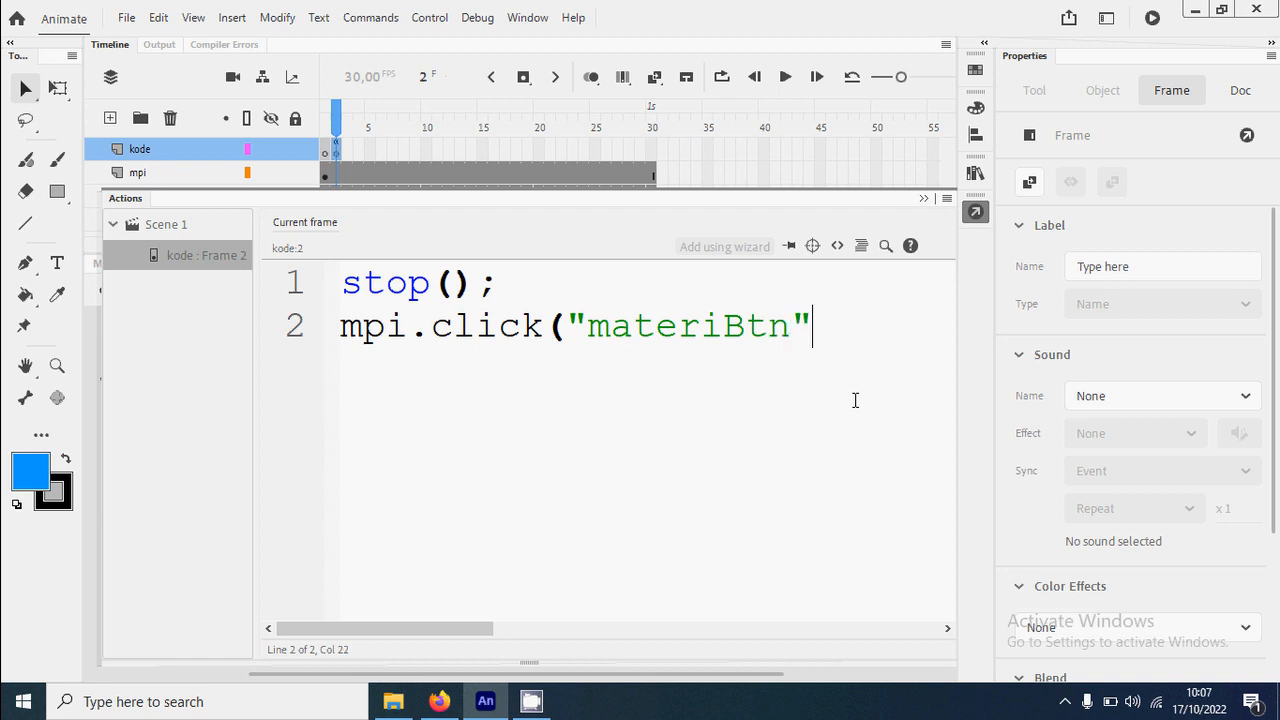
{"action": "scroll", "coordinate": [855, 400], "scroll_direction": "down", "scroll_amount": 5}
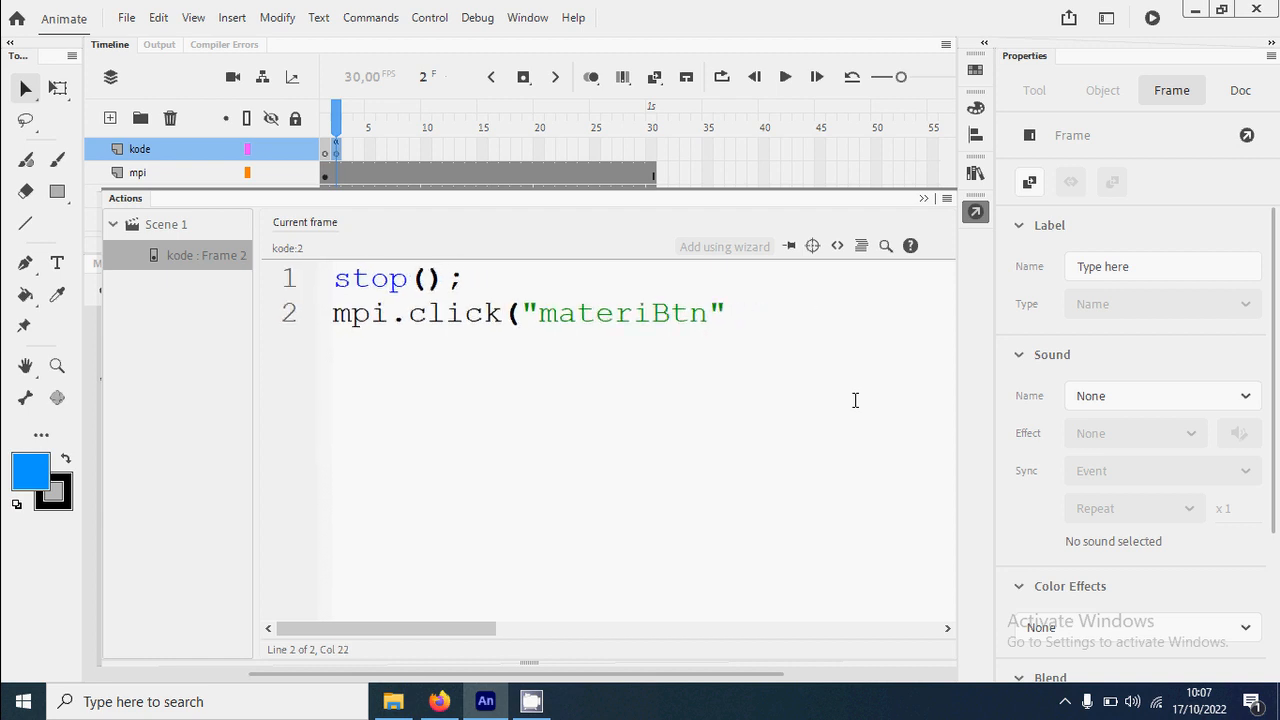
{"action": "type", "text": ", 10);"}
Examine the component name, click command, button name and frame number in the mpi.click statement, and view the content at frame 10.
{"action": "left_click", "coordinate": [337, 313]}
{"action": "double_click", "coordinate": [345, 313]}
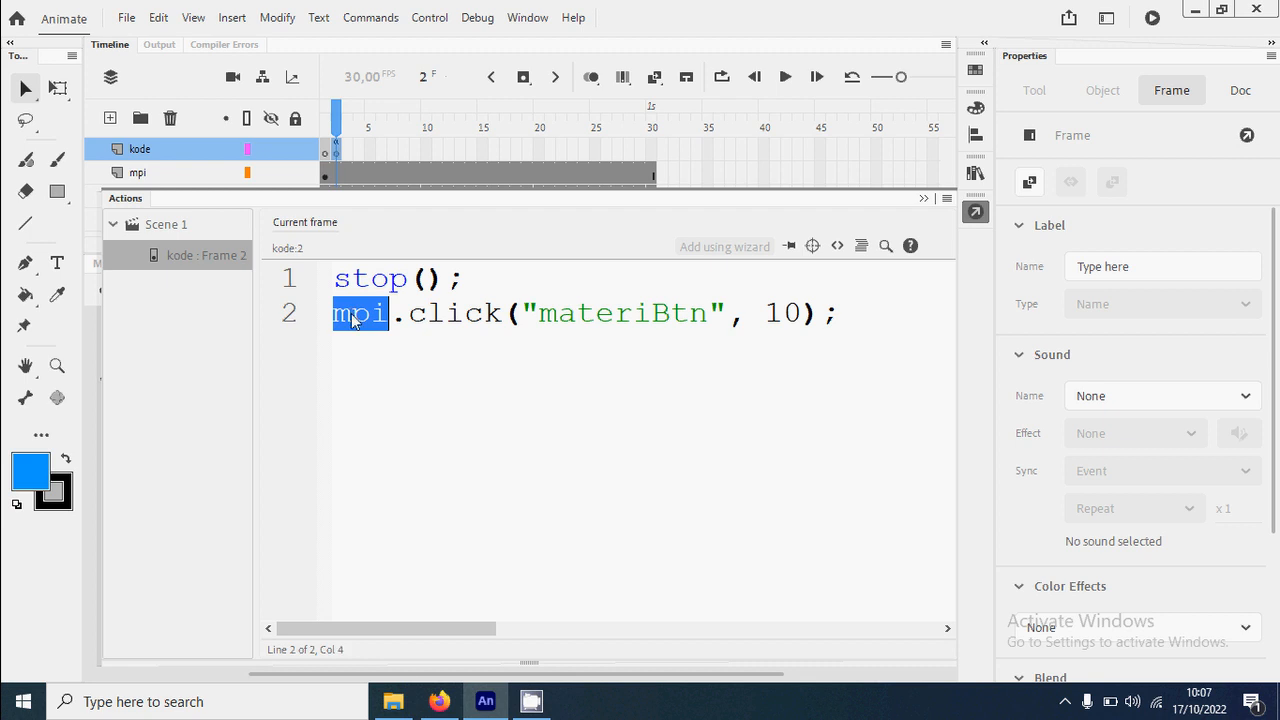
{"action": "double_click", "coordinate": [463, 313]}
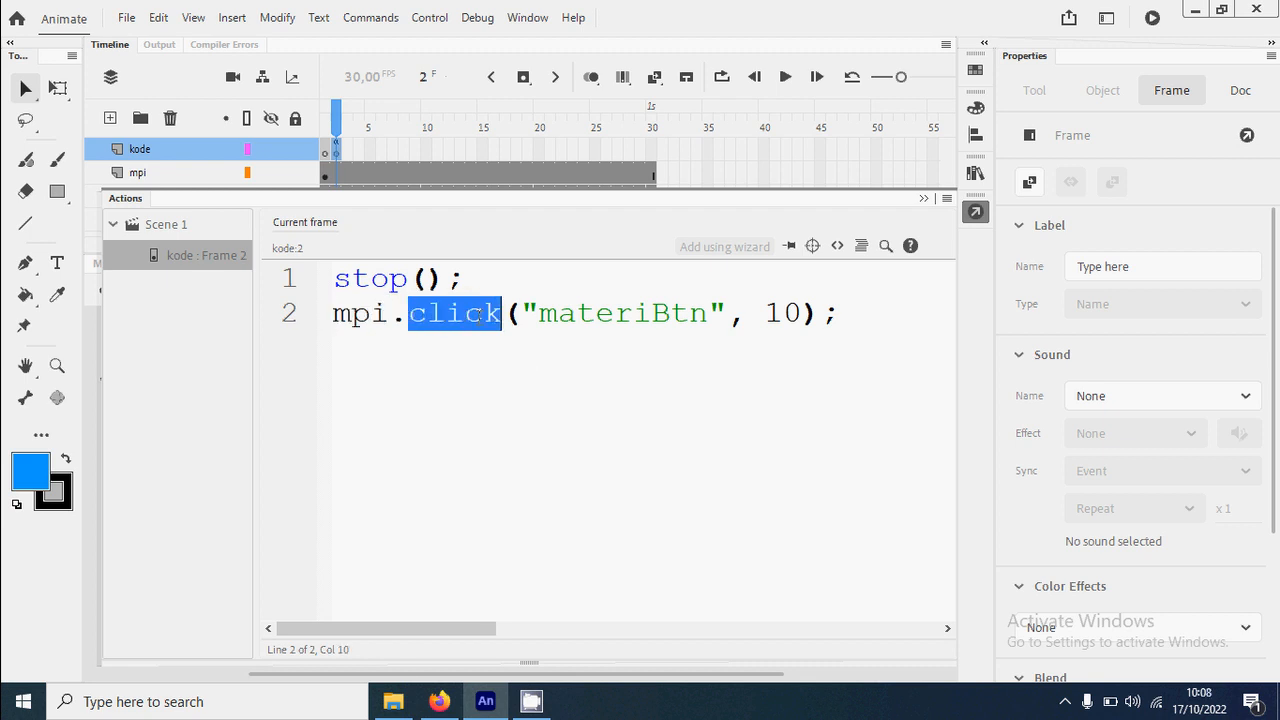
{"action": "double_click", "coordinate": [631, 314]}
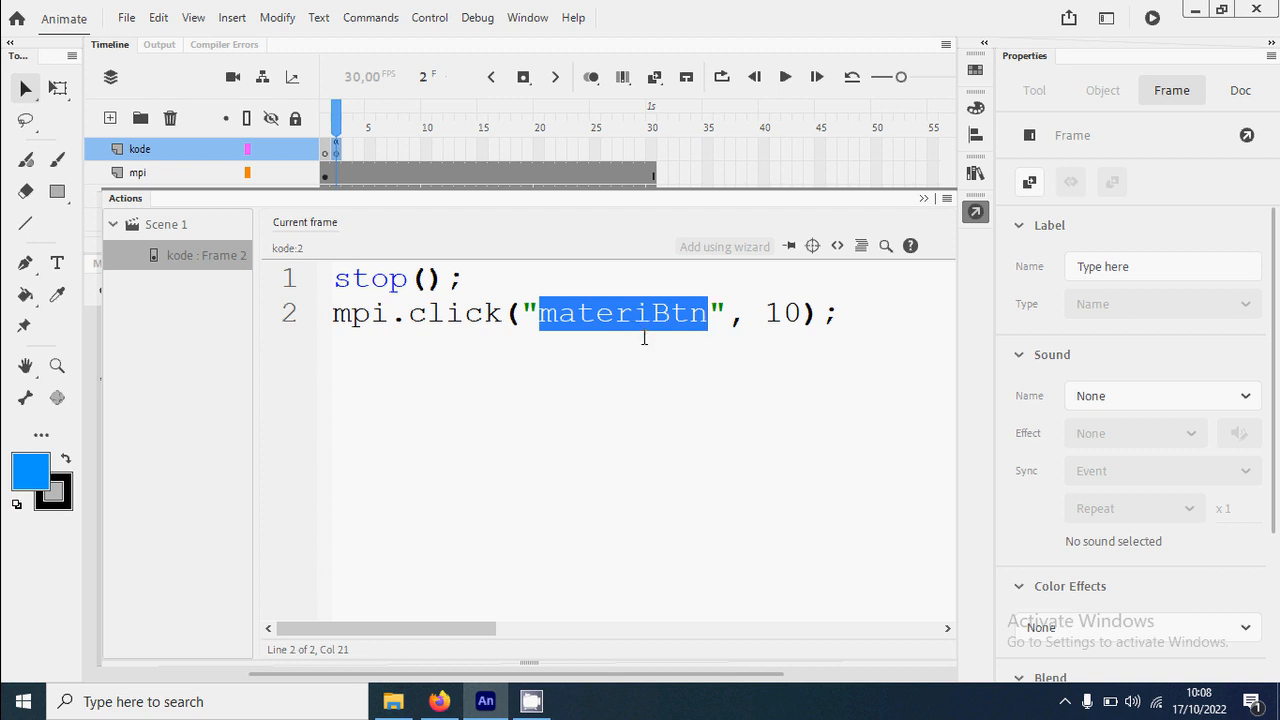
{"action": "double_click", "coordinate": [782, 313]}
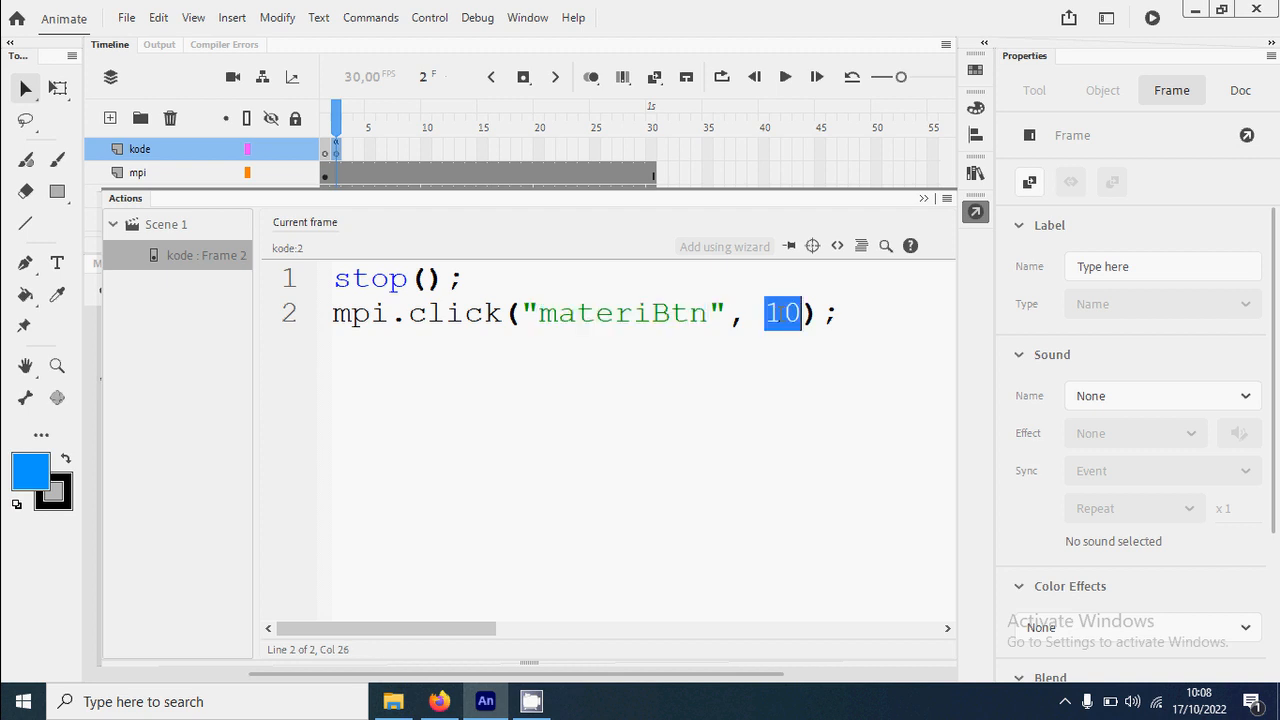
{"action": "left_click", "coordinate": [975, 211]}
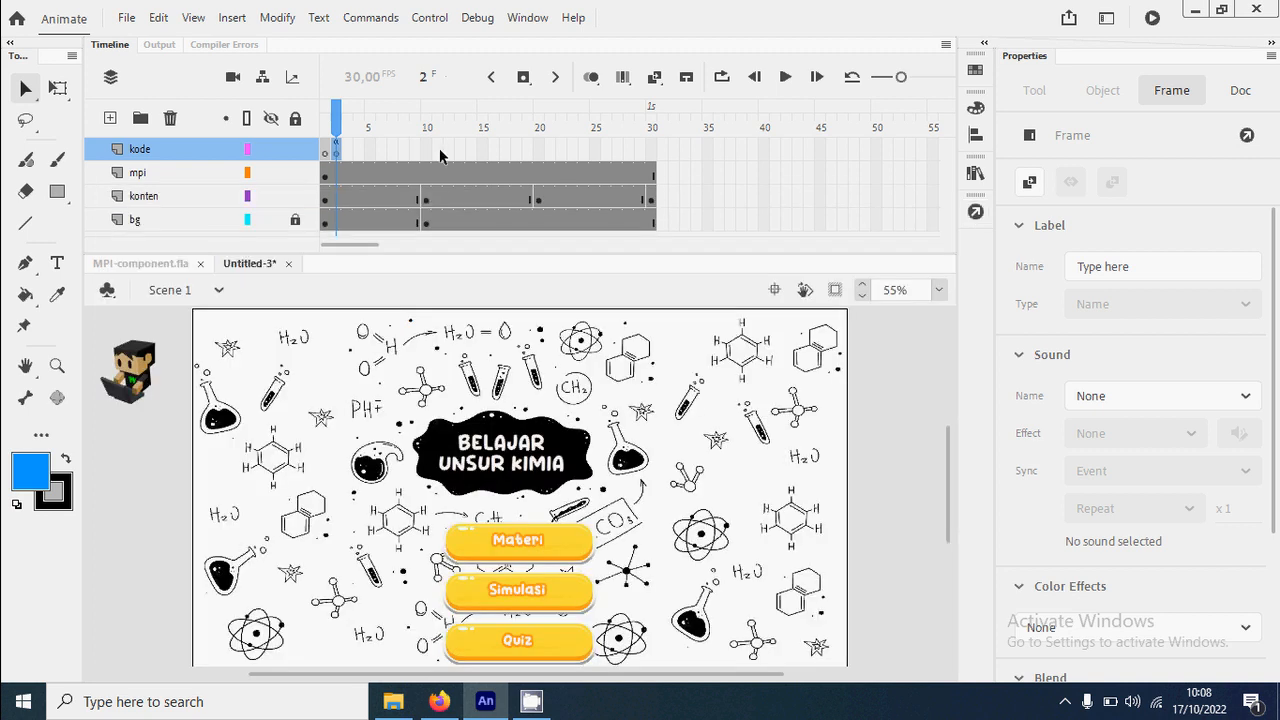
{"action": "left_click", "coordinate": [426, 127]}
{"action": "left_click", "coordinate": [560, 574]}
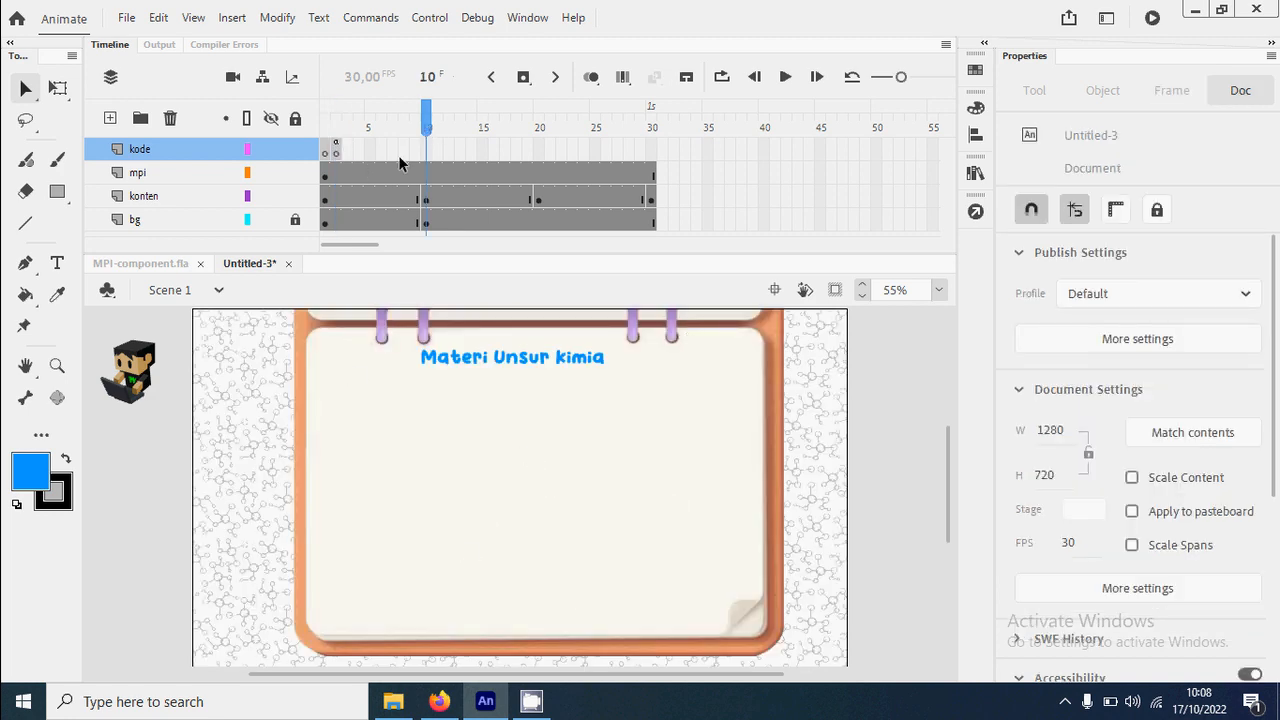
Test the movie's Materi button, close the preview and return to the timeline.
{"action": "key", "text": "ctrl+Return"}
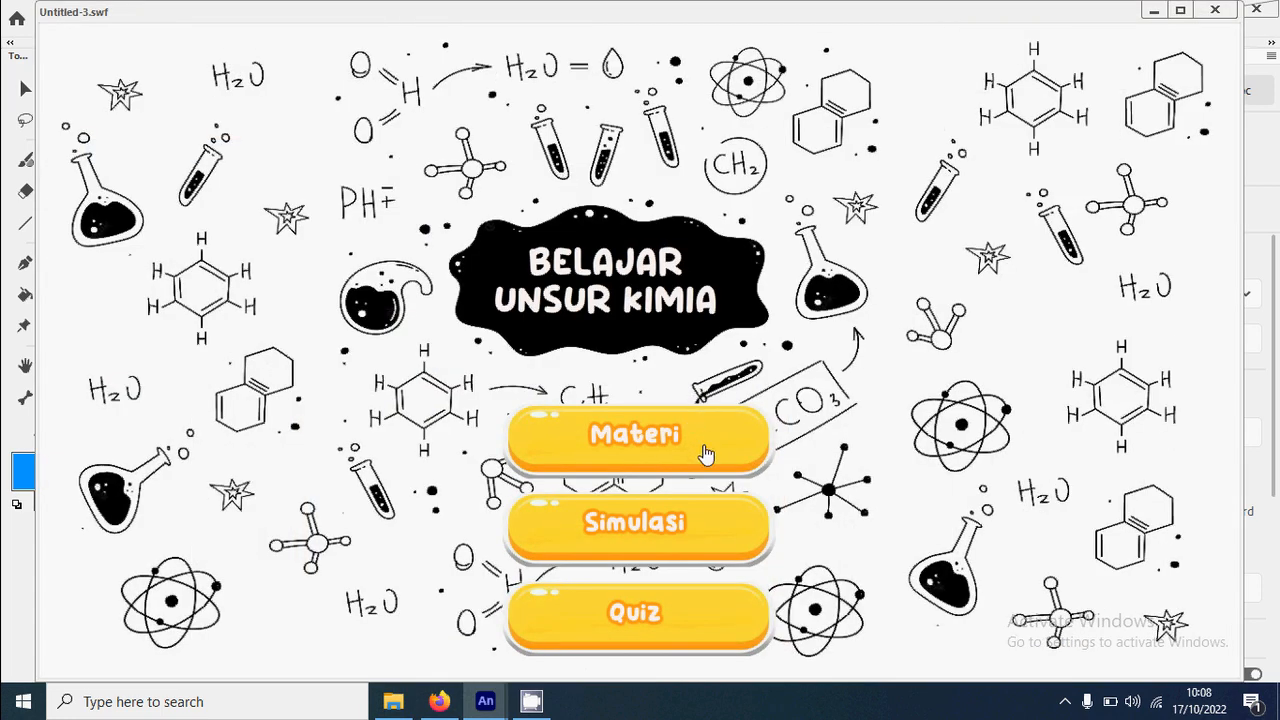
{"action": "left_click", "coordinate": [705, 453]}
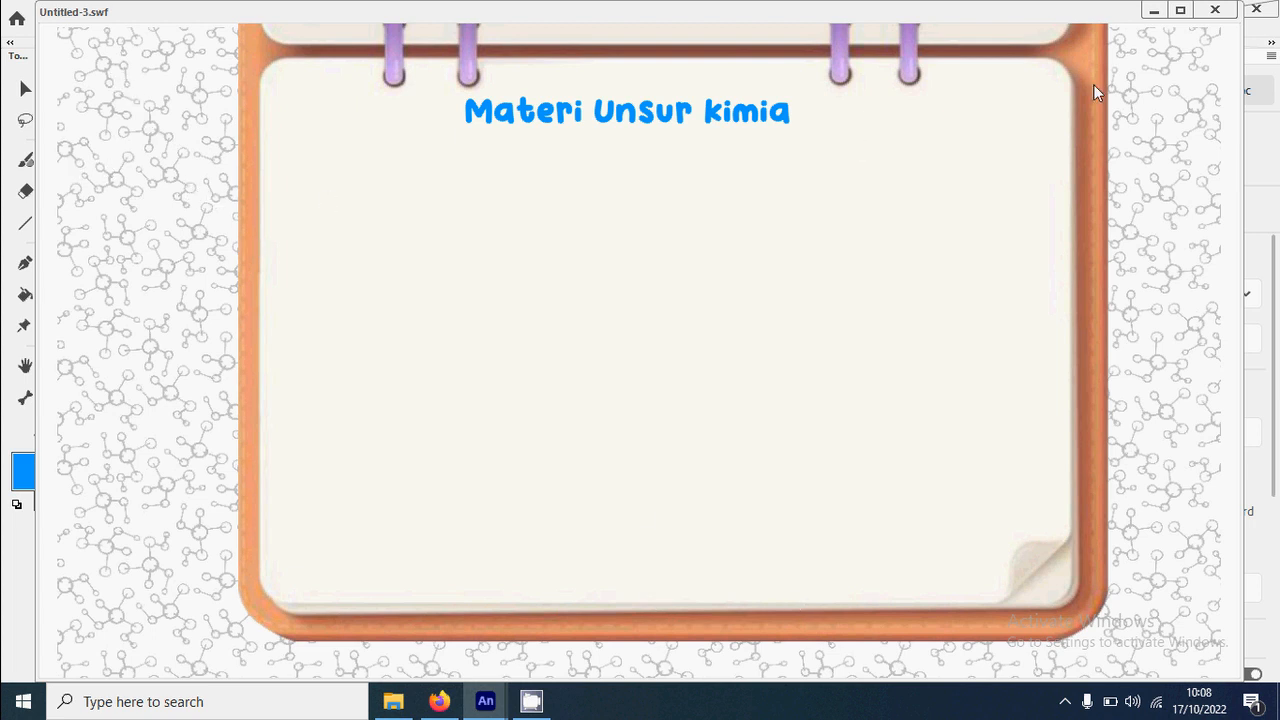
{"action": "left_click", "coordinate": [1215, 12]}
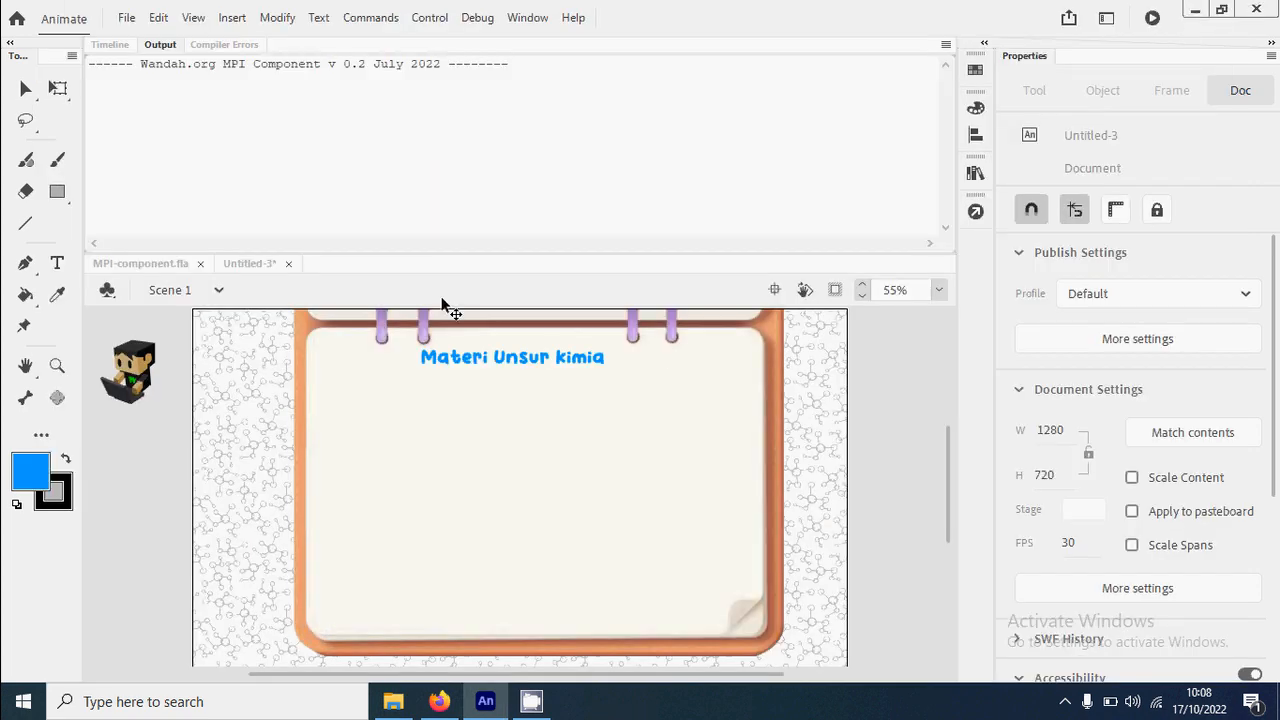
{"action": "left_click", "coordinate": [96, 46]}
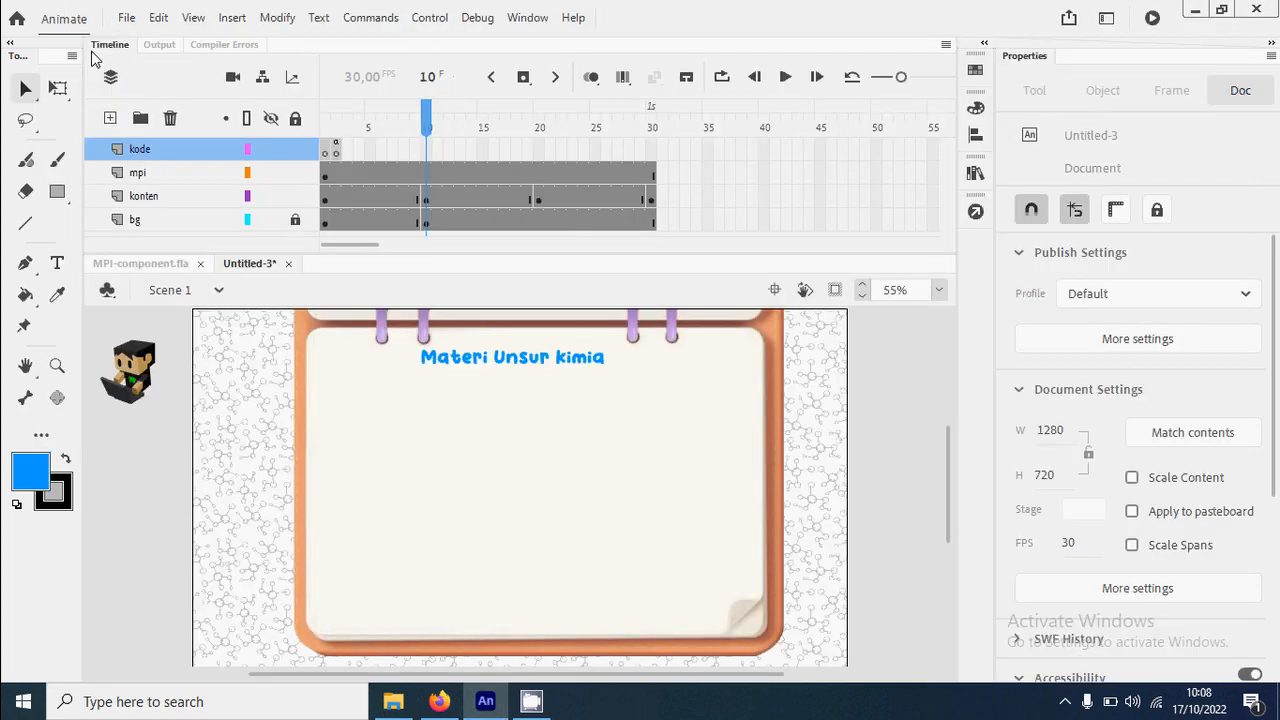
Add an mpi.click line for the Simulasi button with target frame 20 to the kode layer's frame 2 script.
{"action": "left_click", "coordinate": [975, 211]}
{"action": "left_click", "coordinate": [332, 152]}
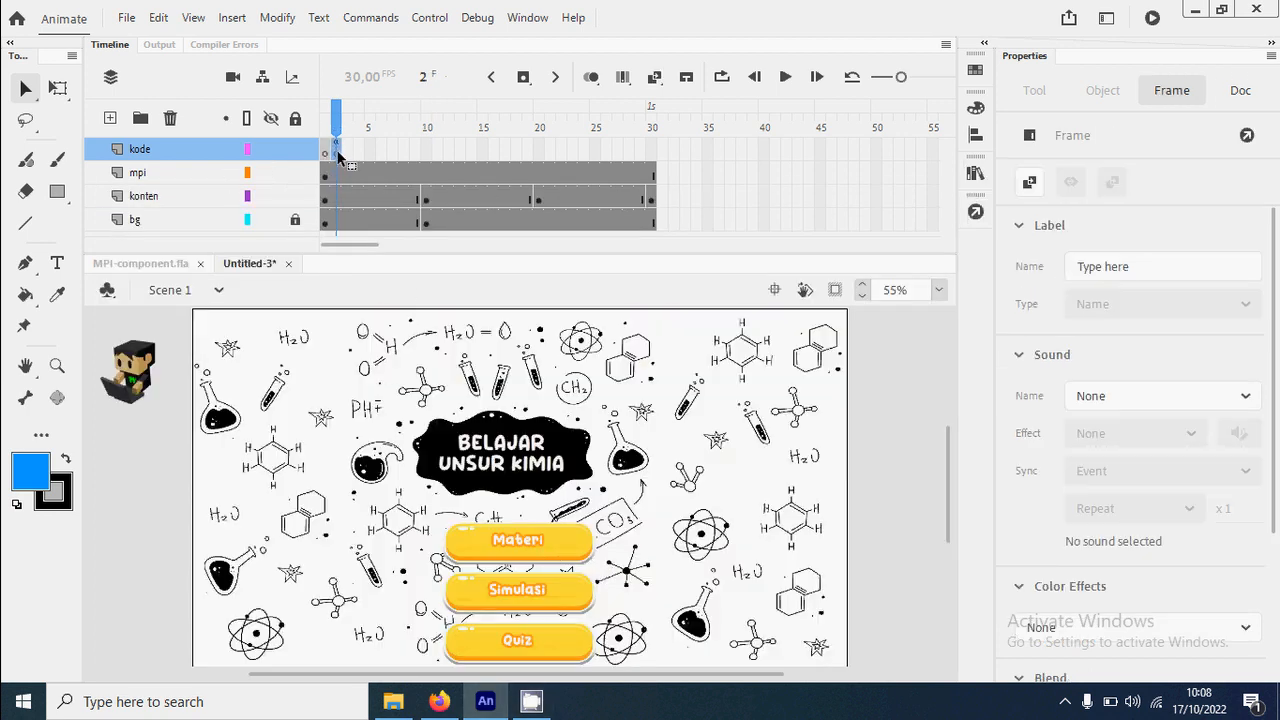
{"action": "left_click", "coordinate": [975, 211]}
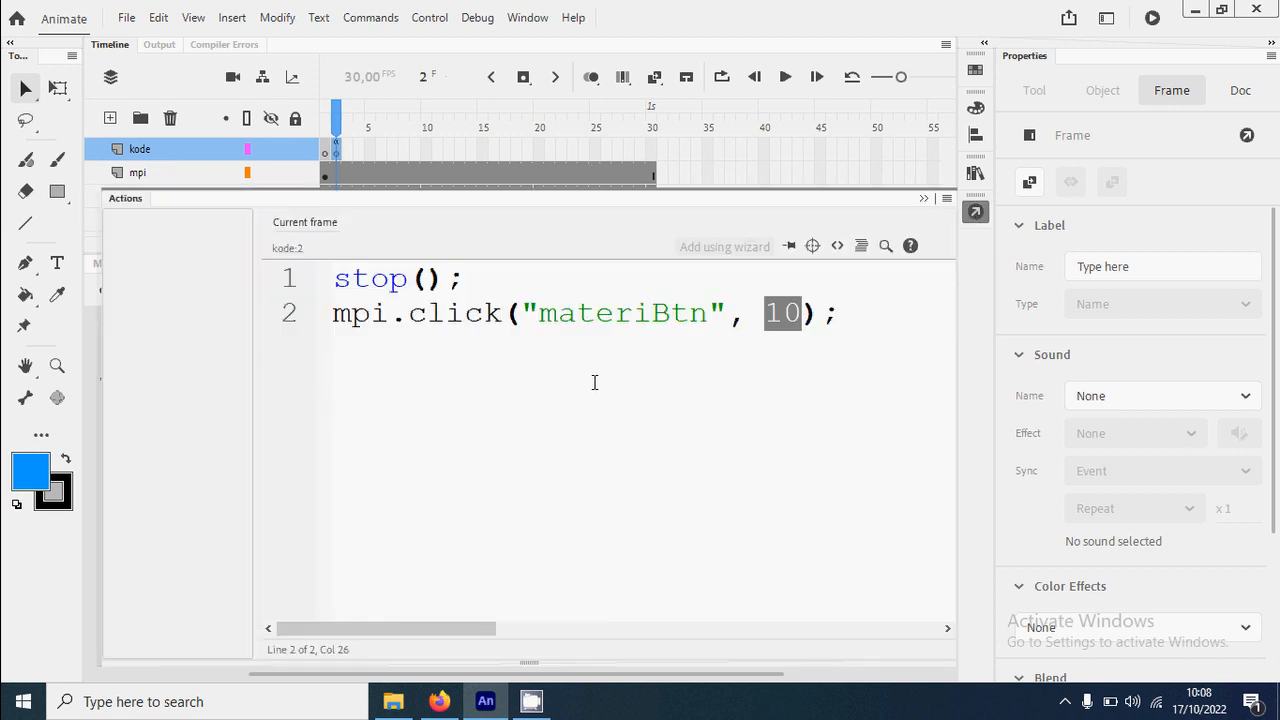
{"action": "left_click", "coordinate": [895, 323]}
{"action": "key", "text": "Return"}
{"action": "type", "text": "mp"}
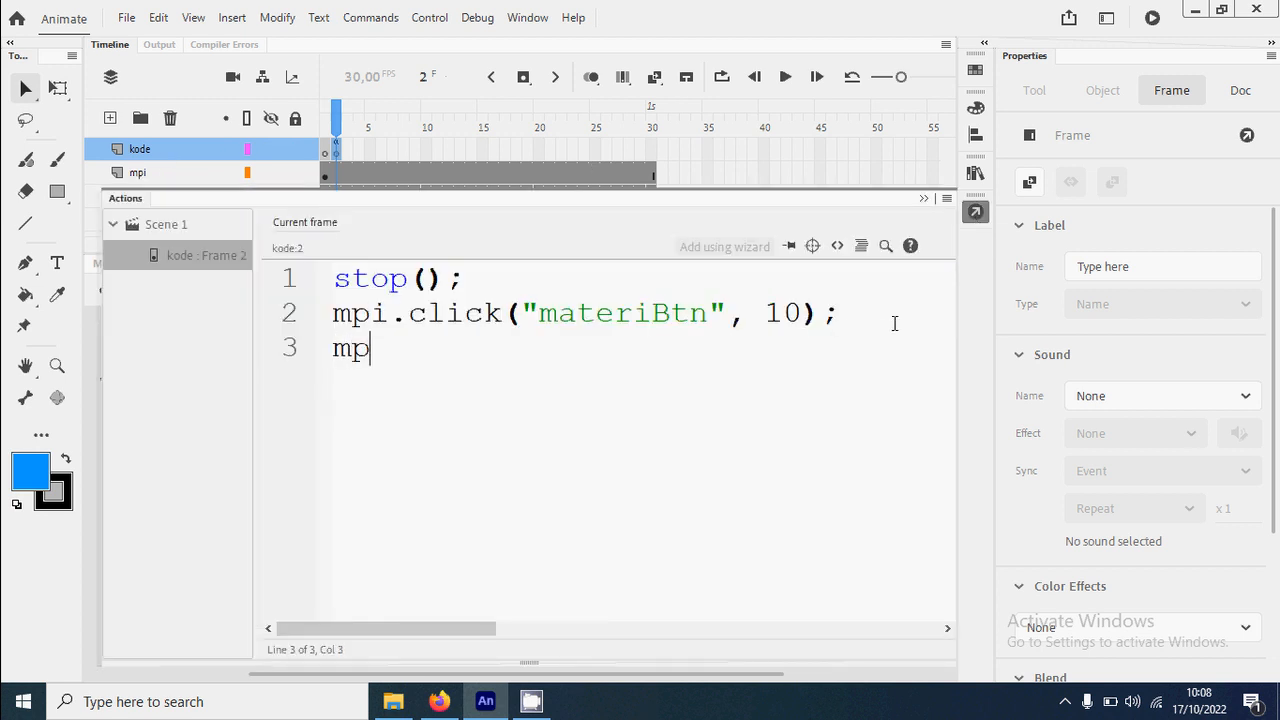
{"action": "type", "text": "i.click(\""}
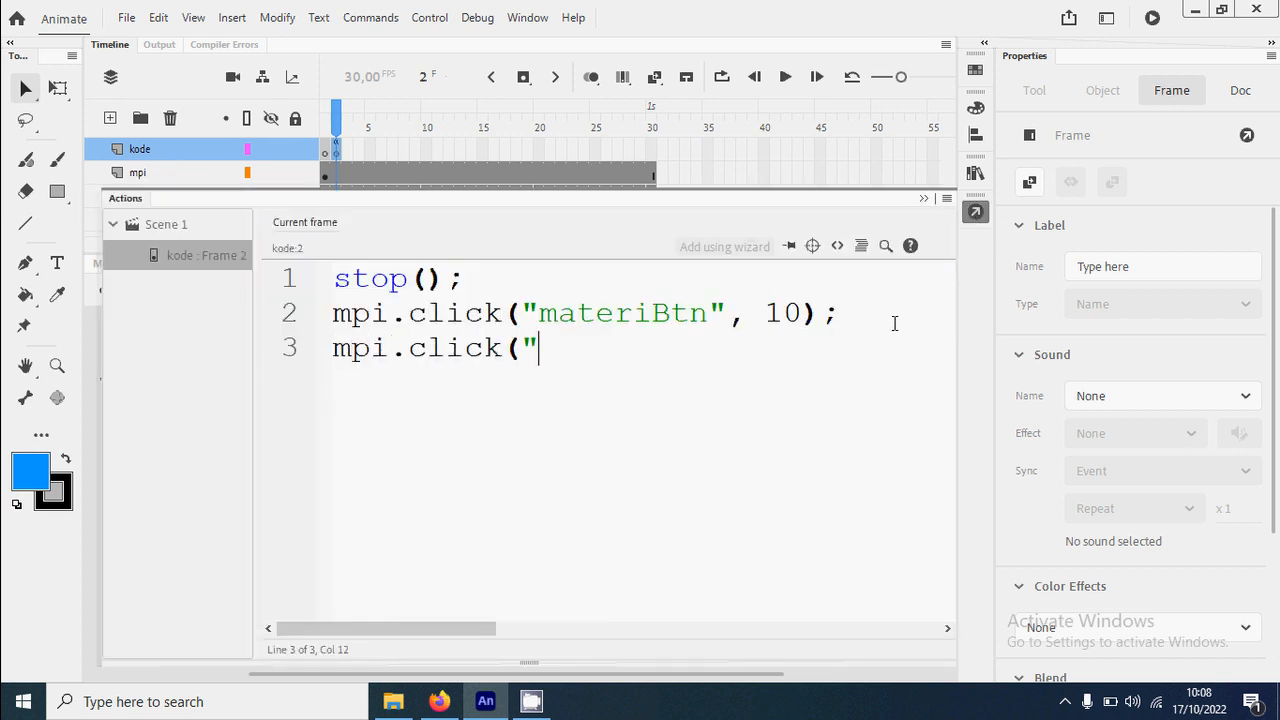
{"action": "type", "text": "simuasiBtn\", 20);"}
Duplicate the Simulasi line and change the copy to mpi.click("quizBtn", 30);.
{"action": "key", "text": "ctrl+d"}
{"action": "left_click_drag", "start_coordinate": [669, 383], "coordinate": [540, 386]}
{"action": "type", "text": "quiz"}
{"action": "left_click_drag", "start_coordinate": [728, 383], "coordinate": [746, 384]}
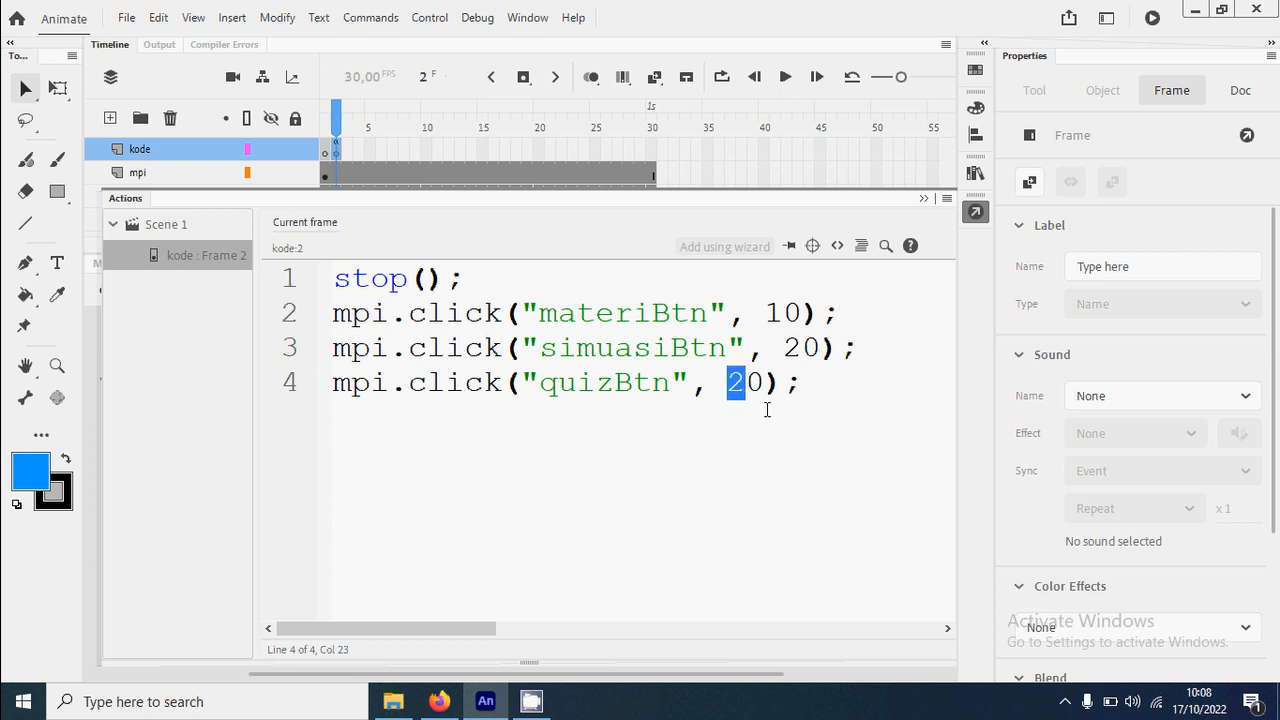
{"action": "type", "text": "3"}
{"action": "key", "text": "End"}
Correct the misspelled button name on line 3 of the script to simulasiBtn.
{"action": "left_click", "coordinate": [616, 350]}
{"action": "type", "text": "l"}
{"action": "left_click", "coordinate": [880, 389]}
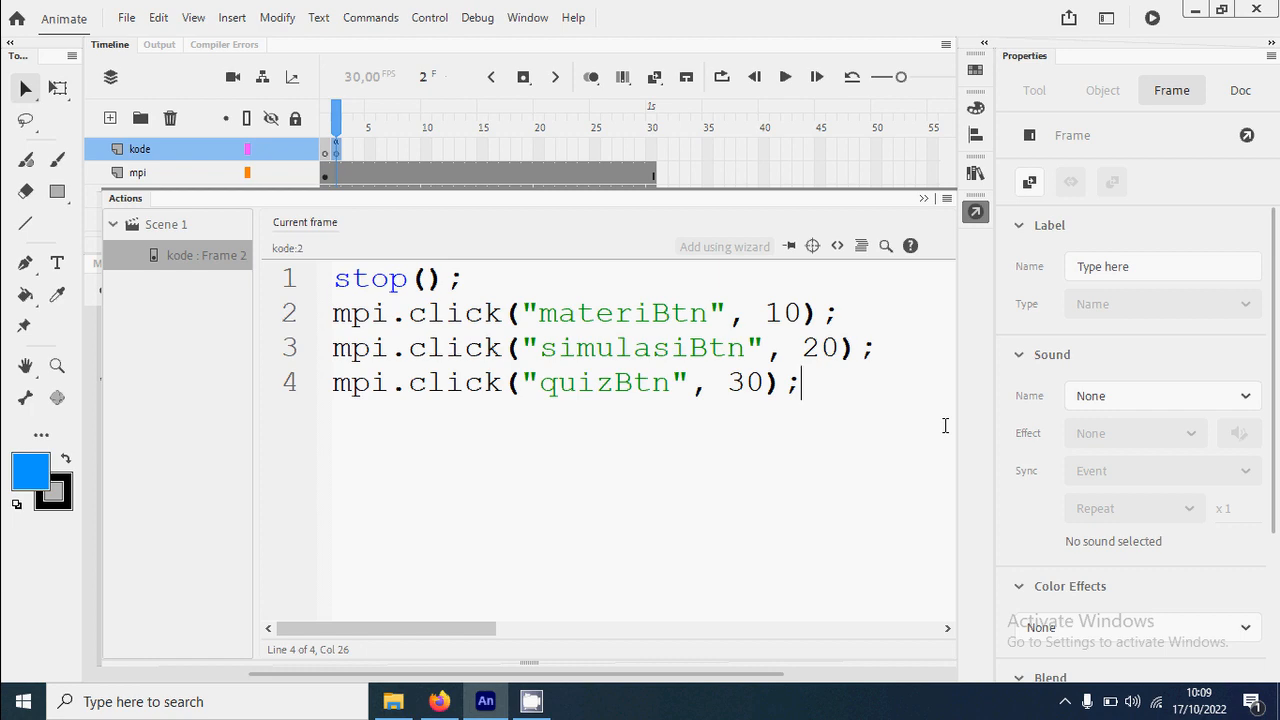
Test the Simulasi and Quiz buttons in the movie preview, and close the preview.
{"action": "key", "text": "ctrl+Return"}
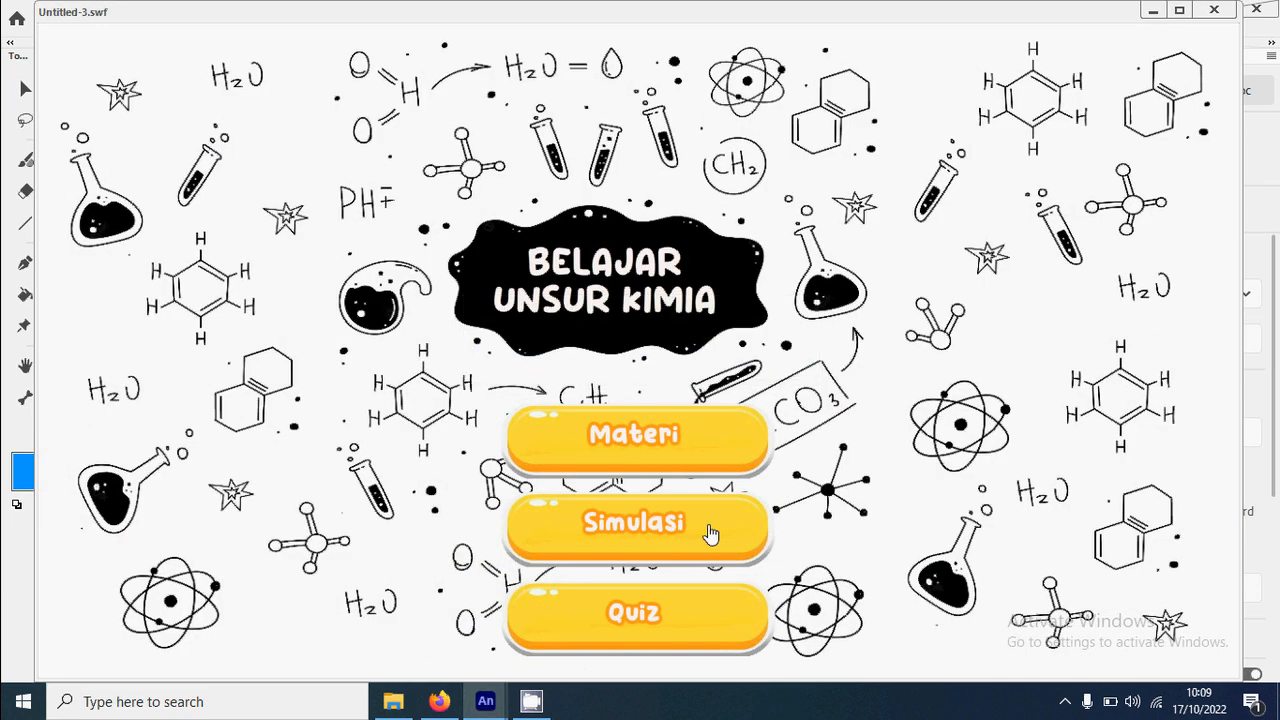
{"action": "left_click", "coordinate": [710, 538]}
{"action": "left_click", "coordinate": [695, 634]}
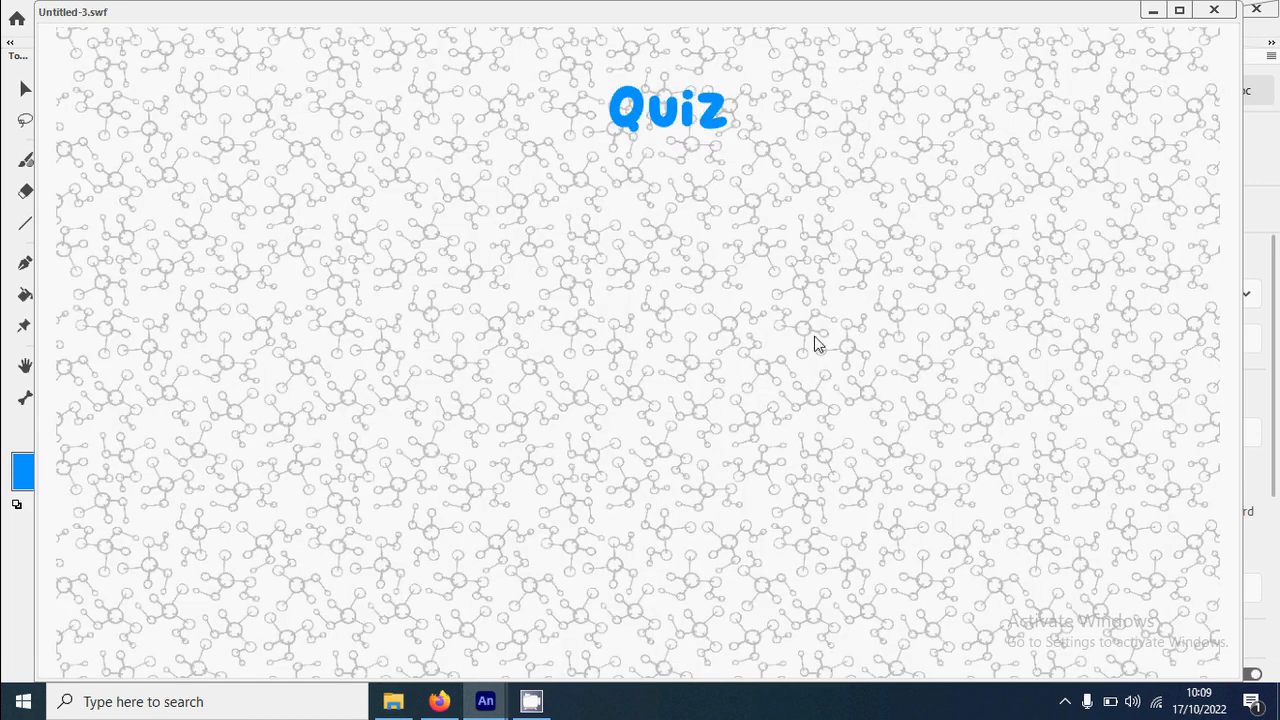
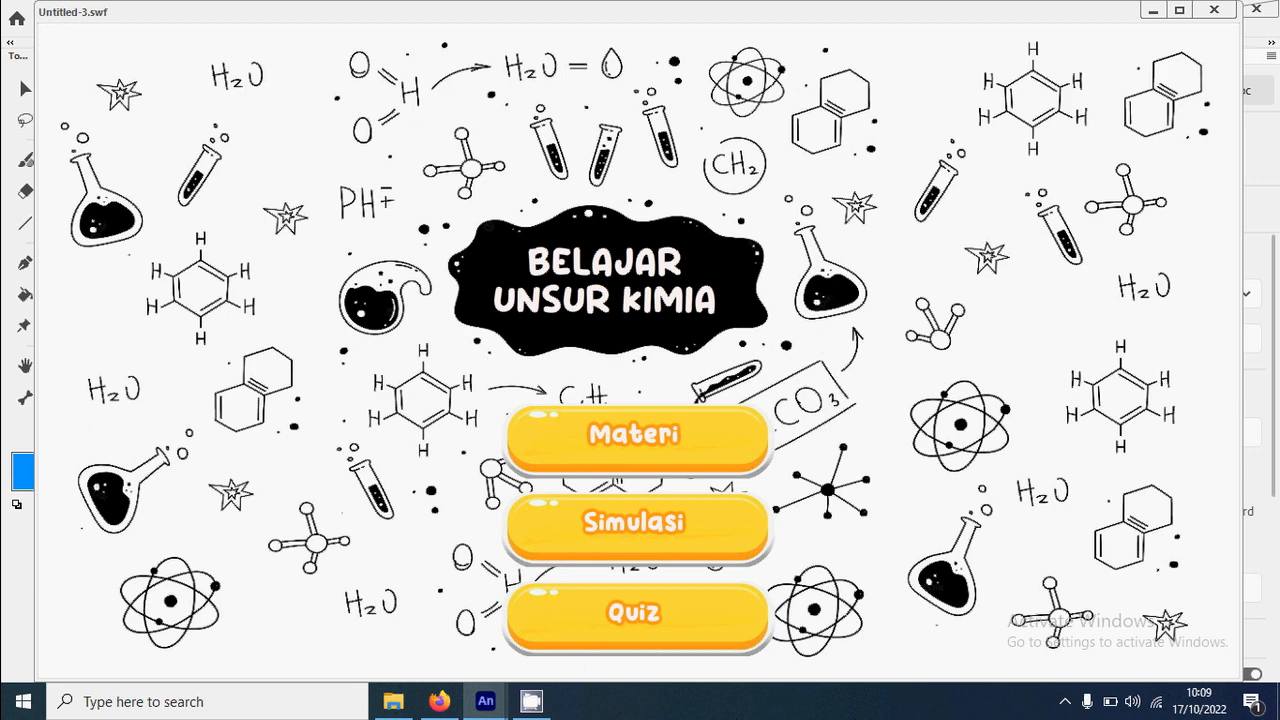
{"action": "left_click", "coordinate": [1214, 10]}
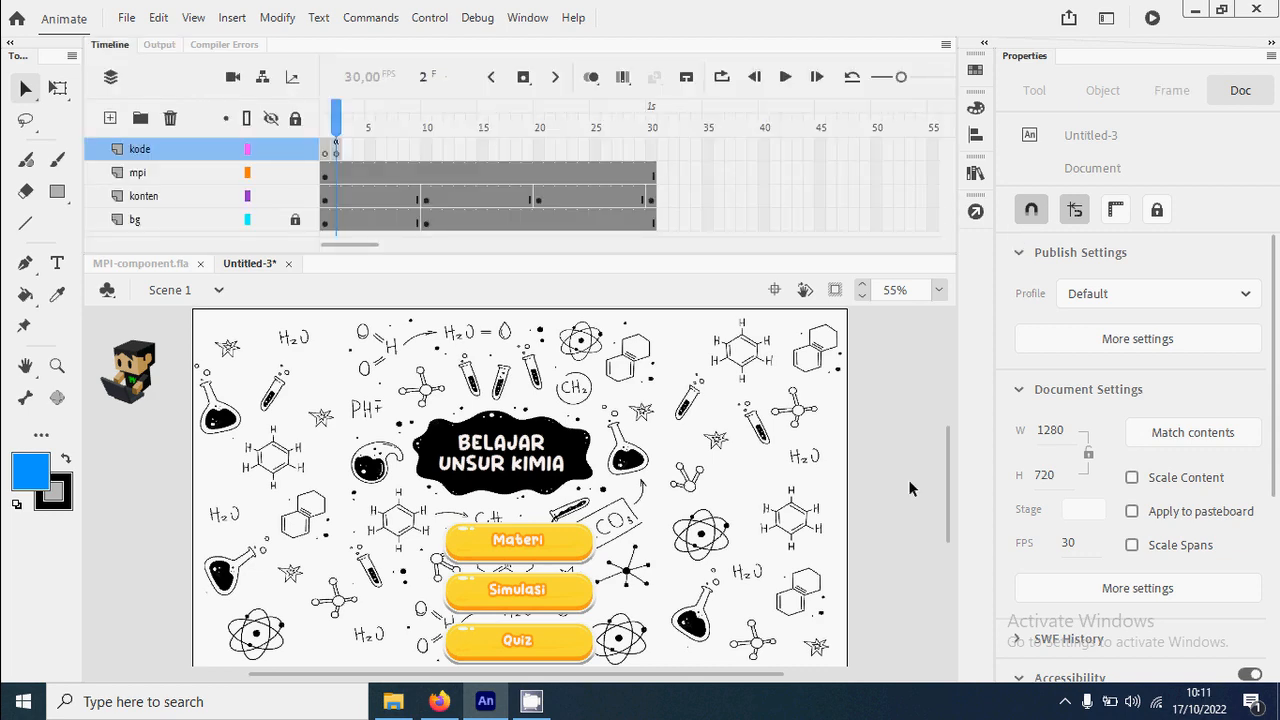
Import the btn set 1 image onto the stage at frame 10 of the konten layer.
{"action": "left_click", "coordinate": [430, 128]}
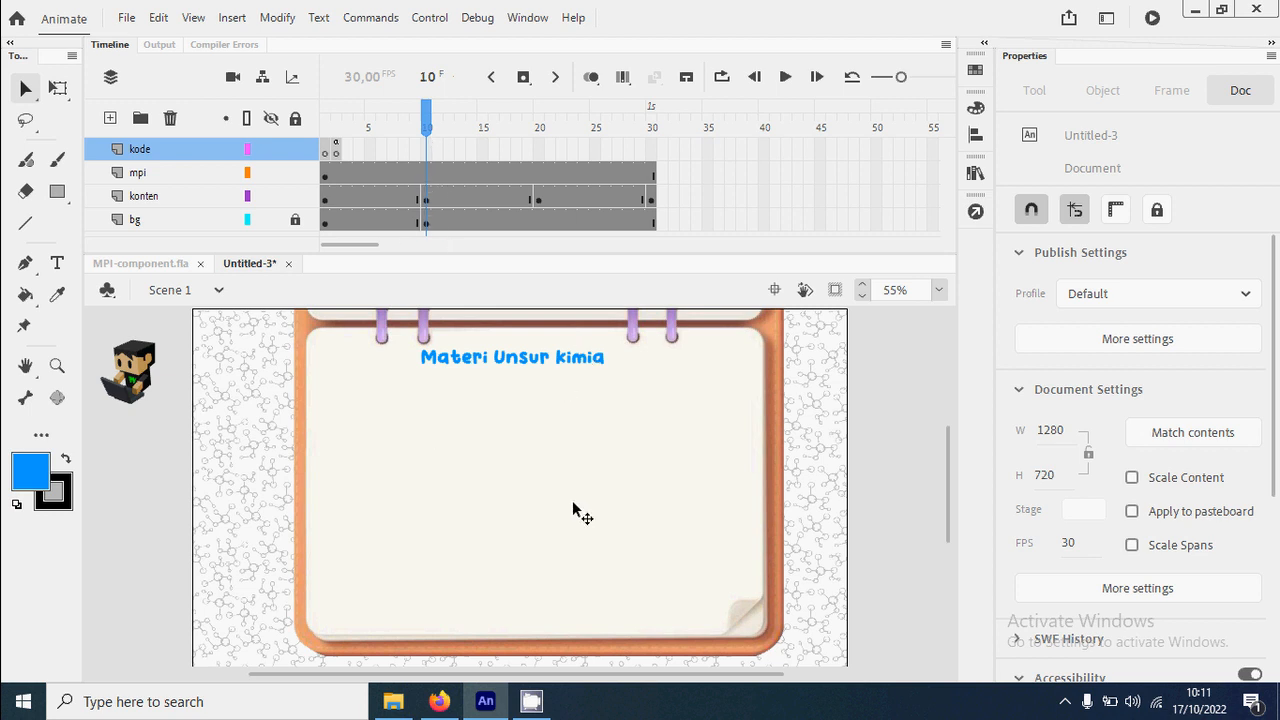
{"action": "left_click", "coordinate": [429, 201]}
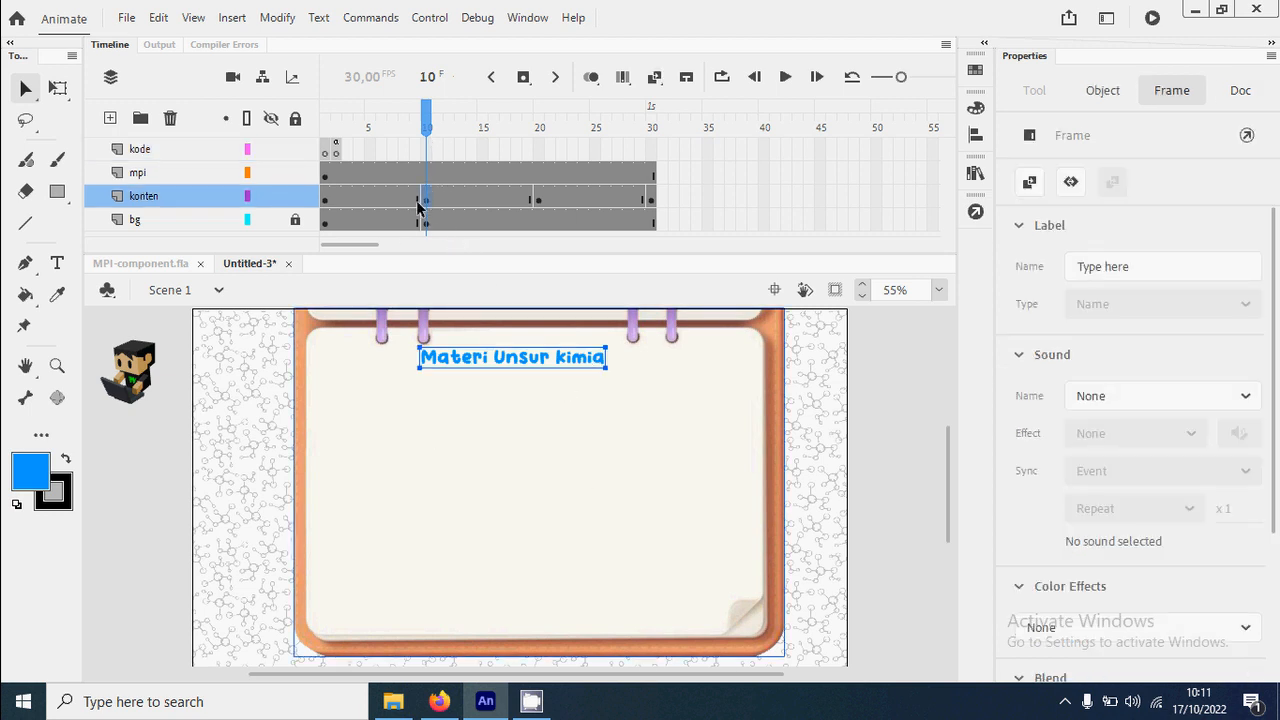
{"action": "left_click", "coordinate": [890, 454]}
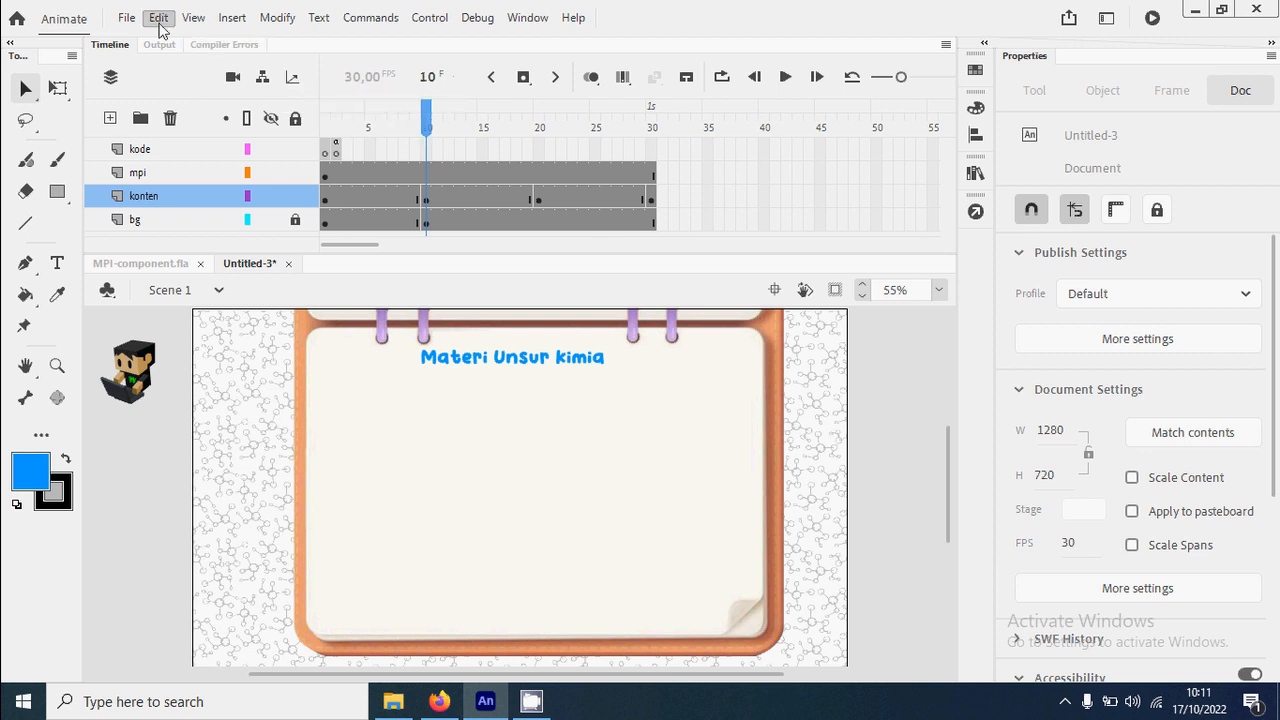
{"action": "left_click", "coordinate": [128, 18]}
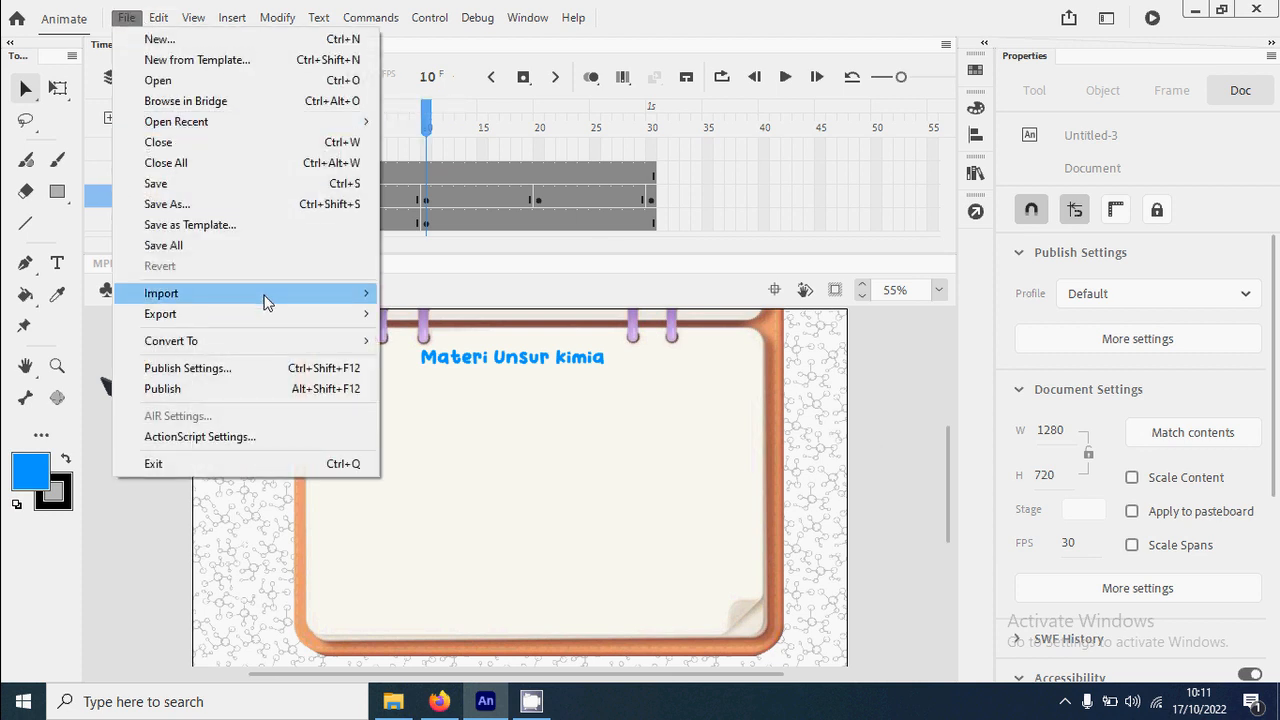
{"action": "mouse_move", "coordinate": [265, 293]}
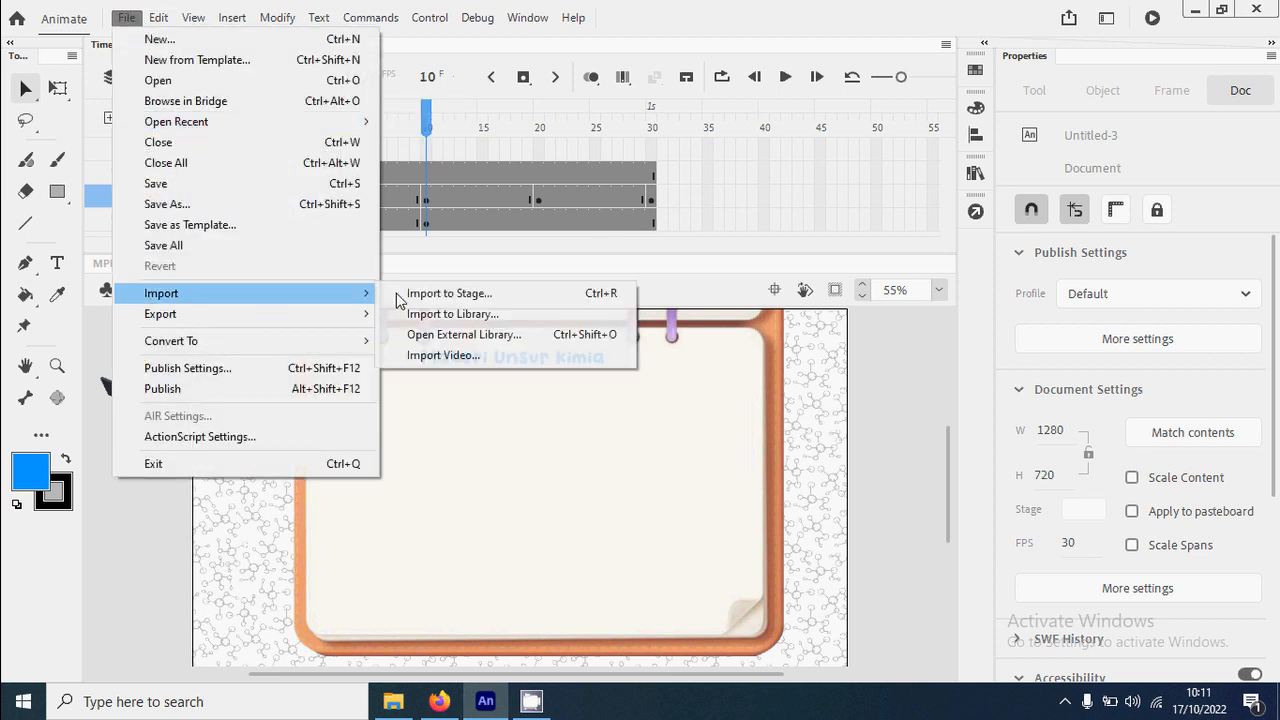
{"action": "left_click", "coordinate": [491, 299]}
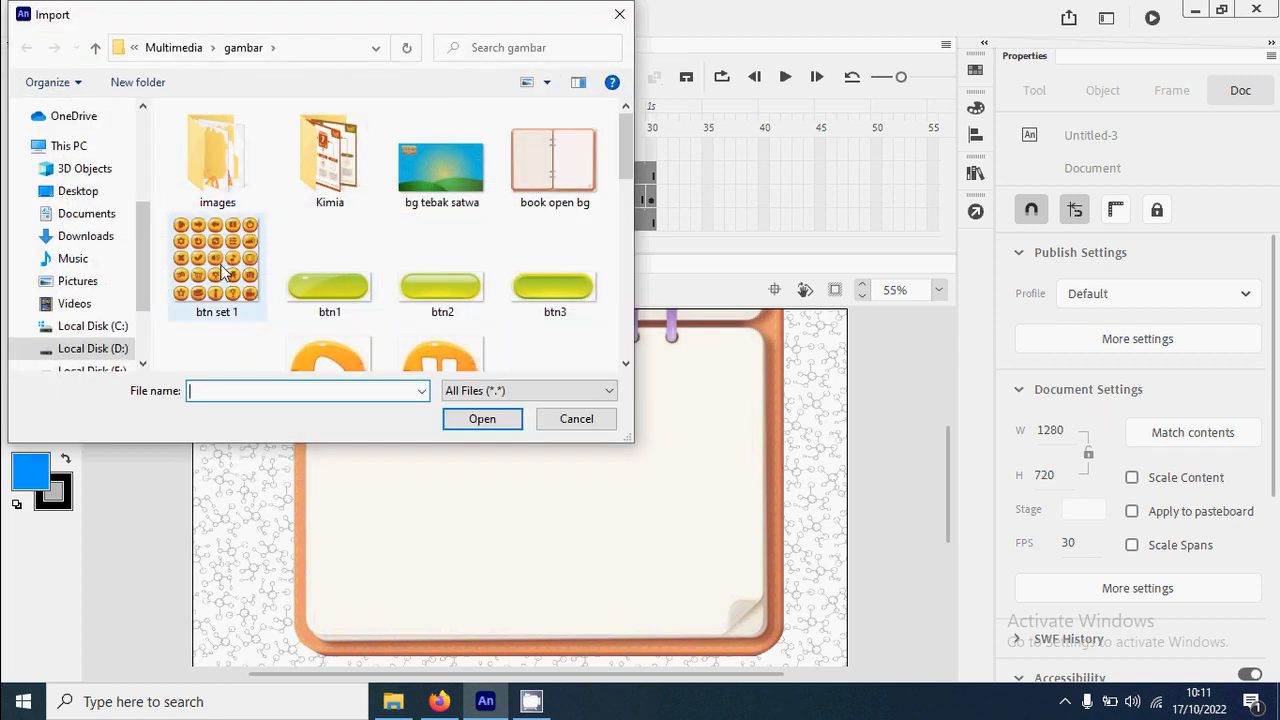
{"action": "double_click", "coordinate": [226, 272]}
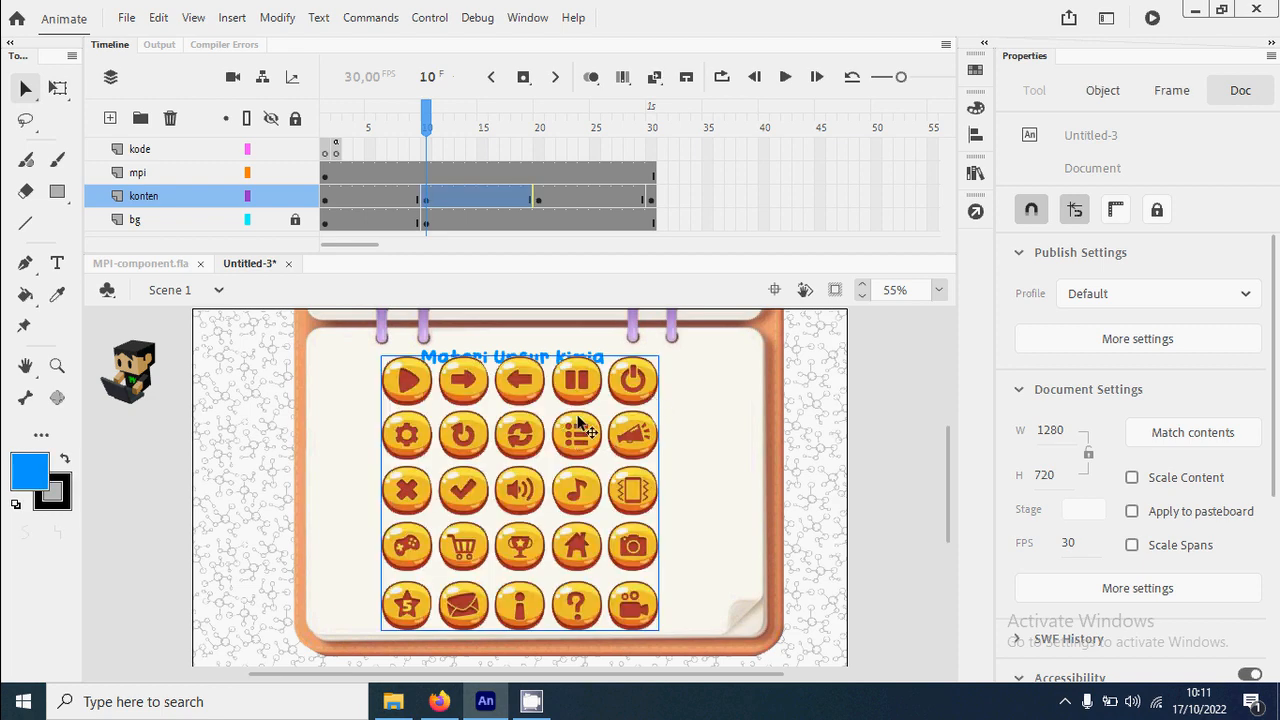
Move the imported button sheet off the stage onto the pasteboard beside it, at about X 1350, Y 40.
{"action": "left_click_drag", "start_coordinate": [643, 403], "coordinate": [618, 453]}
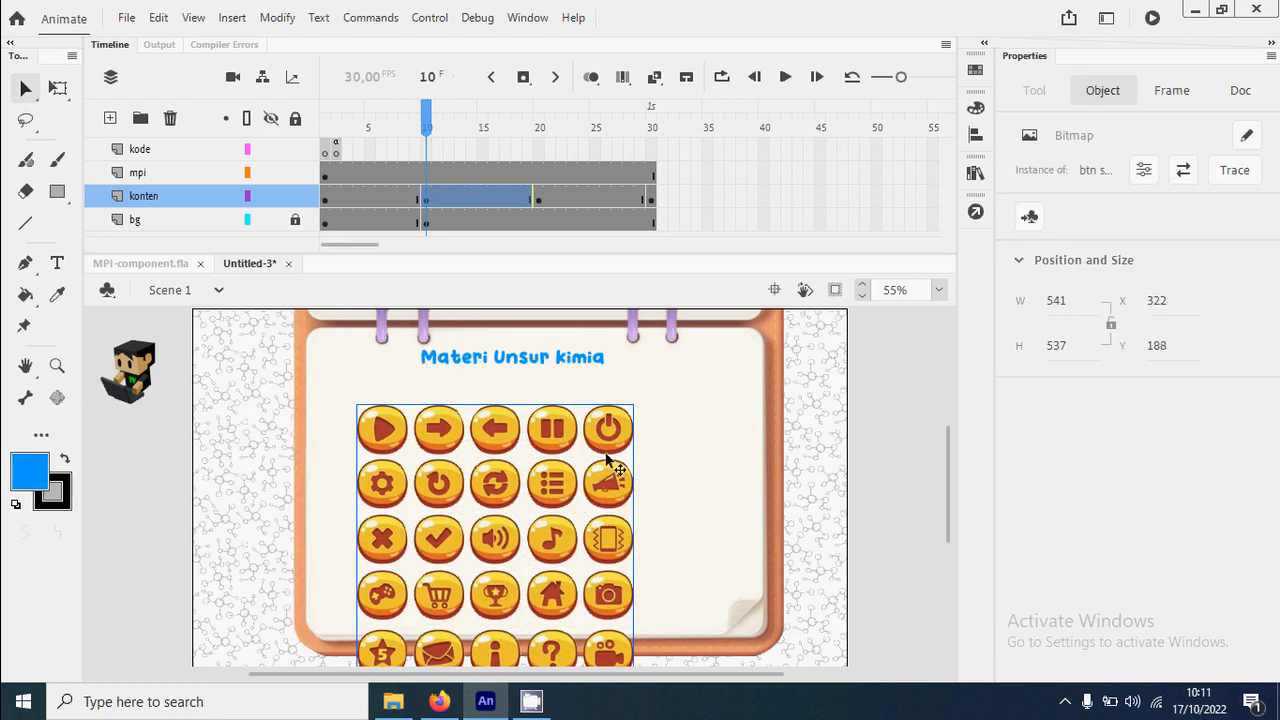
{"action": "scroll", "coordinate": [631, 495], "scroll_direction": "down", "scroll_amount": 2}
{"action": "scroll", "coordinate": [627, 495], "scroll_direction": "up", "scroll_amount": 2}
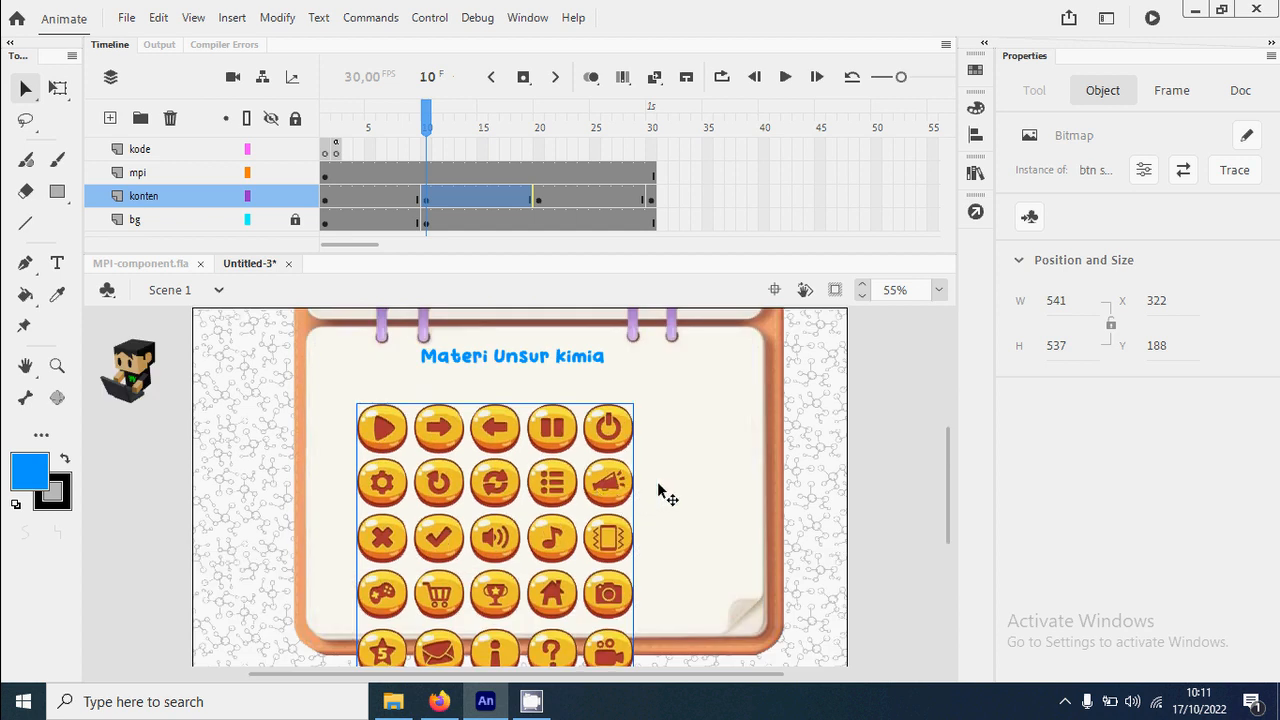
{"action": "scroll", "coordinate": [652, 548], "scroll_direction": "down", "scroll_amount": 2}
{"action": "scroll", "coordinate": [652, 548], "scroll_direction": "up", "scroll_amount": 2}
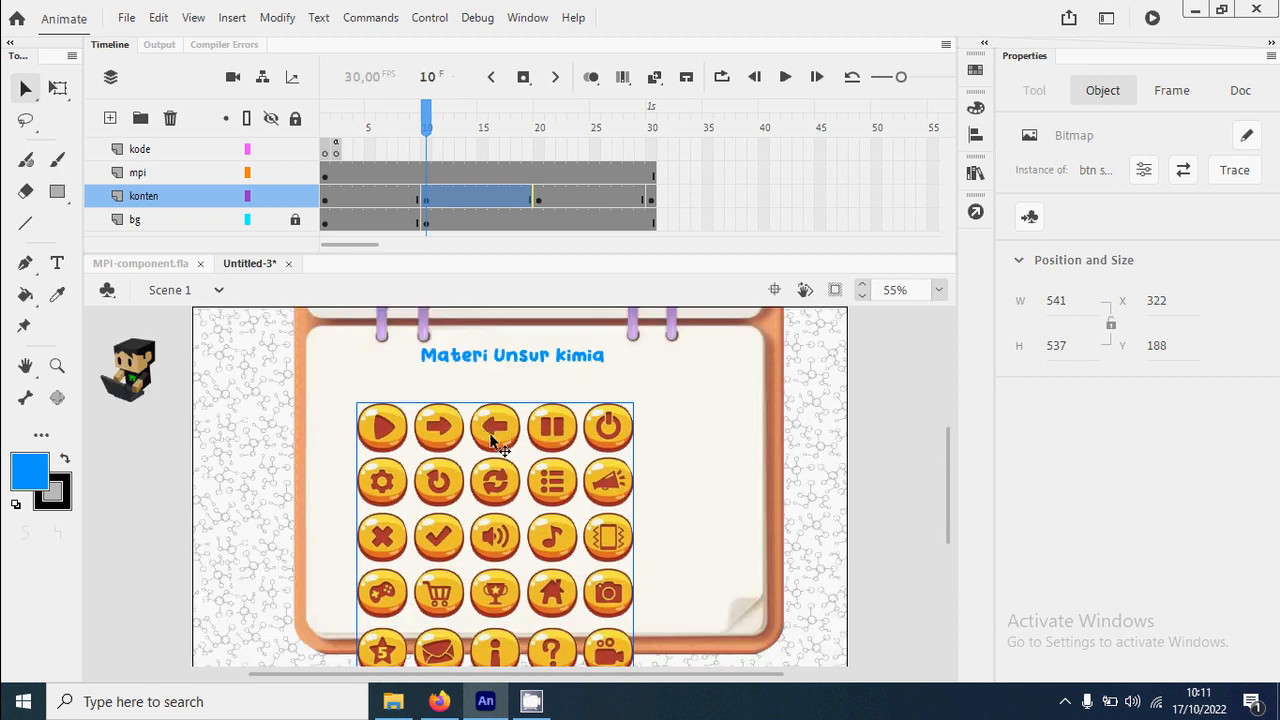
{"action": "left_click_drag", "start_coordinate": [565, 615], "coordinate": [590, 575]}
{"action": "key", "text": "space"}
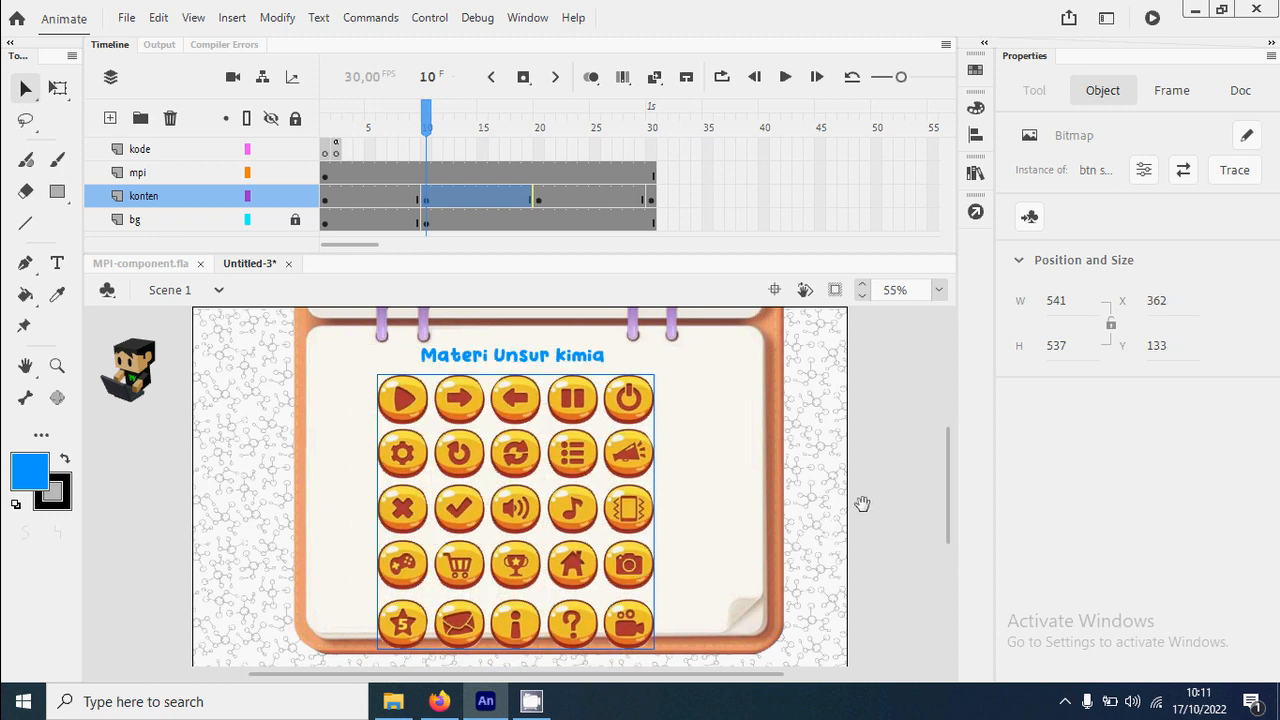
{"action": "left_click_drag", "start_coordinate": [863, 504], "coordinate": [480, 526]}
{"action": "left_click_drag", "start_coordinate": [232, 537], "coordinate": [803, 483]}
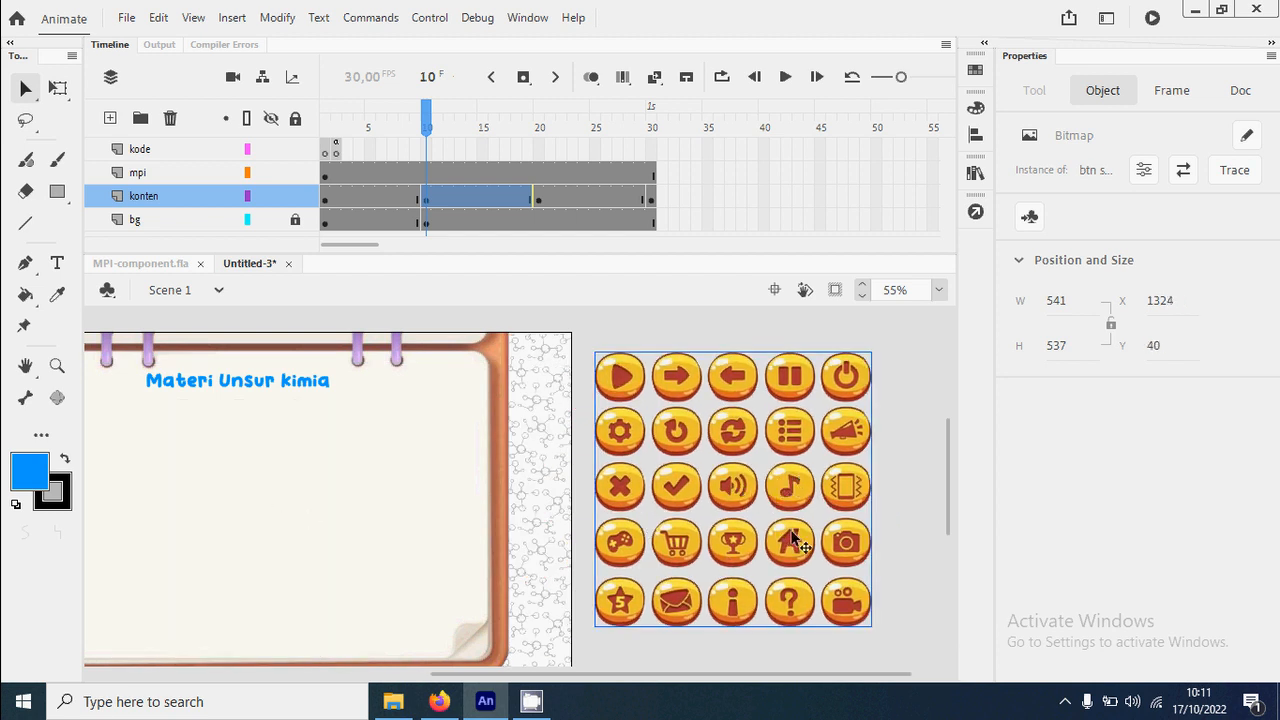
{"action": "left_click_drag", "start_coordinate": [797, 540], "coordinate": [814, 540]}
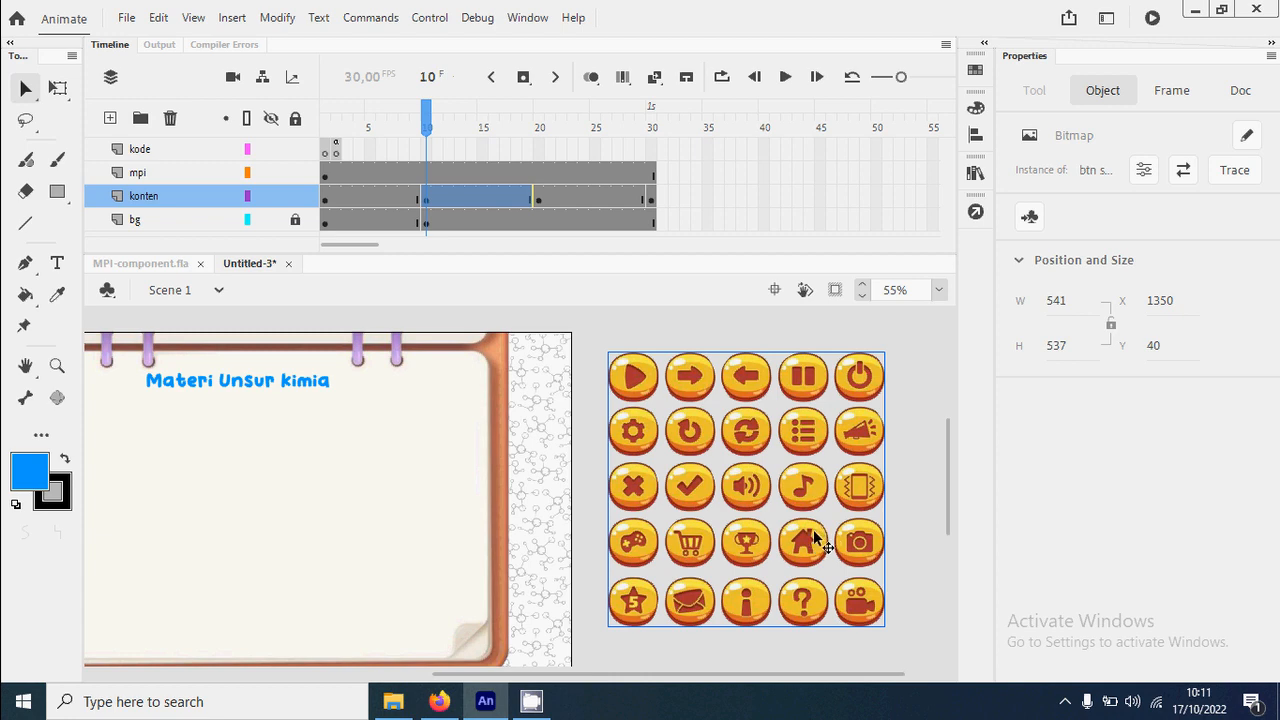
Break apart the button sheet bitmap into an editable shape and deselect it.
{"action": "right_click", "coordinate": [811, 536]}
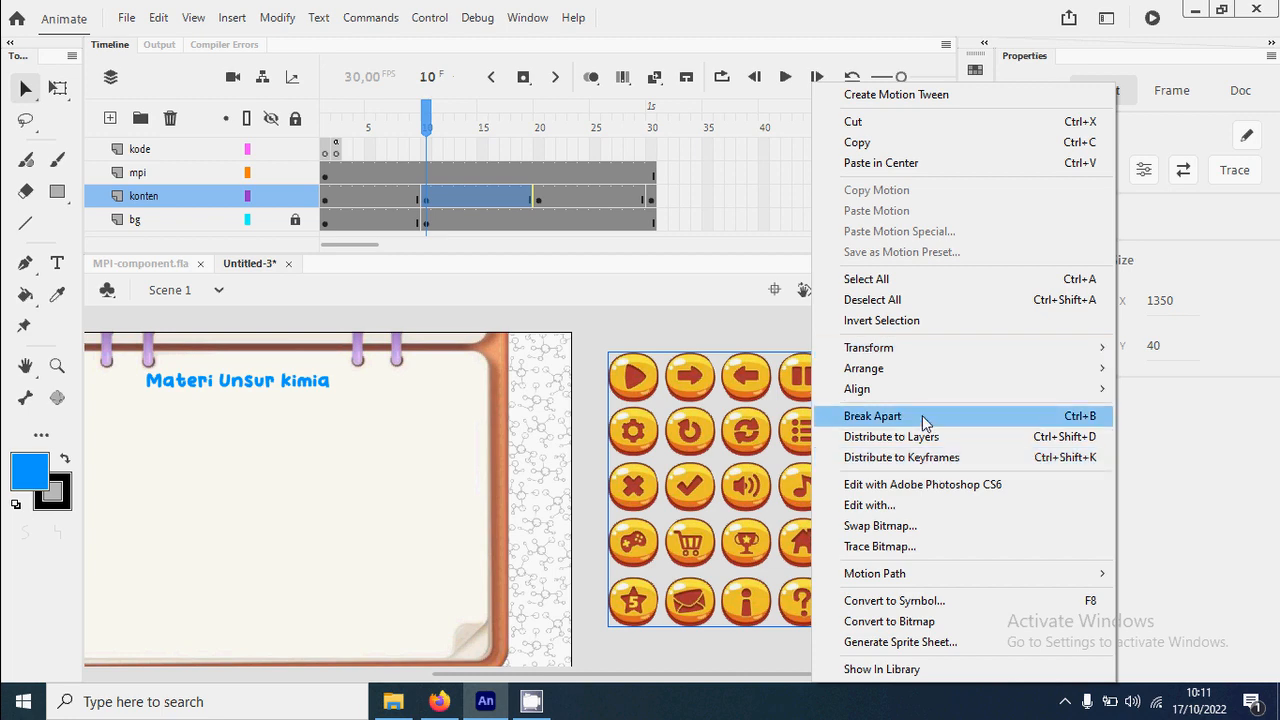
{"action": "left_click", "coordinate": [1084, 424]}
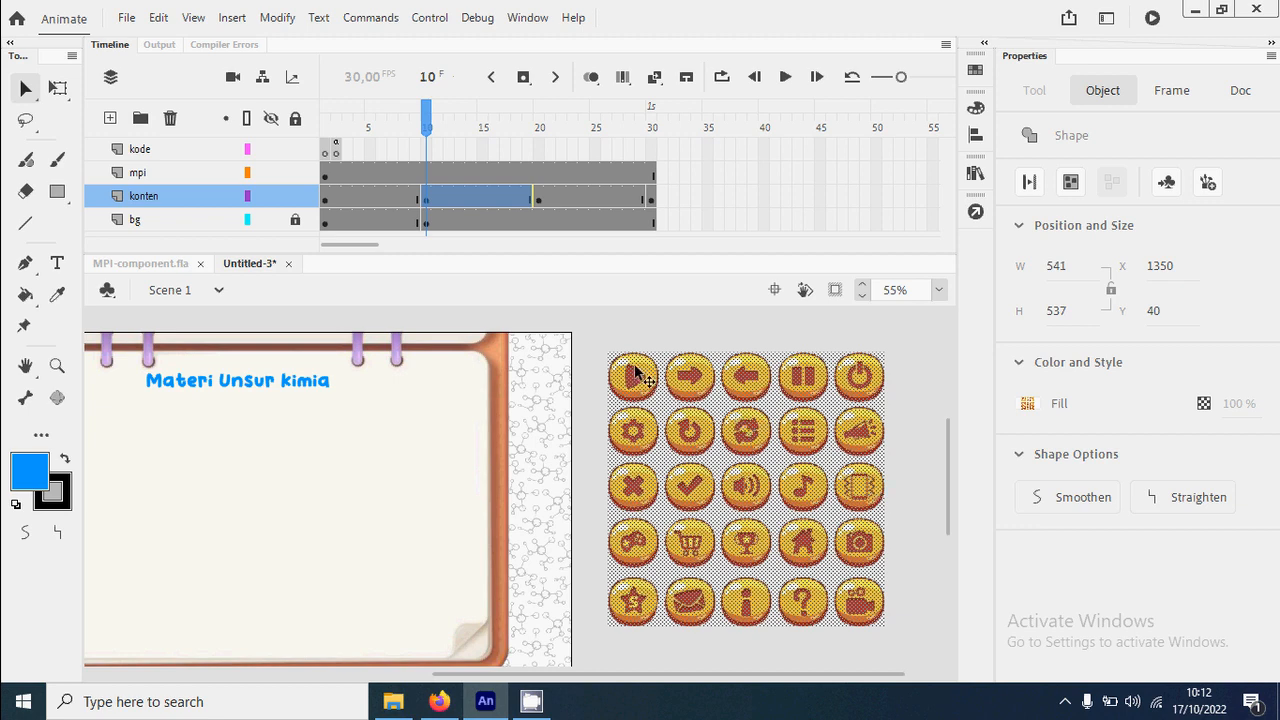
{"action": "left_click", "coordinate": [687, 332]}
{"action": "left_click", "coordinate": [694, 393]}
{"action": "left_click", "coordinate": [918, 472]}
Delete the first three columns and the last column of icons from the broken-apart button sheet.
{"action": "left_click_drag", "start_coordinate": [591, 340], "coordinate": [774, 663]}
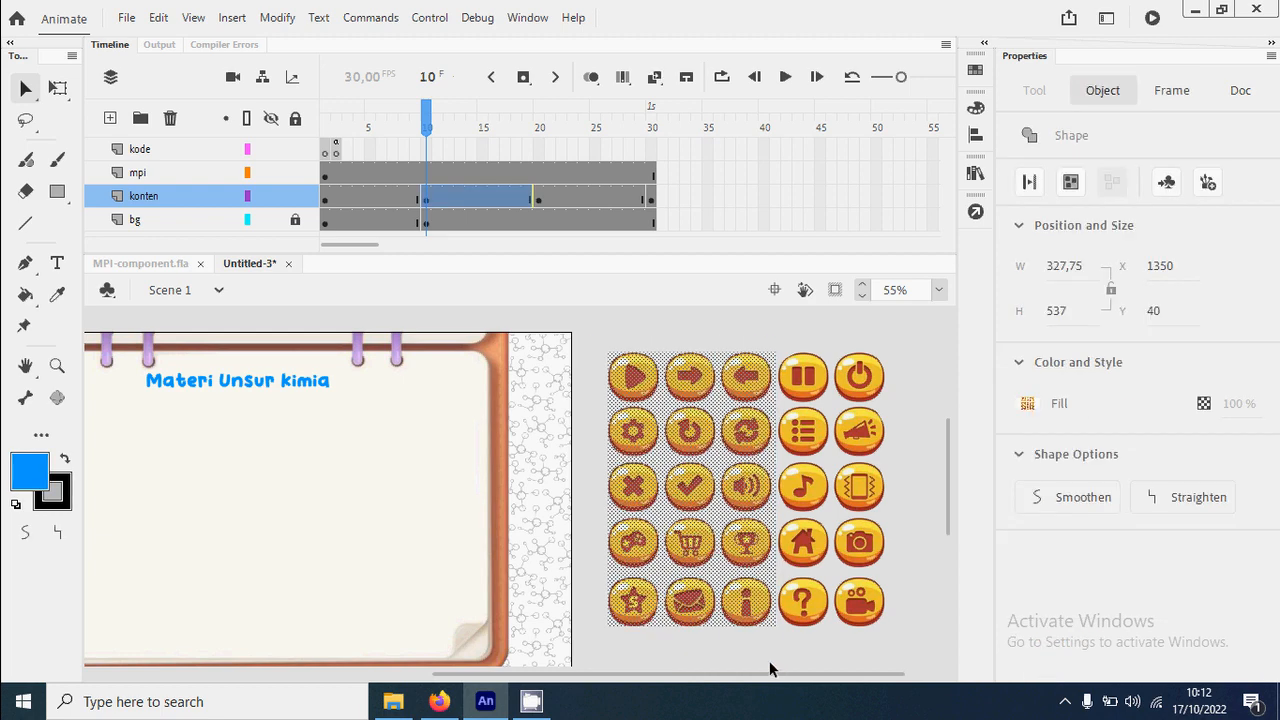
{"action": "key", "text": "Delete"}
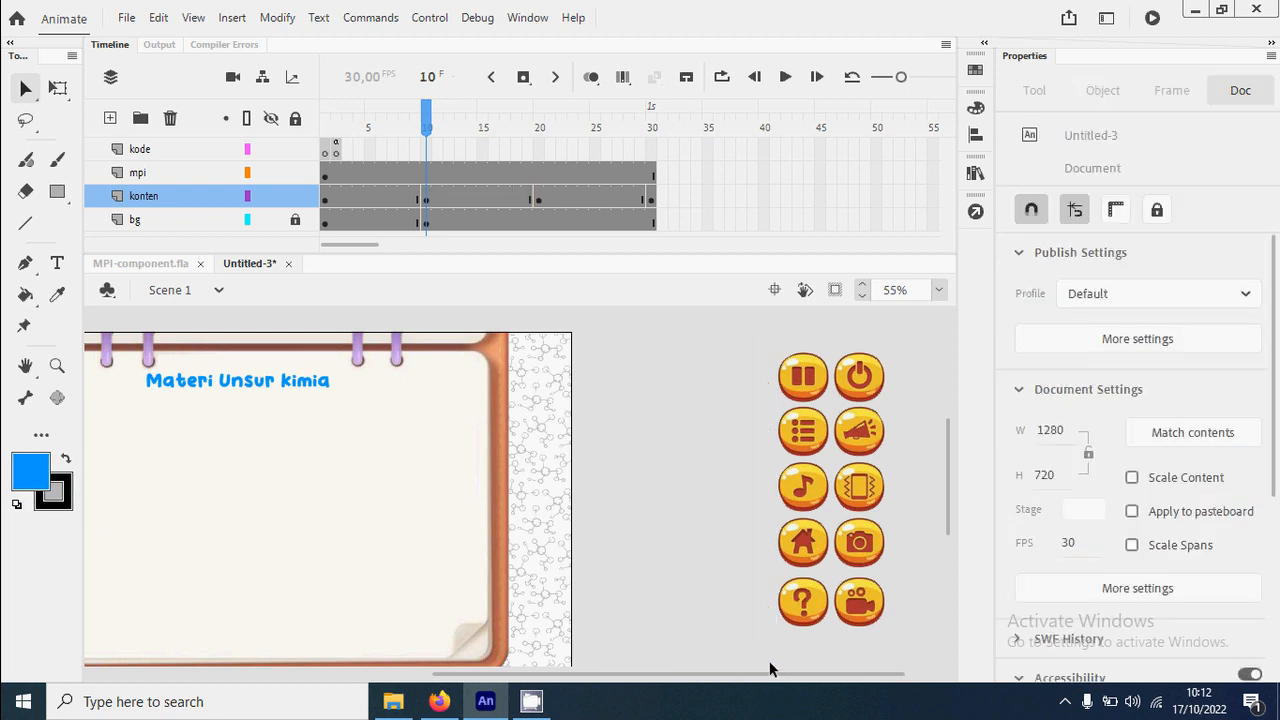
{"action": "left_click_drag", "start_coordinate": [829, 332], "coordinate": [955, 672]}
{"action": "key", "text": "Delete"}
Delete the pause, list, music and question mark icons from the remaining column, keeping only the home icon.
{"action": "left_click_drag", "start_coordinate": [700, 323], "coordinate": [923, 512]}
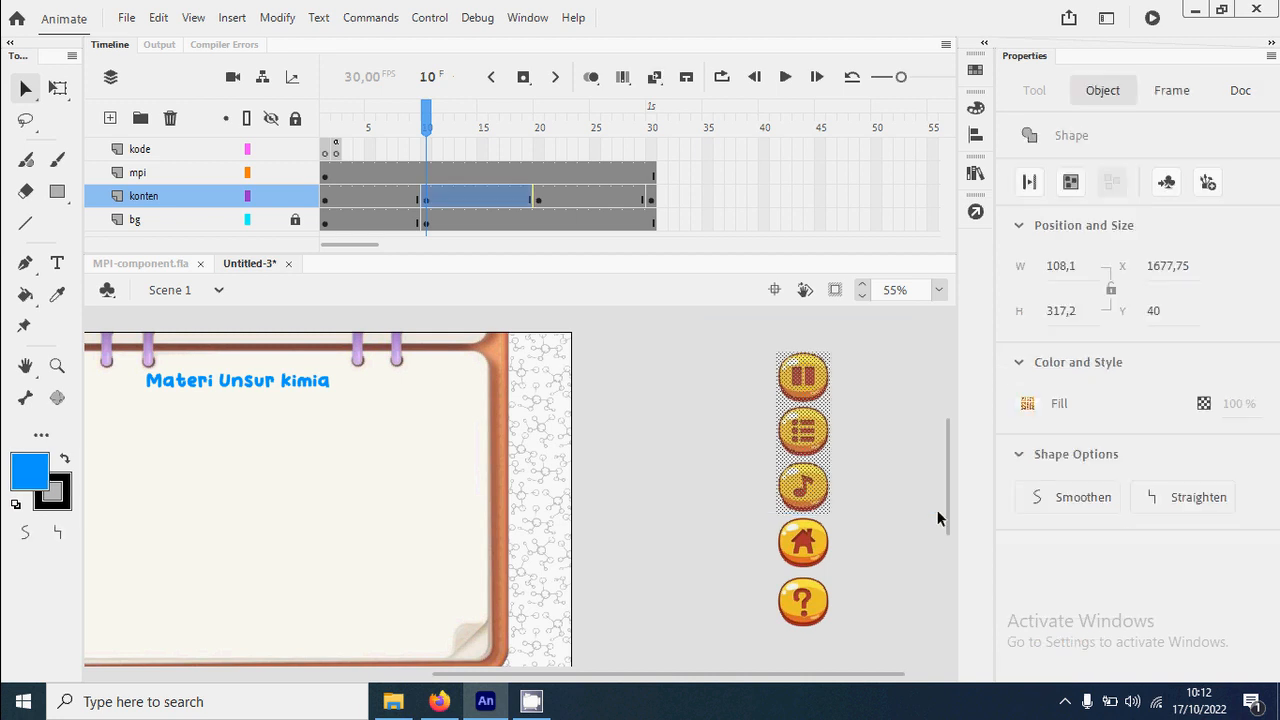
{"action": "key", "text": "Delete"}
{"action": "left_click_drag", "start_coordinate": [884, 651], "coordinate": [708, 576]}
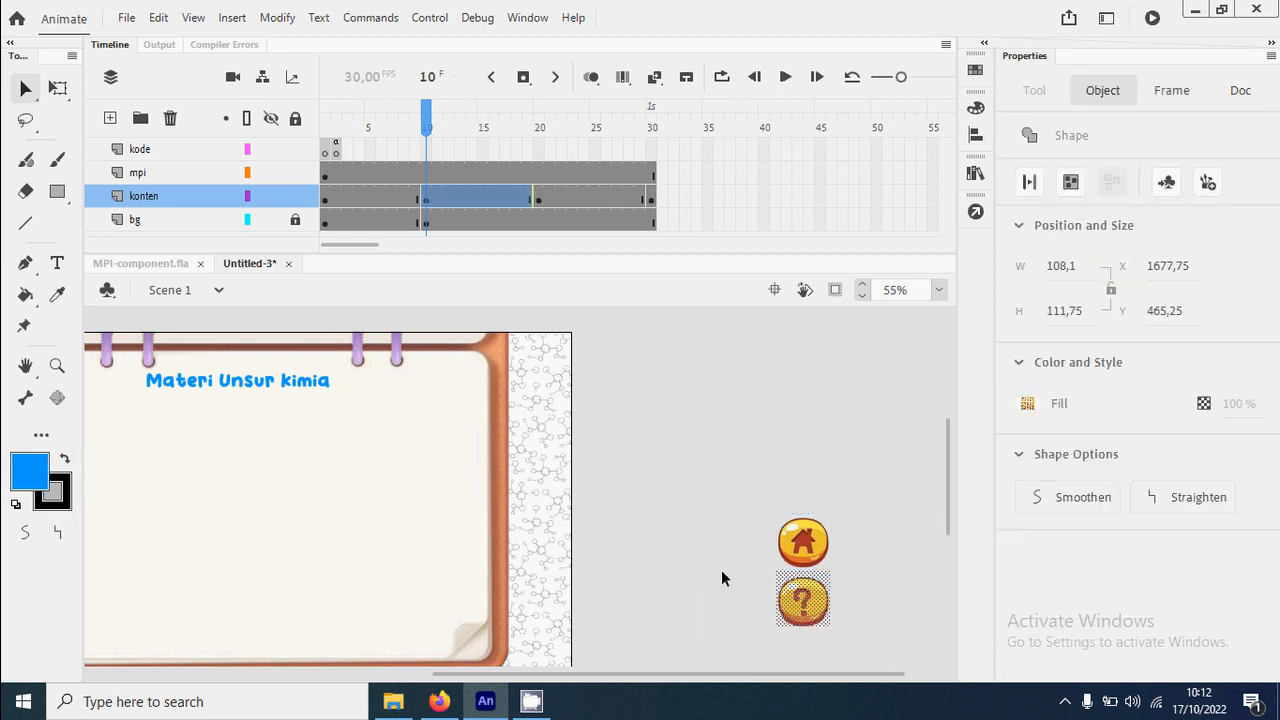
{"action": "key", "text": "Delete"}
Move the home icon closer to the stage's upper edge on the pasteboard, at about X 1367, Y 49.
{"action": "left_click_drag", "start_coordinate": [810, 540], "coordinate": [733, 443]}
{"action": "left_click", "coordinate": [772, 470]}
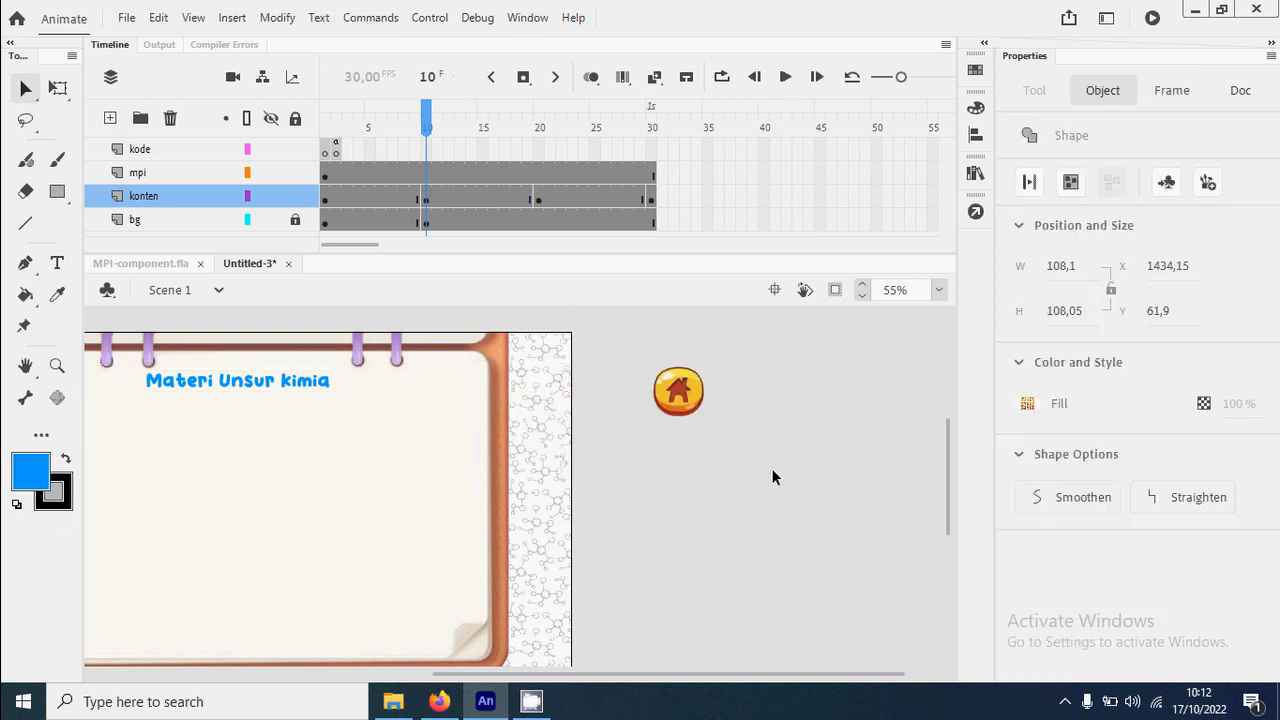
{"action": "key", "text": "z"}
{"action": "left_click_drag", "start_coordinate": [634, 354], "coordinate": [738, 452]}
{"action": "left_click", "coordinate": [537, 437], "text": "alt"}
{"action": "left_click_drag", "start_coordinate": [580, 537], "coordinate": [831, 511]}
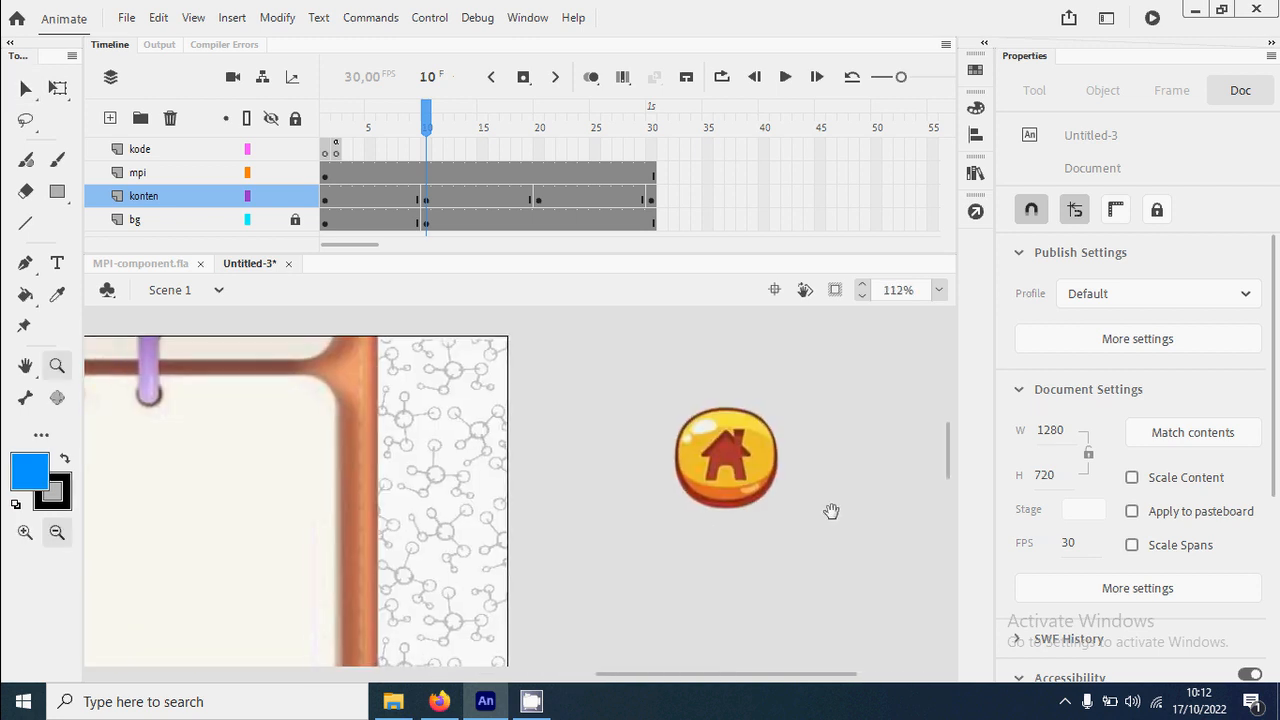
{"action": "key", "text": "v"}
{"action": "left_click", "coordinate": [731, 500]}
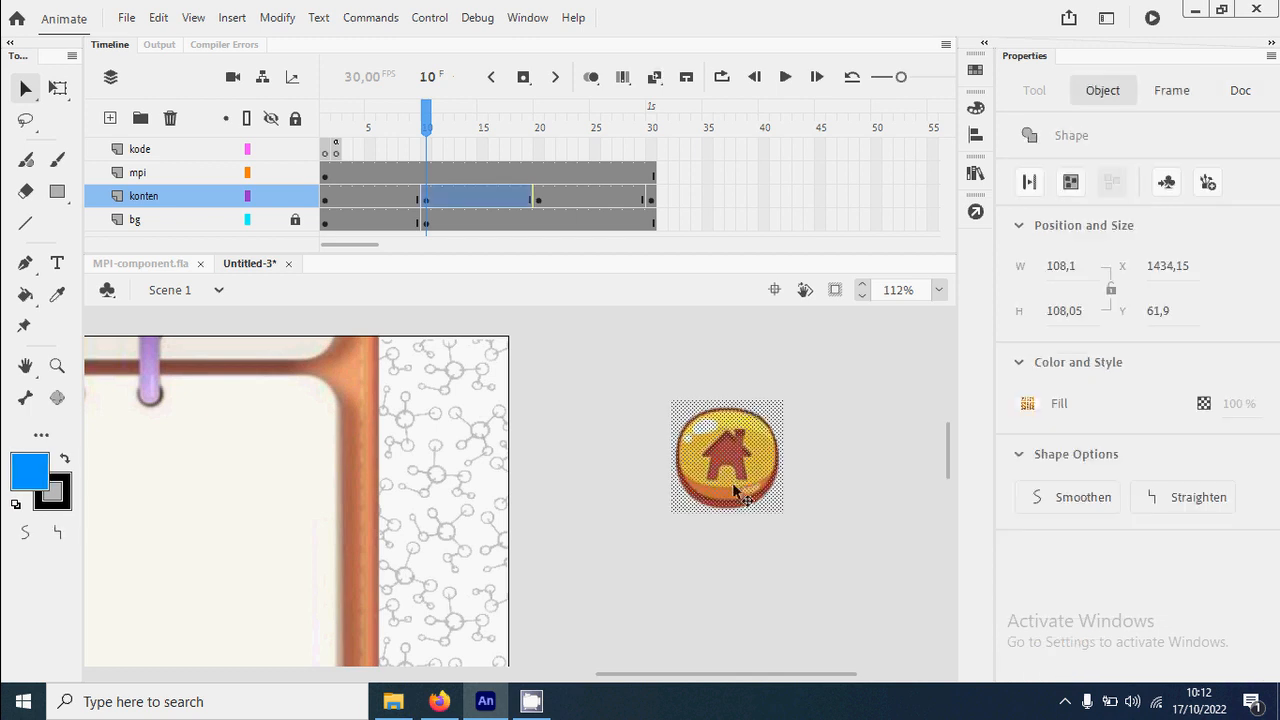
{"action": "left_click_drag", "start_coordinate": [748, 485], "coordinate": [678, 471]}
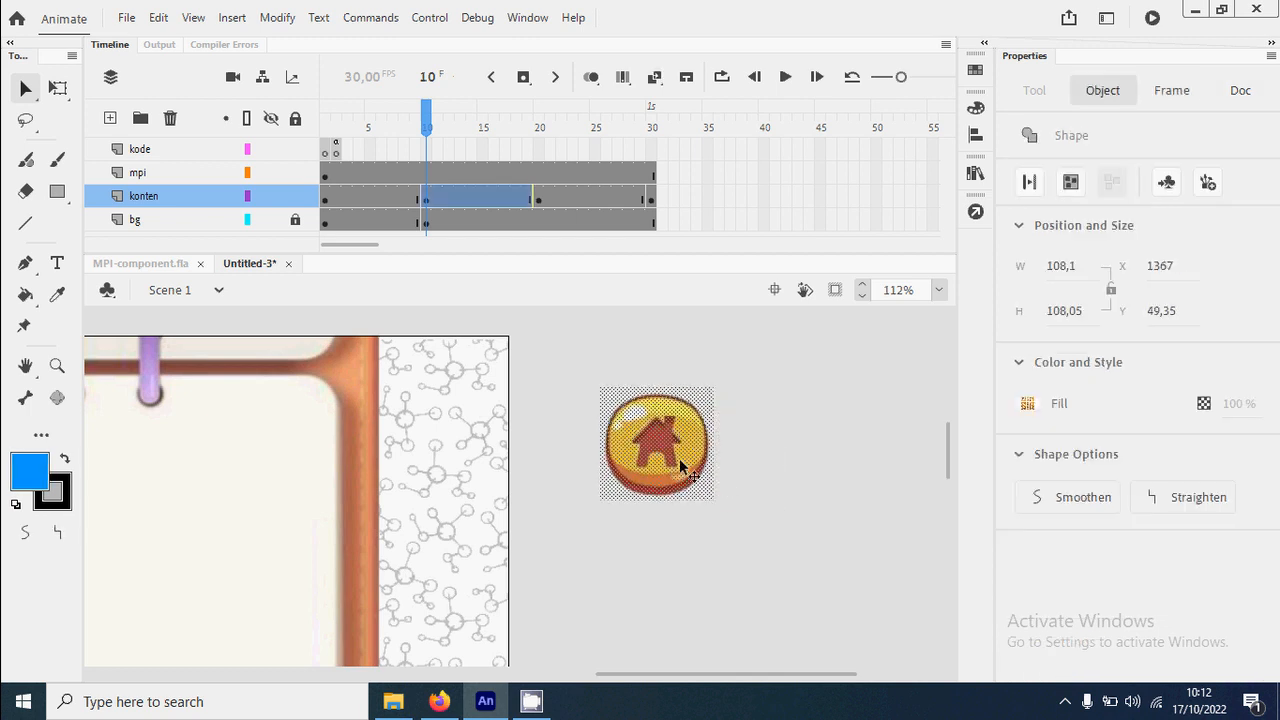
Convert the home icon shape to a symbol of type Button.
{"action": "right_click", "coordinate": [680, 462]}
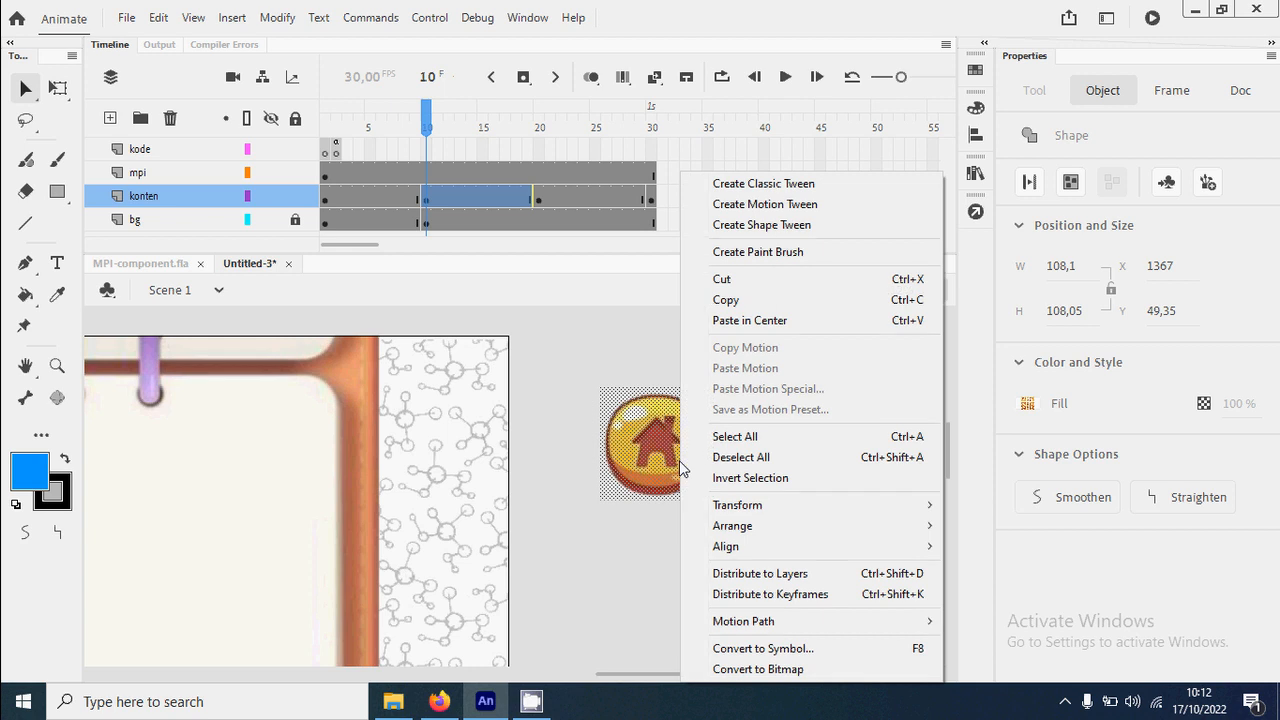
{"action": "left_click", "coordinate": [818, 650]}
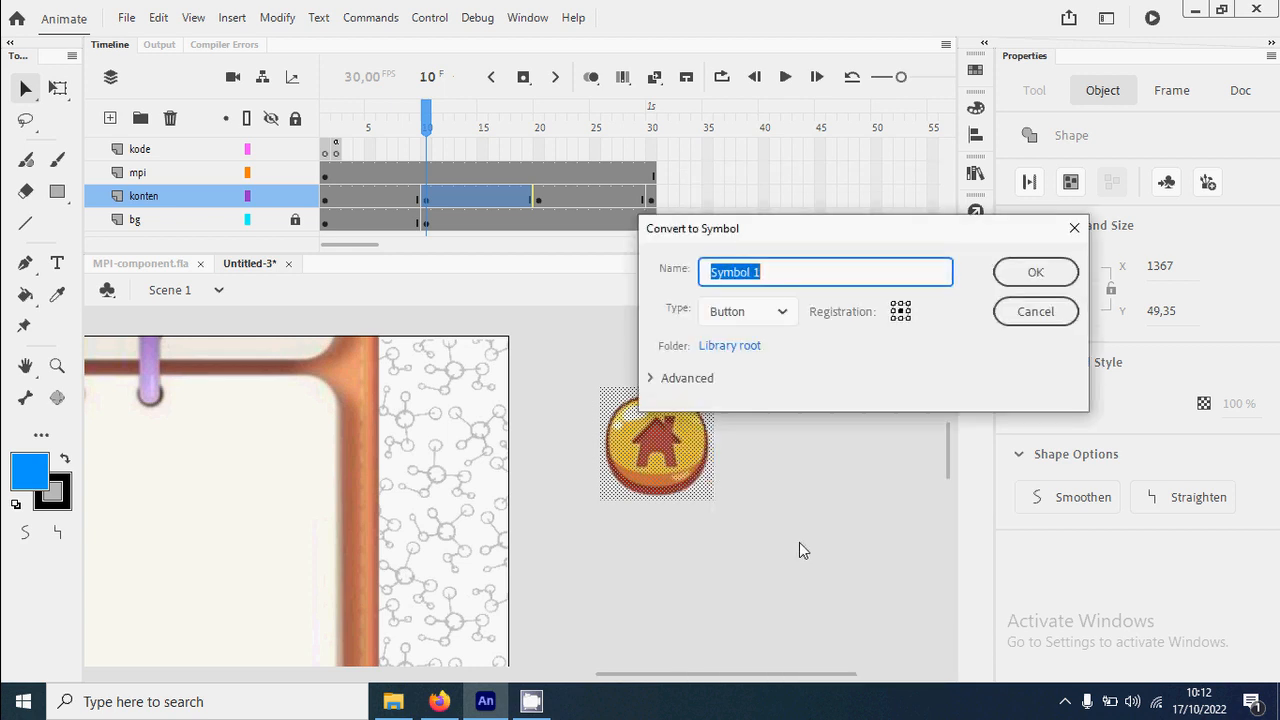
{"action": "left_click", "coordinate": [781, 313]}
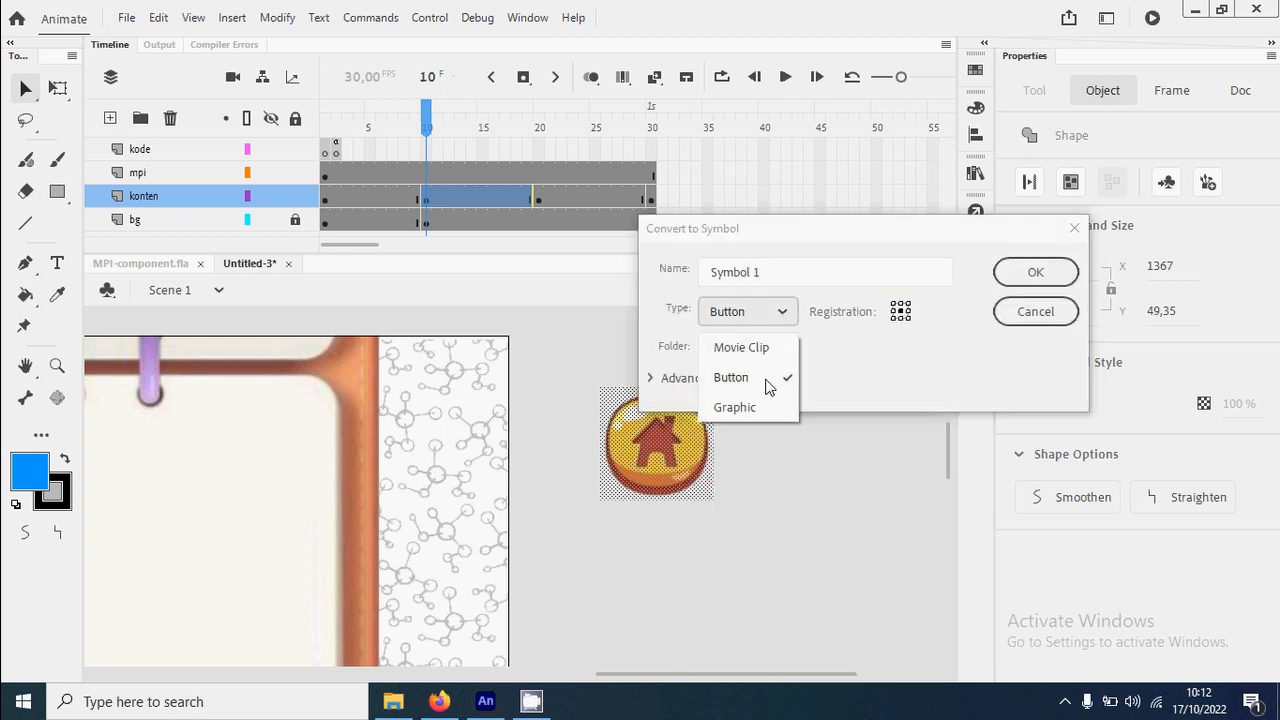
Convert the home image to a Button symbol named "tombol home".
{"action": "left_click", "coordinate": [768, 380]}
{"action": "left_click", "coordinate": [779, 272]}
{"action": "type", "text": "to"}
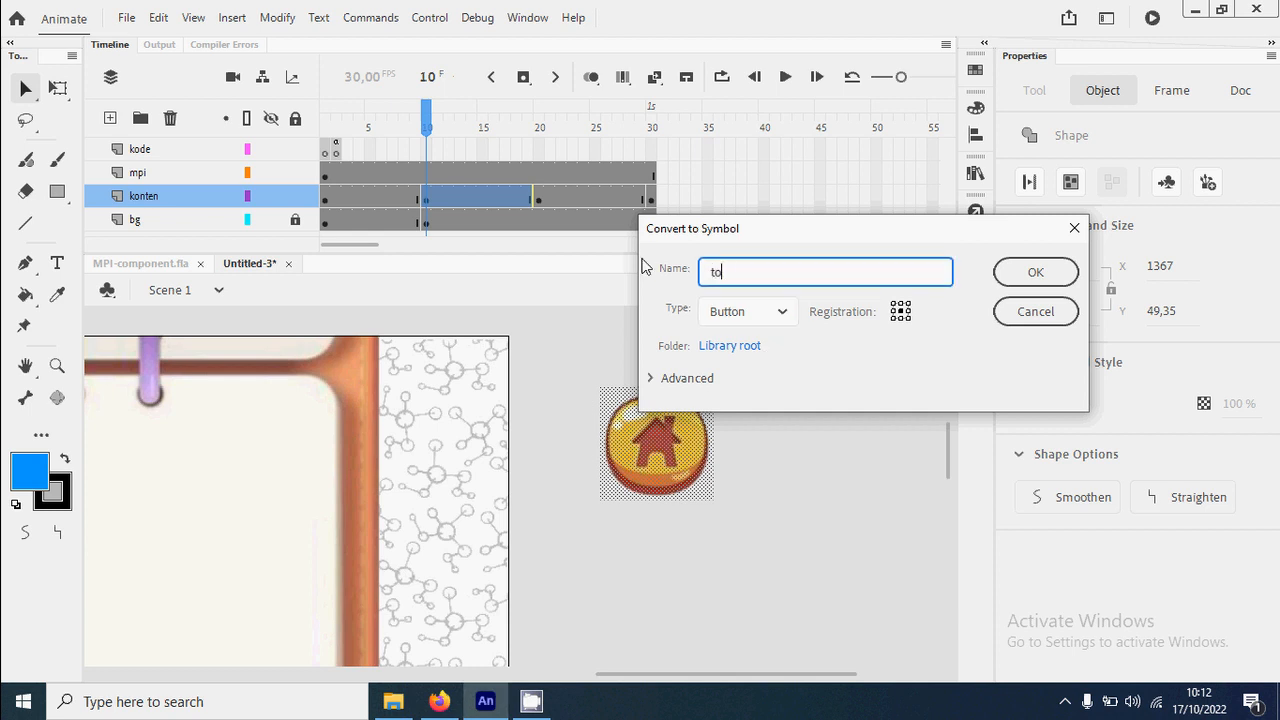
{"action": "type", "text": "mbol home"}
{"action": "key", "text": "Return"}
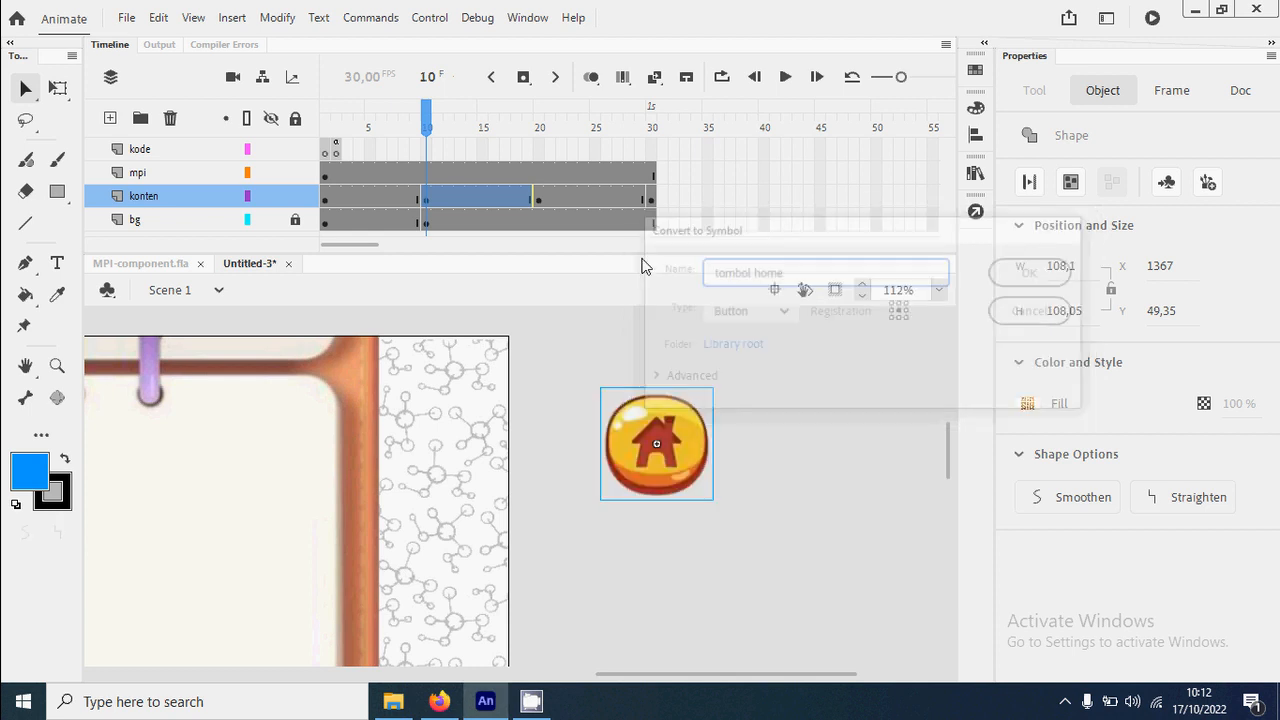
Move the home button from the pasteboard to the stage's upper-left corner, at about X 91, Y 62.
{"action": "left_click", "coordinate": [765, 498]}
{"action": "scroll", "coordinate": [763, 497], "scroll_direction": "down", "scroll_amount": 1}
{"action": "scroll", "coordinate": [763, 503], "scroll_direction": "down", "scroll_amount": 3}
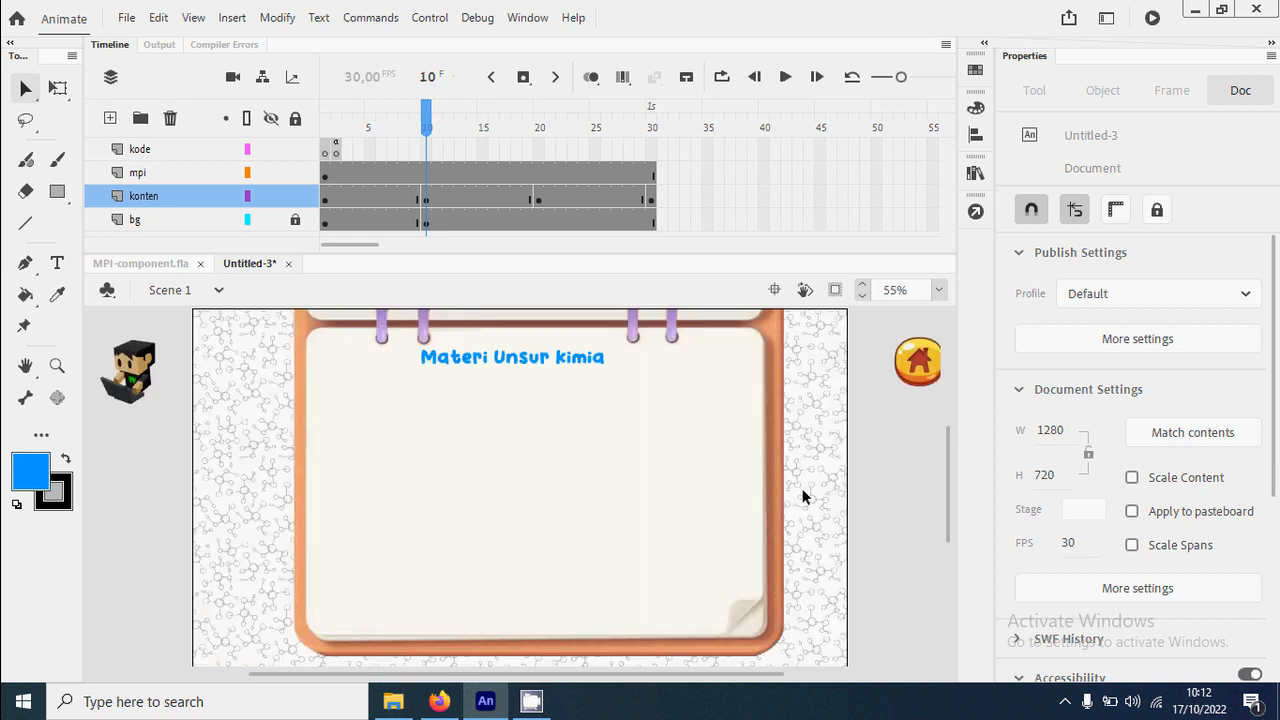
{"action": "left_click_drag", "start_coordinate": [918, 368], "coordinate": [256, 353]}
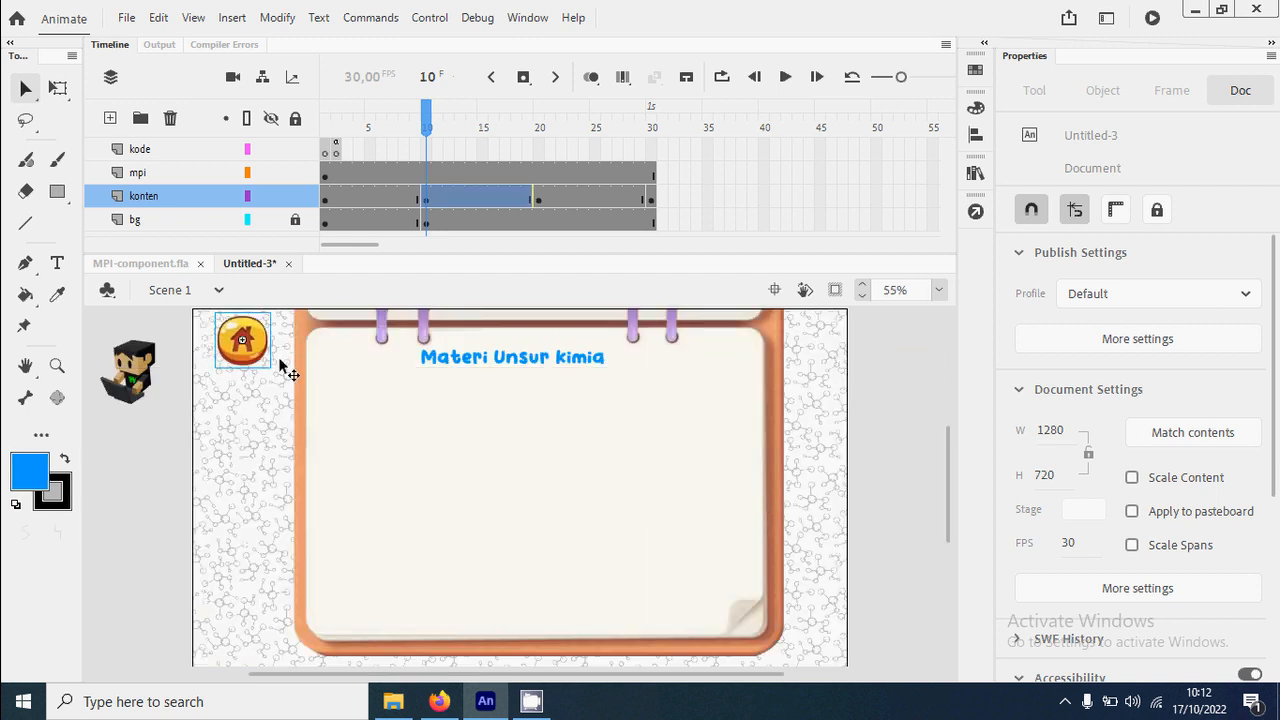
{"action": "left_click_drag", "start_coordinate": [230, 401], "coordinate": [291, 432]}
{"action": "key", "text": "space"}
{"action": "left_click_drag", "start_coordinate": [284, 371], "coordinate": [276, 374]}
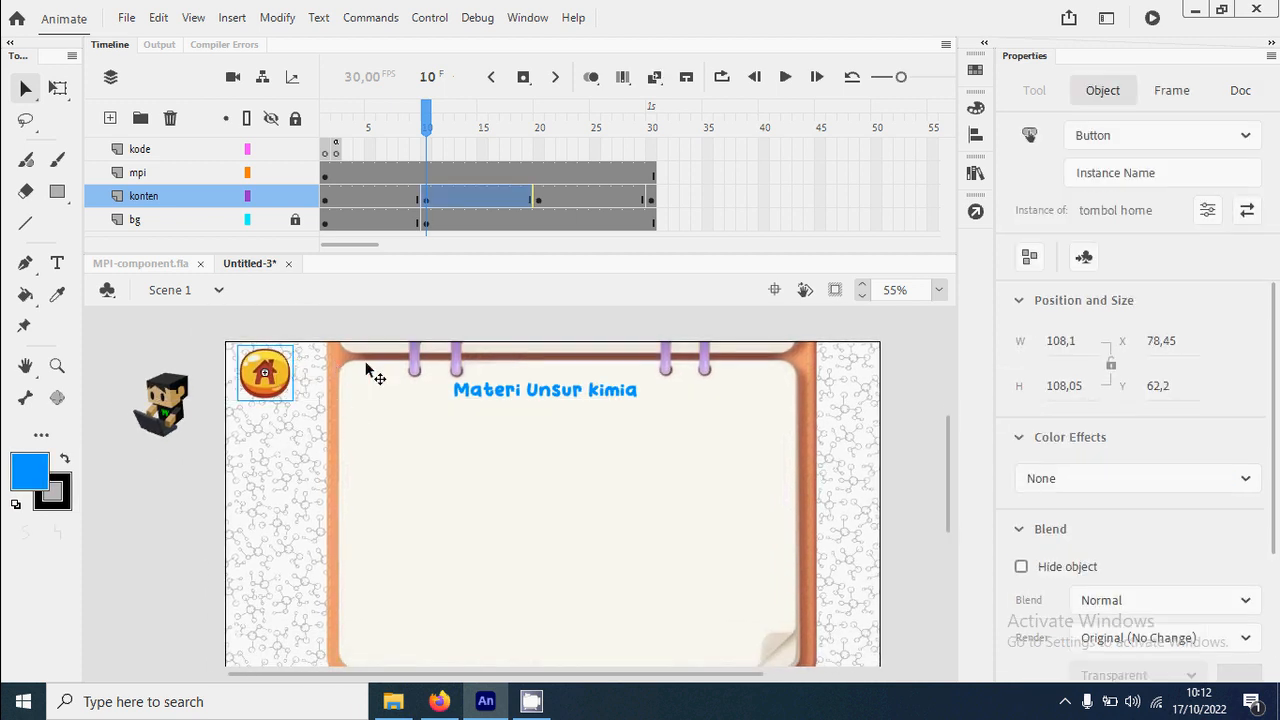
{"action": "left_click_drag", "start_coordinate": [243, 375], "coordinate": [287, 381]}
{"action": "left_click", "coordinate": [322, 322]}
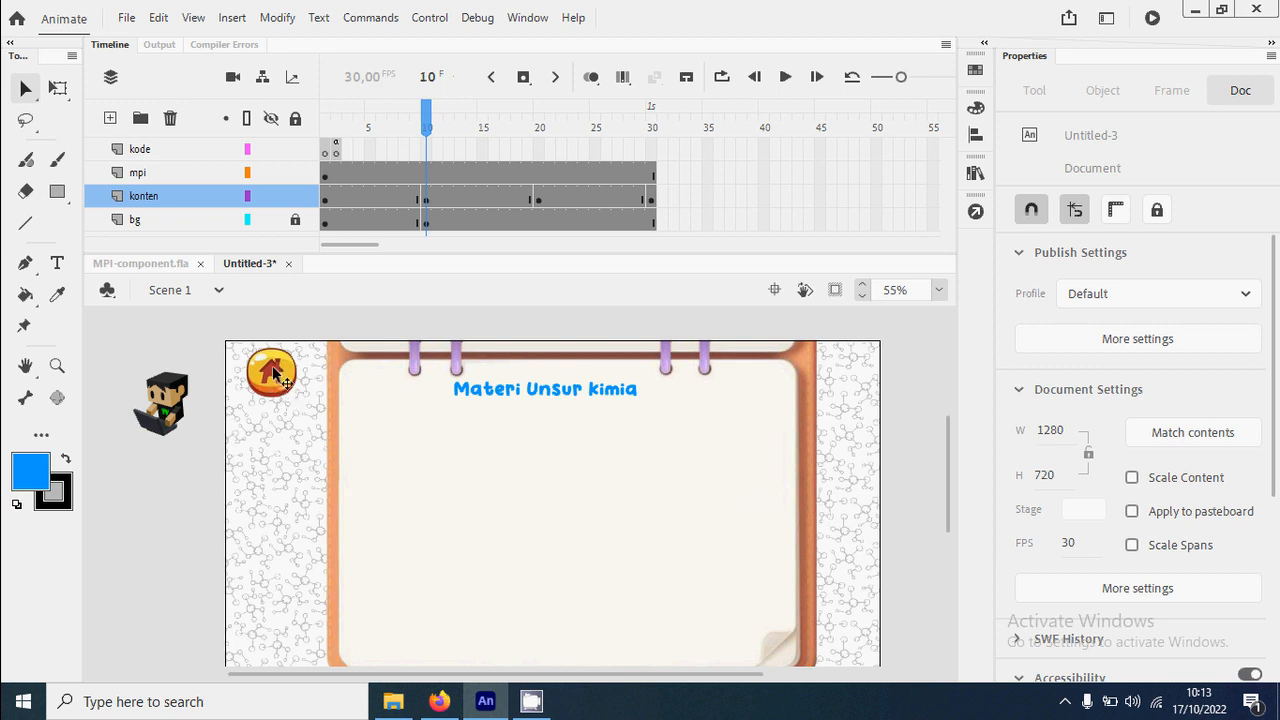
Give the home button on the Materi Unsur kimia page the instance name homeBtn.
{"action": "scroll", "coordinate": [280, 410], "scroll_direction": "down", "scroll_amount": 2}
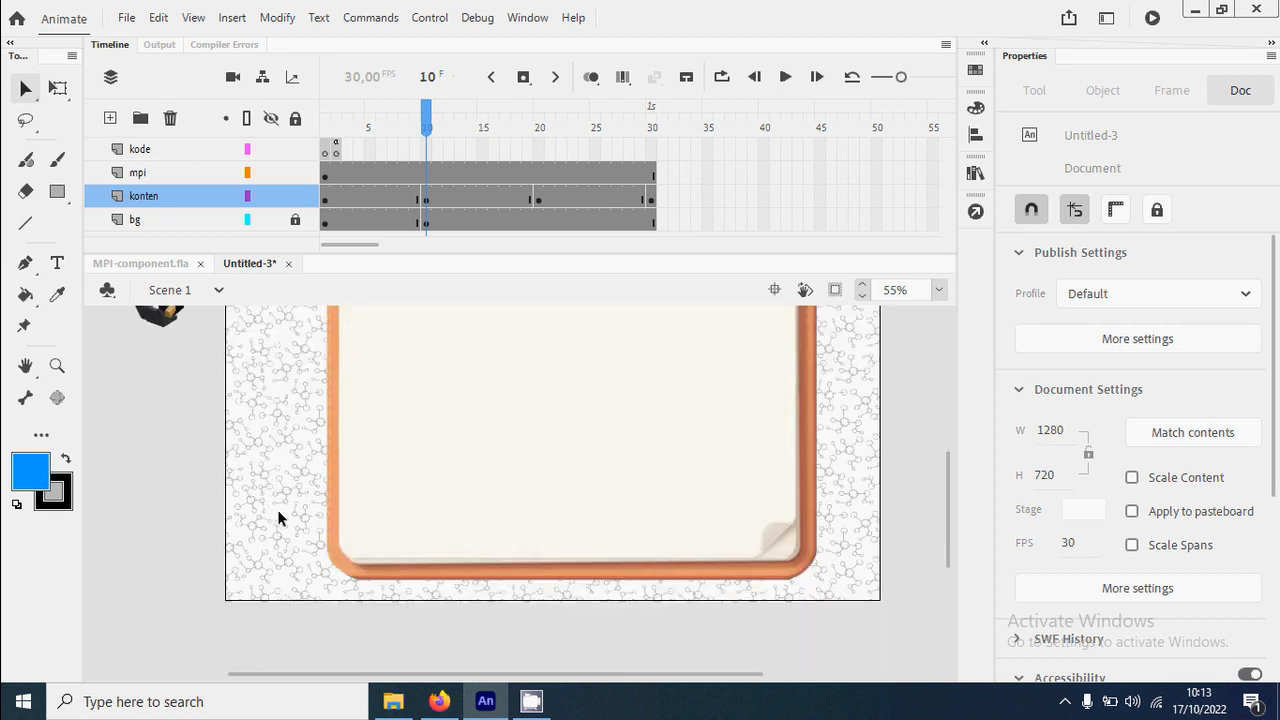
{"action": "scroll", "coordinate": [290, 505], "scroll_direction": "up", "scroll_amount": 3}
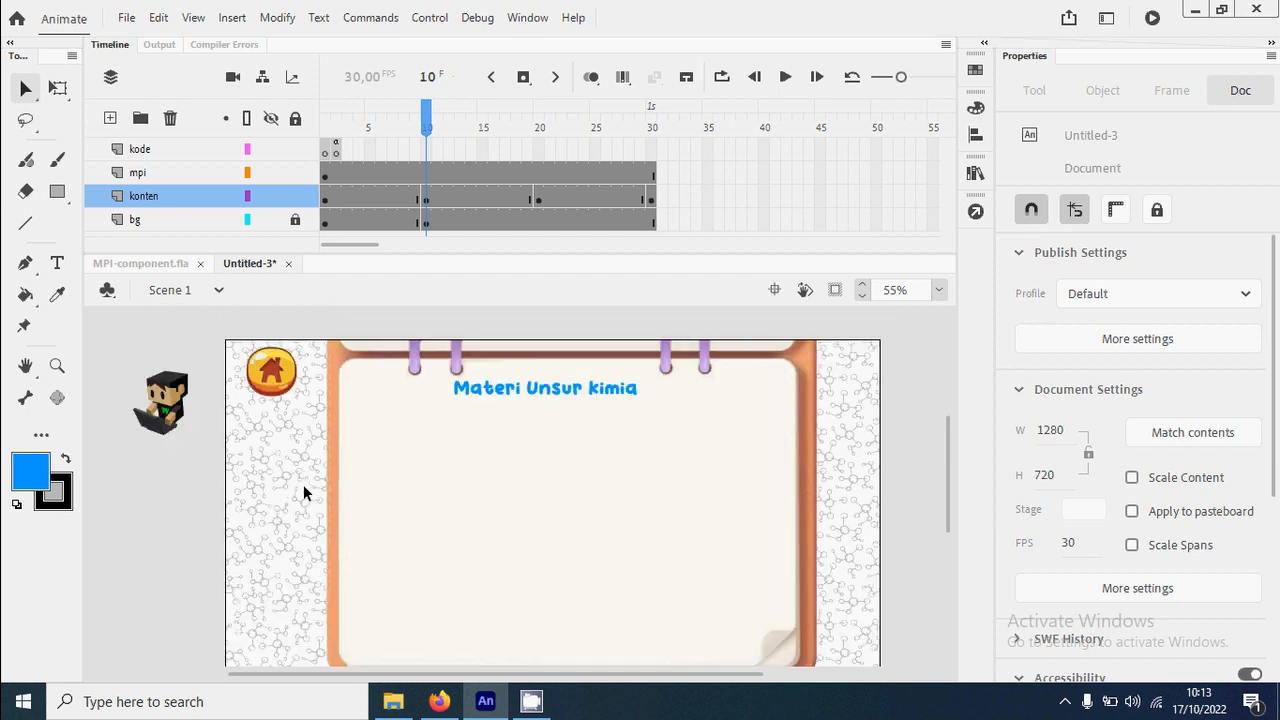
{"action": "left_click", "coordinate": [288, 395]}
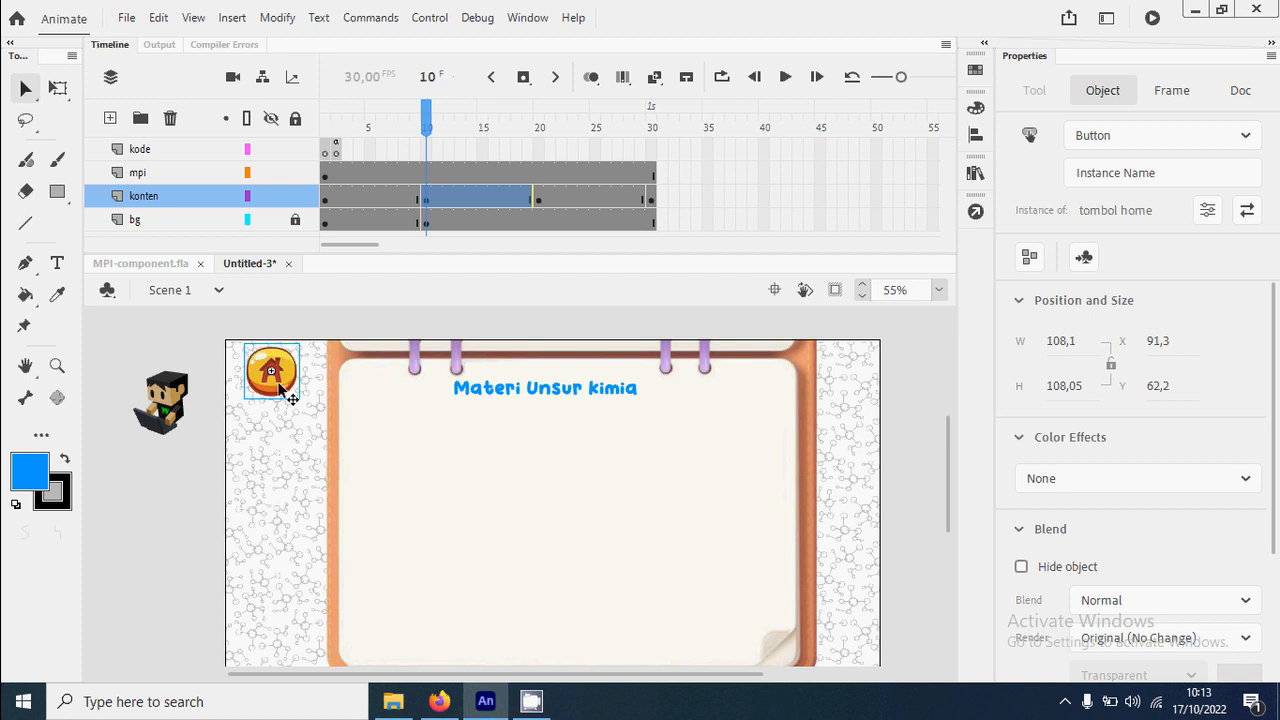
{"action": "left_click", "coordinate": [1072, 173]}
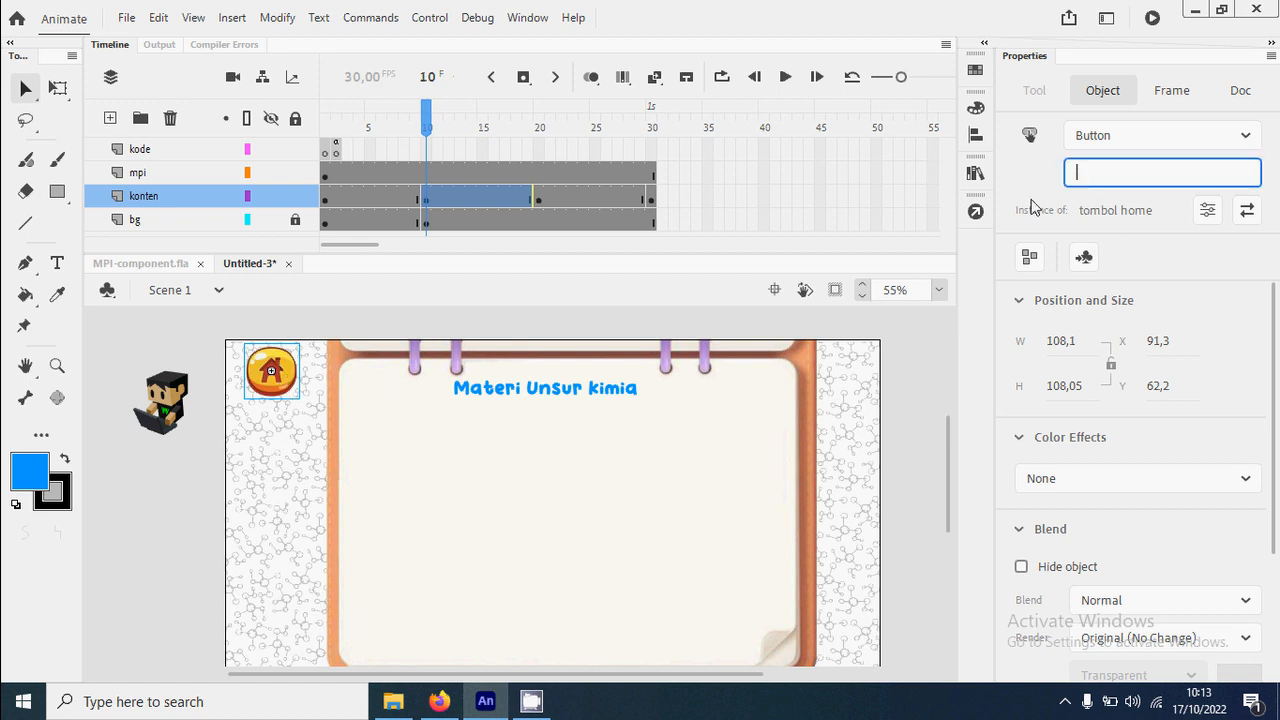
{"action": "type", "text": "homeBtn"}
{"action": "key", "text": "Return"}
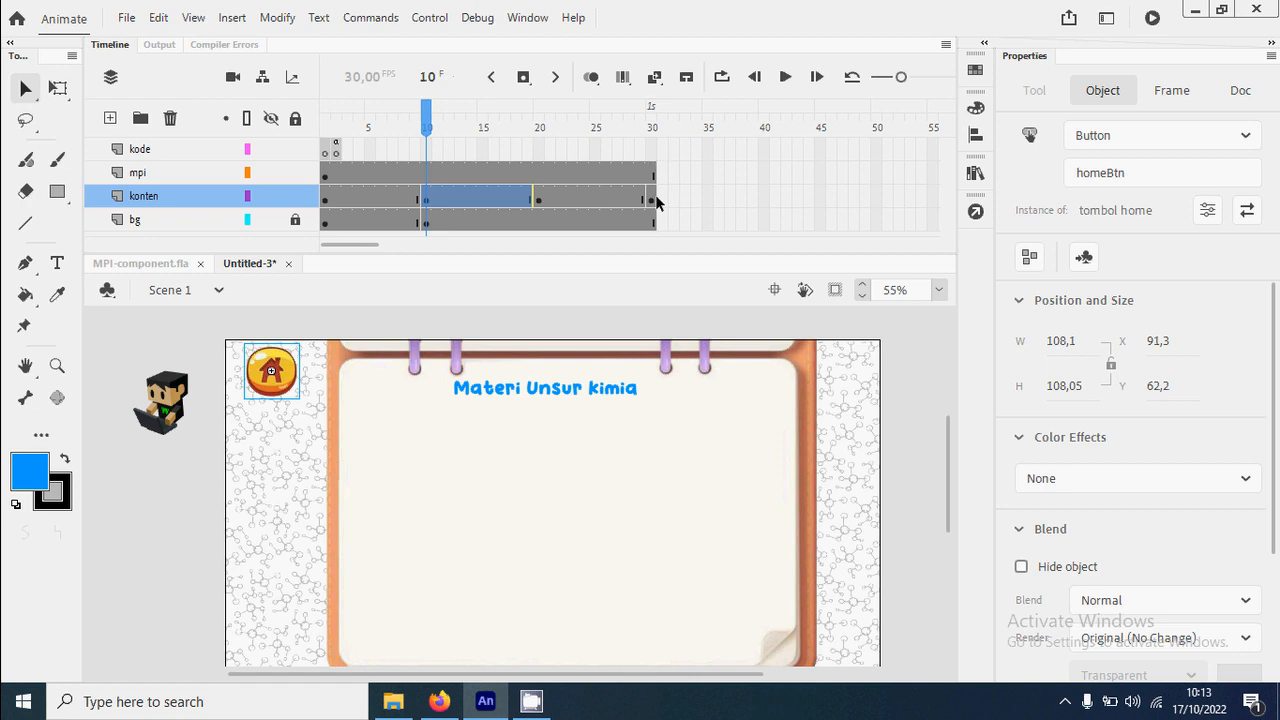
Copy the home button and paste it in place on the Simulasi page at frame 20 of the konten layer.
{"action": "right_click", "coordinate": [306, 410]}
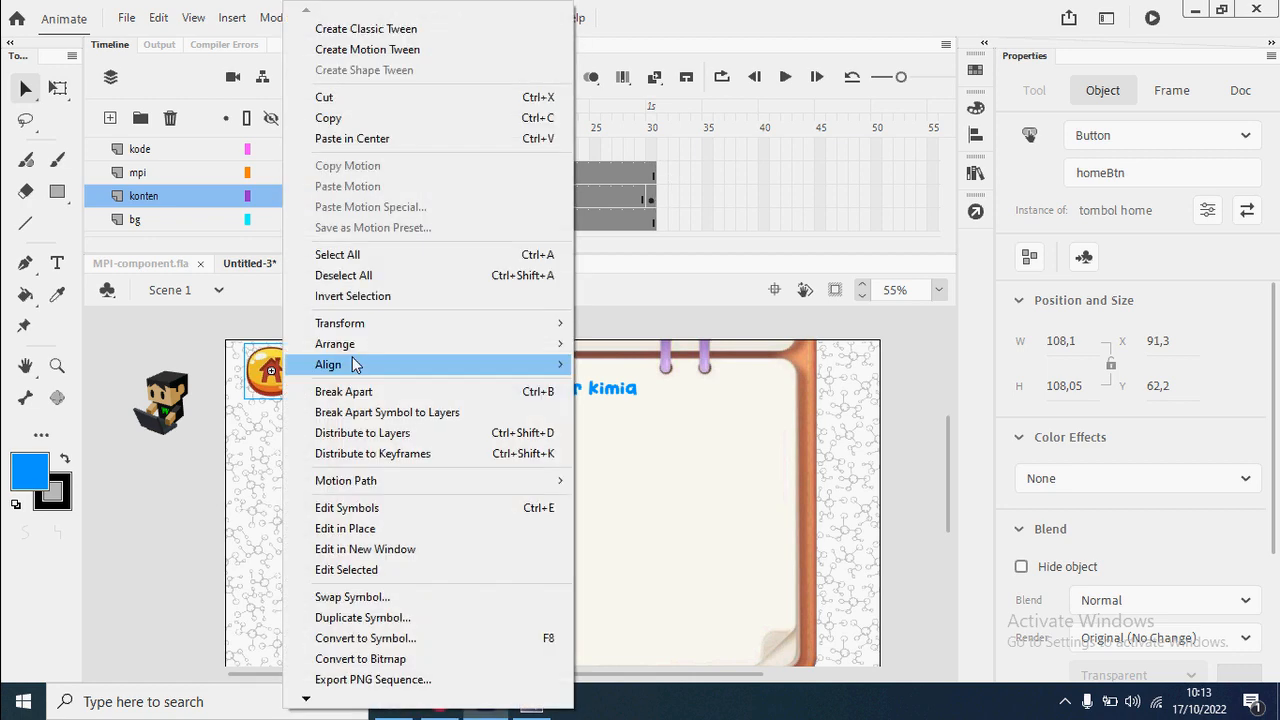
{"action": "left_click", "coordinate": [381, 121]}
{"action": "left_click", "coordinate": [541, 195]}
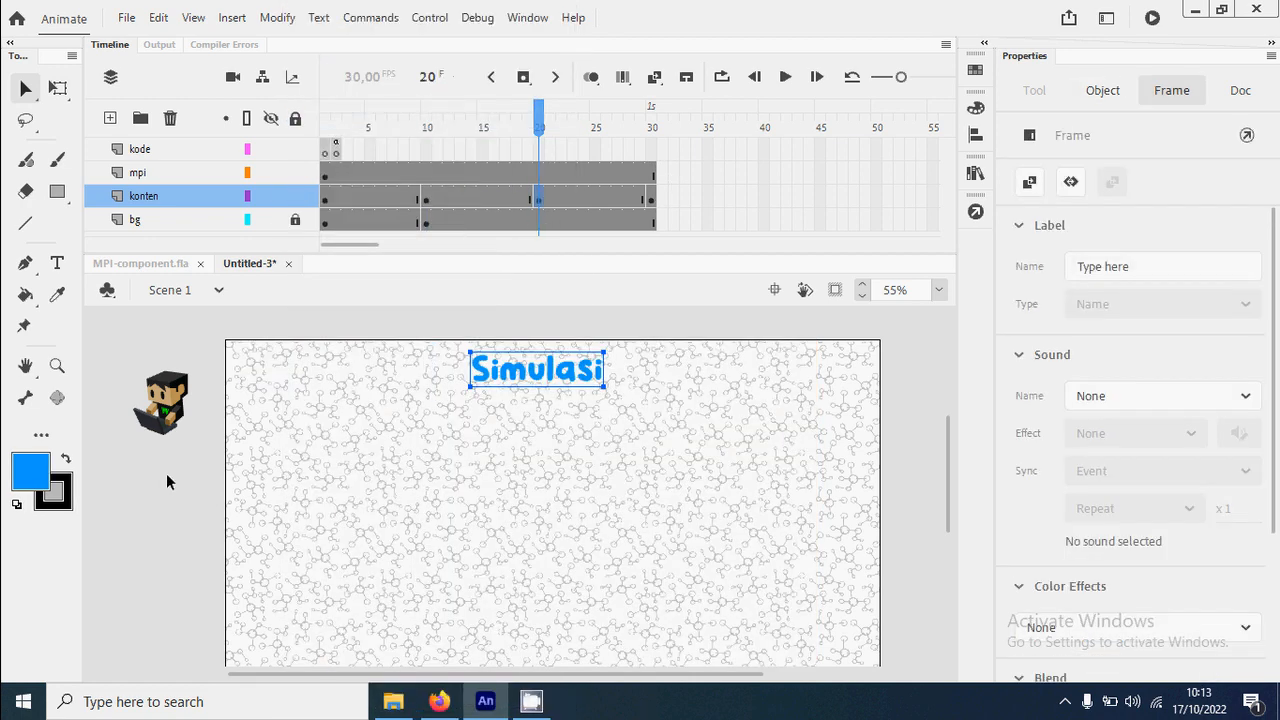
{"action": "right_click", "coordinate": [166, 473]}
{"action": "left_click", "coordinate": [274, 286]}
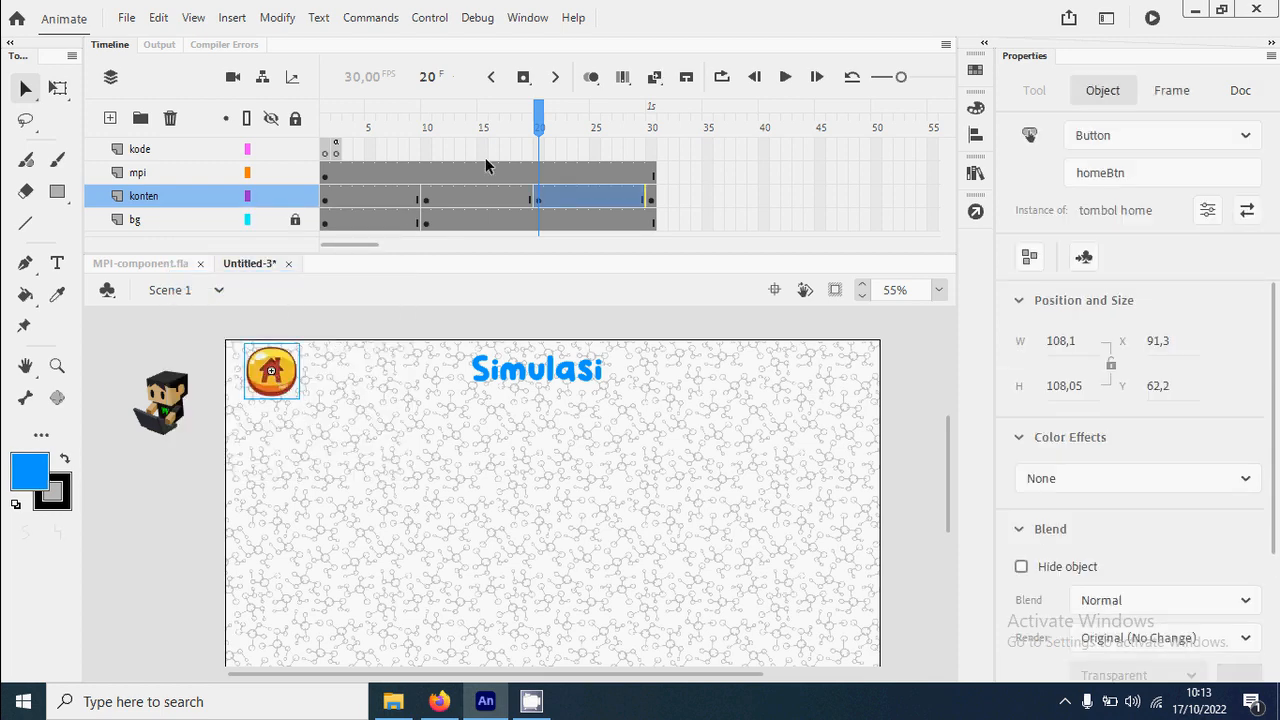
Paste the copied home button in place on the Quiz page at frame 30 of the konten layer.
{"action": "left_click", "coordinate": [650, 199]}
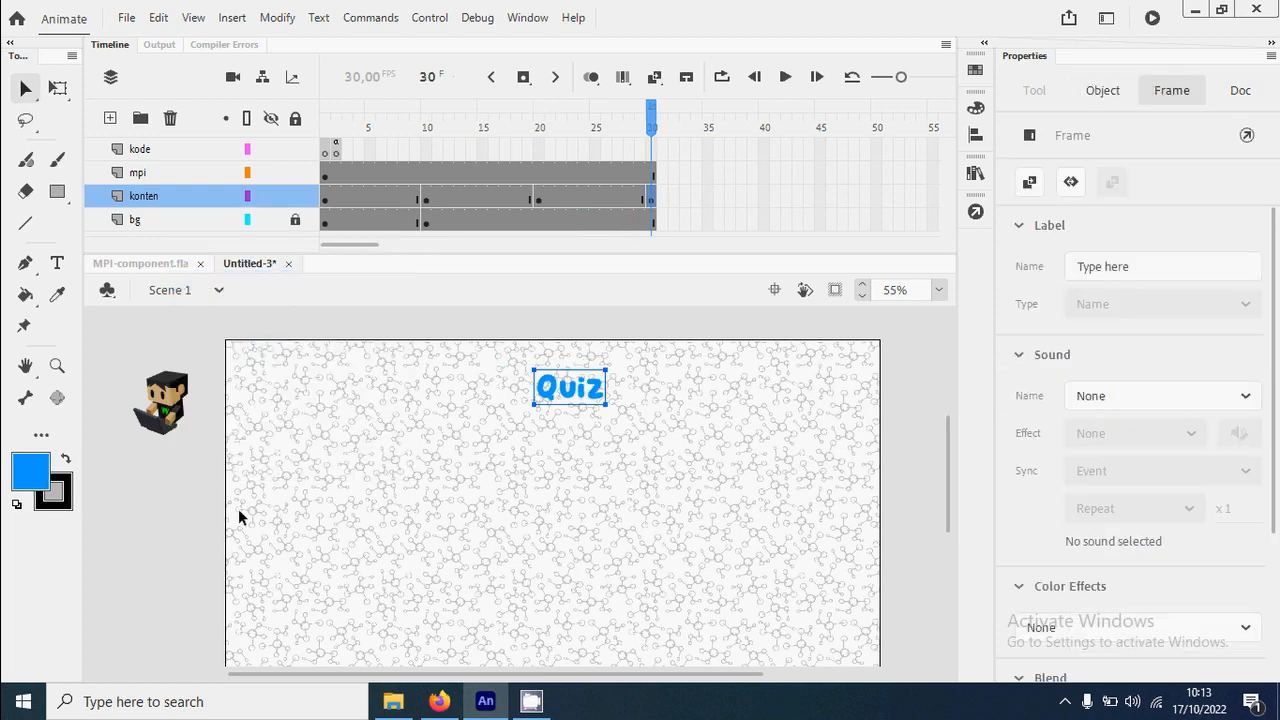
{"action": "right_click", "coordinate": [201, 501]}
{"action": "left_click", "coordinate": [292, 306]}
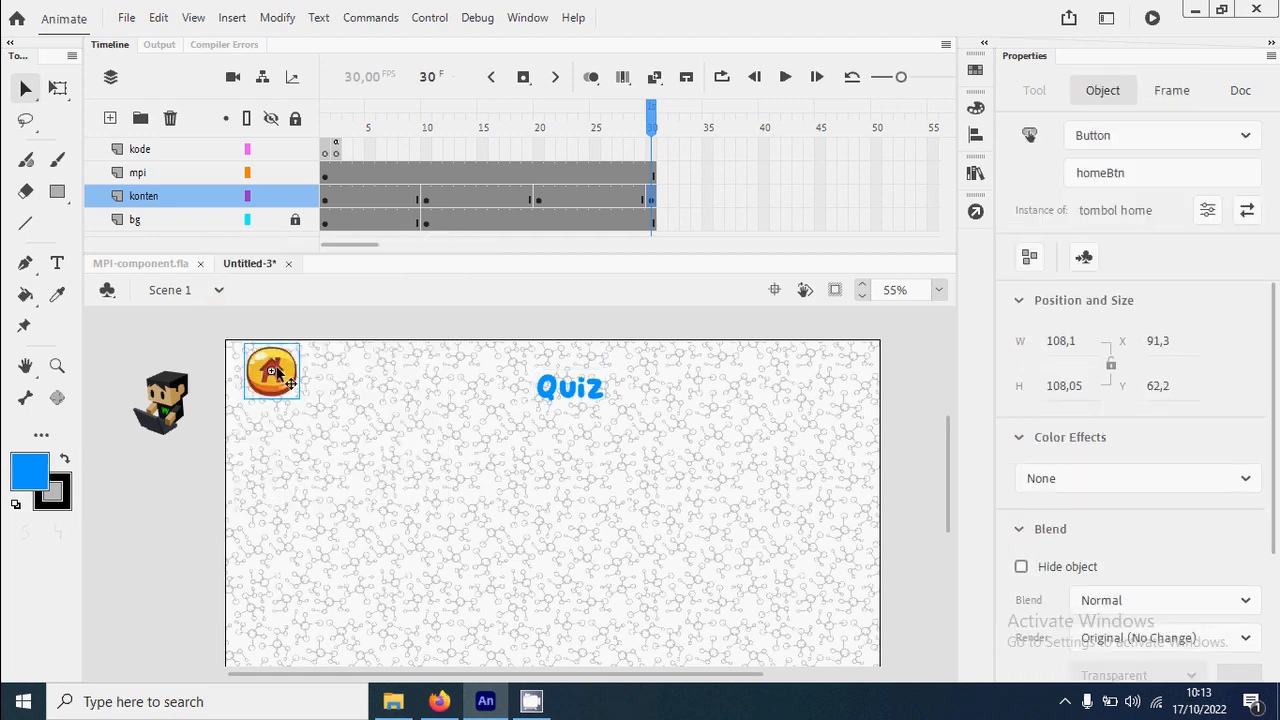
Insert a blank keyframe at frame 10 of the kode layer.
{"action": "left_click", "coordinate": [426, 127]}
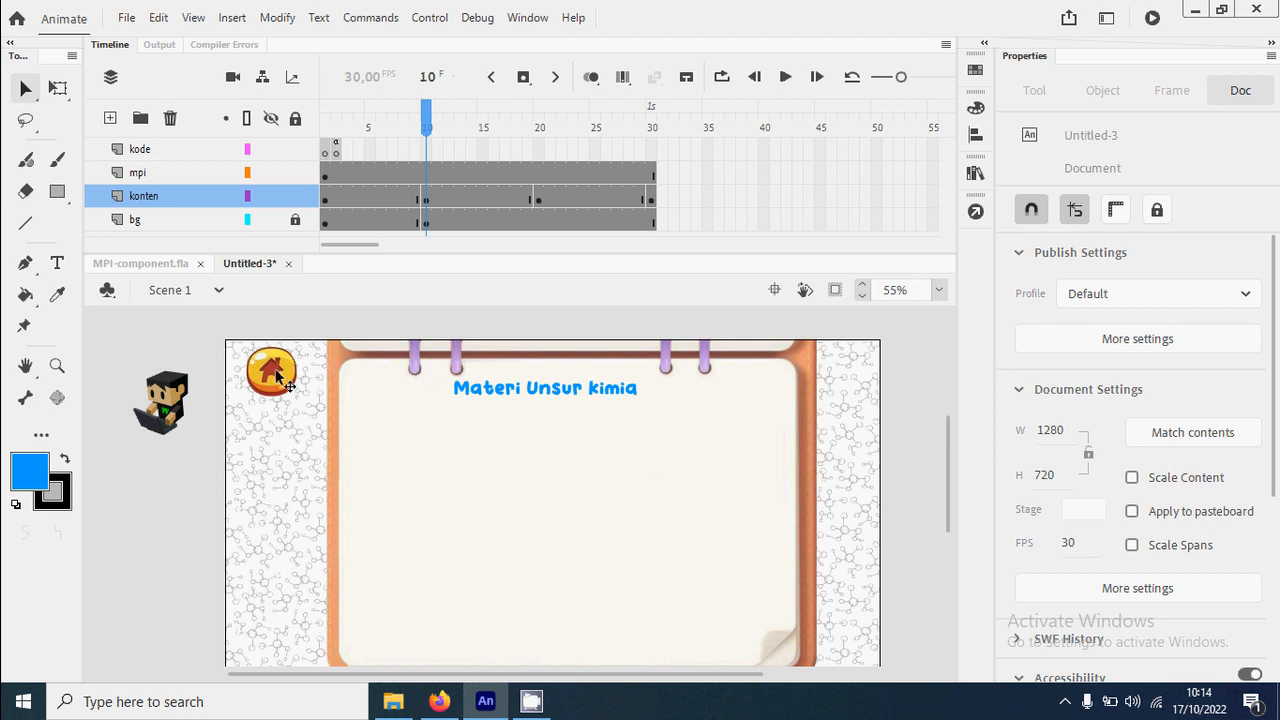
{"action": "left_click", "coordinate": [426, 149]}
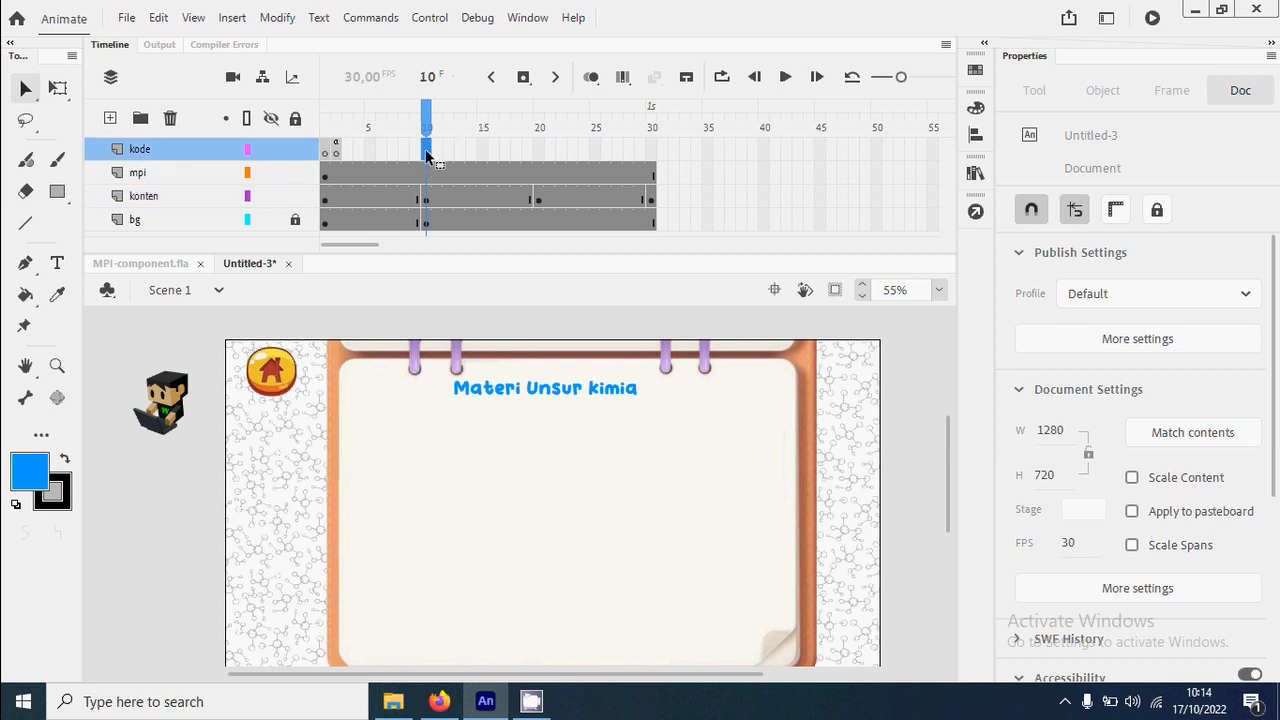
{"action": "mouse_move", "coordinate": [449, 150]}
{"action": "left_mouse_down"}
{"action": "mouse_move", "coordinate": [486, 151]}
{"action": "mouse_move", "coordinate": [427, 152]}
{"action": "left_mouse_up"}
{"action": "left_click", "coordinate": [521, 148]}
{"action": "left_click", "coordinate": [430, 150]}
{"action": "right_click", "coordinate": [427, 155]}
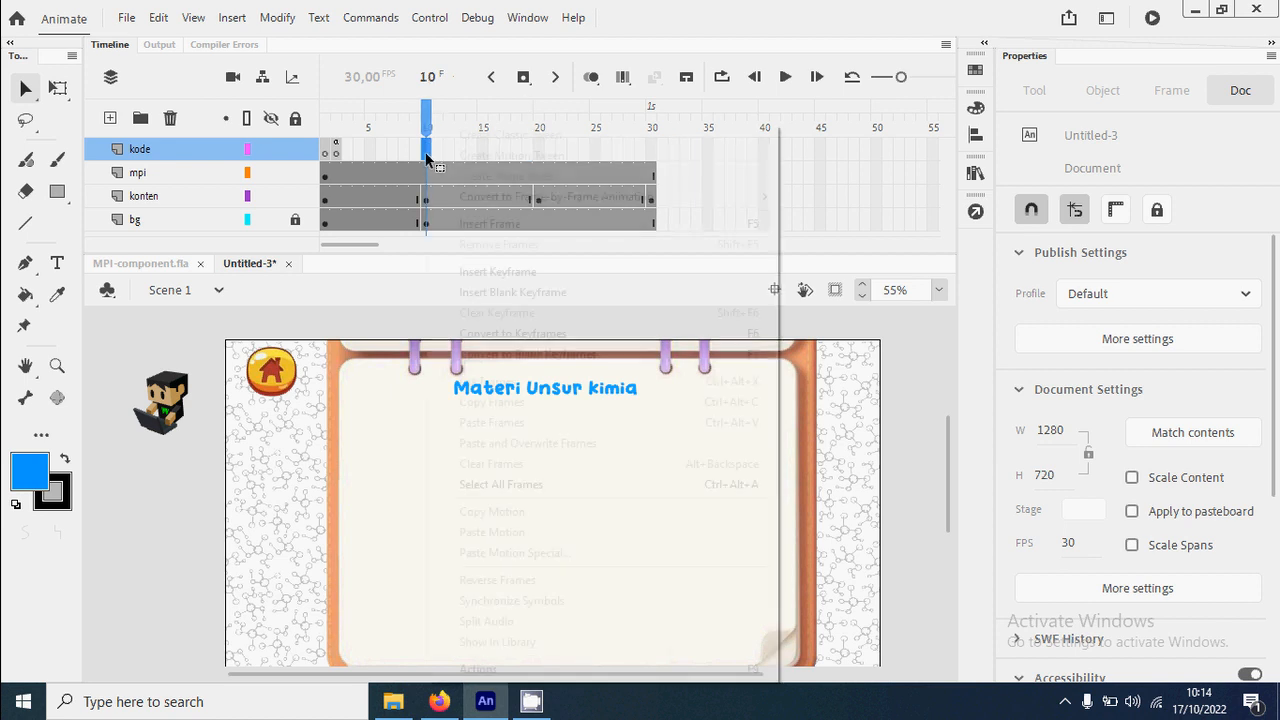
{"action": "left_click", "coordinate": [573, 291]}
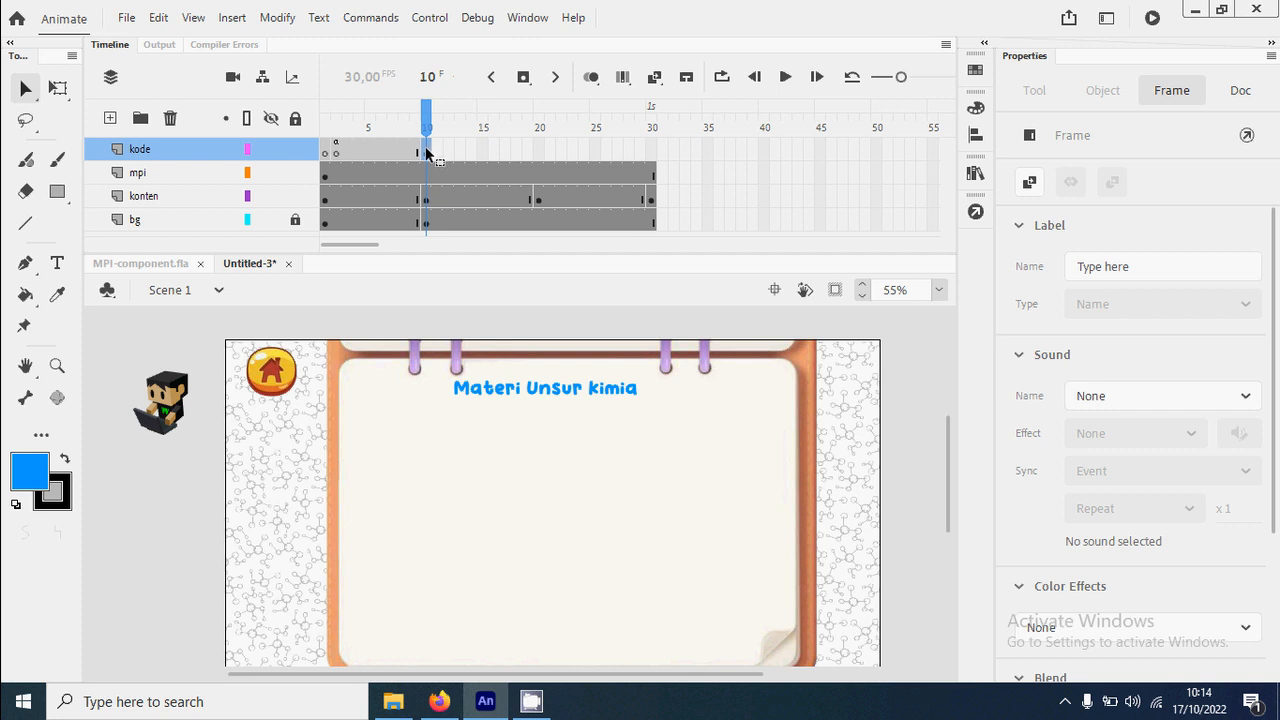
Add the script mpi.click("homeBtn", 2); to frame 10 of the kode layer.
{"action": "left_click", "coordinate": [975, 213]}
{"action": "type", "text": "m"}
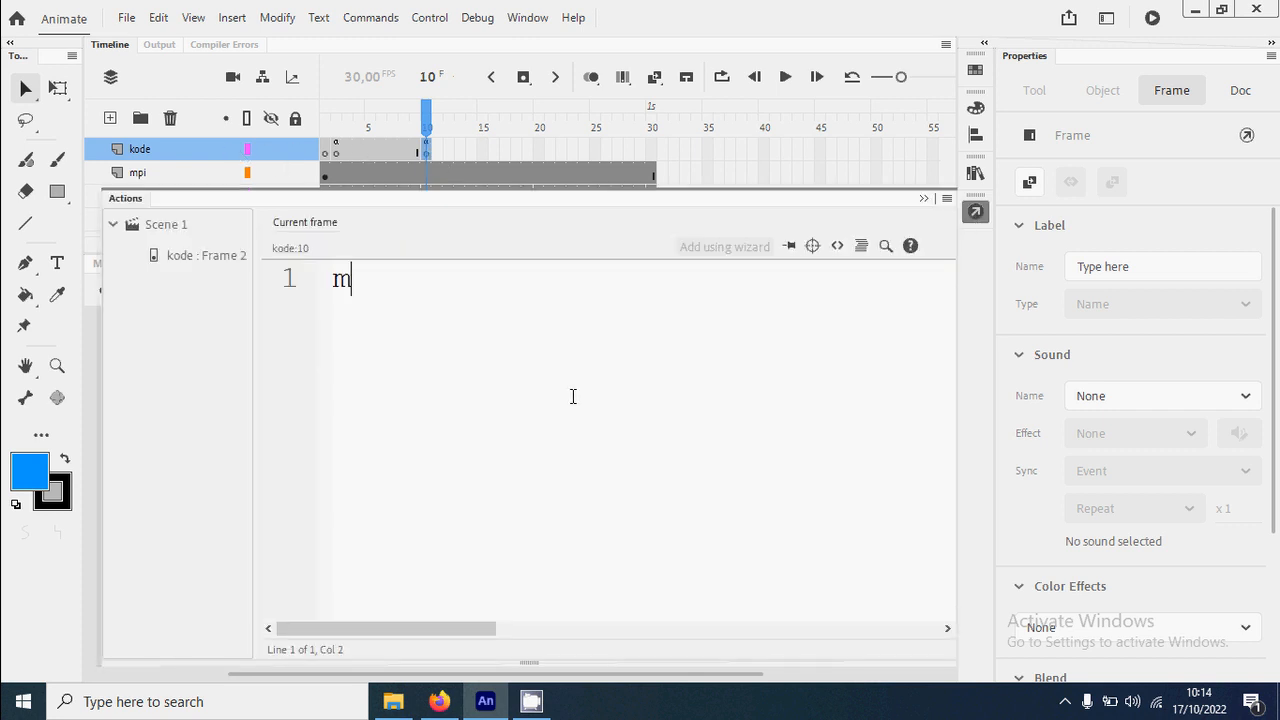
{"action": "type", "text": "pi.click(\"homeB"}
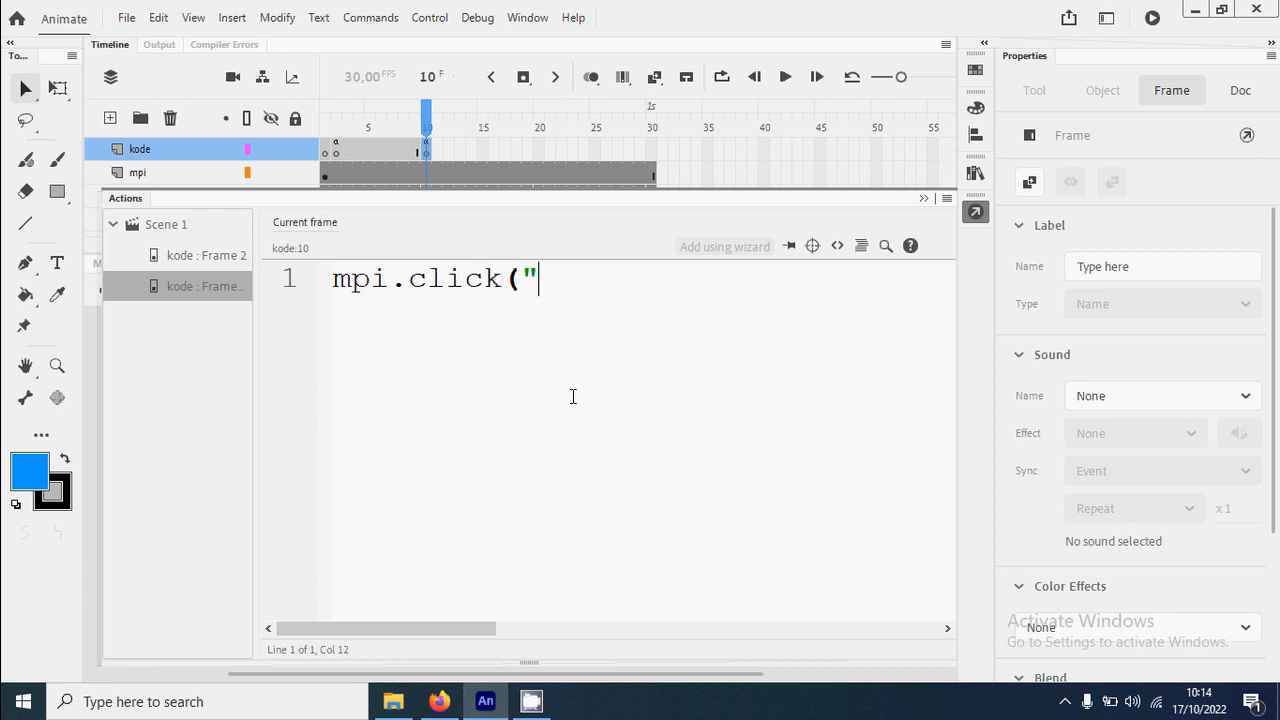
{"action": "type", "text": "tn"}
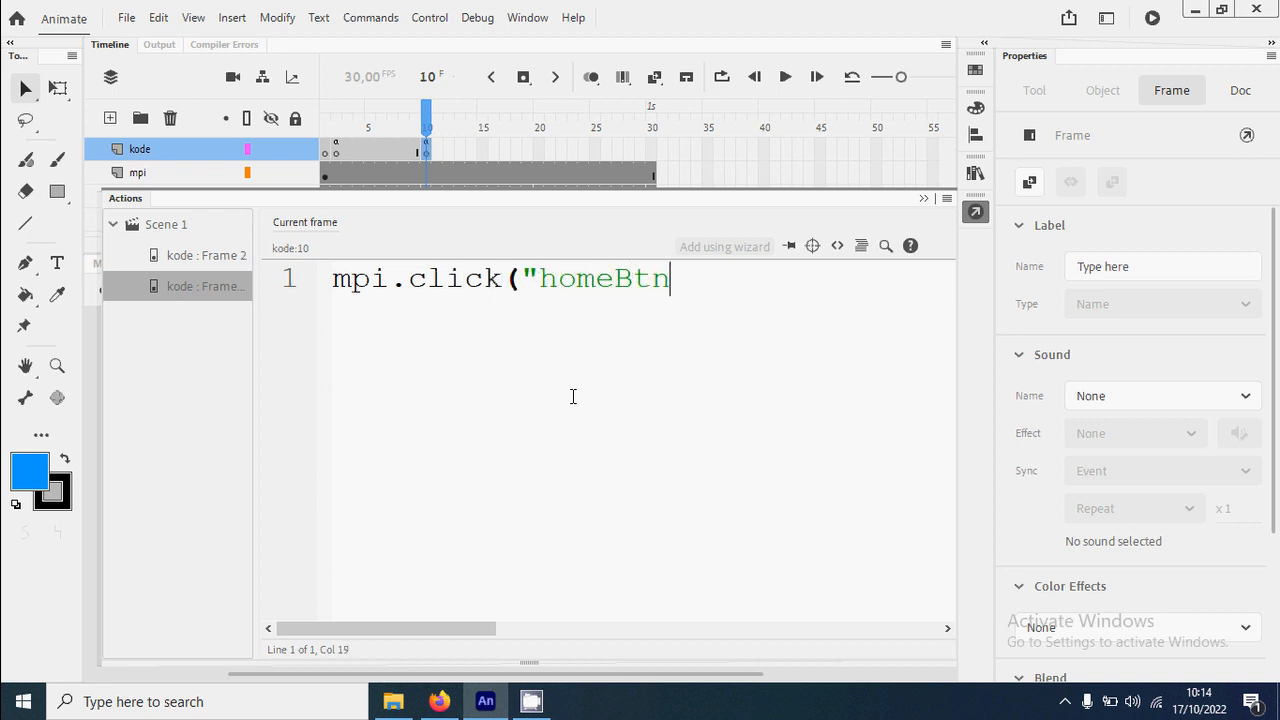
{"action": "type", "text": "\", 2);"}
Examine the quoted button name argument in the frame 10 click command.
{"action": "double_click", "coordinate": [612, 285]}
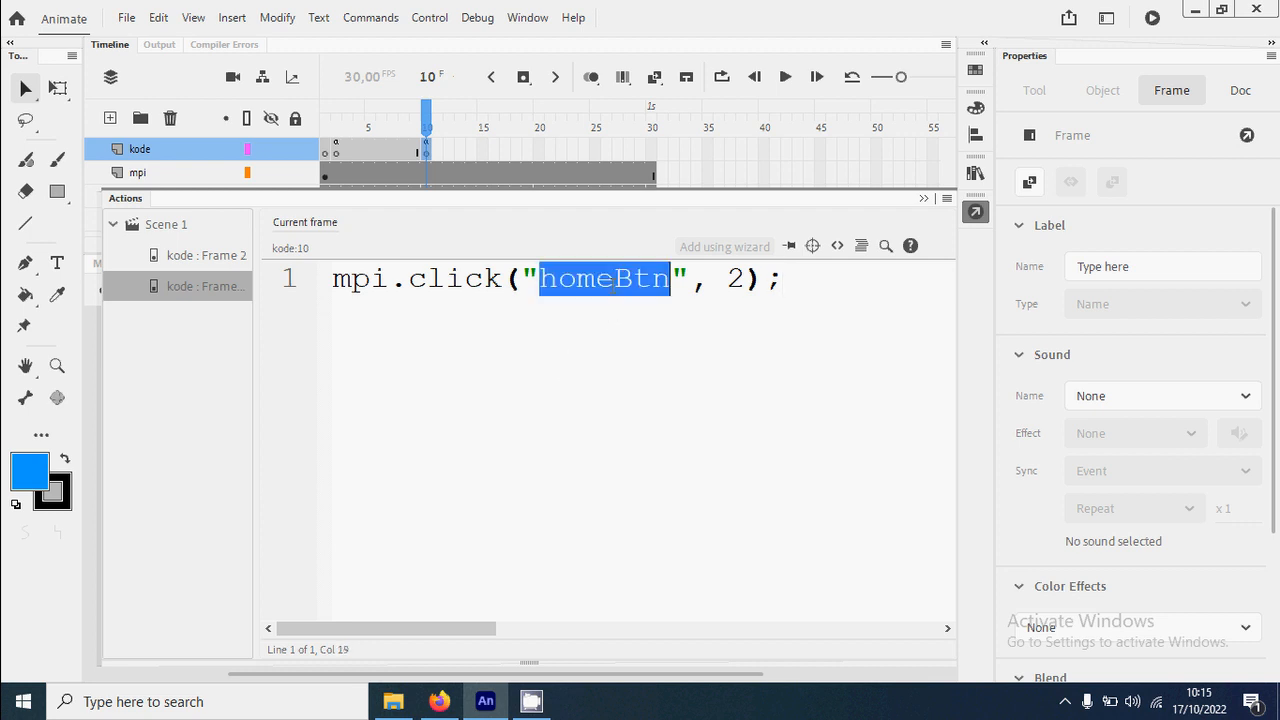
{"action": "left_click", "coordinate": [652, 438]}
{"action": "left_click_drag", "start_coordinate": [522, 278], "coordinate": [697, 266]}
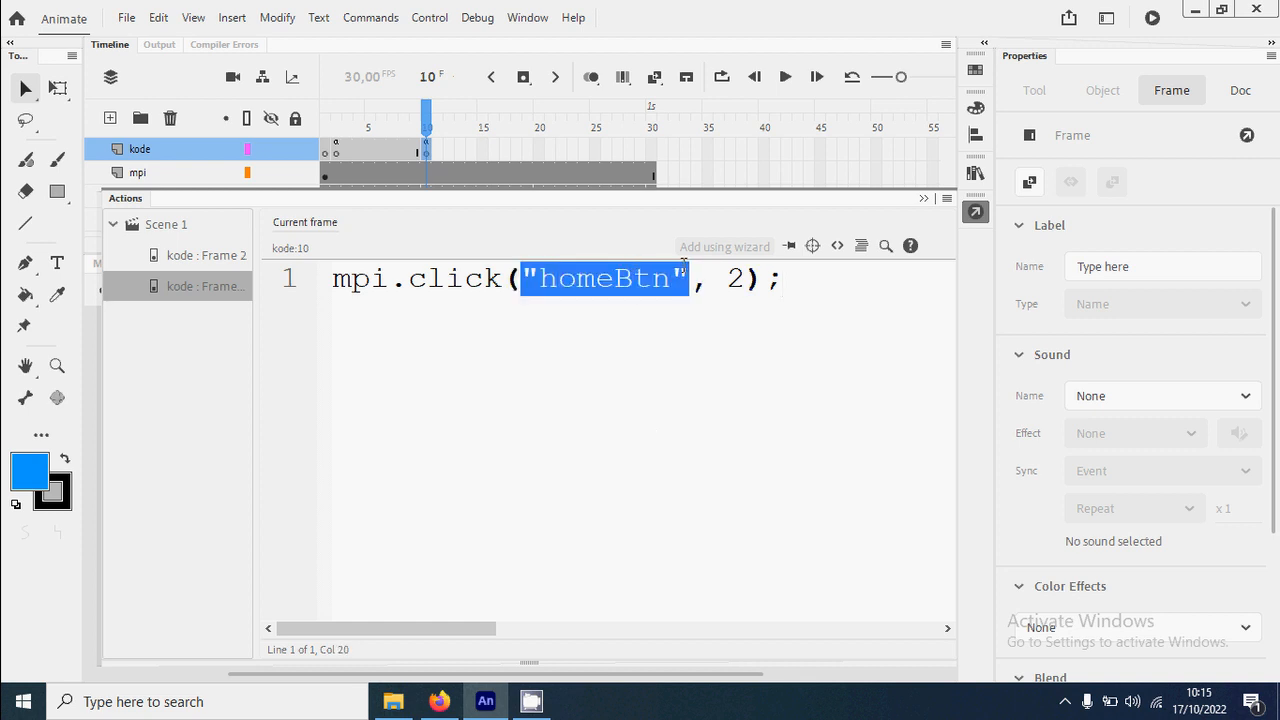
{"action": "left_click", "coordinate": [704, 384]}
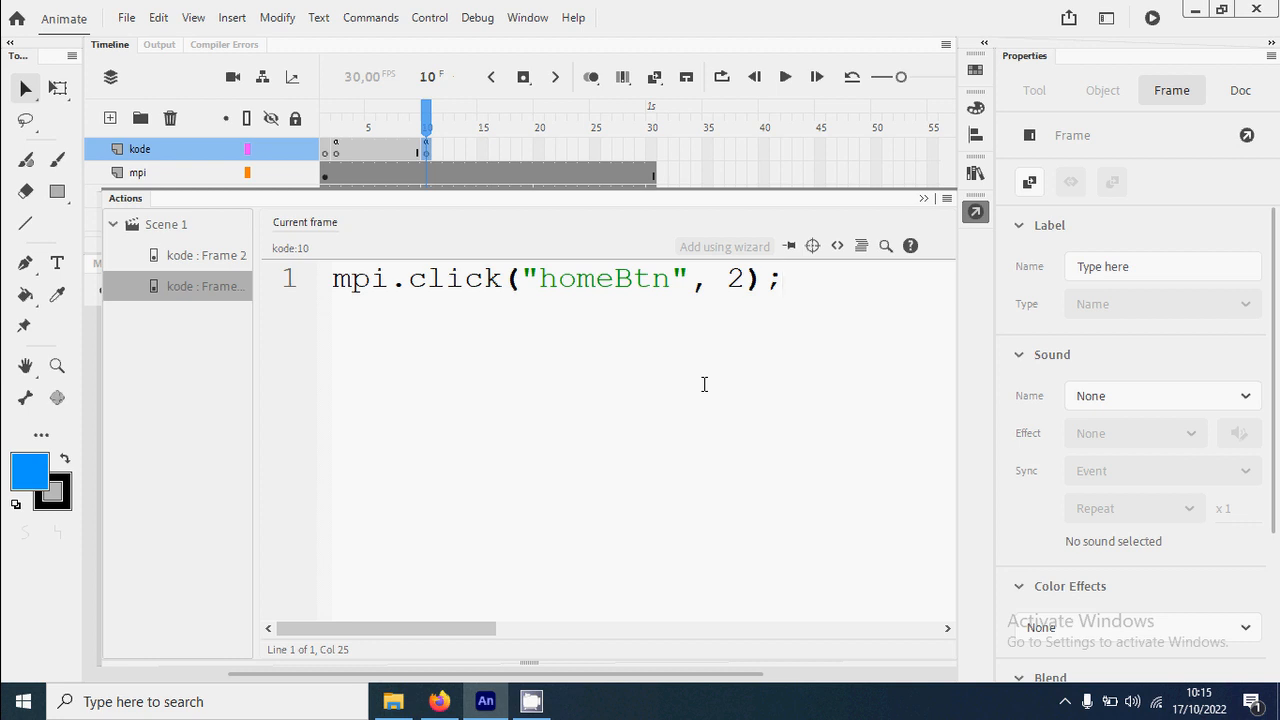
{"action": "left_click_drag", "start_coordinate": [521, 278], "coordinate": [540, 278]}
{"action": "left_click_drag", "start_coordinate": [688, 278], "coordinate": [670, 278]}
{"action": "double_click", "coordinate": [594, 279]}
{"action": "left_click", "coordinate": [640, 349]}
Copy the entire mpi.click line from the frame 10 script and close the script editor.
{"action": "left_click_drag", "start_coordinate": [796, 282], "coordinate": [338, 280]}
{"action": "right_click", "coordinate": [435, 281]}
{"action": "left_click", "coordinate": [513, 387]}
{"action": "left_click", "coordinate": [976, 212]}
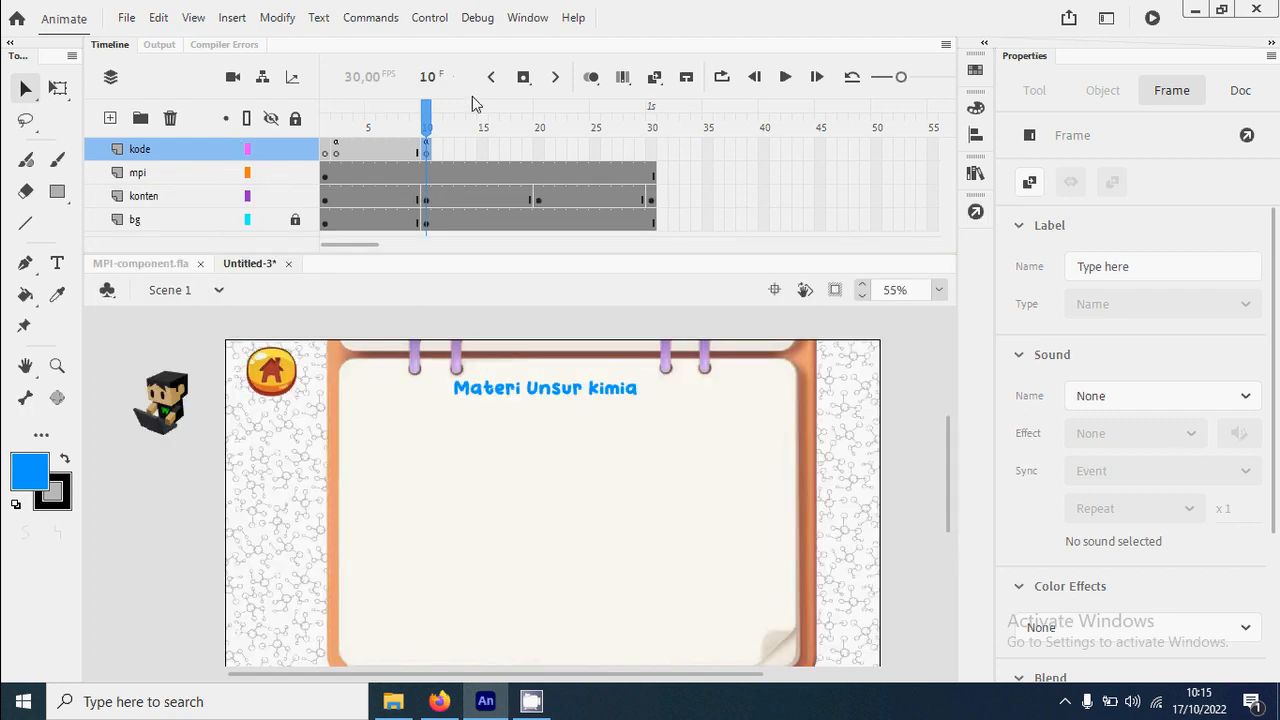
Insert a blank keyframe at frame 20 of the kode layer and paste the copied mpi.click line into its script.
{"action": "left_click", "coordinate": [541, 132]}
{"action": "right_click", "coordinate": [539, 149]}
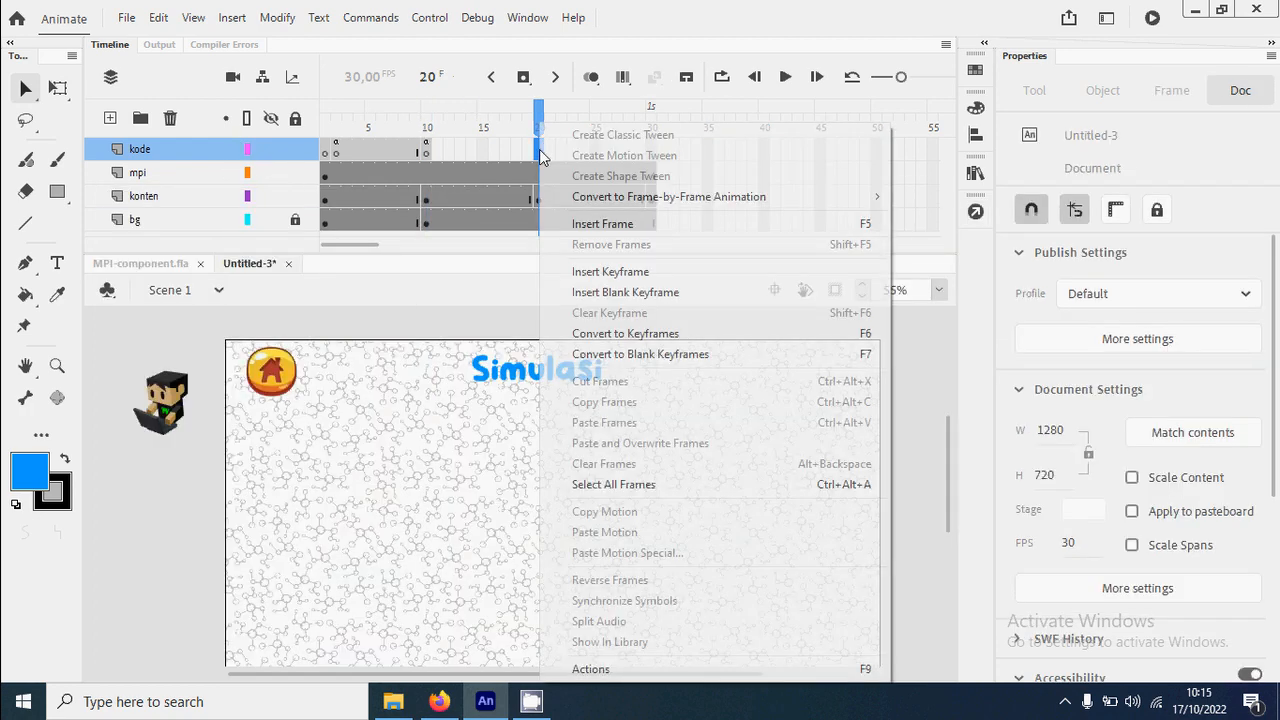
{"action": "left_click", "coordinate": [658, 293]}
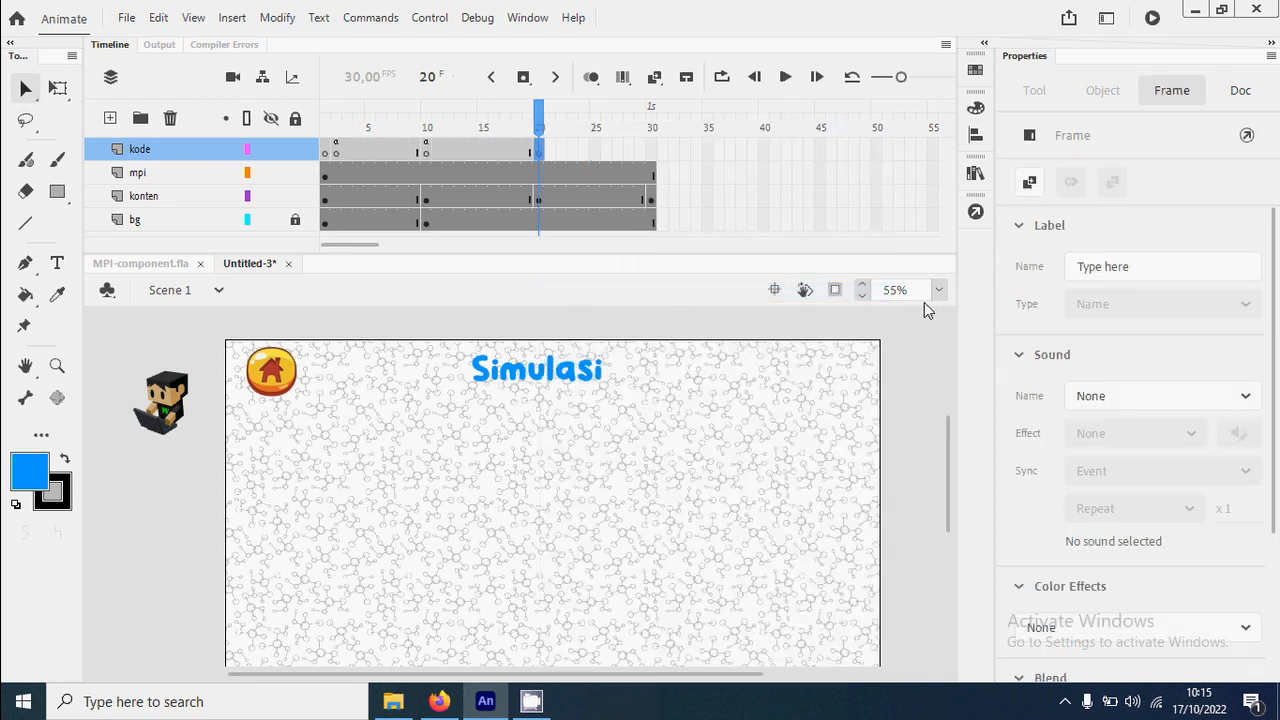
{"action": "left_click", "coordinate": [976, 213]}
{"action": "right_click", "coordinate": [514, 296]}
{"action": "left_click", "coordinate": [598, 425]}
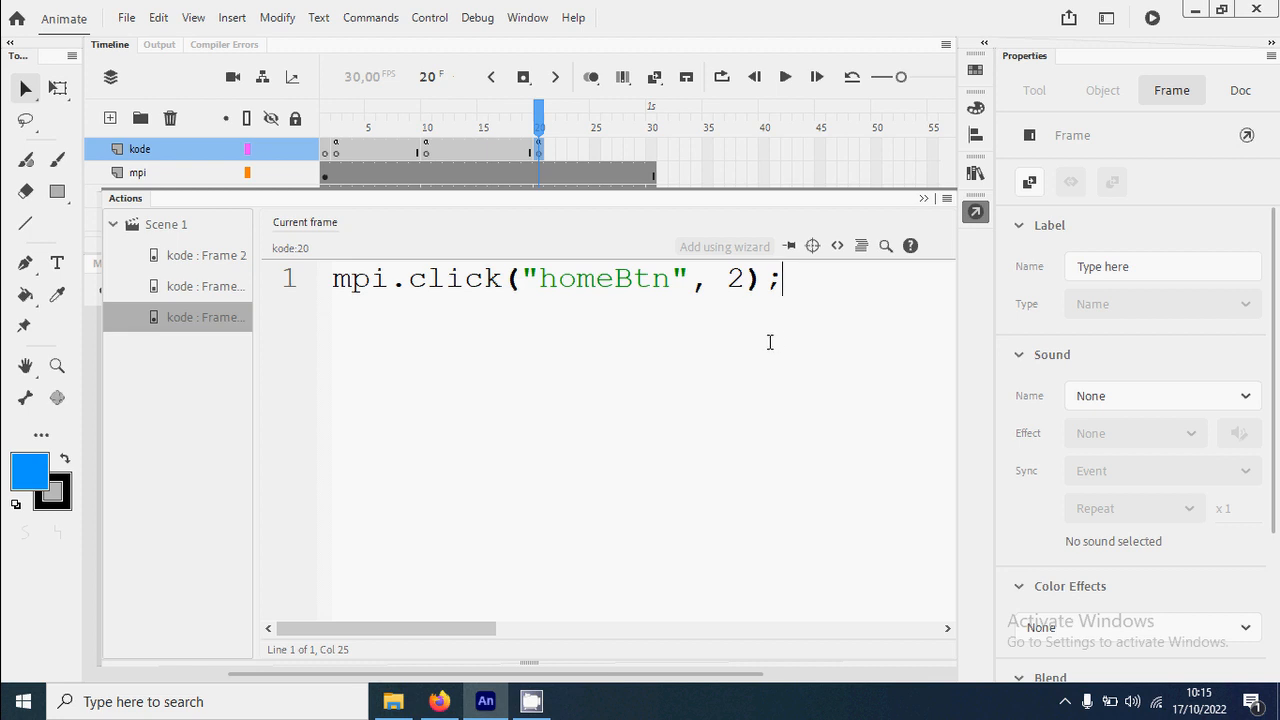
{"action": "left_click", "coordinate": [976, 212]}
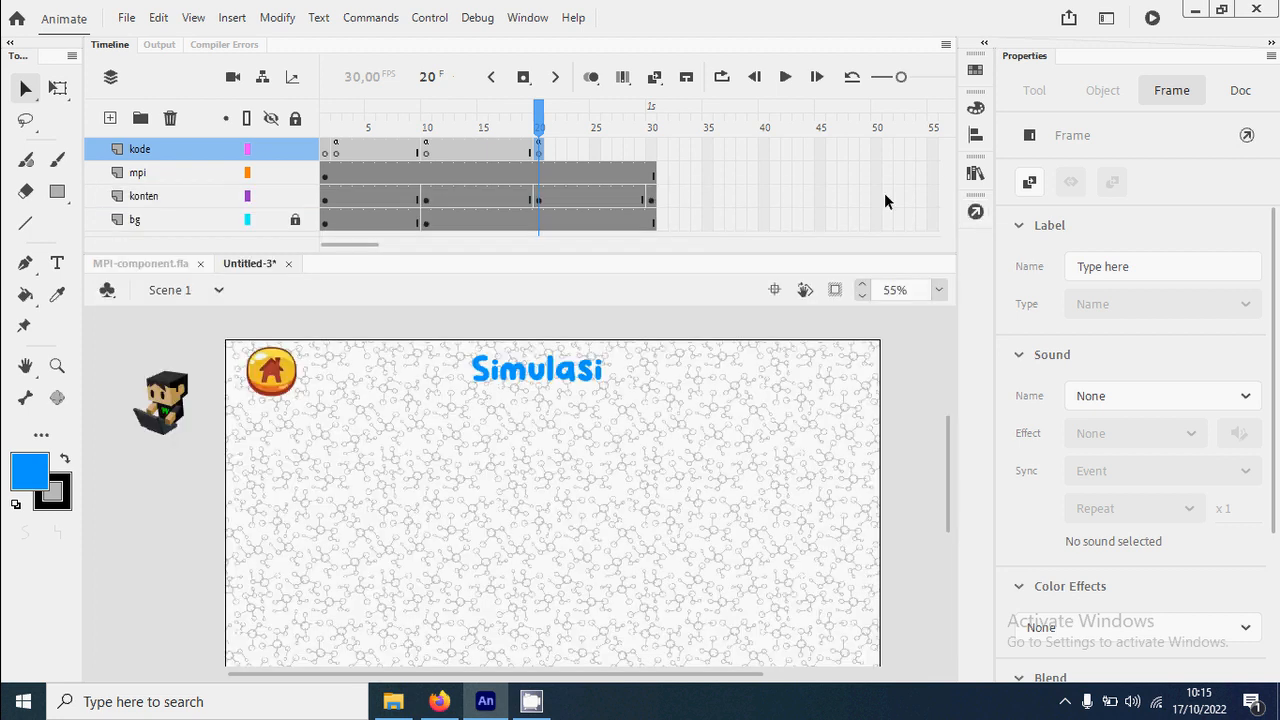
Insert a blank keyframe at frame 30 of the kode layer and paste the copied mpi.click line into its script.
{"action": "left_click", "coordinate": [652, 148]}
{"action": "right_click", "coordinate": [652, 148]}
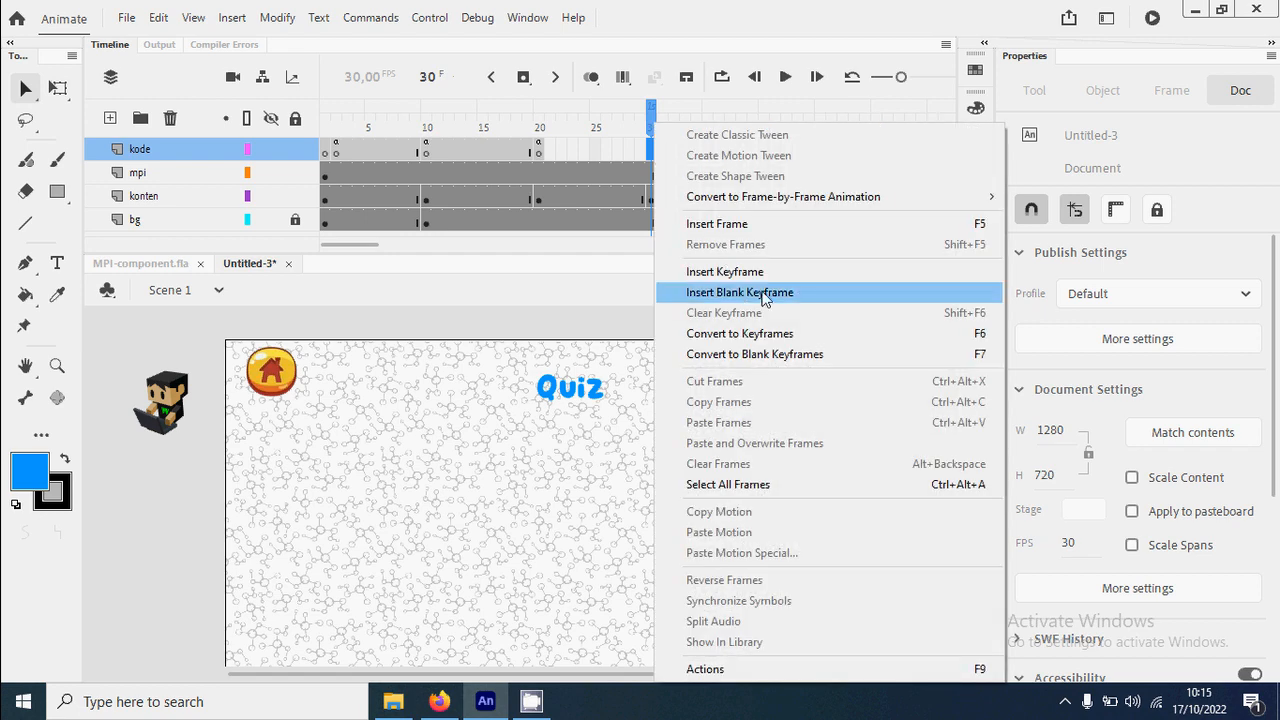
{"action": "left_click", "coordinate": [765, 293]}
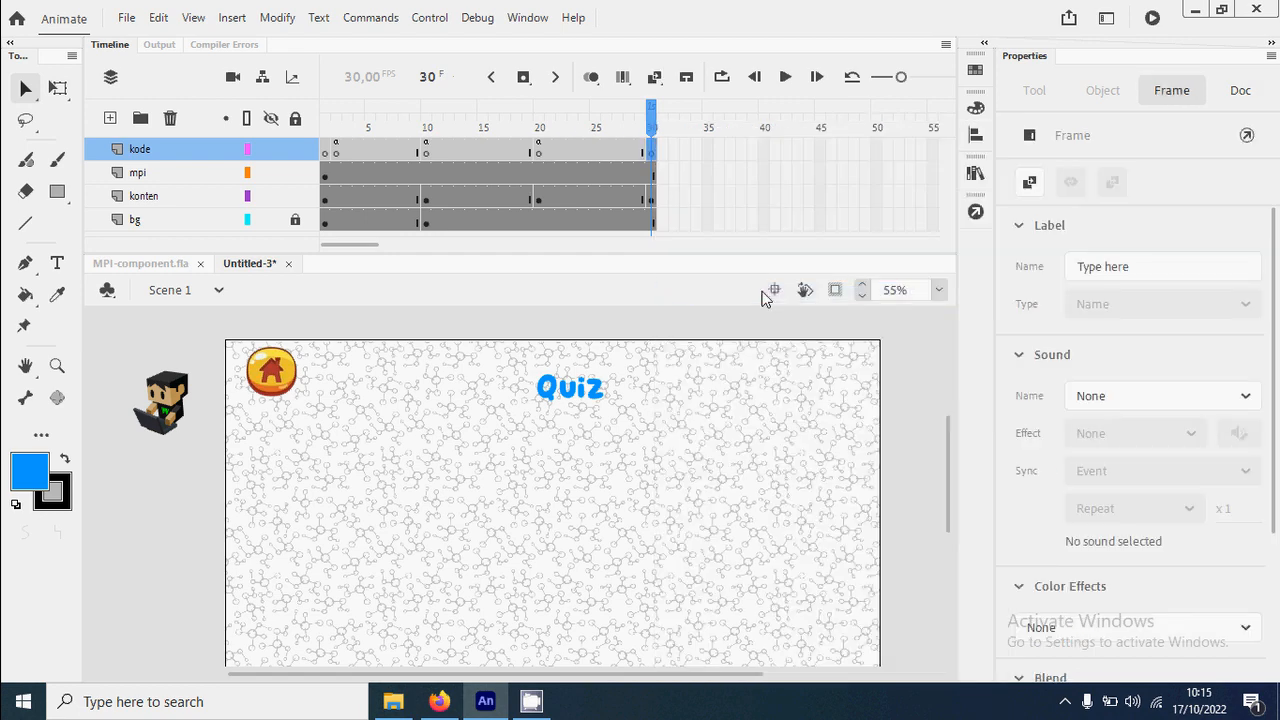
{"action": "left_click", "coordinate": [976, 212]}
{"action": "right_click", "coordinate": [449, 357]}
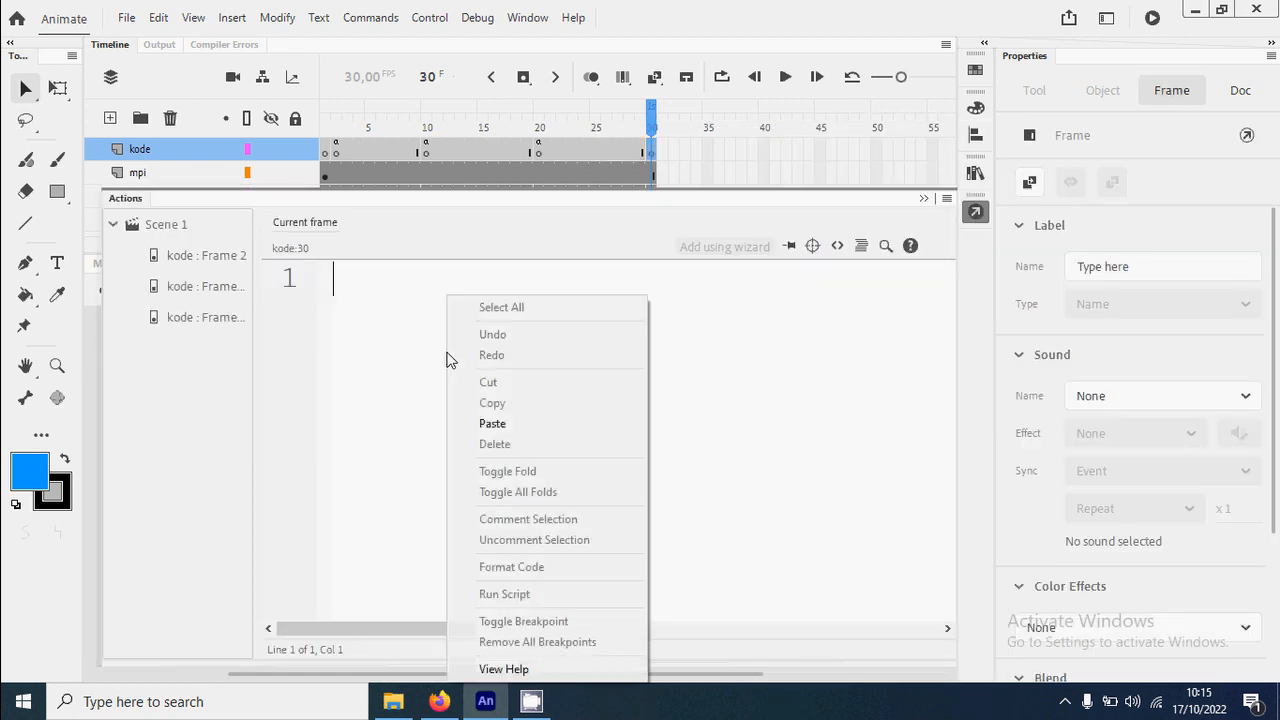
{"action": "left_click", "coordinate": [525, 425]}
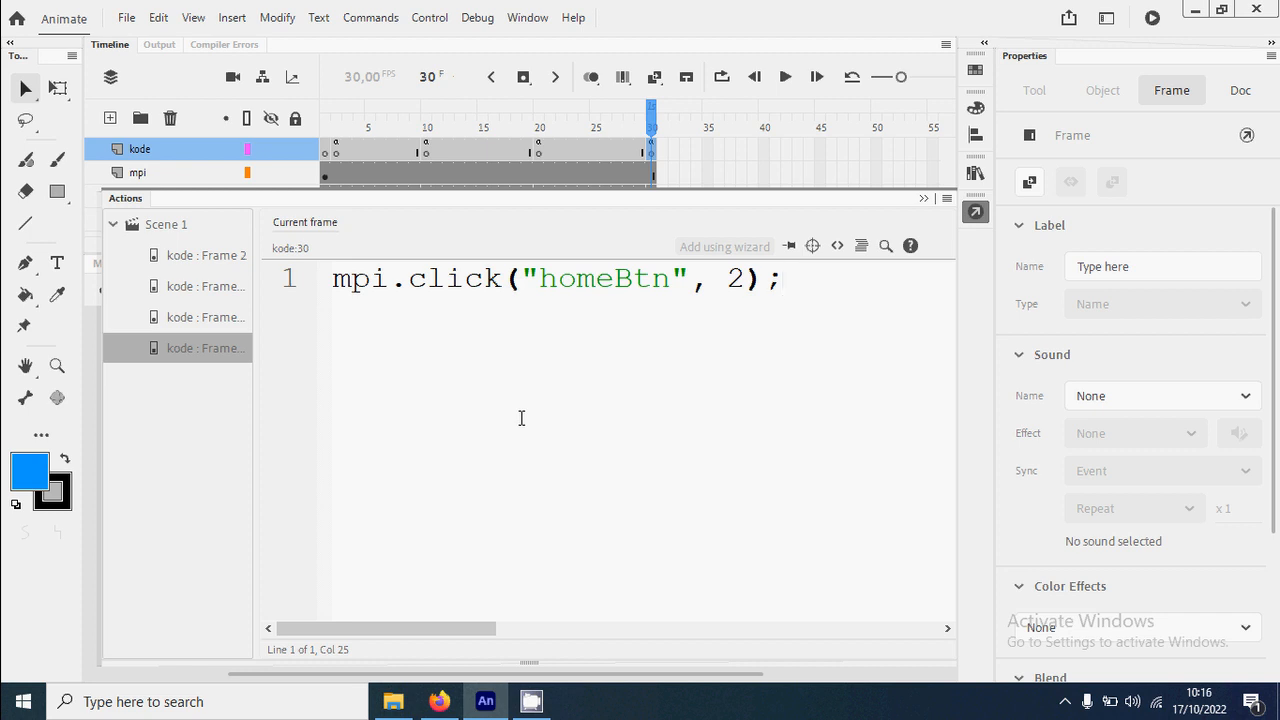
Test the movie from frame 2 and check that the home button returns to the menu from the Materi, Simulasi and Quiz pages.
{"action": "left_click", "coordinate": [977, 212]}
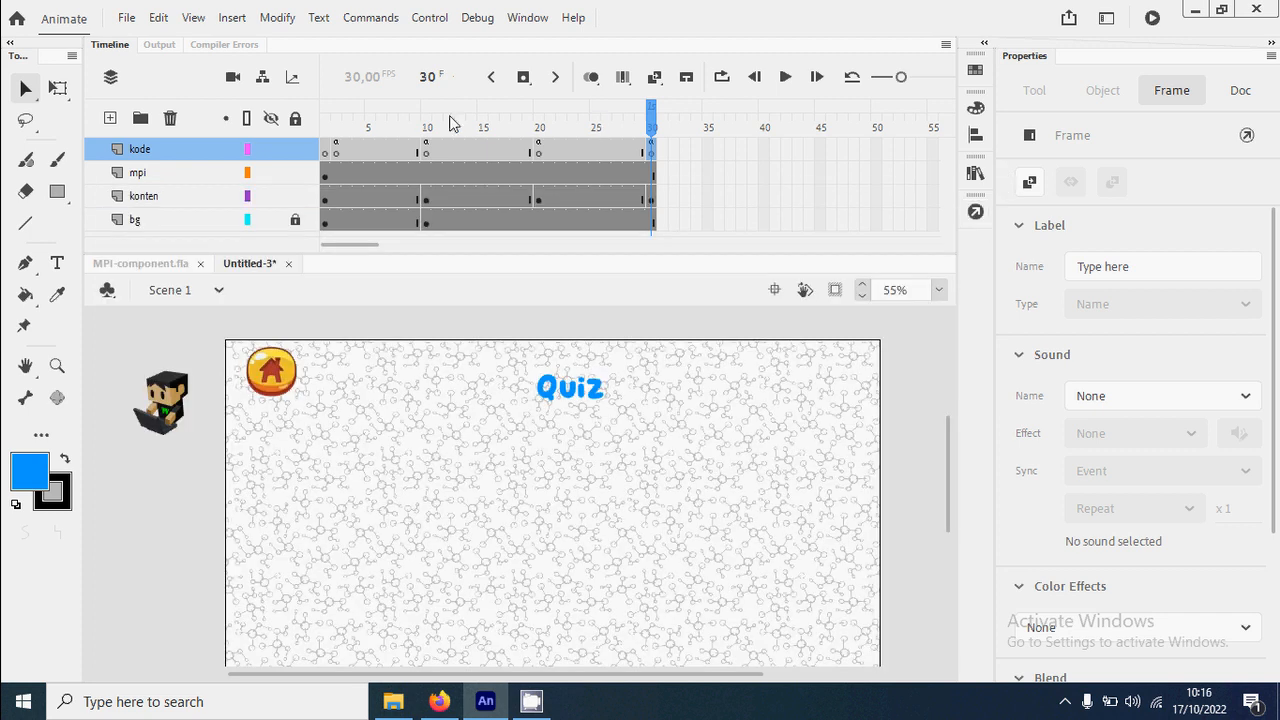
{"action": "left_click", "coordinate": [336, 127]}
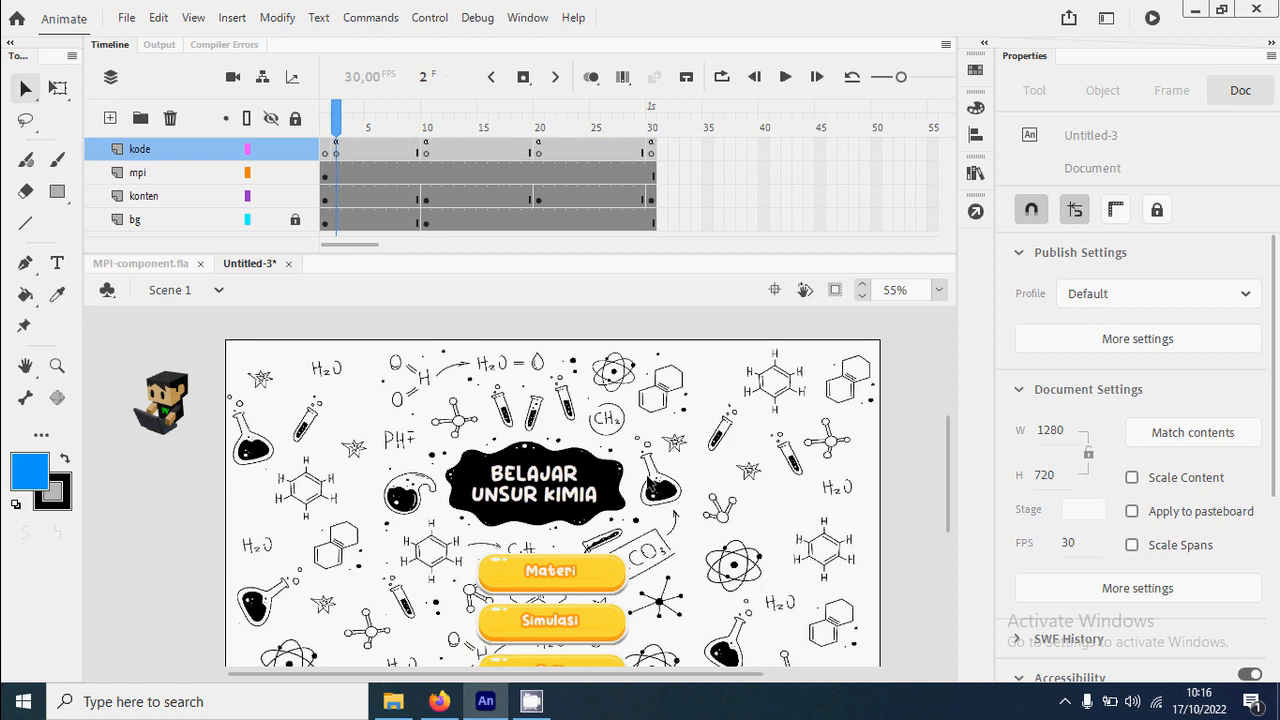
{"action": "key", "text": "ctrl+Return"}
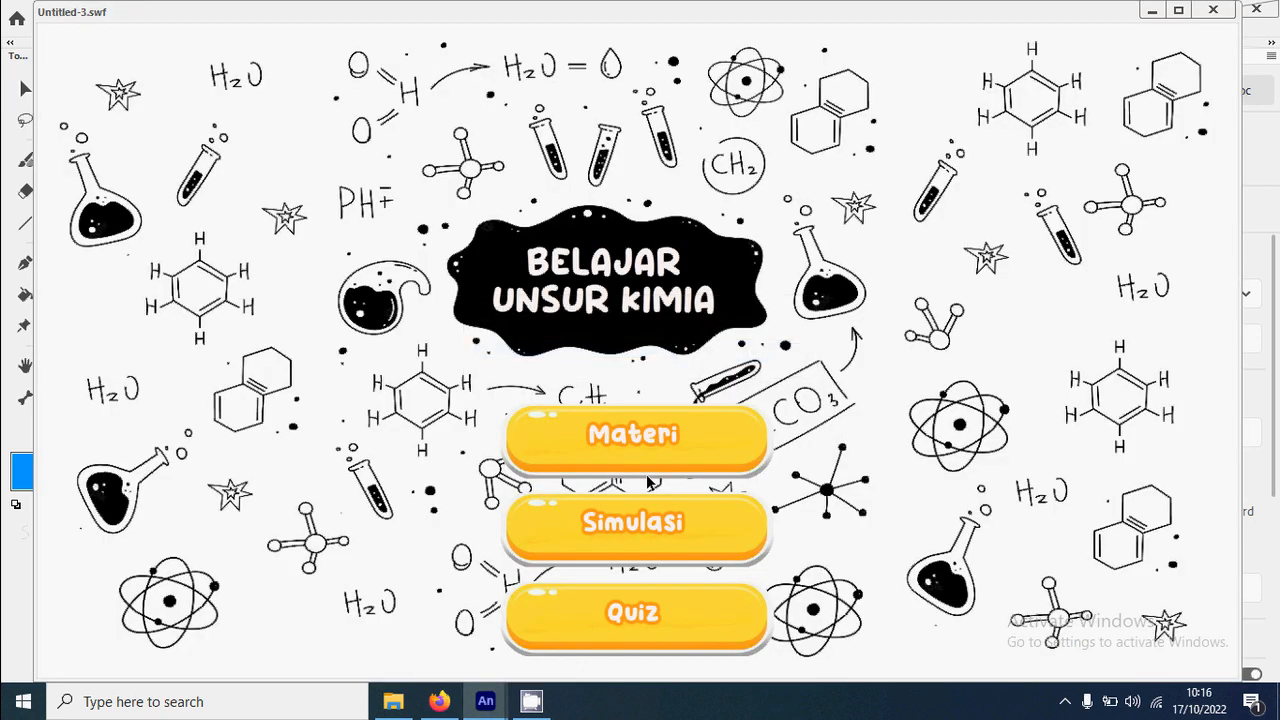
{"action": "left_click", "coordinate": [706, 463]}
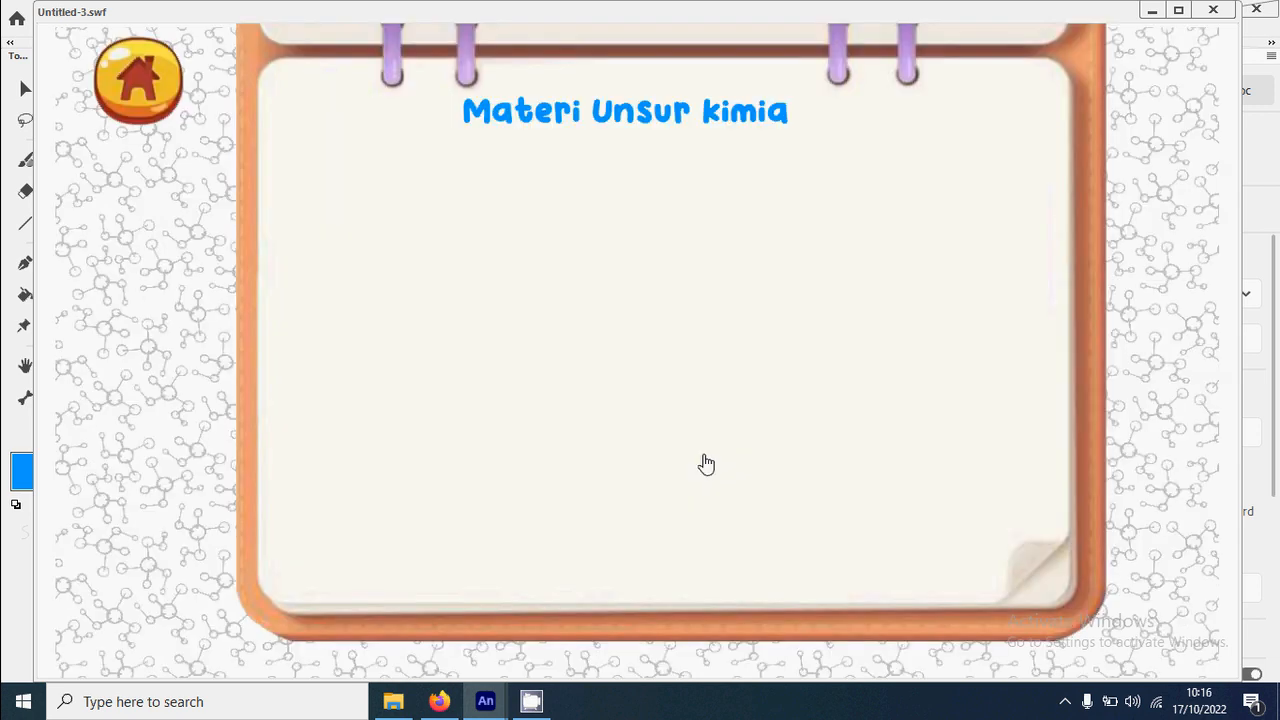
{"action": "left_click", "coordinate": [148, 103]}
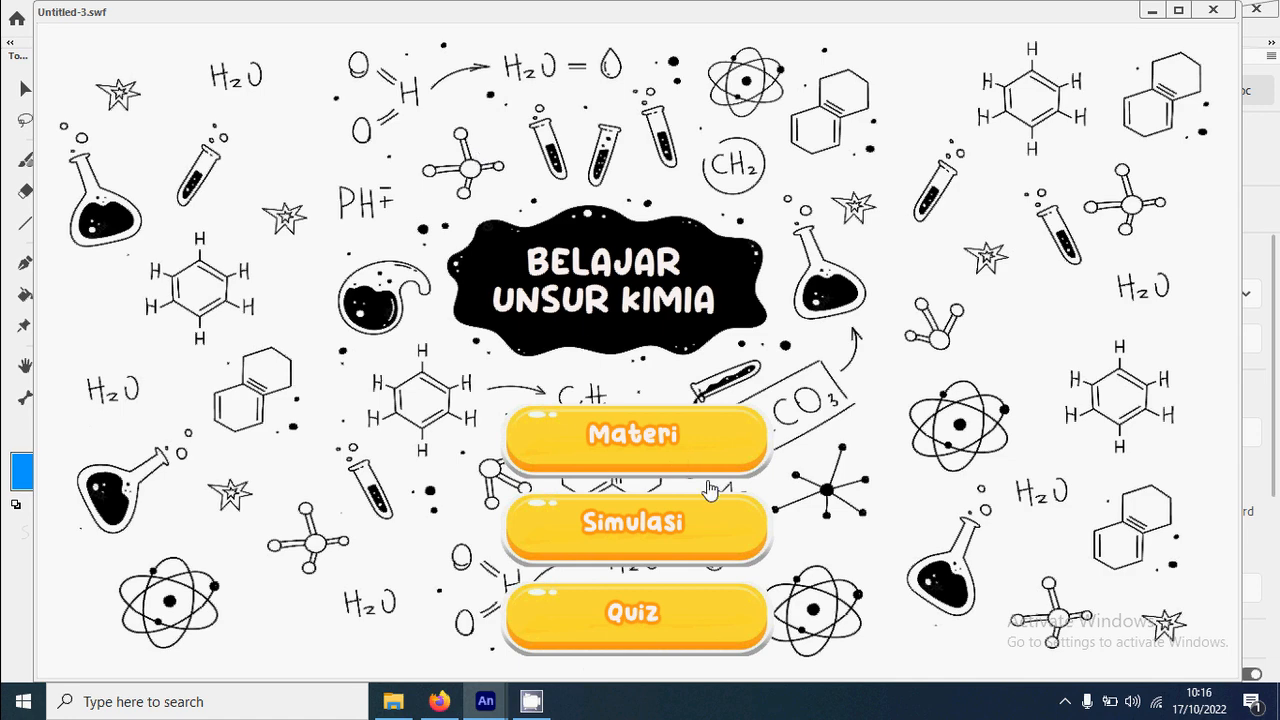
{"action": "left_click", "coordinate": [734, 534]}
{"action": "left_click", "coordinate": [155, 101]}
{"action": "left_click", "coordinate": [645, 620]}
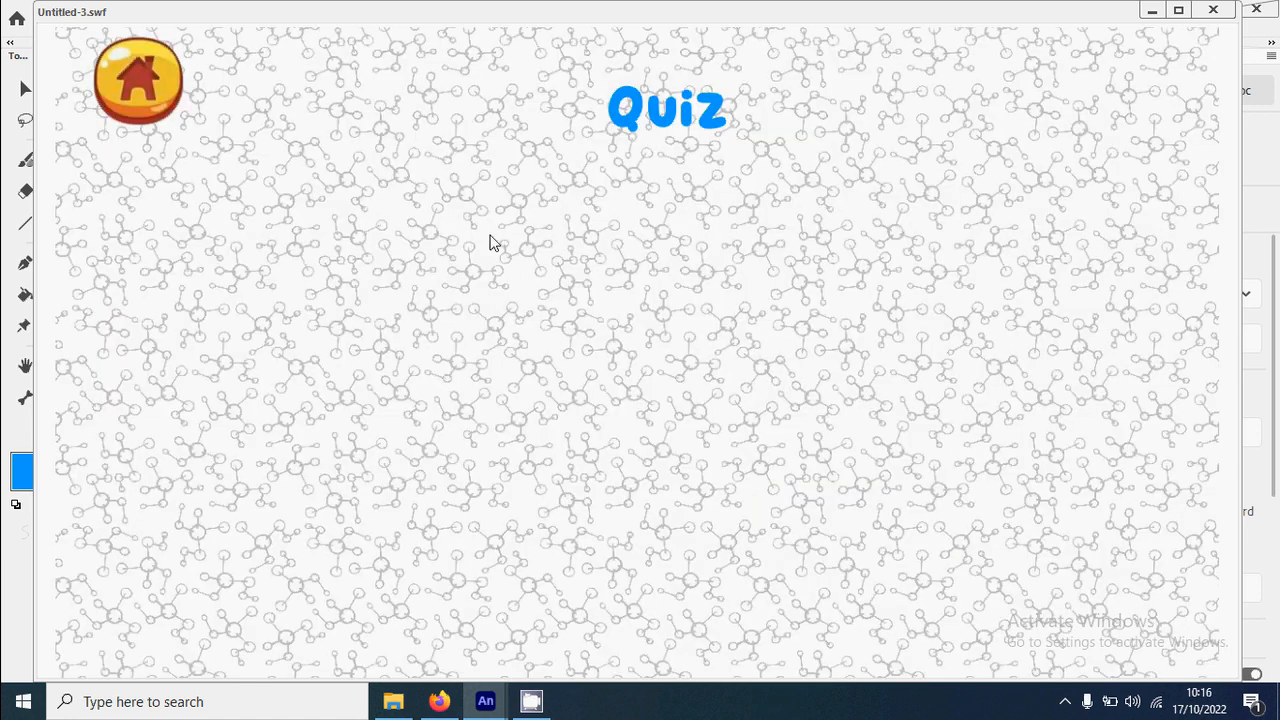
{"action": "left_click", "coordinate": [167, 104]}
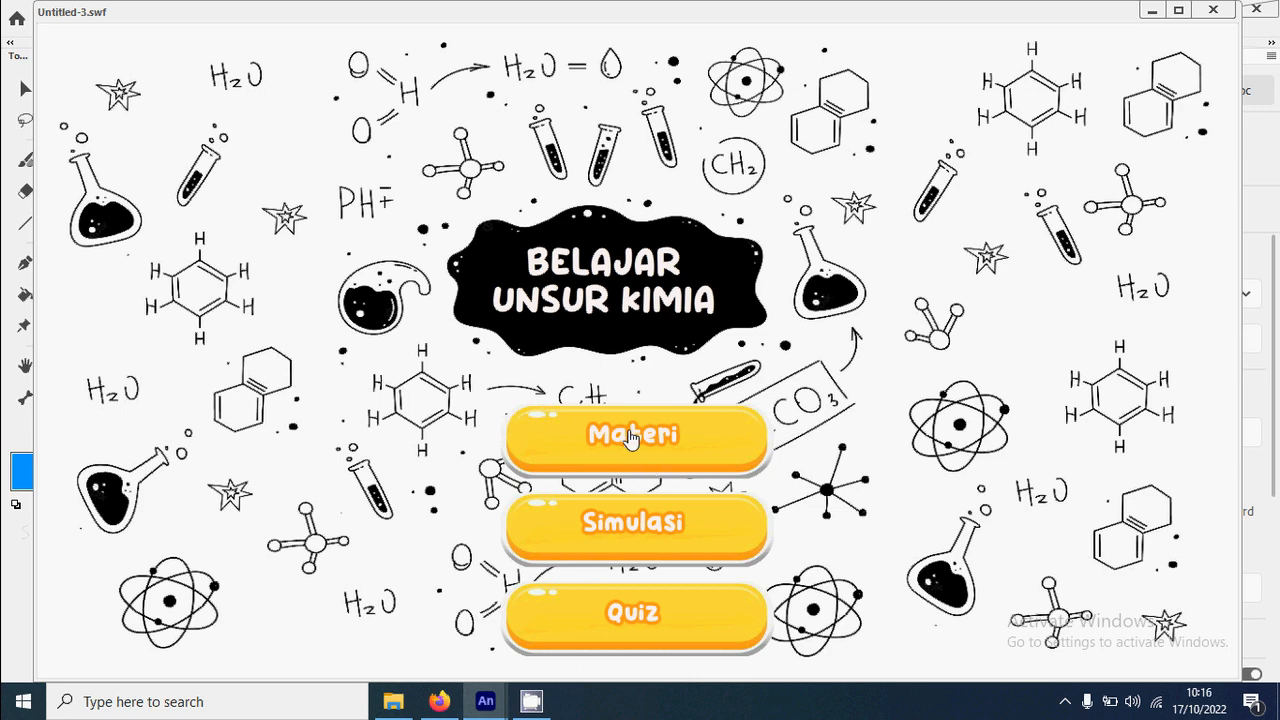
{"action": "left_click", "coordinate": [738, 452]}
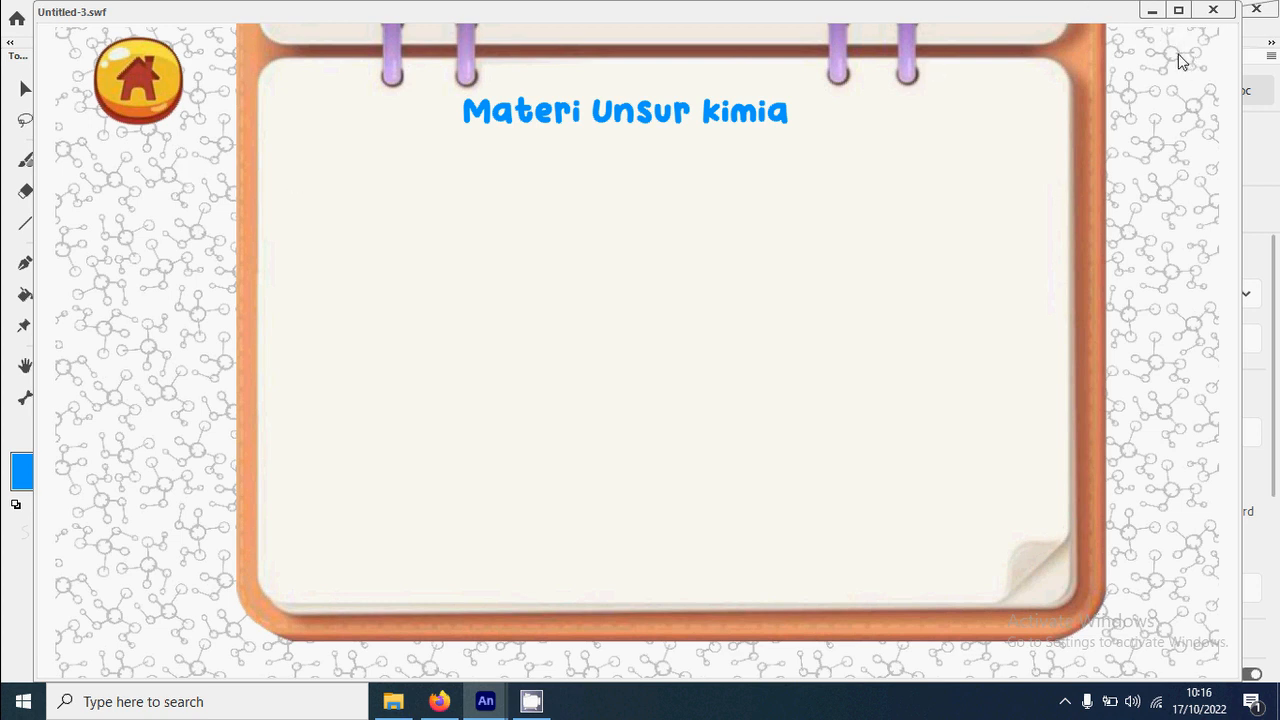
{"action": "left_click", "coordinate": [153, 92]}
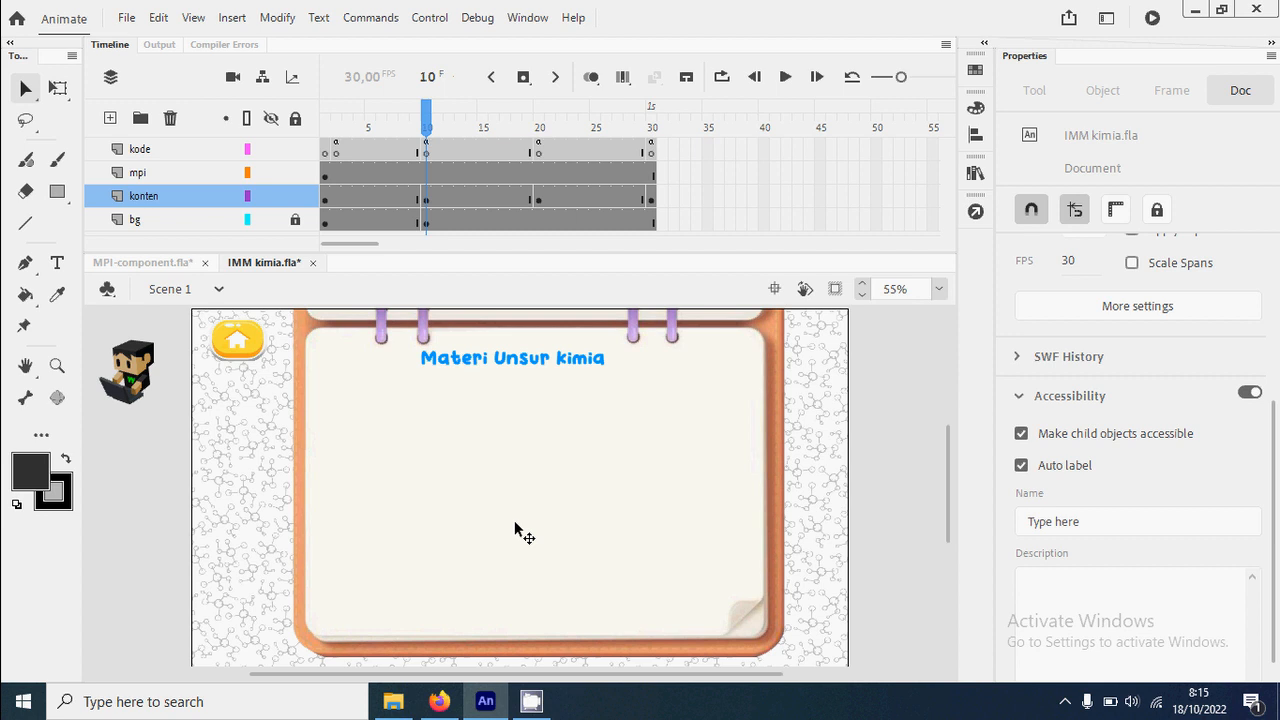
Draw a static text box about 820 px wide below the Materi Unsur kimia heading on frame 10.
{"action": "left_click", "coordinate": [57, 265]}
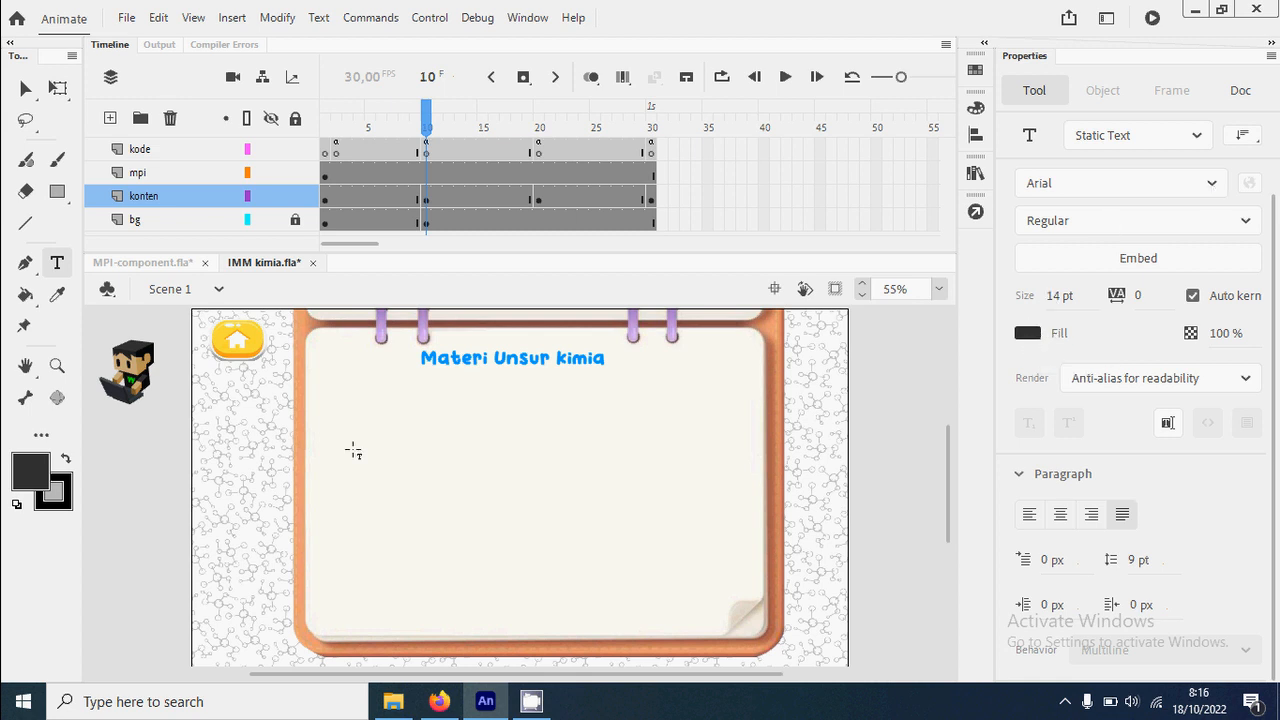
{"action": "left_click_drag", "start_coordinate": [327, 399], "coordinate": [747, 433]}
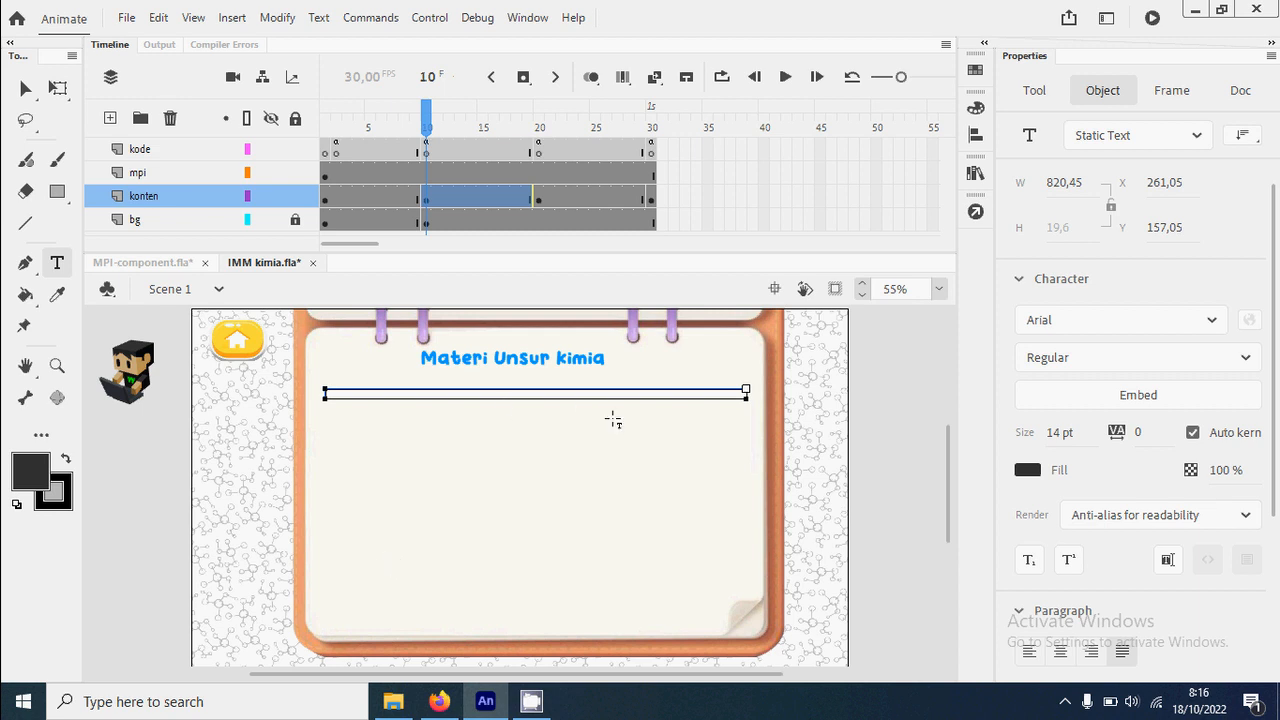
Switch to Firefox and copy the first two paragraphs of the Wikipedia article Unsur kimia.
{"action": "left_click", "coordinate": [444, 703]}
{"action": "left_click", "coordinate": [467, 358]}
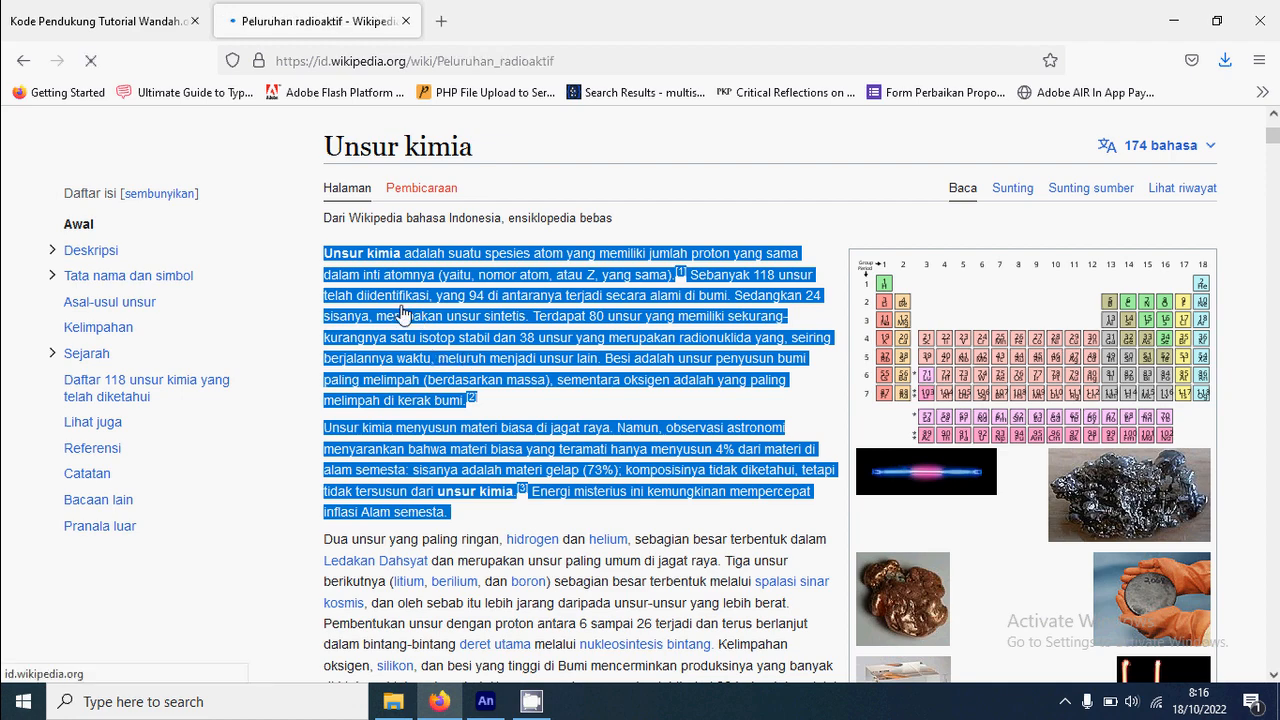
{"action": "left_click", "coordinate": [24, 62]}
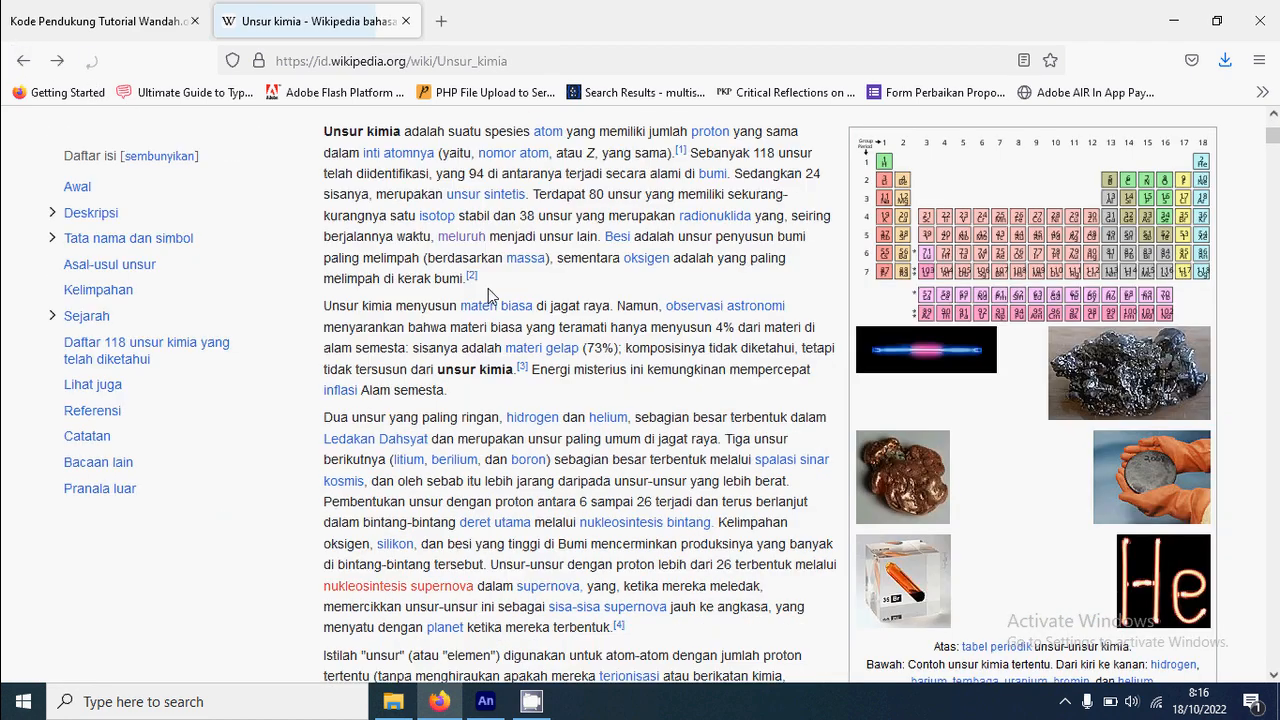
{"action": "left_click_drag", "start_coordinate": [326, 254], "coordinate": [467, 527]}
{"action": "key", "text": "ctrl+c"}
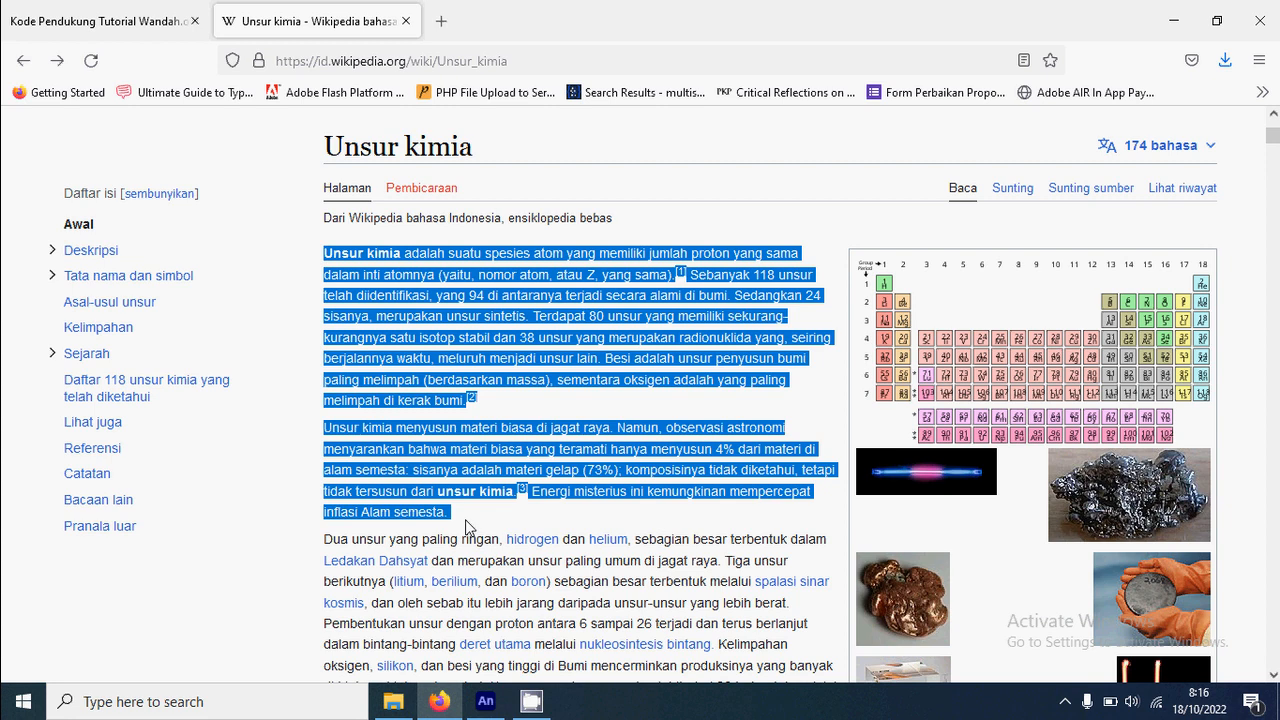
{"action": "right_click", "coordinate": [443, 424]}
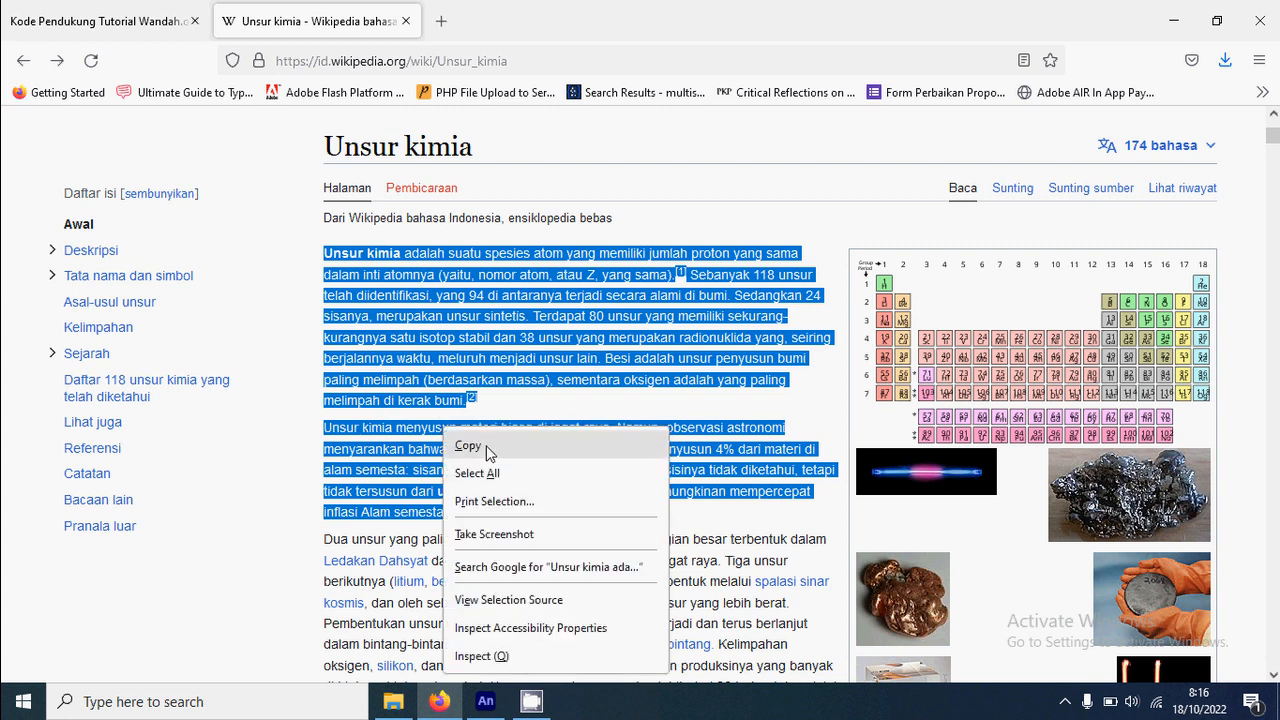
{"action": "left_click", "coordinate": [470, 446]}
Switch back to Animate and paste the copied paragraphs into the empty text box on the material page.
{"action": "left_click", "coordinate": [490, 704]}
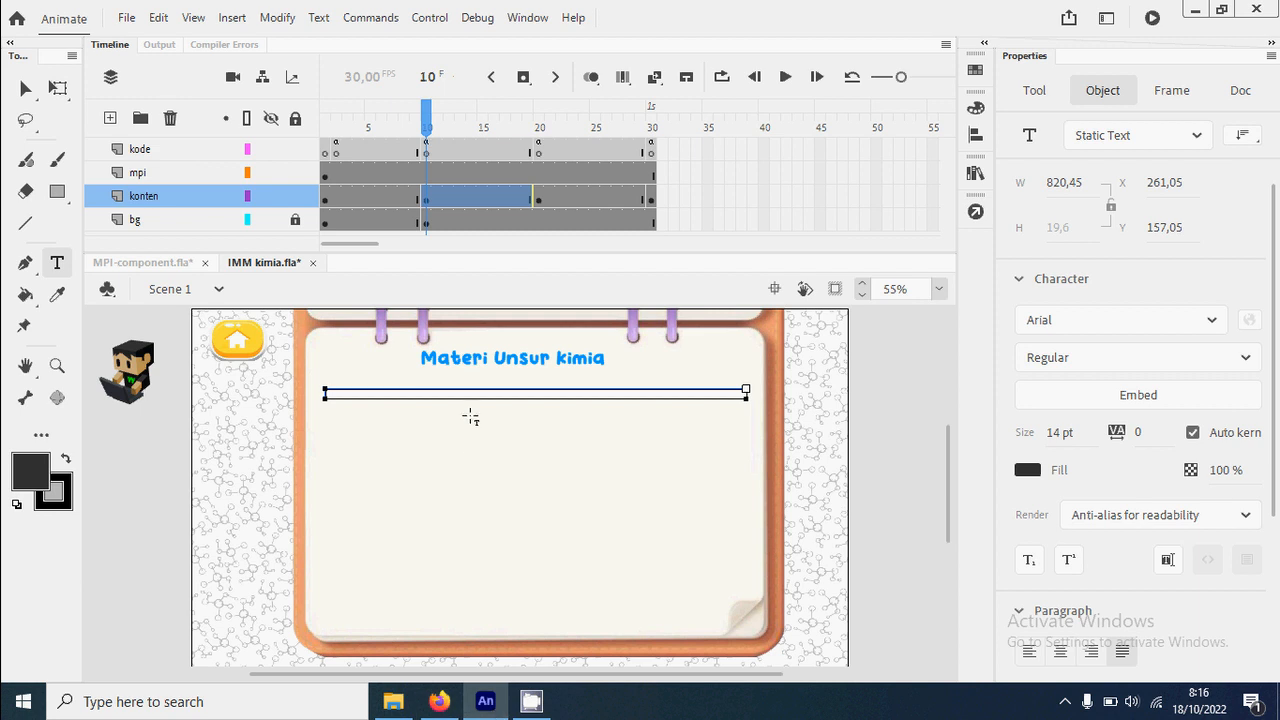
{"action": "key", "text": "ctrl+v"}
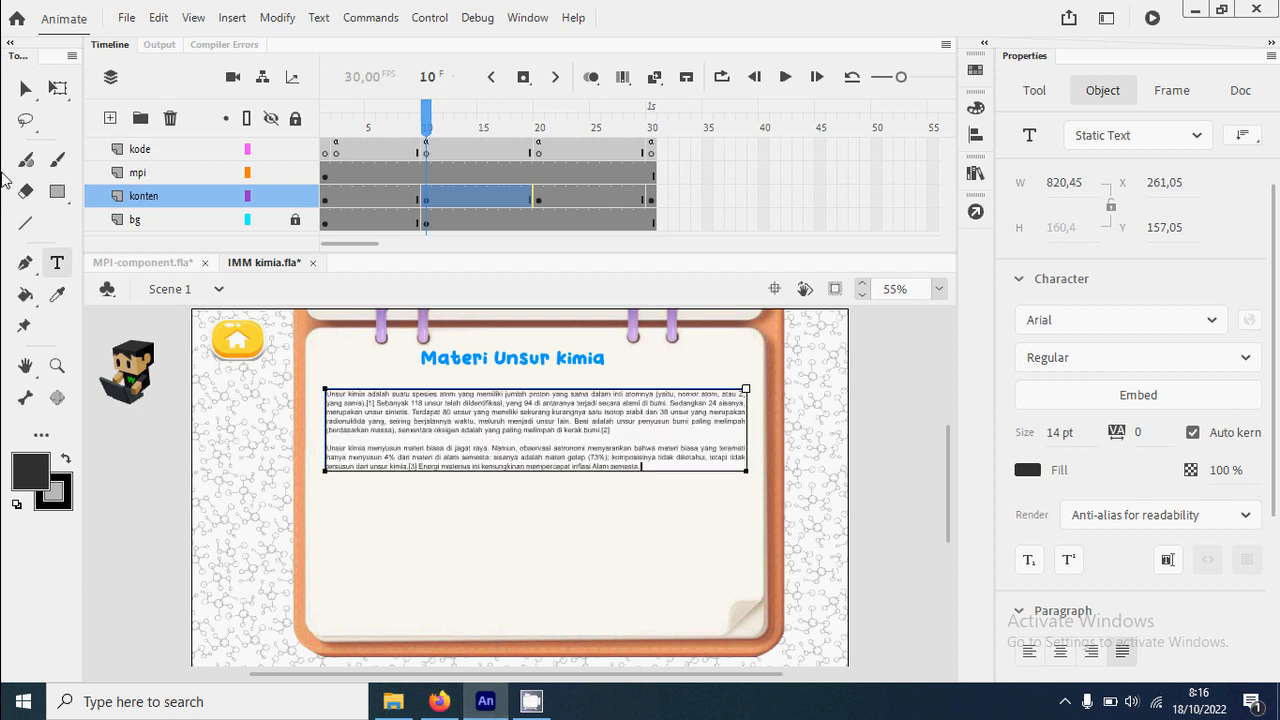
{"action": "key", "text": "Escape"}
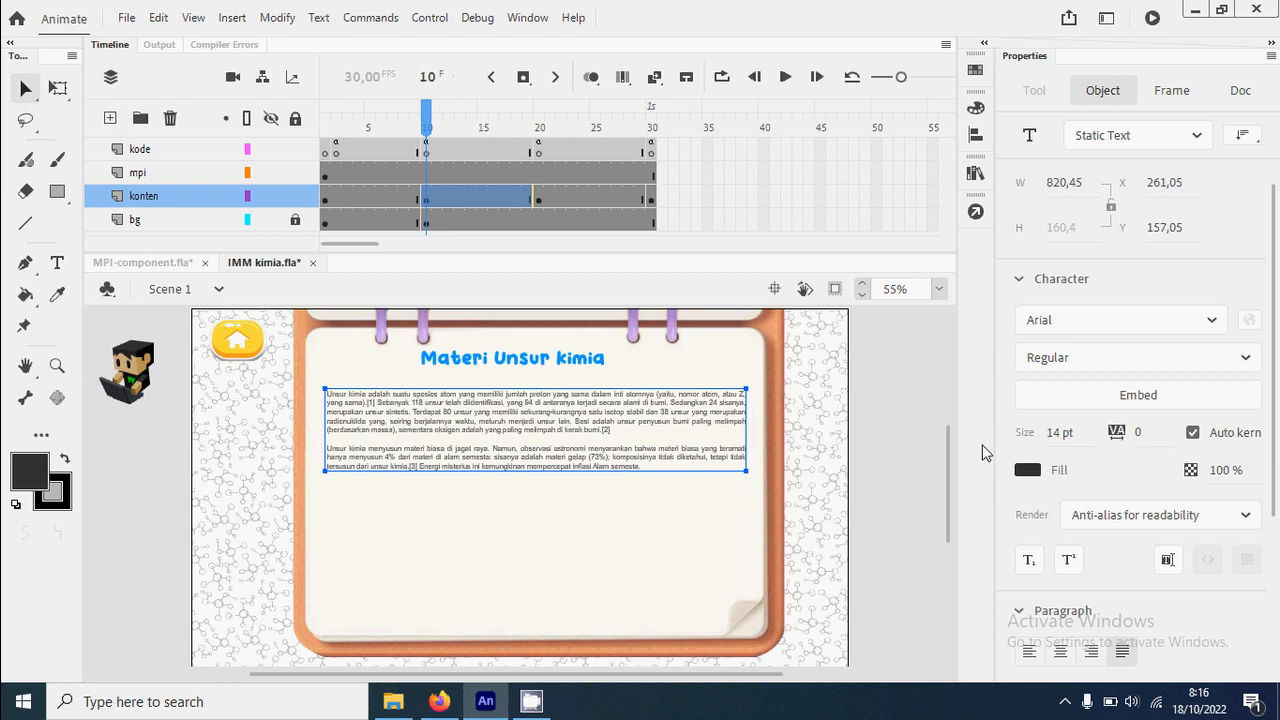
Set the pasted text's size to 20 pt and its line spacing to 5 pt.
{"action": "left_click_drag", "start_coordinate": [1060, 446], "coordinate": [1054, 437]}
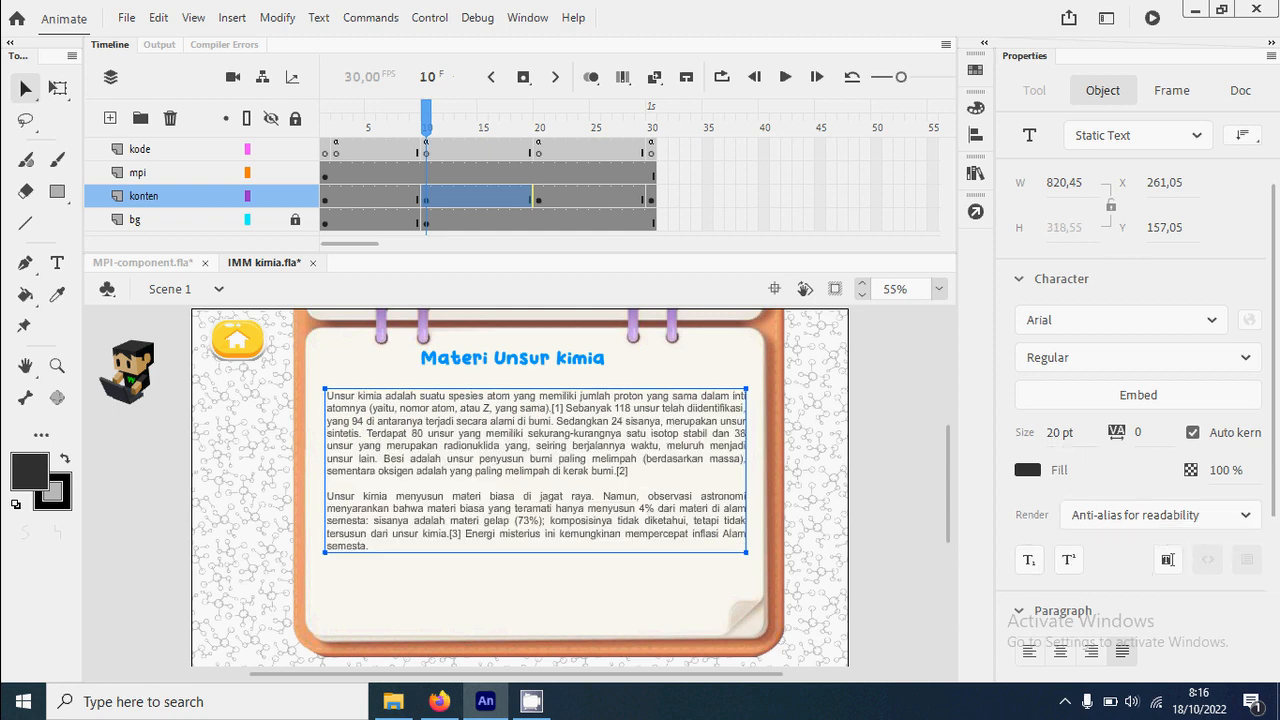
{"action": "scroll", "coordinate": [1276, 490], "scroll_direction": "down", "scroll_amount": 1}
{"action": "scroll", "coordinate": [1276, 490], "scroll_direction": "down", "scroll_amount": 5}
{"action": "left_click_drag", "start_coordinate": [1134, 456], "coordinate": [1139, 447]}
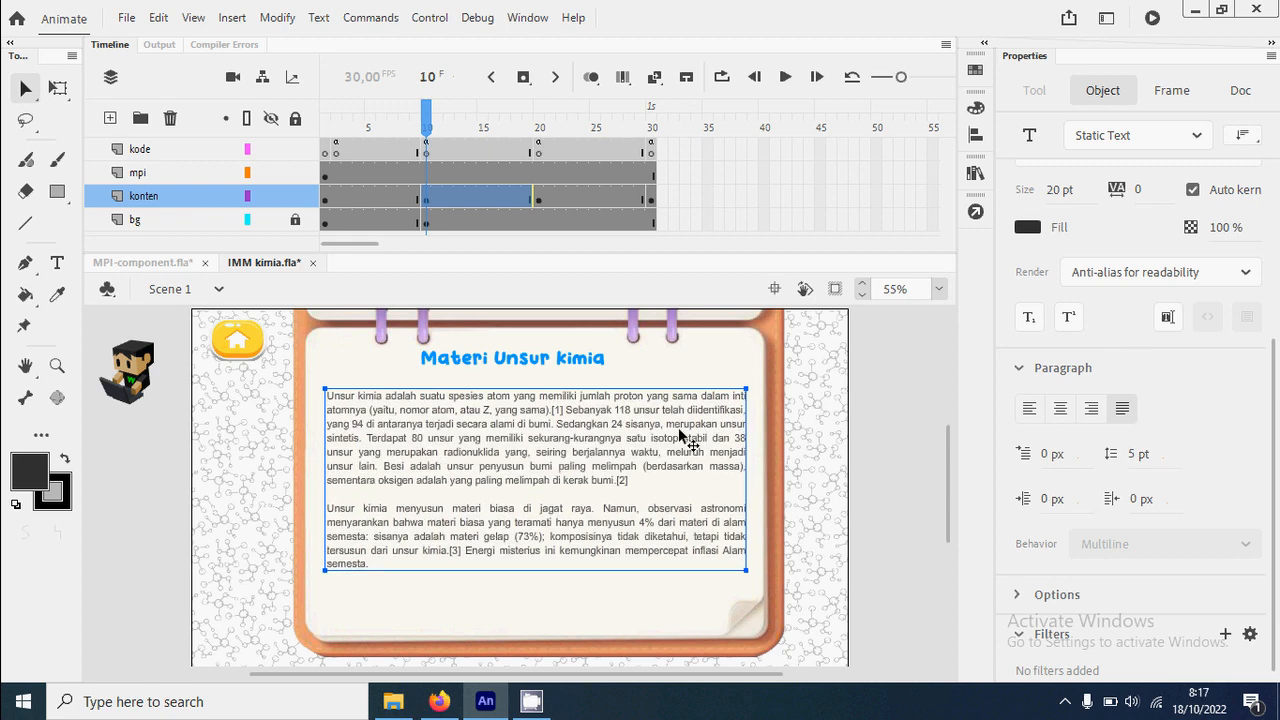
{"action": "left_click", "coordinate": [868, 487]}
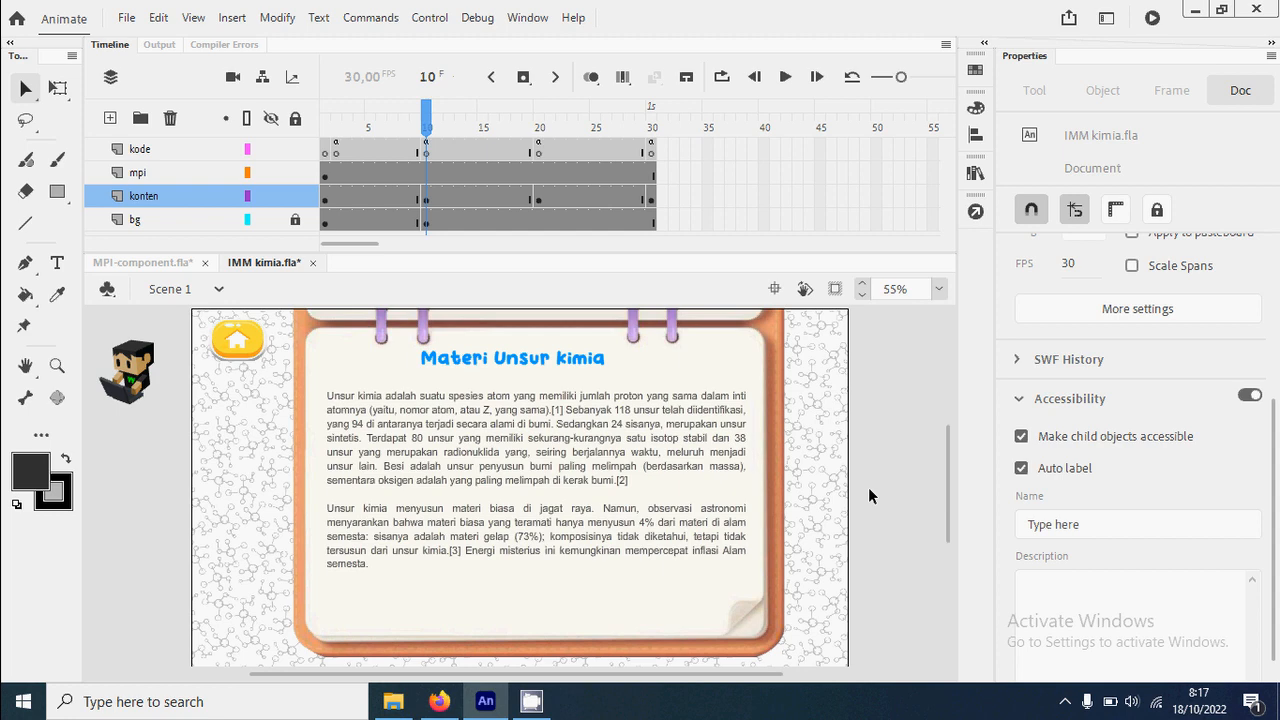
Test the movie, check the text on the Materi page, and close the preview.
{"action": "key", "text": "ctrl+Return"}
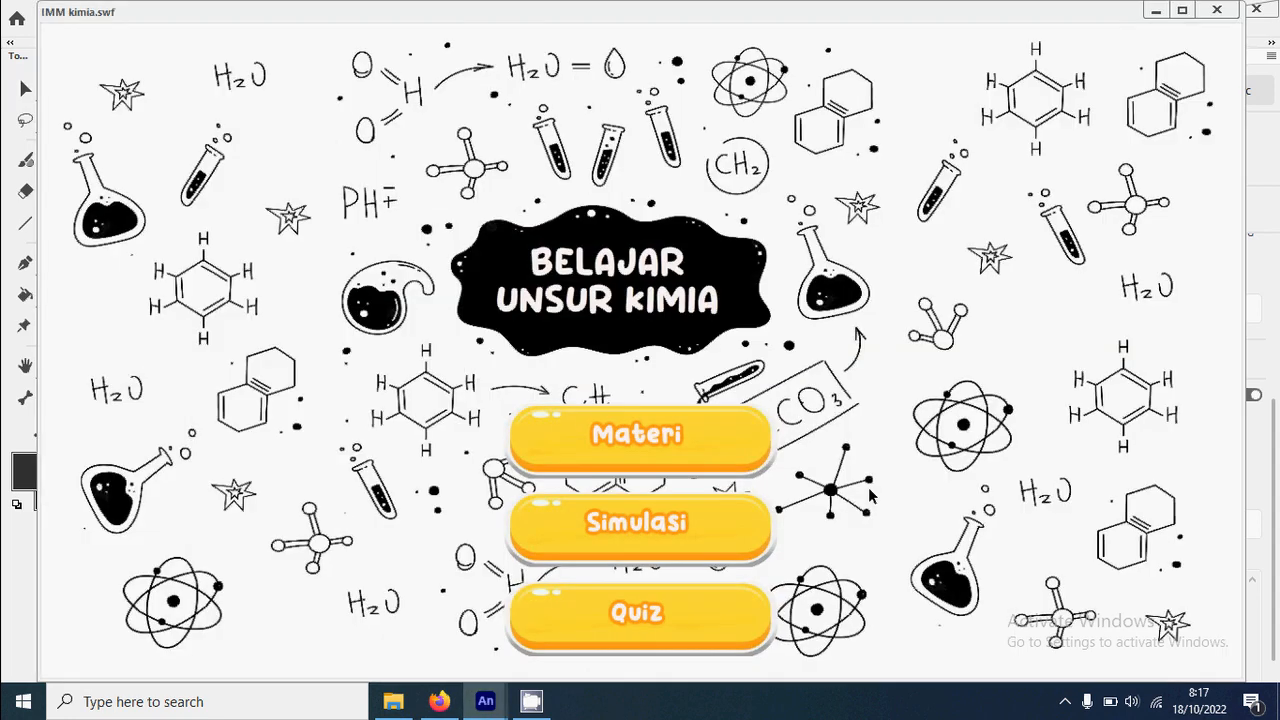
{"action": "left_click", "coordinate": [658, 442]}
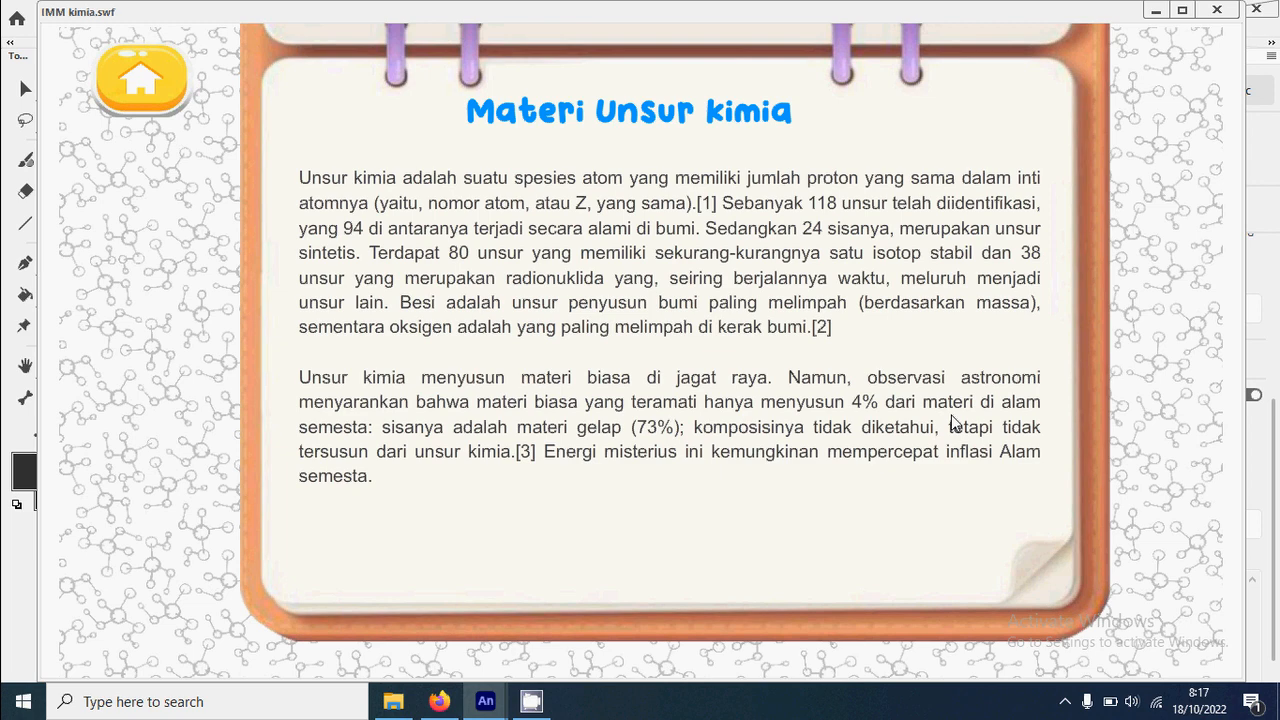
{"action": "left_click", "coordinate": [1217, 10]}
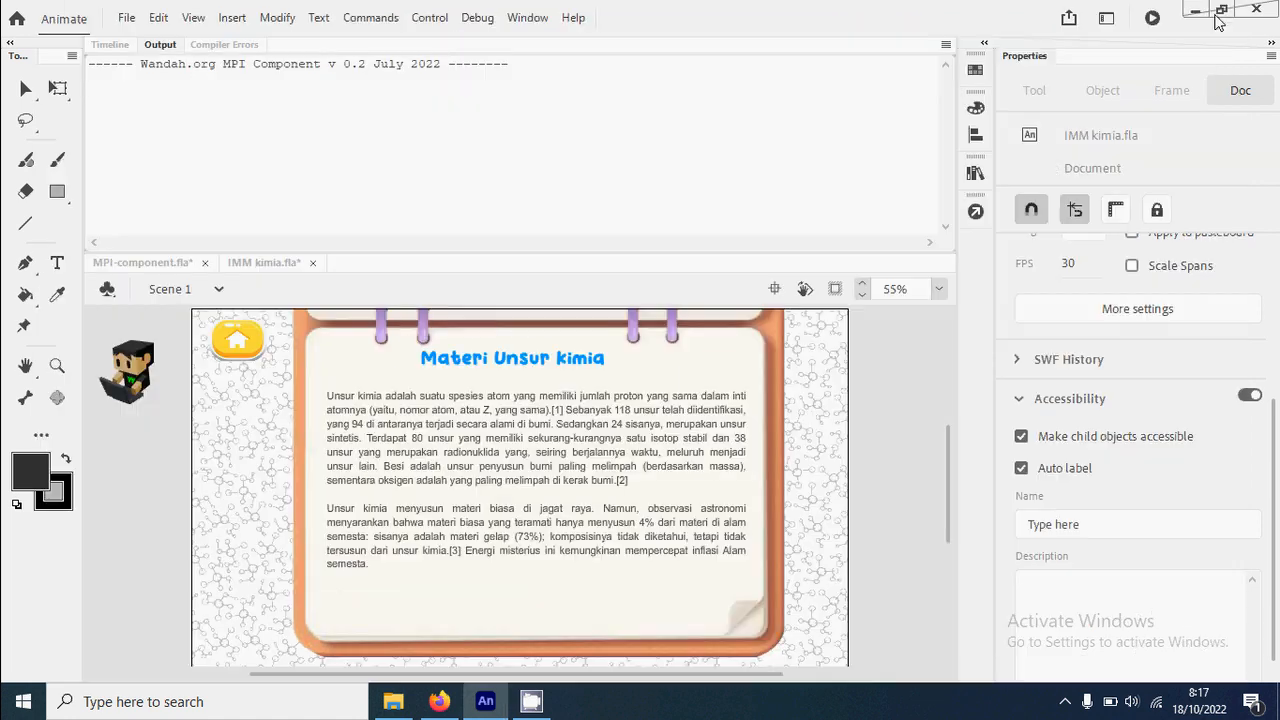
Narrow the material text box to about 771 px wide so its paragraphs rewrap.
{"action": "left_click", "coordinate": [691, 443]}
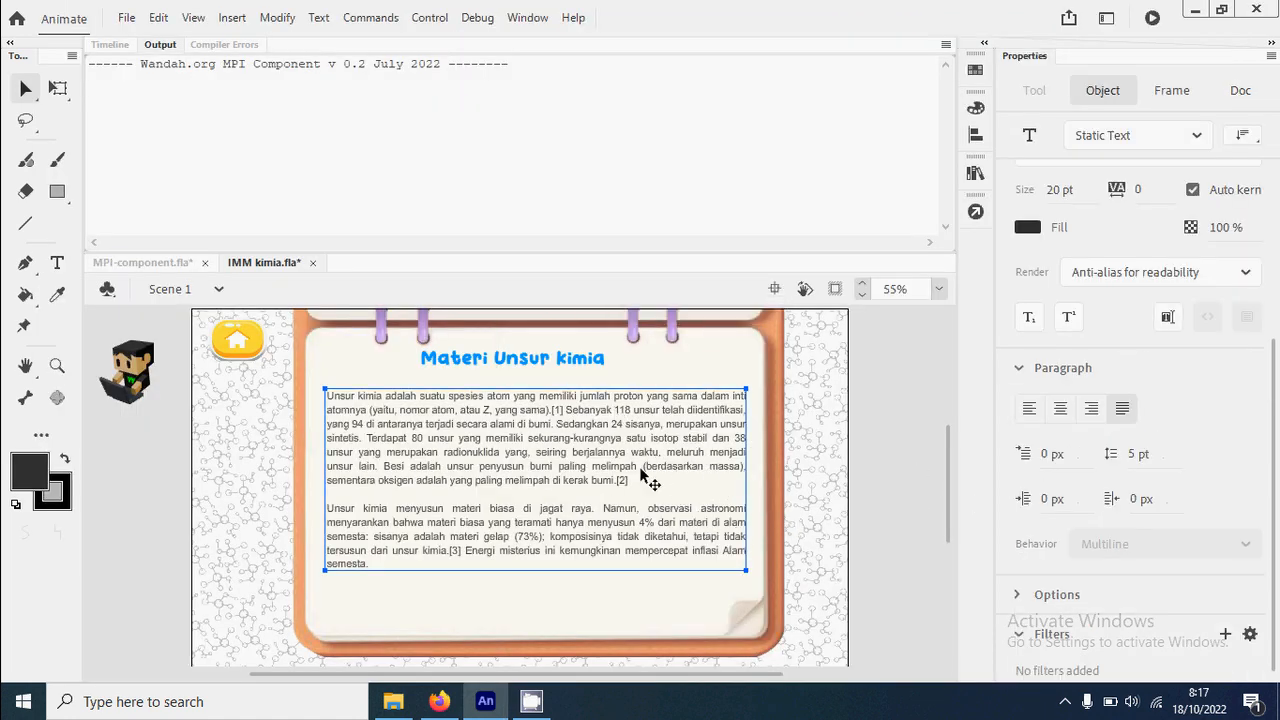
{"action": "left_click", "coordinate": [57, 264]}
{"action": "left_click", "coordinate": [684, 466]}
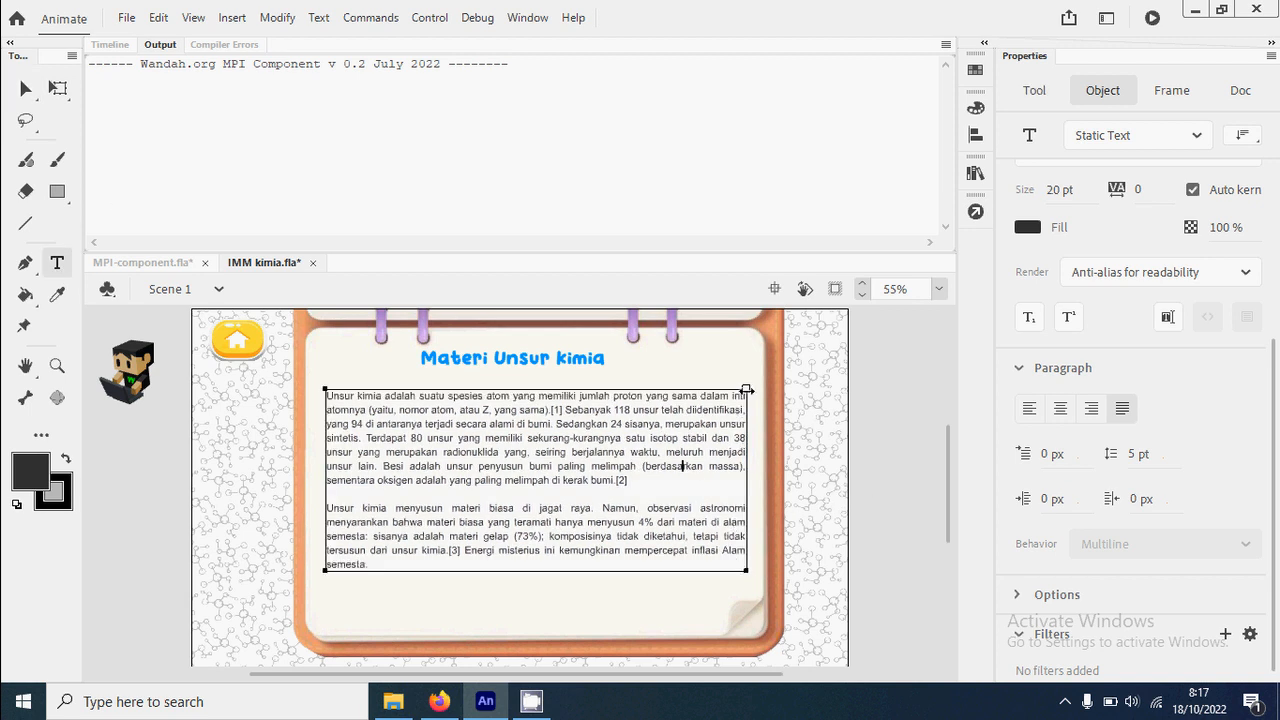
{"action": "left_click_drag", "start_coordinate": [746, 389], "coordinate": [720, 392]}
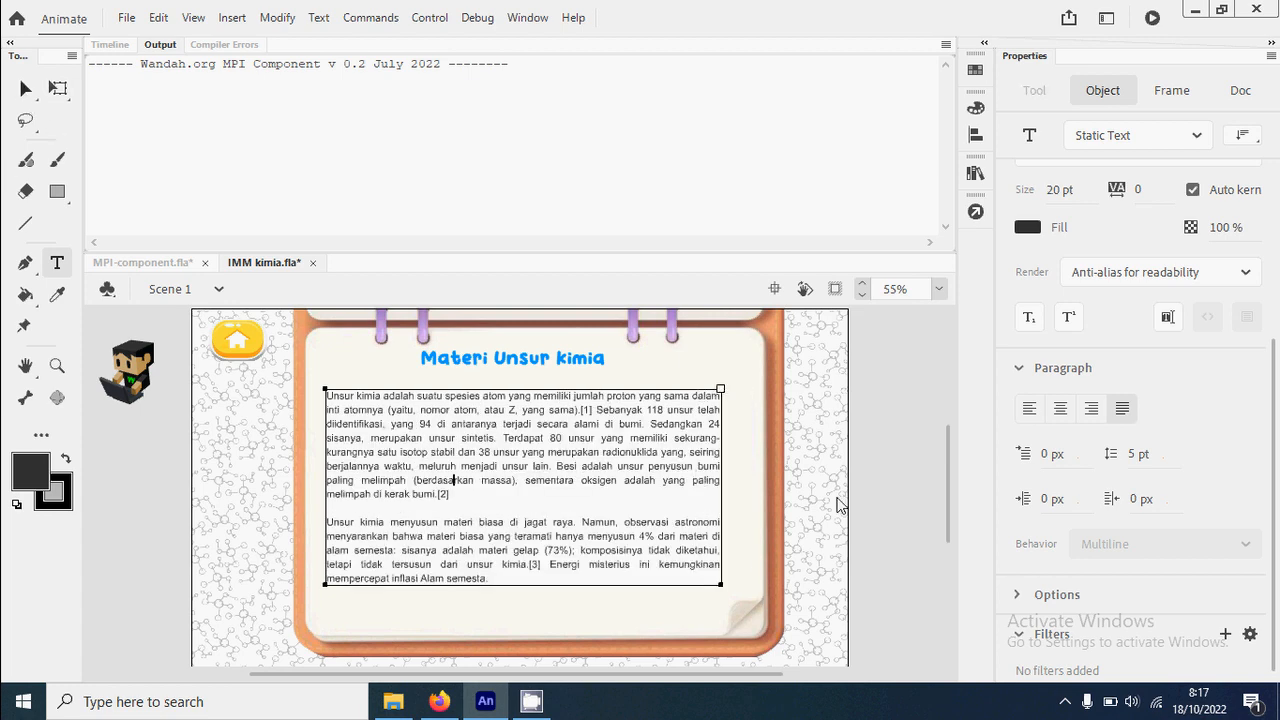
{"action": "key", "text": "Escape"}
{"action": "left_click", "coordinate": [887, 492]}
Import the images "logam emas" and "unsur belerang" from the Kimia folder onto the material page.
{"action": "scroll", "coordinate": [860, 492], "scroll_direction": "down", "scroll_amount": 2}
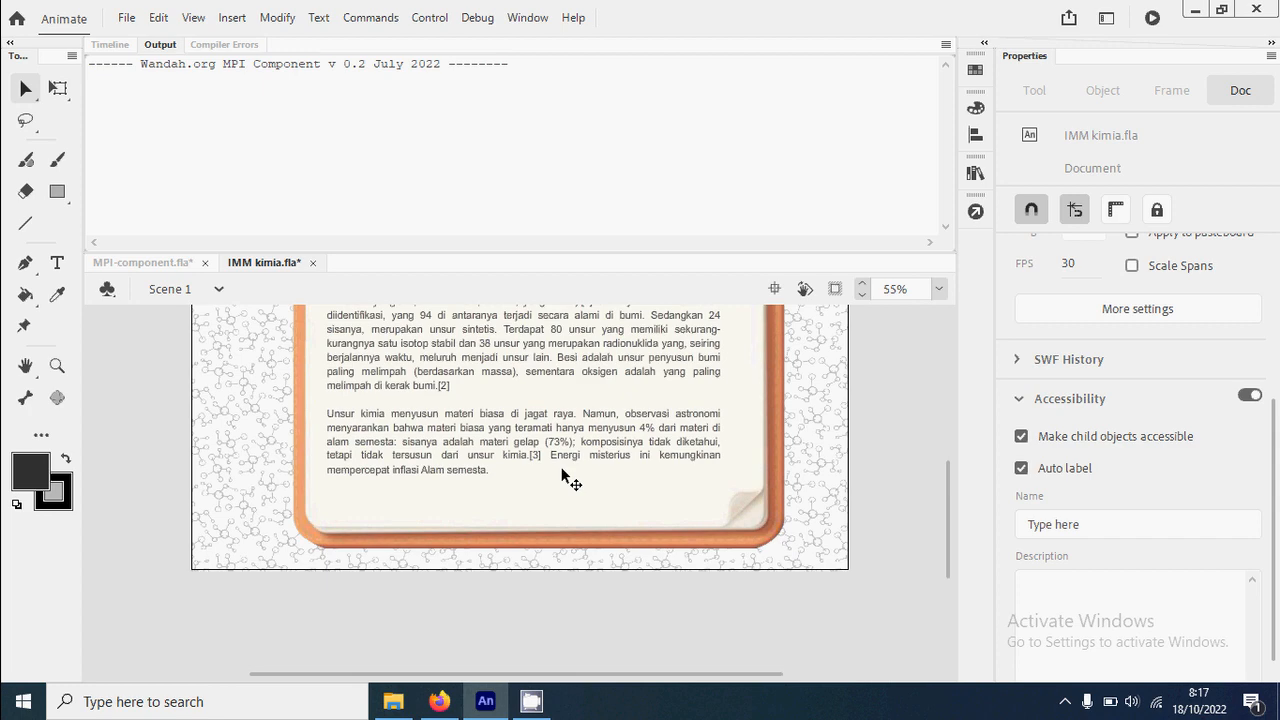
{"action": "left_click", "coordinate": [128, 19]}
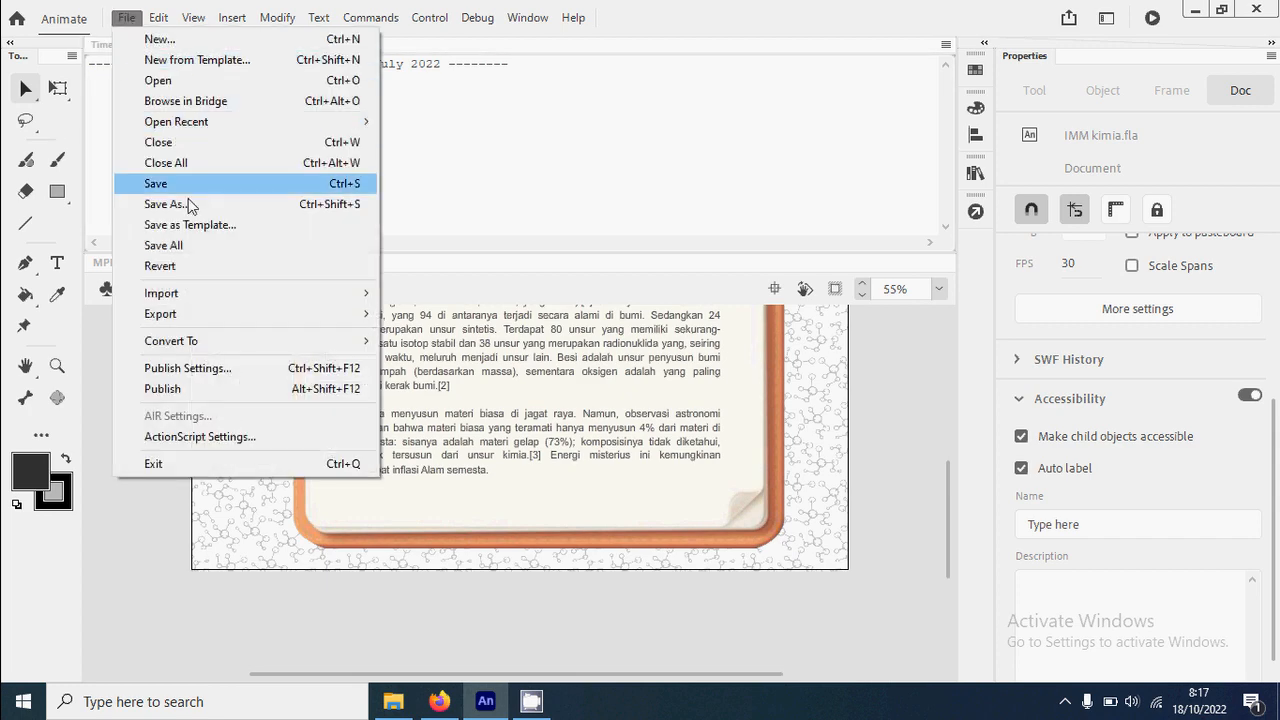
{"action": "mouse_move", "coordinate": [253, 292]}
{"action": "left_click", "coordinate": [432, 291]}
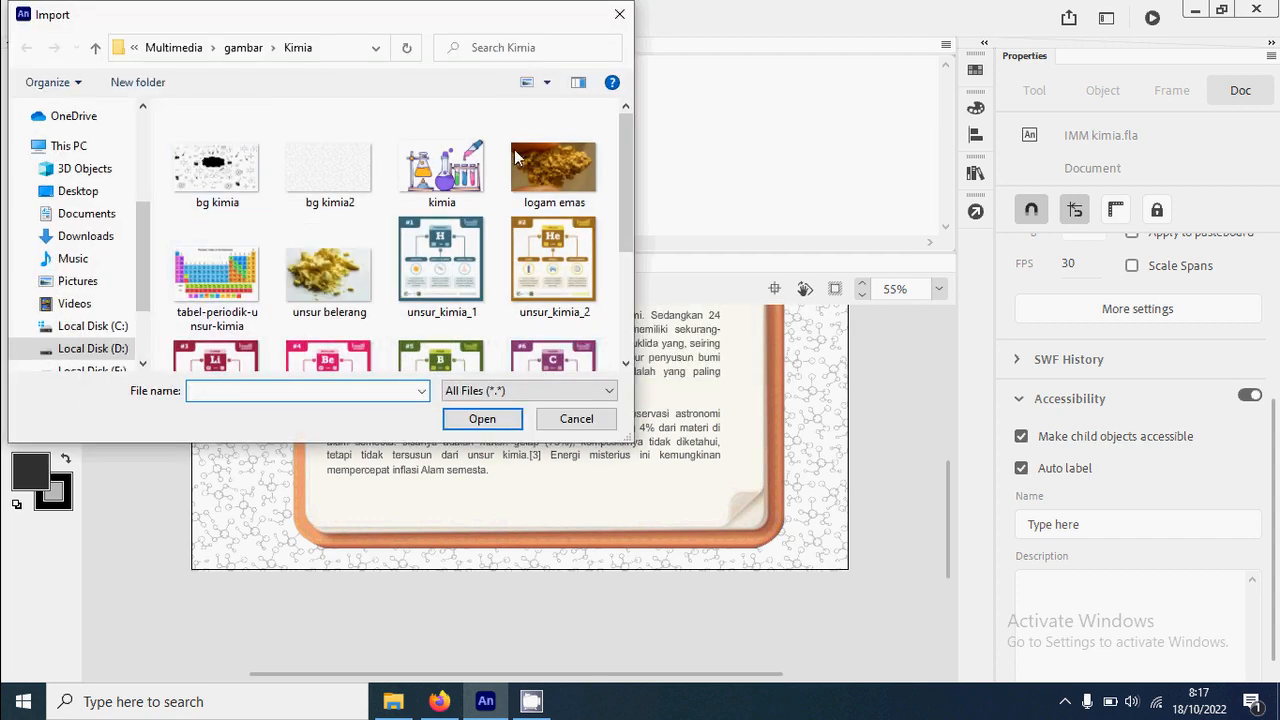
{"action": "left_click", "coordinate": [578, 172]}
{"action": "left_click", "coordinate": [333, 290], "text": "ctrl"}
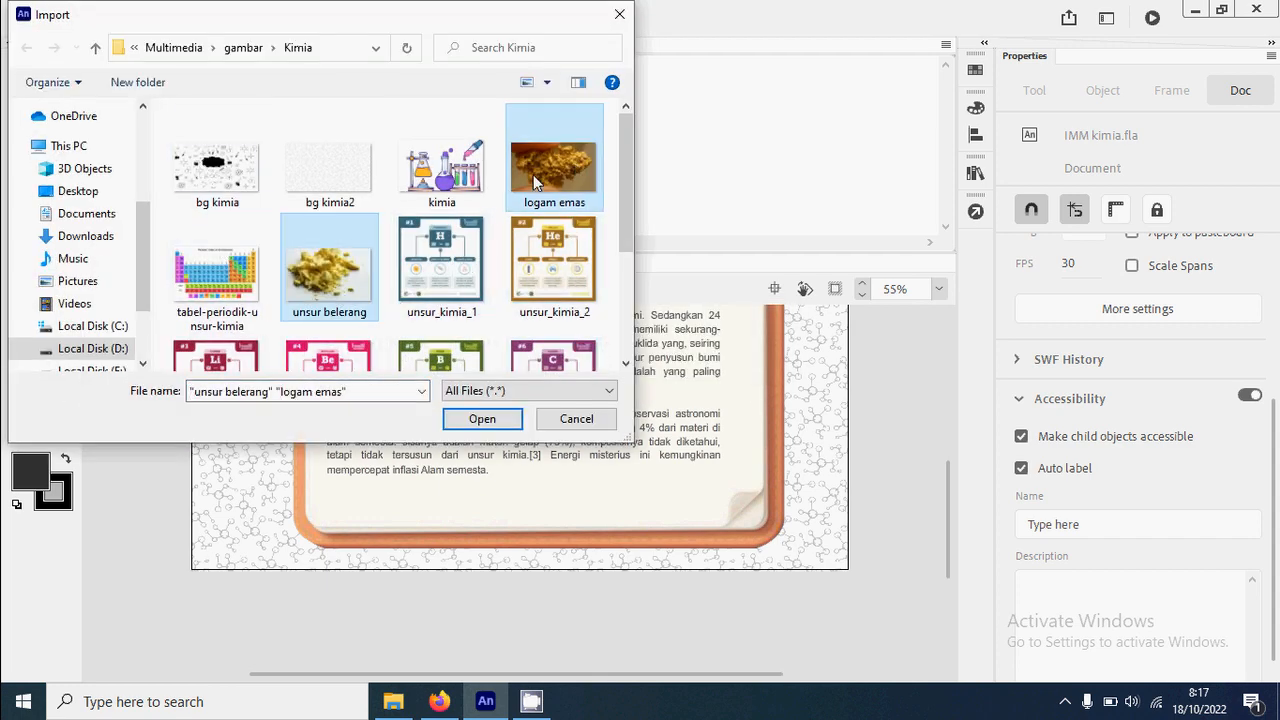
{"action": "left_click", "coordinate": [484, 418]}
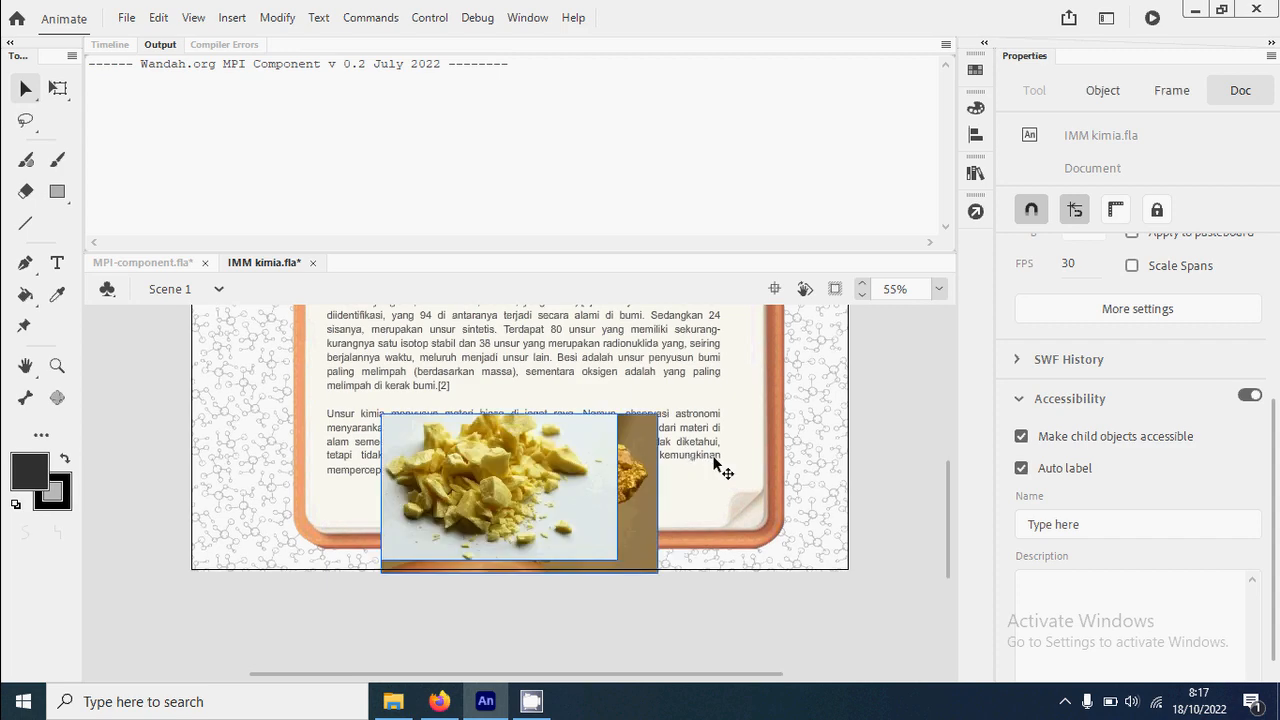
Place the sulfur and gold images side by side below the material text and scale both down.
{"action": "scroll", "coordinate": [802, 492], "scroll_direction": "down", "scroll_amount": 2}
{"action": "left_click_drag", "start_coordinate": [558, 432], "coordinate": [443, 500]}
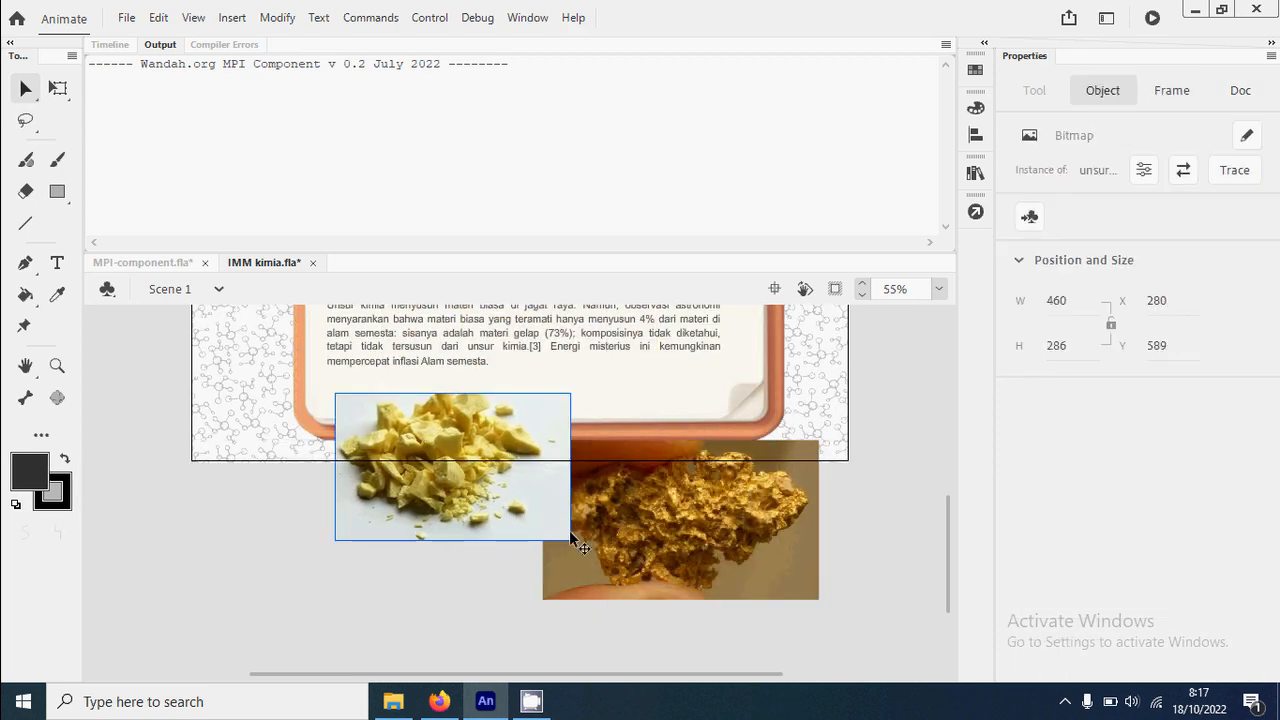
{"action": "key", "text": "q"}
{"action": "left_click_drag", "start_coordinate": [570, 540], "coordinate": [470, 488]}
{"action": "left_click", "coordinate": [679, 572]}
{"action": "left_click_drag", "start_coordinate": [818, 599], "coordinate": [660, 480]}
{"action": "left_click", "coordinate": [789, 517]}
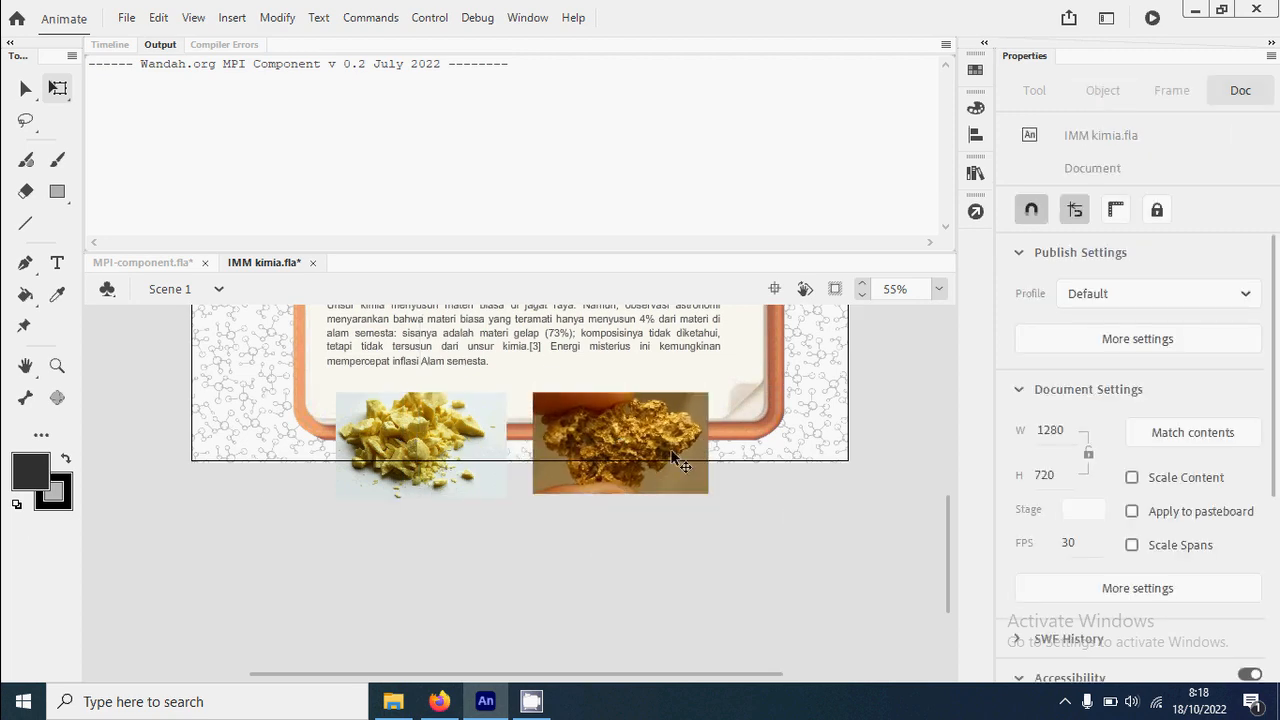
Duplicate the material text box and place the copy directly below the sulfur and gold images, at about X 261, Y 802.
{"action": "left_click", "coordinate": [576, 363]}
{"action": "scroll", "coordinate": [576, 363], "scroll_direction": "up", "scroll_amount": 3}
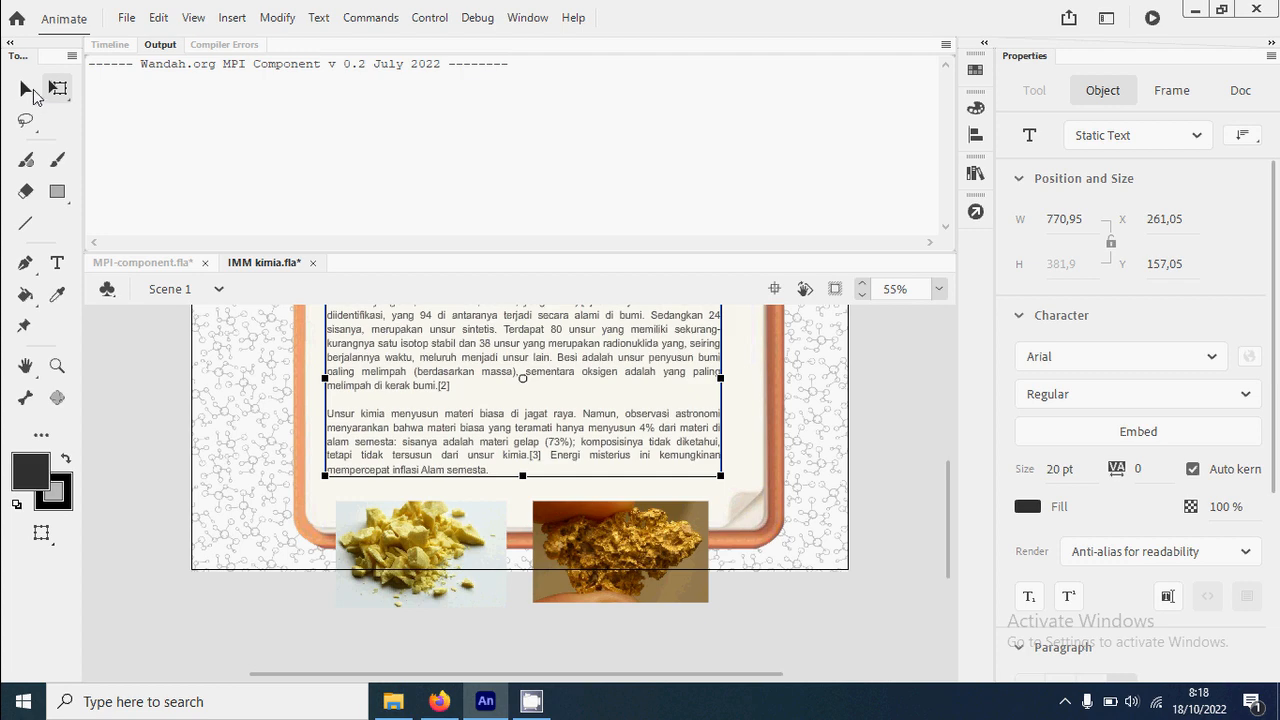
{"action": "left_click", "coordinate": [26, 89]}
{"action": "left_click_drag", "start_coordinate": [551, 374], "coordinate": [517, 591]}
Switch to the browser, copy the Wikipedia paragraphs from "Dua unsur yang paling ringan" to "alotrop unsur", and return to Animate.
{"action": "left_click", "coordinate": [440, 701]}
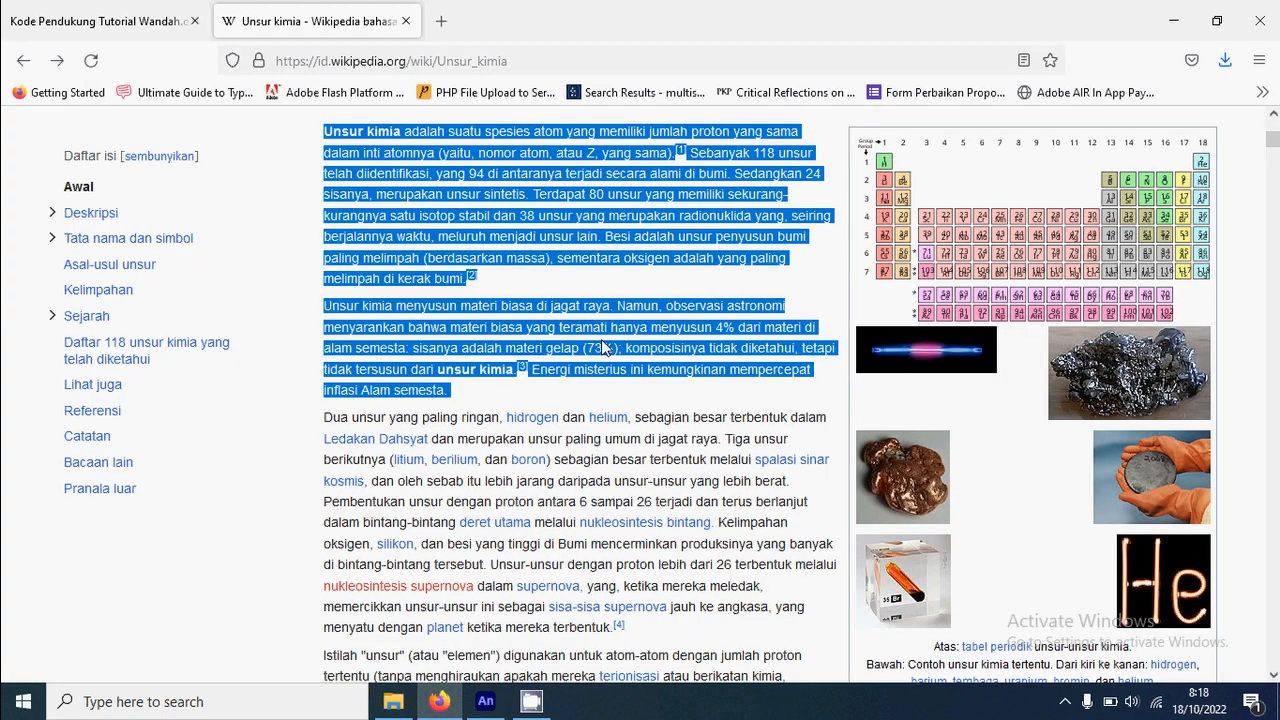
{"action": "left_click", "coordinate": [287, 477]}
{"action": "scroll", "coordinate": [300, 460], "scroll_direction": "down", "scroll_amount": 2}
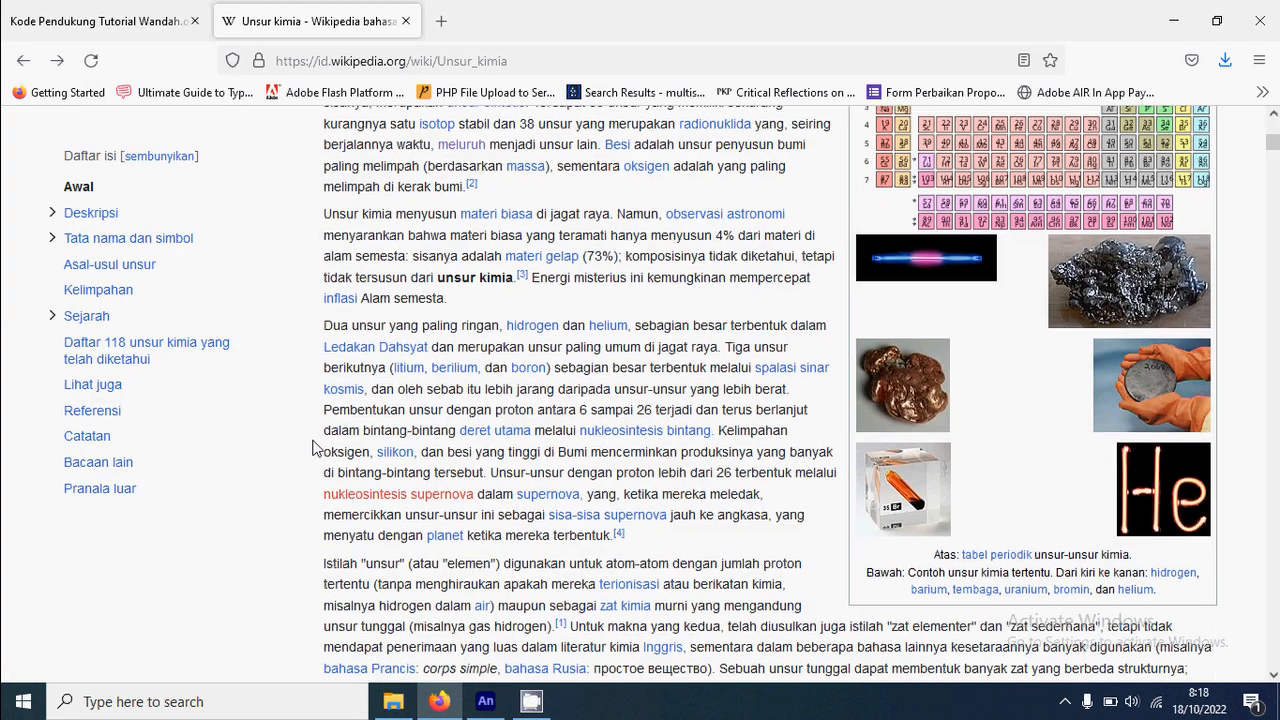
{"action": "scroll", "coordinate": [313, 447], "scroll_direction": "down", "scroll_amount": 2}
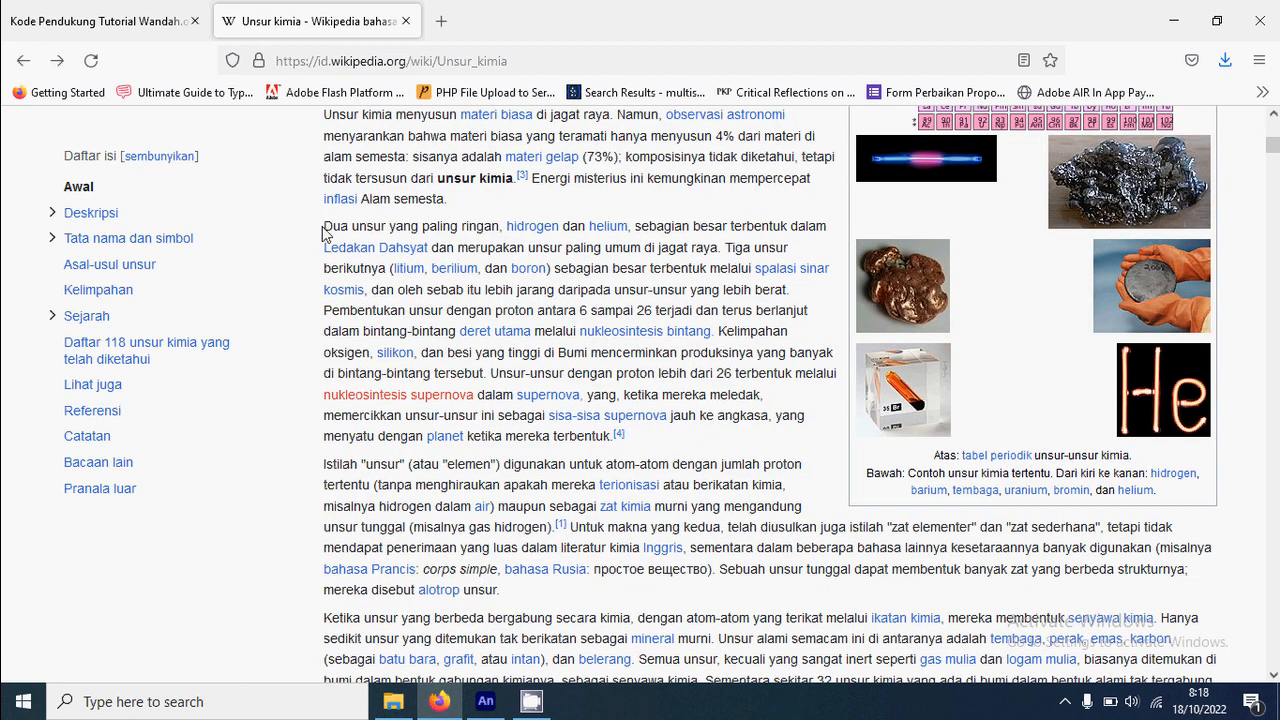
{"action": "left_click_drag", "start_coordinate": [325, 226], "coordinate": [563, 597]}
{"action": "right_click", "coordinate": [772, 330]}
{"action": "left_click", "coordinate": [815, 345]}
{"action": "left_click", "coordinate": [485, 701]}
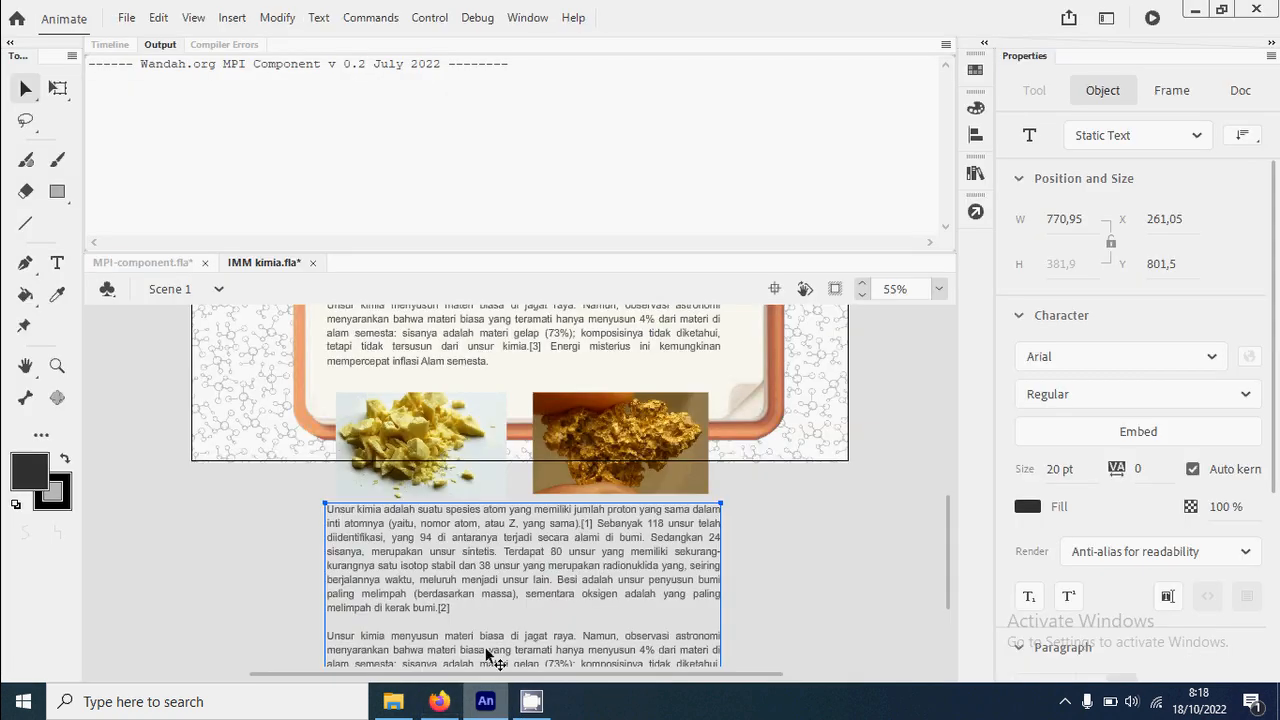
Replace all text in the duplicated box below the images with the copied paragraphs and deselect it.
{"action": "double_click", "coordinate": [490, 590]}
{"action": "key", "text": "ctrl+a"}
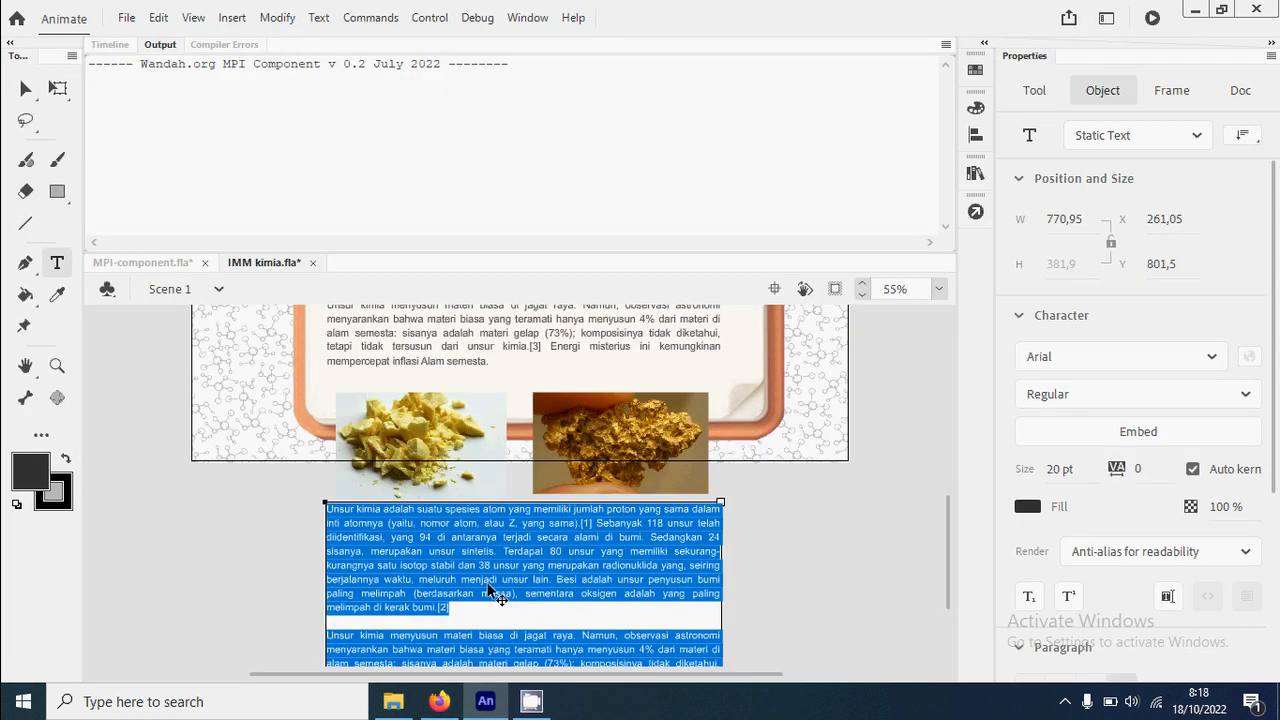
{"action": "key", "text": "ctrl+v"}
{"action": "scroll", "coordinate": [770, 580], "scroll_direction": "down", "scroll_amount": 5}
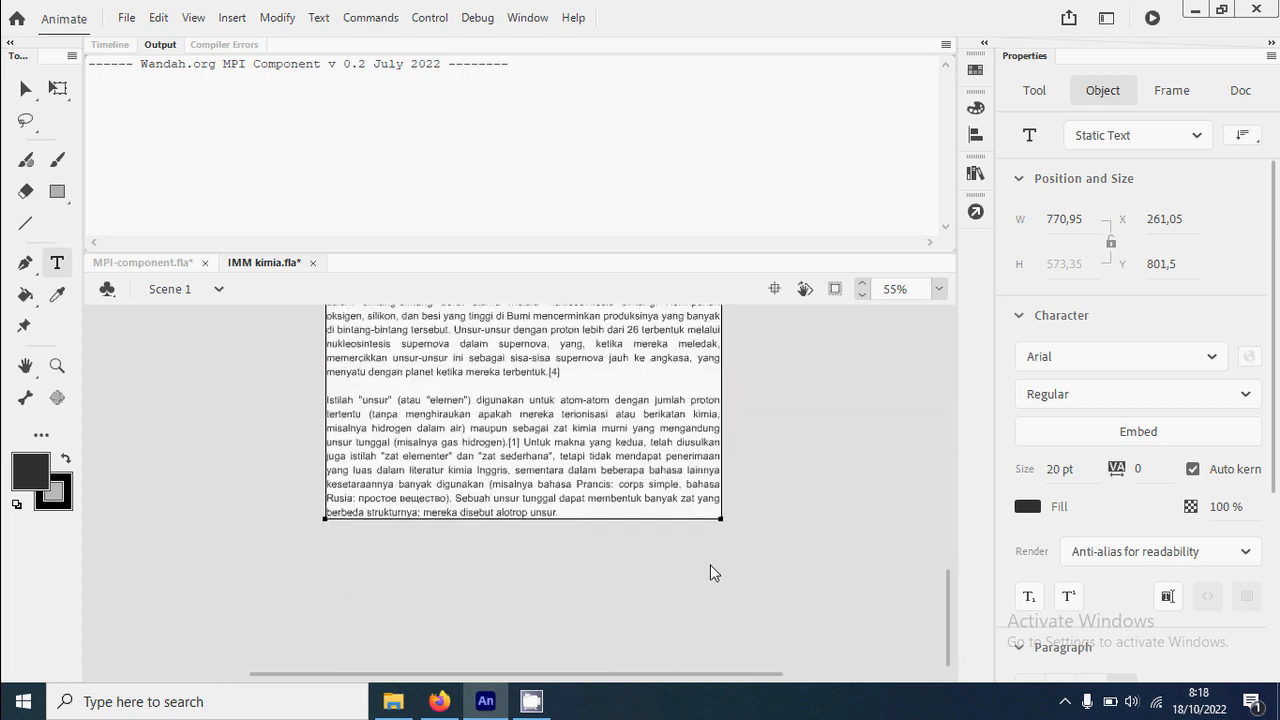
{"action": "left_click", "coordinate": [26, 93]}
{"action": "left_click", "coordinate": [582, 575]}
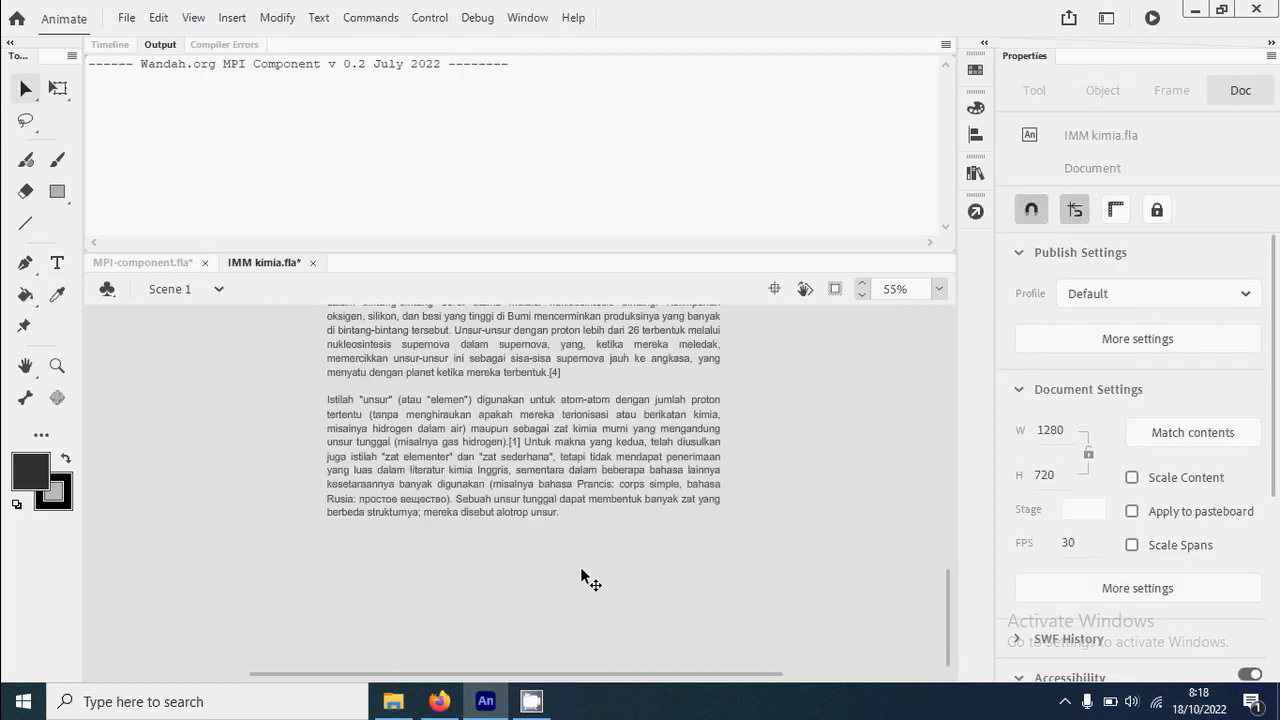
Import the image "tabel-periodik-unsur-kimia" from the Kimia folder and place it below the second text box.
{"action": "left_click", "coordinate": [127, 17]}
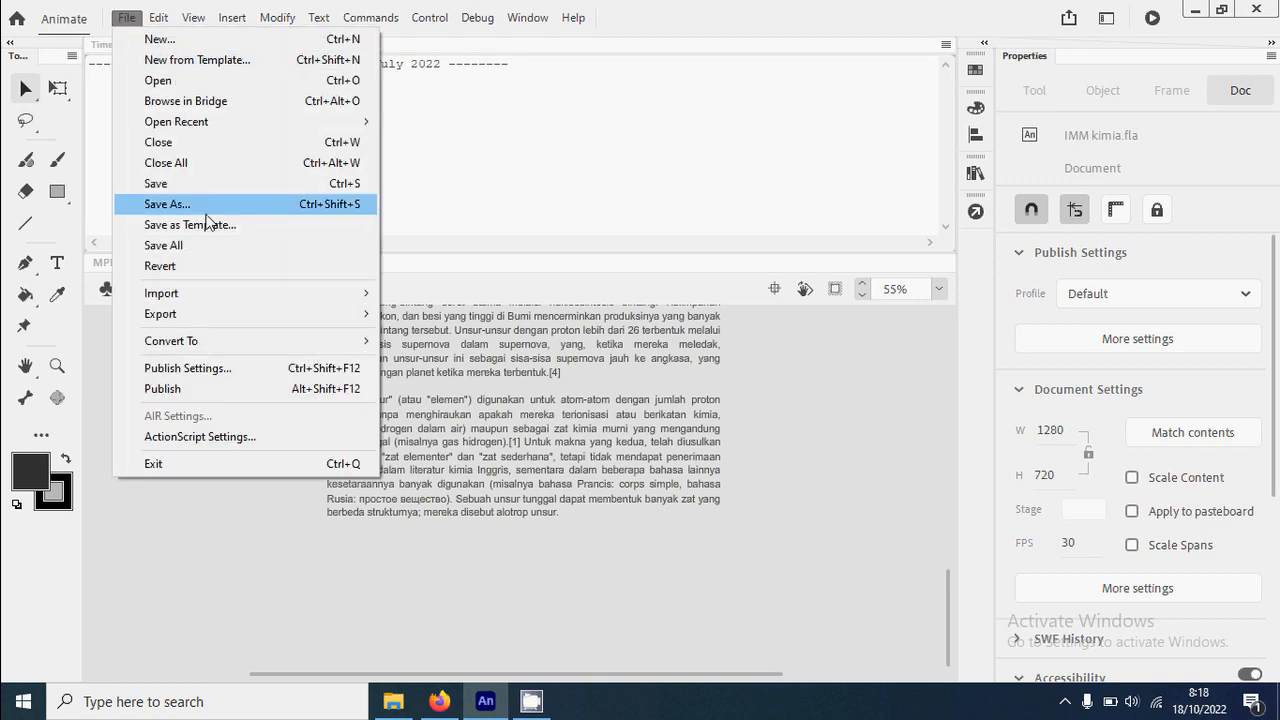
{"action": "mouse_move", "coordinate": [370, 294]}
{"action": "left_click", "coordinate": [430, 290]}
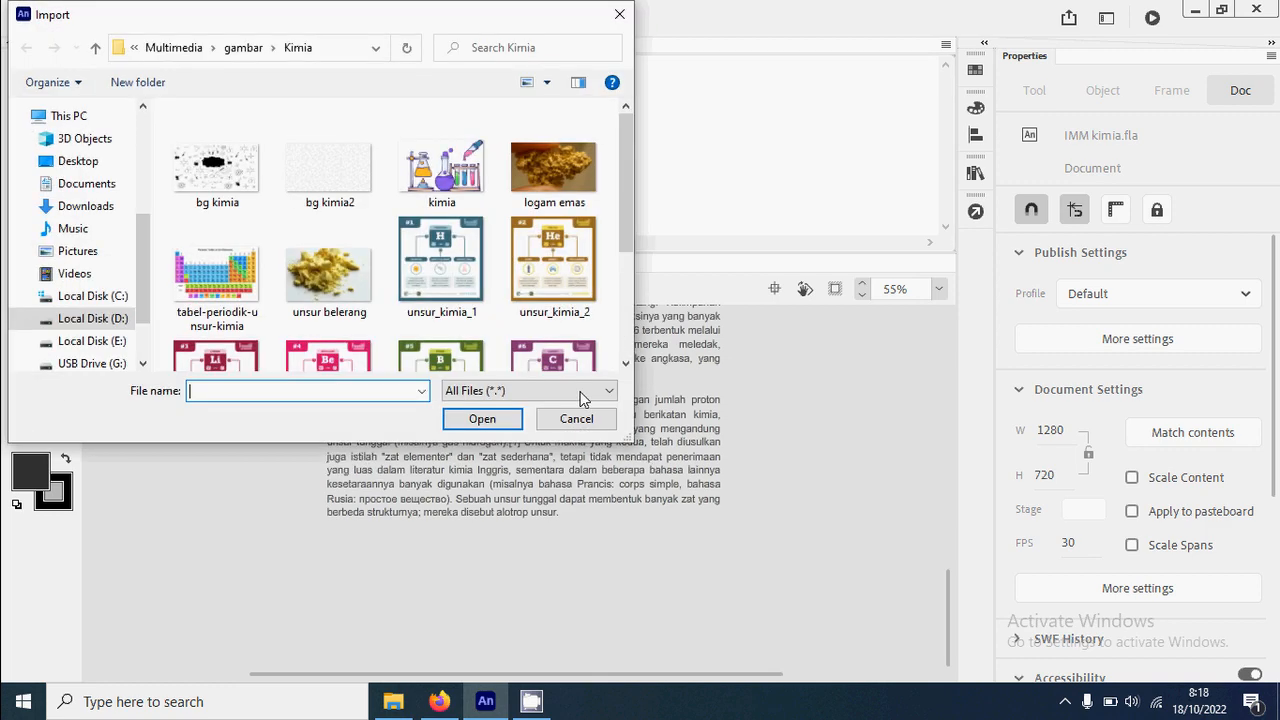
{"action": "double_click", "coordinate": [222, 290]}
{"action": "left_click_drag", "start_coordinate": [617, 451], "coordinate": [618, 612]}
{"action": "scroll", "coordinate": [636, 586], "scroll_direction": "down", "scroll_amount": 2}
{"action": "left_click_drag", "start_coordinate": [628, 560], "coordinate": [614, 529]}
Duplicate the second text box and place the copy below the periodic table, at about X 261, Y 1865.
{"action": "left_click", "coordinate": [571, 371]}
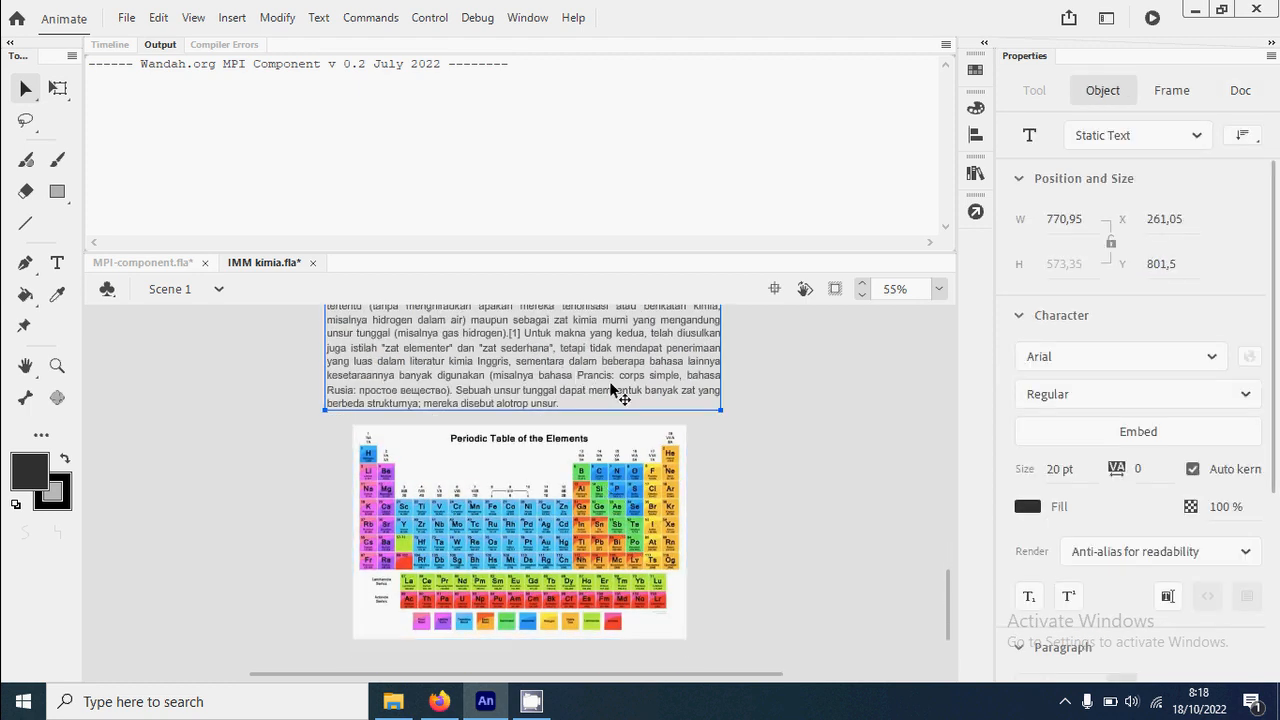
{"action": "key", "text": "ctrl+d"}
{"action": "left_click_drag", "start_coordinate": [567, 366], "coordinate": [655, 585]}
Switch to the browser, copy the three Wikipedia paragraphs from "Ketika unsur yang berbeda" to the one before Deskripsi, and return to Animate.
{"action": "left_click", "coordinate": [439, 701]}
{"action": "scroll", "coordinate": [595, 487], "scroll_direction": "down", "scroll_amount": 4}
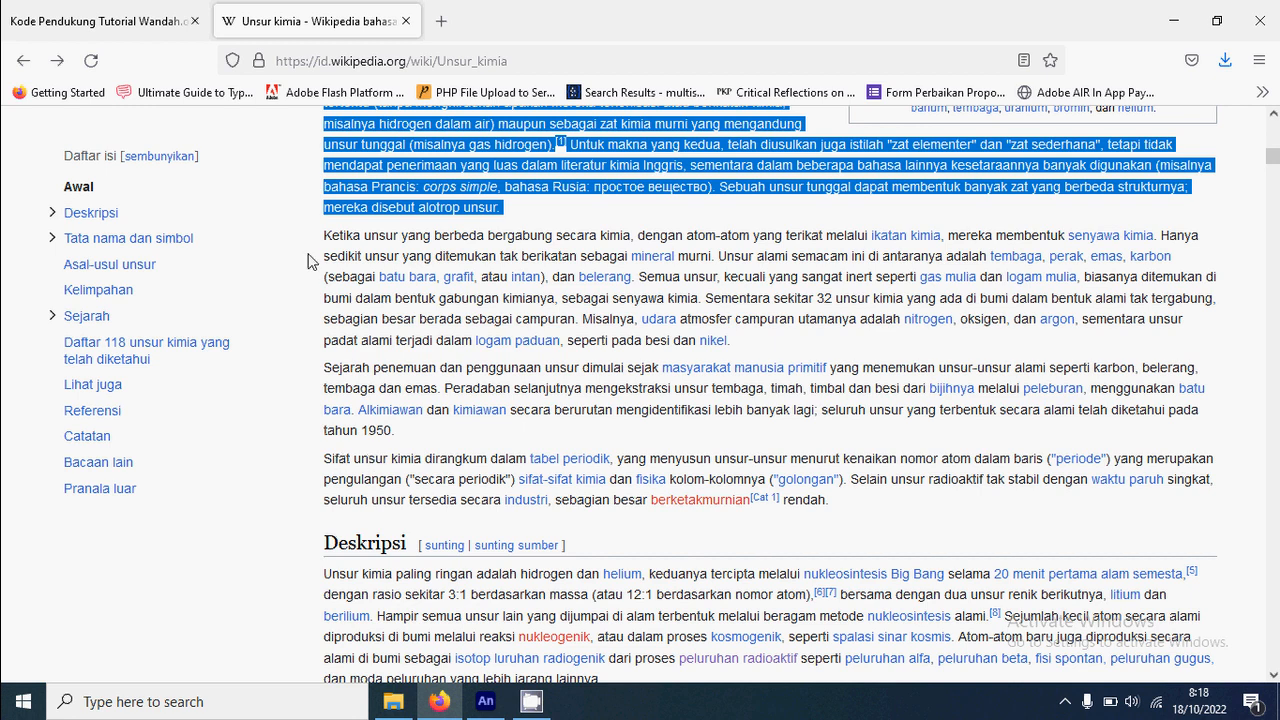
{"action": "left_click_drag", "start_coordinate": [325, 232], "coordinate": [844, 507]}
{"action": "right_click", "coordinate": [890, 469]}
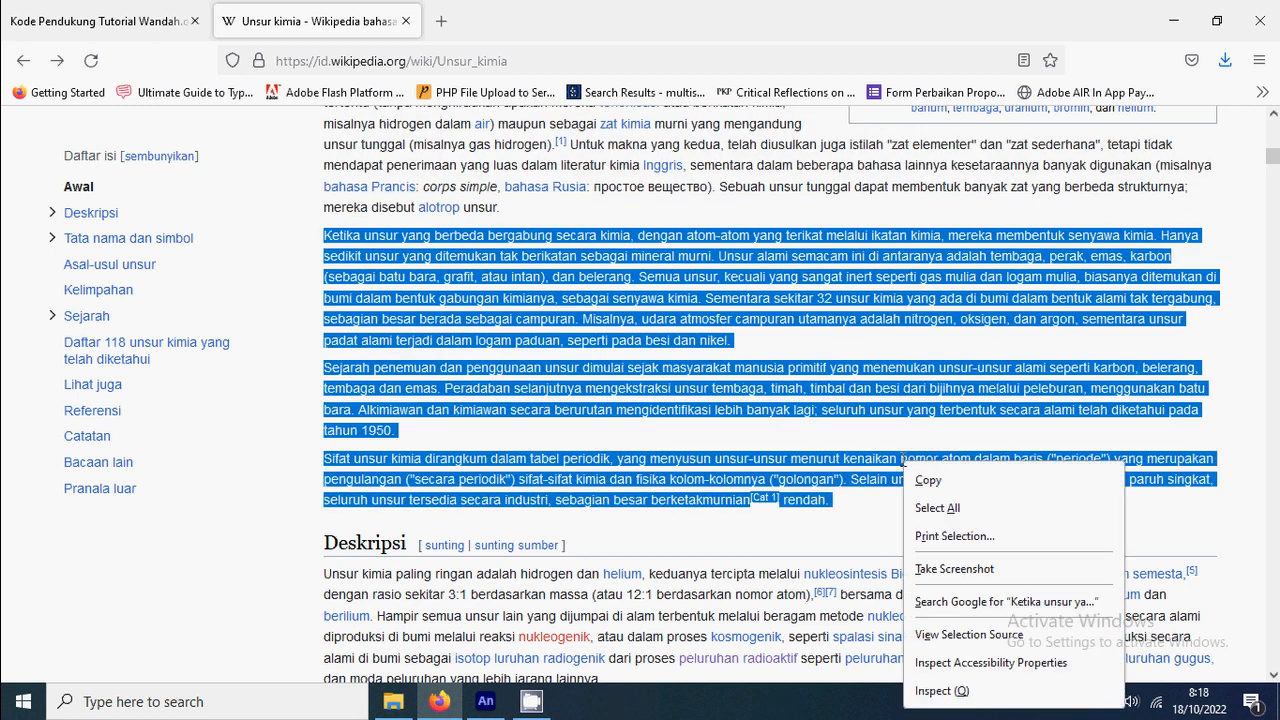
{"action": "left_click", "coordinate": [950, 480]}
{"action": "left_click", "coordinate": [490, 704]}
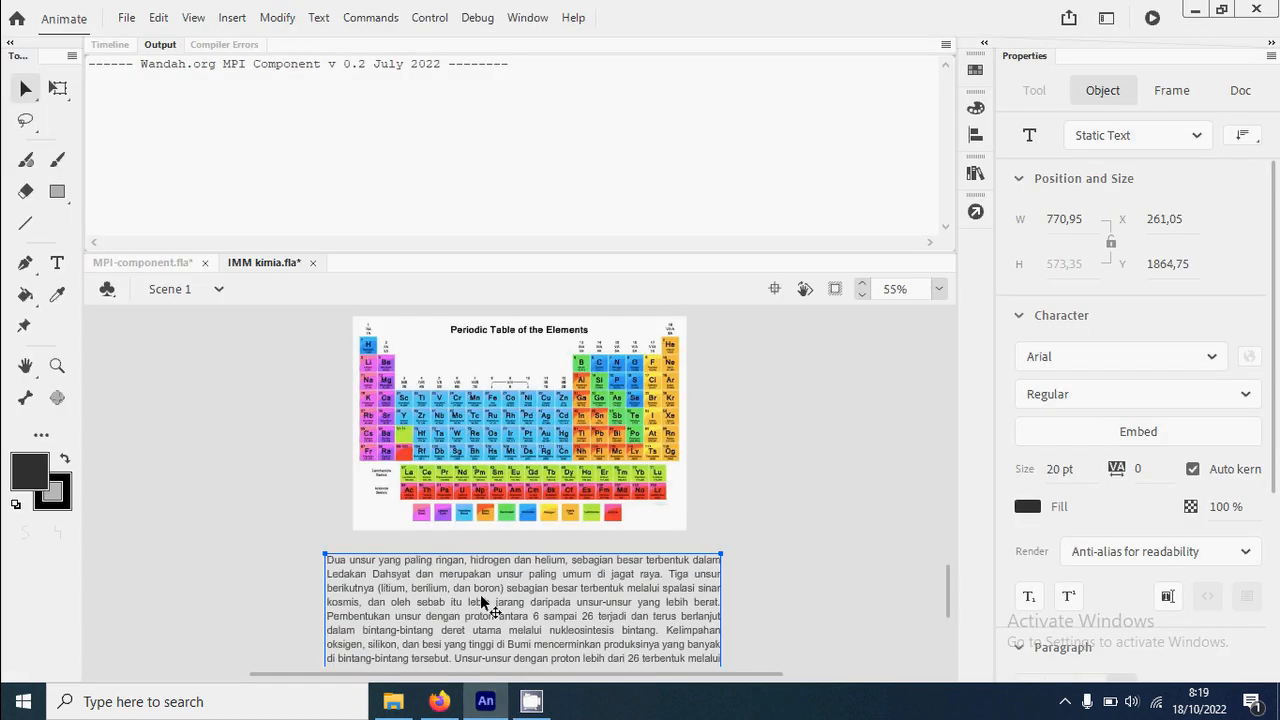
Replace all text in the box below the periodic table with the three copied paragraphs and deselect it.
{"action": "key", "text": "ctrl+a"}
{"action": "key", "text": "ctrl+v"}
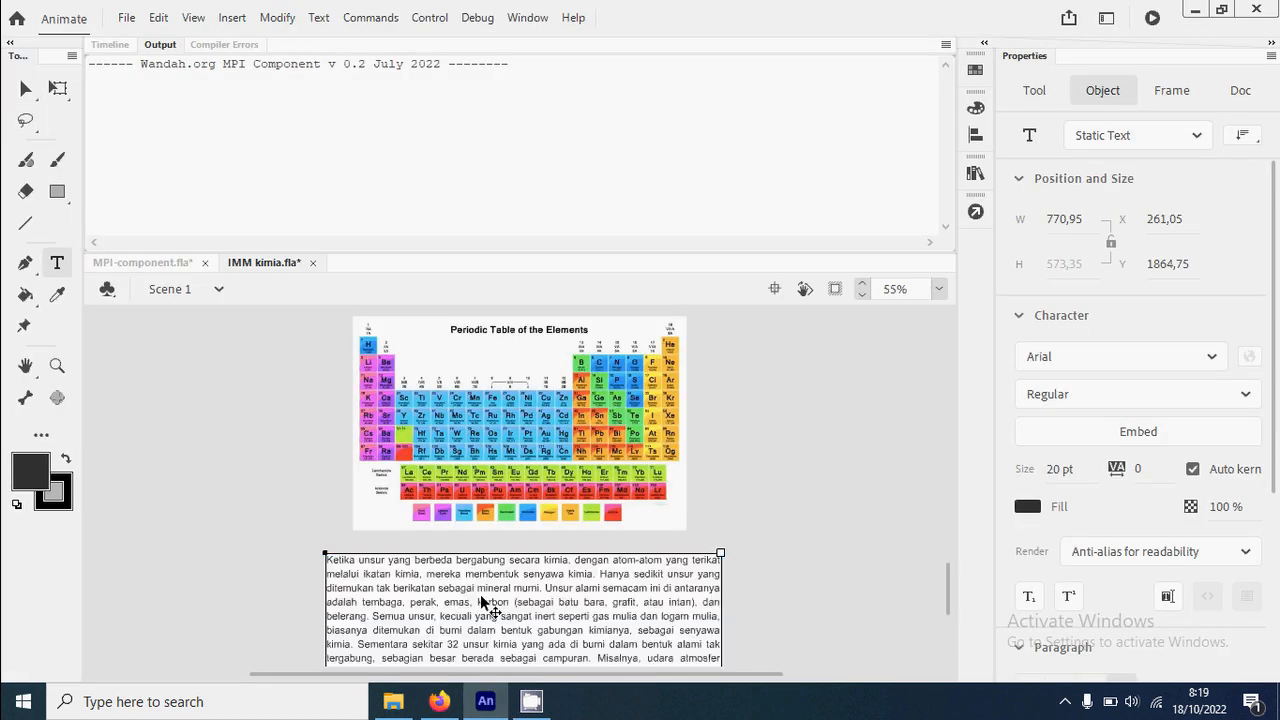
{"action": "scroll", "coordinate": [723, 571], "scroll_direction": "down", "scroll_amount": 2}
{"action": "left_click", "coordinate": [25, 88]}
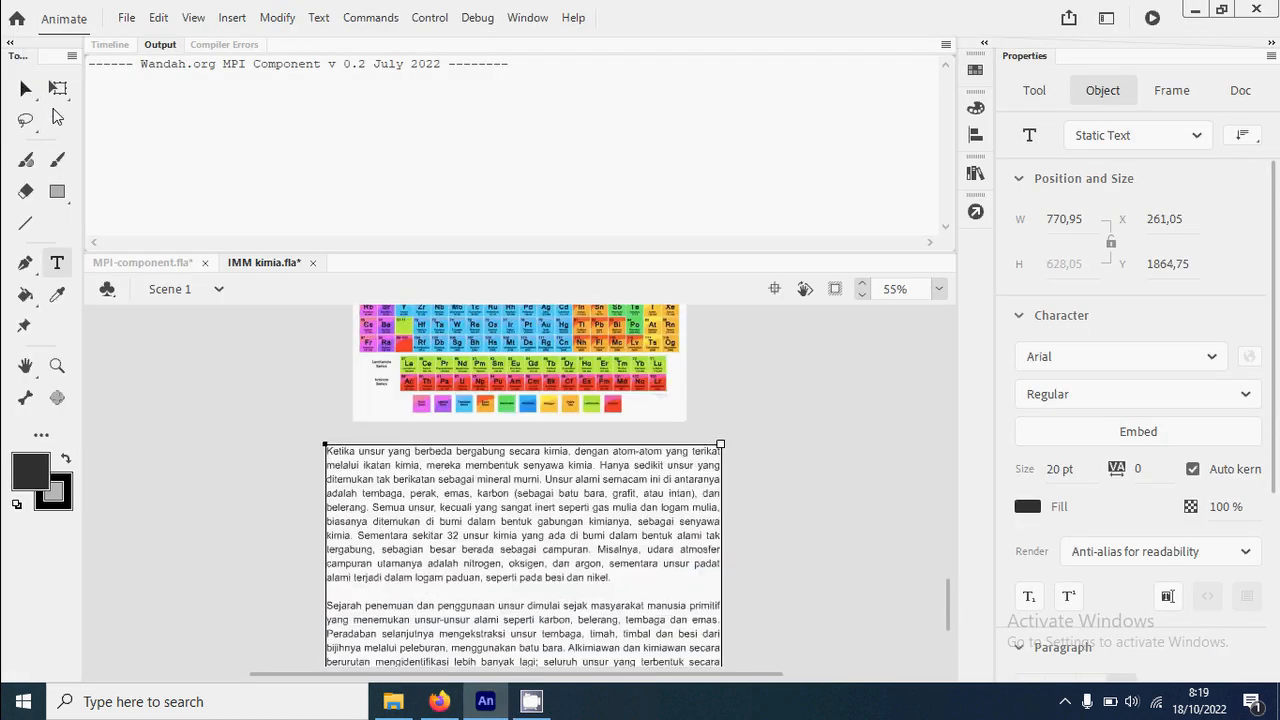
{"action": "left_click", "coordinate": [762, 457]}
Test the movie, open the Materi page to check the text and images, and close the preview.
{"action": "left_click_drag", "start_coordinate": [950, 594], "coordinate": [964, 481]}
{"action": "mouse_move", "coordinate": [950, 528]}
{"action": "left_mouse_down"}
{"action": "mouse_move", "coordinate": [952, 592]}
{"action": "mouse_move", "coordinate": [950, 525]}
{"action": "left_mouse_up"}
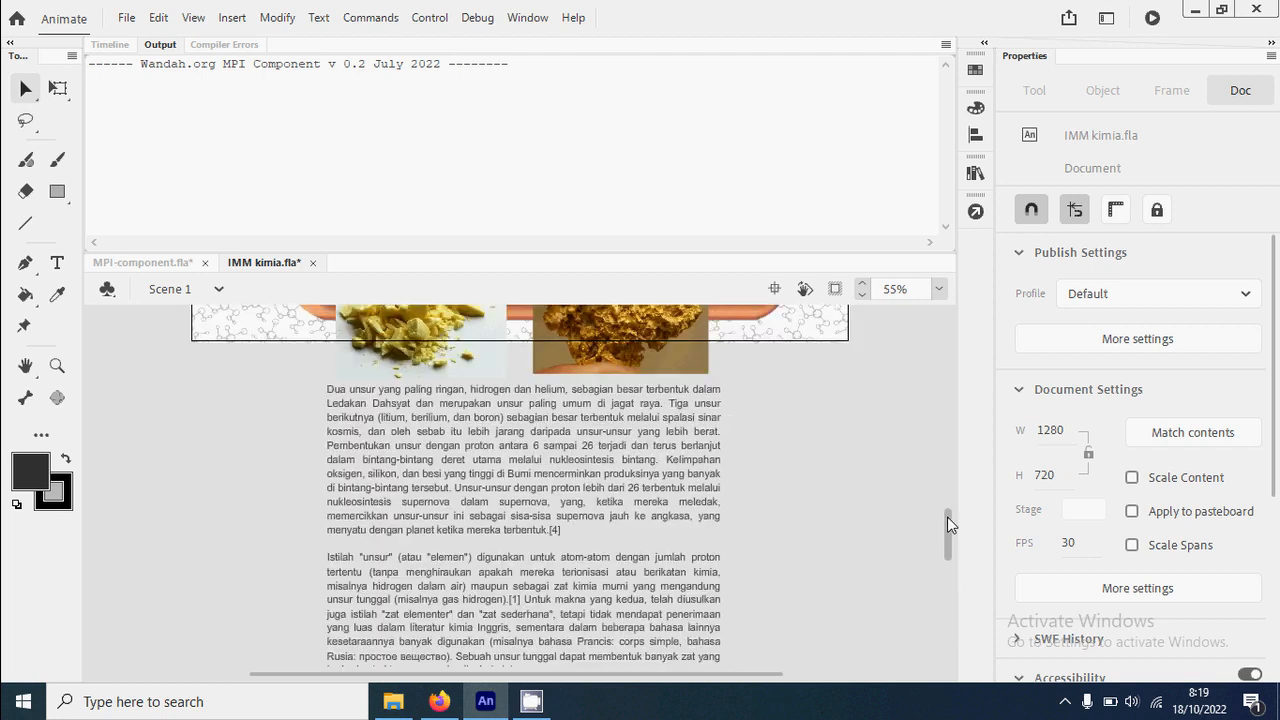
{"action": "key", "text": "ctrl+Return"}
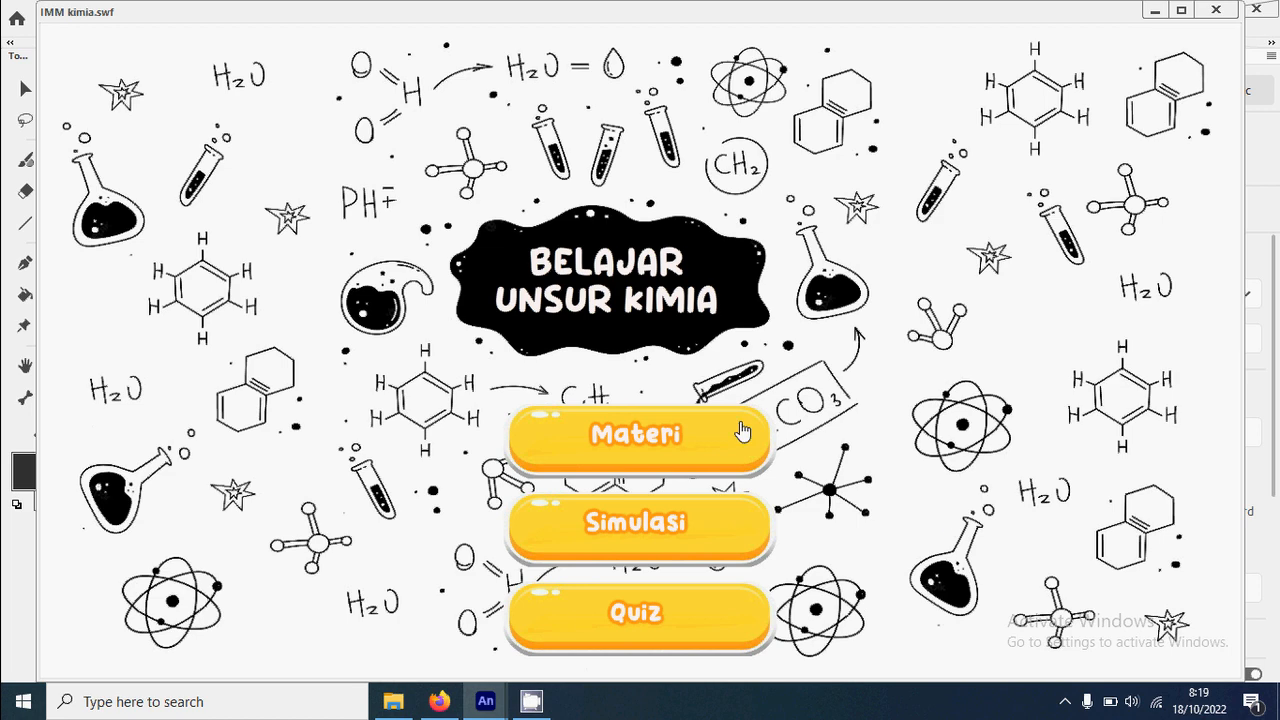
{"action": "left_click", "coordinate": [667, 430]}
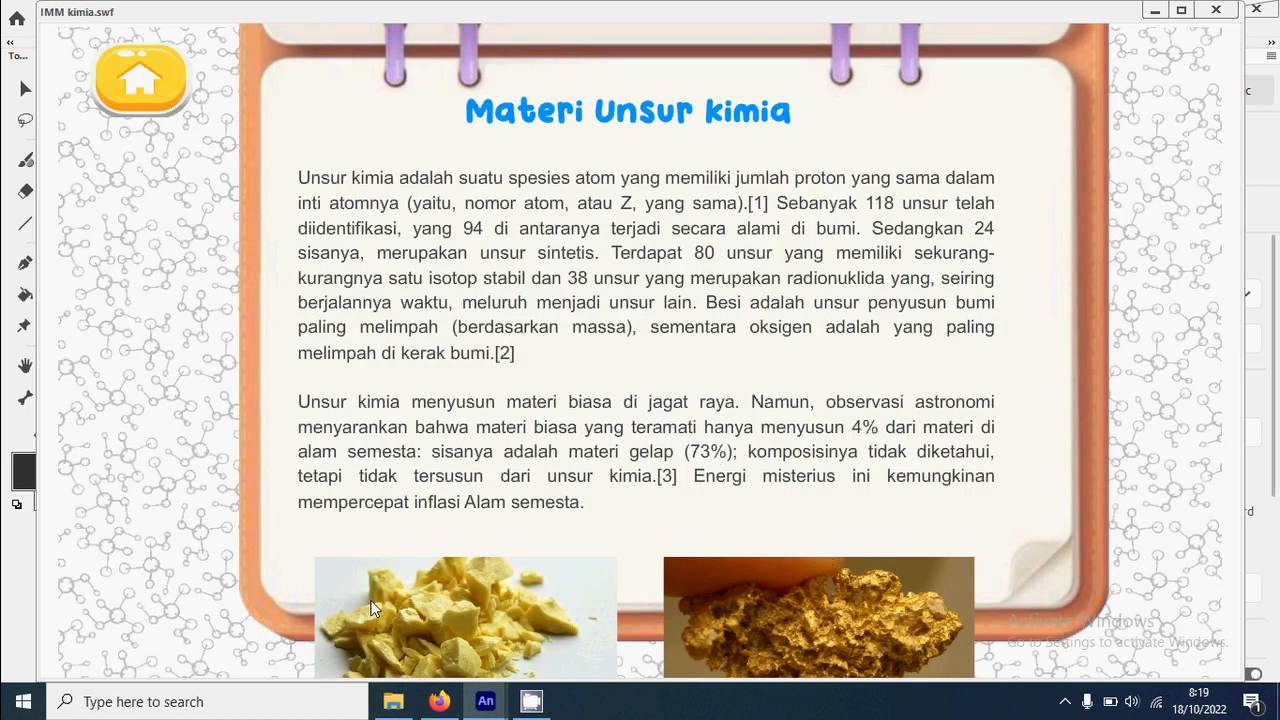
{"action": "left_click", "coordinate": [1216, 10]}
Show the timeline and select the three material text boxes together with the sulfur, gold and periodic table images.
{"action": "scroll", "coordinate": [798, 478], "scroll_direction": "up", "scroll_amount": 4}
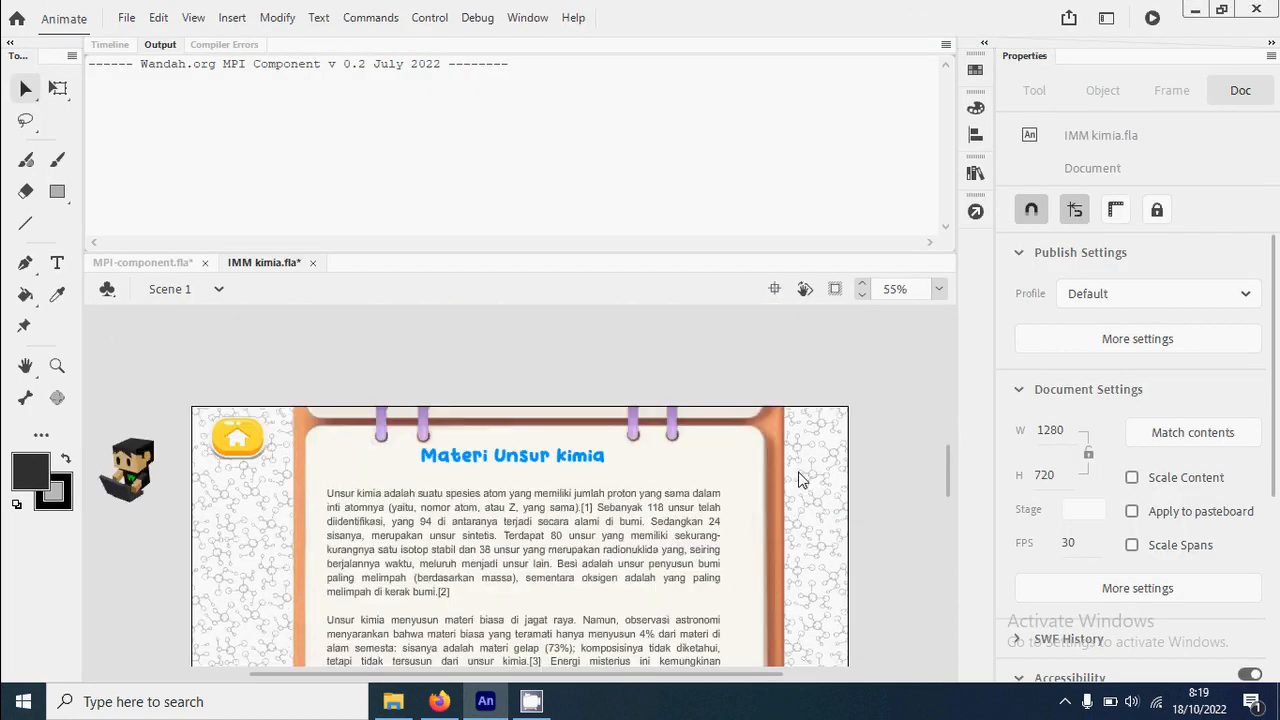
{"action": "scroll", "coordinate": [798, 478], "scroll_direction": "down", "scroll_amount": 1}
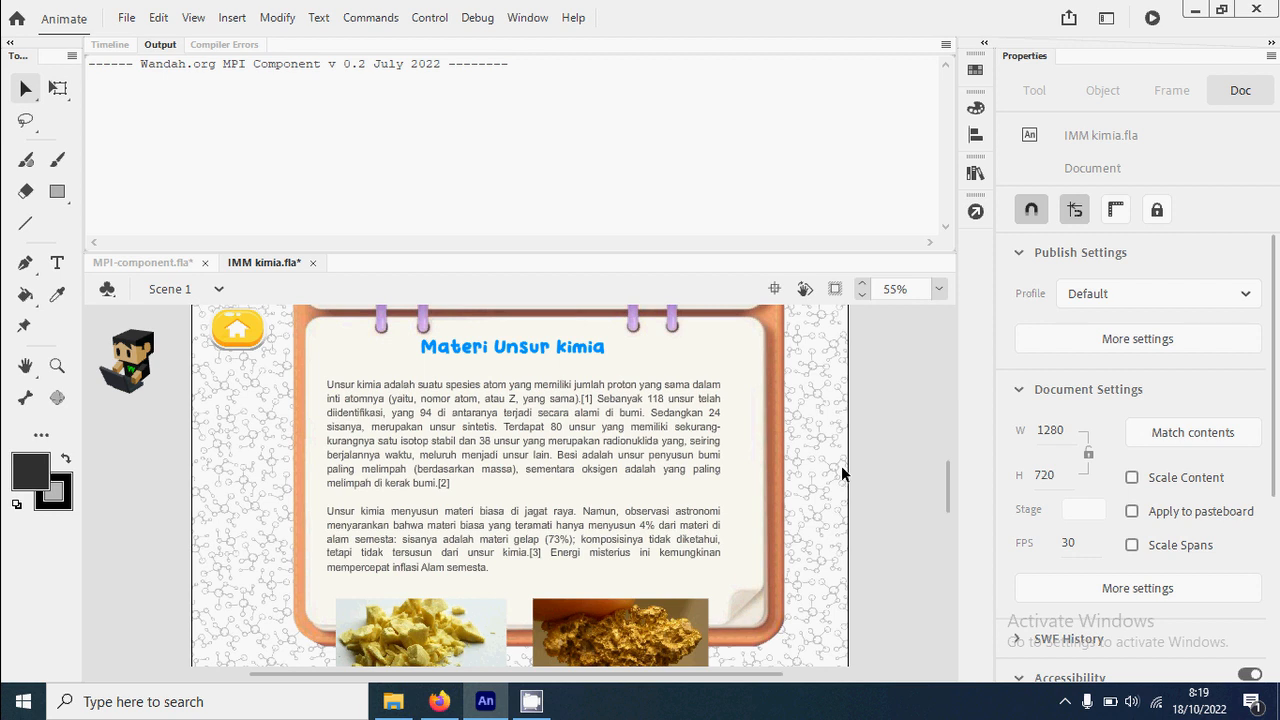
{"action": "key", "text": "ctrl+alt+t"}
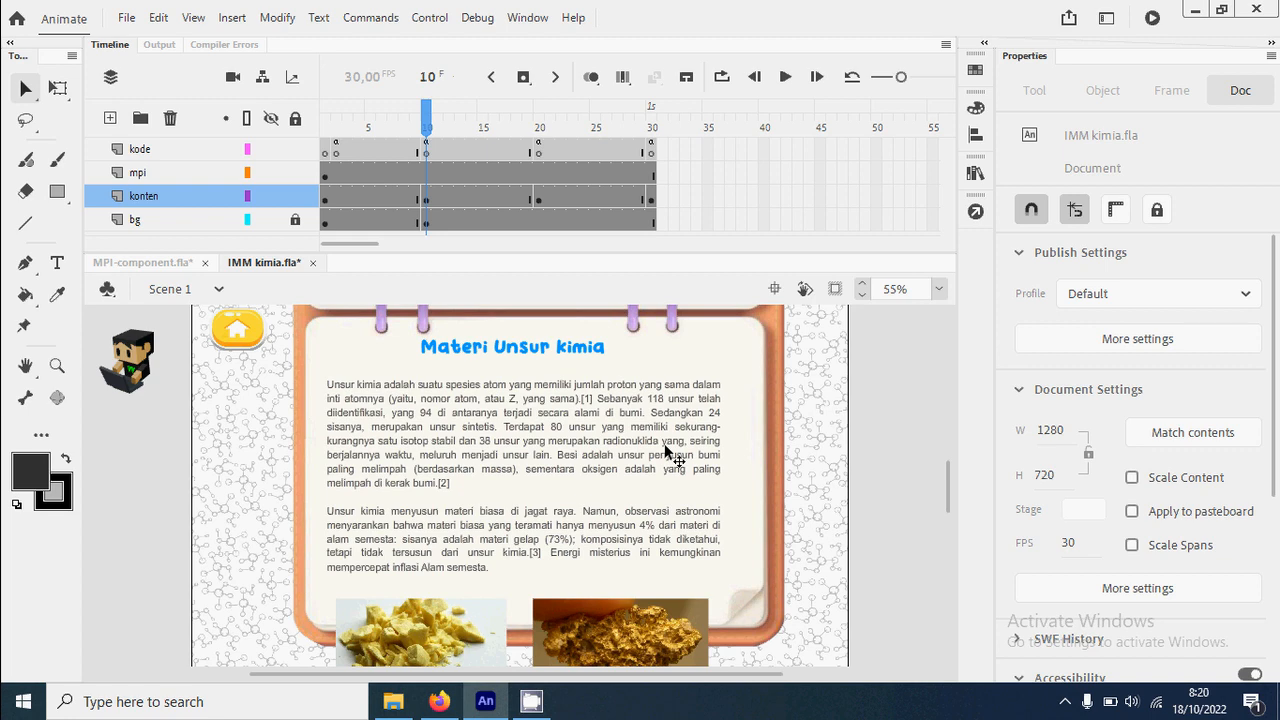
{"action": "left_click", "coordinate": [675, 418]}
{"action": "scroll", "coordinate": [700, 428], "scroll_direction": "down", "scroll_amount": 2}
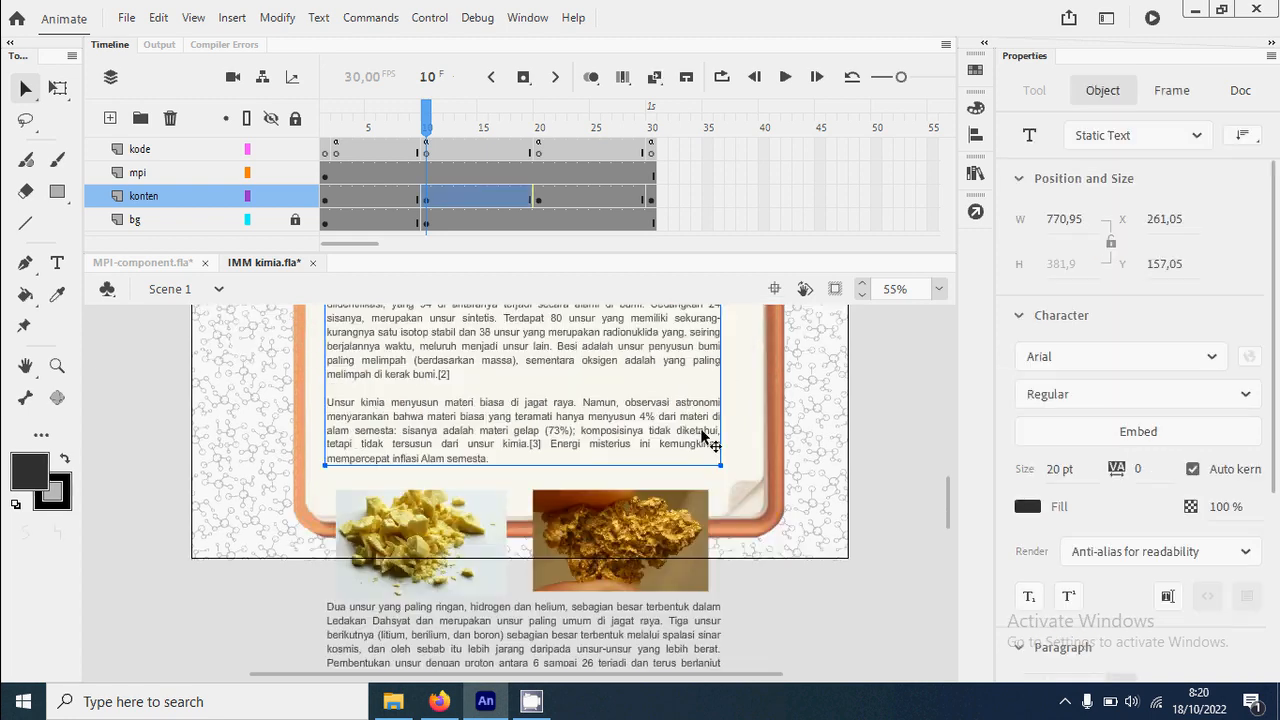
{"action": "left_click", "coordinate": [421, 545], "text": "shift"}
{"action": "left_click", "coordinate": [630, 568], "text": "shift"}
{"action": "scroll", "coordinate": [628, 568], "scroll_direction": "down", "scroll_amount": 2}
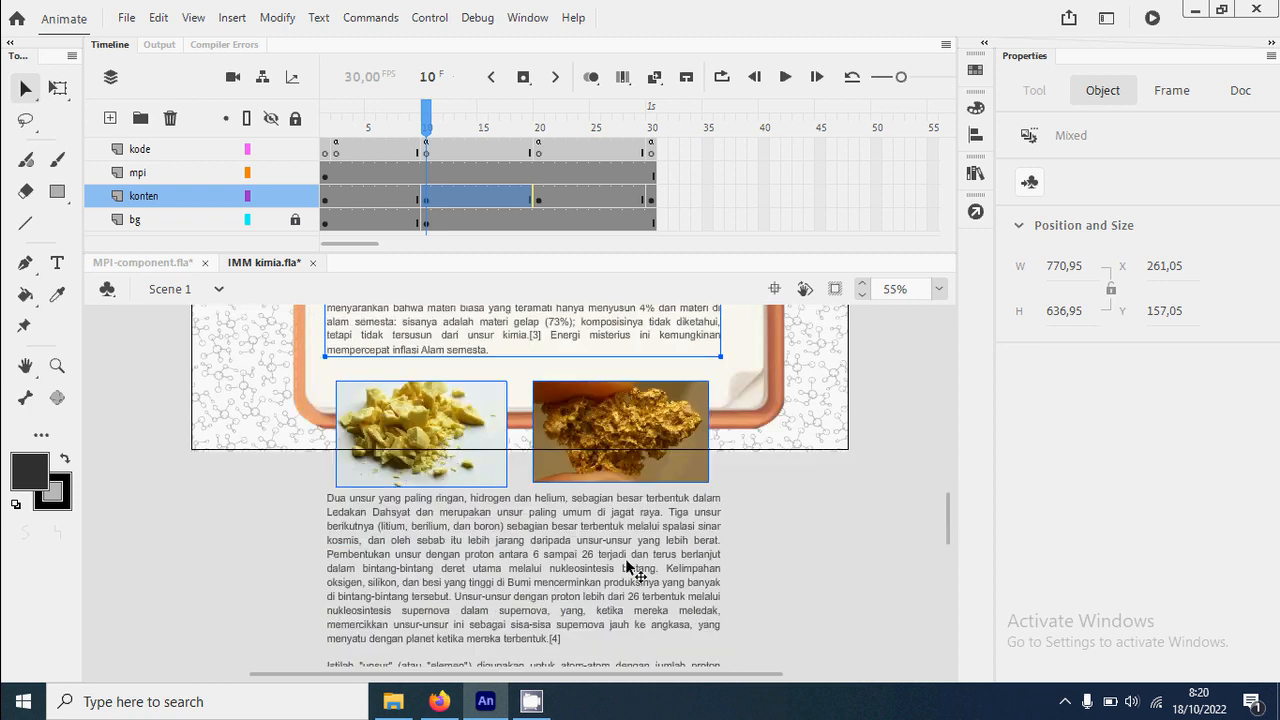
{"action": "left_click", "coordinate": [703, 505], "text": "shift"}
{"action": "scroll", "coordinate": [690, 578], "scroll_direction": "down", "scroll_amount": 6}
{"action": "left_click", "coordinate": [493, 578], "text": "shift"}
{"action": "scroll", "coordinate": [620, 582], "scroll_direction": "down", "scroll_amount": 4}
{"action": "left_click", "coordinate": [480, 582], "text": "shift"}
{"action": "scroll", "coordinate": [611, 586], "scroll_direction": "down", "scroll_amount": 5}
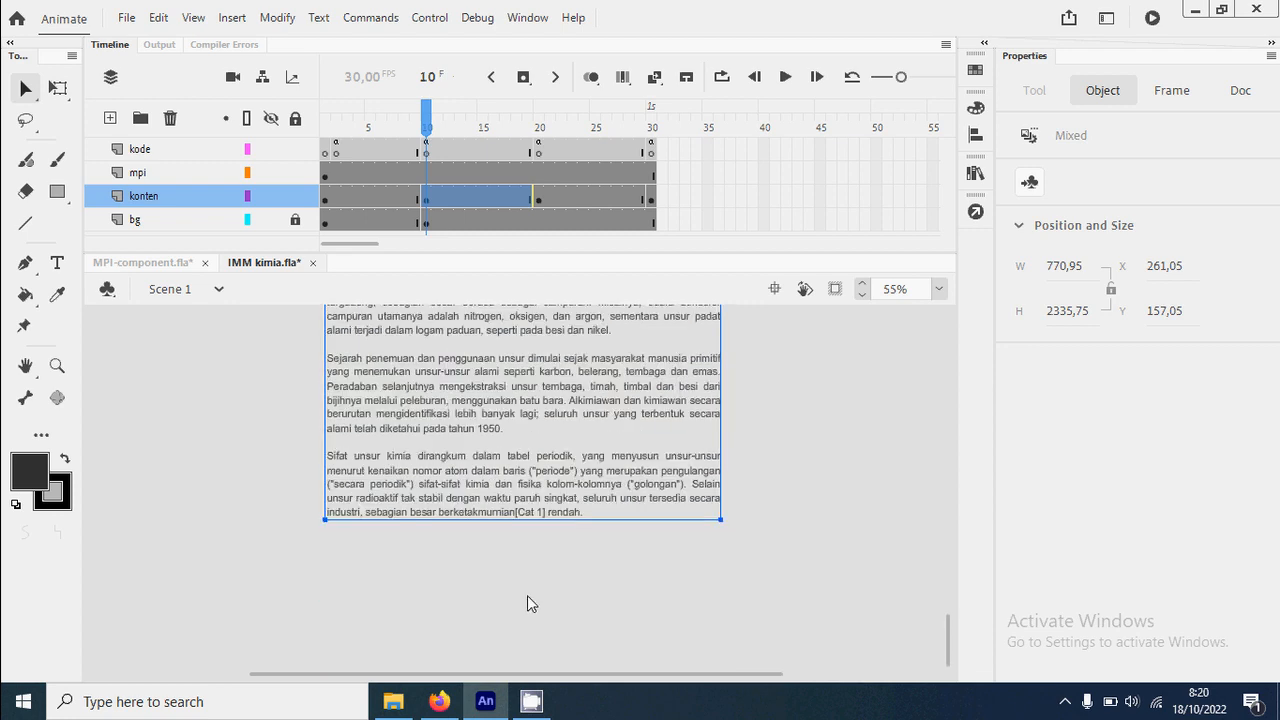
Convert the selected texts and images to a movie clip symbol named "materi unsur", choosing its registration point.
{"action": "scroll", "coordinate": [636, 572], "scroll_direction": "up", "scroll_amount": 20}
{"action": "scroll", "coordinate": [632, 565], "scroll_direction": "down", "scroll_amount": 2}
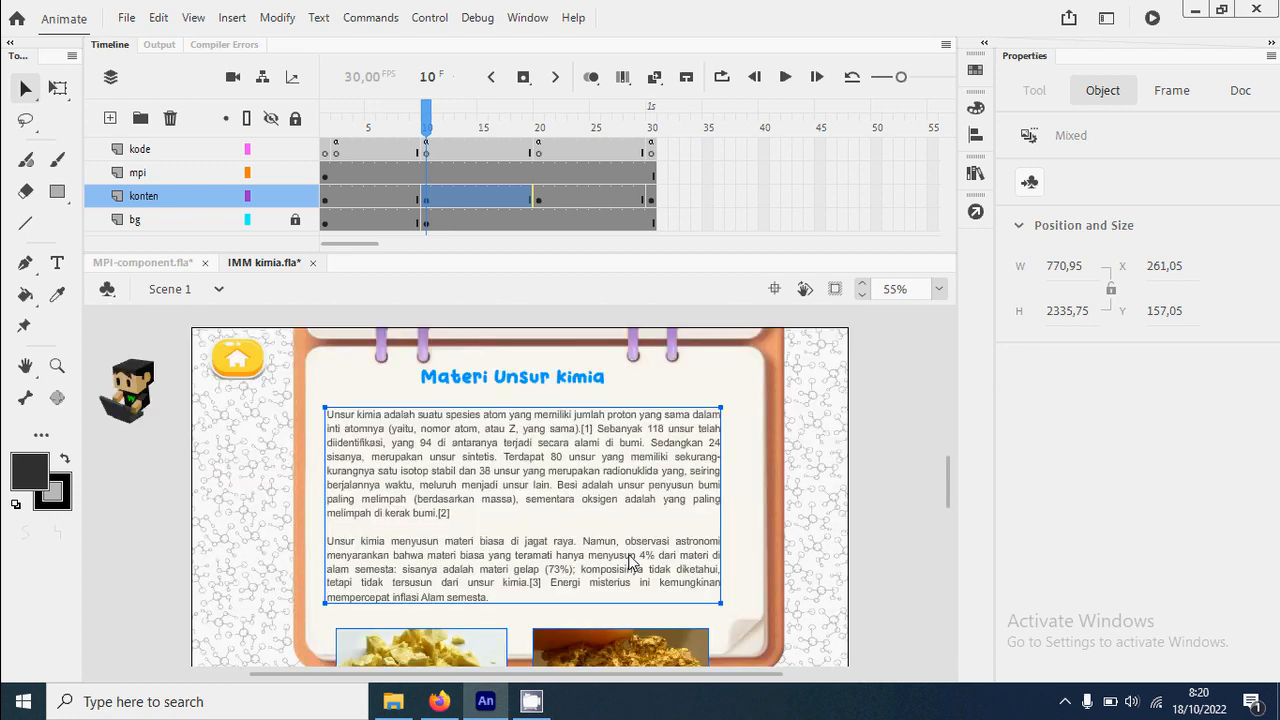
{"action": "scroll", "coordinate": [704, 550], "scroll_direction": "down", "scroll_amount": 7}
{"action": "scroll", "coordinate": [705, 544], "scroll_direction": "down", "scroll_amount": 3}
{"action": "scroll", "coordinate": [690, 520], "scroll_direction": "up", "scroll_amount": 6}
{"action": "right_click", "coordinate": [657, 465]}
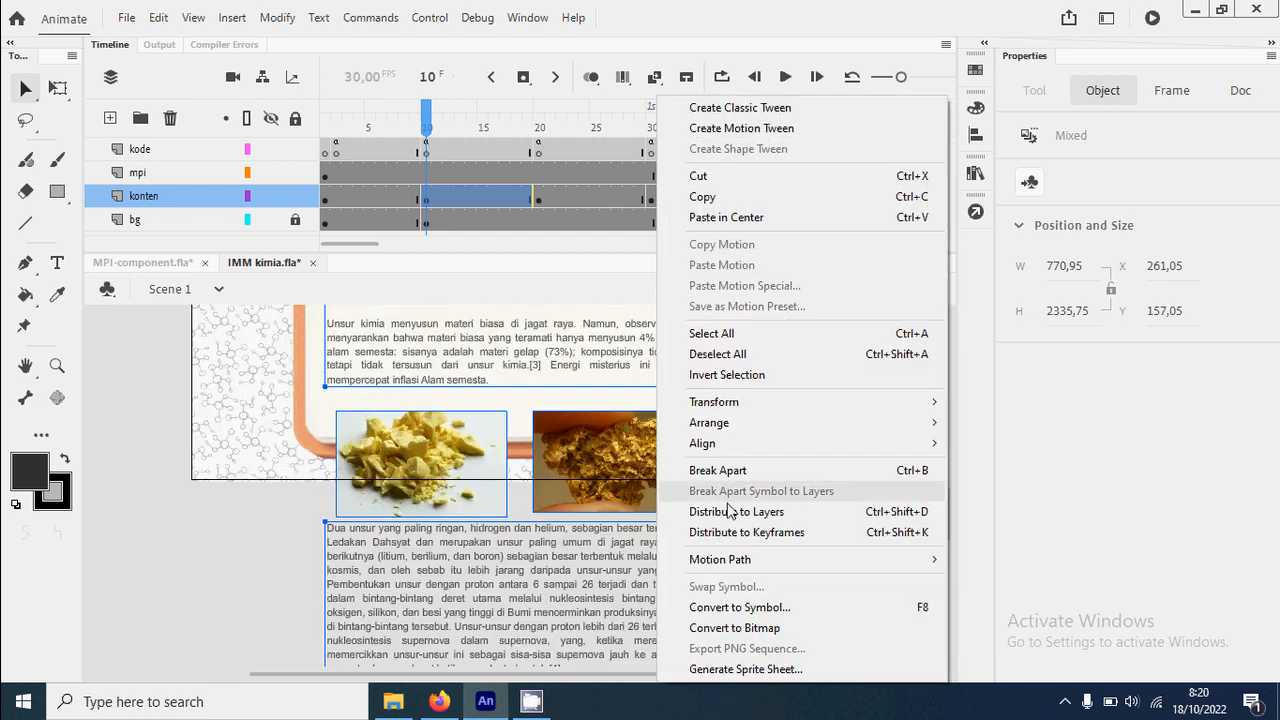
{"action": "left_click", "coordinate": [778, 607]}
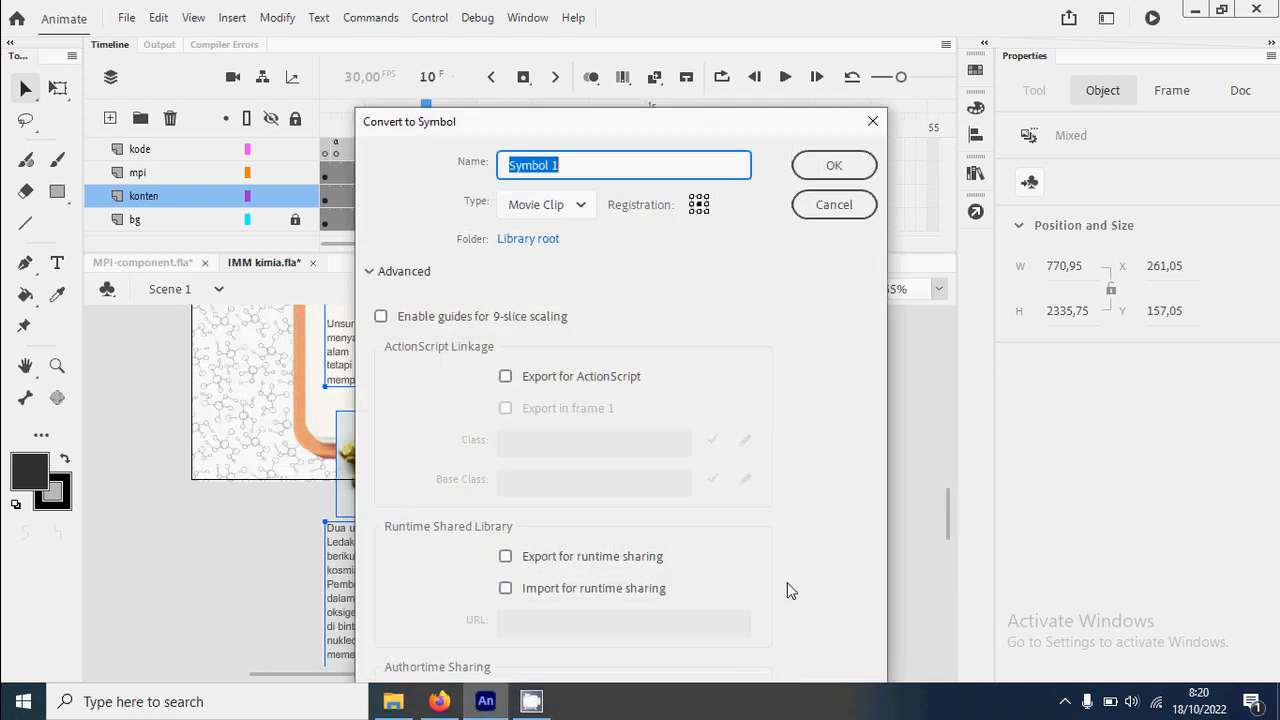
{"action": "left_click", "coordinate": [371, 271]}
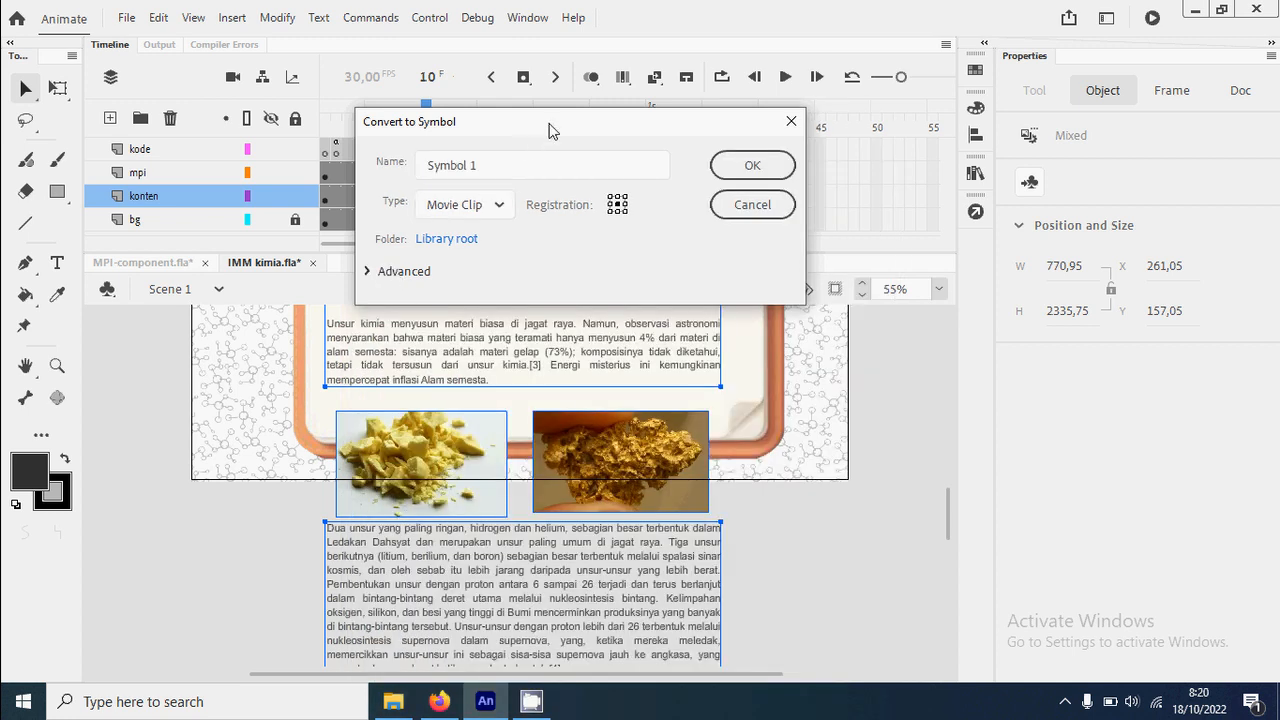
{"action": "left_click_drag", "start_coordinate": [548, 131], "coordinate": [694, 352]}
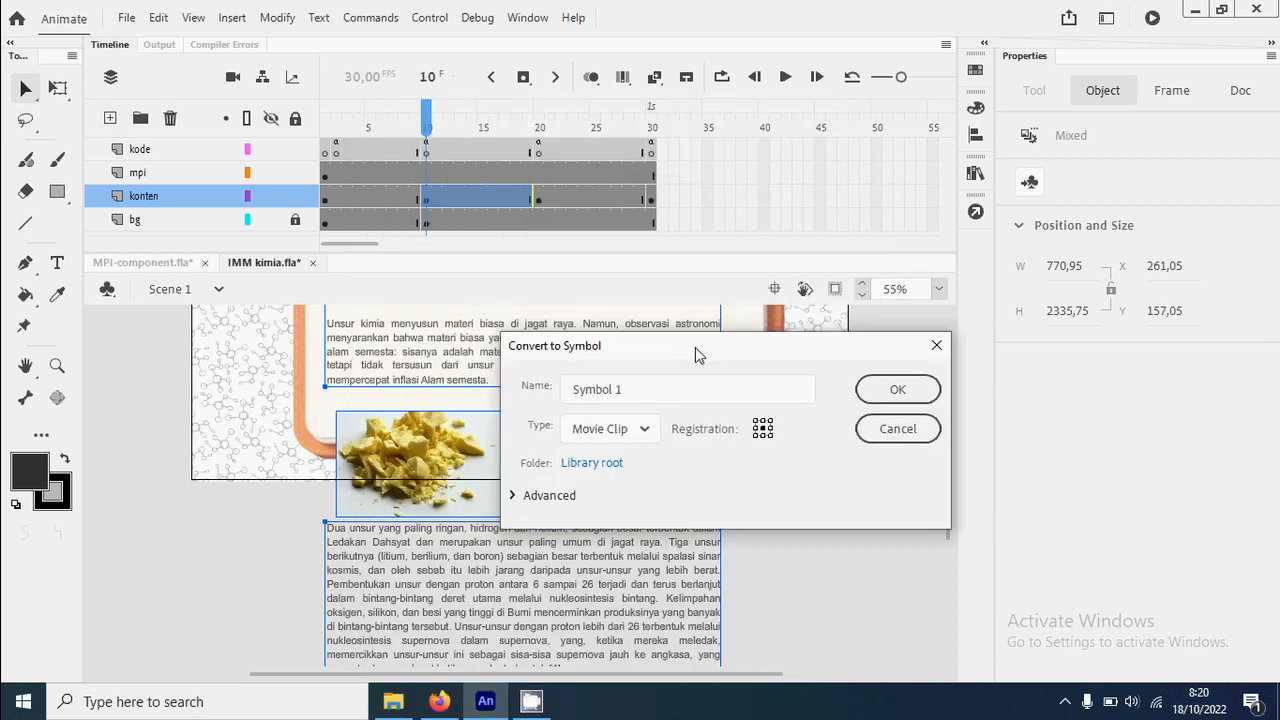
{"action": "left_click", "coordinate": [656, 386]}
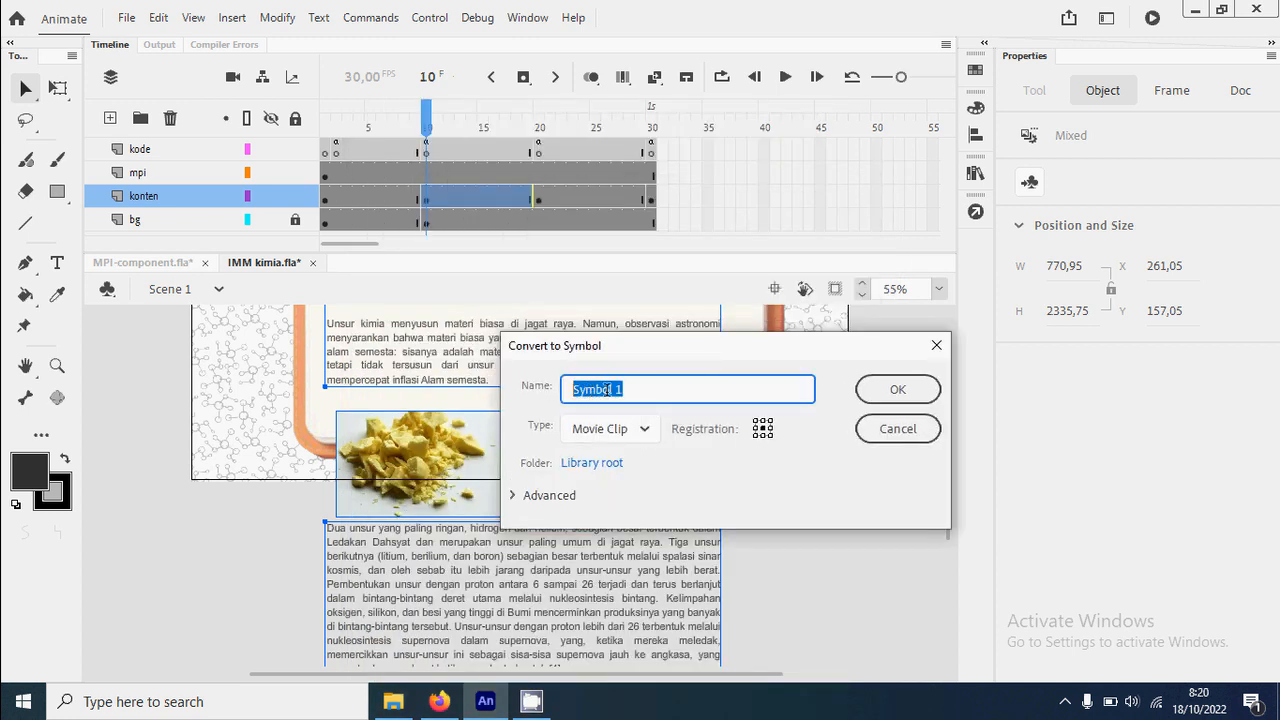
{"action": "type", "text": "materi unsur"}
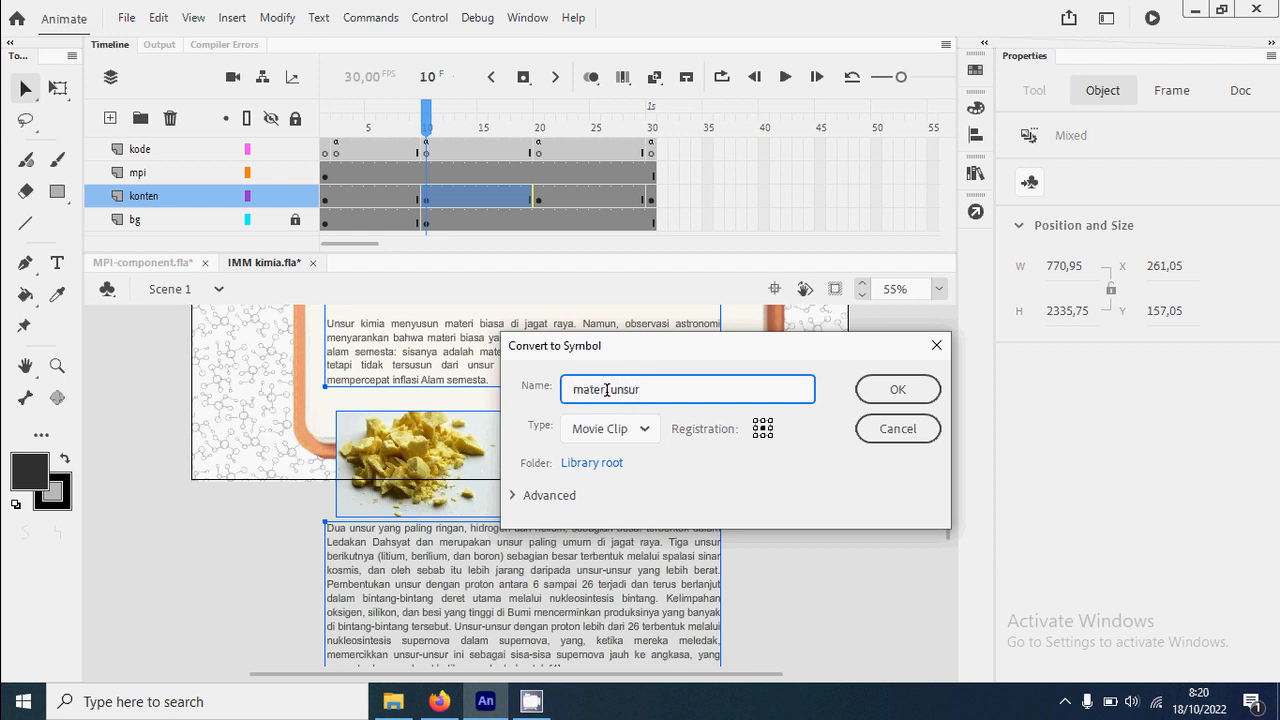
{"action": "left_click", "coordinate": [762, 428]}
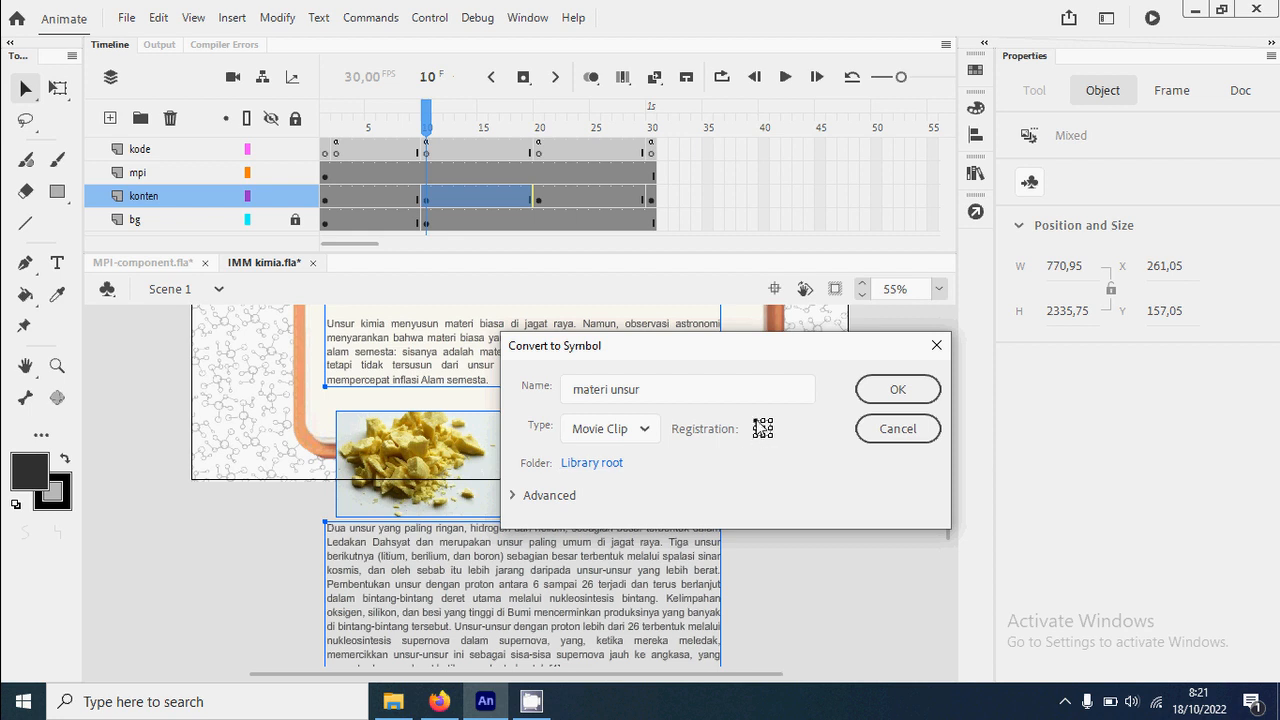
{"action": "left_click", "coordinate": [895, 394]}
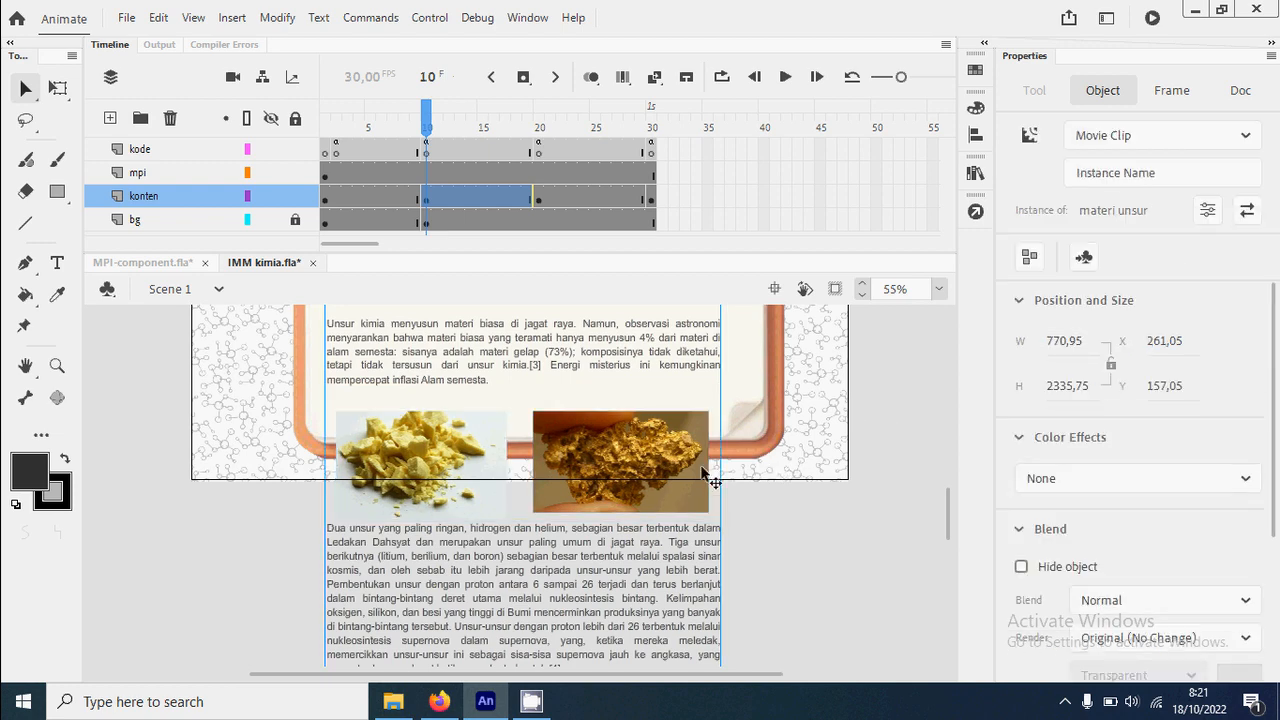
{"action": "scroll", "coordinate": [330, 452], "scroll_direction": "up", "scroll_amount": 5}
{"action": "scroll", "coordinate": [322, 452], "scroll_direction": "down", "scroll_amount": 3}
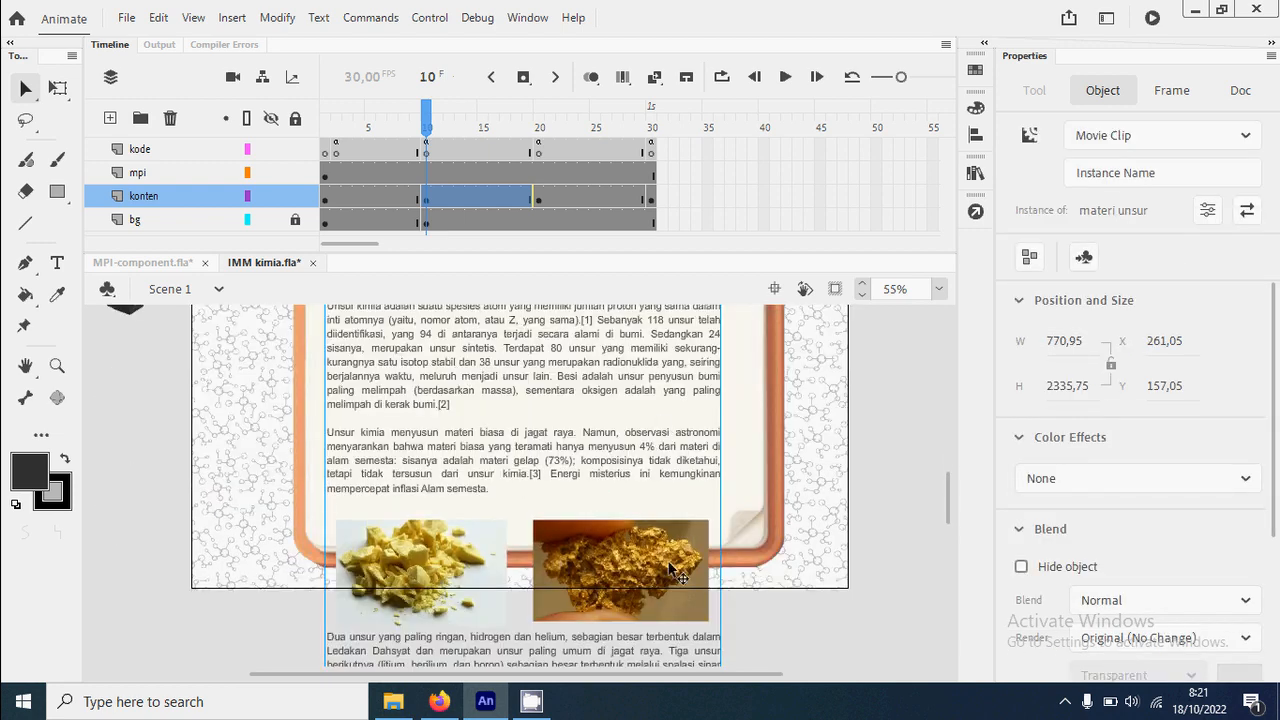
Give the combined material movie clip the instance name kontenMC and deselect it.
{"action": "scroll", "coordinate": [668, 588], "scroll_direction": "down", "scroll_amount": 9}
{"action": "scroll", "coordinate": [415, 409], "scroll_direction": "down", "scroll_amount": 6}
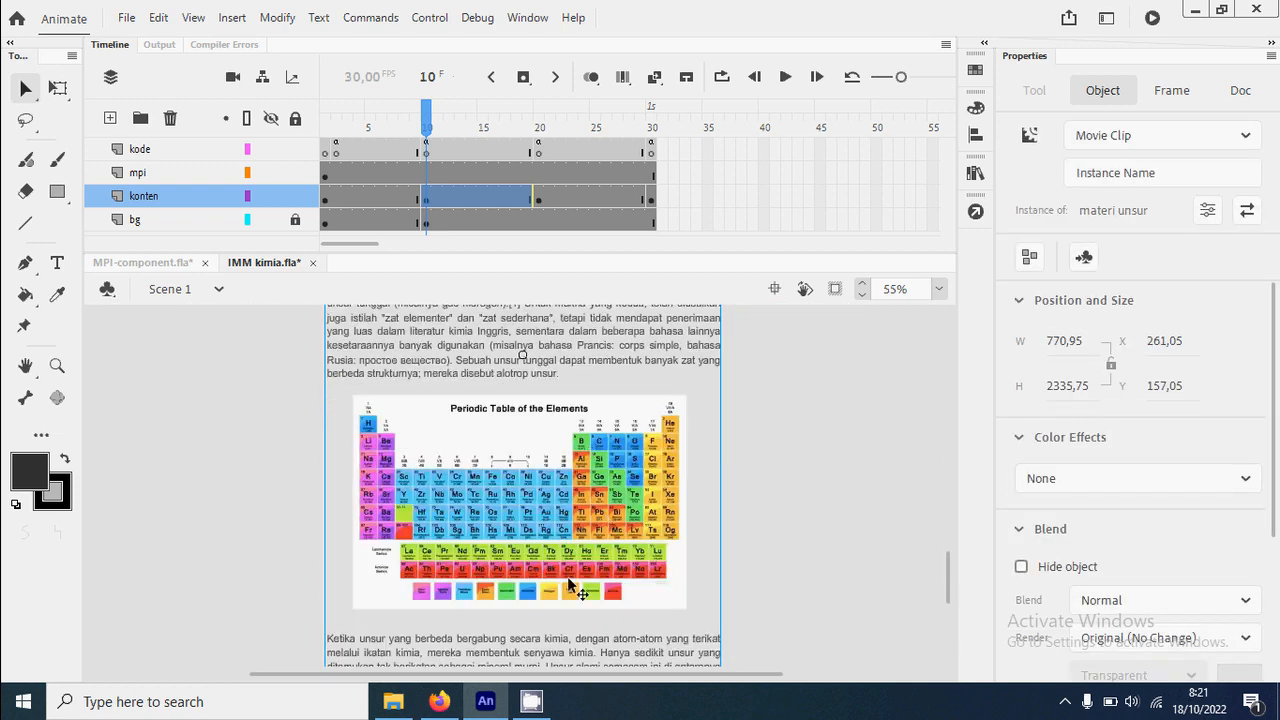
{"action": "scroll", "coordinate": [568, 570], "scroll_direction": "down", "scroll_amount": 3}
{"action": "scroll", "coordinate": [565, 557], "scroll_direction": "down", "scroll_amount": 2}
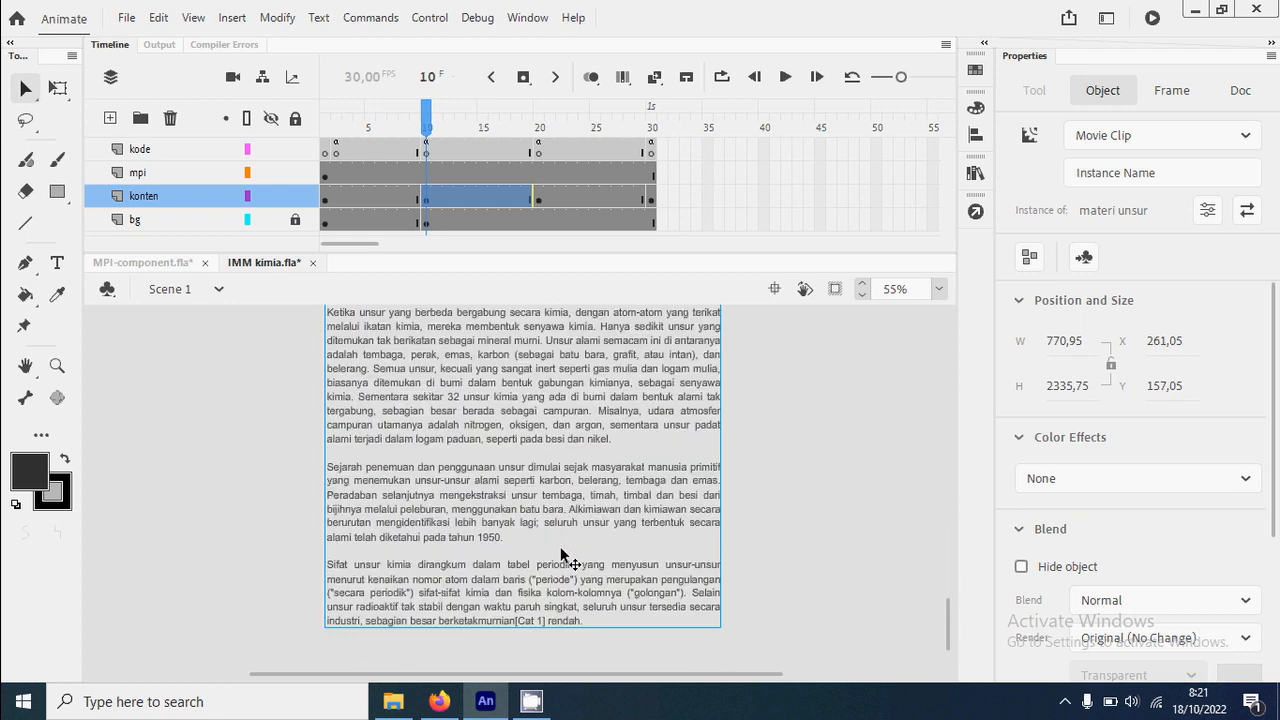
{"action": "scroll", "coordinate": [565, 557], "scroll_direction": "up", "scroll_amount": 20}
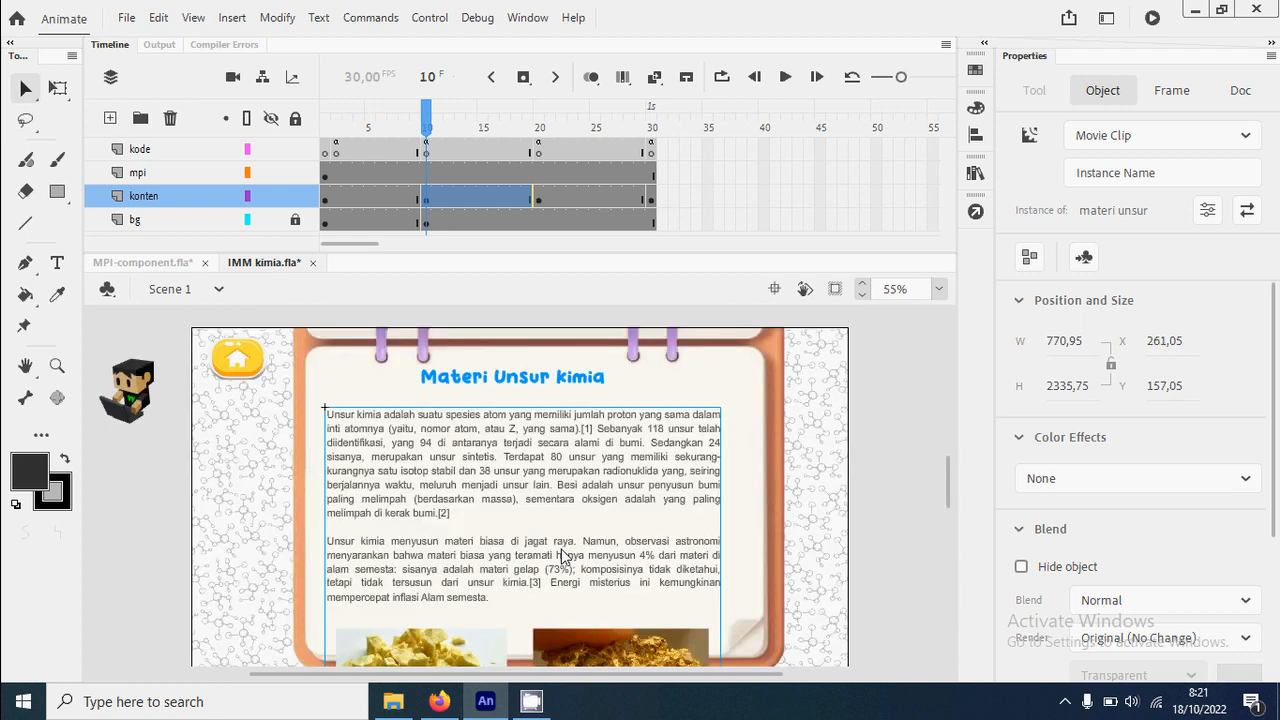
{"action": "scroll", "coordinate": [577, 537], "scroll_direction": "down", "scroll_amount": 1}
{"action": "scroll", "coordinate": [577, 537], "scroll_direction": "up", "scroll_amount": 1}
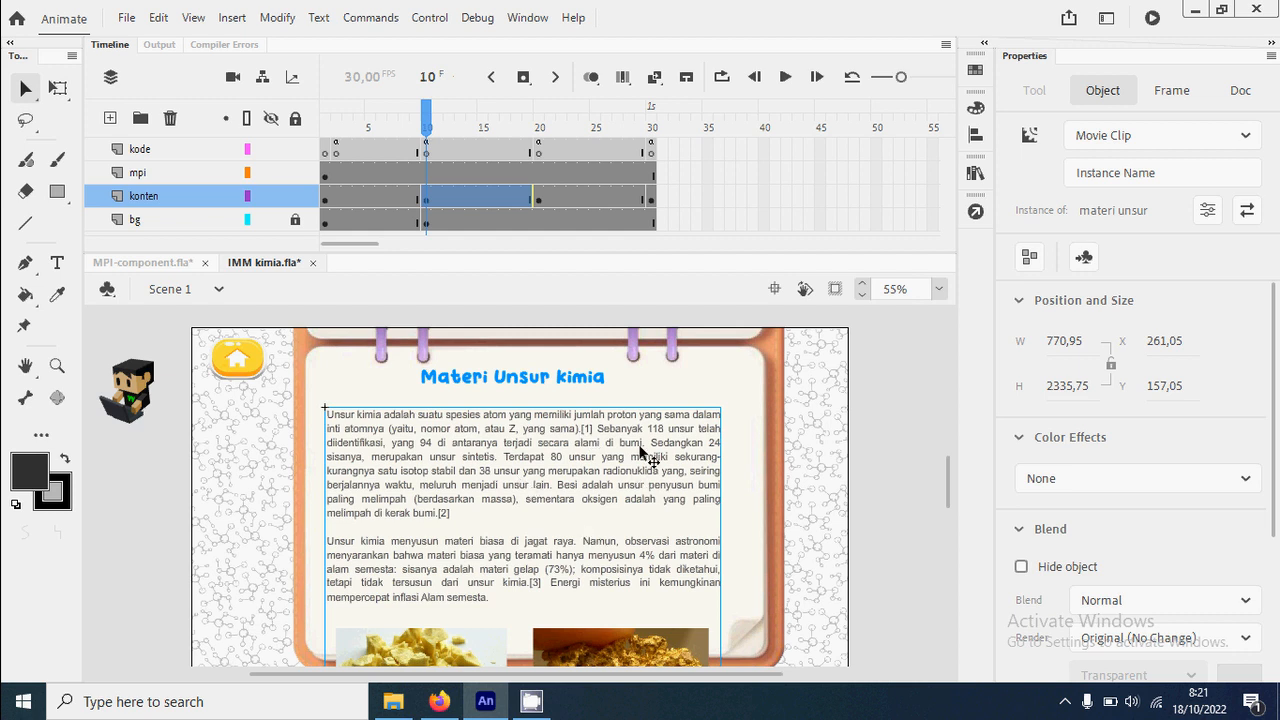
{"action": "left_click", "coordinate": [1090, 175]}
{"action": "type", "text": "kontenMC"}
{"action": "key", "text": "Return"}
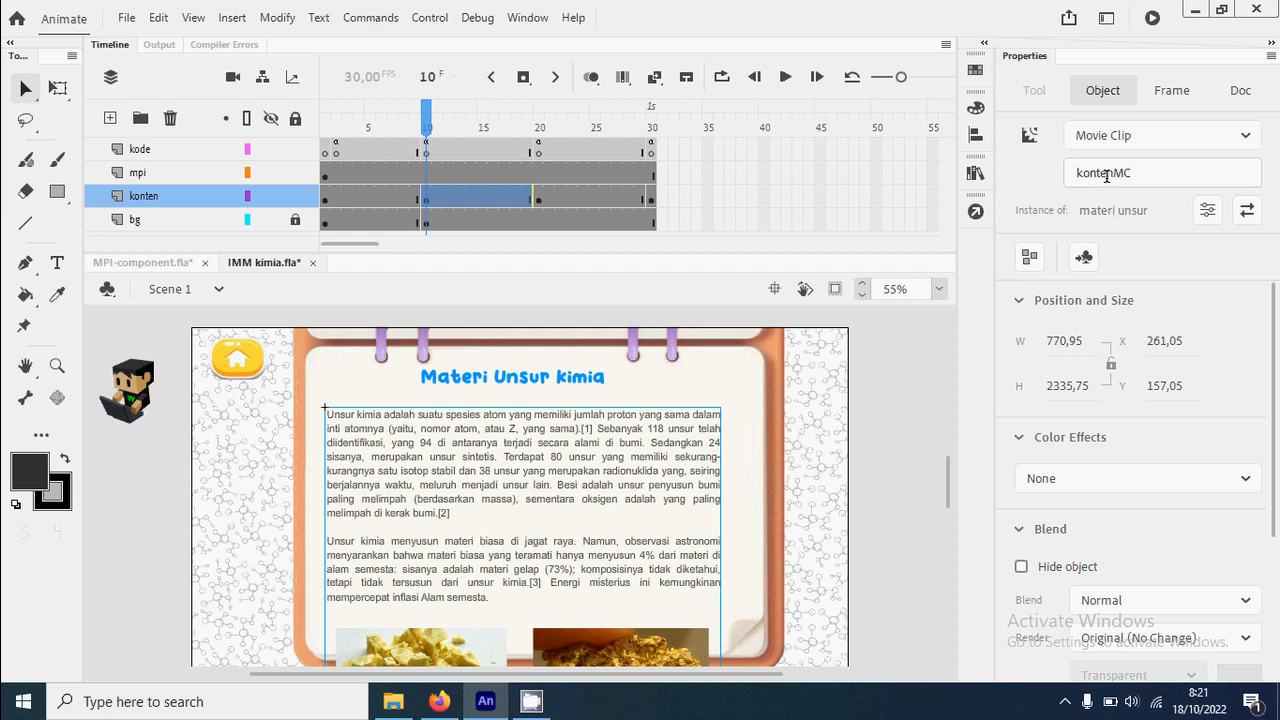
{"action": "left_click", "coordinate": [881, 480]}
Convert the kontenMC movie clip into an enclosing movie clip symbol named "materi 1".
{"action": "scroll", "coordinate": [881, 480], "scroll_direction": "down", "scroll_amount": 3}
{"action": "scroll", "coordinate": [881, 480], "scroll_direction": "up", "scroll_amount": 3}
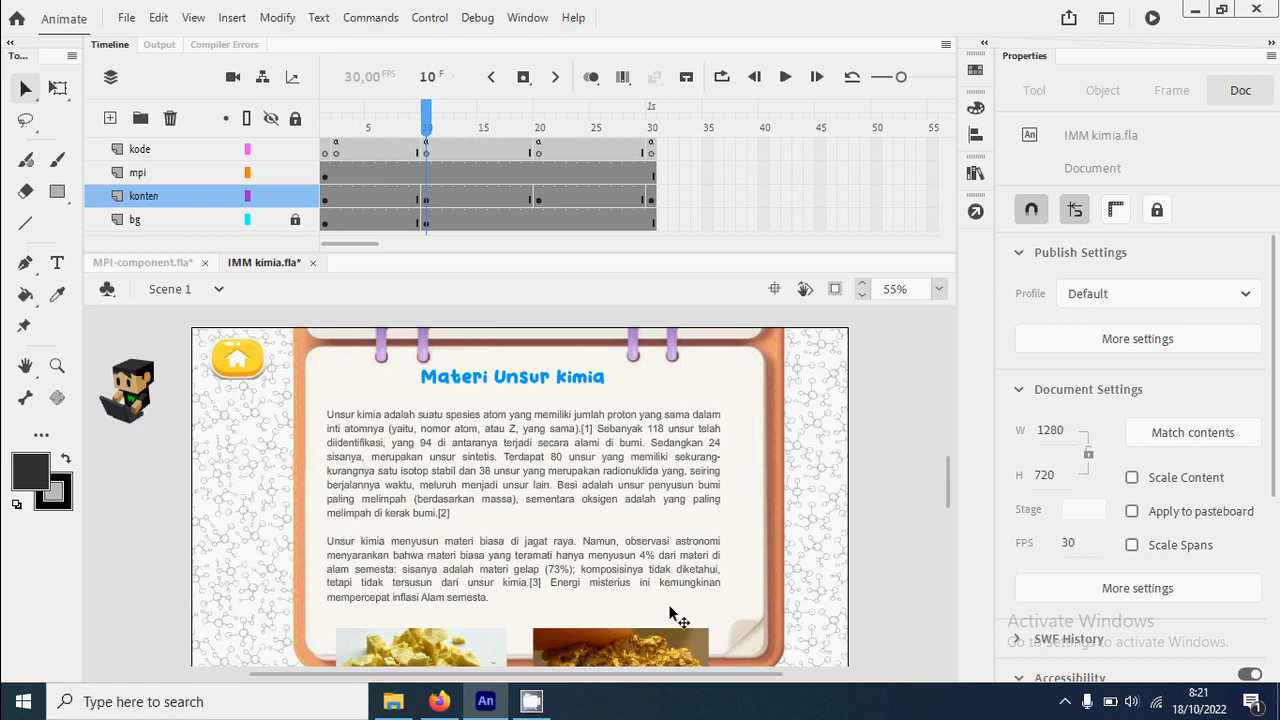
{"action": "scroll", "coordinate": [766, 552], "scroll_direction": "down", "scroll_amount": 10}
{"action": "scroll", "coordinate": [766, 552], "scroll_direction": "up", "scroll_amount": 10}
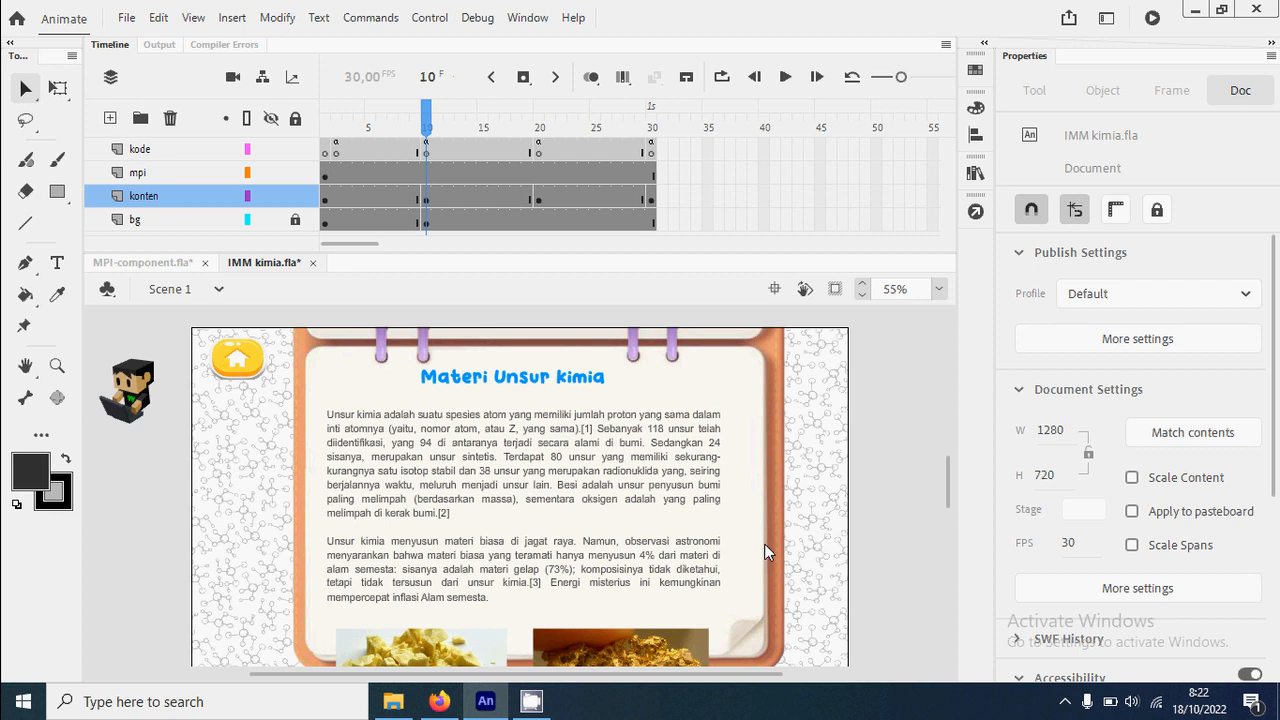
{"action": "left_click", "coordinate": [701, 420]}
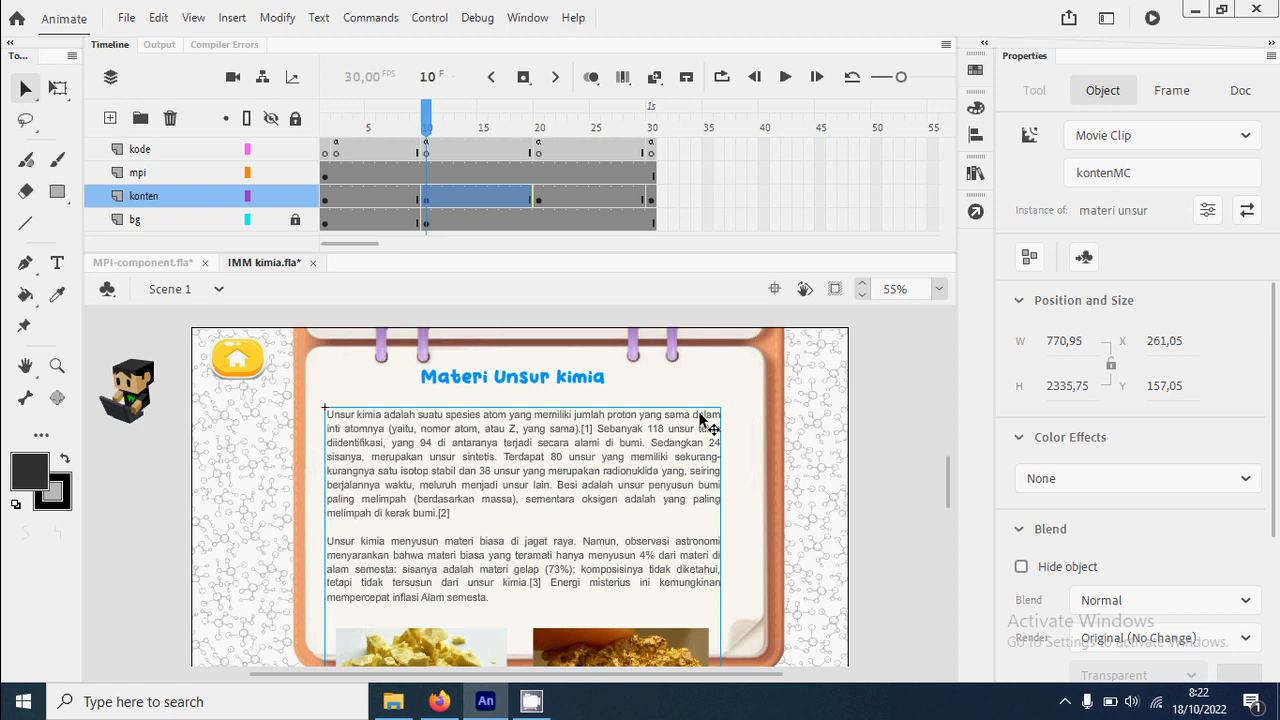
{"action": "right_click", "coordinate": [700, 417]}
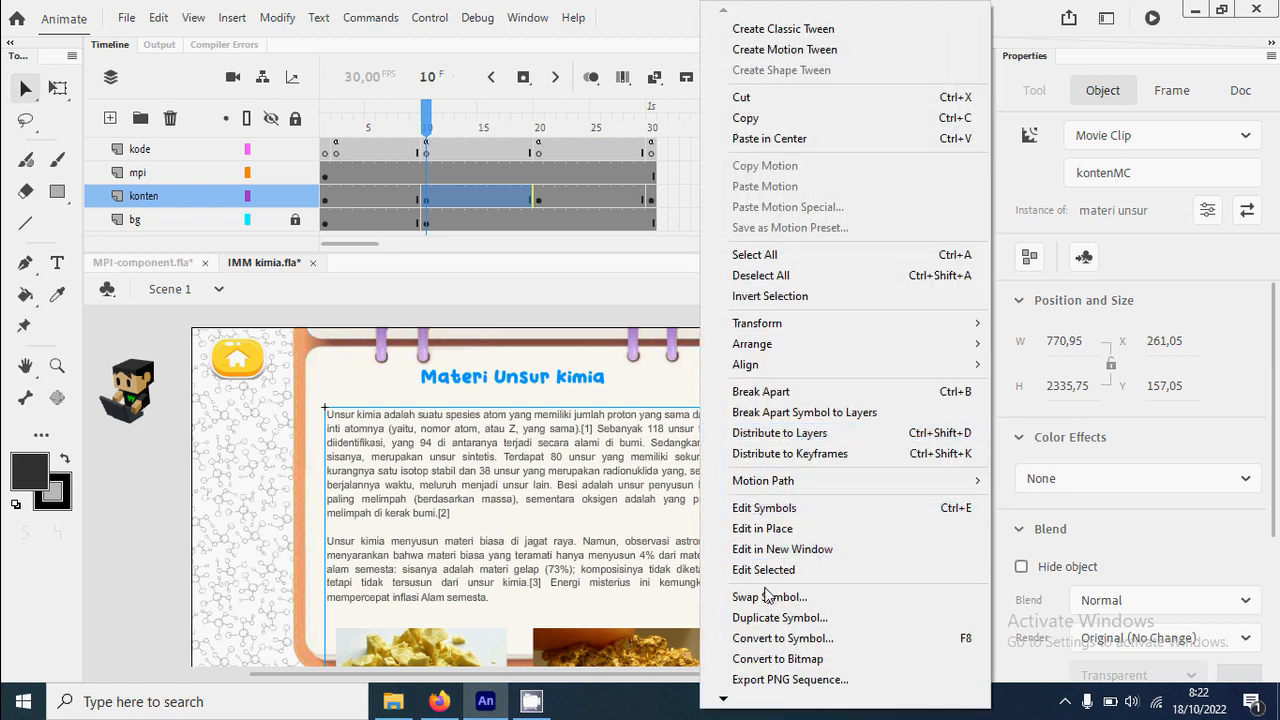
{"action": "left_click", "coordinate": [828, 640]}
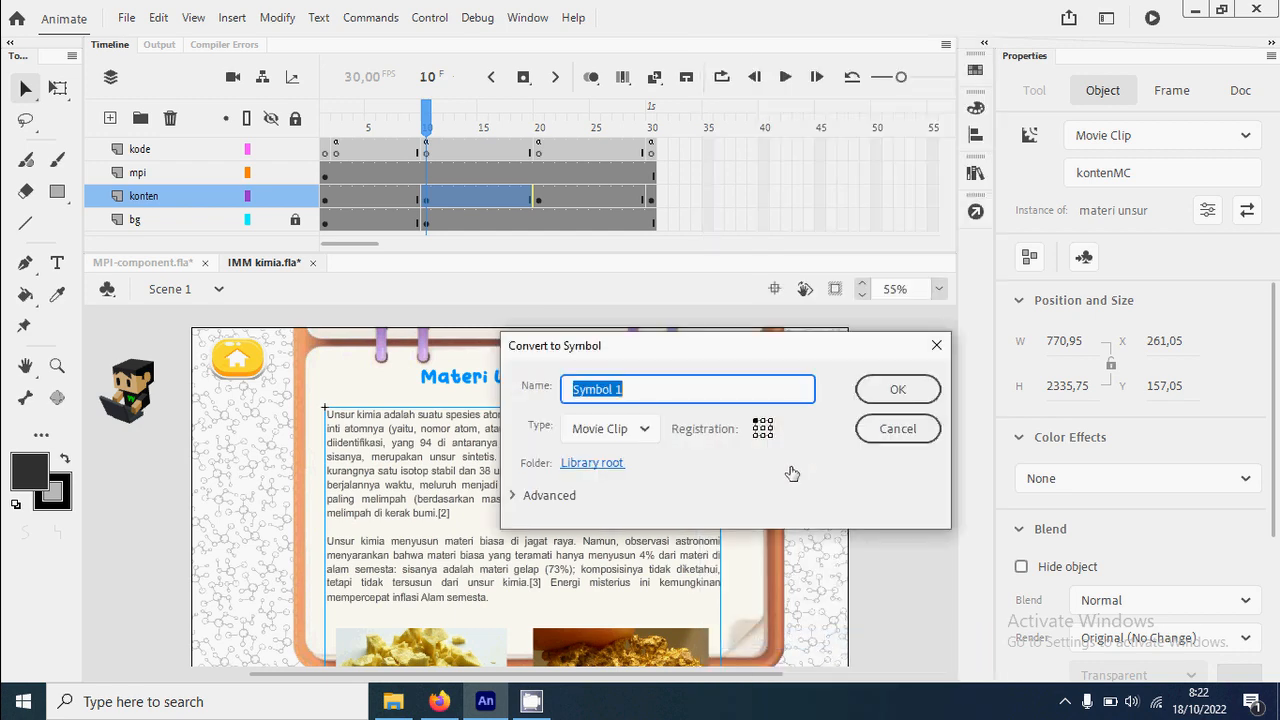
{"action": "type", "text": "materi 1"}
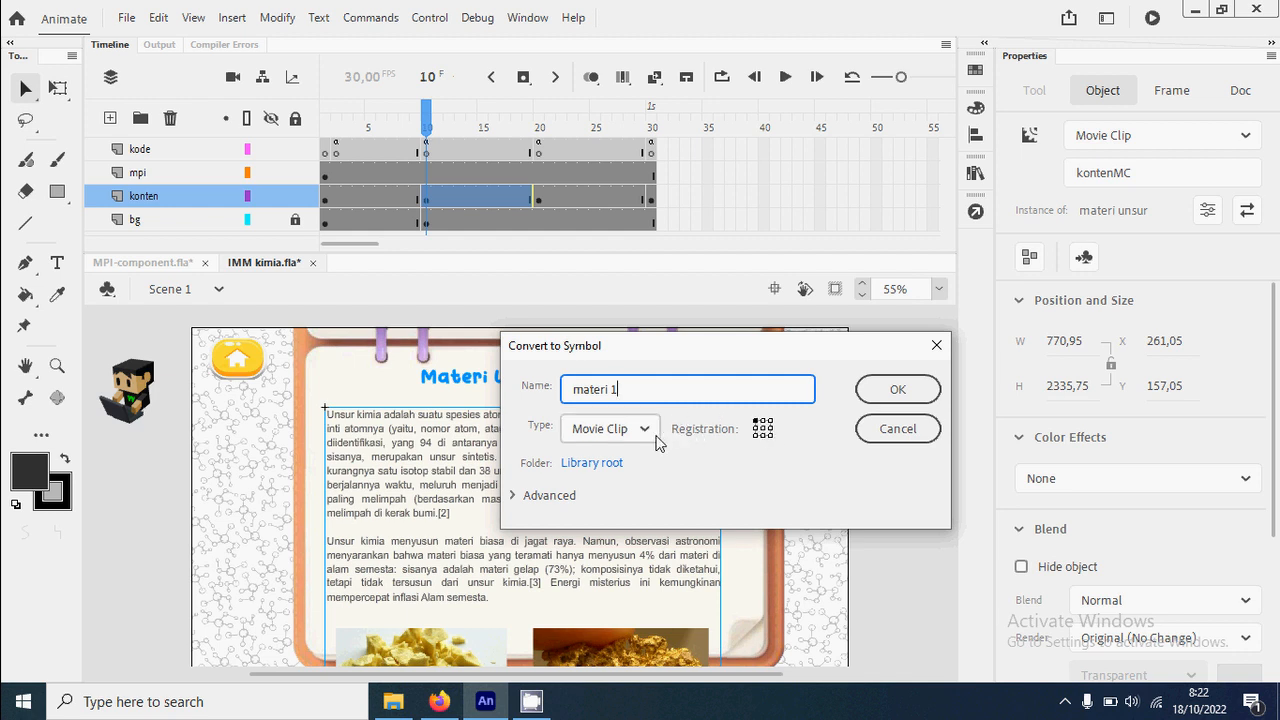
{"action": "left_click", "coordinate": [889, 393]}
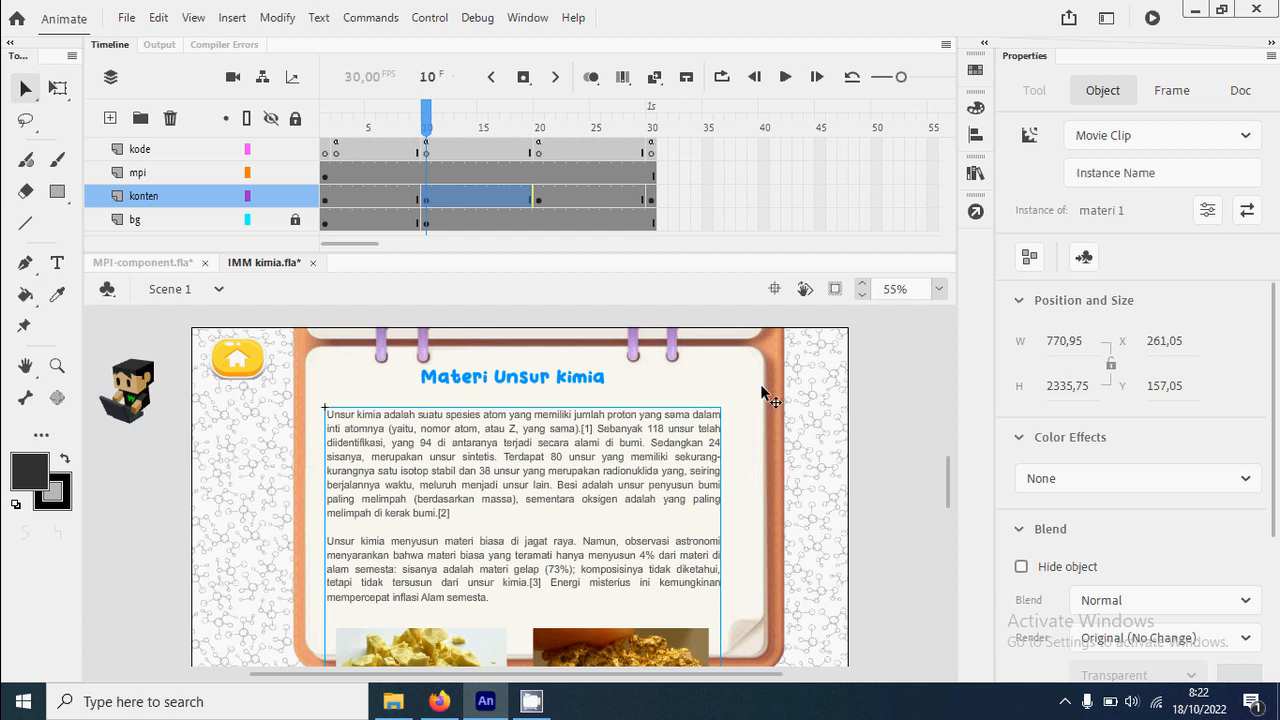
Inside materi 1, add a layer above the content and draw a filled rectangle covering the first two text paragraphs.
{"action": "double_click", "coordinate": [632, 411]}
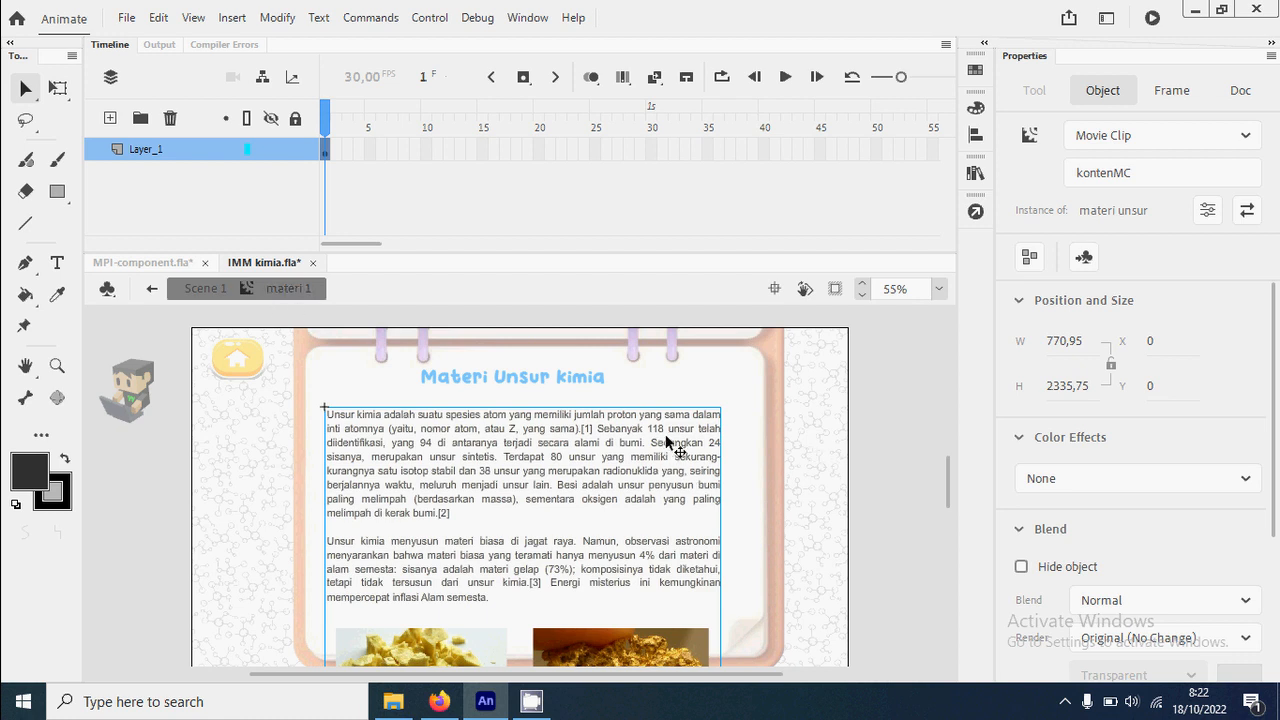
{"action": "left_click", "coordinate": [901, 454]}
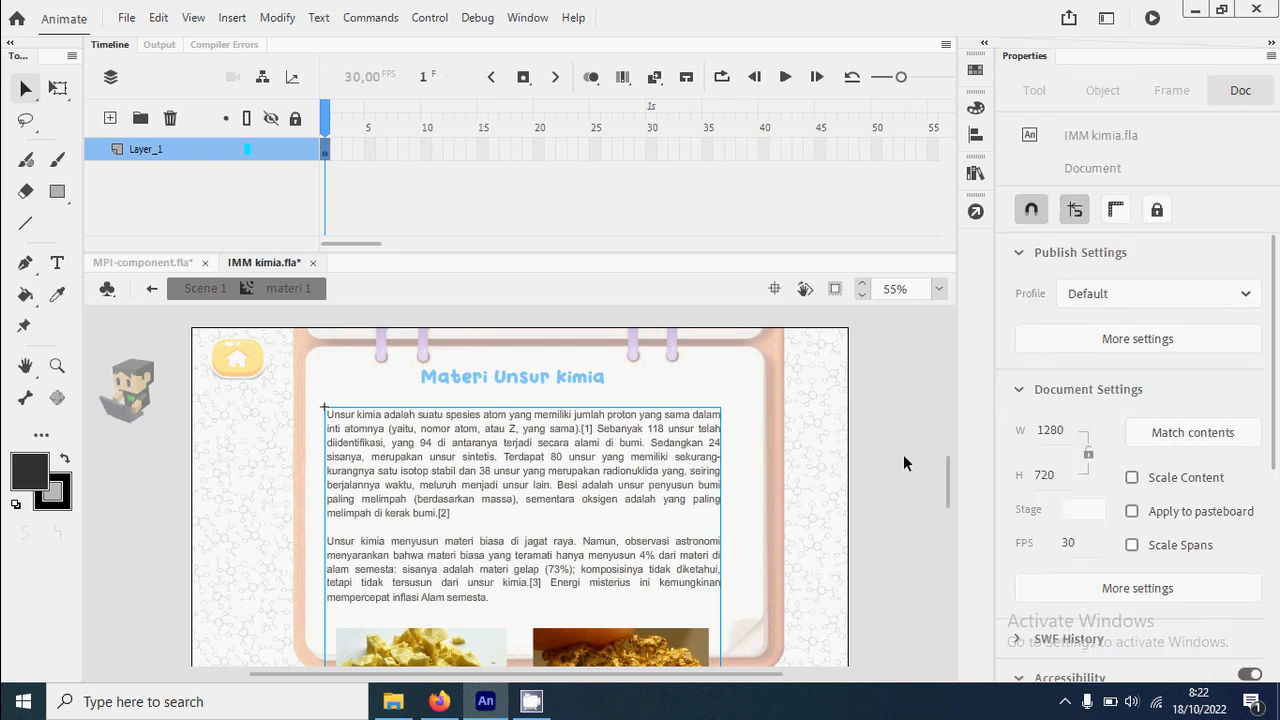
{"action": "left_click", "coordinate": [110, 120]}
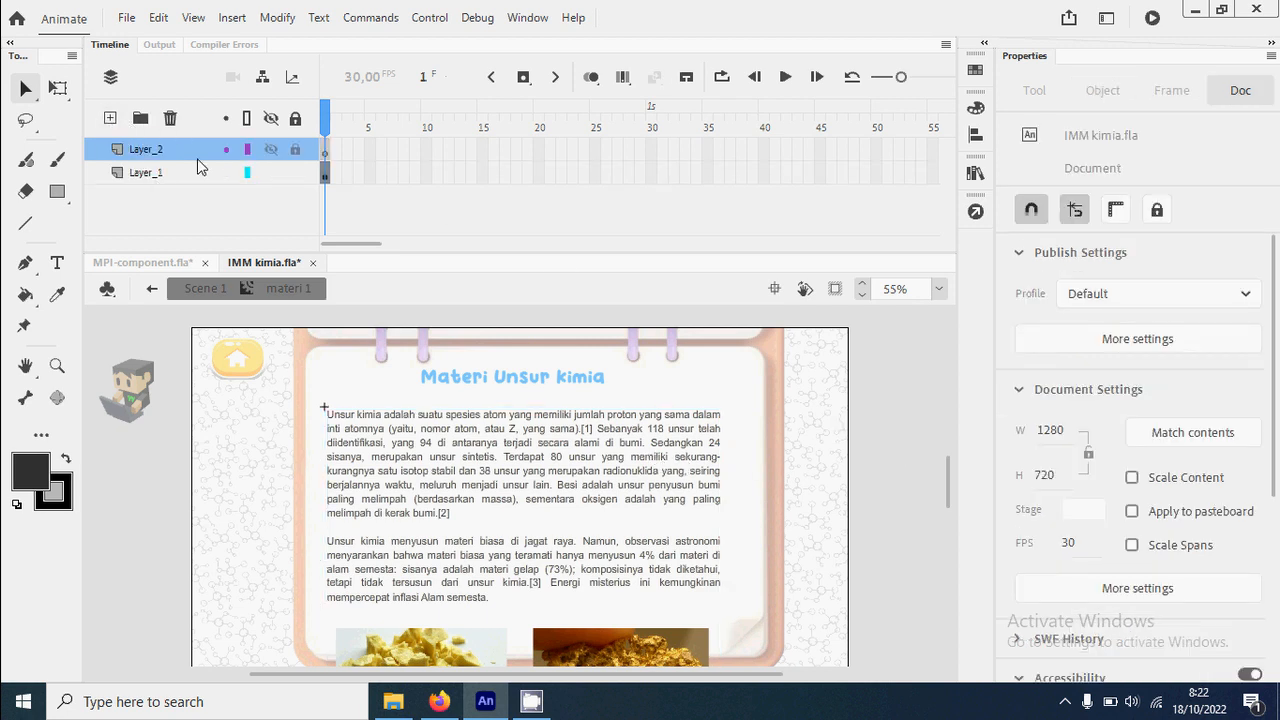
{"action": "key", "text": "r"}
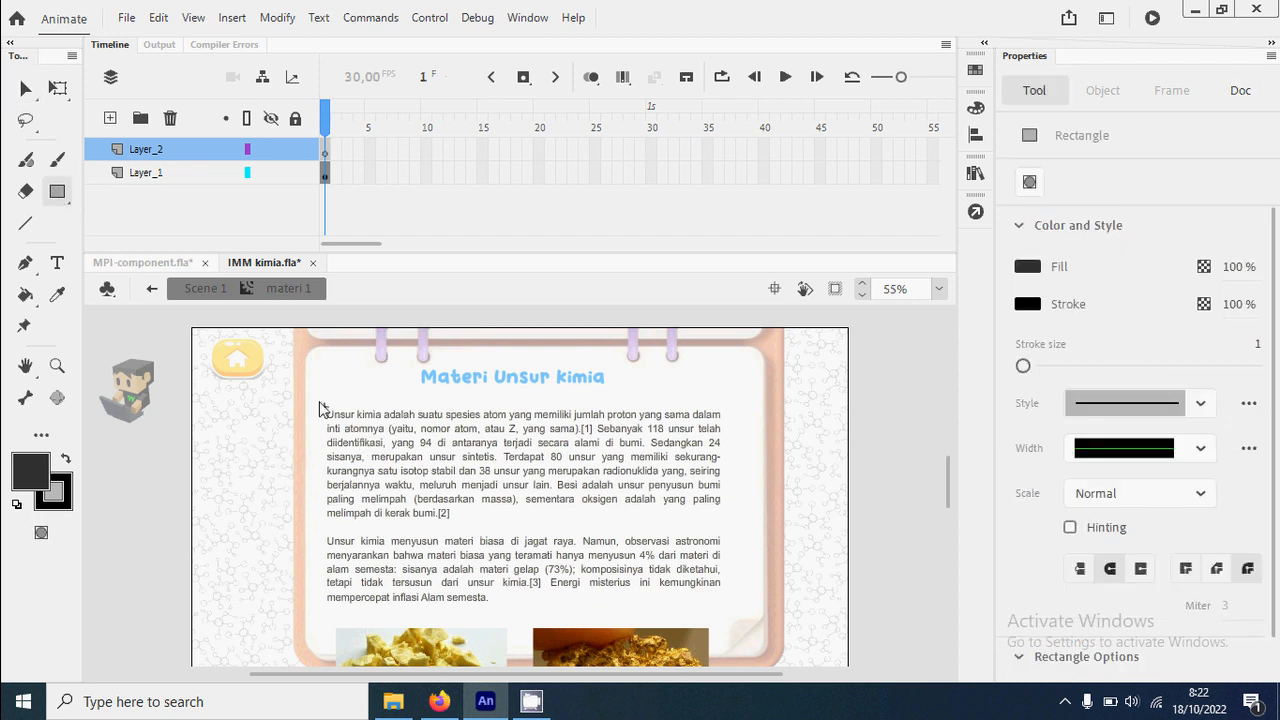
{"action": "left_click_drag", "start_coordinate": [324, 406], "coordinate": [727, 607]}
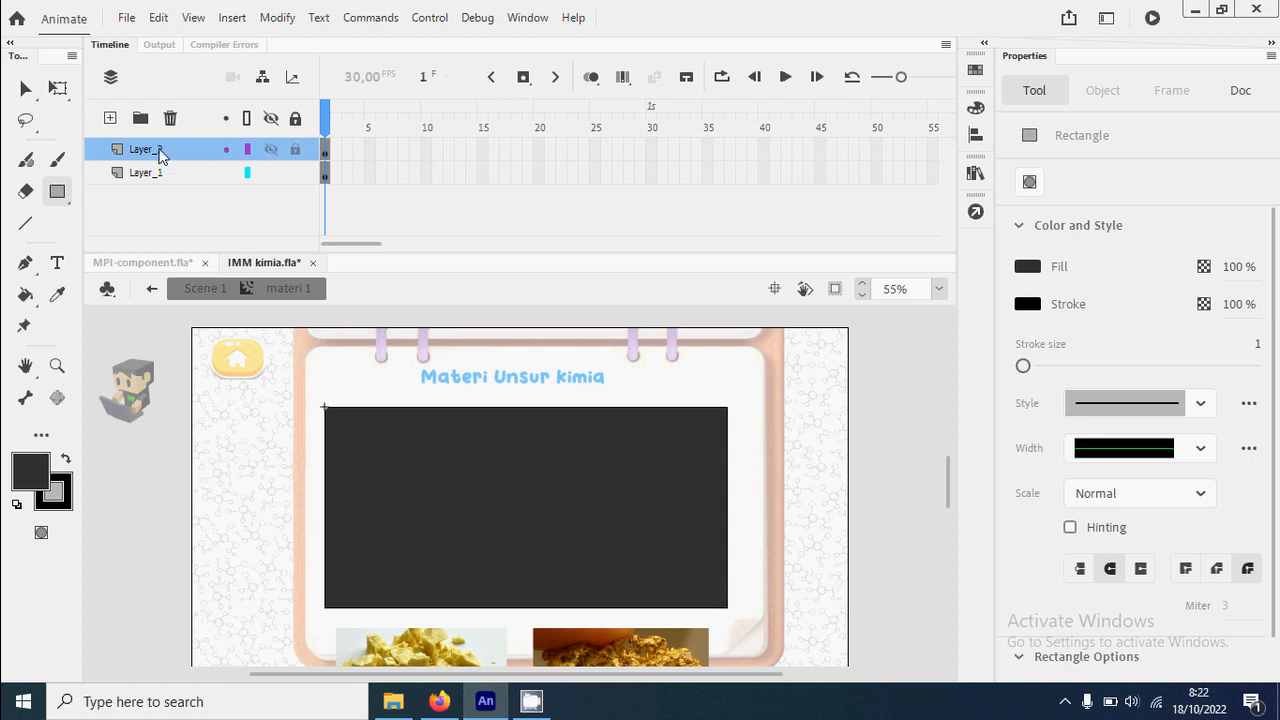
Turn the rectangle's layer into a mask for the content layer, show it as an outline and unlock it.
{"action": "right_click", "coordinate": [160, 152]}
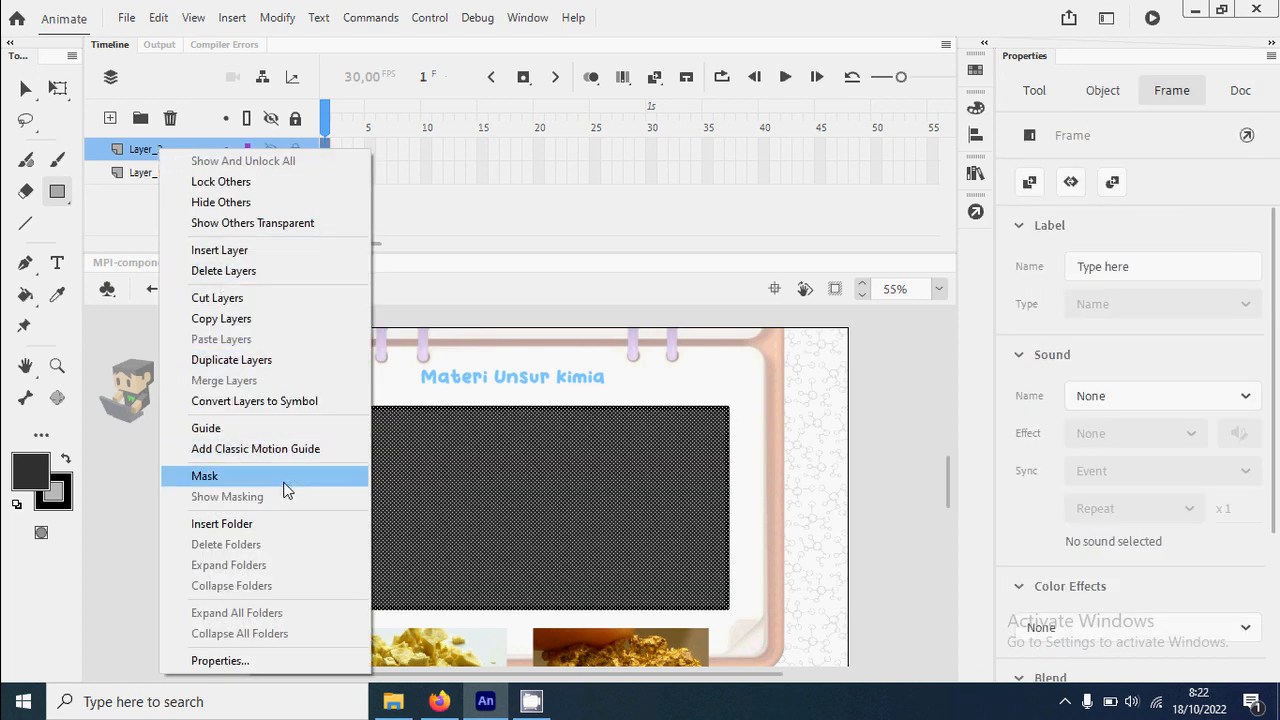
{"action": "left_click", "coordinate": [293, 478]}
{"action": "left_click", "coordinate": [24, 90]}
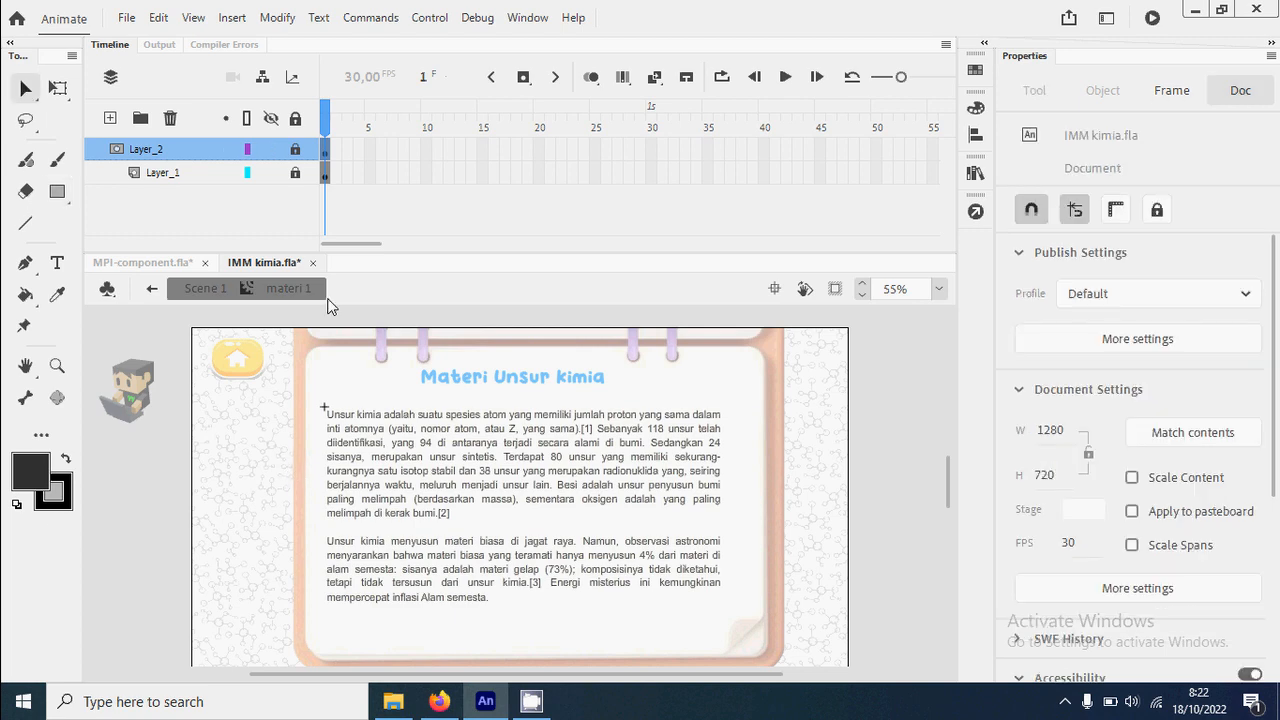
{"action": "scroll", "coordinate": [605, 466], "scroll_direction": "down", "scroll_amount": 3}
{"action": "scroll", "coordinate": [456, 506], "scroll_direction": "up", "scroll_amount": 3}
{"action": "left_click", "coordinate": [247, 149]}
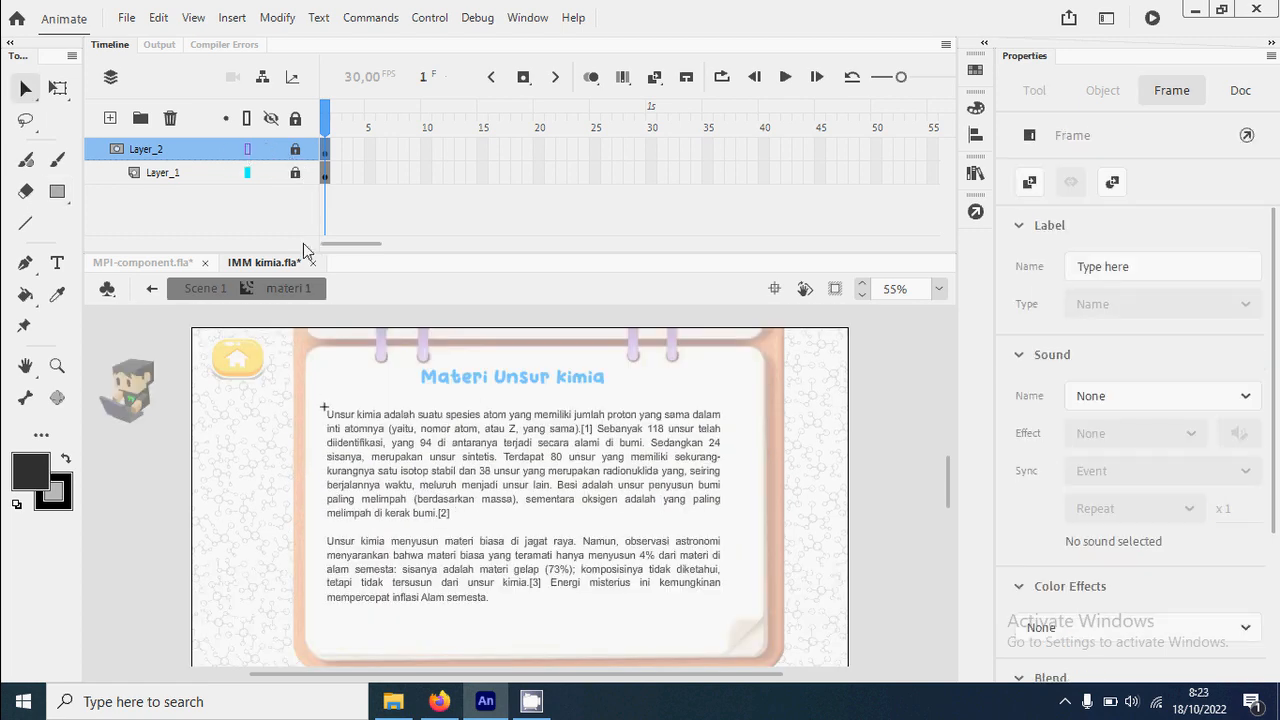
{"action": "left_click", "coordinate": [295, 149]}
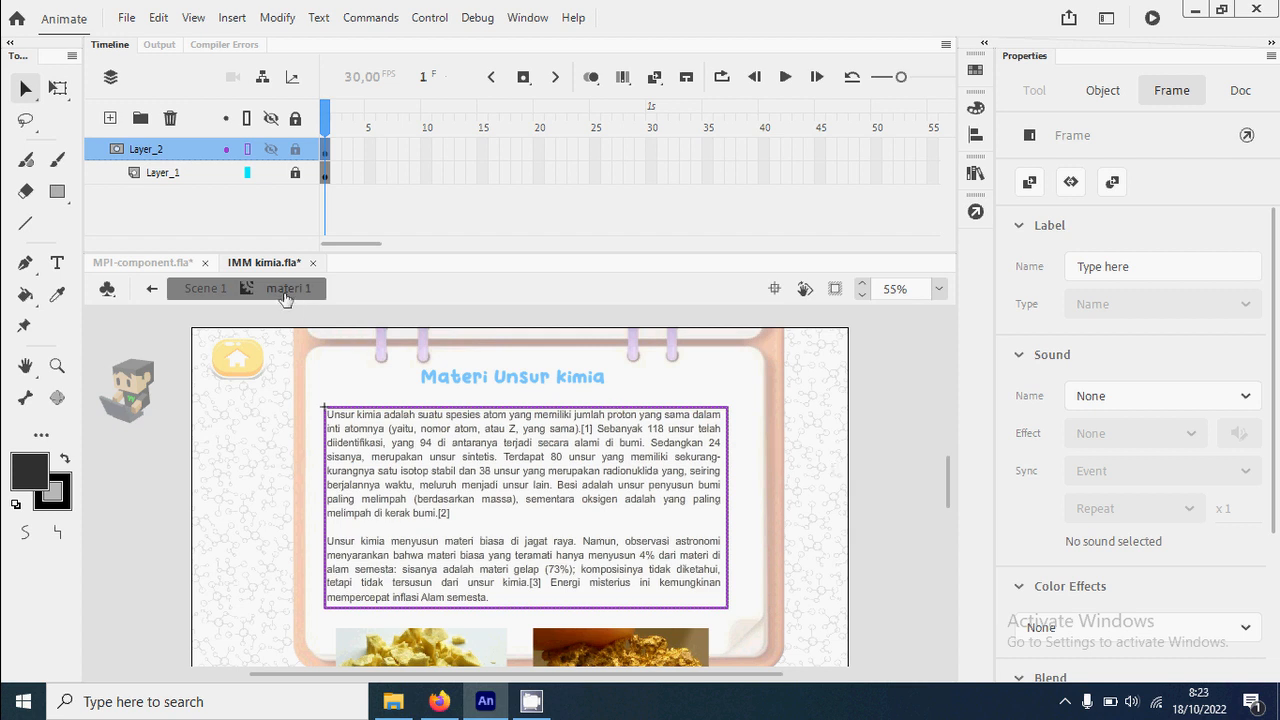
Return to Scene 1, test the movie and open the Materi page to check the masked content.
{"action": "double_click", "coordinate": [221, 326]}
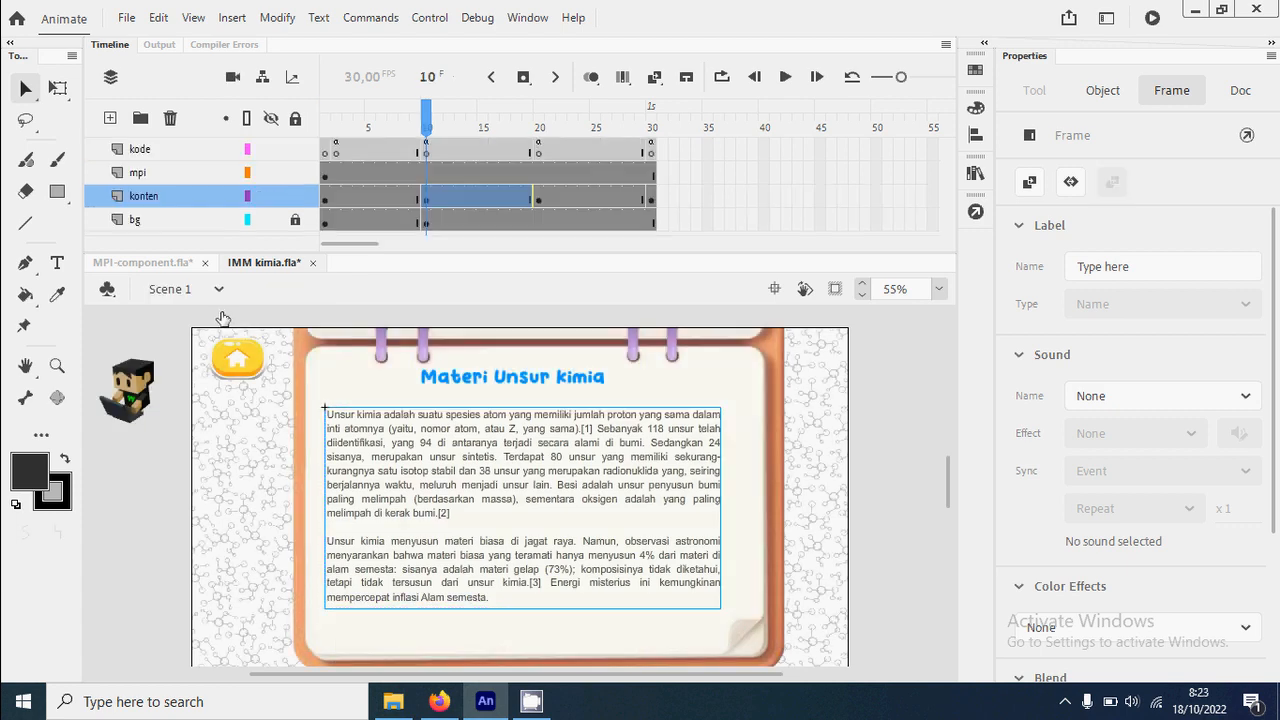
{"action": "left_click", "coordinate": [880, 518]}
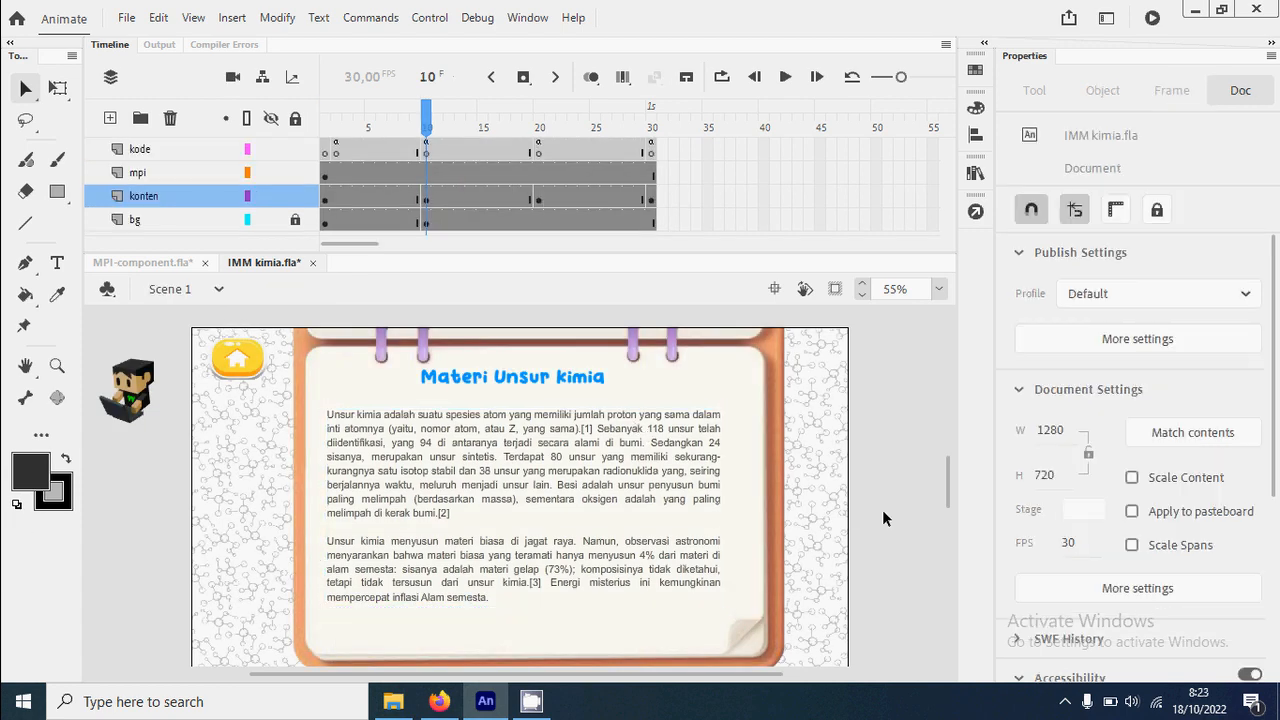
{"action": "key", "text": "ctrl+Return"}
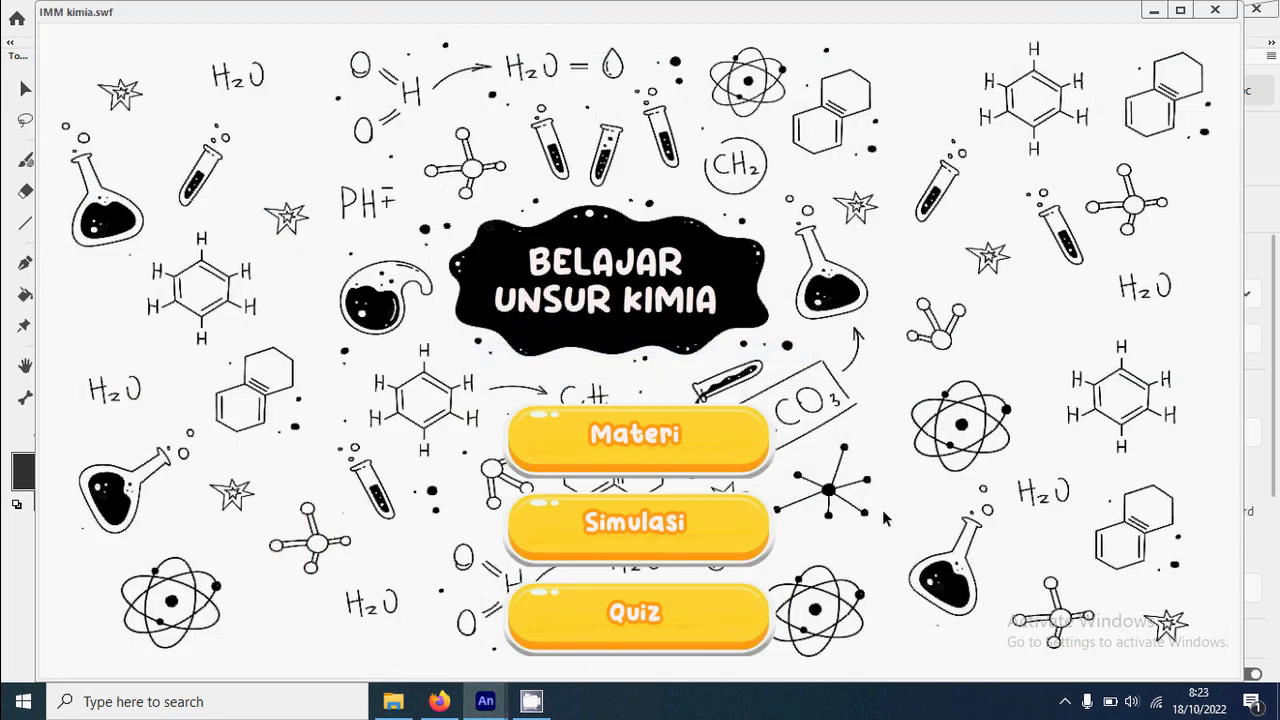
{"action": "left_click", "coordinate": [690, 462]}
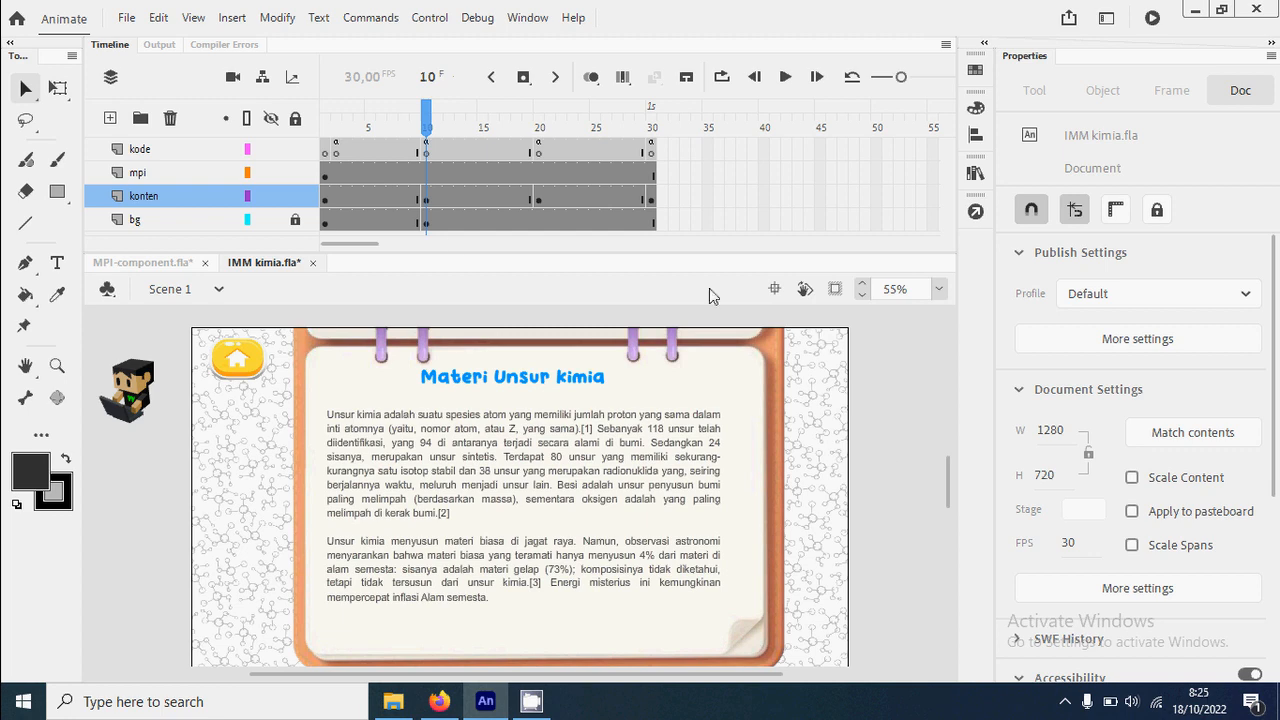
In MPI-component.fla, open the kode layer's frame 2 script, find the frame number of the scroll movieclip example, and close the script.
{"action": "left_click", "coordinate": [124, 265]}
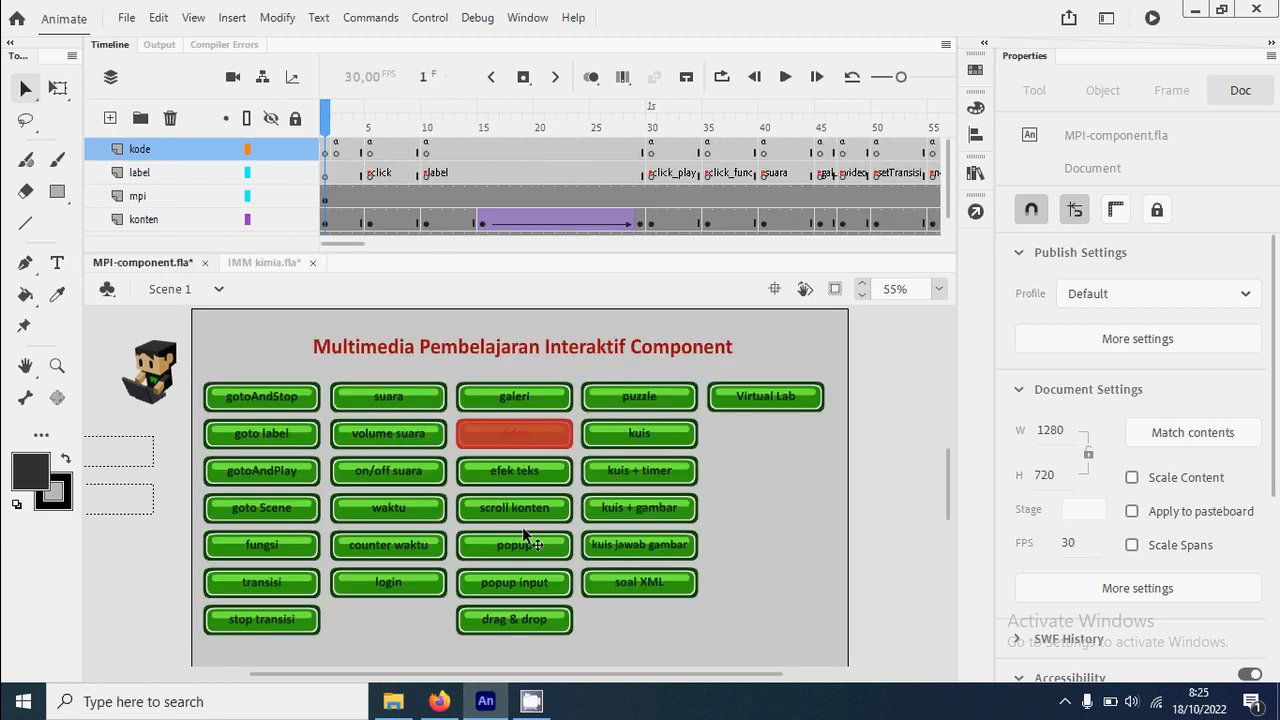
{"action": "left_click", "coordinate": [337, 151]}
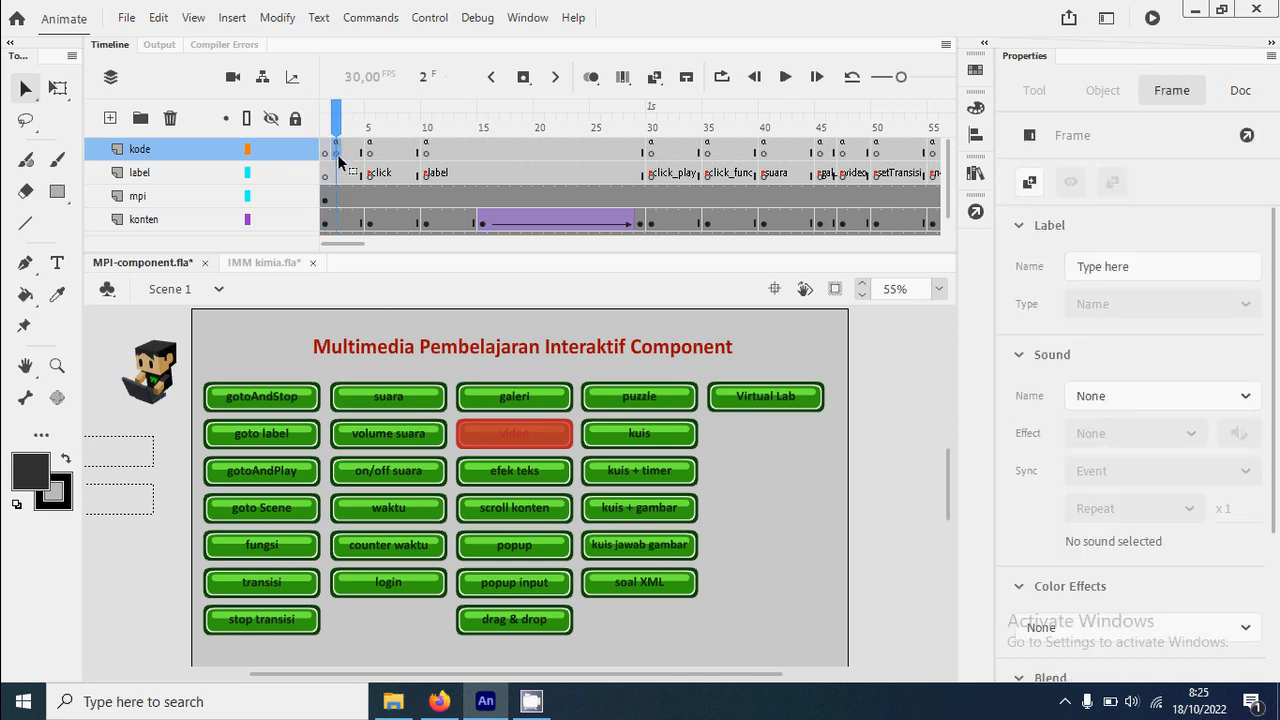
{"action": "left_click", "coordinate": [975, 211]}
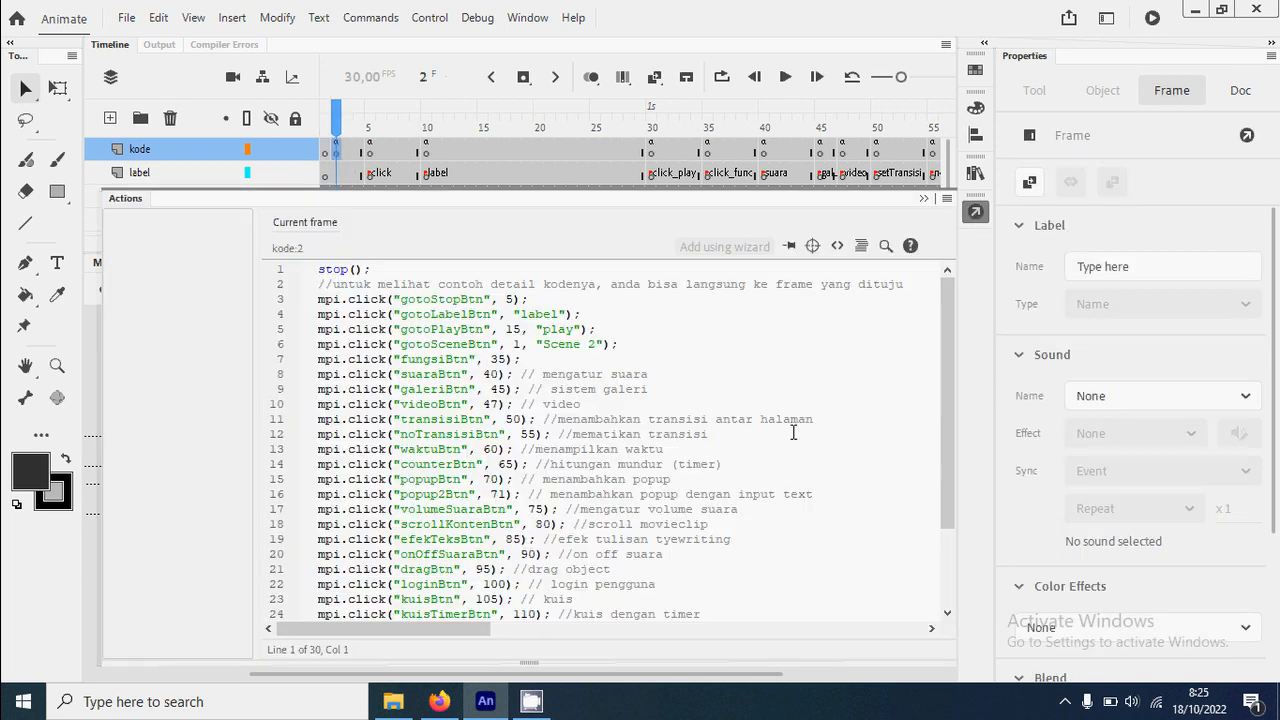
{"action": "scroll", "coordinate": [601, 452], "scroll_direction": "down", "scroll_amount": 1}
{"action": "left_click_drag", "start_coordinate": [716, 436], "coordinate": [555, 440]}
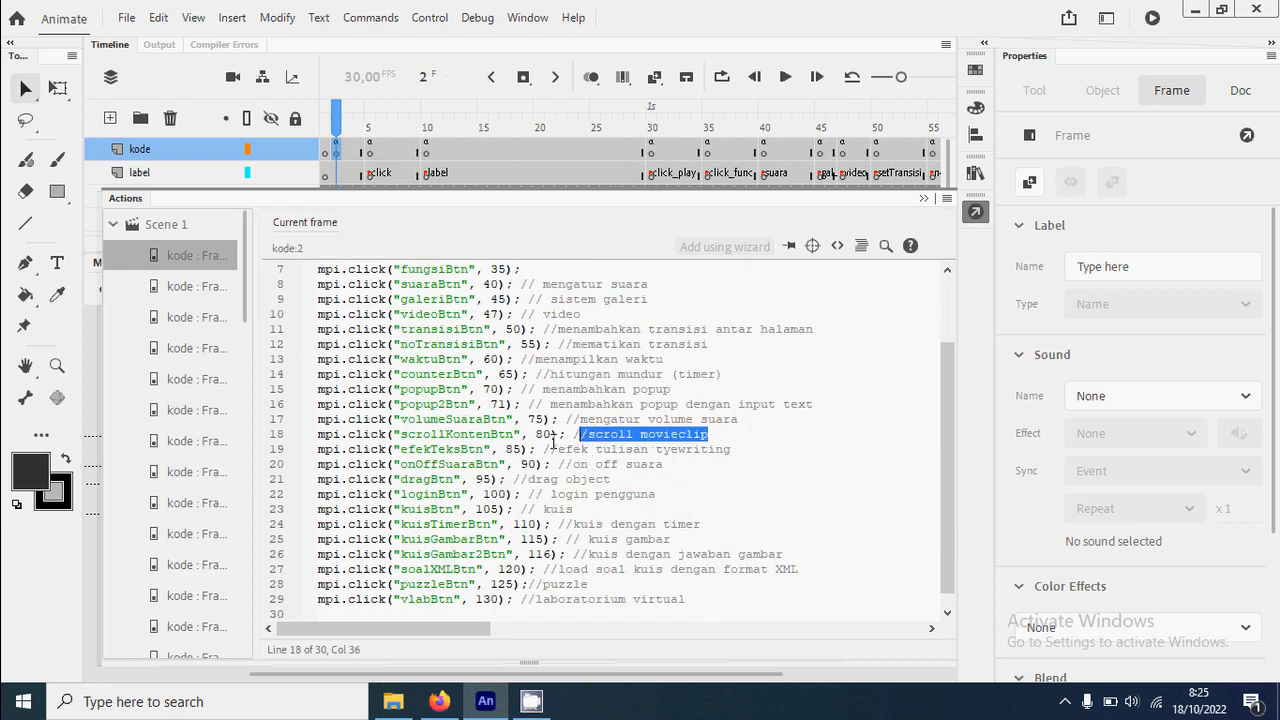
{"action": "double_click", "coordinate": [543, 434]}
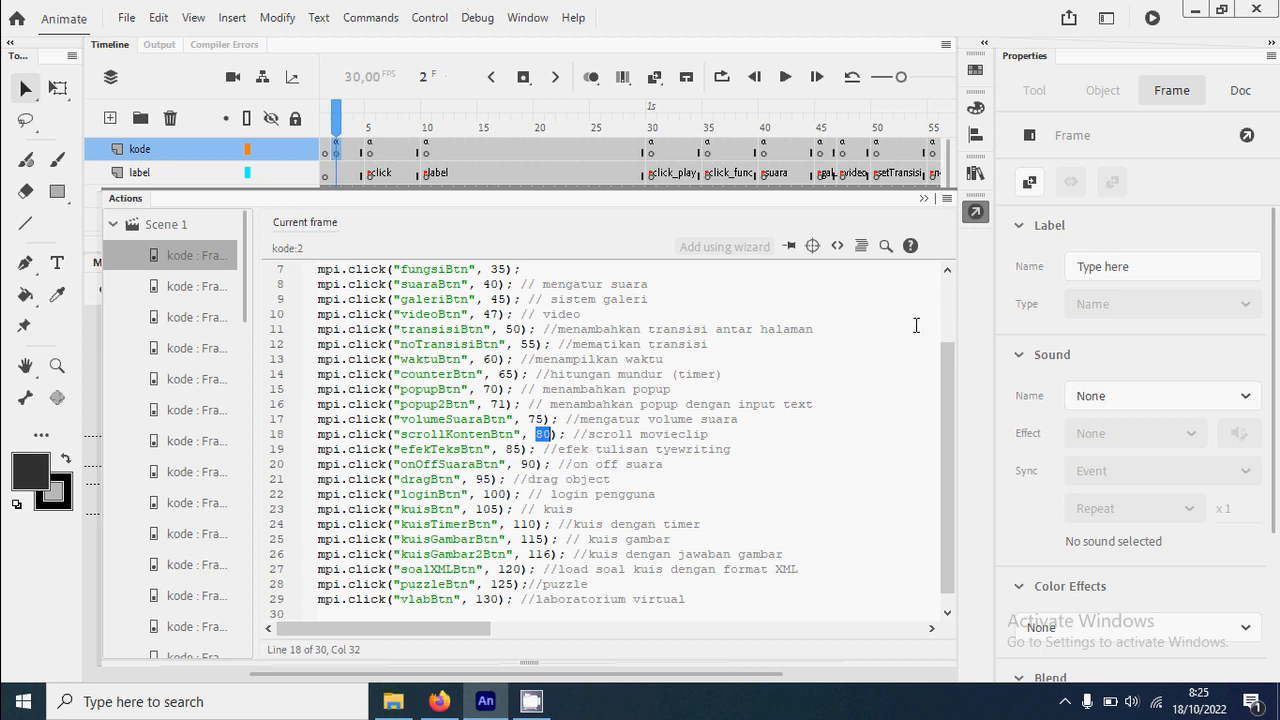
{"action": "left_click", "coordinate": [976, 213]}
Go to frame 80 and copy the vertical scrollbar beside the desk illustration.
{"action": "left_click_drag", "start_coordinate": [352, 250], "coordinate": [401, 246]}
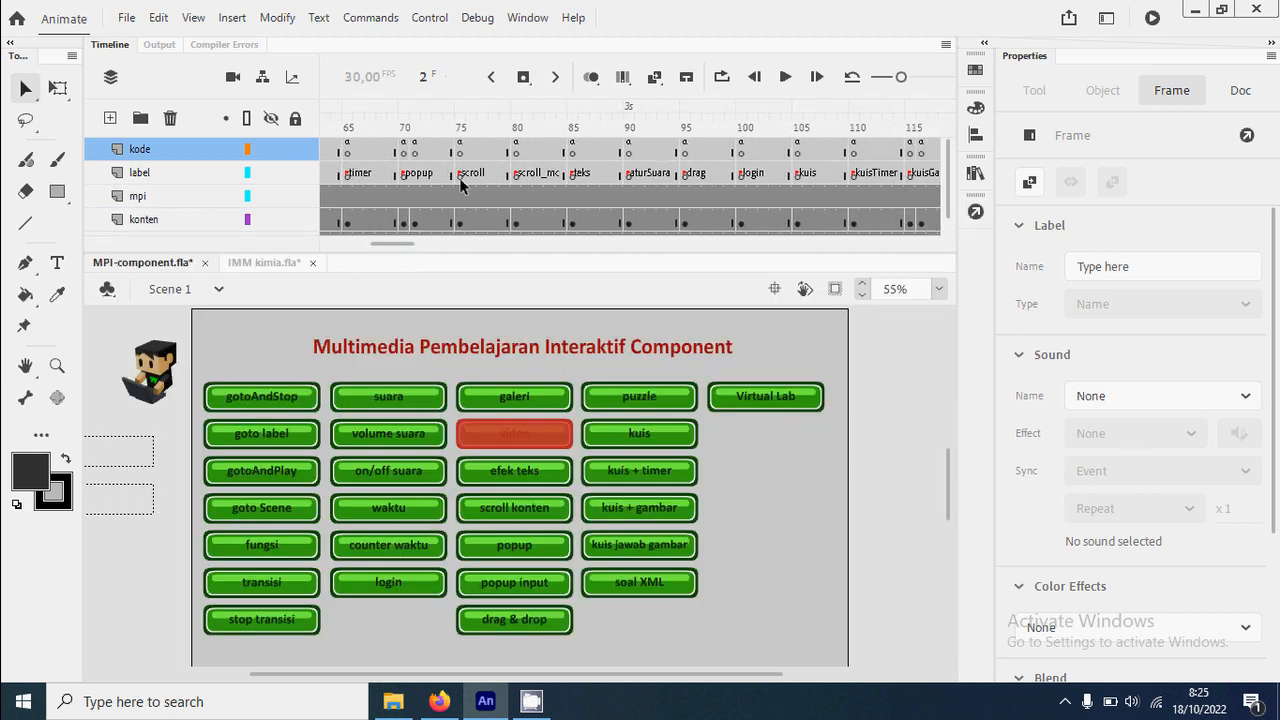
{"action": "left_click", "coordinate": [516, 134]}
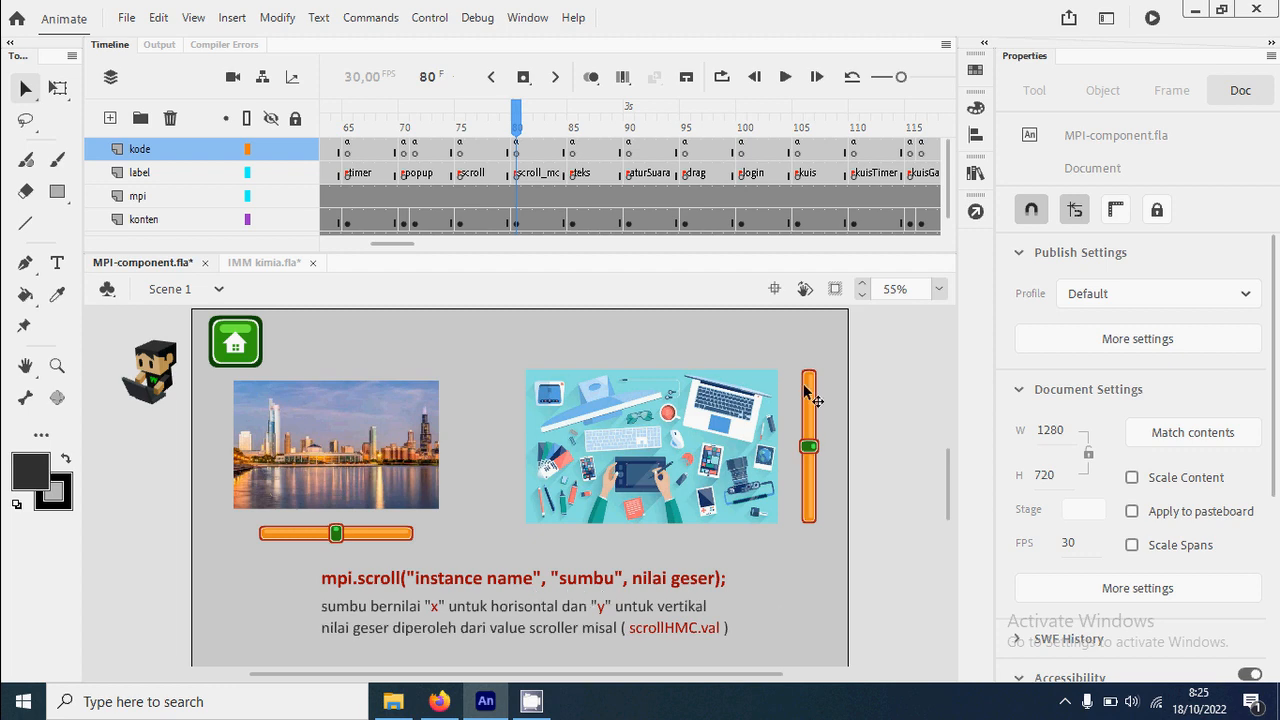
{"action": "left_click", "coordinate": [812, 425]}
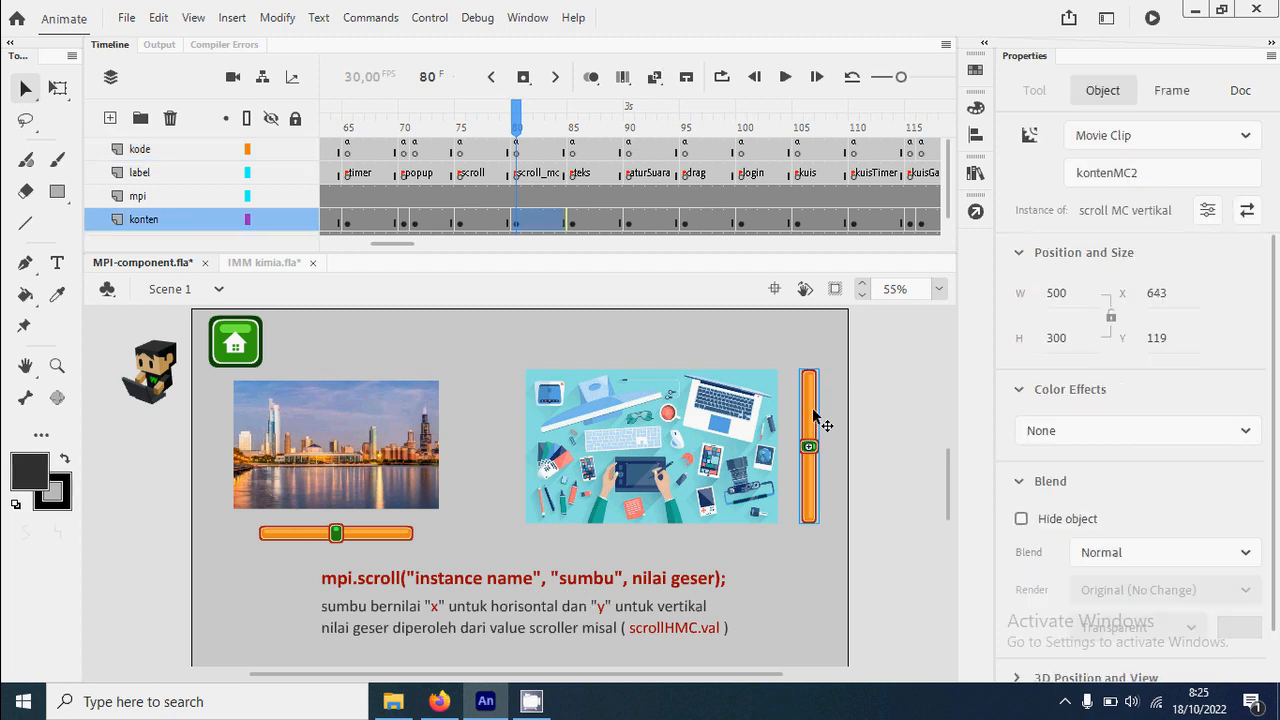
{"action": "right_click", "coordinate": [812, 425]}
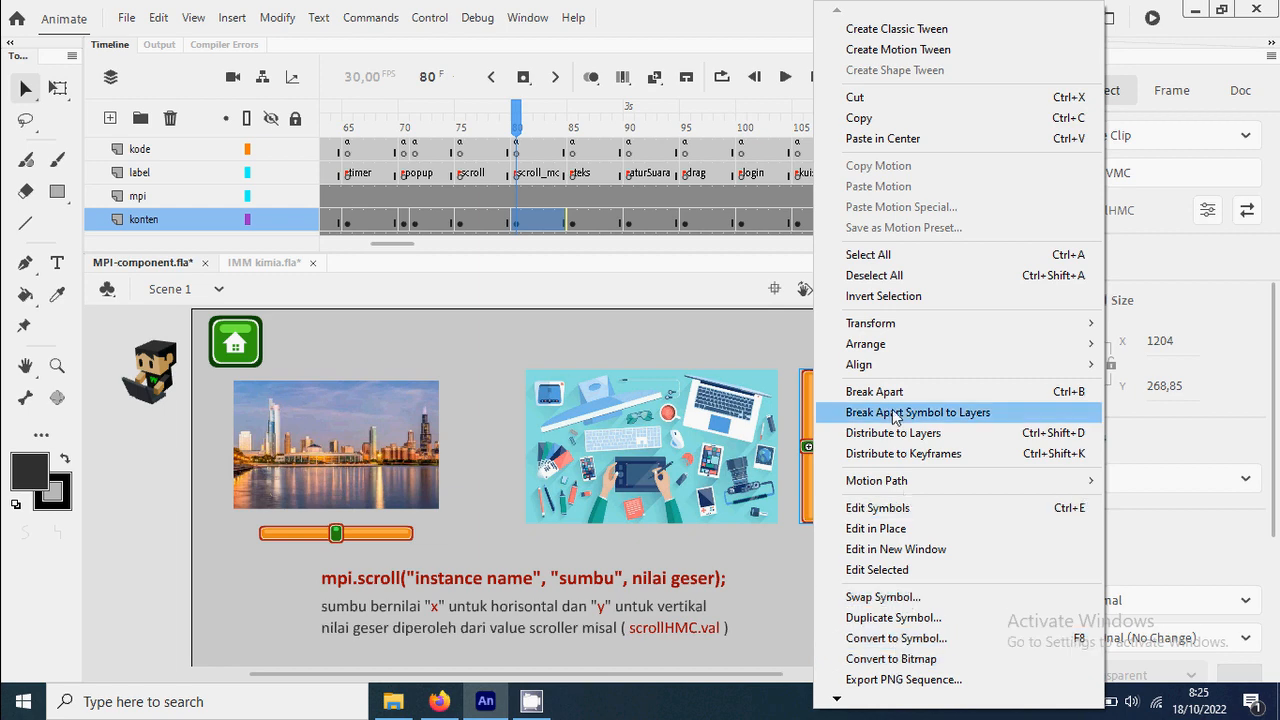
{"action": "left_click", "coordinate": [866, 118]}
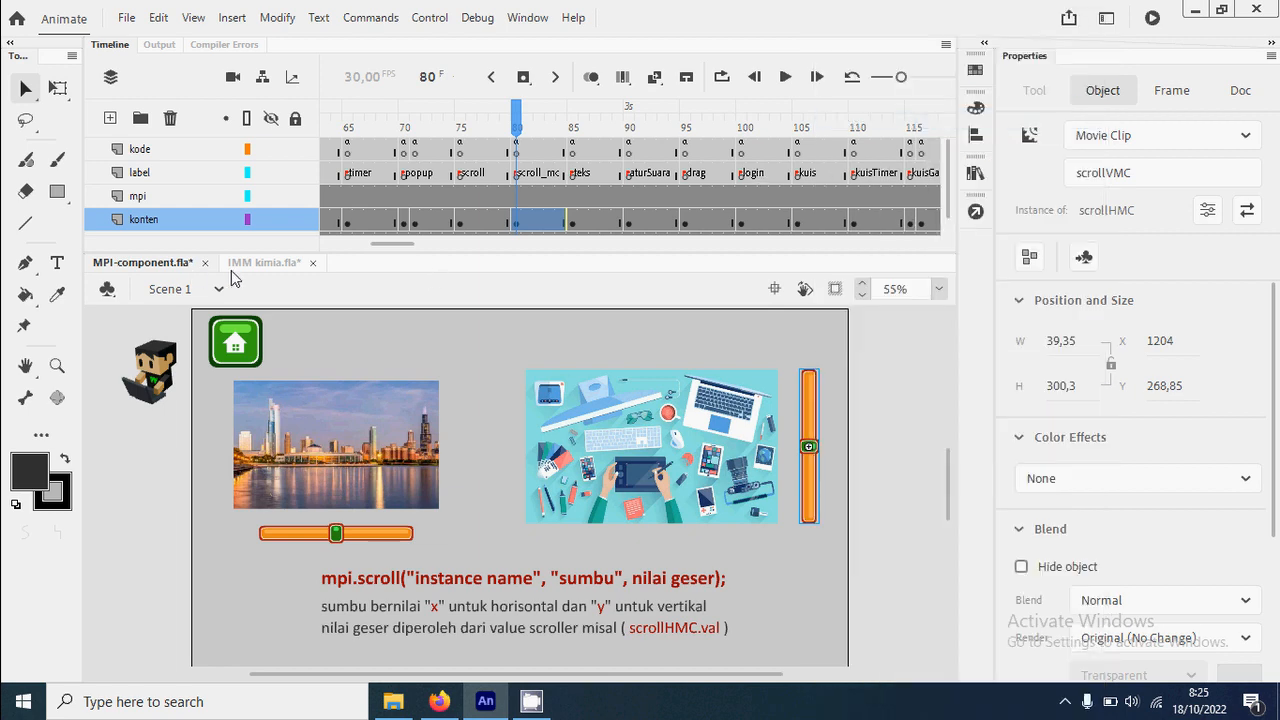
In IMM kimia.fla, paste the scrollbar on frame 10 and place it right of the material text at about X 1084, Y 323.
{"action": "left_click", "coordinate": [262, 262]}
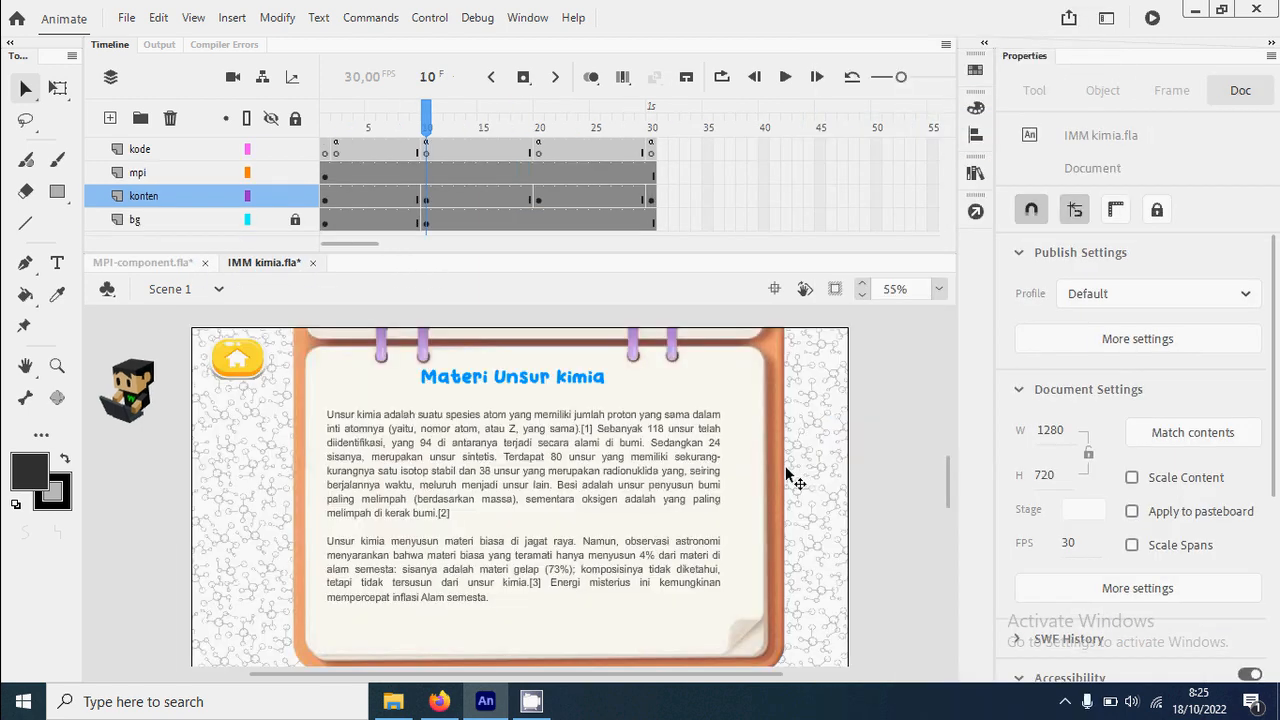
{"action": "right_click", "coordinate": [888, 443]}
{"action": "left_click", "coordinate": [925, 224]}
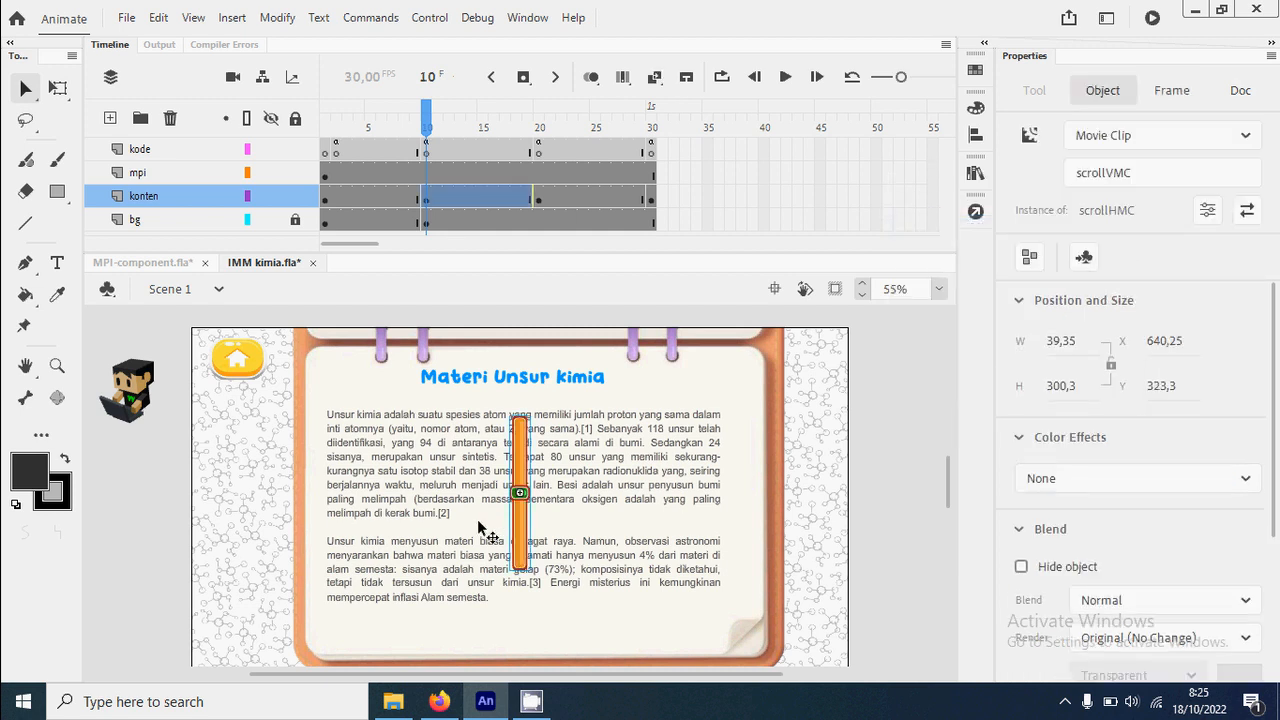
{"action": "left_click_drag", "start_coordinate": [523, 534], "coordinate": [751, 522]}
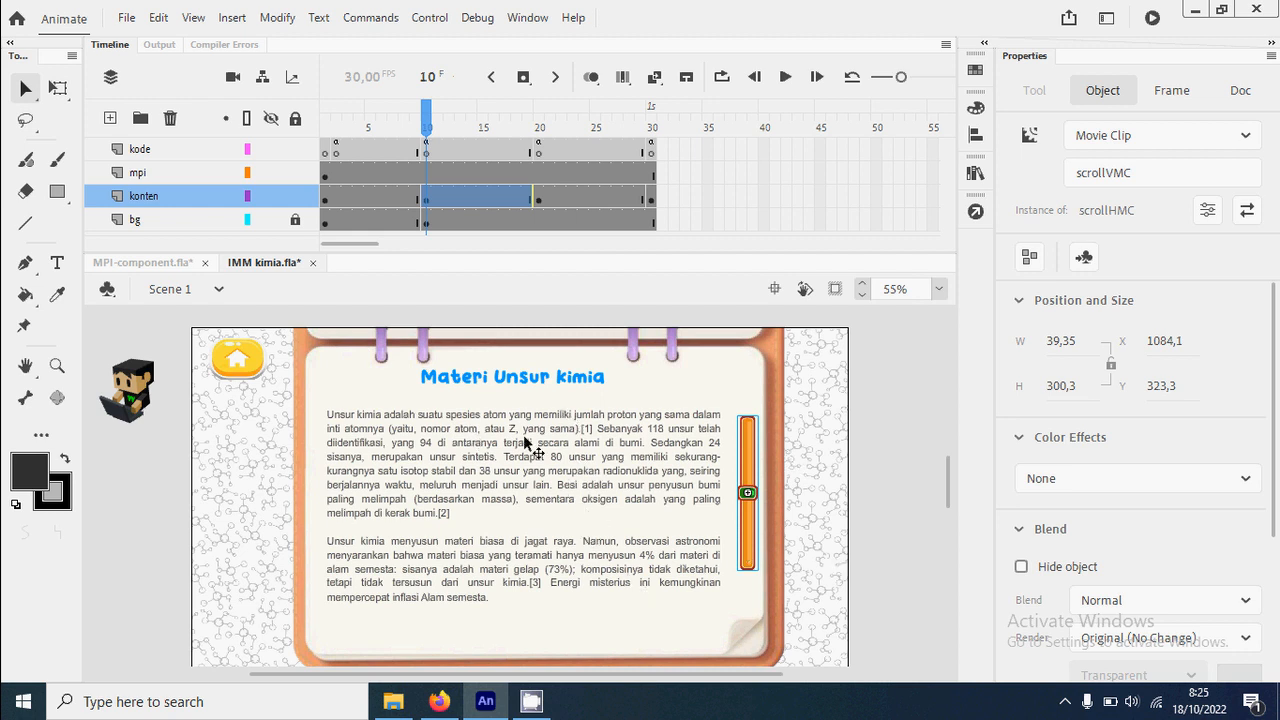
Name the material text's movie clip instance unsurMC and check the scrollbar's instance name.
{"action": "left_click", "coordinate": [553, 480]}
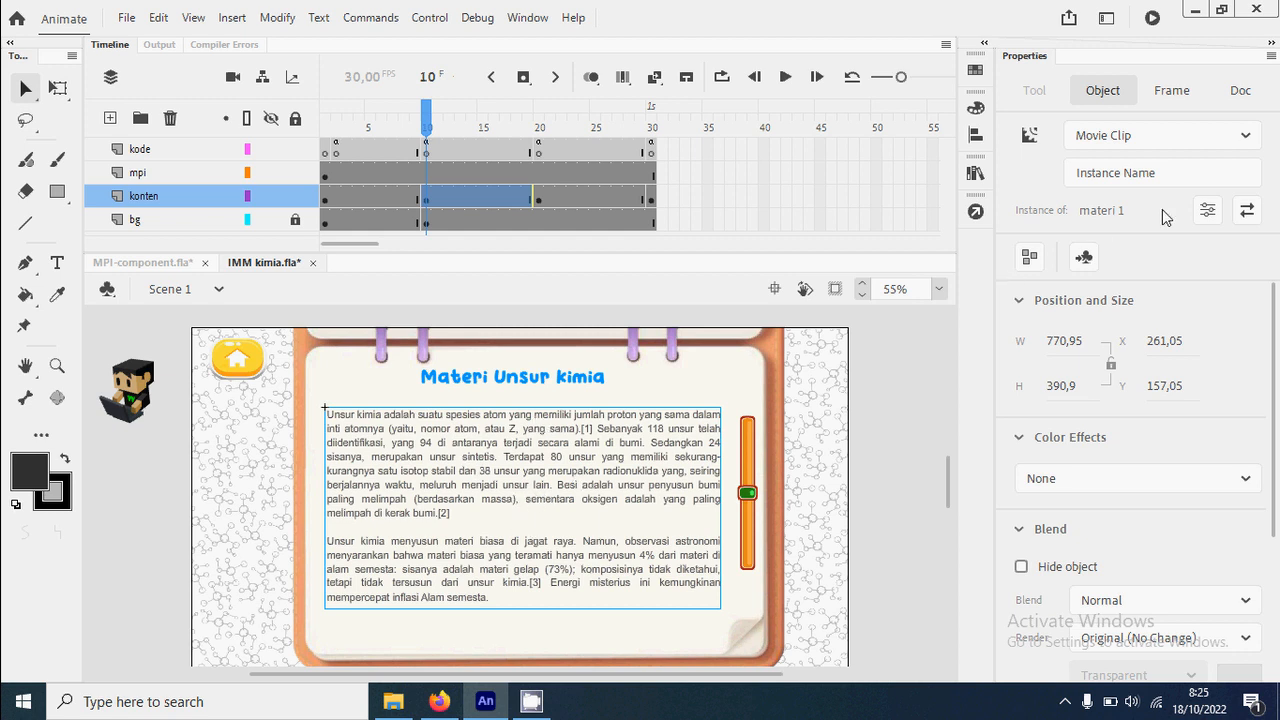
{"action": "left_click", "coordinate": [1114, 174]}
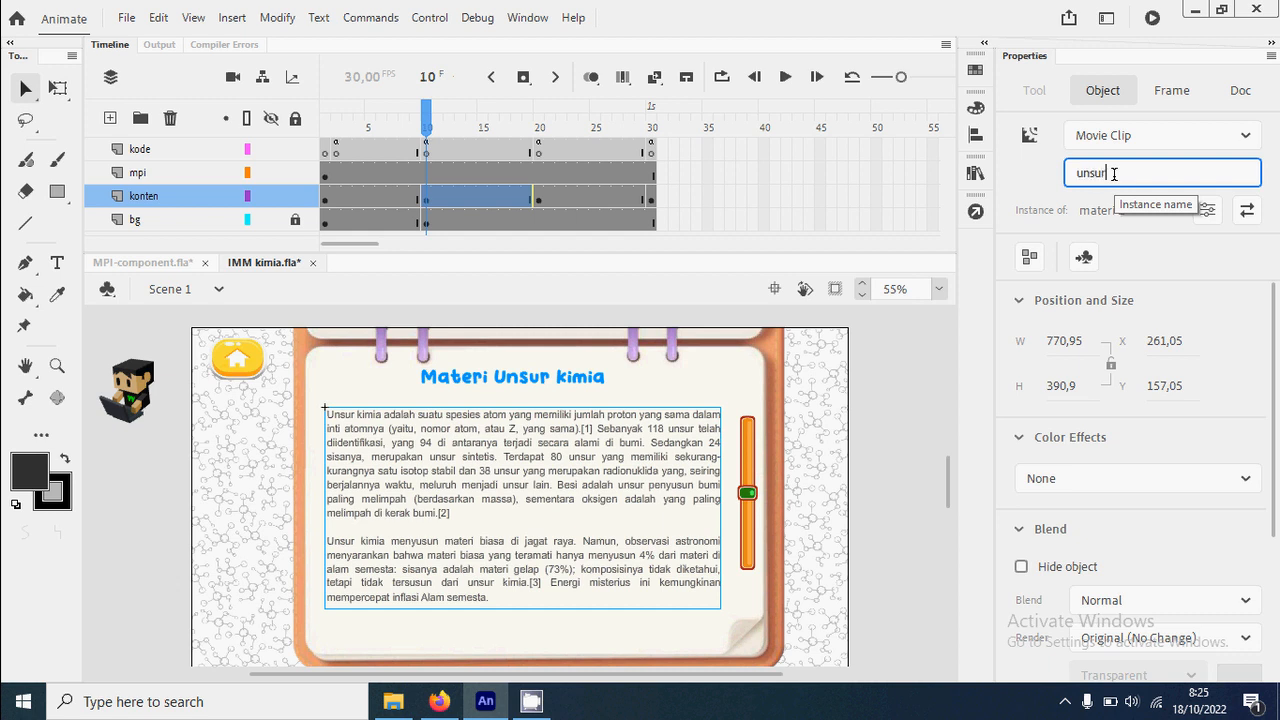
{"action": "type", "text": "unsurMC"}
{"action": "key", "text": "Return"}
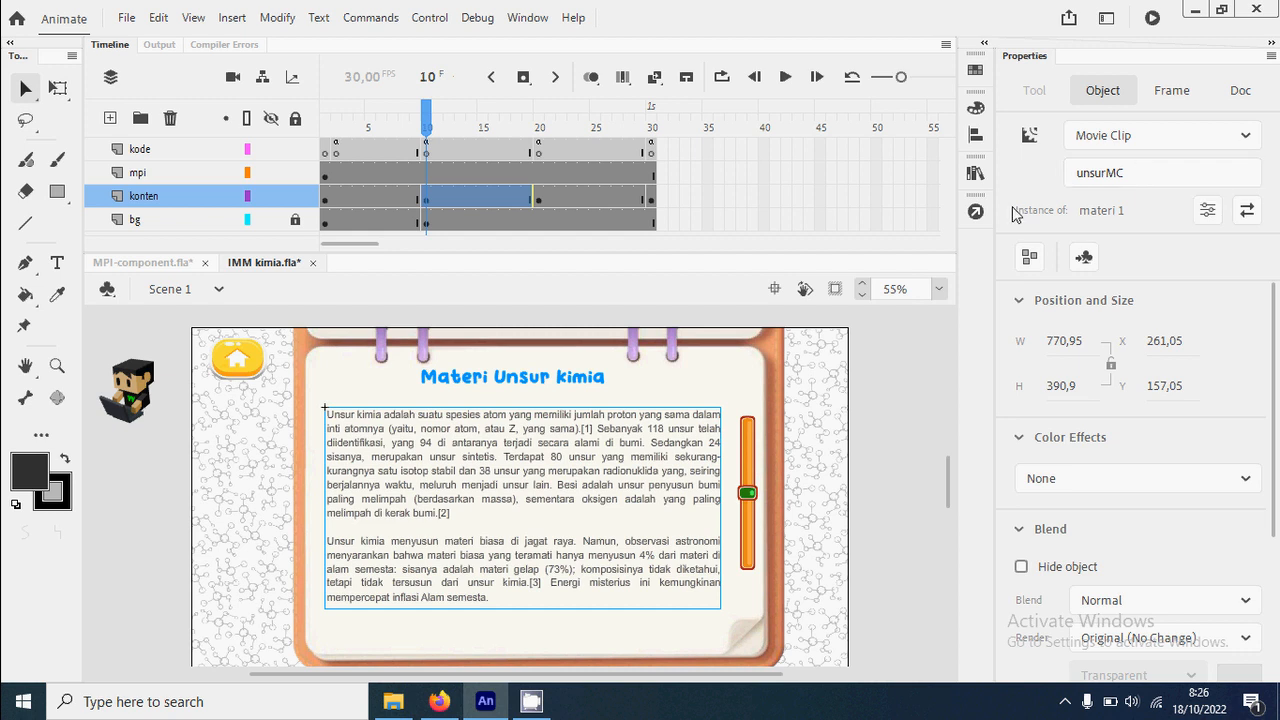
{"action": "left_click", "coordinate": [750, 462]}
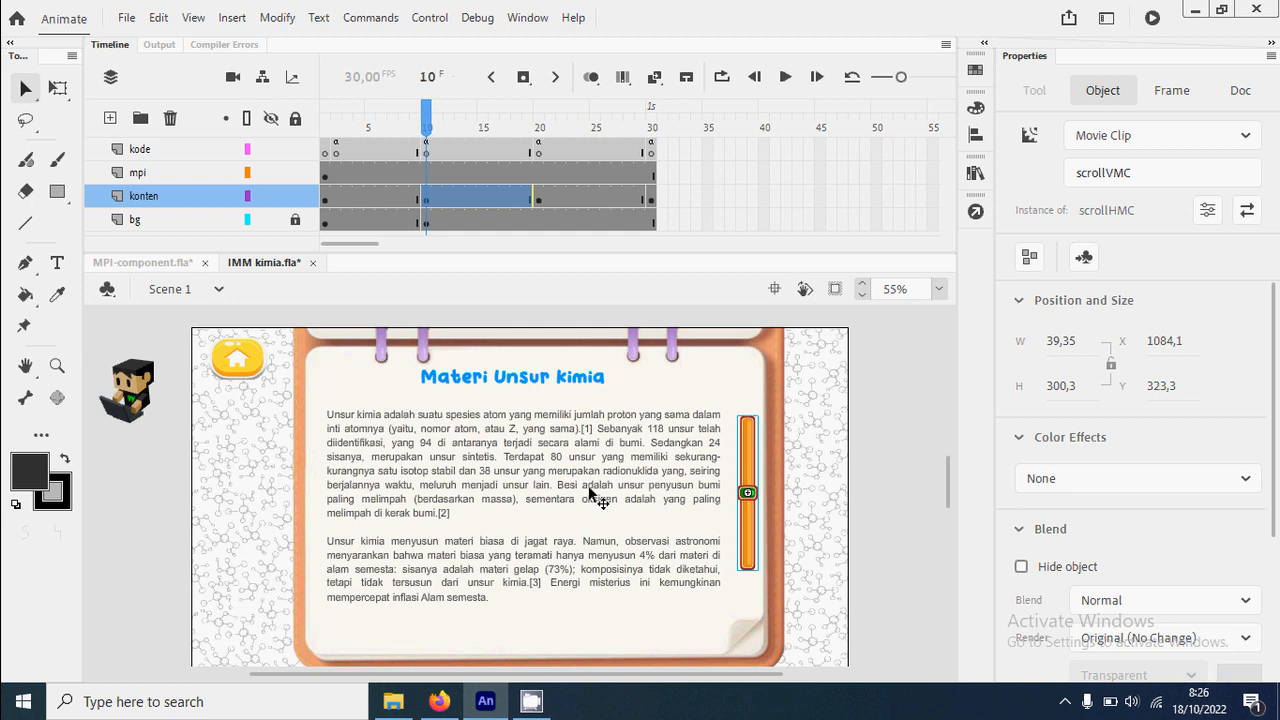
In MPI-component.fla, copy the kode layer's frame 80 script from the scrollVMC line through the end of the slideV function.
{"action": "left_click", "coordinate": [142, 262]}
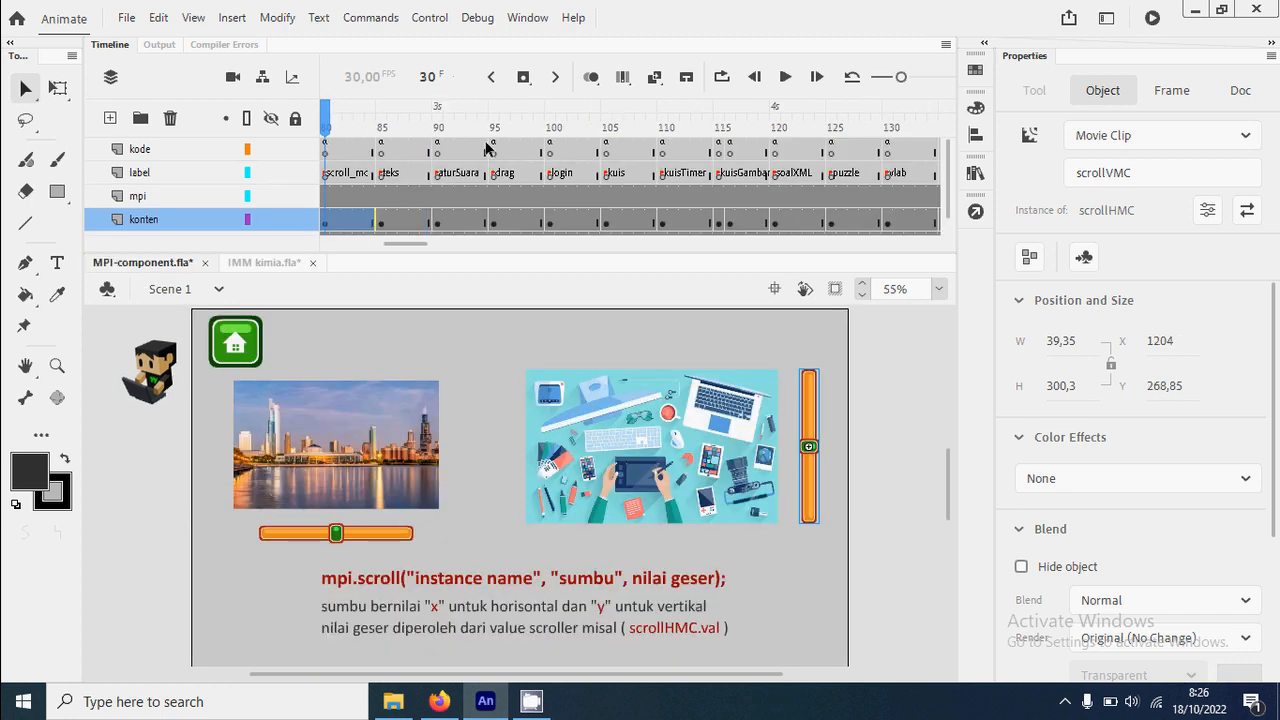
{"action": "left_click", "coordinate": [975, 211]}
{"action": "left_click", "coordinate": [338, 148]}
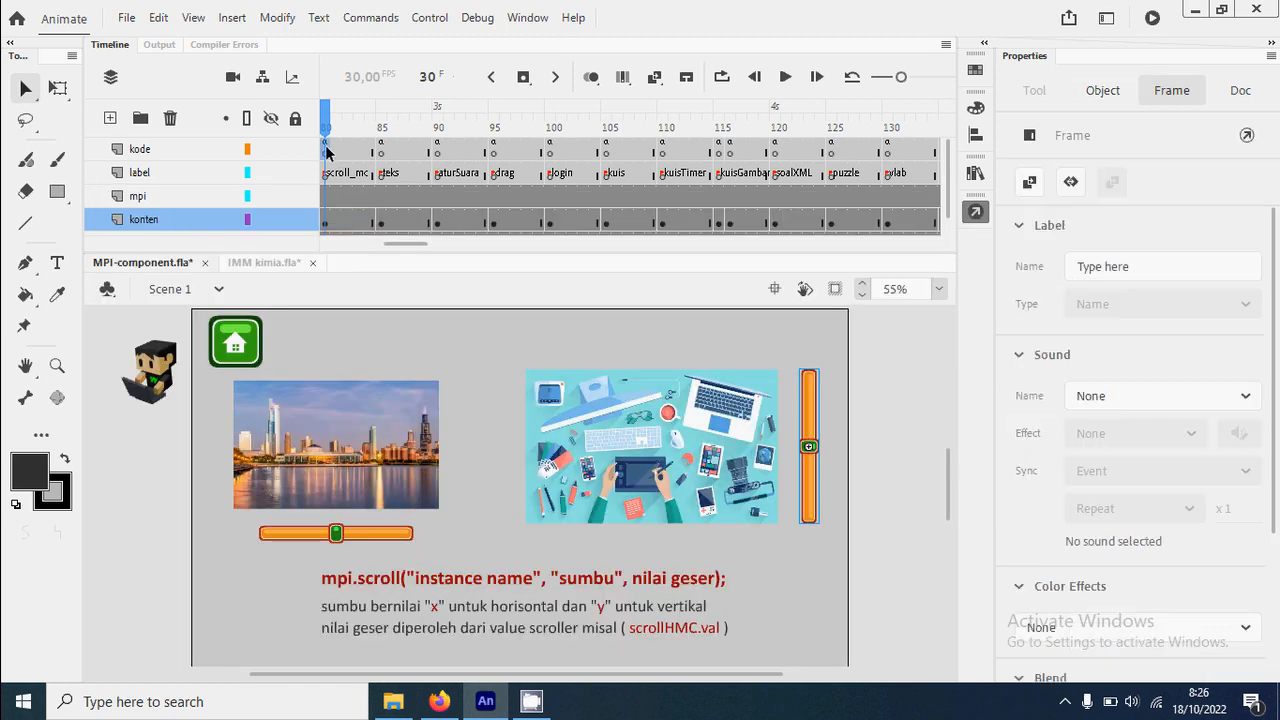
{"action": "left_click", "coordinate": [975, 212]}
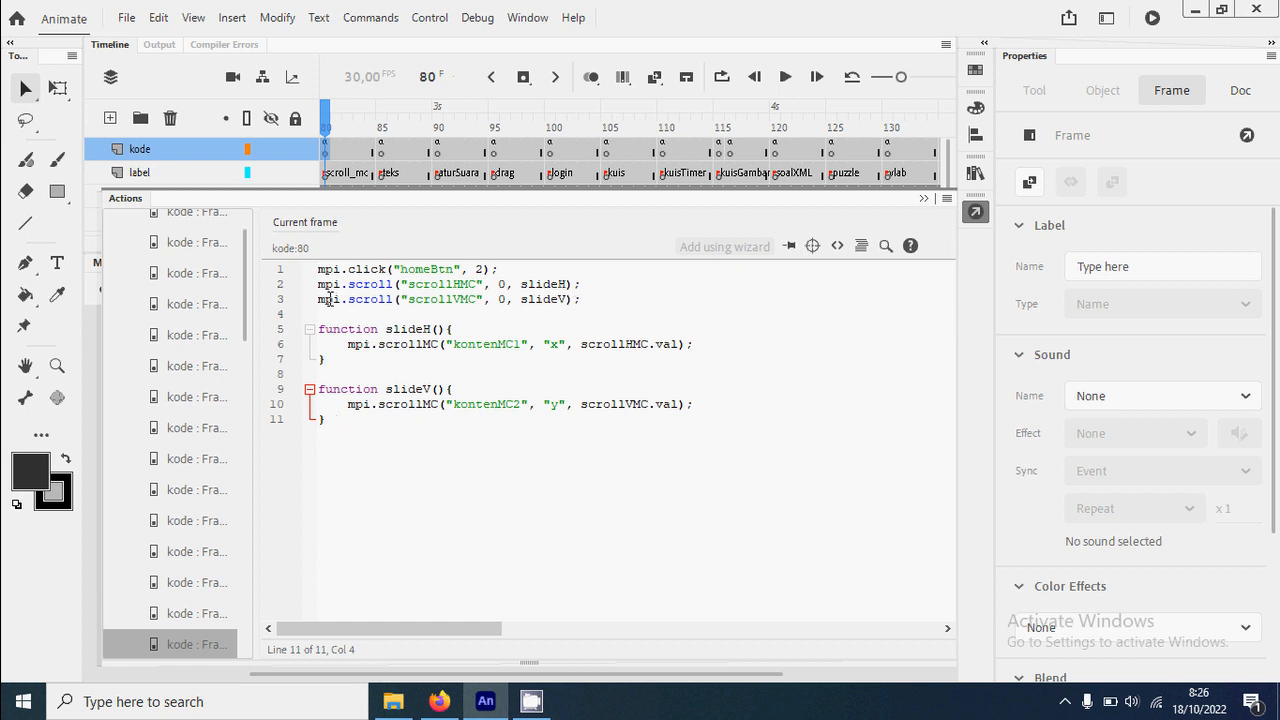
{"action": "left_click_drag", "start_coordinate": [318, 299], "coordinate": [616, 305]}
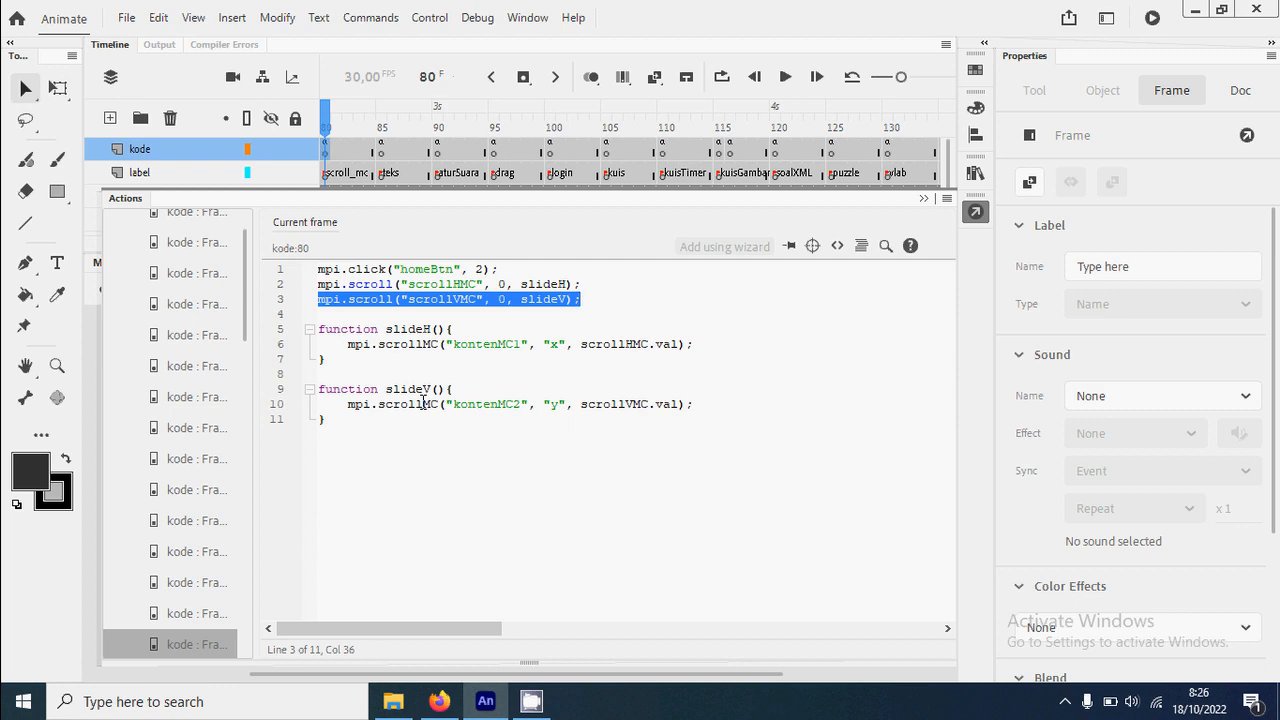
{"action": "left_click_drag", "start_coordinate": [339, 447], "coordinate": [316, 300]}
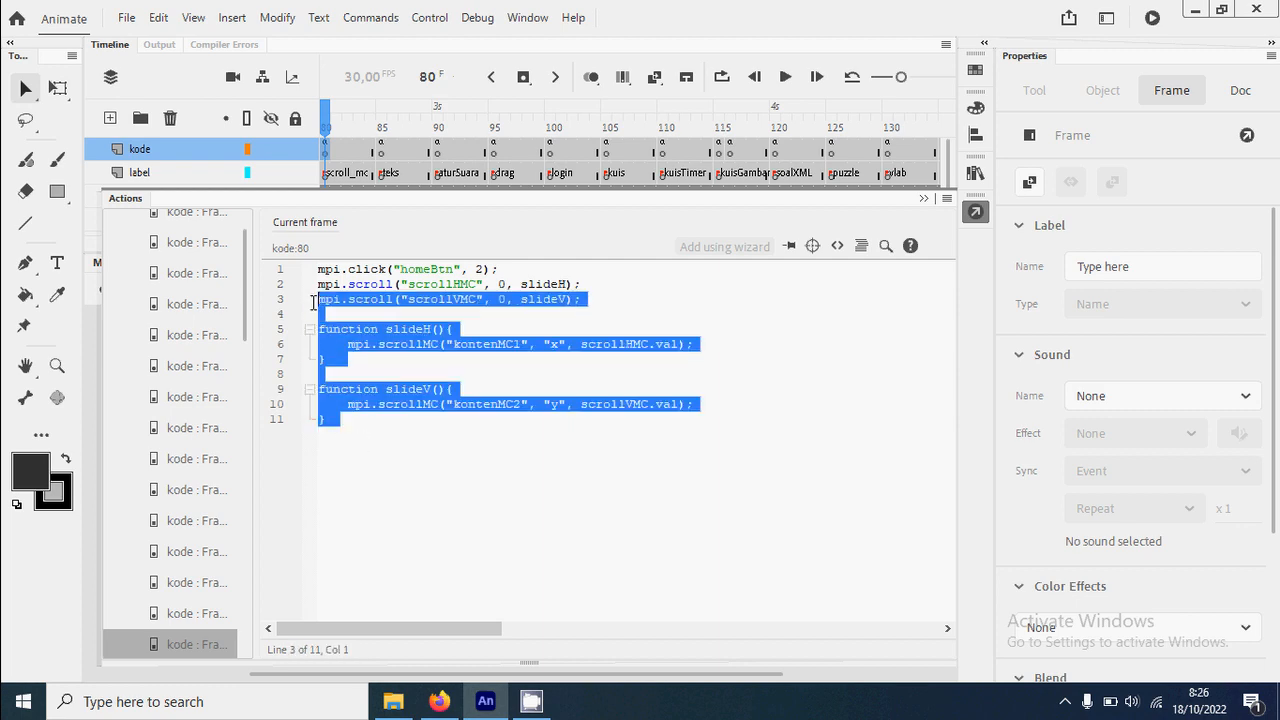
{"action": "right_click", "coordinate": [341, 337]}
{"action": "left_click", "coordinate": [417, 405]}
{"action": "left_click", "coordinate": [976, 215]}
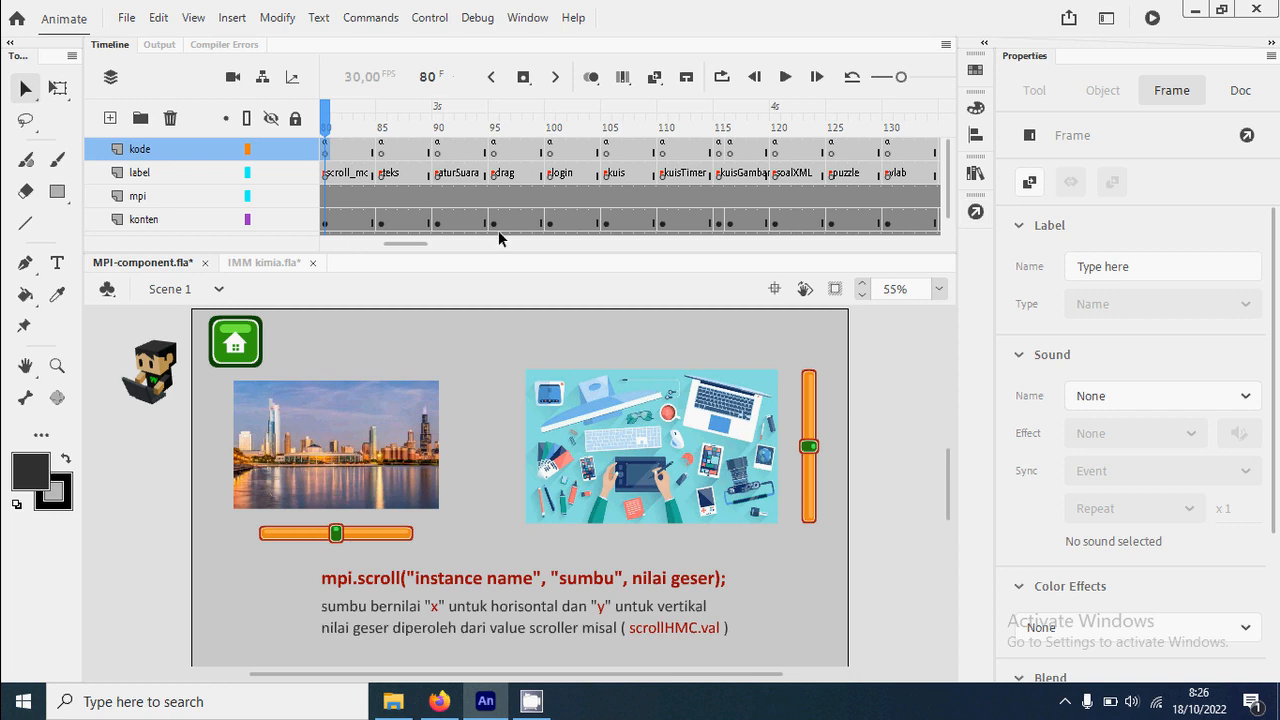
In IMM kimia.fla, paste the copied scroll code below the homeBtn line in the kode layer's frame 10 script.
{"action": "left_click", "coordinate": [280, 263]}
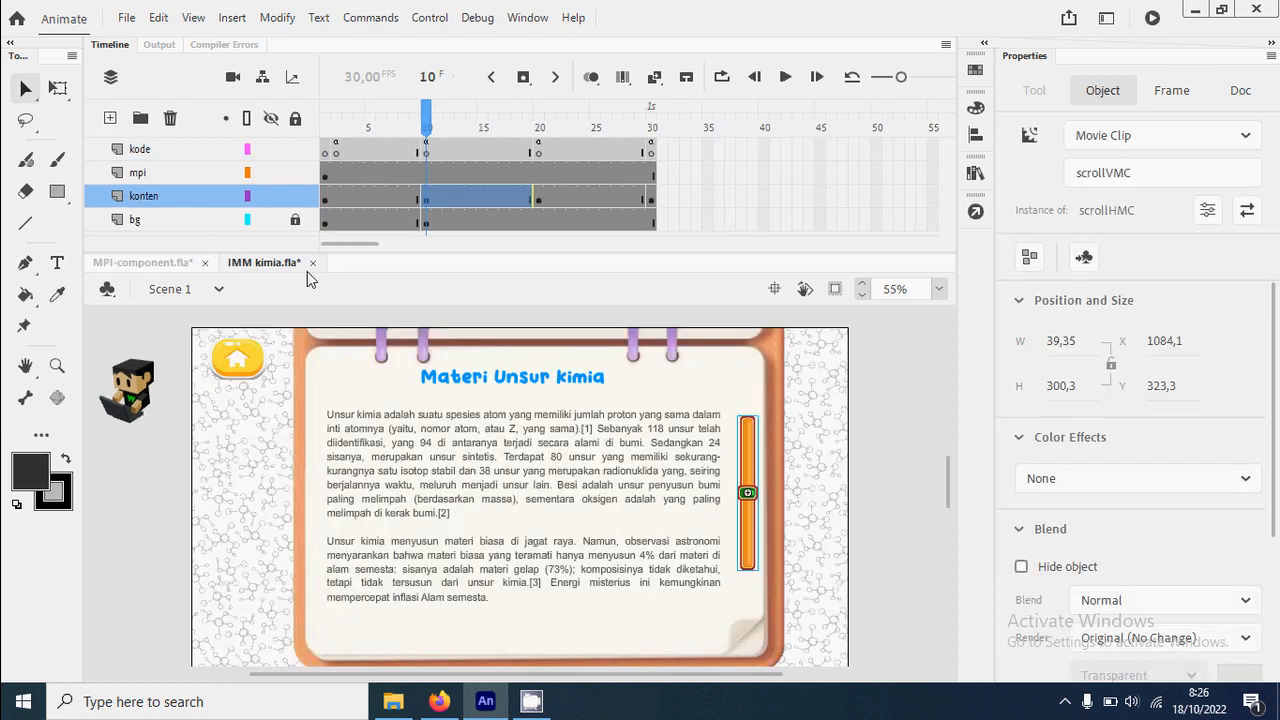
{"action": "left_click", "coordinate": [425, 150]}
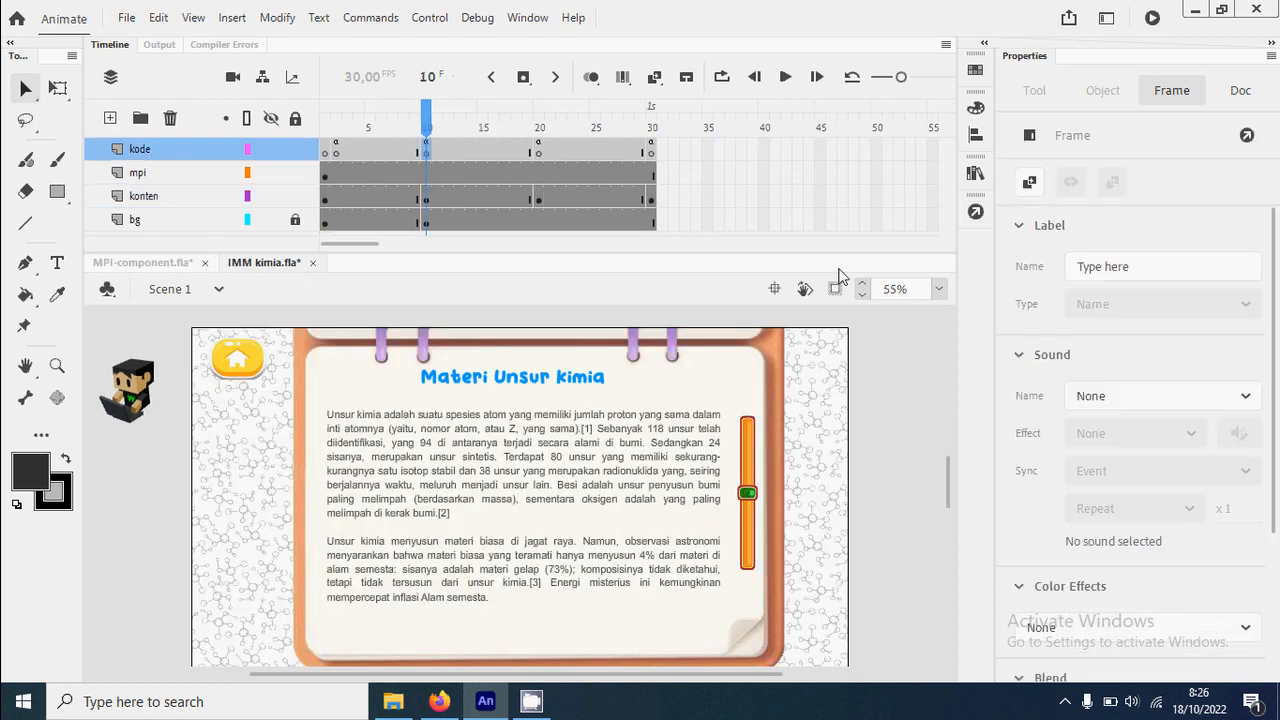
{"action": "left_click", "coordinate": [976, 211]}
{"action": "left_click", "coordinate": [508, 285]}
{"action": "scroll", "coordinate": [620, 458], "scroll_direction": "up", "scroll_amount": 6}
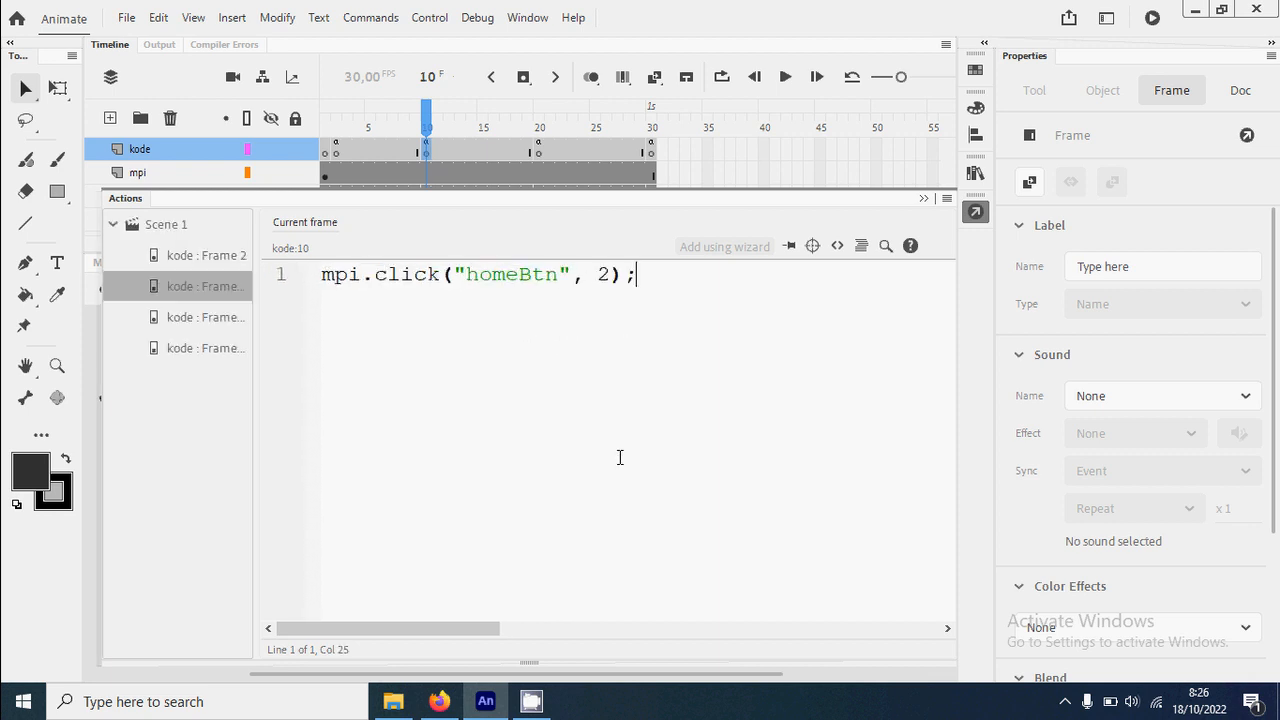
{"action": "key", "text": "Return"}
{"action": "key", "text": "ctrl+v"}
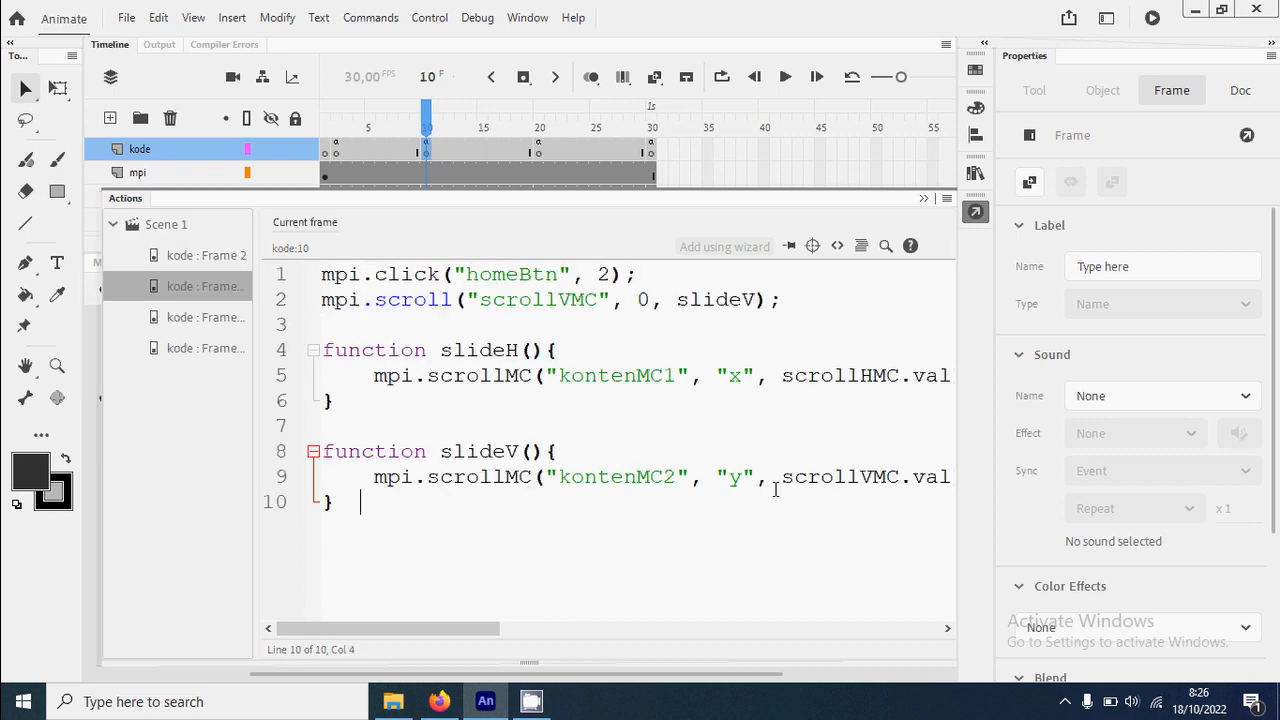
Delete the slideH function from the pasted code and replace the kontenMC2 target in slideV with unsurMC.
{"action": "left_click_drag", "start_coordinate": [368, 426], "coordinate": [310, 356]}
{"action": "key", "text": "Delete"}
{"action": "key", "text": "Delete"}
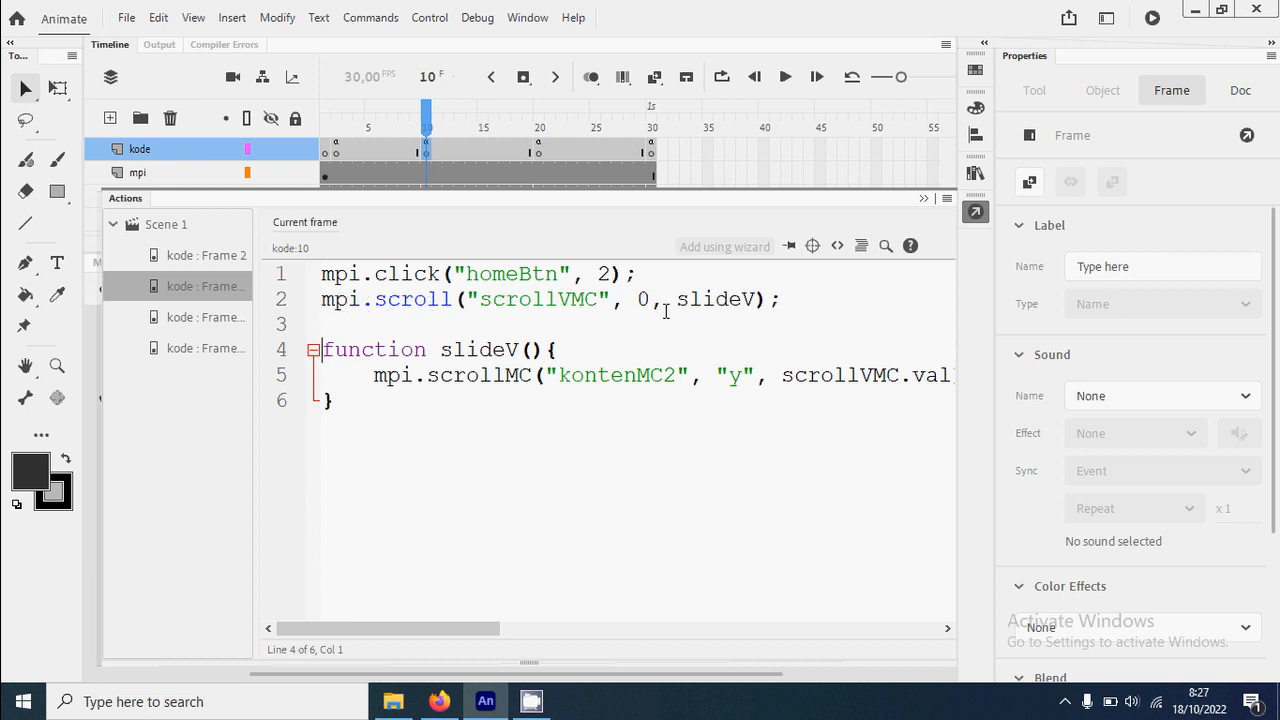
{"action": "mouse_move", "coordinate": [451, 632]}
{"action": "left_mouse_down"}
{"action": "mouse_move", "coordinate": [478, 636]}
{"action": "mouse_move", "coordinate": [466, 628]}
{"action": "left_mouse_up"}
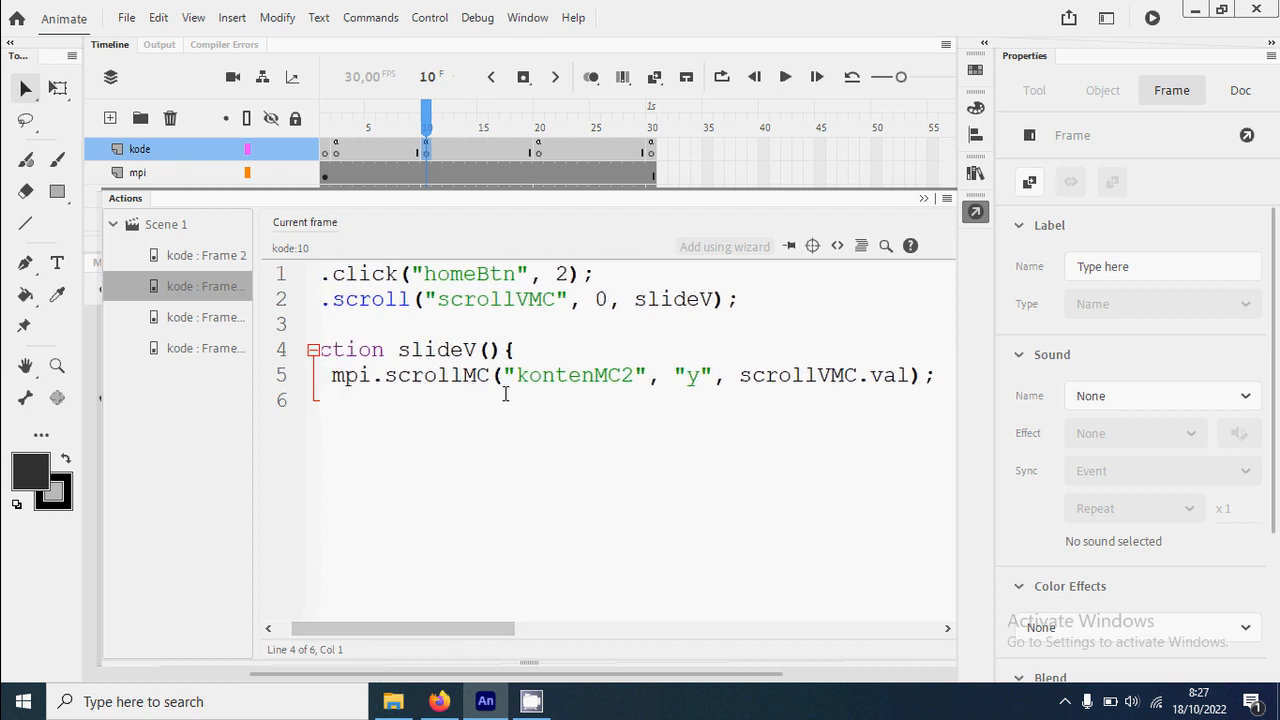
{"action": "left_click_drag", "start_coordinate": [512, 377], "coordinate": [635, 376]}
{"action": "type", "text": "unsurMC"}
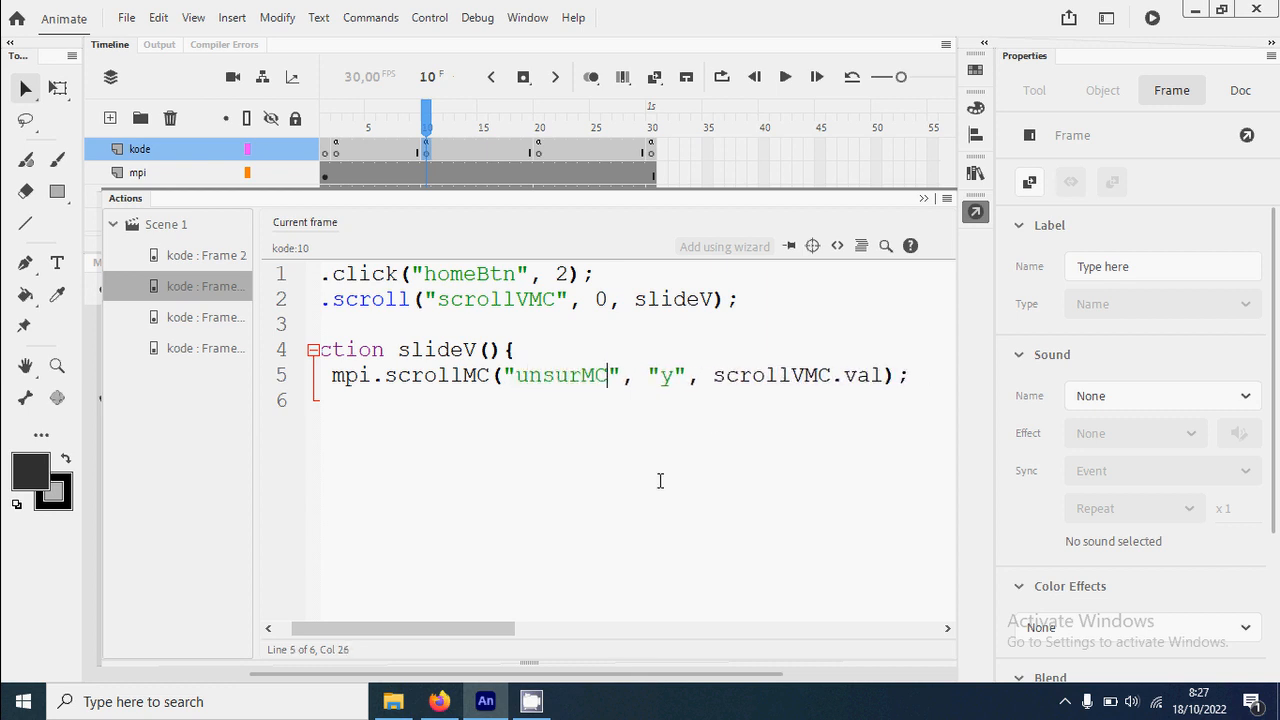
Review the frame 10 script's scroll call, slideV function, unsurMC target, y axis and scrollVMC.val value, and close the script.
{"action": "double_click", "coordinate": [556, 378]}
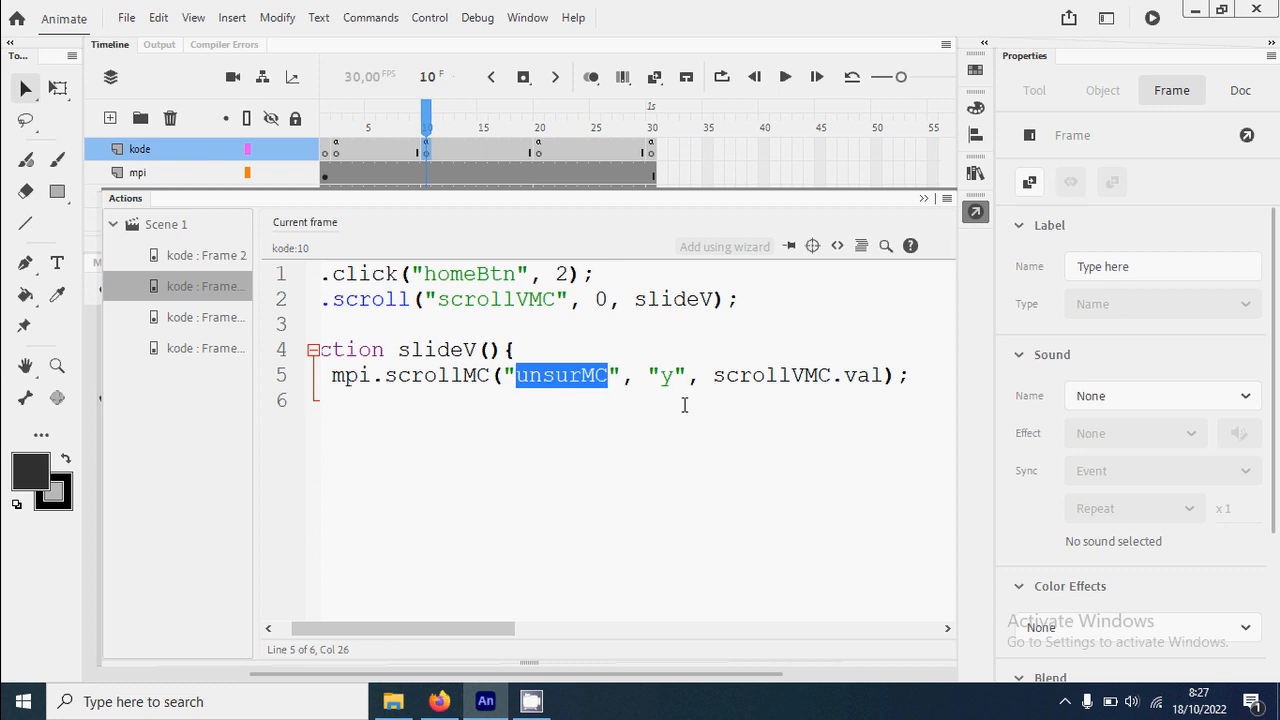
{"action": "left_click", "coordinate": [665, 376]}
{"action": "double_click", "coordinate": [665, 376]}
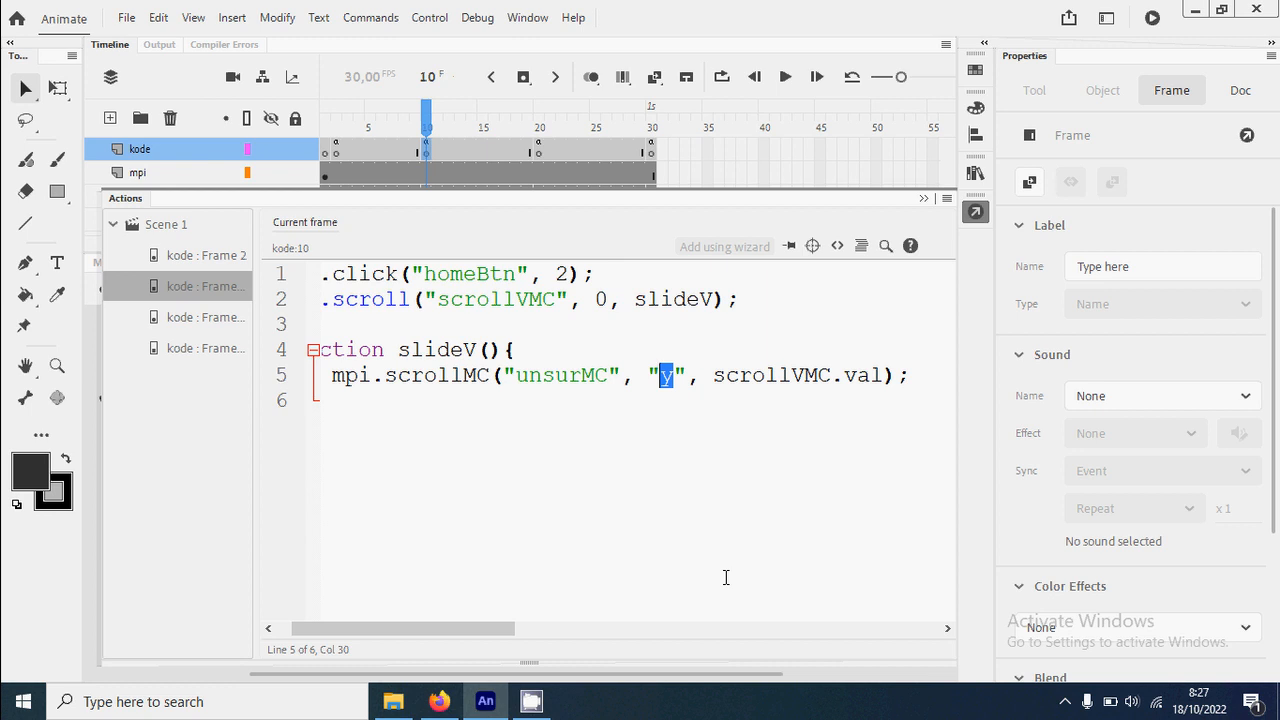
{"action": "left_click_drag", "start_coordinate": [714, 376], "coordinate": [885, 376]}
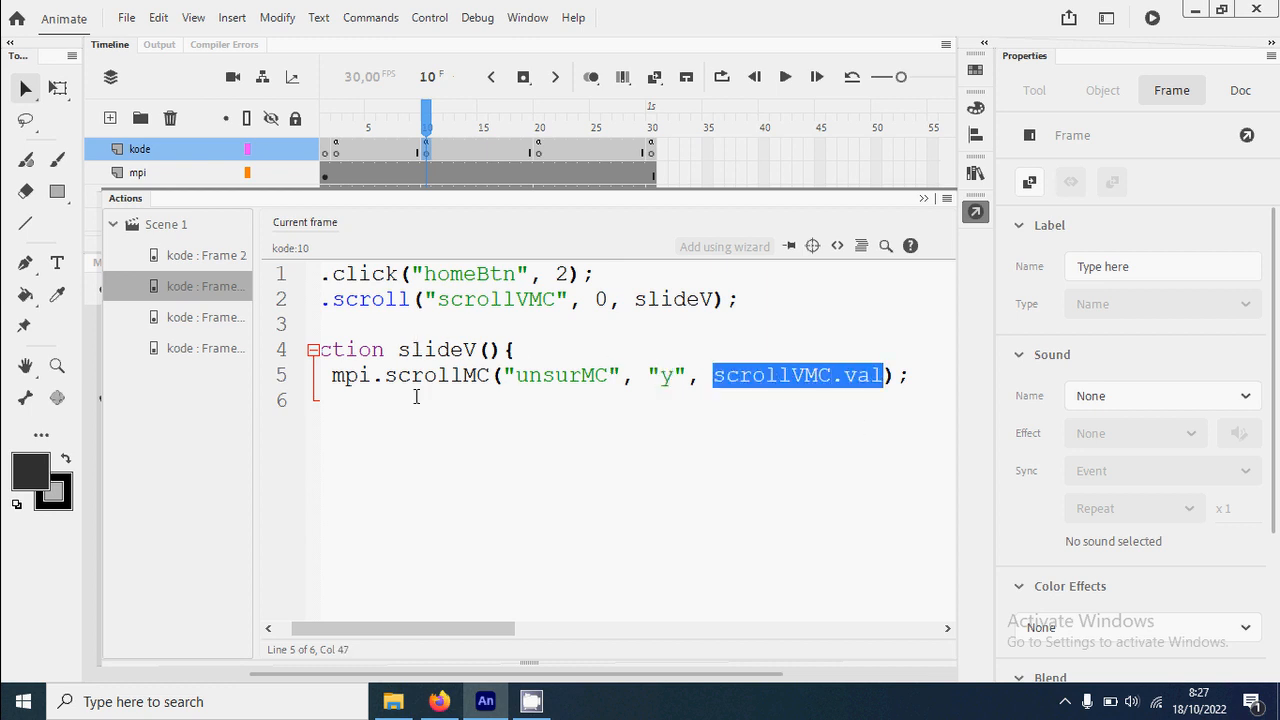
{"action": "left_click_drag", "start_coordinate": [471, 630], "coordinate": [455, 630]}
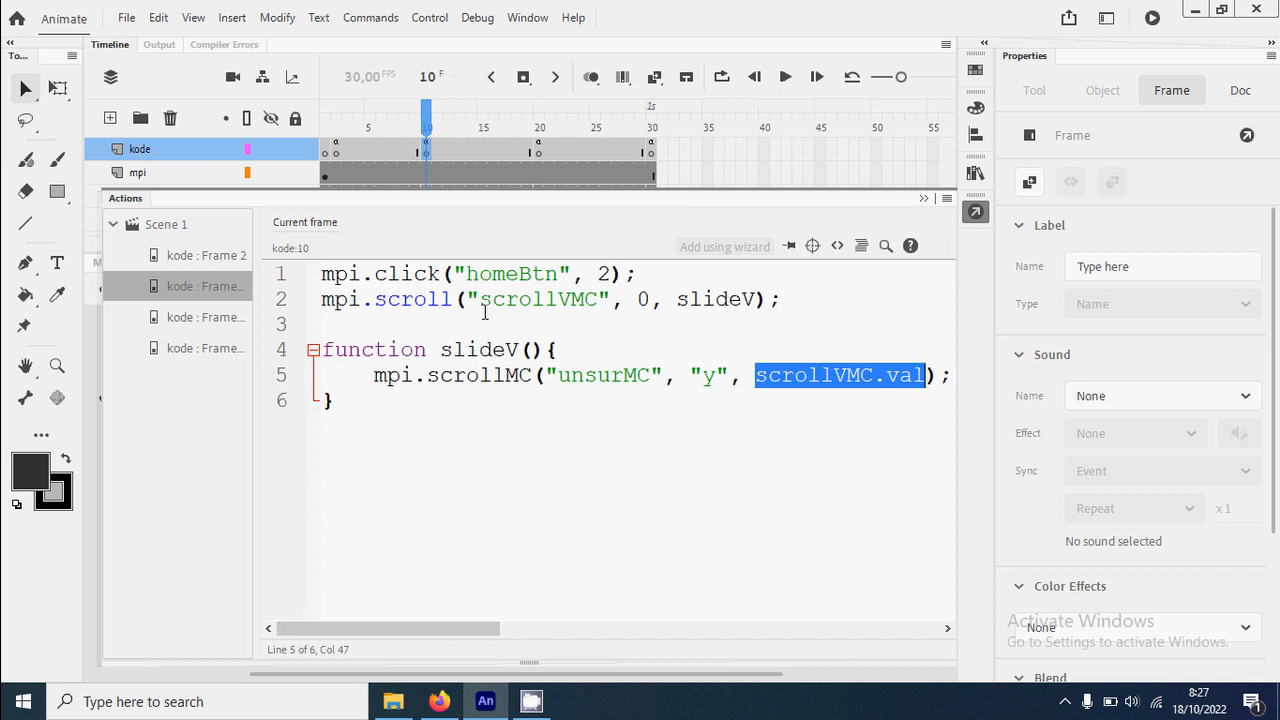
{"action": "left_click", "coordinate": [975, 211]}
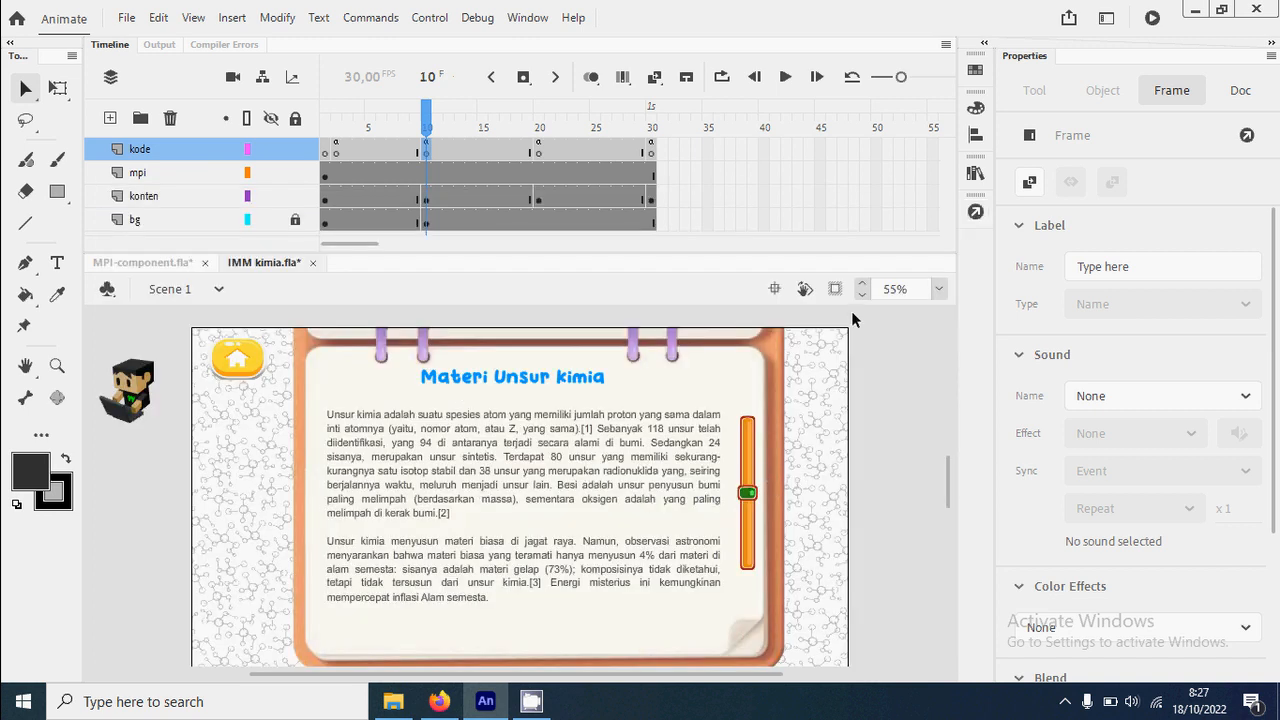
{"action": "left_click", "coordinate": [975, 211]}
{"action": "left_click", "coordinate": [489, 350]}
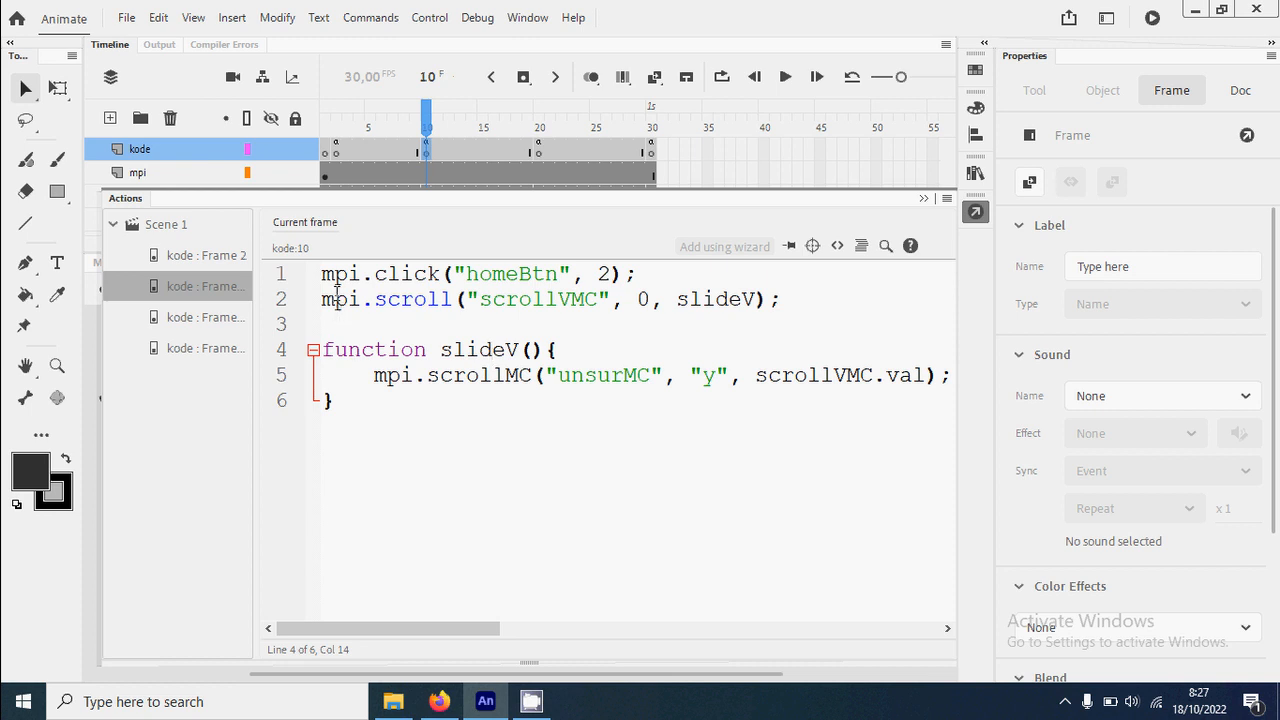
{"action": "left_click_drag", "start_coordinate": [361, 299], "coordinate": [453, 300]}
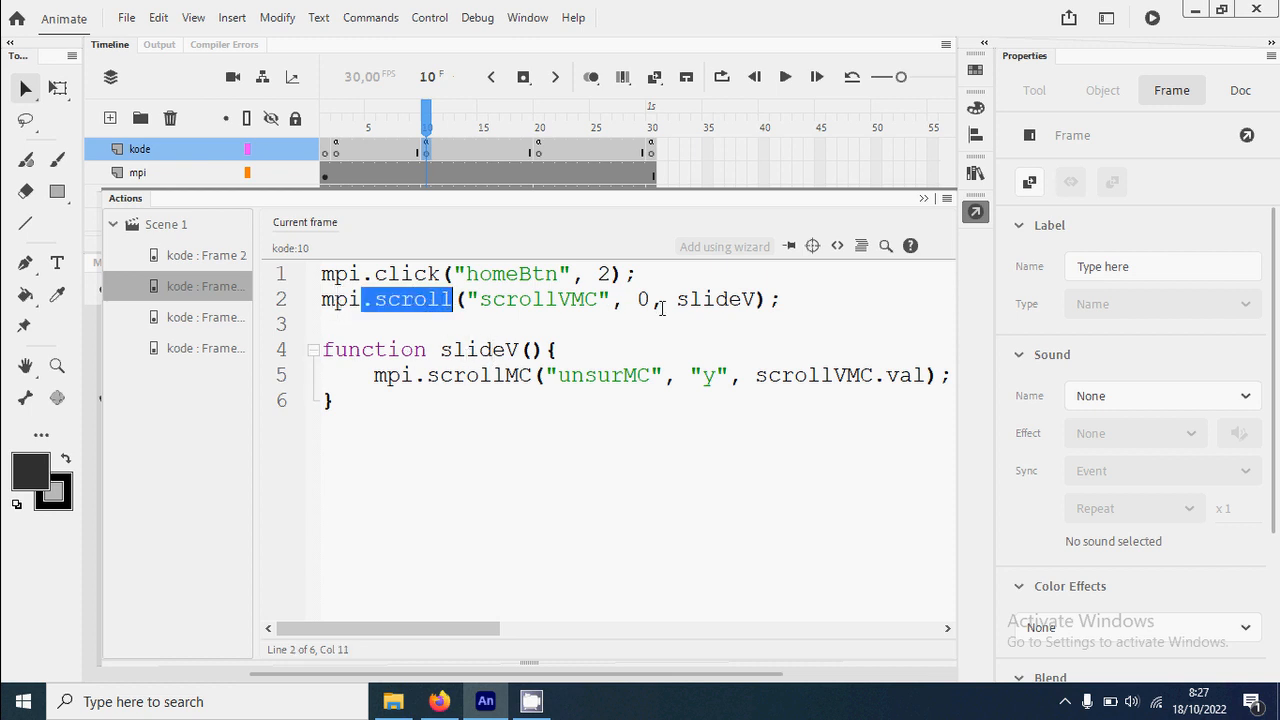
{"action": "double_click", "coordinate": [718, 299]}
{"action": "left_click", "coordinate": [467, 350]}
{"action": "double_click", "coordinate": [467, 350]}
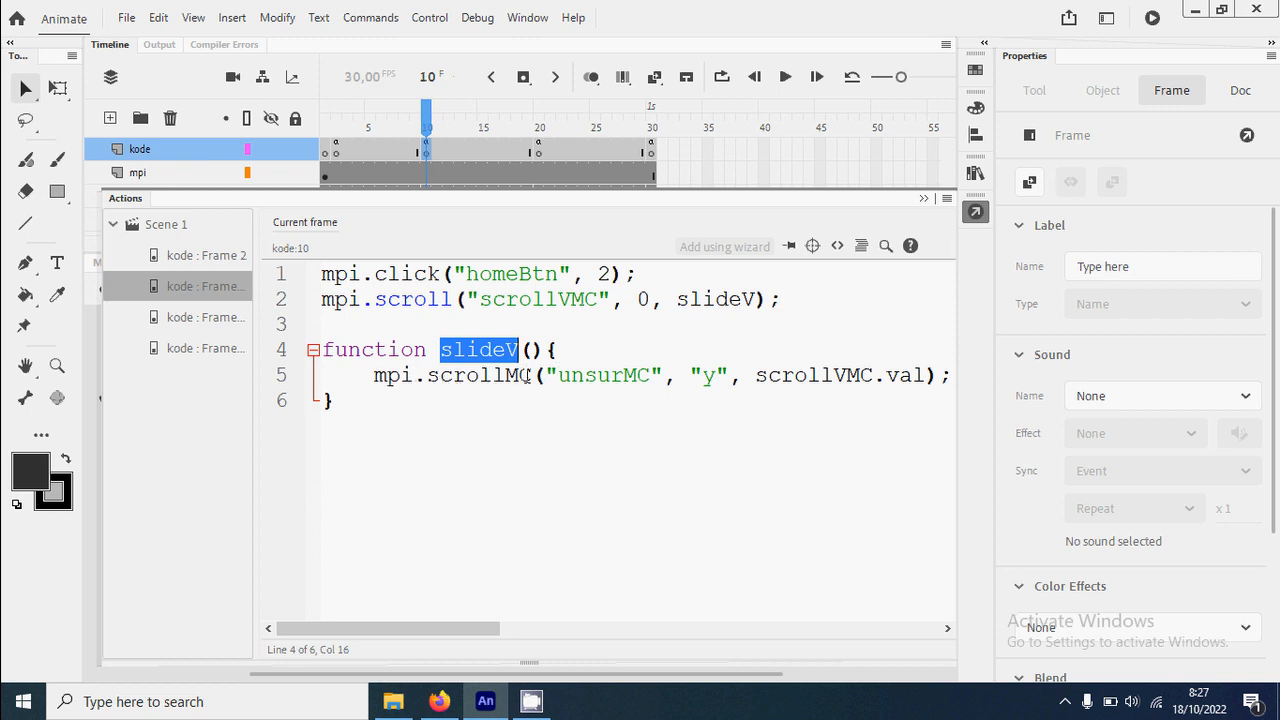
{"action": "double_click", "coordinate": [708, 376]}
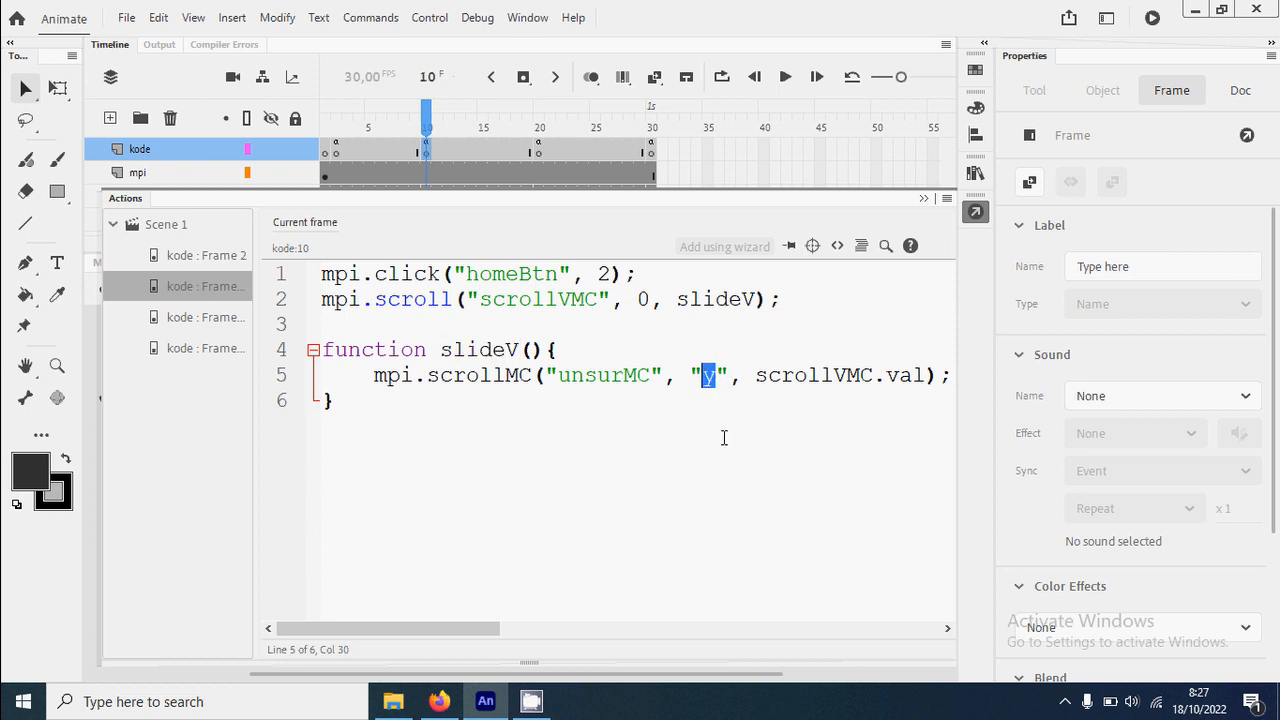
{"action": "double_click", "coordinate": [610, 378]}
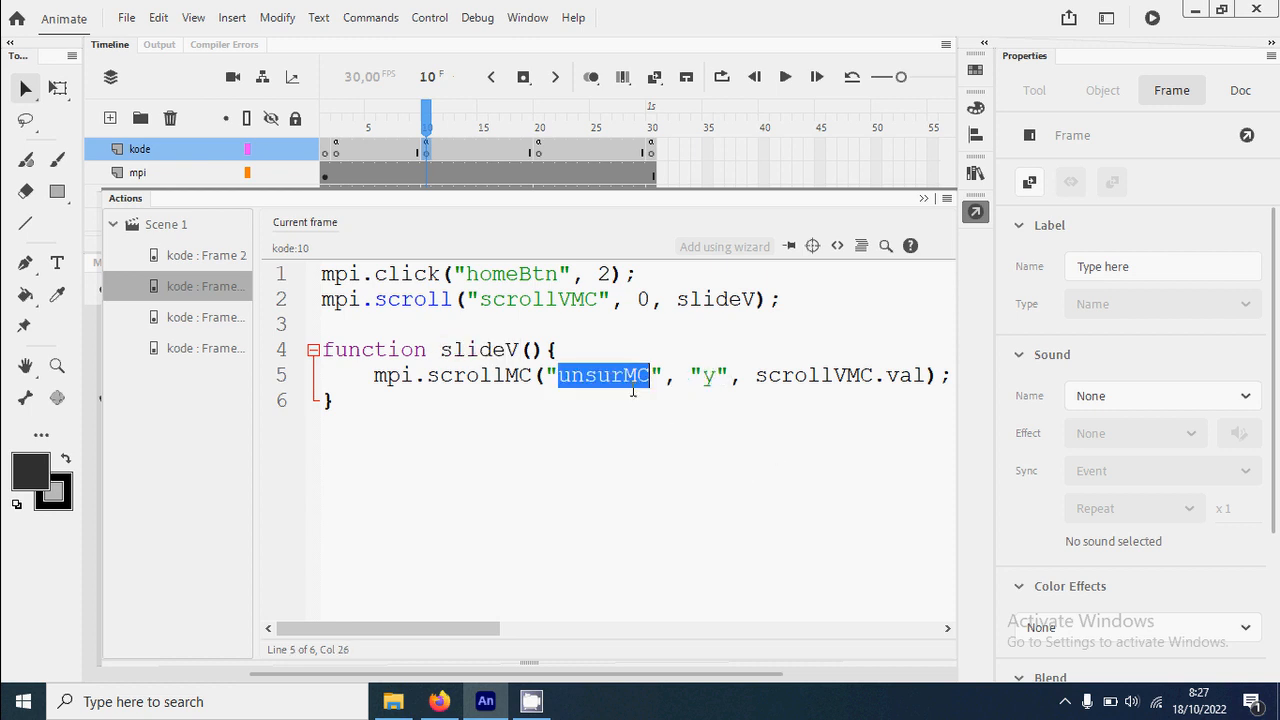
{"action": "left_click", "coordinate": [975, 211]}
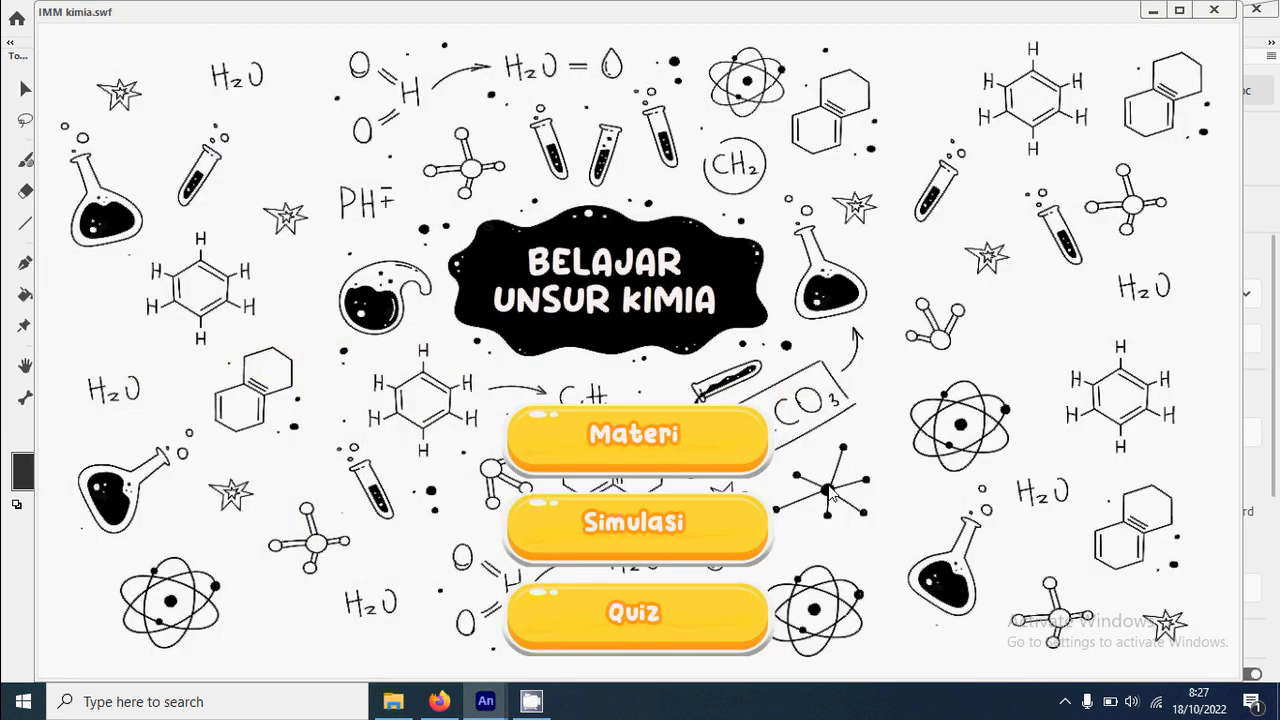
Test the movie, open the Materi page and move its scrollbar handle down to the end to check the text scrolling.
{"action": "left_click", "coordinate": [668, 436]}
{"action": "left_click_drag", "start_coordinate": [1045, 184], "coordinate": [1042, 478]}
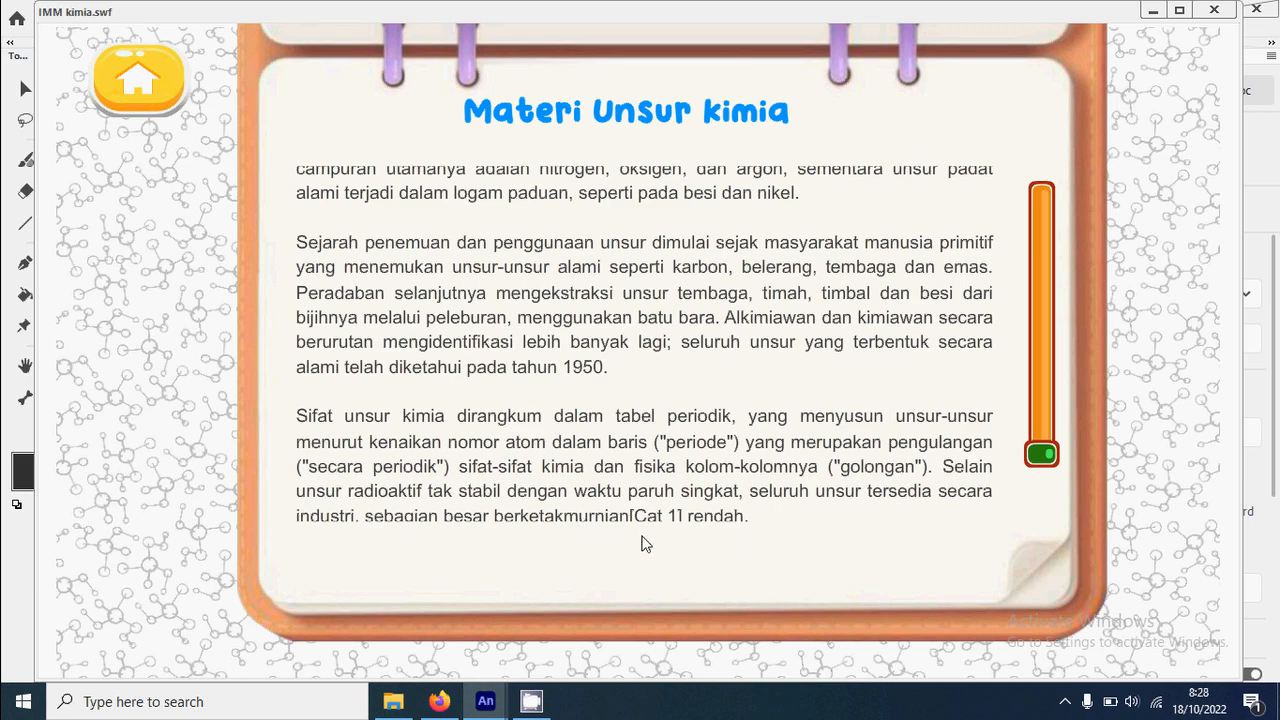
{"action": "mouse_move", "coordinate": [1047, 462]}
{"action": "left_mouse_down"}
{"action": "mouse_move", "coordinate": [1065, 175]}
{"action": "mouse_move", "coordinate": [1042, 201]}
{"action": "mouse_move", "coordinate": [1045, 465]}
{"action": "left_mouse_up"}
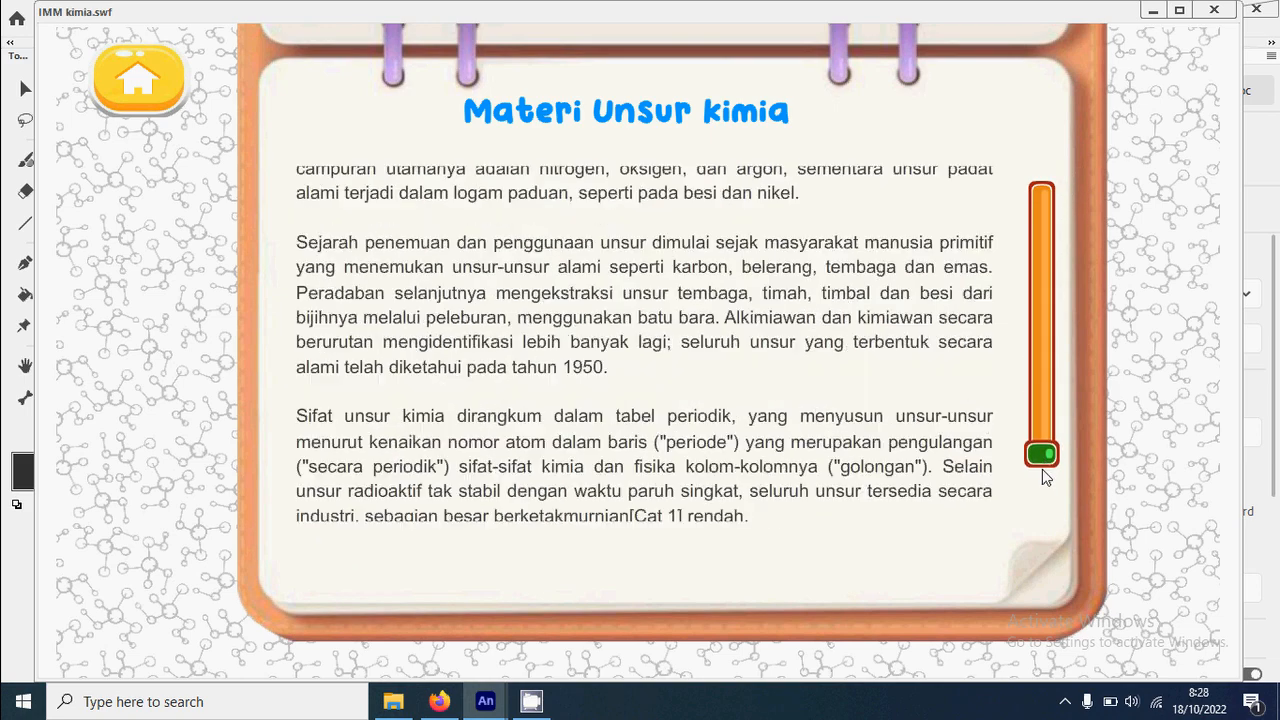
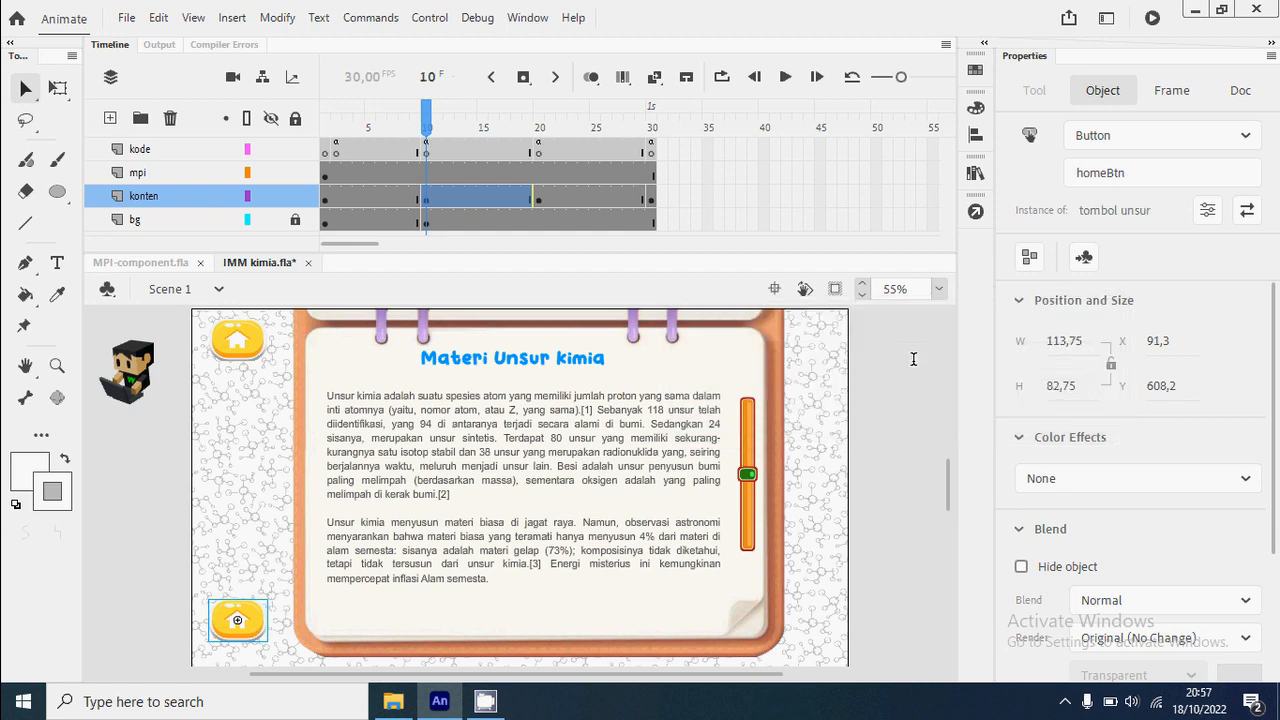
Open the tombol unsur button symbol for editing and delete the house icon from Layer_2's Up frame.
{"action": "double_click", "coordinate": [256, 624]}
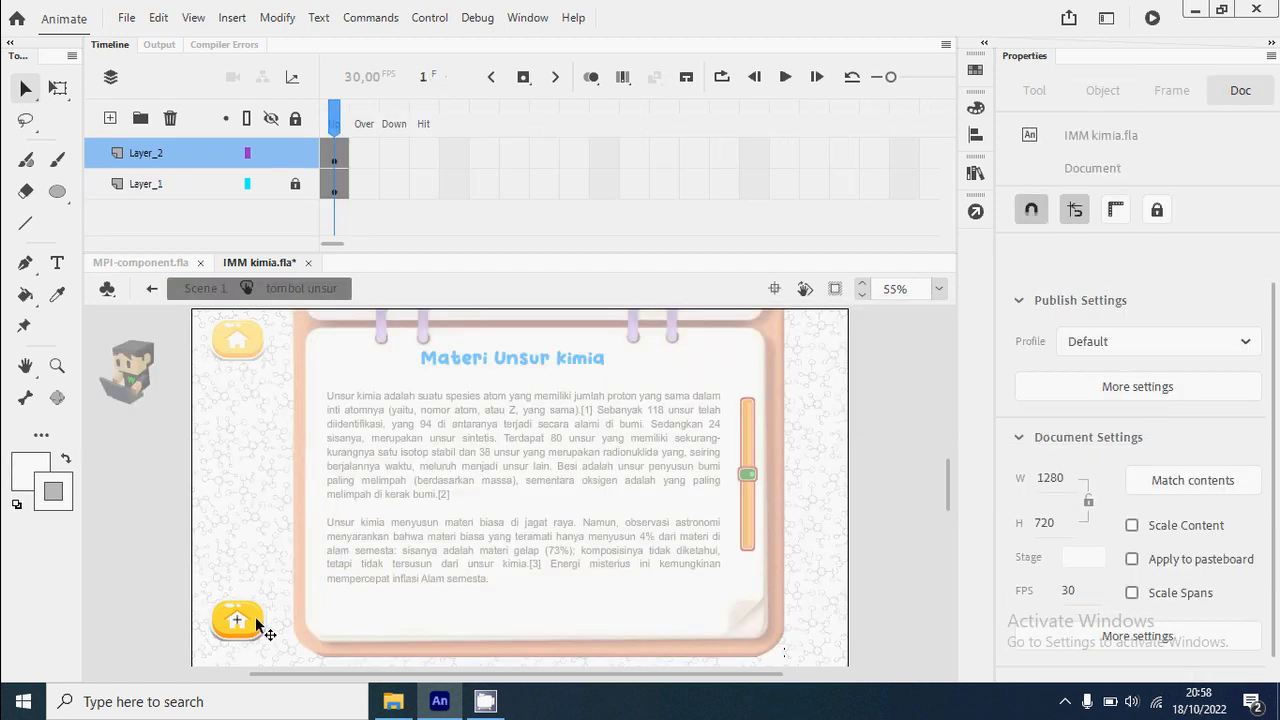
{"action": "key", "text": "z"}
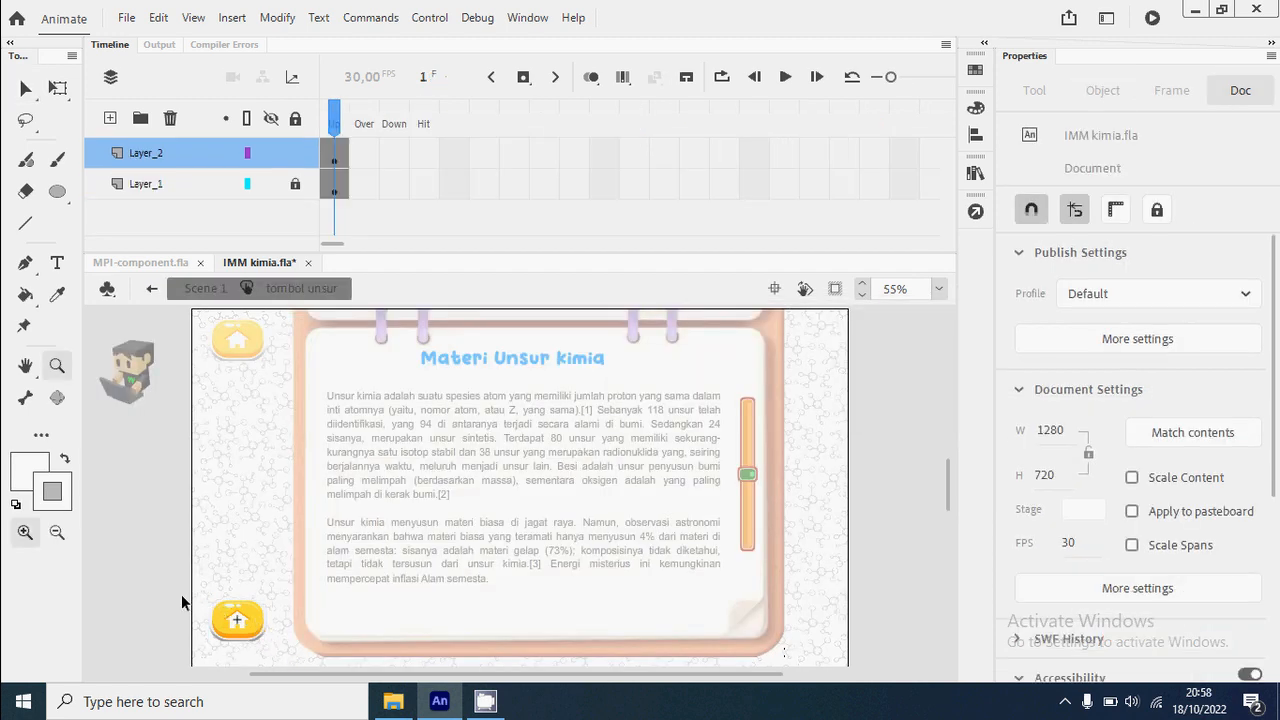
{"action": "left_click_drag", "start_coordinate": [184, 596], "coordinate": [284, 656]}
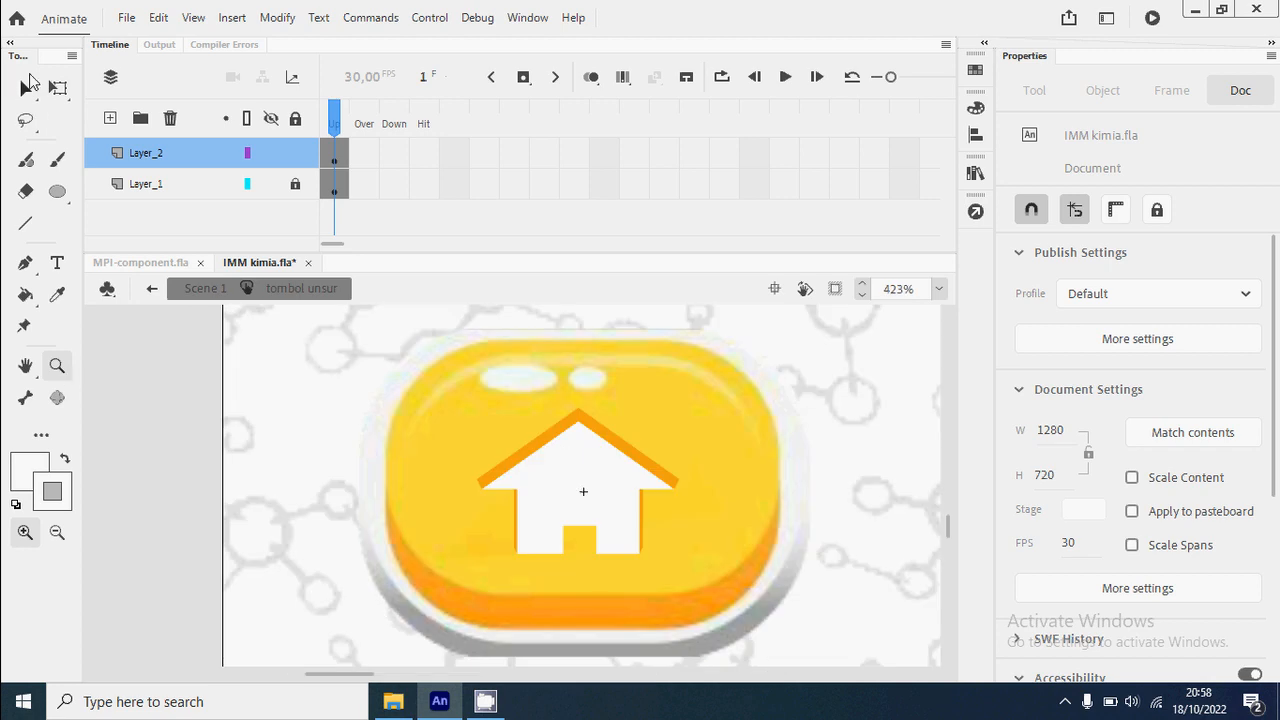
{"action": "left_click", "coordinate": [26, 88]}
{"action": "left_click", "coordinate": [335, 163]}
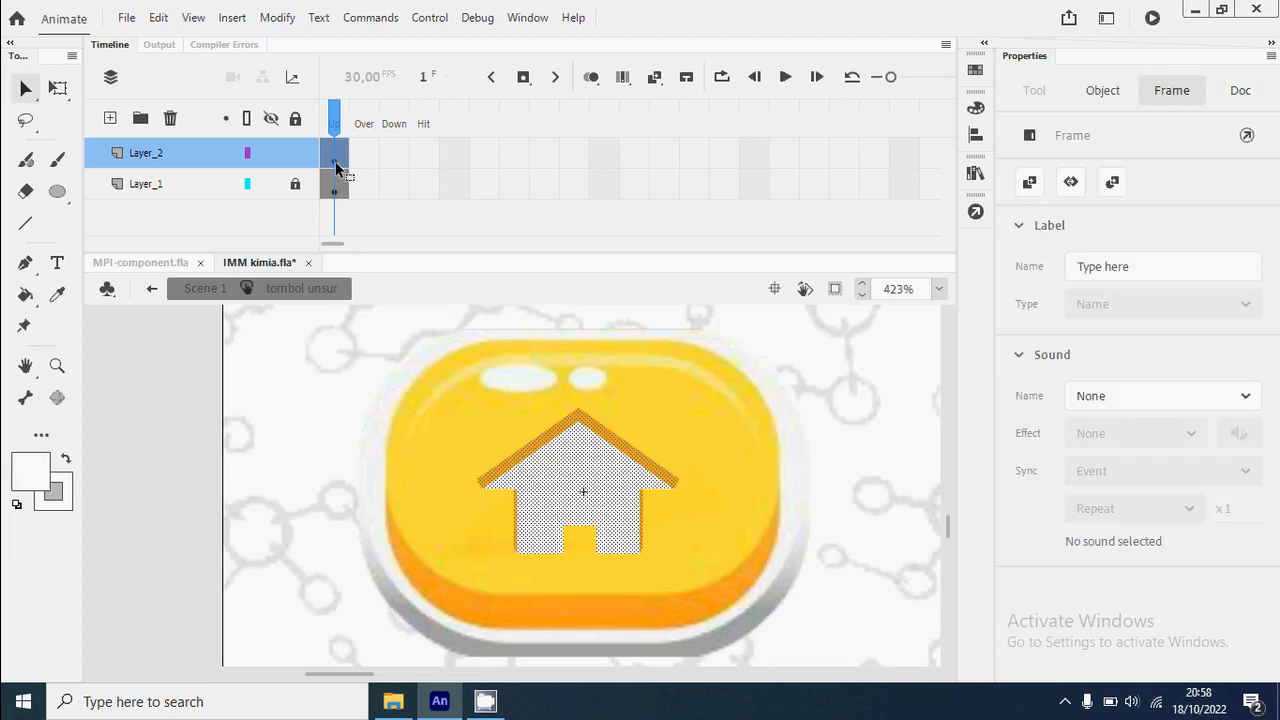
{"action": "key", "text": "Delete"}
Draw a white circle about 11 px wide on the yellow button and arrange copies as a central atom with three outer atoms.
{"action": "left_click", "coordinate": [57, 191]}
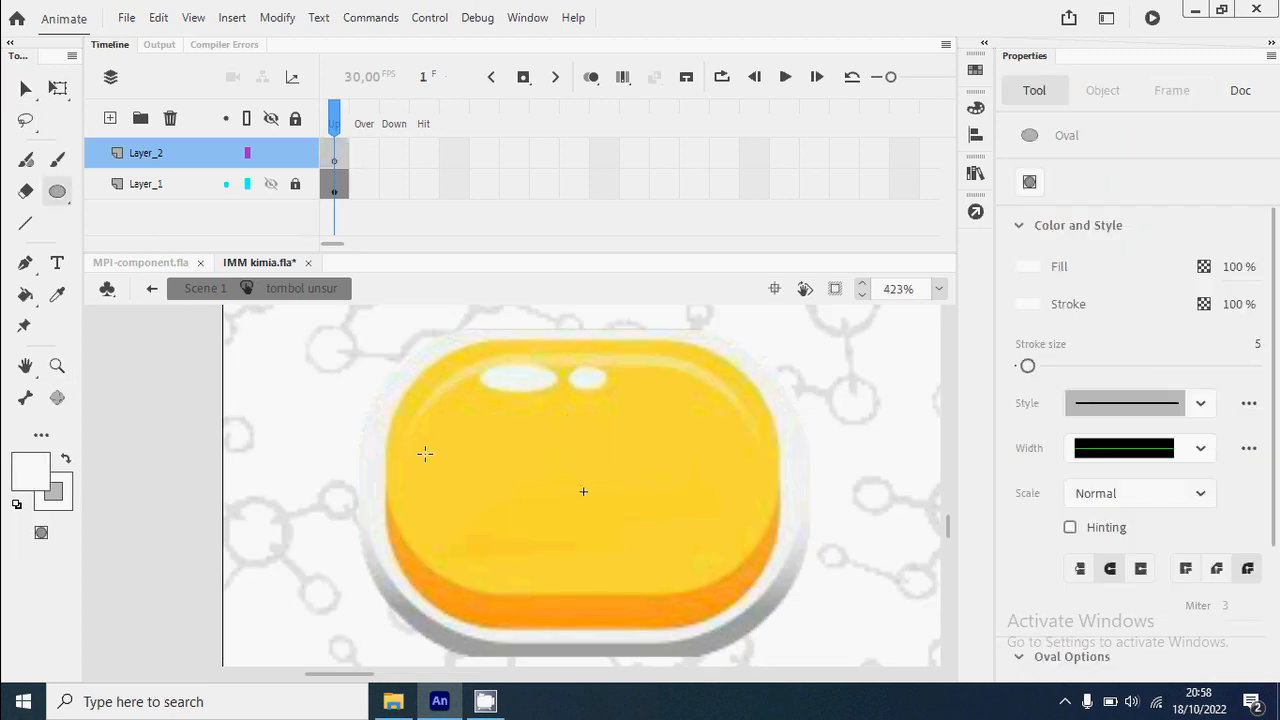
{"action": "left_click_drag", "start_coordinate": [499, 519], "coordinate": [544, 566]}
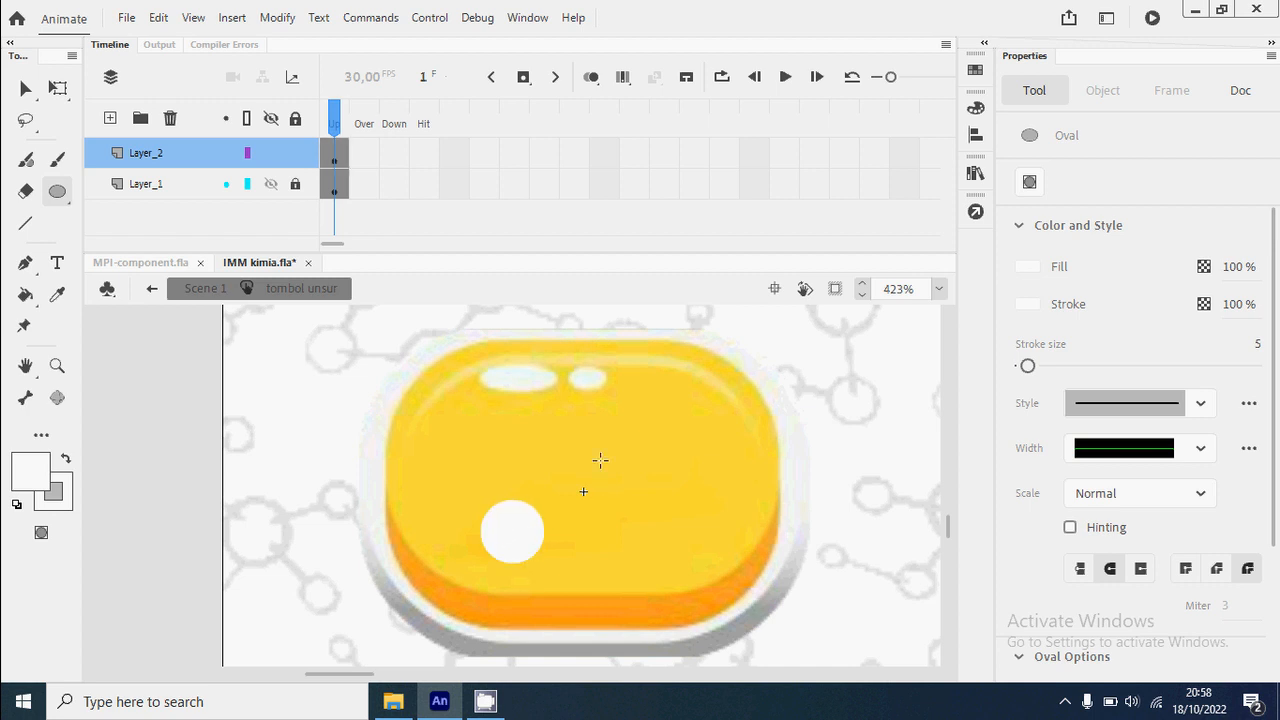
{"action": "key", "text": "v"}
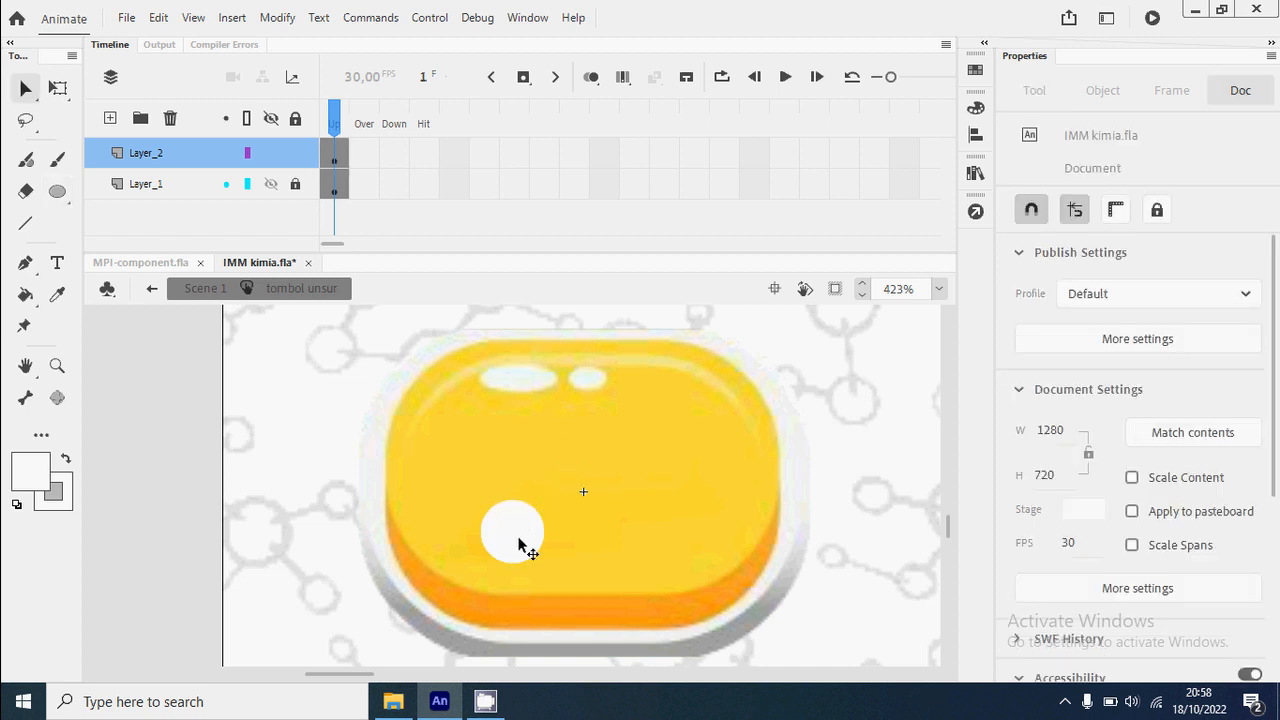
{"action": "left_click", "coordinate": [520, 545]}
{"action": "left_click_drag", "start_coordinate": [520, 545], "coordinate": [678, 515]}
{"action": "key", "text": "ctrl+d"}
{"action": "key", "text": "ctrl+d"}
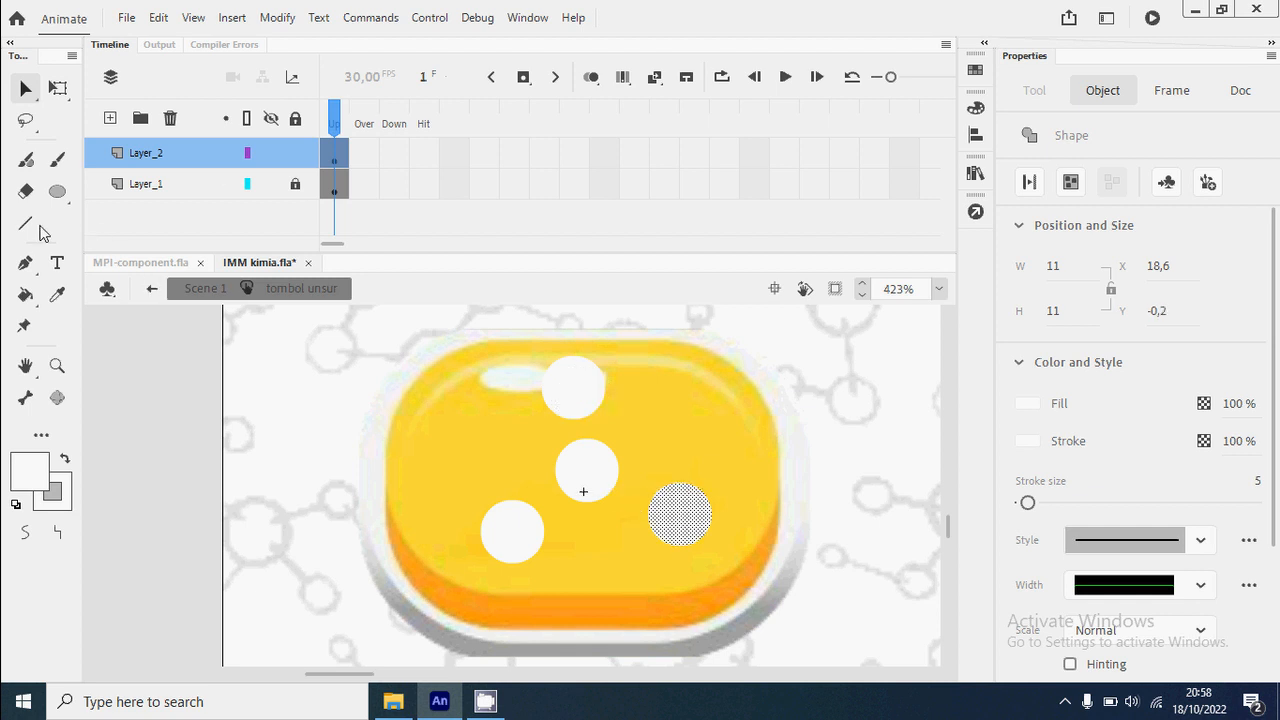
Connect the central circle to the three outer circles with white size 5 lines and return to Scene 1.
{"action": "left_click", "coordinate": [26, 223]}
{"action": "mouse_move", "coordinate": [535, 509]}
{"action": "left_mouse_down"}
{"action": "mouse_move", "coordinate": [571, 486]}
{"action": "mouse_move", "coordinate": [576, 394]}
{"action": "left_mouse_up"}
{"action": "left_click_drag", "start_coordinate": [600, 478], "coordinate": [667, 509]}
{"action": "key", "text": "ctrl+z"}
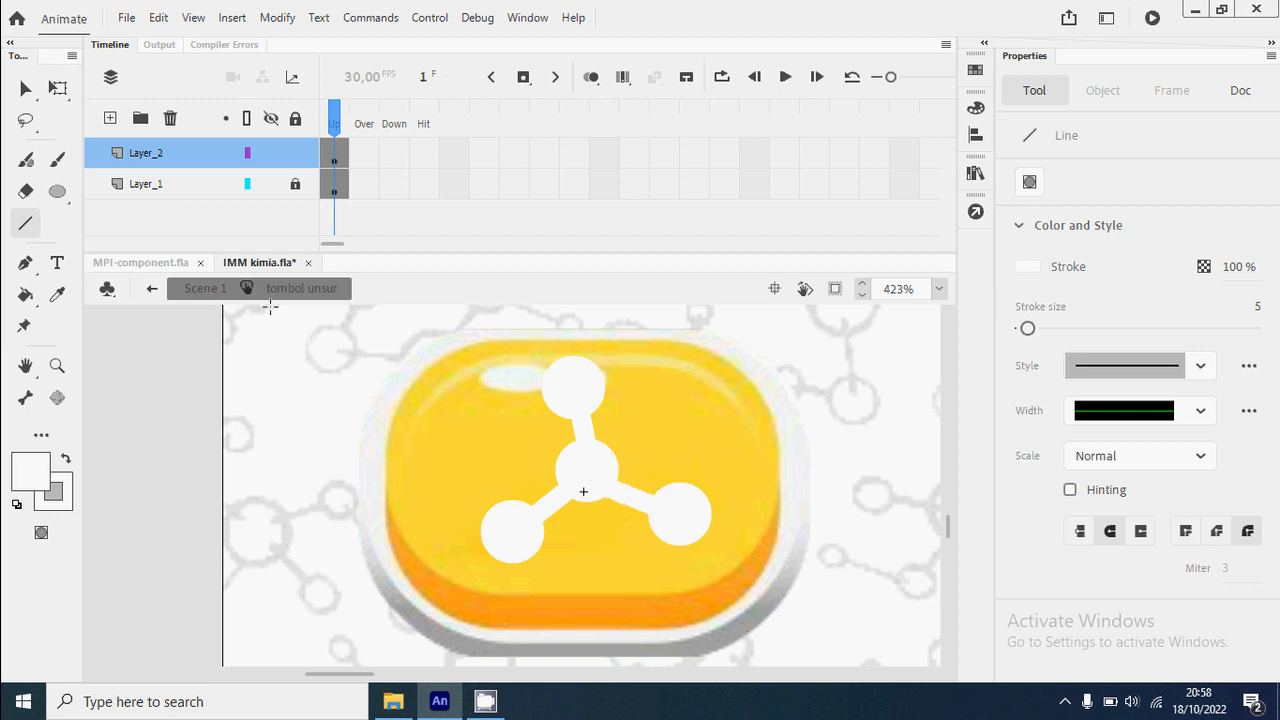
{"action": "left_click", "coordinate": [25, 88]}
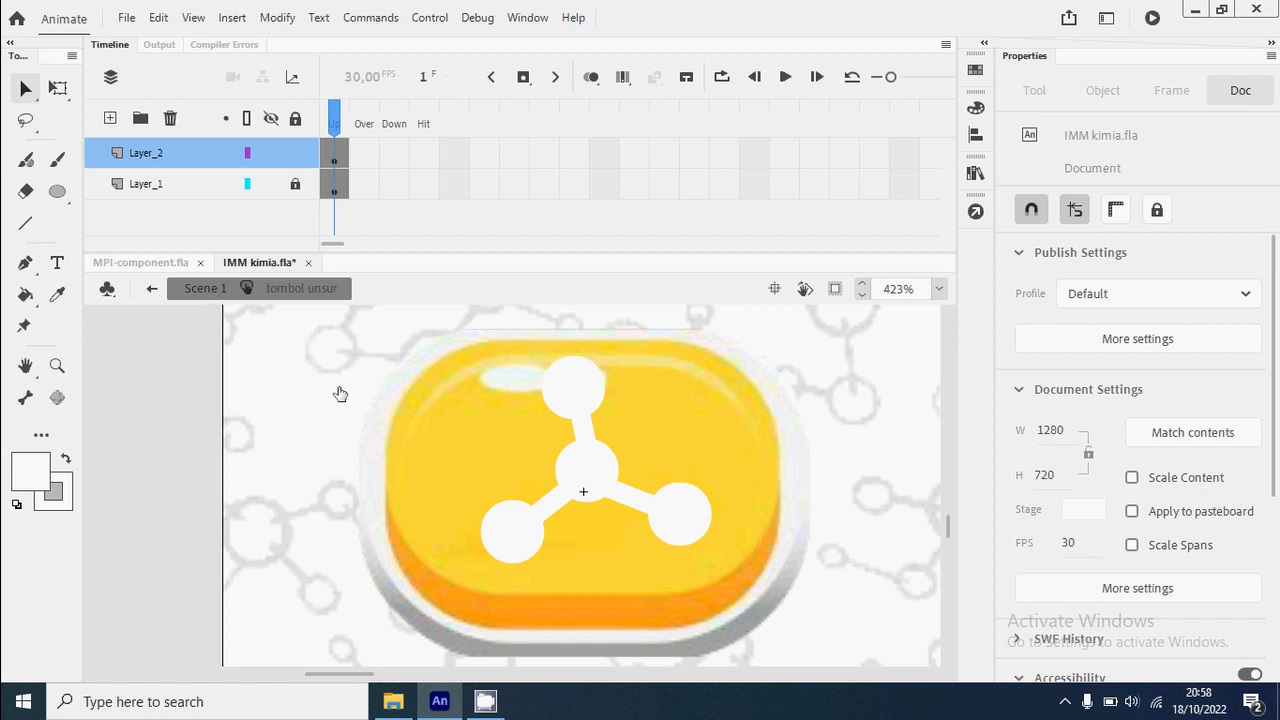
{"action": "double_click", "coordinate": [275, 386]}
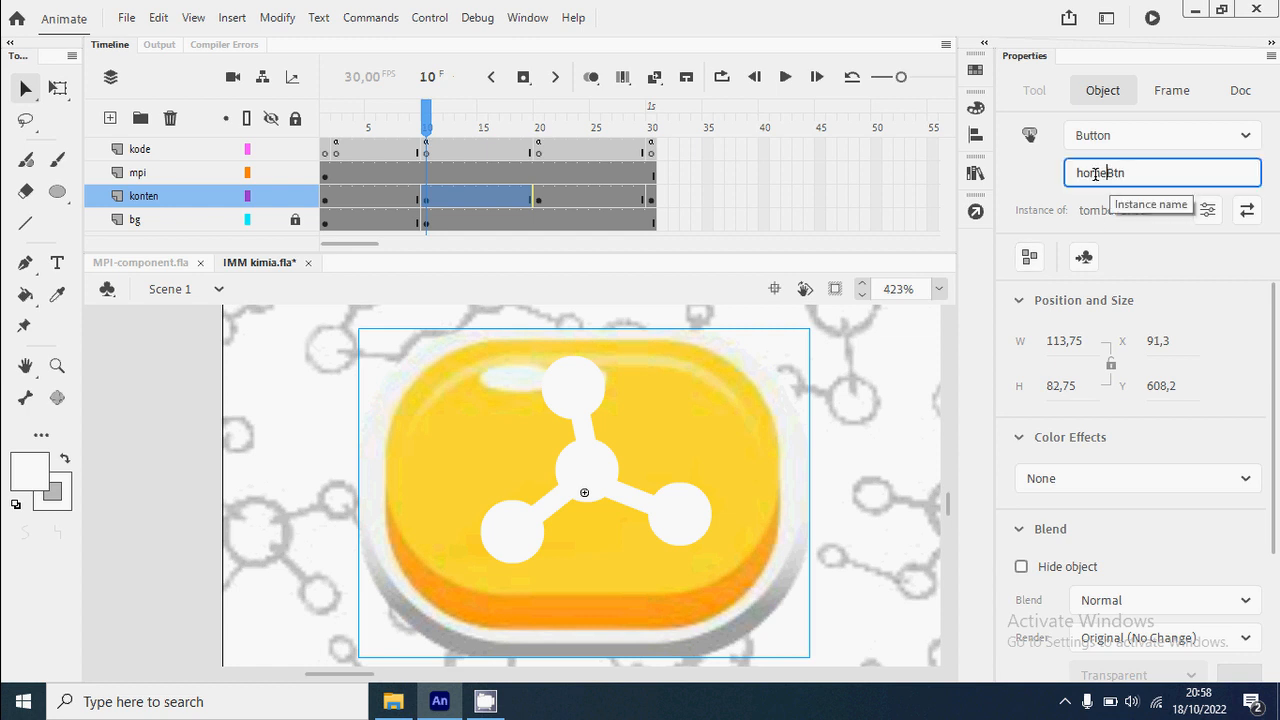
Set the instance name of the new molecule button to unsurBtn and deselect it.
{"action": "left_click_drag", "start_coordinate": [1110, 173], "coordinate": [1025, 174]}
{"action": "type", "text": "u"}
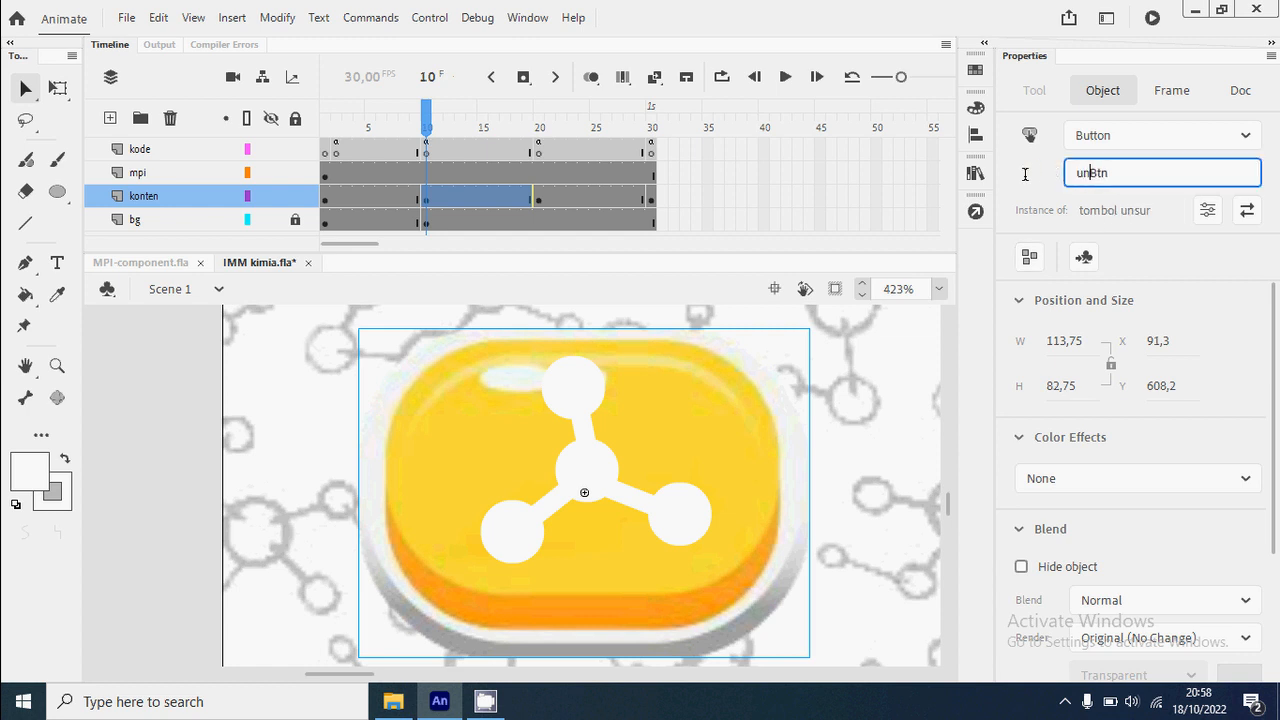
{"action": "type", "text": "nsur"}
{"action": "key", "text": "Return"}
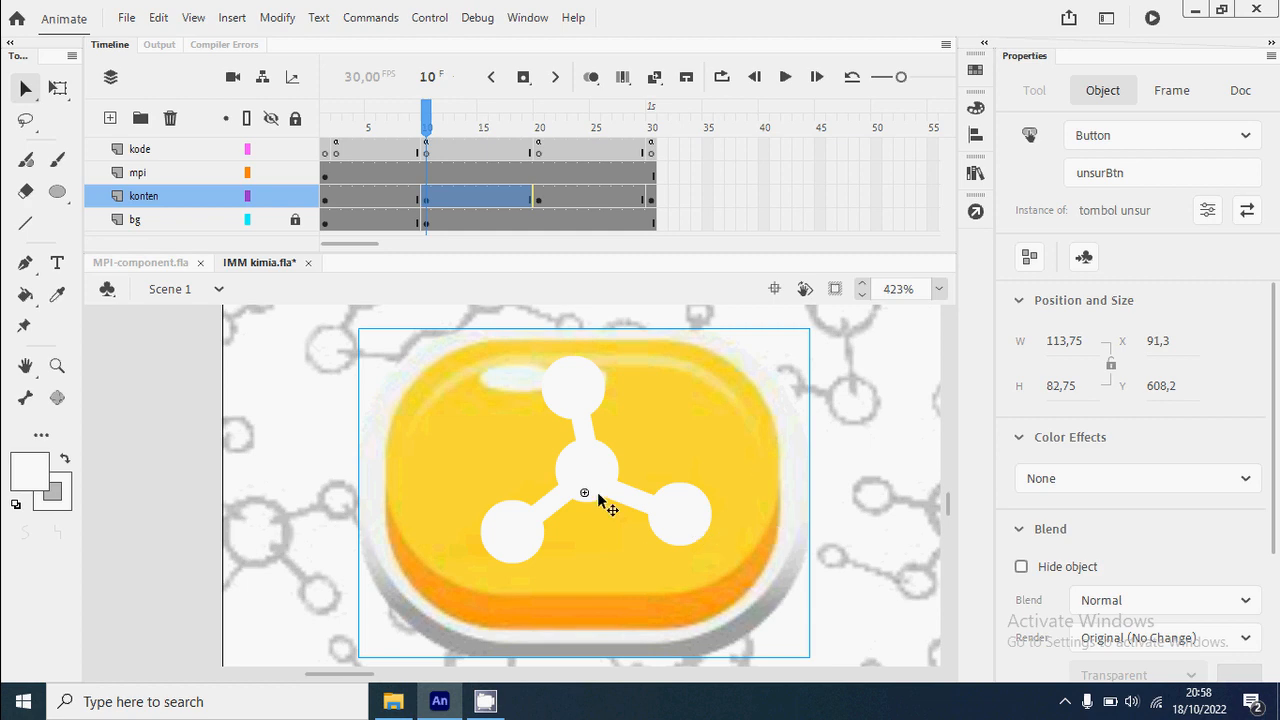
{"action": "key", "text": "ctrl+1"}
{"action": "key", "text": "ctrl+2"}
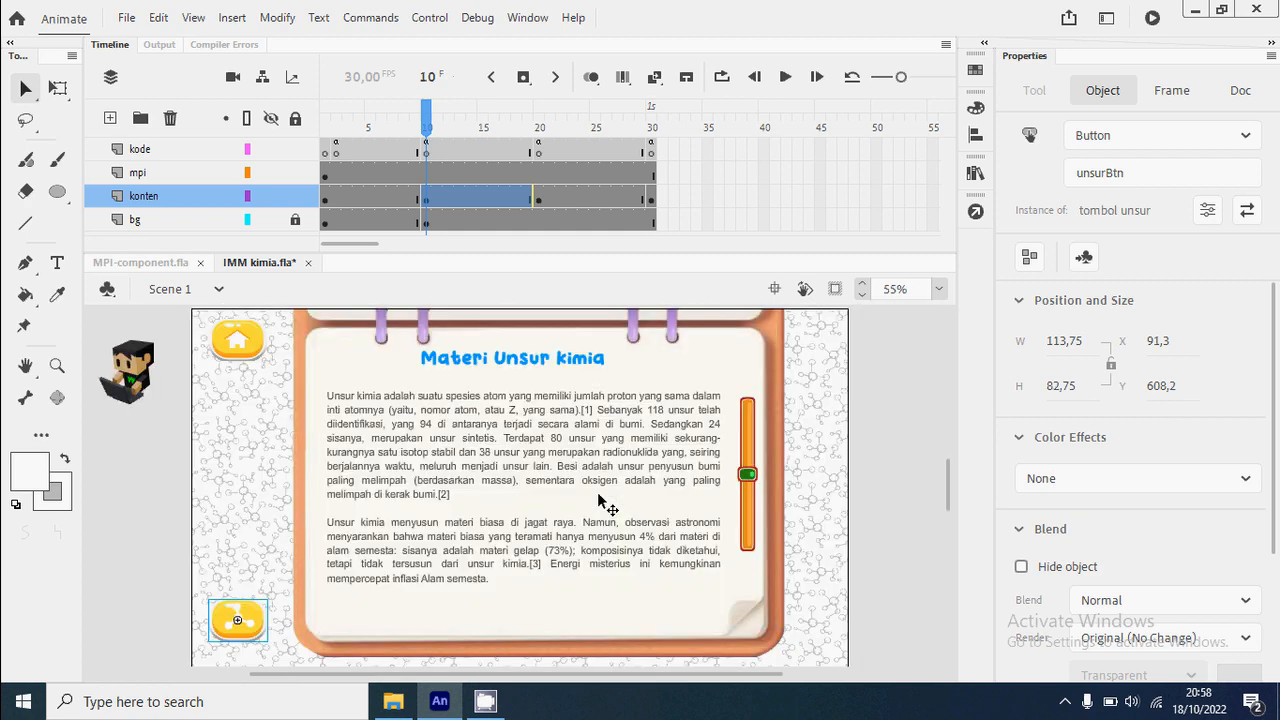
{"action": "left_click", "coordinate": [139, 541]}
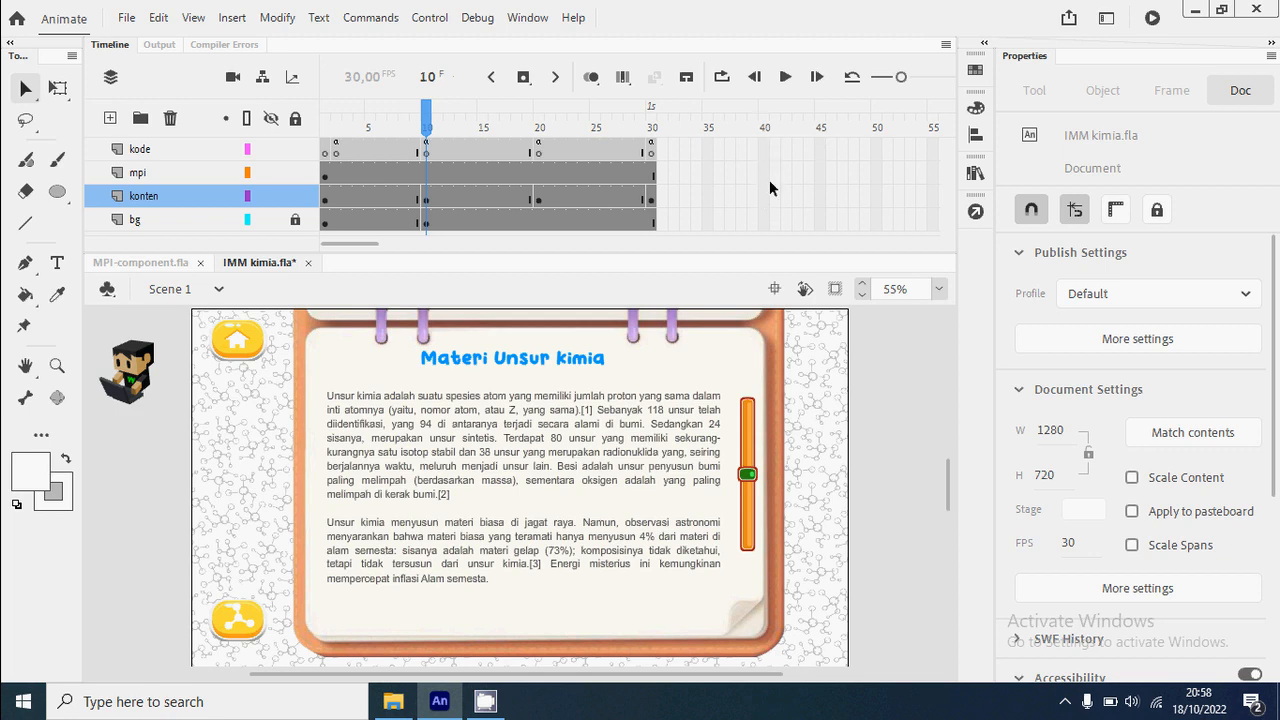
Extend the bg layer to frame 40 and insert a blank keyframe at frame 40 on the konten layer.
{"action": "left_click", "coordinate": [763, 219]}
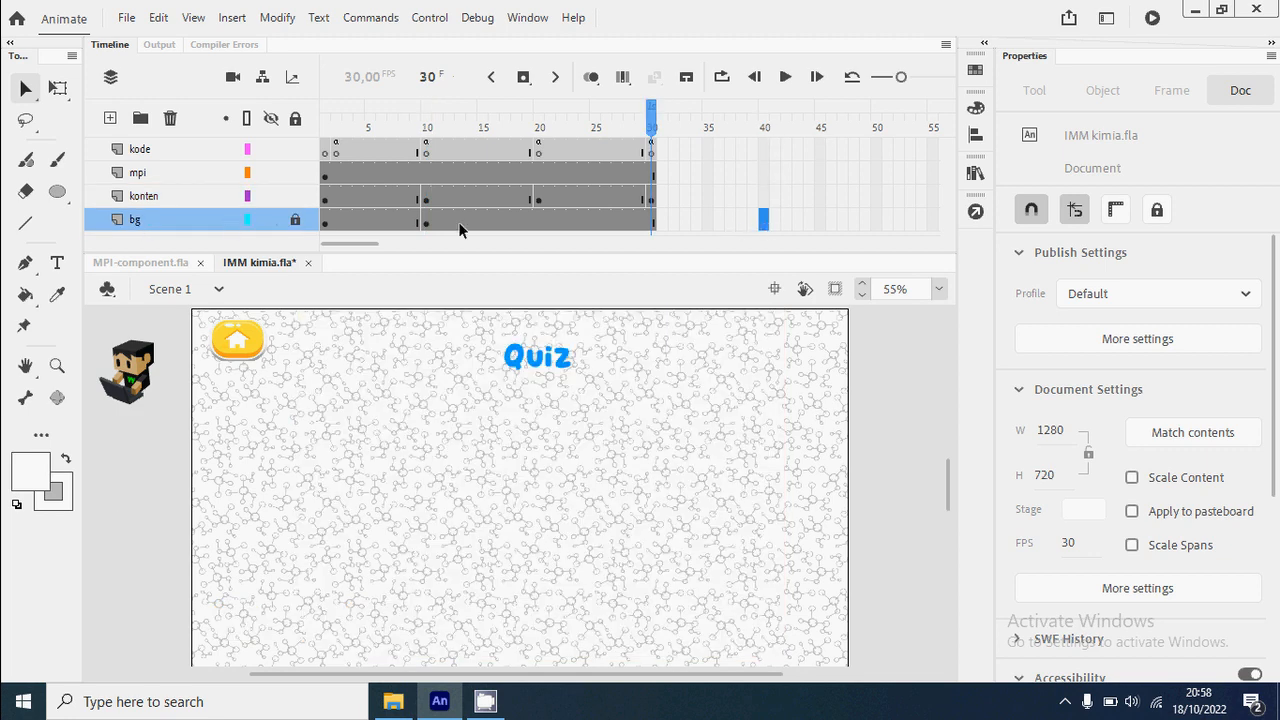
{"action": "right_click", "coordinate": [764, 223]}
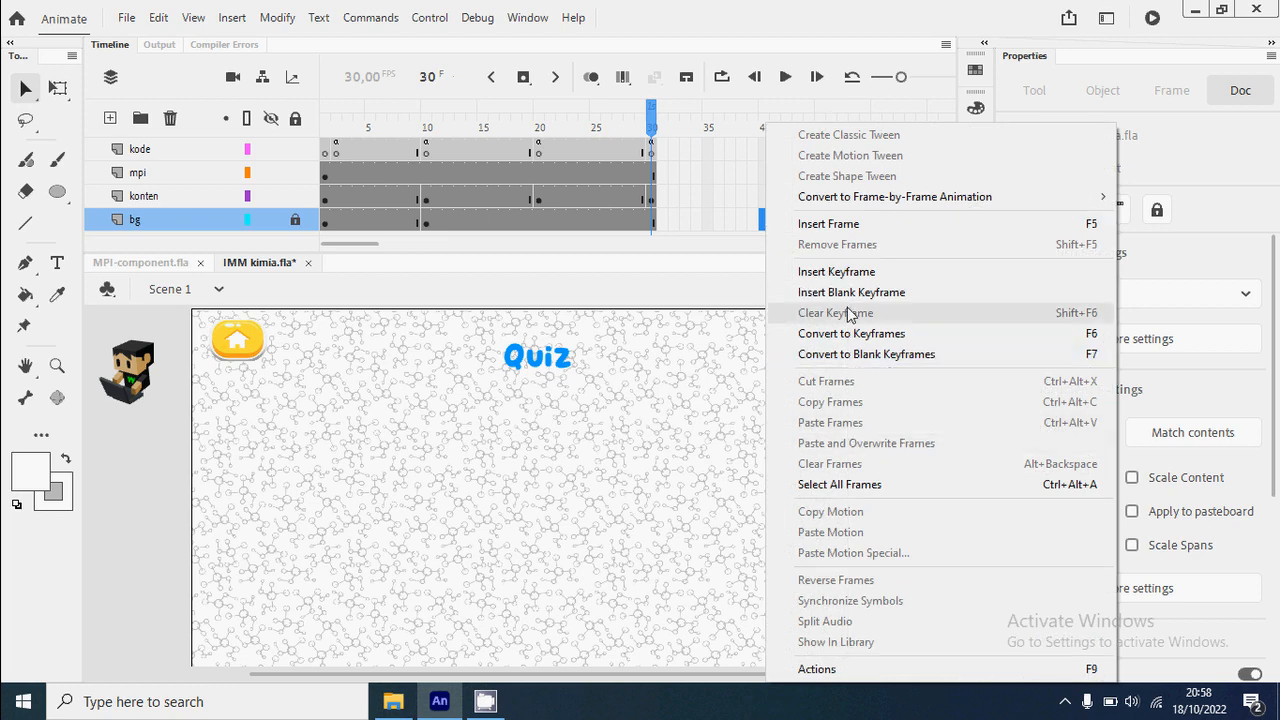
{"action": "left_click", "coordinate": [855, 227]}
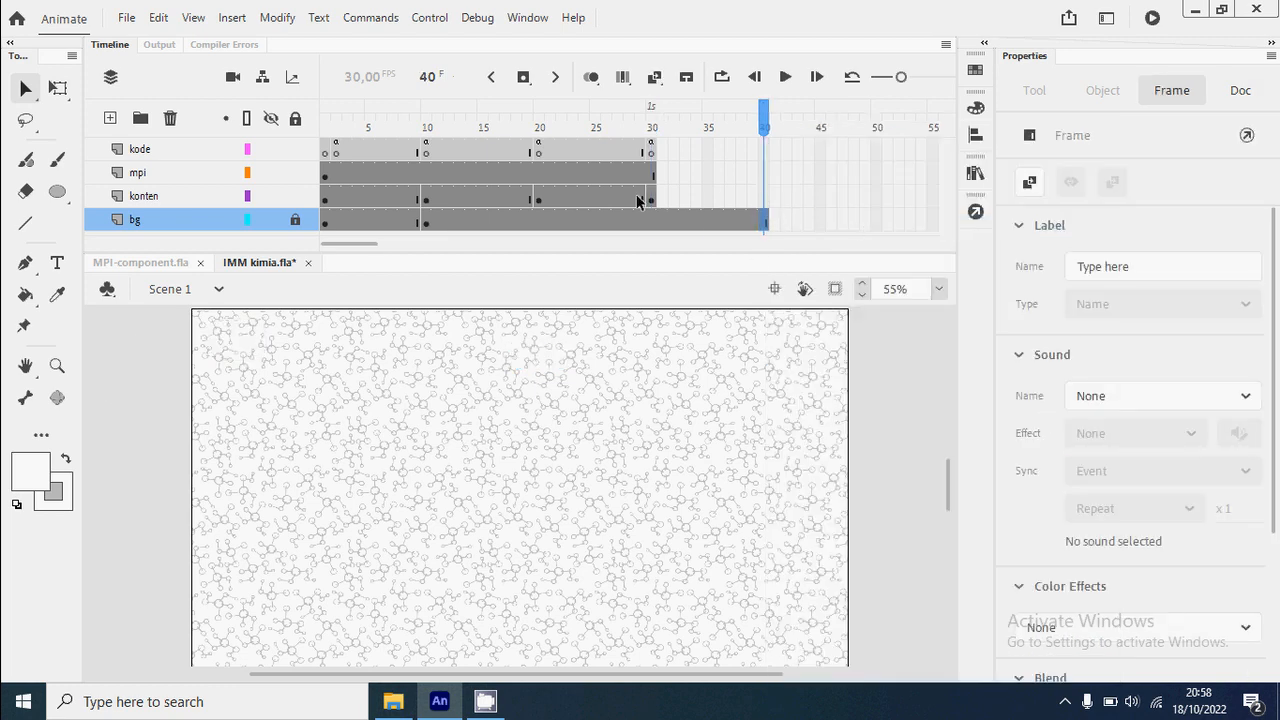
{"action": "left_click", "coordinate": [763, 197]}
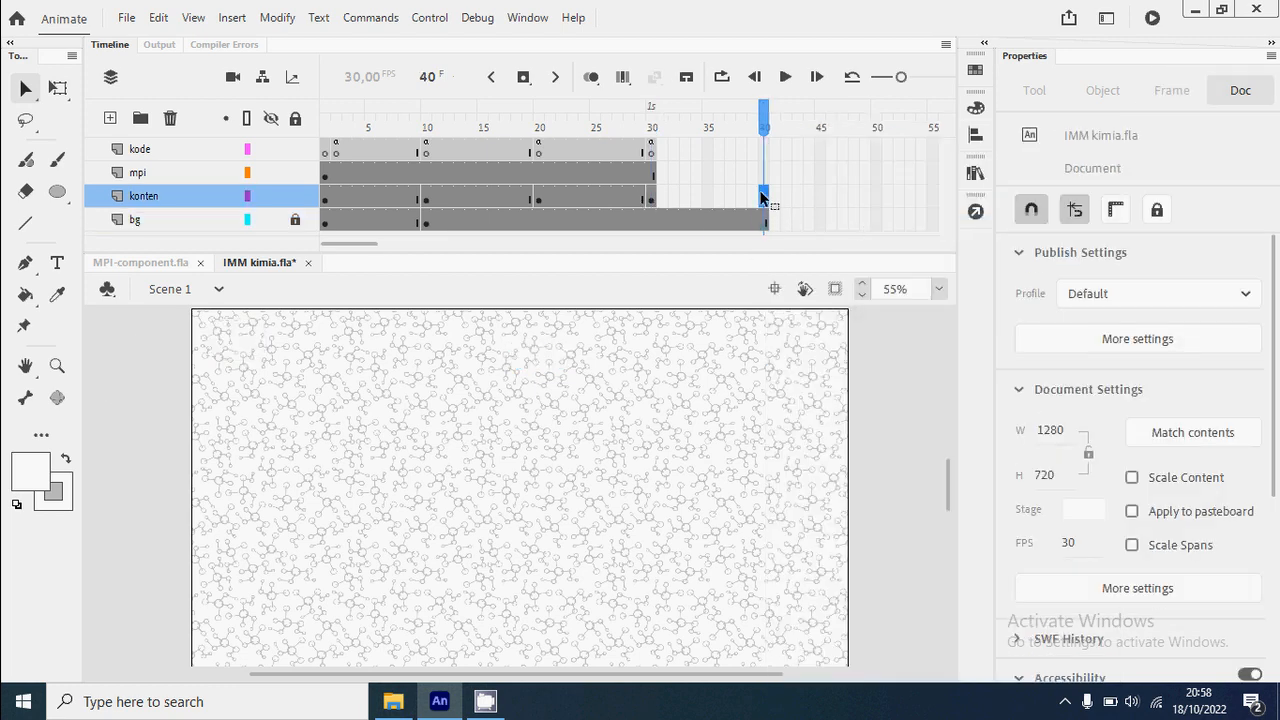
{"action": "right_click", "coordinate": [763, 197]}
{"action": "left_click", "coordinate": [869, 292]}
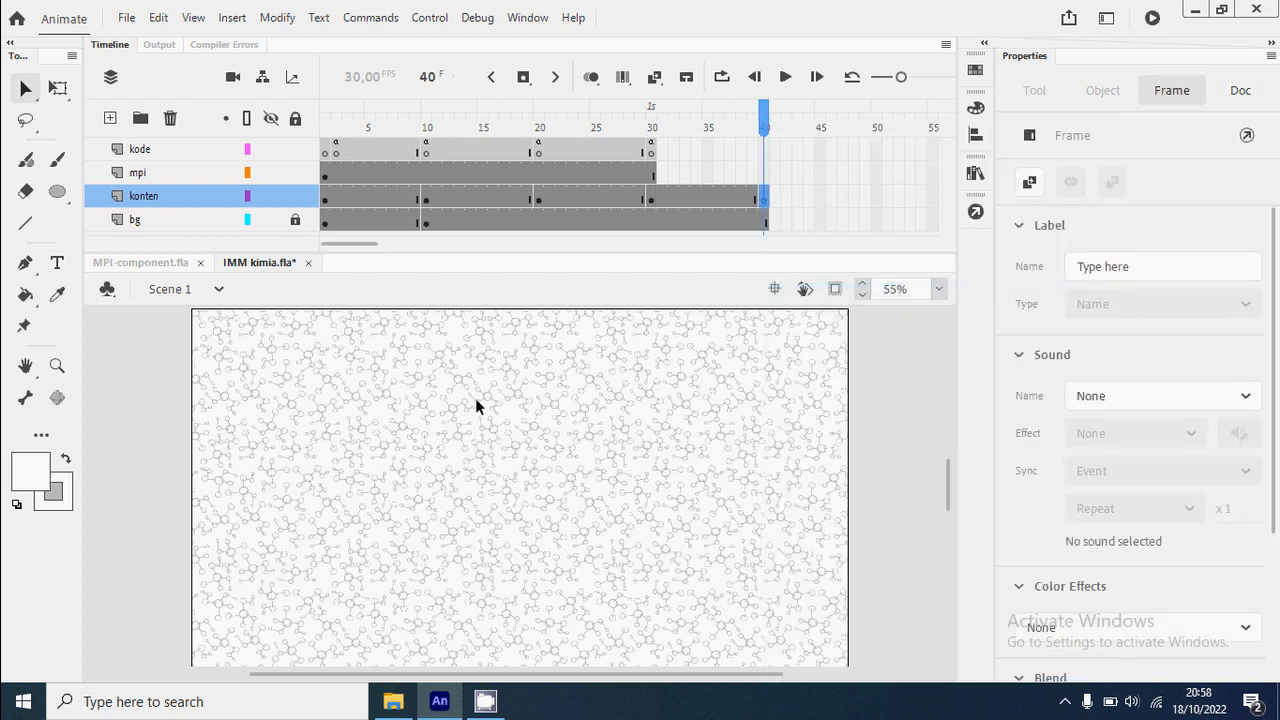
Extend the mpi layer to frame 40 and insert a blank keyframe at frame 40 on the kode layer.
{"action": "right_click", "coordinate": [763, 172]}
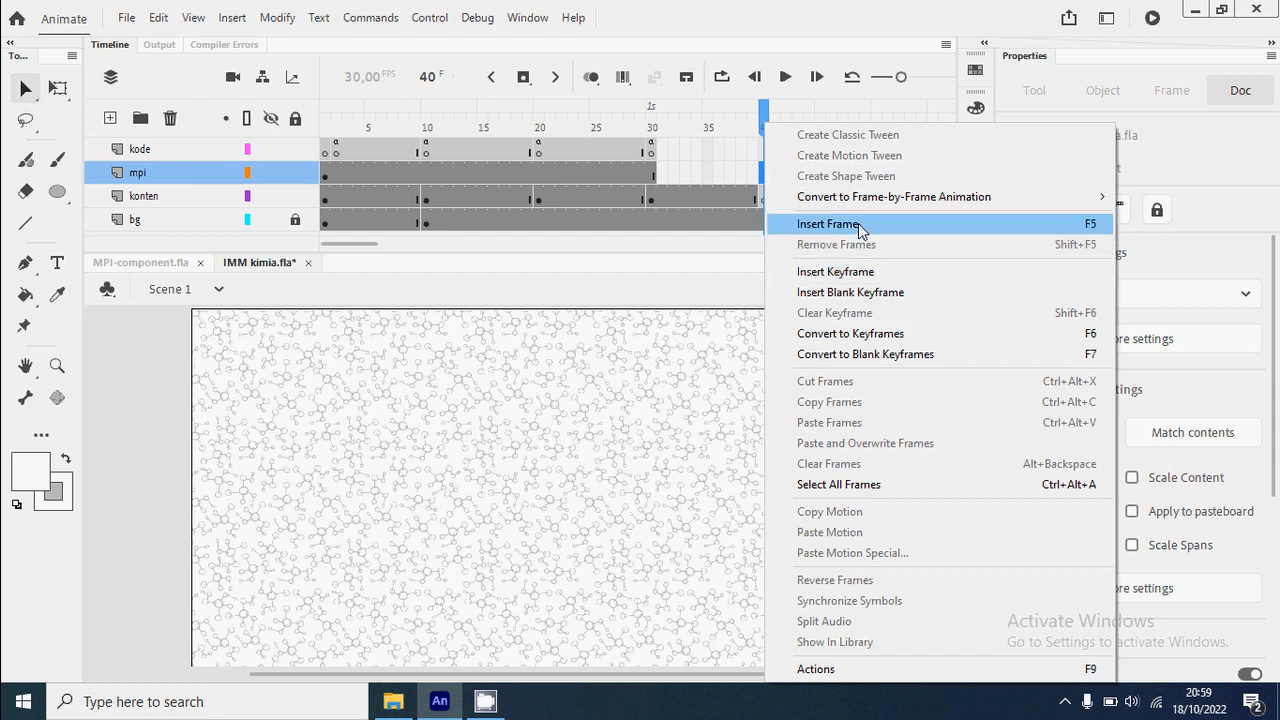
{"action": "left_click", "coordinate": [857, 224]}
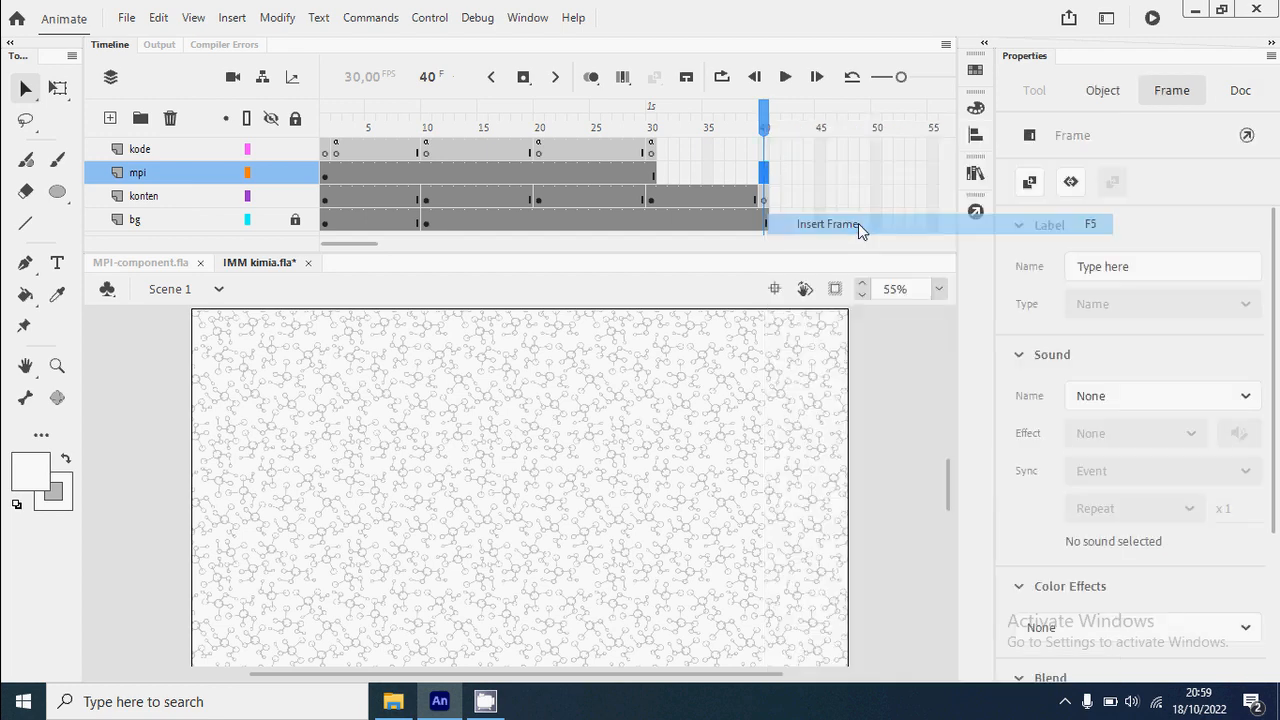
{"action": "left_click", "coordinate": [762, 150]}
{"action": "right_click", "coordinate": [762, 150]}
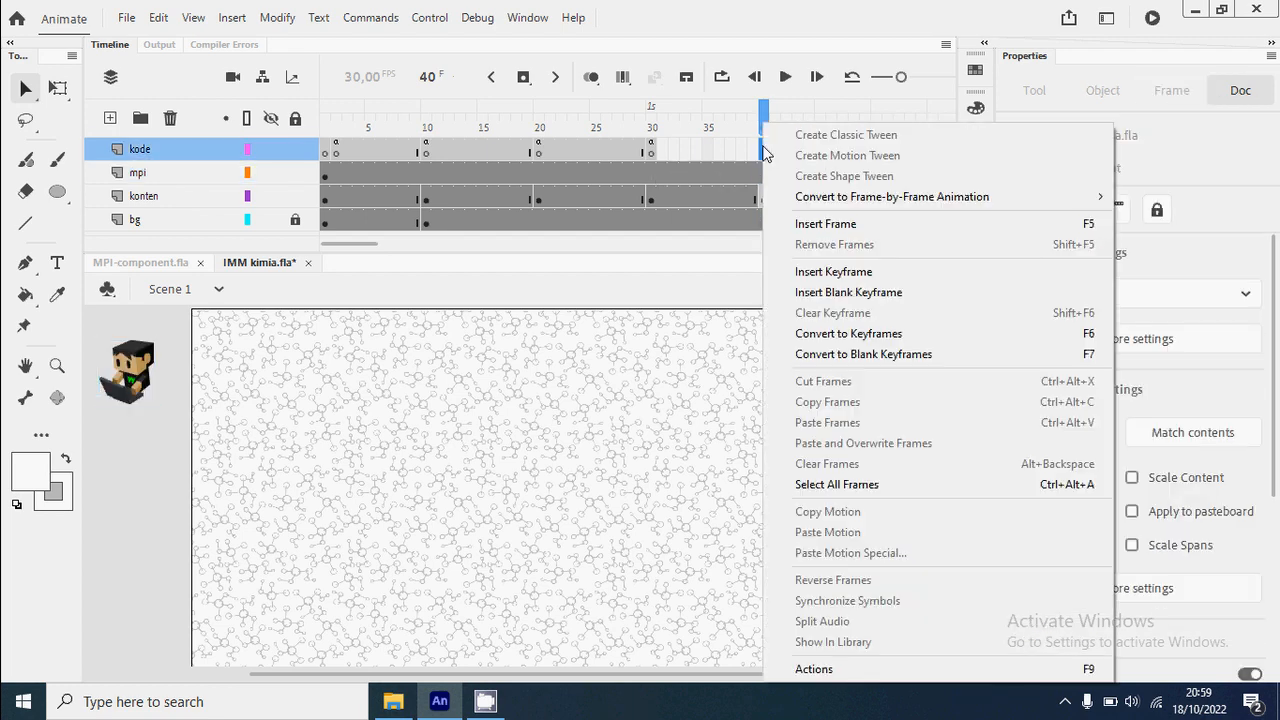
{"action": "left_click", "coordinate": [886, 291]}
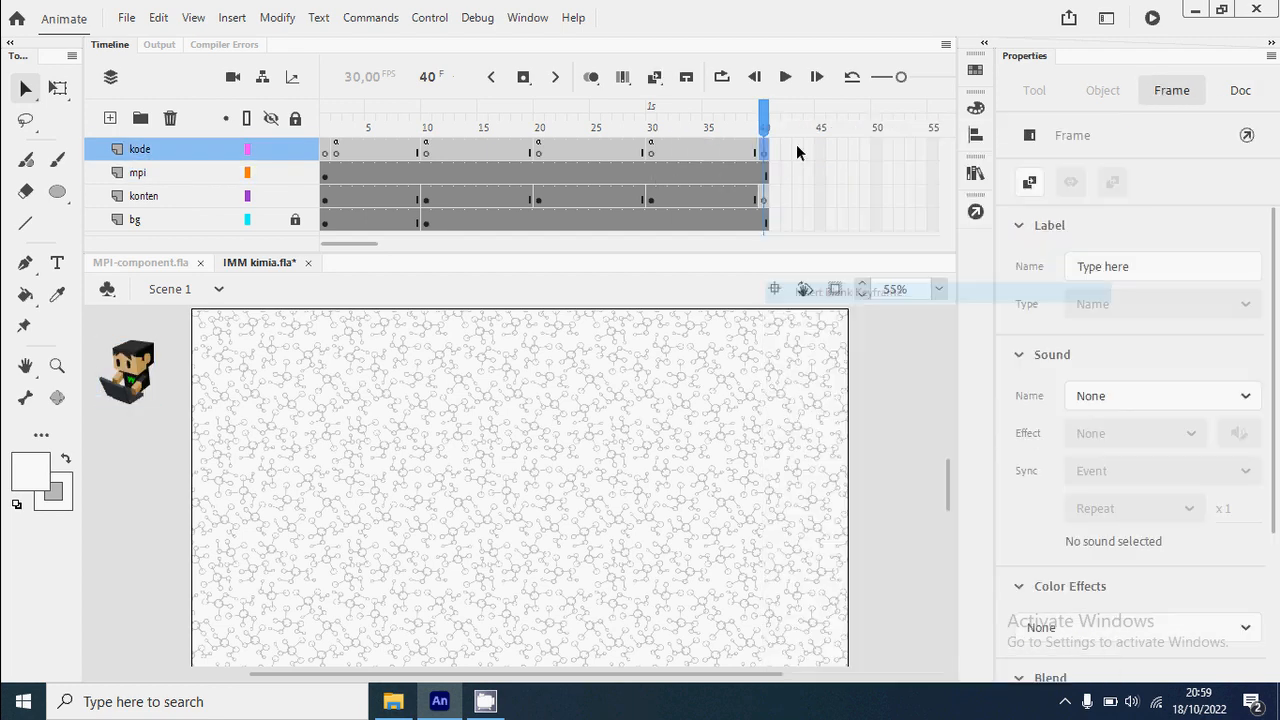
Append mpi.click("unsurBtn", 40); below the slideV function in the kode layer's frame 10 script and close the script.
{"action": "left_click", "coordinate": [652, 128]}
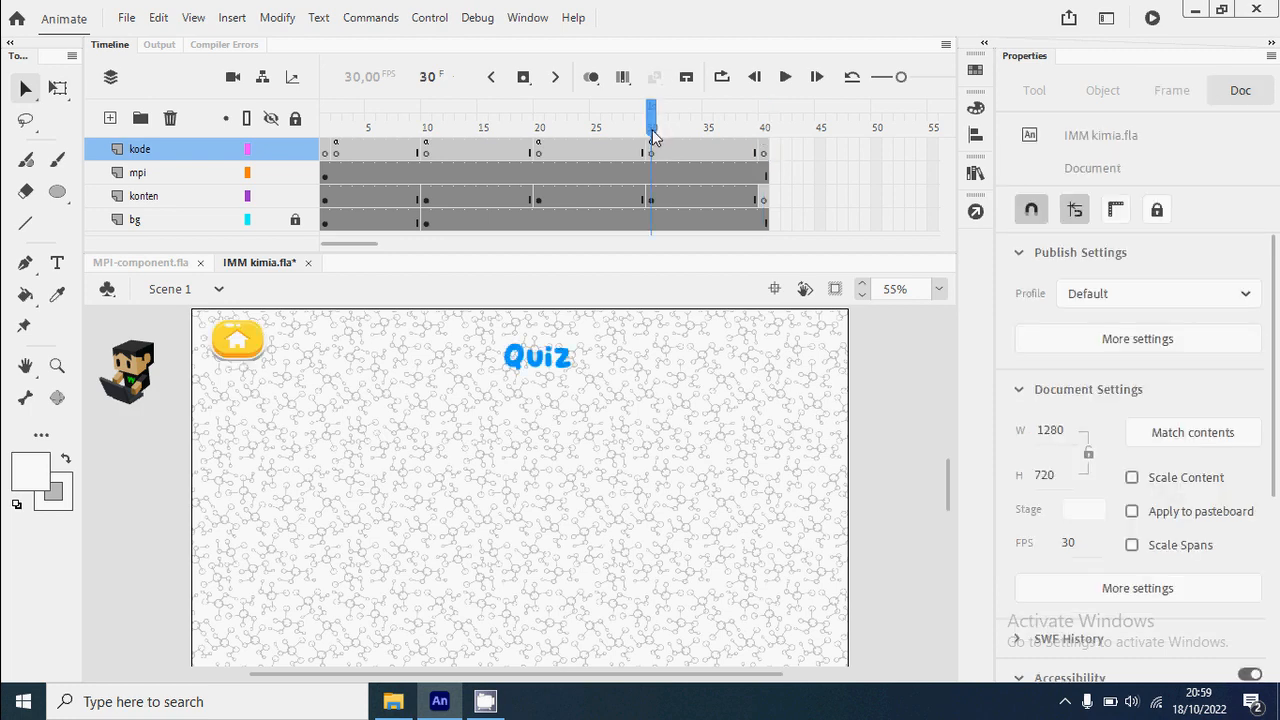
{"action": "left_click", "coordinate": [427, 128]}
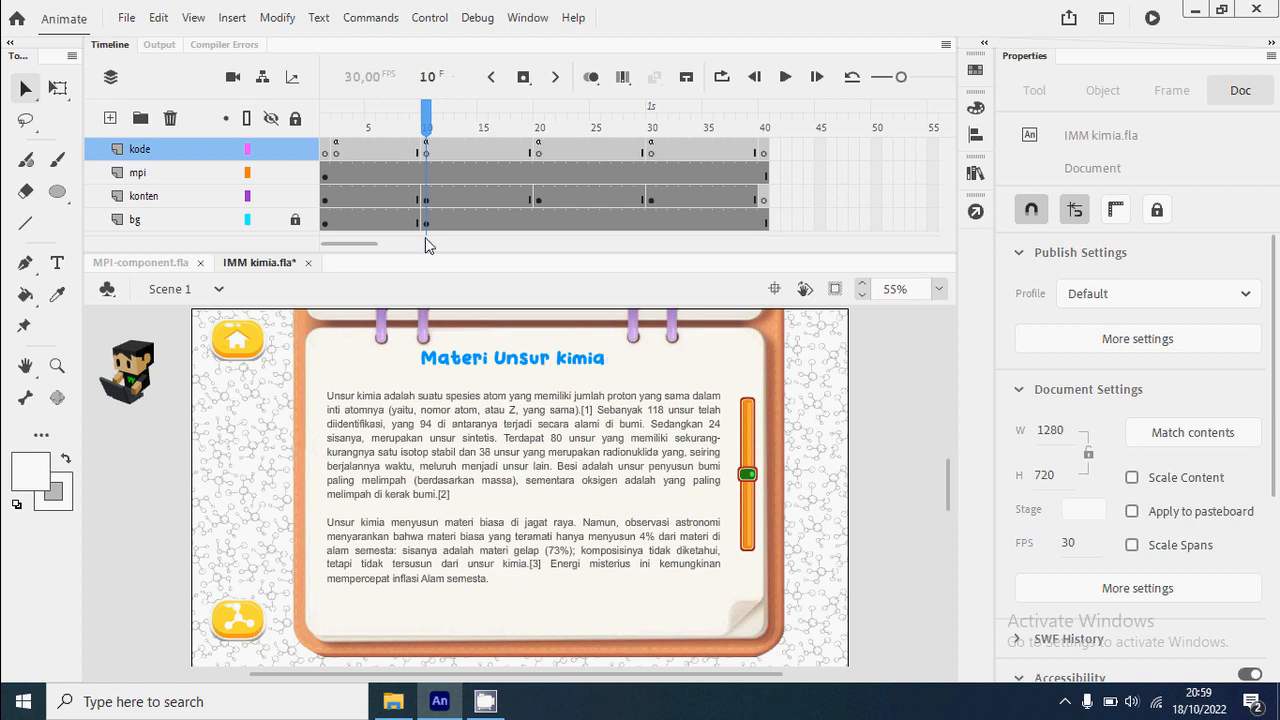
{"action": "left_click", "coordinate": [432, 155]}
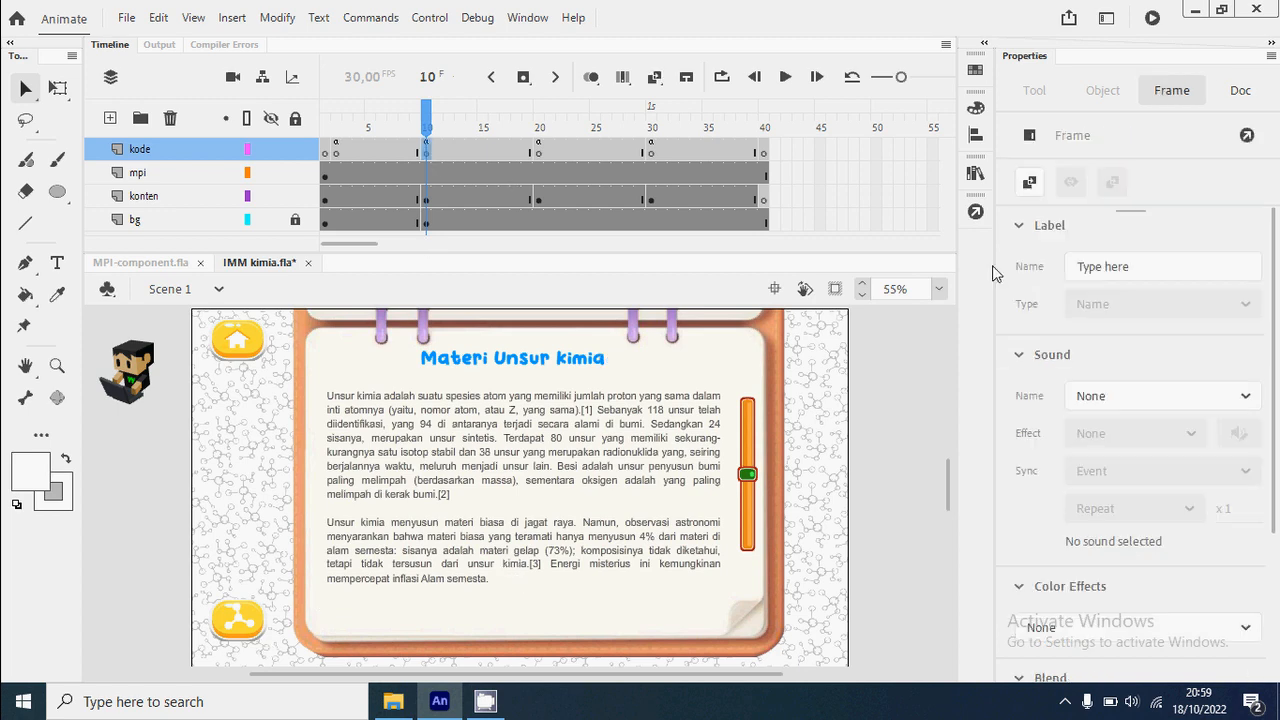
{"action": "left_click", "coordinate": [975, 214]}
{"action": "left_click", "coordinate": [509, 380]}
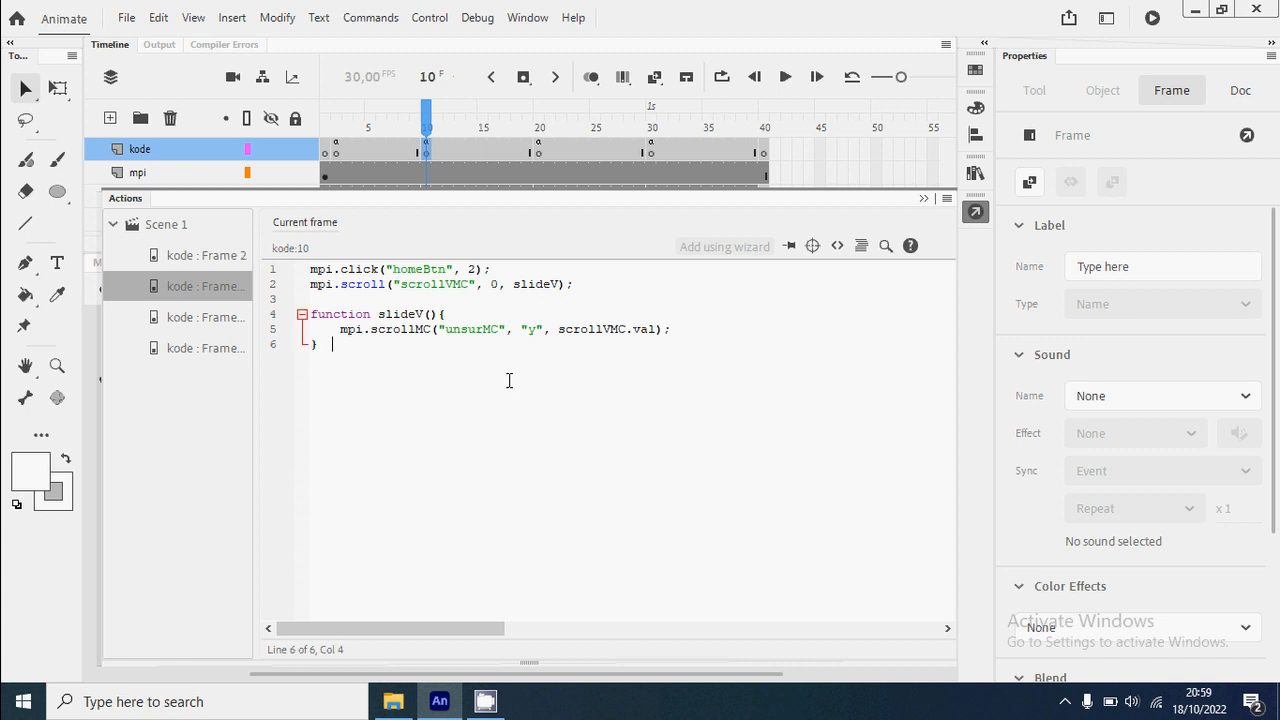
{"action": "scroll", "coordinate": [478, 394], "scroll_direction": "up", "scroll_amount": 9}
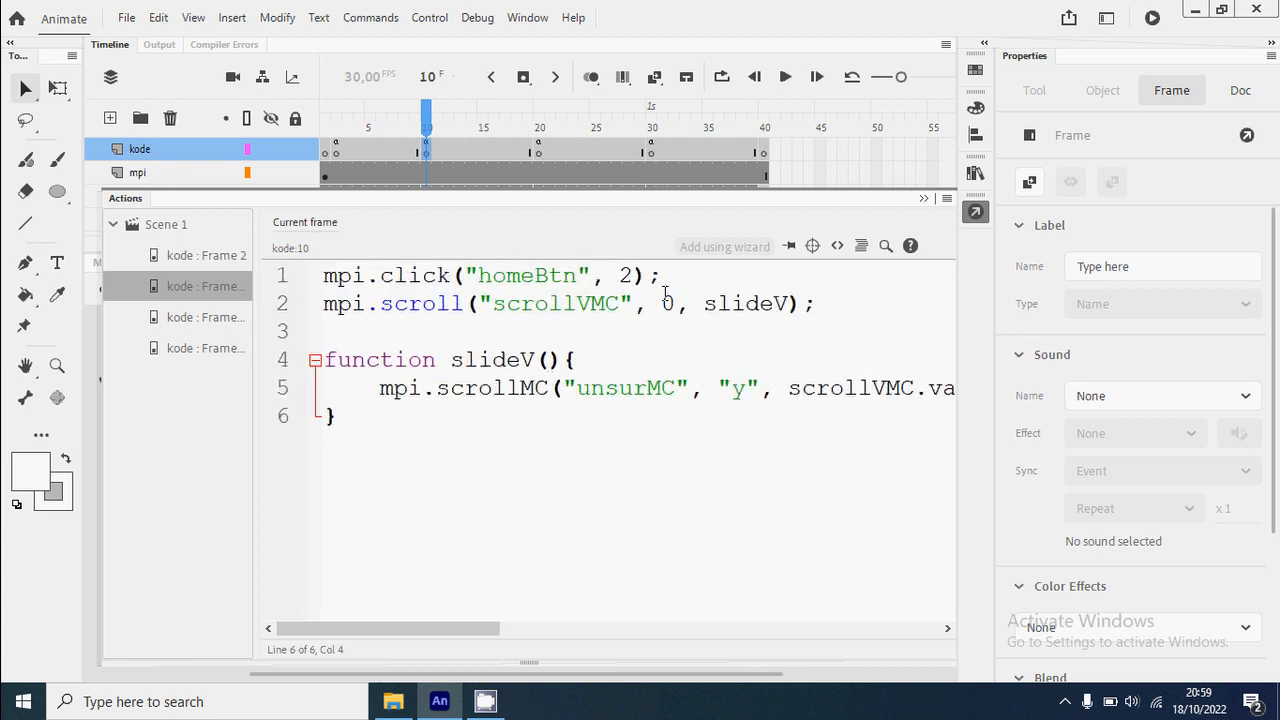
{"action": "key", "text": "Return"}
{"action": "key", "text": "Return"}
{"action": "type", "text": "mpi.clc"}
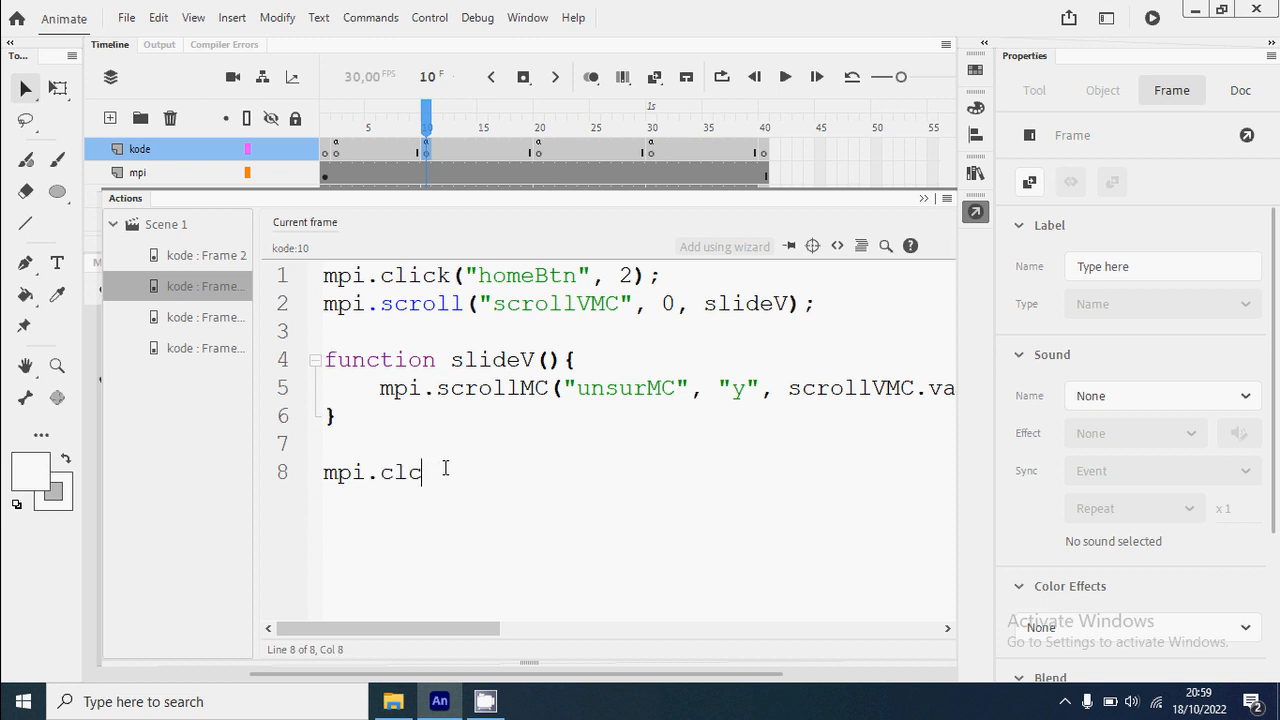
{"action": "key", "text": "BackSpace"}
{"action": "type", "text": "ick(\"unsurB"}
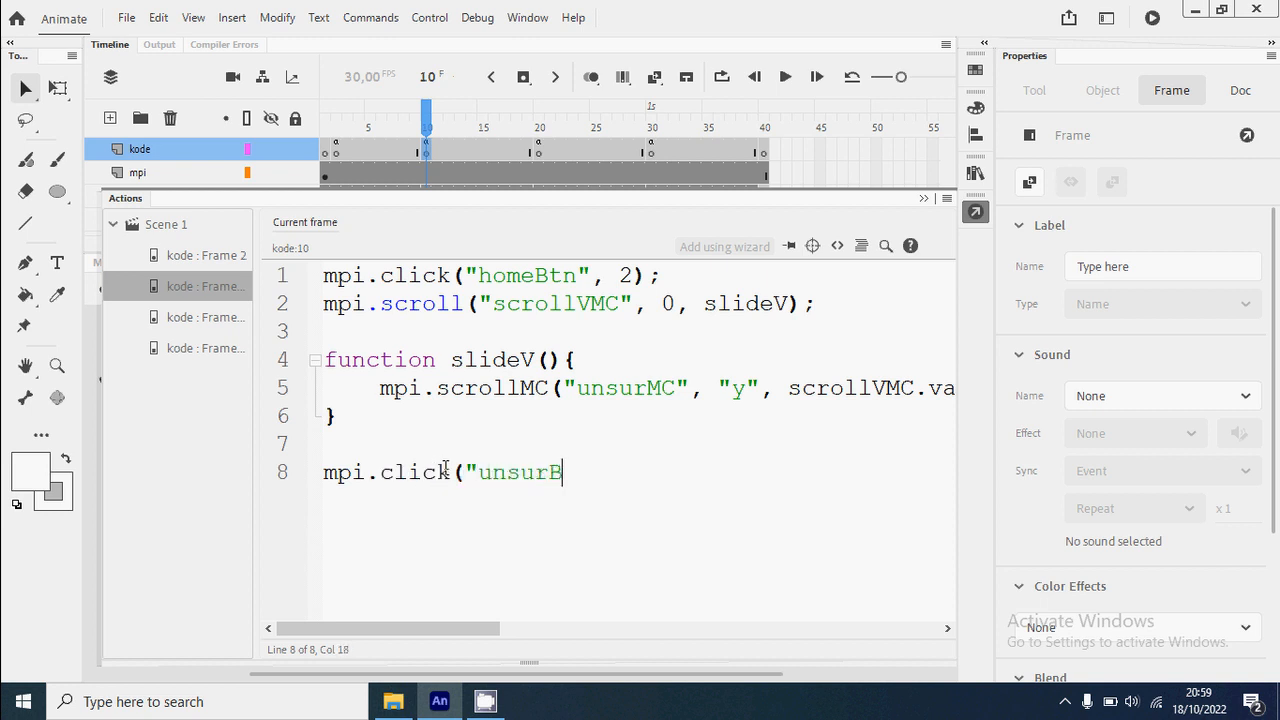
{"action": "type", "text": "tn\", 40);"}
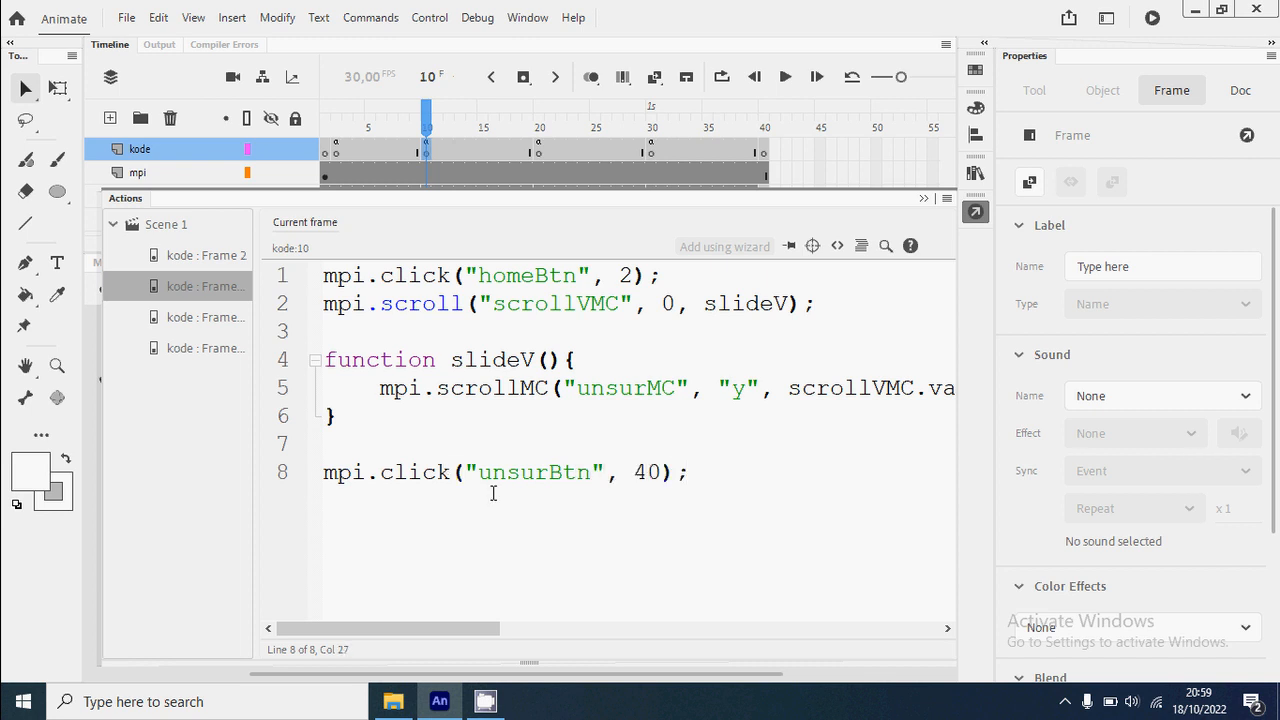
{"action": "left_click", "coordinate": [975, 211]}
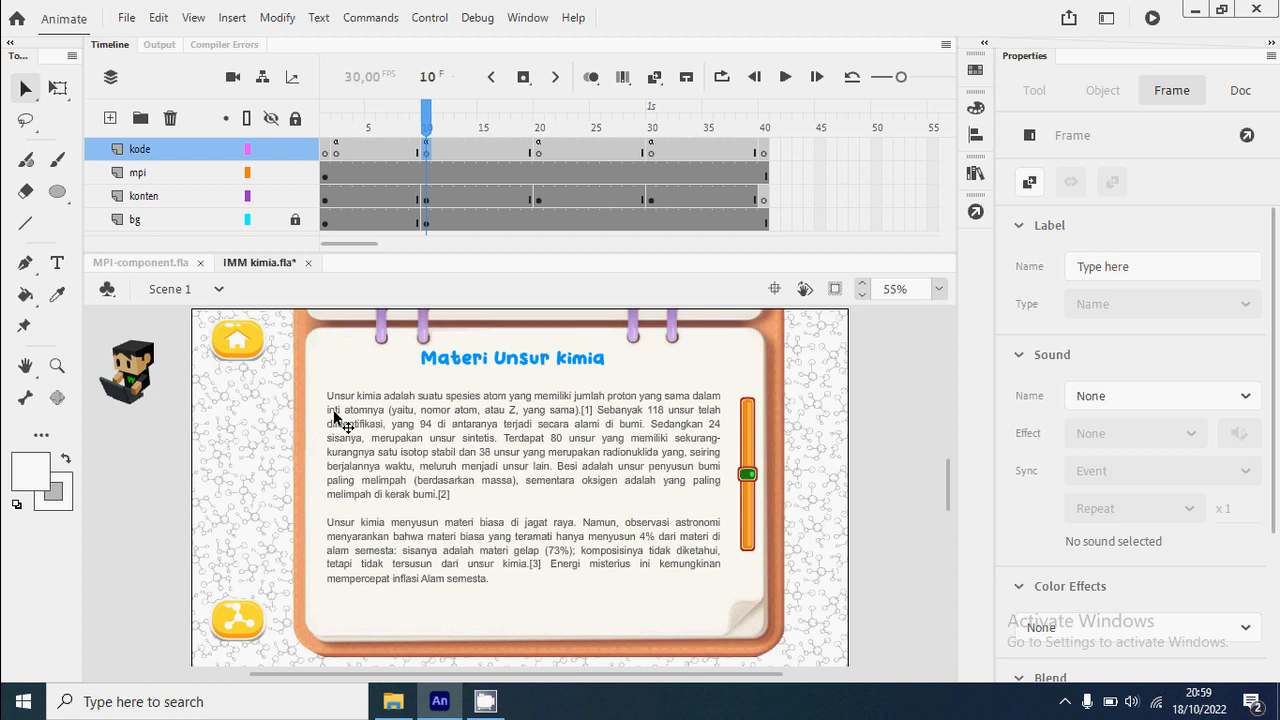
Copy the home button from frame 10 and paste it in place on the konten layer's frame 40.
{"action": "left_click", "coordinate": [236, 342]}
{"action": "left_click", "coordinate": [244, 352]}
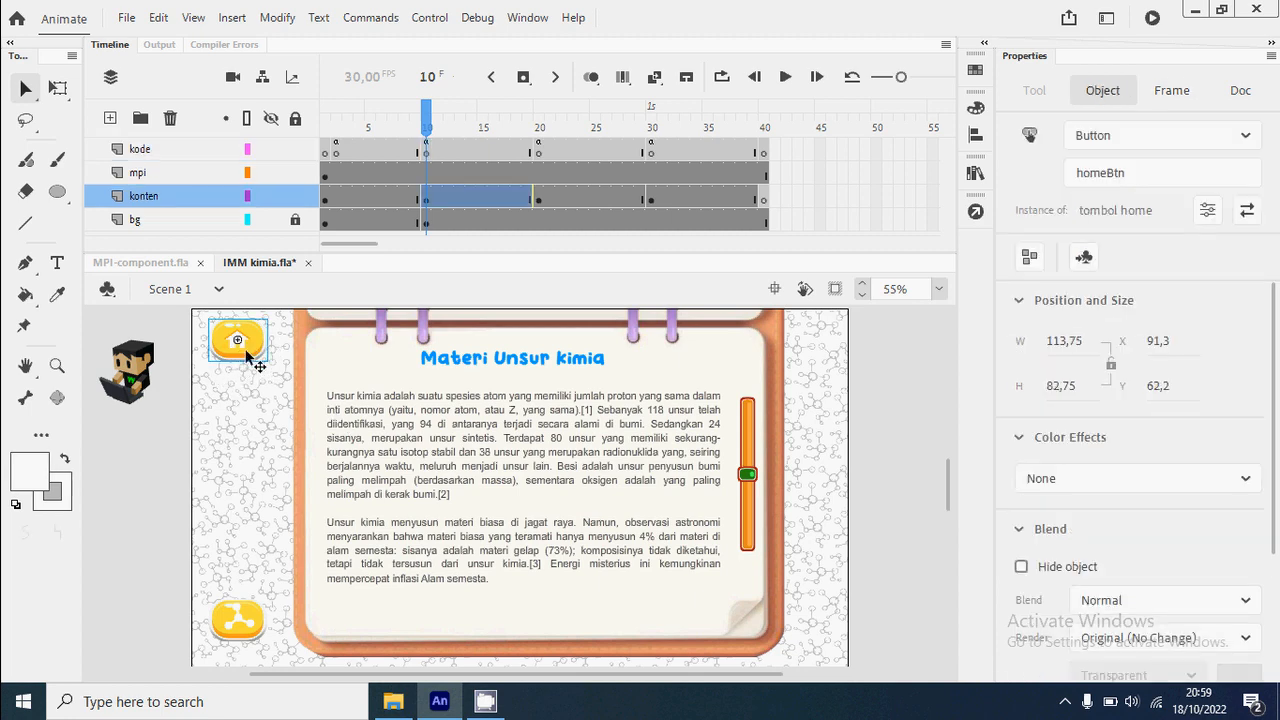
{"action": "right_click", "coordinate": [246, 352]}
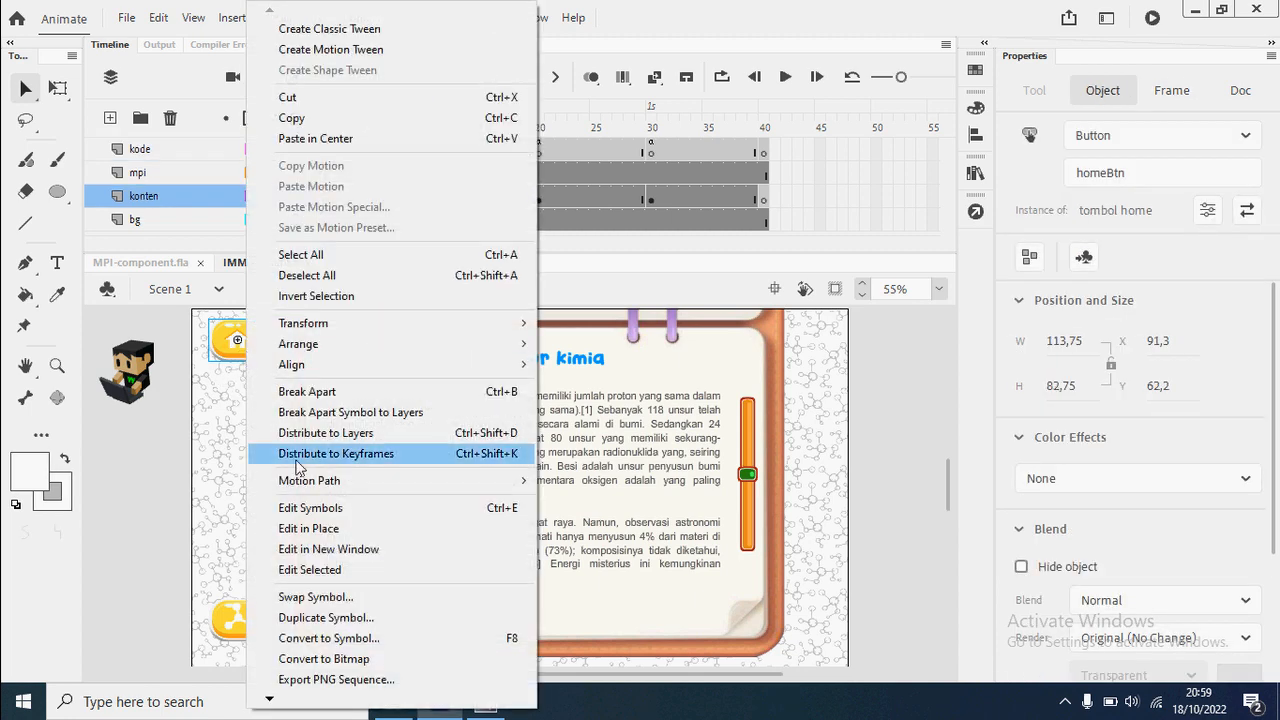
{"action": "left_click", "coordinate": [330, 125]}
{"action": "left_click", "coordinate": [766, 196]}
{"action": "left_click", "coordinate": [757, 200]}
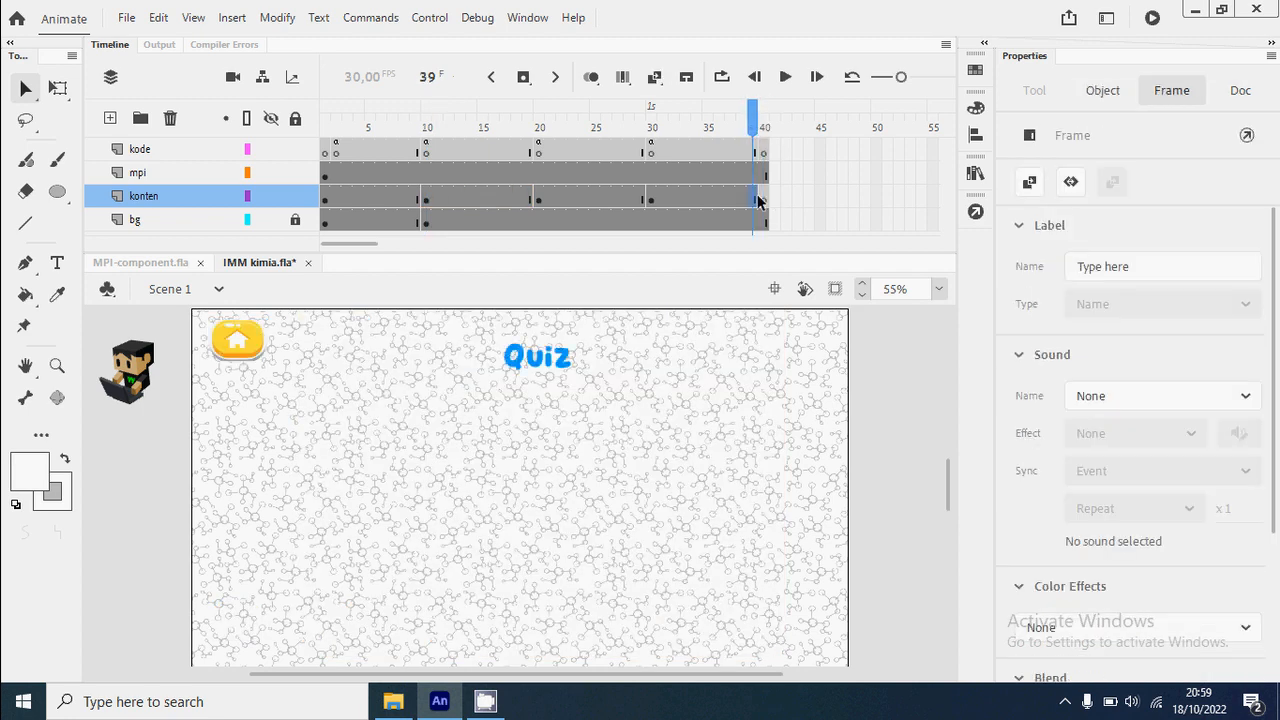
{"action": "left_click", "coordinate": [766, 200]}
{"action": "right_click", "coordinate": [898, 373]}
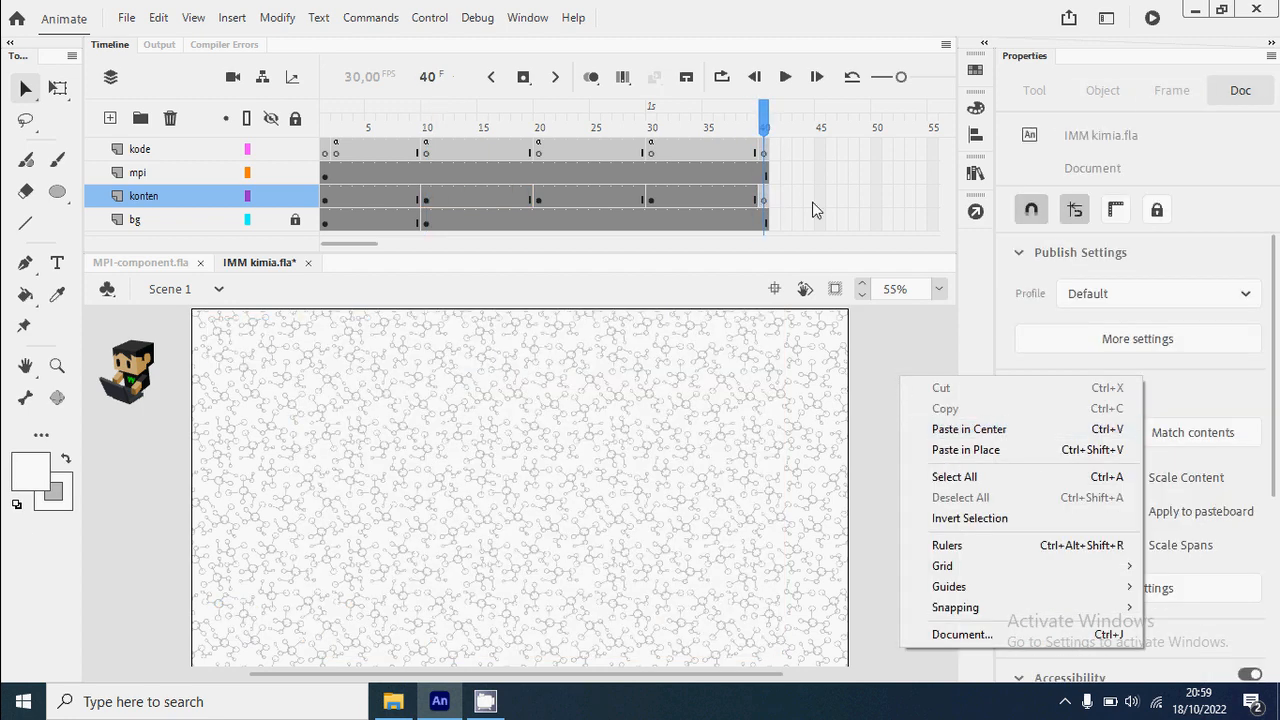
{"action": "left_click", "coordinate": [987, 452]}
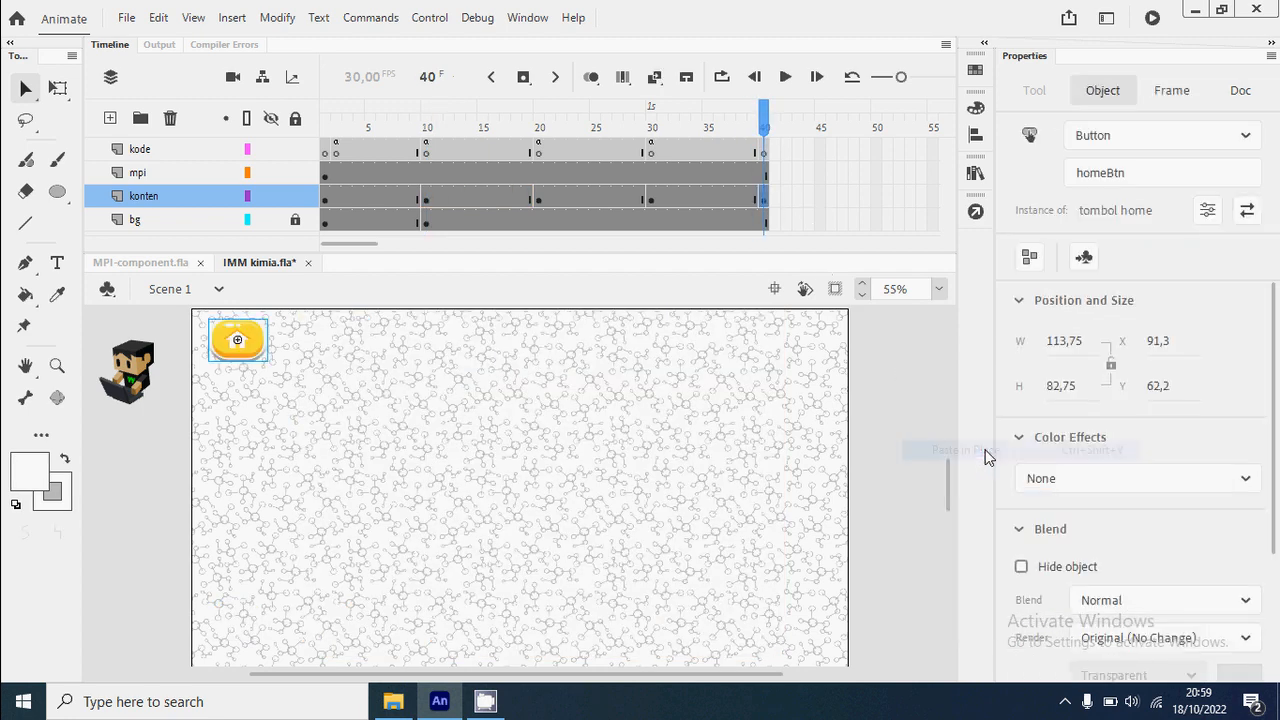
Add the script mpi.click("homeBtn", 10); to frame 40 of the kode layer and close the script.
{"action": "left_click", "coordinate": [766, 151]}
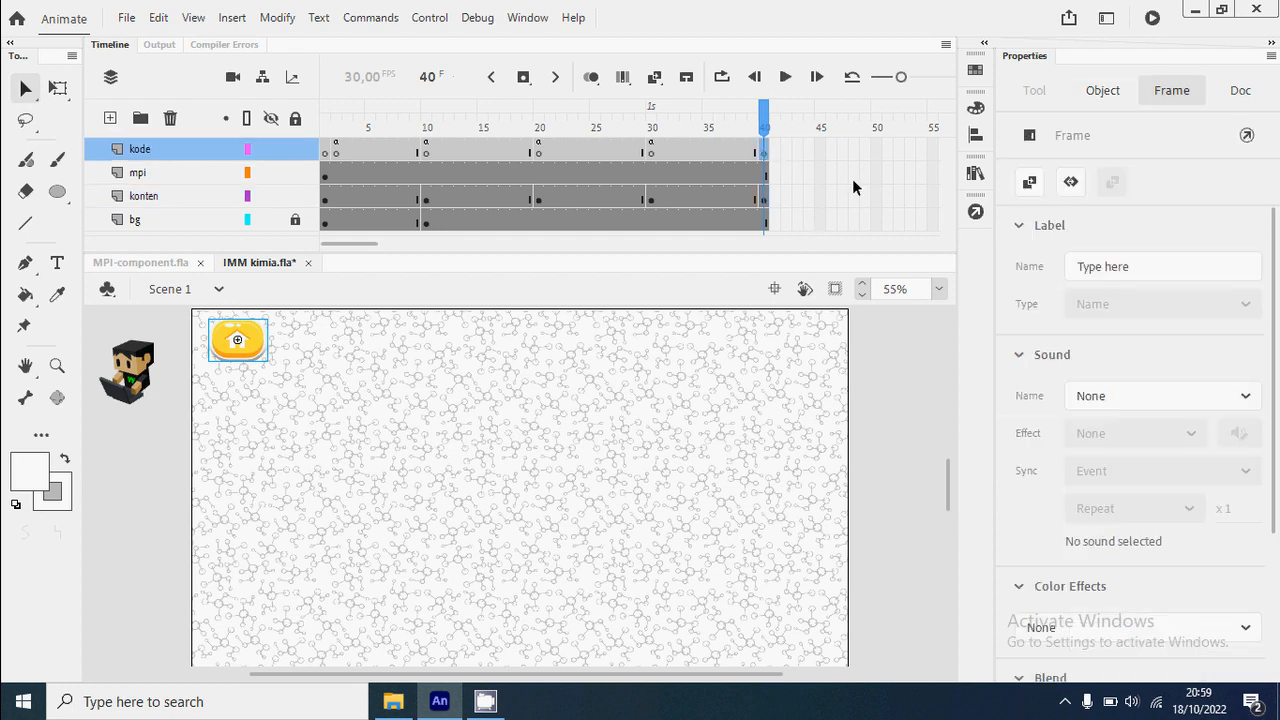
{"action": "left_click", "coordinate": [975, 211]}
{"action": "type", "text": "mpi."}
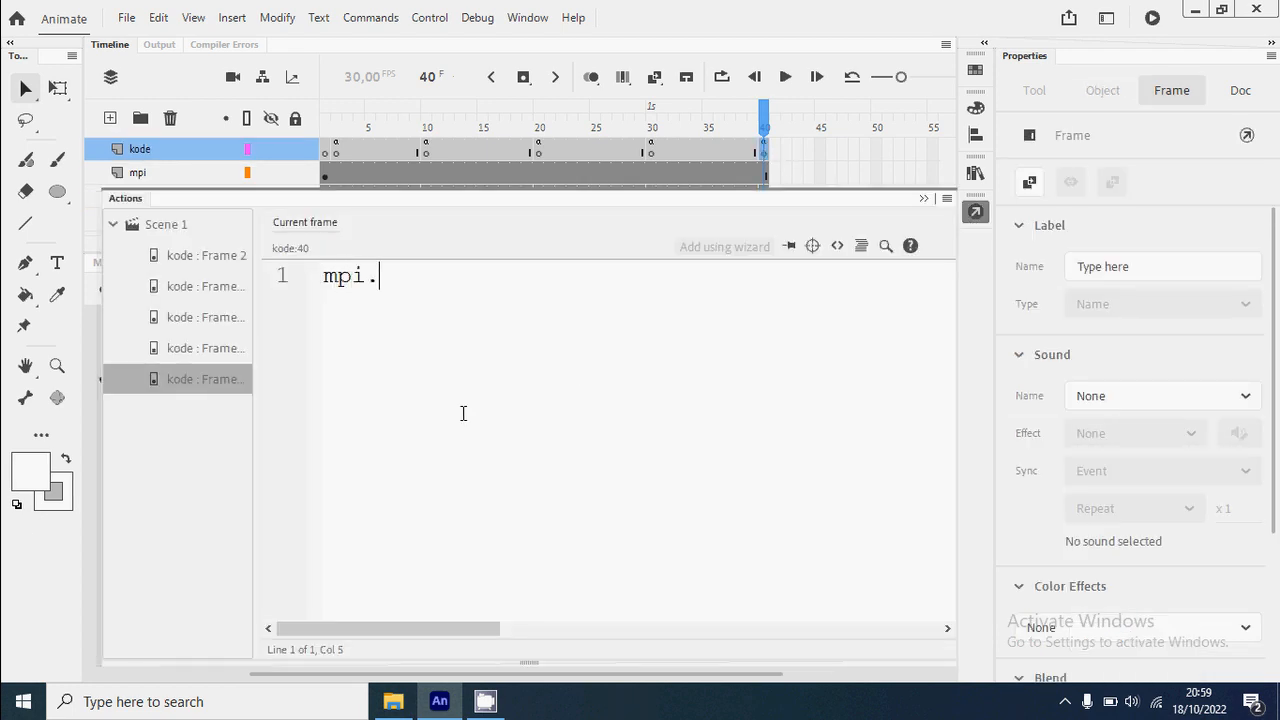
{"action": "type", "text": "click(\"homeBtn"}
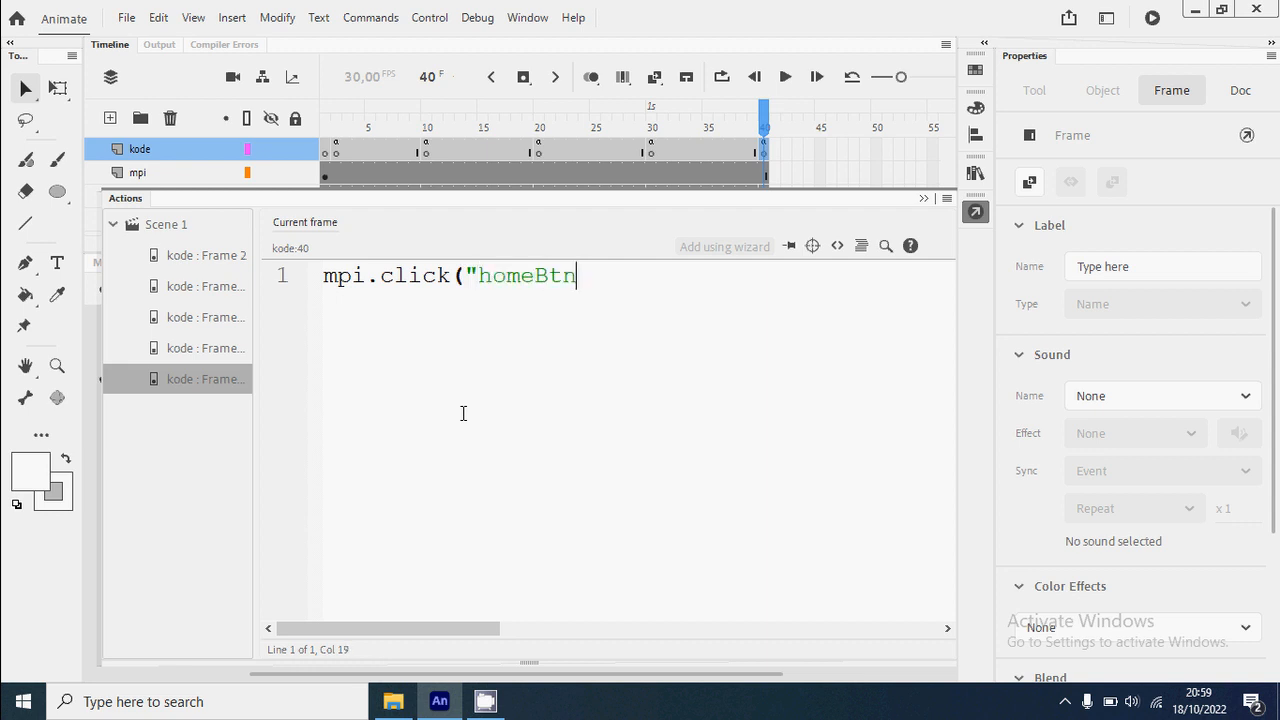
{"action": "type", "text": "\", 10);"}
{"action": "left_click", "coordinate": [975, 211]}
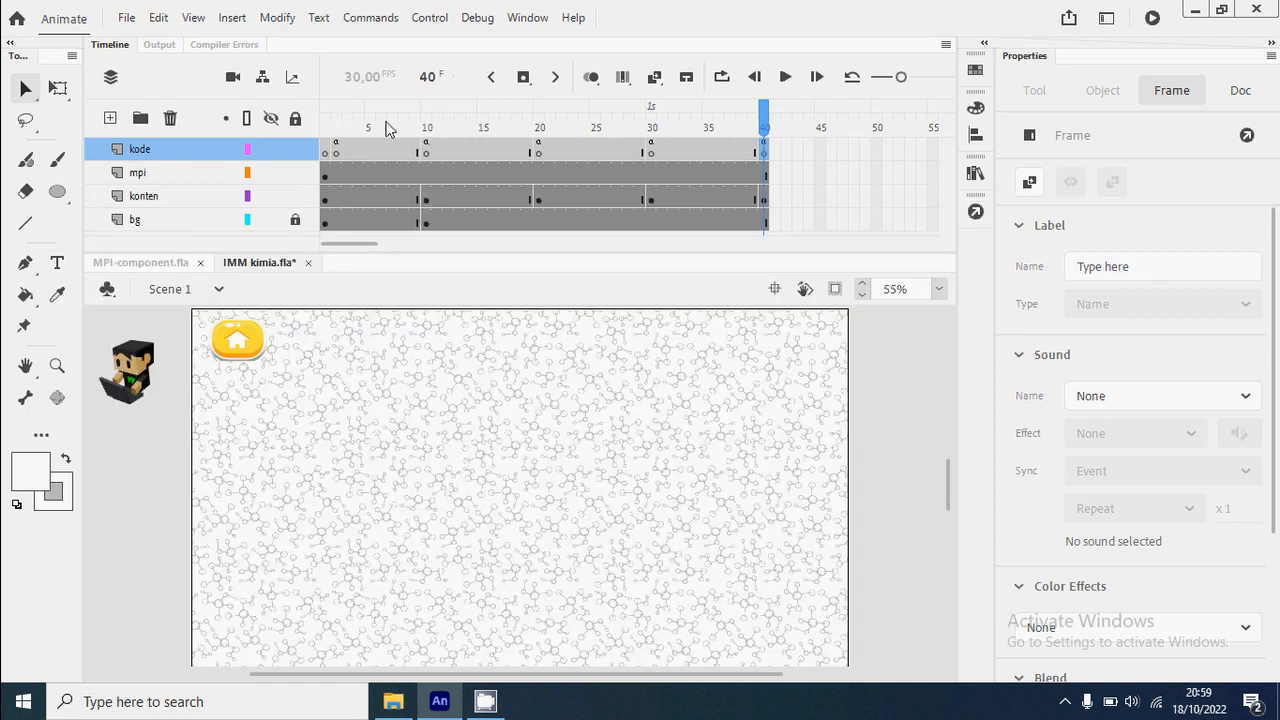
{"action": "left_click", "coordinate": [427, 127]}
{"action": "left_click", "coordinate": [337, 127]}
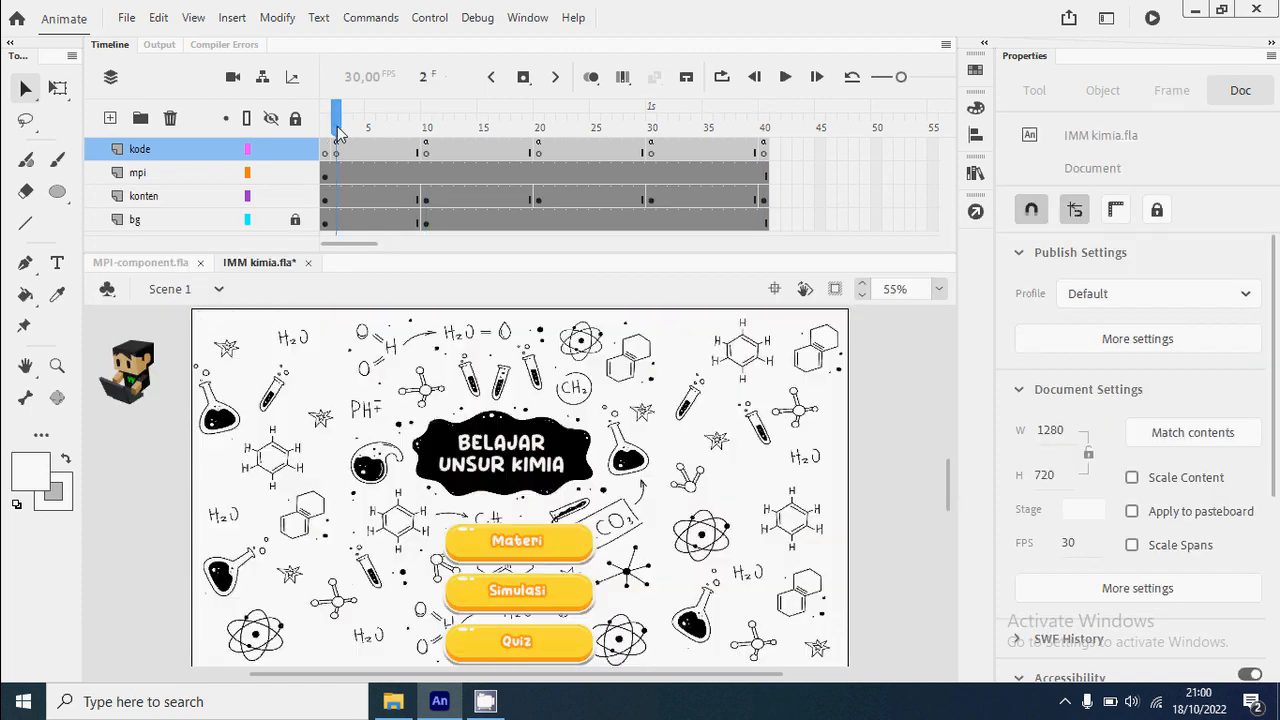
{"action": "left_click", "coordinate": [428, 128]}
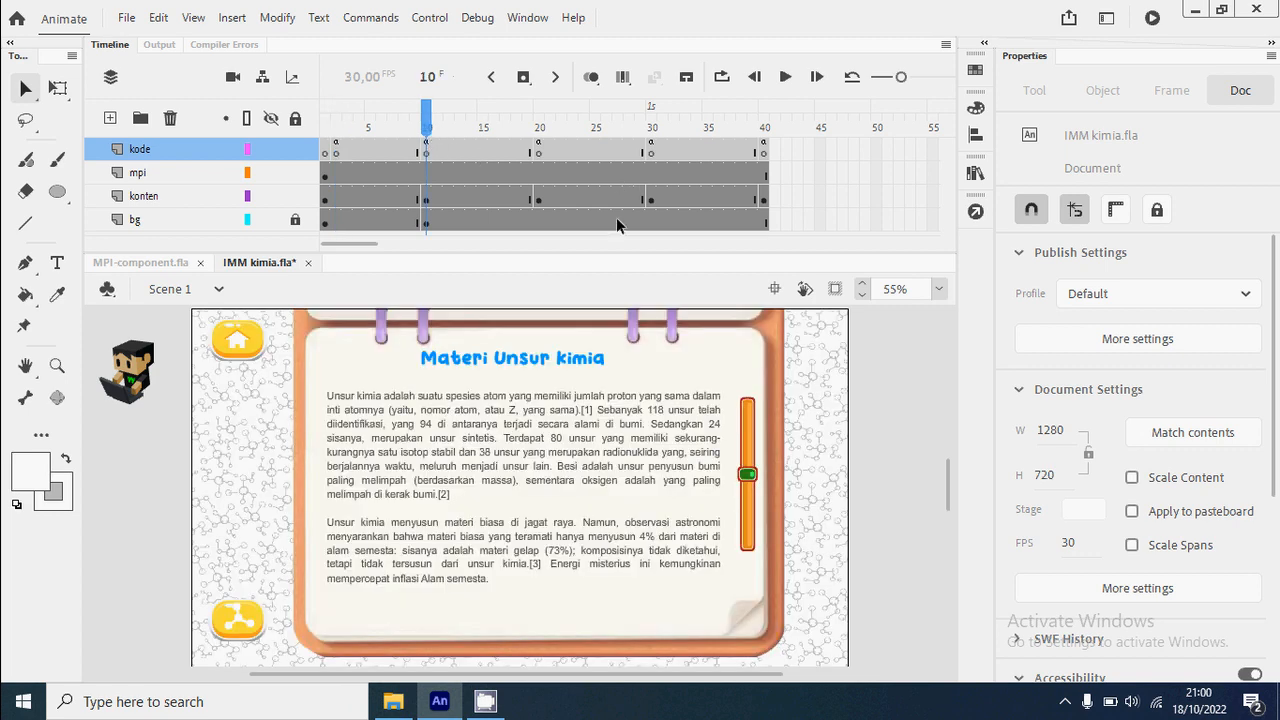
From frame 40 of the konten layer, create a new movie clip symbol named infografis unsur.
{"action": "left_click", "coordinate": [764, 128]}
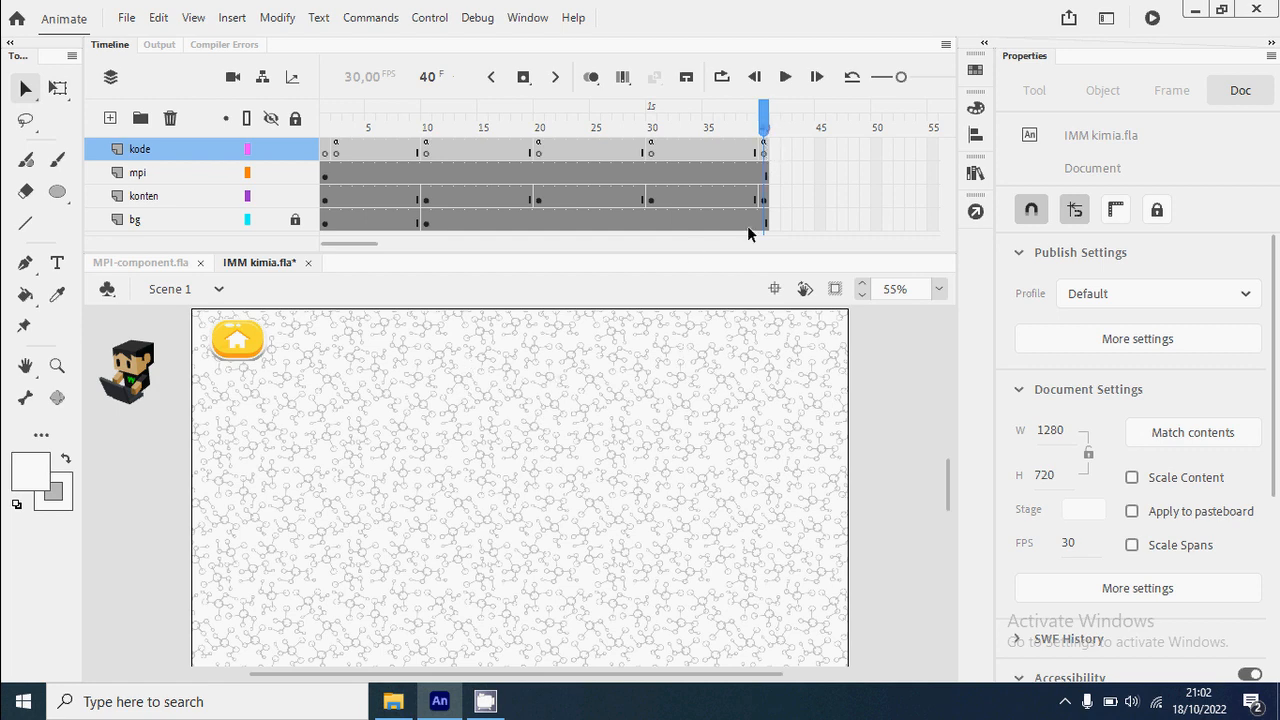
{"action": "left_click", "coordinate": [762, 200]}
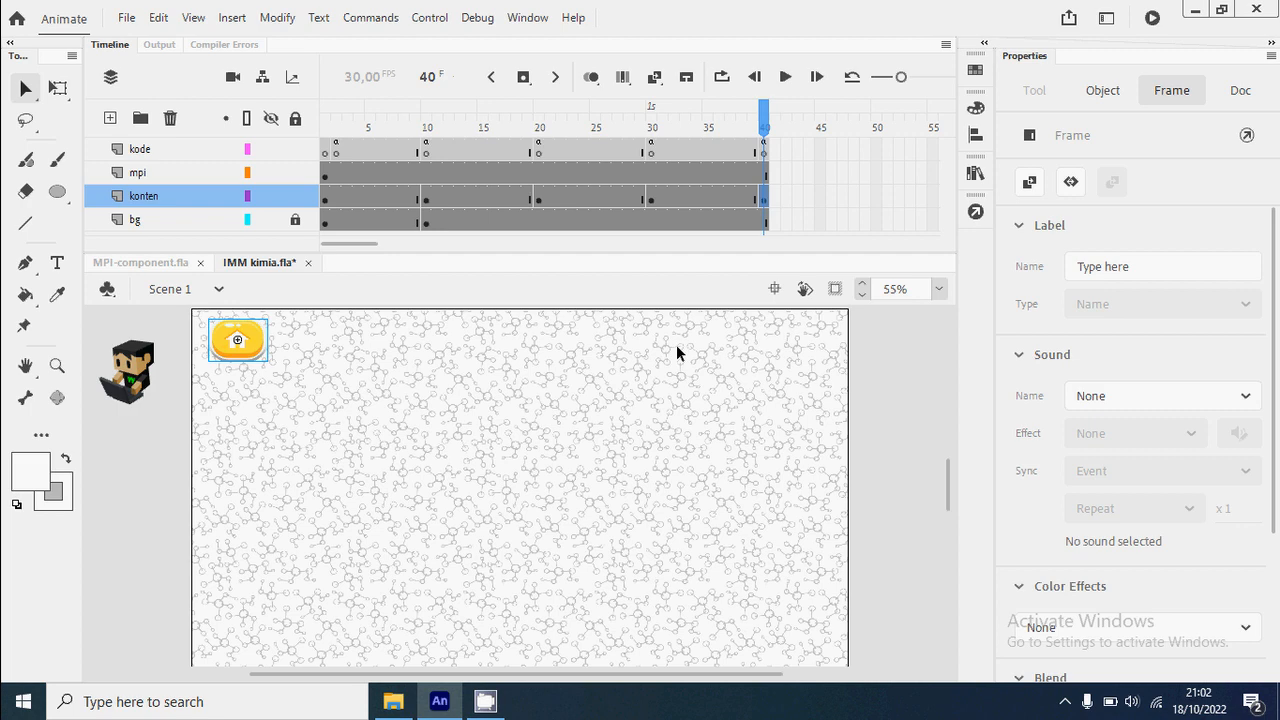
{"action": "left_click", "coordinate": [232, 18]}
{"action": "left_click", "coordinate": [270, 38]}
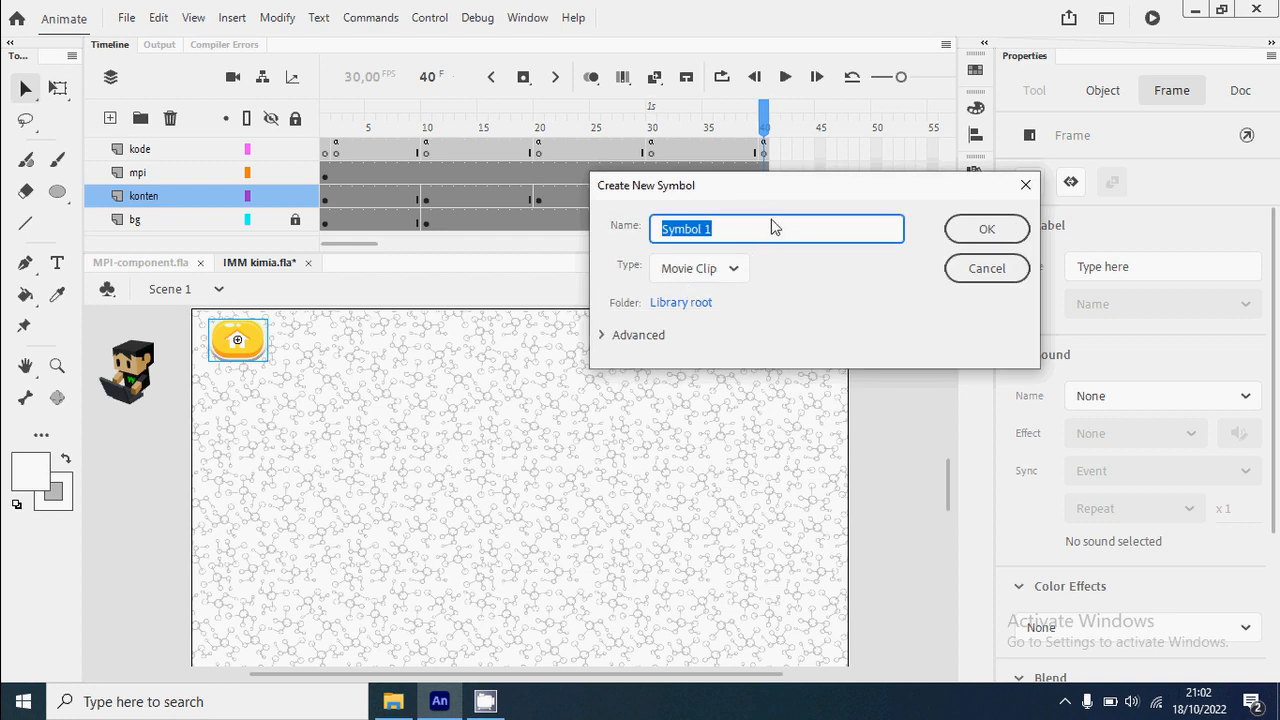
{"action": "left_click_drag", "start_coordinate": [734, 186], "coordinate": [534, 317]}
{"action": "left_click", "coordinate": [534, 400]}
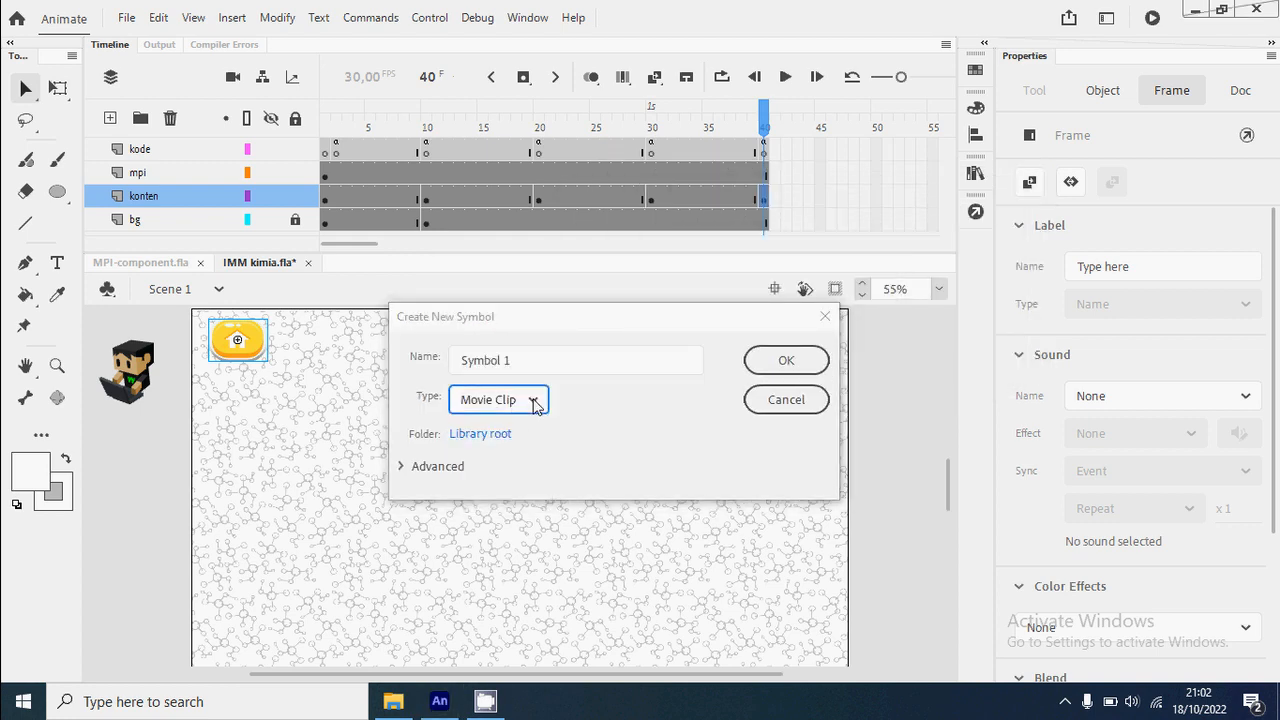
{"action": "left_click", "coordinate": [531, 359]}
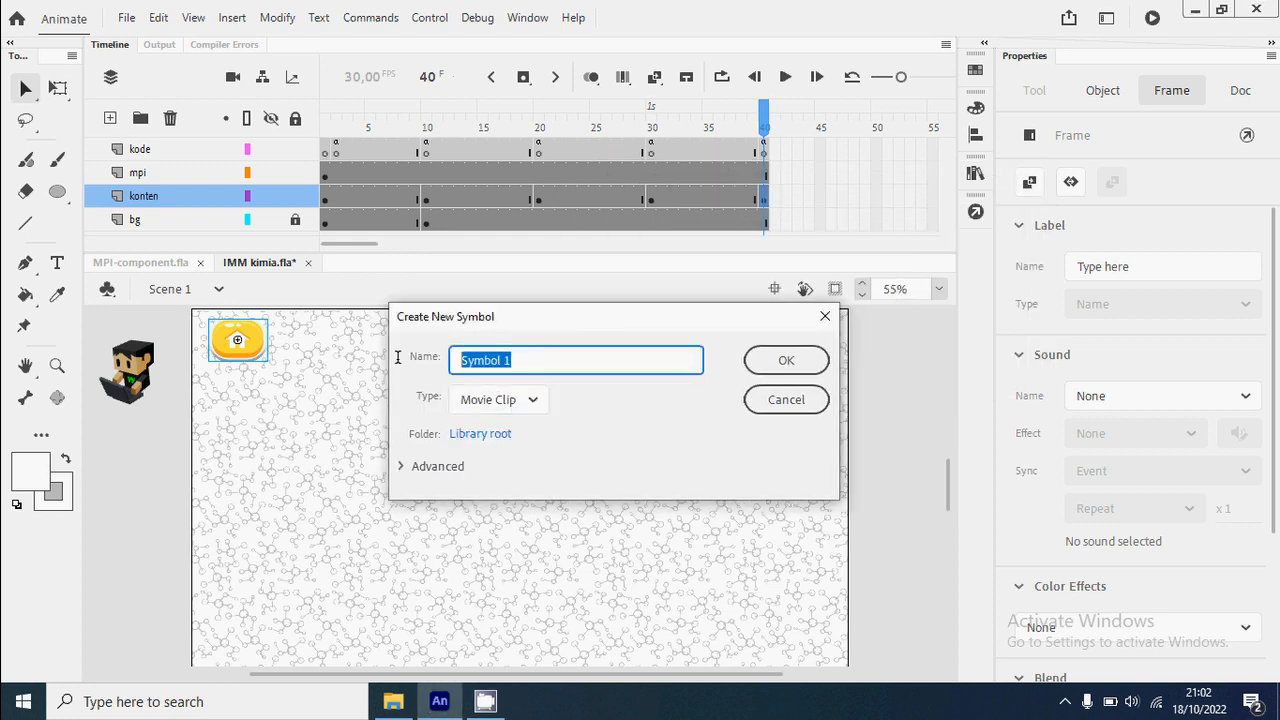
{"action": "type", "text": "infografis unsur"}
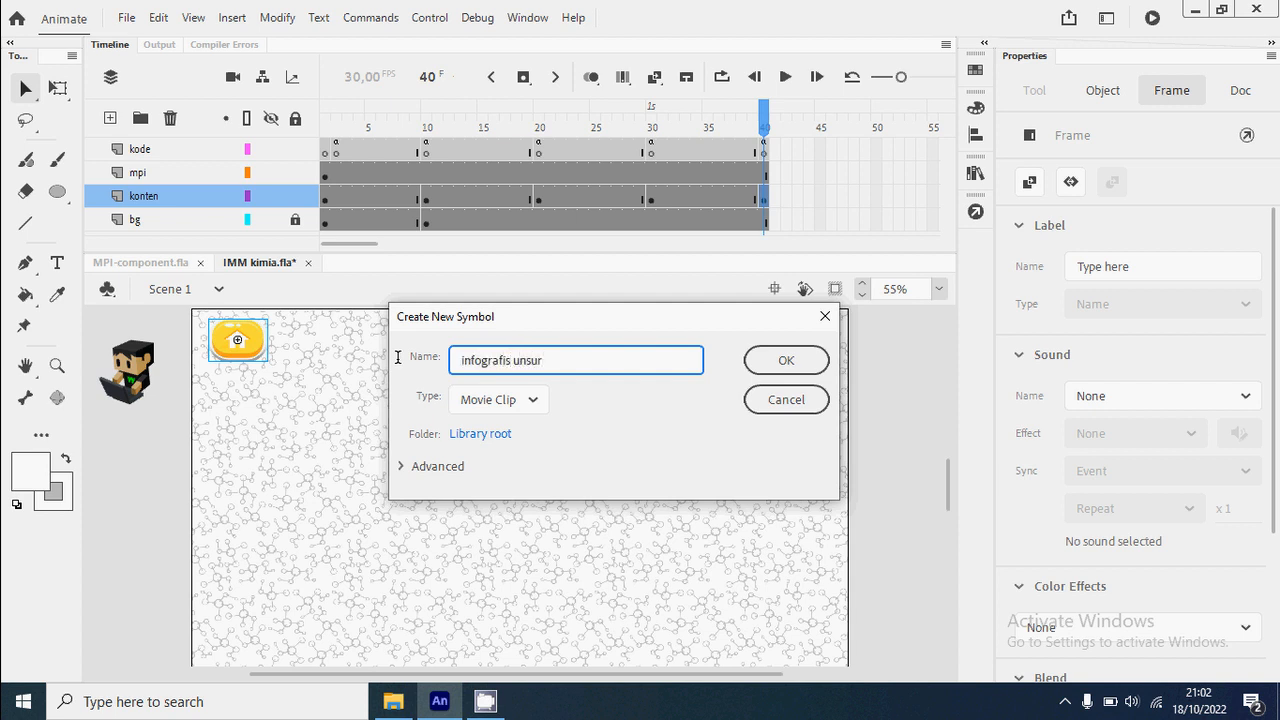
{"action": "key", "text": "Return"}
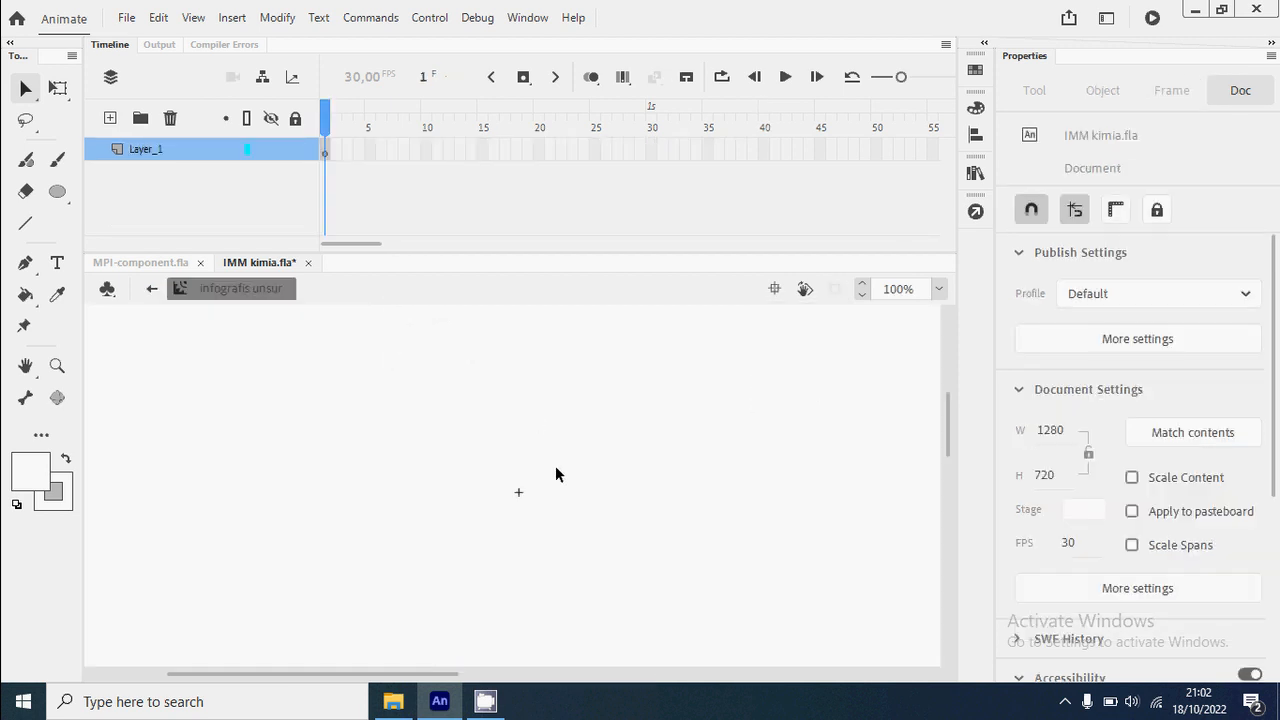
Import unsur_kimia_1 from the Kimia folder onto the symbol's stage, including all images in its sequence.
{"action": "scroll", "coordinate": [556, 474], "scroll_direction": "down", "scroll_amount": 2}
{"action": "left_click_drag", "start_coordinate": [611, 491], "coordinate": [497, 468]}
{"action": "left_click", "coordinate": [126, 17]}
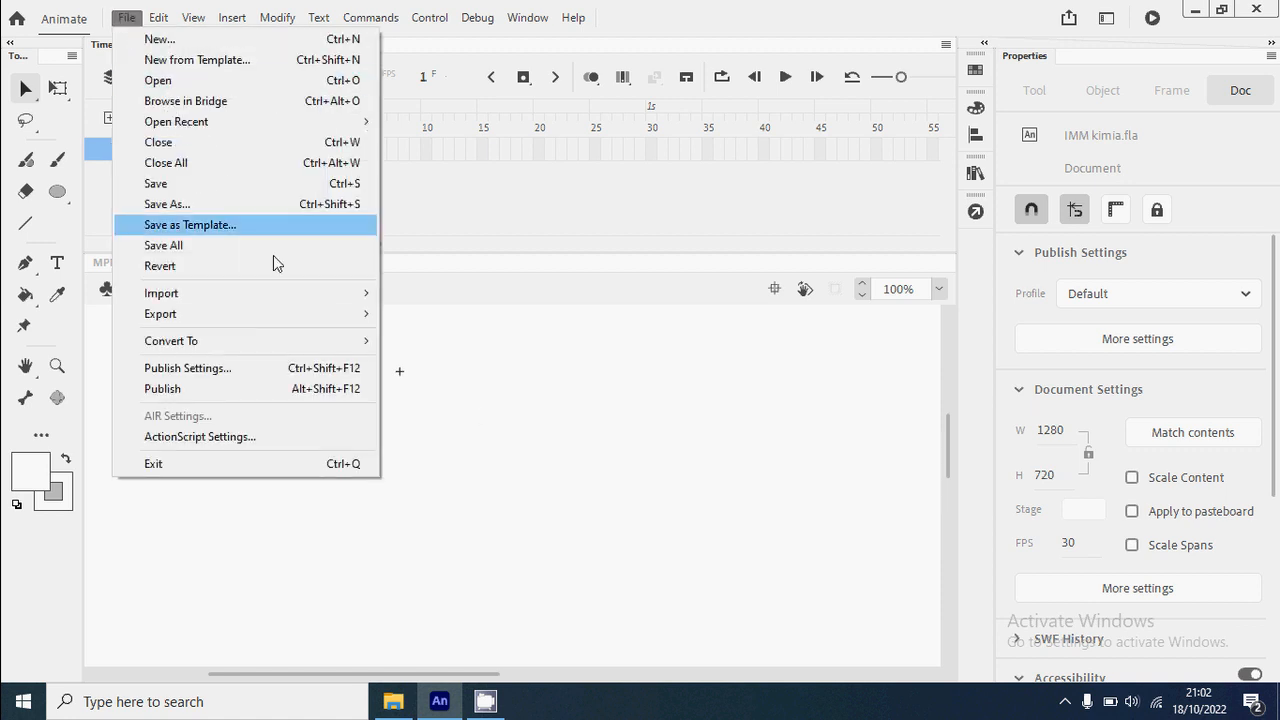
{"action": "mouse_move", "coordinate": [308, 296]}
{"action": "left_click", "coordinate": [591, 297]}
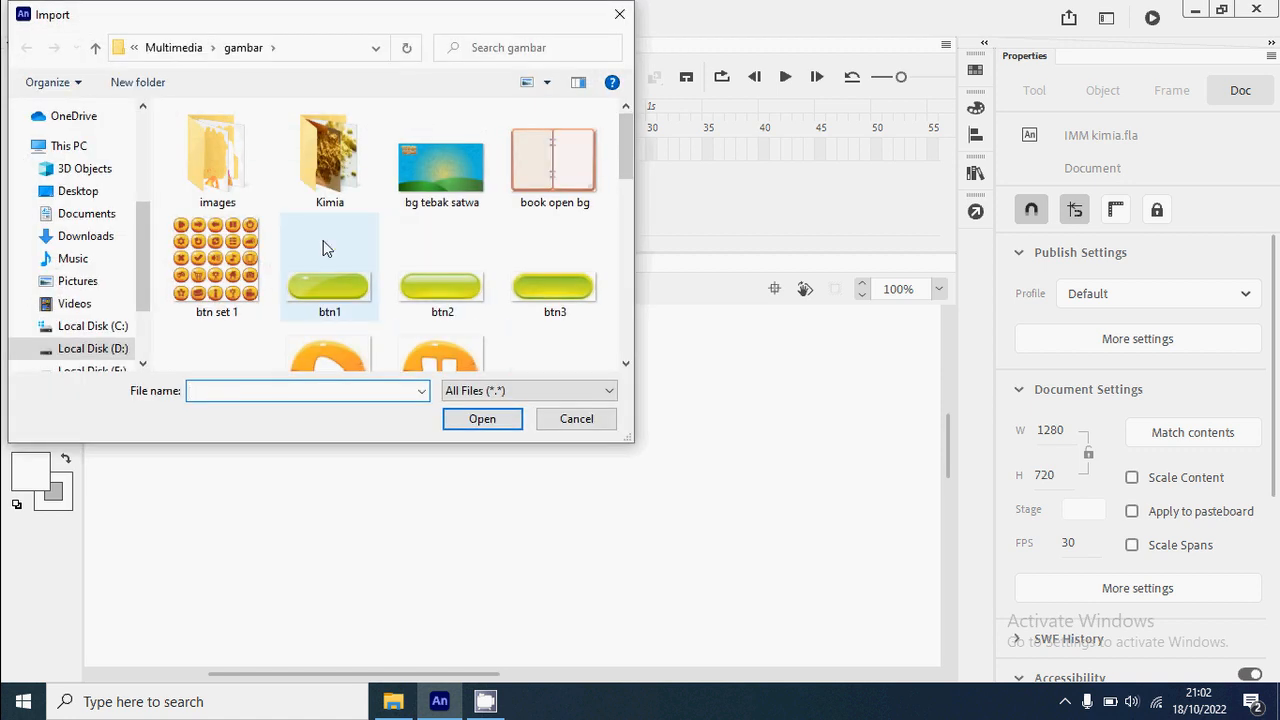
{"action": "double_click", "coordinate": [329, 160]}
{"action": "left_click", "coordinate": [446, 283]}
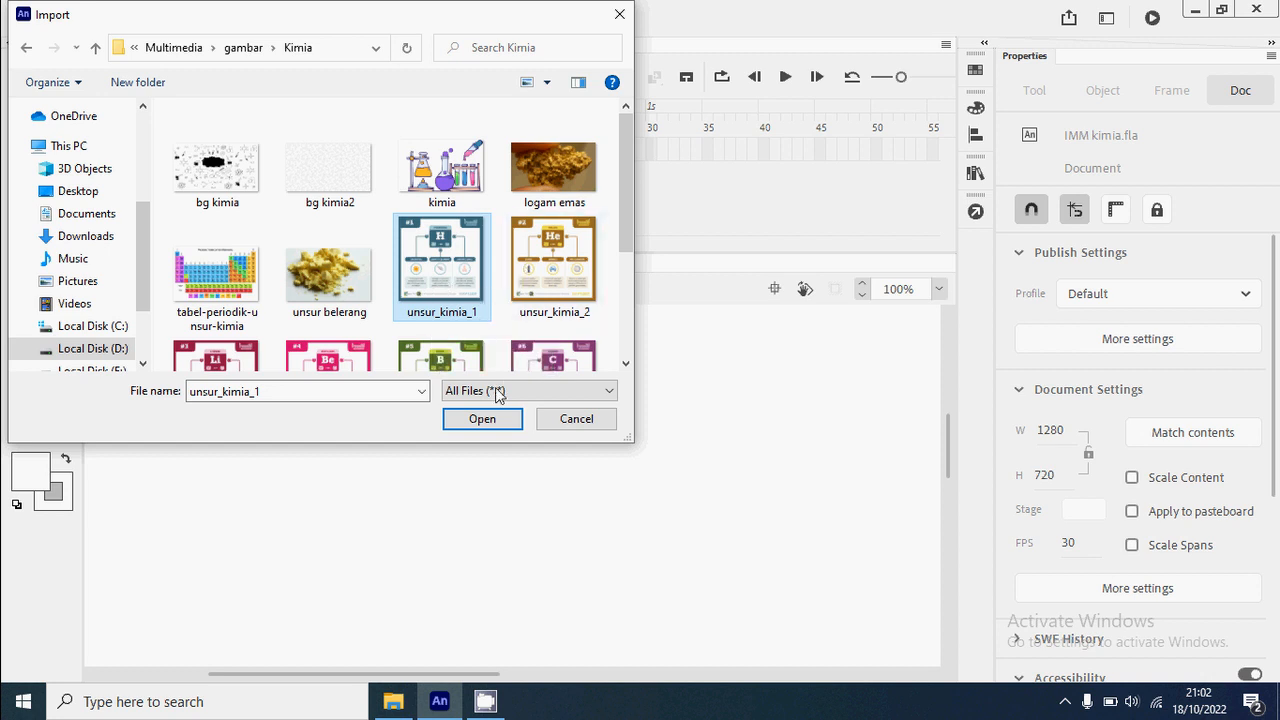
{"action": "left_click", "coordinate": [505, 420]}
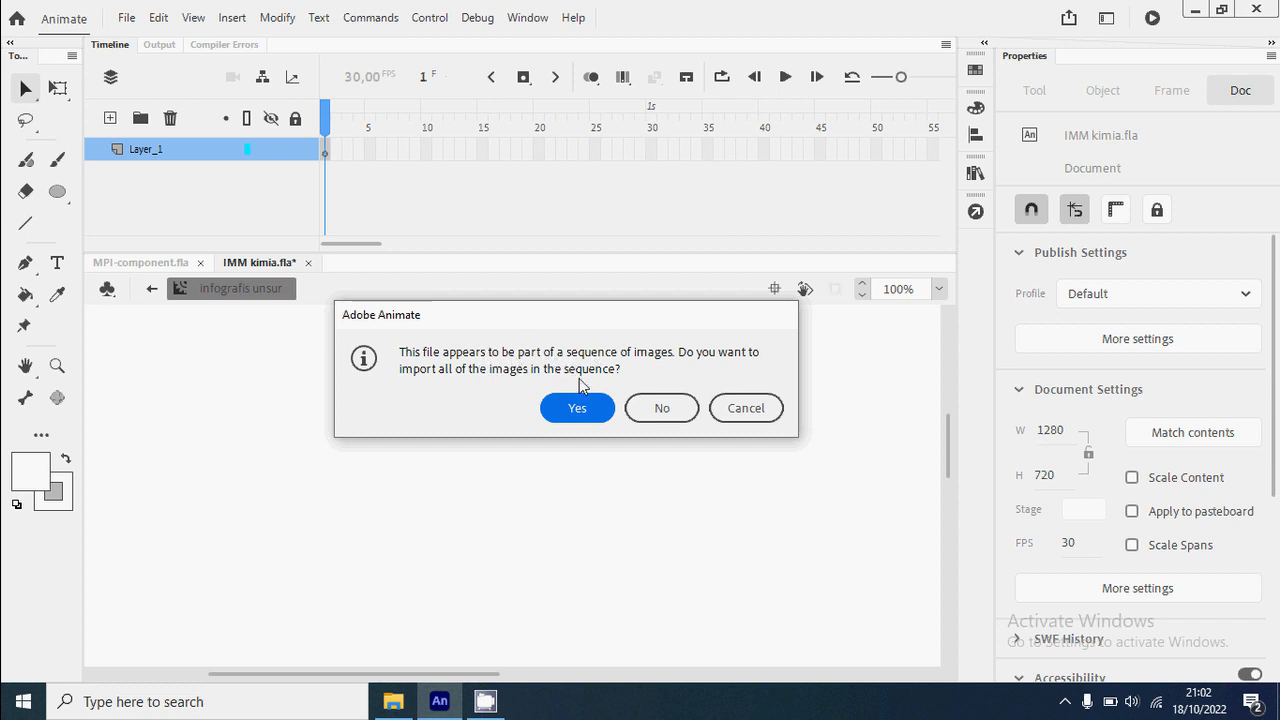
{"action": "left_click", "coordinate": [577, 408]}
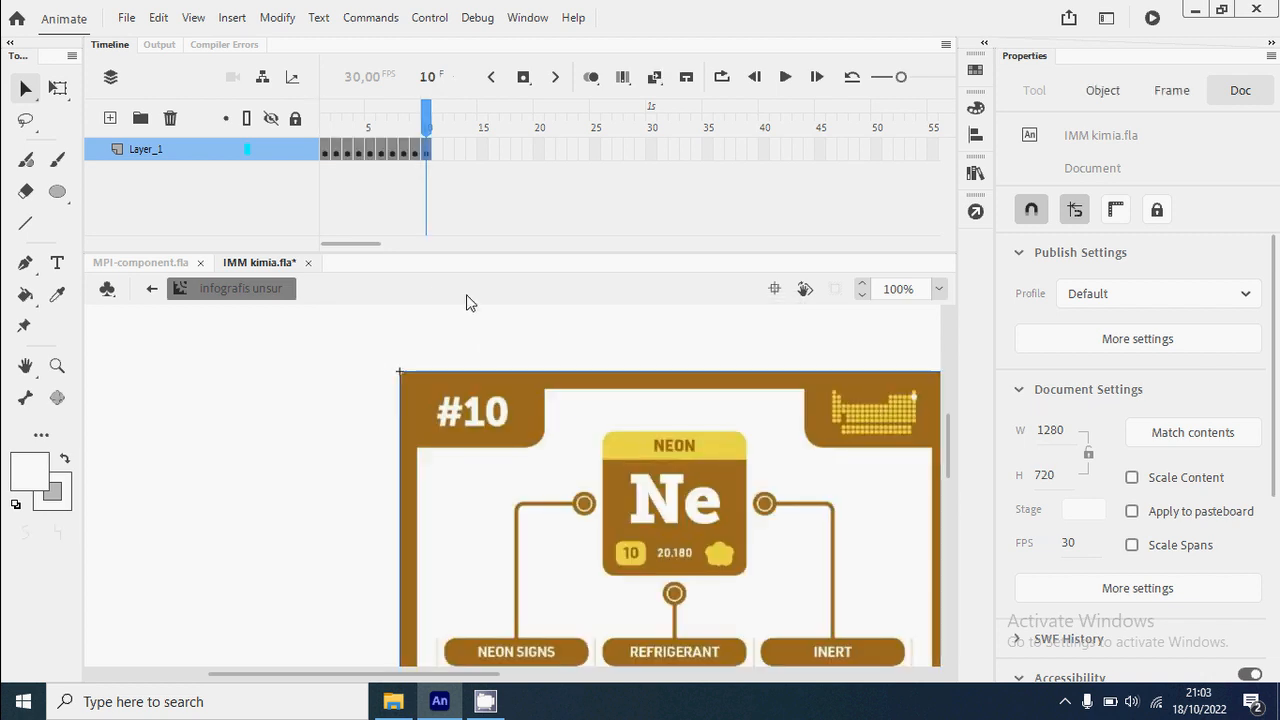
Check the imported infographic on frame 1 of the symbol and return to Scene 1.
{"action": "left_click", "coordinate": [328, 128]}
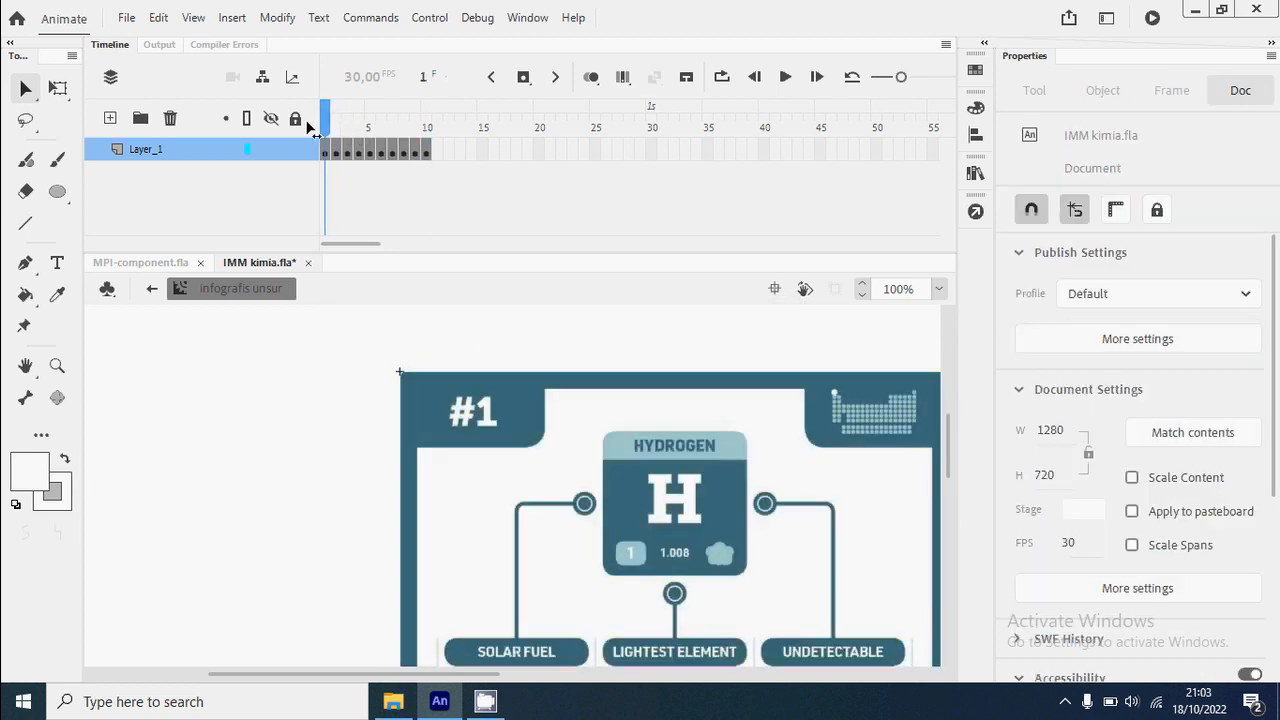
{"action": "scroll", "coordinate": [517, 366], "scroll_direction": "down", "scroll_amount": 4}
{"action": "scroll", "coordinate": [517, 363], "scroll_direction": "up", "scroll_amount": 2}
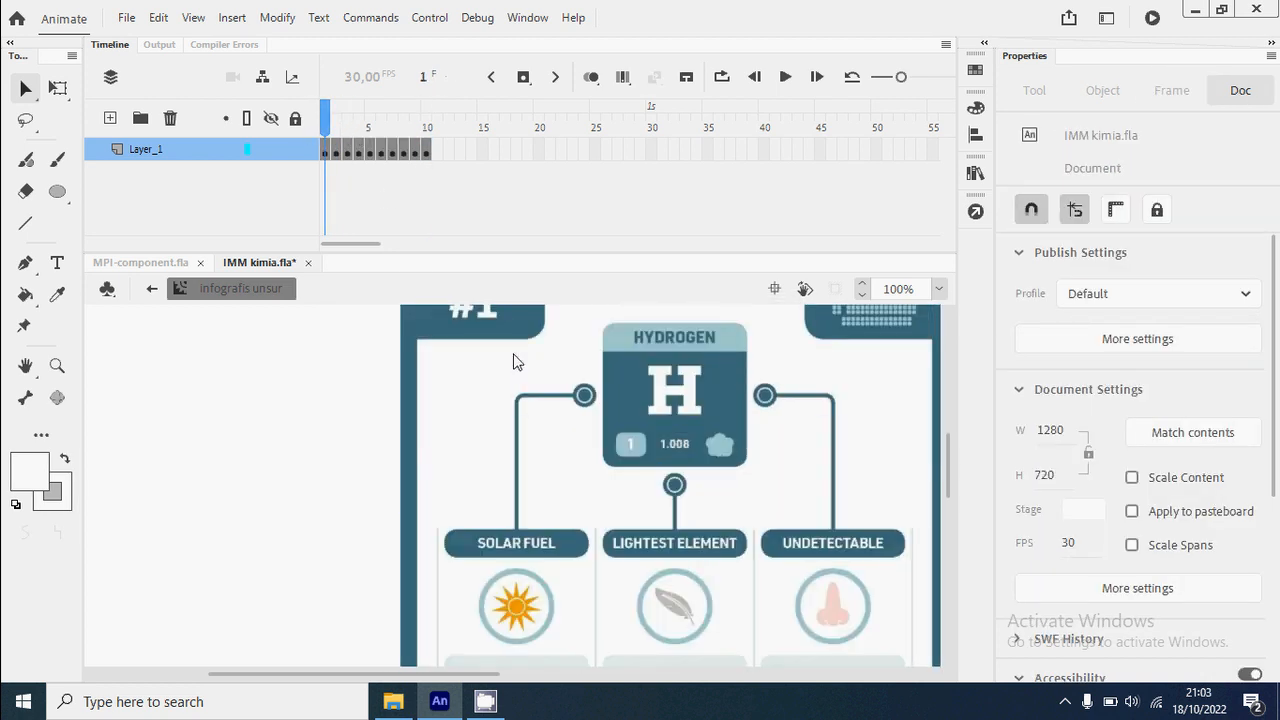
{"action": "mouse_move", "coordinate": [330, 127]}
{"action": "left_mouse_down"}
{"action": "mouse_move", "coordinate": [427, 136]}
{"action": "mouse_move", "coordinate": [325, 130]}
{"action": "left_mouse_up"}
{"action": "scroll", "coordinate": [599, 461], "scroll_direction": "up", "scroll_amount": 2}
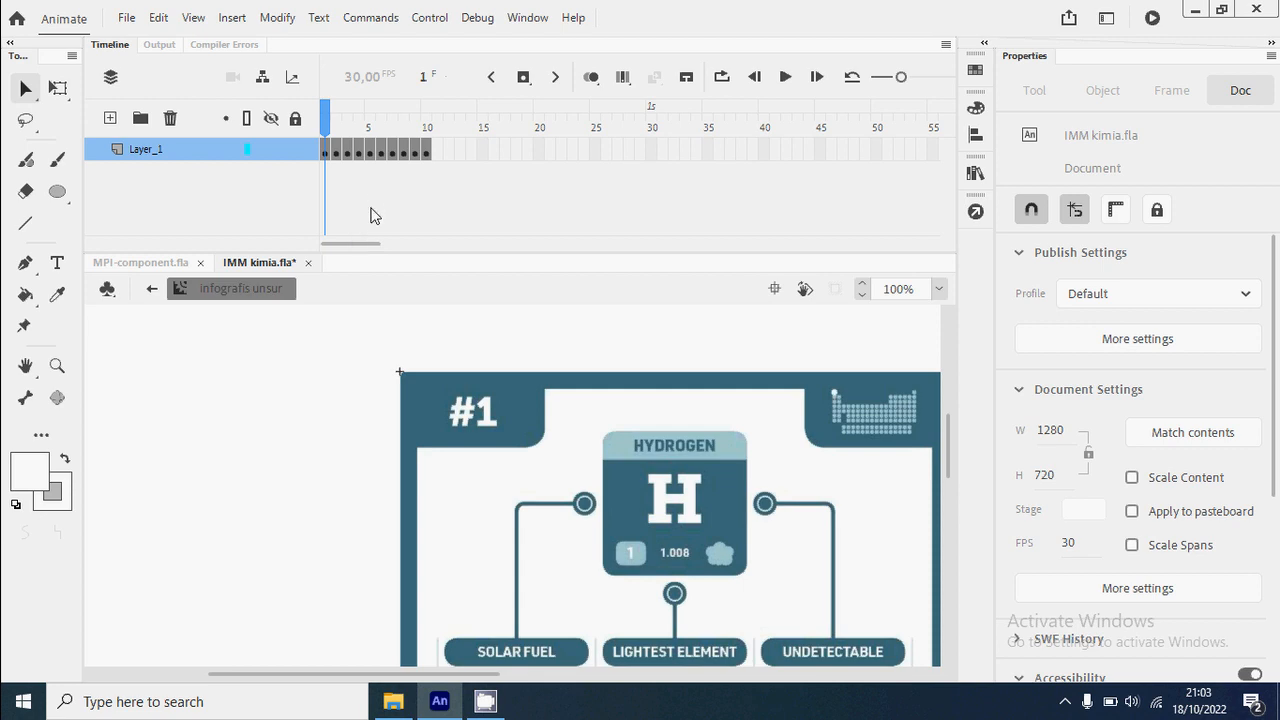
{"action": "left_click", "coordinate": [153, 290]}
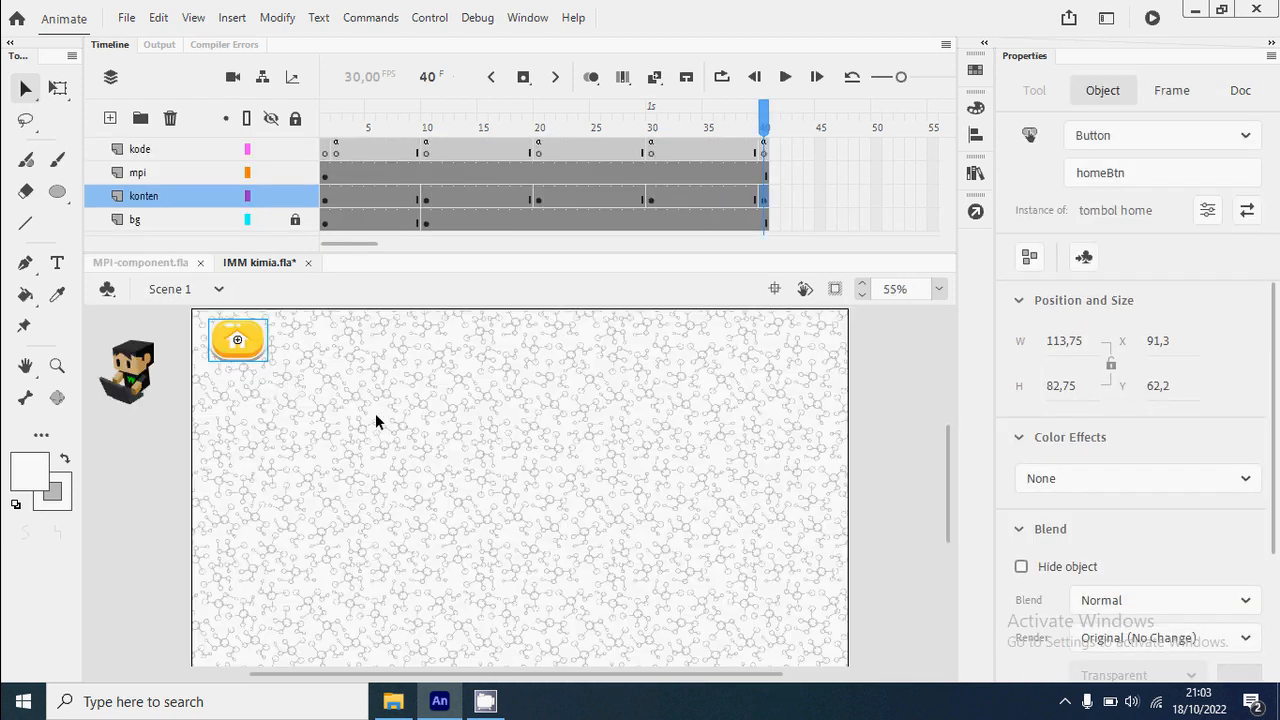
Place the infografis unsur movie clip on the frame 40 page, roughly centred horizontally in the lower part of the stage.
{"action": "left_click", "coordinate": [914, 437]}
{"action": "left_click", "coordinate": [975, 172]}
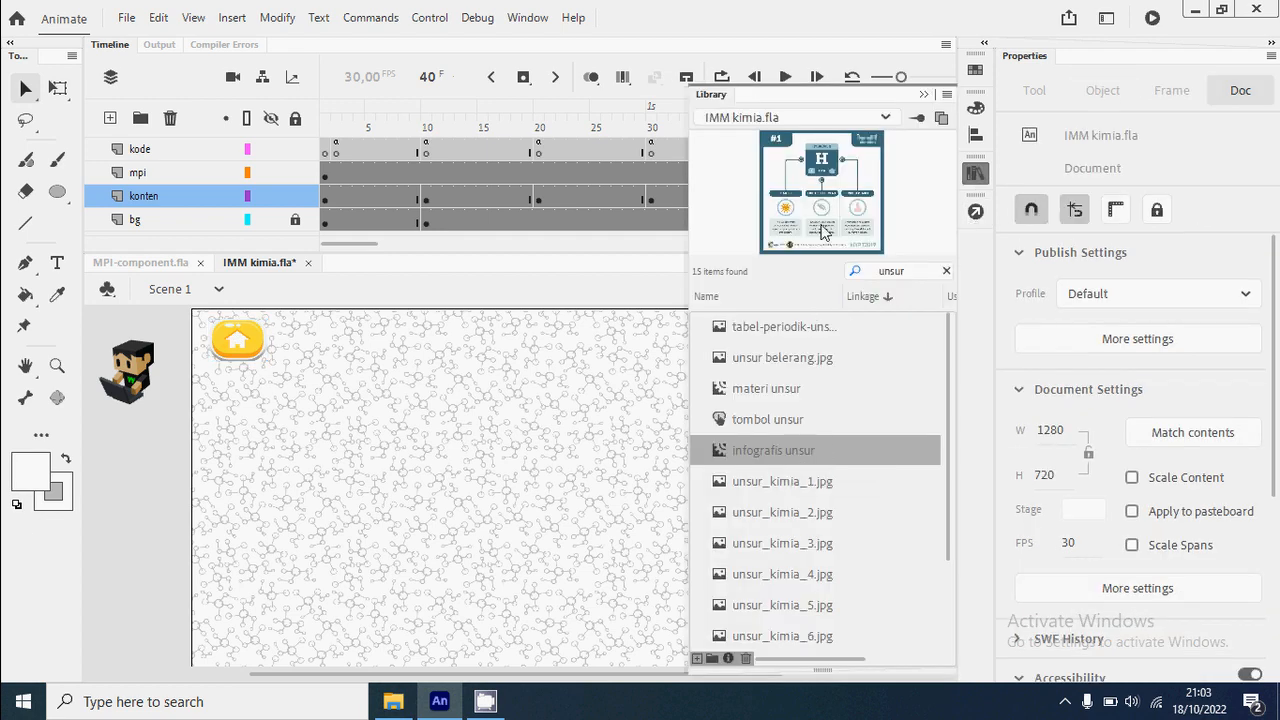
{"action": "left_click_drag", "start_coordinate": [825, 234], "coordinate": [530, 486]}
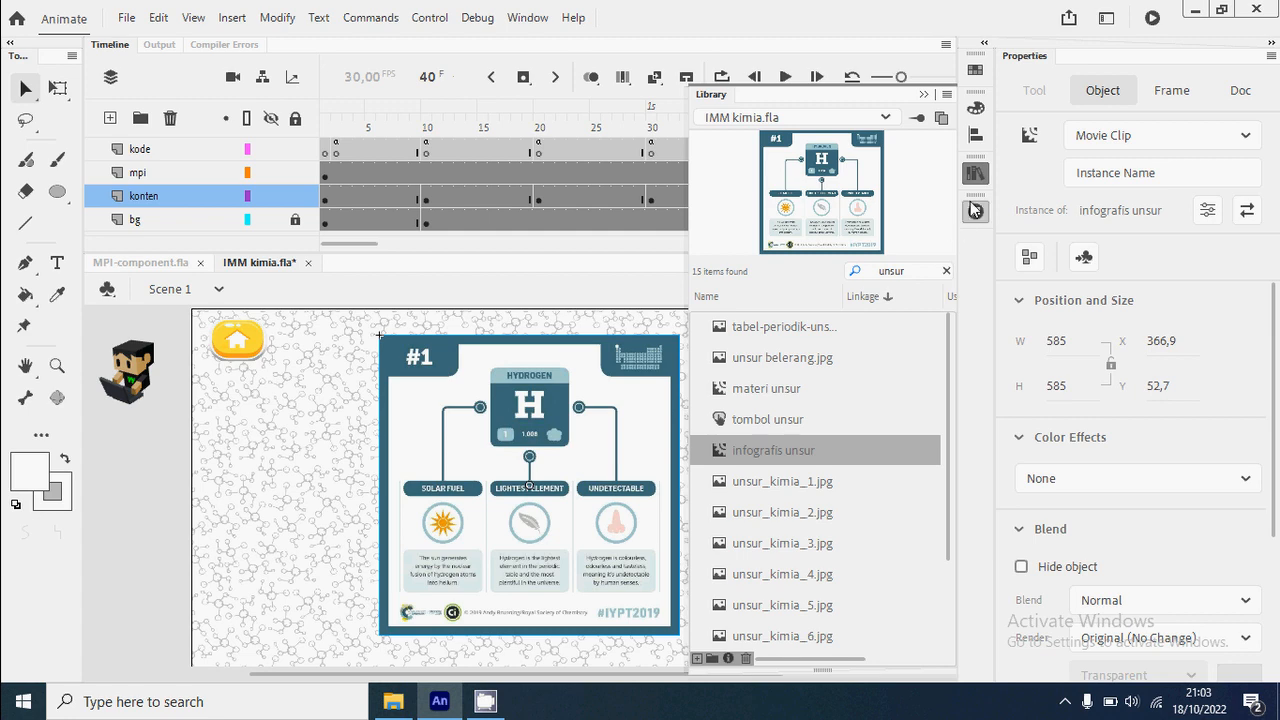
{"action": "left_click", "coordinate": [975, 172]}
{"action": "scroll", "coordinate": [700, 450], "scroll_direction": "down", "scroll_amount": 2}
{"action": "scroll", "coordinate": [560, 530], "scroll_direction": "up", "scroll_amount": 2}
{"action": "left_click_drag", "start_coordinate": [543, 540], "coordinate": [611, 570]}
{"action": "left_click", "coordinate": [902, 480]}
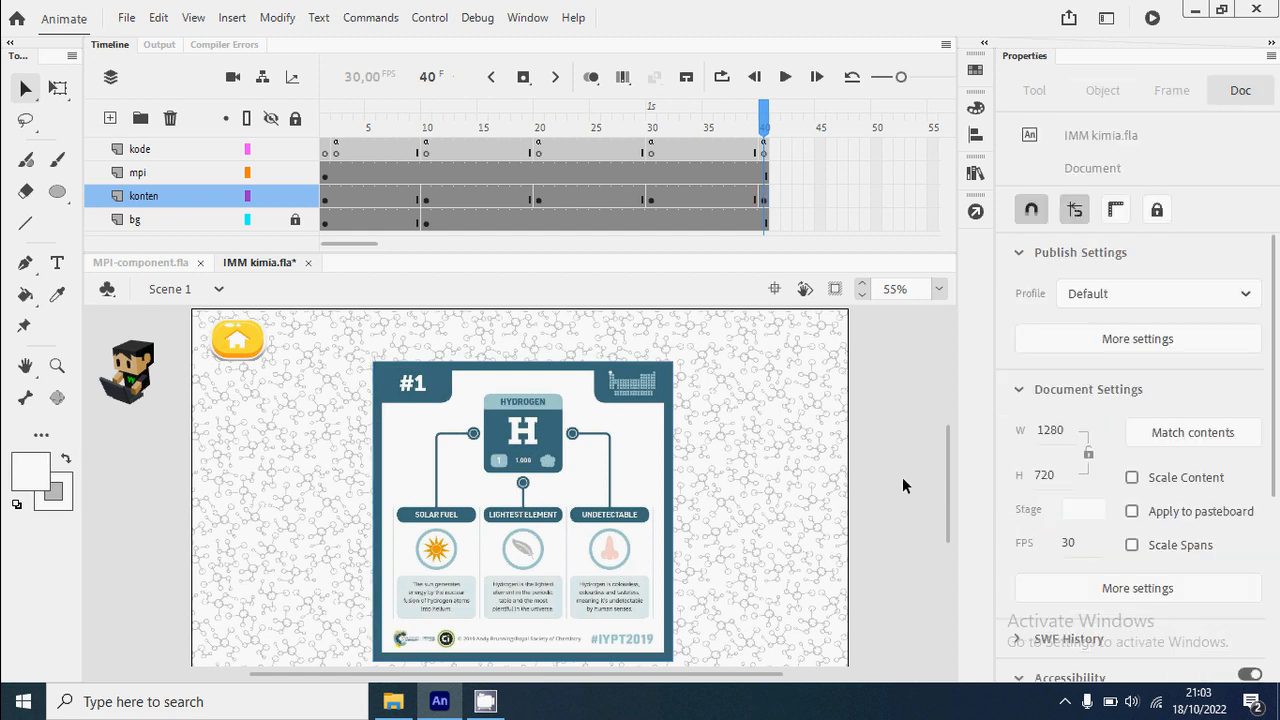
Test the movie by opening the Materi page and its molecule button's page, and return to the timeline.
{"action": "key", "text": "ctrl+Return"}
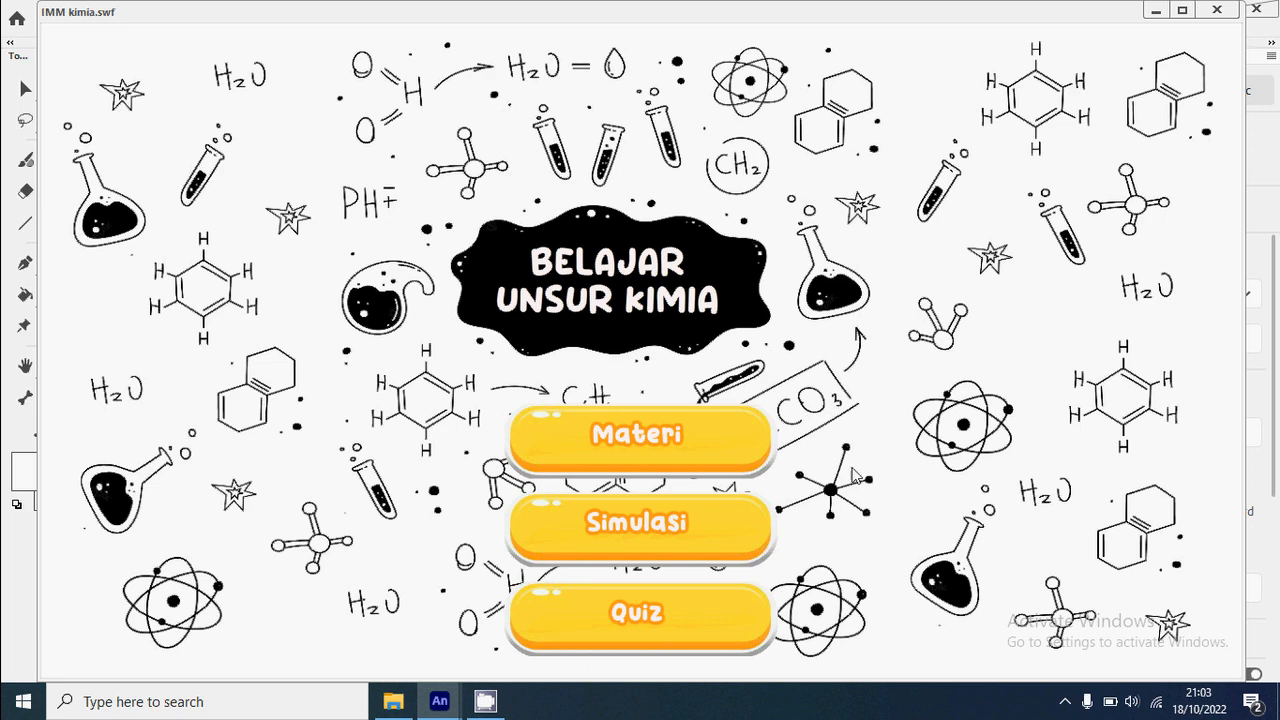
{"action": "left_click", "coordinate": [657, 440]}
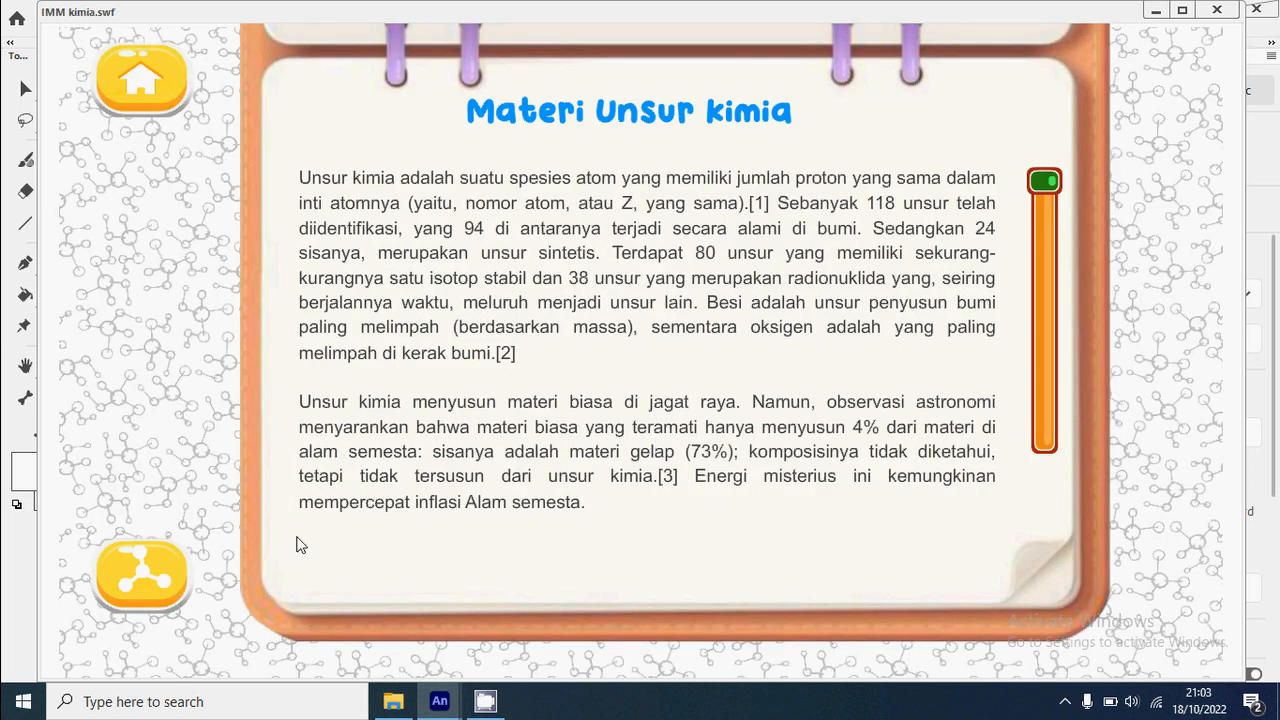
{"action": "left_click", "coordinate": [150, 586]}
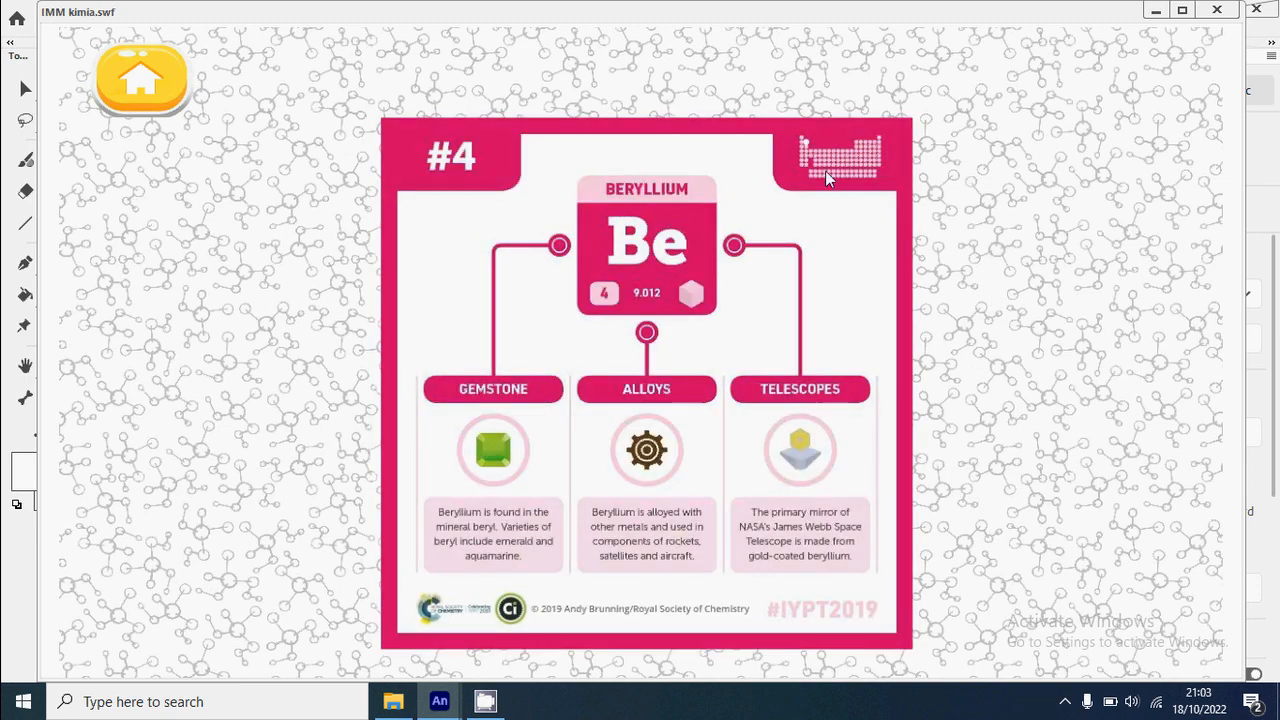
{"action": "left_click", "coordinate": [1217, 11]}
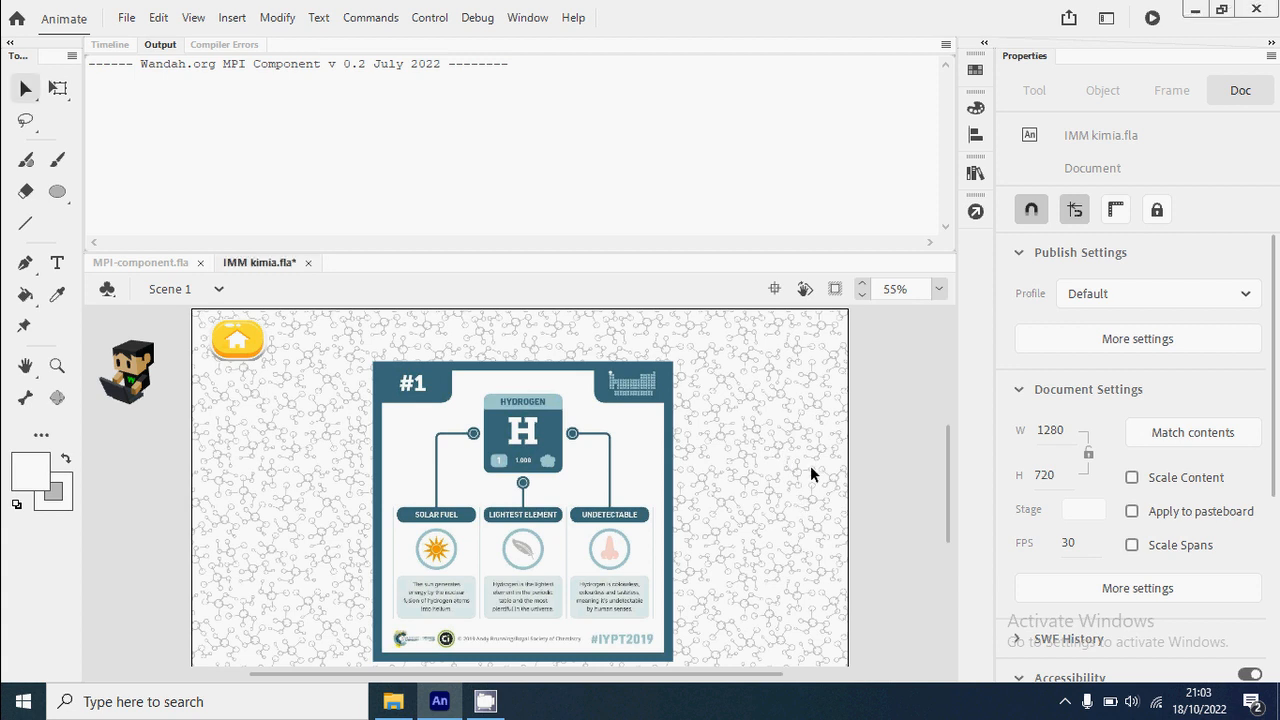
{"action": "left_click", "coordinate": [110, 45]}
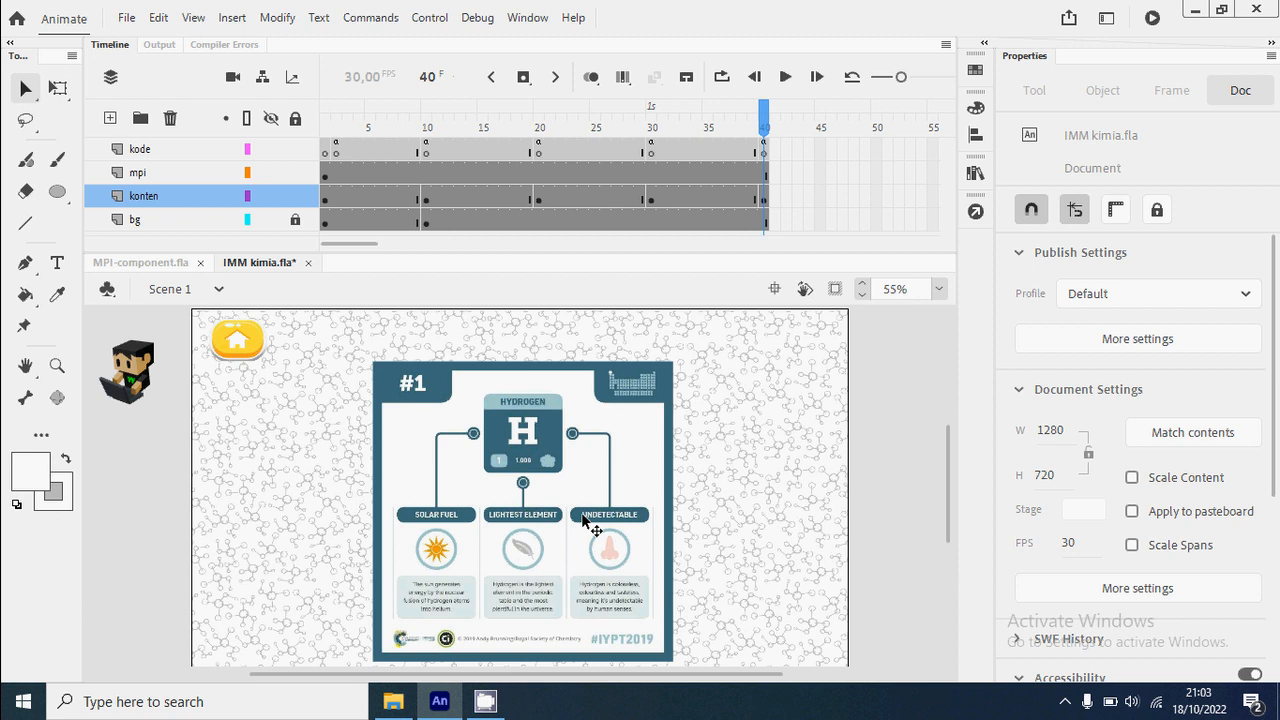
Give the infographic movie clip on frame 40 the instance name unsurMC.
{"action": "left_click", "coordinate": [586, 521]}
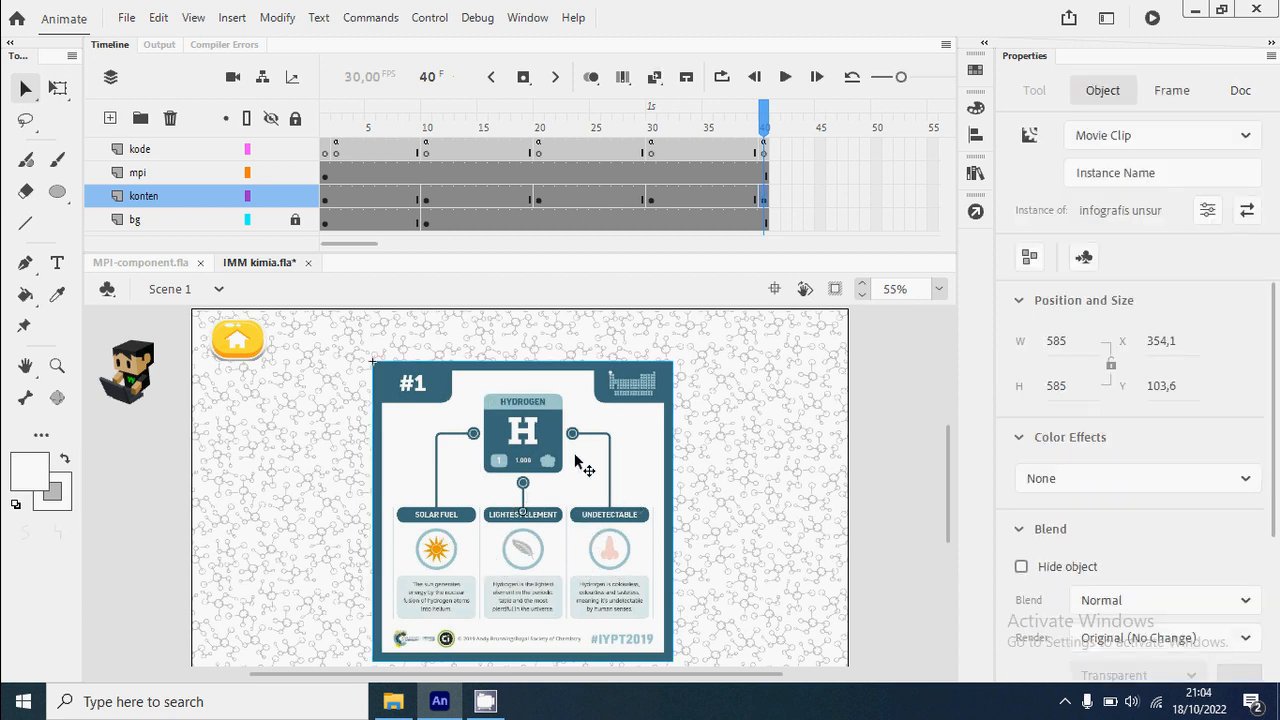
{"action": "left_click", "coordinate": [1089, 174]}
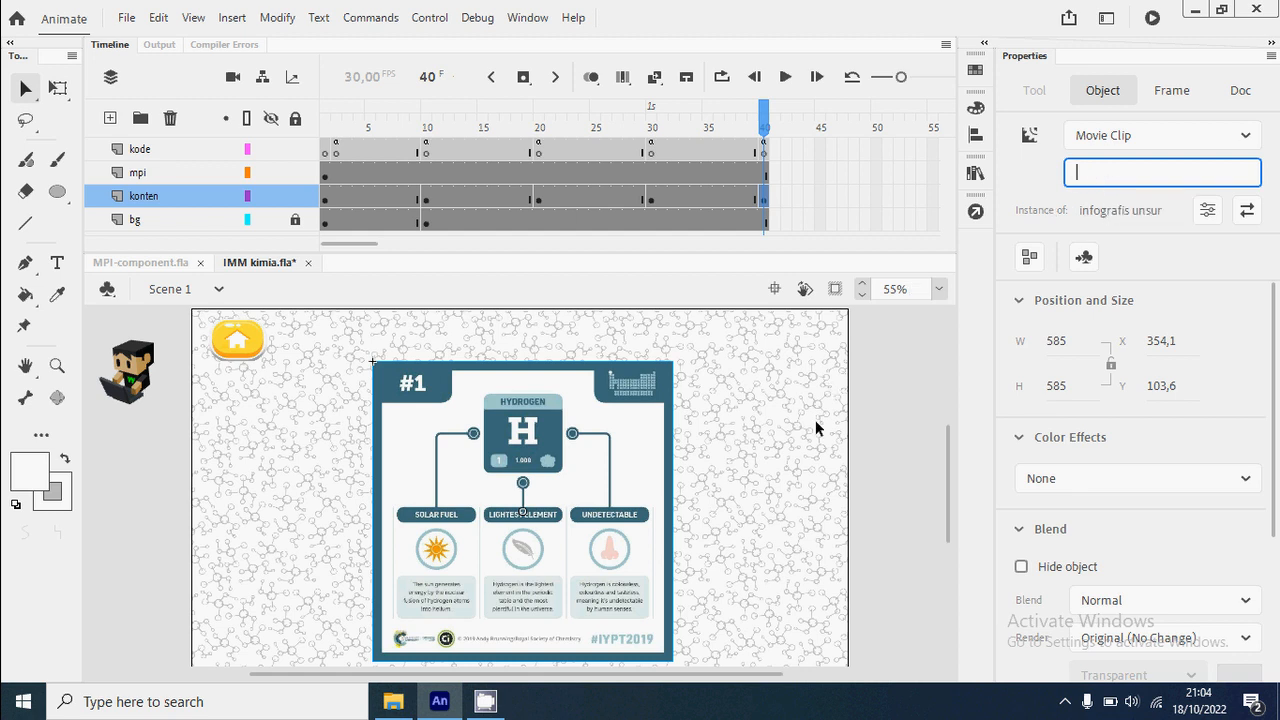
{"action": "key", "text": "Return"}
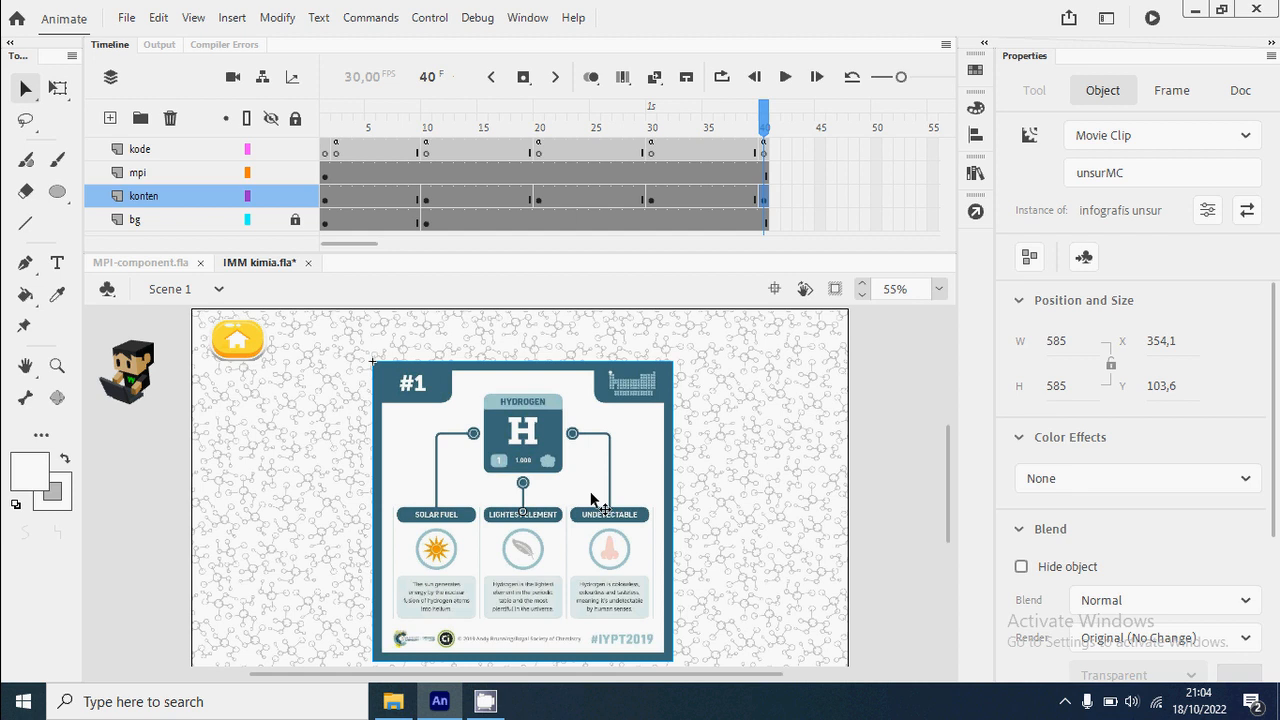
Add the line unsurMC.stop(); below the homeBtn code in the kode layer's frame 40 script.
{"action": "left_click", "coordinate": [758, 148]}
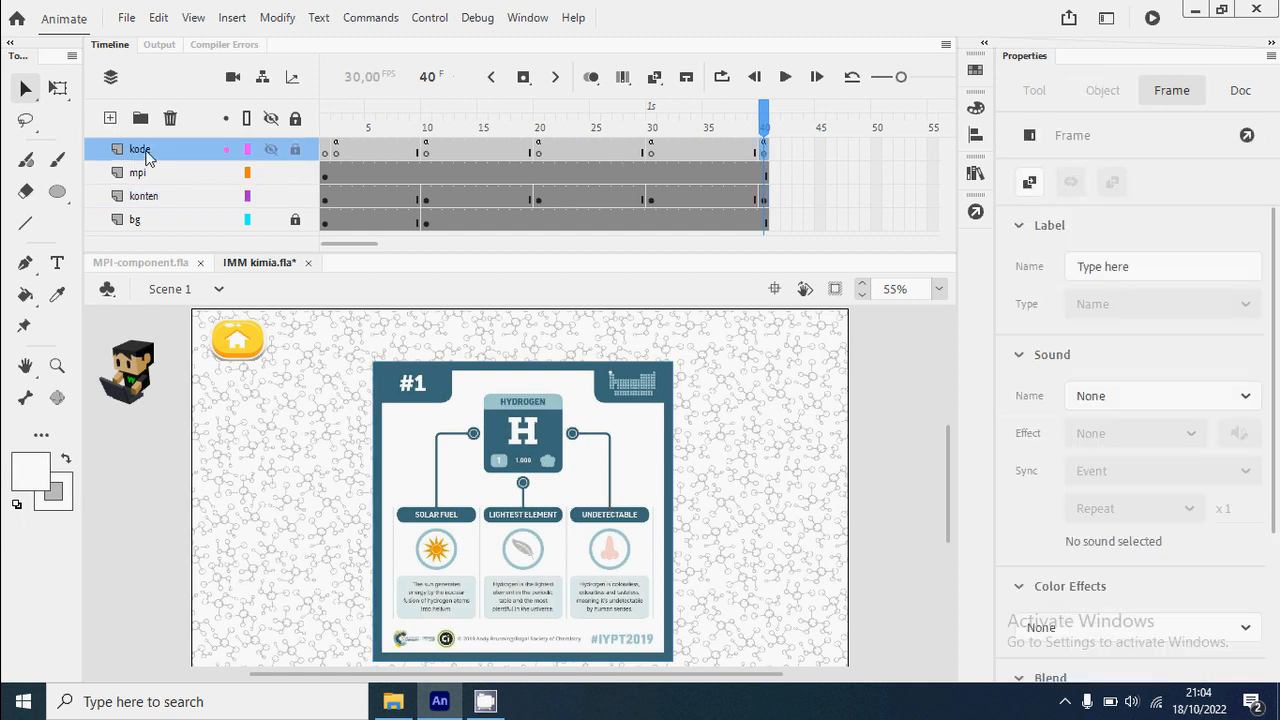
{"action": "left_click", "coordinate": [976, 211]}
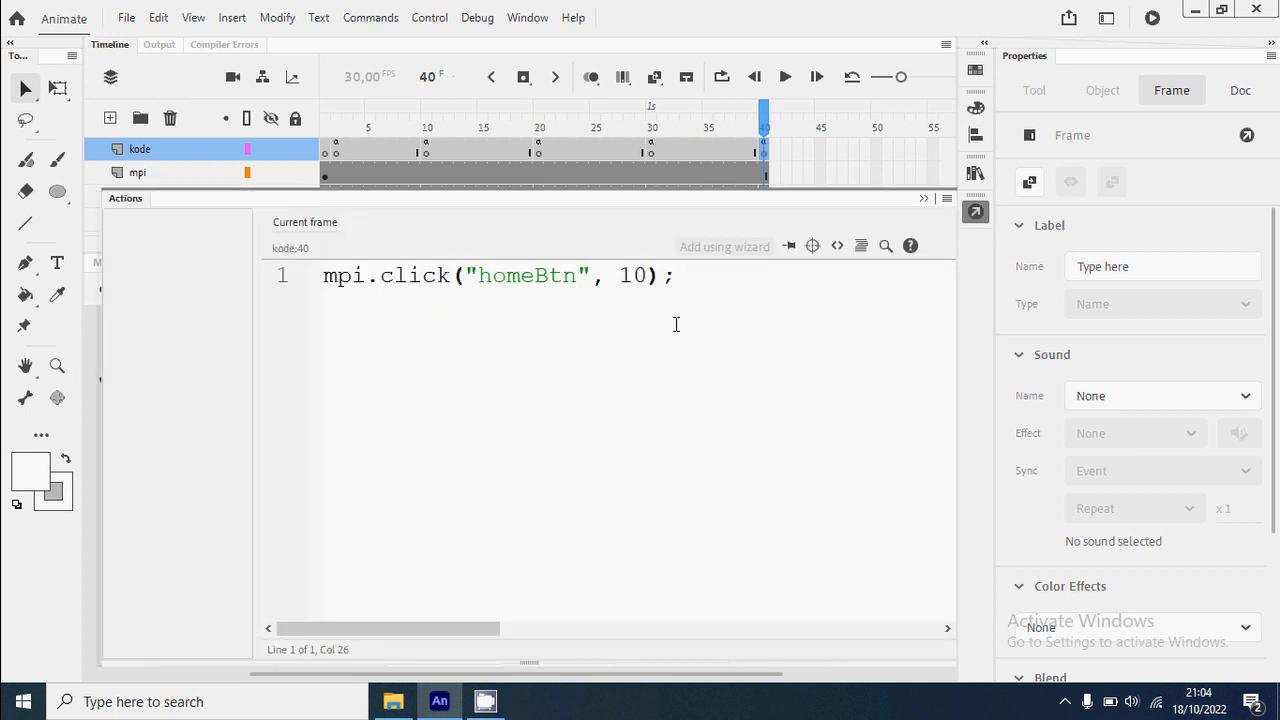
{"action": "key", "text": "Return"}
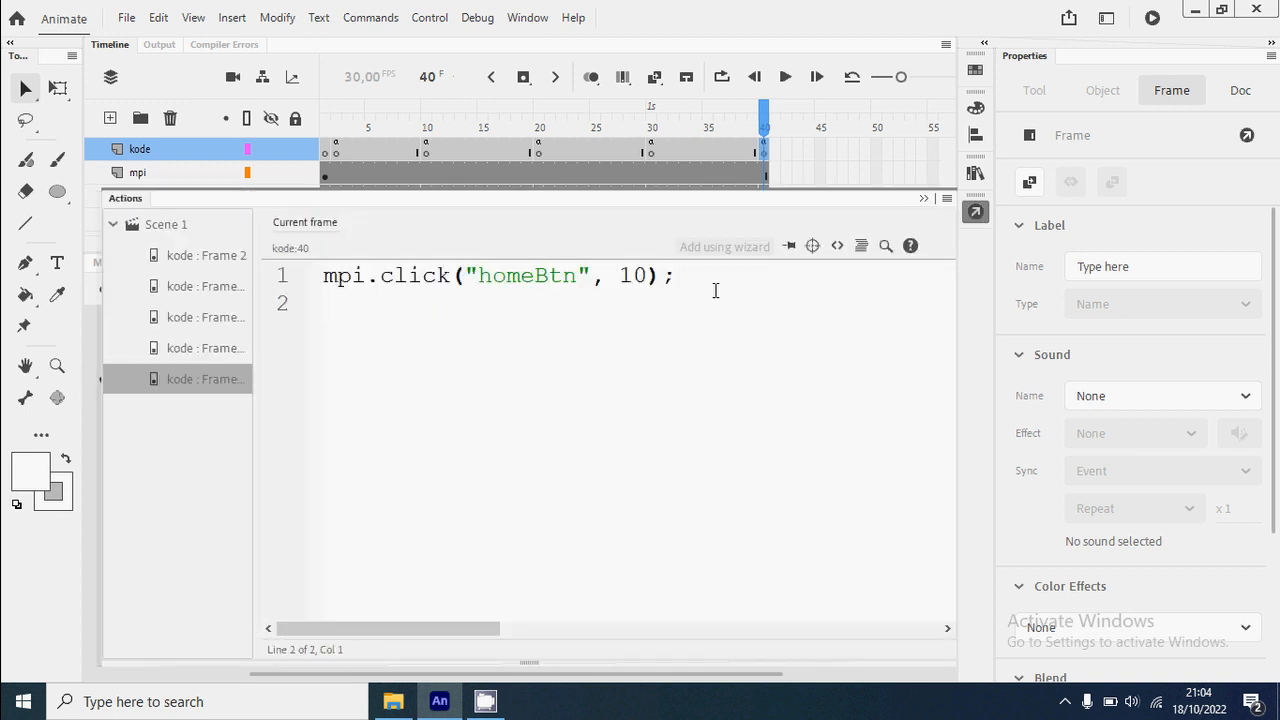
{"action": "type", "text": "unsurMC.stop();"}
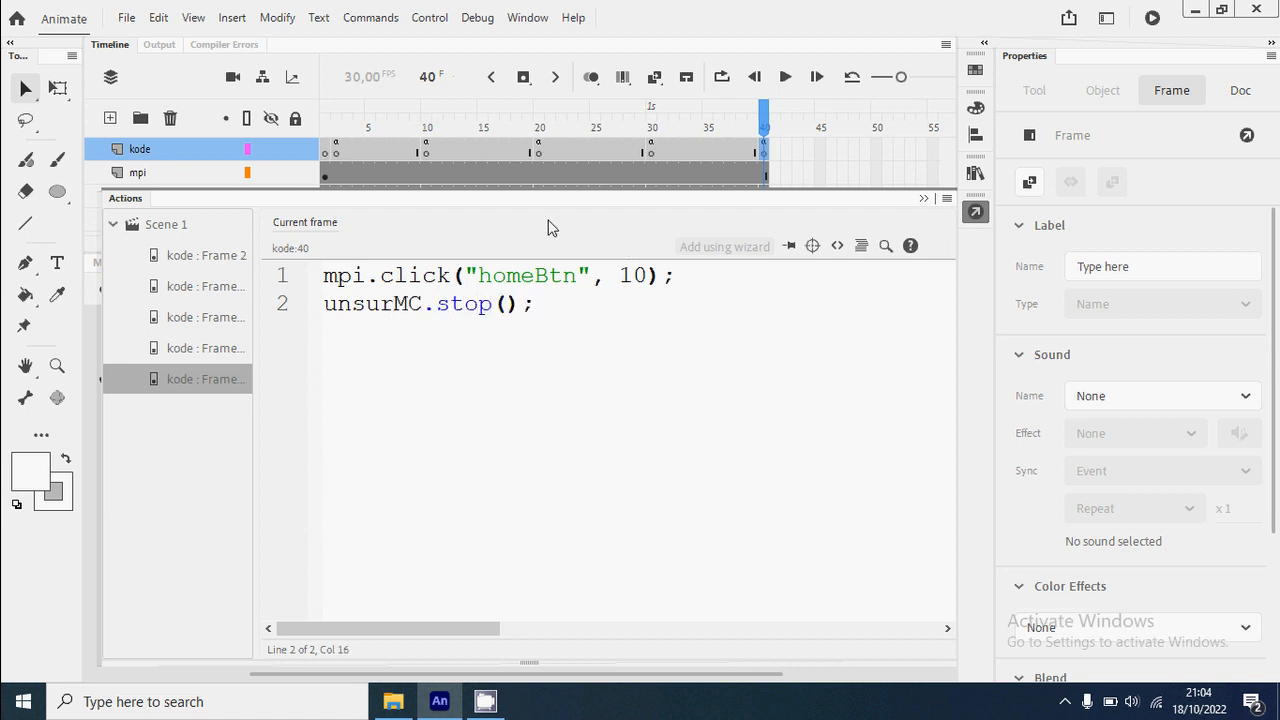
{"action": "left_click_drag", "start_coordinate": [533, 302], "coordinate": [304, 312]}
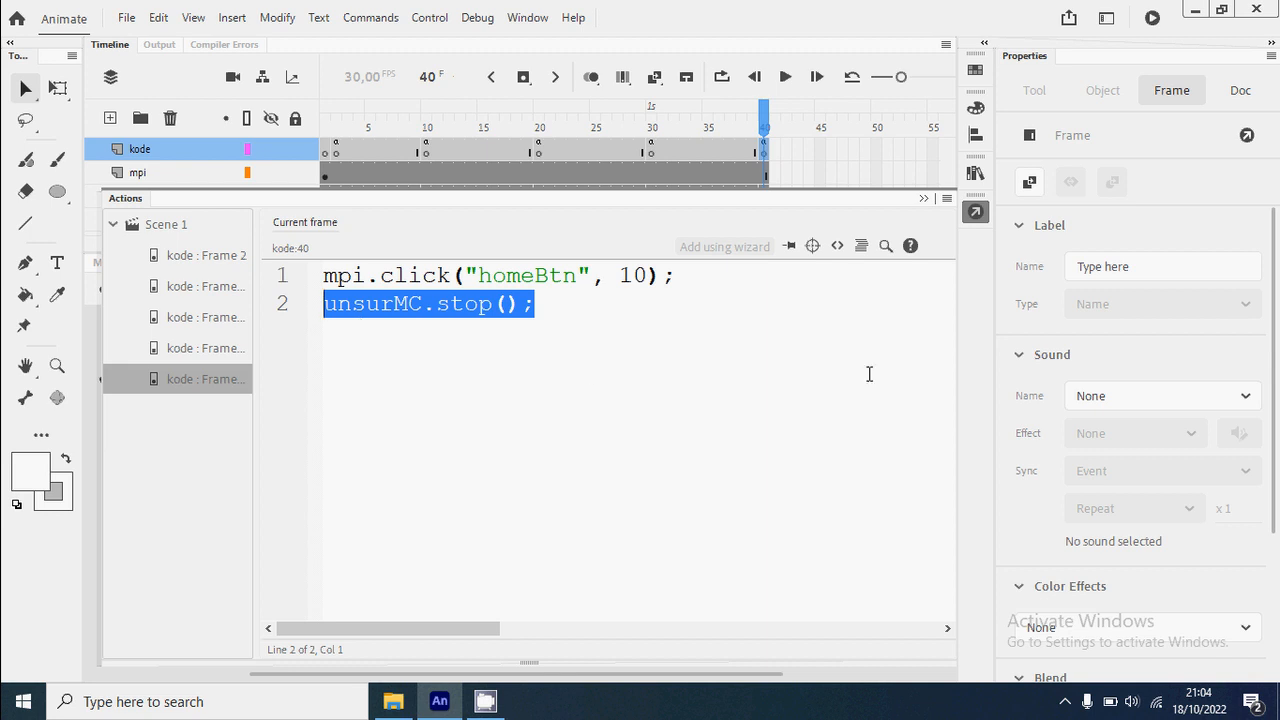
{"action": "left_click", "coordinate": [976, 213]}
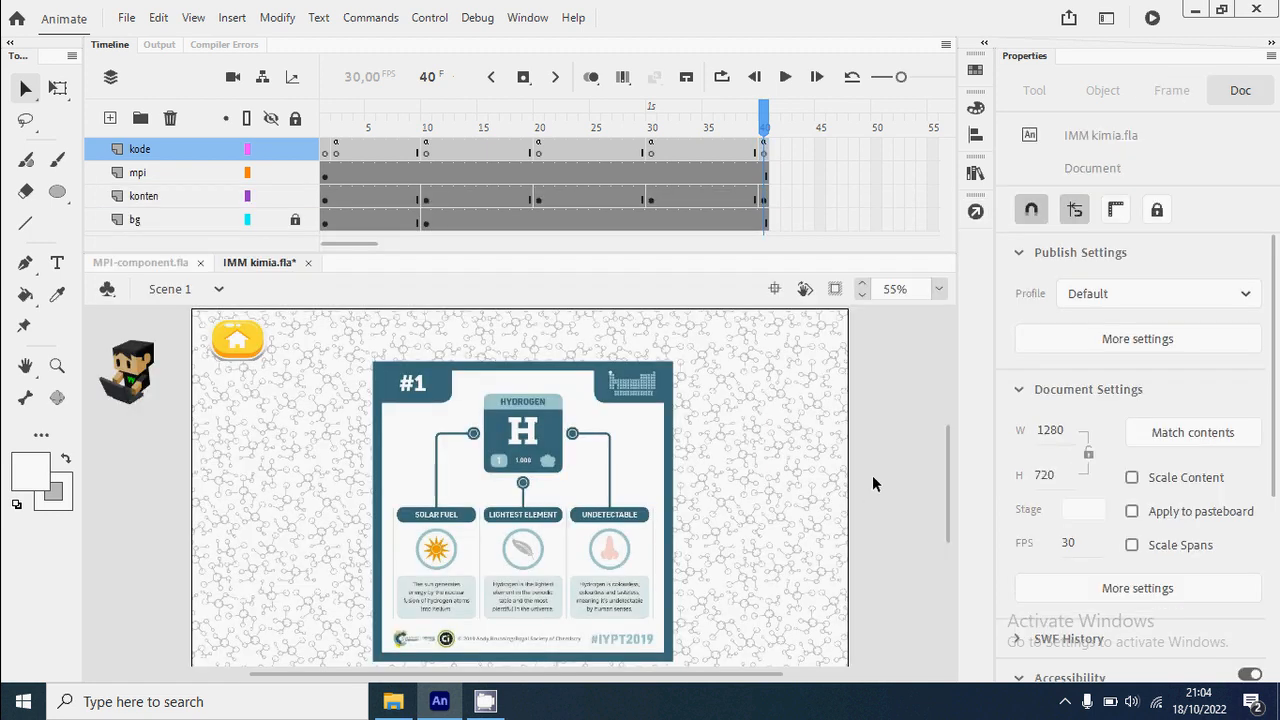
Test the movie by going through the Materi page to the infographic page, and close the preview.
{"action": "key", "text": "ctrl+Return"}
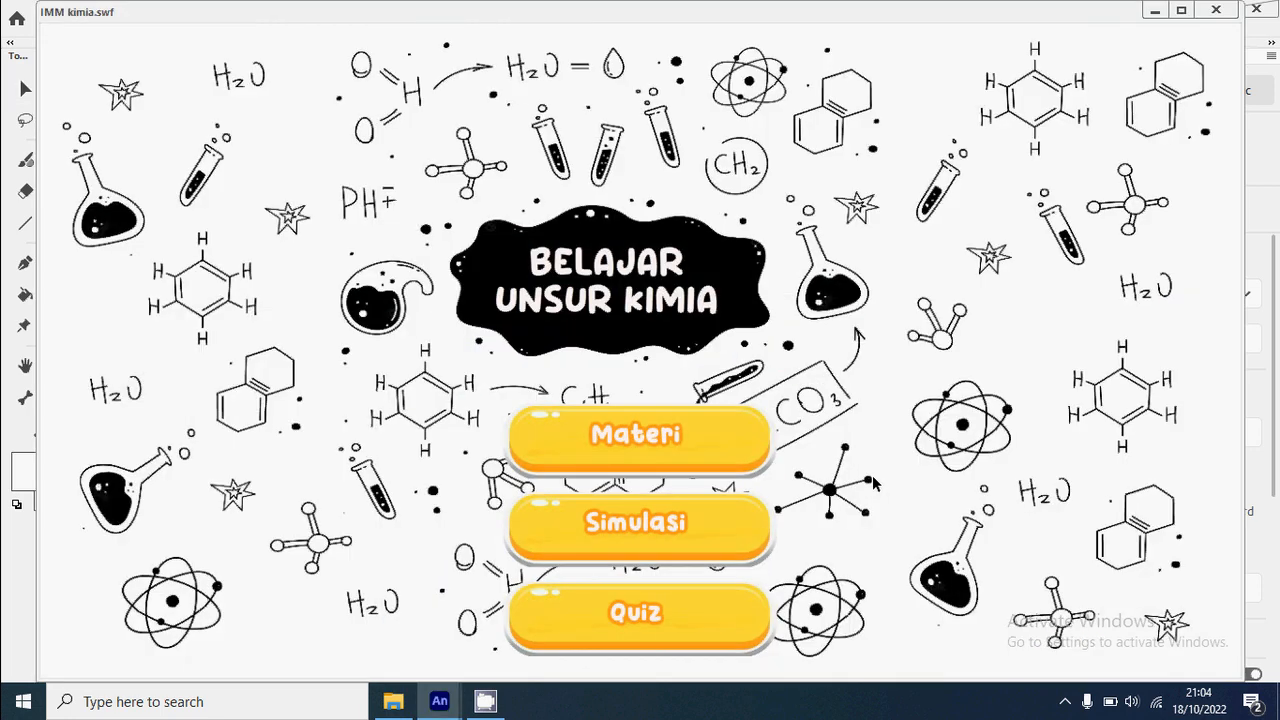
{"action": "left_click", "coordinate": [697, 456]}
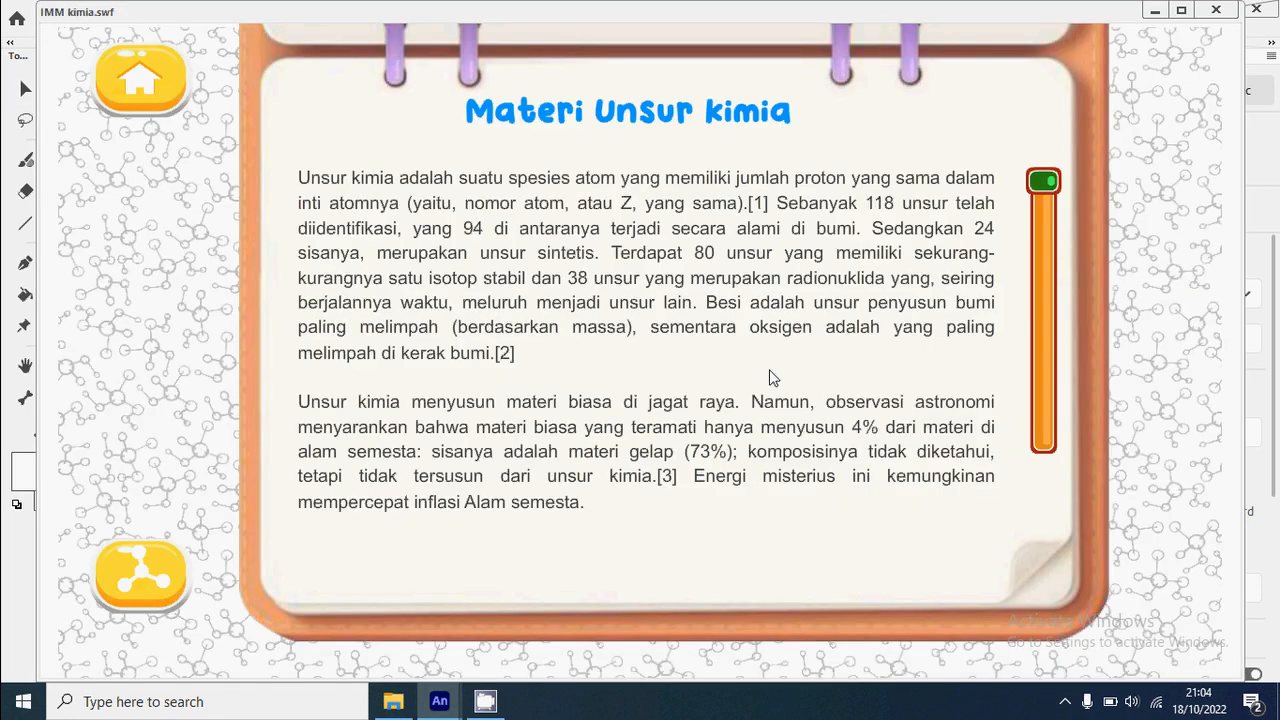
{"action": "left_click", "coordinate": [137, 586]}
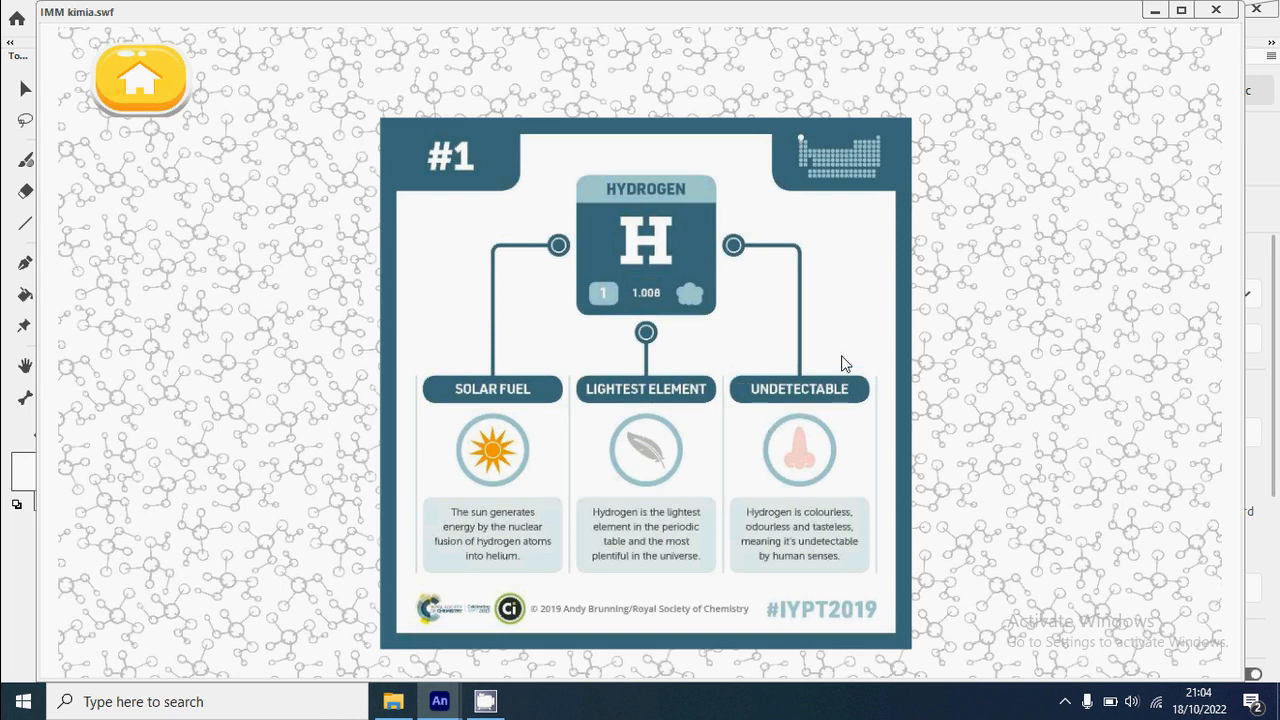
{"action": "left_click", "coordinate": [1216, 10]}
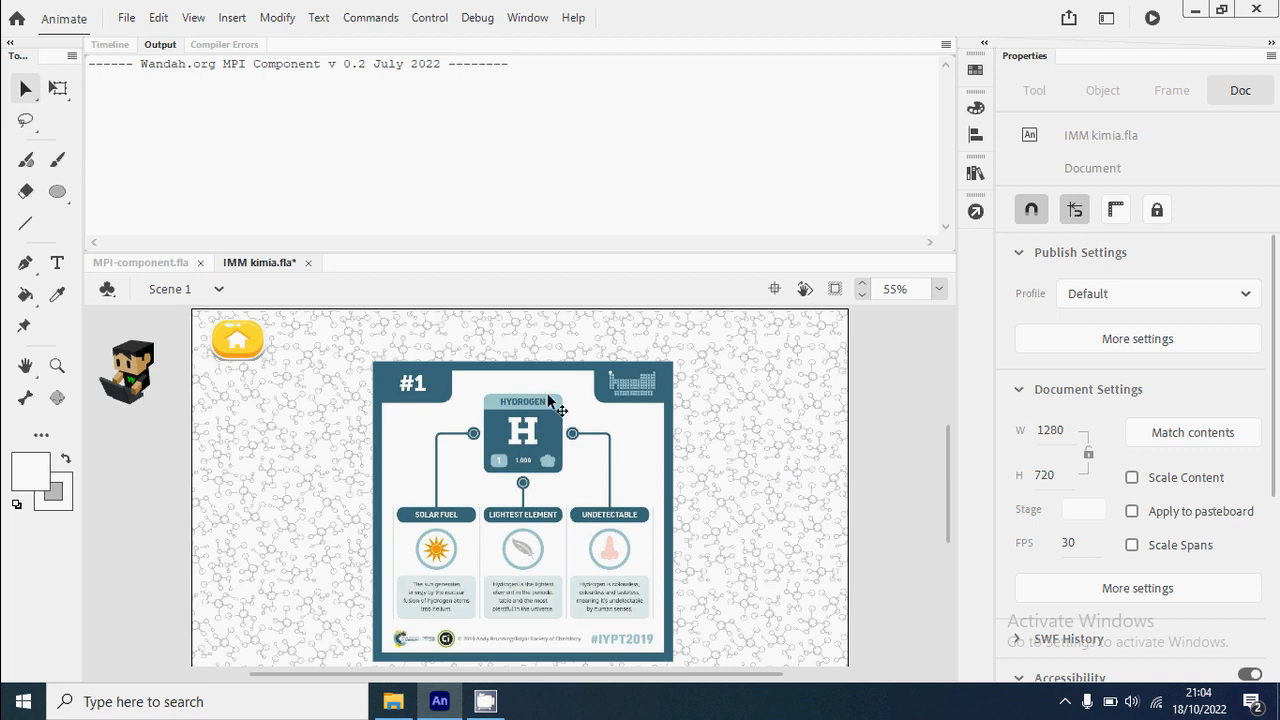
Paste a copy of the home button on frame 40 and place it beside the infographic's right edge, at about X 1035, Y 400.
{"action": "left_click", "coordinate": [245, 347]}
{"action": "right_click", "coordinate": [248, 349]}
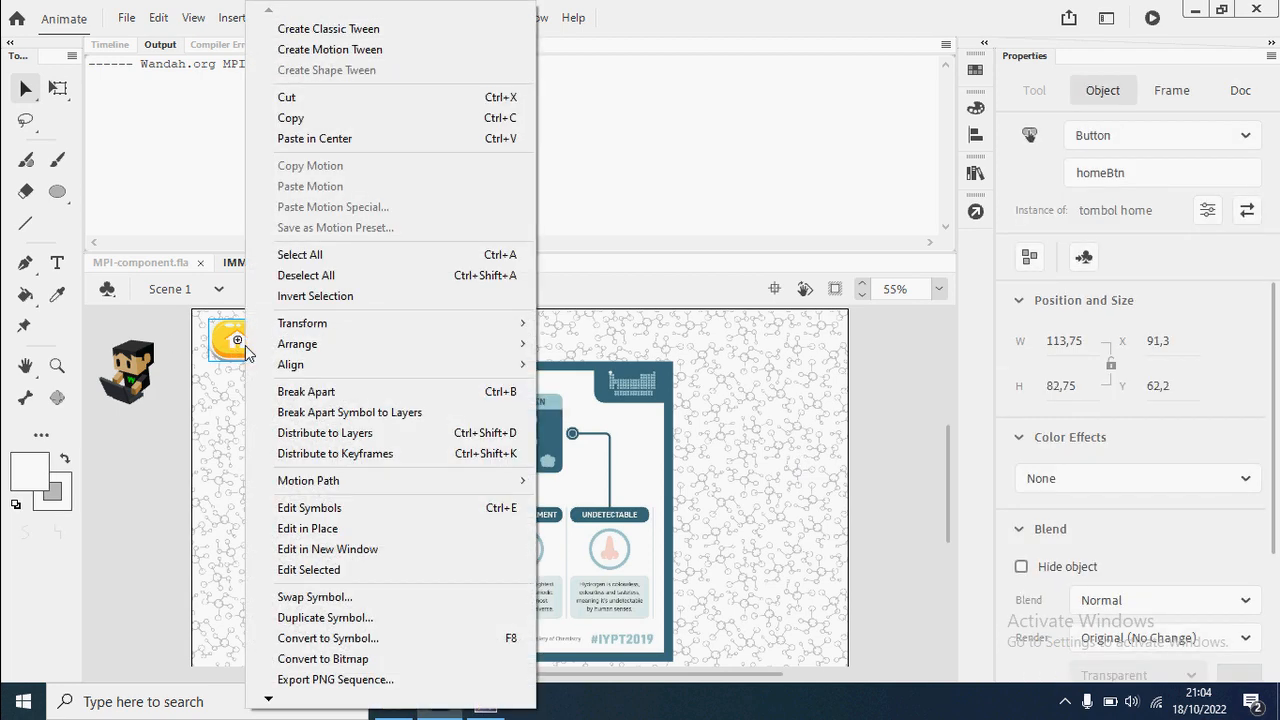
{"action": "left_click", "coordinate": [280, 114]}
{"action": "left_click", "coordinate": [110, 44]}
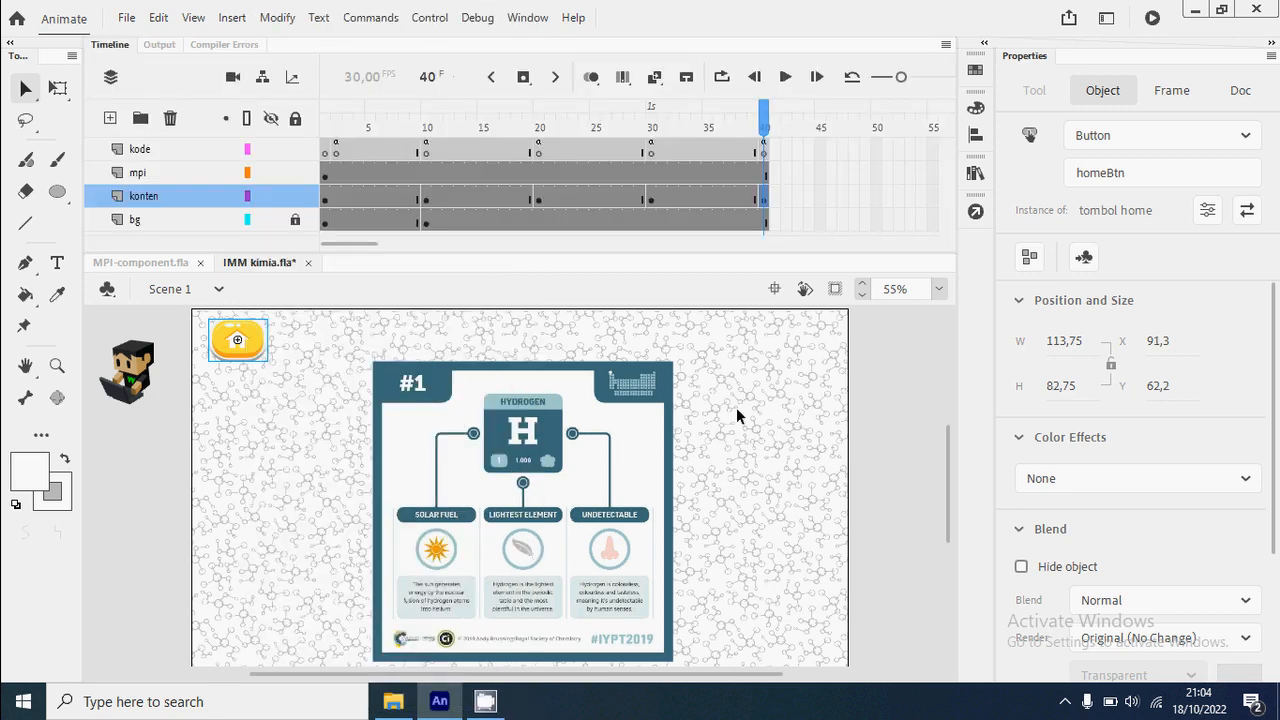
{"action": "left_click", "coordinate": [923, 454]}
{"action": "right_click", "coordinate": [923, 454]}
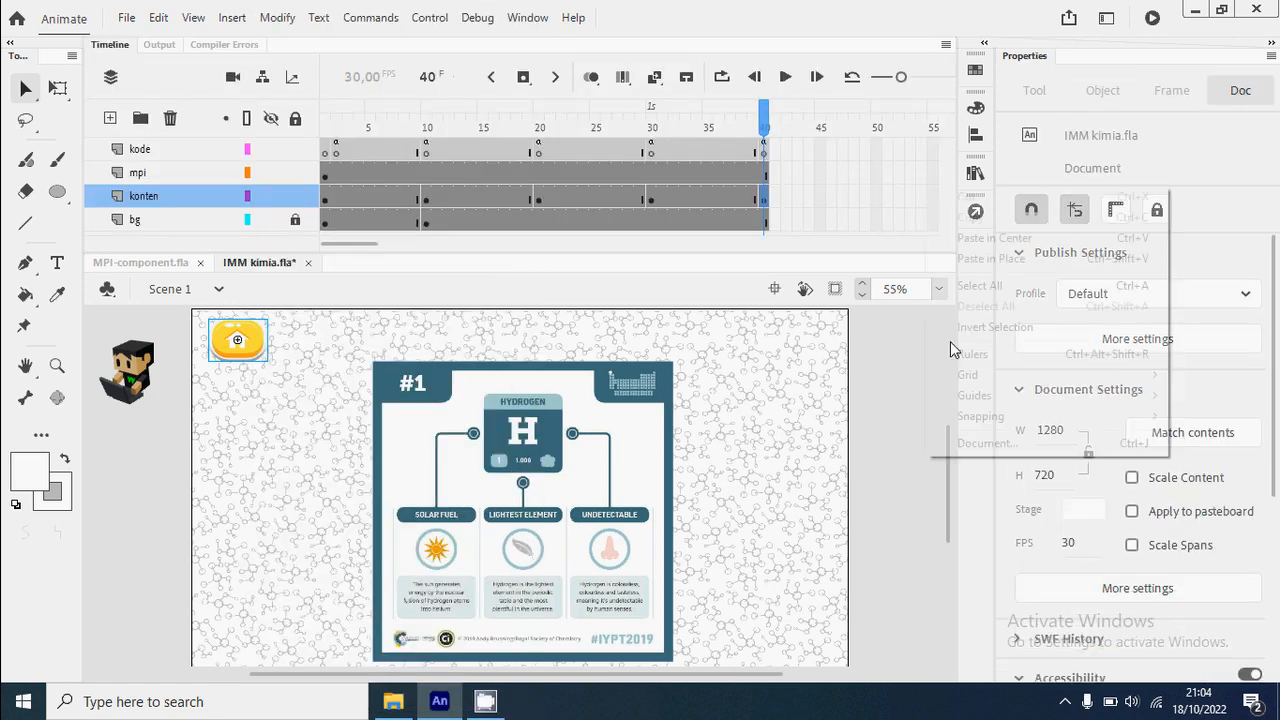
{"action": "left_click", "coordinate": [1006, 258]}
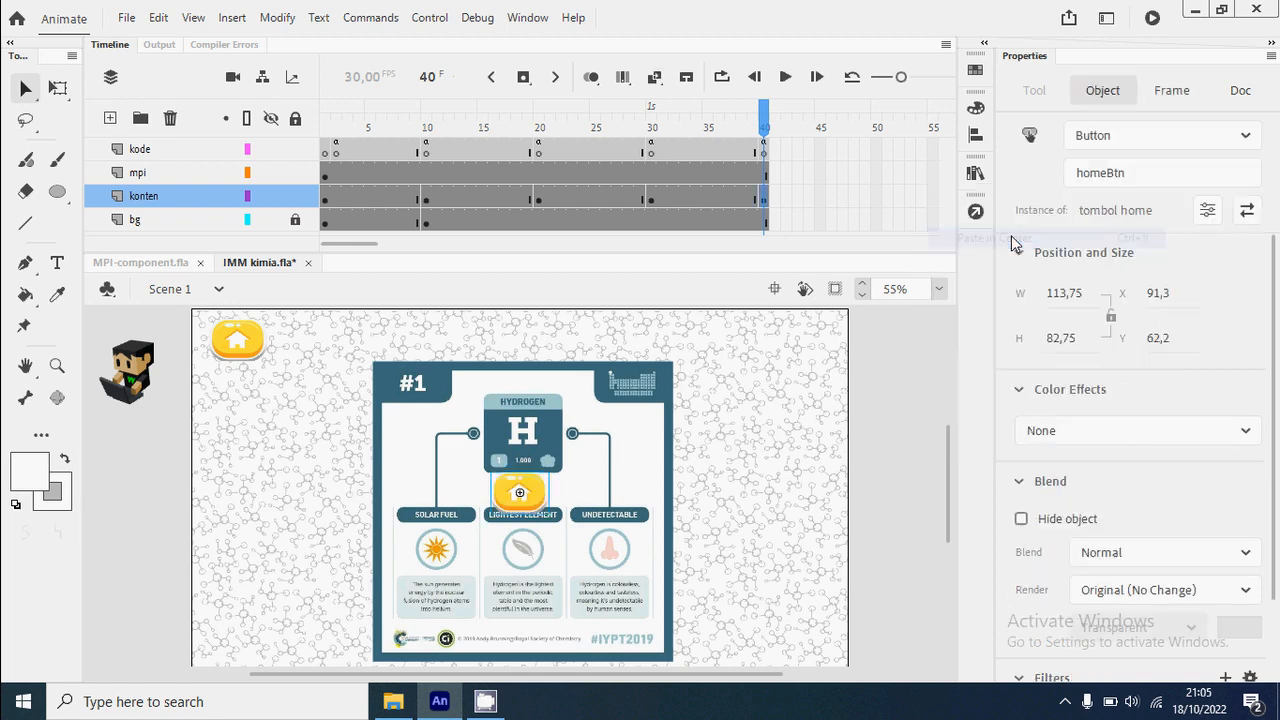
{"action": "left_click_drag", "start_coordinate": [543, 508], "coordinate": [724, 516]}
Duplicate the copied button's symbol under the name tombol panah.
{"action": "right_click", "coordinate": [724, 516]}
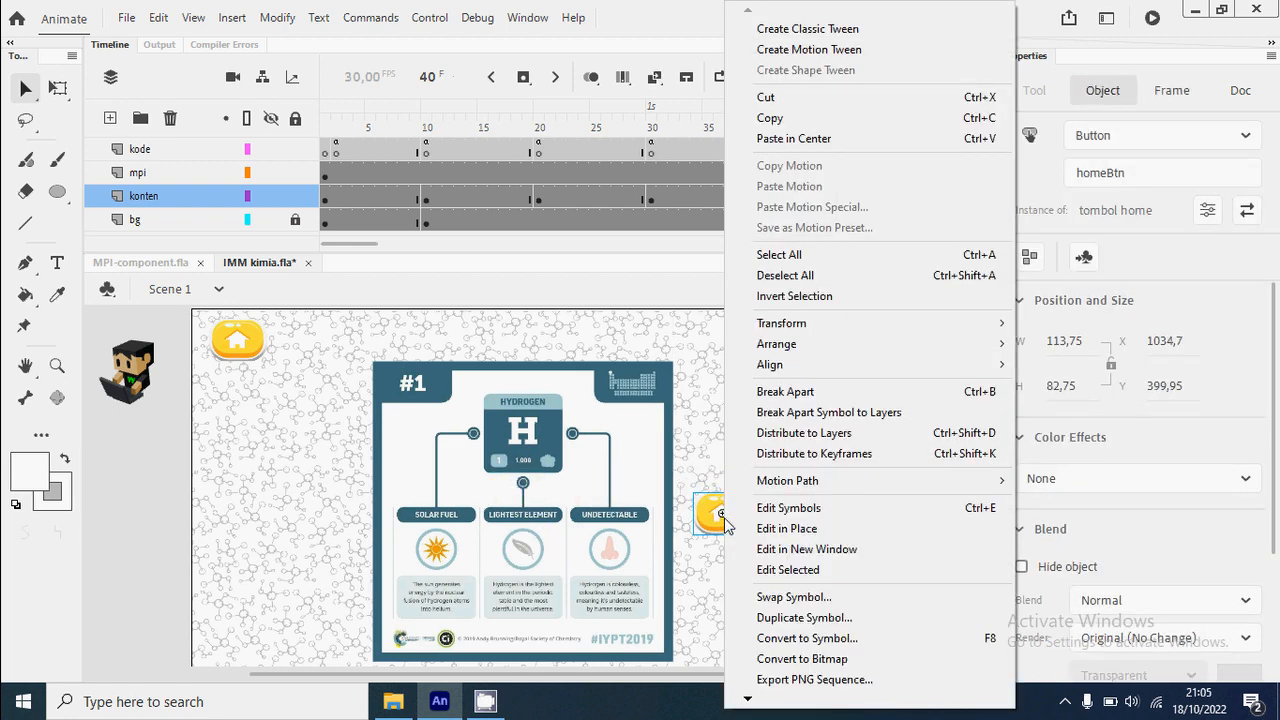
{"action": "left_click", "coordinate": [857, 621]}
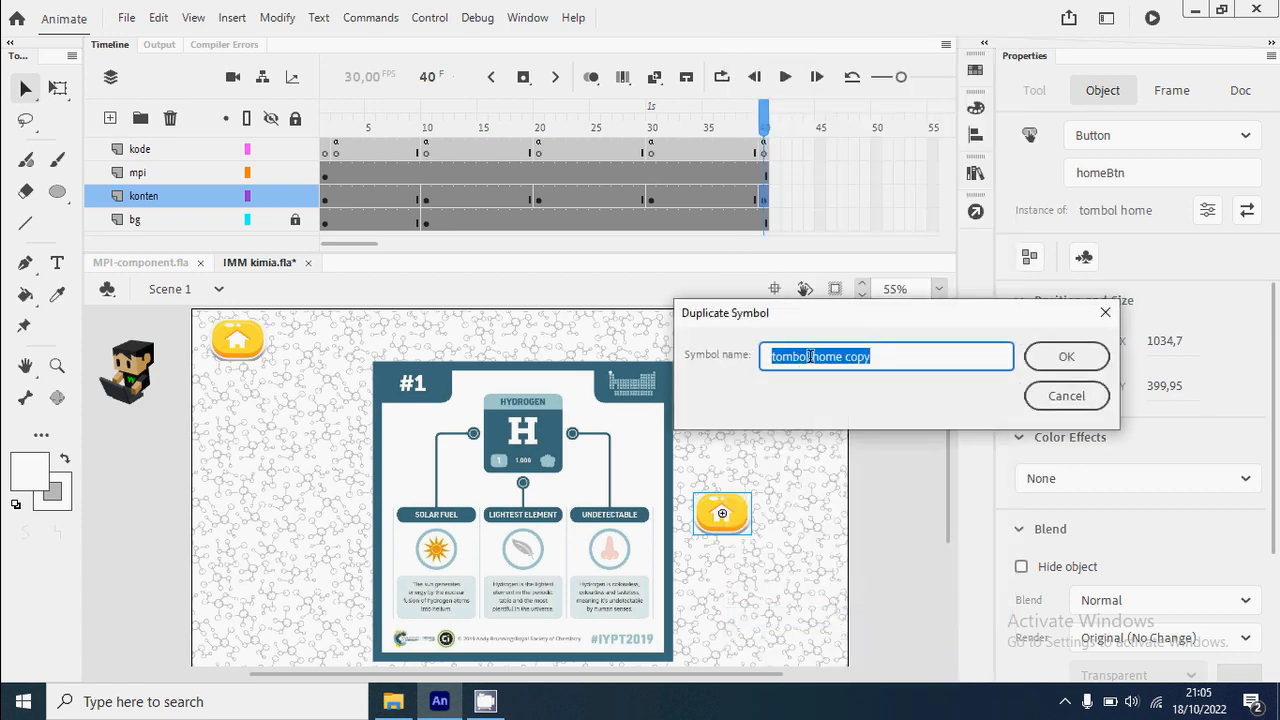
{"action": "left_click_drag", "start_coordinate": [810, 356], "coordinate": [875, 360]}
{"action": "type", "text": "pana"}
{"action": "key", "text": "Return"}
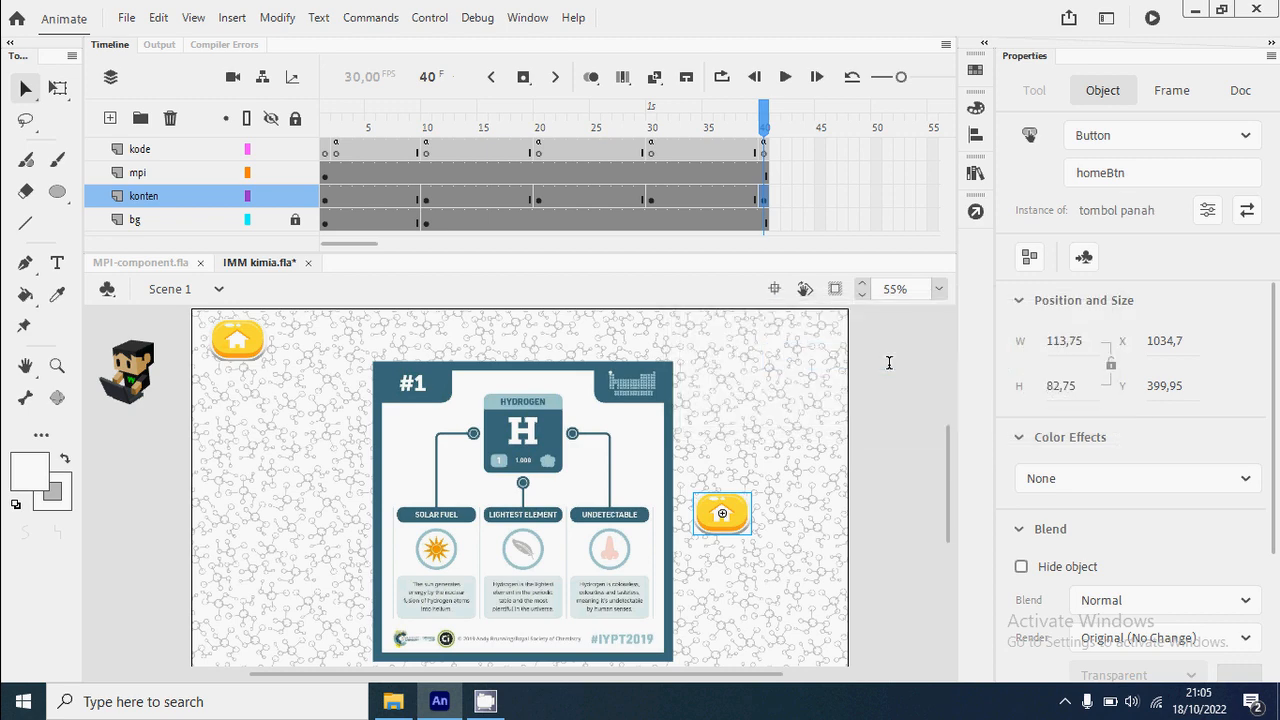
Open the tombol panah symbol for editing and delete the house icon from Layer_2.
{"action": "key", "text": "z"}
{"action": "left_click_drag", "start_coordinate": [678, 474], "coordinate": [786, 568]}
{"action": "left_click", "coordinate": [25, 88]}
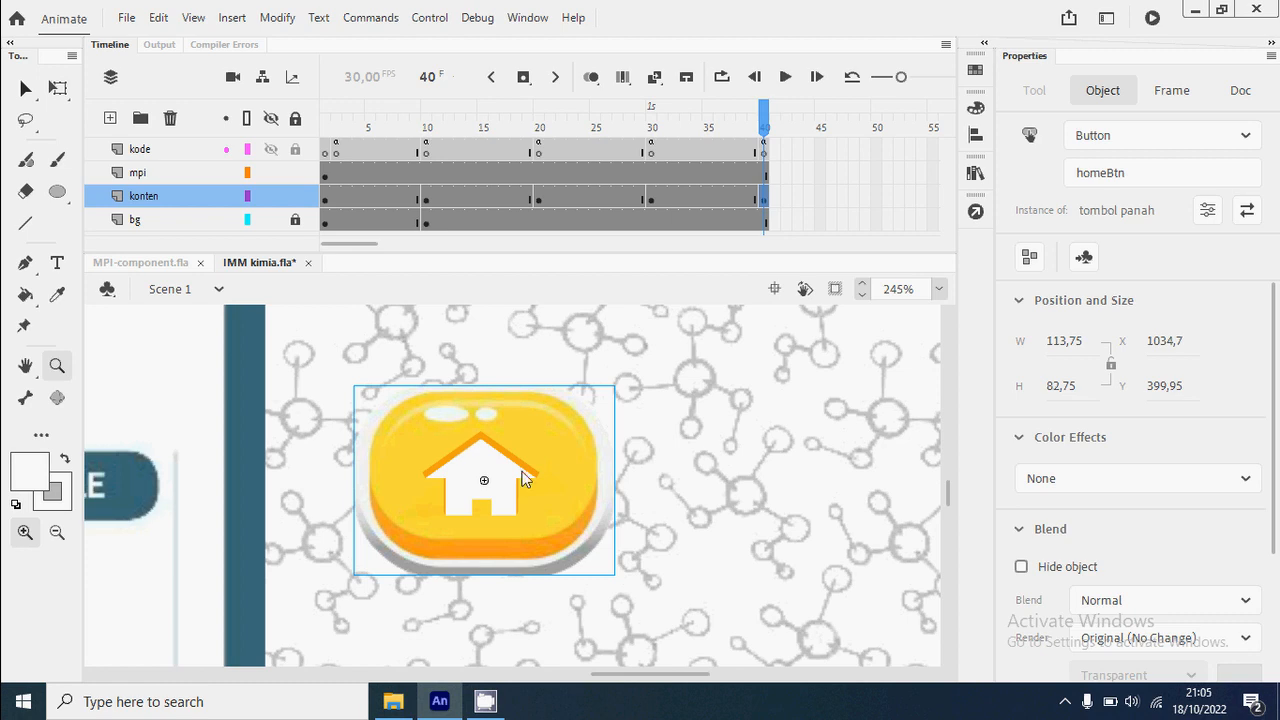
{"action": "double_click", "coordinate": [530, 480]}
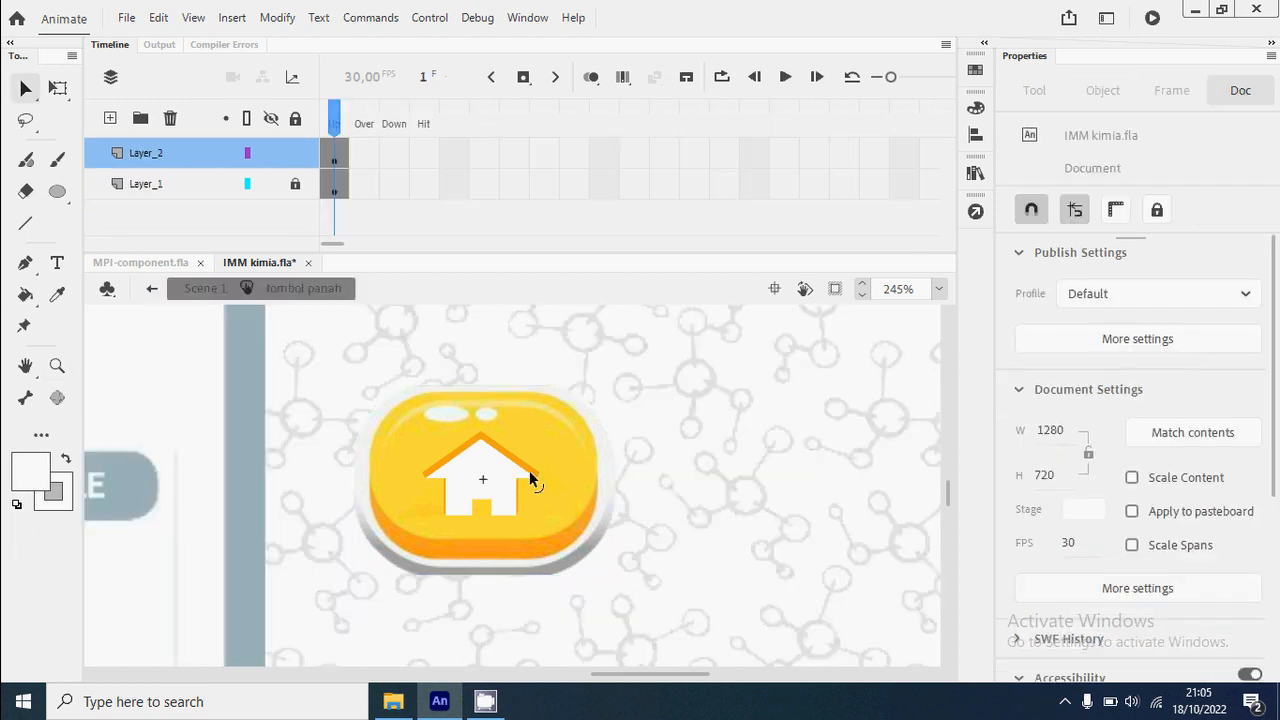
{"action": "left_click", "coordinate": [337, 158]}
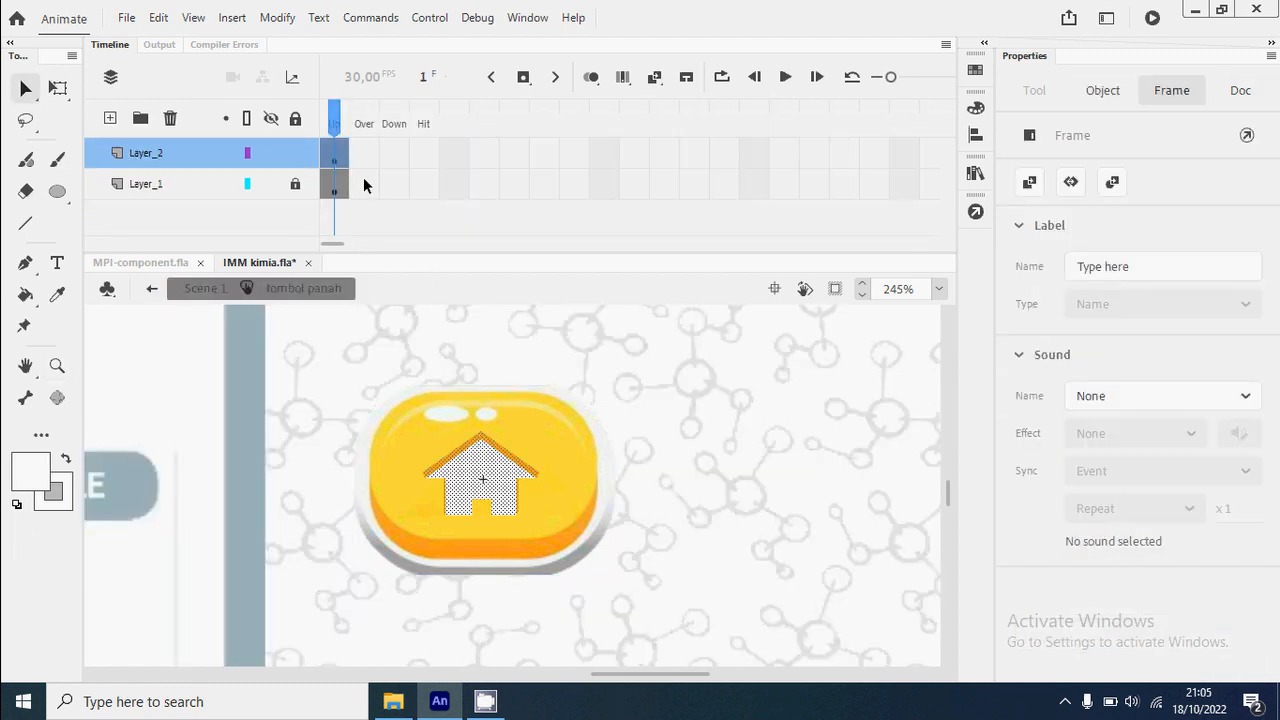
{"action": "key", "text": "Delete"}
Draw two overlapping white rectangles on Layer_2 in the middle of the yellow button.
{"action": "left_click", "coordinate": [57, 193]}
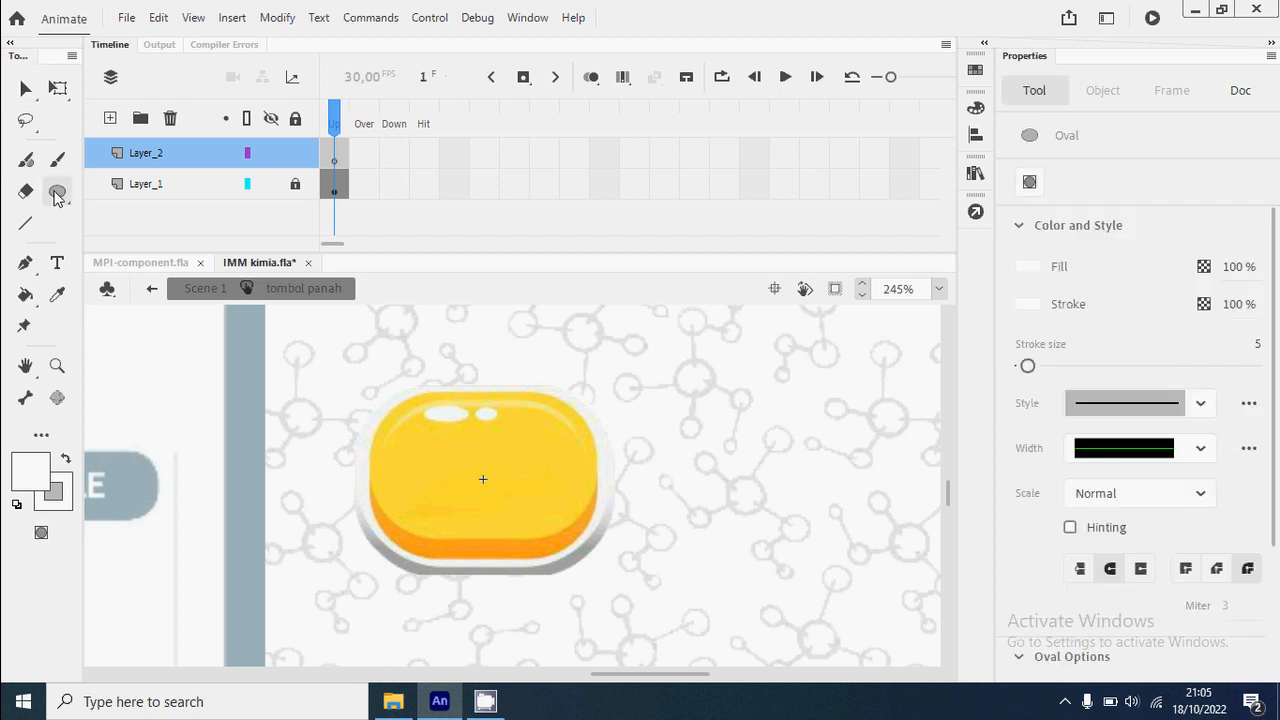
{"action": "left_click", "coordinate": [57, 193]}
{"action": "left_click", "coordinate": [140, 197]}
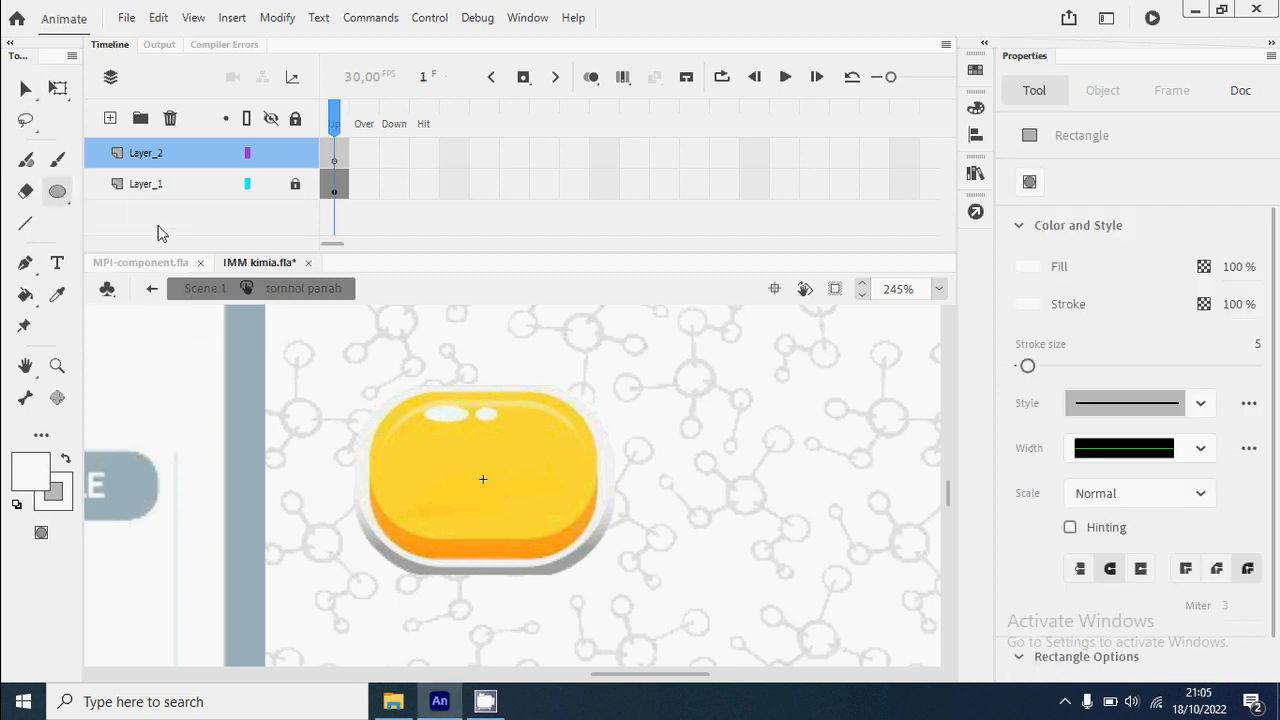
{"action": "left_click_drag", "start_coordinate": [440, 457], "coordinate": [504, 508]}
{"action": "left_click_drag", "start_coordinate": [474, 436], "coordinate": [530, 514]}
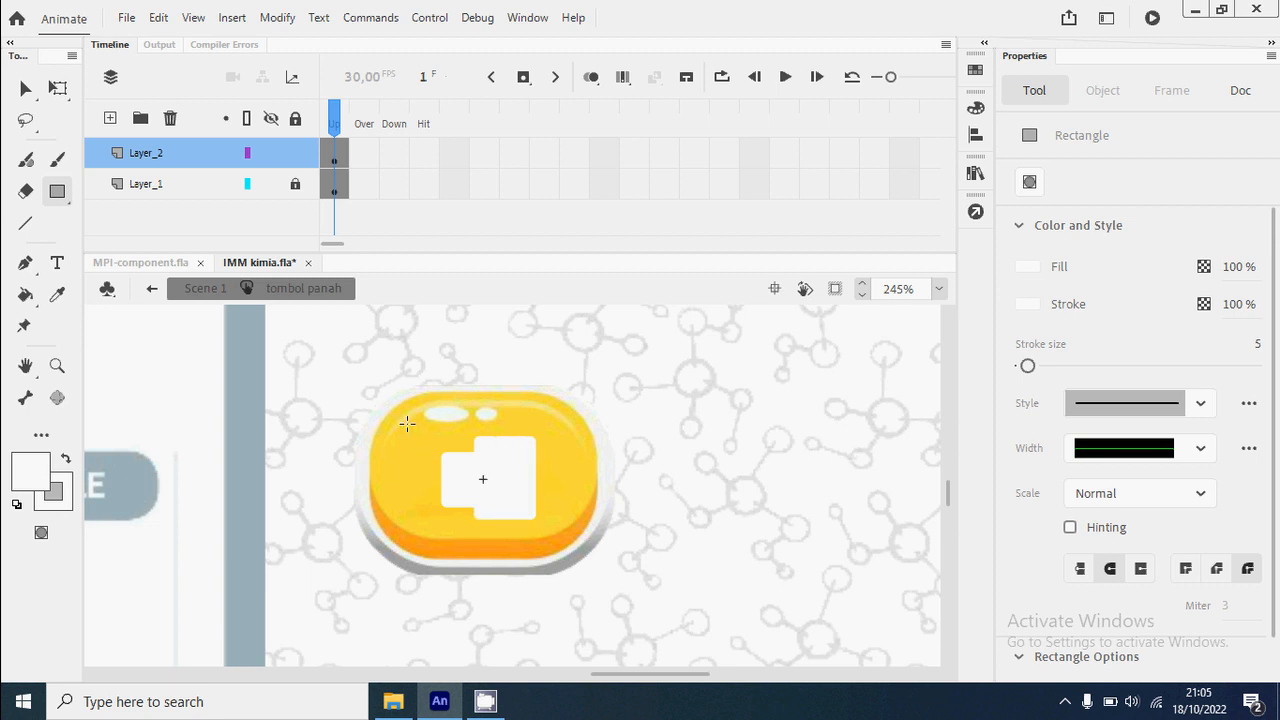
Trim the rounded corners off the white shape on the button and pull its right side to a point, forming a right-facing arrow.
{"action": "key", "text": "z"}
{"action": "left_click_drag", "start_coordinate": [407, 419], "coordinate": [556, 554]}
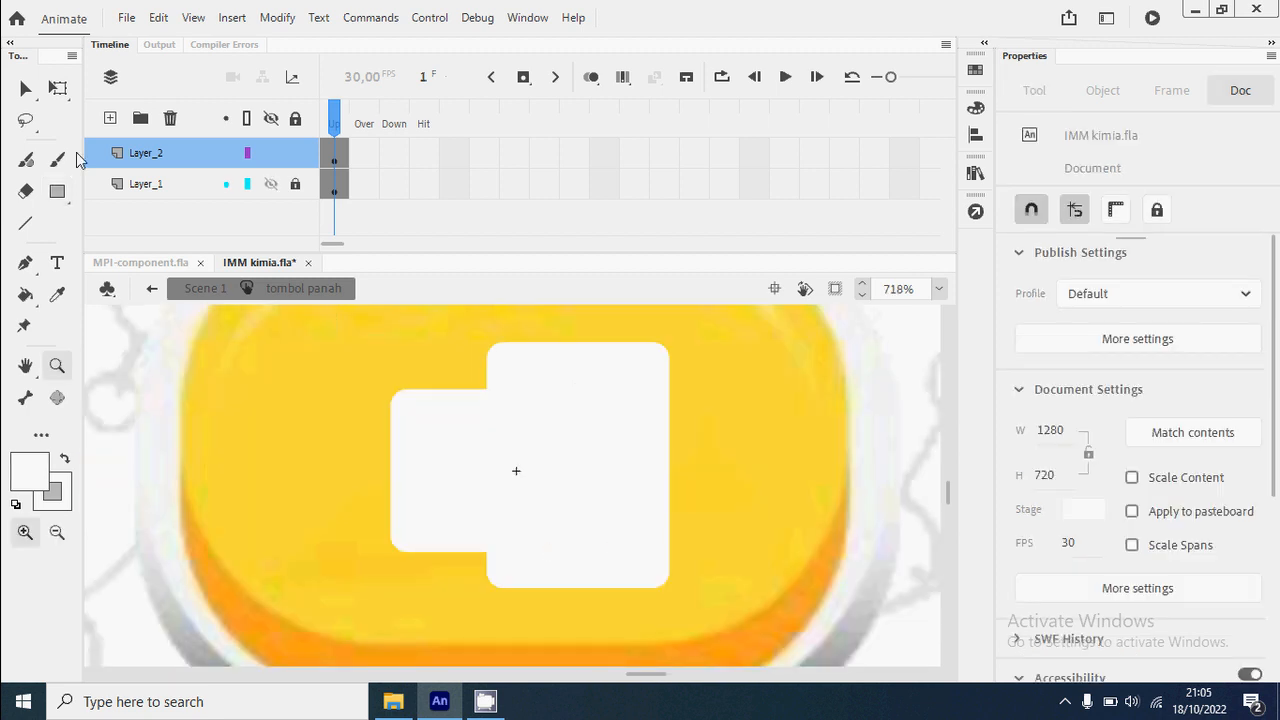
{"action": "key", "text": "v"}
{"action": "left_click_drag", "start_coordinate": [713, 615], "coordinate": [602, 310]}
{"action": "key", "text": "Delete"}
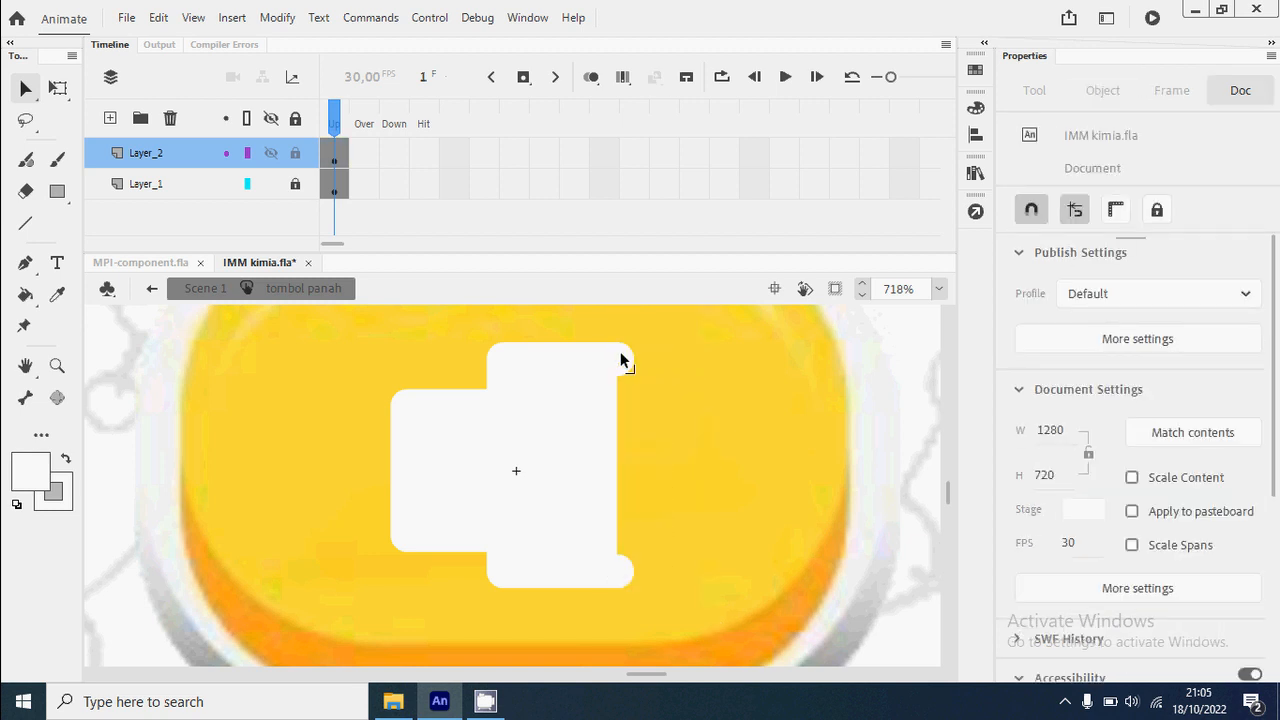
{"action": "double_click", "coordinate": [621, 354]}
{"action": "key", "text": "Delete"}
{"action": "left_click_drag", "start_coordinate": [613, 365], "coordinate": [666, 465]}
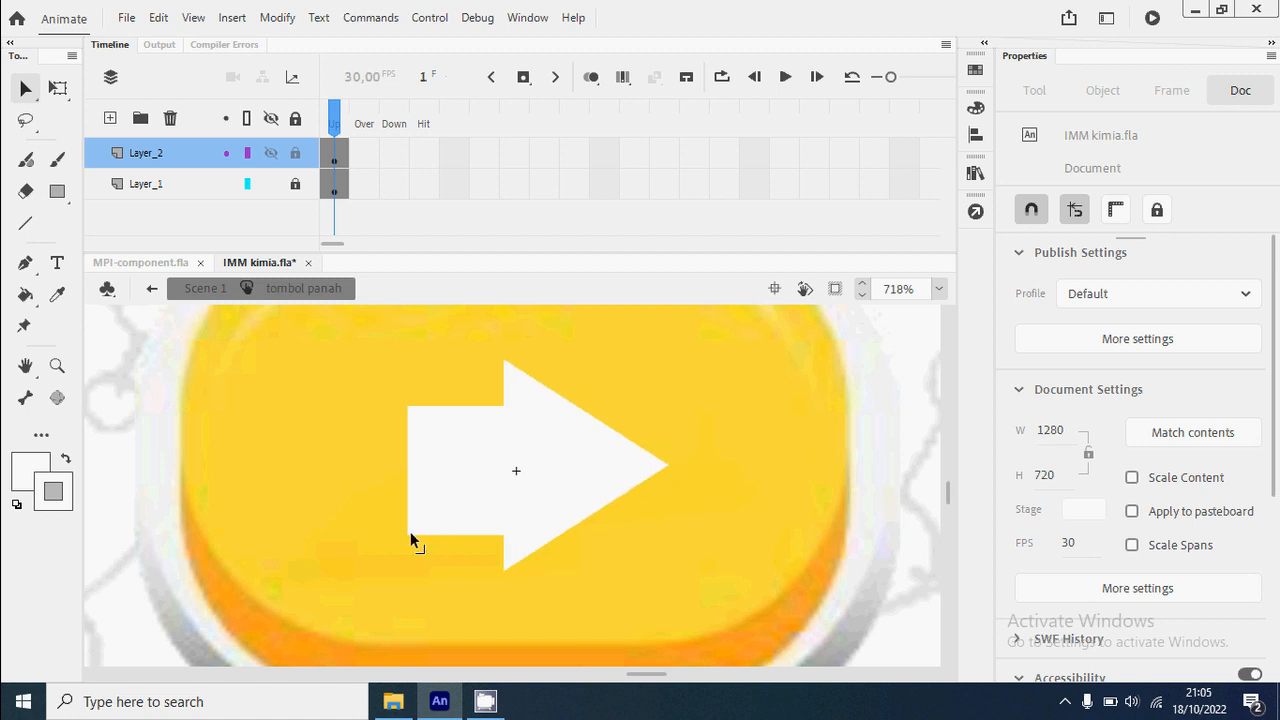
Narrow the arrow's shaft by moving its lower corners up and its upper corners down.
{"action": "left_click_drag", "start_coordinate": [410, 533], "coordinate": [414, 521]}
{"action": "left_click_drag", "start_coordinate": [507, 540], "coordinate": [501, 520]}
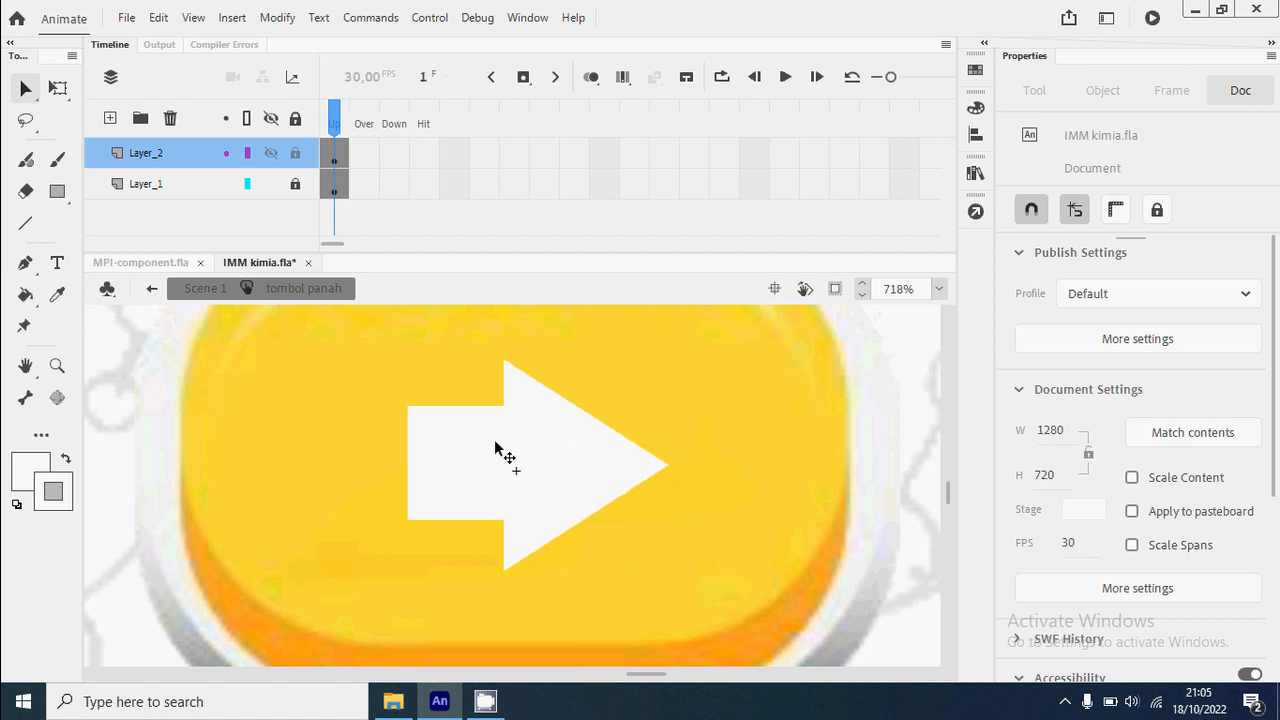
{"action": "left_click_drag", "start_coordinate": [505, 407], "coordinate": [502, 420]}
{"action": "left_click_drag", "start_coordinate": [407, 409], "coordinate": [409, 426]}
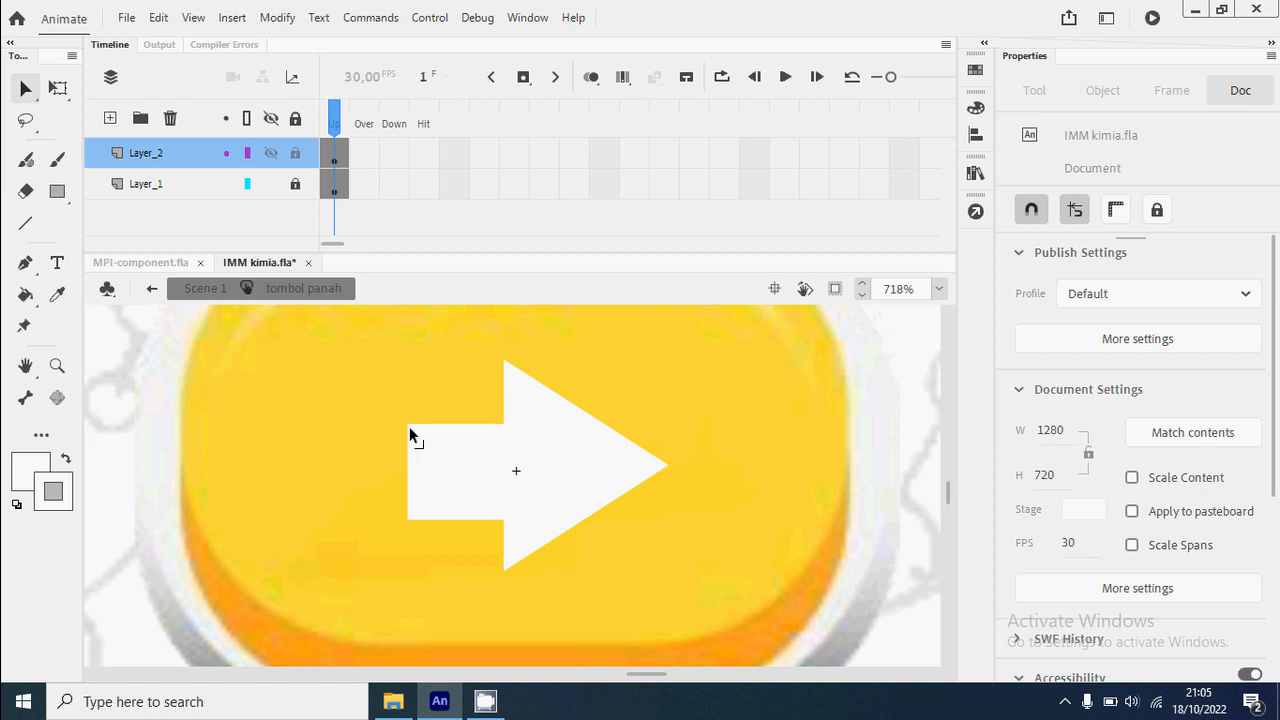
Move the white arrow shape up on the button face to about Y -20.8.
{"action": "left_click", "coordinate": [553, 451]}
{"action": "key", "text": "Up"}
{"action": "key", "text": "Up"}
{"action": "key", "text": "Up"}
{"action": "key", "text": "Up"}
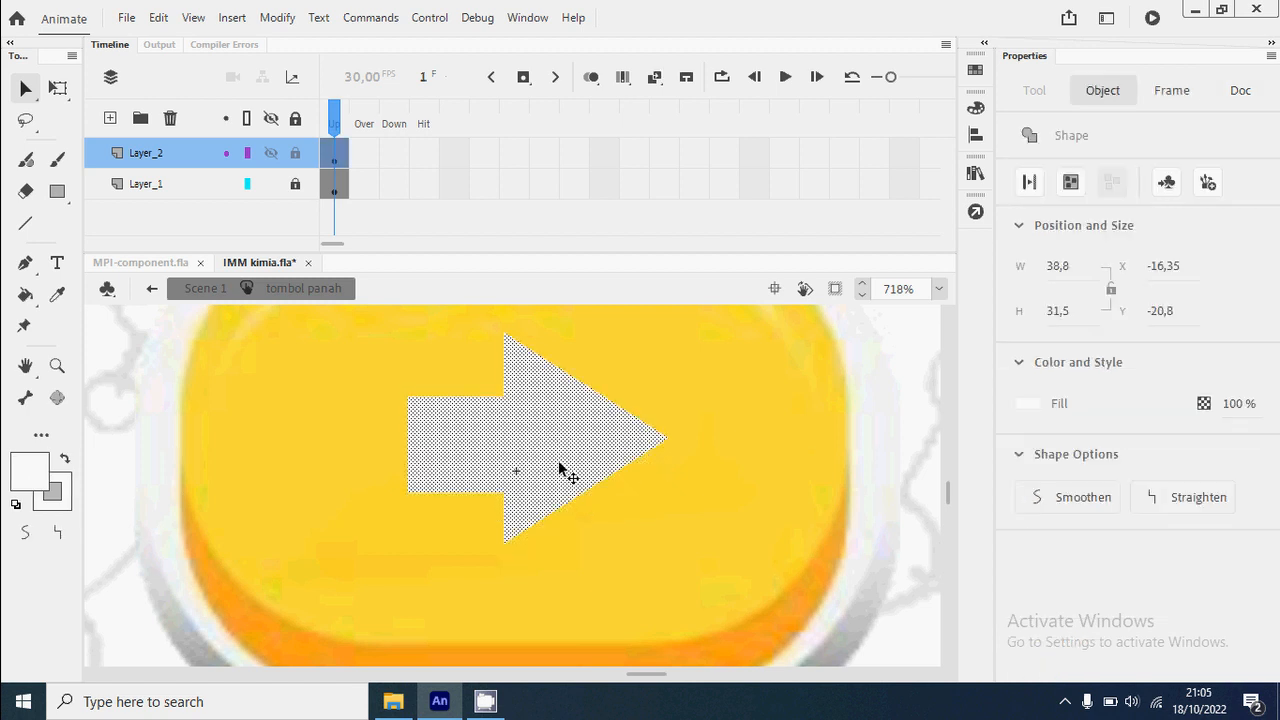
Copy the white arrow, and recolor the original with the orange sampled from the button's lower edge.
{"action": "scroll", "coordinate": [606, 491], "scroll_direction": "down", "scroll_amount": 2}
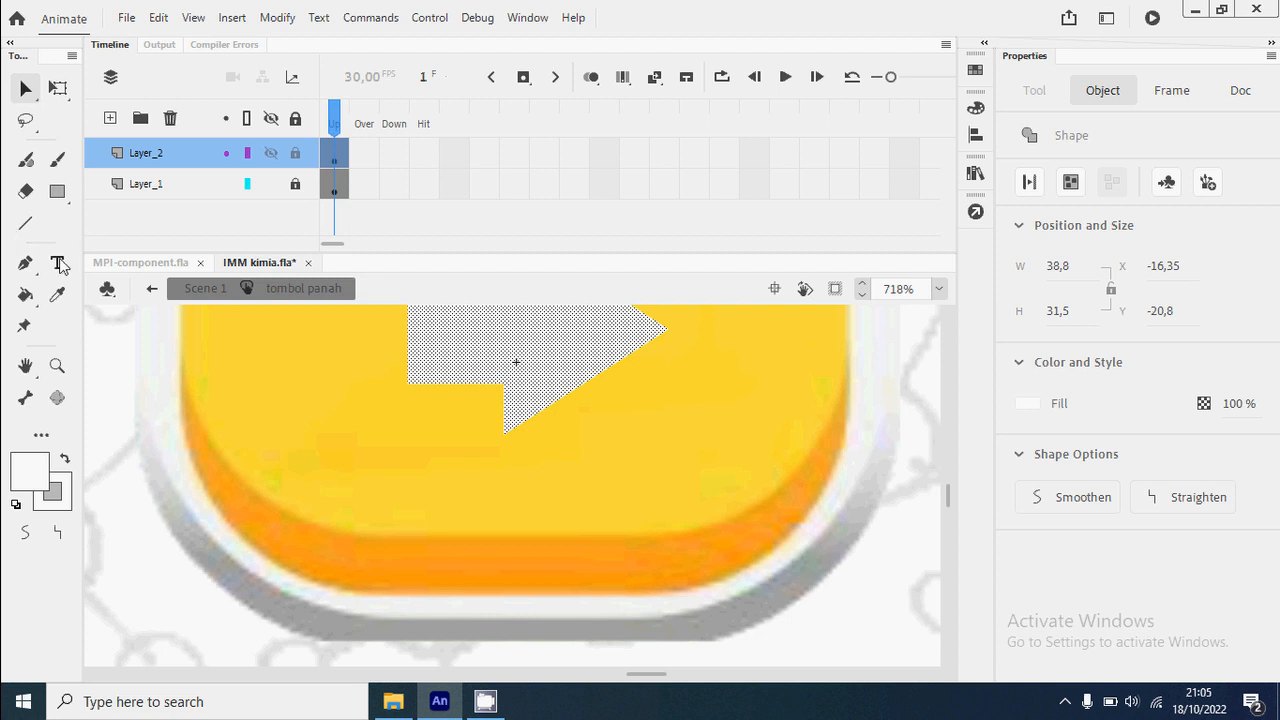
{"action": "right_click", "coordinate": [549, 395]}
{"action": "left_click", "coordinate": [597, 300]}
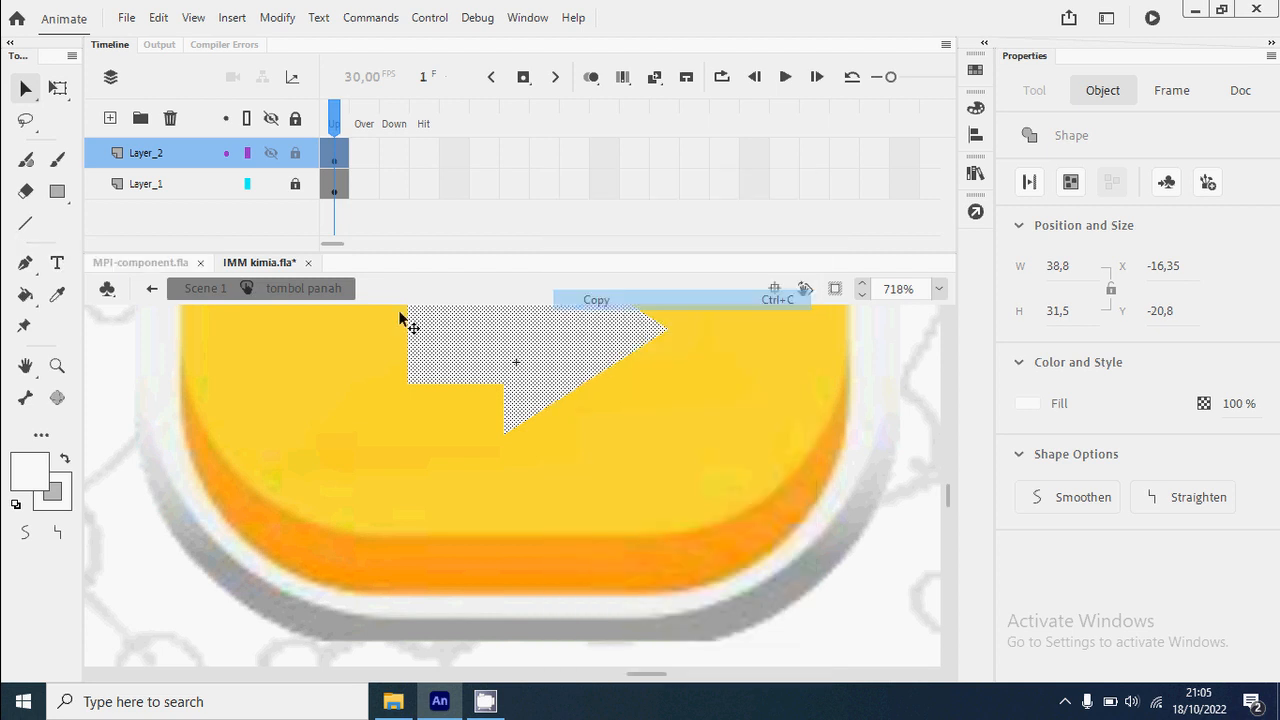
{"action": "left_click", "coordinate": [57, 295]}
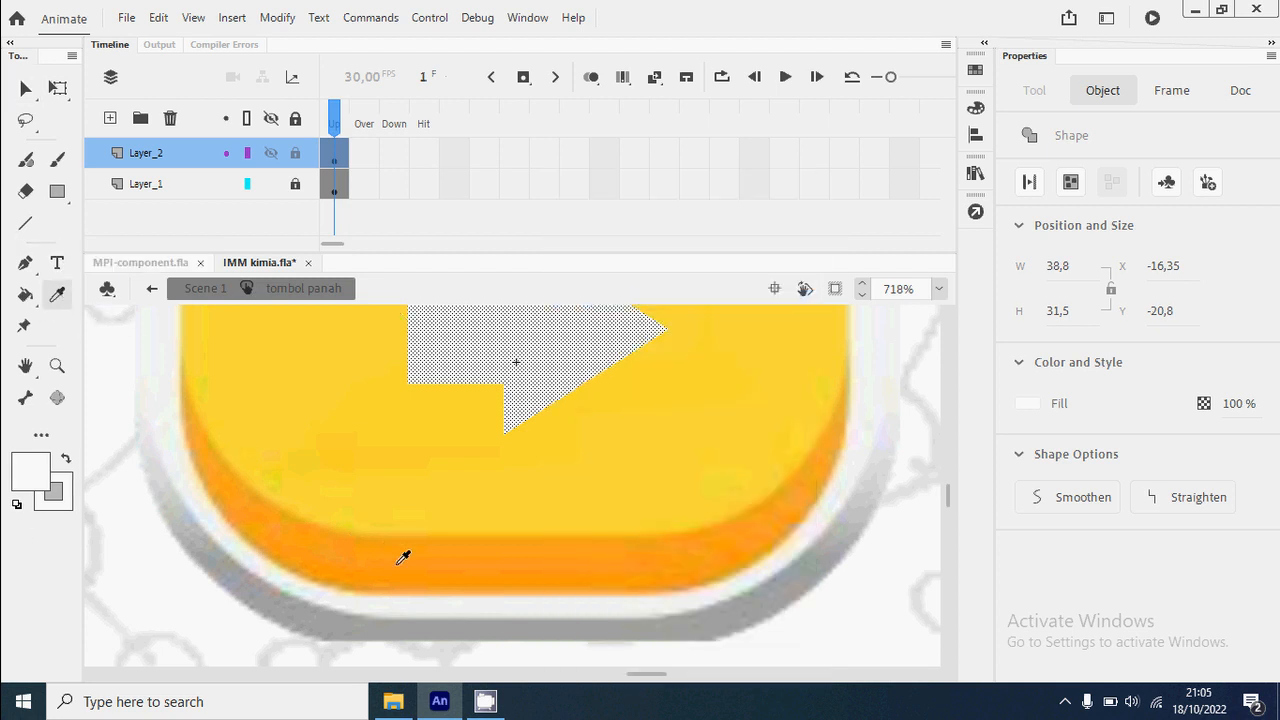
{"action": "left_click", "coordinate": [403, 557]}
{"action": "scroll", "coordinate": [543, 486], "scroll_direction": "up", "scroll_amount": 2}
{"action": "left_click", "coordinate": [25, 88]}
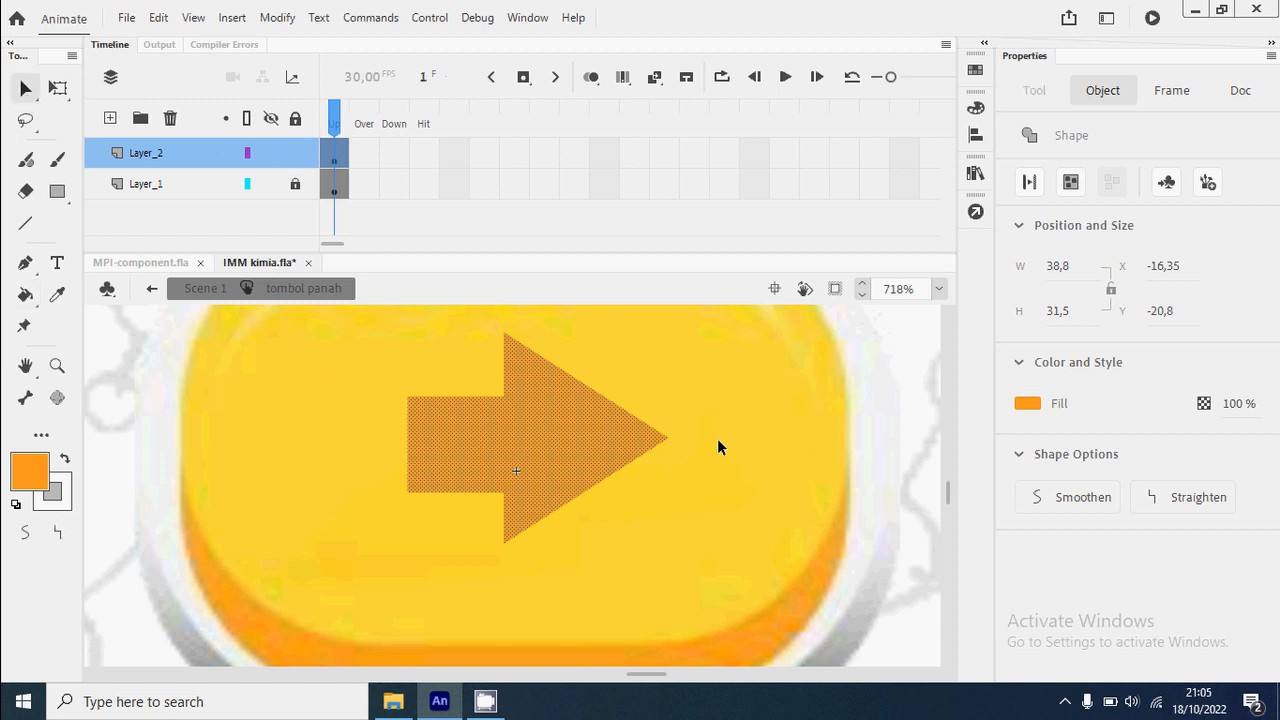
Paste the white arrow in place and offset it down and right over the orange one, to about X -14.25, Y -17.9.
{"action": "right_click", "coordinate": [849, 449]}
{"action": "left_click", "coordinate": [903, 241]}
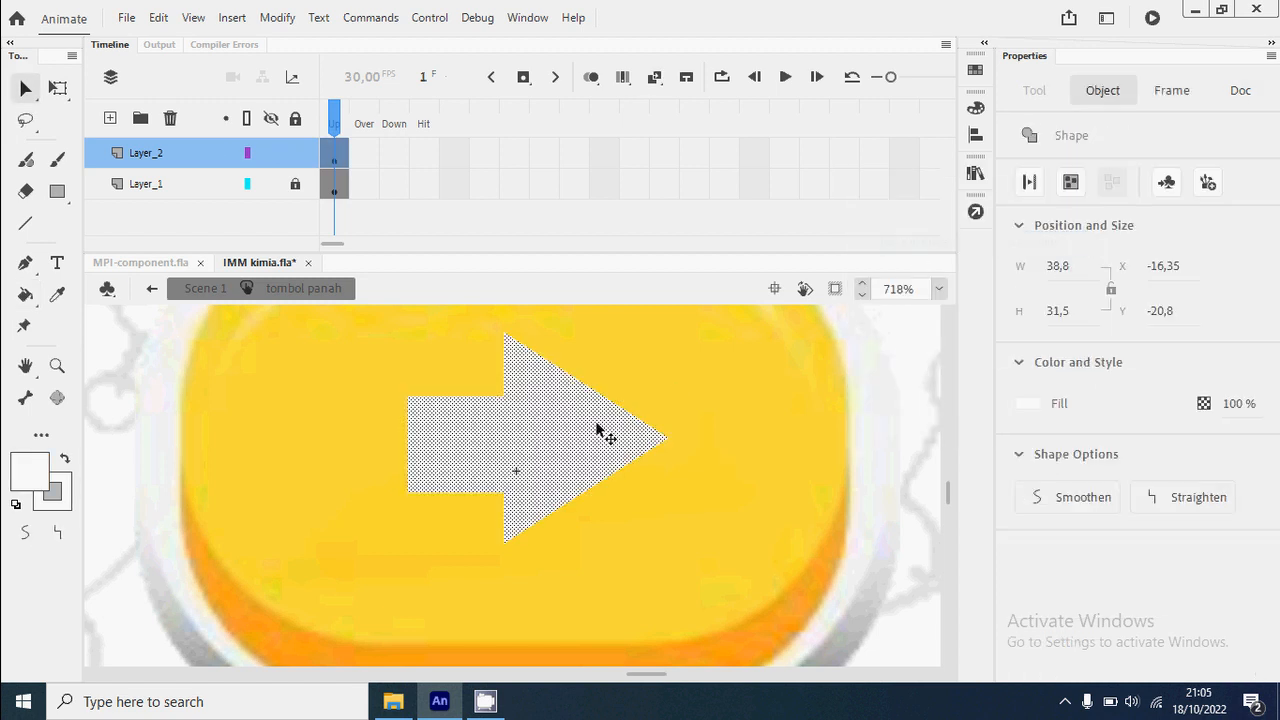
{"action": "left_click_drag", "start_coordinate": [544, 418], "coordinate": [558, 438]}
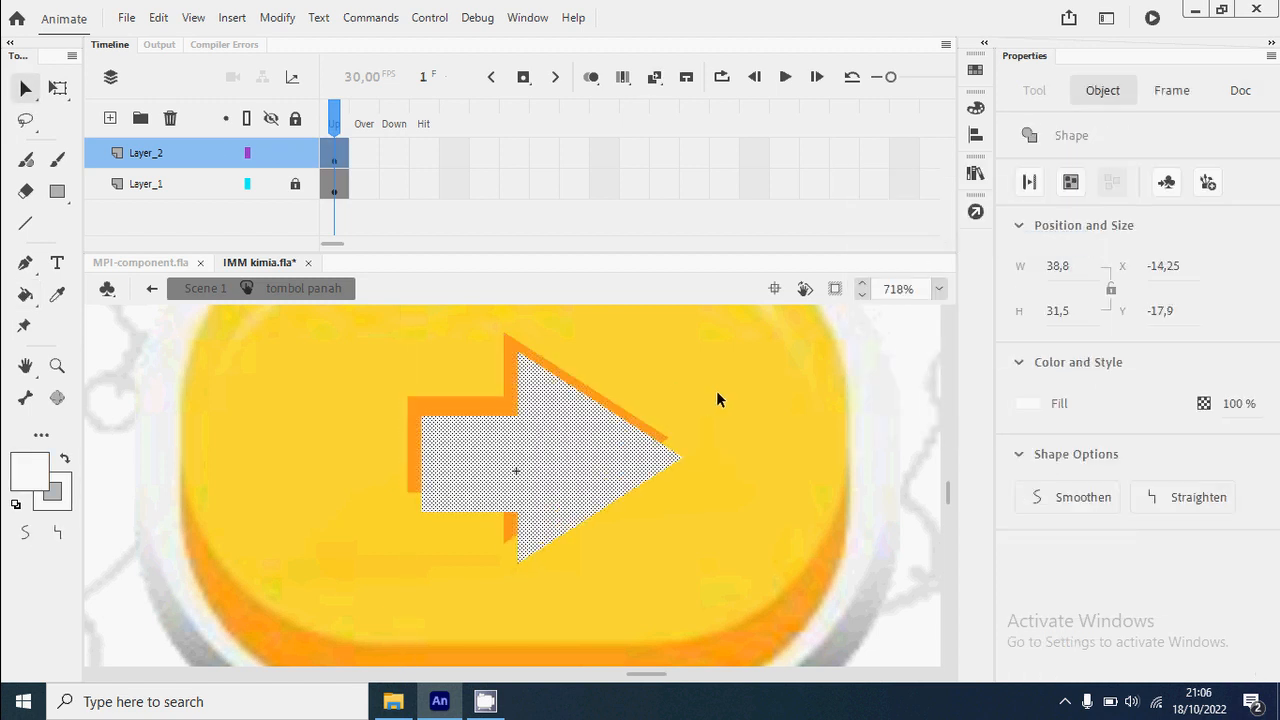
{"action": "left_click", "coordinate": [717, 399]}
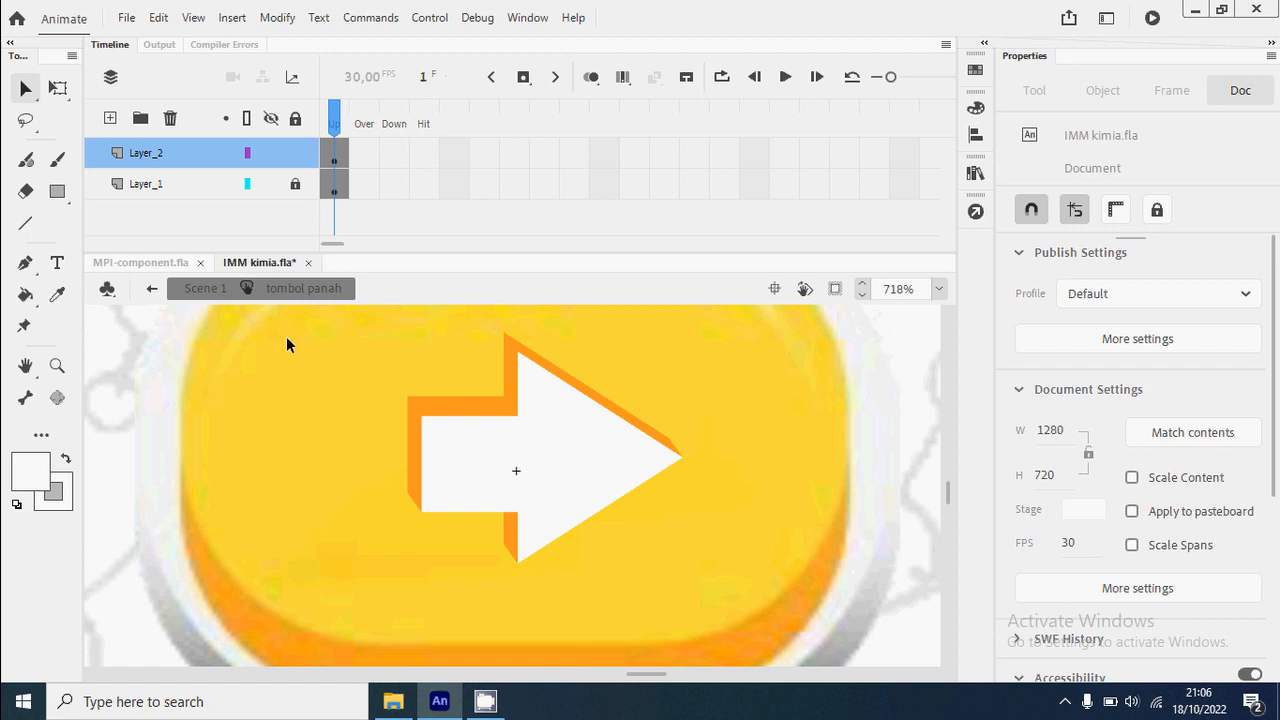
Return to Scene 1 and place a copy of the arrow button left of the infographic, level with the original, at about X 256.6.
{"action": "left_click", "coordinate": [212, 292]}
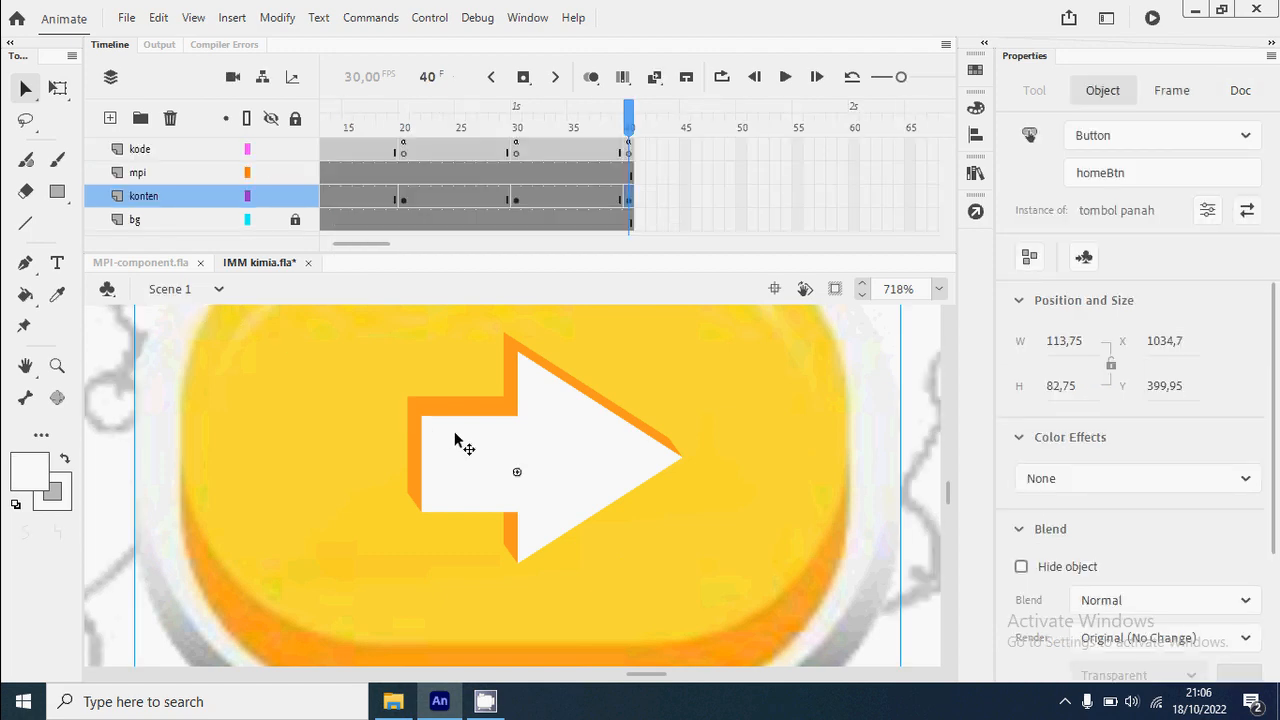
{"action": "key", "text": "ctrl+1"}
{"action": "key", "text": "ctrl+2"}
{"action": "right_click", "coordinate": [734, 531]}
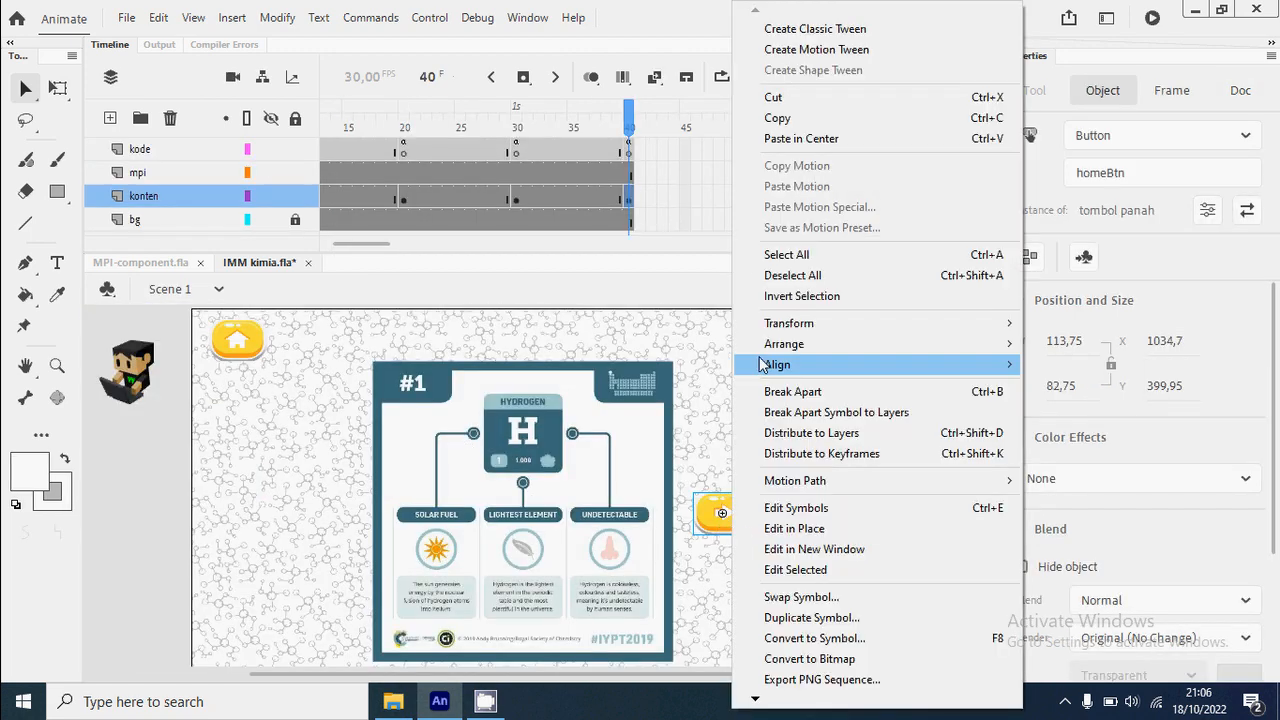
{"action": "left_click", "coordinate": [778, 118]}
{"action": "left_click", "coordinate": [855, 509]}
{"action": "right_click", "coordinate": [856, 511]}
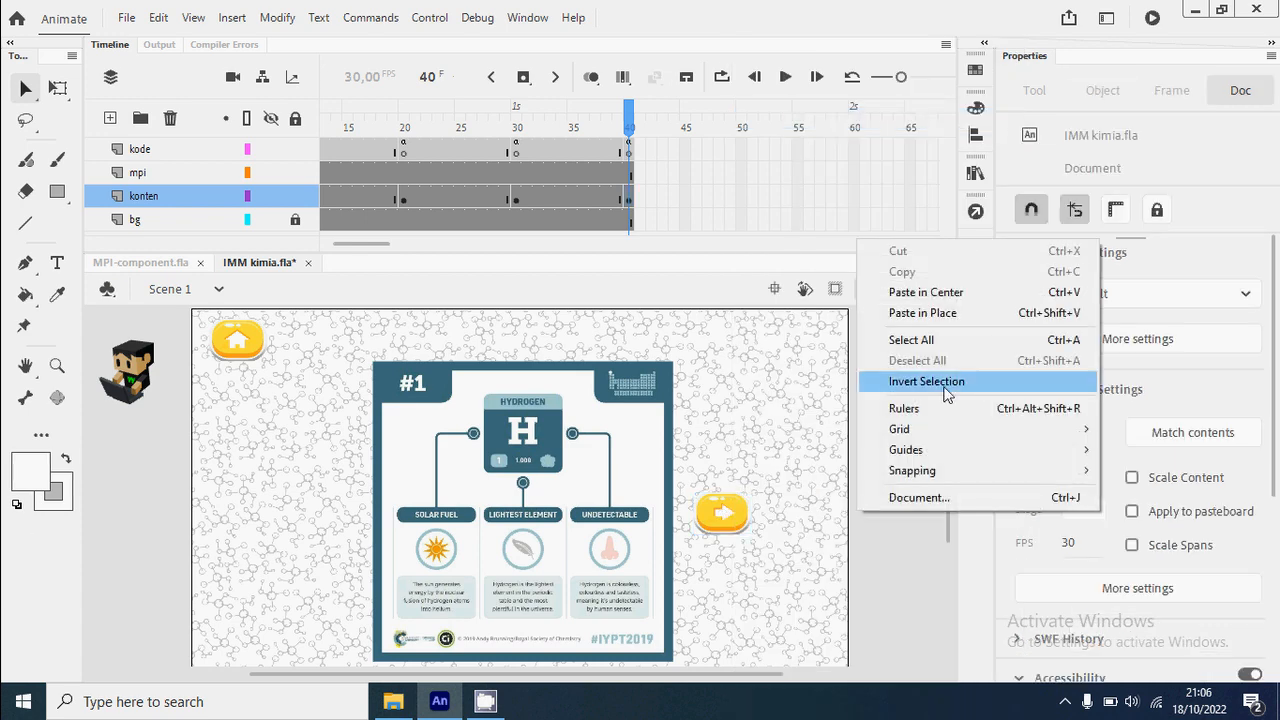
{"action": "left_click", "coordinate": [922, 313]}
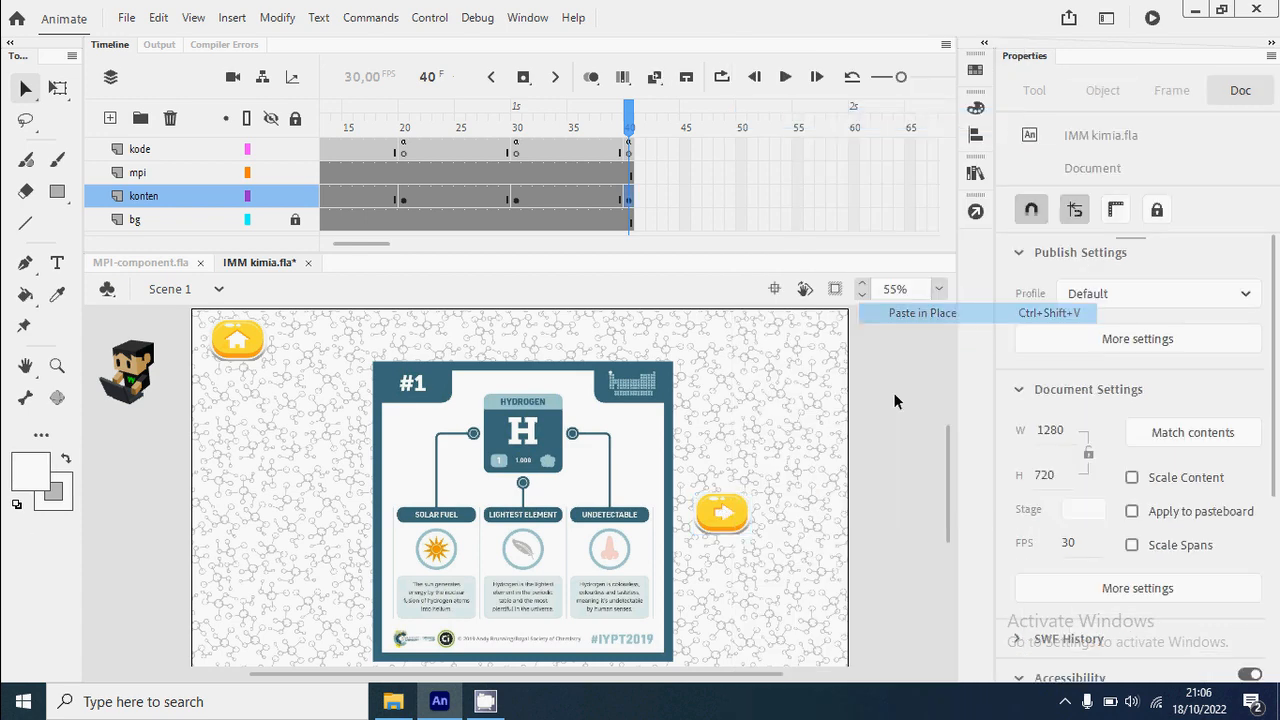
{"action": "left_click_drag", "start_coordinate": [725, 530], "coordinate": [324, 528]}
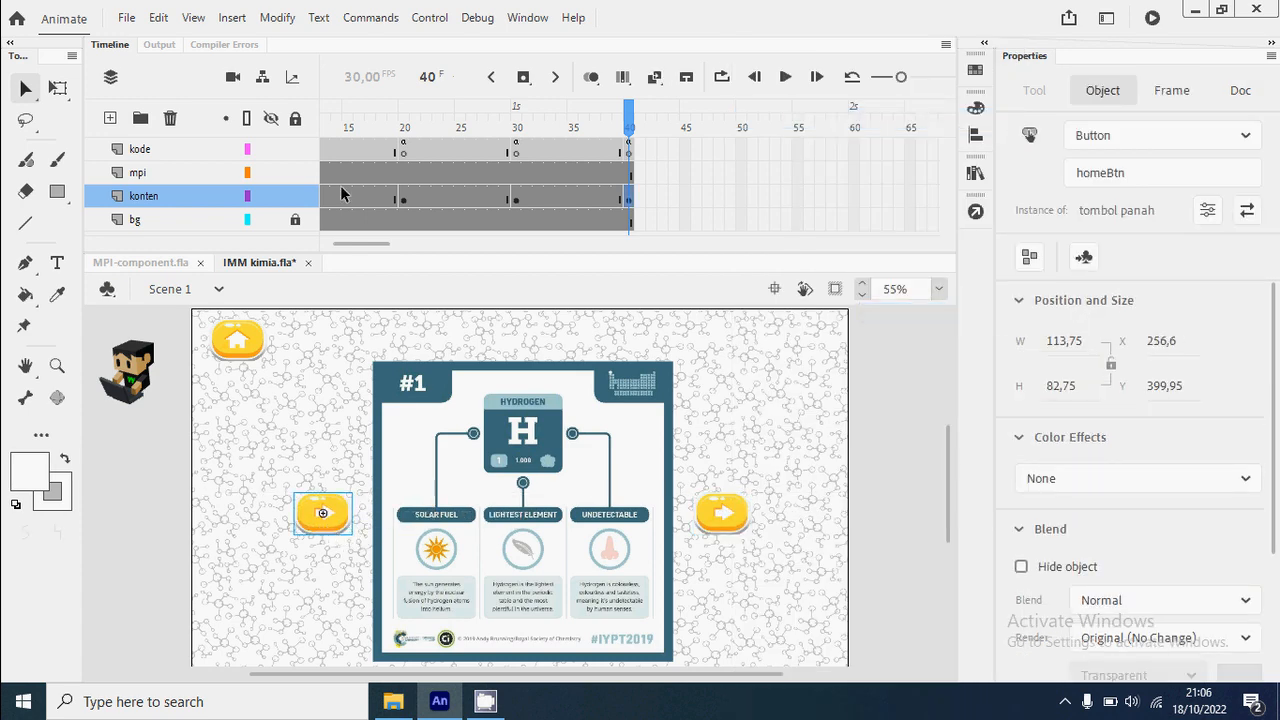
Flip the copied arrow button horizontally and shift it closer to the infographic, to about X 267.55.
{"action": "left_click", "coordinate": [277, 18]}
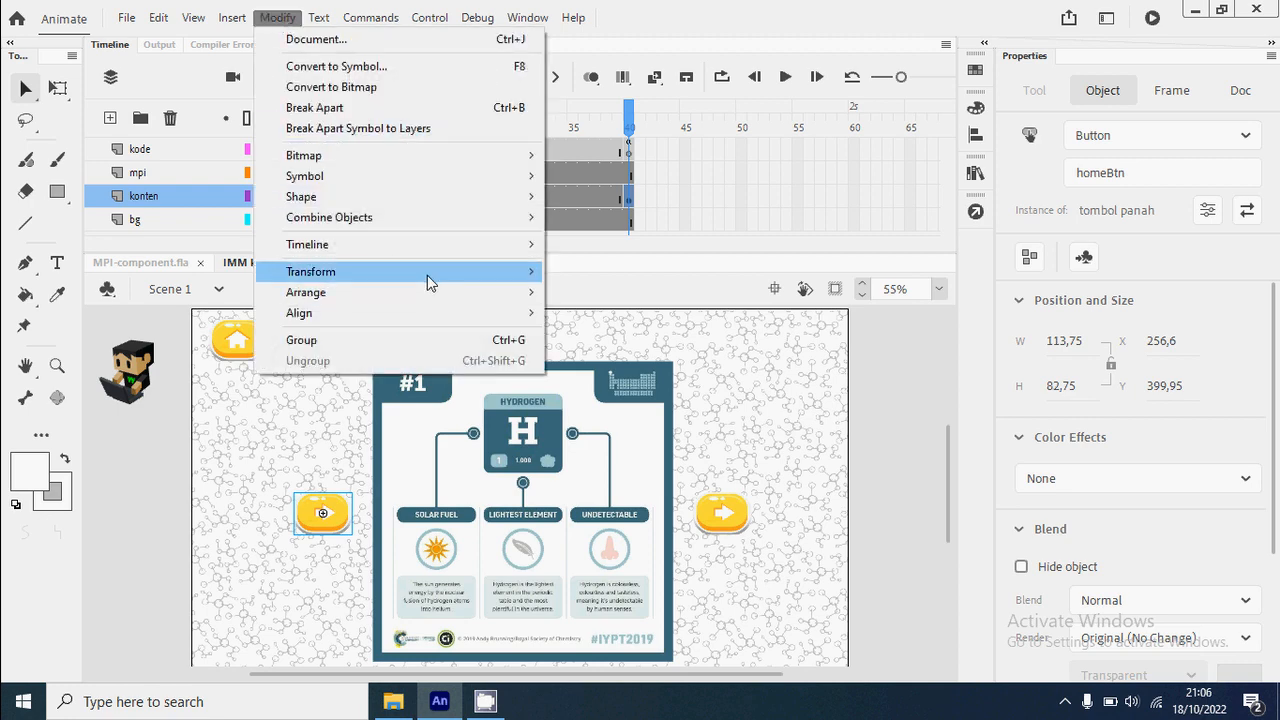
{"action": "mouse_move", "coordinate": [427, 272]}
{"action": "left_click", "coordinate": [690, 483]}
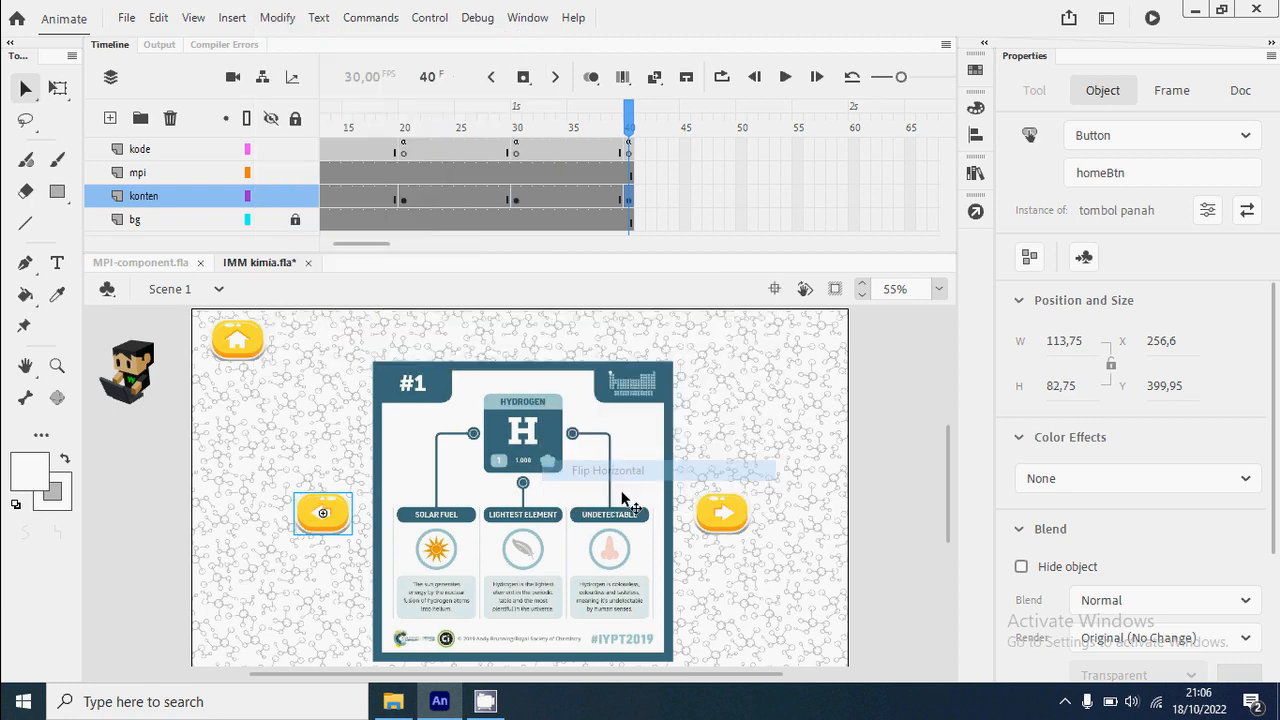
{"action": "mouse_move", "coordinate": [327, 526]}
{"action": "left_mouse_down"}
{"action": "mouse_move", "coordinate": [340, 522]}
{"action": "mouse_move", "coordinate": [325, 516]}
{"action": "left_mouse_up"}
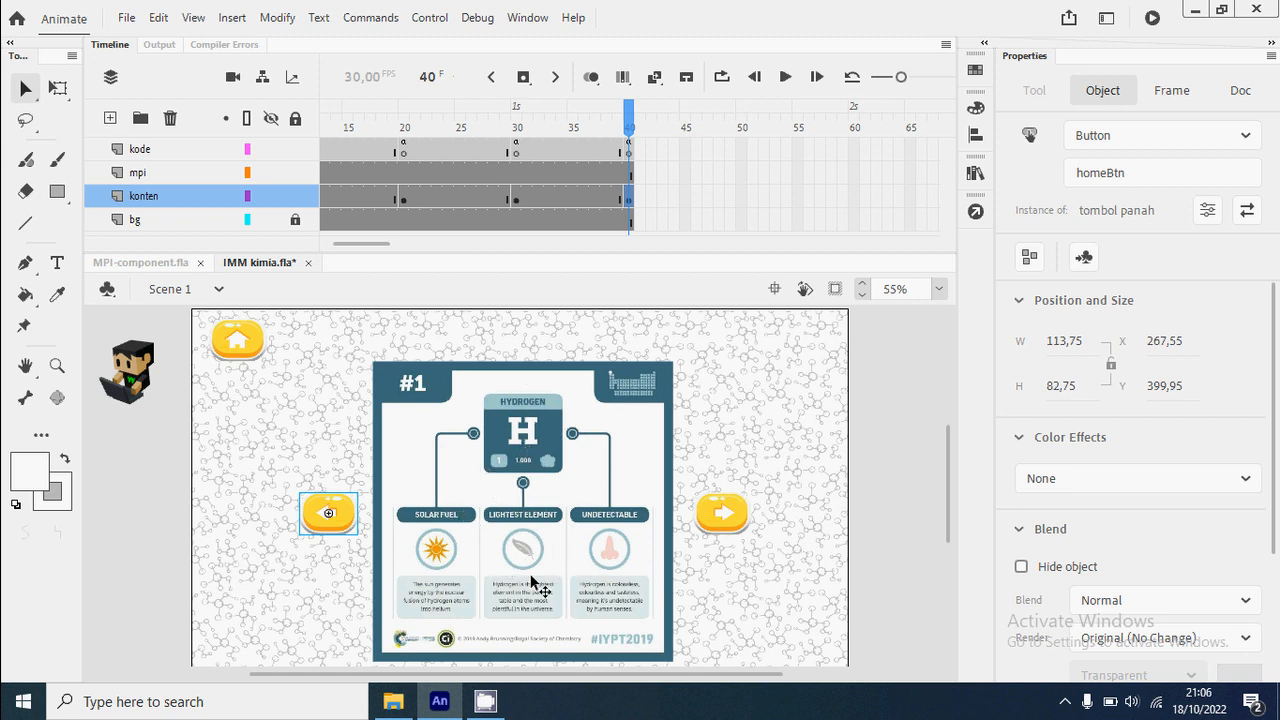
Shift the right-pointing arrow button slightly to about X 1032.85 and set its instance name to nextBtn.
{"action": "left_click", "coordinate": [729, 513]}
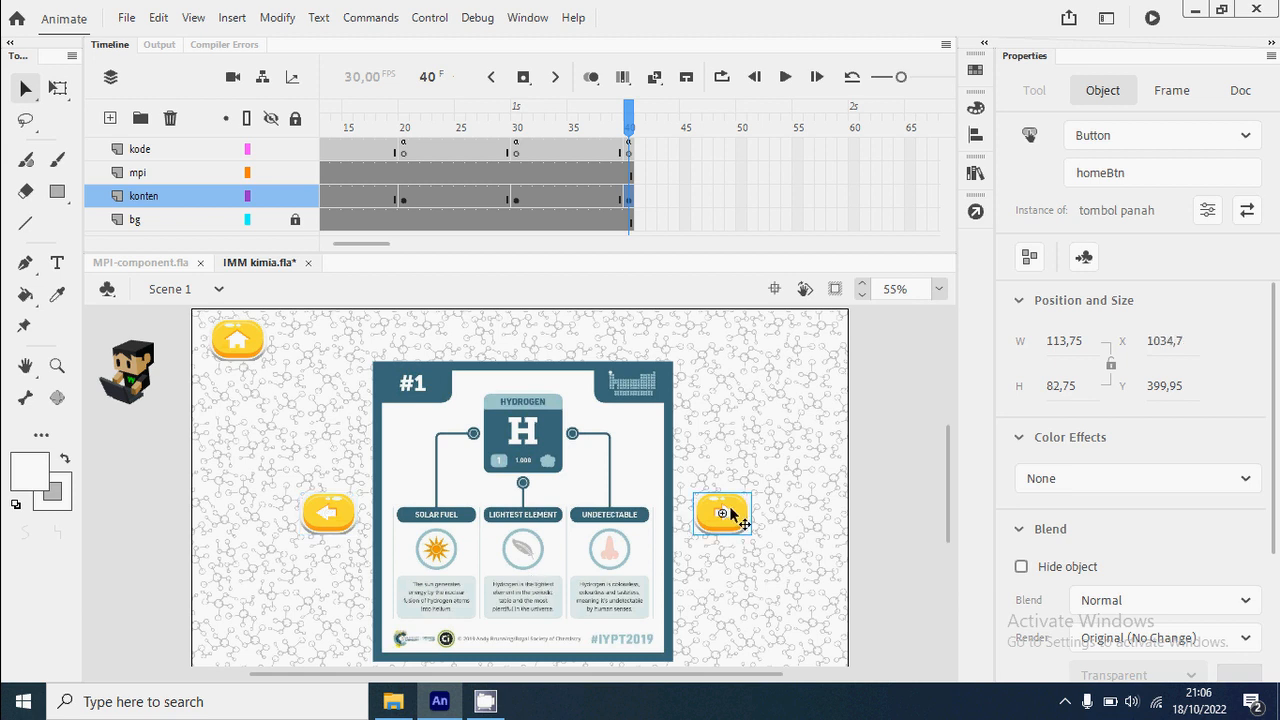
{"action": "left_click_drag", "start_coordinate": [731, 513], "coordinate": [729, 514]}
{"action": "left_click", "coordinate": [1102, 174]}
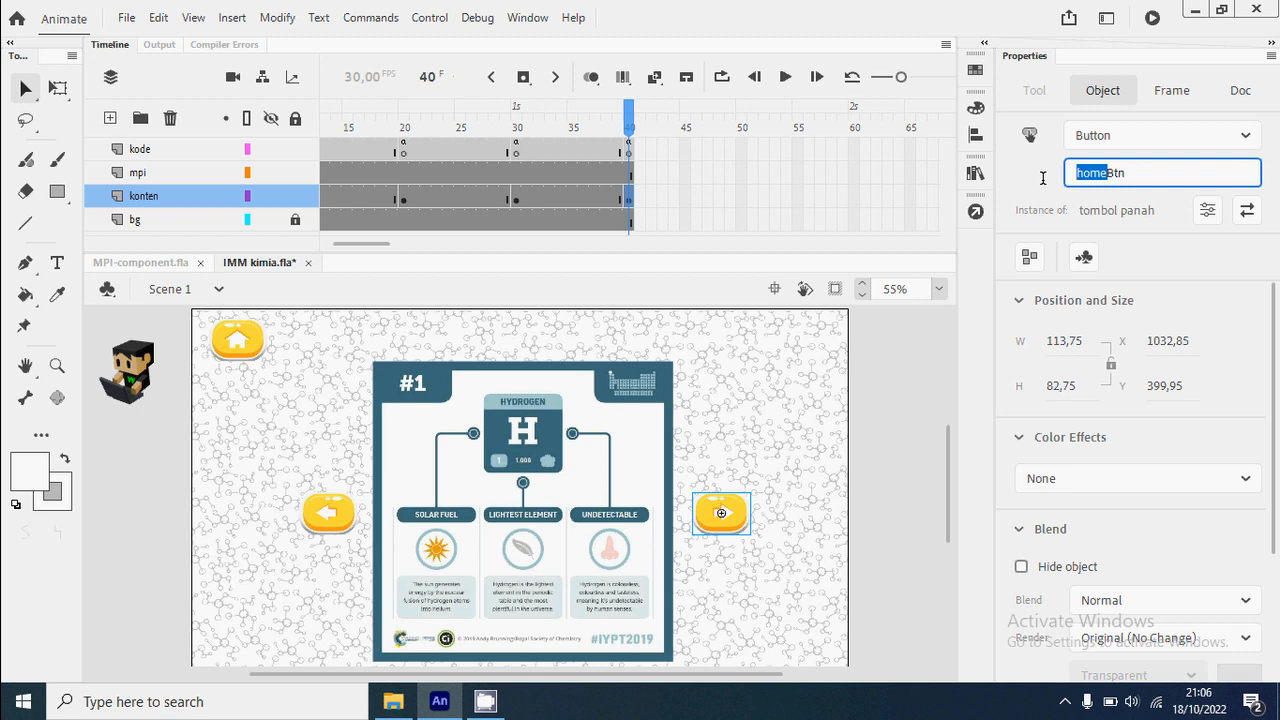
{"action": "type", "text": "next"}
{"action": "key", "text": "Return"}
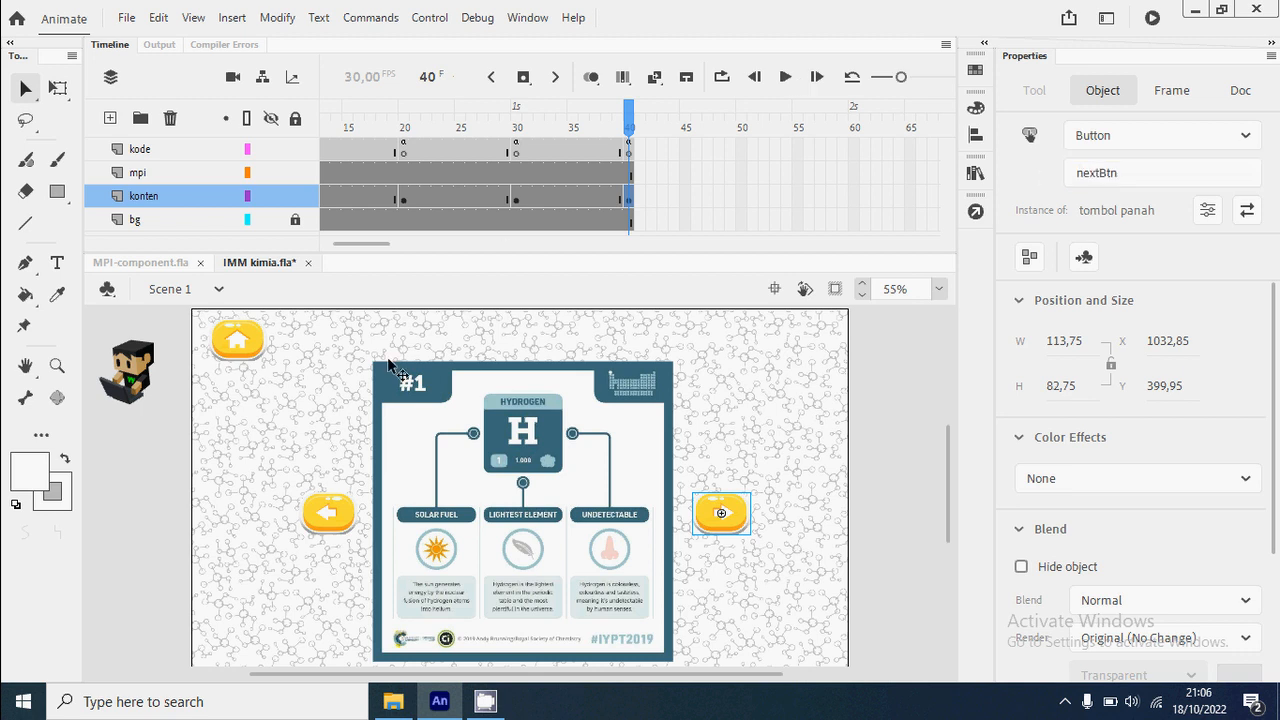
Set the left-pointing arrow button's instance name to prevBtn.
{"action": "left_click", "coordinate": [335, 514]}
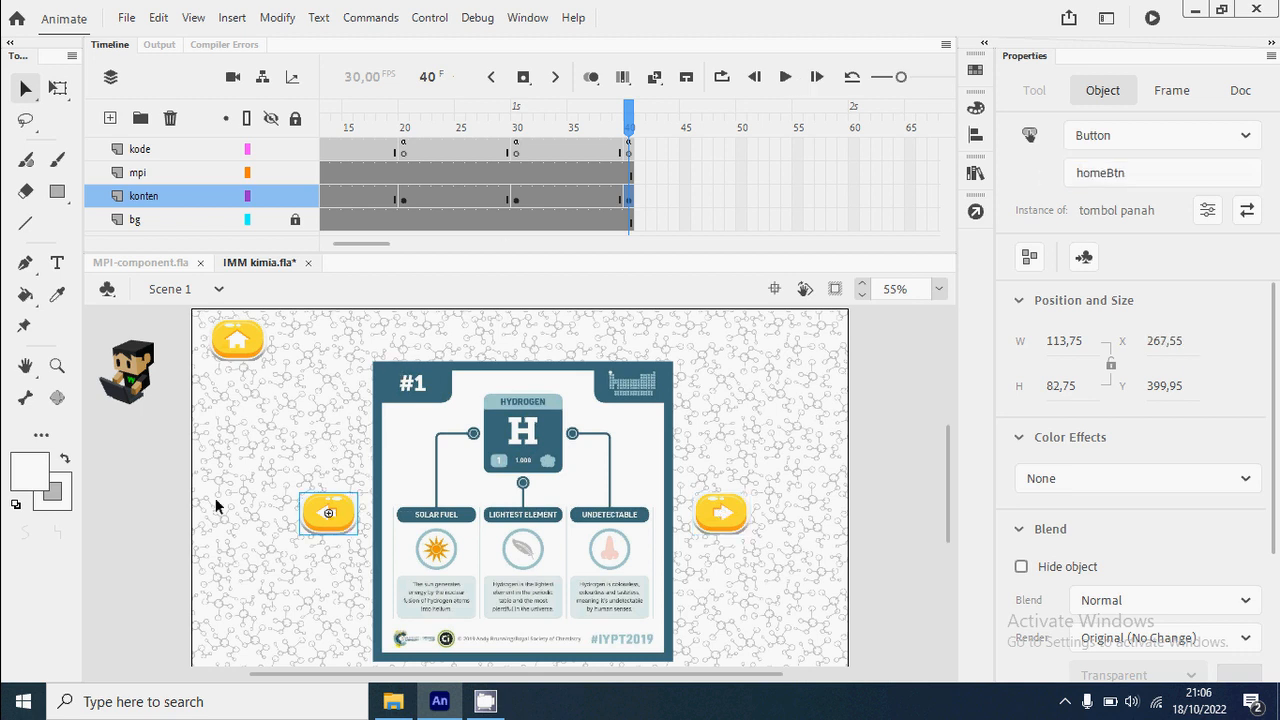
{"action": "left_click", "coordinate": [1105, 172]}
{"action": "left_click_drag", "start_coordinate": [1105, 172], "coordinate": [1038, 172]}
{"action": "type", "text": "prev"}
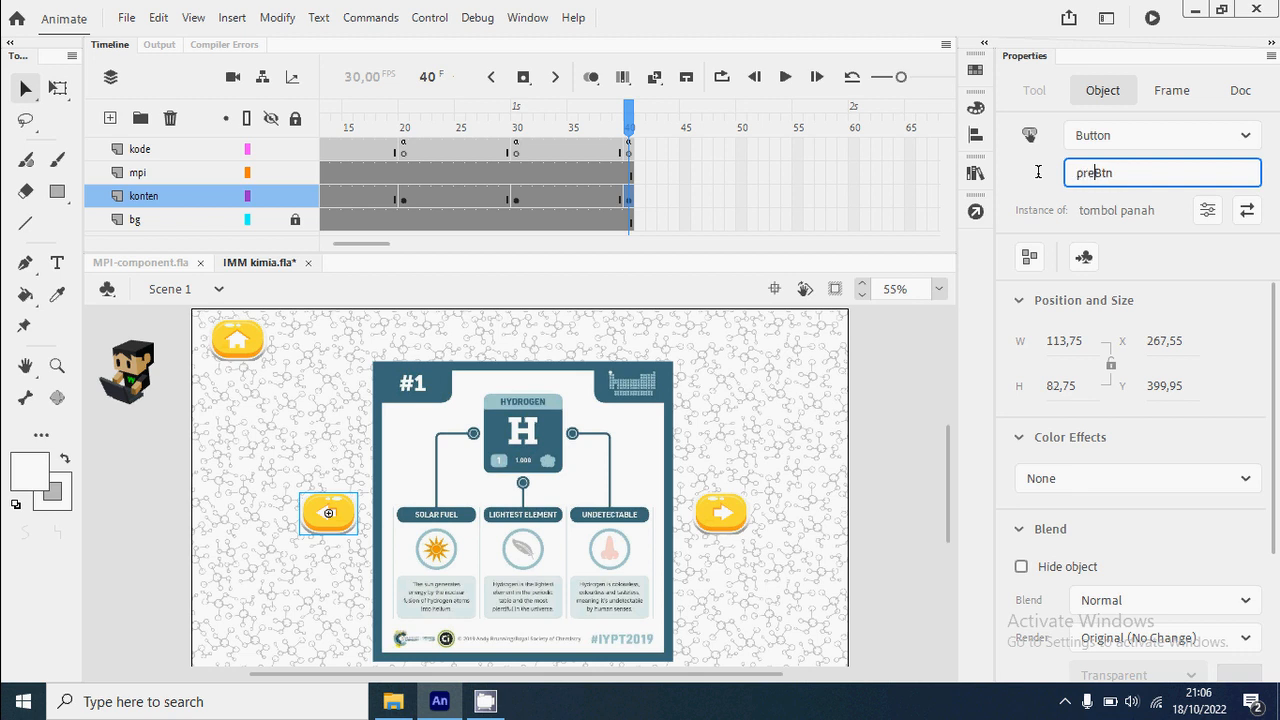
{"action": "key", "text": "Return"}
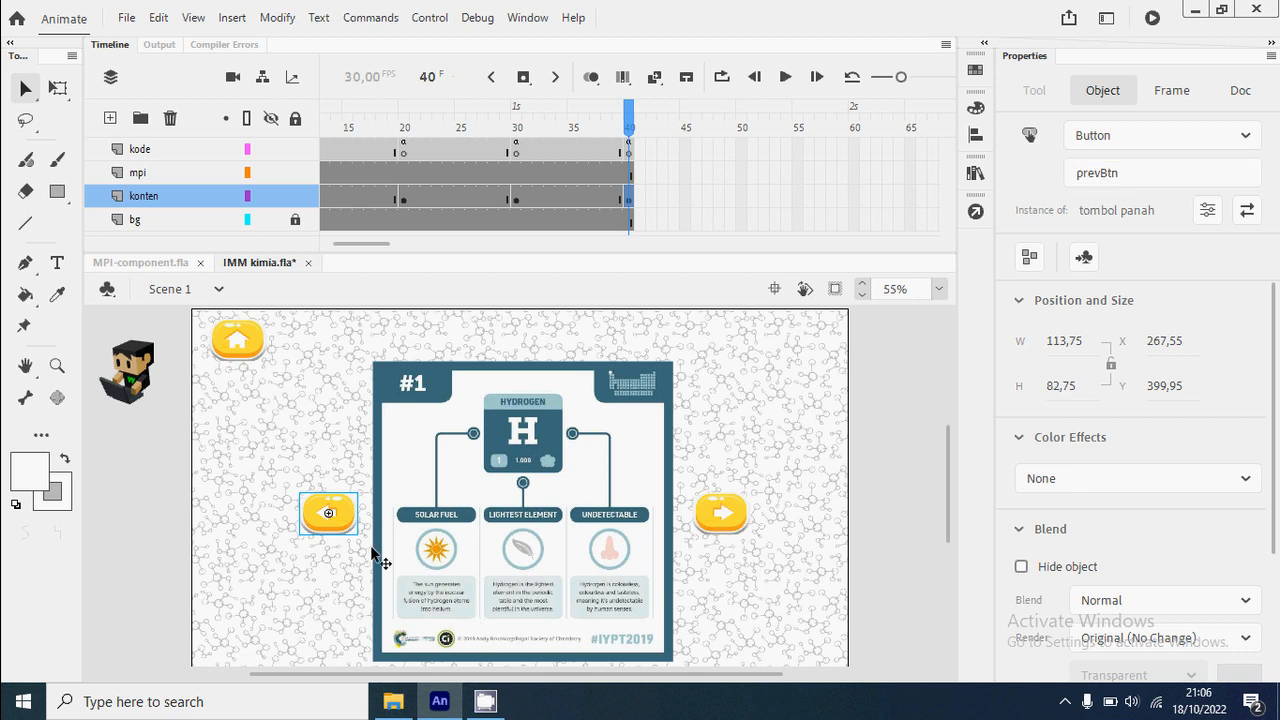
{"action": "left_click", "coordinate": [578, 521]}
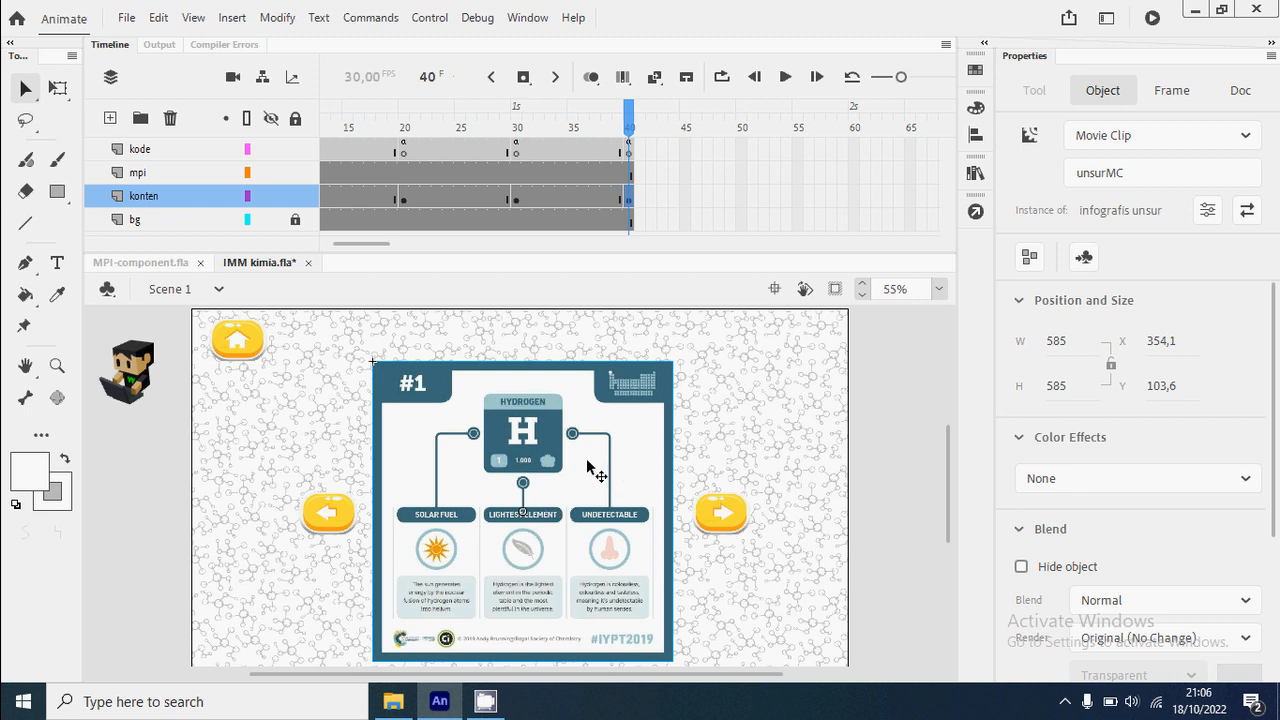
{"action": "left_click", "coordinate": [720, 512]}
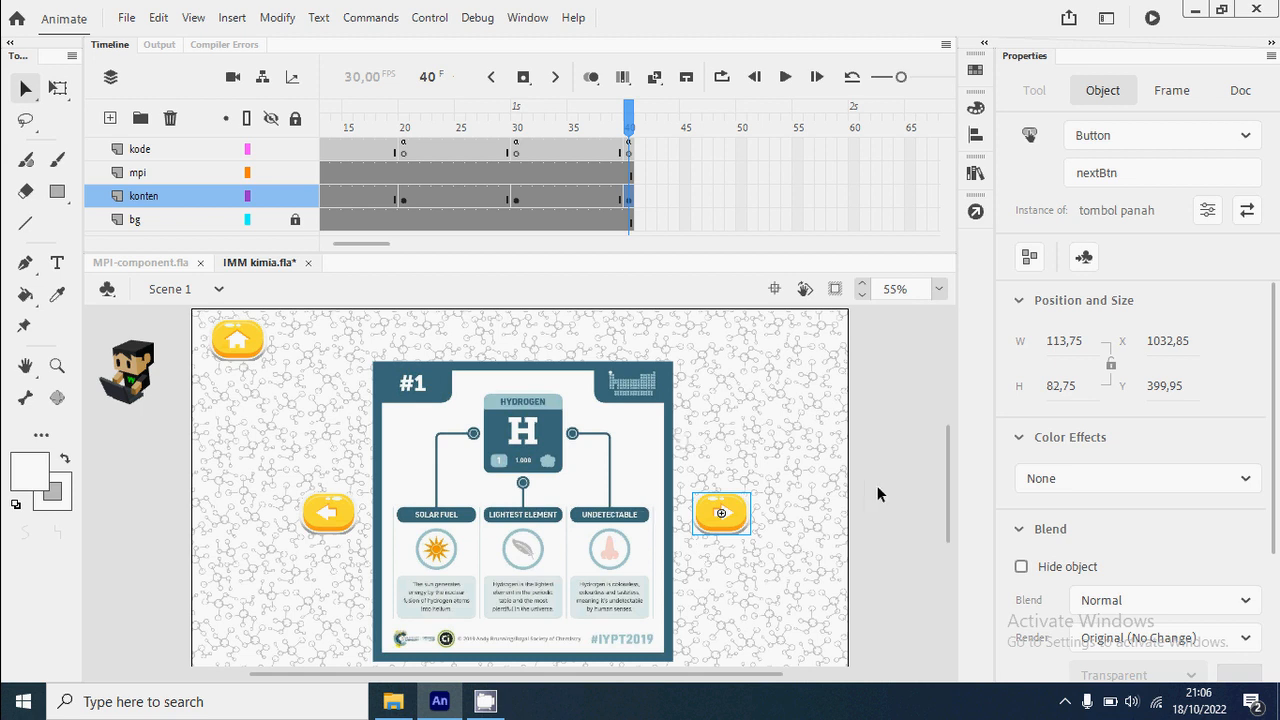
In the frame 40 script of the kode layer, add mpi.click("nextBtn", ganti, 1); below unsurMC.stop();, separated by a blank line.
{"action": "left_click", "coordinate": [628, 150]}
{"action": "left_click", "coordinate": [977, 214]}
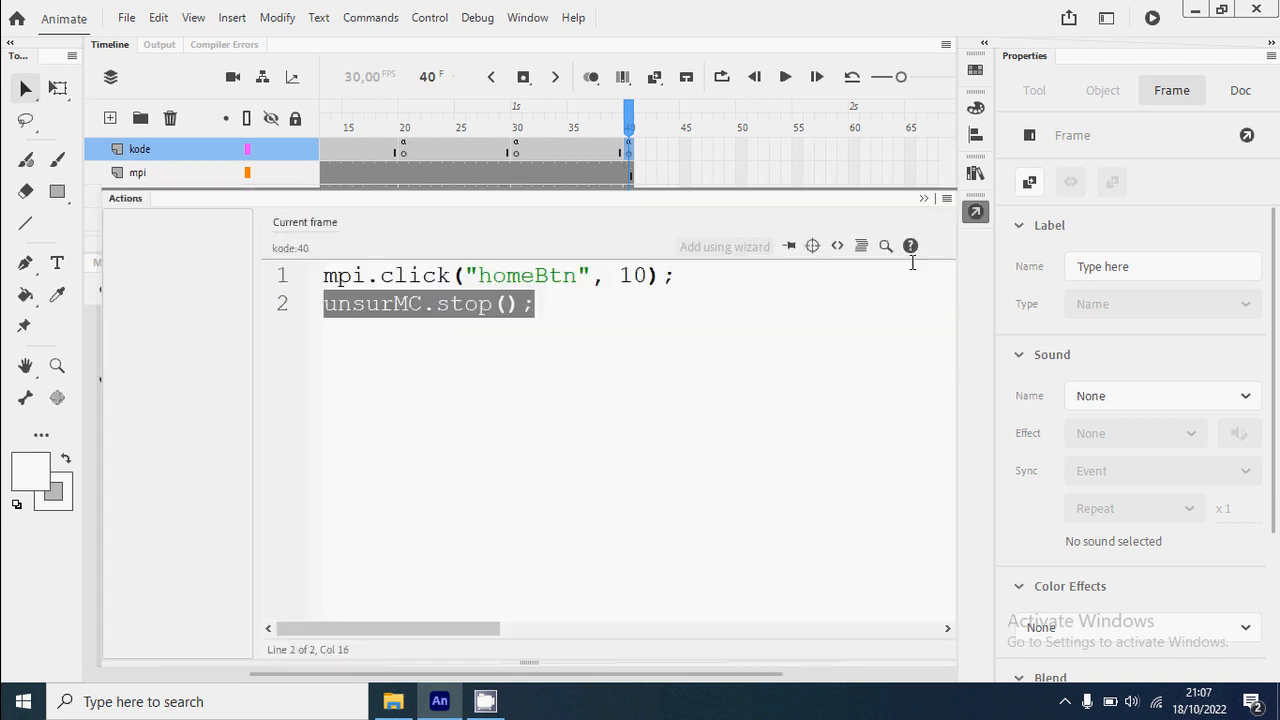
{"action": "left_click", "coordinate": [590, 325]}
{"action": "key", "text": "Return"}
{"action": "key", "text": "Return"}
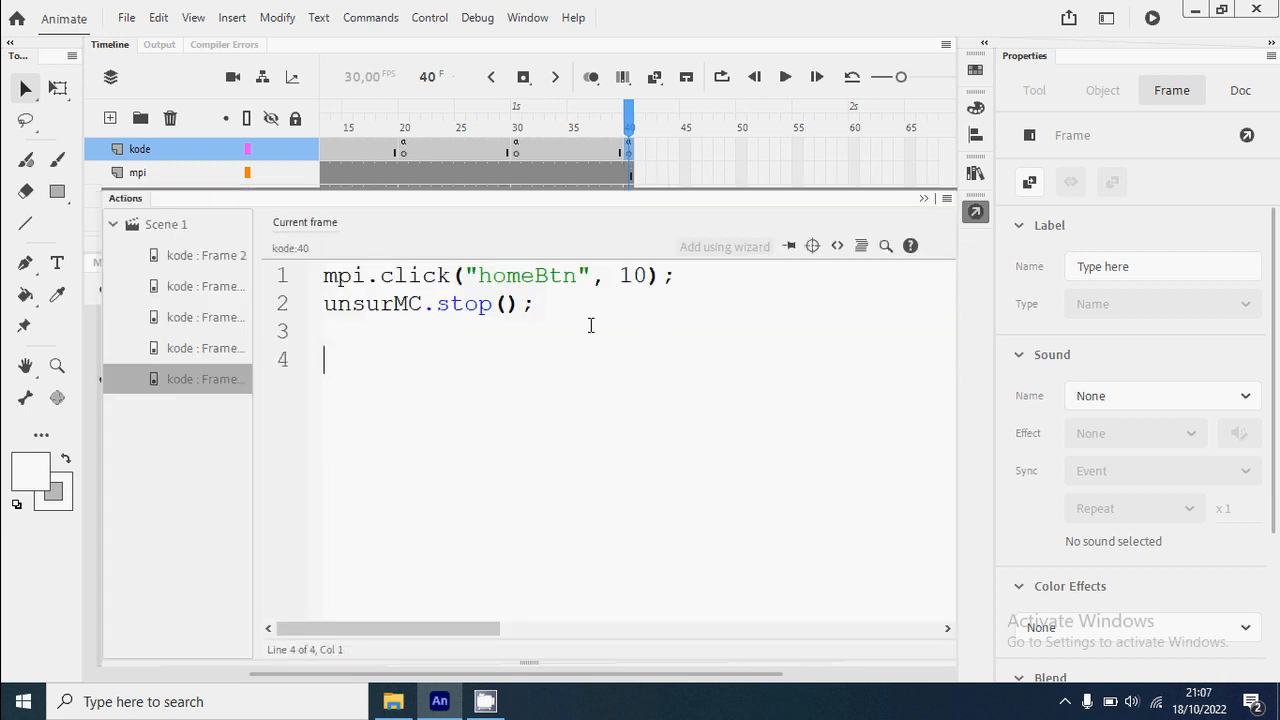
{"action": "type", "text": "mpi.click"}
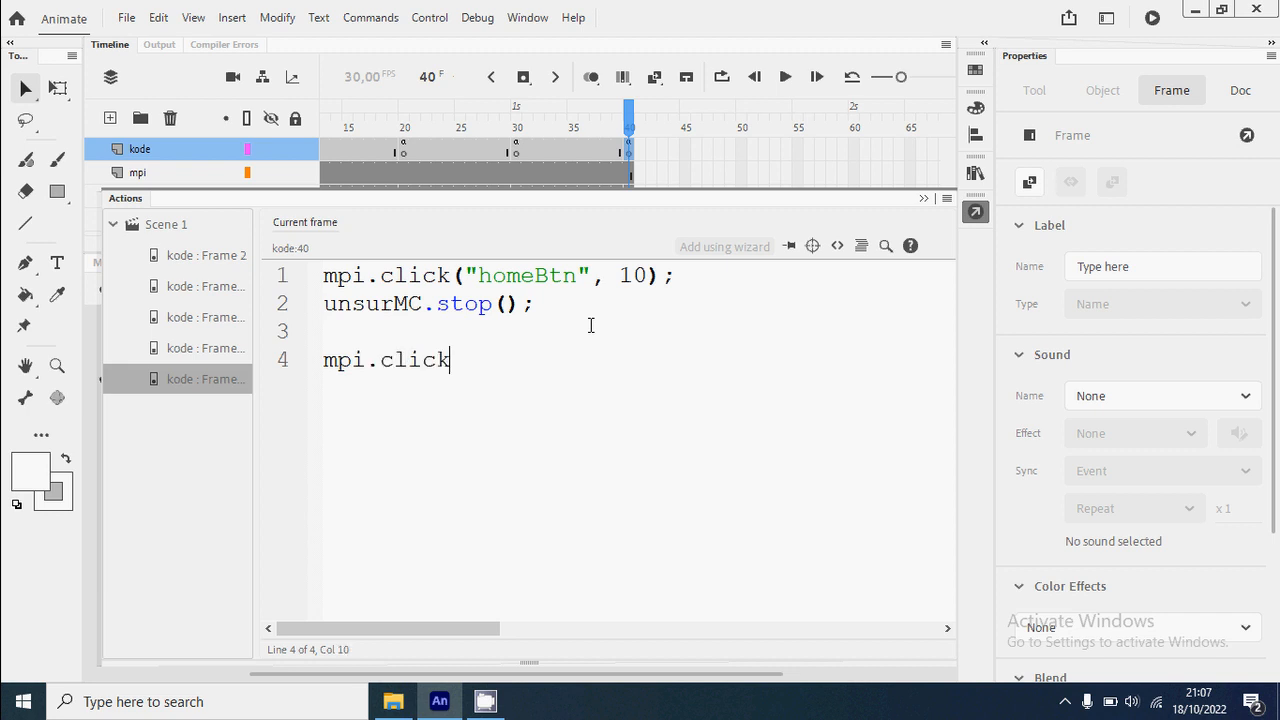
{"action": "type", "text": "(\"nextBtn\""}
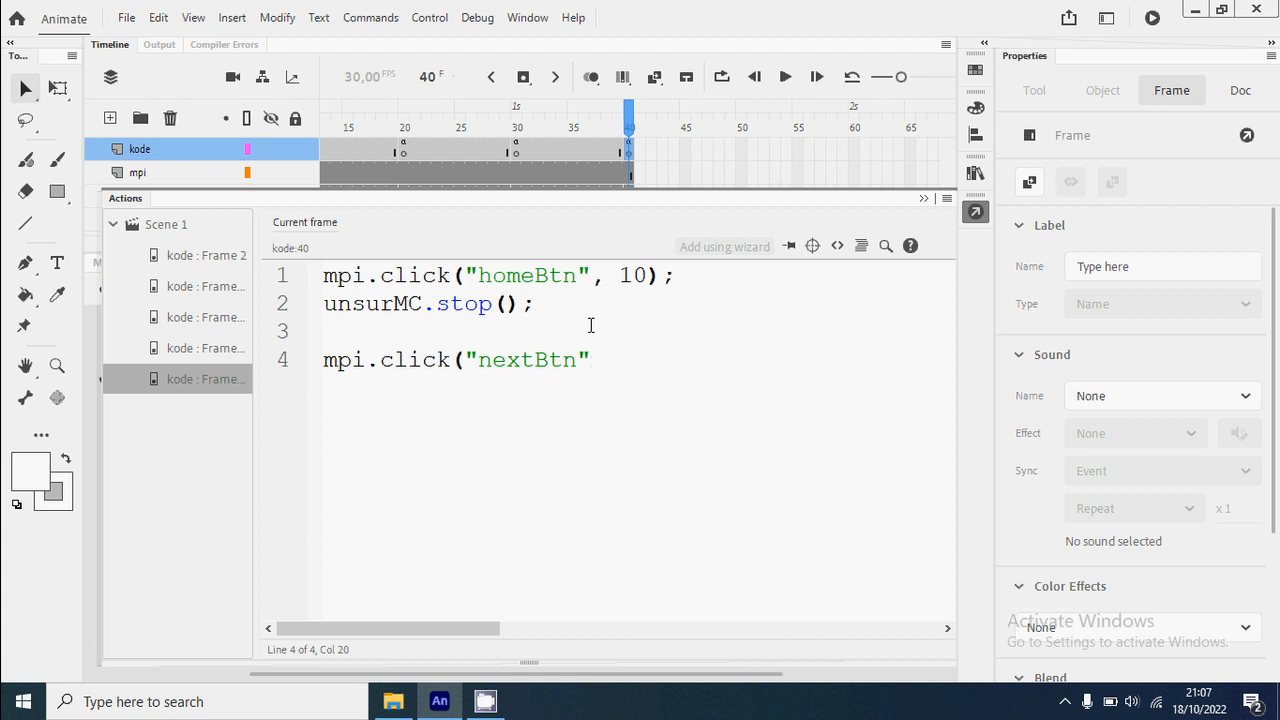
{"action": "type", "text": ","}
{"action": "type", "text": "ganti, 1);"}
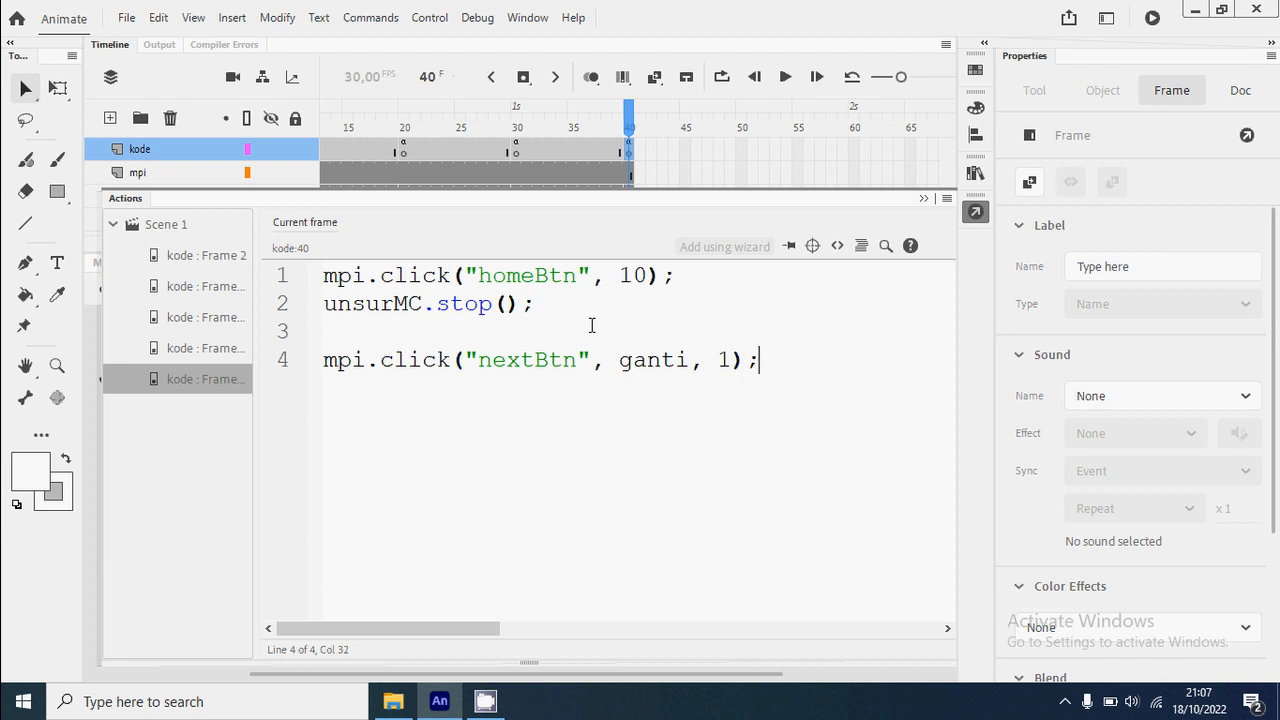
Add mpi.click("prevBtn", ganti, -1); on a new line directly below the nextBtn line in the frame 40 script.
{"action": "key", "text": "Return"}
{"action": "type", "text": "mpi.click(\""}
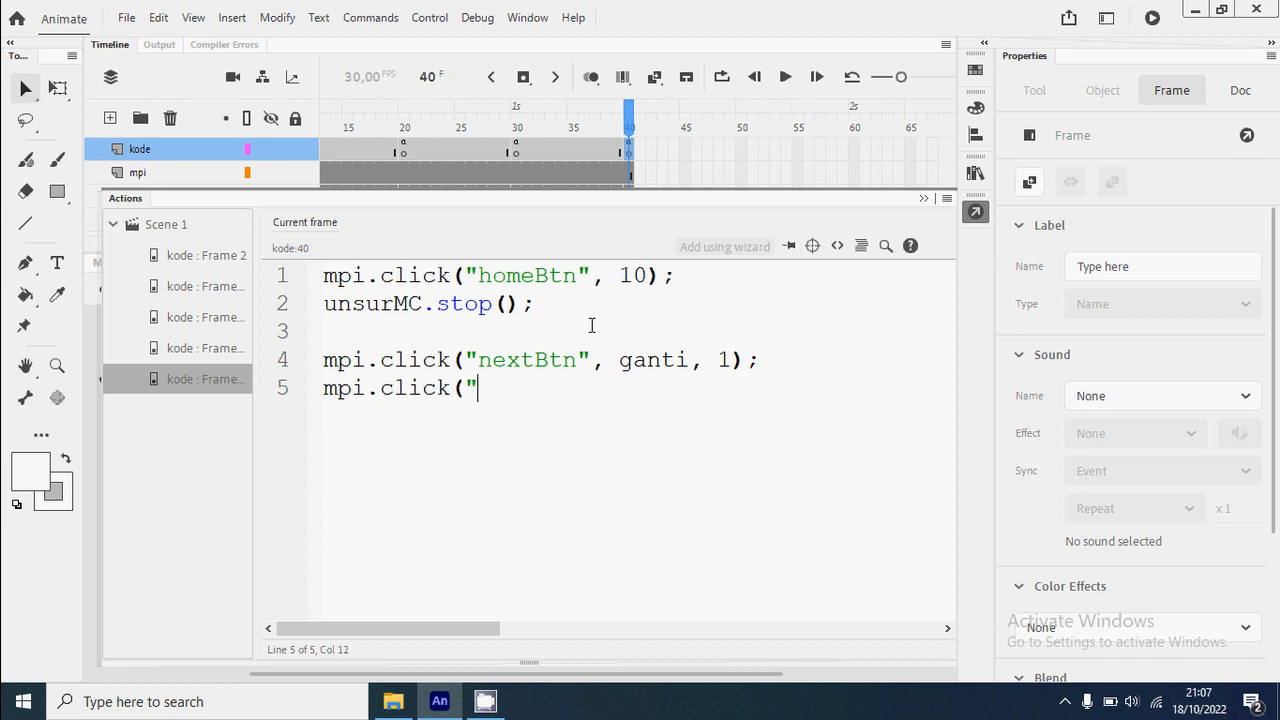
{"action": "type", "text": "prevBtn"}
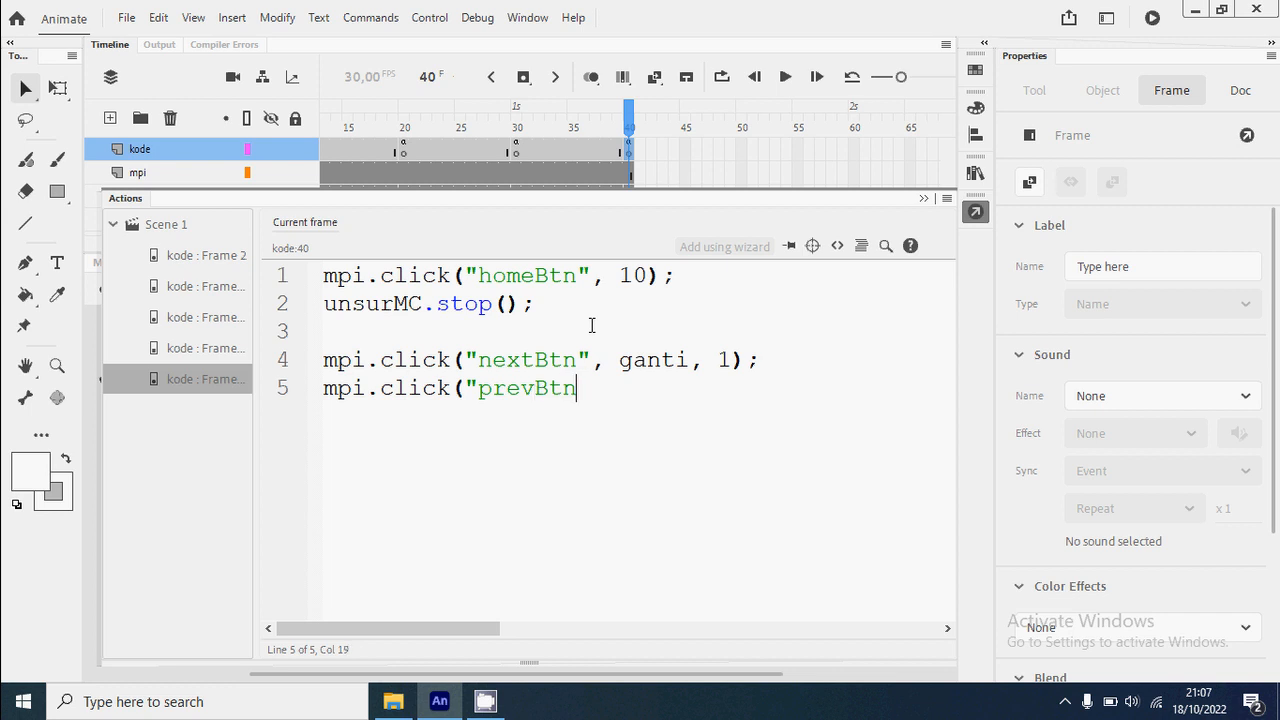
{"action": "type", "text": "\", ganti, -1);"}
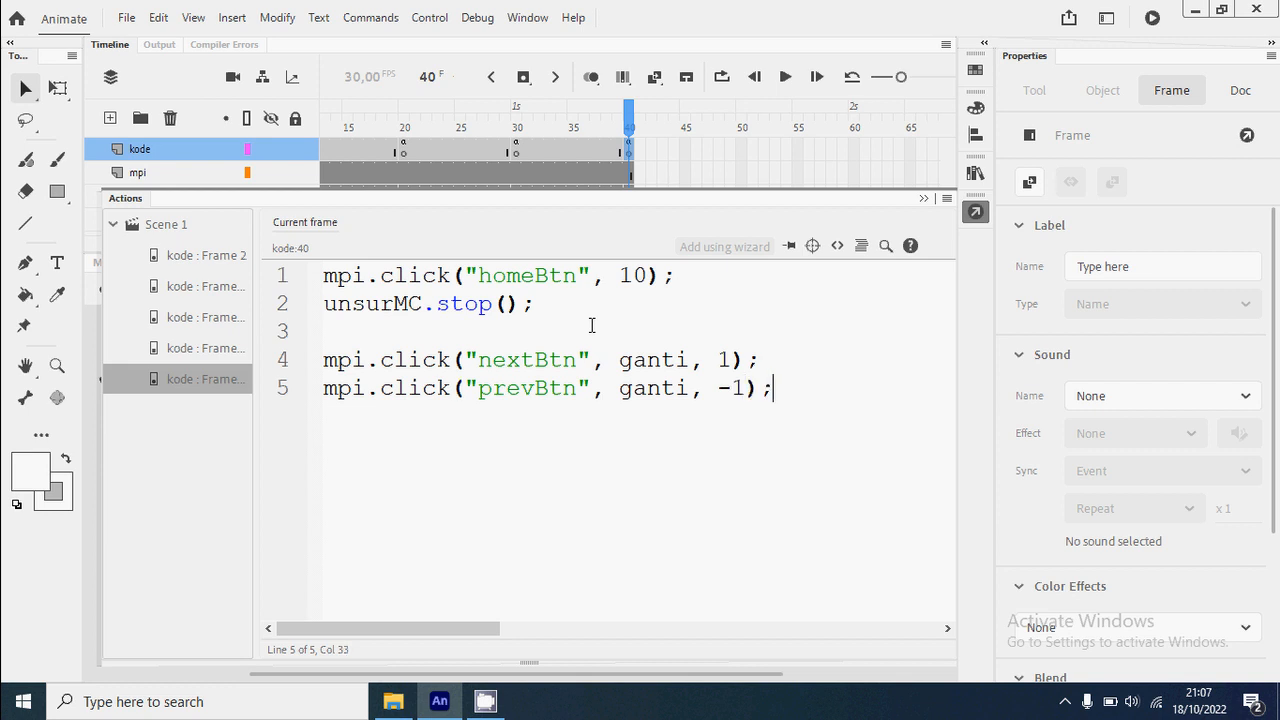
Below the two arrow button lines, leave a blank line and declare function ganti(num) with an opening brace and an indented body line.
{"action": "key", "text": "Return"}
{"action": "type", "text": "f"}
{"action": "key", "text": "BackSpace"}
{"action": "key", "text": "Return"}
{"action": "type", "text": "functio"}
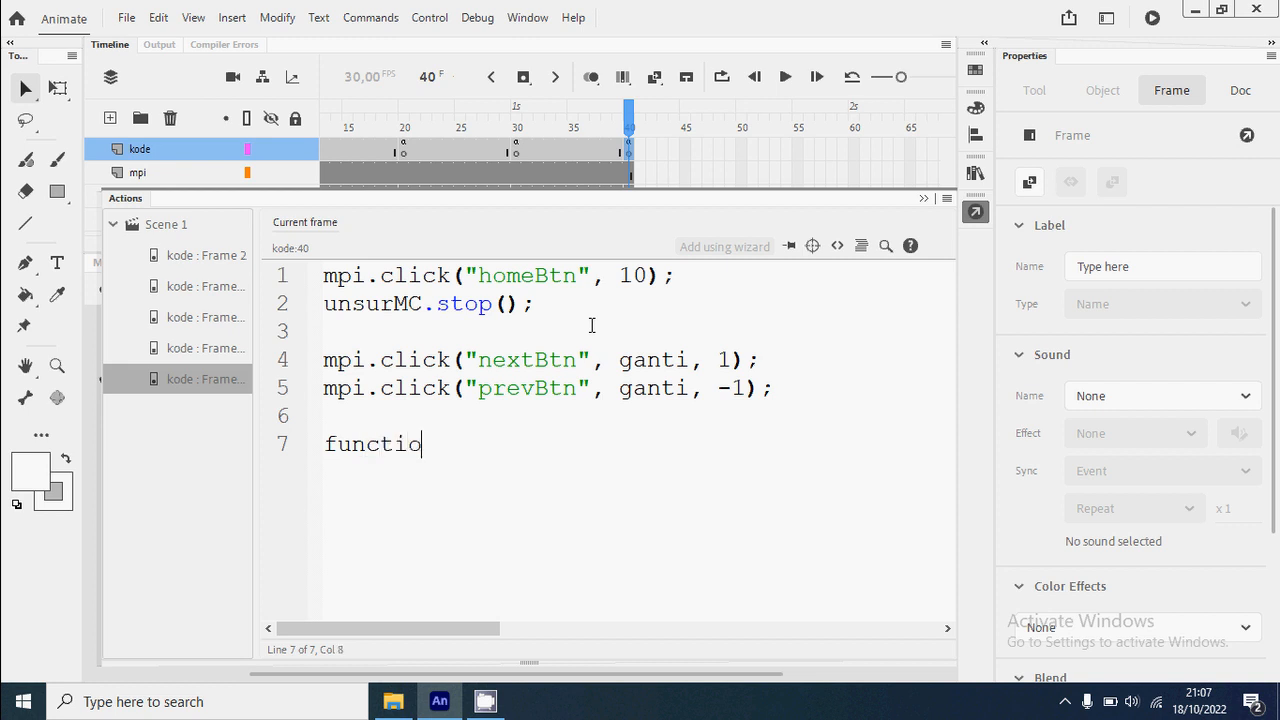
{"action": "type", "text": "n ganto"}
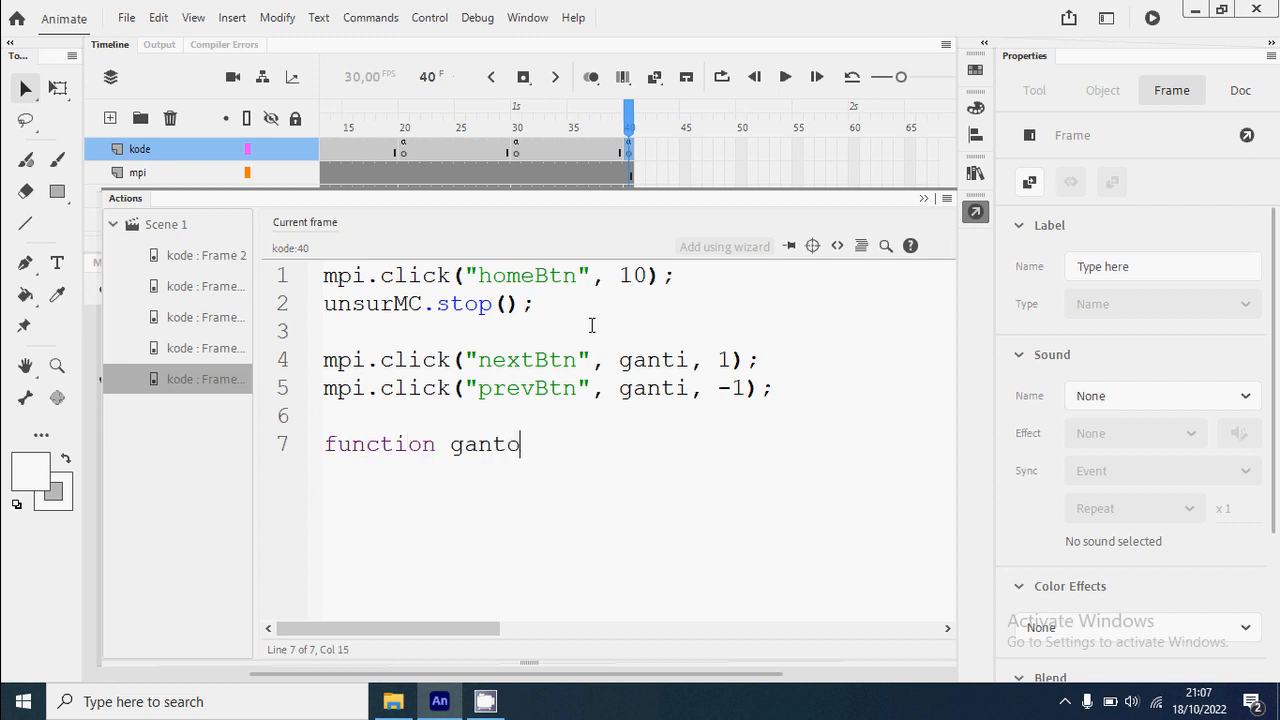
{"action": "key", "text": "BackSpace"}
{"action": "type", "text": "i(num){"}
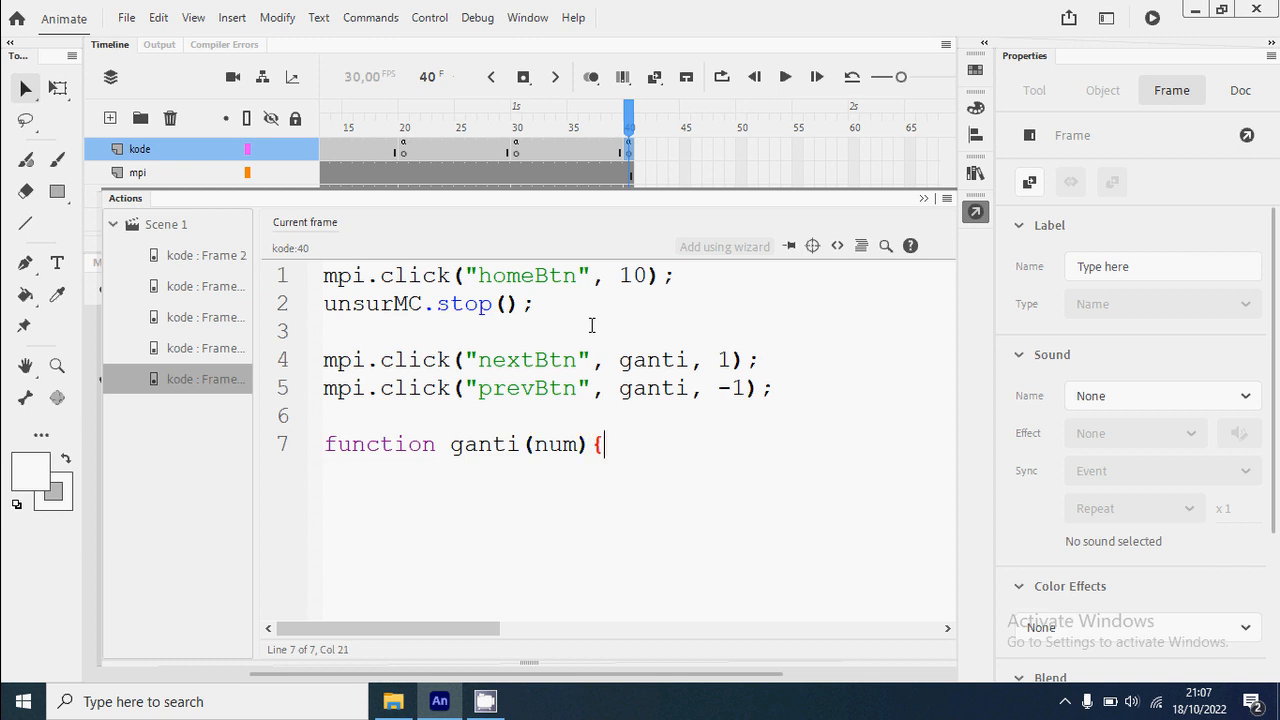
{"action": "key", "text": "Return"}
Inside the ganti function, write the call mpi.geser("unsurMC", num);.
{"action": "type", "text": "uns"}
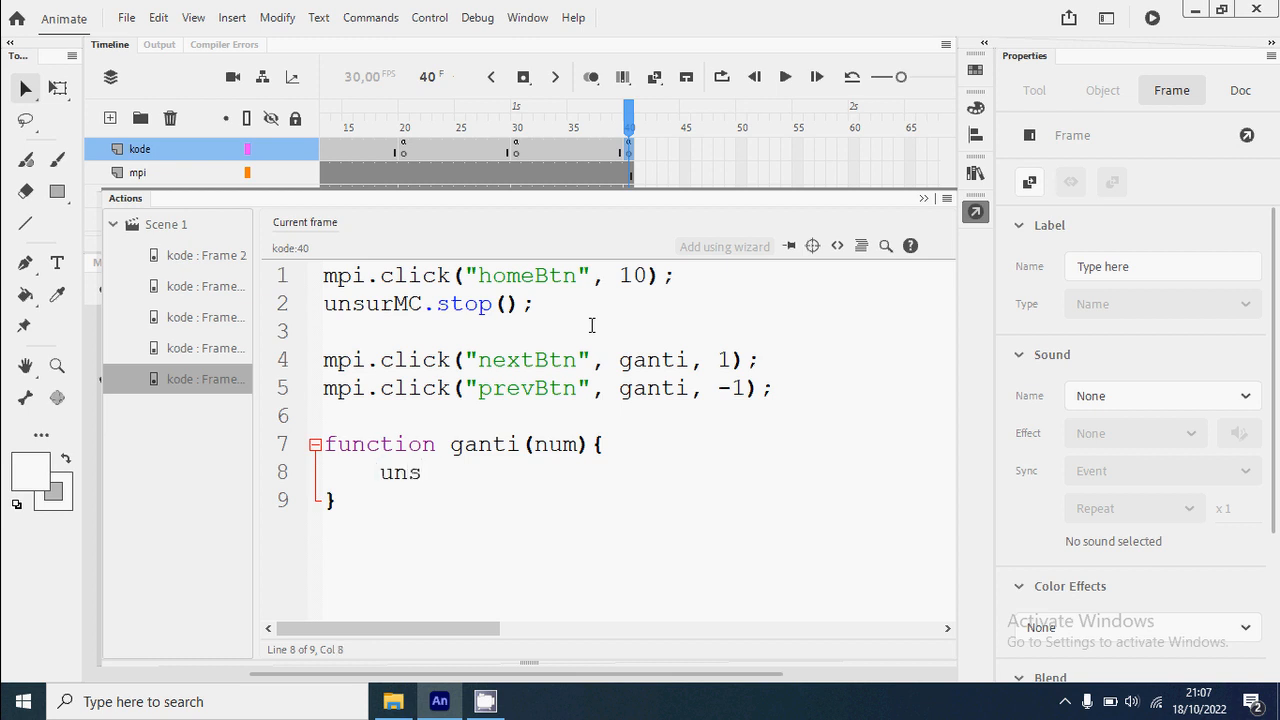
{"action": "key", "text": "BackSpace"}
{"action": "key", "text": "BackSpace"}
{"action": "key", "text": "BackSpace"}
{"action": "type", "text": "mpi.geser"}
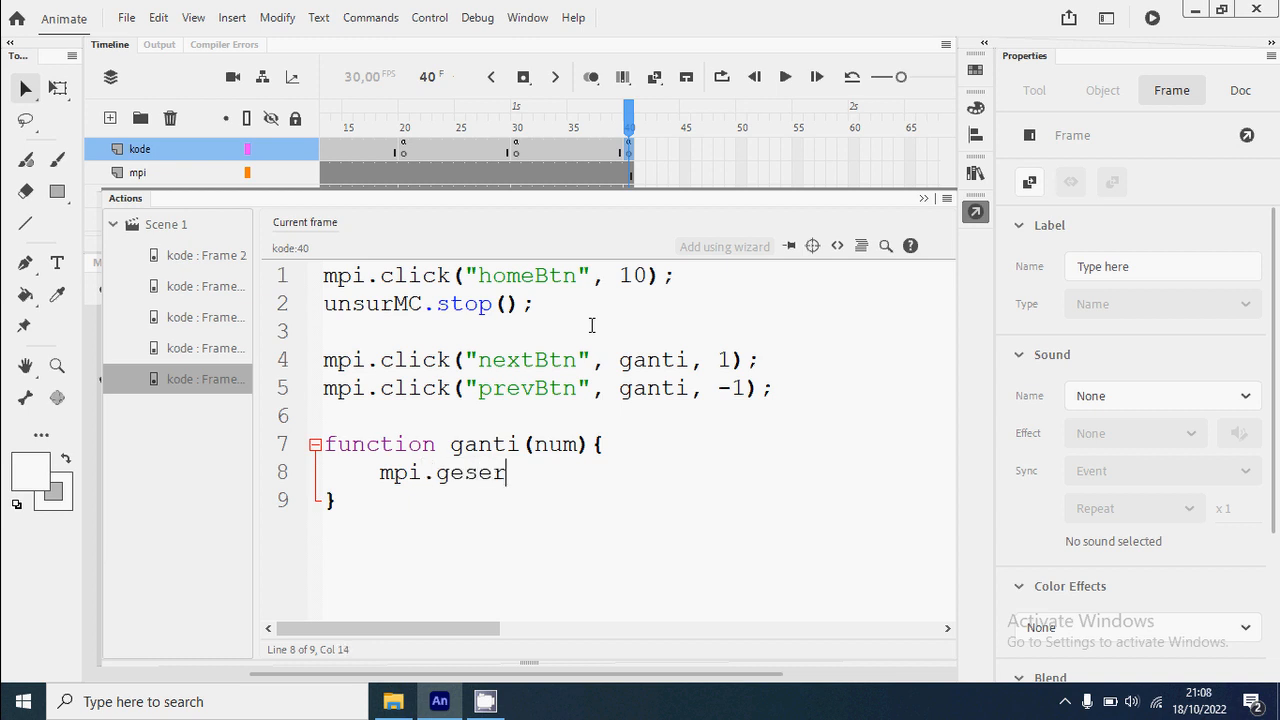
{"action": "type", "text": "(\"unsurMC"}
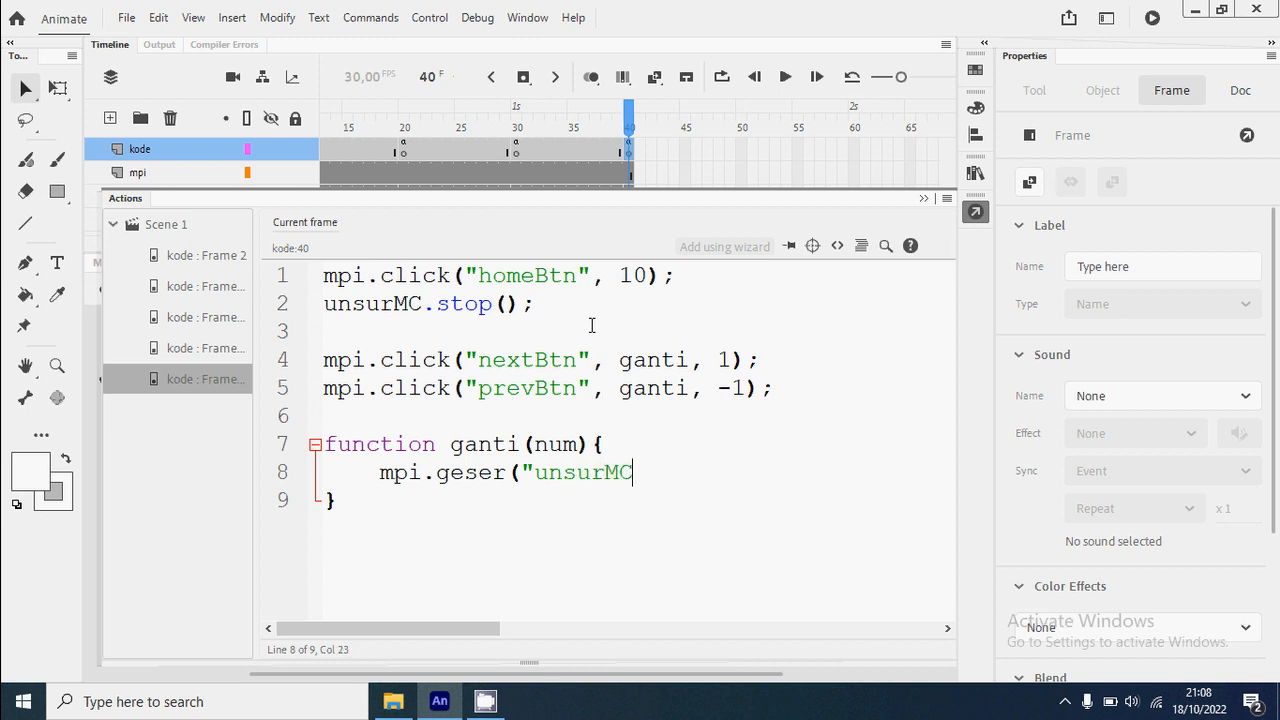
{"action": "type", "text": "\", num);"}
Review how the nextBtn and prevBtn calls pass their values through ganti's num parameter into mpi.geser.
{"action": "double_click", "coordinate": [524, 360]}
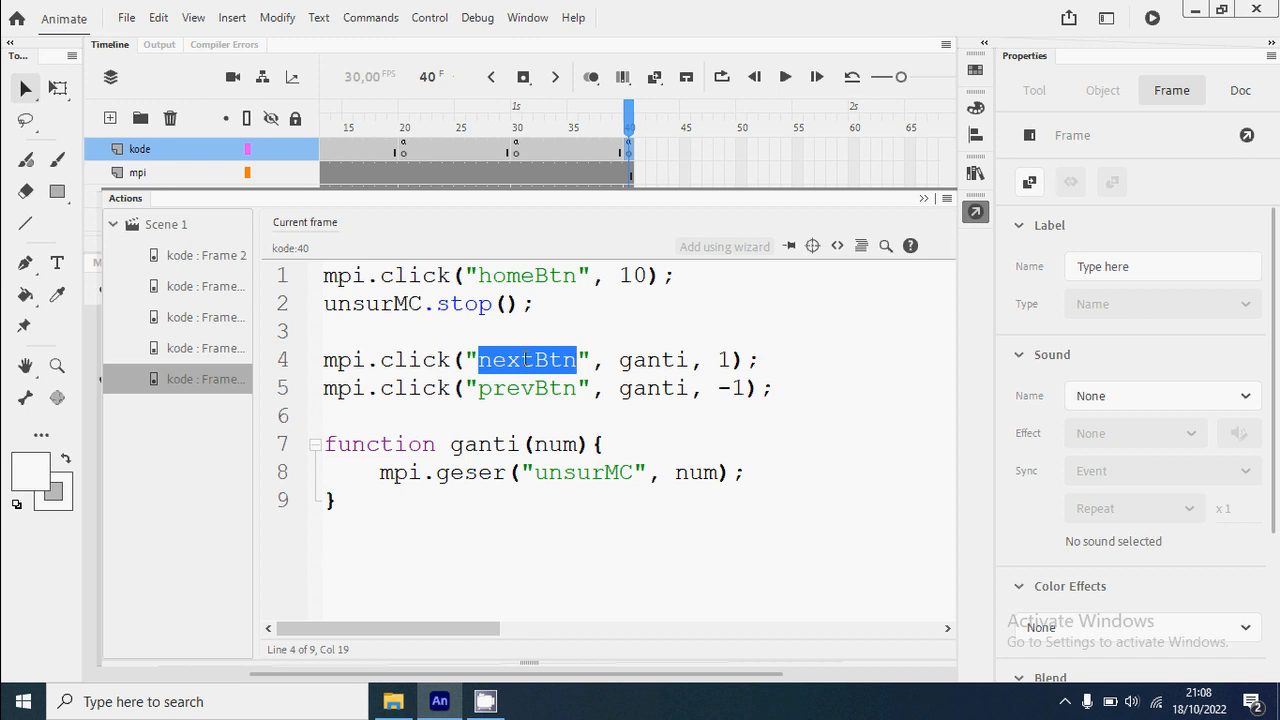
{"action": "double_click", "coordinate": [652, 360]}
{"action": "double_click", "coordinate": [492, 446]}
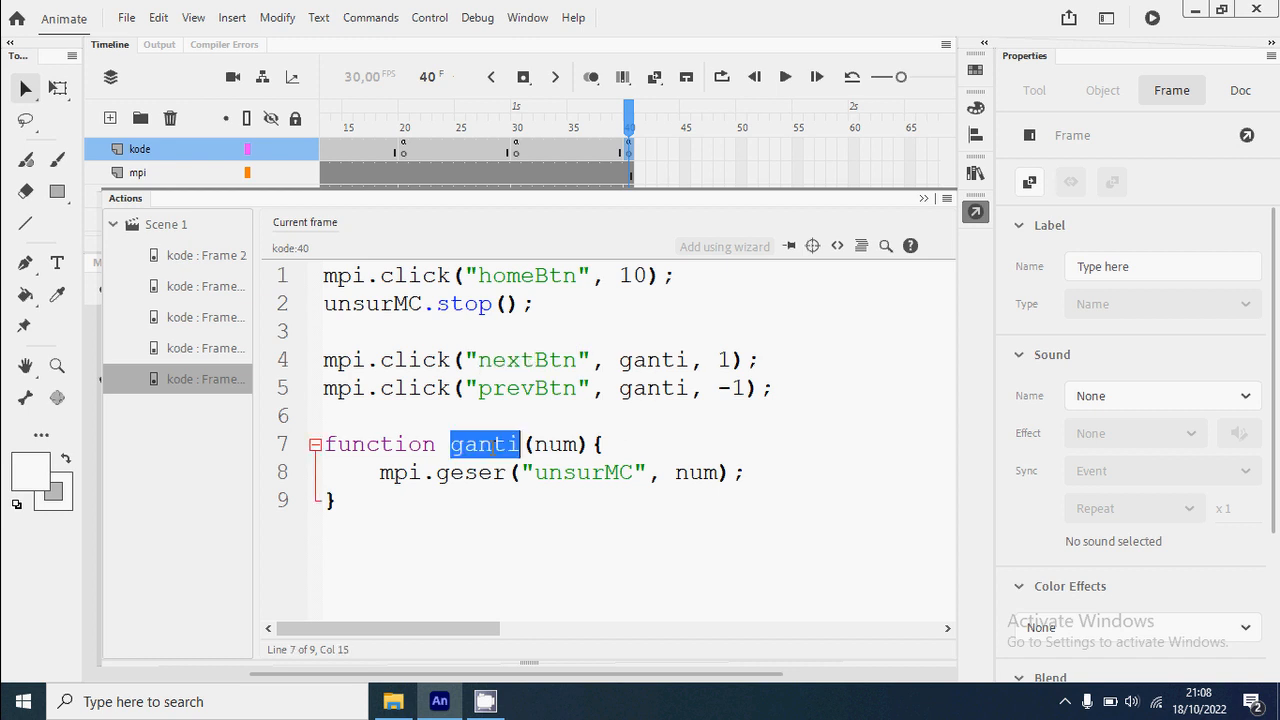
{"action": "double_click", "coordinate": [557, 444]}
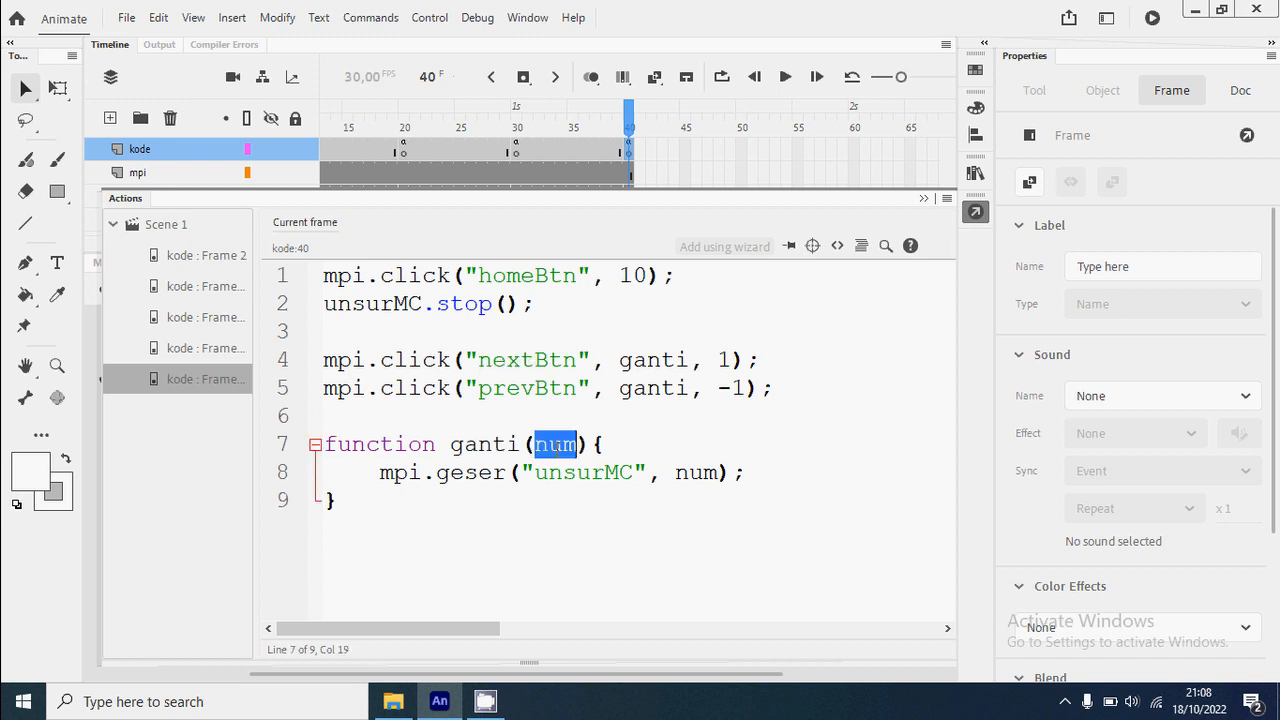
{"action": "double_click", "coordinate": [723, 360]}
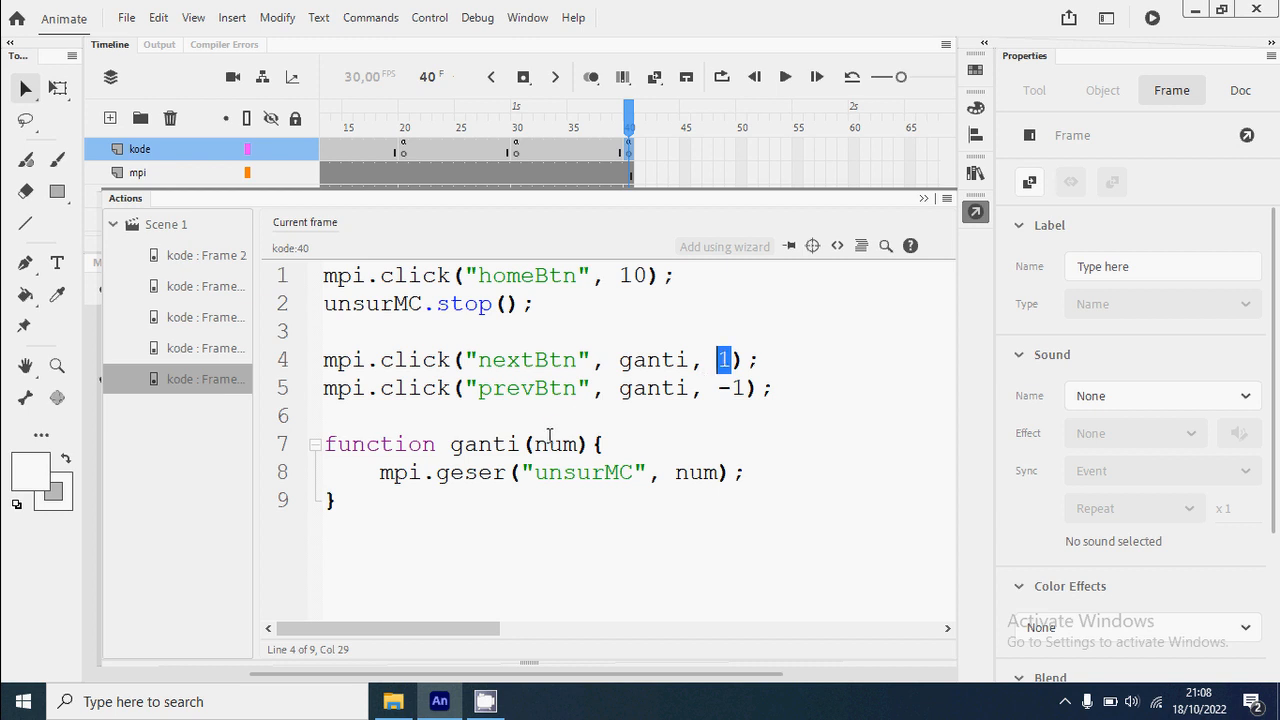
{"action": "double_click", "coordinate": [696, 472]}
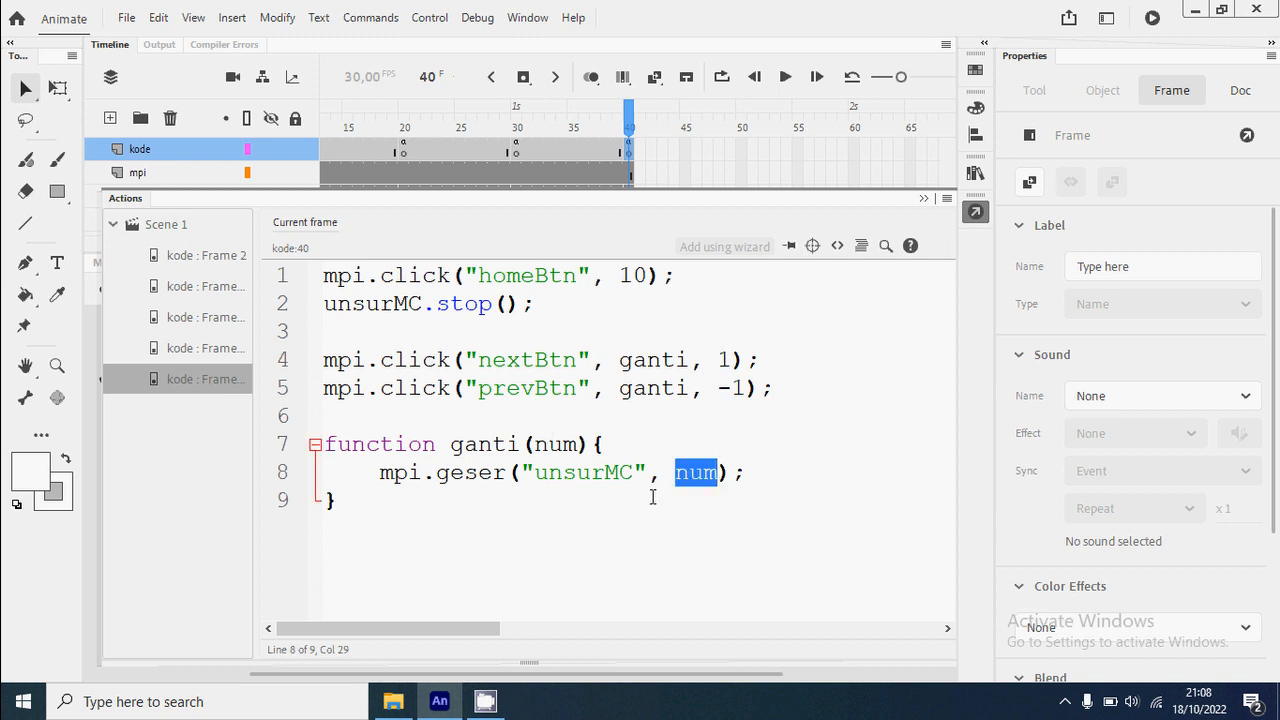
{"action": "left_click_drag", "start_coordinate": [748, 388], "coordinate": [717, 388]}
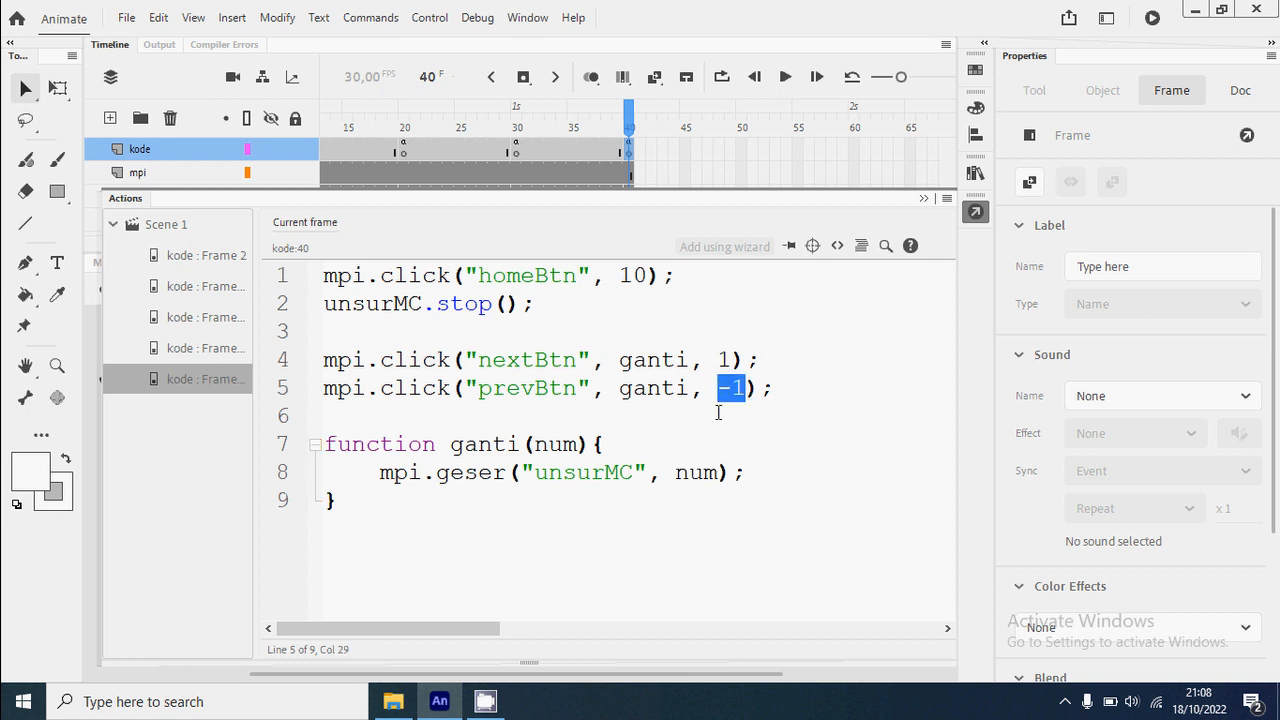
{"action": "left_click", "coordinate": [696, 500]}
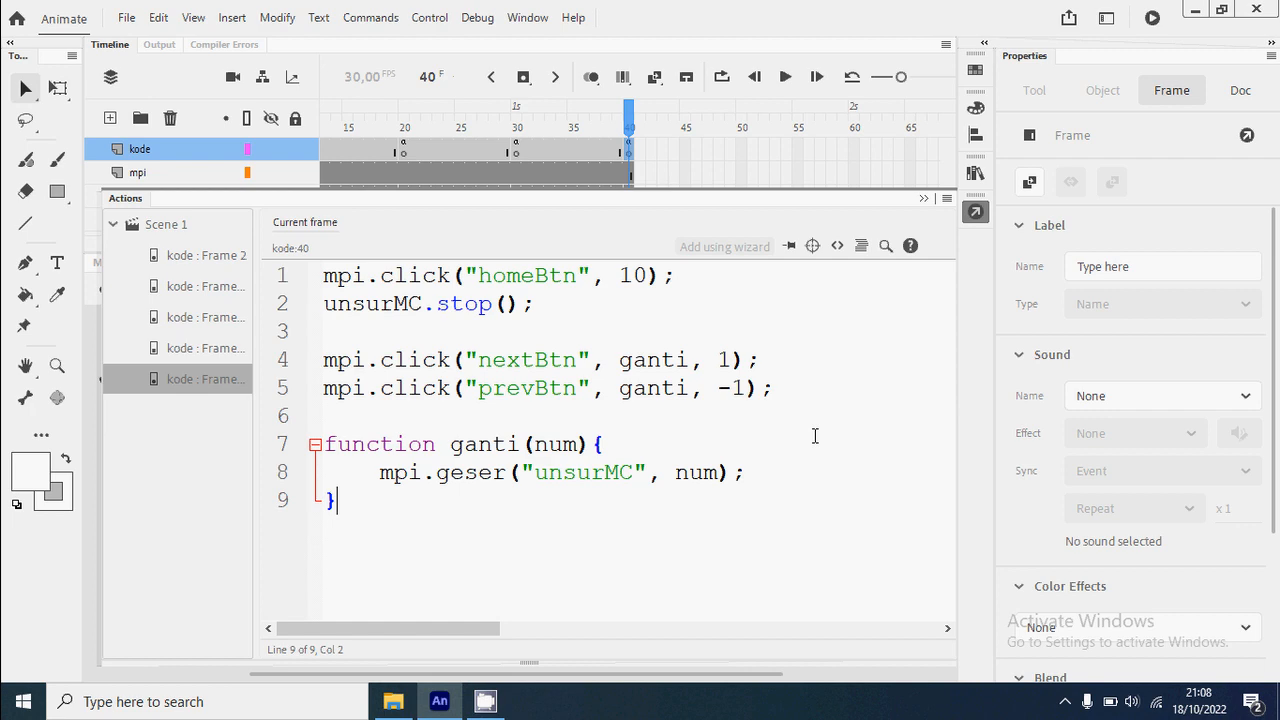
Save the project, test the movie, and go through Materi to the element infographic page.
{"action": "key", "text": "ctrl+s"}
{"action": "key", "text": "ctrl+Return"}
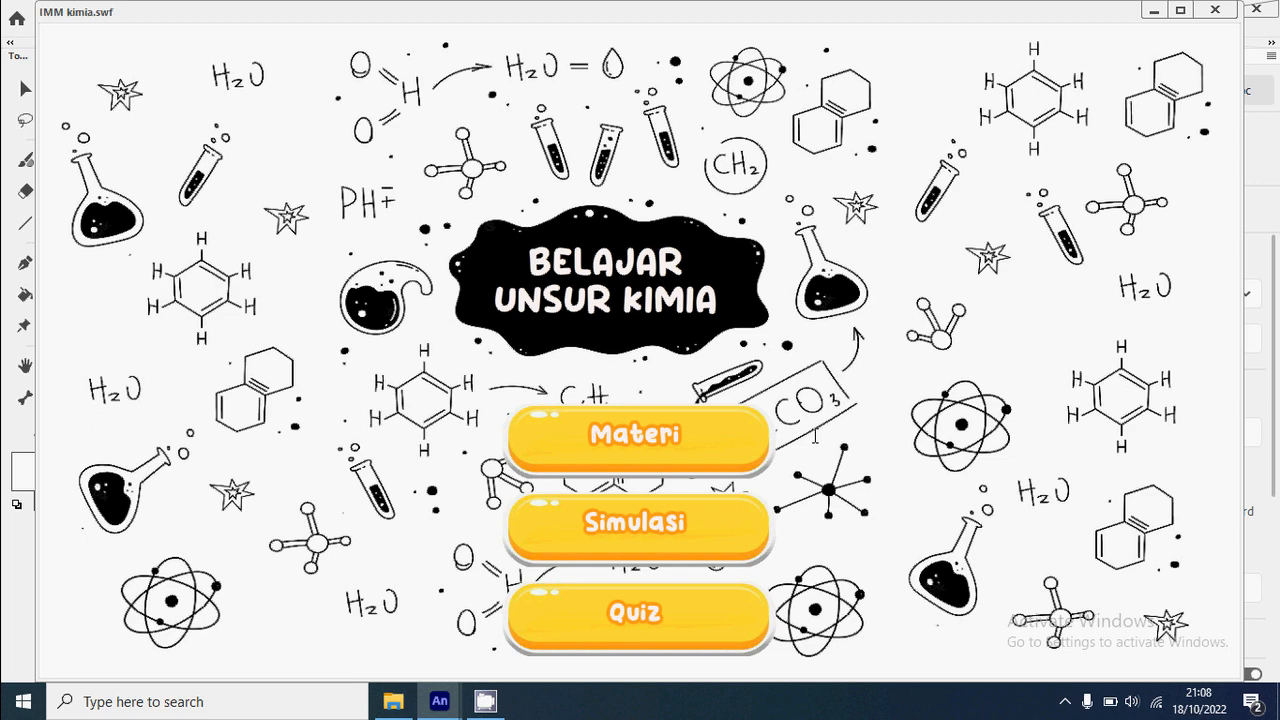
{"action": "left_click", "coordinate": [750, 446]}
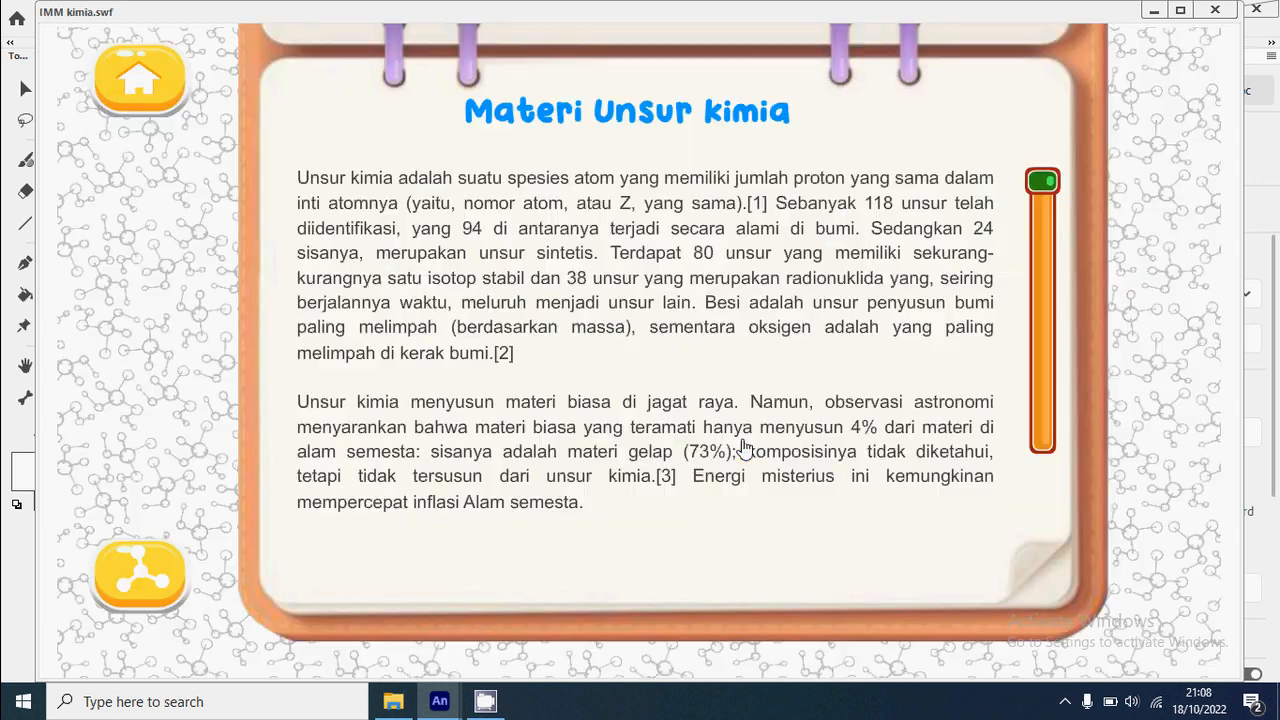
{"action": "left_click", "coordinate": [152, 596]}
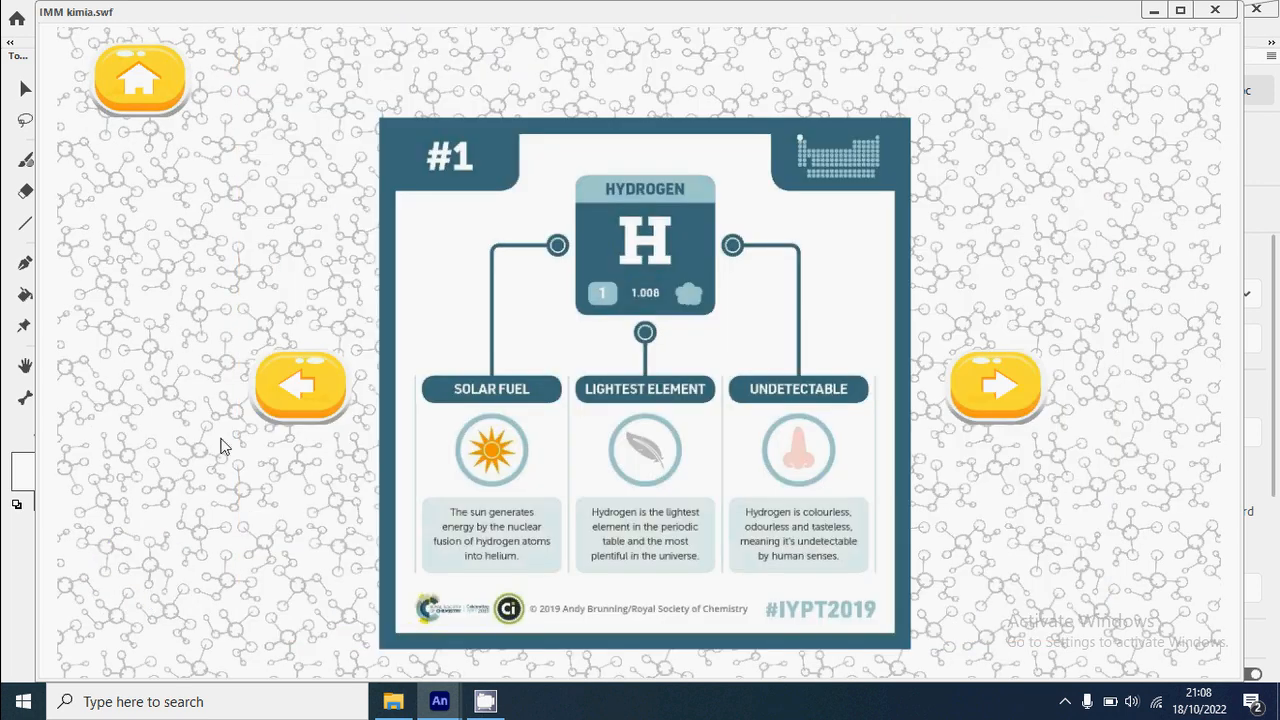
Test both arrow buttons by advancing the infographic from Hydrogen to Beryllium and stepping back to Hydrogen.
{"action": "left_click", "coordinate": [1008, 394]}
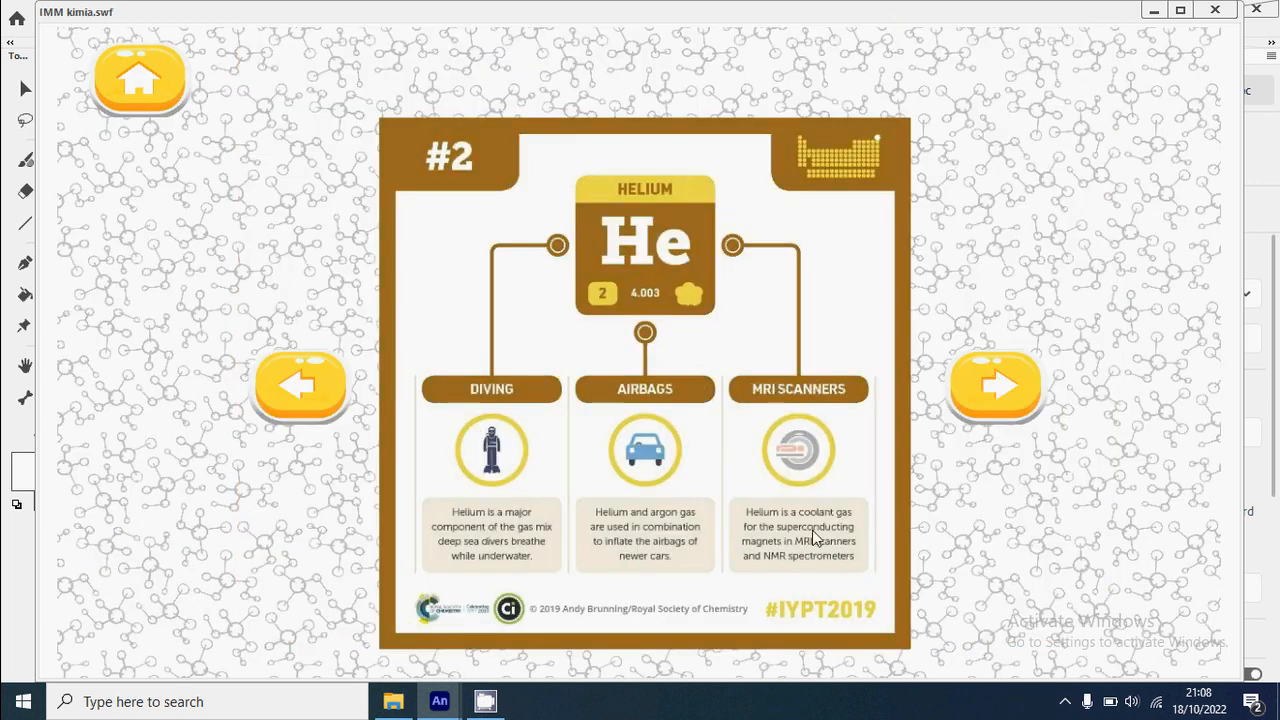
{"action": "left_click", "coordinate": [996, 396]}
{"action": "left_click", "coordinate": [996, 396]}
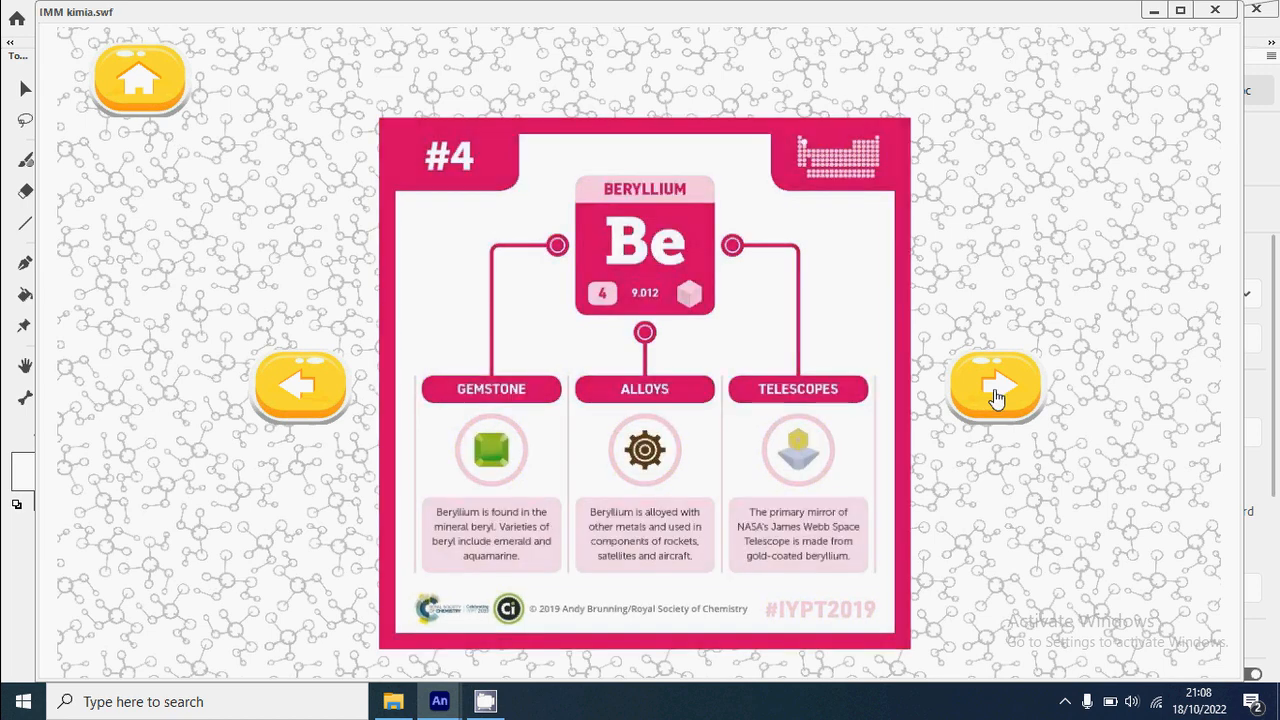
{"action": "left_click", "coordinate": [276, 401]}
{"action": "left_click", "coordinate": [272, 400]}
{"action": "left_click", "coordinate": [272, 400]}
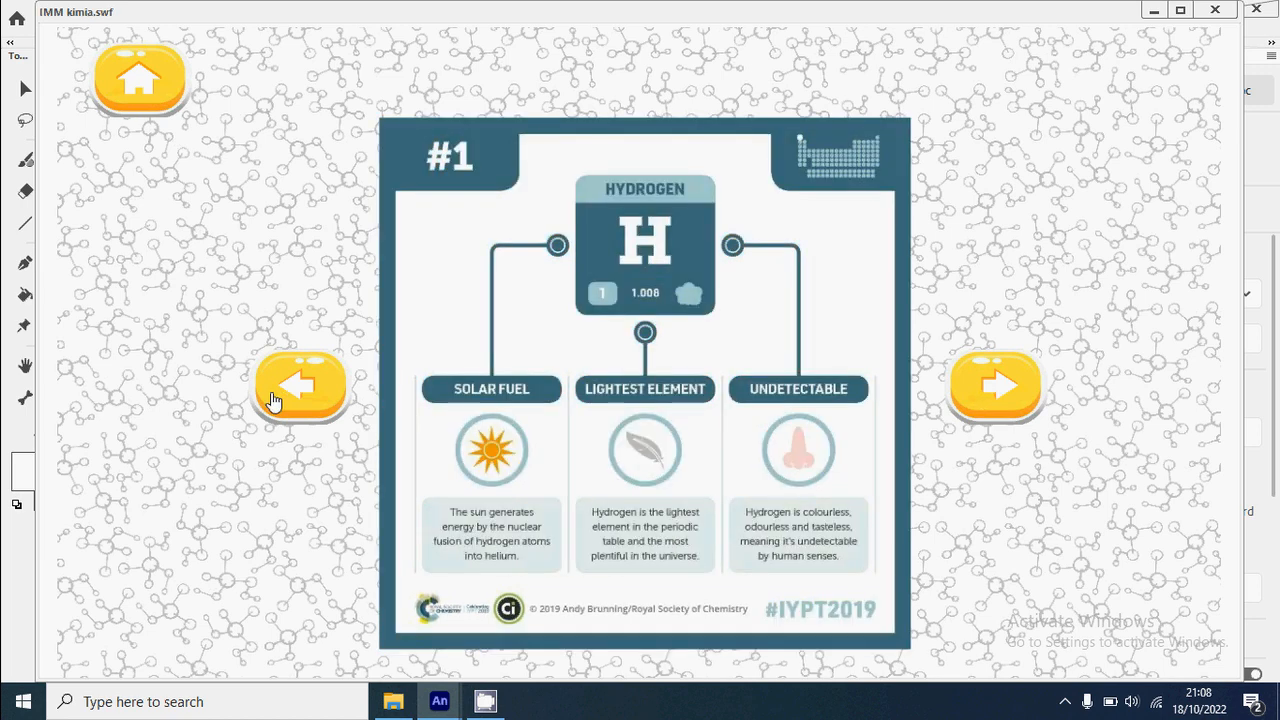
{"action": "left_click", "coordinate": [270, 400]}
Test the next arrow button repeatedly by advancing the infographic from Hydrogen to Oxygen.
{"action": "left_click", "coordinate": [996, 406]}
{"action": "left_click", "coordinate": [996, 396]}
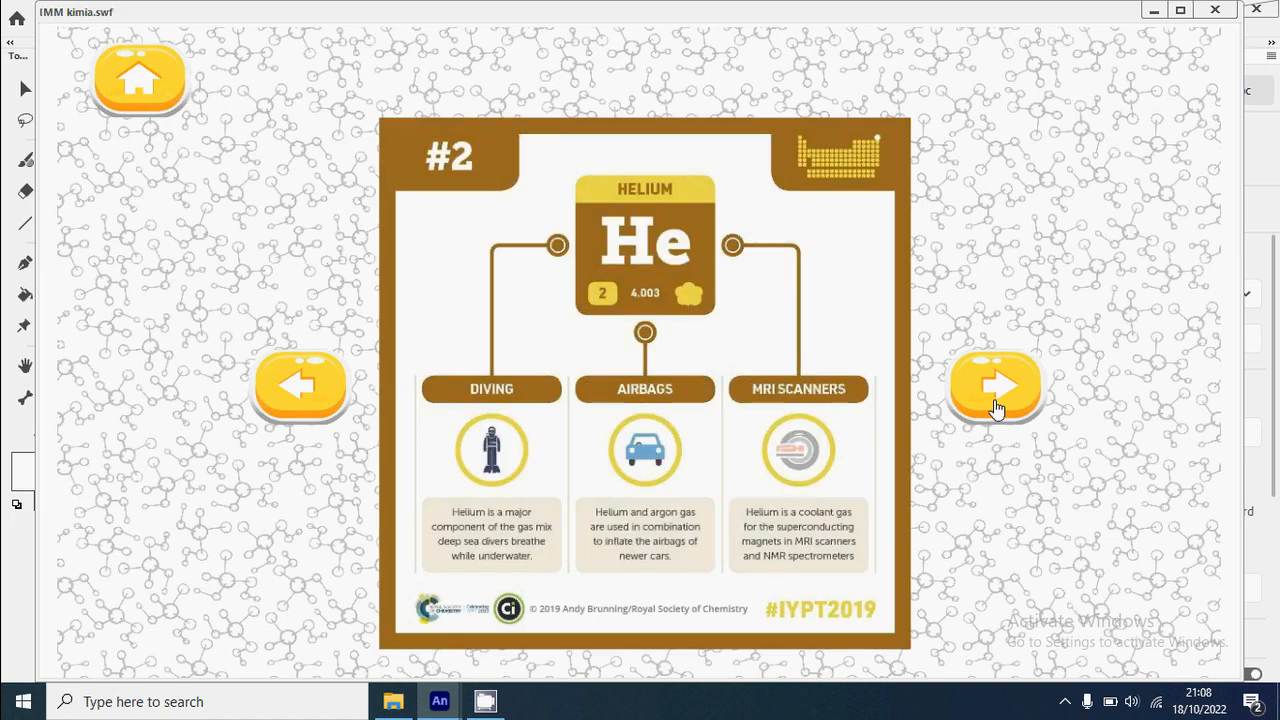
{"action": "left_click", "coordinate": [996, 396]}
{"action": "left_click", "coordinate": [996, 396]}
{"action": "left_click", "coordinate": [996, 396]}
{"action": "left_click", "coordinate": [996, 396]}
{"action": "left_click", "coordinate": [996, 396]}
{"action": "left_click", "coordinate": [996, 396]}
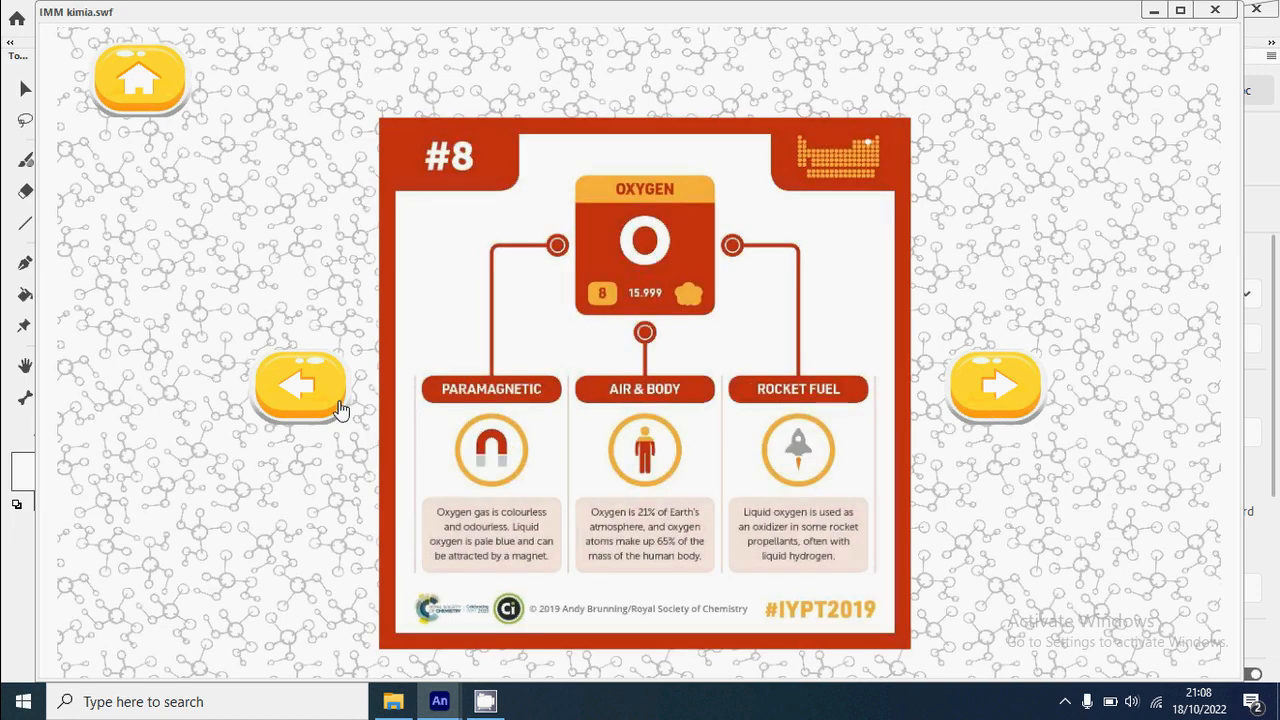
Step the infographic back several elements, advance it to Fluorine, and close the test movie to return to the project timeline.
{"action": "left_click", "coordinate": [300, 410]}
{"action": "left_click", "coordinate": [300, 410]}
{"action": "left_click", "coordinate": [300, 410]}
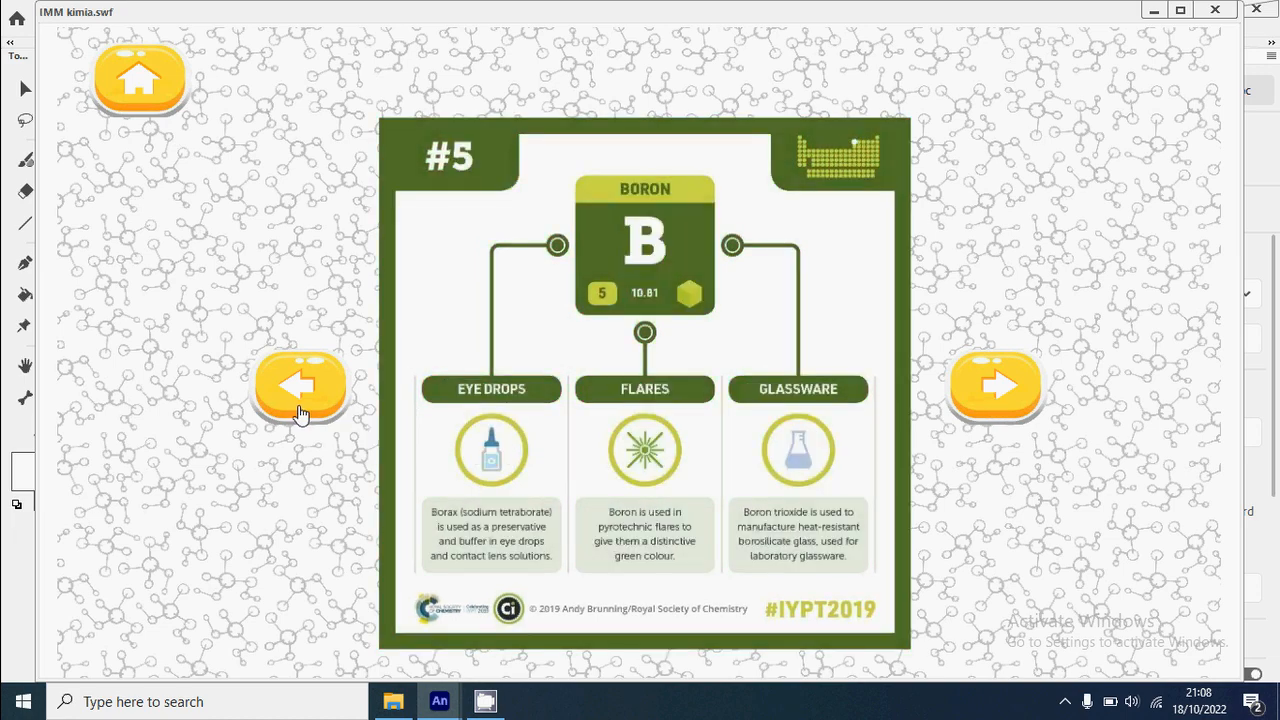
{"action": "left_click", "coordinate": [300, 410]}
{"action": "left_click", "coordinate": [968, 400]}
{"action": "left_click", "coordinate": [970, 400]}
{"action": "left_click", "coordinate": [975, 400]}
{"action": "left_click", "coordinate": [975, 400]}
{"action": "left_click", "coordinate": [975, 400]}
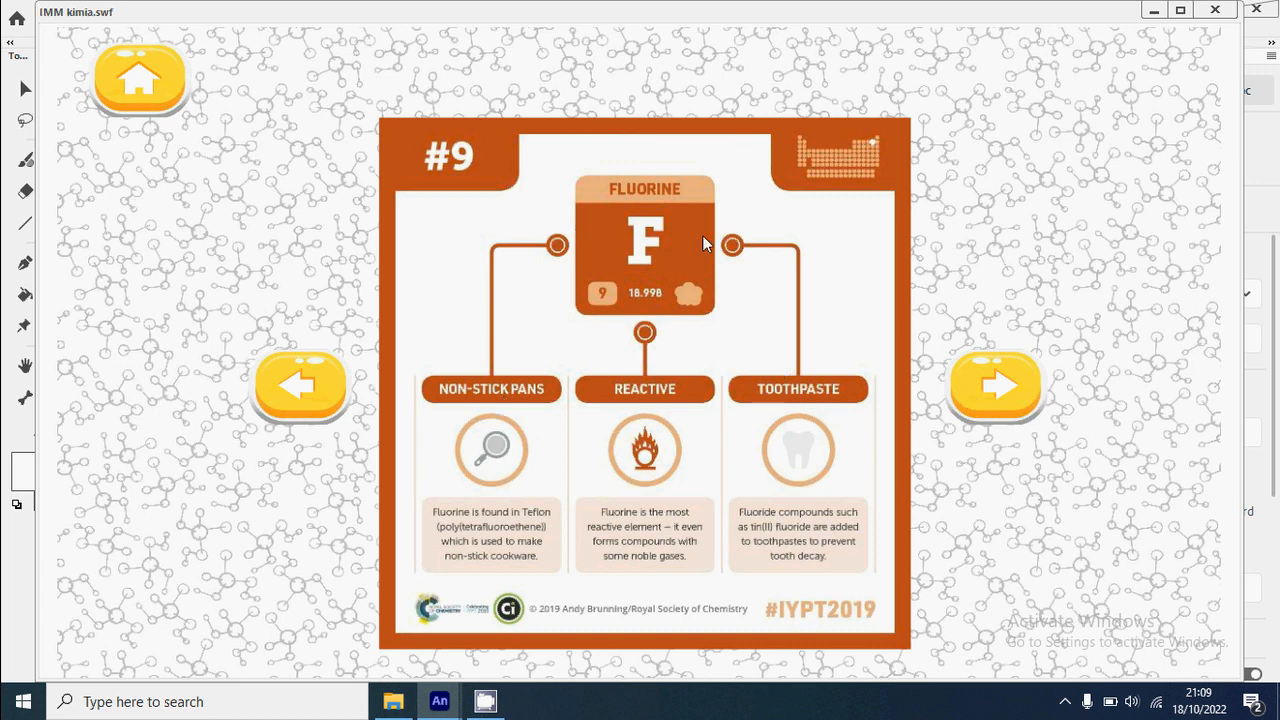
{"action": "left_click", "coordinate": [1215, 12]}
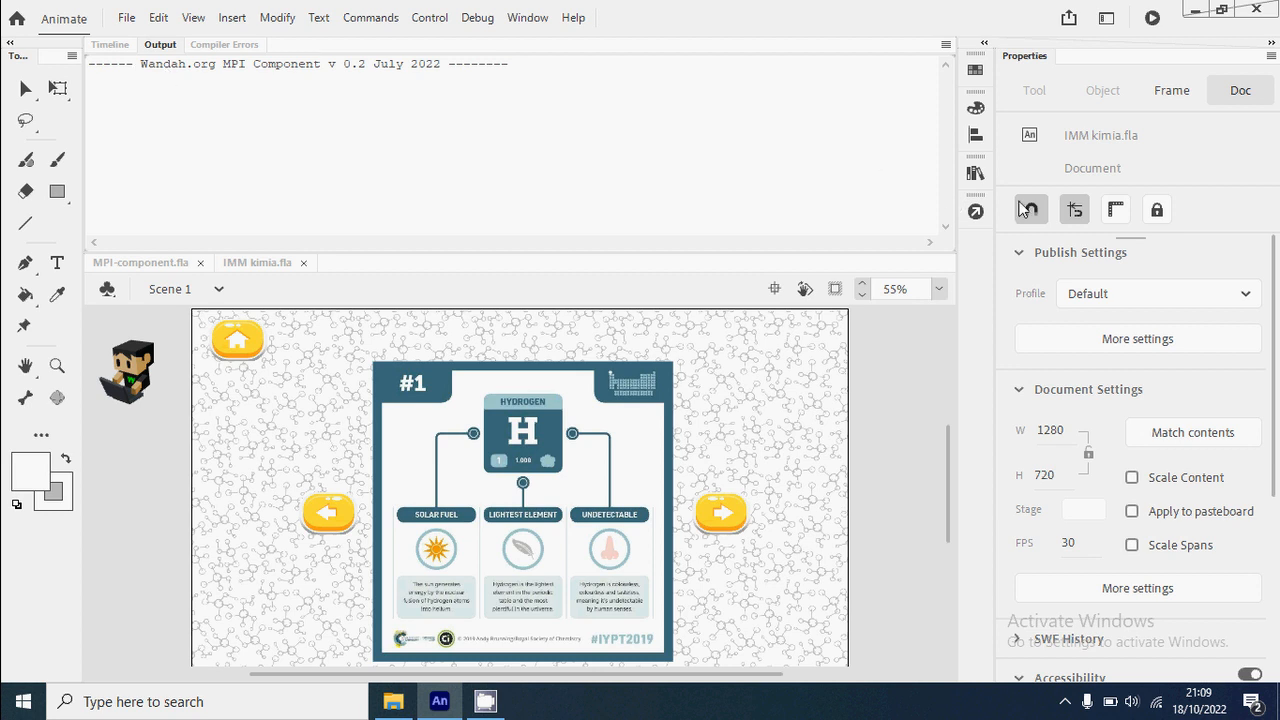
{"action": "left_click", "coordinate": [745, 372]}
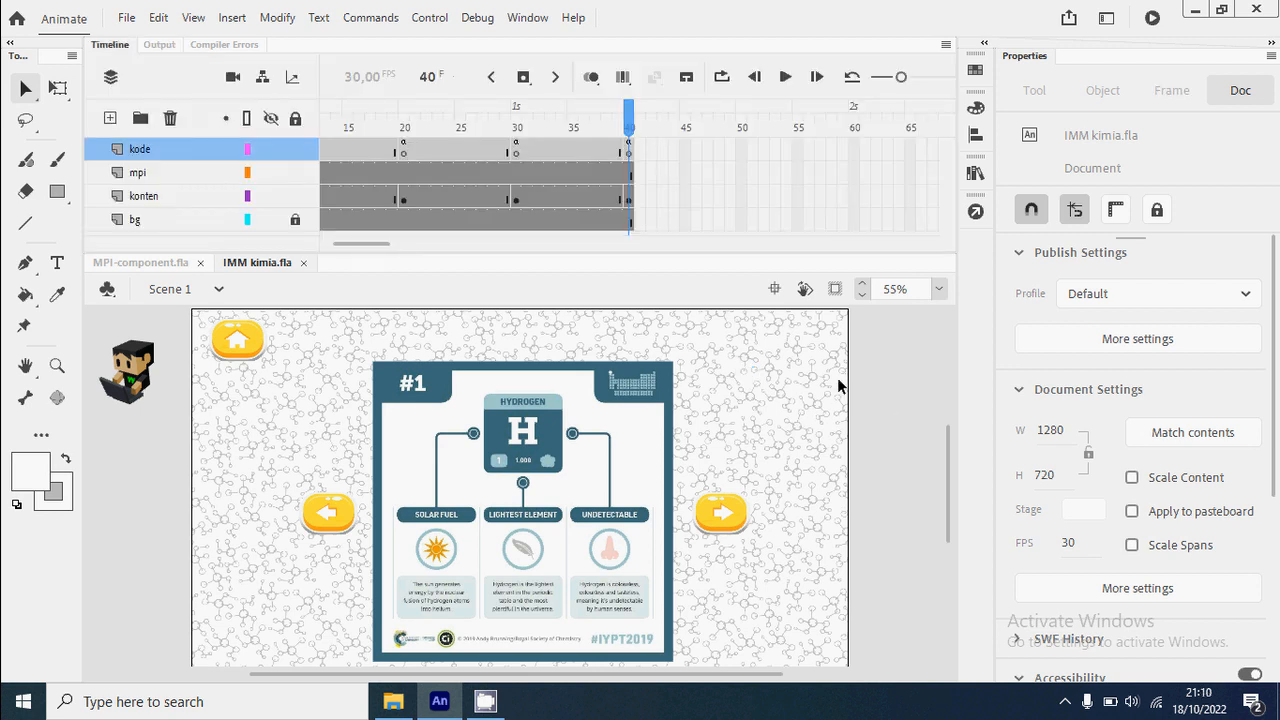
Enable Export for ActionScript in the advanced properties of the infografis unsur library symbol.
{"action": "left_click", "coordinate": [976, 174]}
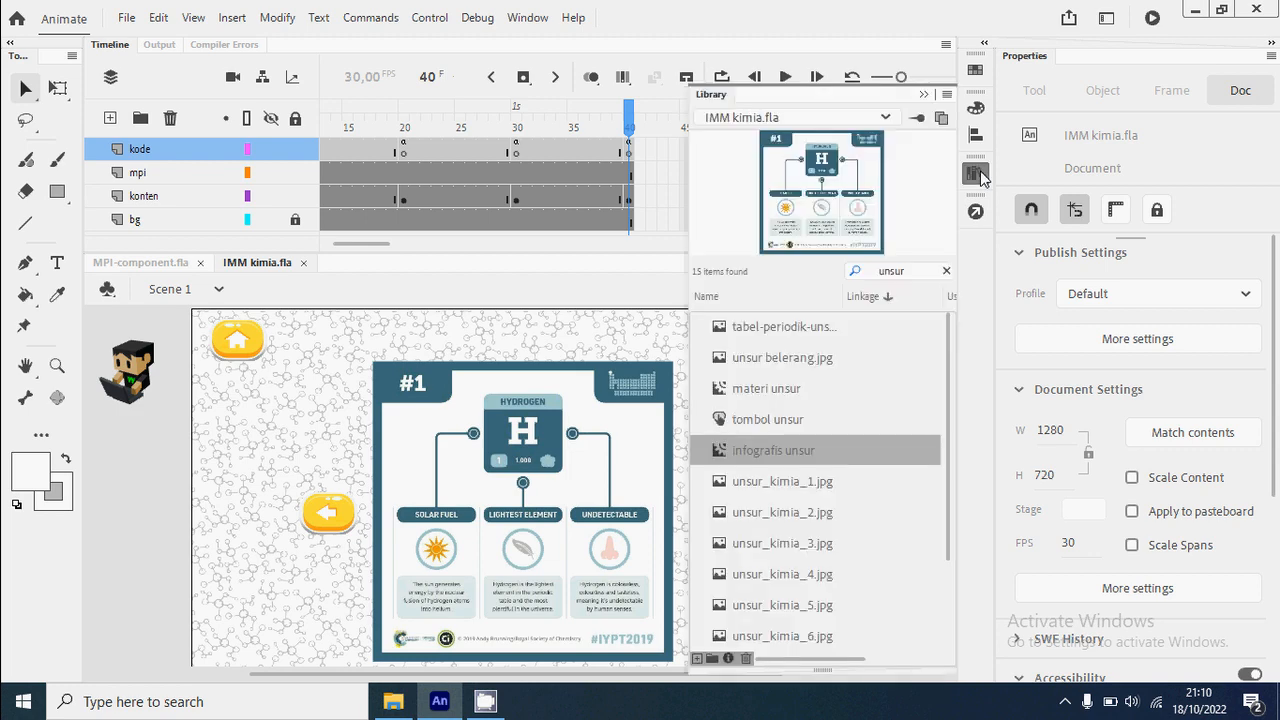
{"action": "left_click", "coordinate": [527, 17]}
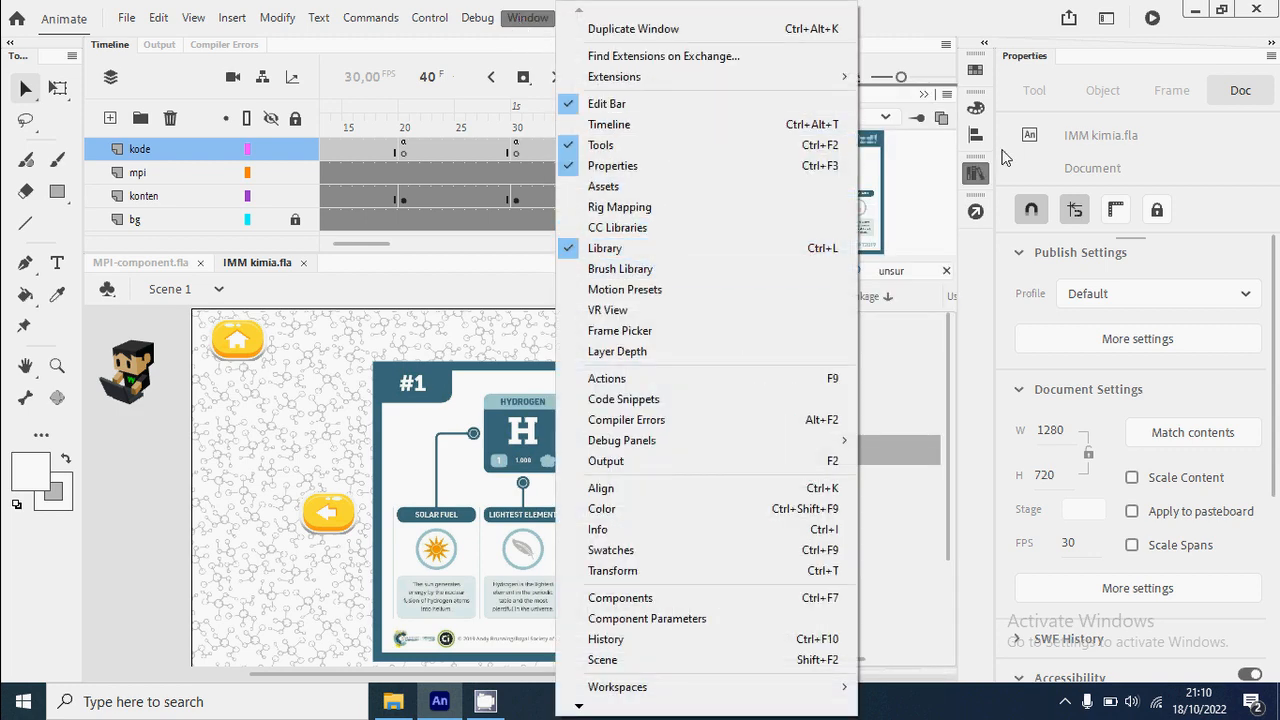
{"action": "left_click", "coordinate": [655, 249]}
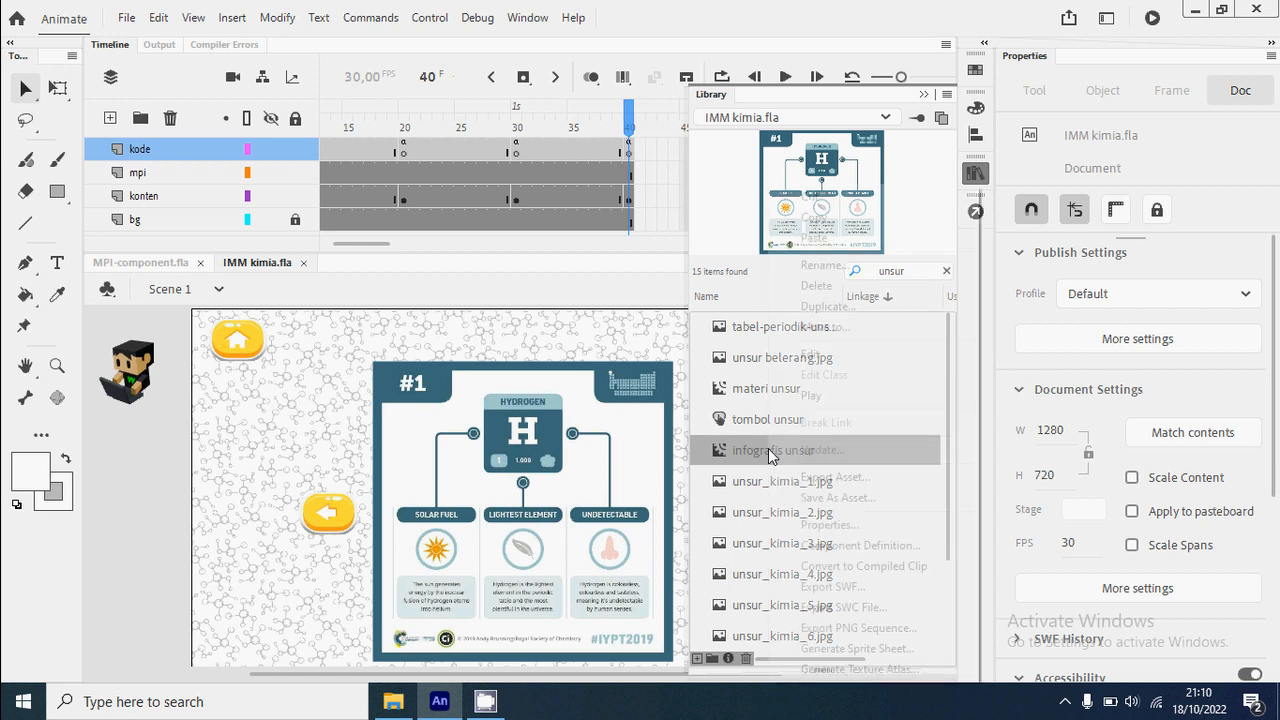
{"action": "right_click", "coordinate": [768, 450]}
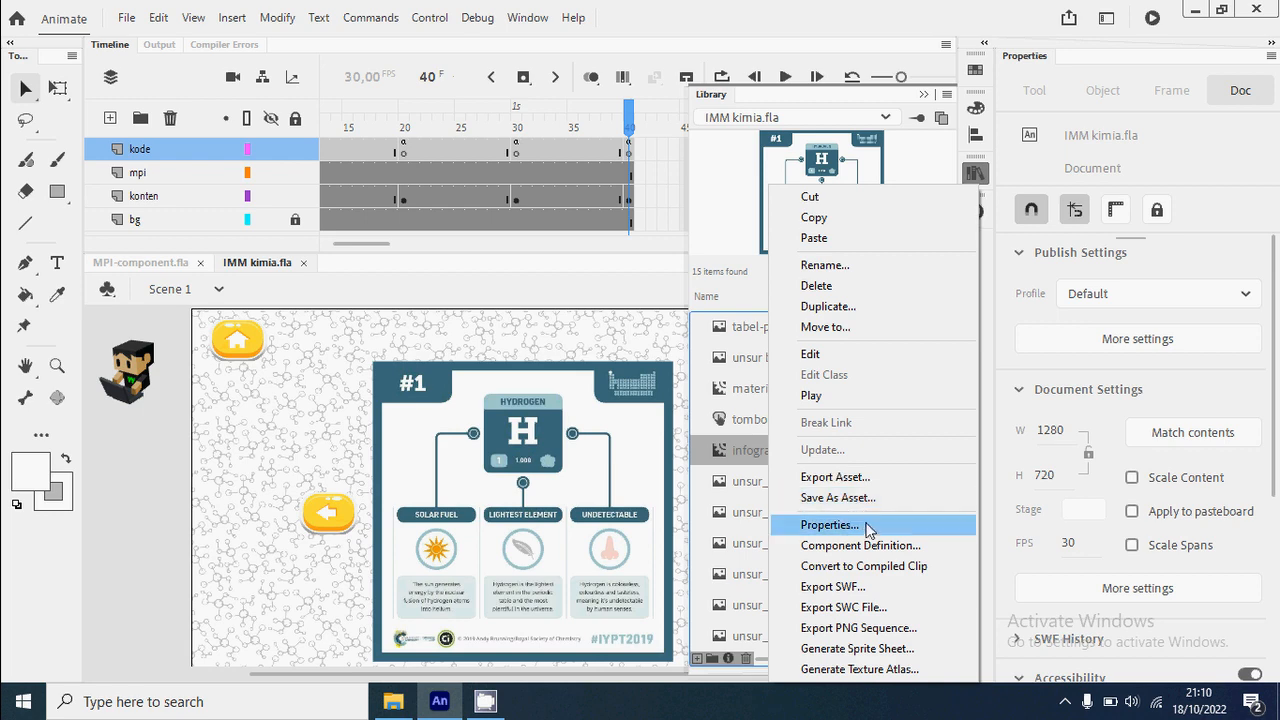
{"action": "left_click", "coordinate": [830, 525]}
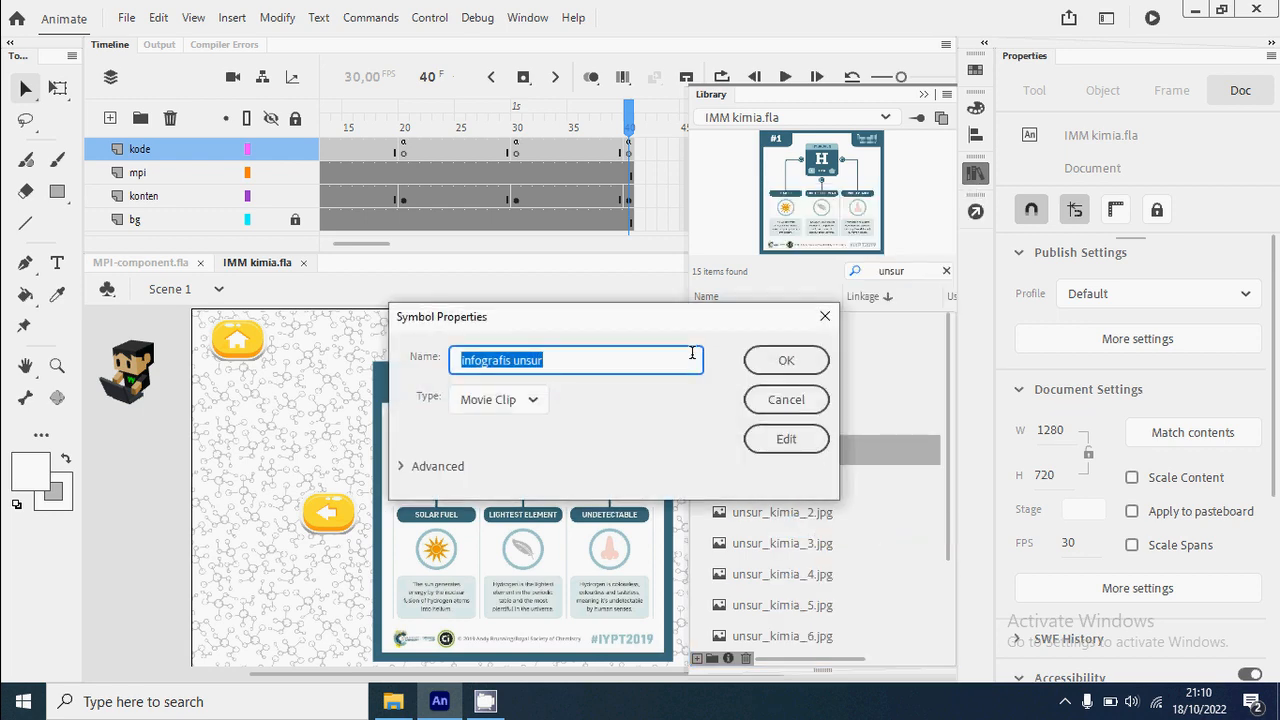
{"action": "left_click_drag", "start_coordinate": [682, 308], "coordinate": [603, 185]}
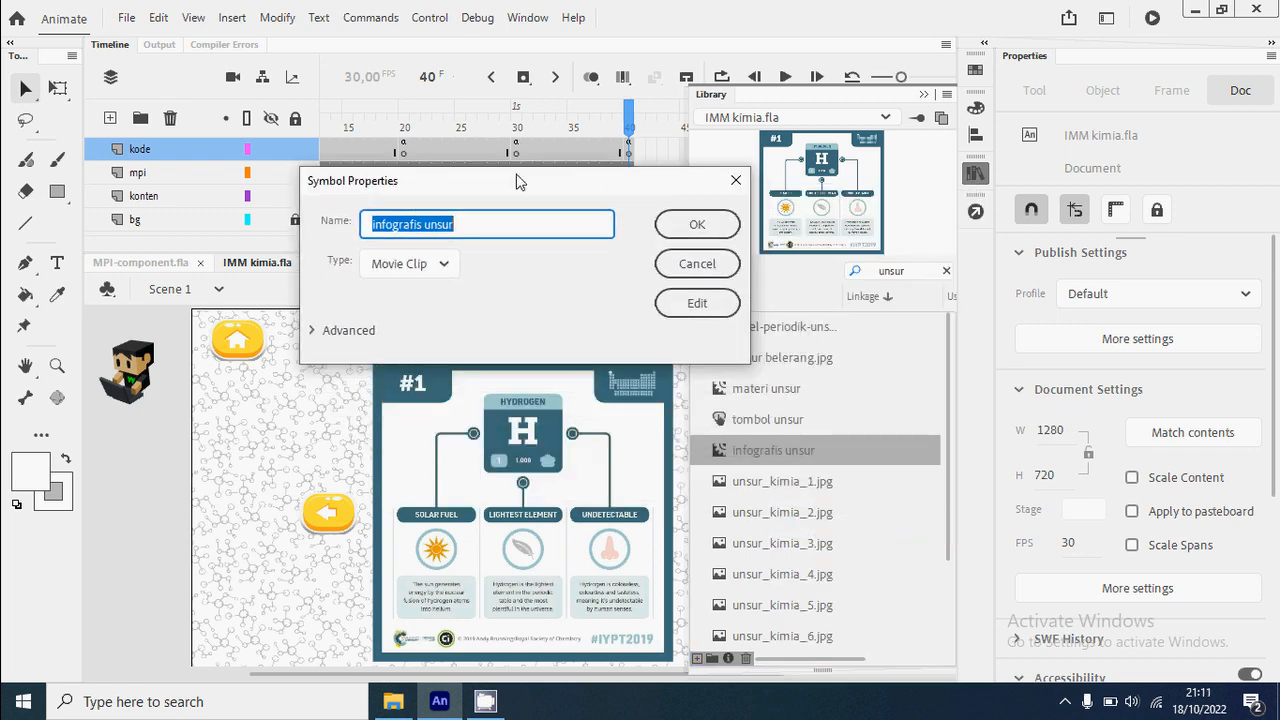
{"action": "left_click", "coordinate": [350, 332]}
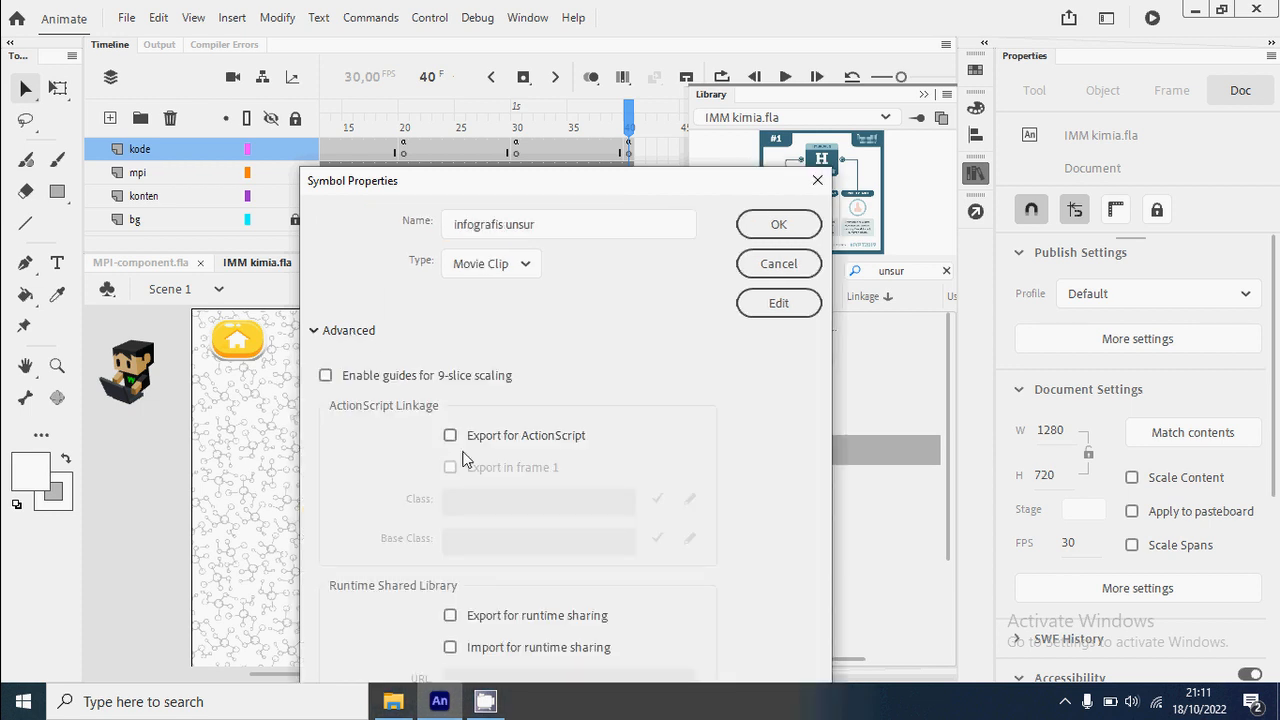
{"action": "left_click", "coordinate": [450, 436]}
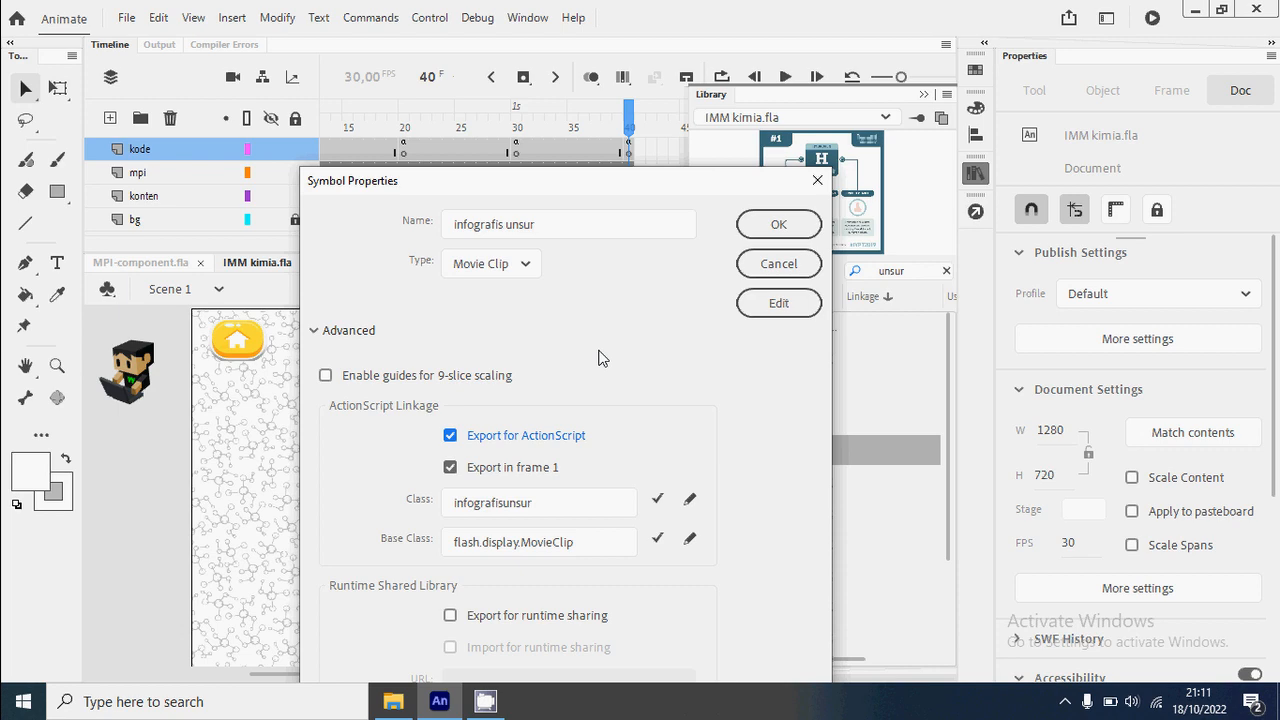
{"action": "left_click", "coordinate": [781, 222]}
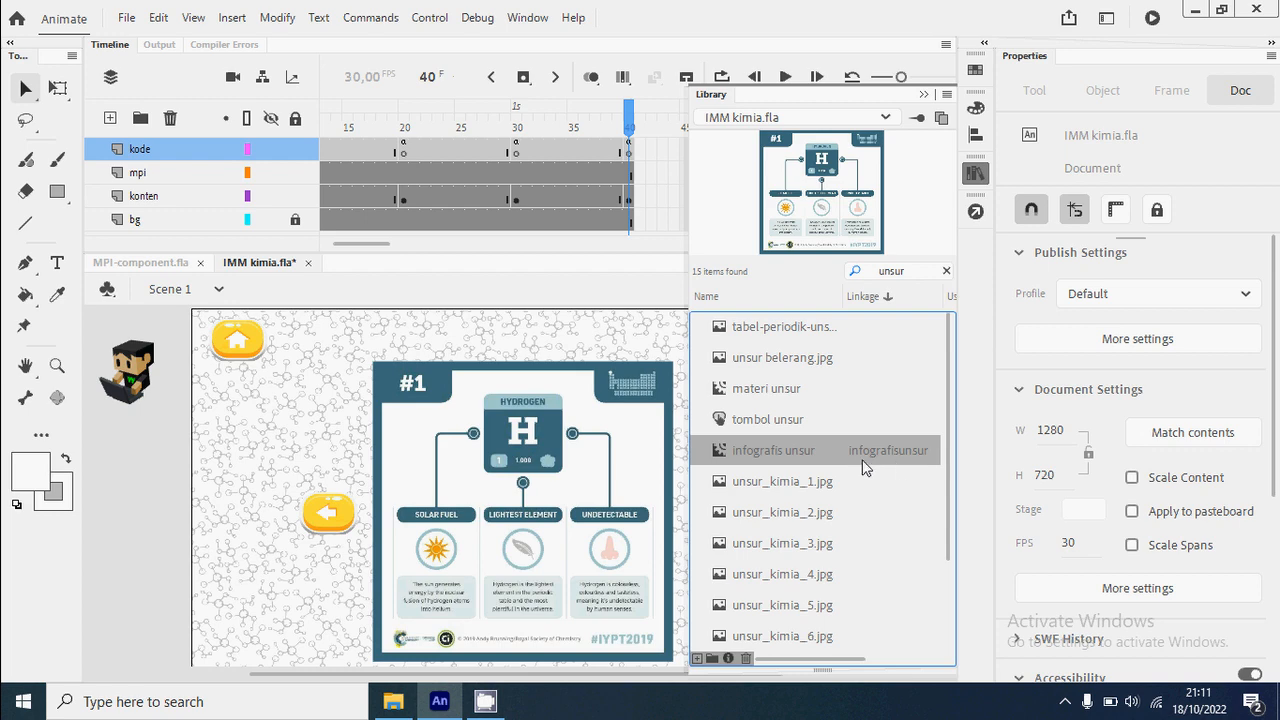
{"action": "left_click", "coordinate": [976, 173]}
Add "slide" as a third argument to the mpi.geser call in the kode layer's frame 40 script.
{"action": "left_click", "coordinate": [629, 148]}
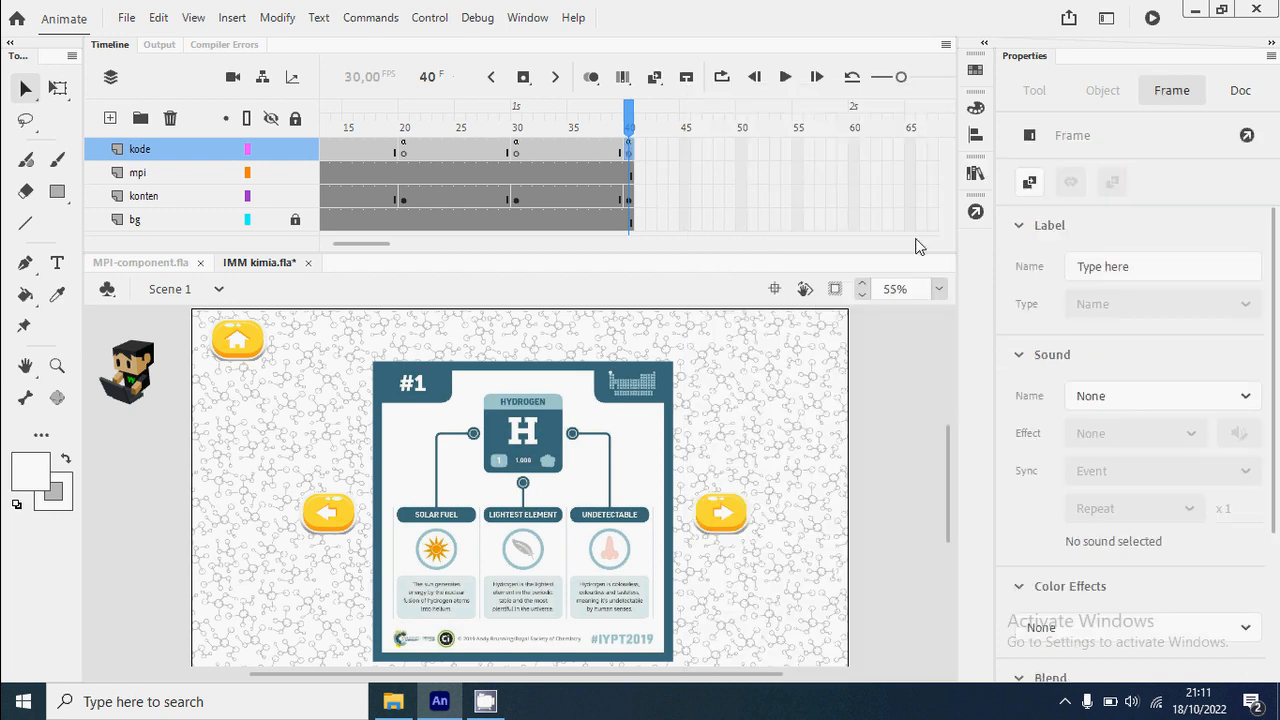
{"action": "left_click", "coordinate": [976, 211]}
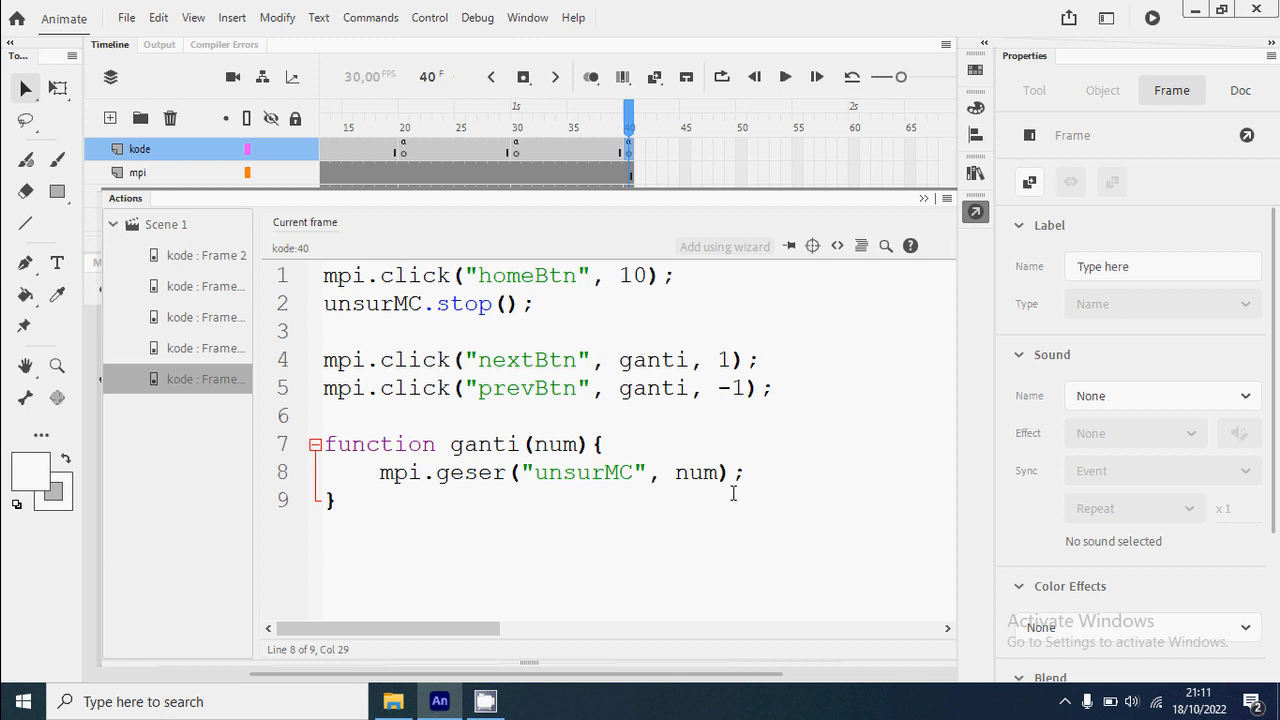
{"action": "type", "text": ", \"slide\""}
Test the movie and go through Materi to the element infographic page.
{"action": "key", "text": "ctrl+Return"}
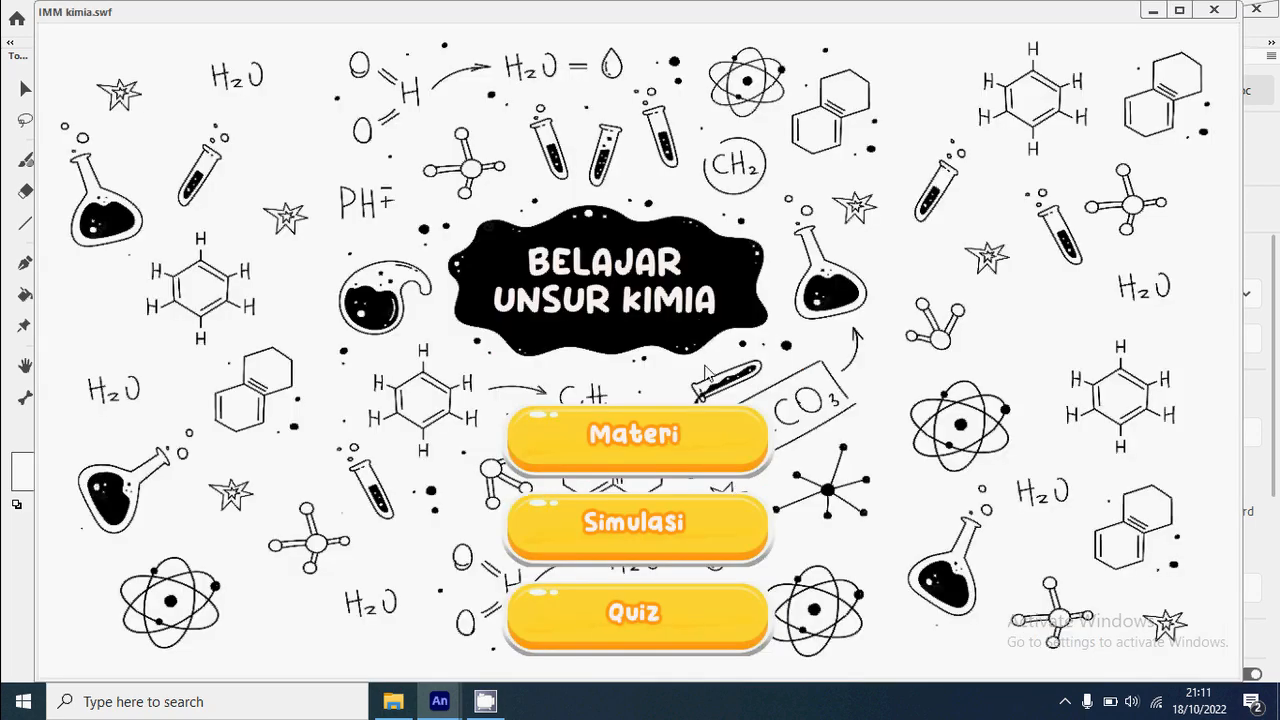
{"action": "left_click", "coordinate": [706, 451]}
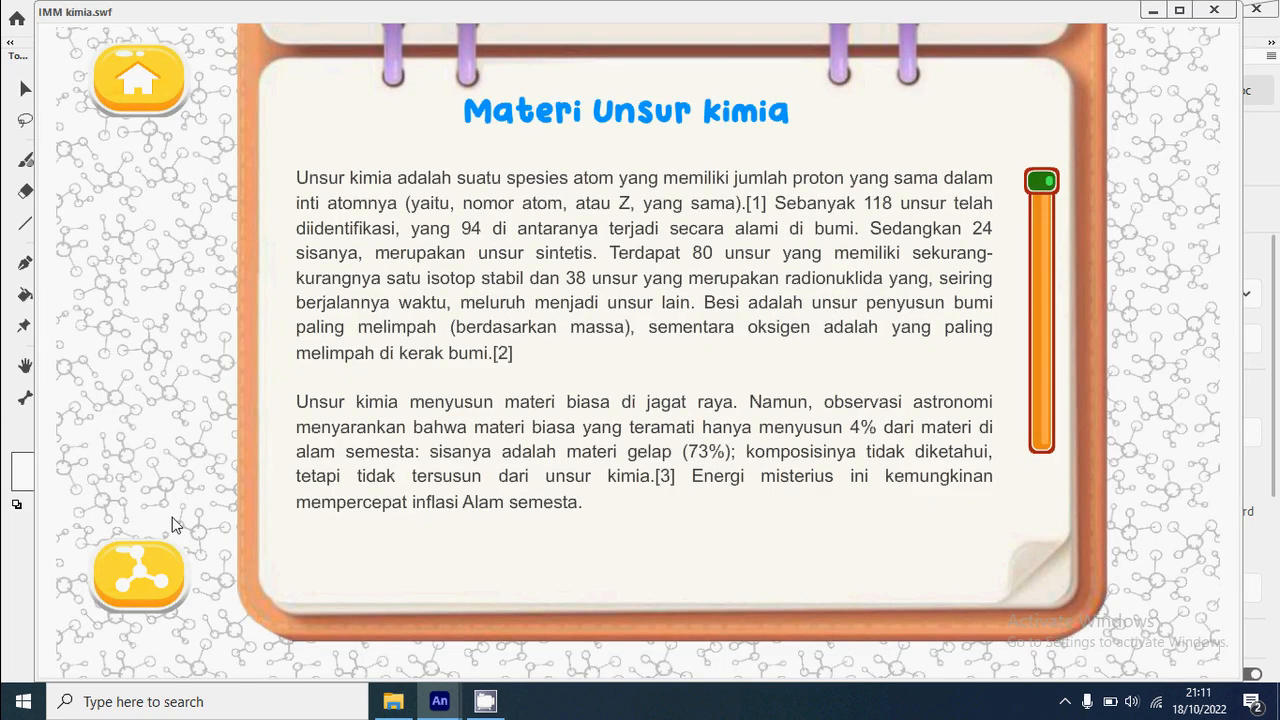
{"action": "left_click", "coordinate": [148, 592]}
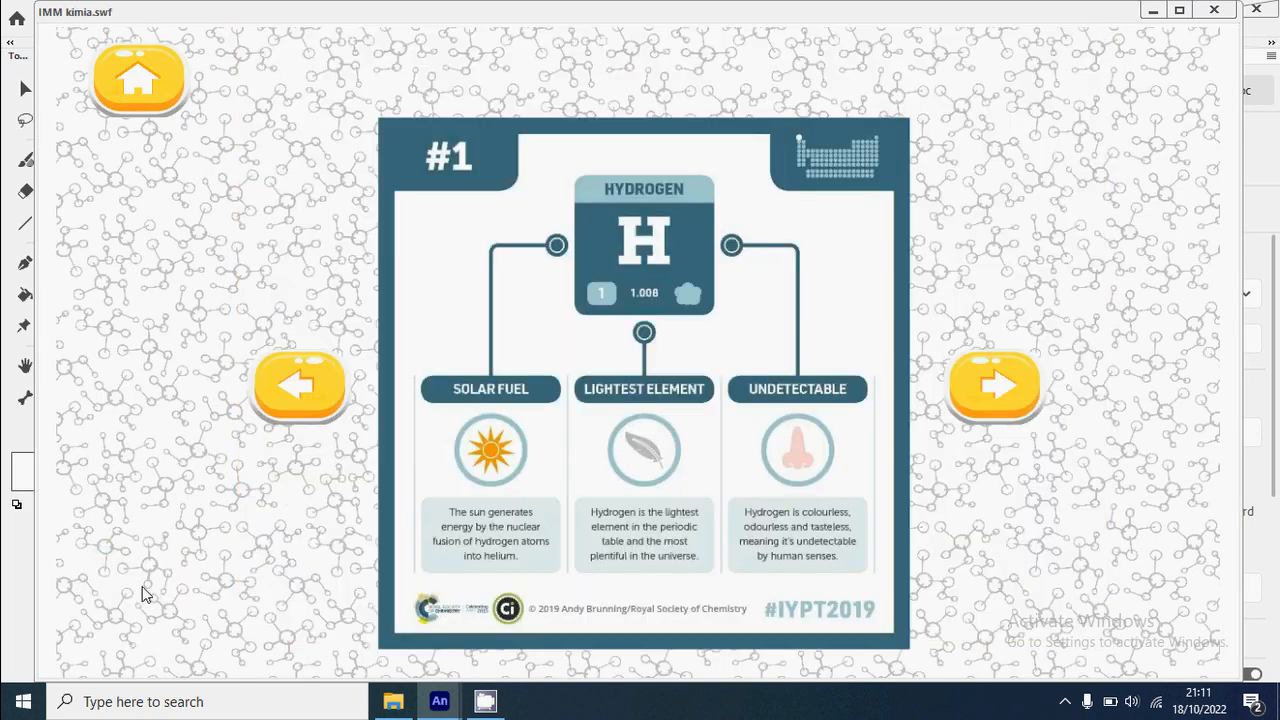
Test the slide transition by advancing from Hydrogen to Beryllium, stepping back to Hydrogen, and advancing to Beryllium again.
{"action": "left_click", "coordinate": [1000, 408]}
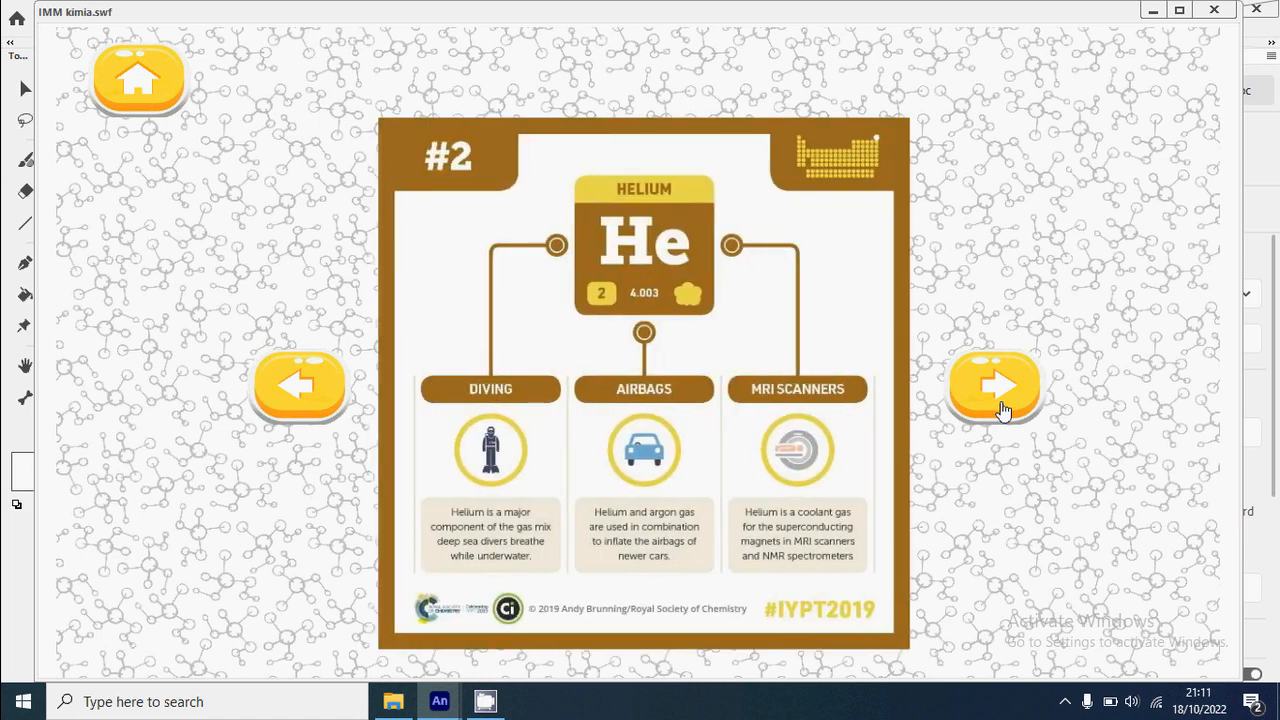
{"action": "left_click", "coordinate": [1000, 408]}
{"action": "left_click", "coordinate": [1000, 408]}
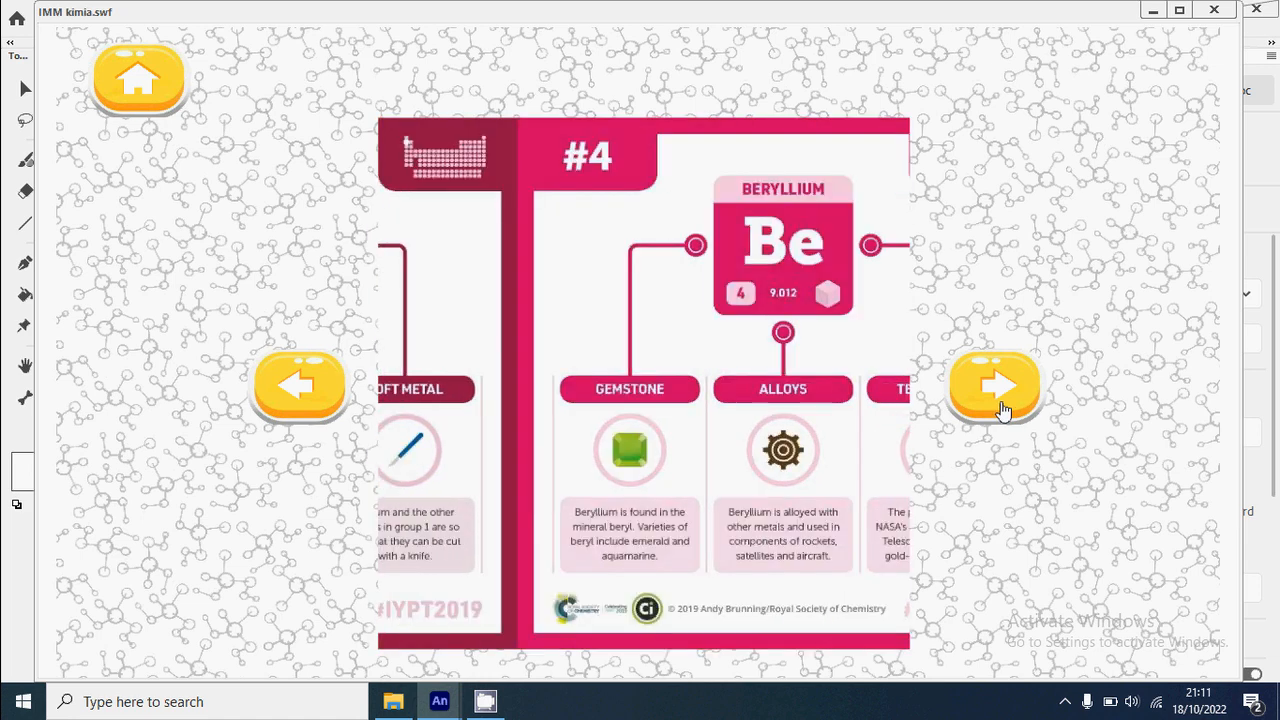
{"action": "left_click", "coordinate": [300, 410]}
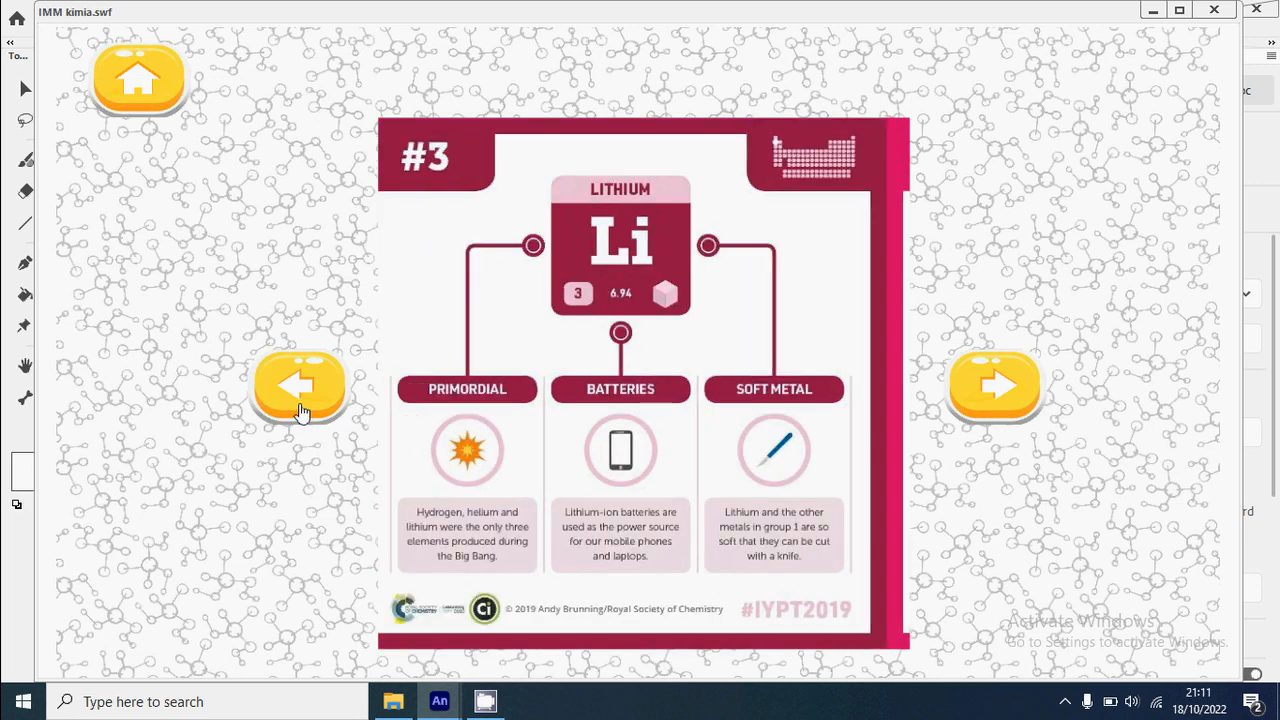
{"action": "left_click", "coordinate": [300, 410]}
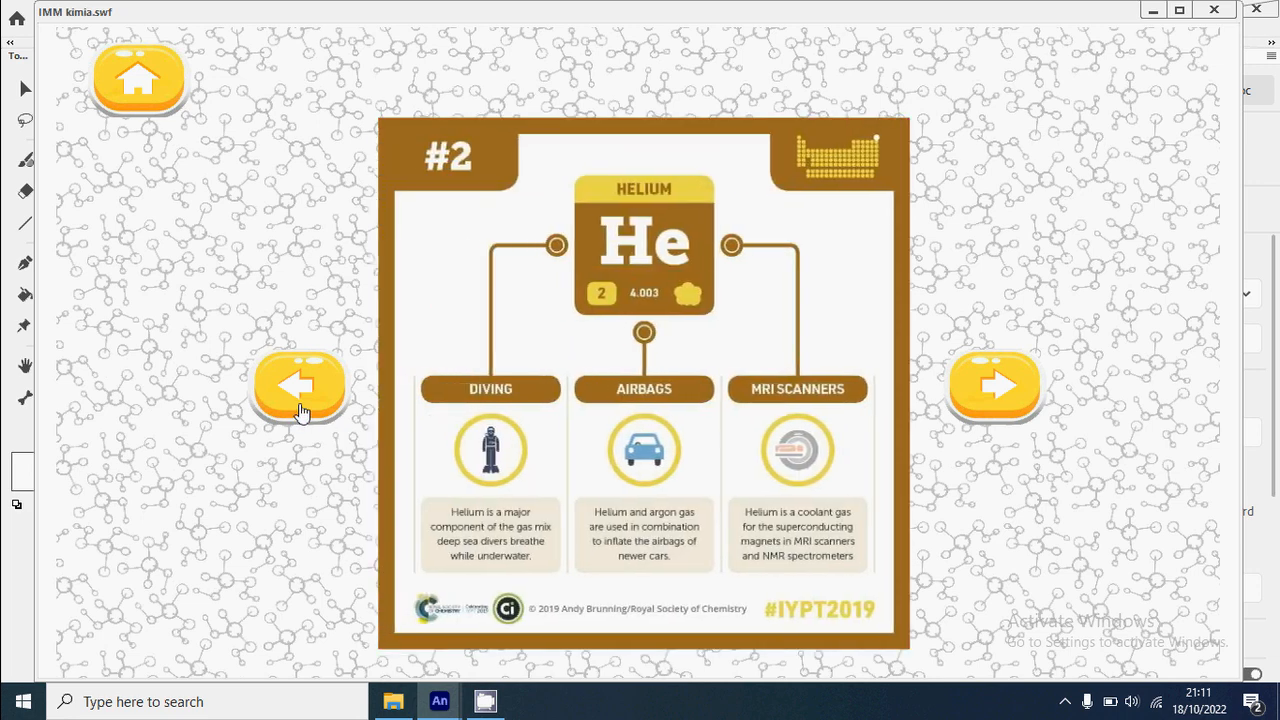
{"action": "left_click", "coordinate": [300, 410]}
{"action": "left_click", "coordinate": [1012, 410]}
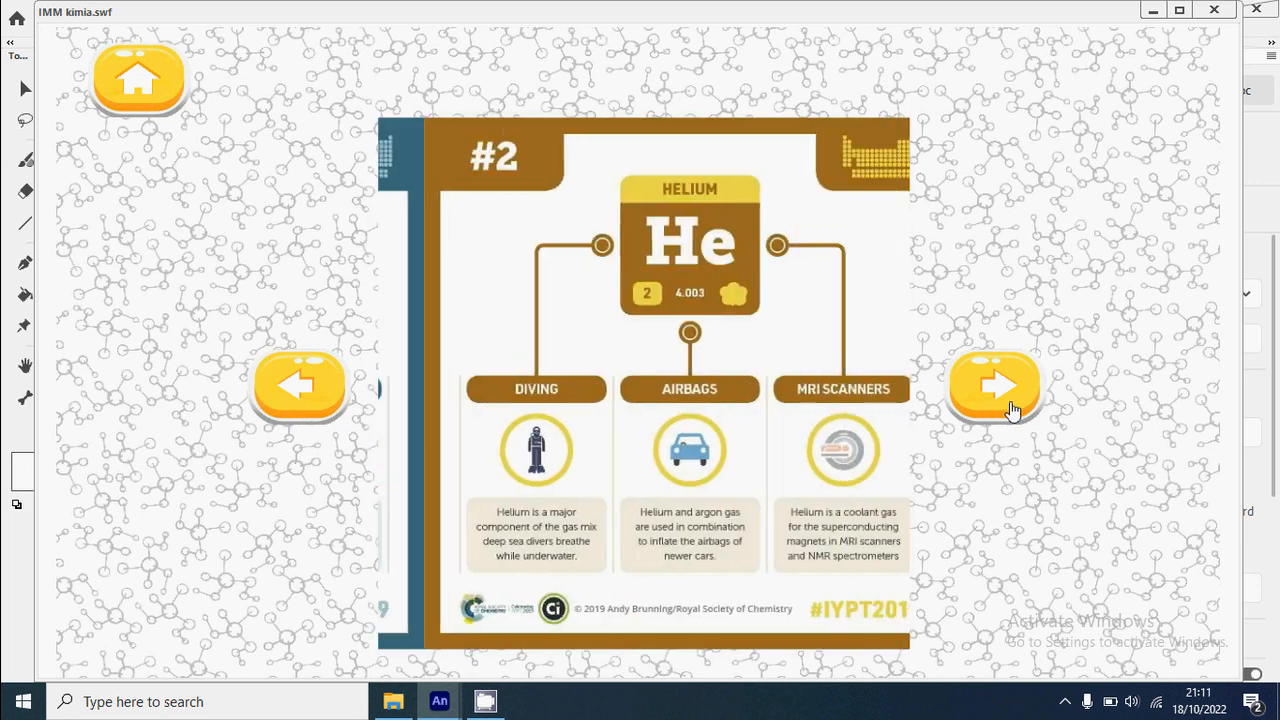
{"action": "left_click", "coordinate": [1012, 410]}
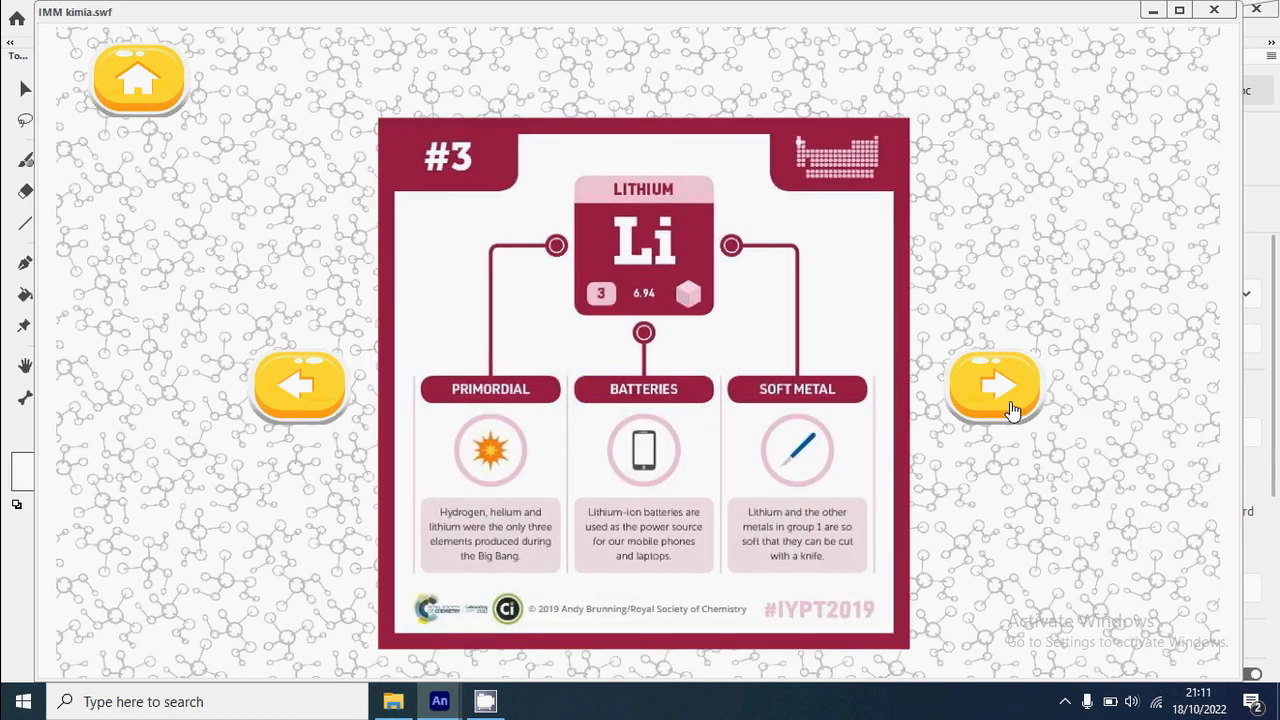
{"action": "left_click", "coordinate": [1013, 409]}
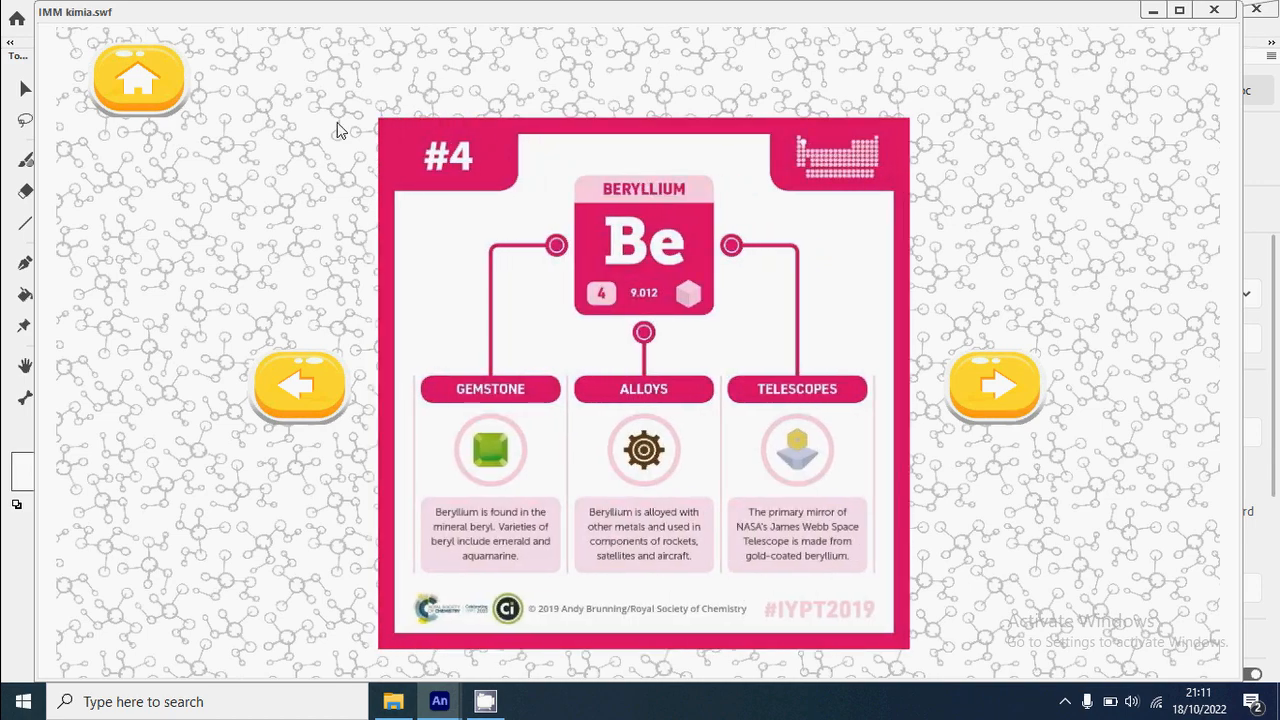
Go from the infographic page to the main menu and close the test movie.
{"action": "left_click", "coordinate": [150, 95]}
{"action": "left_click", "coordinate": [148, 95]}
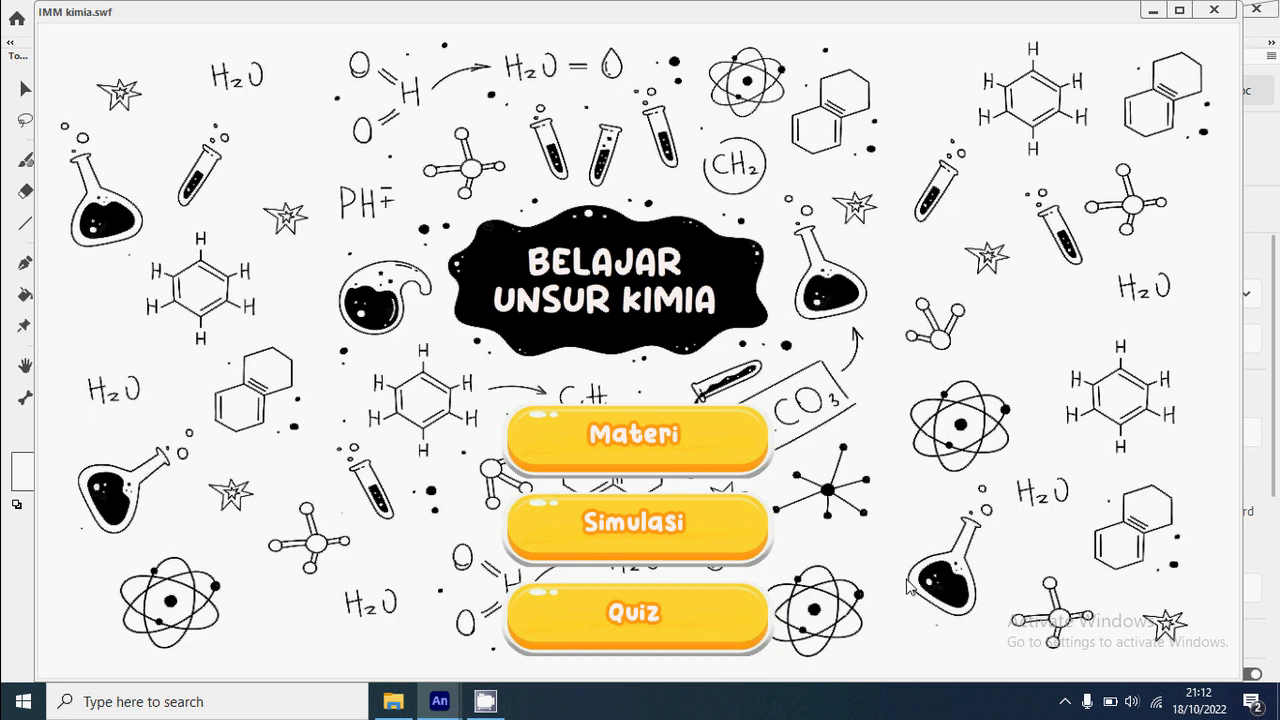
{"action": "key", "text": "ctrl+w"}
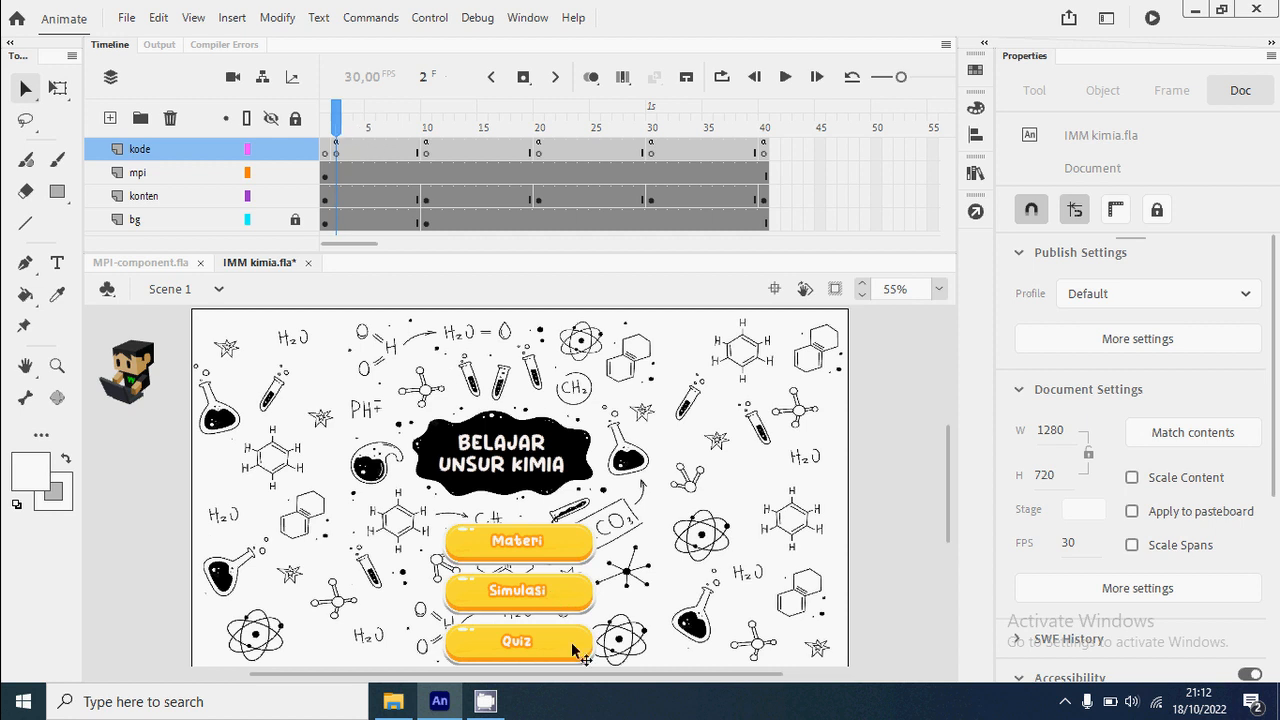
Check the Simulasi button's instance name and its target in the frame 2 script, and show the Simulasi page at frame 20.
{"action": "left_click", "coordinate": [563, 600]}
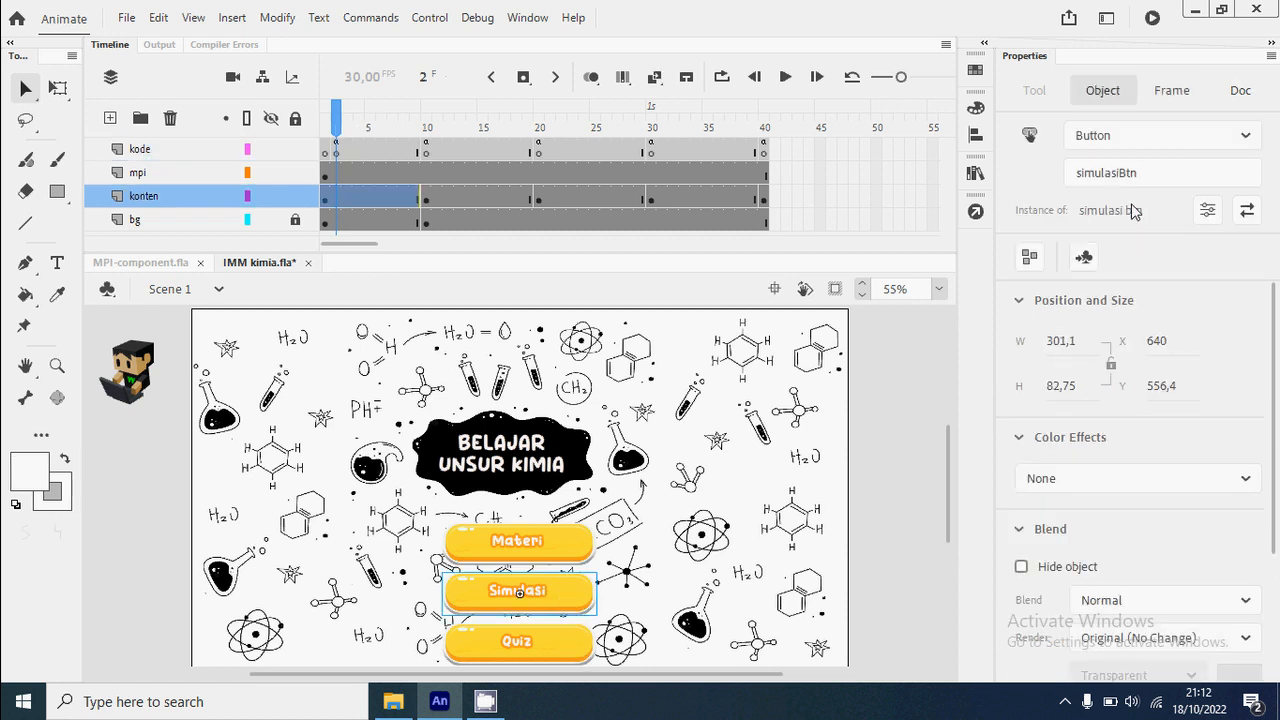
{"action": "left_click", "coordinate": [336, 150]}
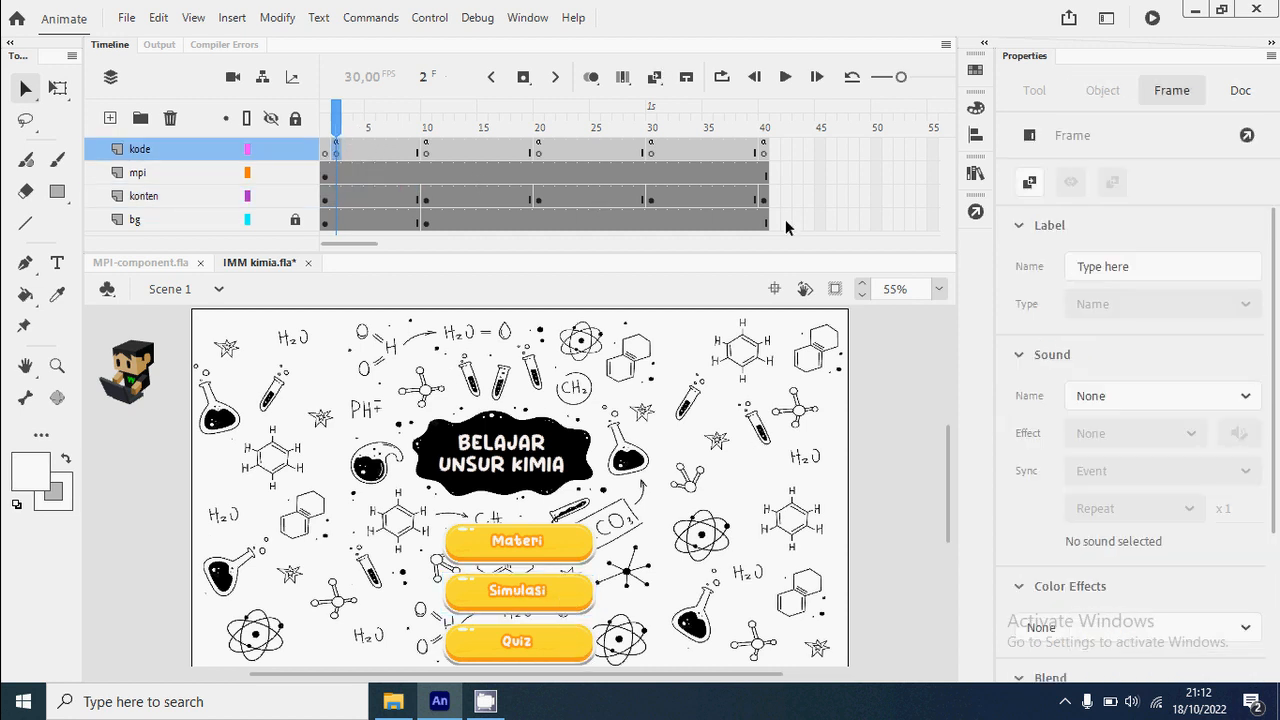
{"action": "left_click", "coordinate": [975, 211]}
{"action": "double_click", "coordinate": [560, 336]}
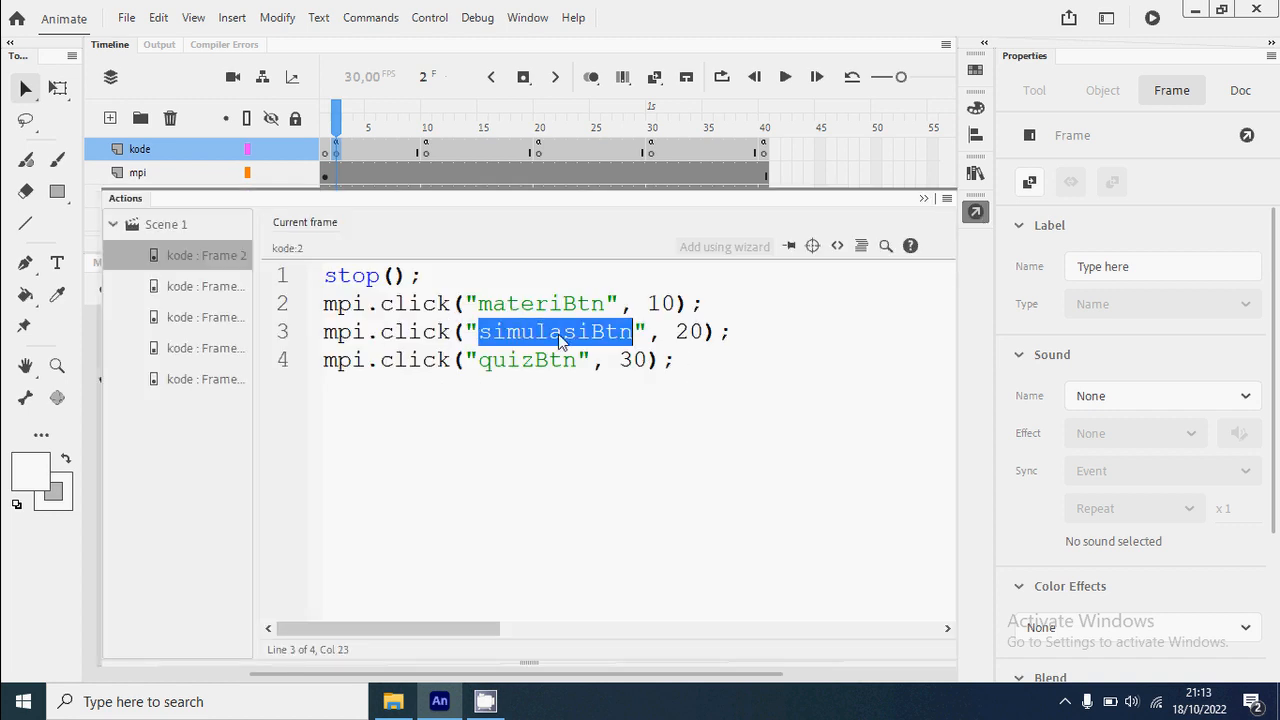
{"action": "double_click", "coordinate": [688, 332]}
{"action": "left_click", "coordinate": [975, 211]}
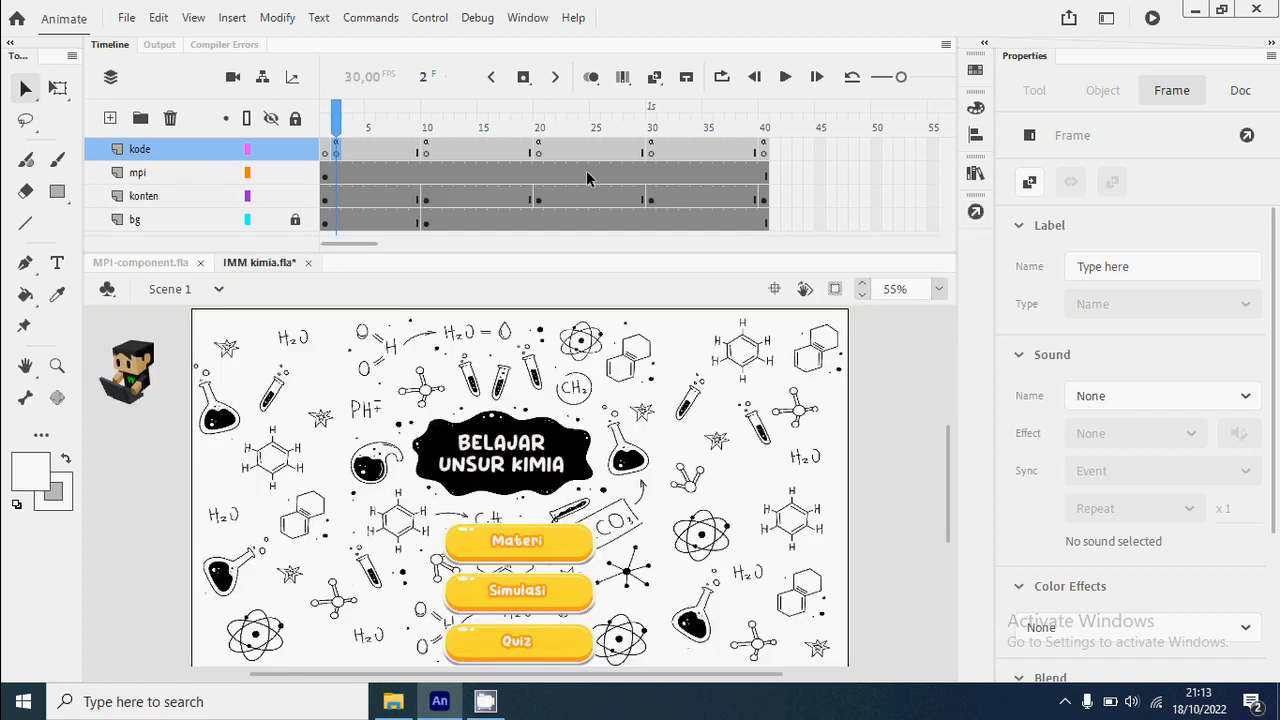
{"action": "left_click", "coordinate": [538, 142]}
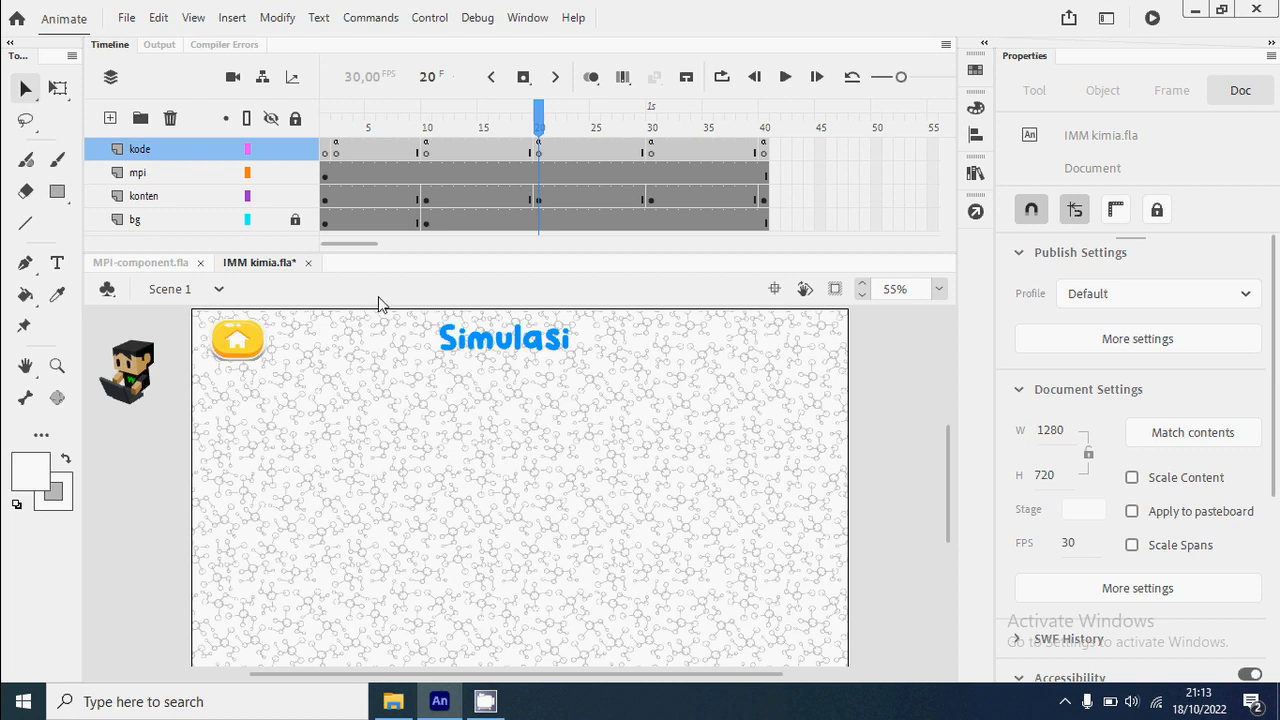
Switch to MPI-component.fla, test the movie, and open the v-lab pipet example from the Virtual Lab page.
{"action": "left_click", "coordinate": [135, 265]}
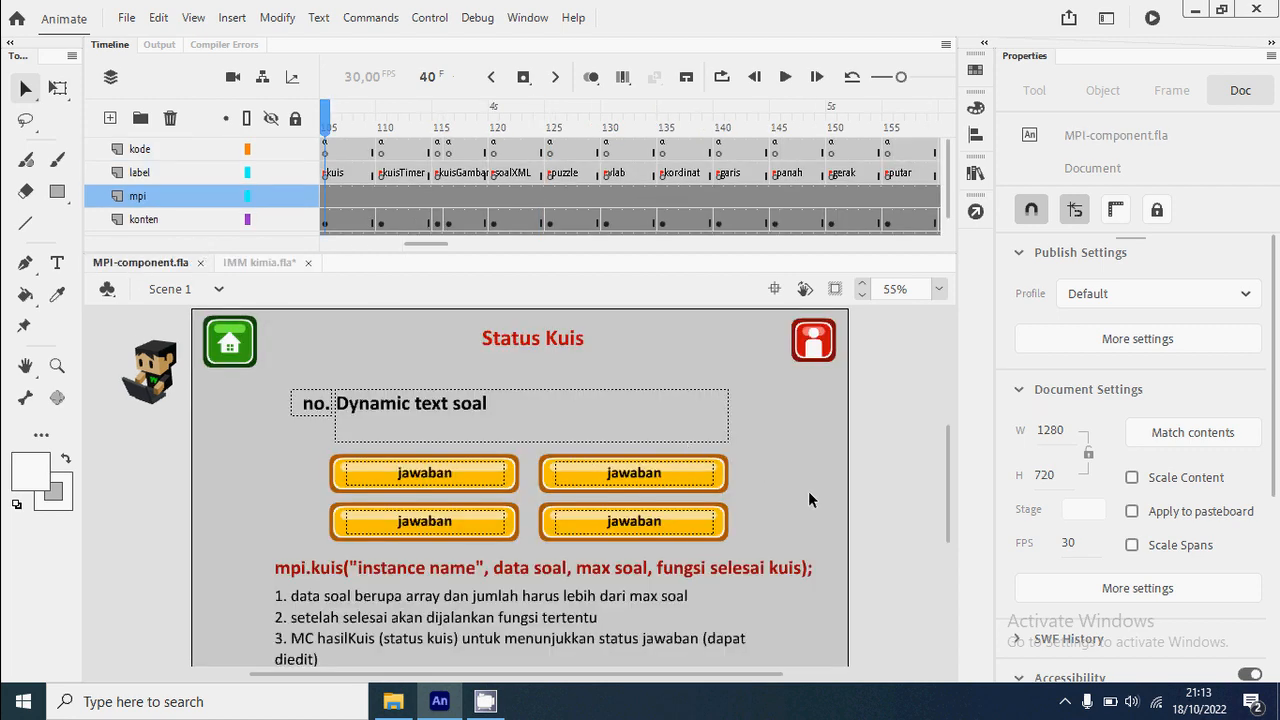
{"action": "key", "text": "ctrl+Return"}
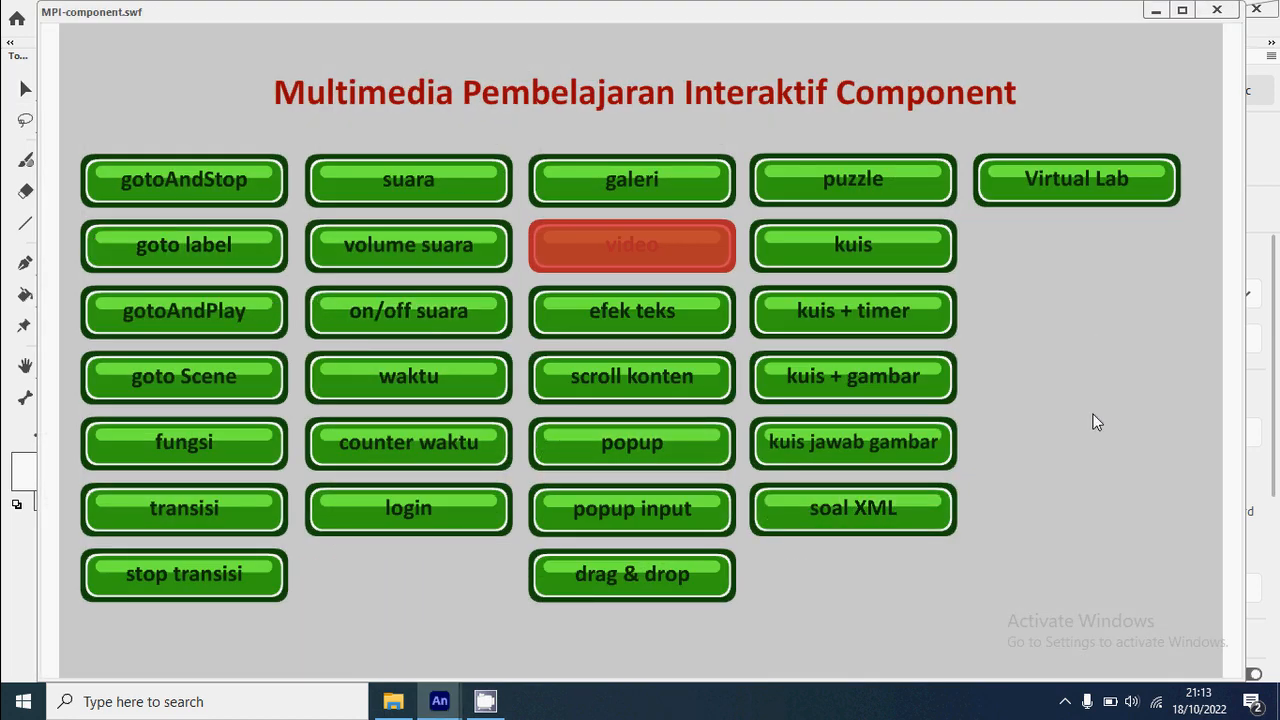
{"action": "left_click", "coordinate": [1097, 203]}
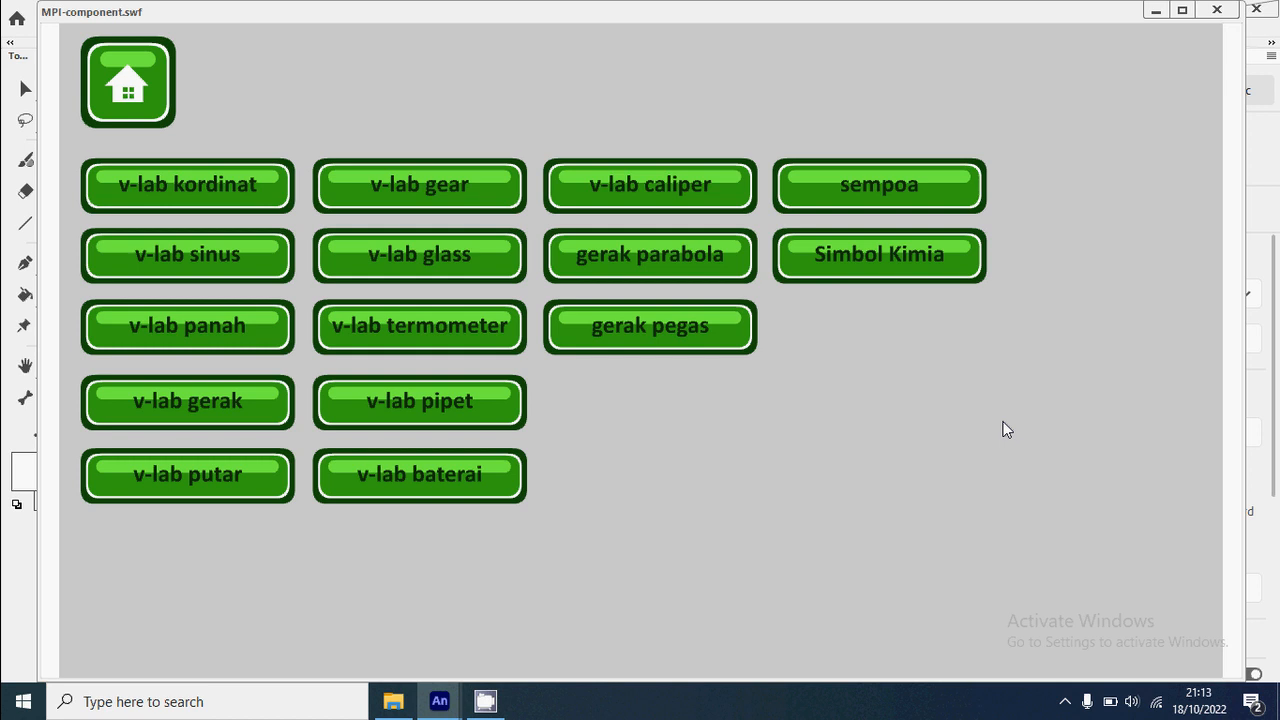
{"action": "left_click", "coordinate": [415, 414]}
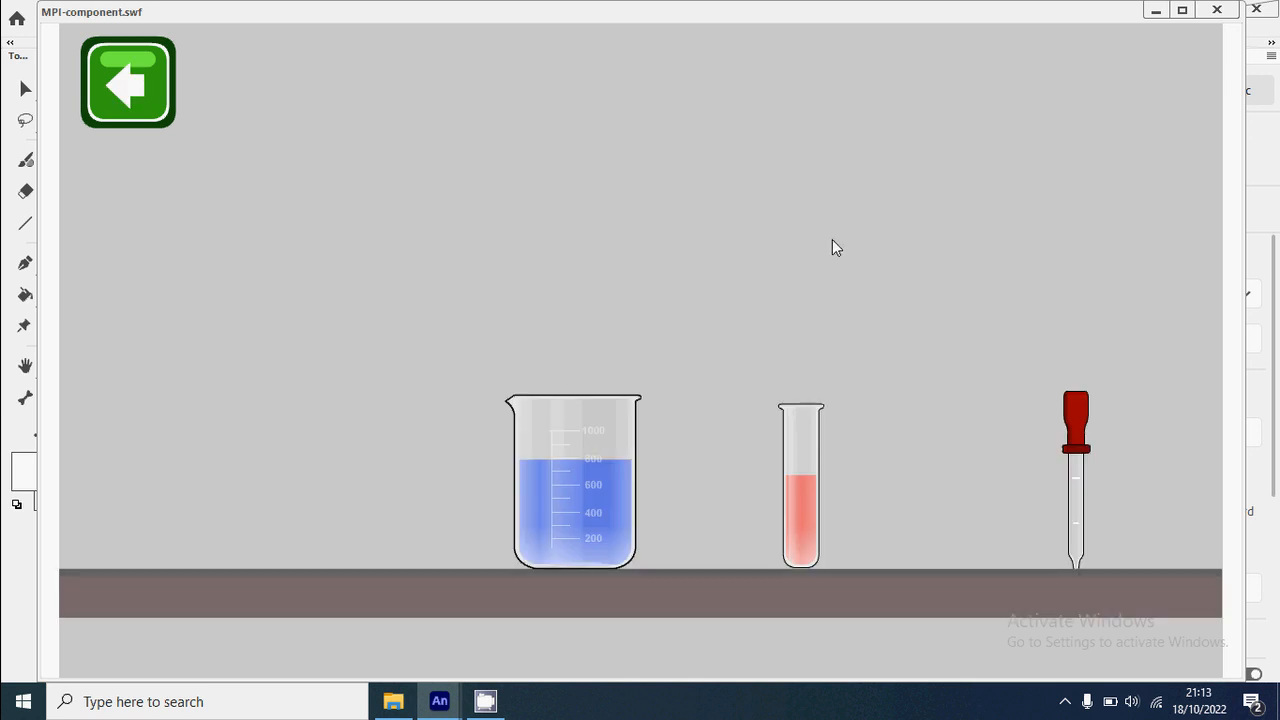
Try the pipette by transferring liquid from the test tube to the beaker, then close the test movie and return to the timeline.
{"action": "left_click_drag", "start_coordinate": [1080, 437], "coordinate": [567, 209]}
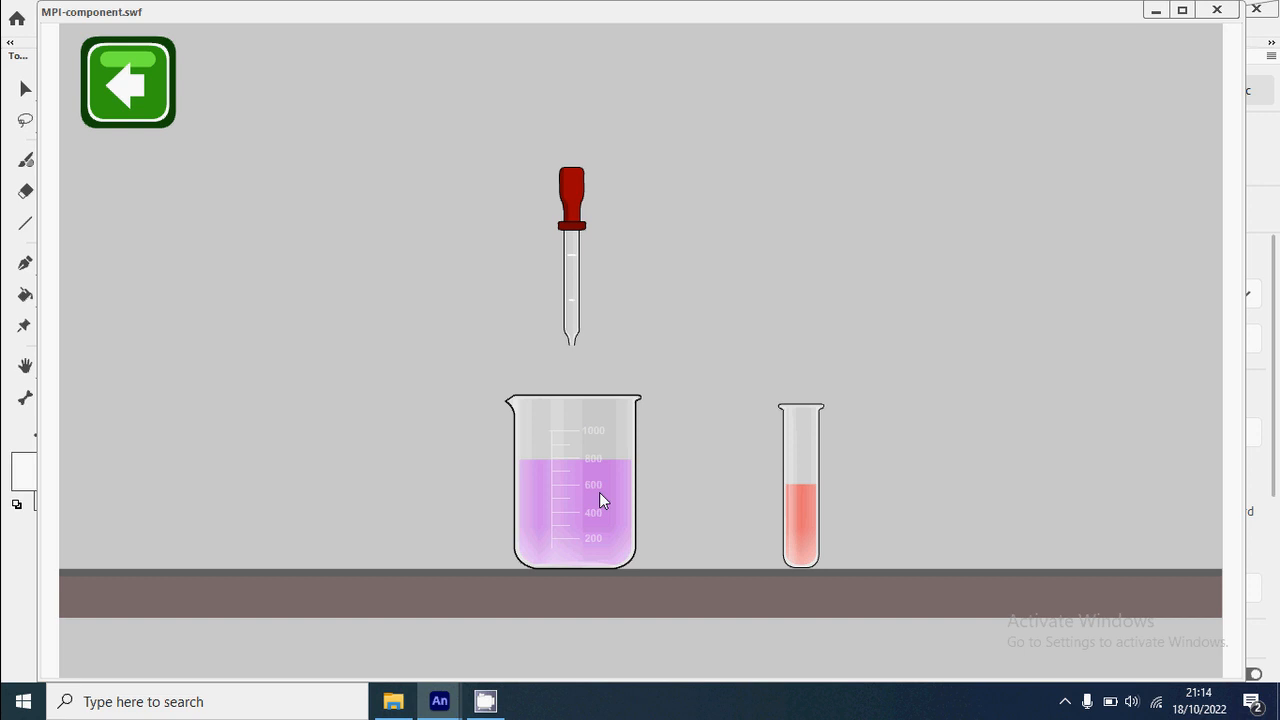
{"action": "left_click", "coordinate": [1217, 10]}
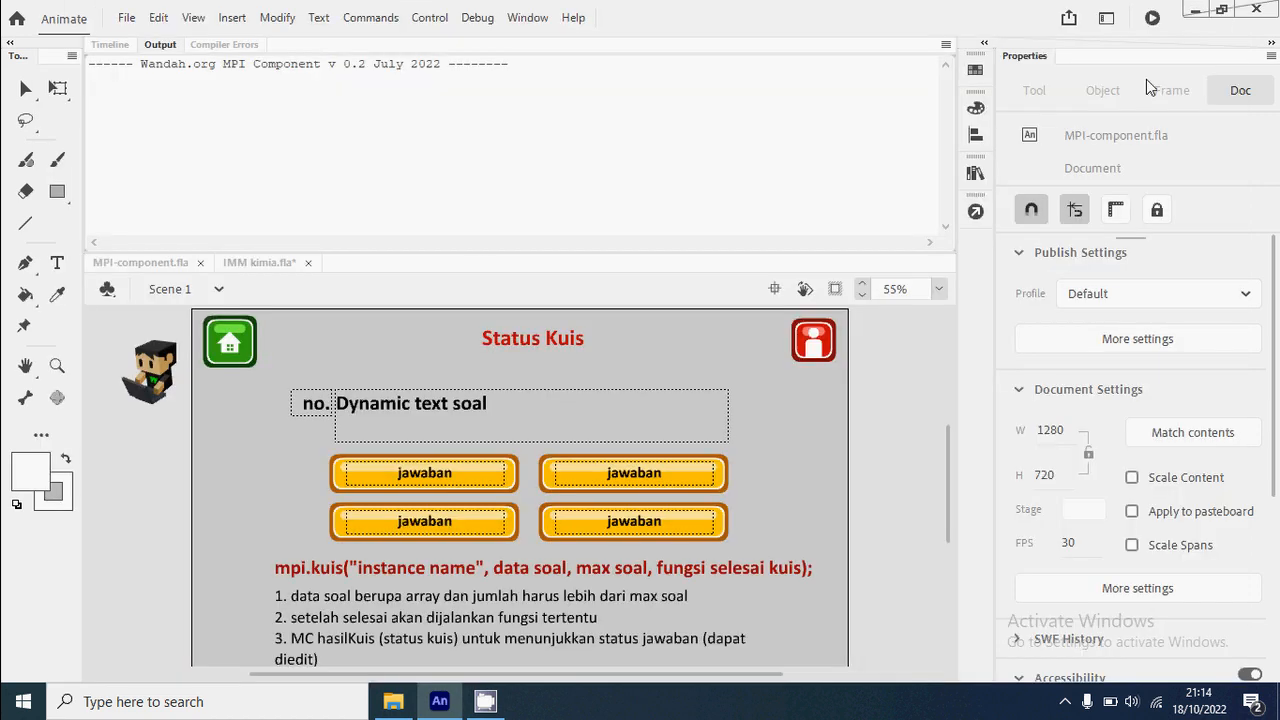
{"action": "left_click", "coordinate": [110, 44]}
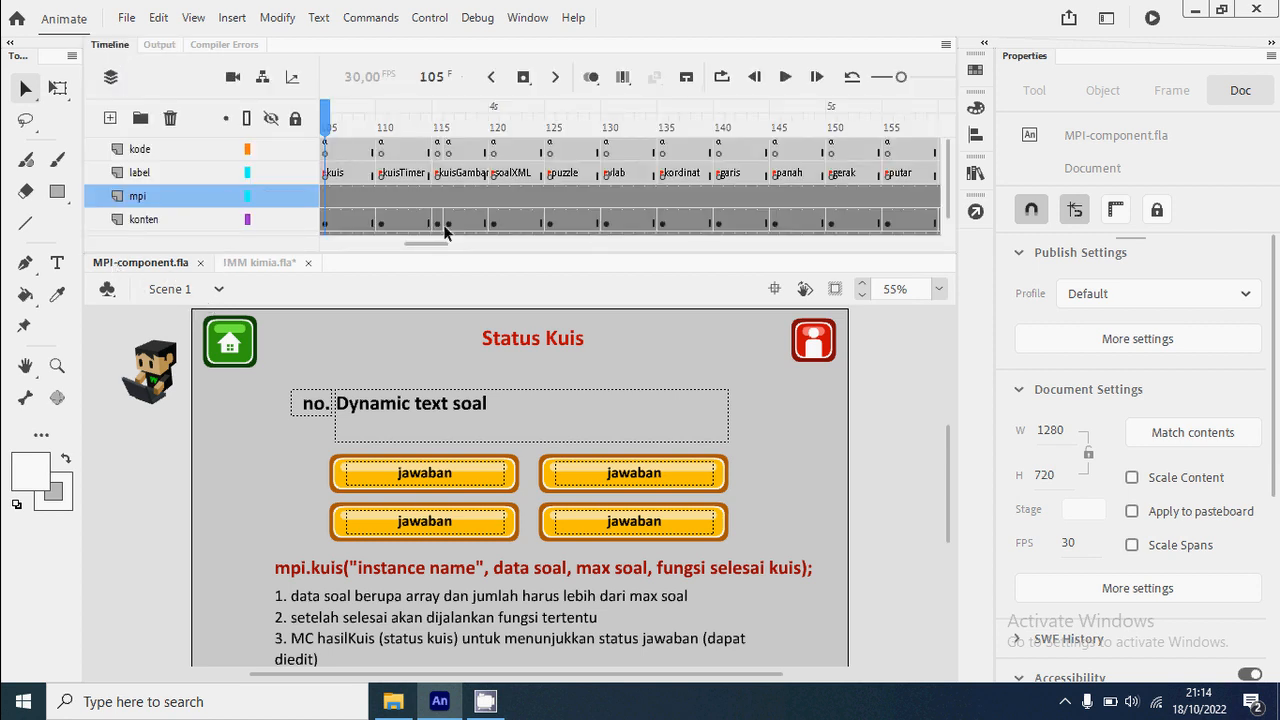
Go to the pipet example at frame 175 and inspect the instances of the beaker, test tube, pipette and table.
{"action": "left_click_drag", "start_coordinate": [428, 247], "coordinate": [467, 254]}
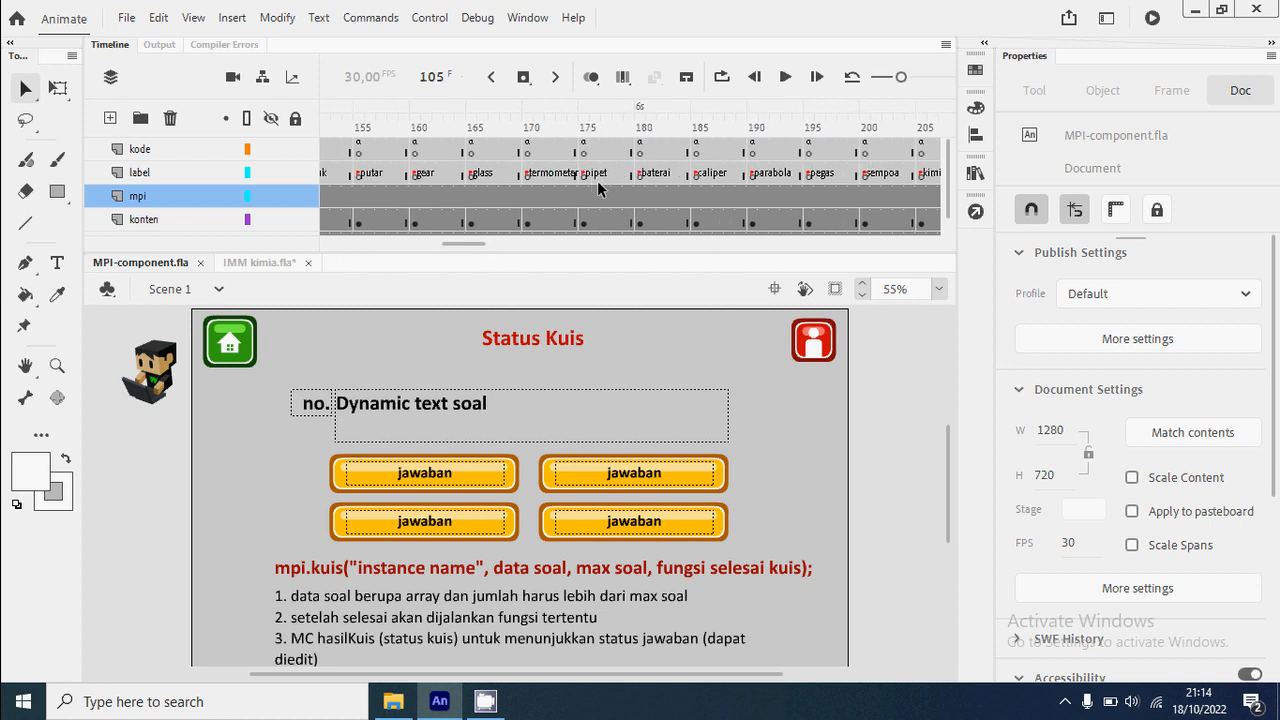
{"action": "left_click", "coordinate": [585, 128]}
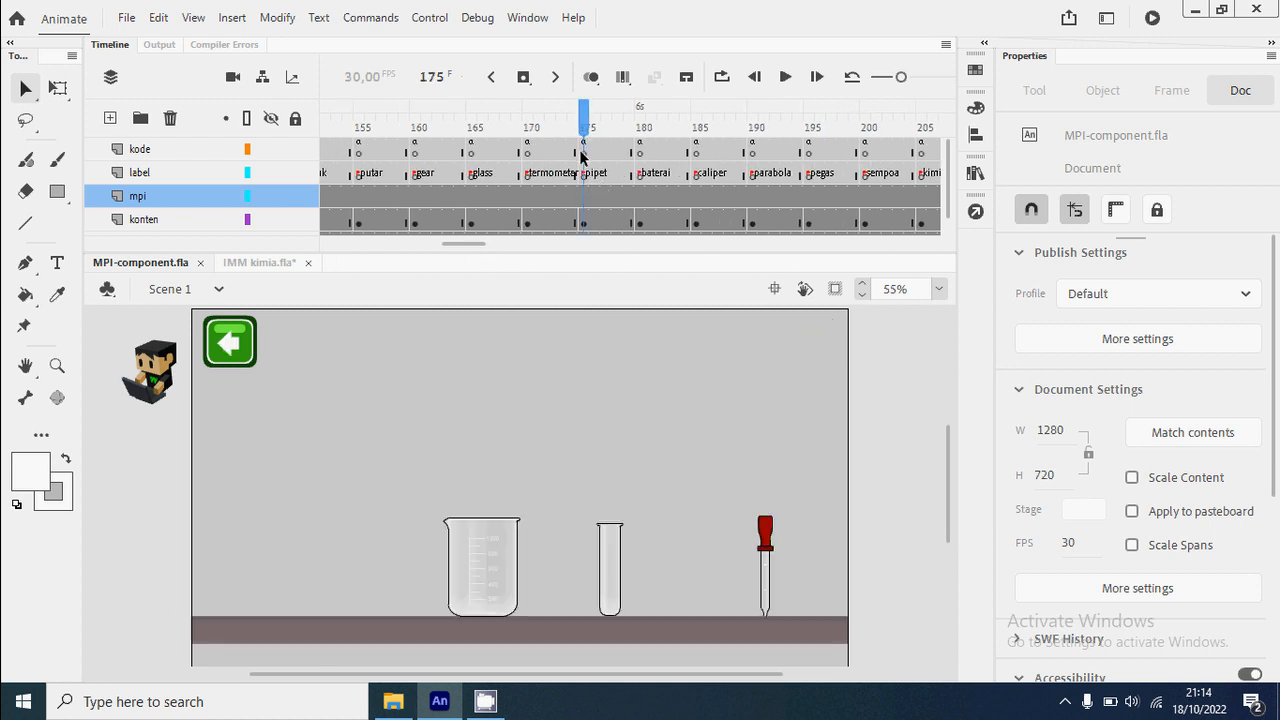
{"action": "left_click", "coordinate": [581, 151]}
{"action": "left_click", "coordinate": [490, 563]}
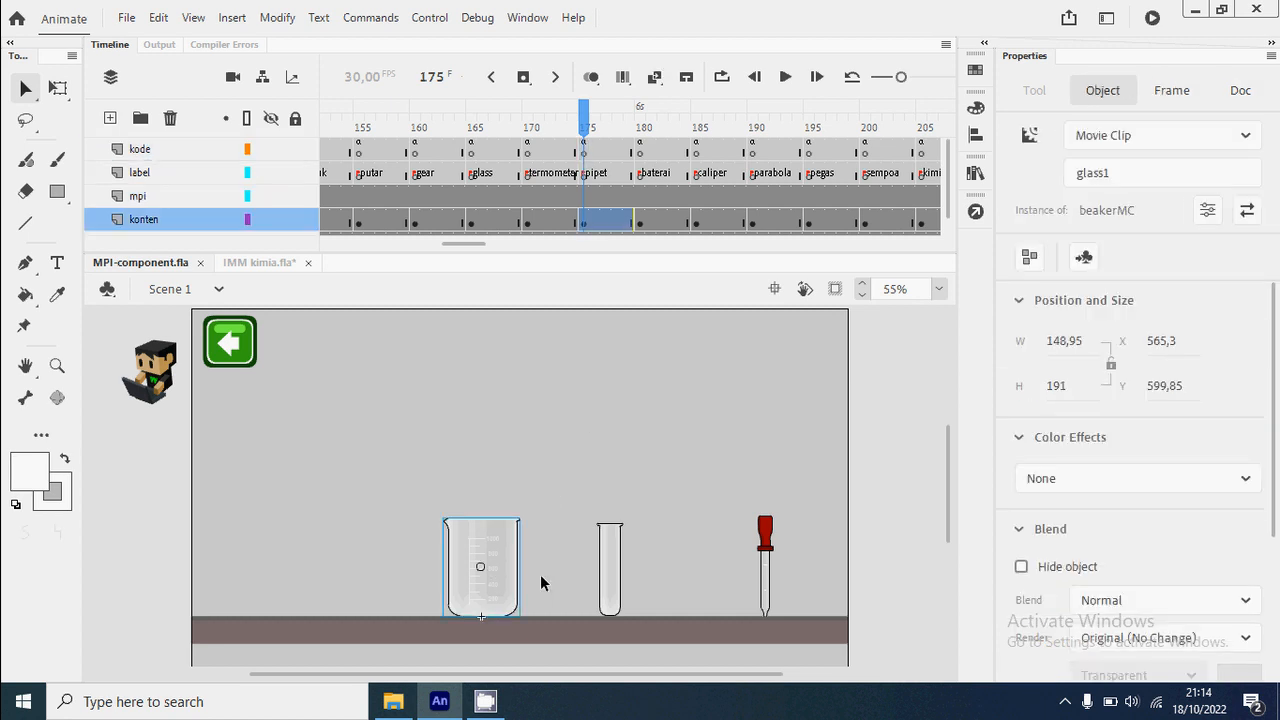
{"action": "left_click", "coordinate": [615, 585]}
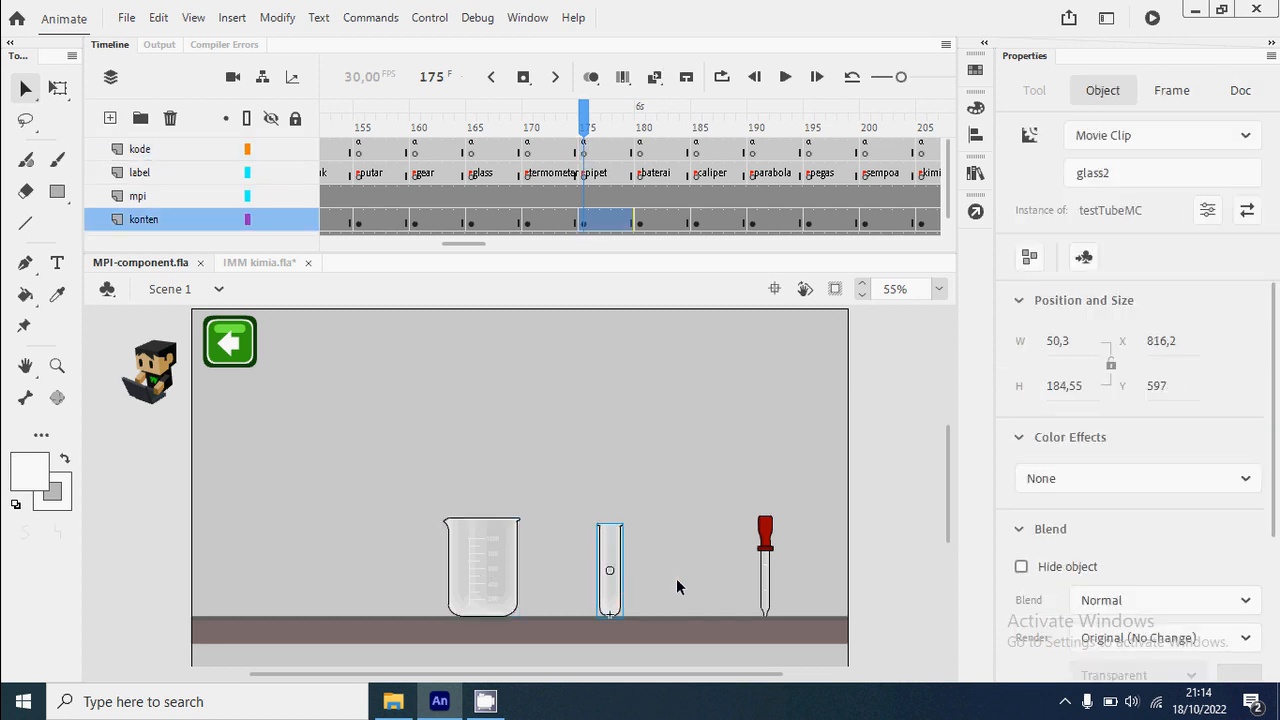
{"action": "left_click", "coordinate": [766, 565]}
{"action": "left_click", "coordinate": [785, 636]}
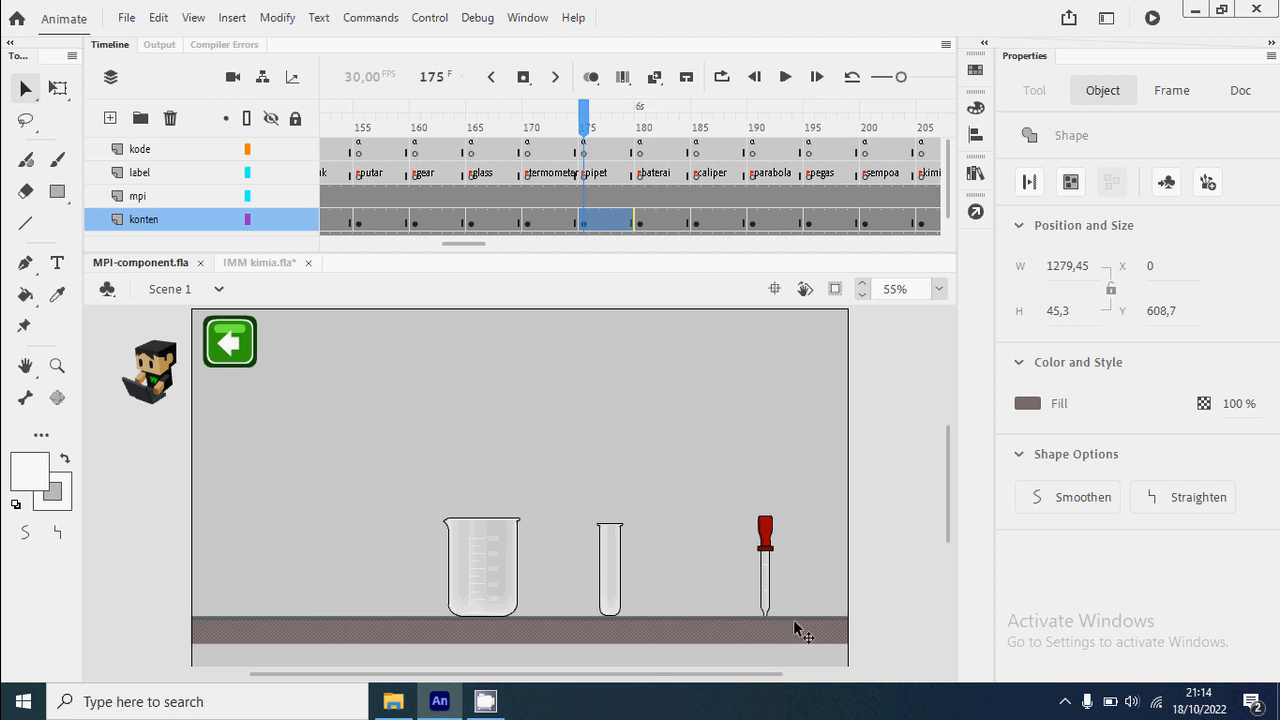
{"action": "left_click", "coordinate": [880, 601]}
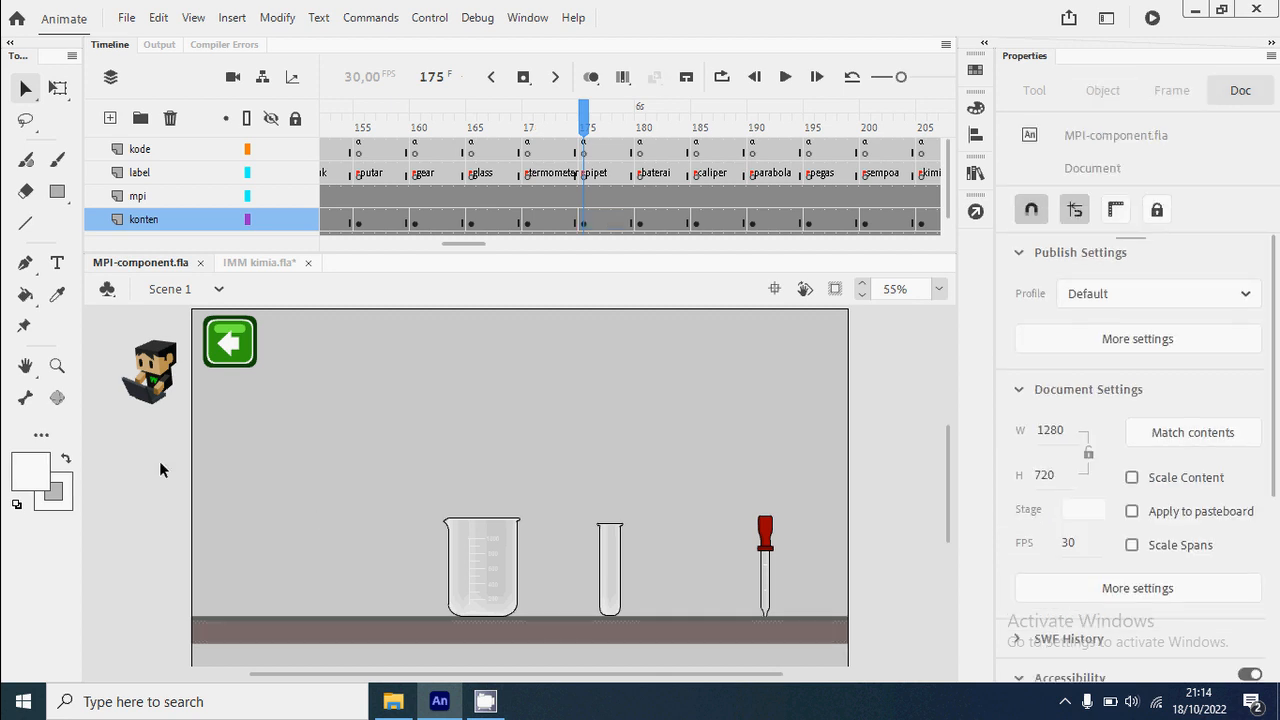
Copy the beaker, test tube, pipette and table together from the pipet example's stage.
{"action": "left_click_drag", "start_coordinate": [160, 463], "coordinate": [901, 663]}
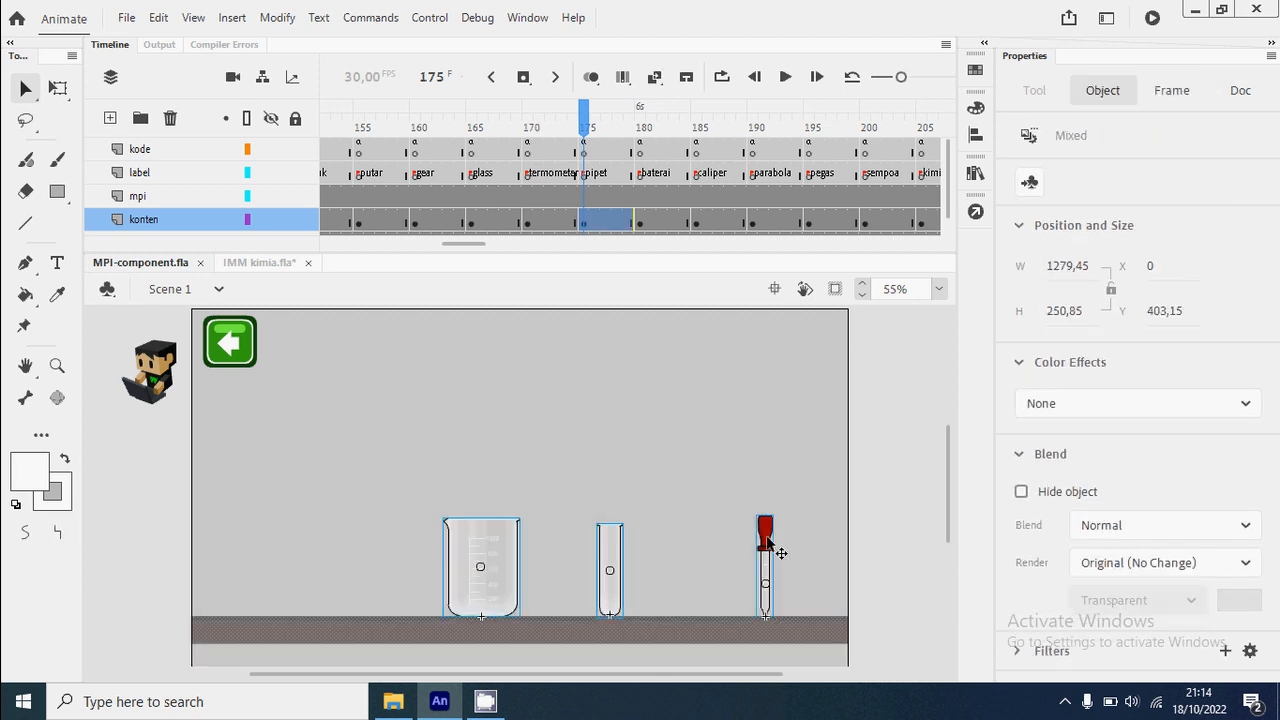
{"action": "right_click", "coordinate": [768, 560]}
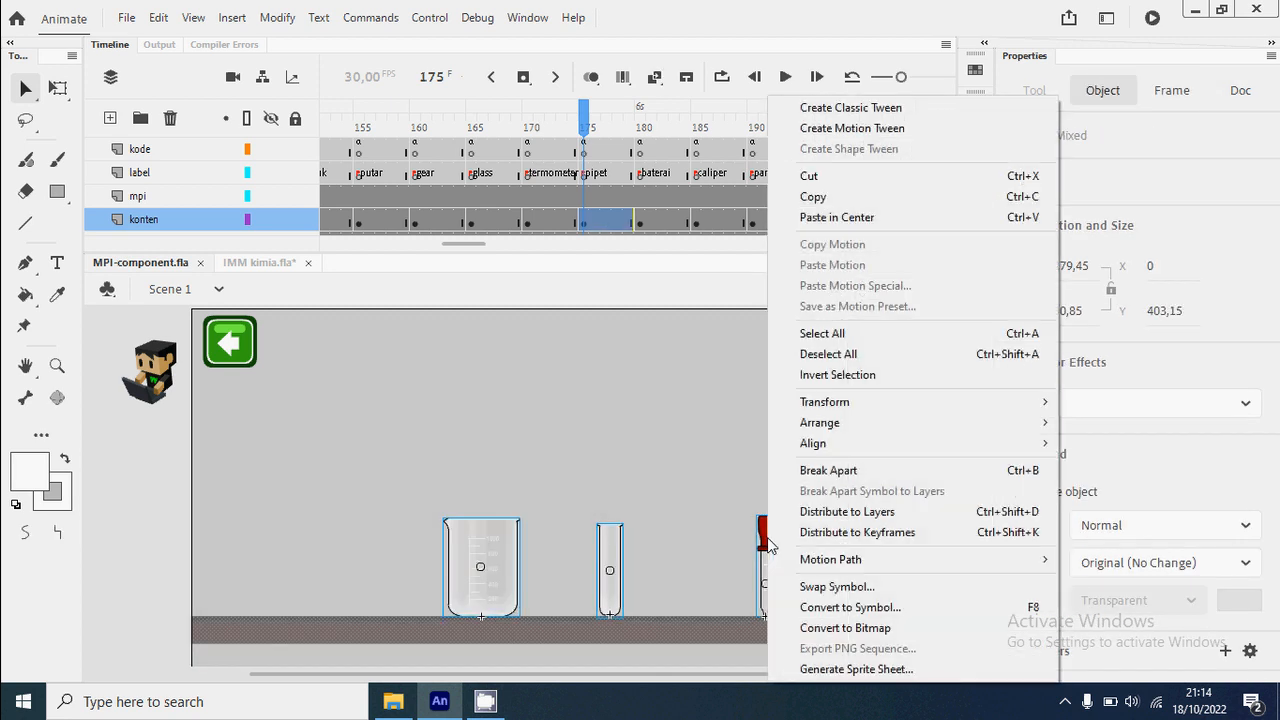
{"action": "left_click", "coordinate": [849, 200]}
Paste the copied lab objects in place on the konten layer at frame 20 of IMM kimia.fla.
{"action": "left_click", "coordinate": [243, 272]}
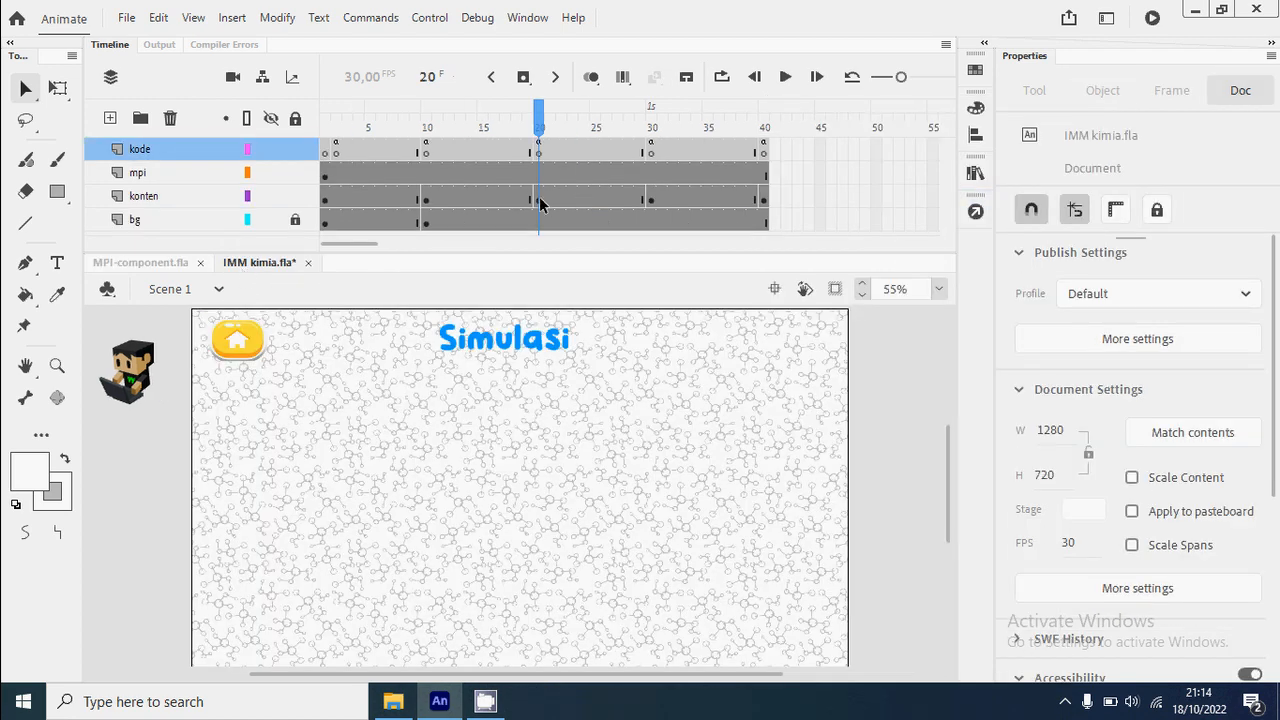
{"action": "left_click", "coordinate": [540, 198]}
{"action": "left_click", "coordinate": [875, 449]}
{"action": "right_click", "coordinate": [876, 446]}
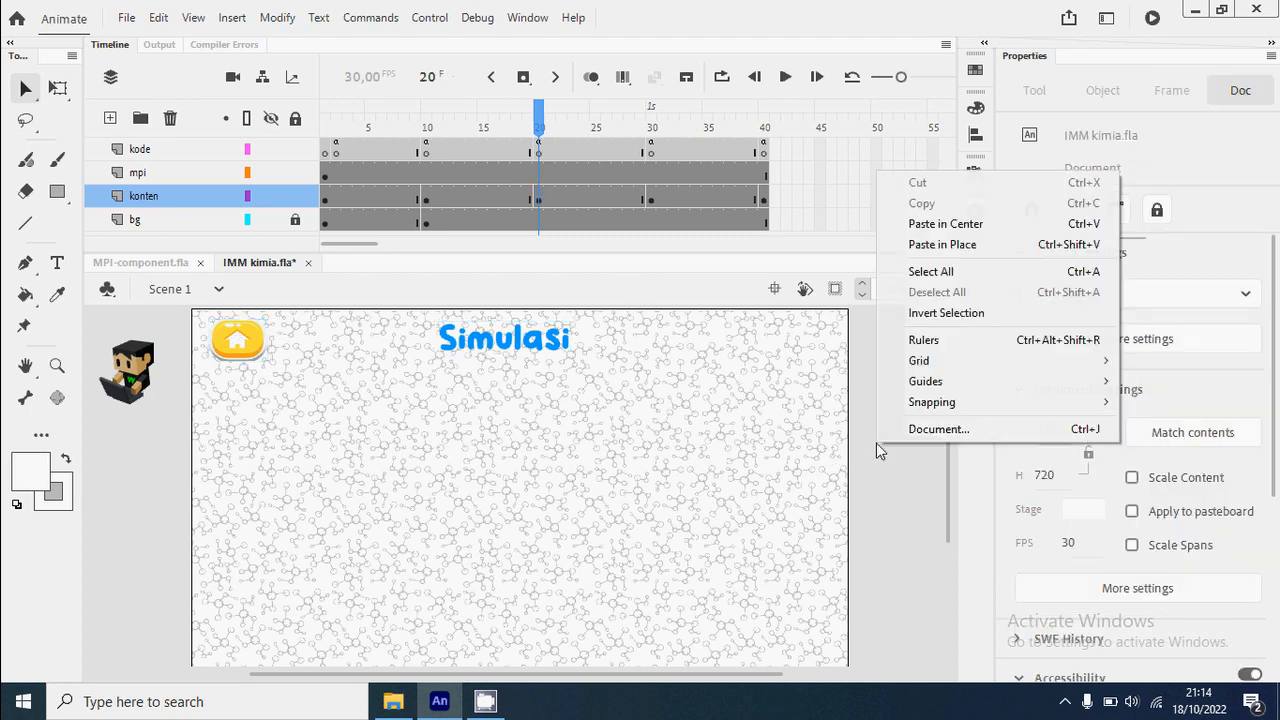
{"action": "left_click", "coordinate": [947, 246]}
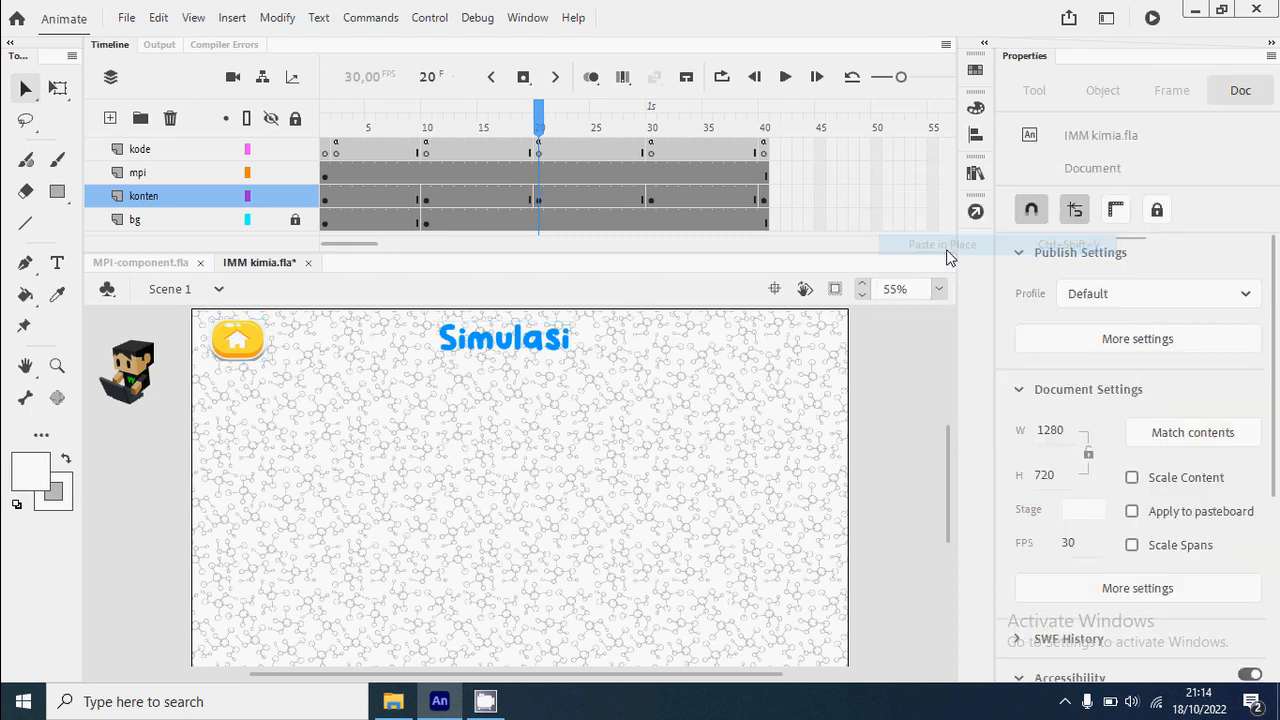
{"action": "left_click", "coordinate": [900, 439]}
{"action": "scroll", "coordinate": [900, 439], "scroll_direction": "down", "scroll_amount": 2}
{"action": "scroll", "coordinate": [683, 473], "scroll_direction": "up", "scroll_amount": 2}
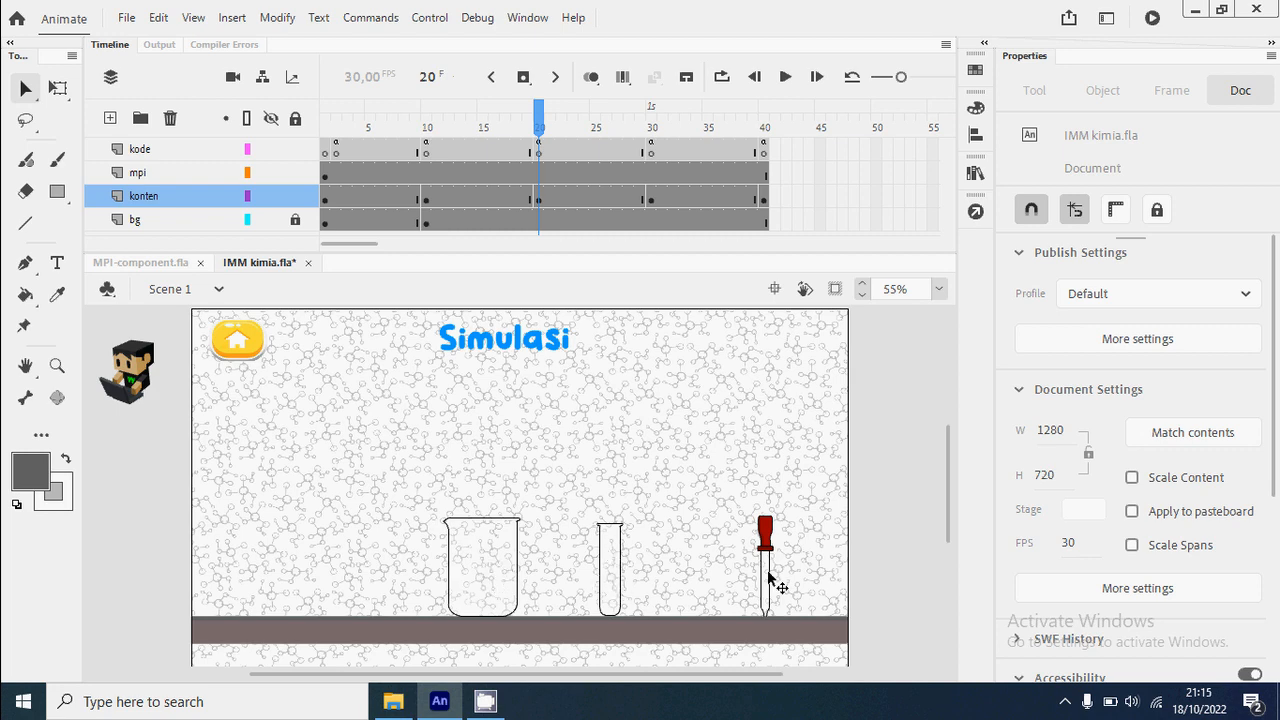
Inspect the beaker symbol's inner layers on the Simulasi page, then return to Scene 1 with the whole stage in view.
{"action": "scroll", "coordinate": [760, 550], "scroll_direction": "down", "scroll_amount": 3}
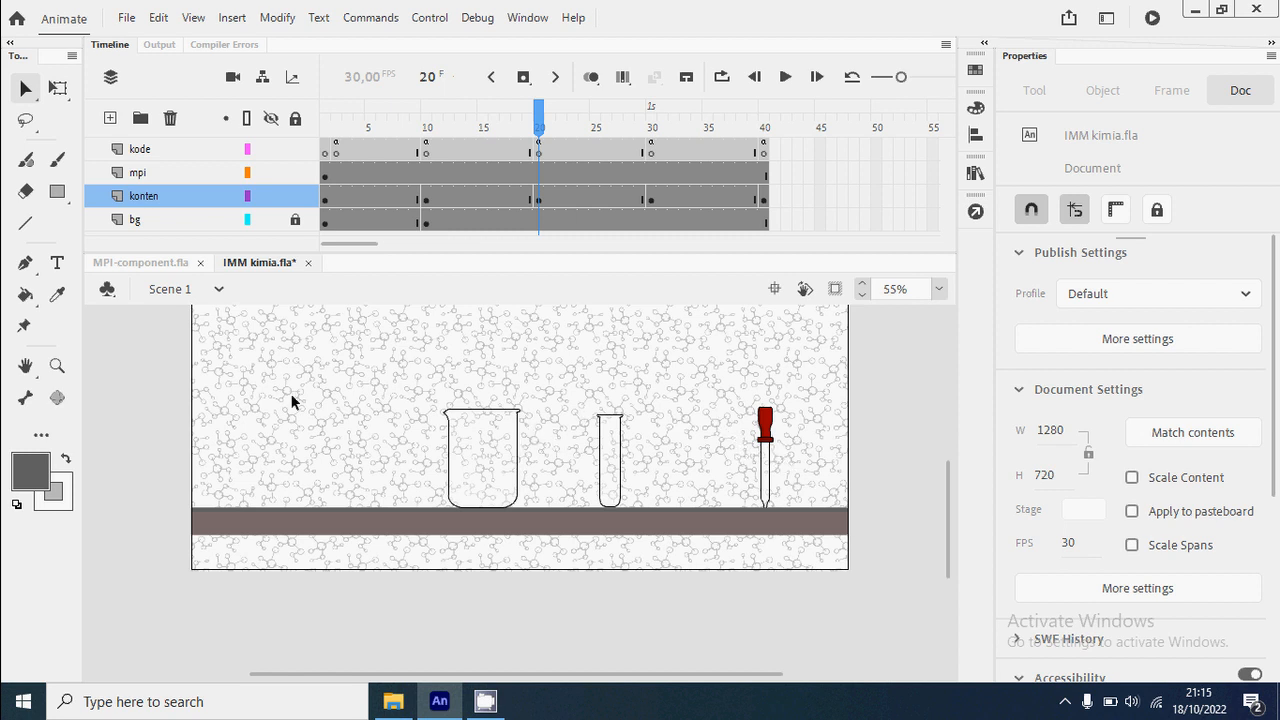
{"action": "left_click", "coordinate": [57, 366]}
{"action": "left_click_drag", "start_coordinate": [424, 402], "coordinate": [566, 534]}
{"action": "left_click", "coordinate": [27, 92]}
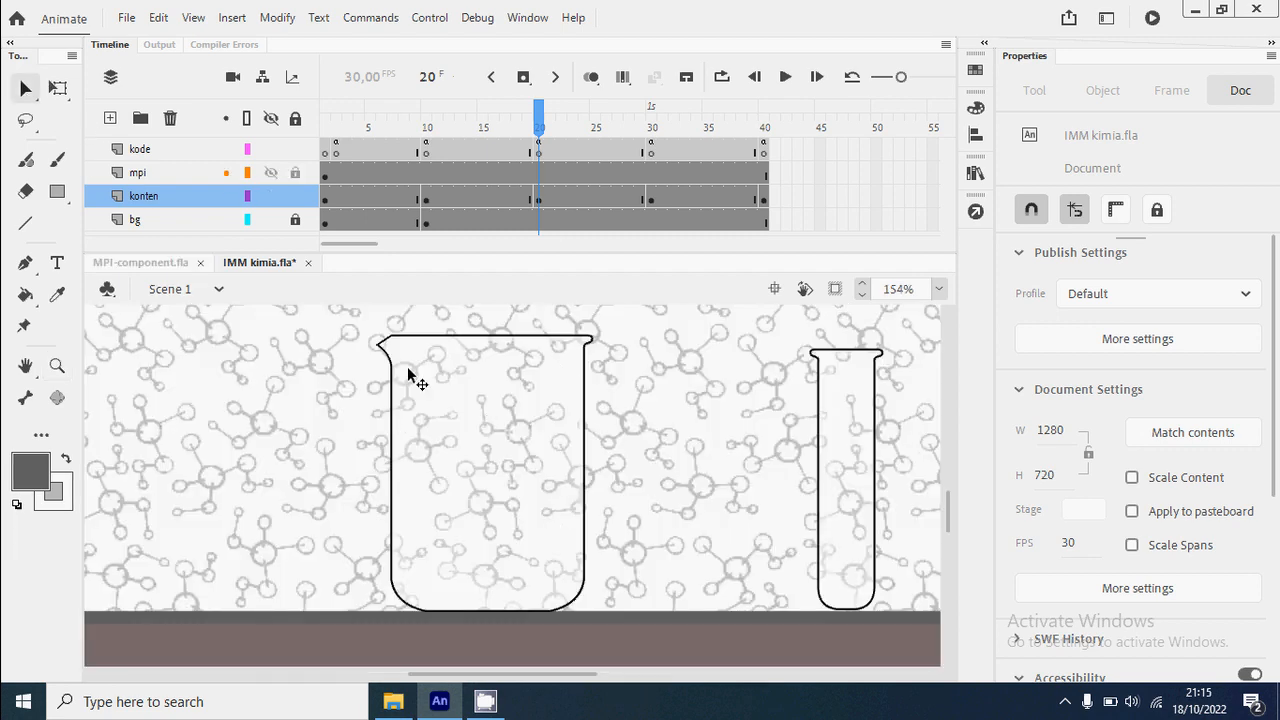
{"action": "left_click", "coordinate": [394, 351]}
{"action": "double_click", "coordinate": [420, 343]}
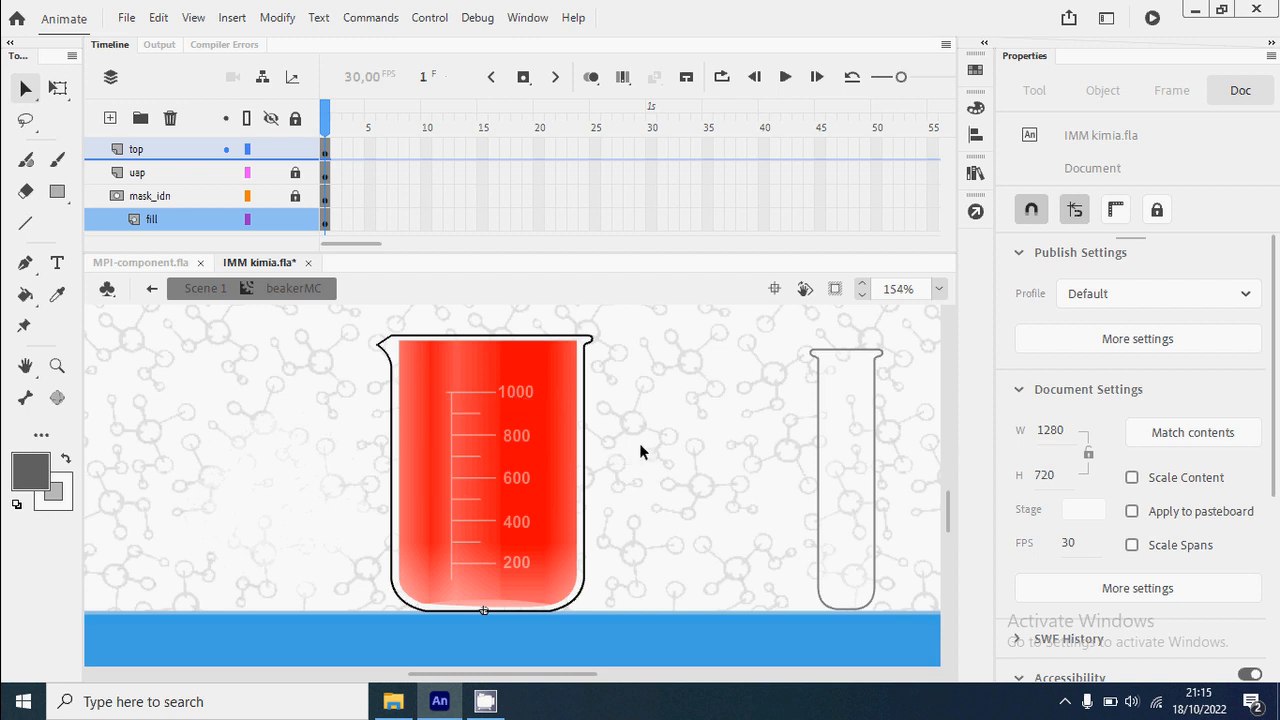
{"action": "left_click", "coordinate": [205, 288]}
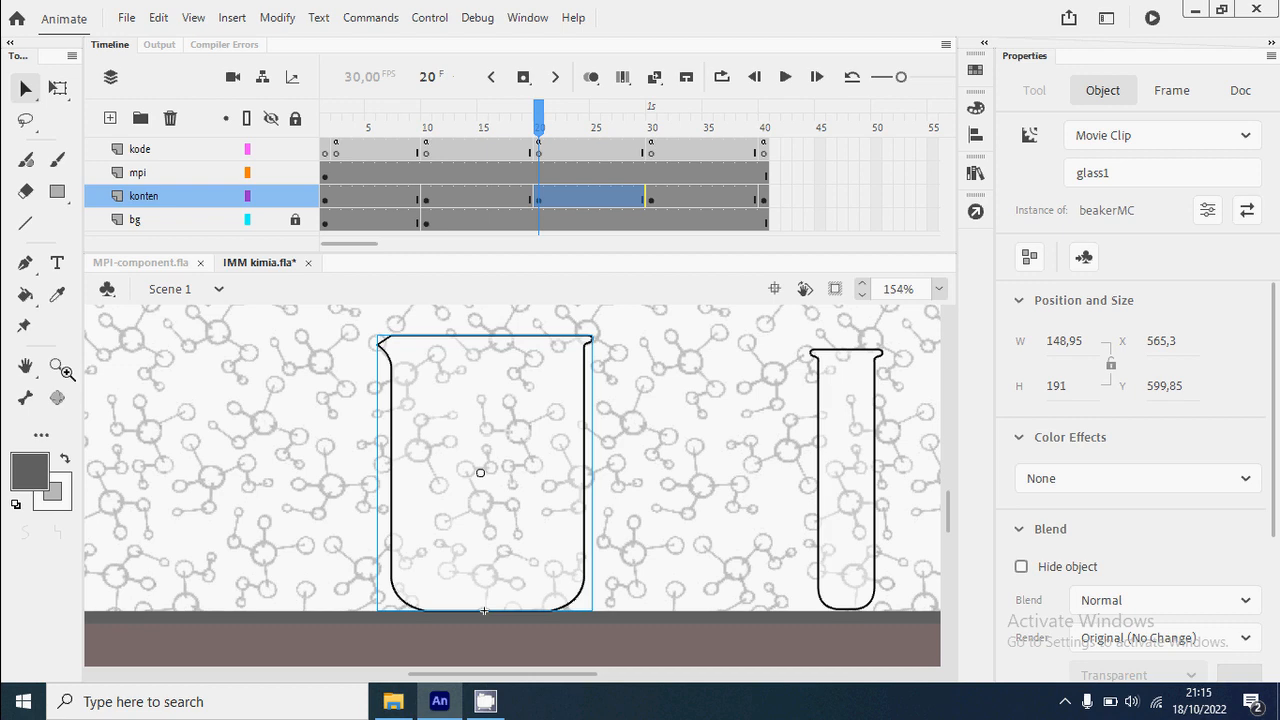
{"action": "left_click", "coordinate": [652, 514]}
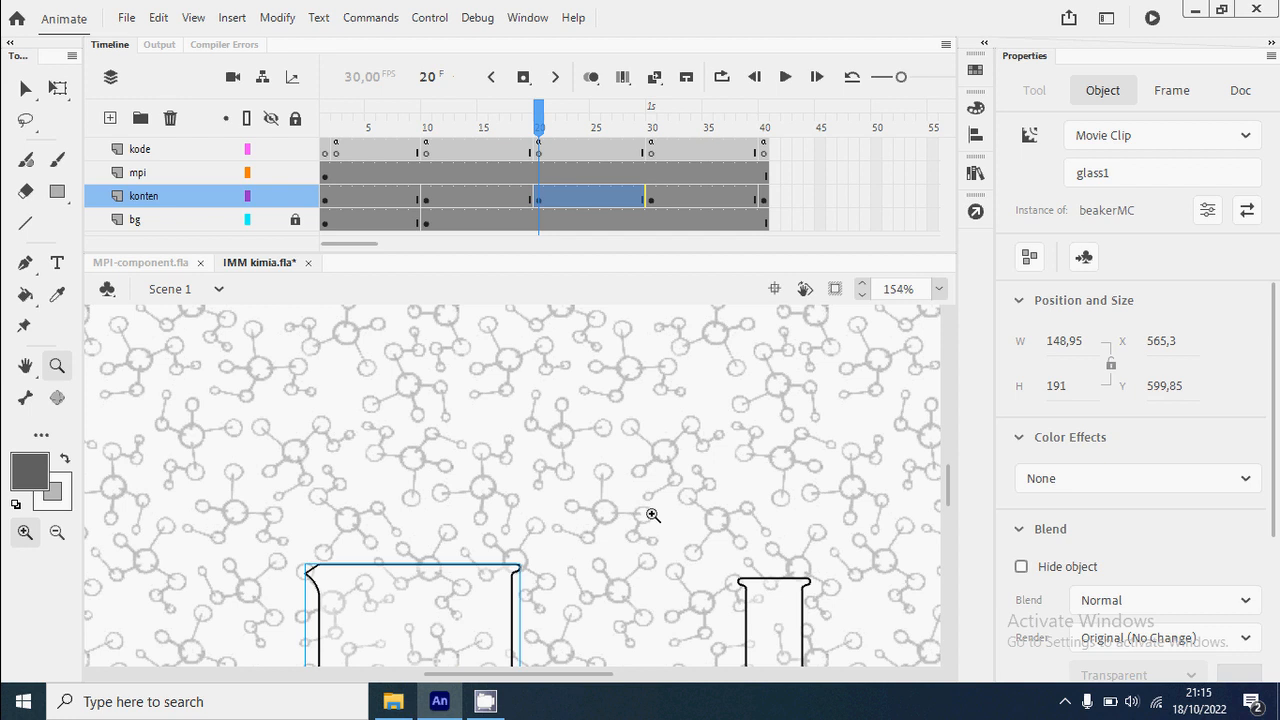
{"action": "key", "text": "ctrl+3"}
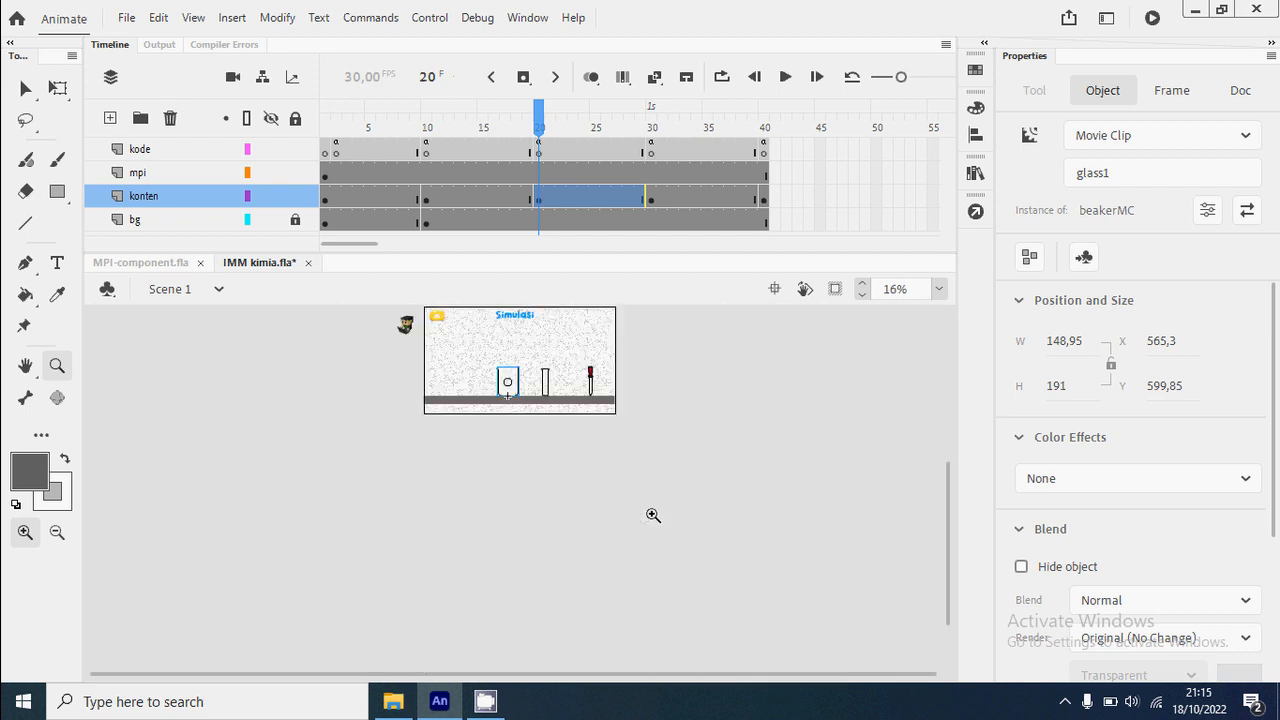
{"action": "key", "text": "ctrl+2"}
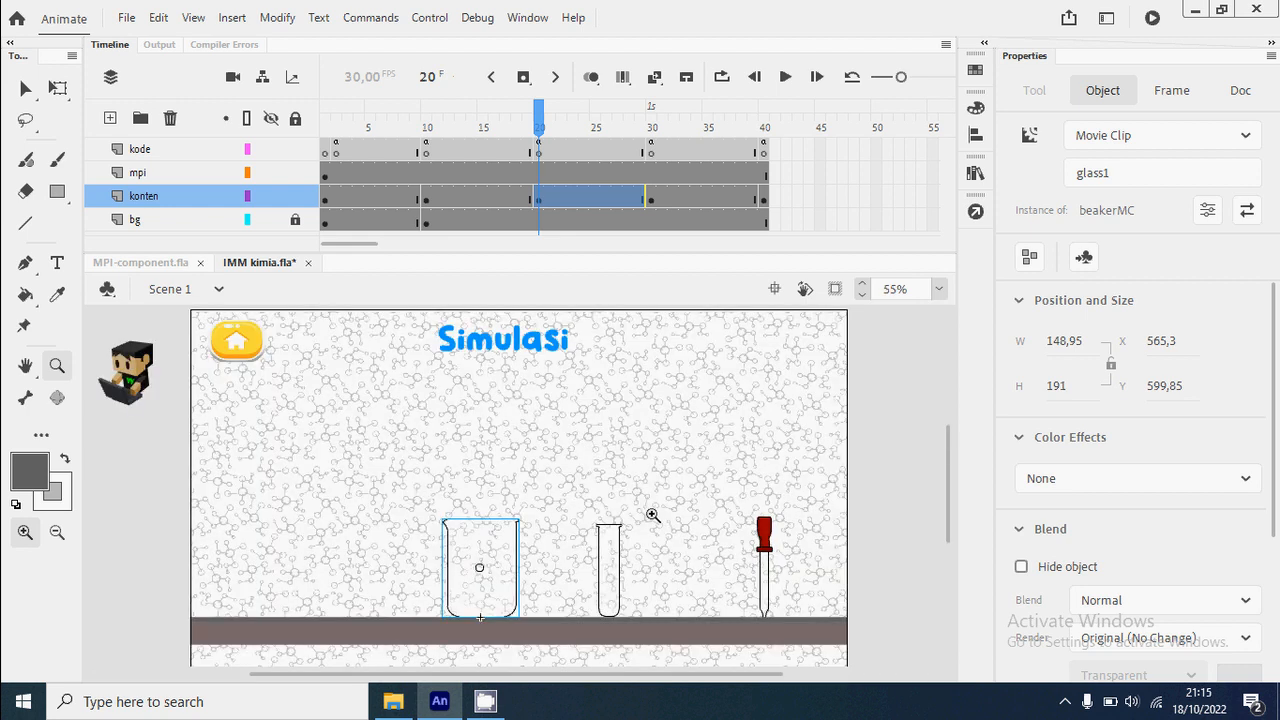
{"action": "left_click", "coordinate": [25, 88]}
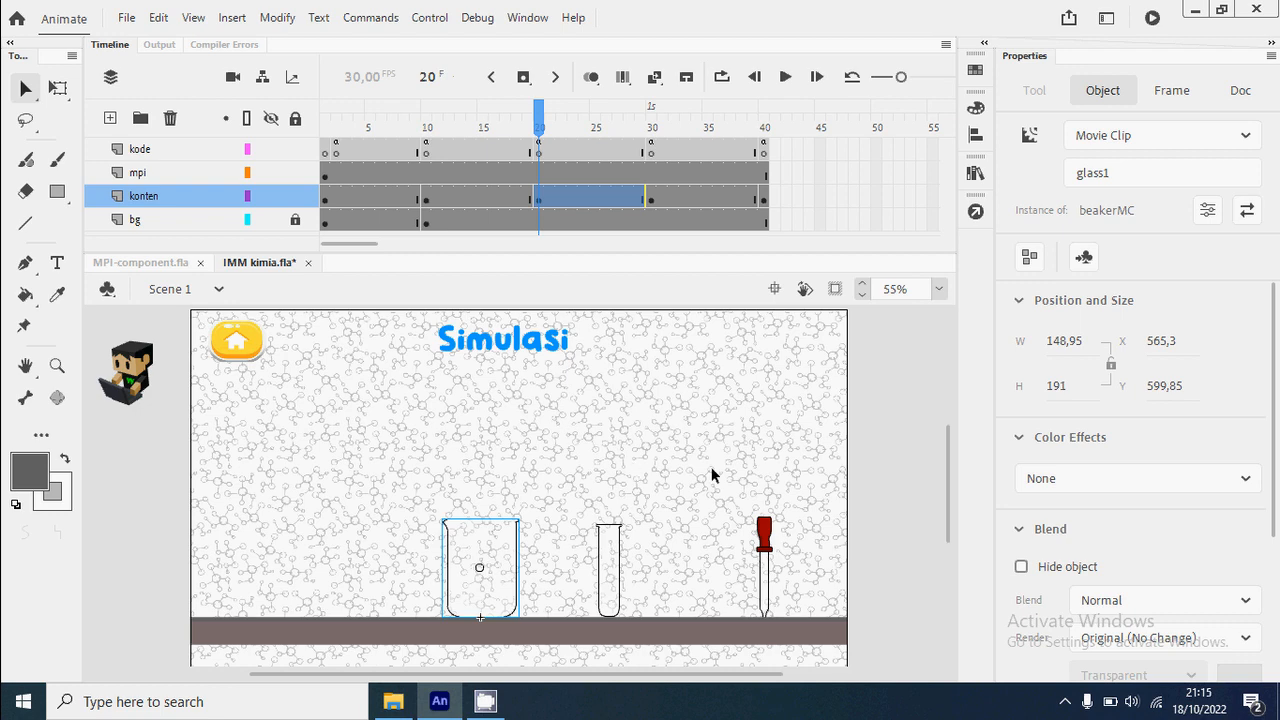
Copy the simulation code in MPI-component.fla's frame 175 script, from the mpi.glass("glass1") line through the end of the cekPipet function.
{"action": "left_click", "coordinate": [540, 152]}
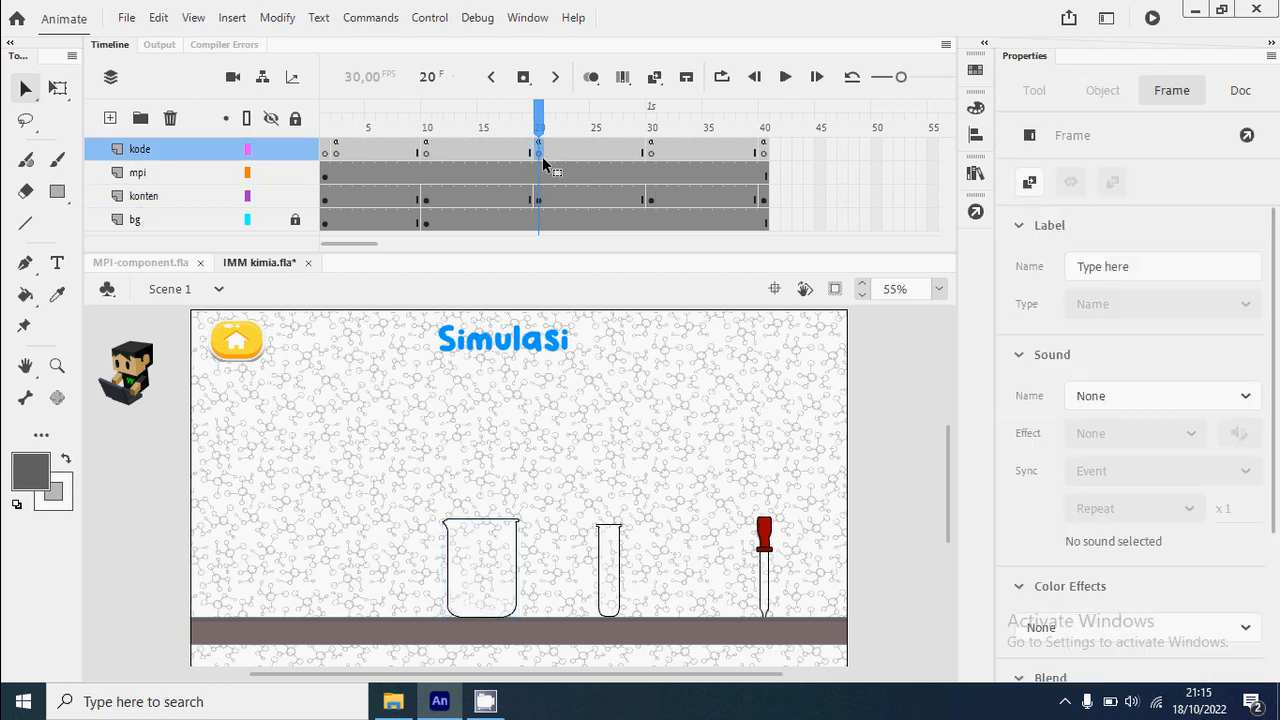
{"action": "left_click", "coordinate": [160, 266]}
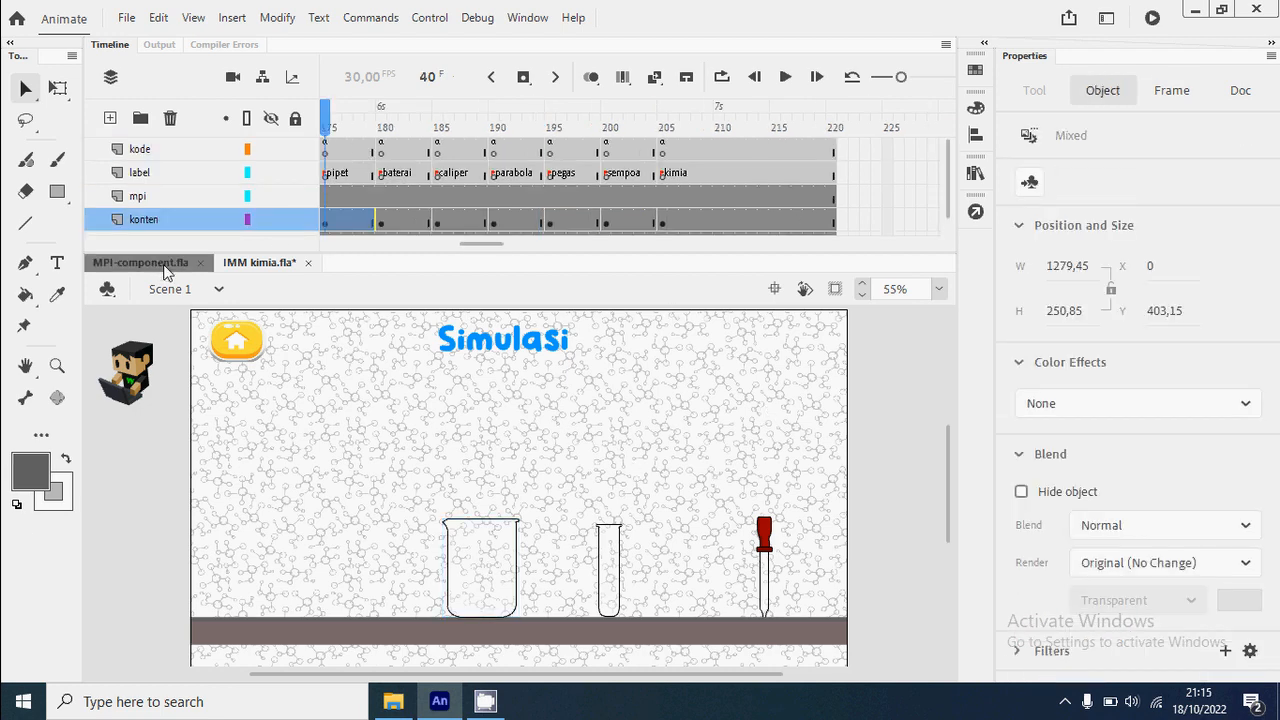
{"action": "left_click", "coordinate": [326, 152]}
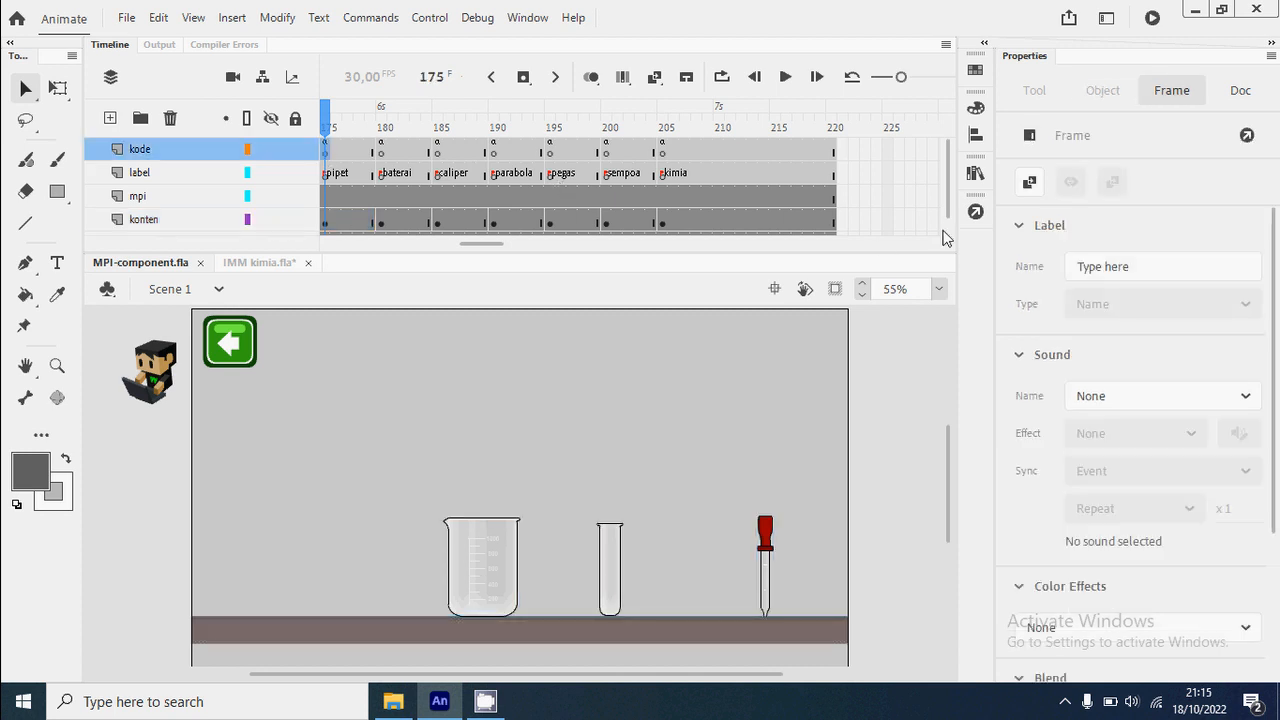
{"action": "left_click", "coordinate": [975, 211]}
{"action": "left_click", "coordinate": [651, 375]}
{"action": "scroll", "coordinate": [652, 376], "scroll_direction": "down", "scroll_amount": 5}
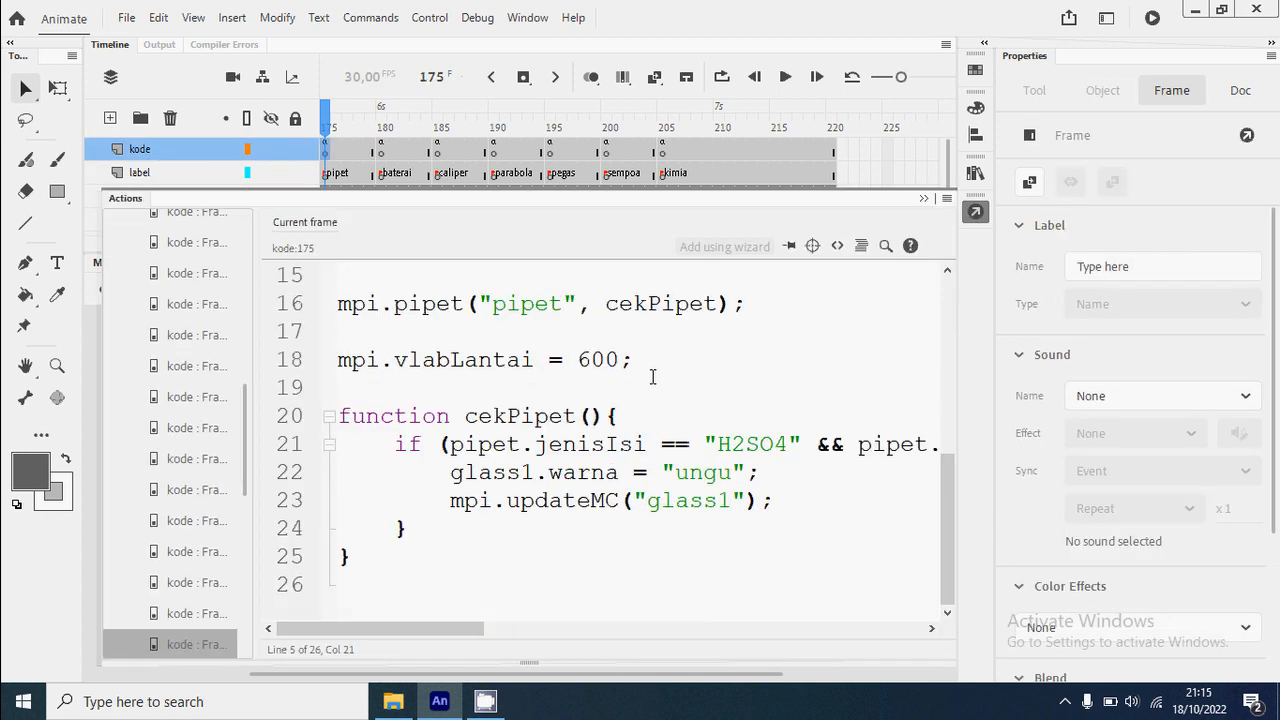
{"action": "left_click_drag", "start_coordinate": [377, 559], "coordinate": [240, 335]}
{"action": "right_click", "coordinate": [470, 372]}
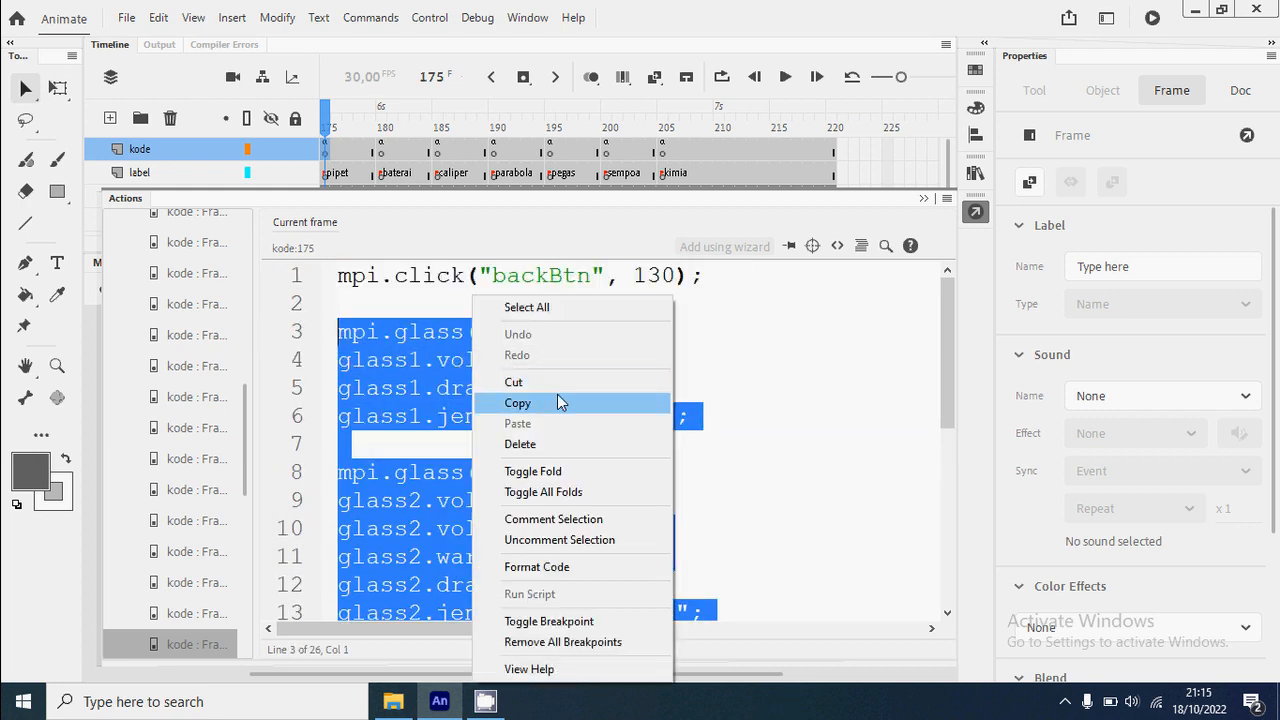
{"action": "left_click", "coordinate": [557, 403]}
{"action": "key", "text": "F9"}
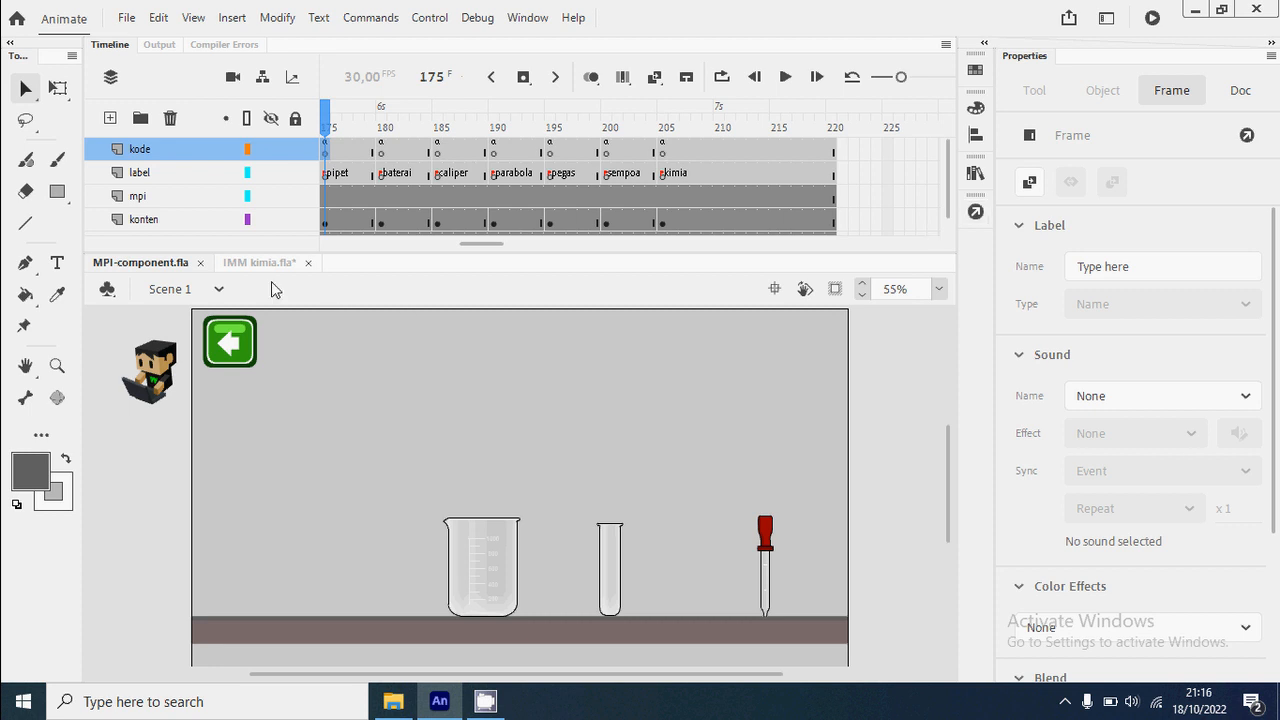
Paste the copied simulation code two lines below the homeBtn line in the kode frame 20 script of IMM kimia.fla.
{"action": "left_click", "coordinate": [241, 264]}
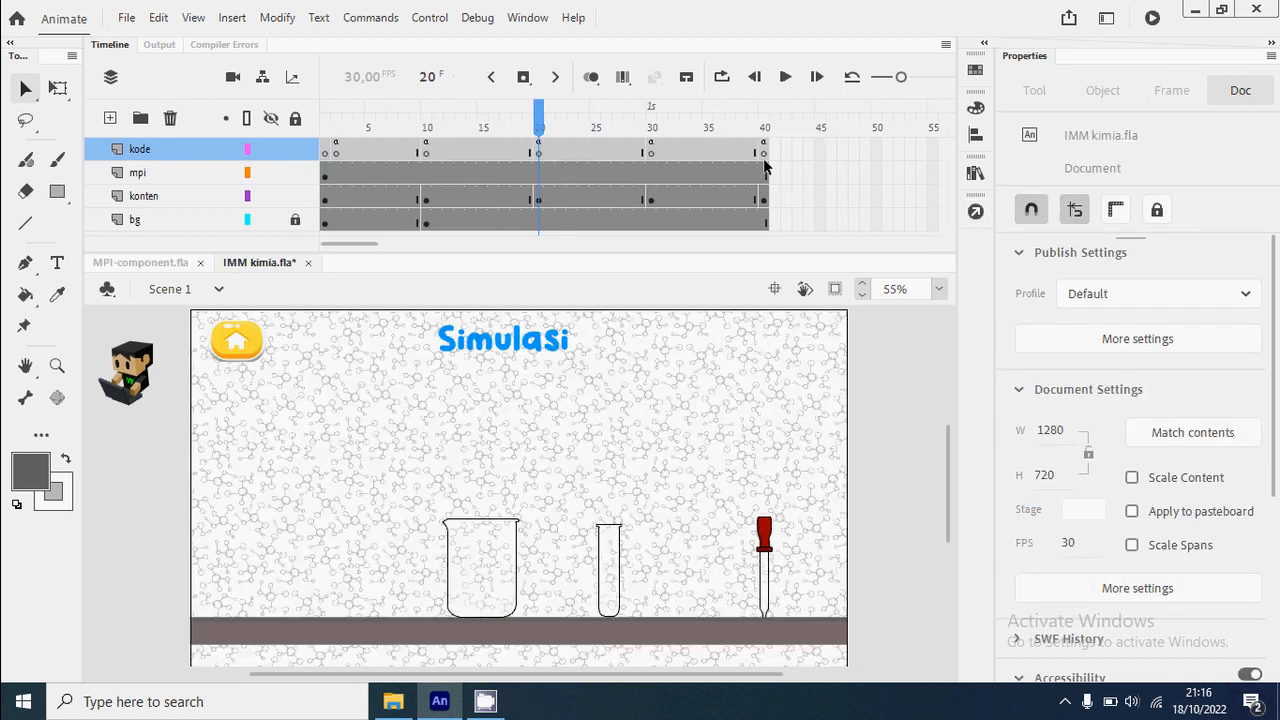
{"action": "left_click", "coordinate": [541, 150]}
{"action": "left_click", "coordinate": [978, 214]}
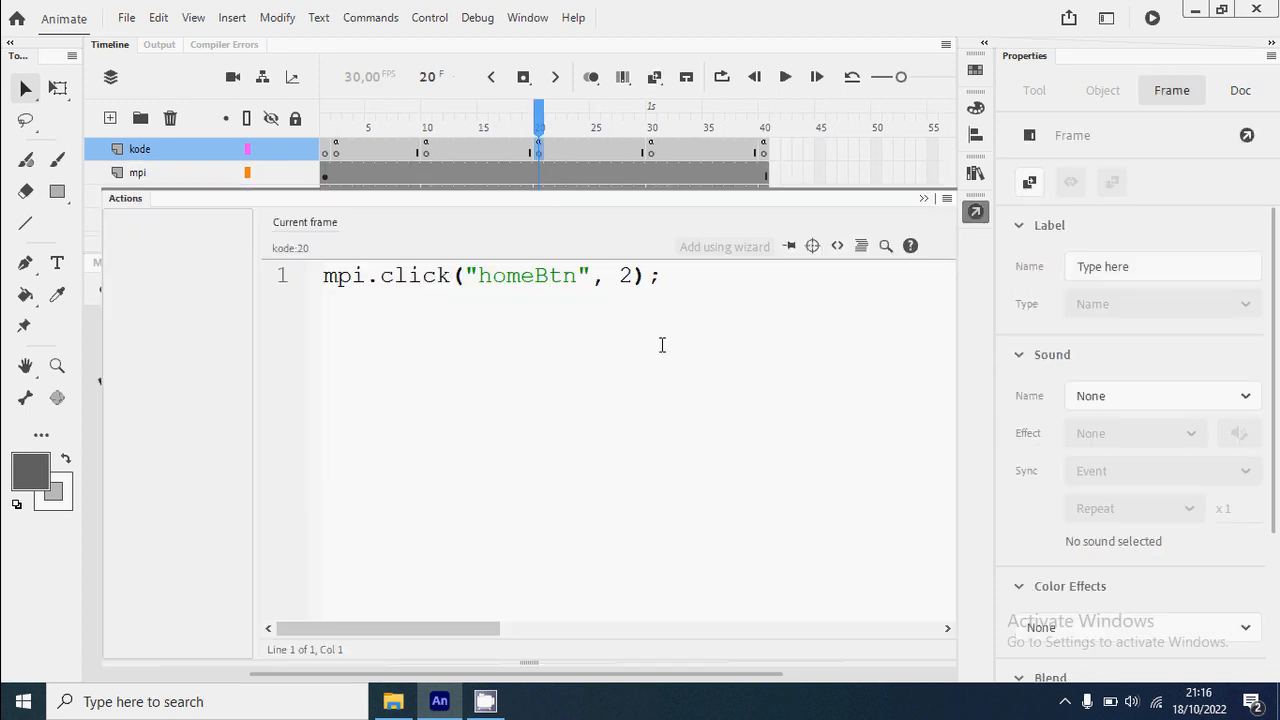
{"action": "key", "text": "Return"}
{"action": "key", "text": "Return"}
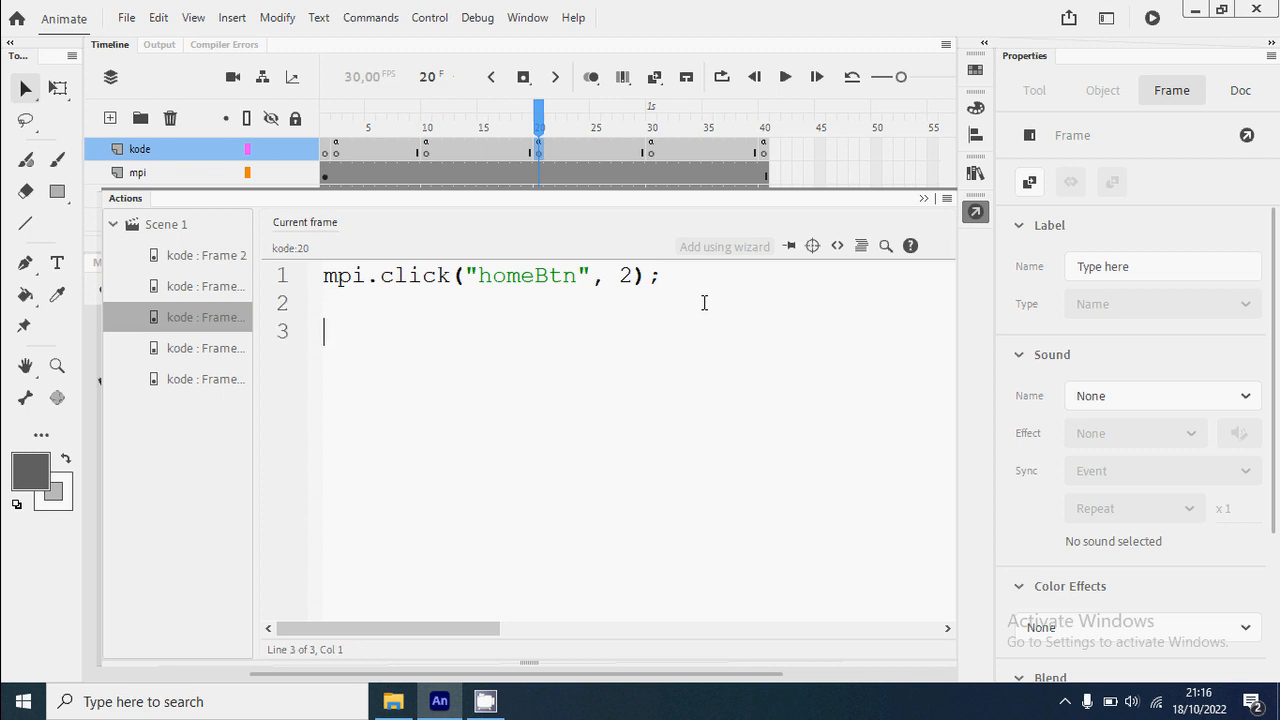
{"action": "key", "text": "ctrl+v"}
{"action": "scroll", "coordinate": [677, 456], "scroll_direction": "up", "scroll_amount": 5}
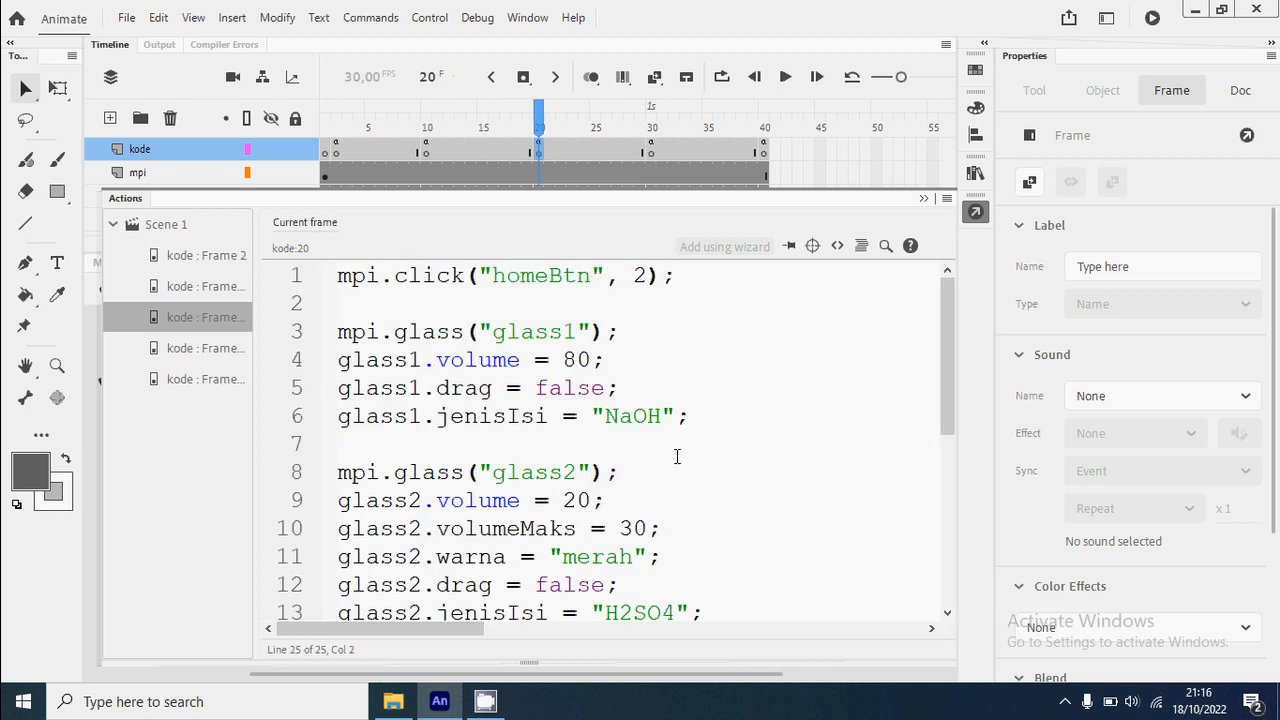
Check the glass1 call in the frame 20 script against the beaker's instance name, and examine the glass1 volume setting.
{"action": "left_click_drag", "start_coordinate": [628, 329], "coordinate": [336, 332]}
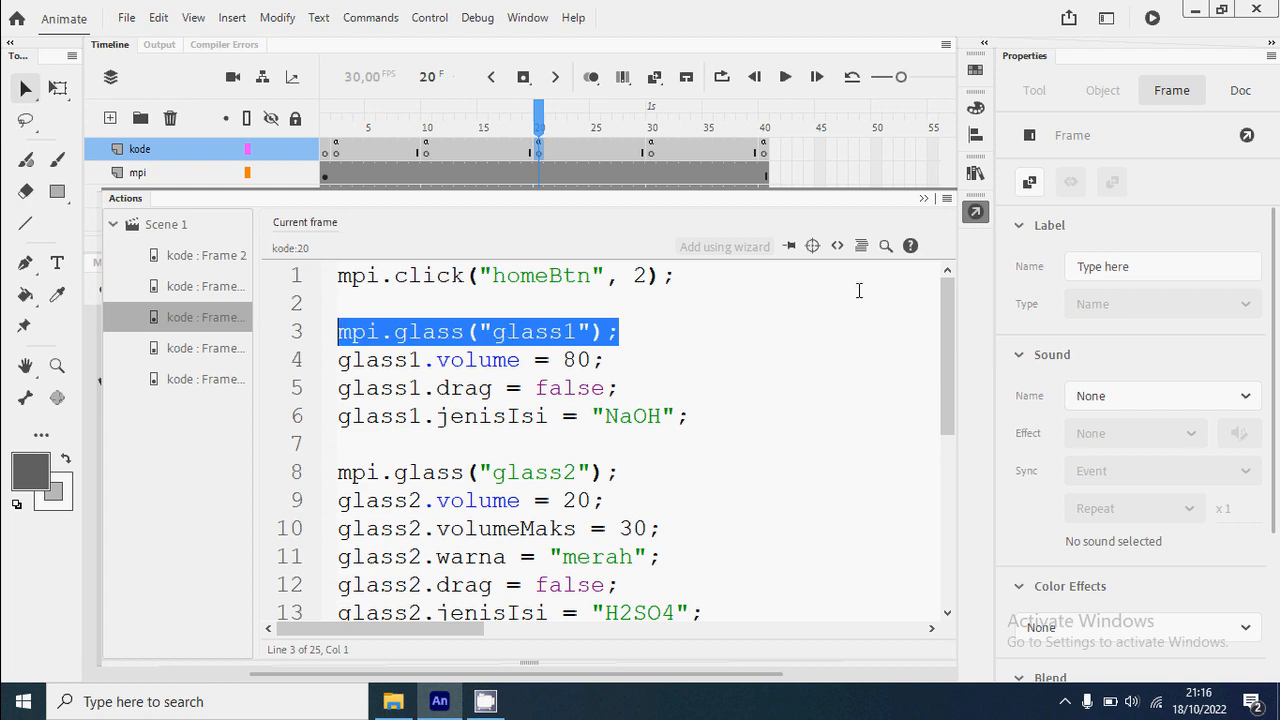
{"action": "left_click", "coordinate": [975, 211]}
{"action": "left_click", "coordinate": [516, 535]}
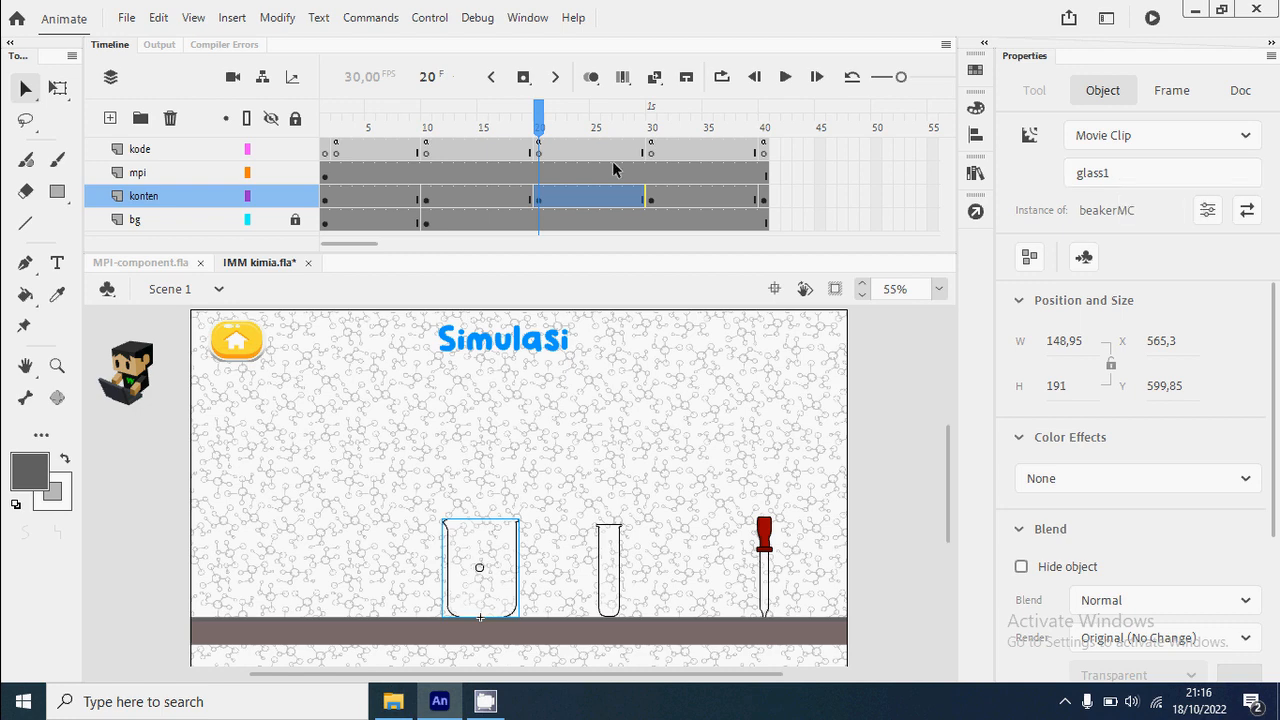
{"action": "left_click", "coordinate": [537, 150]}
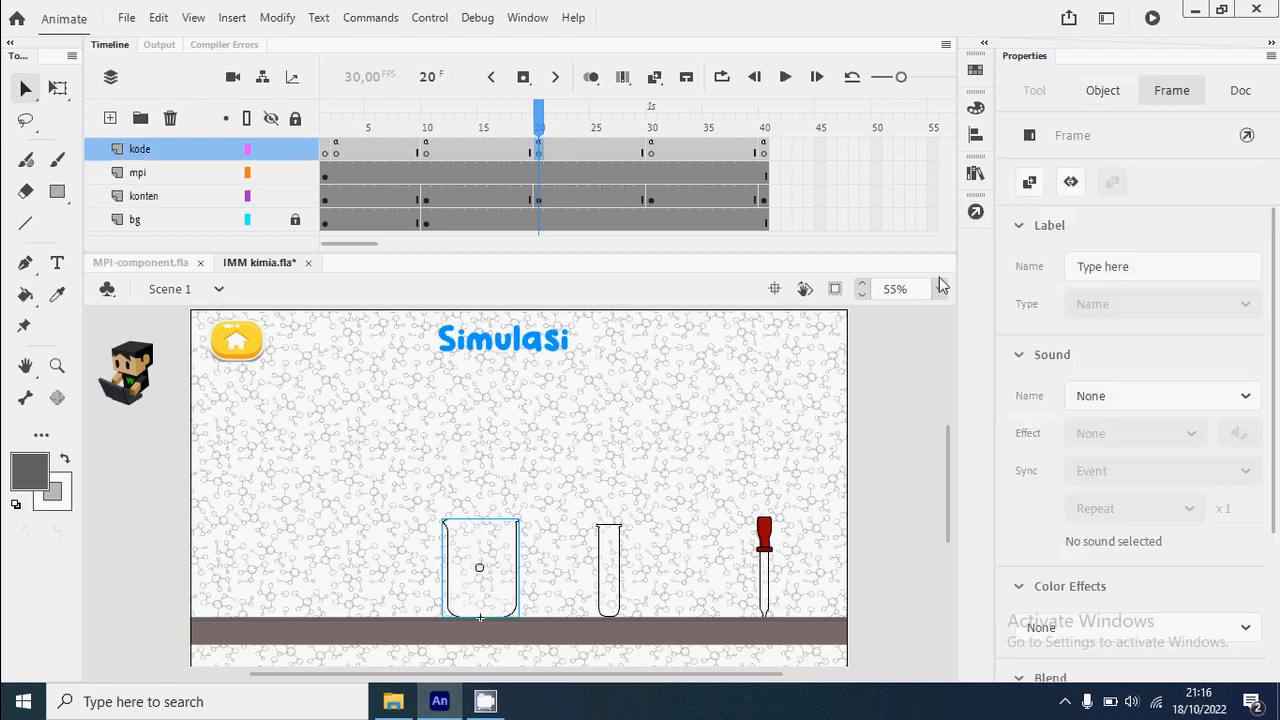
{"action": "left_click", "coordinate": [975, 211]}
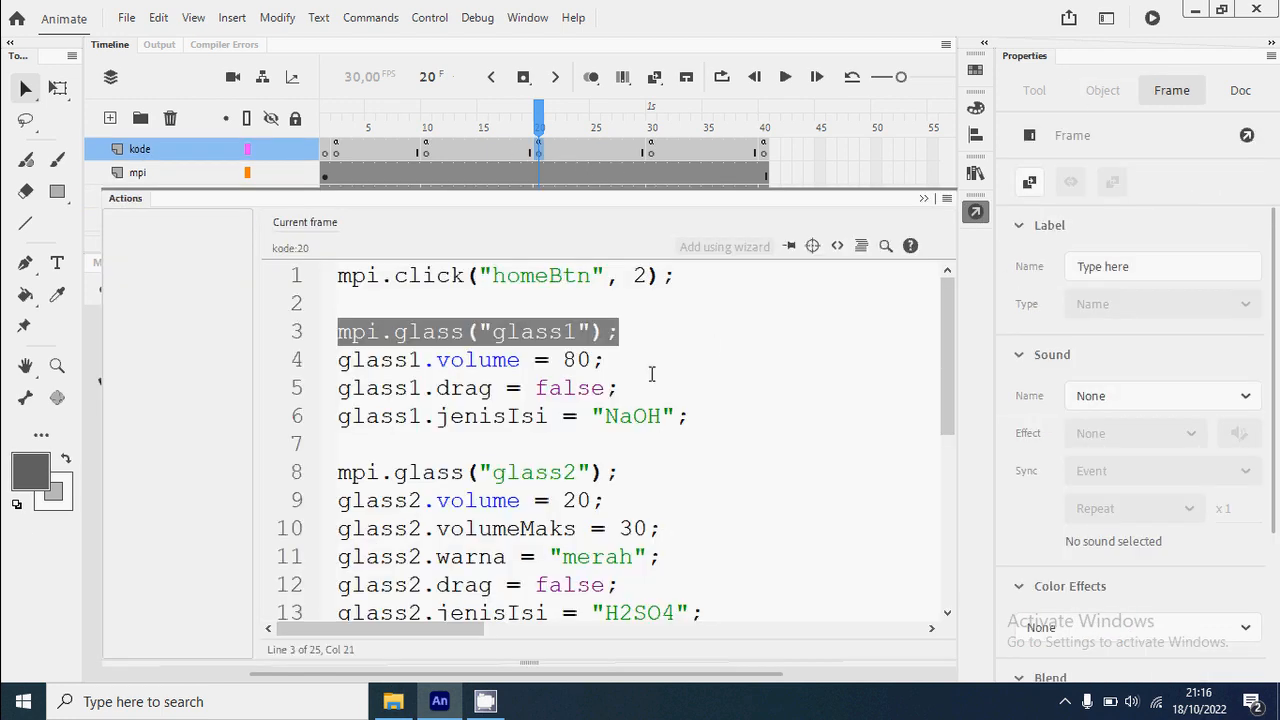
{"action": "double_click", "coordinate": [477, 360]}
{"action": "double_click", "coordinate": [570, 360]}
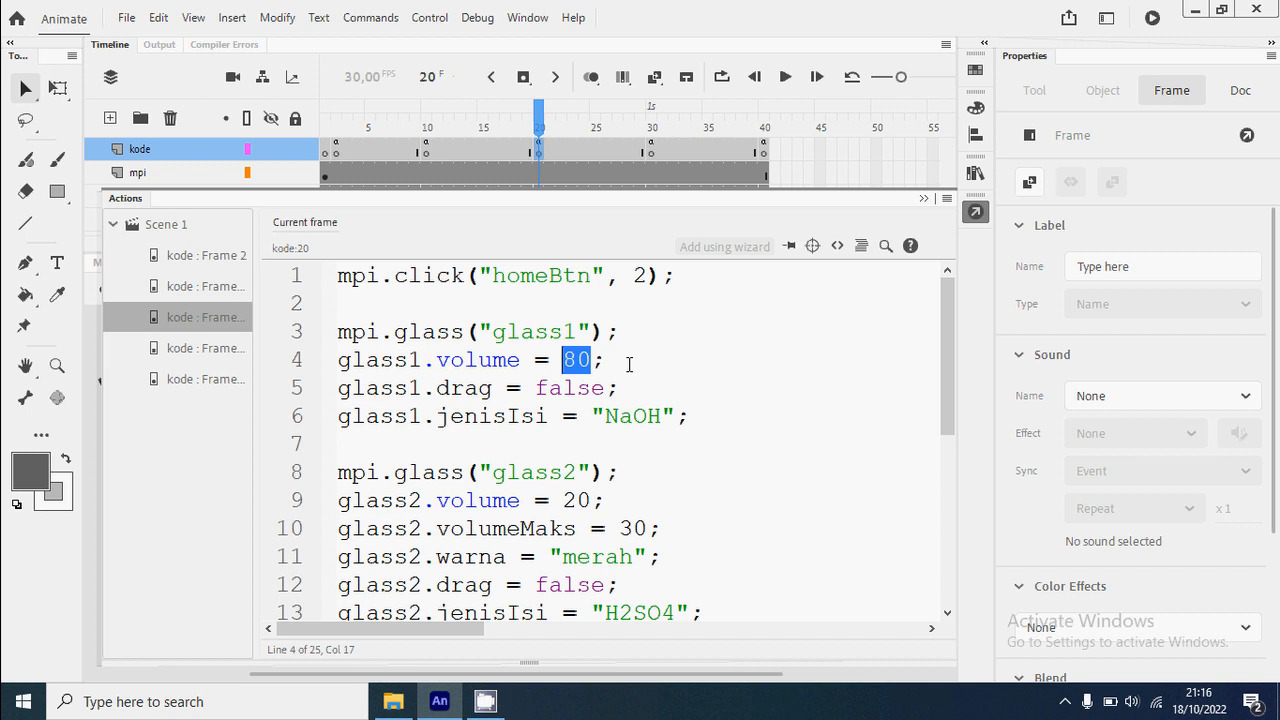
Examine the drag and jenisIsi settings of glass1 in the frame 20 script.
{"action": "double_click", "coordinate": [463, 388]}
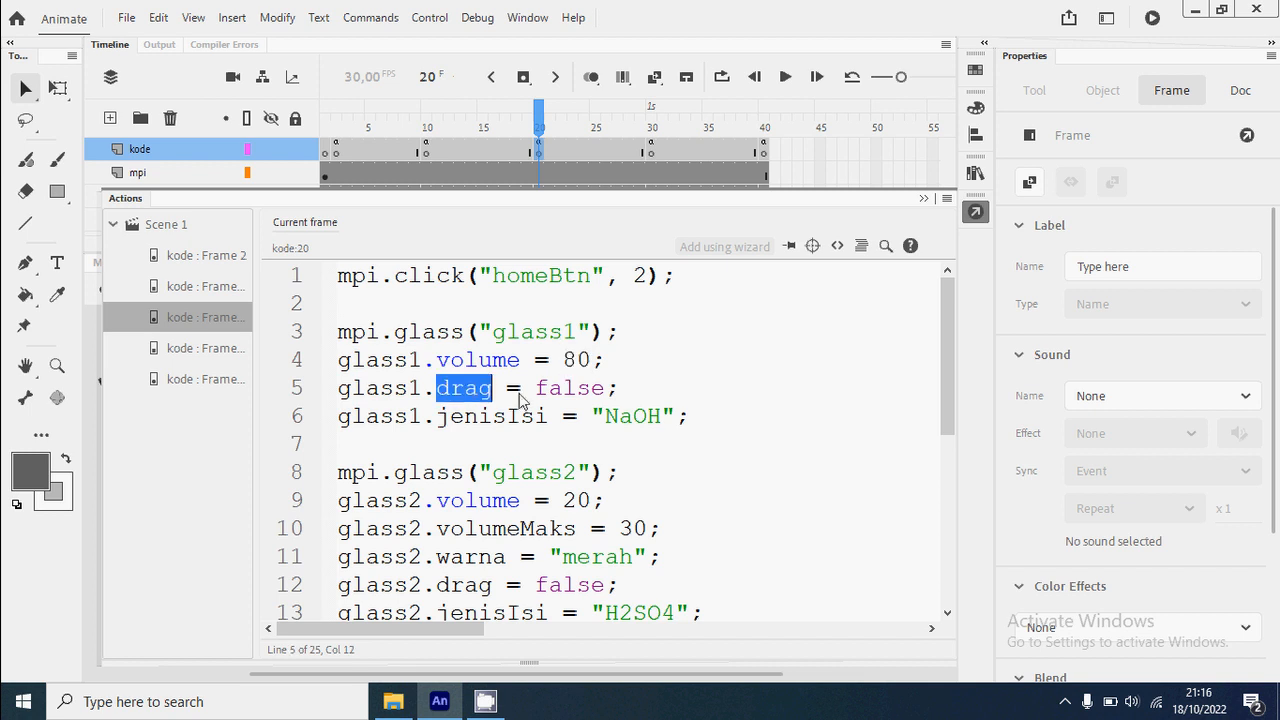
{"action": "left_click_drag", "start_coordinate": [604, 388], "coordinate": [550, 392]}
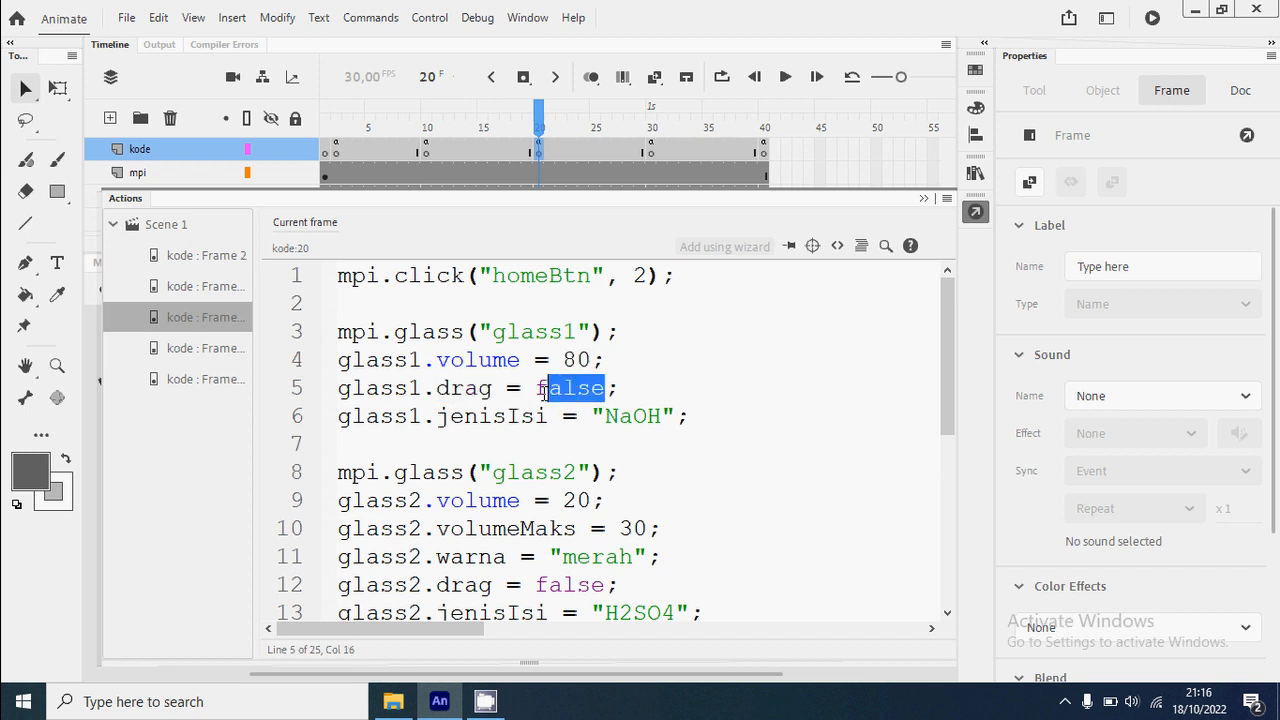
{"action": "left_click", "coordinate": [621, 388]}
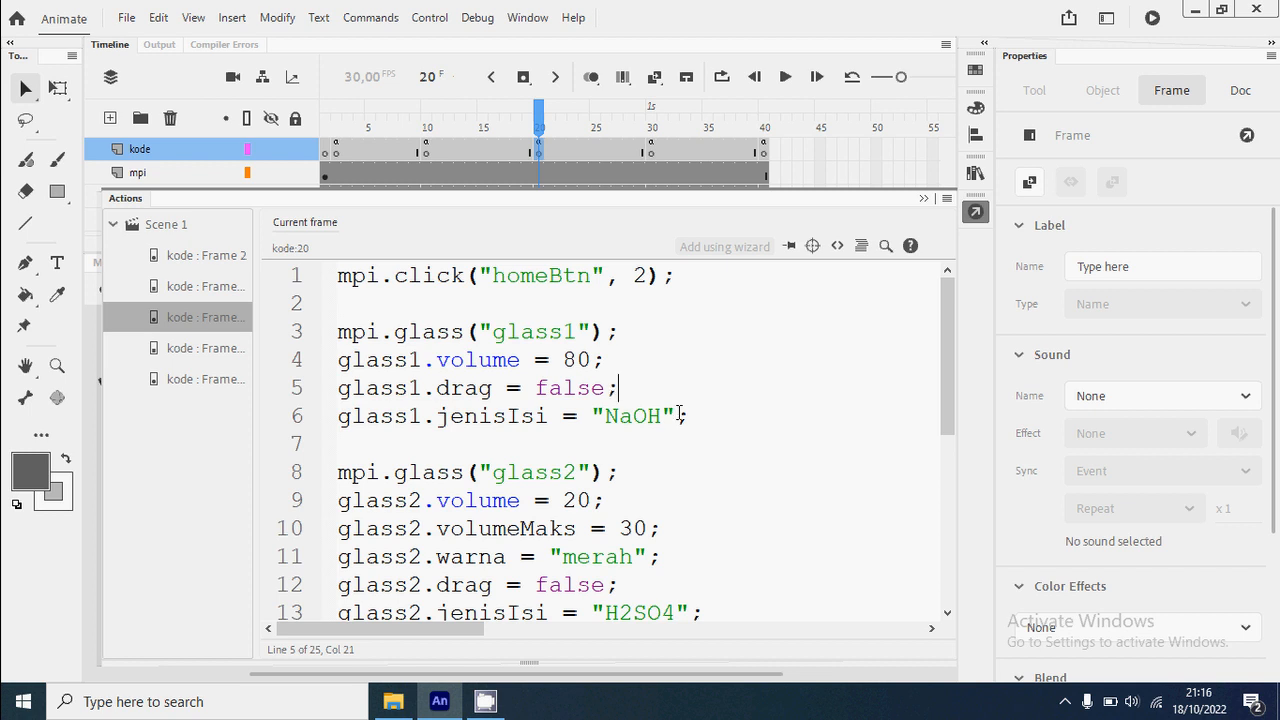
{"action": "double_click", "coordinate": [504, 417]}
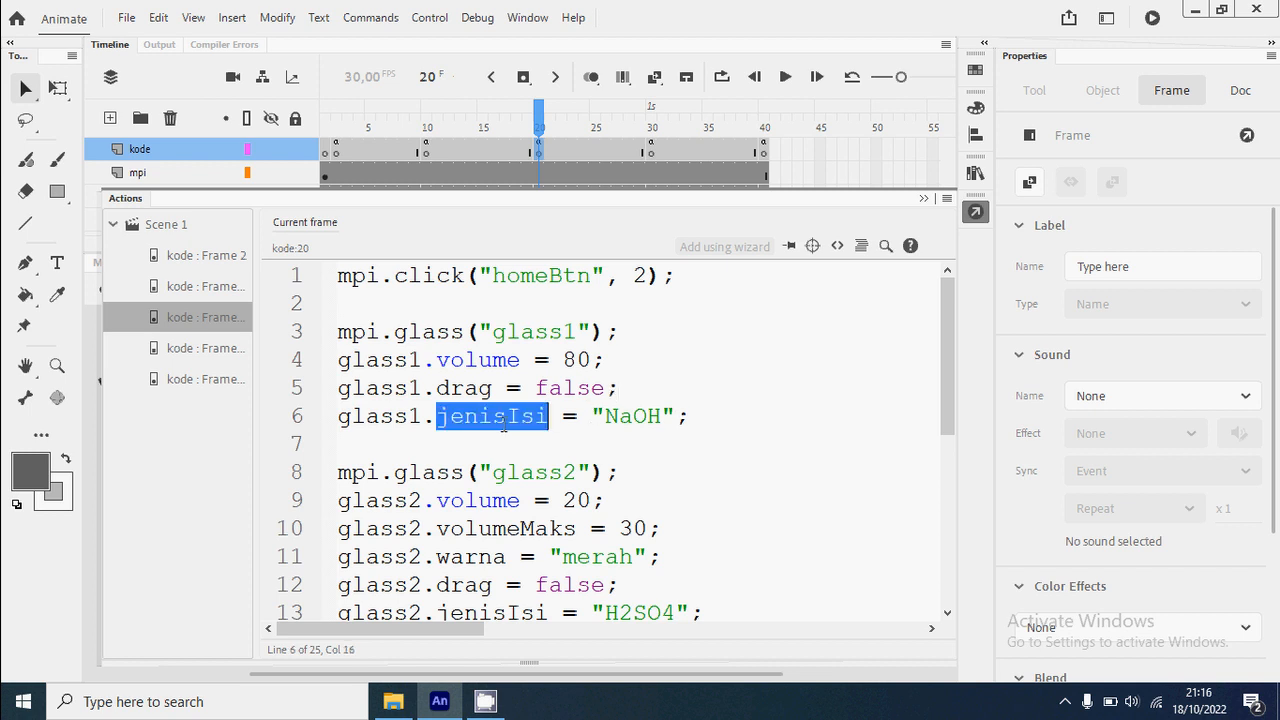
{"action": "double_click", "coordinate": [644, 414]}
{"action": "left_click", "coordinate": [703, 420]}
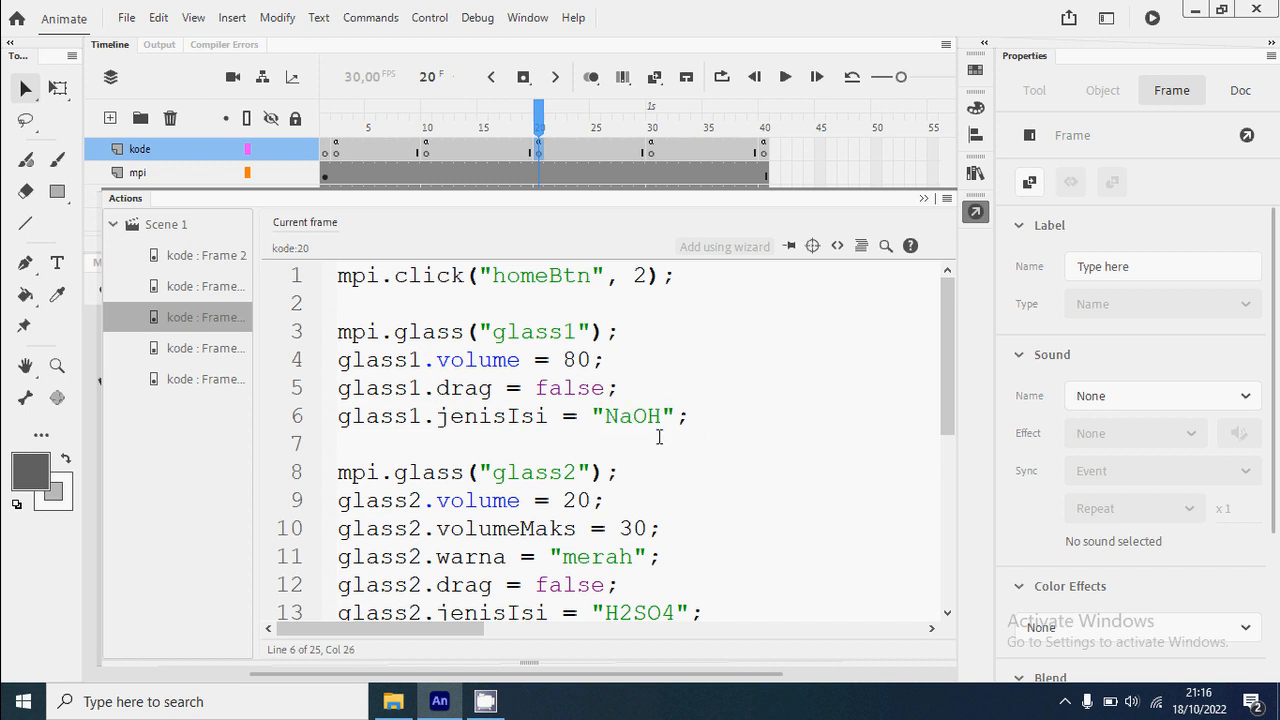
Check the glass2 call in the frame 20 script against the test tube's instance name on the stage.
{"action": "scroll", "coordinate": [738, 412], "scroll_direction": "down", "scroll_amount": 1}
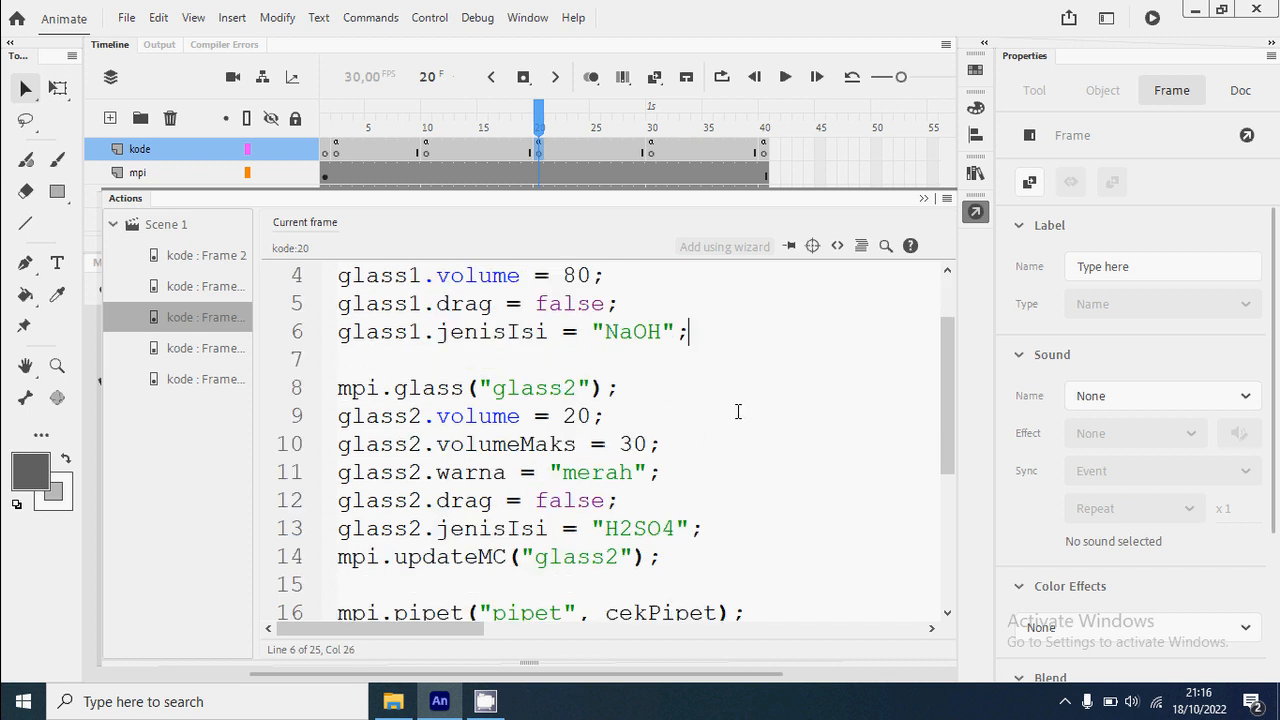
{"action": "scroll", "coordinate": [734, 400], "scroll_direction": "down", "scroll_amount": 1}
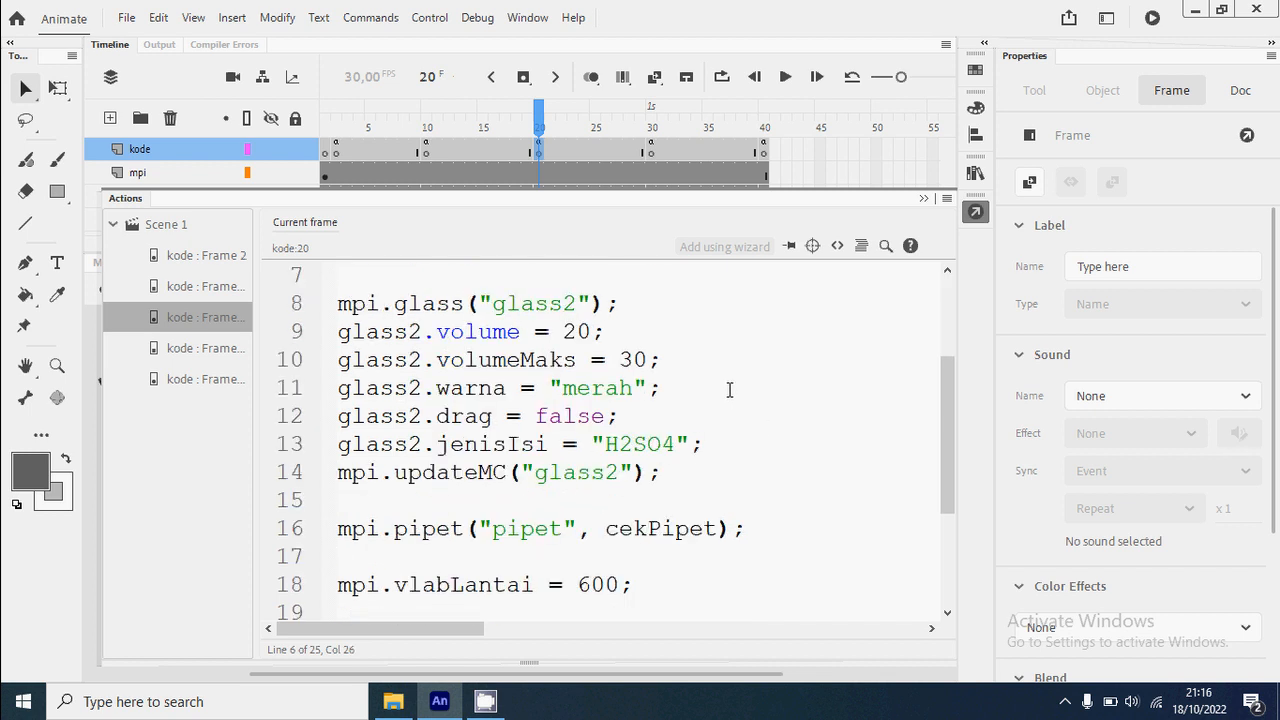
{"action": "left_click", "coordinate": [976, 214]}
{"action": "left_click", "coordinate": [620, 566]}
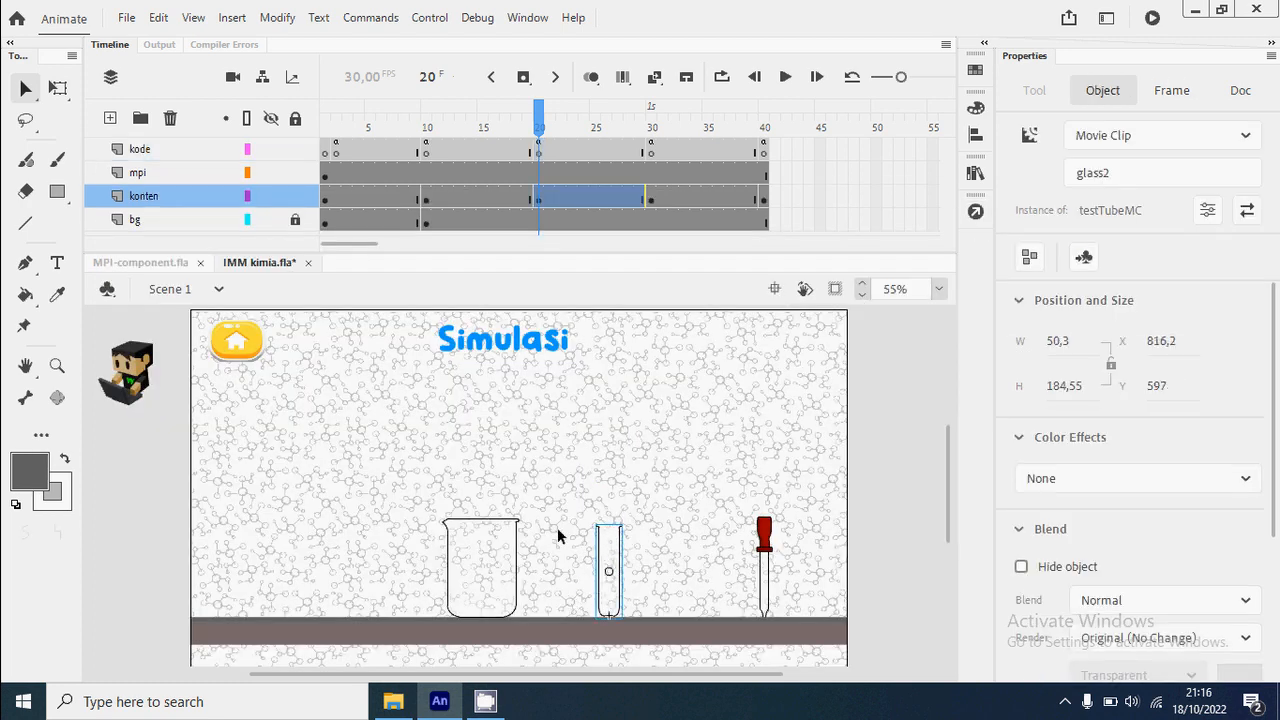
{"action": "left_click", "coordinate": [551, 156]}
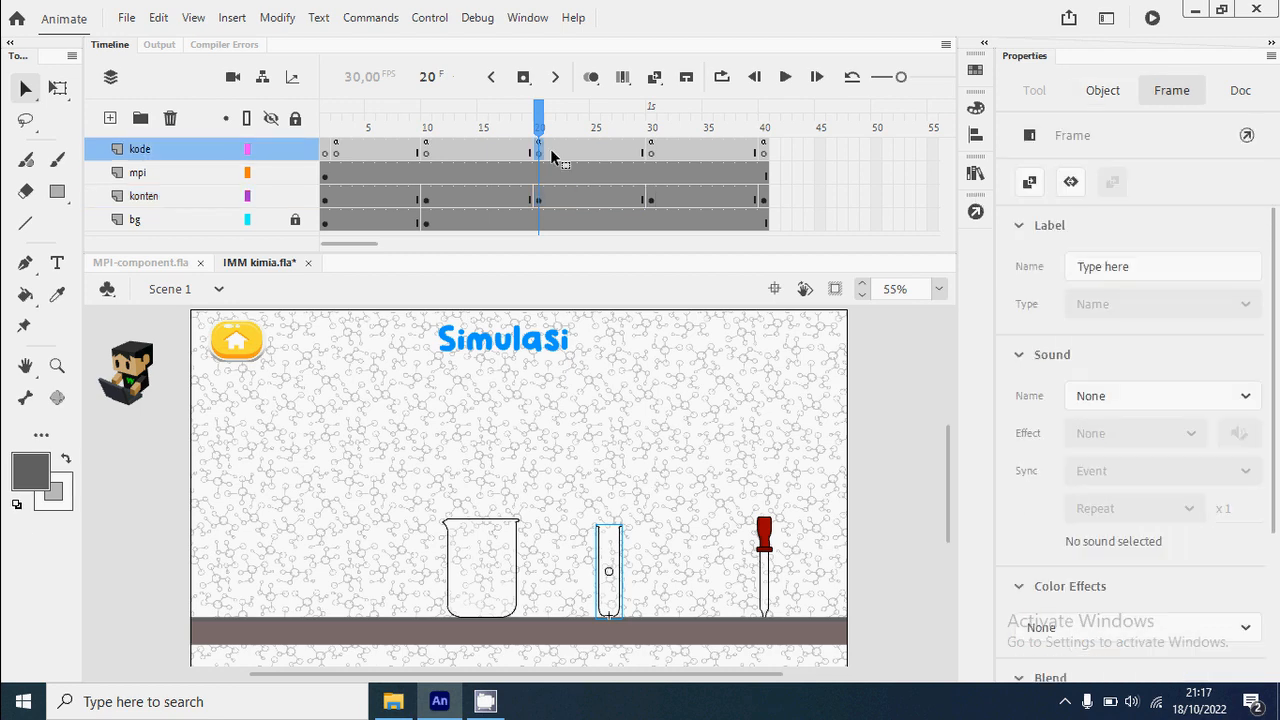
{"action": "left_click", "coordinate": [976, 211]}
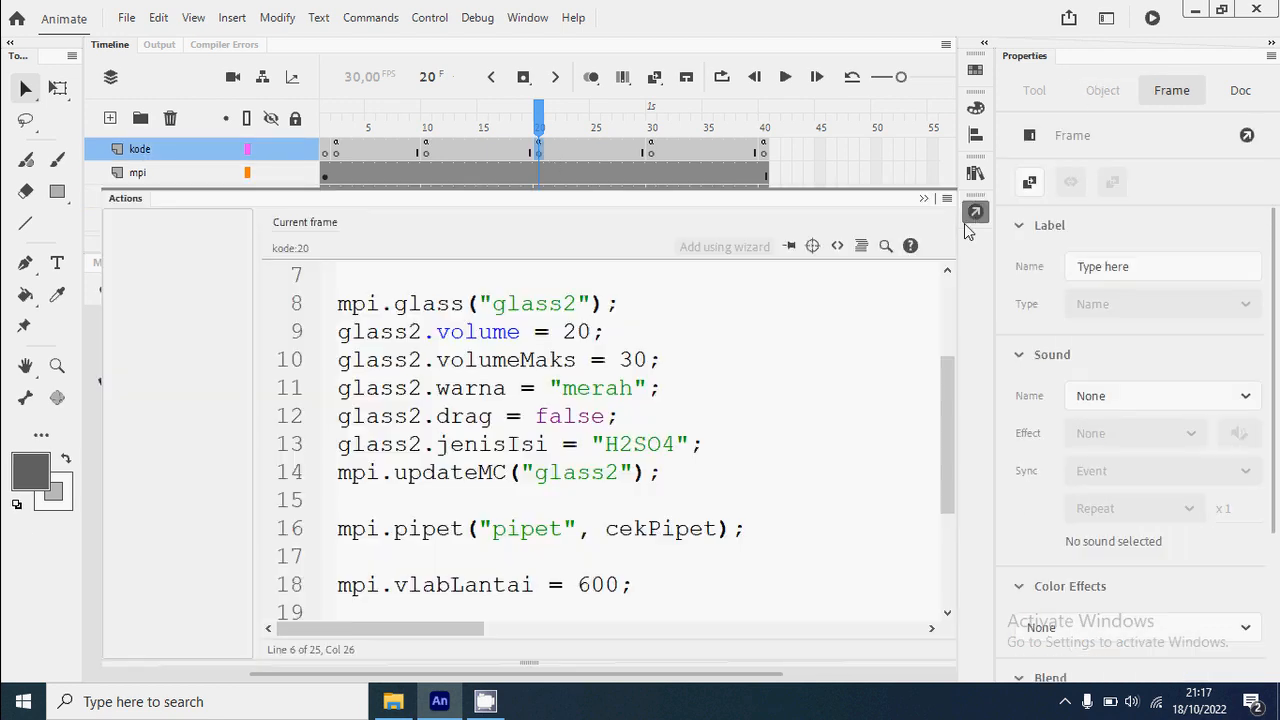
Examine the volume and volumeMaks settings of glass2 and compare them with the glass1 volume setting.
{"action": "double_click", "coordinate": [491, 332]}
{"action": "double_click", "coordinate": [577, 332]}
{"action": "double_click", "coordinate": [478, 359]}
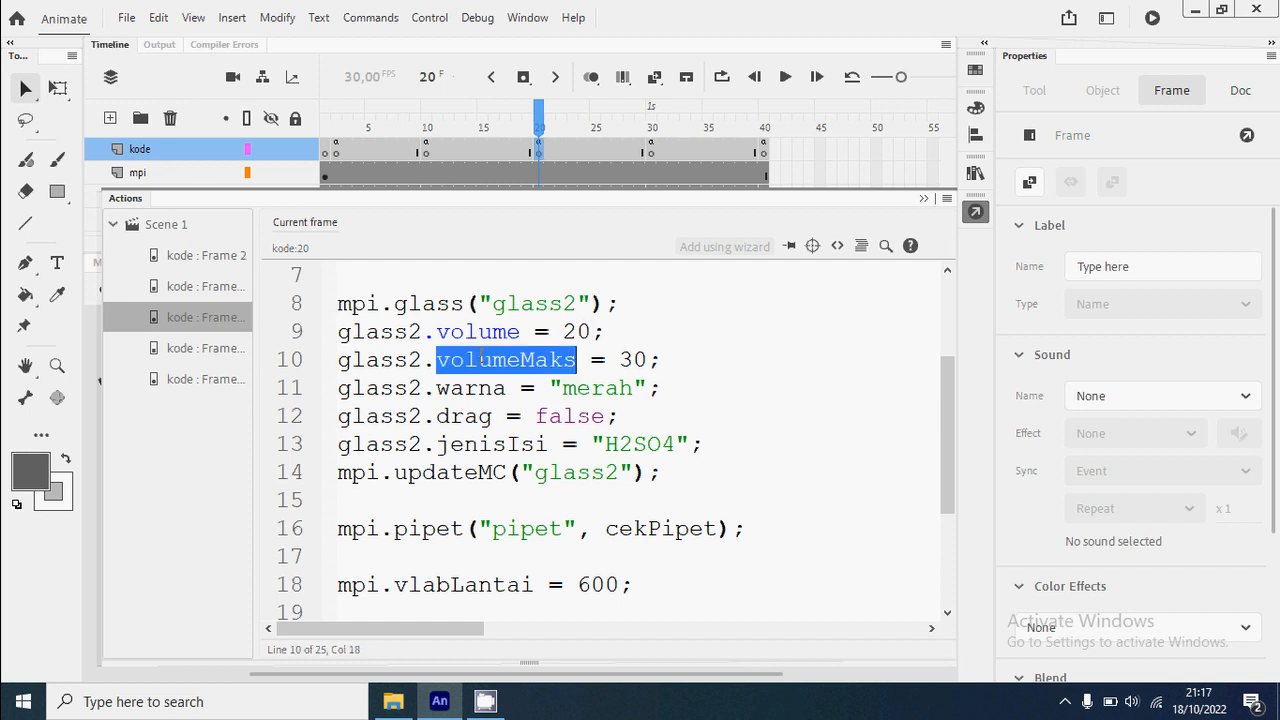
{"action": "double_click", "coordinate": [634, 360]}
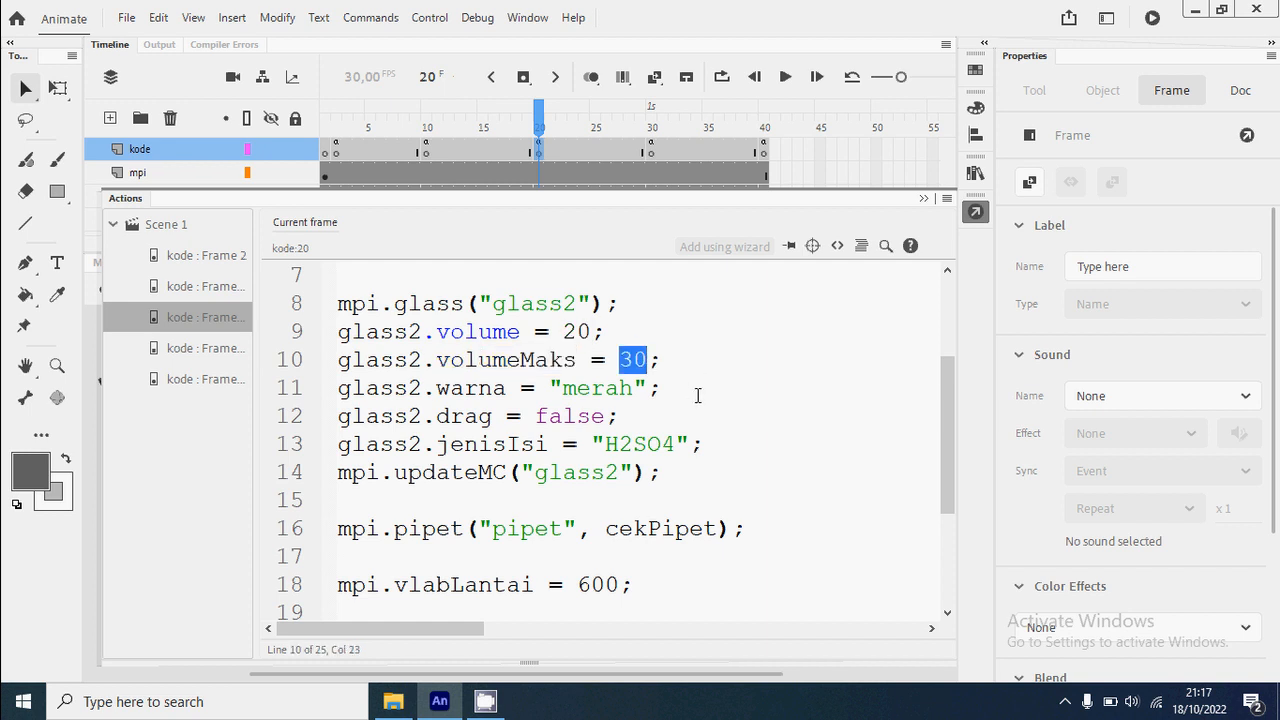
{"action": "scroll", "coordinate": [697, 395], "scroll_direction": "up", "scroll_amount": 2}
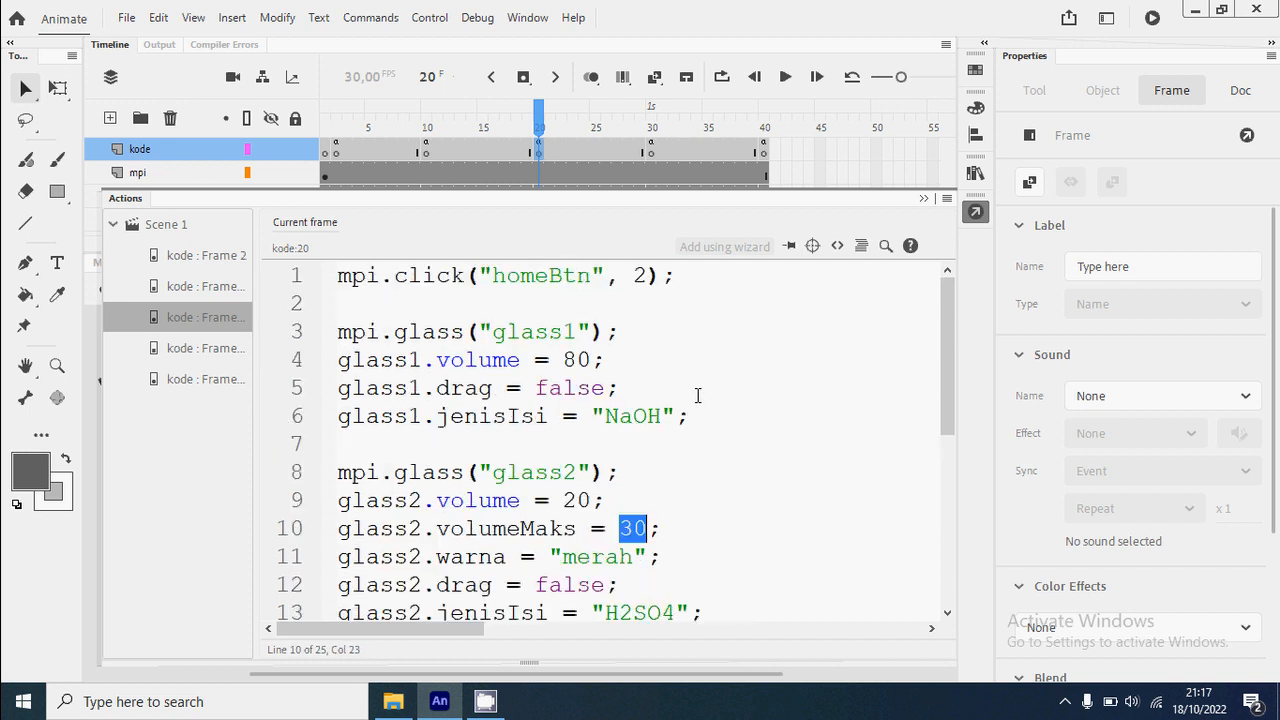
{"action": "double_click", "coordinate": [579, 360]}
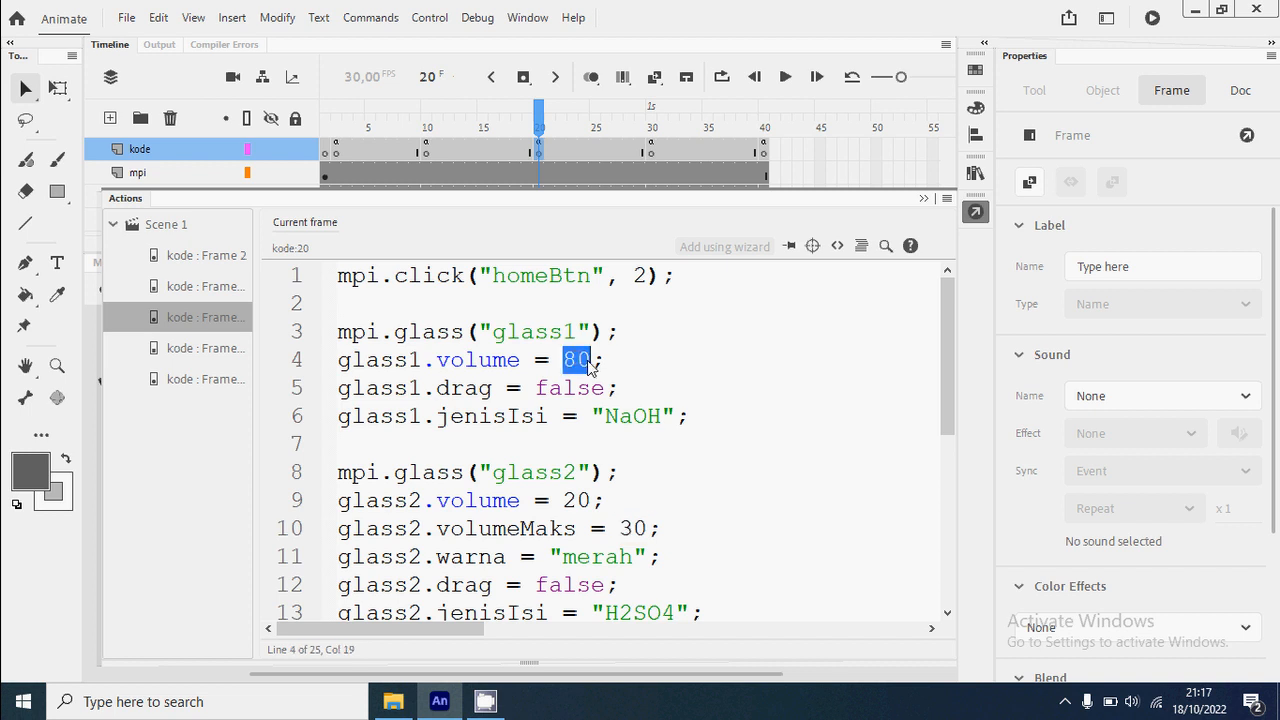
{"action": "scroll", "coordinate": [590, 366], "scroll_direction": "down", "scroll_amount": 1}
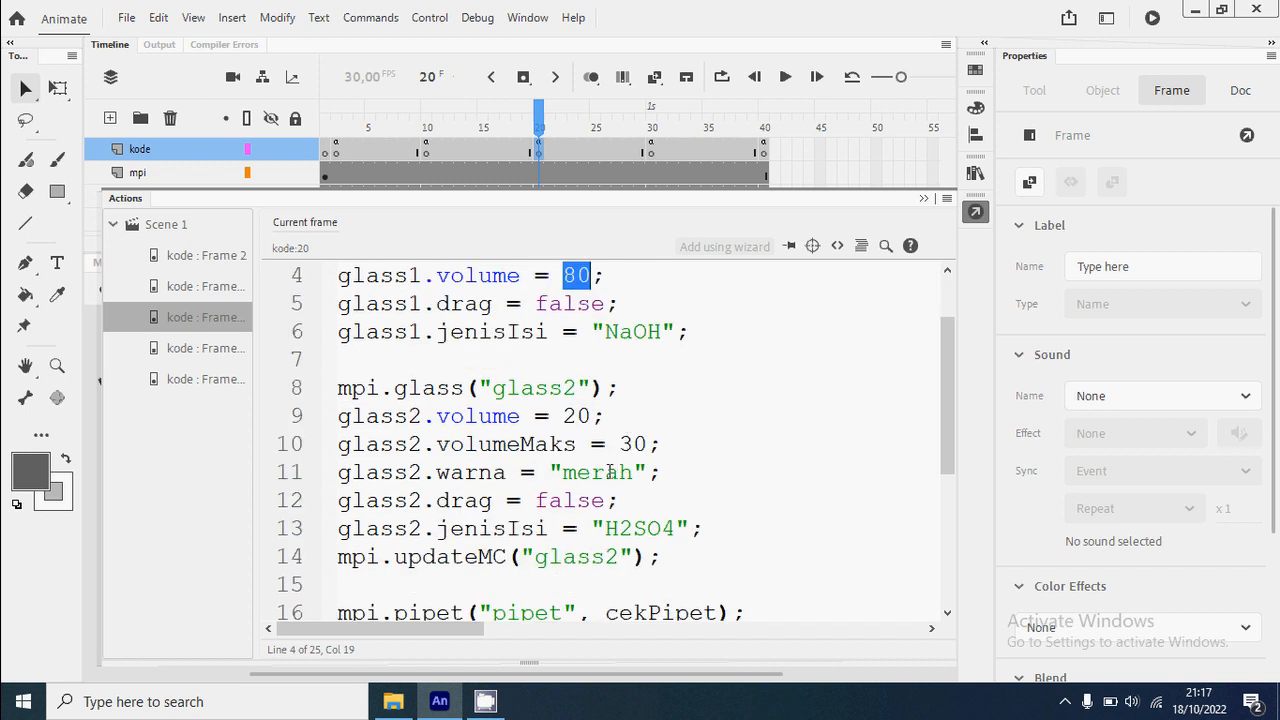
{"action": "double_click", "coordinate": [577, 416]}
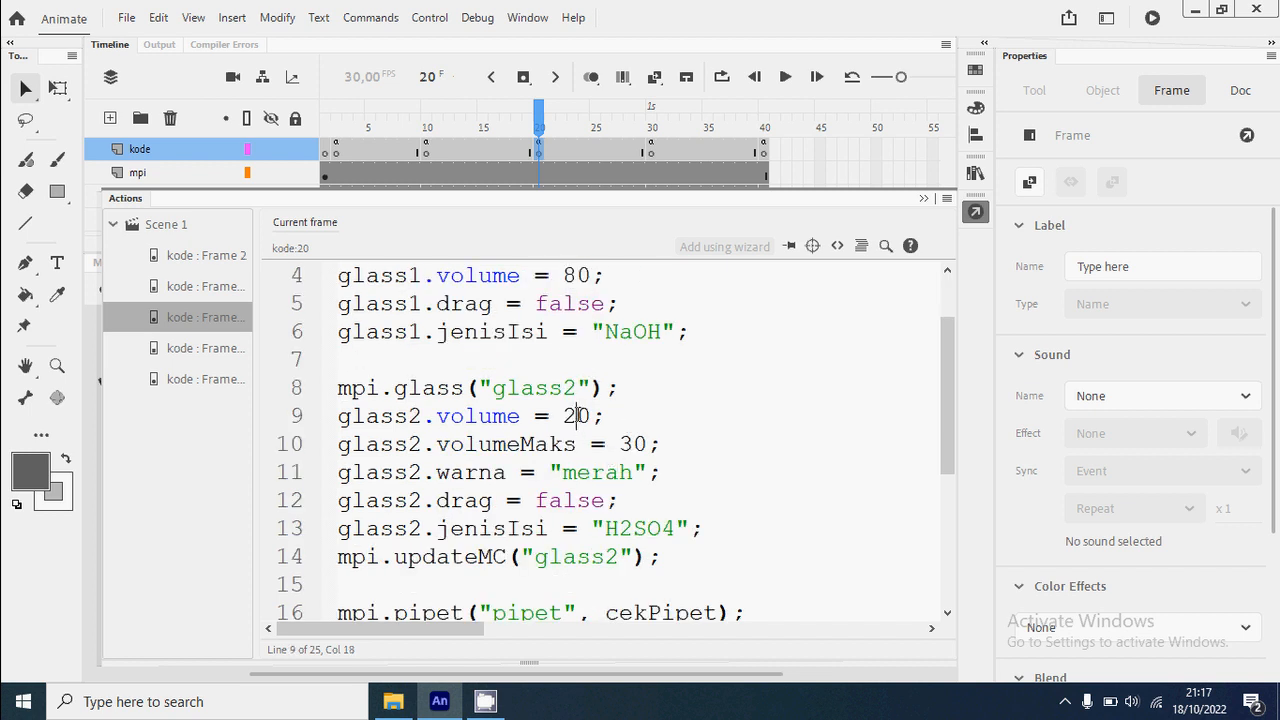
{"action": "double_click", "coordinate": [631, 444]}
{"action": "scroll", "coordinate": [632, 453], "scroll_direction": "down", "scroll_amount": 1}
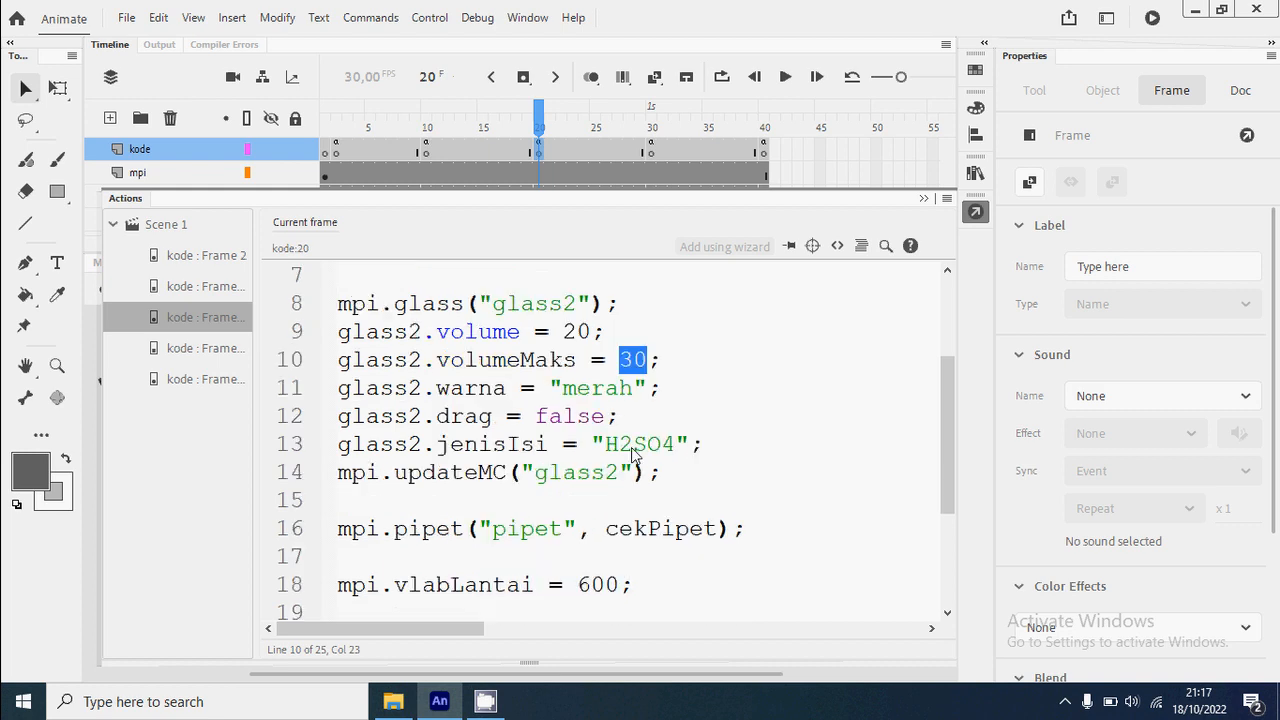
Examine the warna and jenisIsi settings of glass2 in the frame 20 script.
{"action": "double_click", "coordinate": [476, 396]}
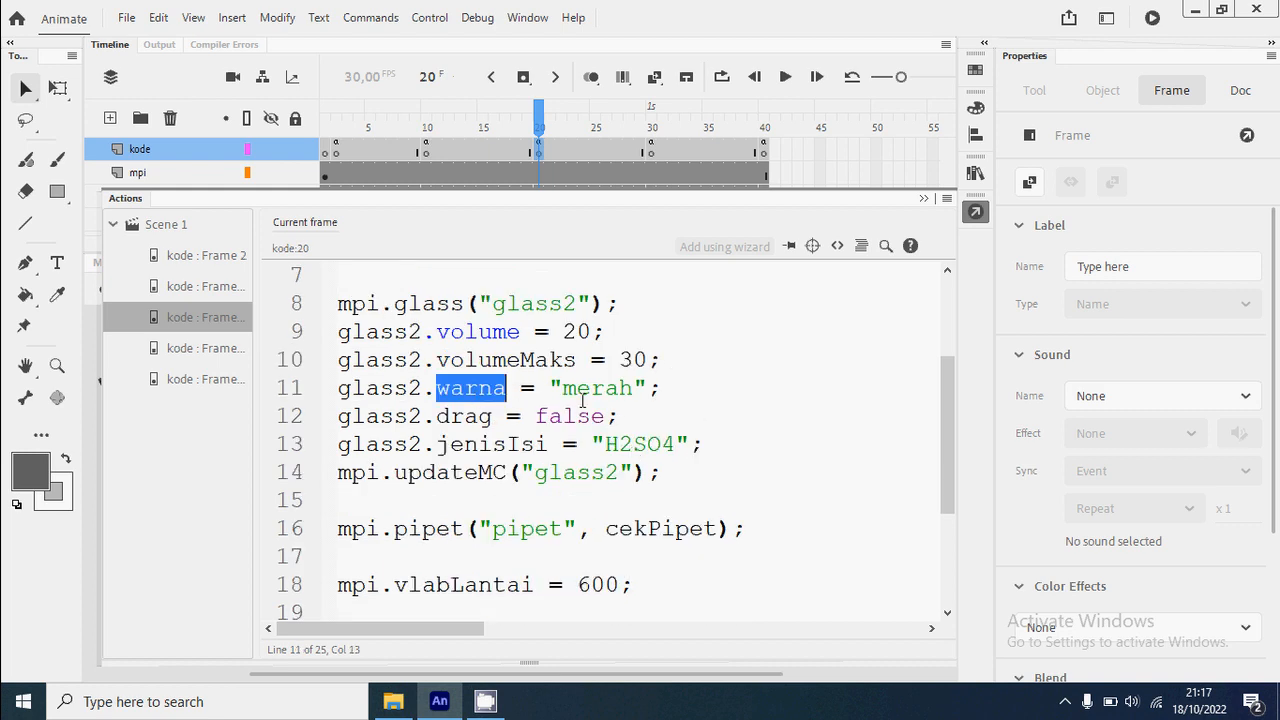
{"action": "double_click", "coordinate": [591, 398]}
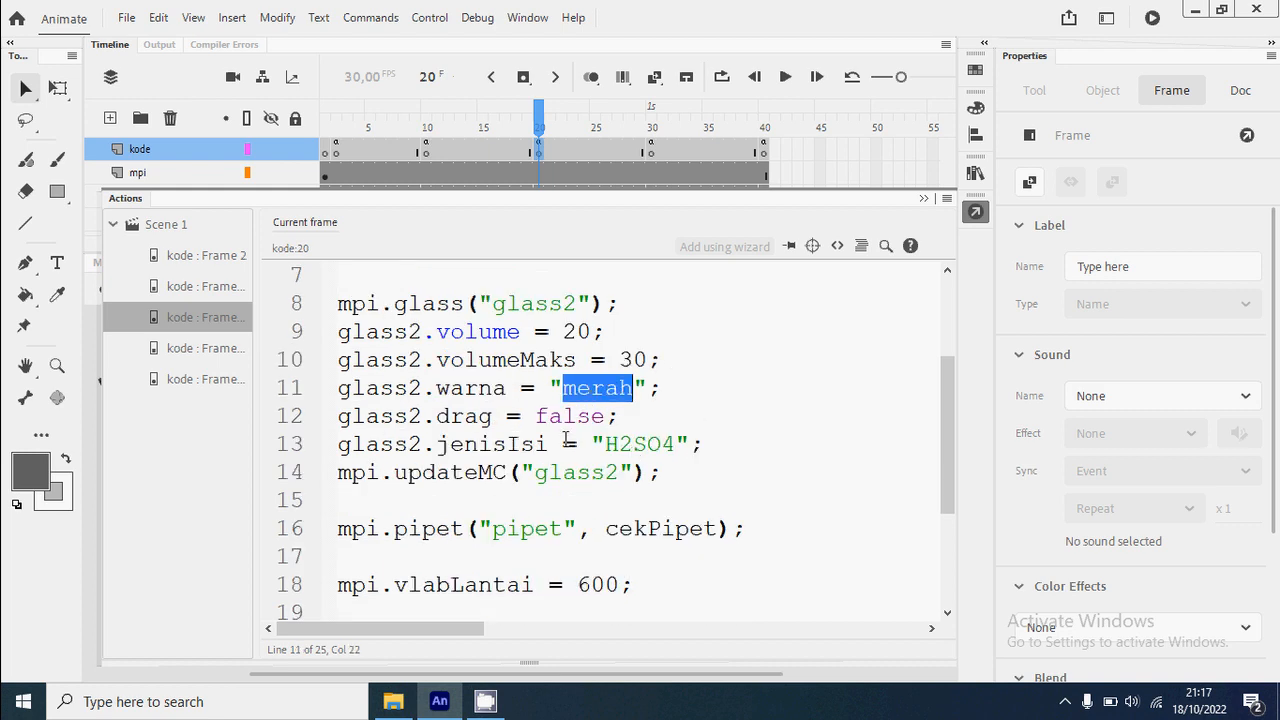
{"action": "scroll", "coordinate": [556, 350], "scroll_direction": "up", "scroll_amount": 2}
{"action": "scroll", "coordinate": [576, 400], "scroll_direction": "down", "scroll_amount": 2}
{"action": "left_click", "coordinate": [681, 444]}
Review the mpi.updateMC line for glass2 and compare the glass2 block with the glass1 block.
{"action": "scroll", "coordinate": [681, 444], "scroll_direction": "down", "scroll_amount": 1}
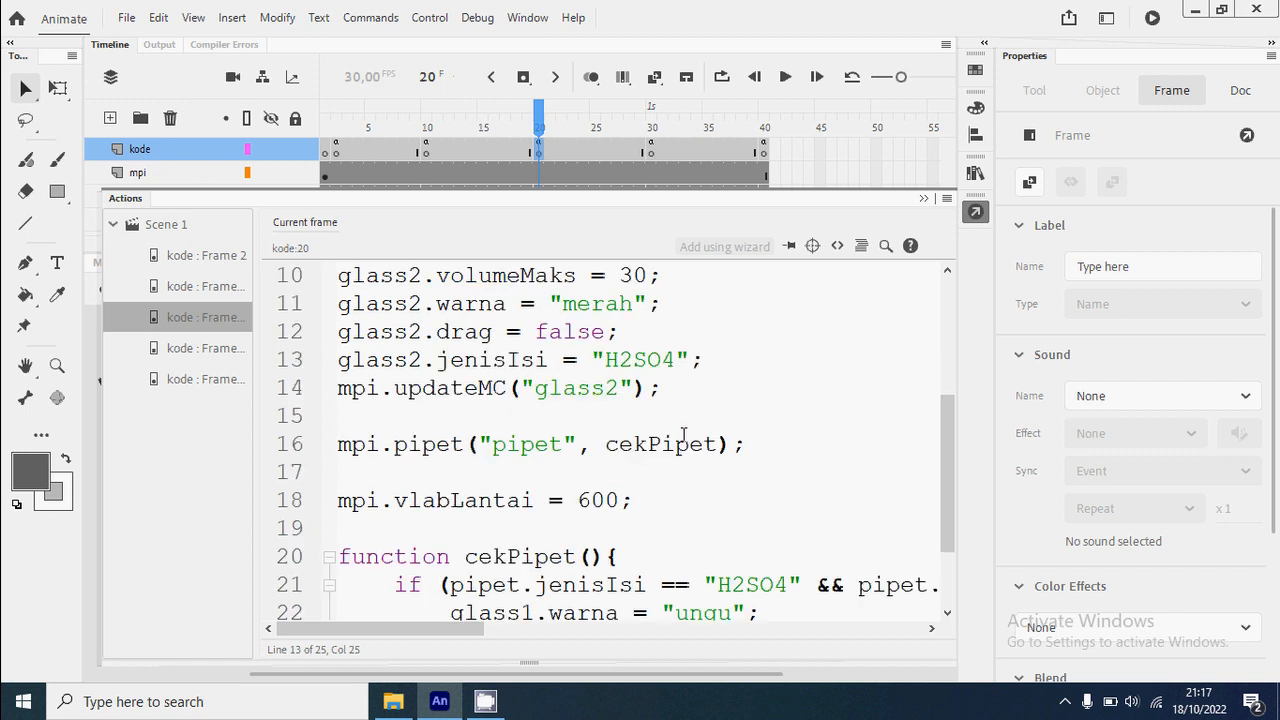
{"action": "scroll", "coordinate": [497, 416], "scroll_direction": "up", "scroll_amount": 1}
{"action": "scroll", "coordinate": [562, 472], "scroll_direction": "up", "scroll_amount": 1}
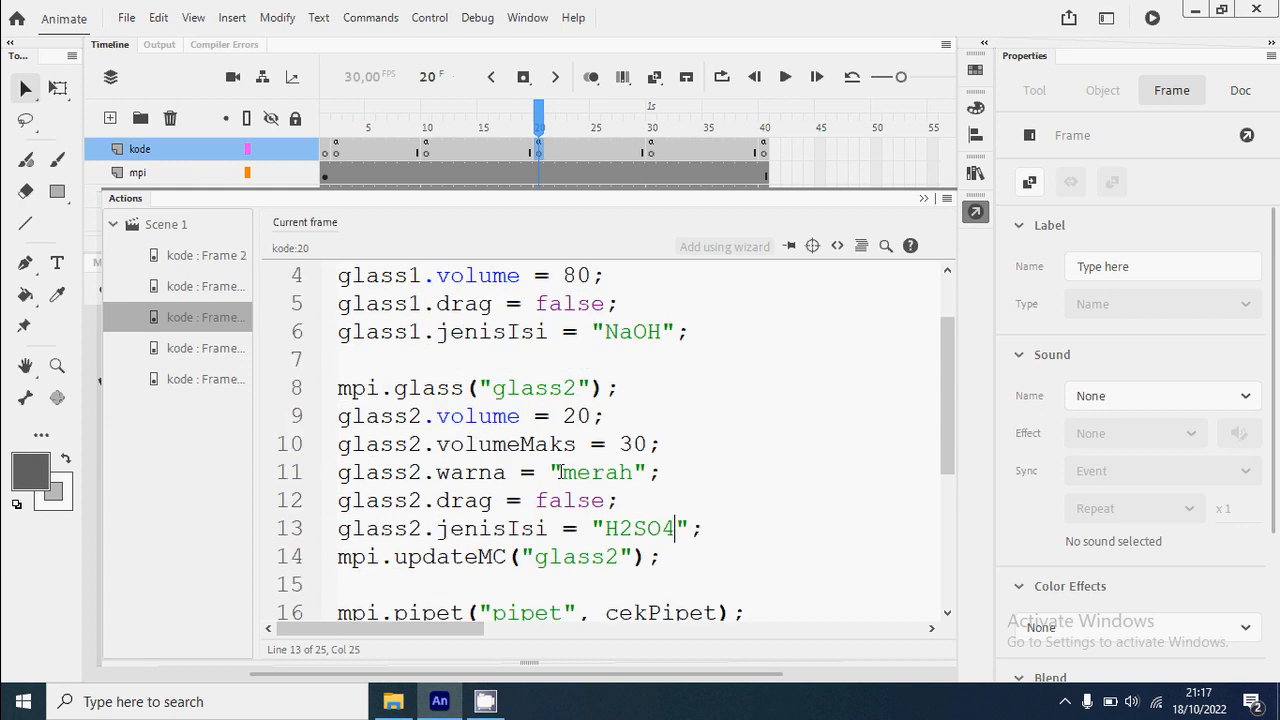
{"action": "scroll", "coordinate": [460, 563], "scroll_direction": "down", "scroll_amount": 1}
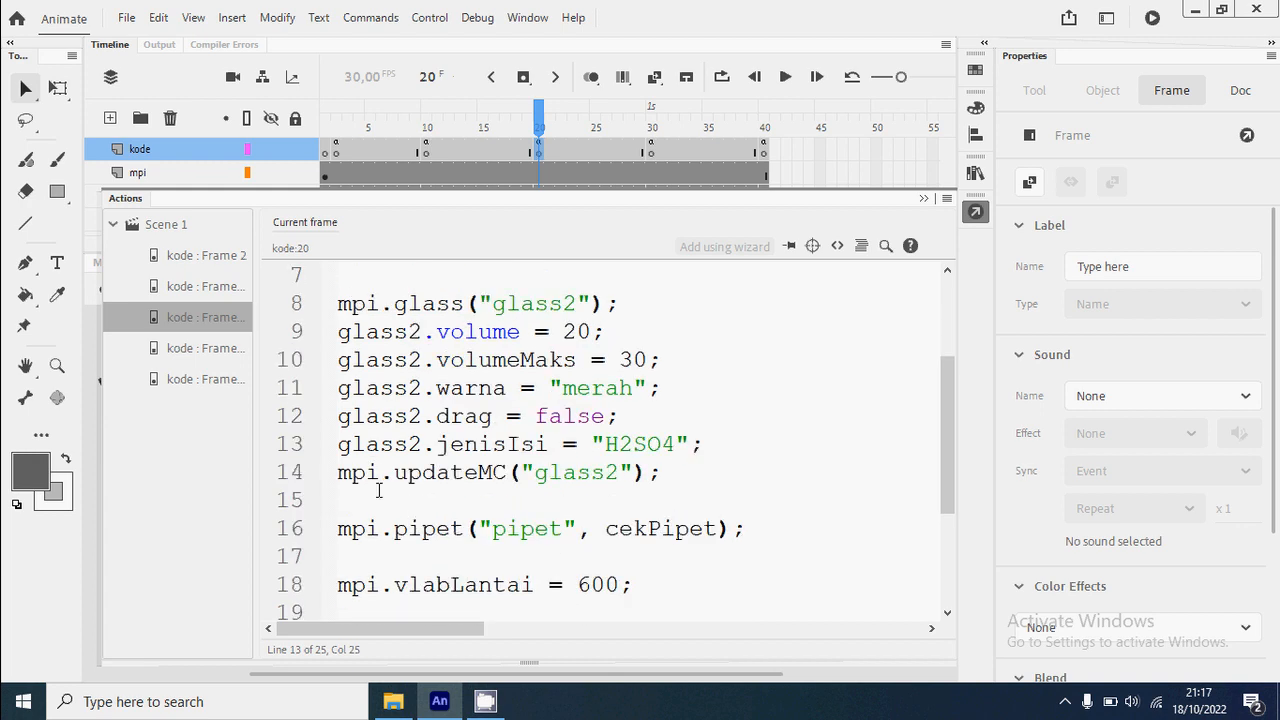
{"action": "scroll", "coordinate": [576, 481], "scroll_direction": "down", "scroll_amount": 1}
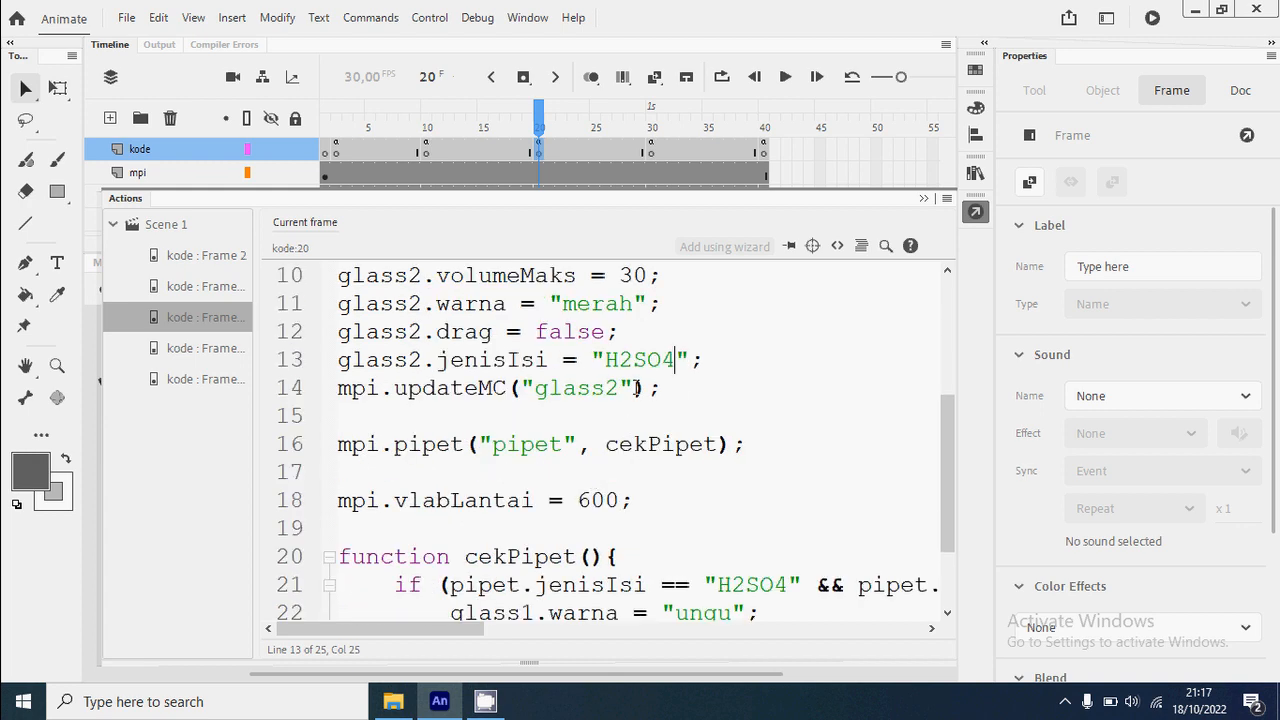
{"action": "scroll", "coordinate": [637, 388], "scroll_direction": "up", "scroll_amount": 3}
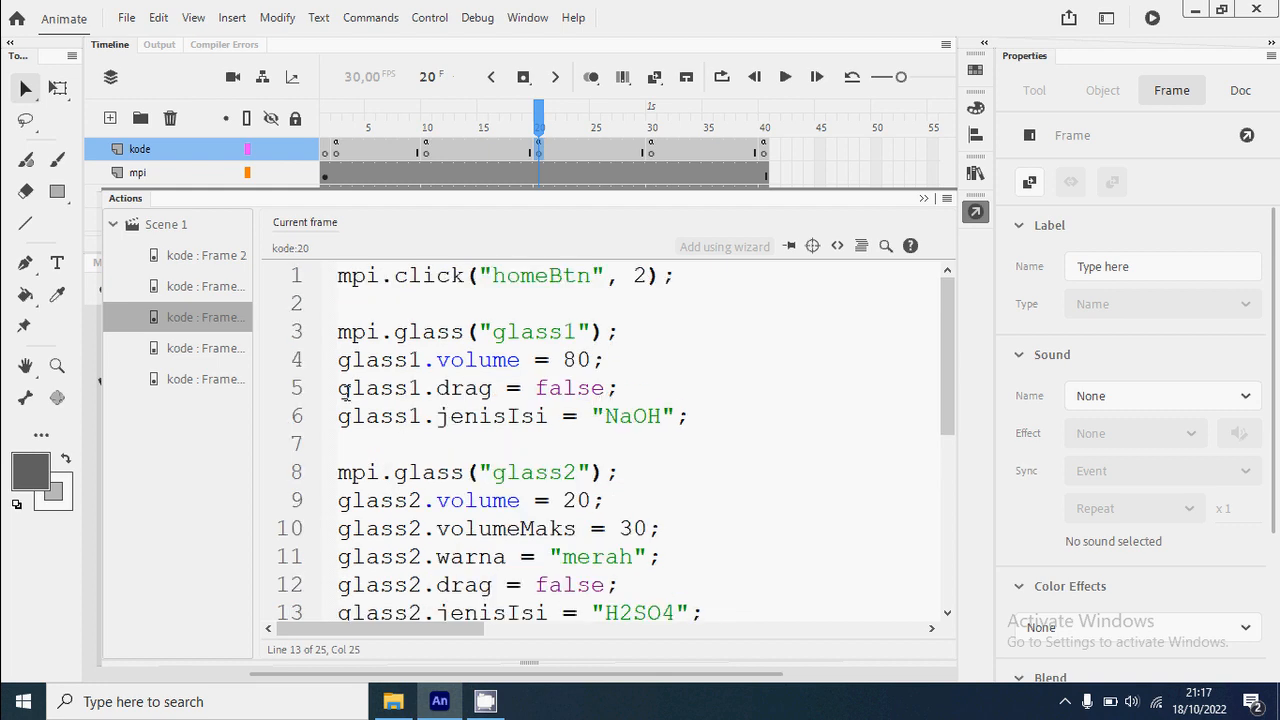
{"action": "scroll", "coordinate": [512, 370], "scroll_direction": "down", "scroll_amount": 2}
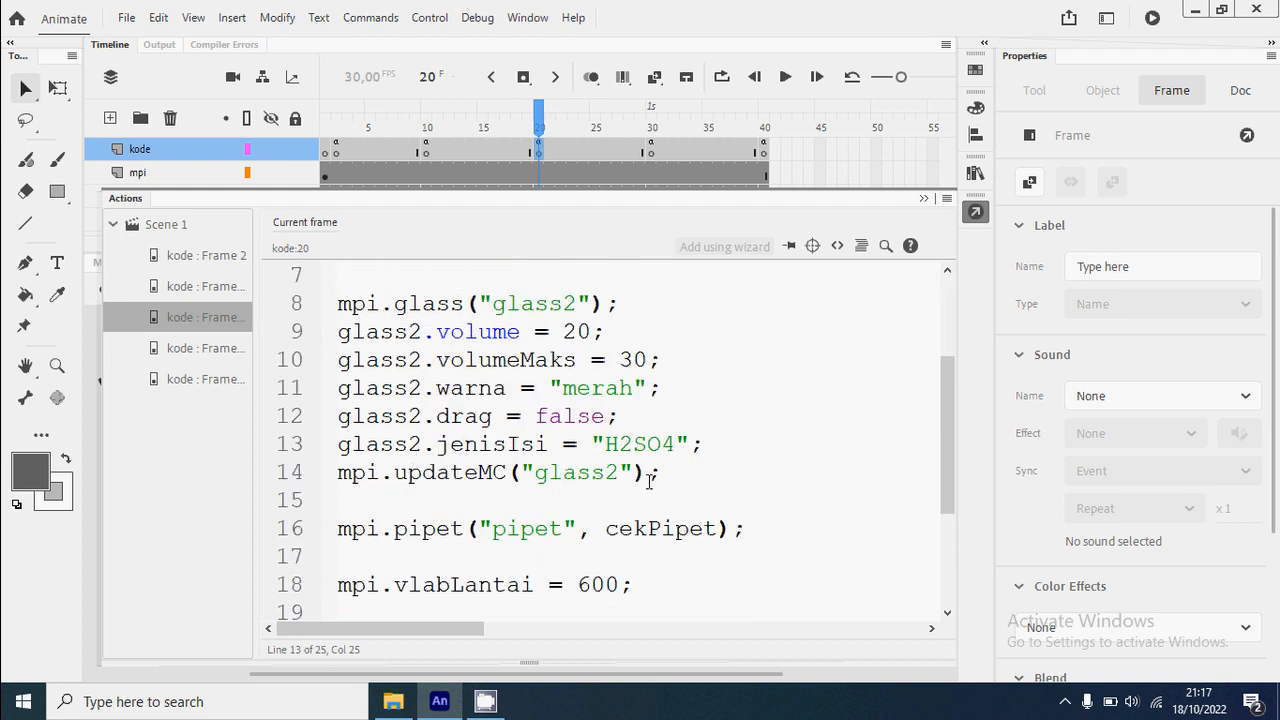
{"action": "scroll", "coordinate": [712, 472], "scroll_direction": "down", "scroll_amount": 1}
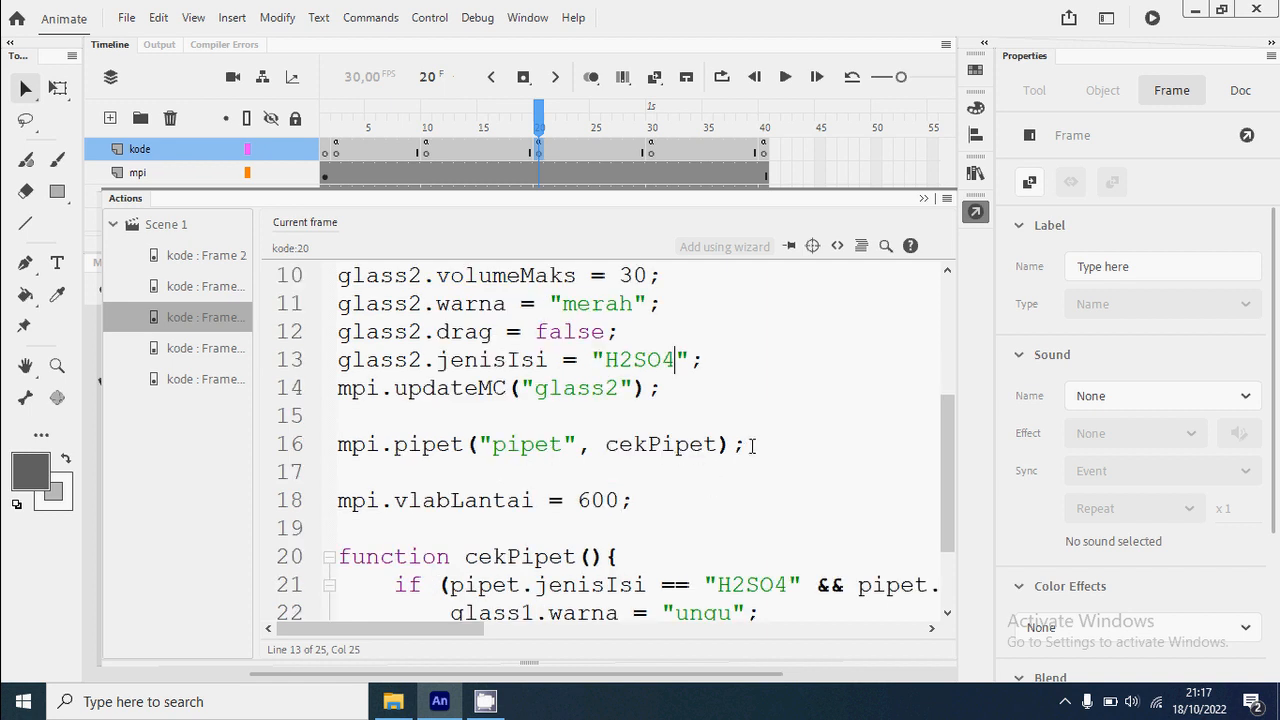
Check the mpi.pipet call in the frame 20 script against the pipette's instance name on the stage.
{"action": "left_click_drag", "start_coordinate": [752, 445], "coordinate": [334, 445]}
{"action": "left_click", "coordinate": [380, 445]}
{"action": "double_click", "coordinate": [438, 445]}
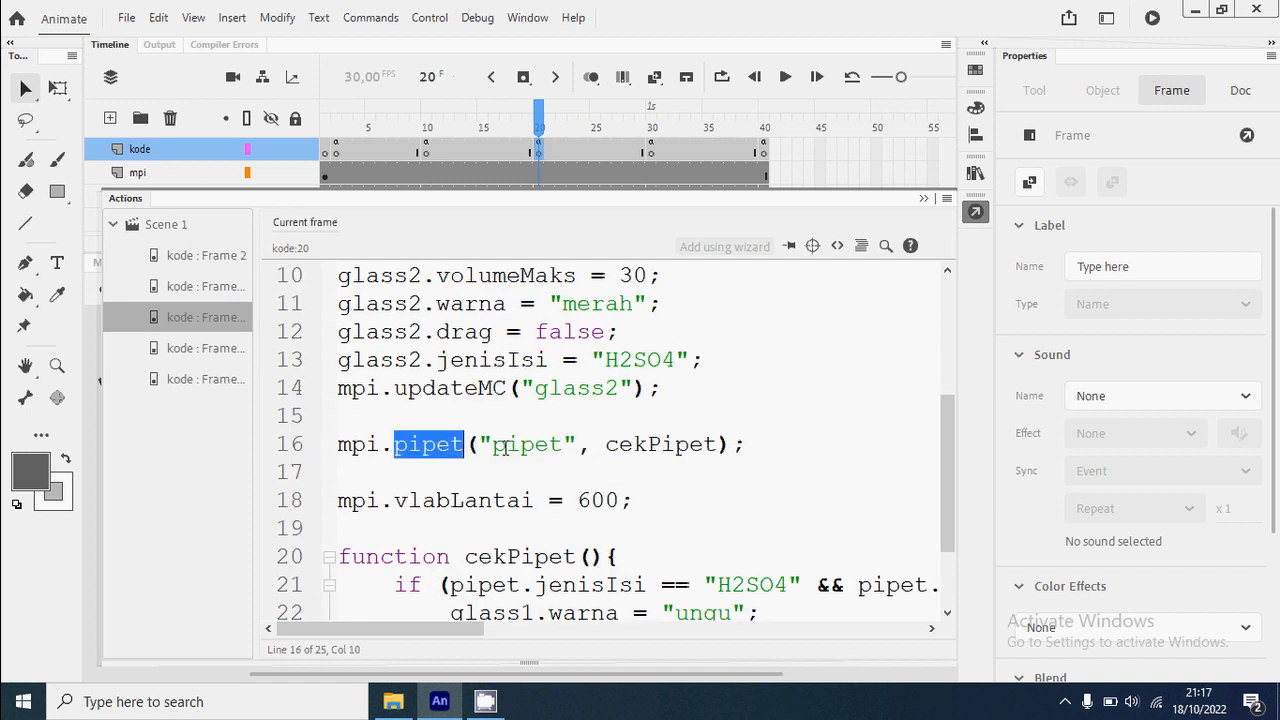
{"action": "left_click", "coordinate": [975, 211]}
{"action": "left_click", "coordinate": [768, 540]}
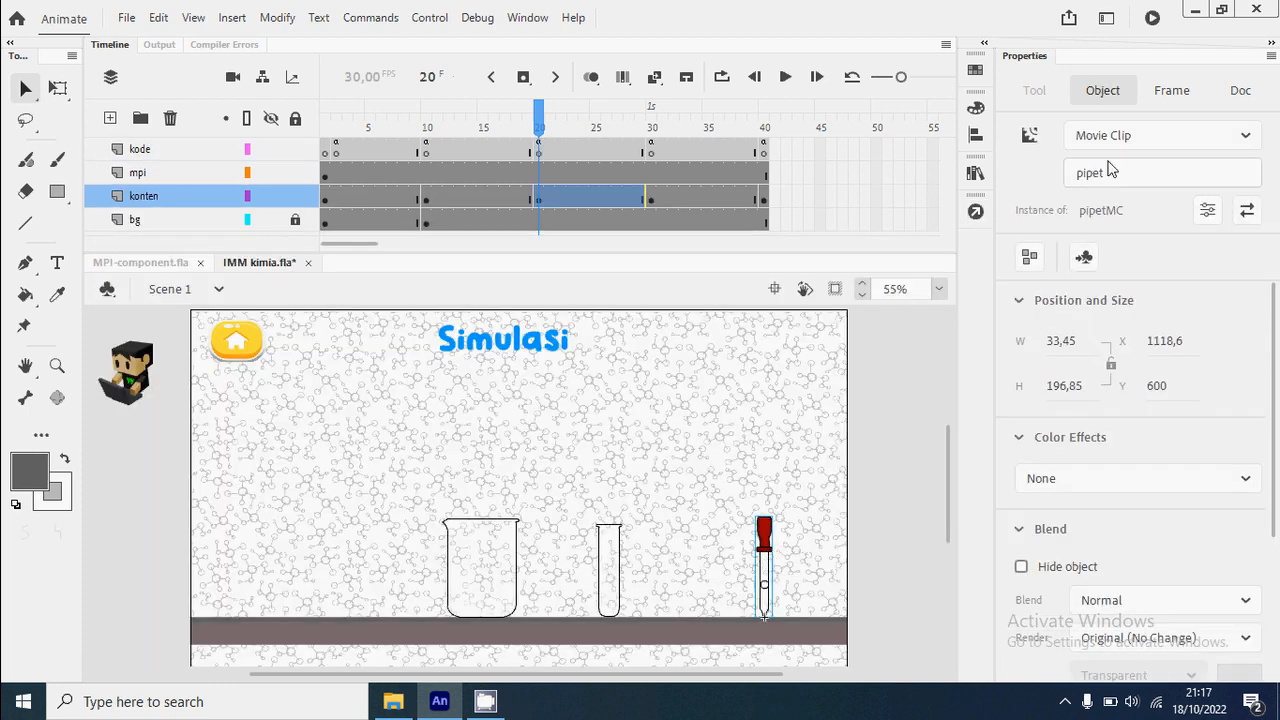
{"action": "left_click", "coordinate": [532, 150]}
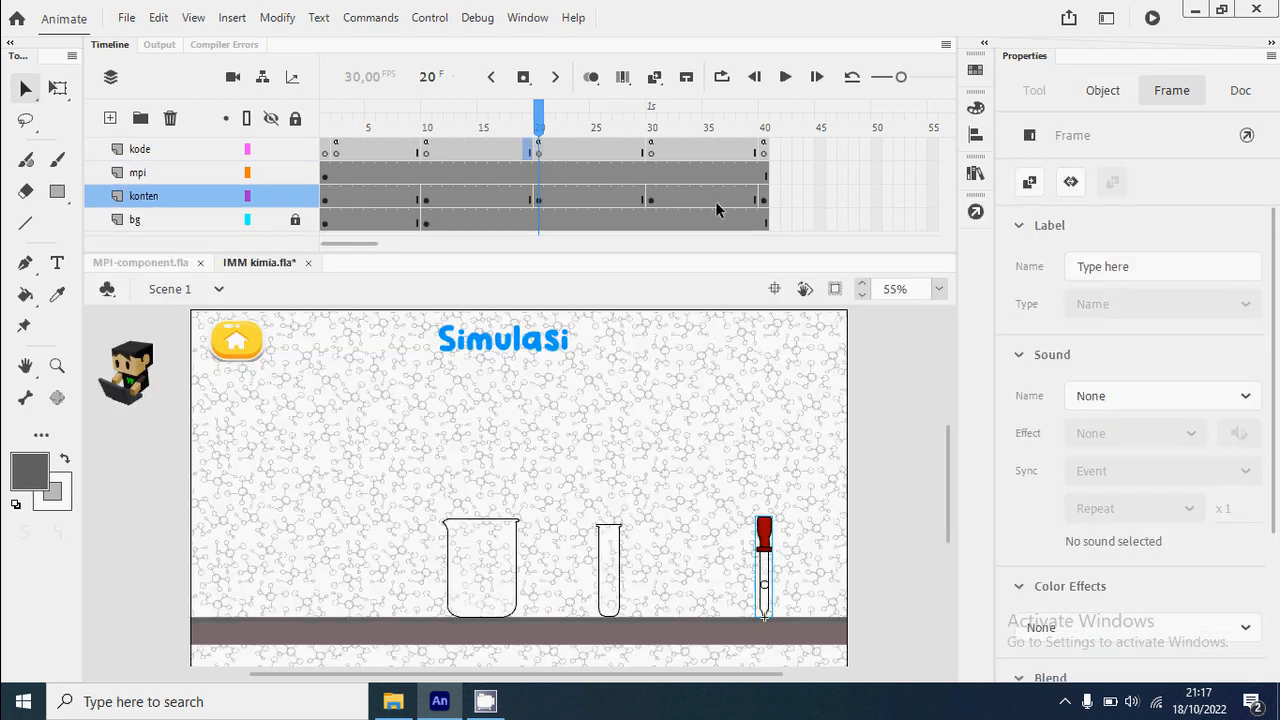
{"action": "left_click", "coordinate": [975, 211]}
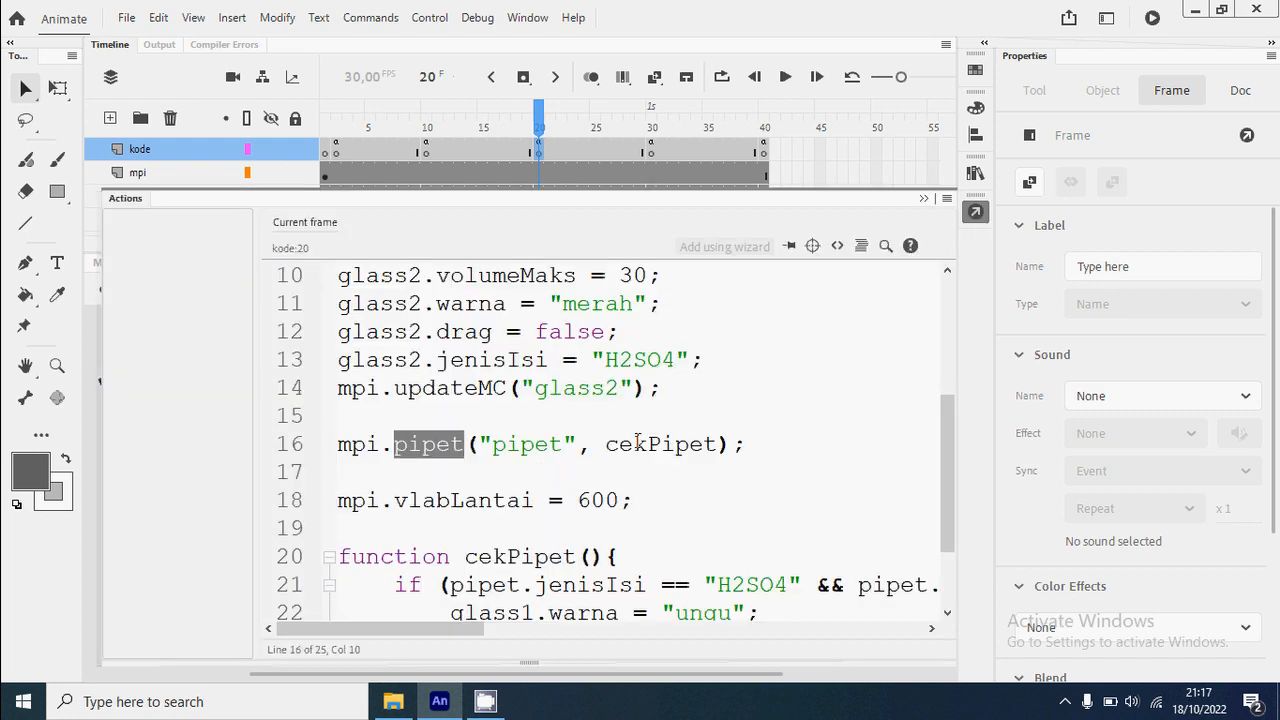
Trace the cekPipet argument of the mpi.pipet call to its function at the end of the script.
{"action": "scroll", "coordinate": [637, 441], "scroll_direction": "down", "scroll_amount": 1}
{"action": "double_click", "coordinate": [678, 361]}
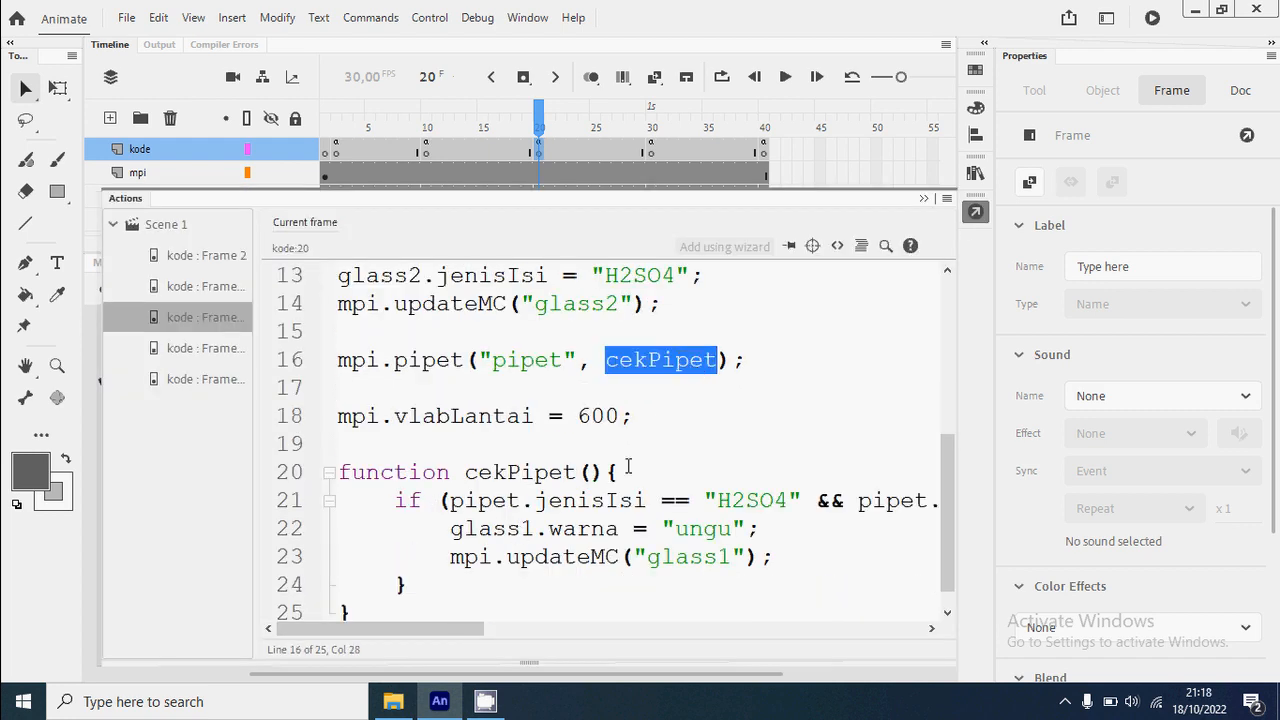
{"action": "scroll", "coordinate": [728, 328], "scroll_direction": "down", "scroll_amount": 1}
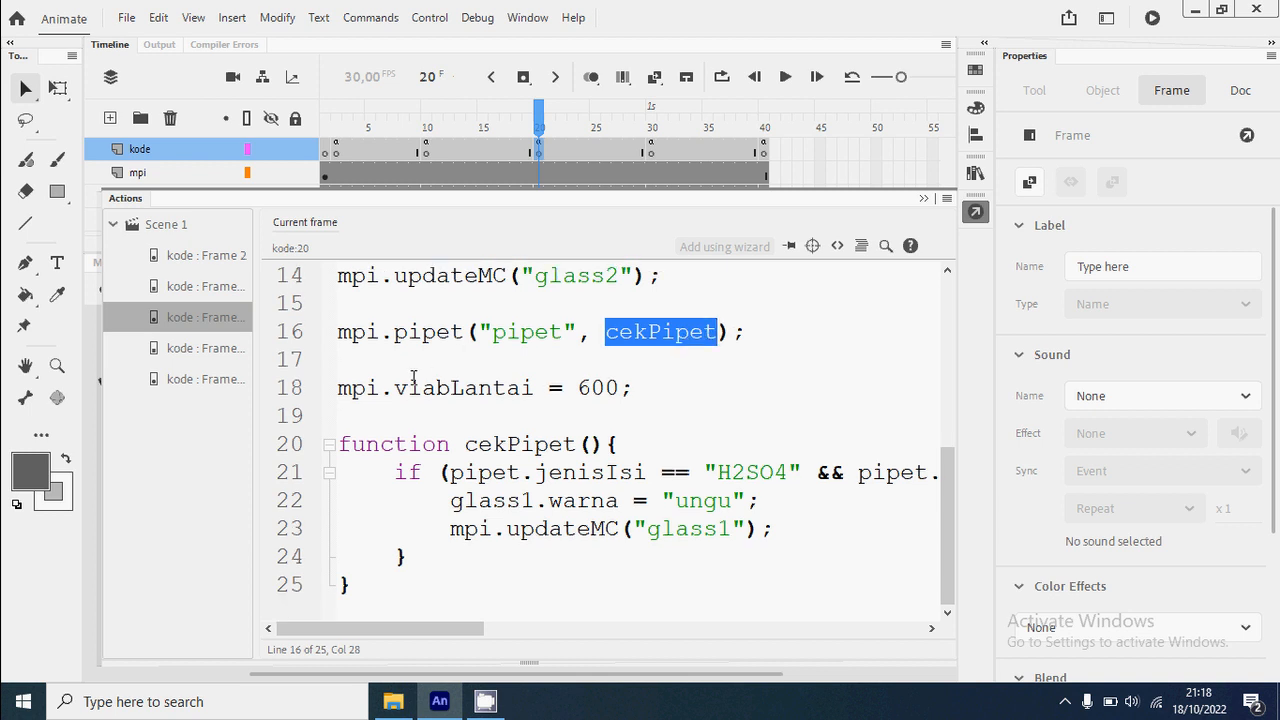
Check the mpi.vlabLantai setting against the Y position of the table shape's upper edge on the stage.
{"action": "double_click", "coordinate": [371, 388]}
{"action": "double_click", "coordinate": [458, 390]}
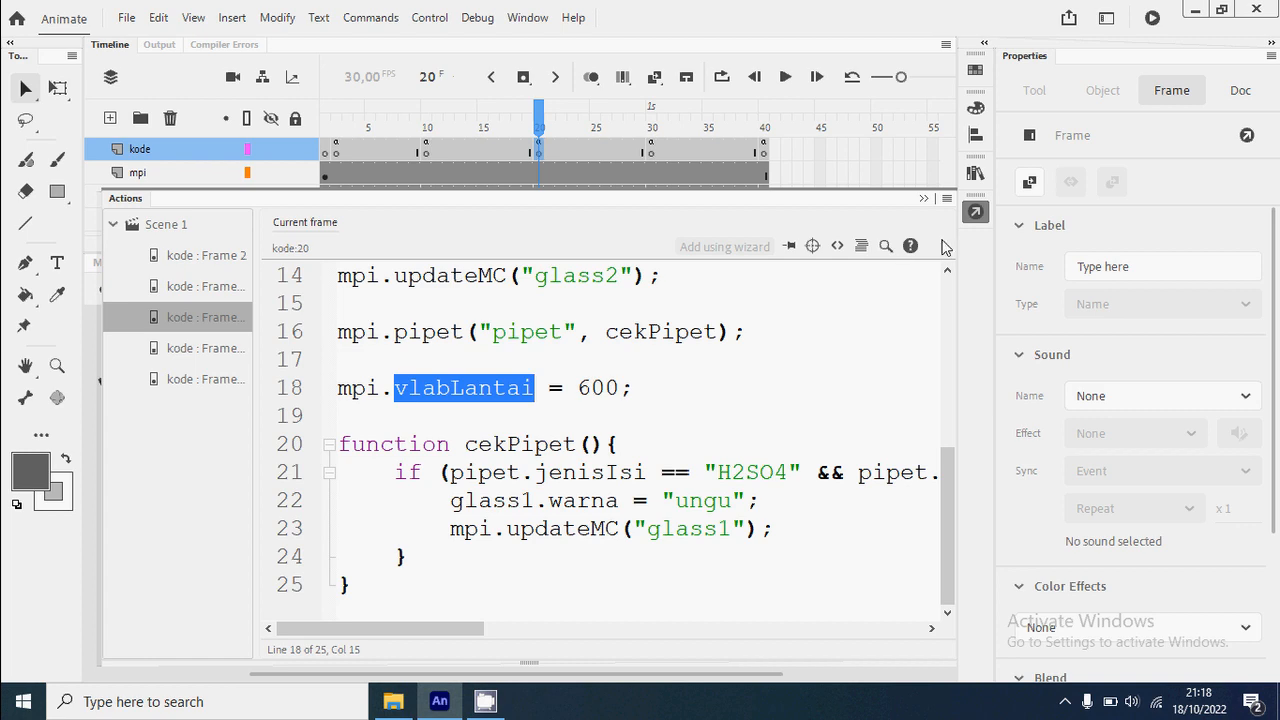
{"action": "left_click", "coordinate": [974, 214]}
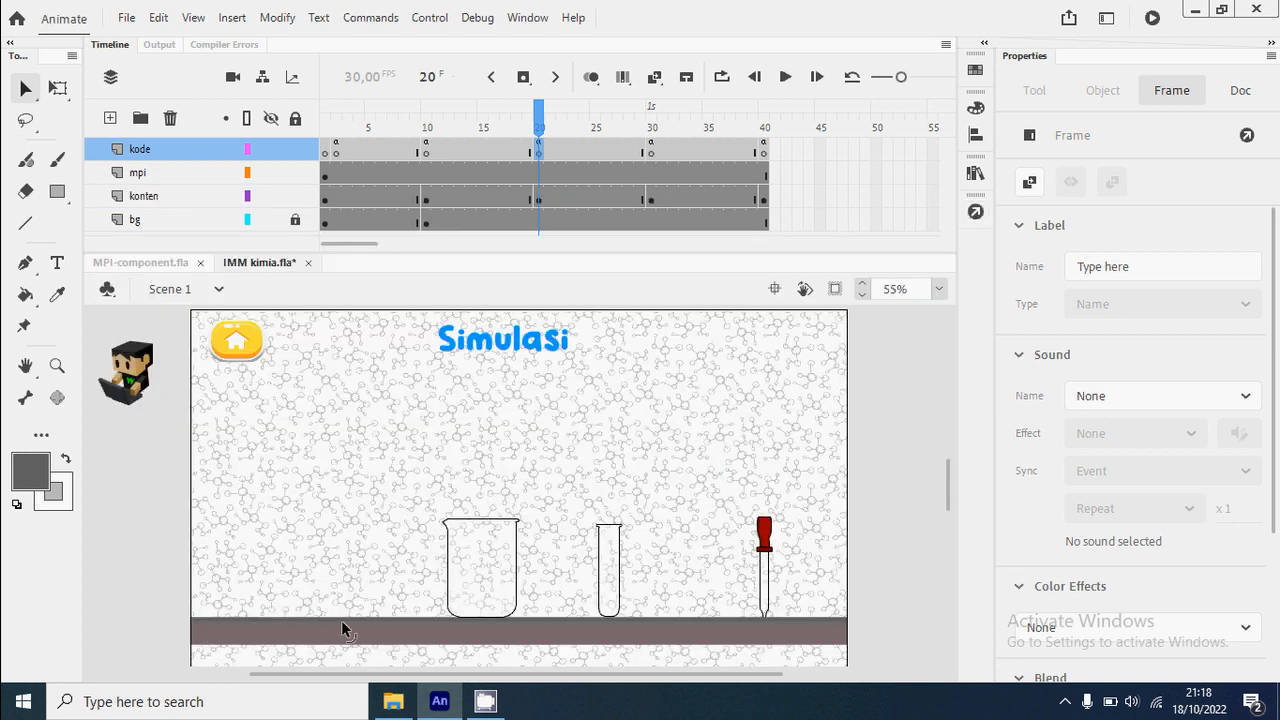
{"action": "left_click", "coordinate": [745, 630]}
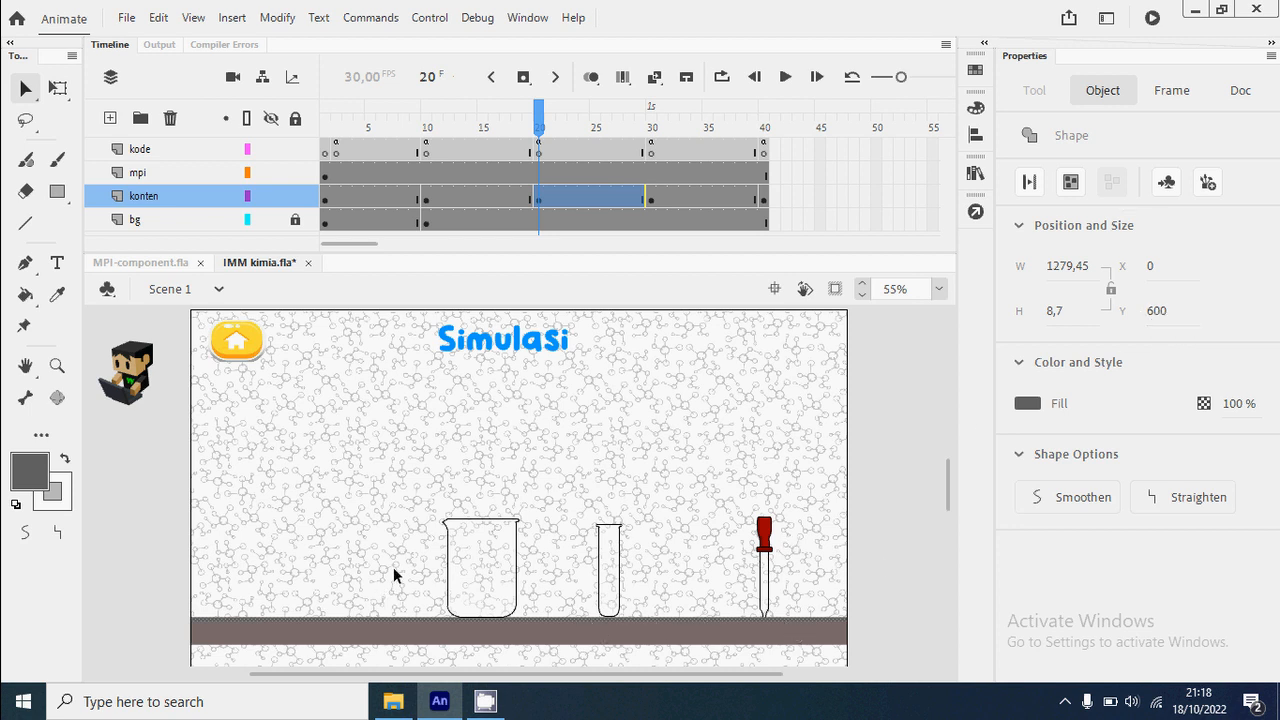
Reopen the frame 20 script on the kode layer and inspect the cekPipet function and its if condition on the pipette's contents.
{"action": "left_click", "coordinate": [536, 150]}
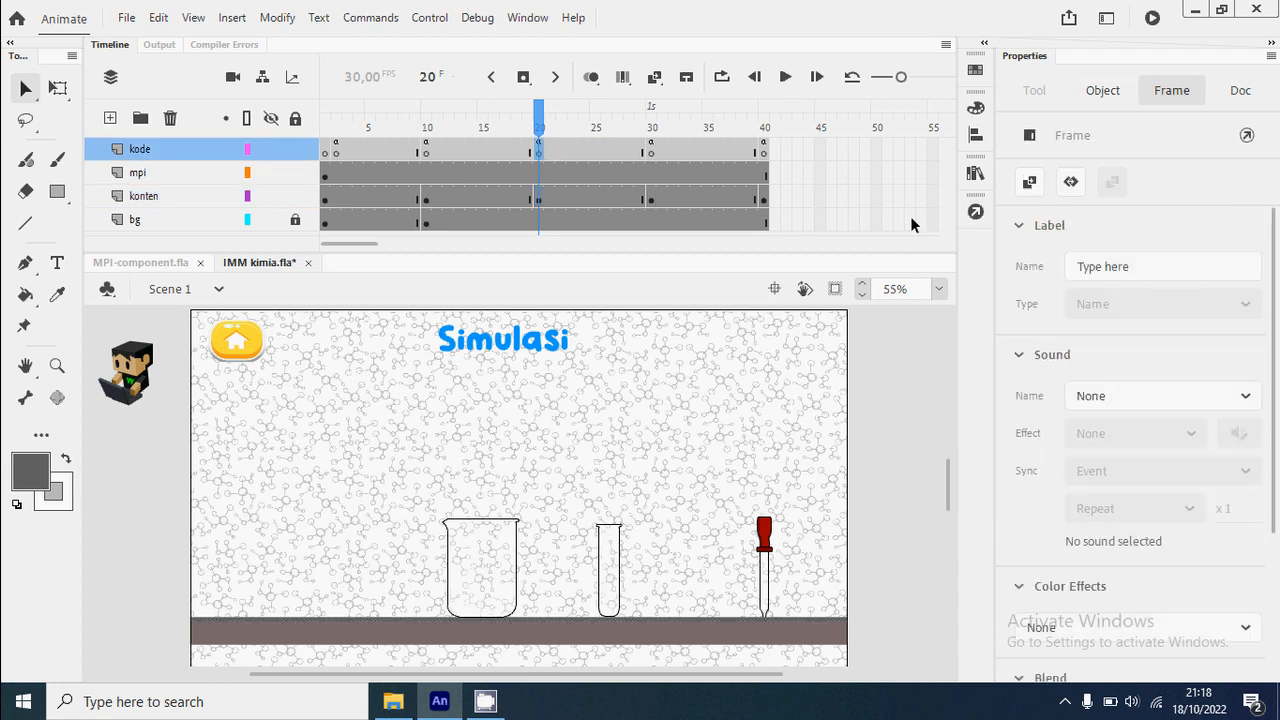
{"action": "left_click", "coordinate": [975, 211]}
{"action": "left_click", "coordinate": [648, 420]}
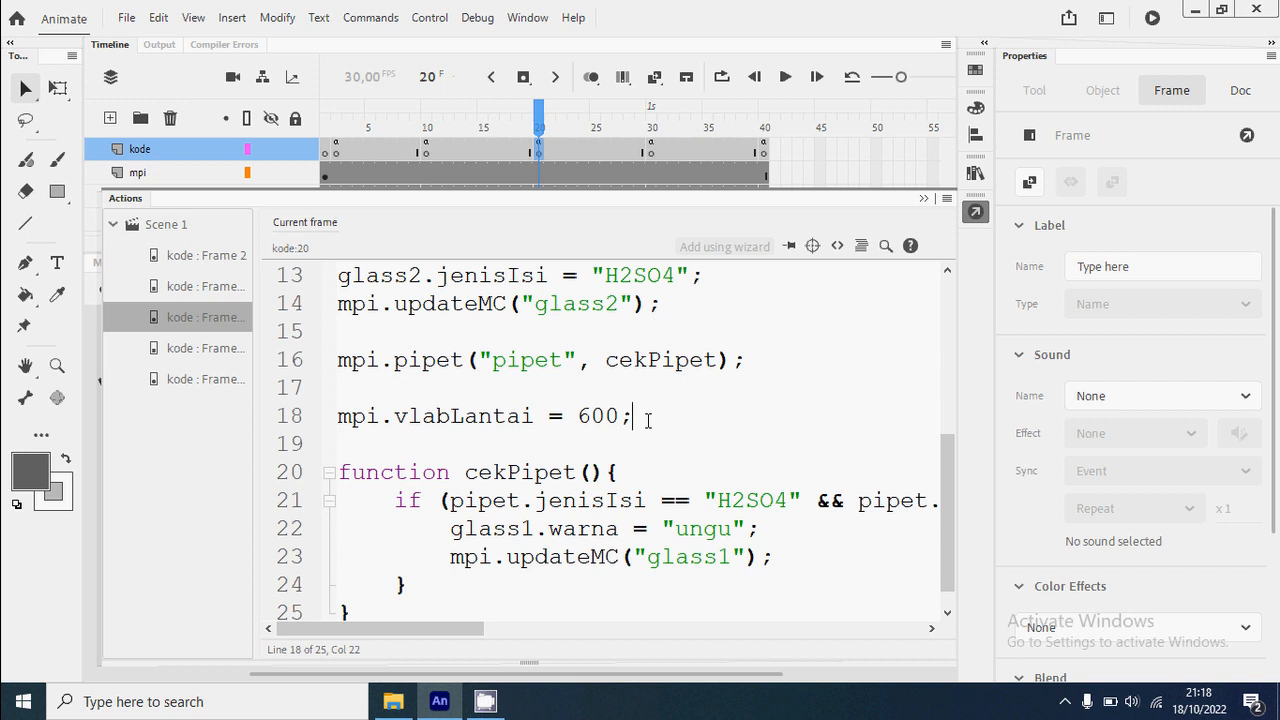
{"action": "double_click", "coordinate": [674, 366]}
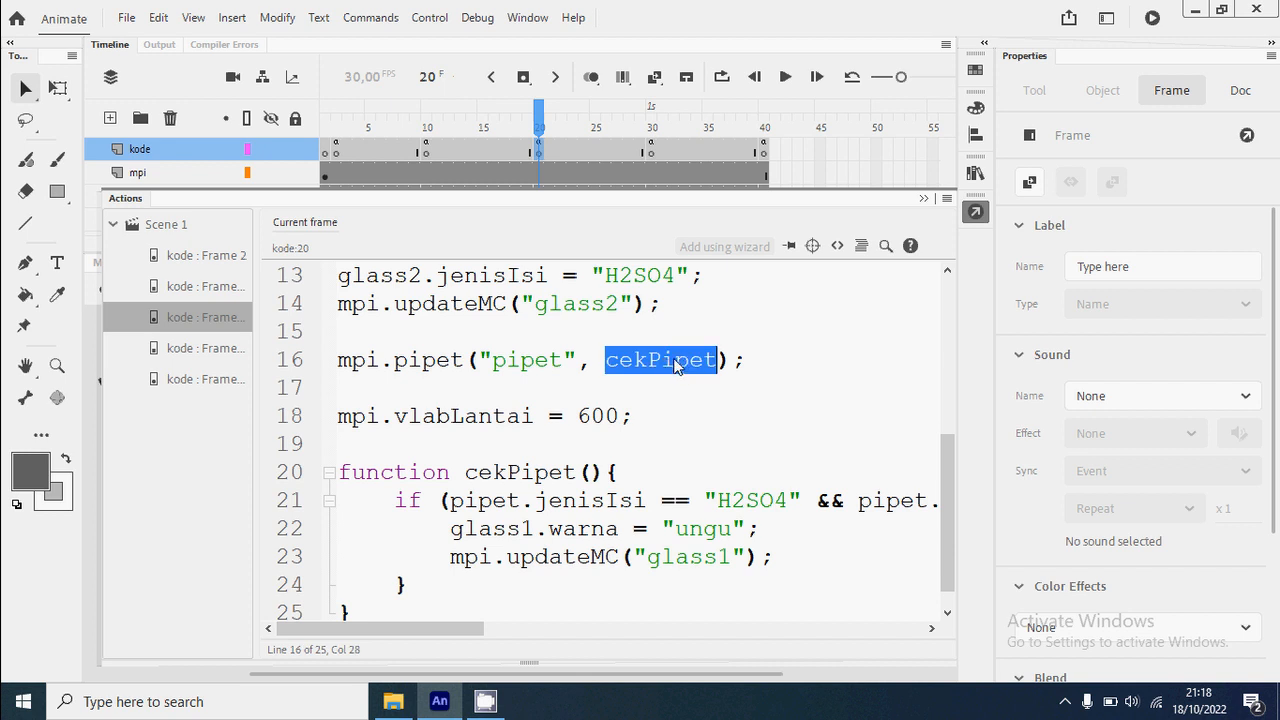
{"action": "scroll", "coordinate": [675, 364], "scroll_direction": "down", "scroll_amount": 1}
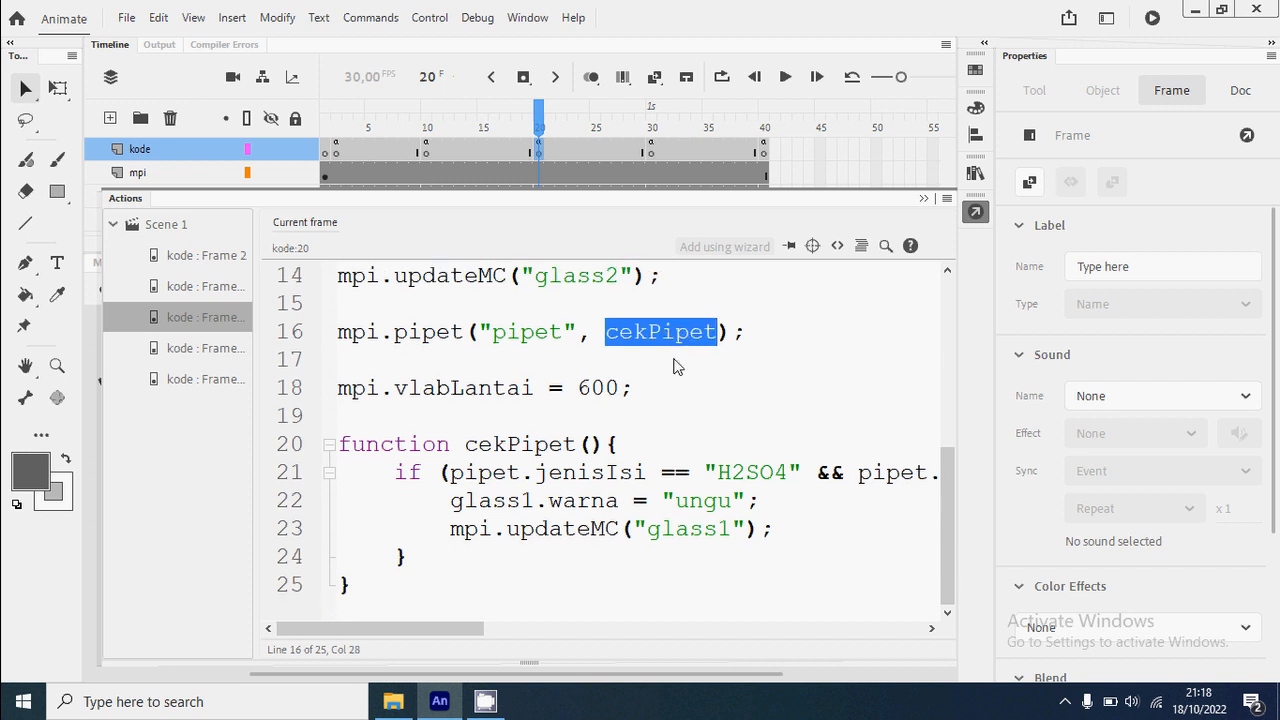
{"action": "mouse_move", "coordinate": [416, 629]}
{"action": "left_mouse_down"}
{"action": "mouse_move", "coordinate": [435, 633]}
{"action": "mouse_move", "coordinate": [400, 634]}
{"action": "mouse_move", "coordinate": [449, 643]}
{"action": "mouse_move", "coordinate": [586, 629]}
{"action": "mouse_move", "coordinate": [434, 640]}
{"action": "left_mouse_up"}
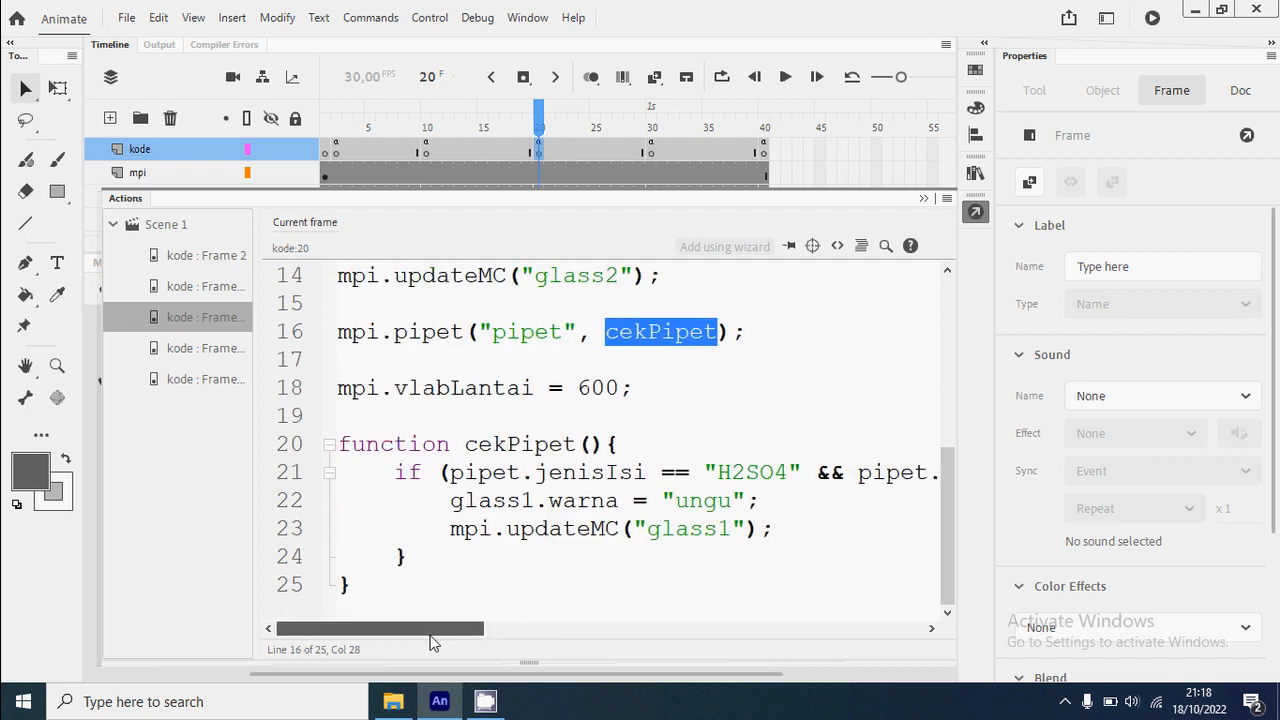
Review the "ungu" colour assignment for glass1 and the mpi.updateMC call inside the cekPipet function.
{"action": "double_click", "coordinate": [697, 502]}
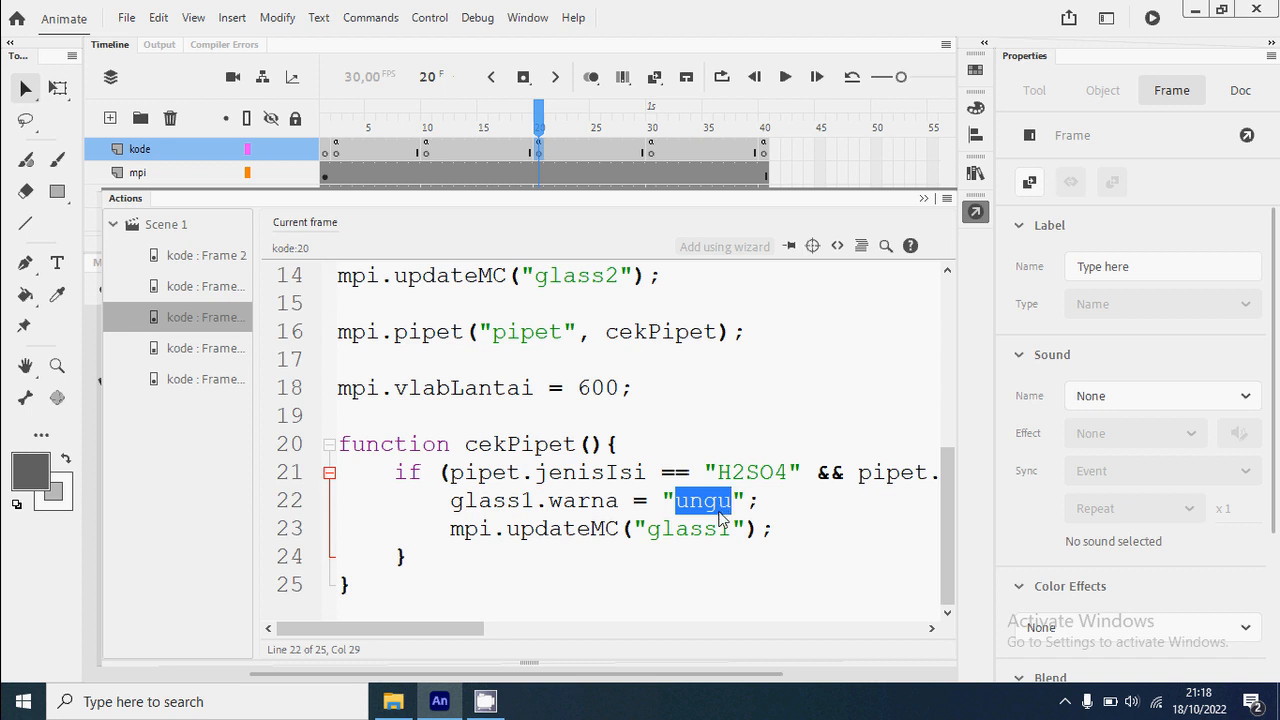
{"action": "left_click", "coordinate": [730, 502]}
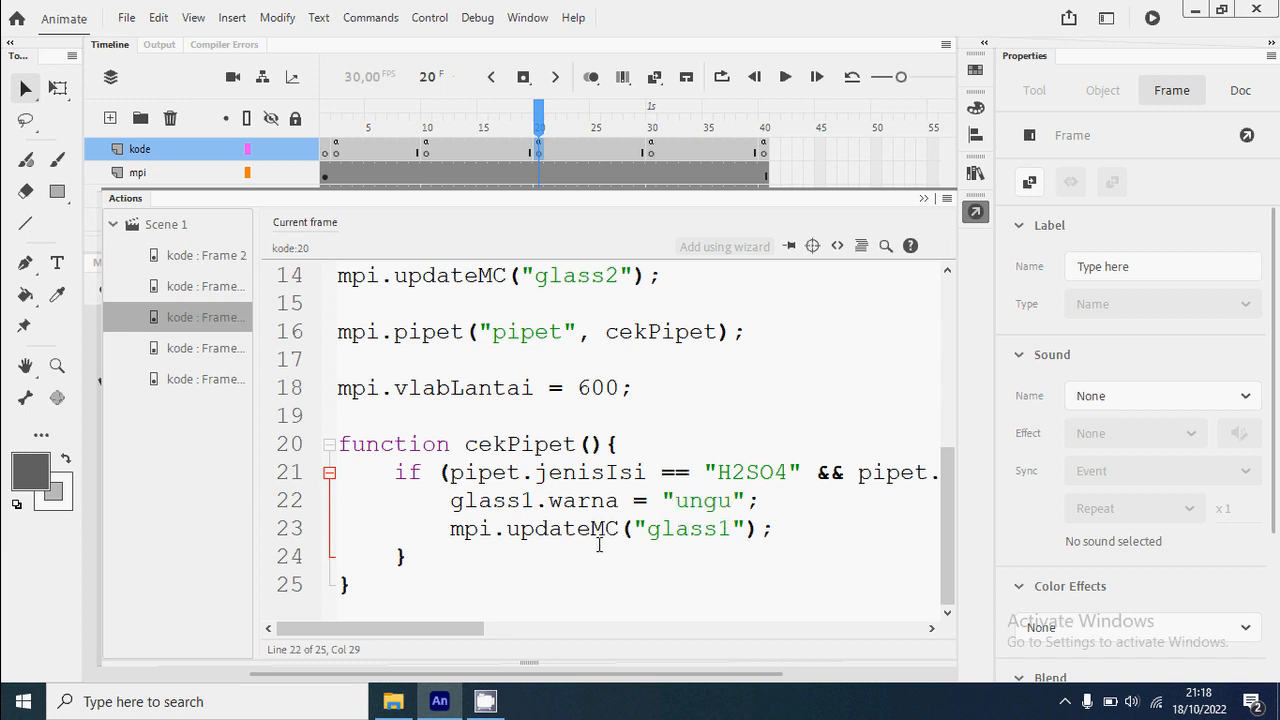
{"action": "double_click", "coordinate": [700, 501]}
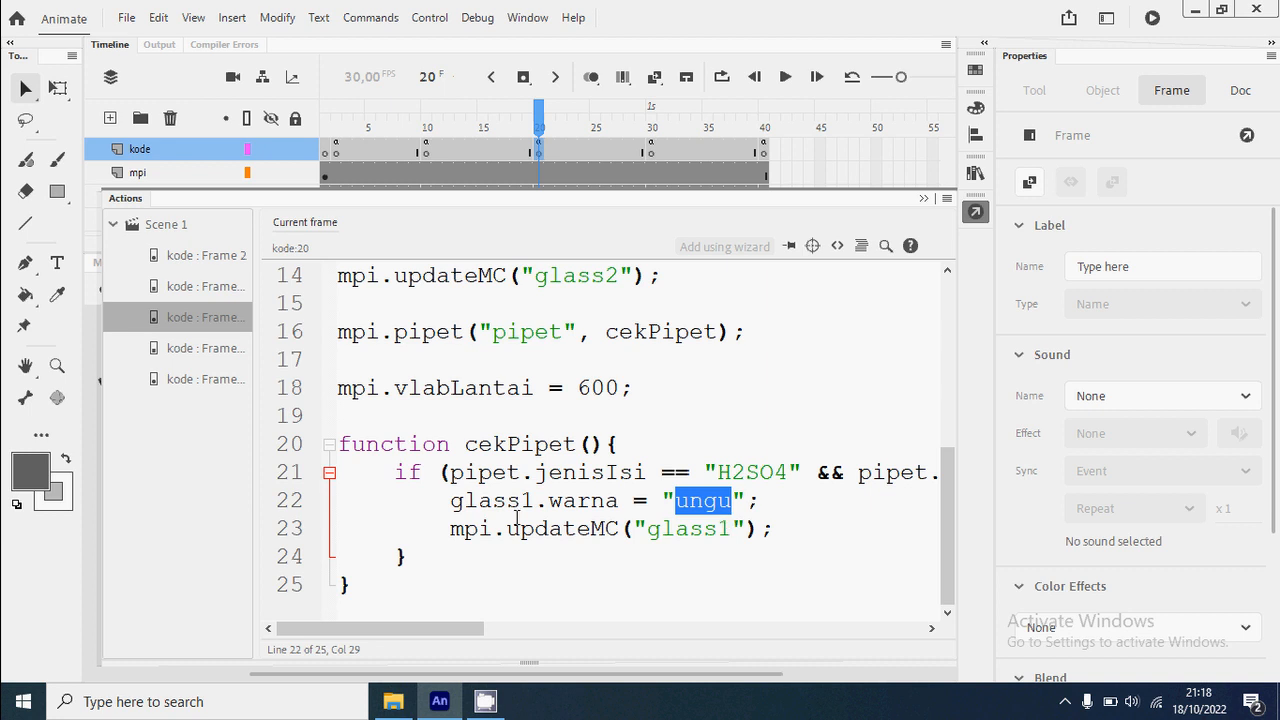
{"action": "double_click", "coordinate": [478, 530]}
{"action": "double_click", "coordinate": [555, 530]}
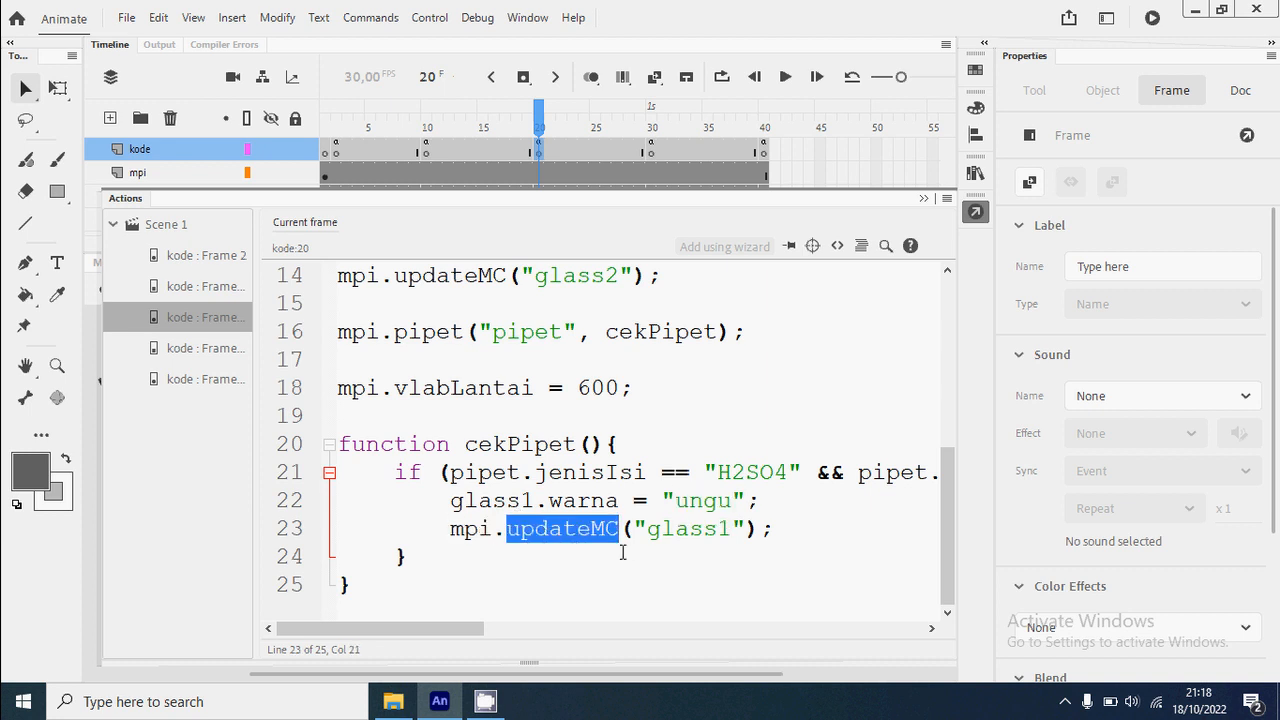
{"action": "double_click", "coordinate": [706, 530]}
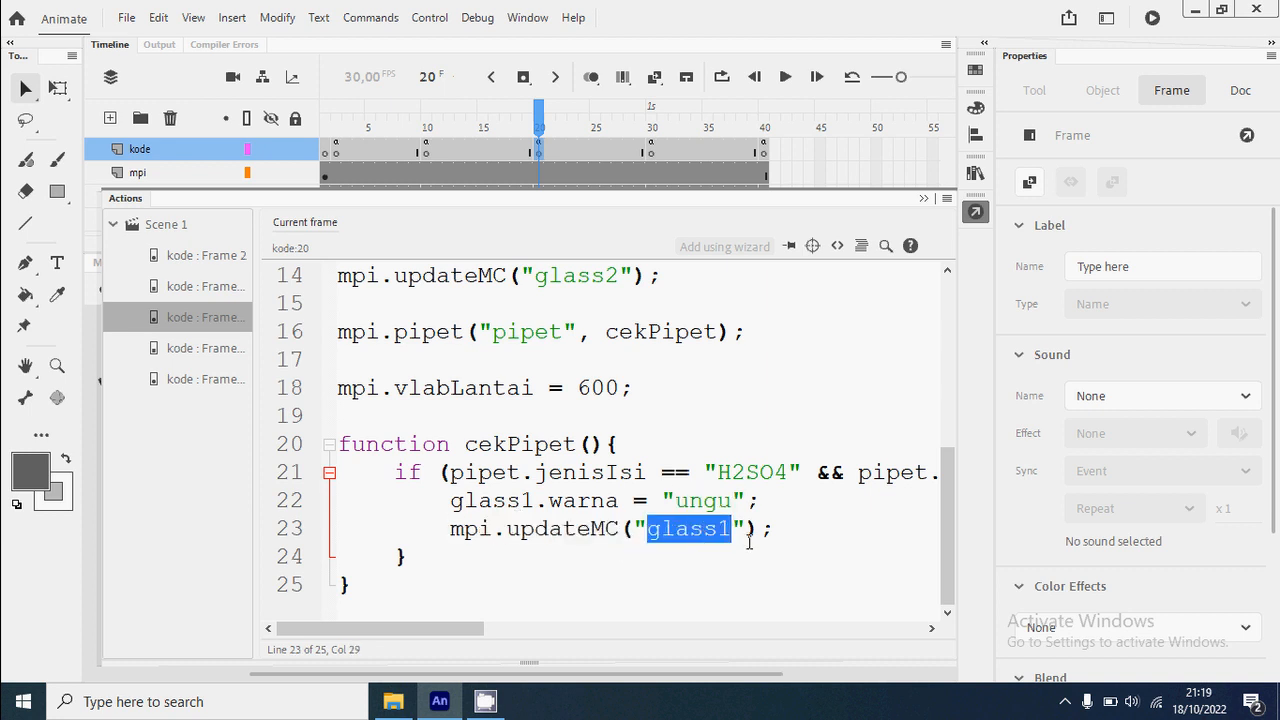
Test the movie, open the Simulasi page, try the pipette between the test tube and the beaker, and return to the home page.
{"action": "left_click", "coordinate": [974, 220]}
{"action": "left_click", "coordinate": [975, 220]}
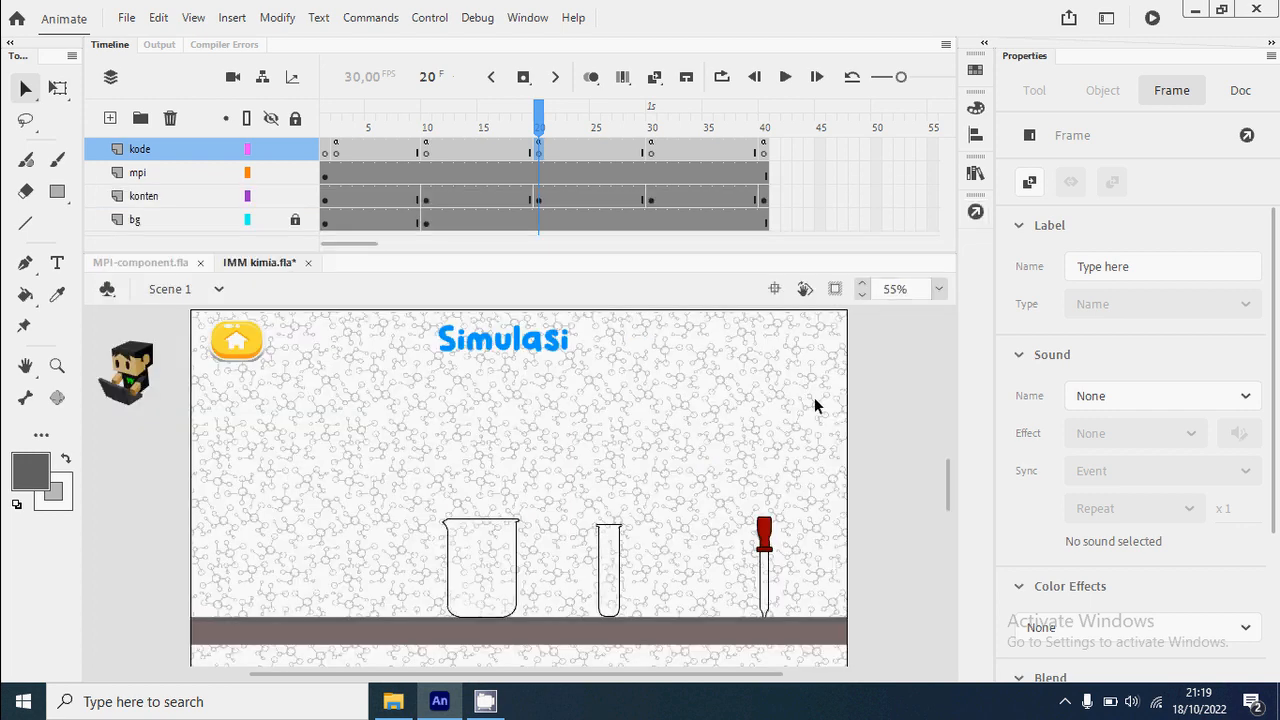
{"action": "key", "text": "ctrl+Return"}
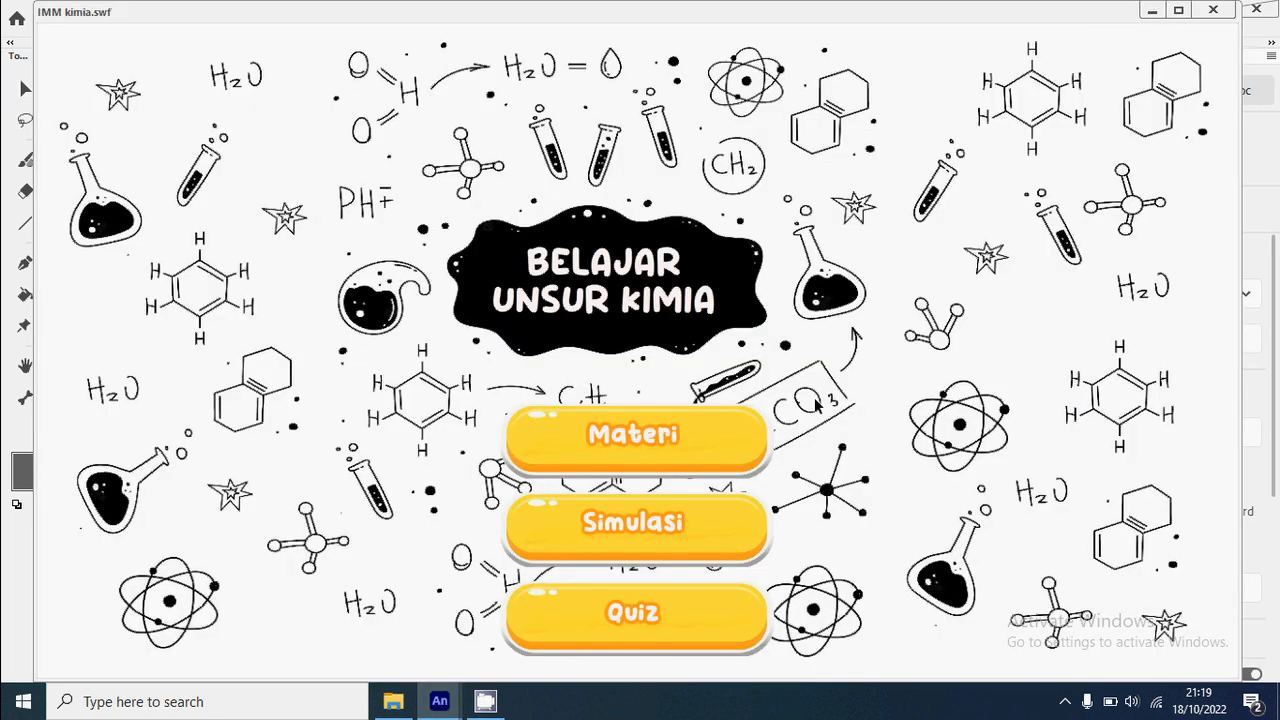
{"action": "left_click", "coordinate": [709, 548]}
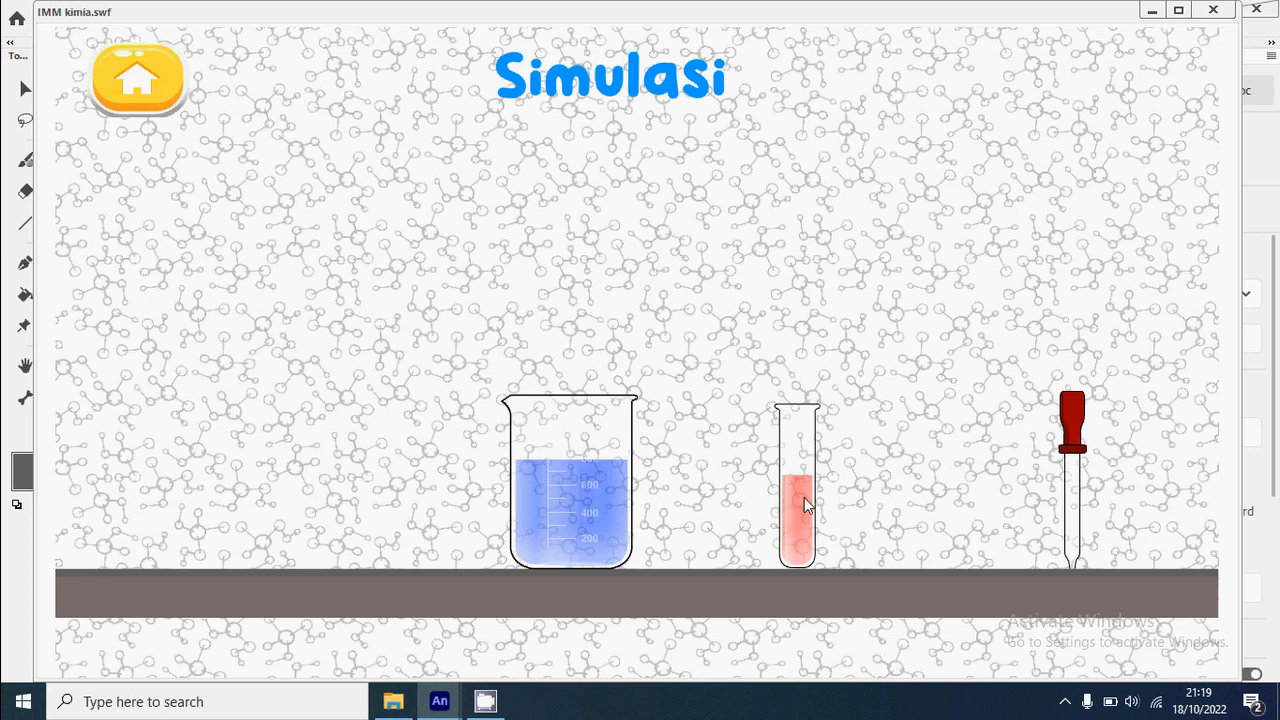
{"action": "left_click_drag", "start_coordinate": [1082, 425], "coordinate": [570, 179]}
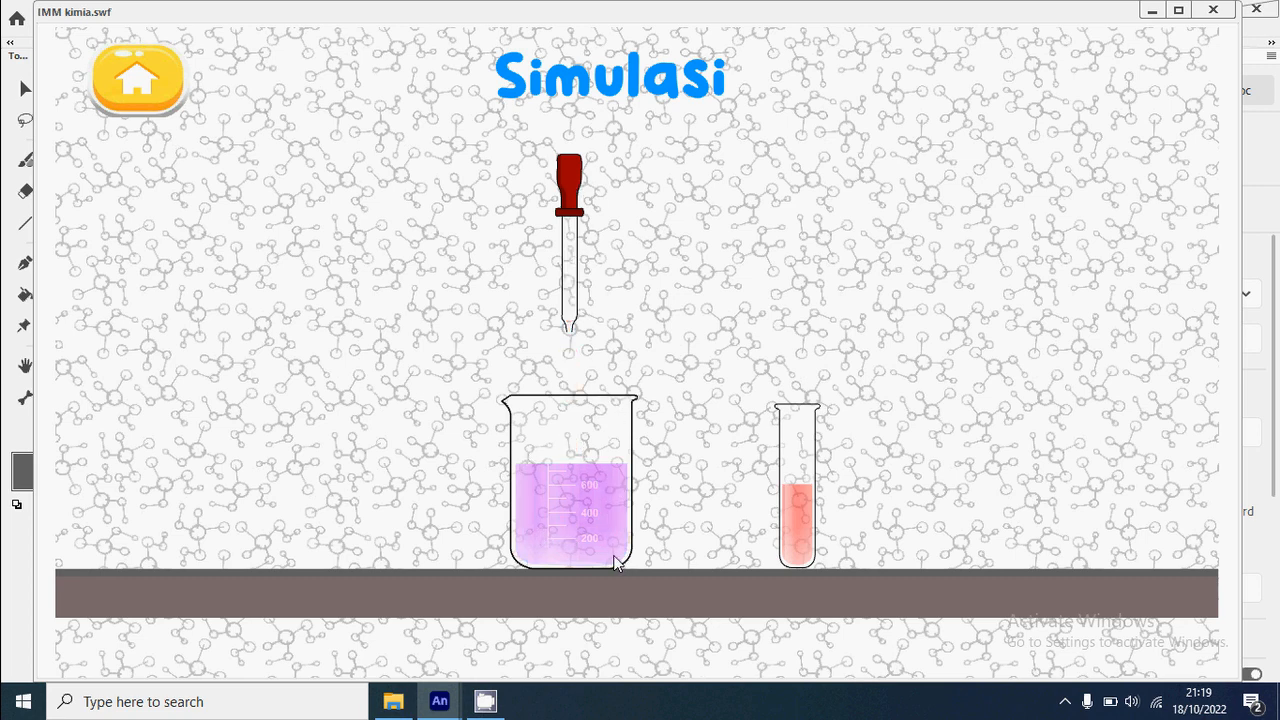
{"action": "left_click_drag", "start_coordinate": [578, 195], "coordinate": [940, 360]}
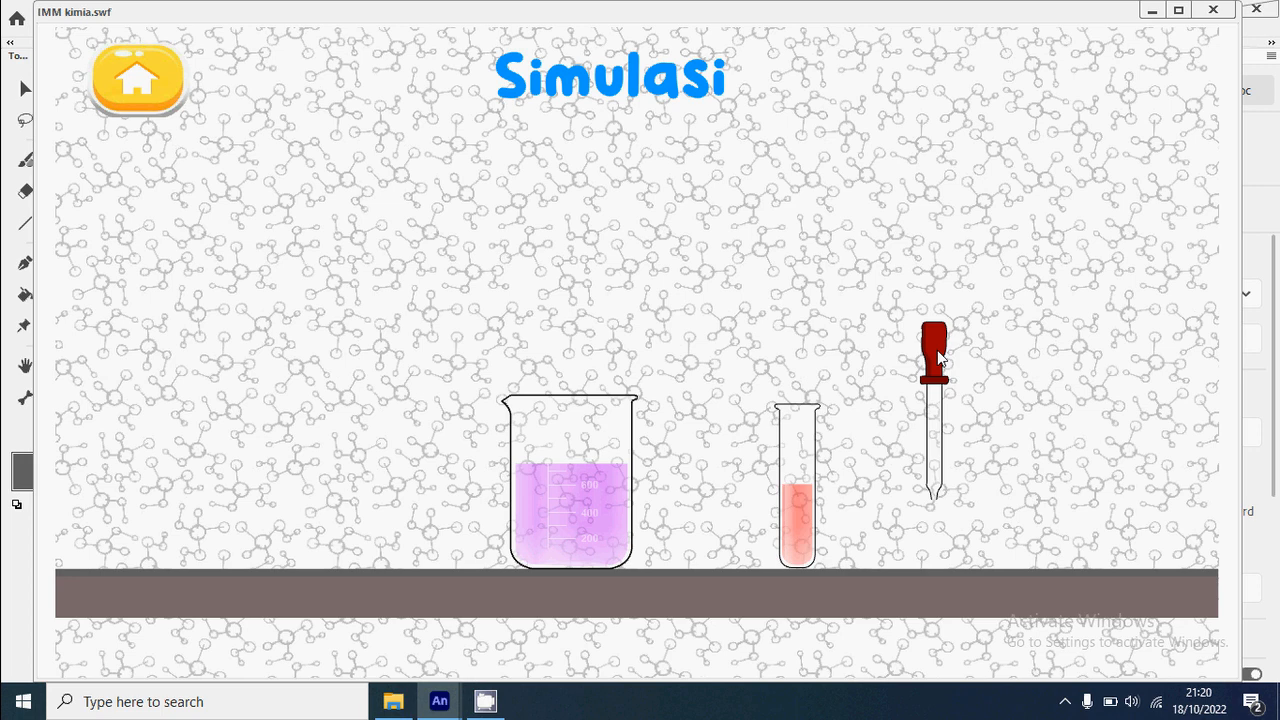
{"action": "left_click", "coordinate": [146, 96]}
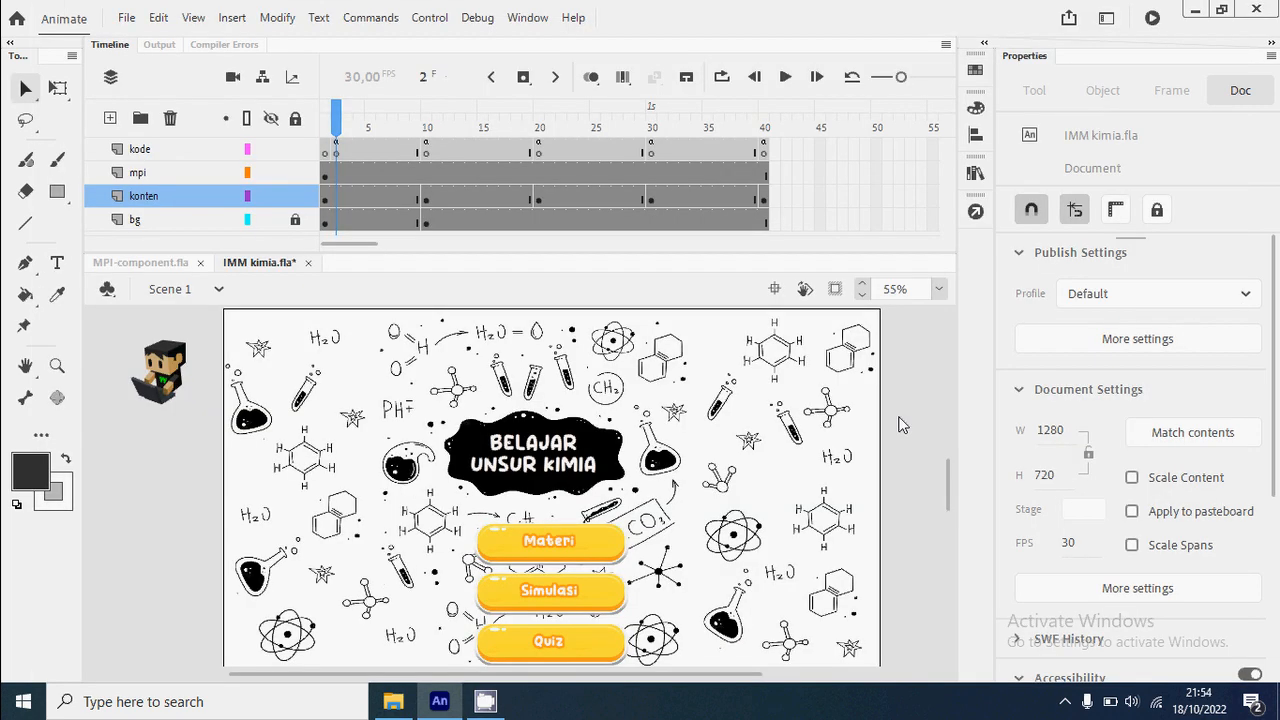
Check the target frame of the quizBtn call in the frame 2 script on the kode layer and view the Quiz page there.
{"action": "left_click", "coordinate": [337, 153]}
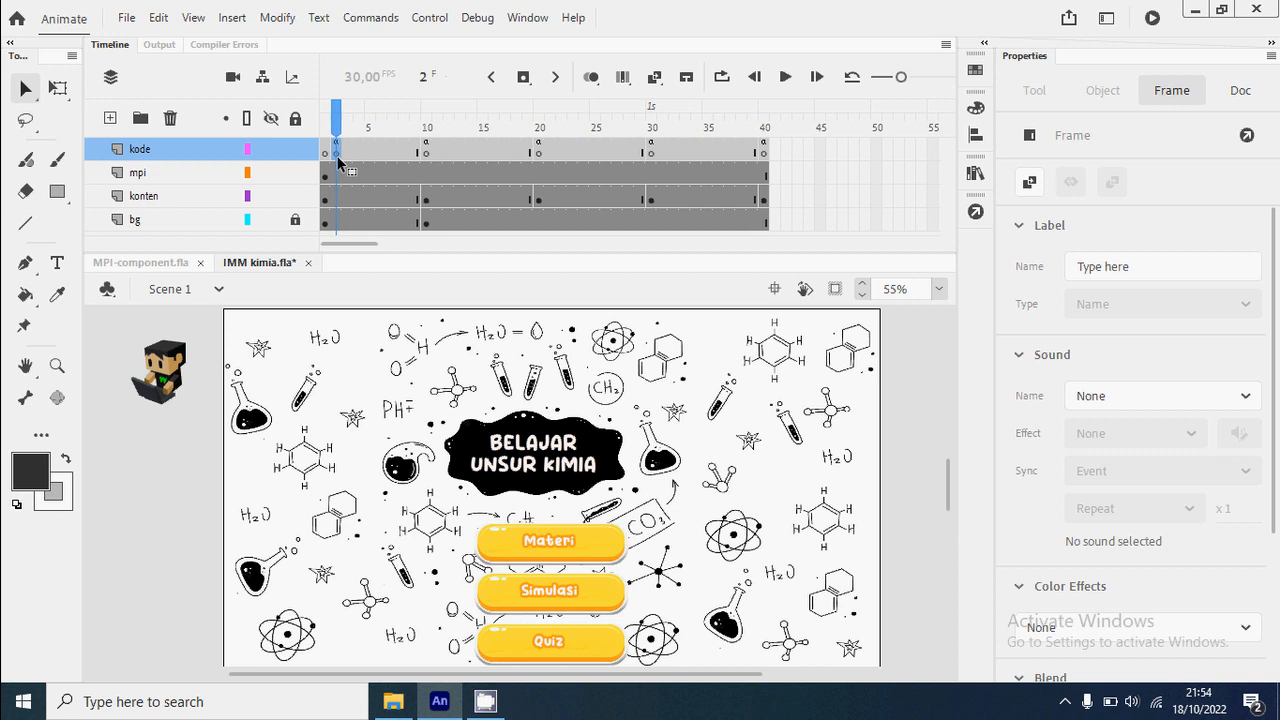
{"action": "left_click", "coordinate": [975, 211]}
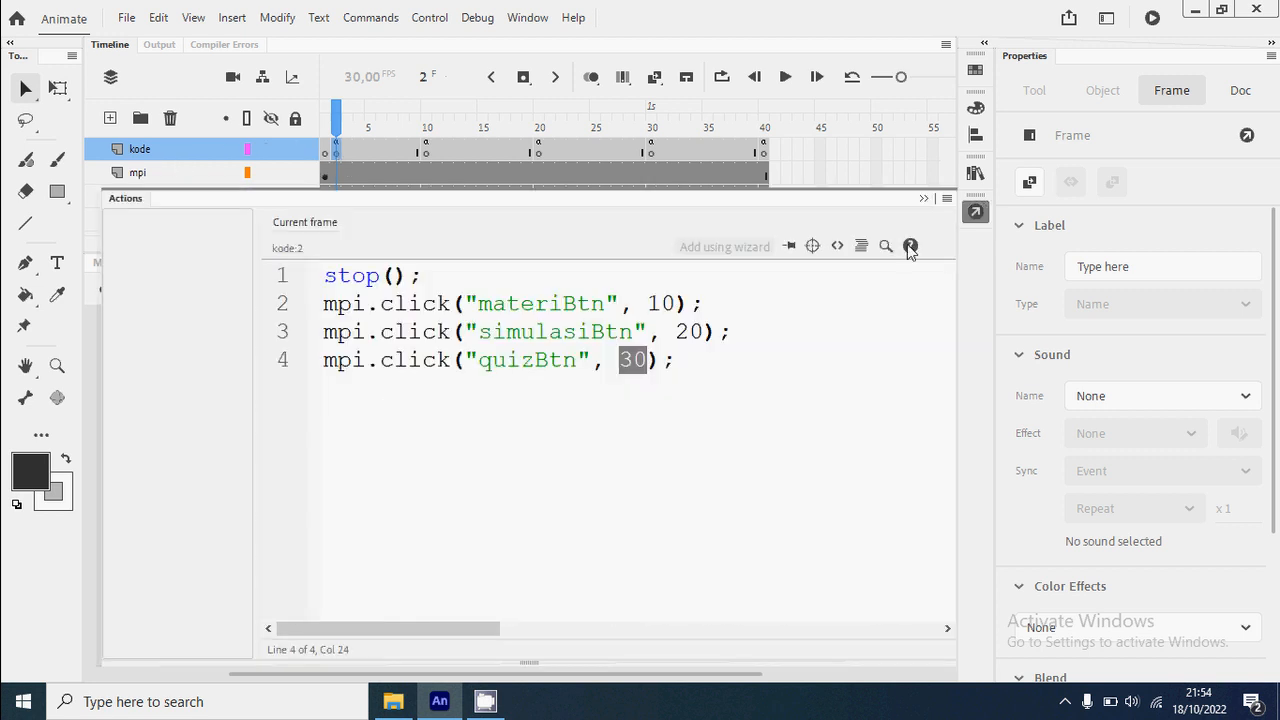
{"action": "double_click", "coordinate": [530, 370]}
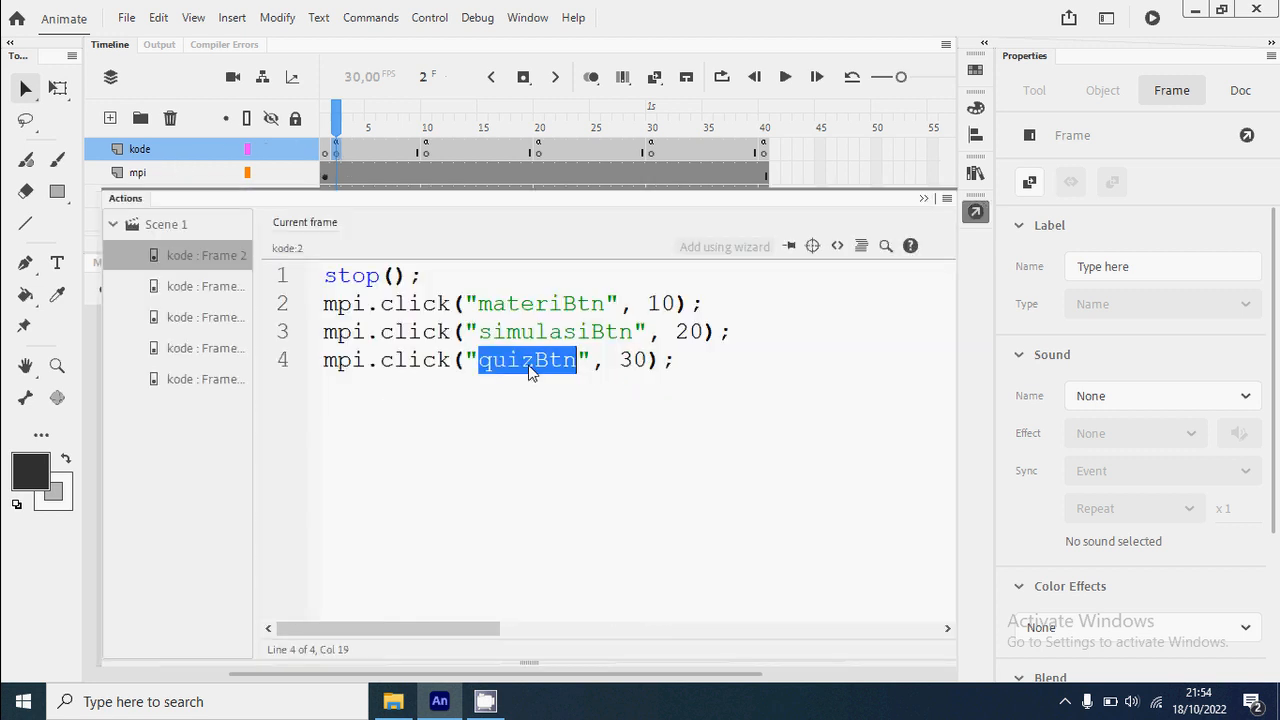
{"action": "double_click", "coordinate": [641, 366]}
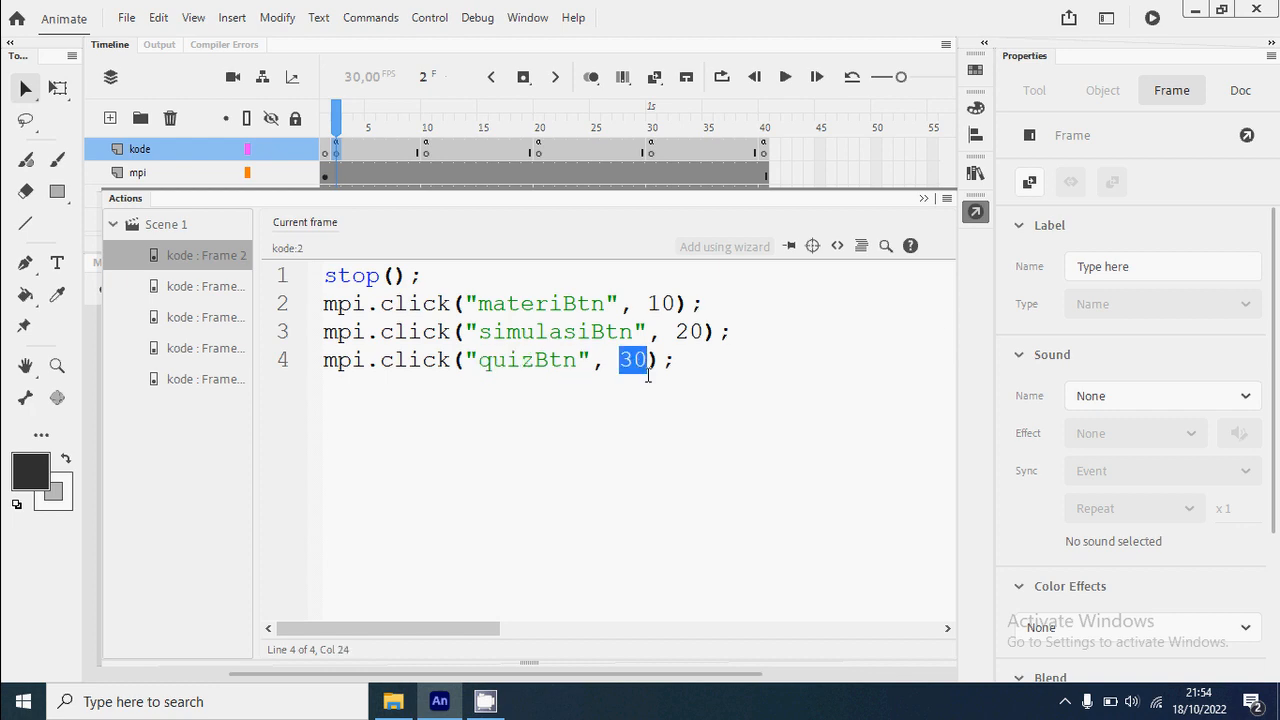
{"action": "left_click", "coordinate": [975, 211]}
{"action": "left_click", "coordinate": [651, 128]}
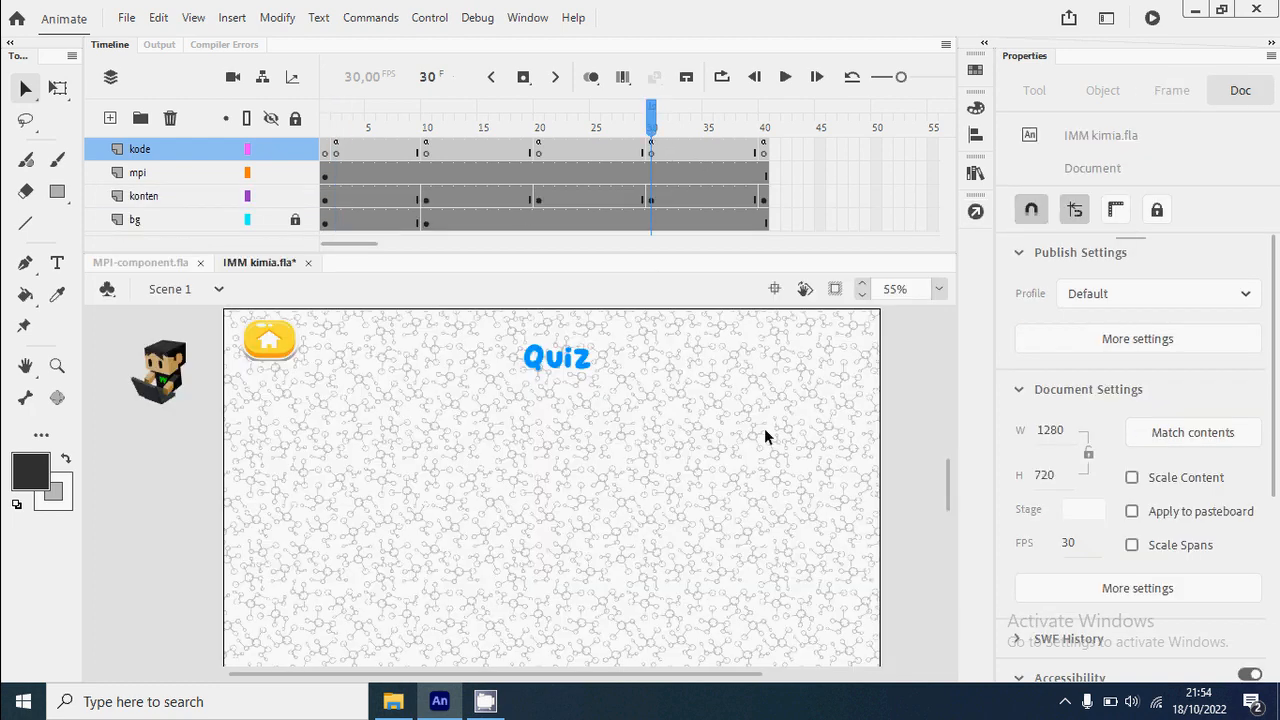
Copy the notebook panel bitmap from the Materi page at frame 10 and paste it in place on the konten layer at frame 30.
{"action": "left_click", "coordinate": [428, 128]}
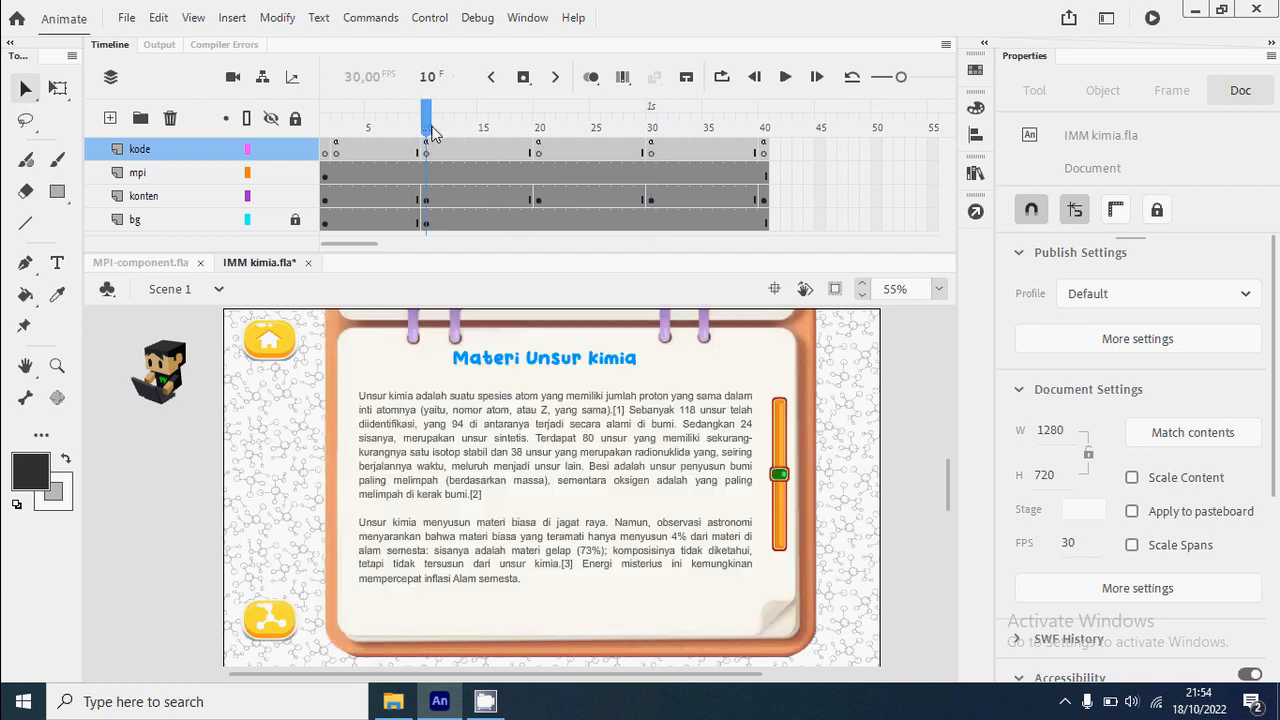
{"action": "left_click", "coordinate": [805, 383]}
{"action": "right_click", "coordinate": [805, 381]}
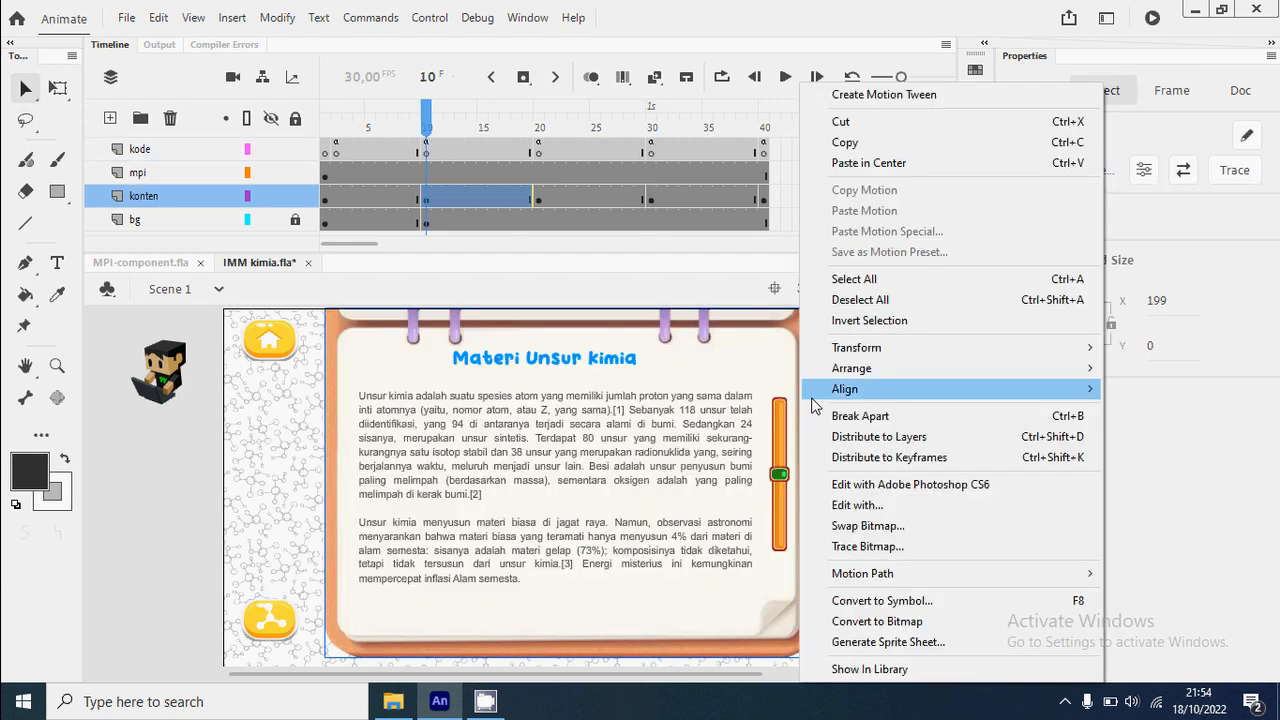
{"action": "left_click", "coordinate": [860, 163]}
{"action": "left_click", "coordinate": [652, 172]}
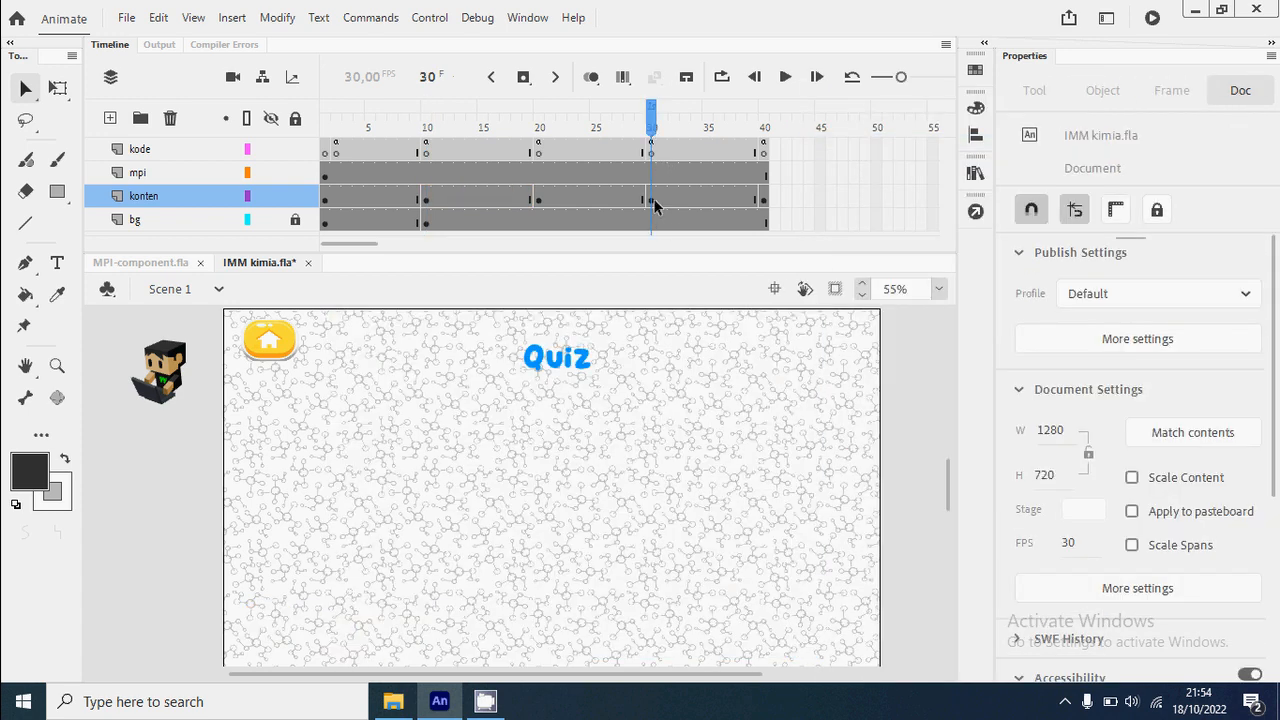
{"action": "left_click", "coordinate": [652, 200]}
{"action": "right_click", "coordinate": [923, 389]}
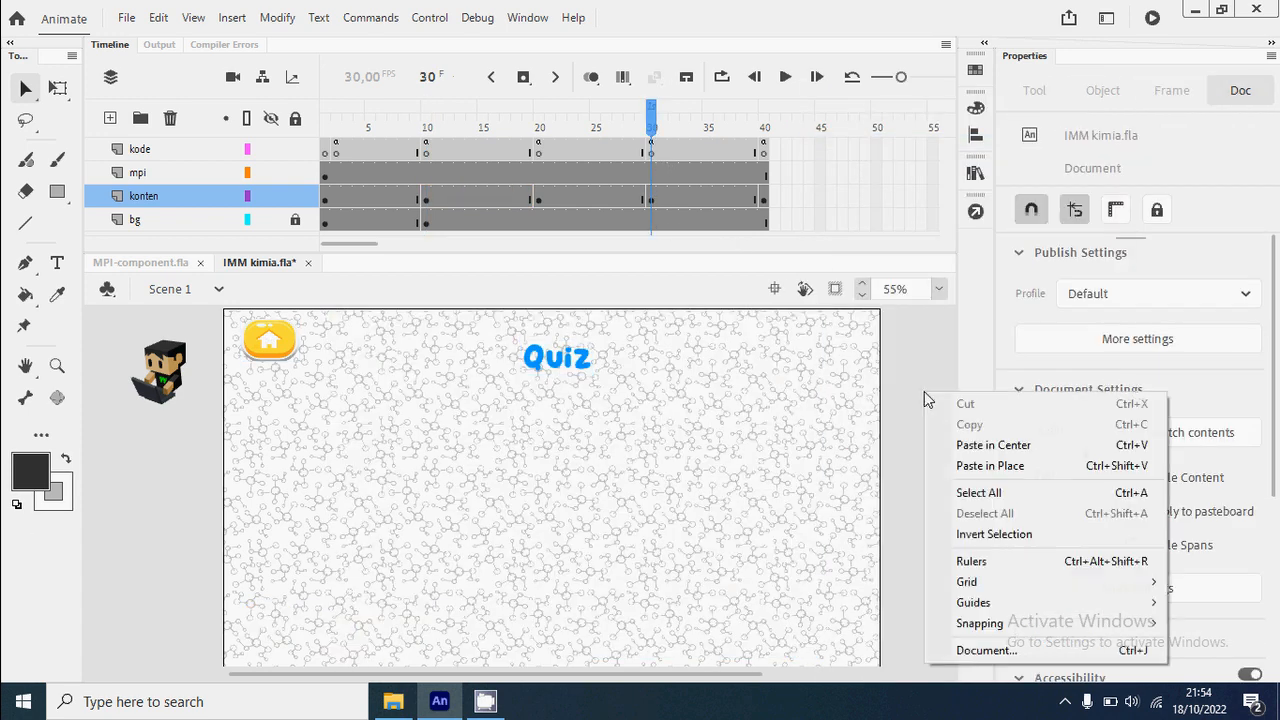
{"action": "left_click", "coordinate": [985, 470]}
Send the pasted panel bitmap to the back, behind the Quiz title, and deselect it.
{"action": "right_click", "coordinate": [686, 509]}
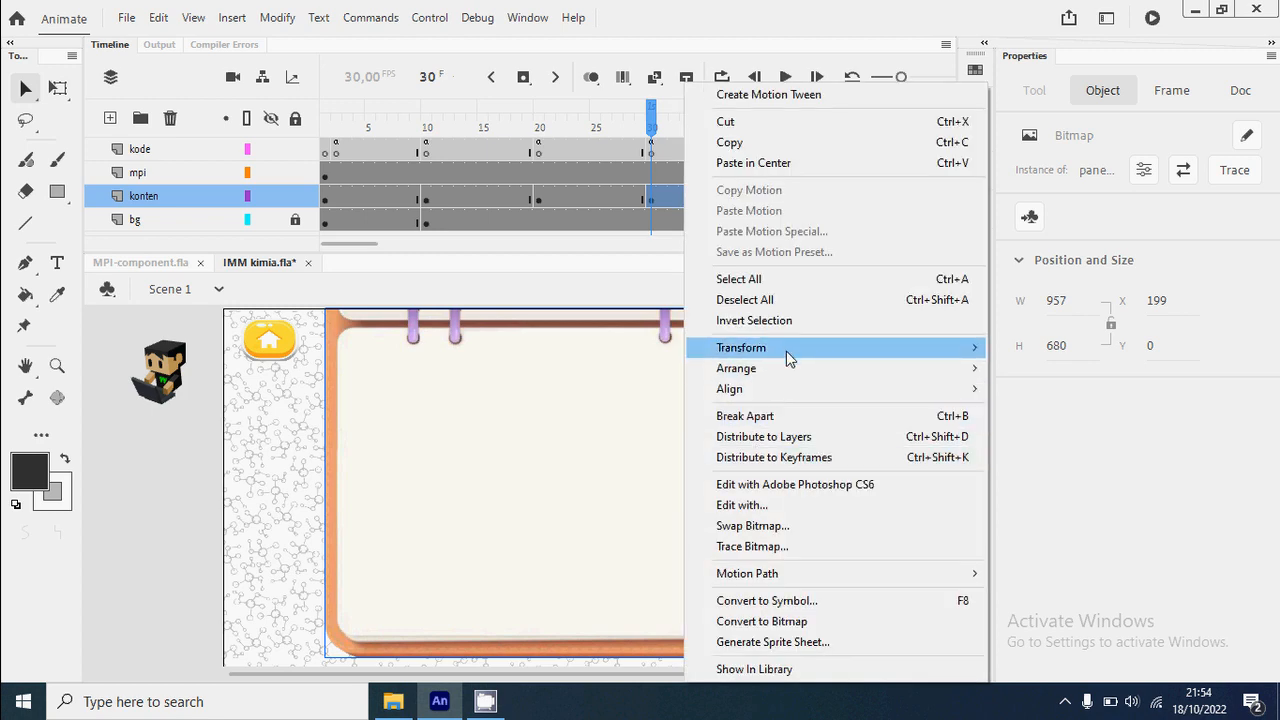
{"action": "mouse_move", "coordinate": [801, 370]}
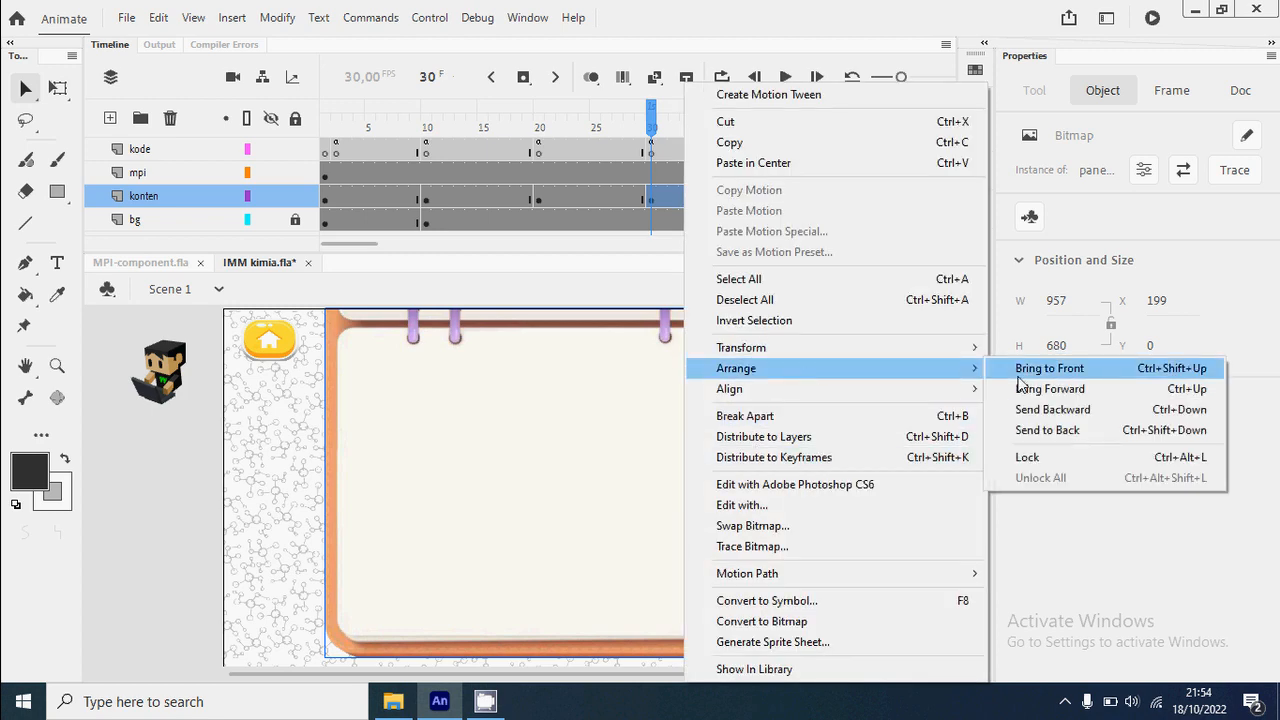
{"action": "left_click", "coordinate": [1068, 437]}
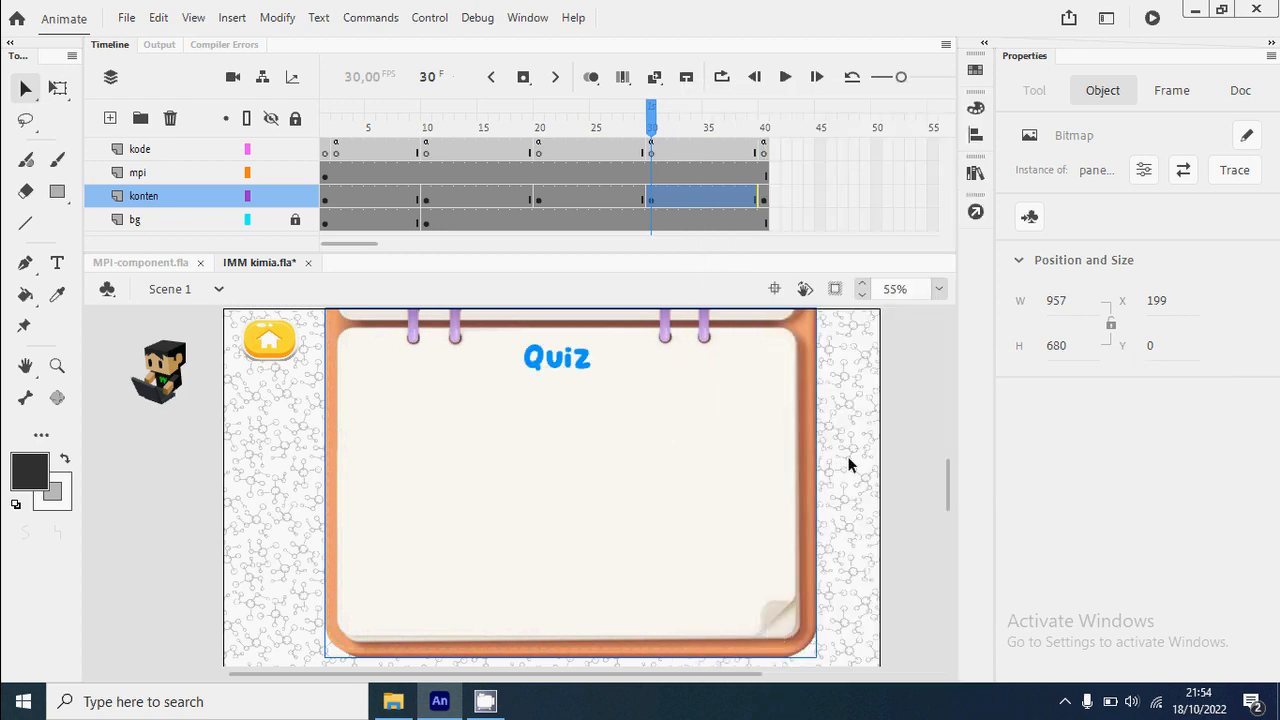
{"action": "left_click", "coordinate": [910, 440]}
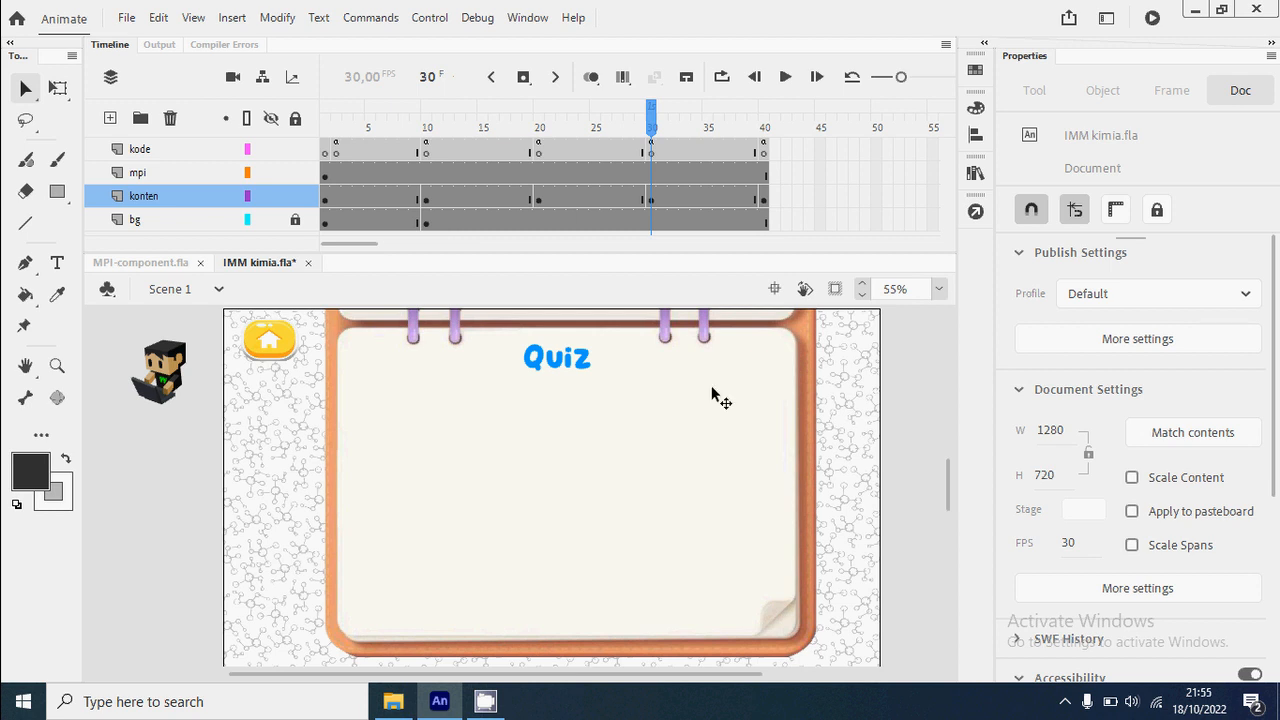
Add a static text box about 245 px wide below the Quiz title, reading "H2O" in 96 pt Calibri.
{"action": "left_click", "coordinate": [57, 264]}
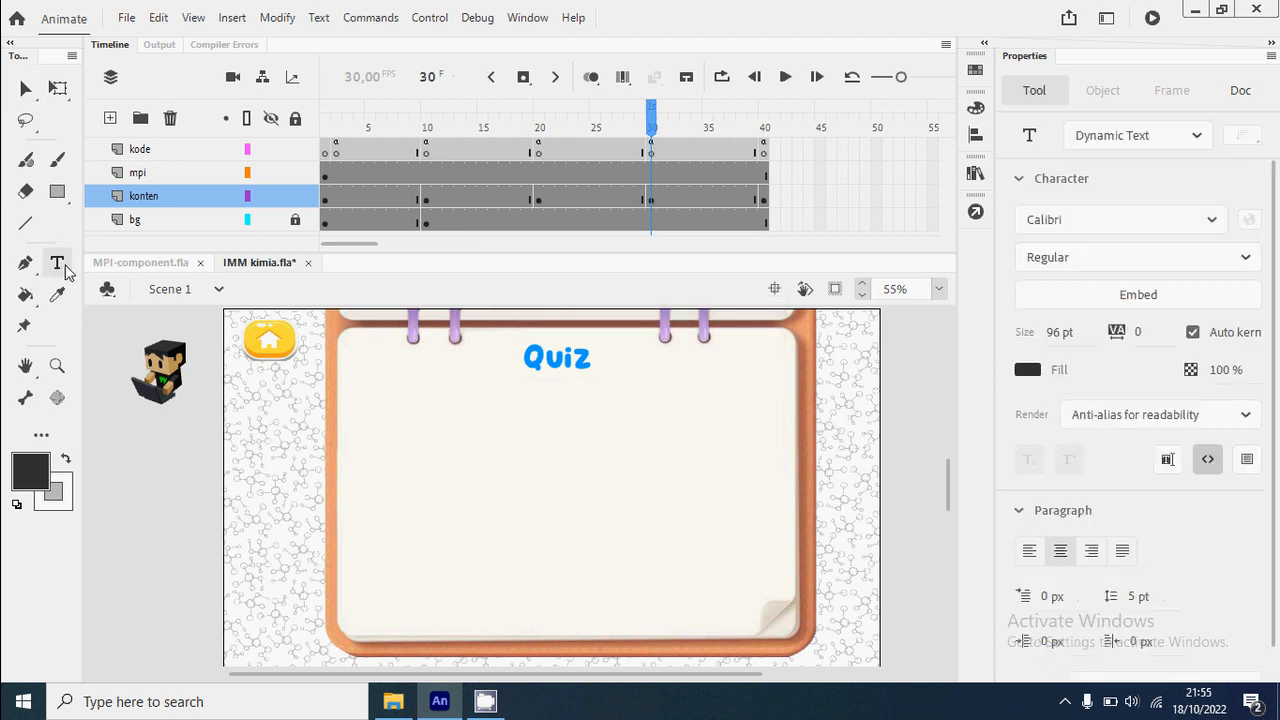
{"action": "left_click", "coordinate": [1180, 140]}
{"action": "left_click", "coordinate": [1148, 169]}
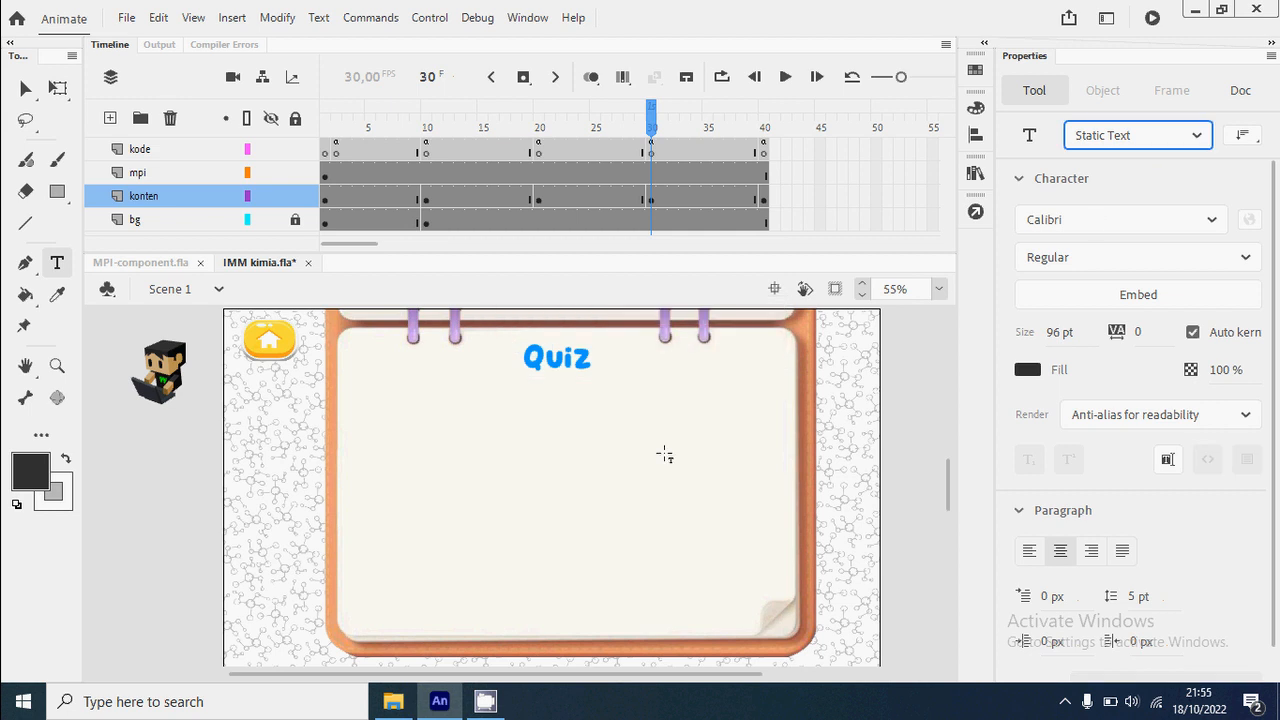
{"action": "left_click", "coordinate": [405, 401]}
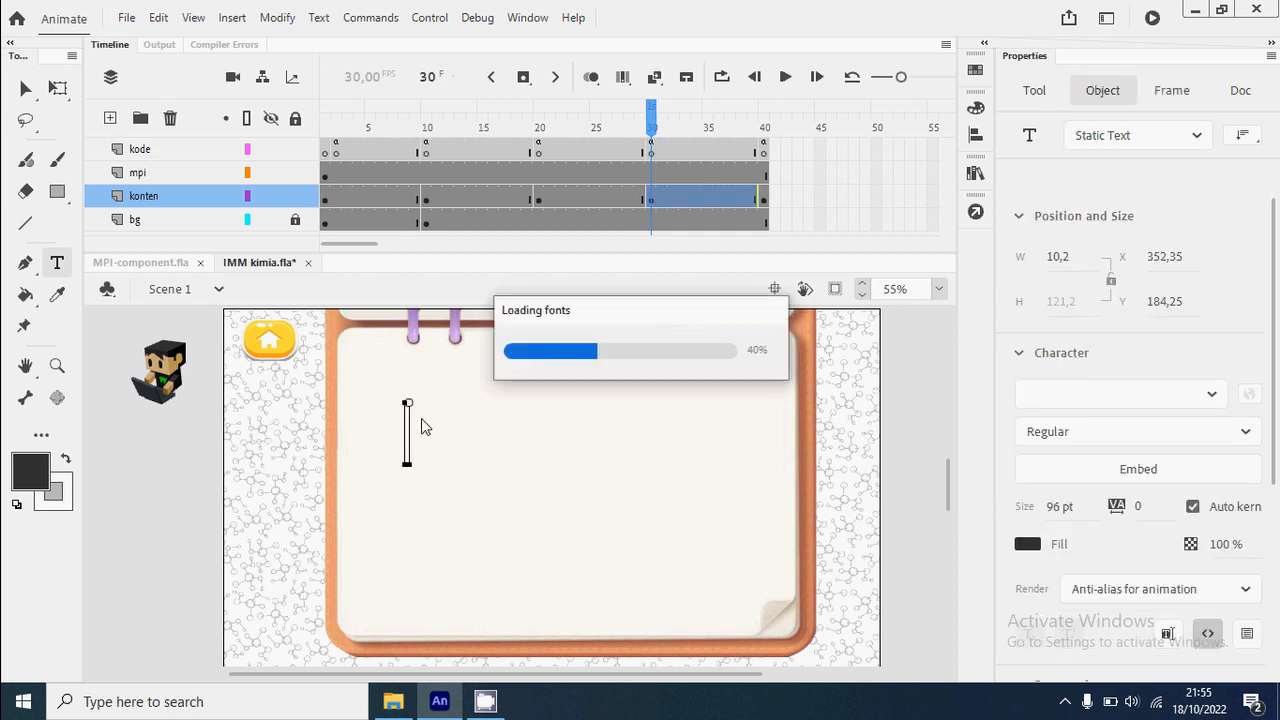
{"action": "left_click_drag", "start_coordinate": [410, 402], "coordinate": [530, 403]}
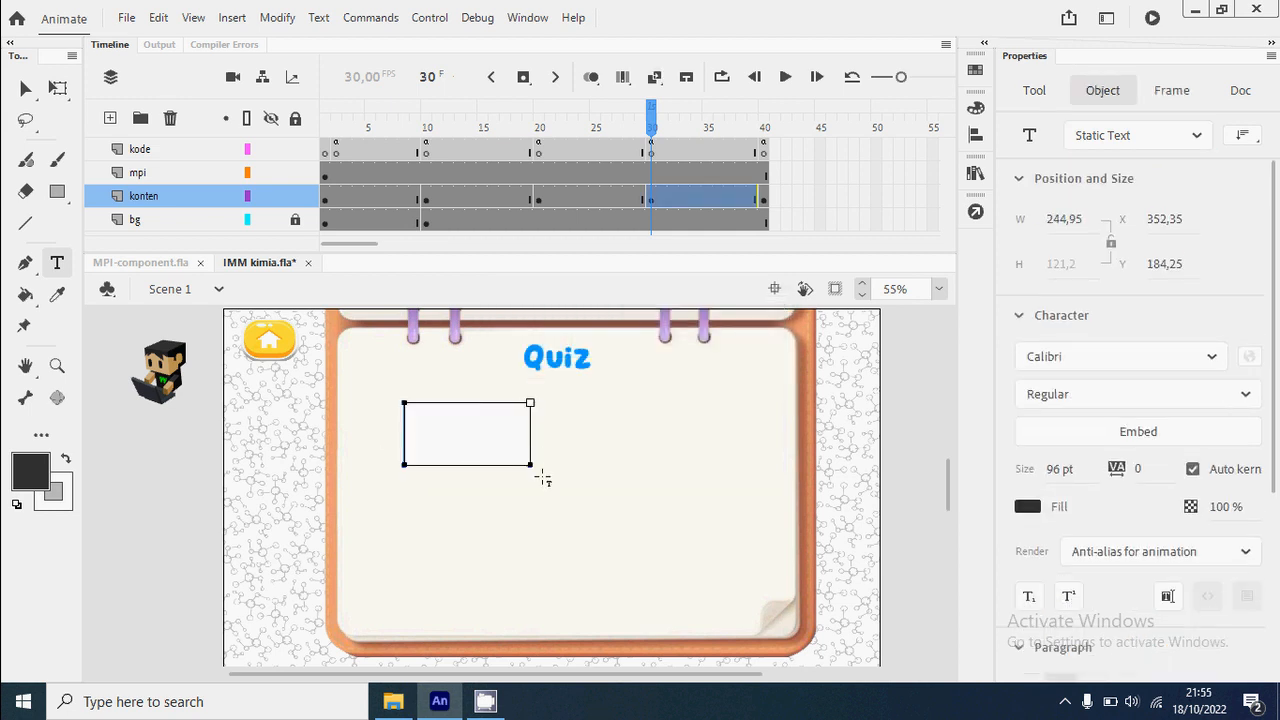
{"action": "type", "text": "H2O"}
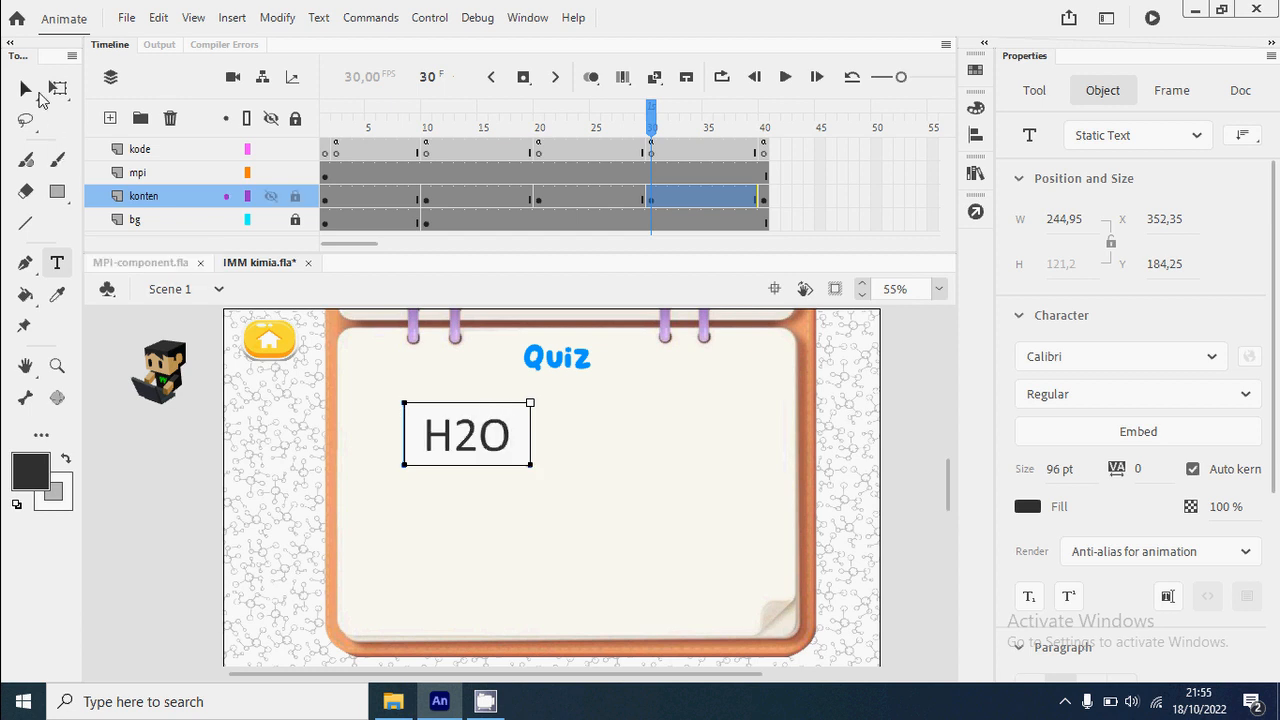
{"action": "key", "text": "Escape"}
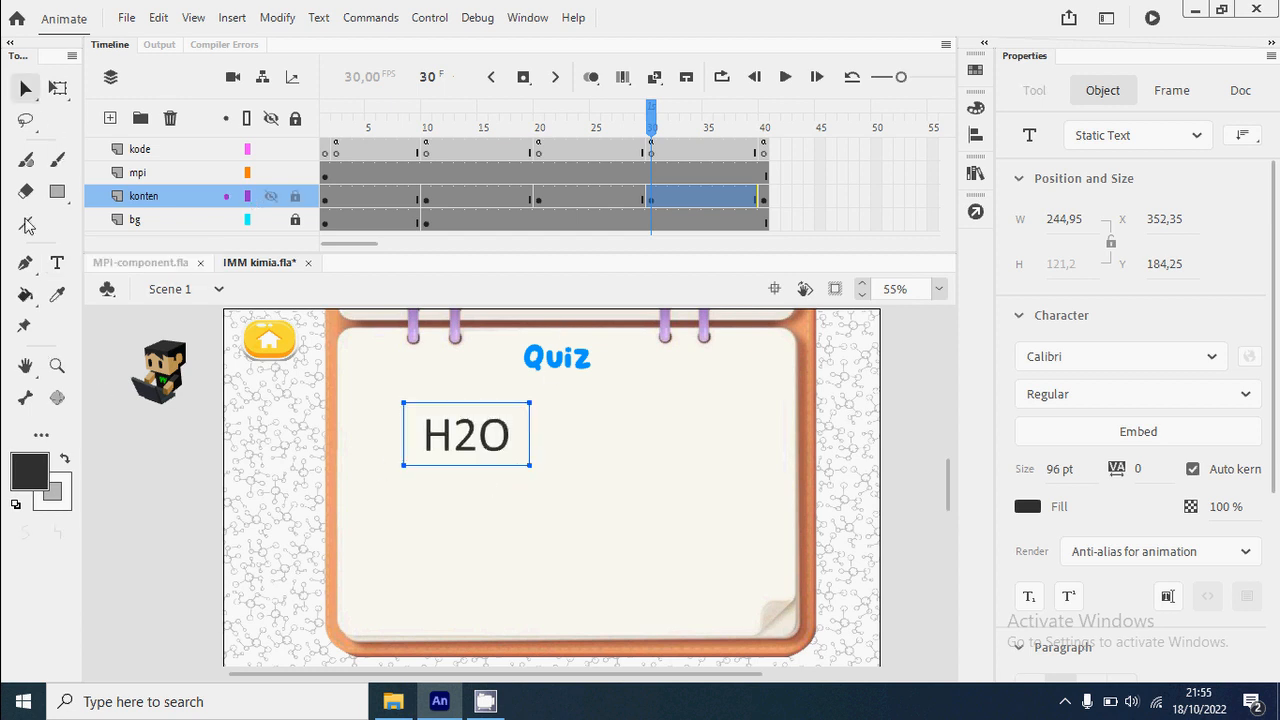
Format the 2 of the H2O text as a subscript and move the text box to about X 290, Y 188.
{"action": "double_click", "coordinate": [470, 452]}
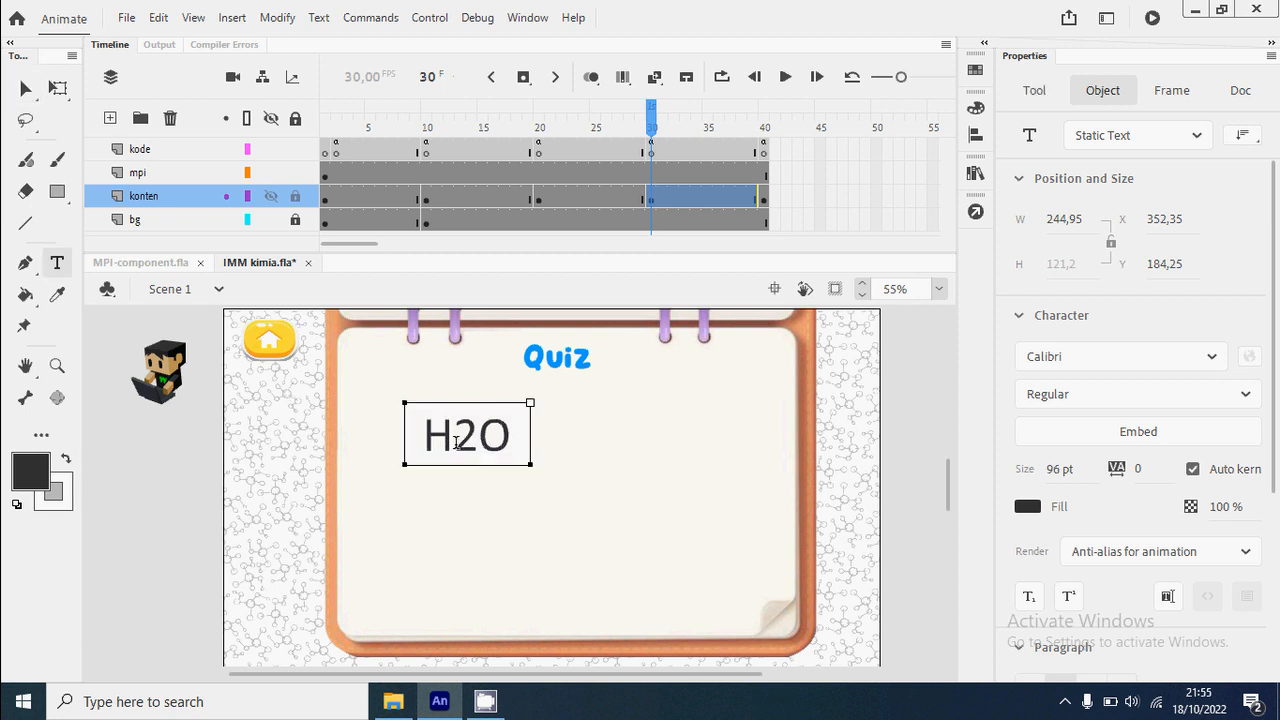
{"action": "left_click_drag", "start_coordinate": [453, 436], "coordinate": [479, 436]}
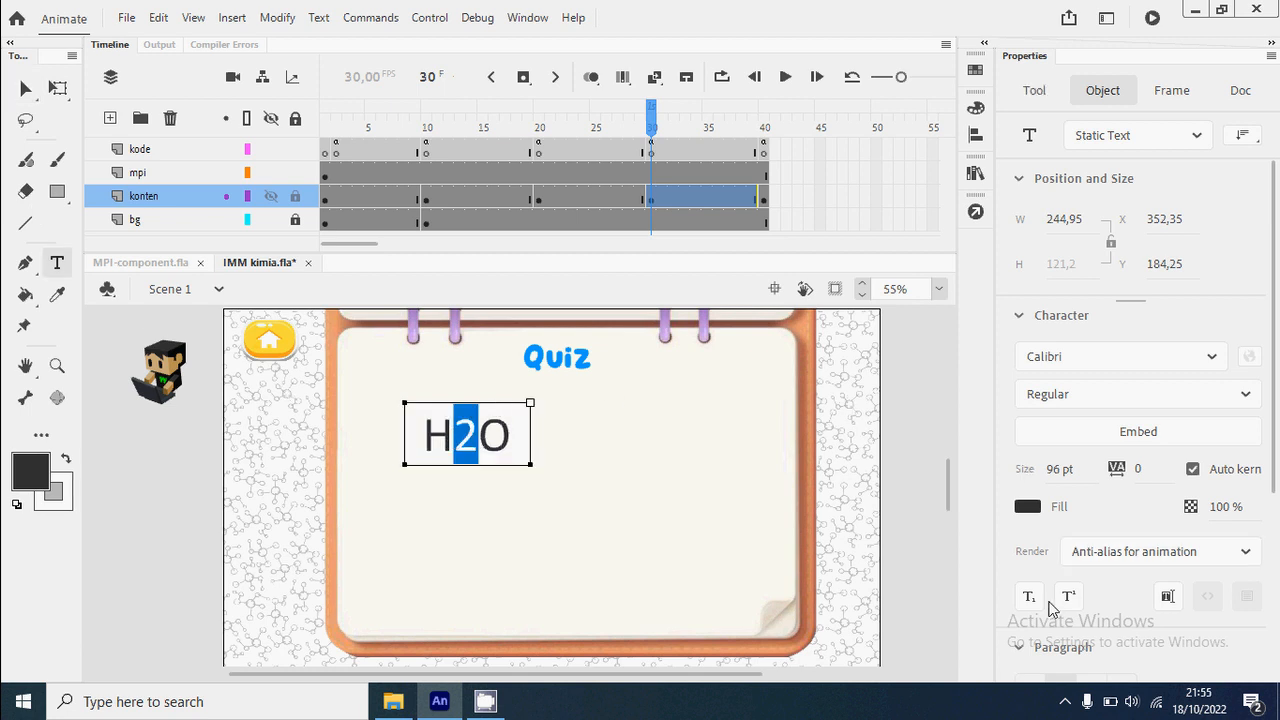
{"action": "left_click", "coordinate": [1033, 604]}
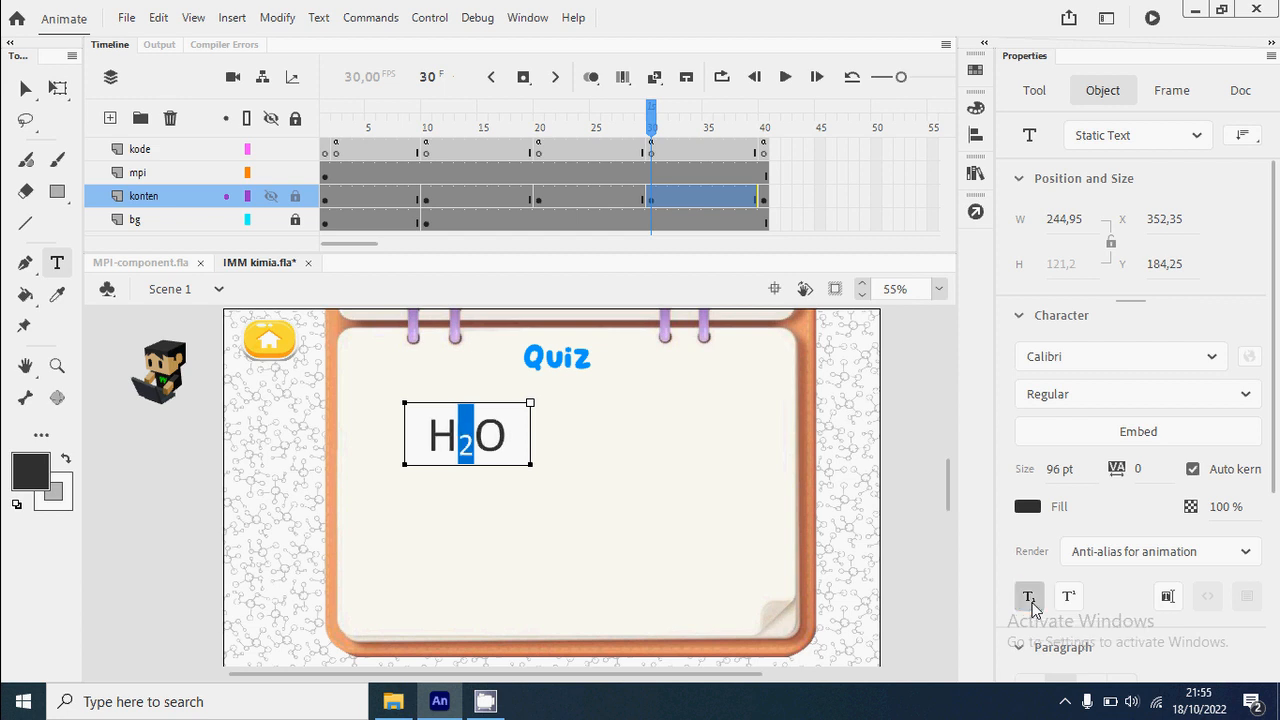
{"action": "key", "text": "Escape"}
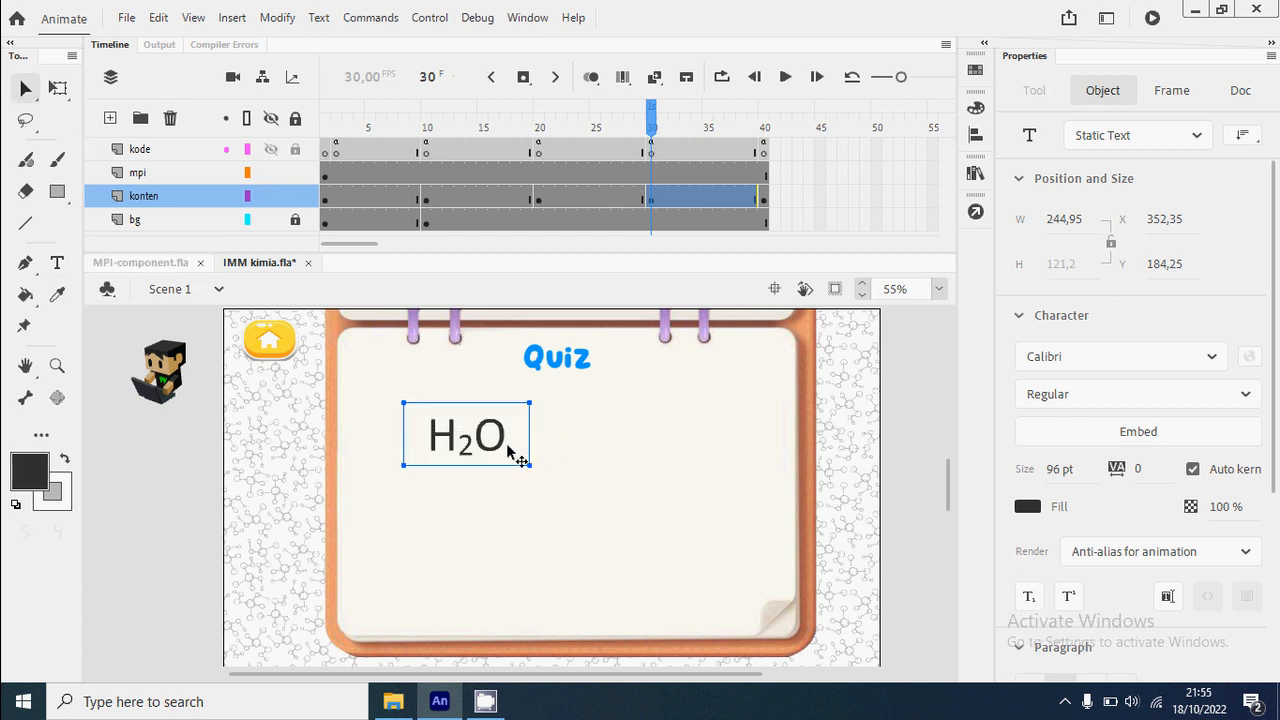
{"action": "left_click_drag", "start_coordinate": [470, 452], "coordinate": [437, 456]}
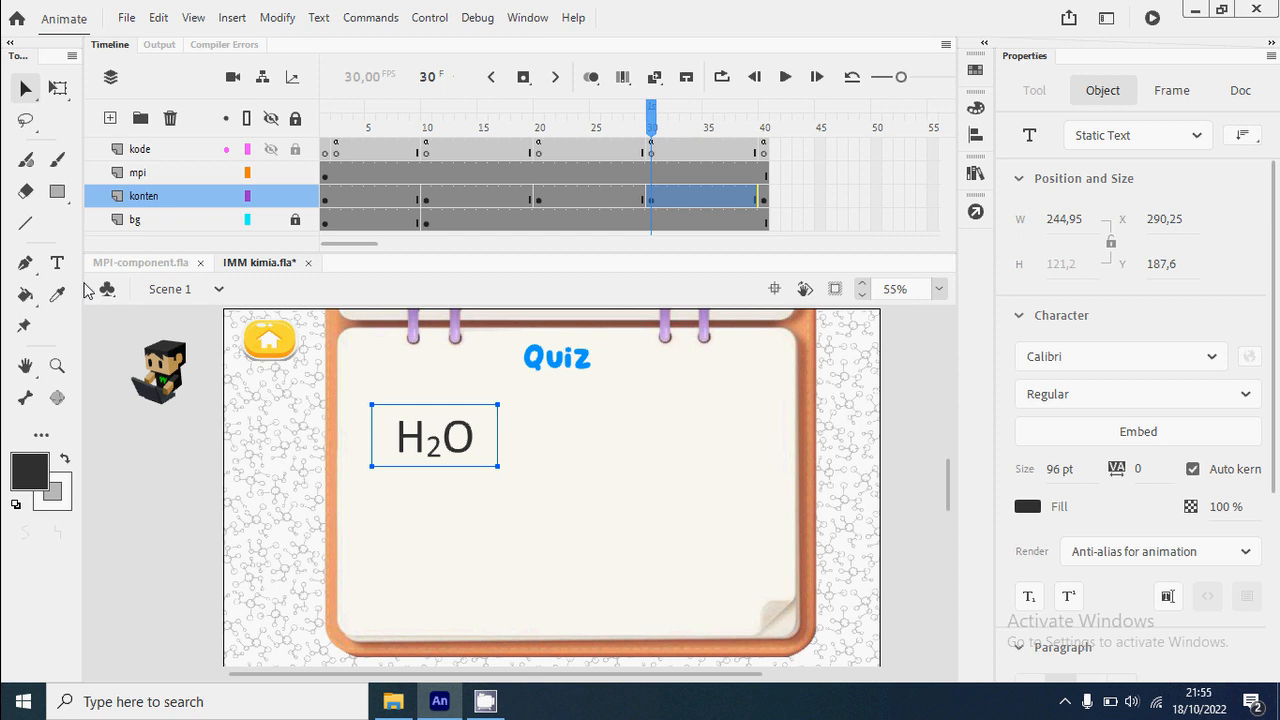
Add a dynamic text box about 351 by 121 px beside the static H2O text, reading "H20" in 96 pt Calibri.
{"action": "left_click", "coordinate": [57, 262]}
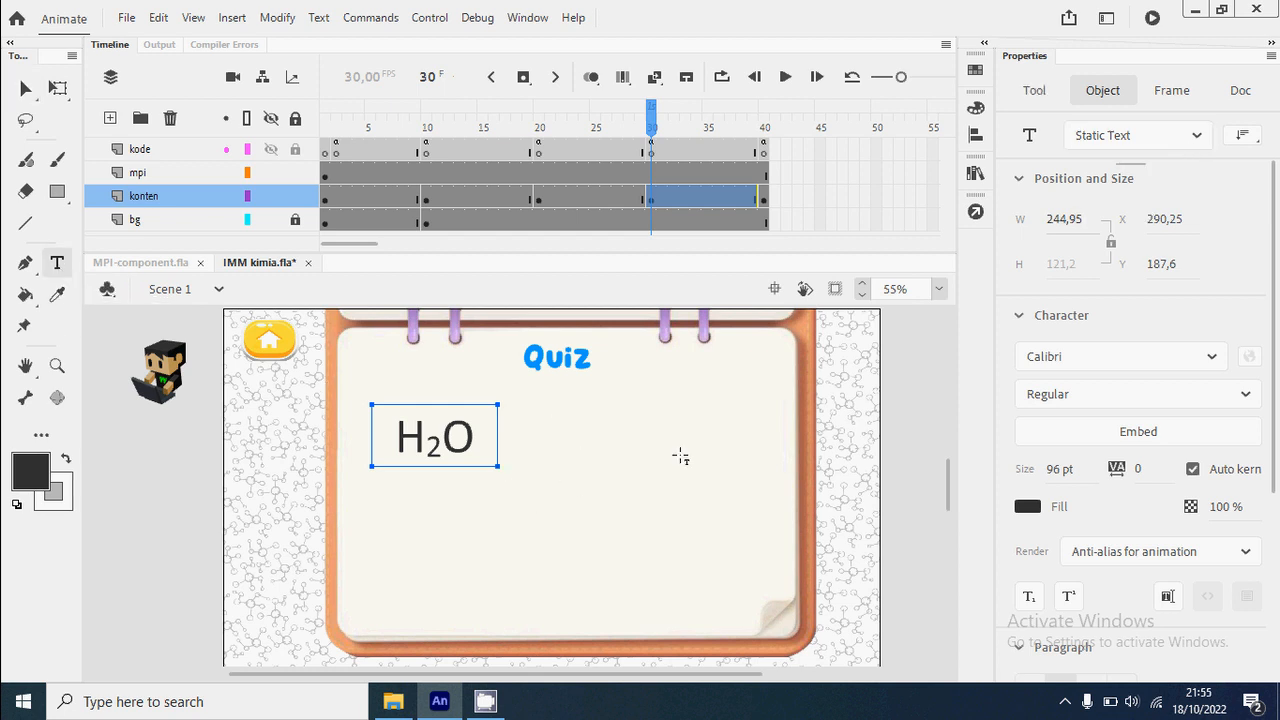
{"action": "left_click", "coordinate": [694, 406]}
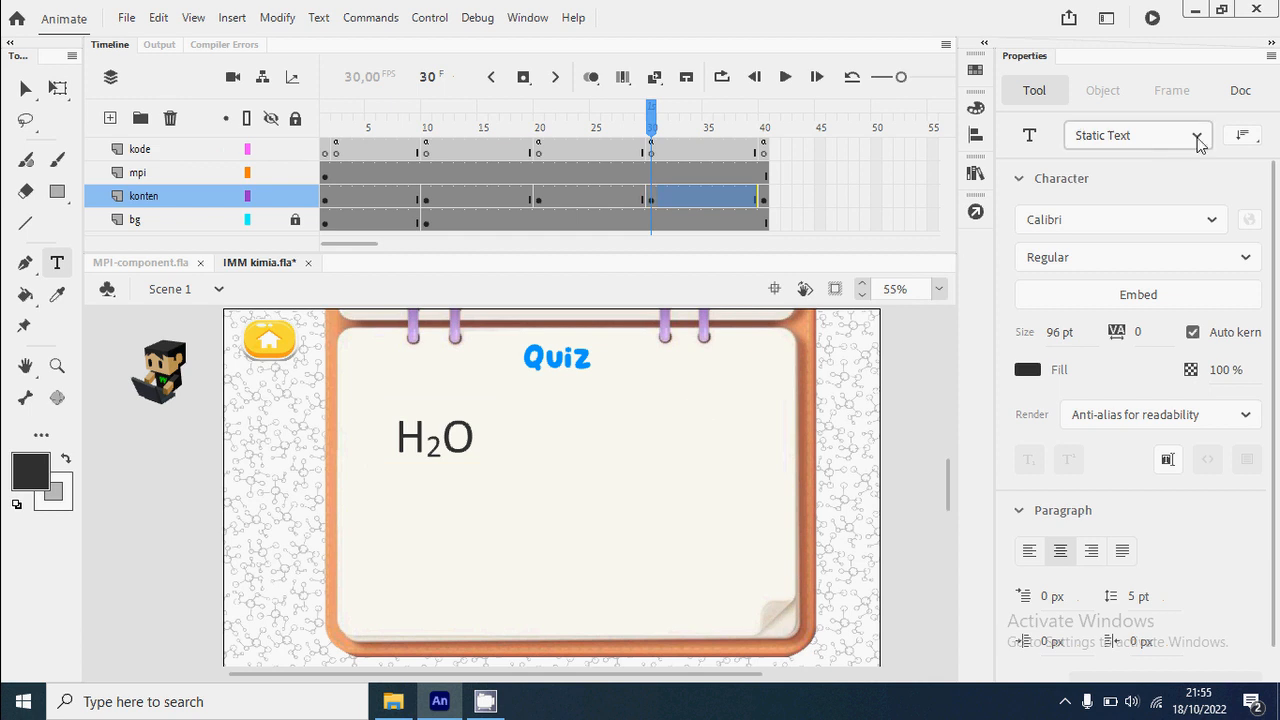
{"action": "left_click", "coordinate": [1196, 136]}
{"action": "left_click", "coordinate": [1115, 201]}
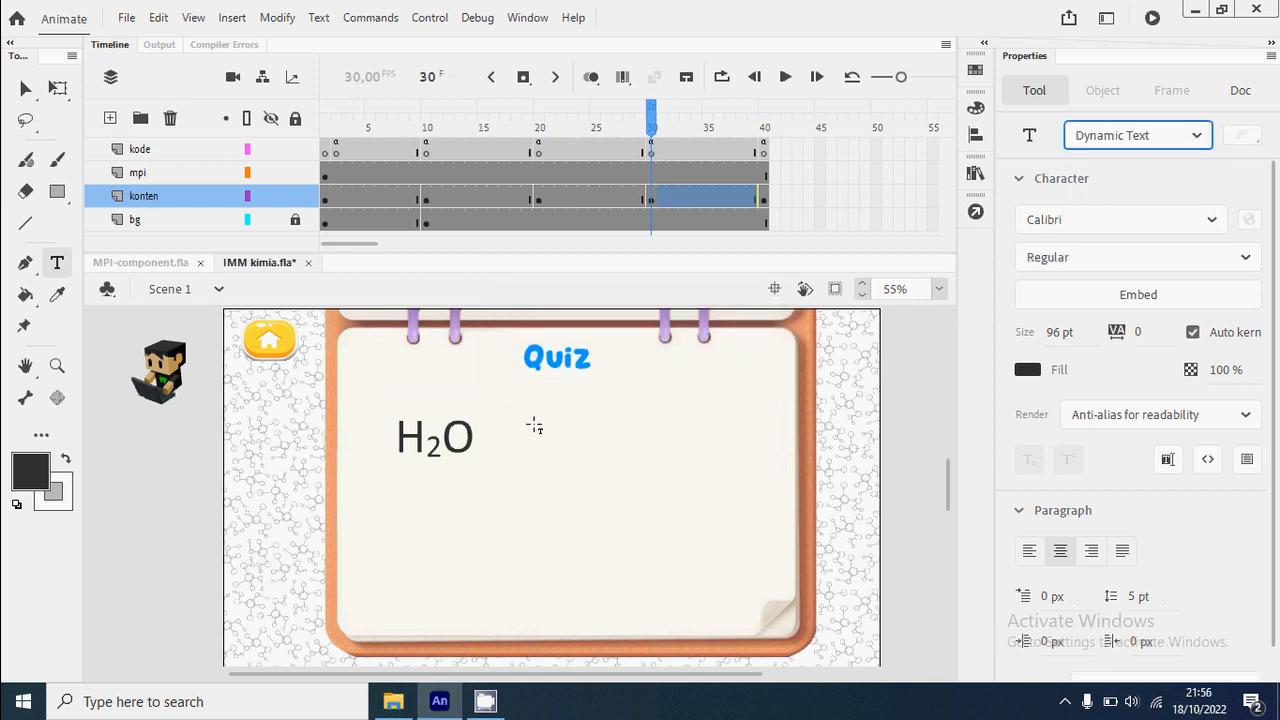
{"action": "left_click_drag", "start_coordinate": [548, 383], "coordinate": [738, 470]}
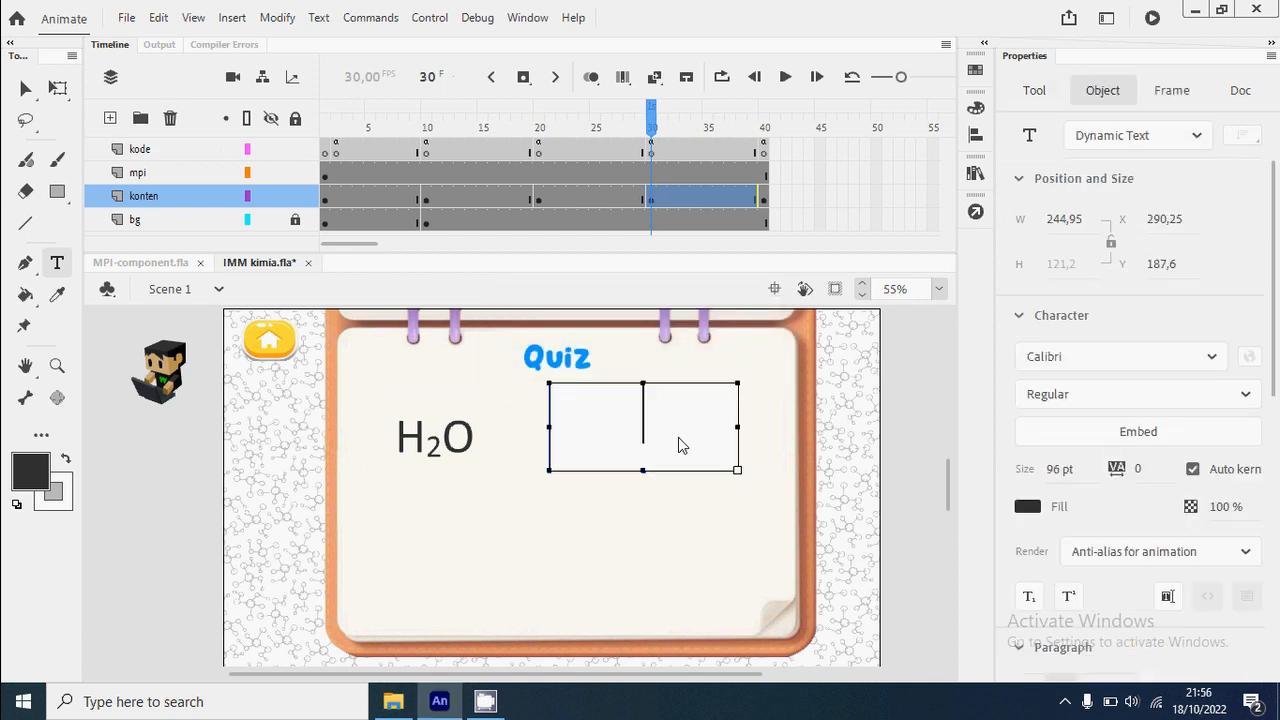
{"action": "type", "text": "H"}
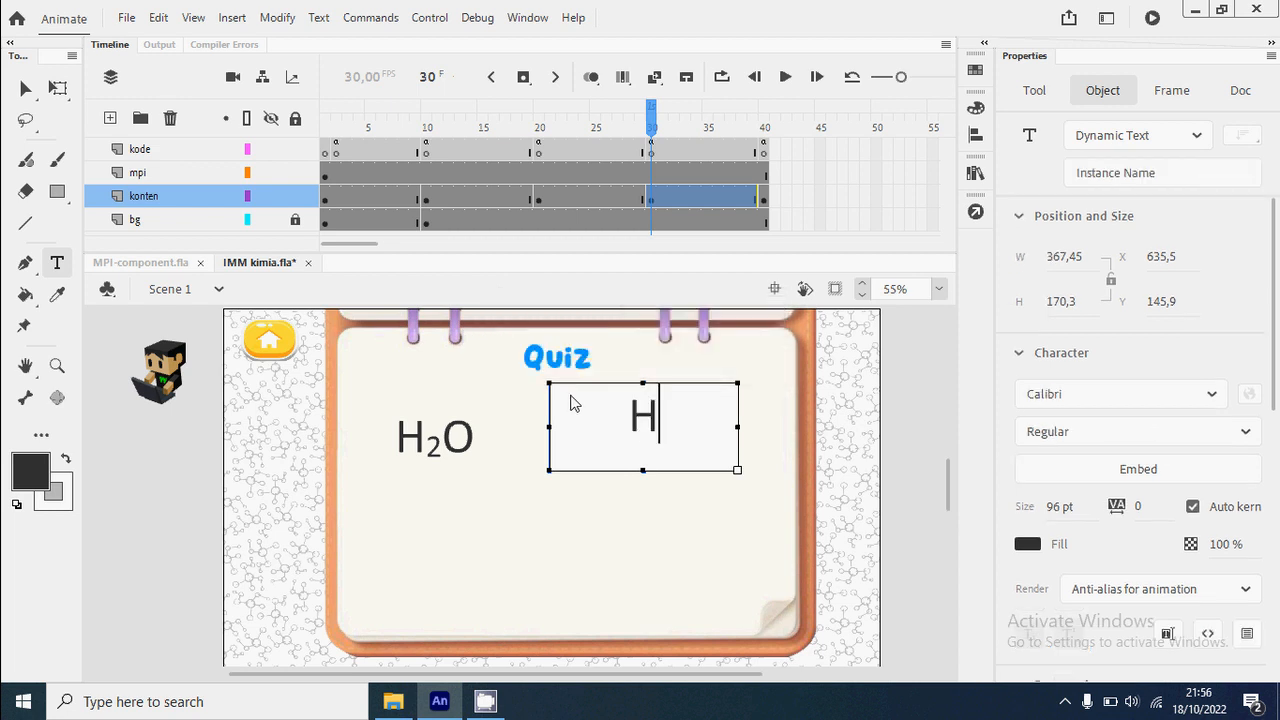
{"action": "type", "text": "20"}
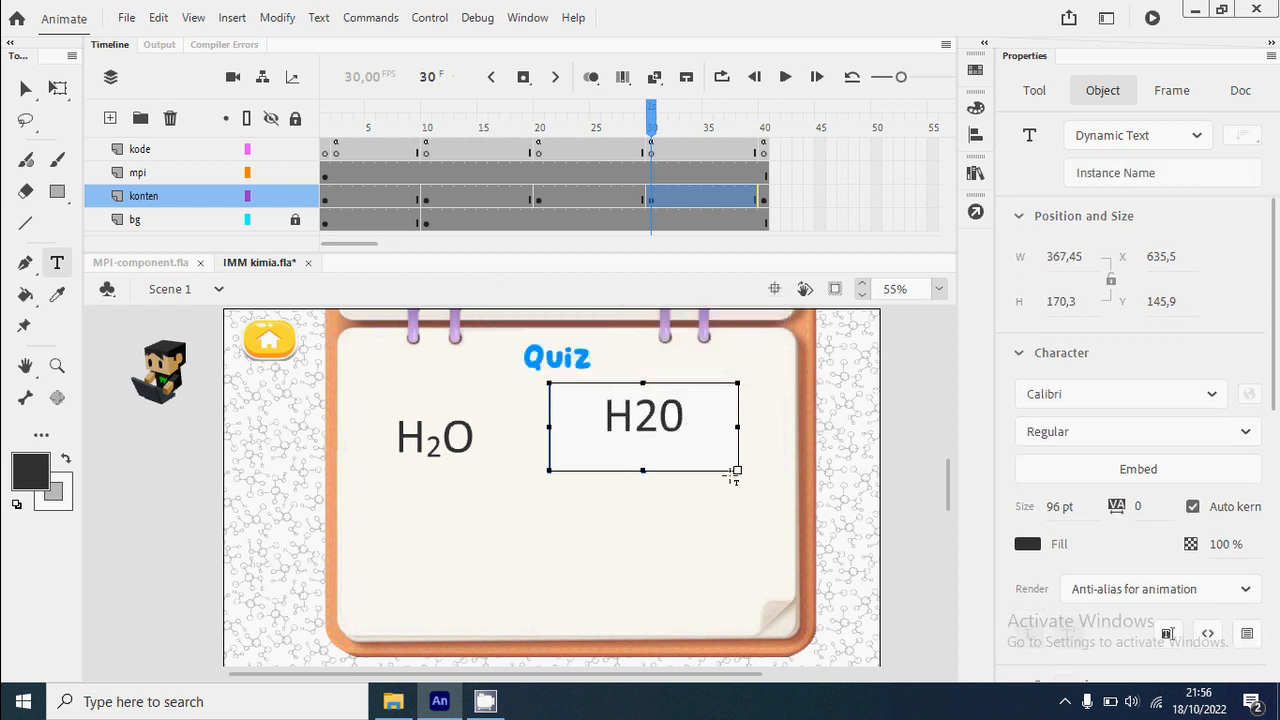
{"action": "left_click_drag", "start_coordinate": [734, 466], "coordinate": [673, 460]}
{"action": "left_click", "coordinate": [25, 88]}
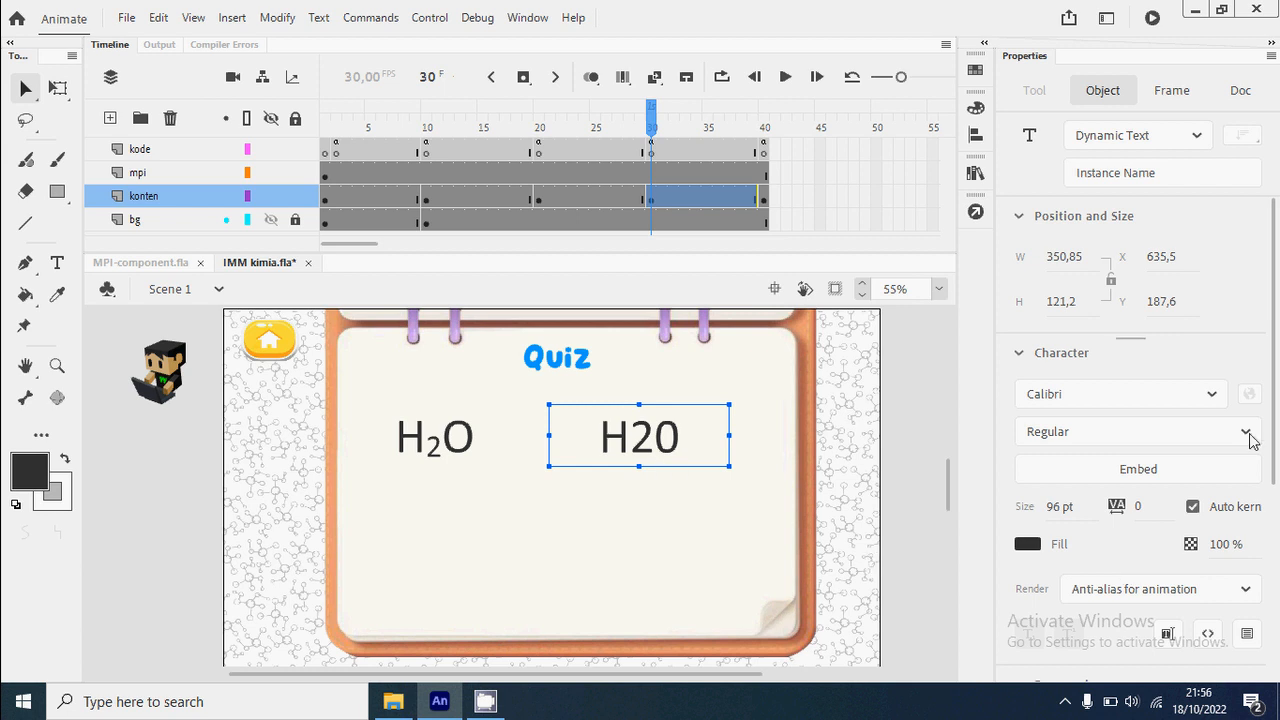
{"action": "scroll", "coordinate": [1250, 440], "scroll_direction": "down", "scroll_amount": 3}
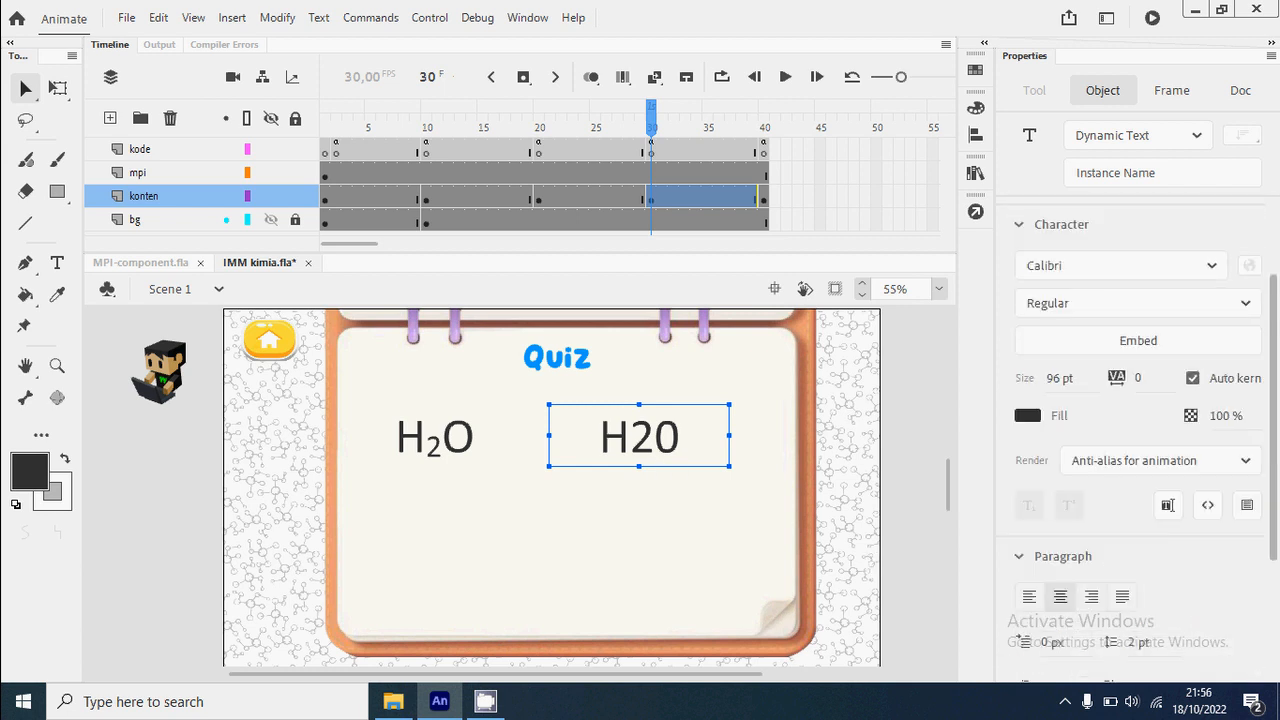
{"action": "scroll", "coordinate": [1168, 506], "scroll_direction": "up", "scroll_amount": 3}
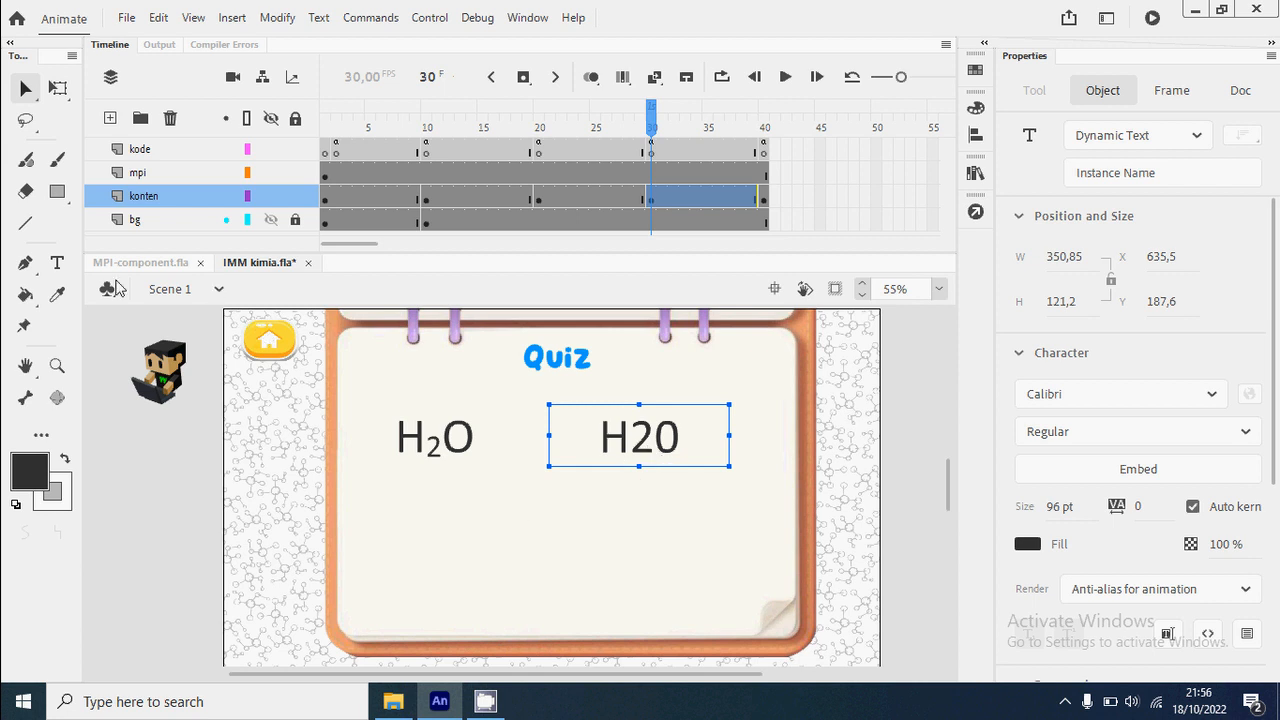
Draw an empty dynamic text box about 221 by 121 px on the pasteboard and place it below the character image.
{"action": "left_click", "coordinate": [58, 265]}
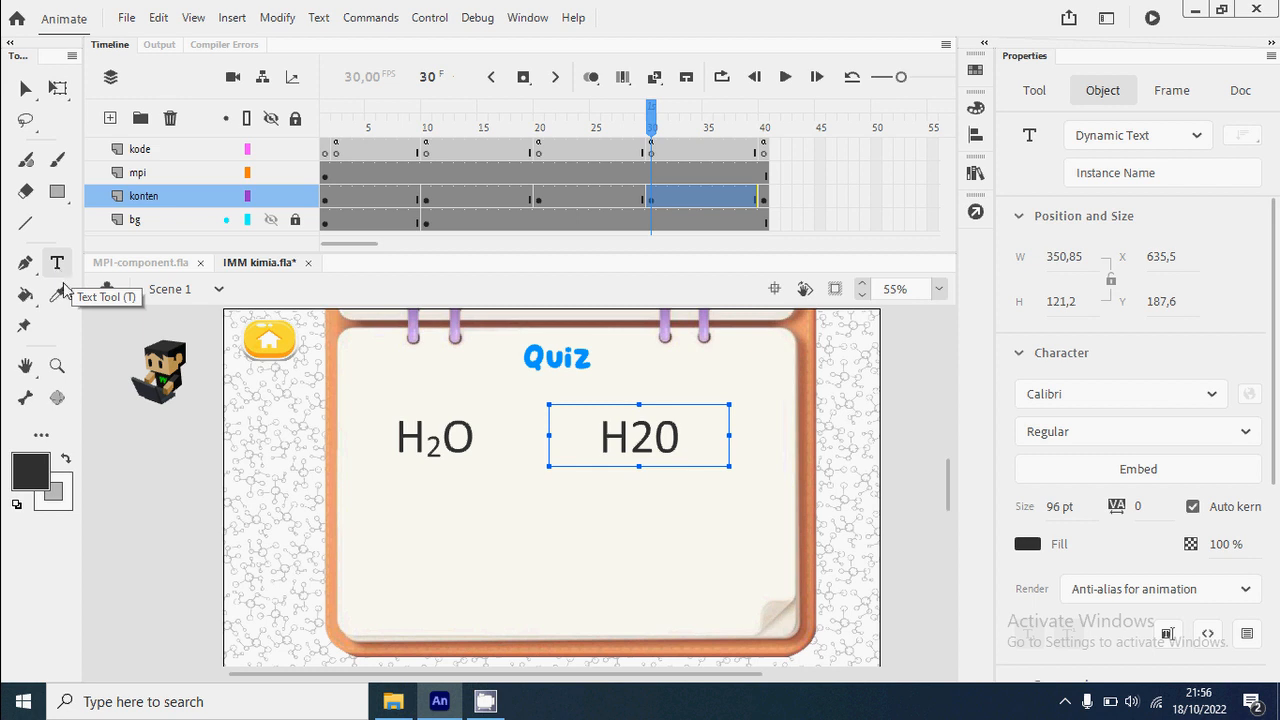
{"action": "left_click", "coordinate": [112, 453]}
{"action": "left_click_drag", "start_coordinate": [102, 445], "coordinate": [214, 390]}
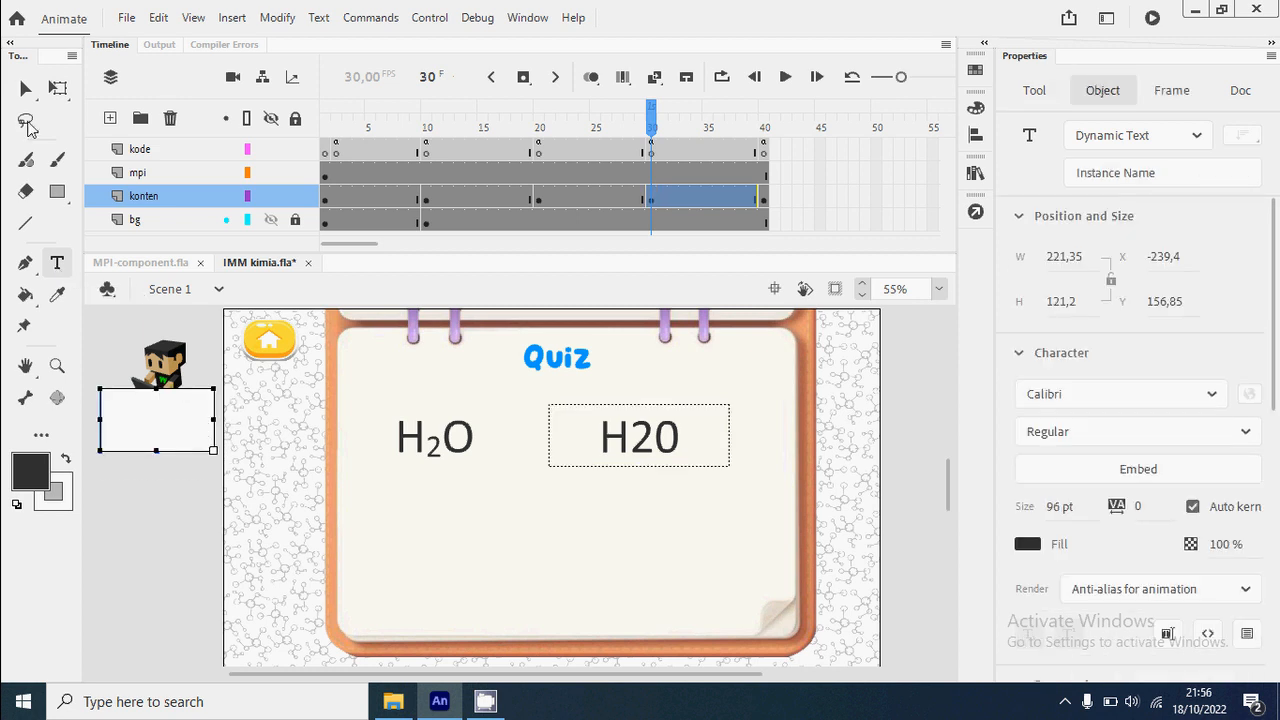
{"action": "key", "text": "v"}
{"action": "left_click_drag", "start_coordinate": [194, 445], "coordinate": [197, 481]}
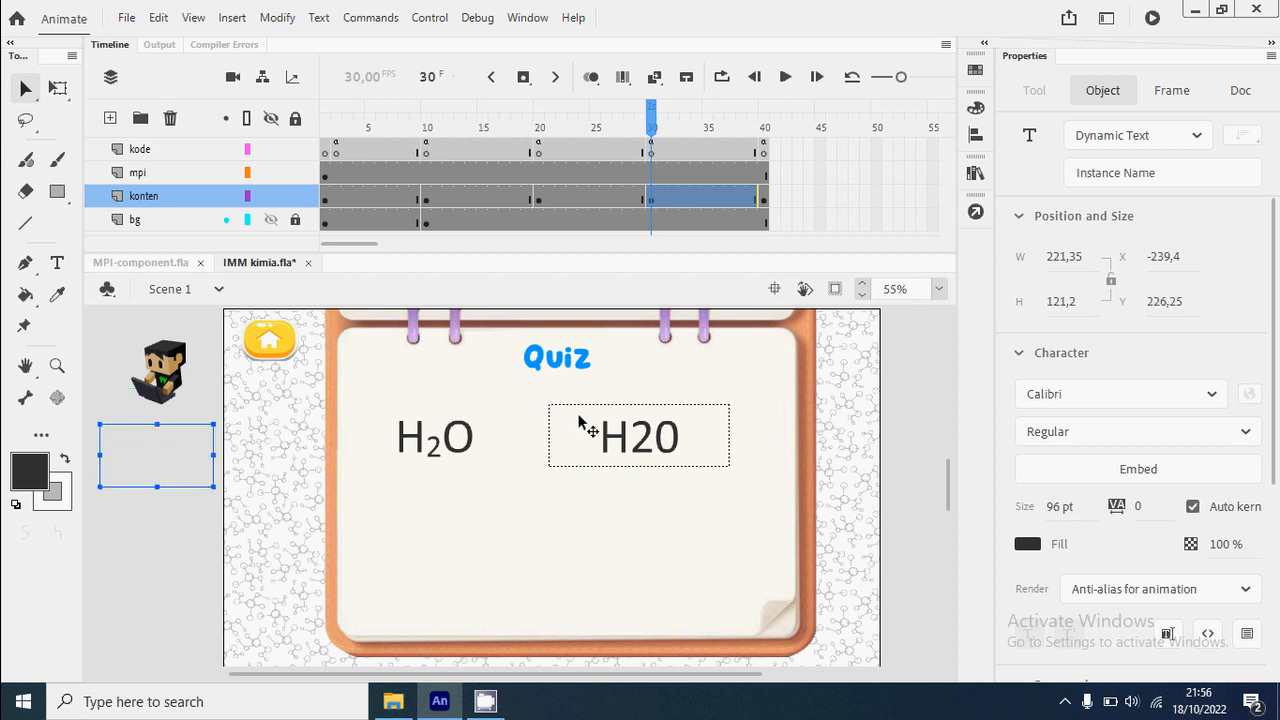
Set the empty pasteboard text box's font to GG Subscript and confirm its font embedding with all character ranges.
{"action": "left_click", "coordinate": [1212, 394]}
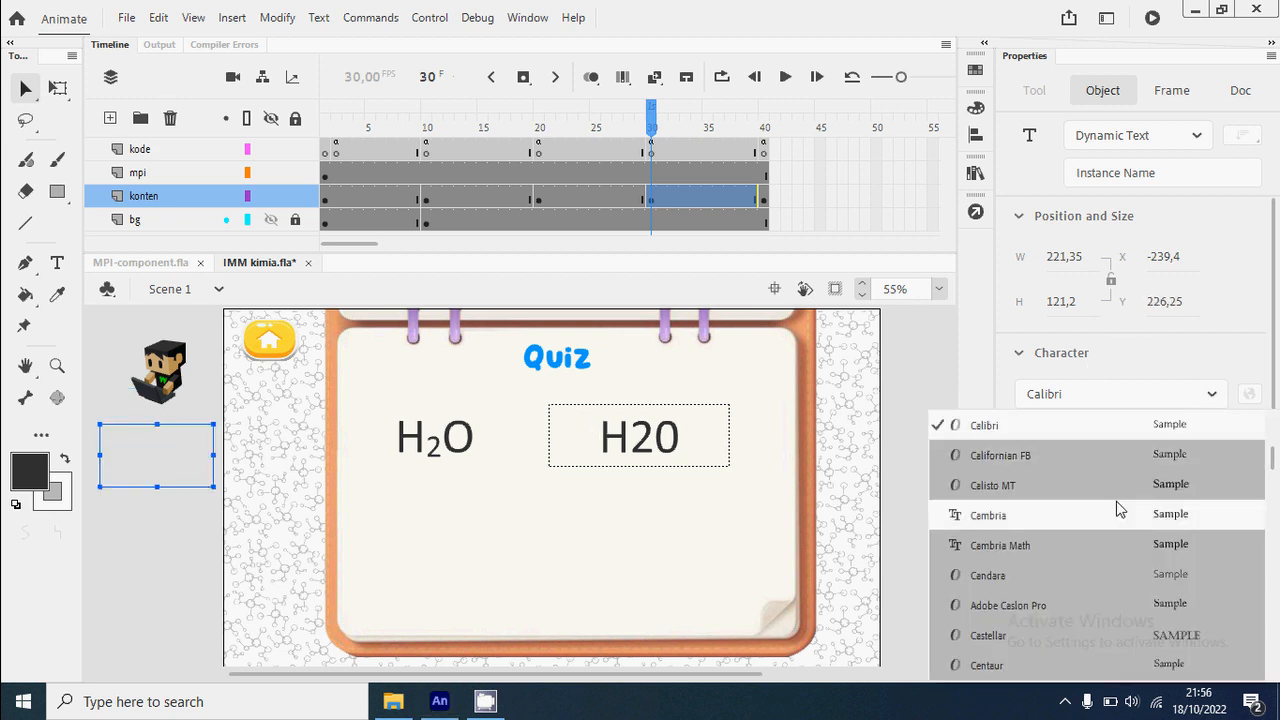
{"action": "scroll", "coordinate": [1105, 512], "scroll_direction": "down", "scroll_amount": 5}
{"action": "scroll", "coordinate": [1098, 522], "scroll_direction": "down", "scroll_amount": 18}
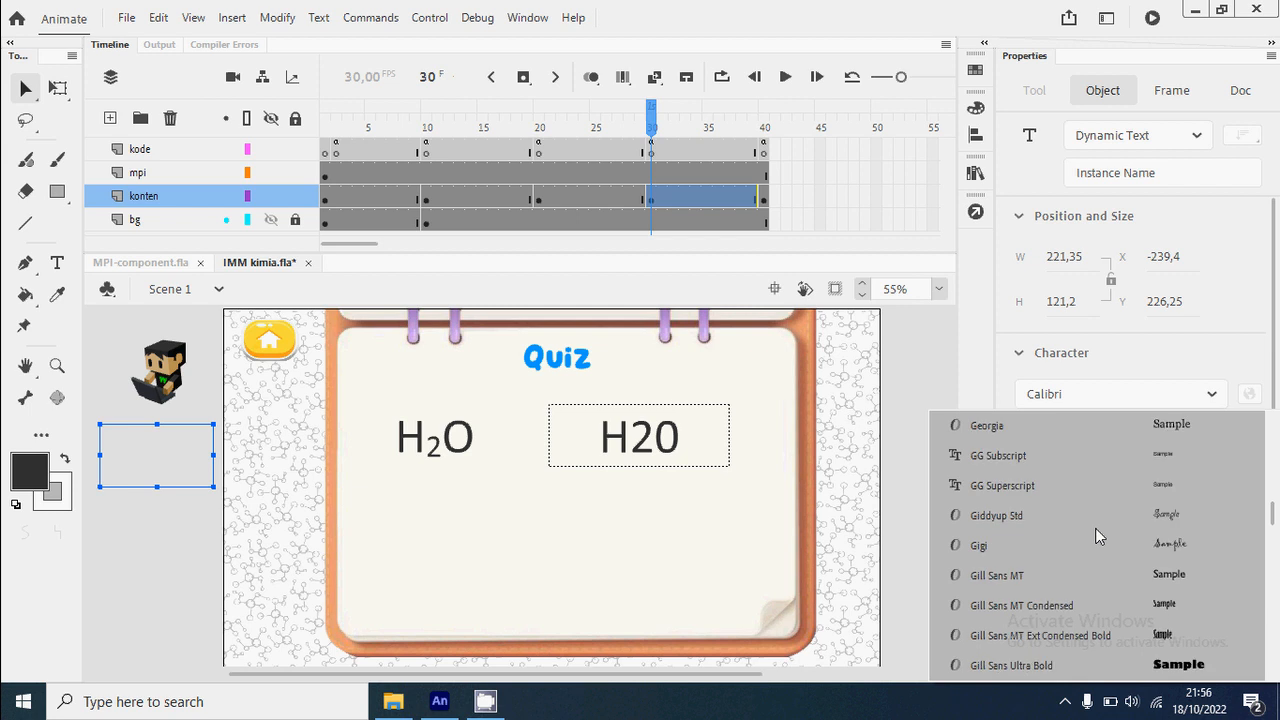
{"action": "left_click", "coordinate": [1045, 458]}
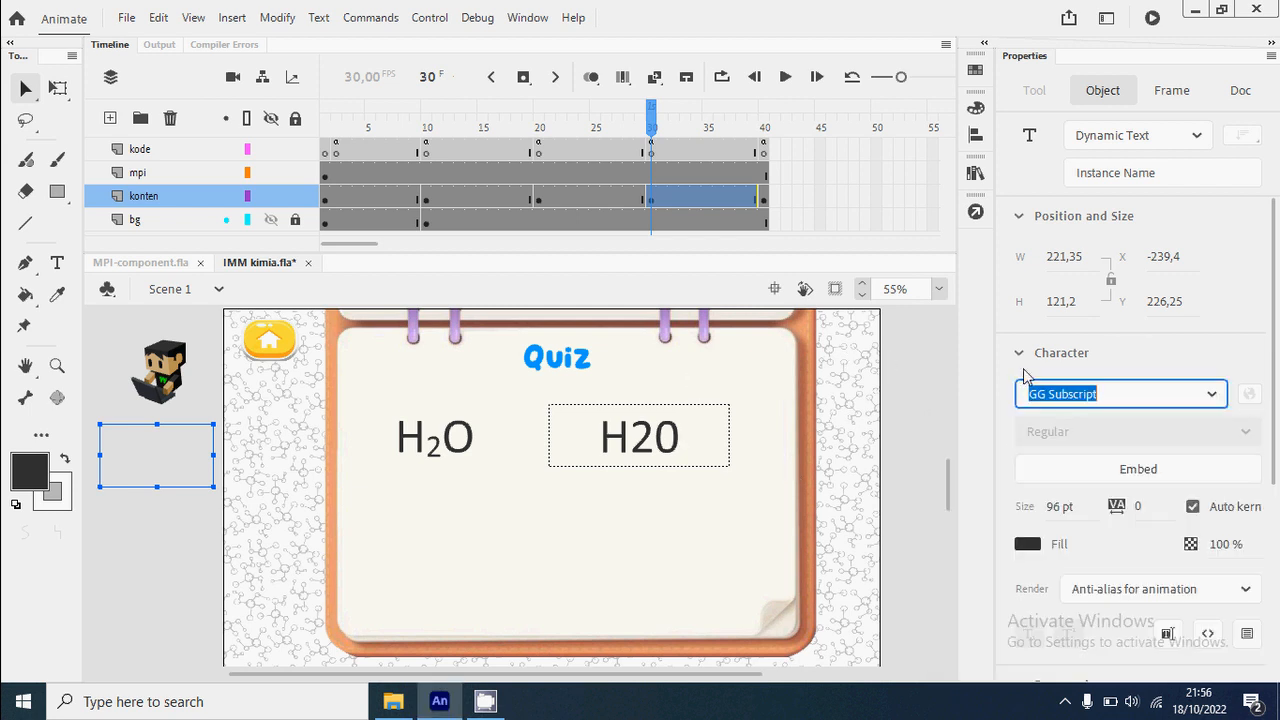
{"action": "left_click", "coordinate": [1162, 471]}
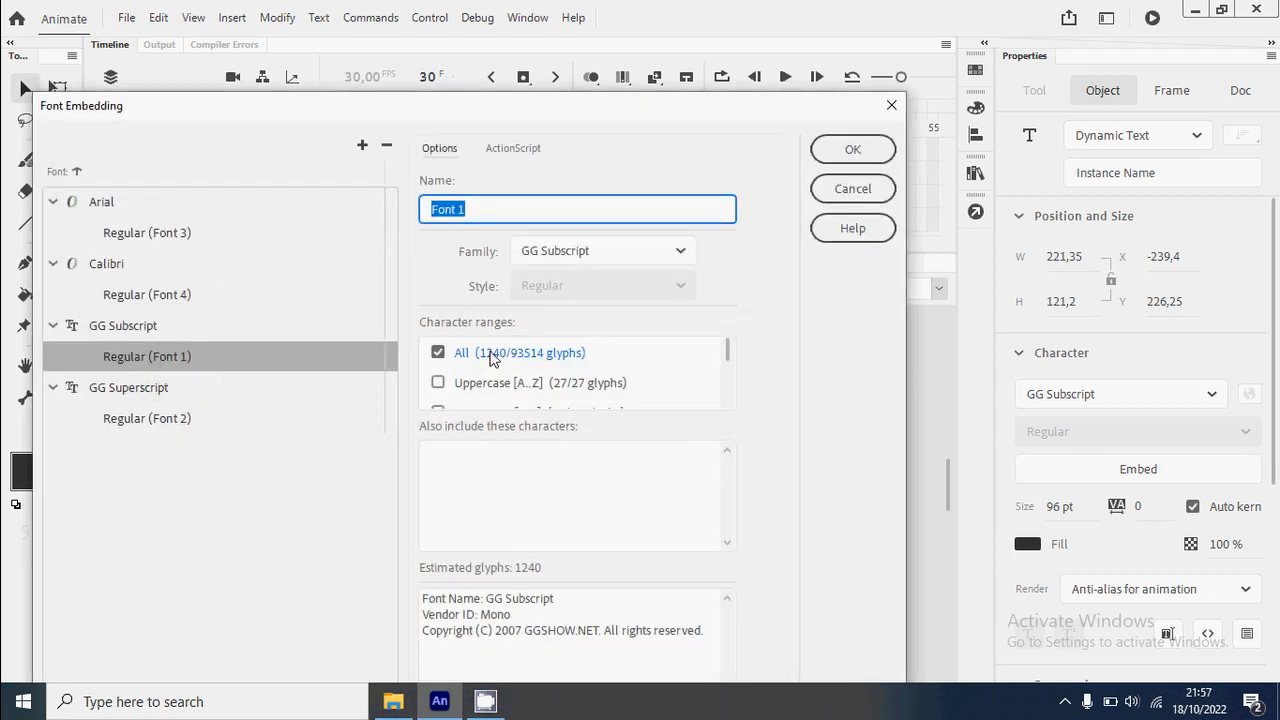
{"action": "left_click", "coordinate": [850, 152]}
Paste a copy of the empty GG Subscript text box in place and move the duplicate below it to about Y 402.
{"action": "right_click", "coordinate": [182, 460]}
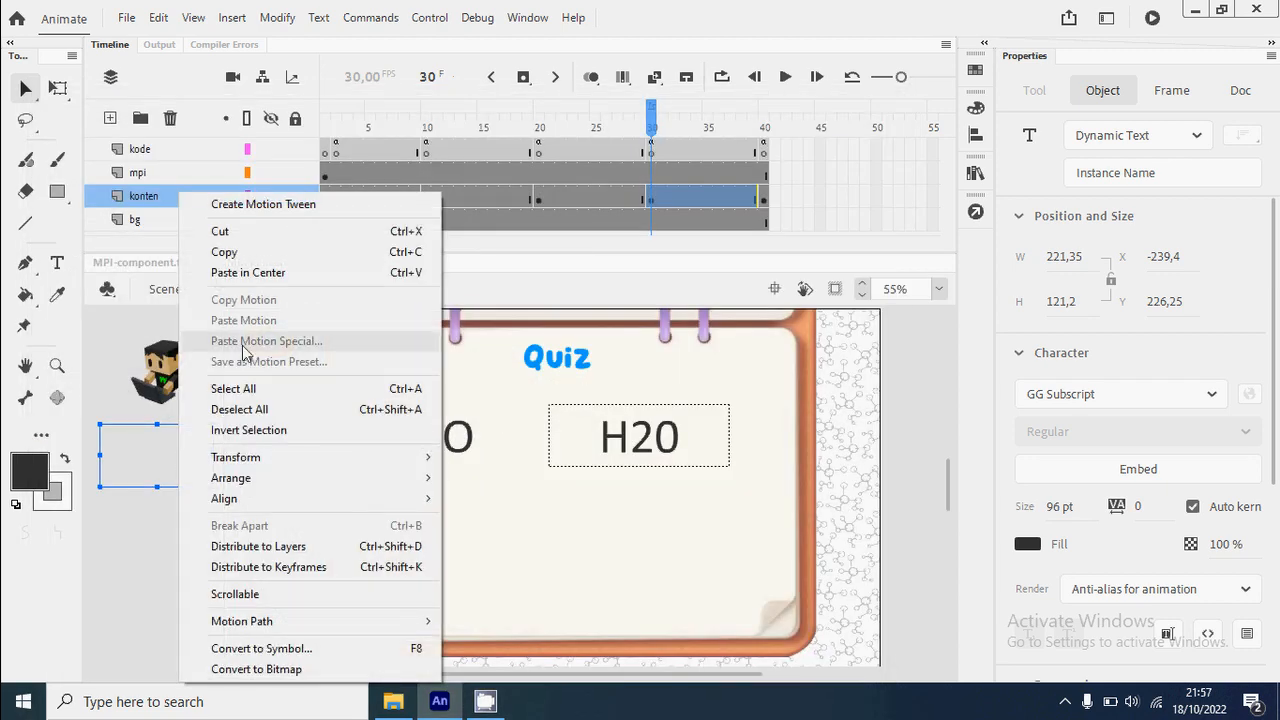
{"action": "left_click", "coordinate": [215, 250]}
{"action": "right_click", "coordinate": [179, 519]}
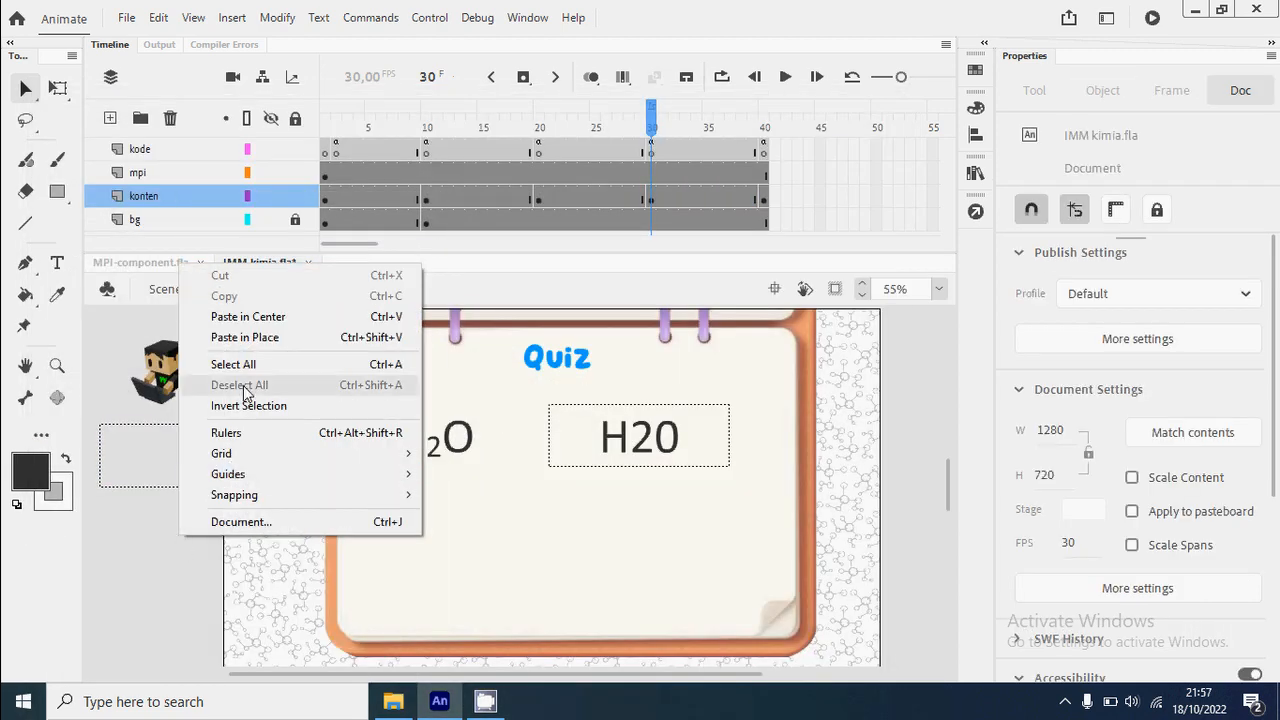
{"action": "left_click", "coordinate": [262, 337]}
{"action": "left_click_drag", "start_coordinate": [163, 480], "coordinate": [163, 571]}
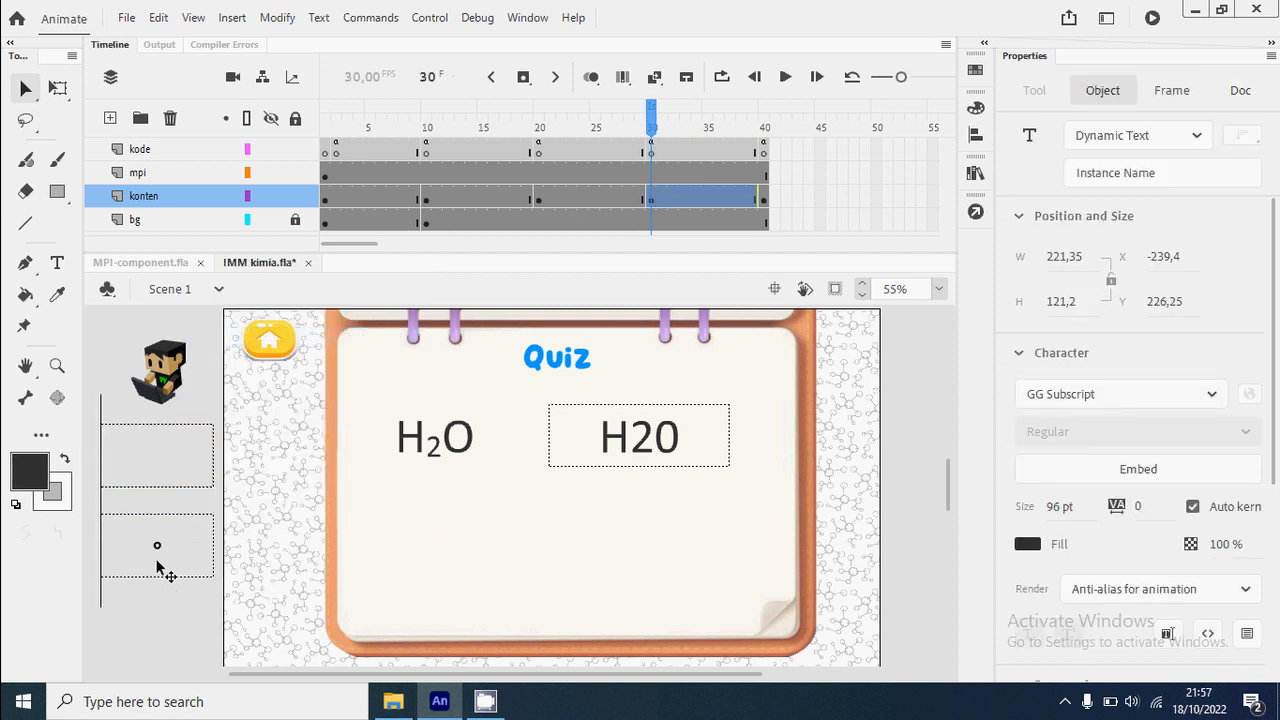
Set the duplicated text box's font to GG Superscript and confirm its font embedding.
{"action": "left_click", "coordinate": [1209, 398]}
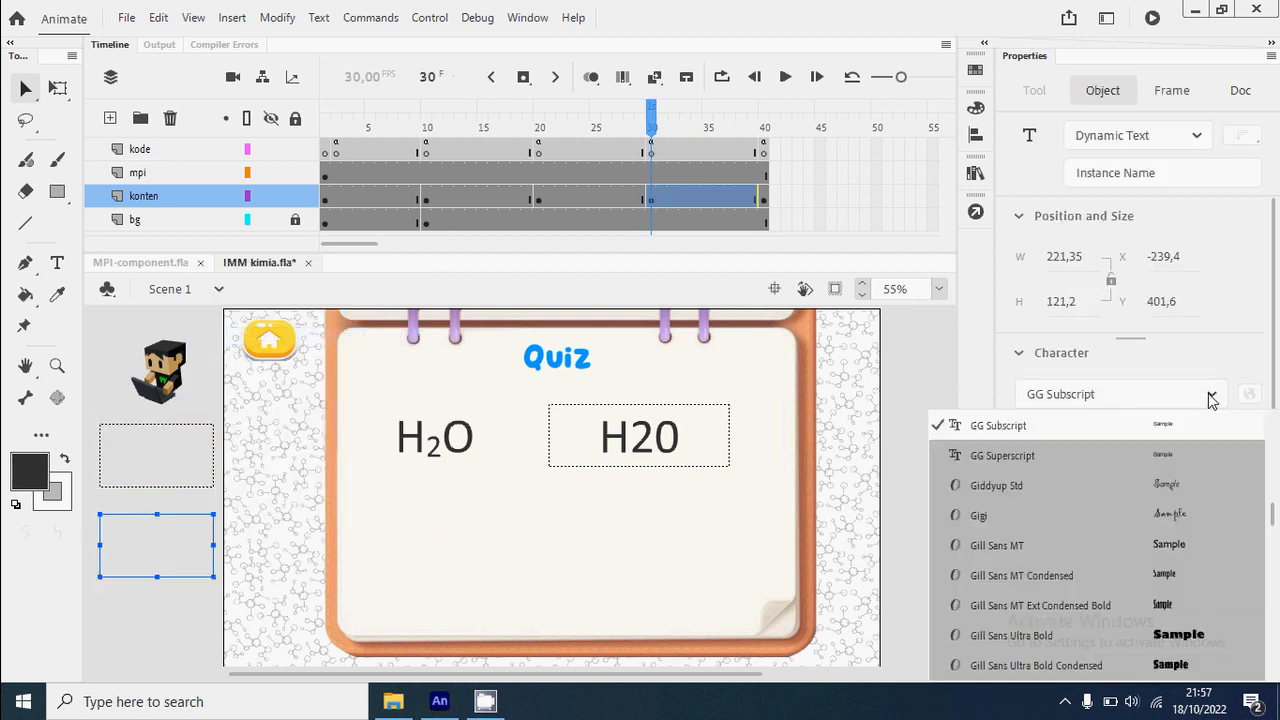
{"action": "left_click", "coordinate": [1087, 451]}
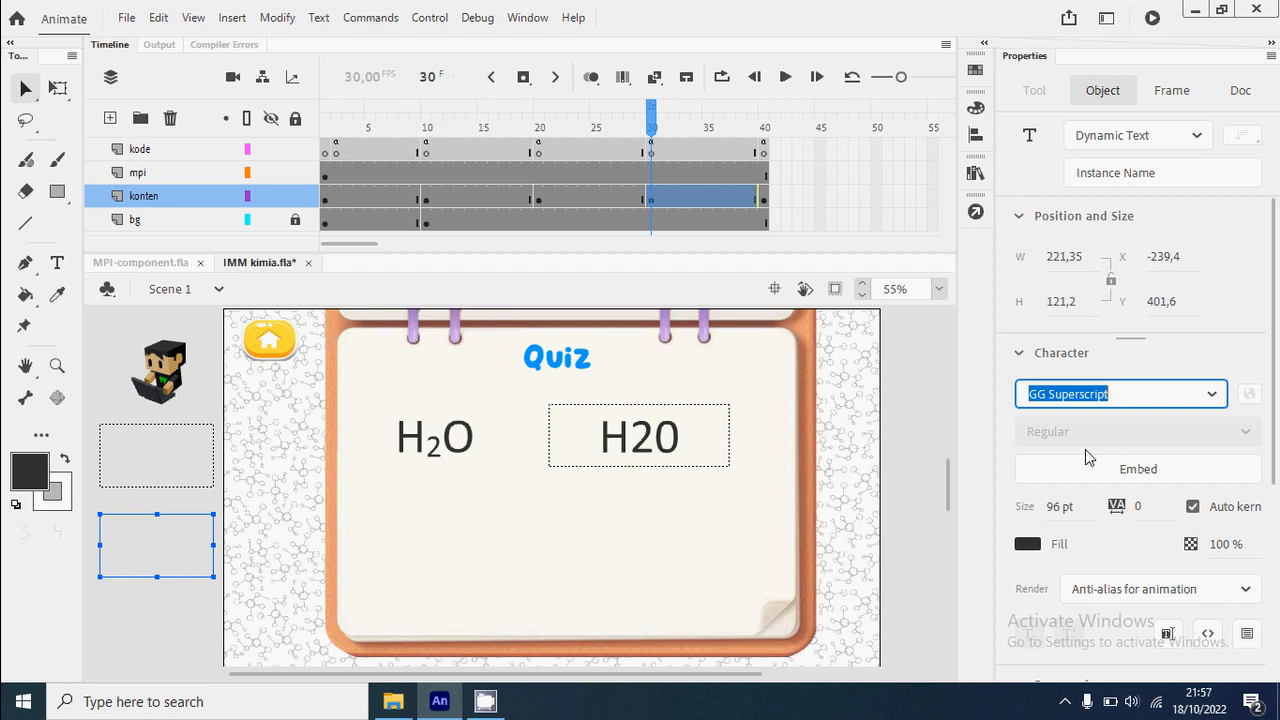
{"action": "left_click", "coordinate": [1190, 474]}
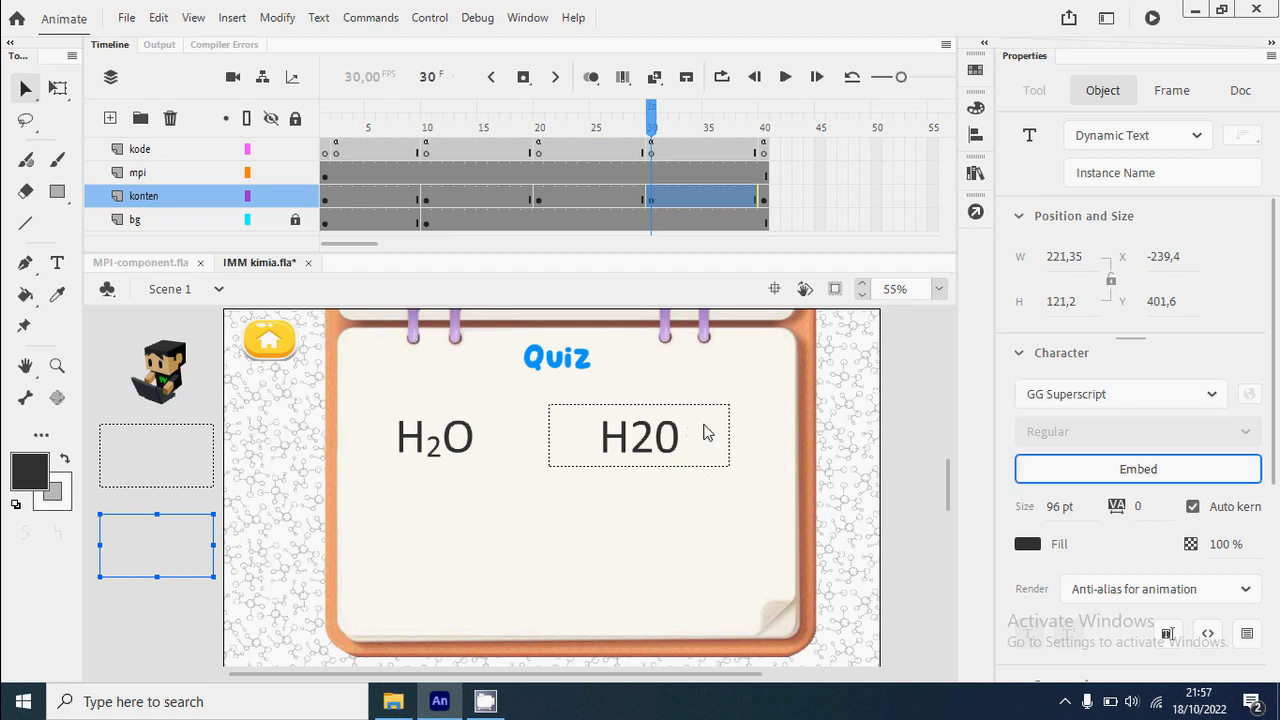
{"action": "left_click", "coordinate": [851, 150]}
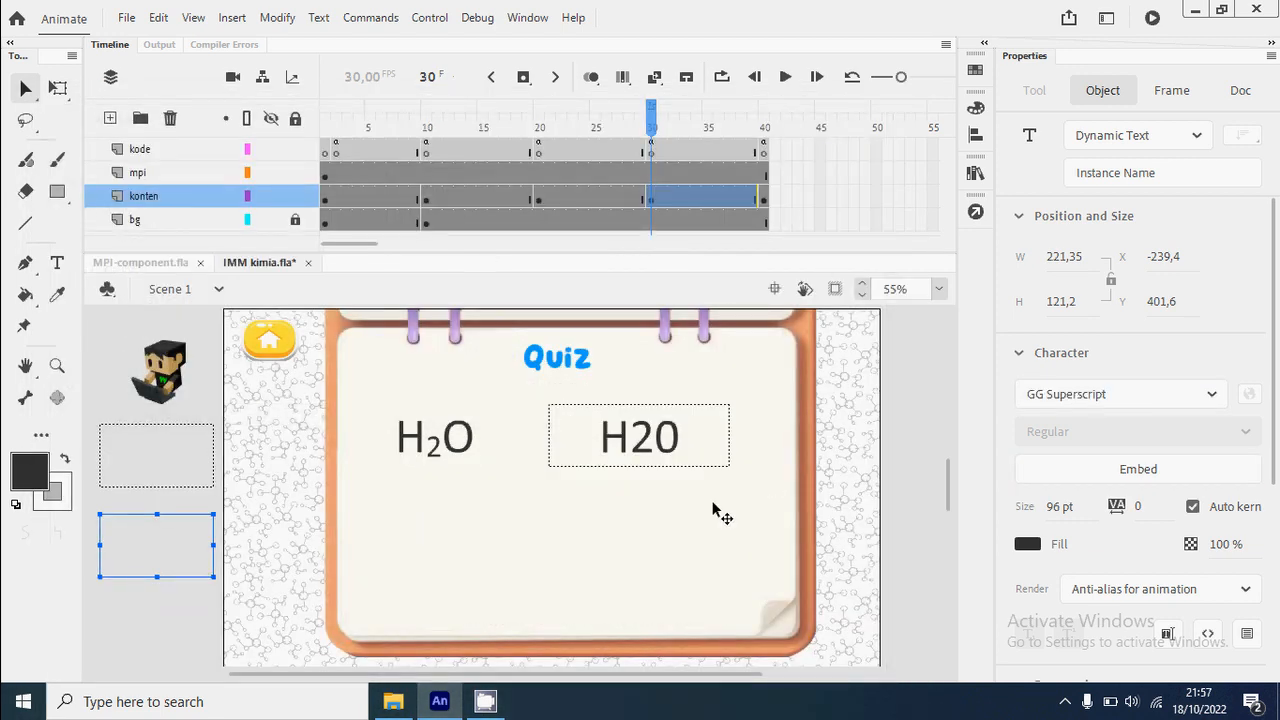
Give the dynamic H20 text box the instance name teksContoh, enable rendering it as HTML, and deselect it.
{"action": "left_click", "coordinate": [694, 462]}
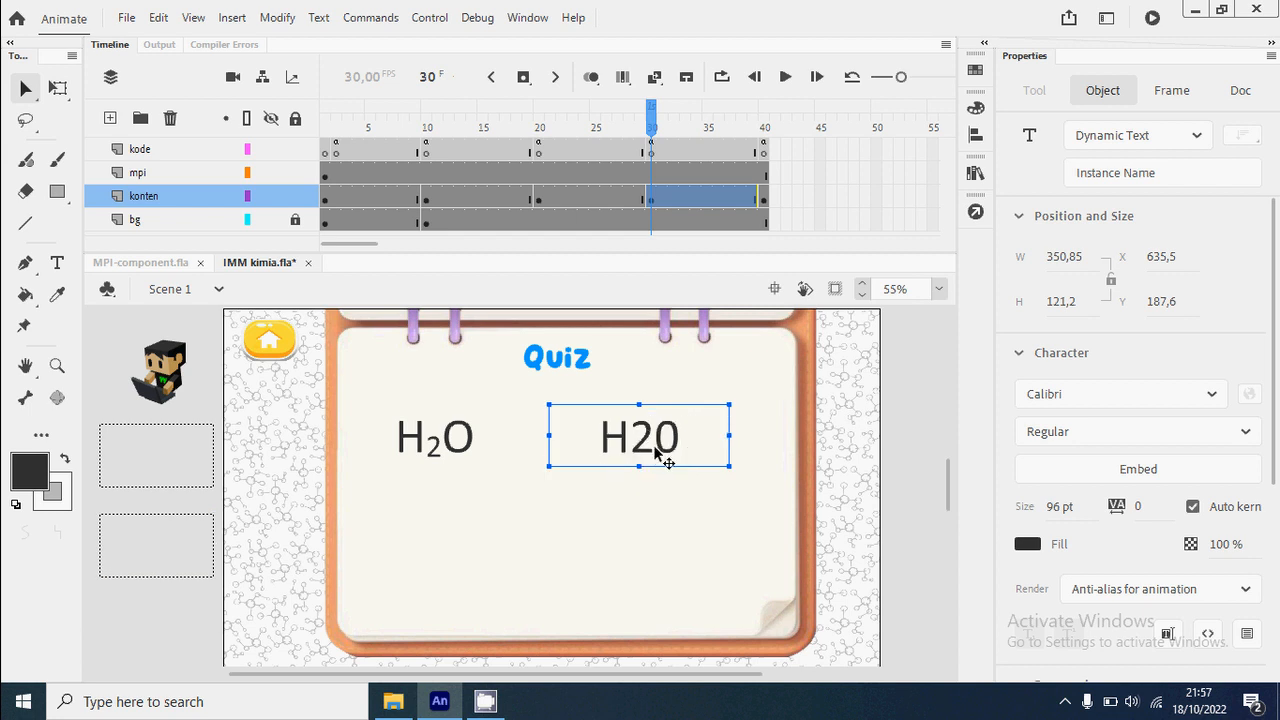
{"action": "left_click", "coordinate": [1100, 172]}
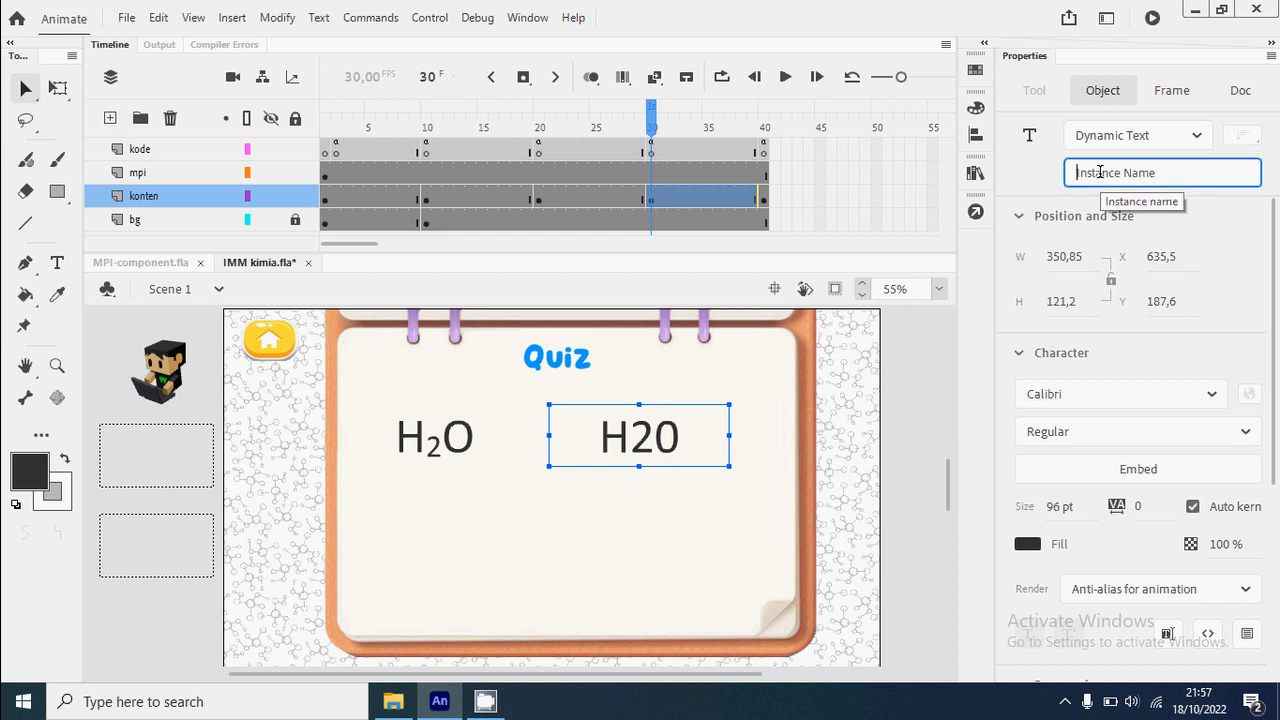
{"action": "type", "text": "teks0"}
{"action": "type", "text": "ntoh"}
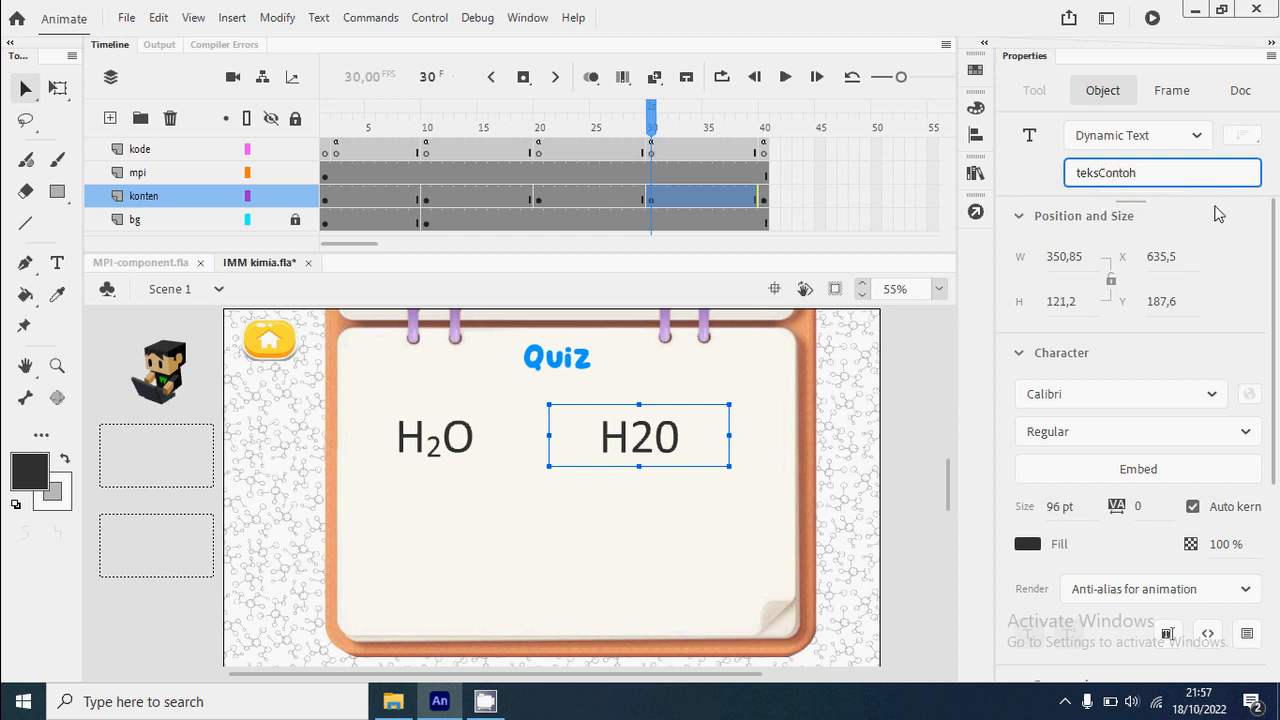
{"action": "key", "text": "Return"}
{"action": "scroll", "coordinate": [1232, 470], "scroll_direction": "down", "scroll_amount": 3}
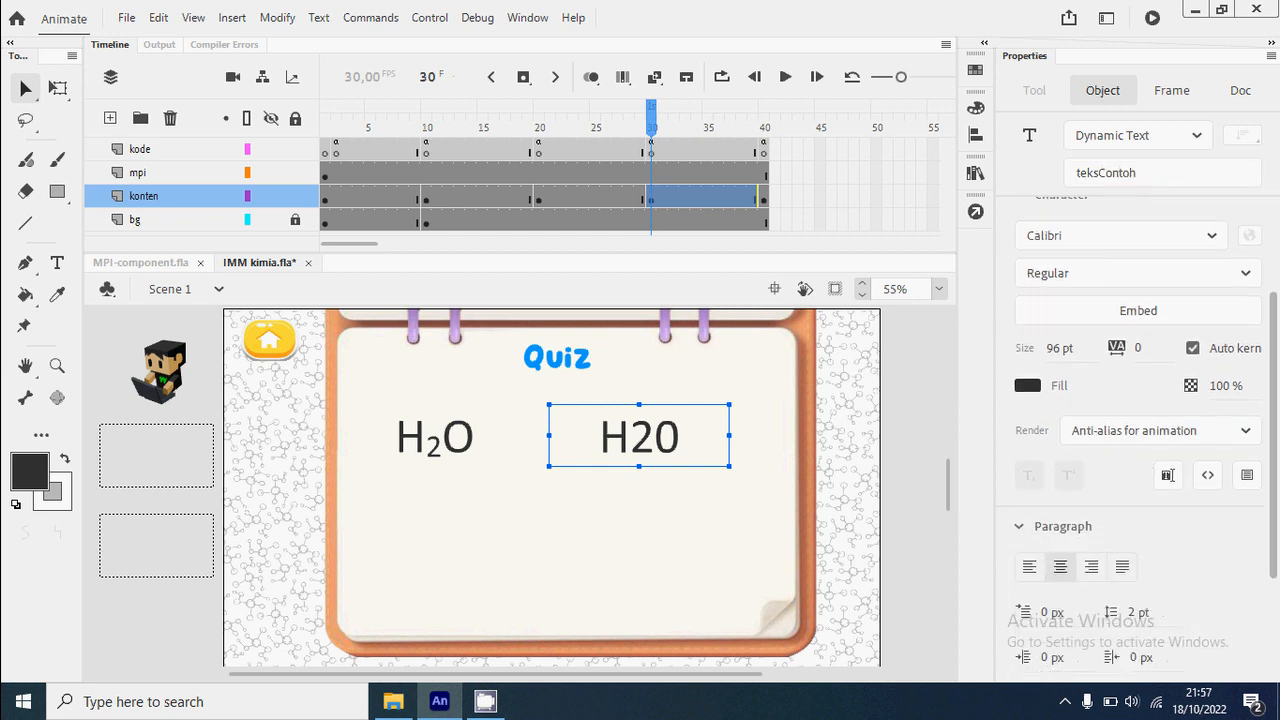
{"action": "left_click", "coordinate": [1209, 481]}
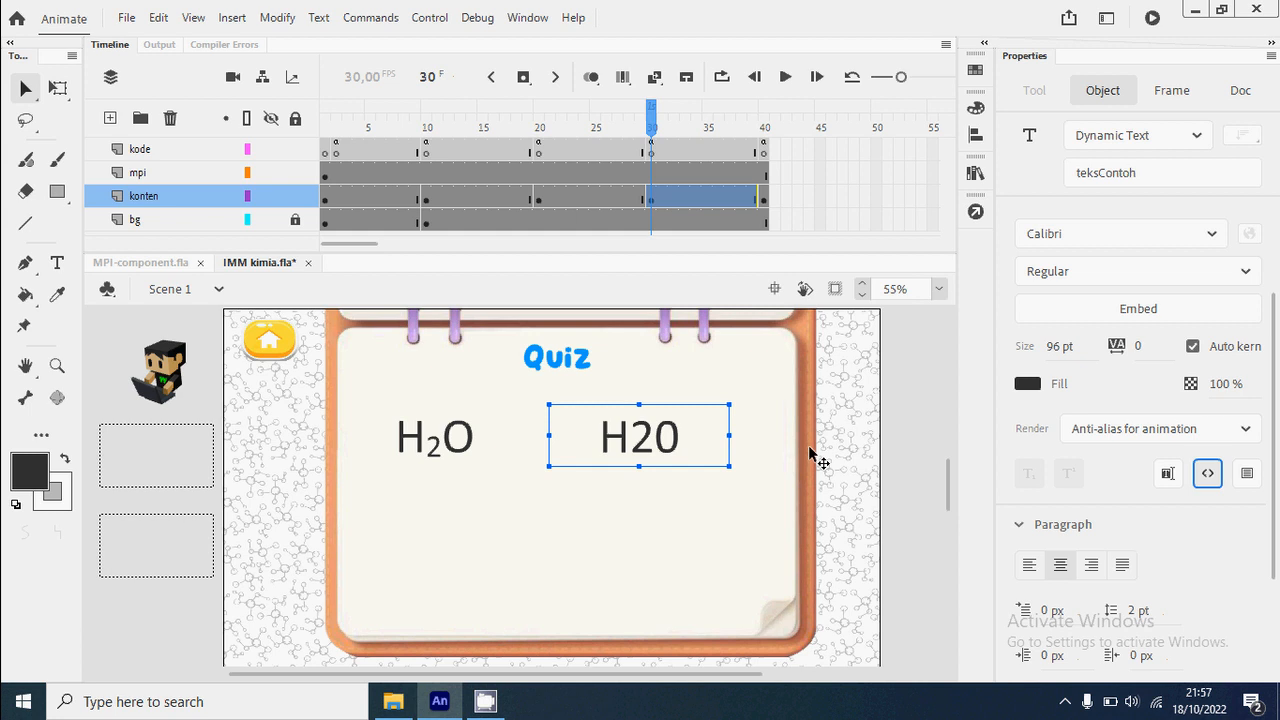
{"action": "left_click", "coordinate": [898, 501]}
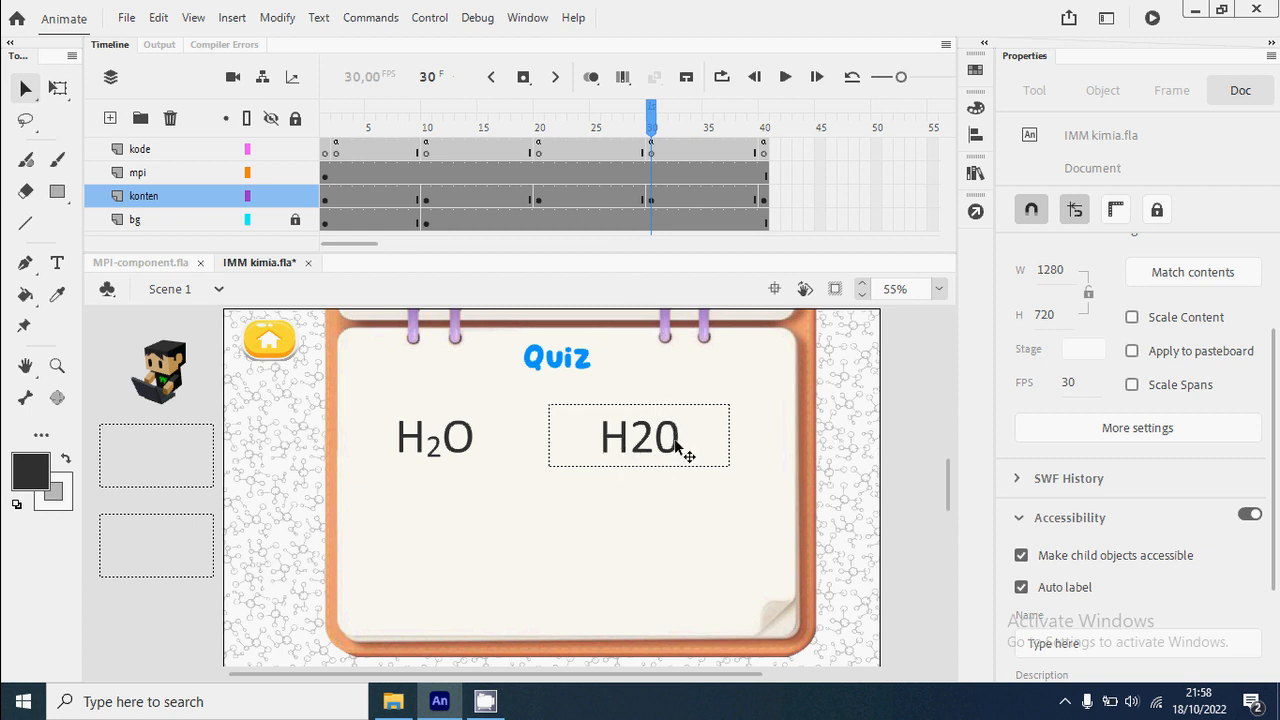
In the kode layer's frame 30 script, begin a new mpi.teksHTML( call beneath the homeBtn line.
{"action": "left_click", "coordinate": [652, 150]}
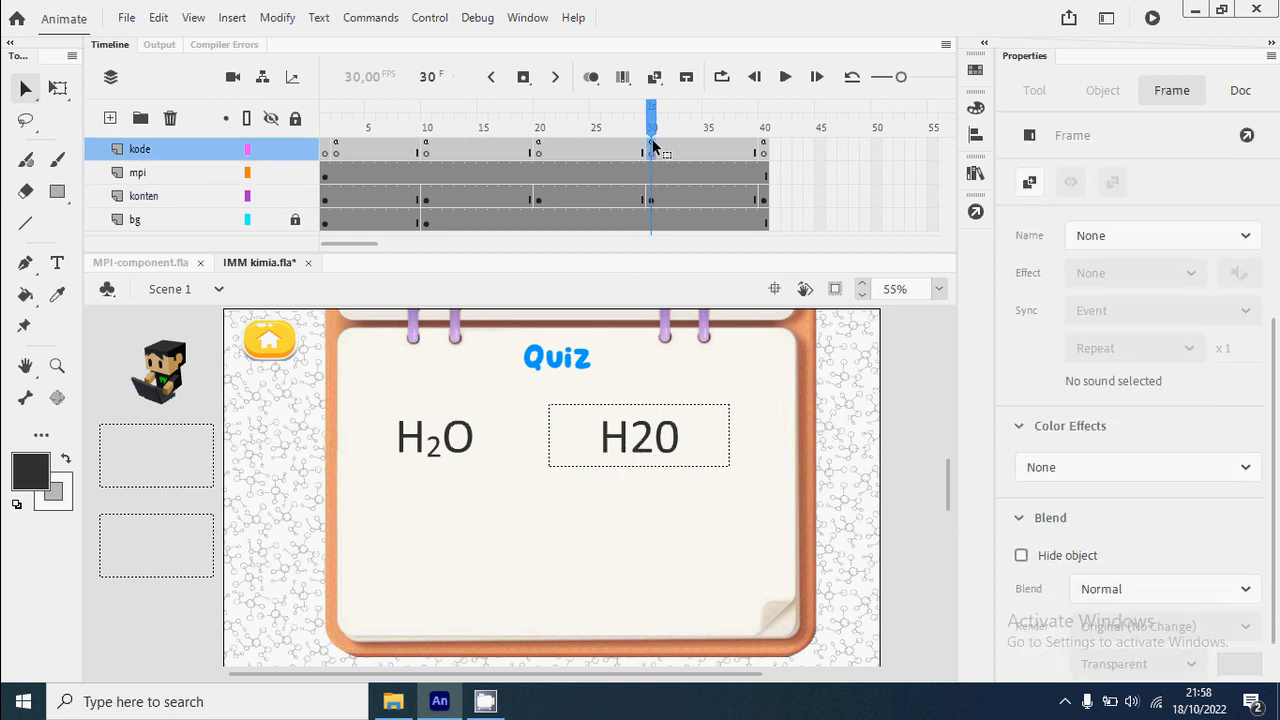
{"action": "left_click", "coordinate": [975, 211]}
{"action": "left_click", "coordinate": [737, 283]}
{"action": "key", "text": "Return"}
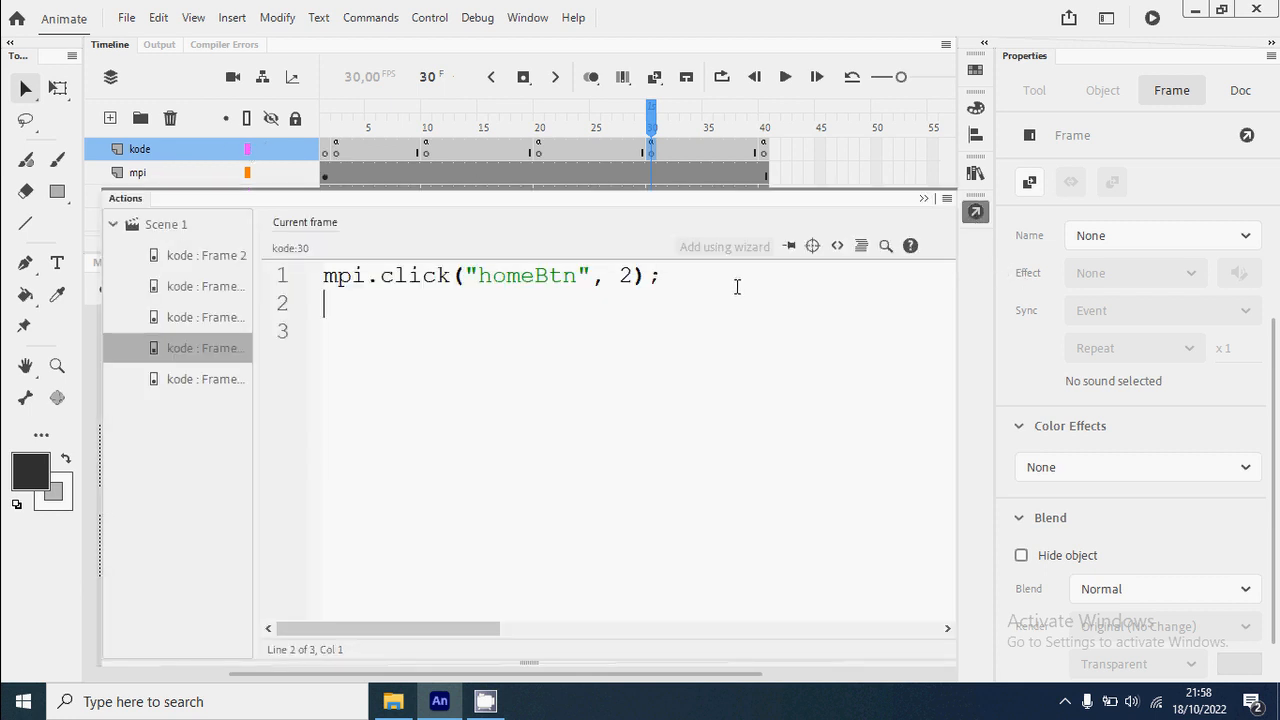
{"action": "key", "text": "Return"}
{"action": "type", "text": "mpi.teksHT"}
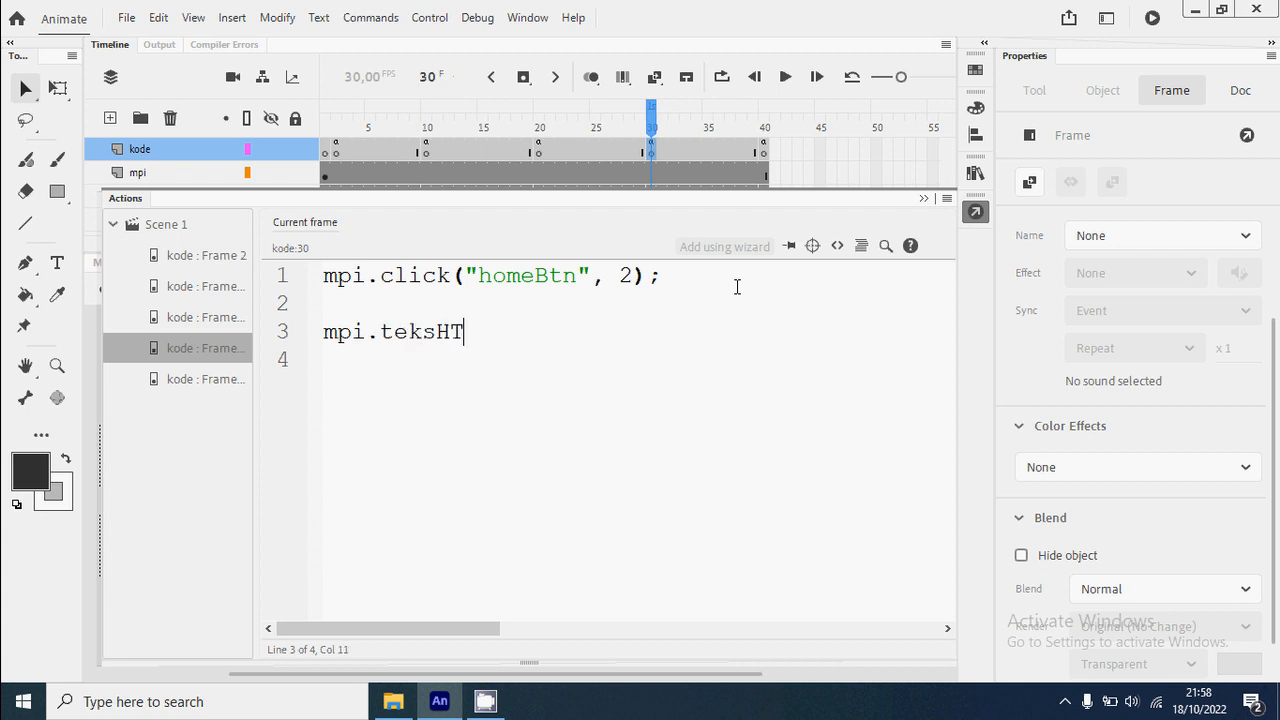
{"action": "type", "text": "ML("}
Copy the H20 text box's instance name and insert it as the quoted first argument "teksContoh" of the mpi.teksHTML call.
{"action": "left_click", "coordinate": [976, 212]}
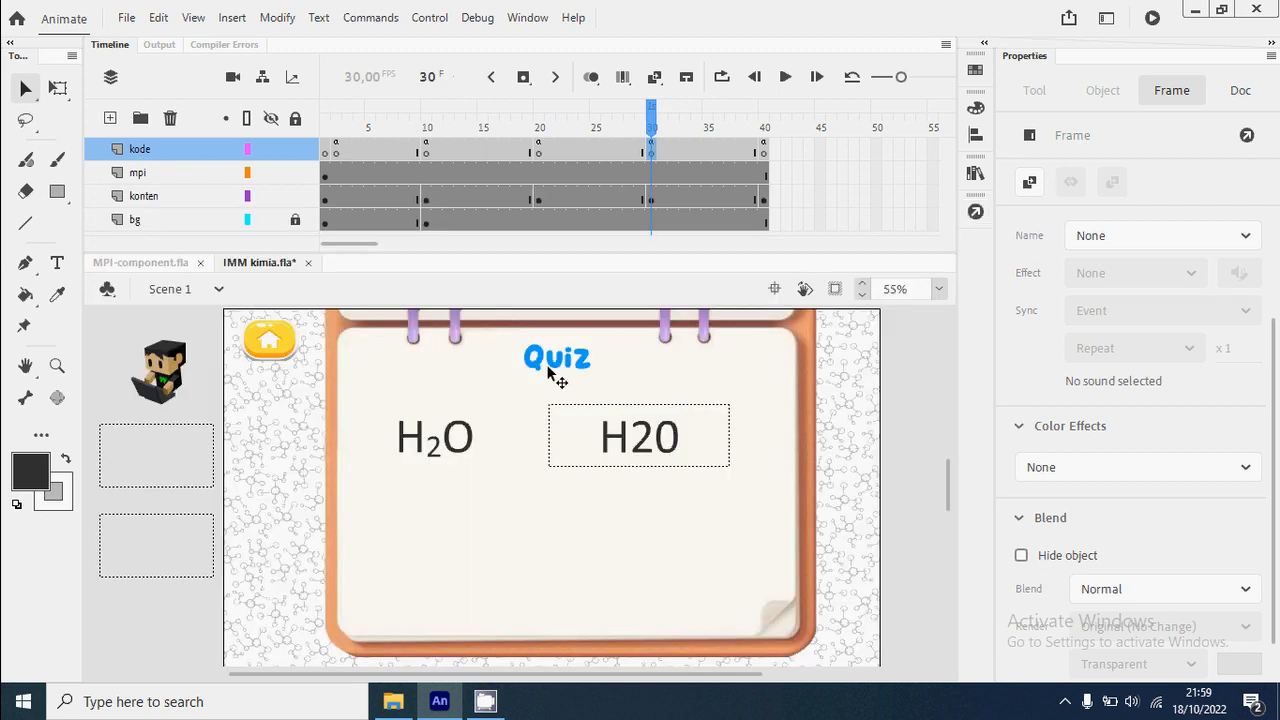
{"action": "left_click", "coordinate": [677, 449]}
{"action": "left_click", "coordinate": [1120, 172]}
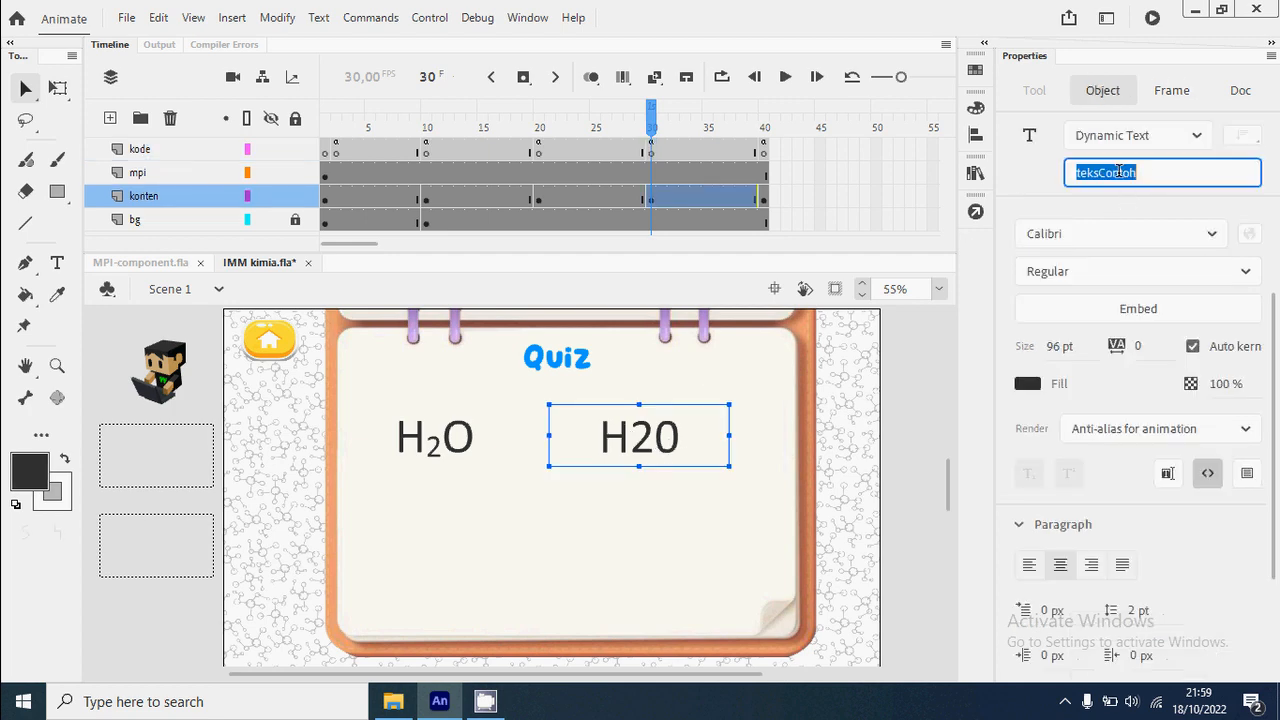
{"action": "right_click", "coordinate": [1120, 173]}
{"action": "left_click", "coordinate": [1080, 233]}
{"action": "left_click", "coordinate": [651, 149]}
{"action": "left_click", "coordinate": [976, 212]}
{"action": "left_click", "coordinate": [528, 337]}
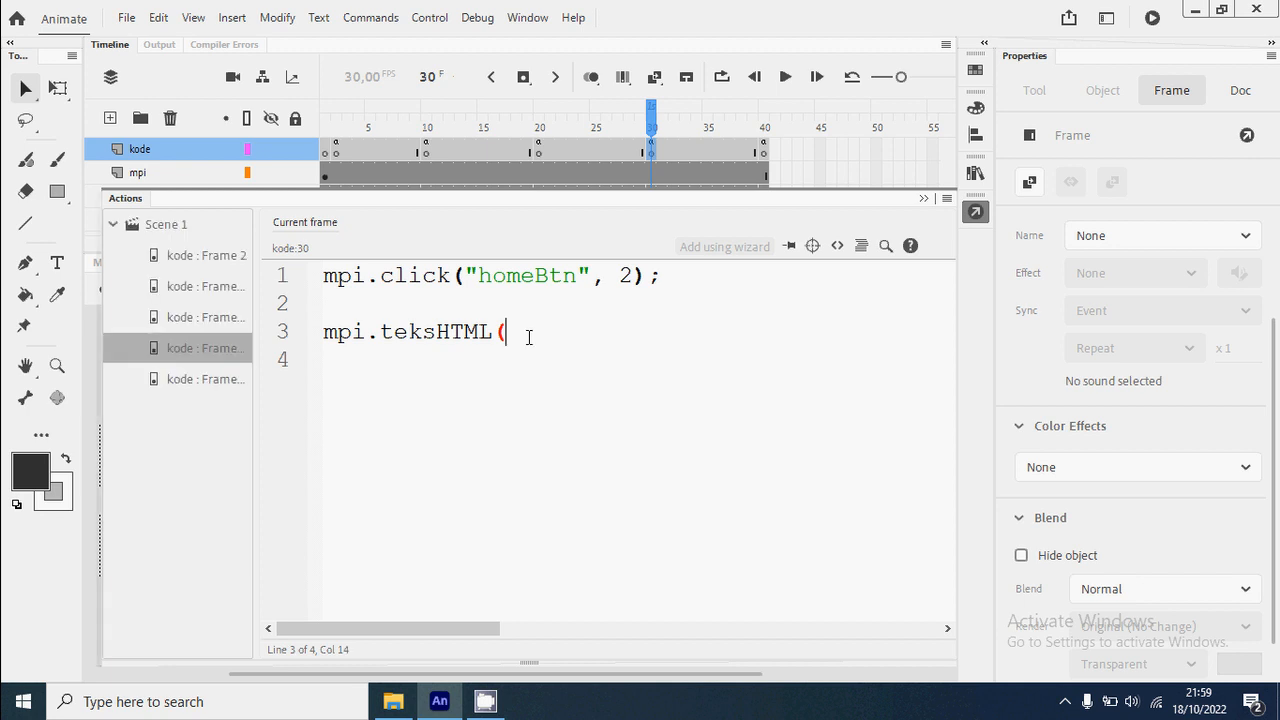
{"action": "type", "text": "\""}
{"action": "key", "text": "ctrl+v"}
{"action": "type", "text": "\""}
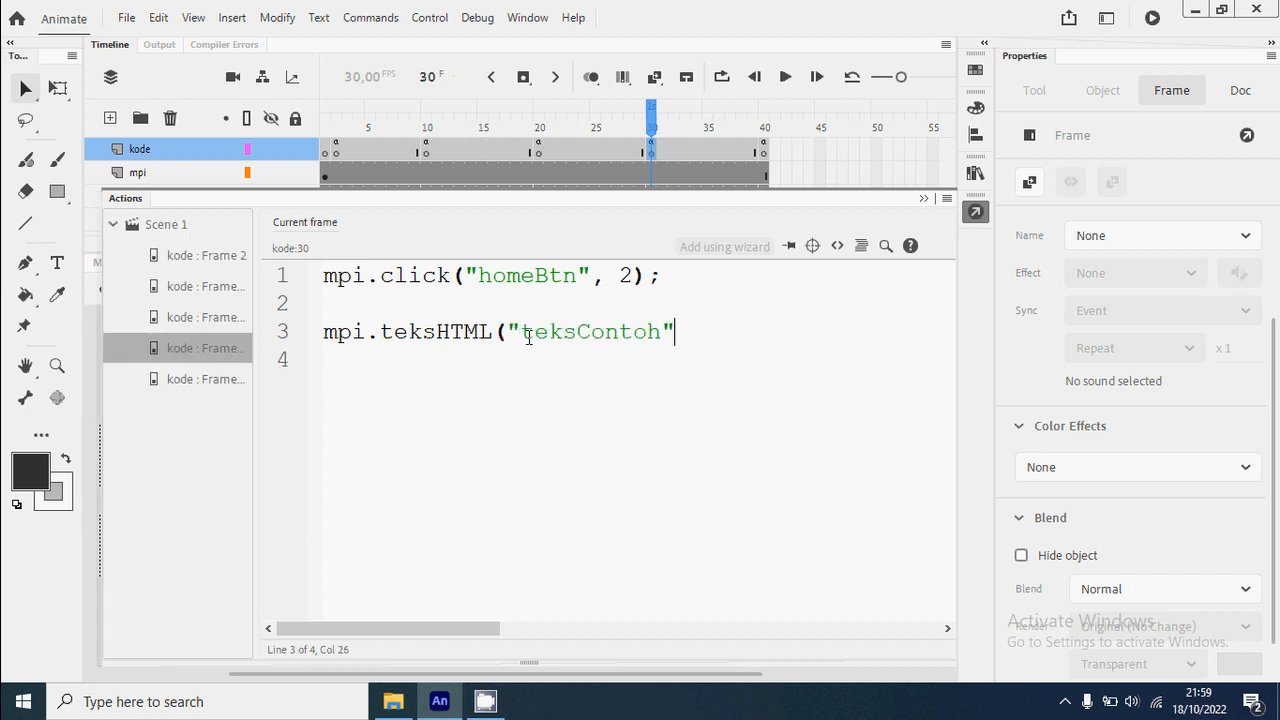
Complete the mpi.teksHTML call with the second argument "H<sub>2</sub>O", the closing parenthesis and a semicolon.
{"action": "type", "text": ", \"H2O\");"}
{"action": "key", "text": "Left"}
{"action": "key", "text": "Left"}
{"action": "key", "text": "Left"}
{"action": "key", "text": "Left"}
{"action": "key", "text": "Left"}
{"action": "type", "text": "<sub"}
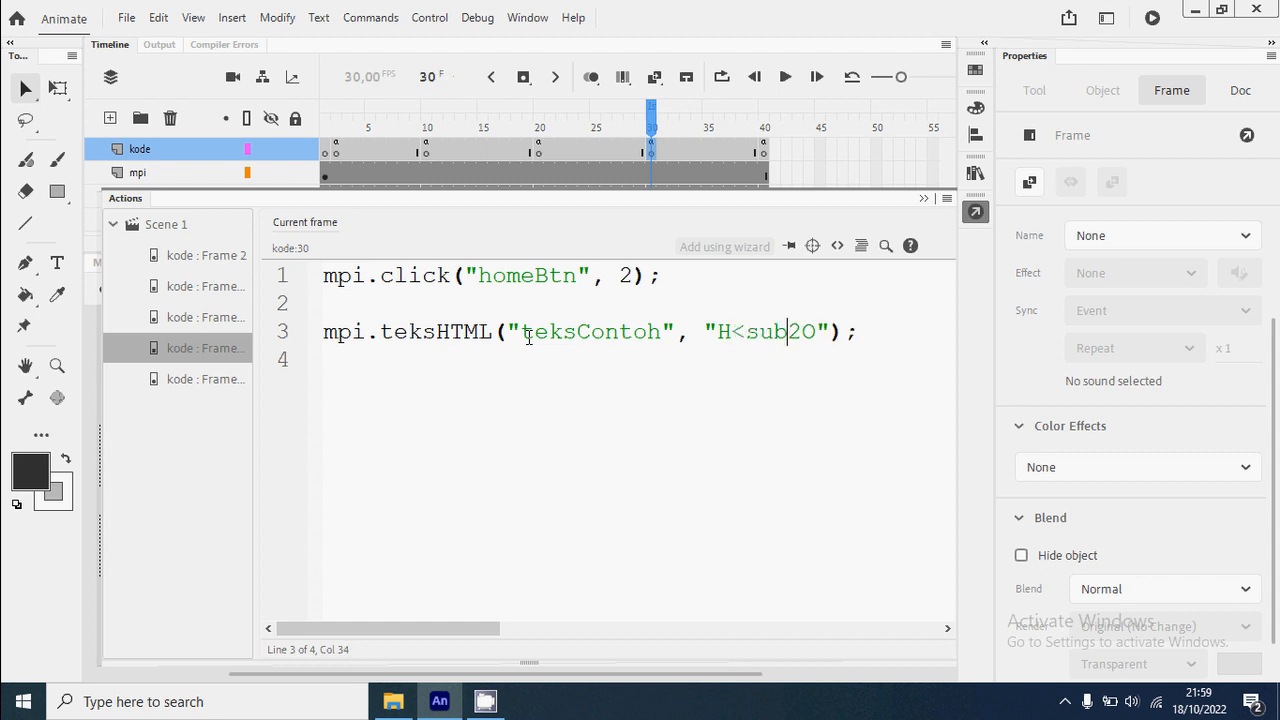
{"action": "type", "text": ">"}
{"action": "key", "text": "Right"}
{"action": "key", "text": "Right"}
{"action": "type", "text": "</sub"}
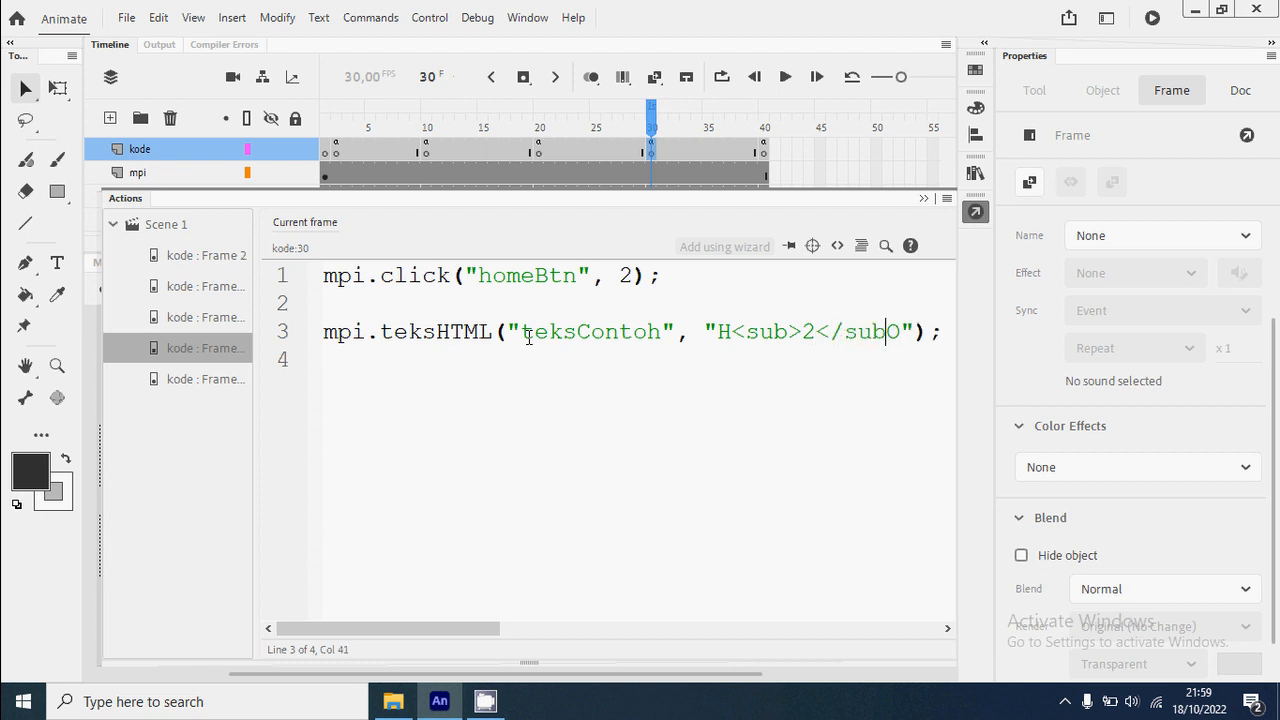
{"action": "type", "text": ">"}
{"action": "left_click_drag", "start_coordinate": [731, 331], "coordinate": [900, 331]}
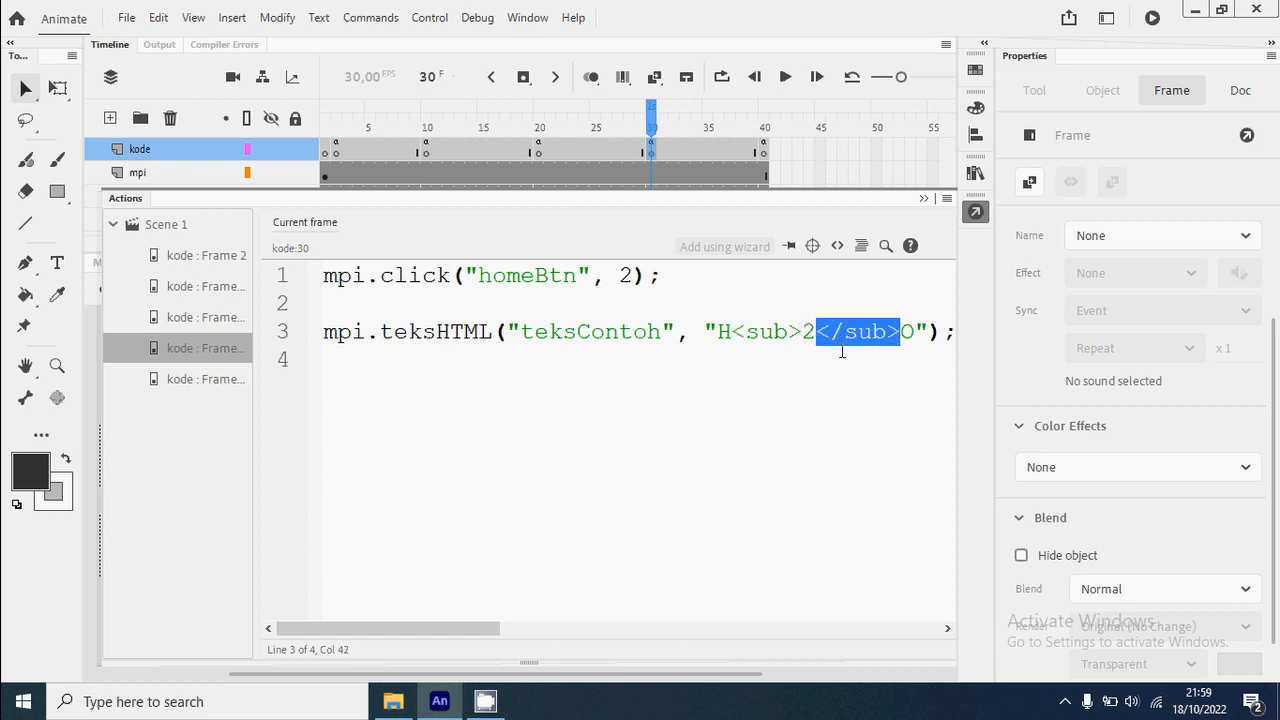
{"action": "left_click", "coordinate": [913, 331]}
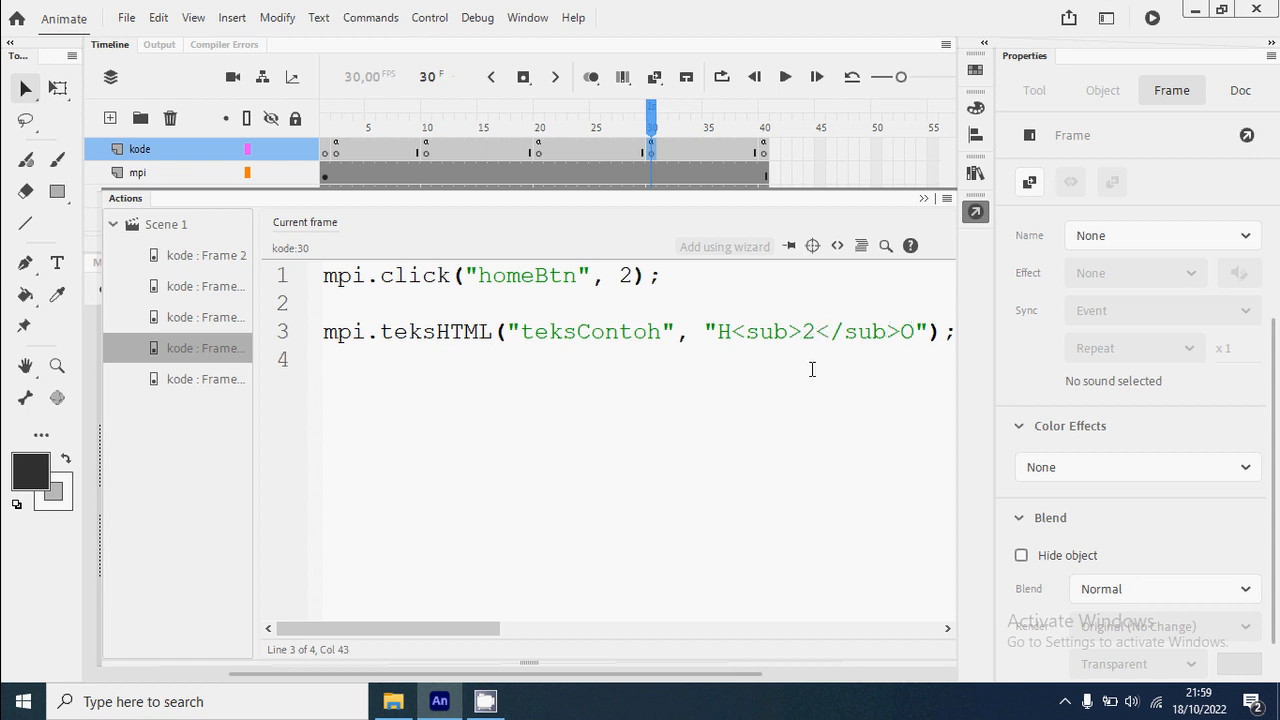
Test the movie and open its Quiz page to check how the chemical formula renders.
{"action": "key", "text": "ctrl+Return"}
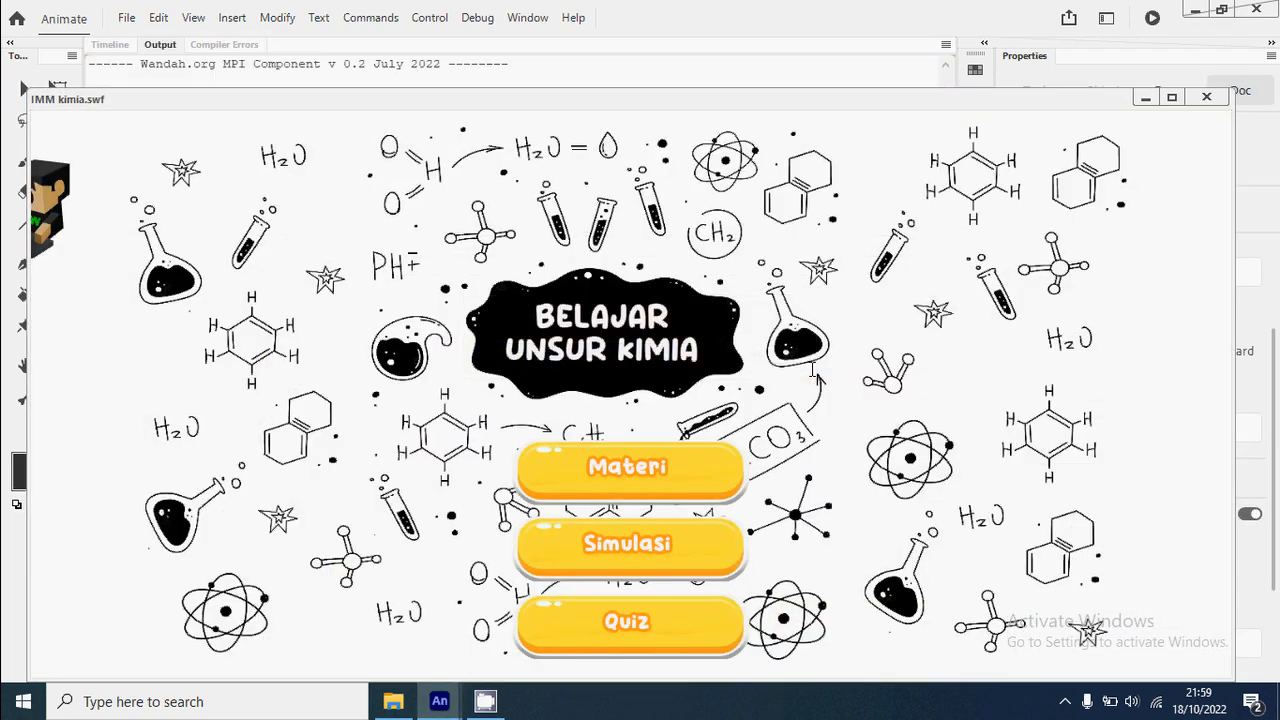
{"action": "left_click", "coordinate": [620, 630]}
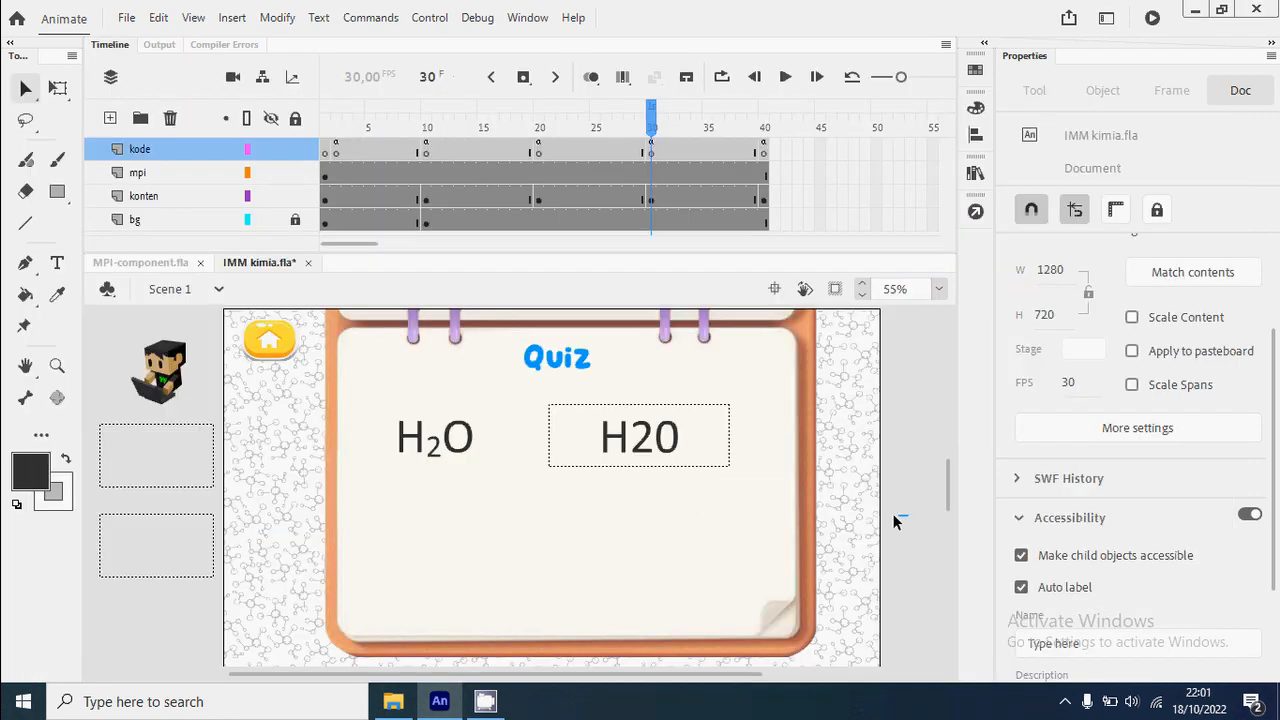
Delete the two sample formula text boxes from the Quiz page, keeping the notebook background.
{"action": "left_click_drag", "start_coordinate": [910, 520], "coordinate": [318, 386]}
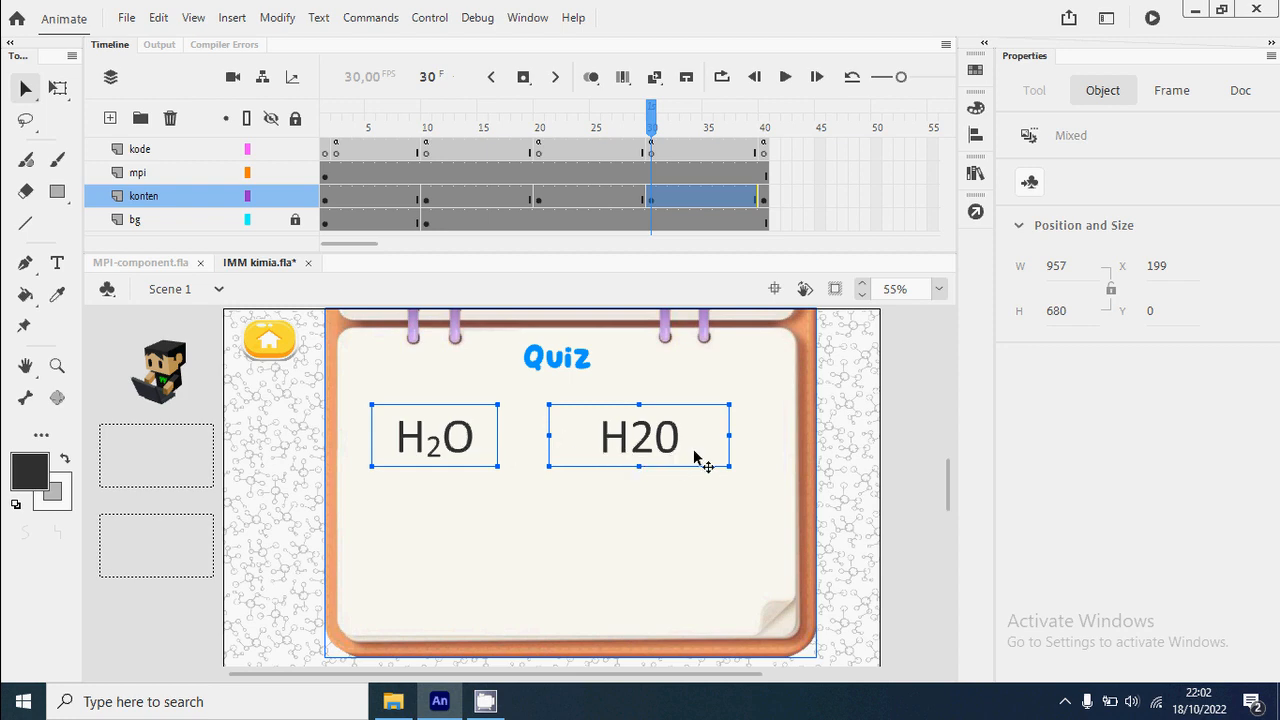
{"action": "key", "text": "Delete"}
{"action": "key", "text": "ctrl+z"}
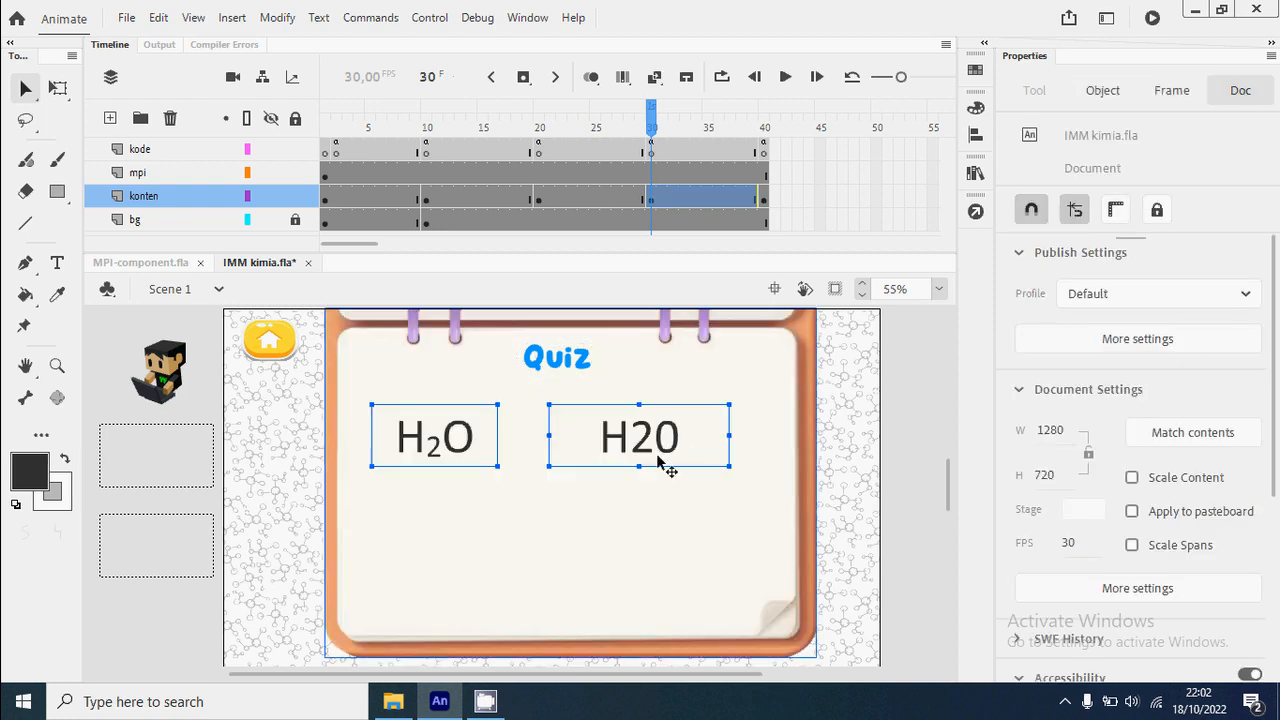
{"action": "key", "text": "Delete"}
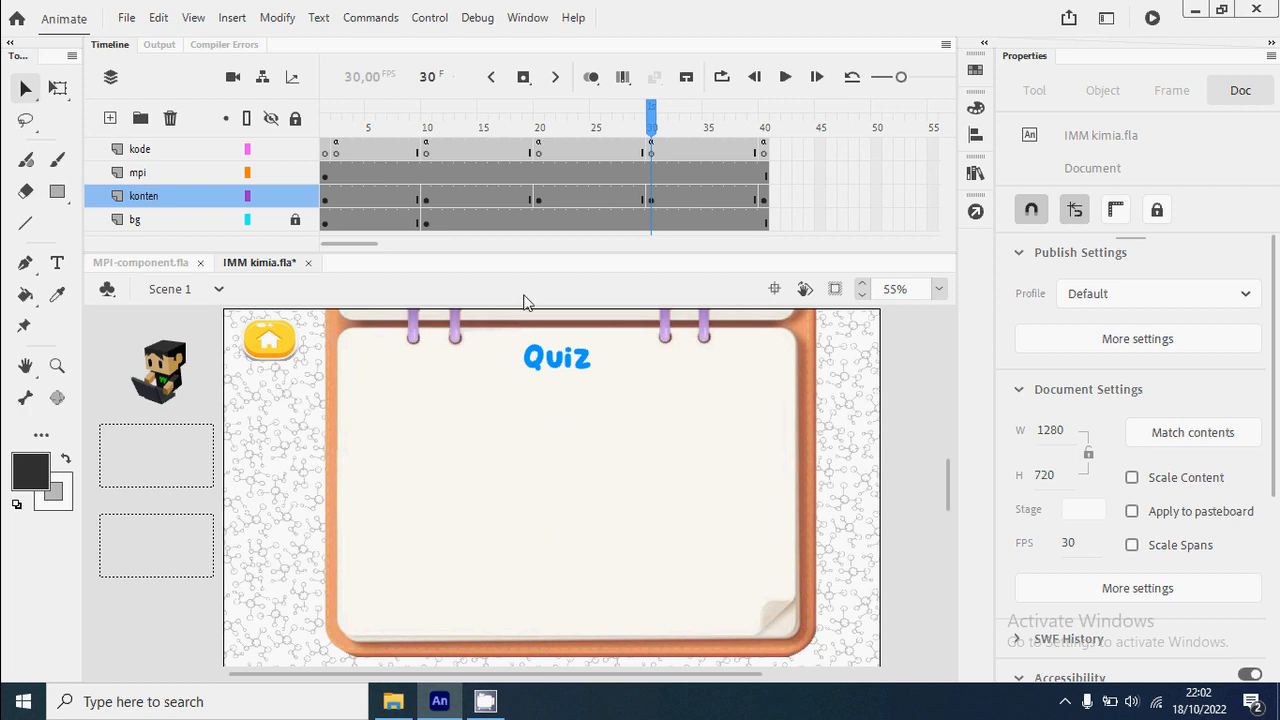
Copy the quiz movie clip and the red figure button from the kuis page at frame 105 of MPI-component.fla.
{"action": "left_click", "coordinate": [143, 264]}
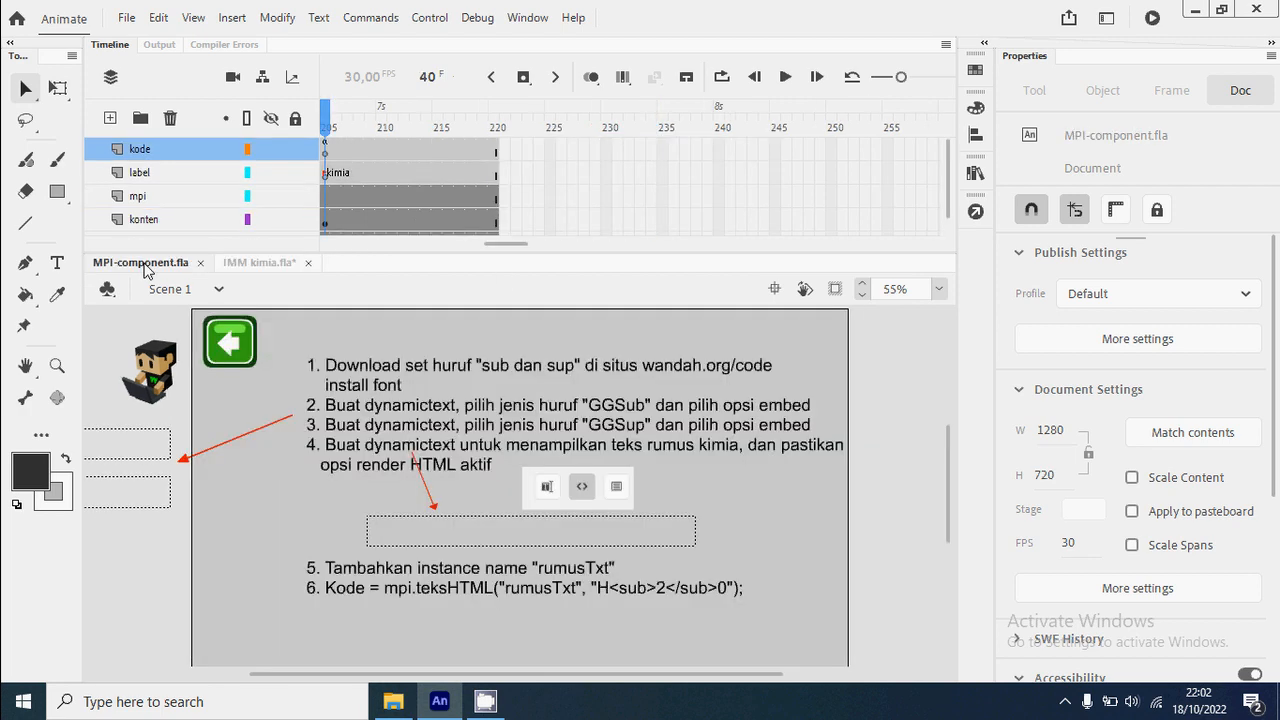
{"action": "left_click_drag", "start_coordinate": [517, 244], "coordinate": [410, 257]}
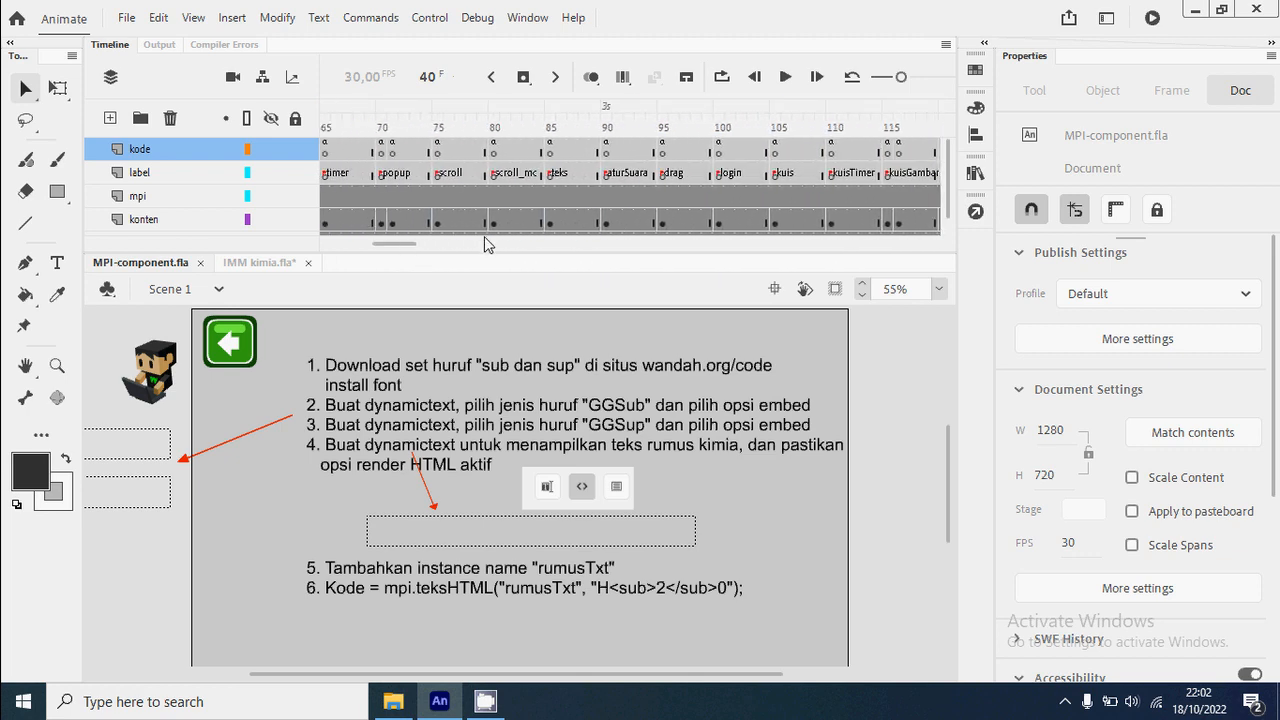
{"action": "left_click", "coordinate": [778, 144]}
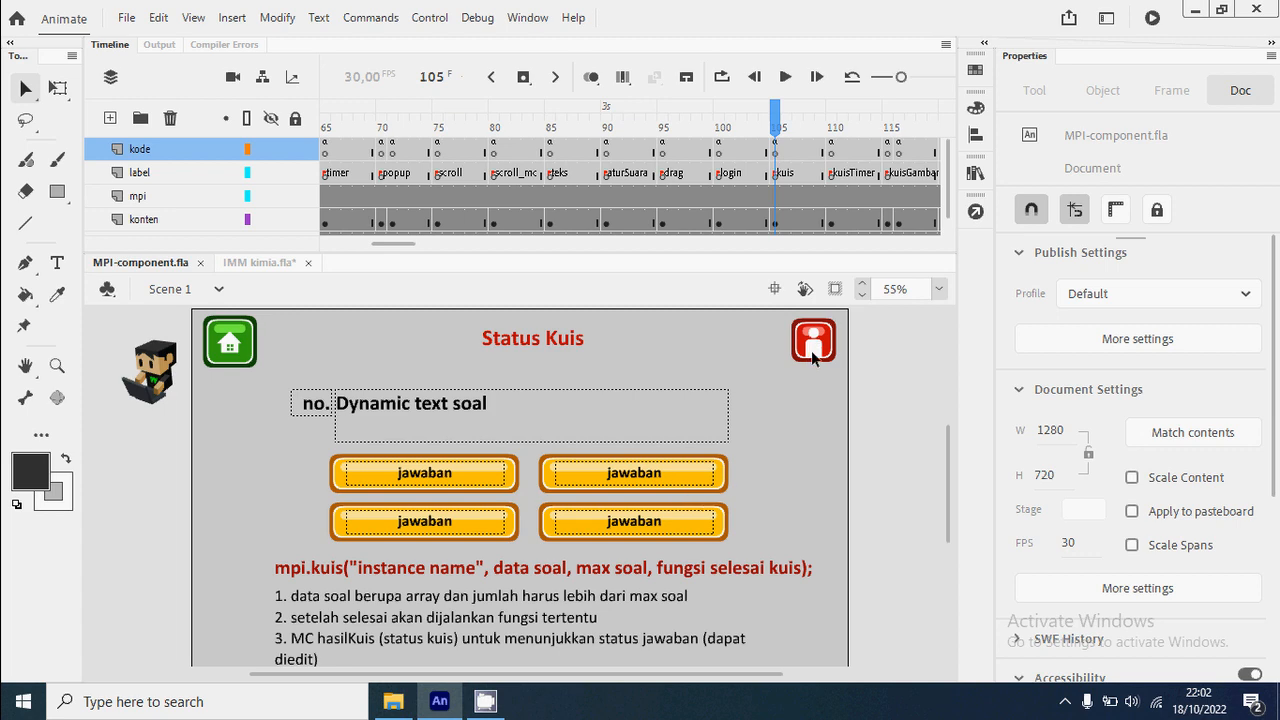
{"action": "left_click_drag", "start_coordinate": [898, 550], "coordinate": [355, 333]}
{"action": "right_click", "coordinate": [673, 496]}
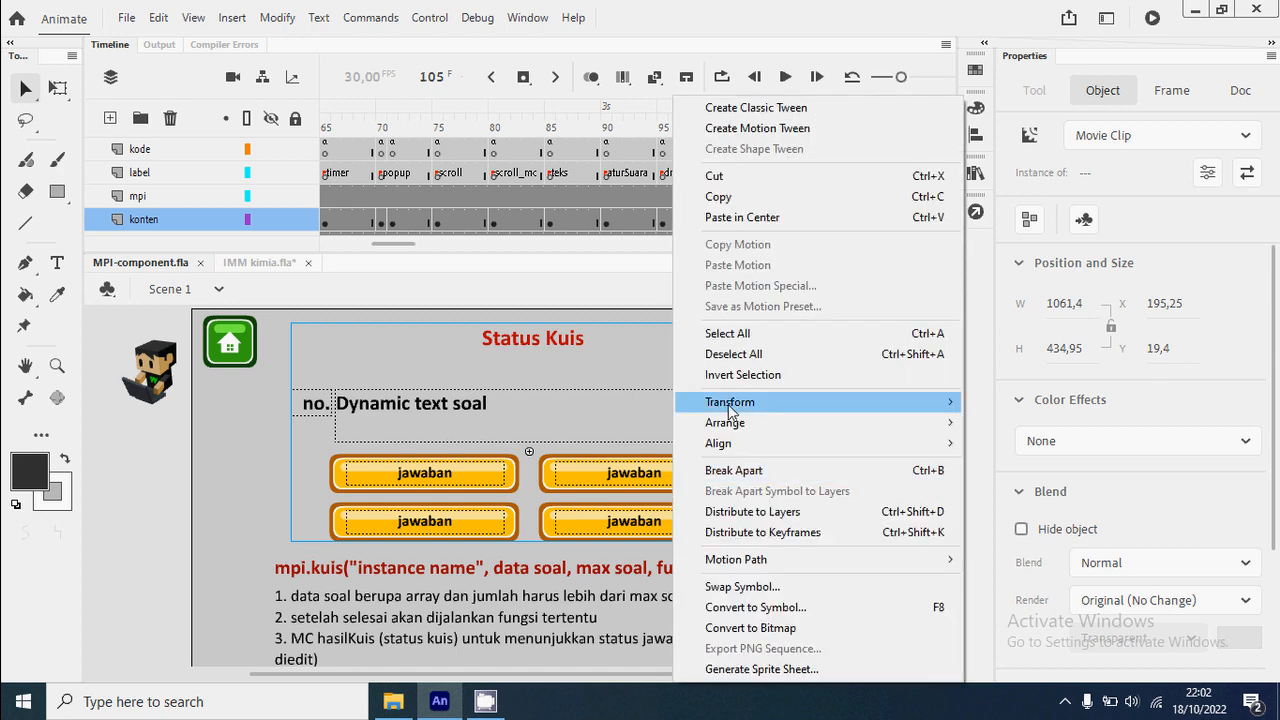
{"action": "left_click", "coordinate": [765, 196]}
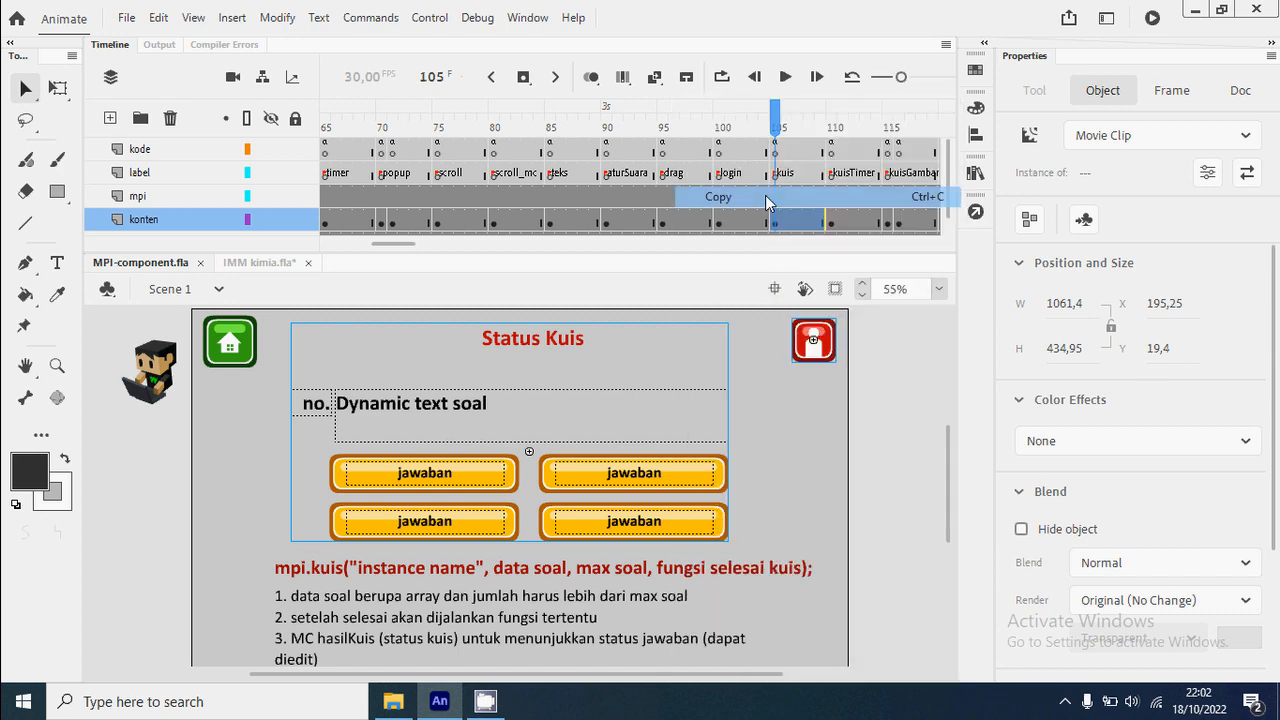
Paste the copied quiz objects in place on the Quiz page of IMM kimia.fla and lower them, placing the quiz clip at about X 697, Y 380.
{"action": "left_click", "coordinate": [255, 266]}
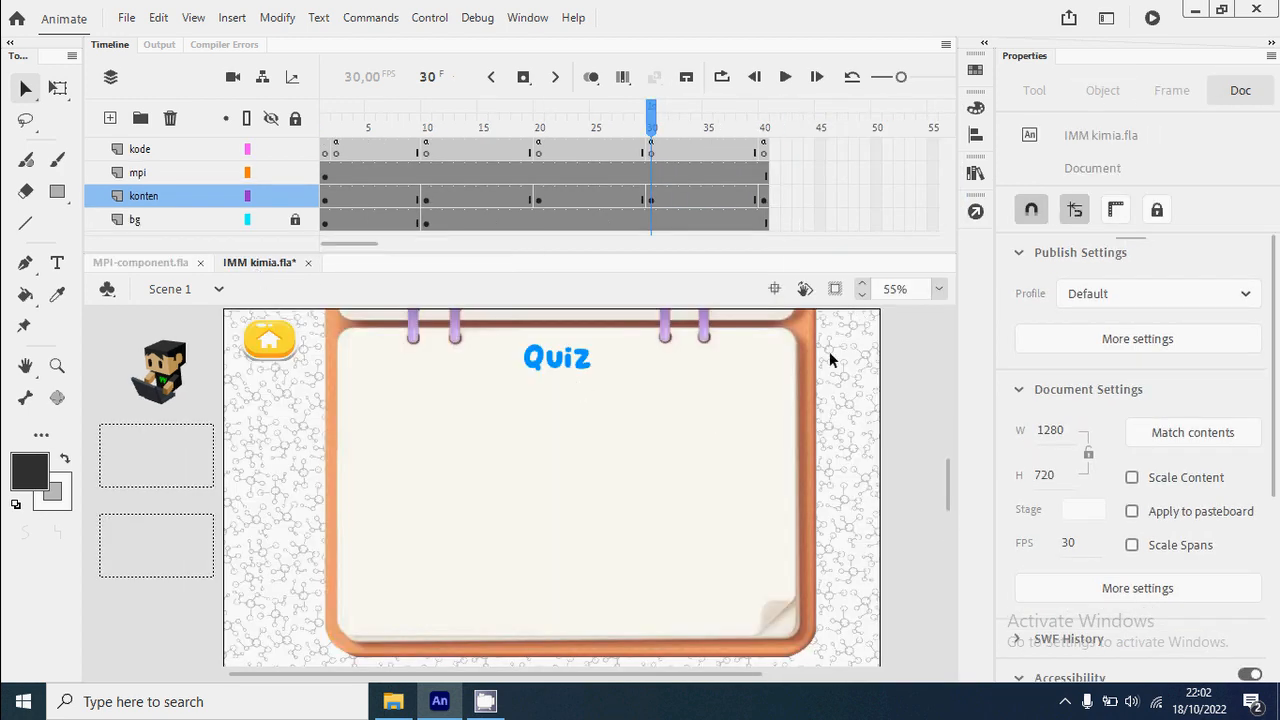
{"action": "right_click", "coordinate": [903, 414]}
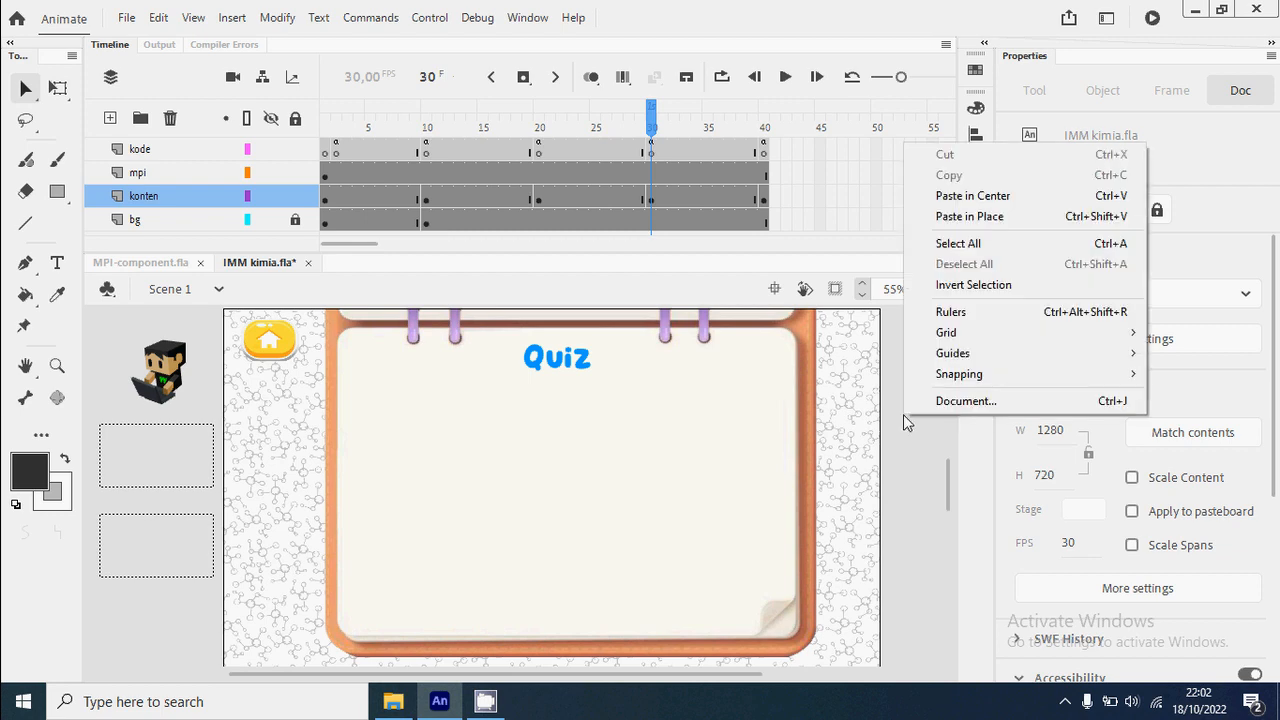
{"action": "left_click", "coordinate": [982, 217]}
{"action": "left_click_drag", "start_coordinate": [681, 534], "coordinate": [701, 598]}
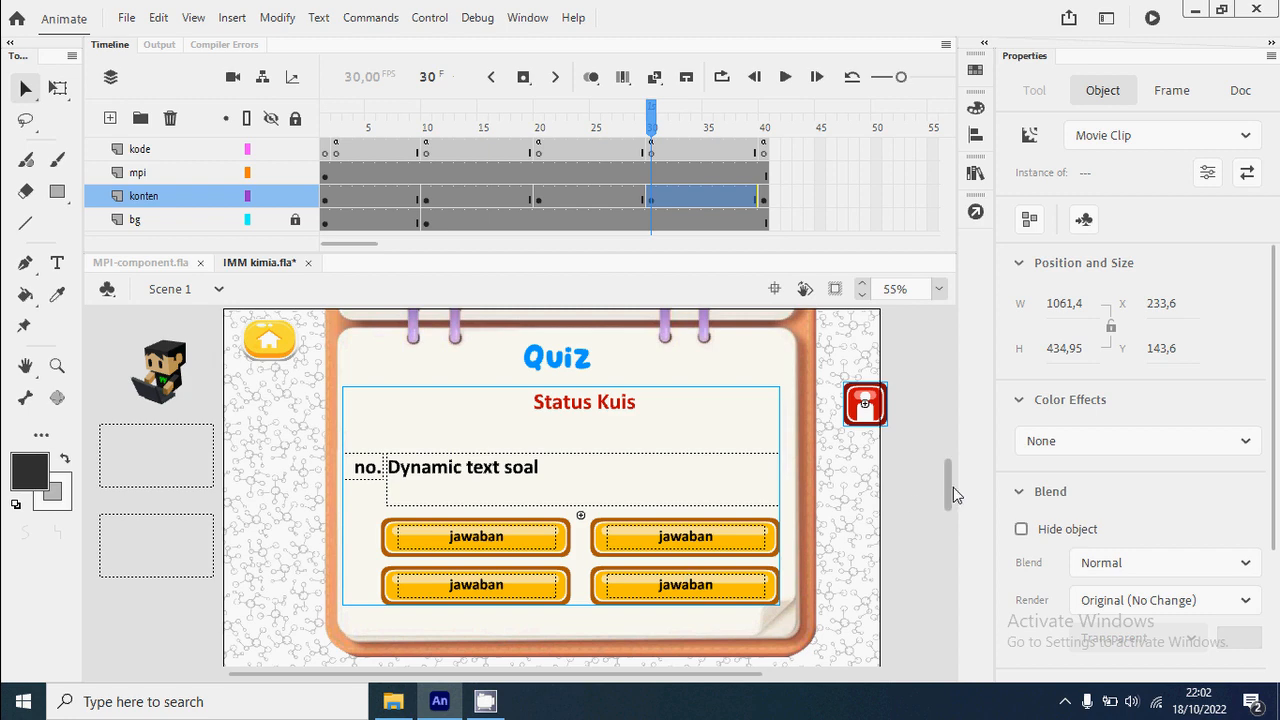
{"action": "left_click", "coordinate": [874, 457]}
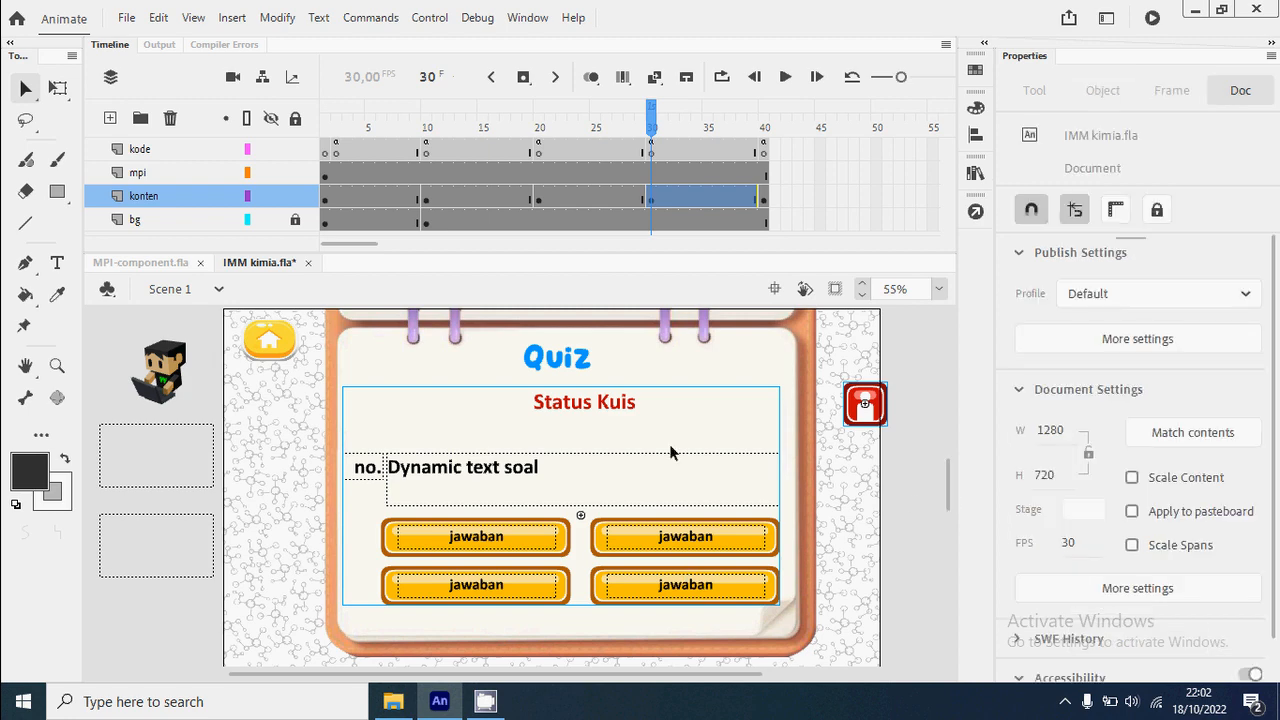
{"action": "left_click", "coordinate": [580, 412]}
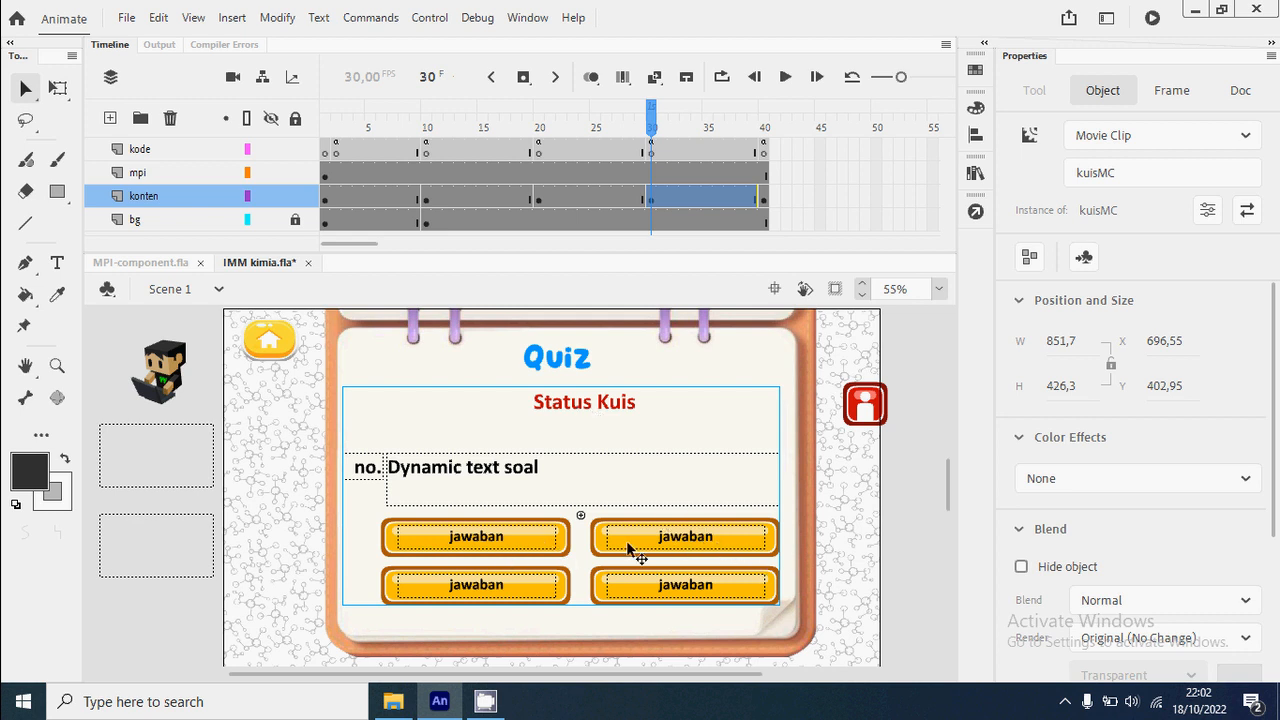
{"action": "left_click_drag", "start_coordinate": [540, 541], "coordinate": [537, 531]}
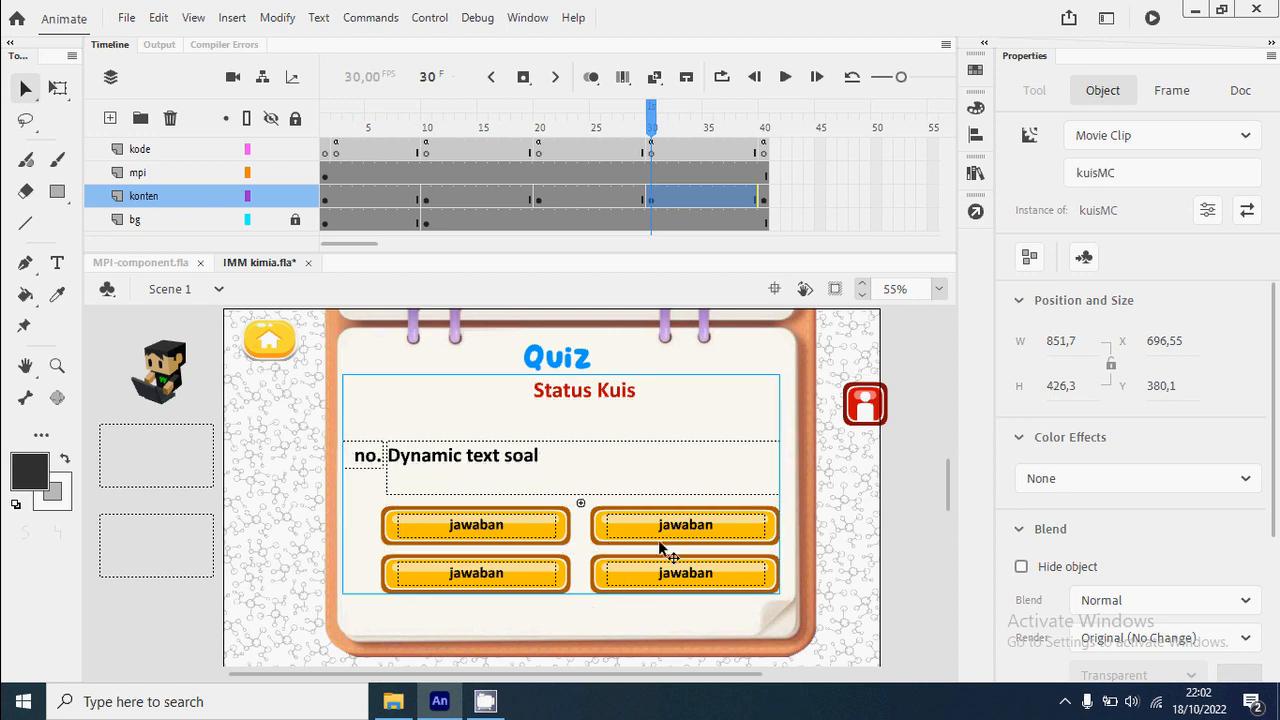
Open the kuisMC clip for editing, select its lower-right answer button, and enter the nested Status Kuis clip.
{"action": "double_click", "coordinate": [797, 545]}
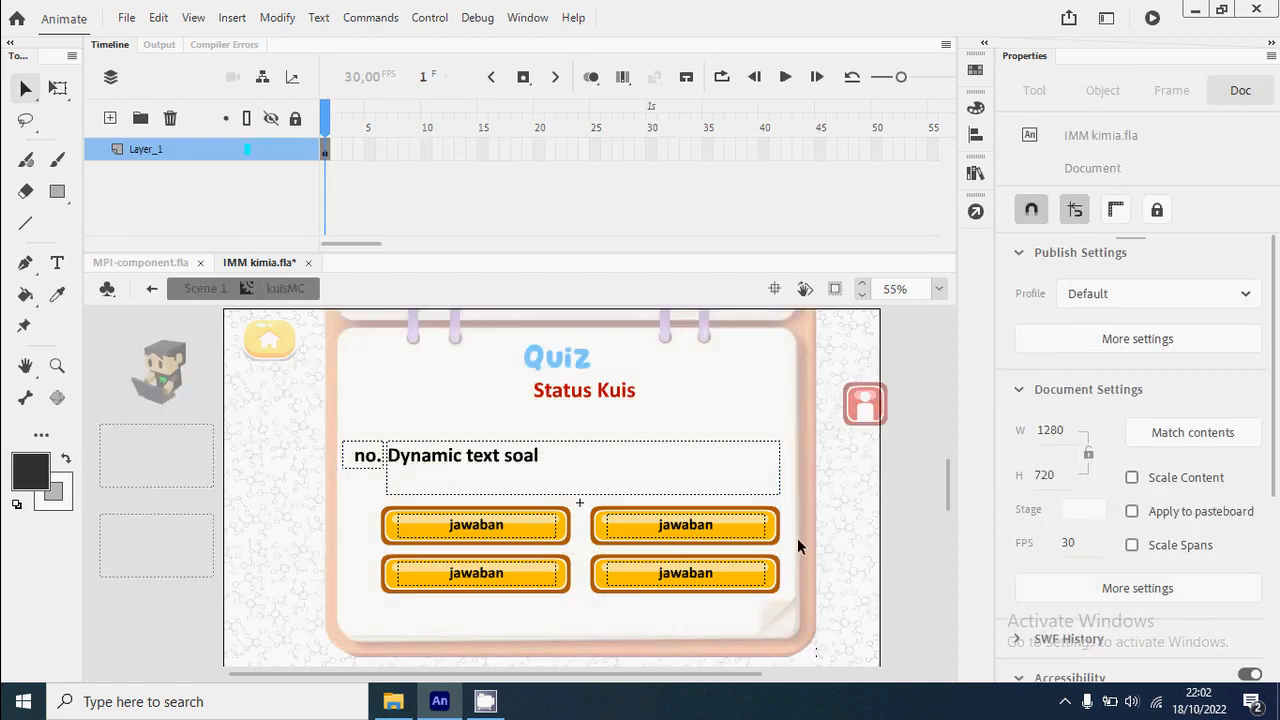
{"action": "left_click_drag", "start_coordinate": [738, 570], "coordinate": [702, 584]}
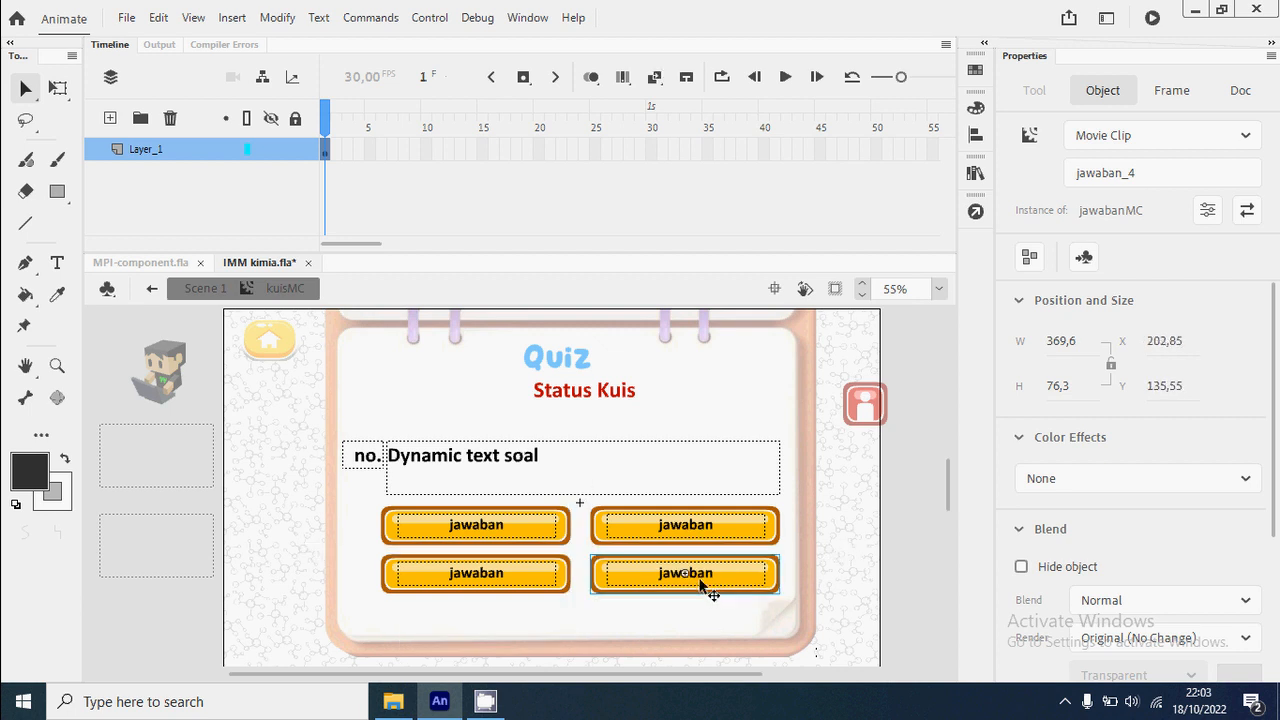
{"action": "left_click", "coordinate": [601, 395]}
{"action": "double_click", "coordinate": [626, 394]}
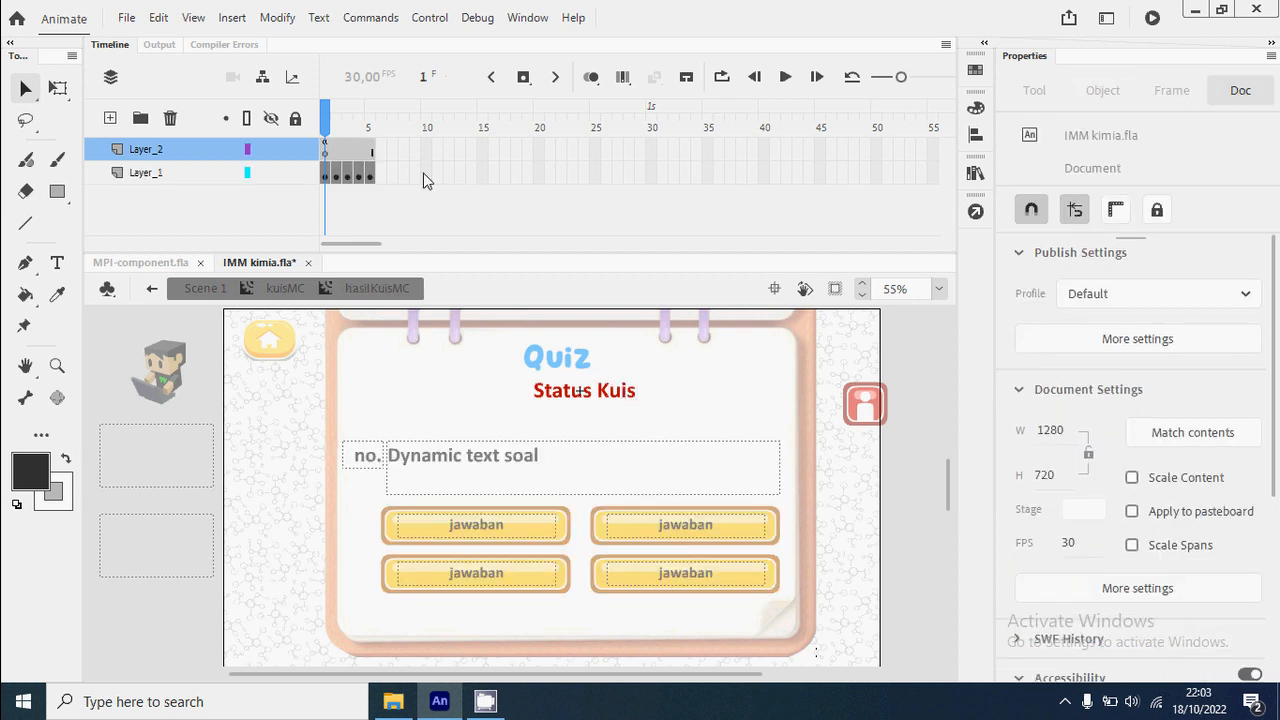